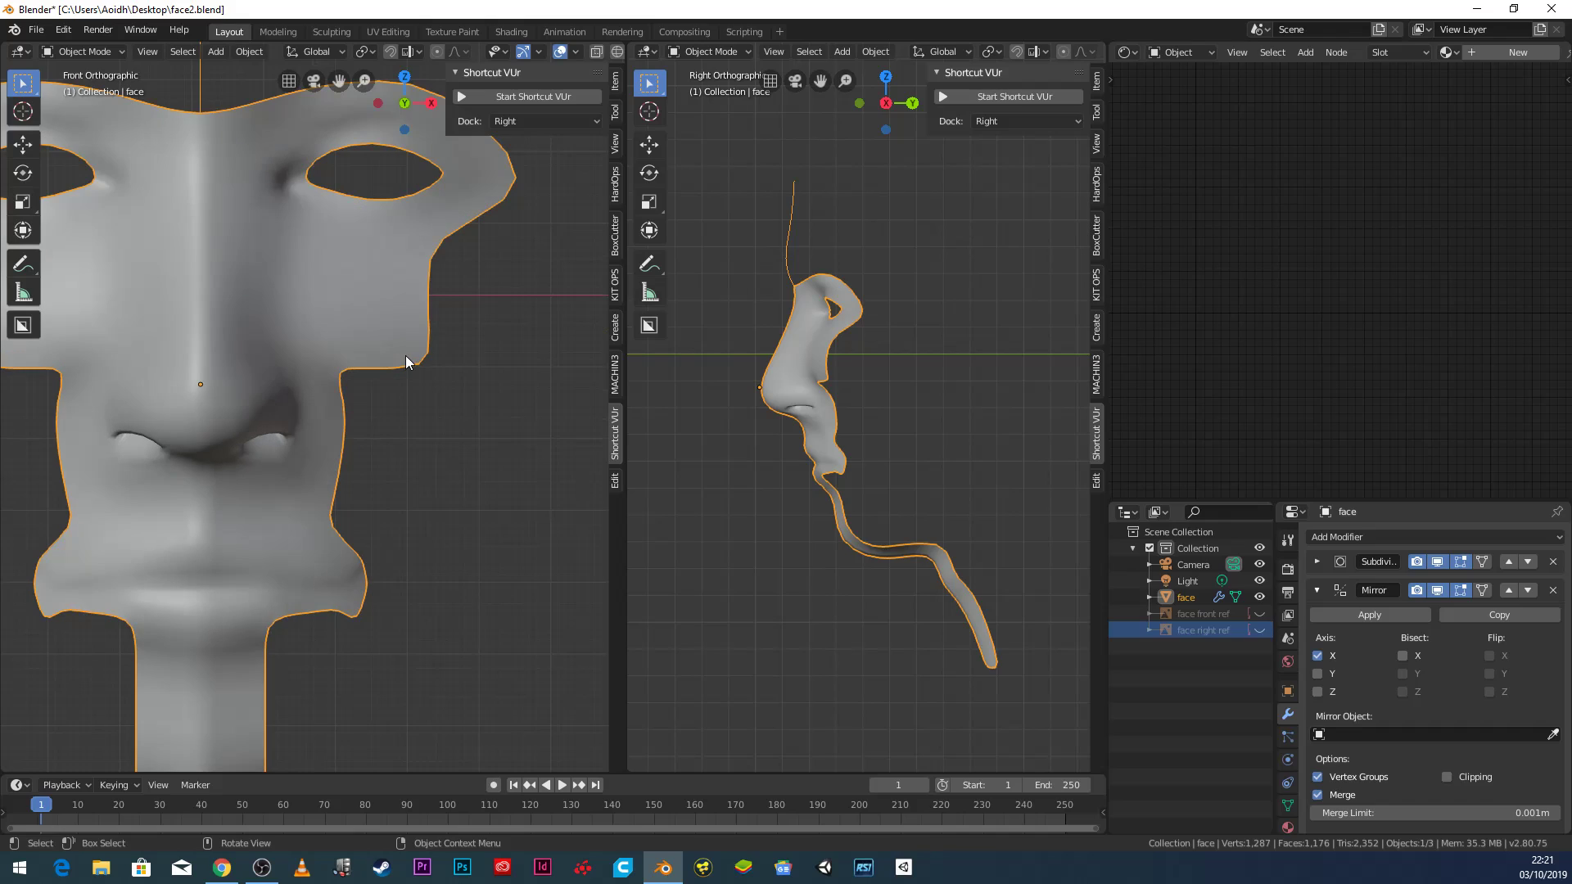
Show the front and right face reference images behind the face mesh in both orthographic views.
key("KP_1")
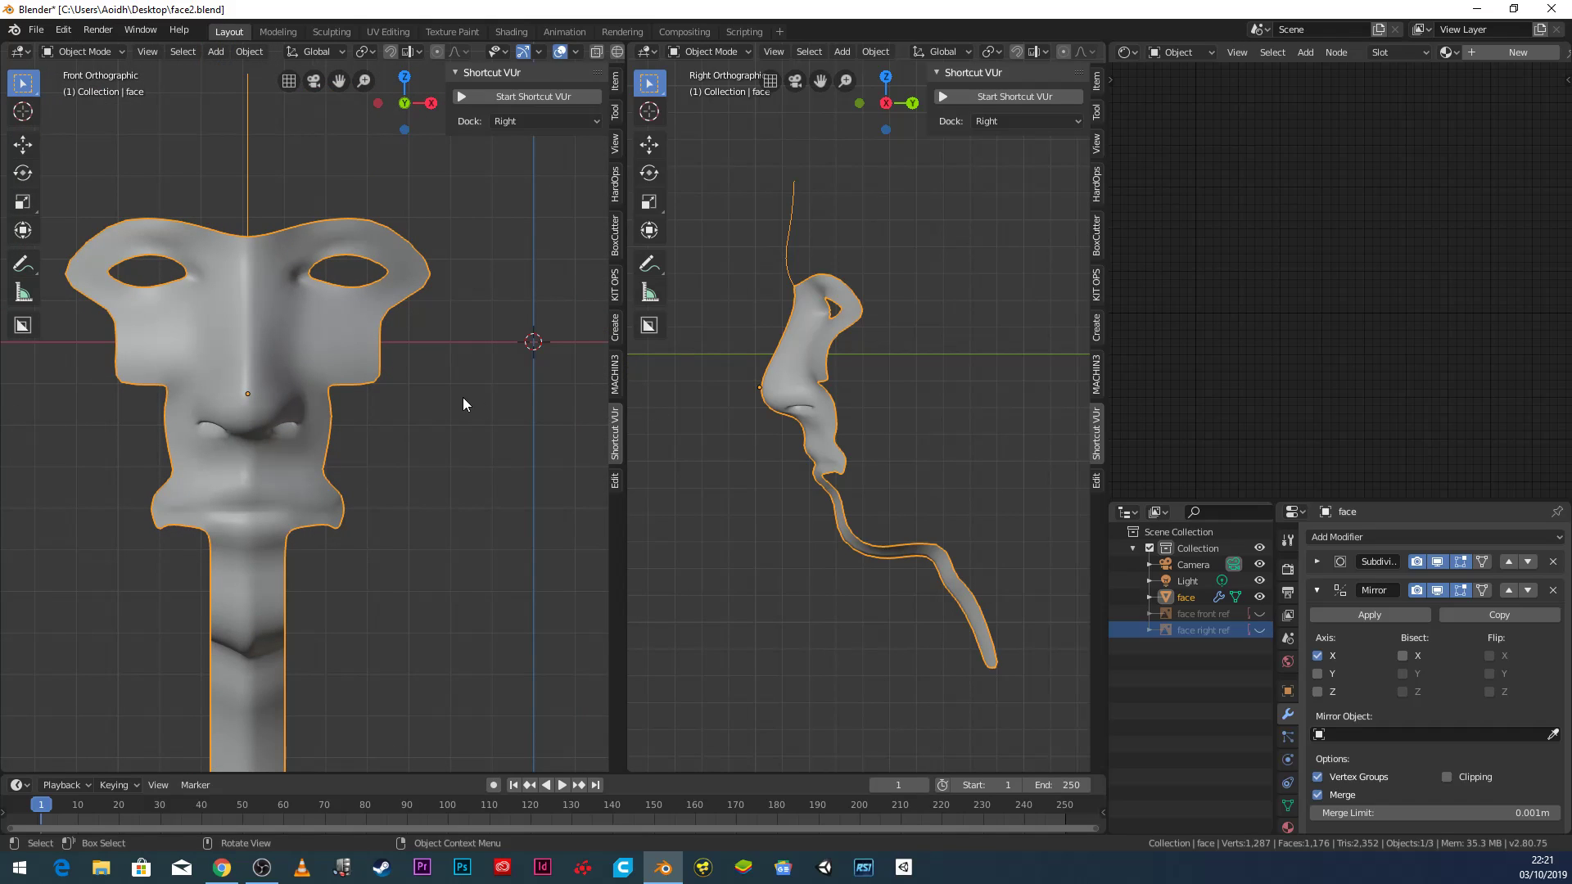
middle_click_drag(377, 389, 449, 381, "shift")
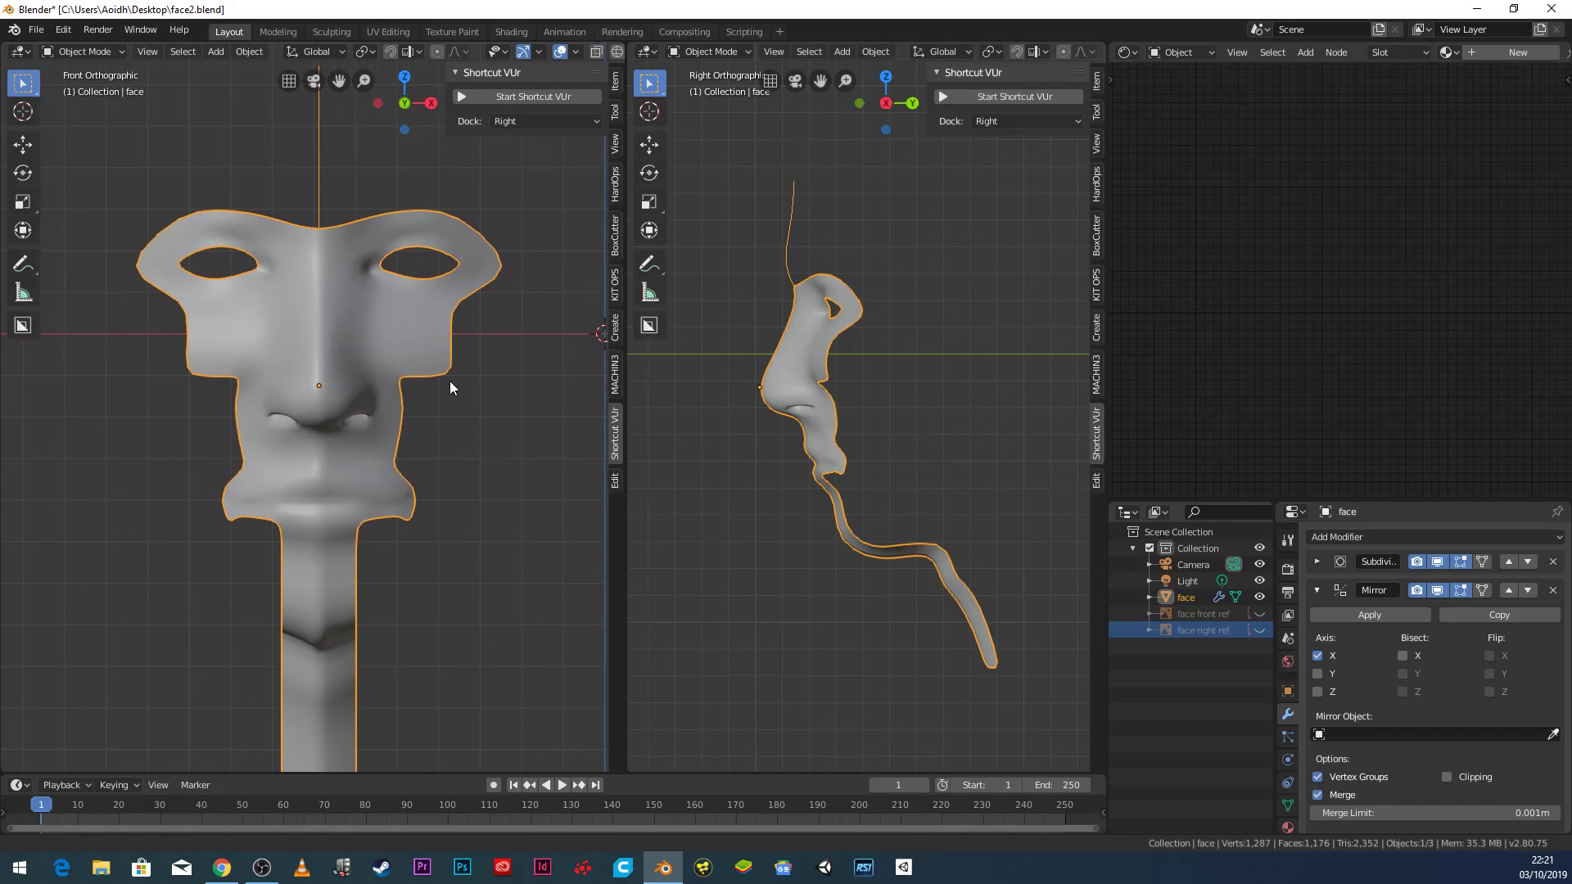
left_click(1259, 613)
left_click(1259, 630)
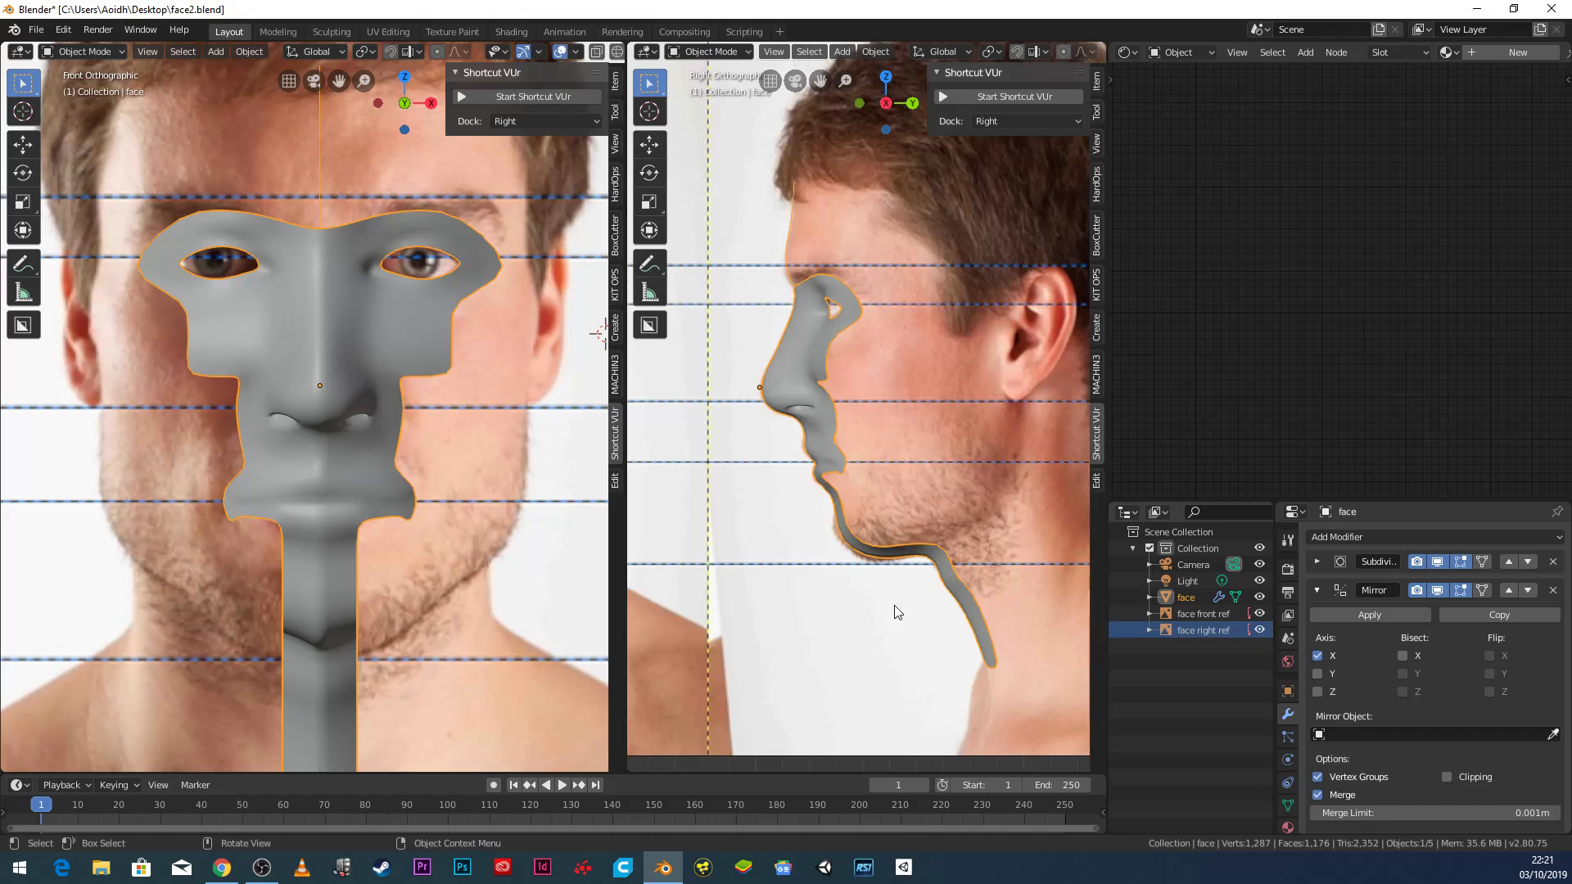
scroll(807, 544, "down", 2)
scroll(798, 535, "up", 4)
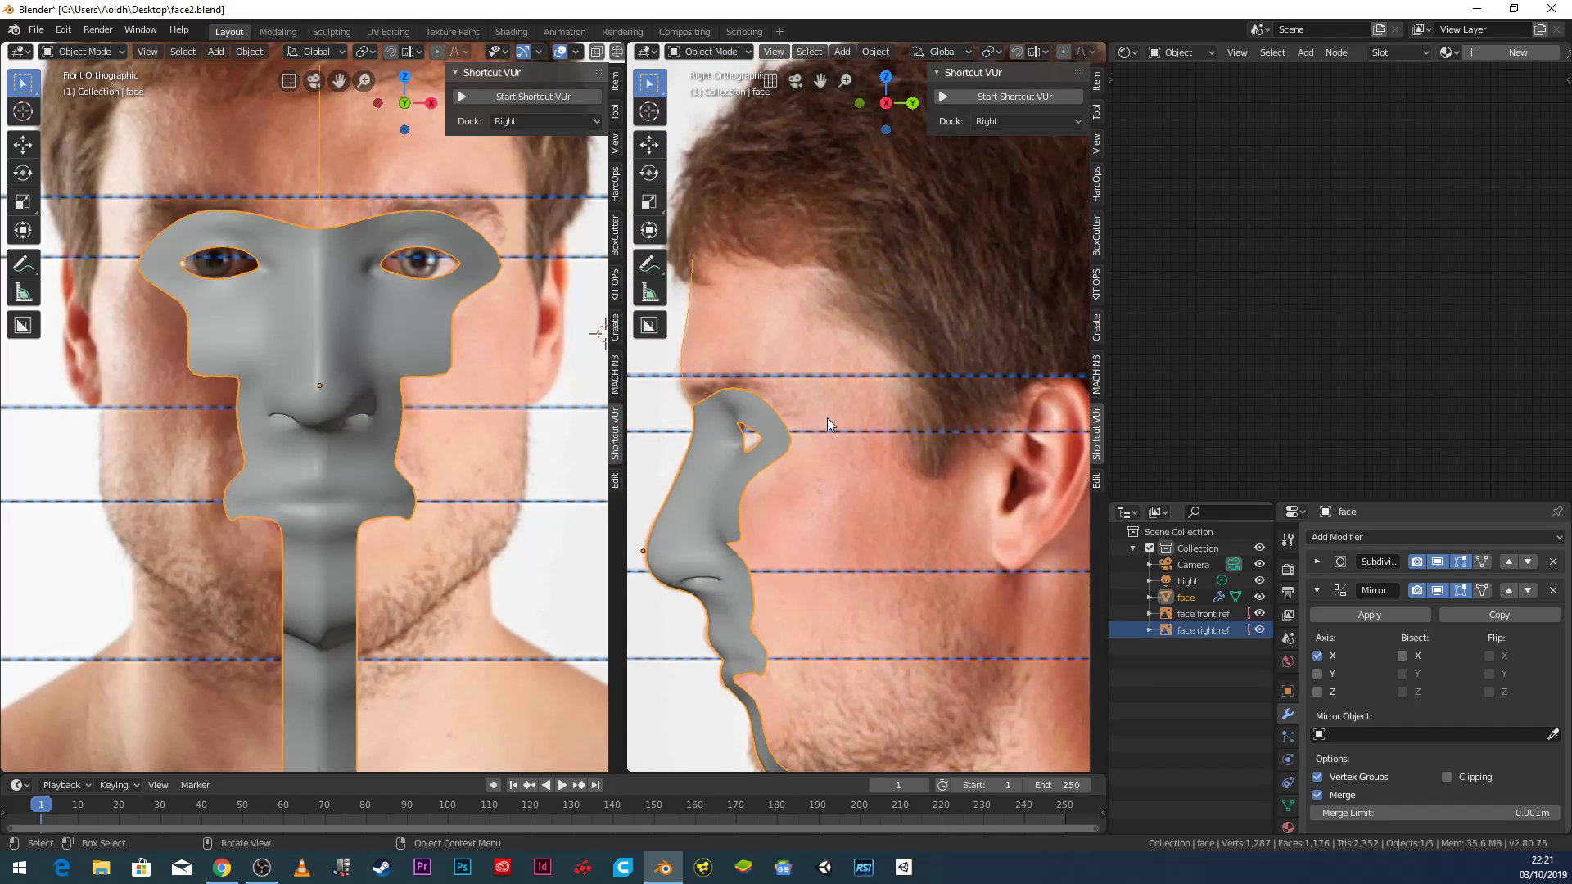
scroll(919, 453, "down", 2)
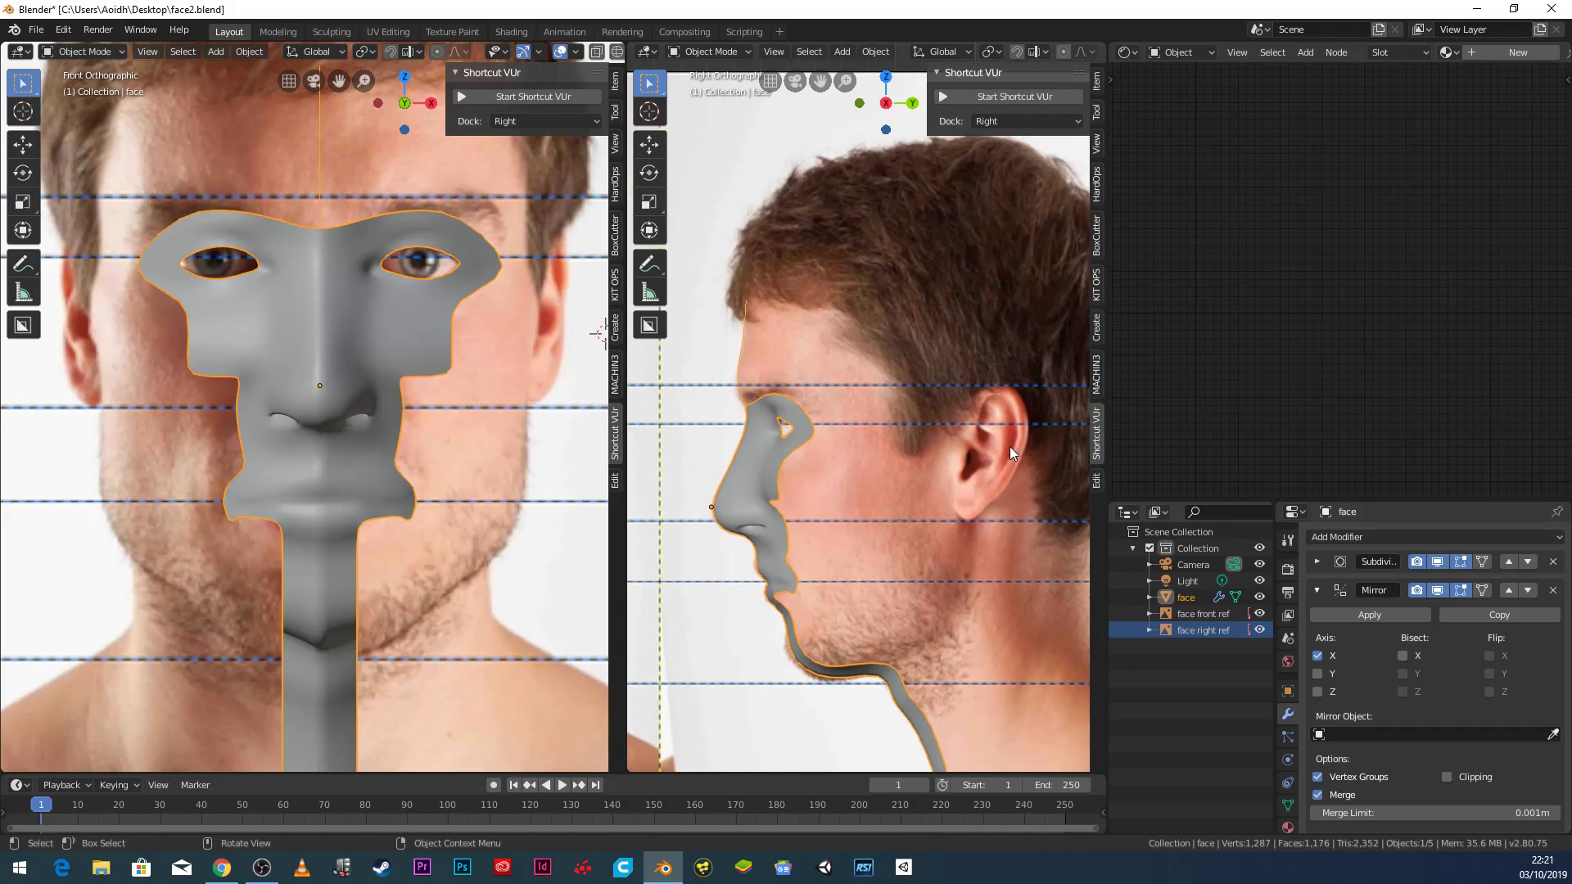
scroll(1009, 445, "up", 2)
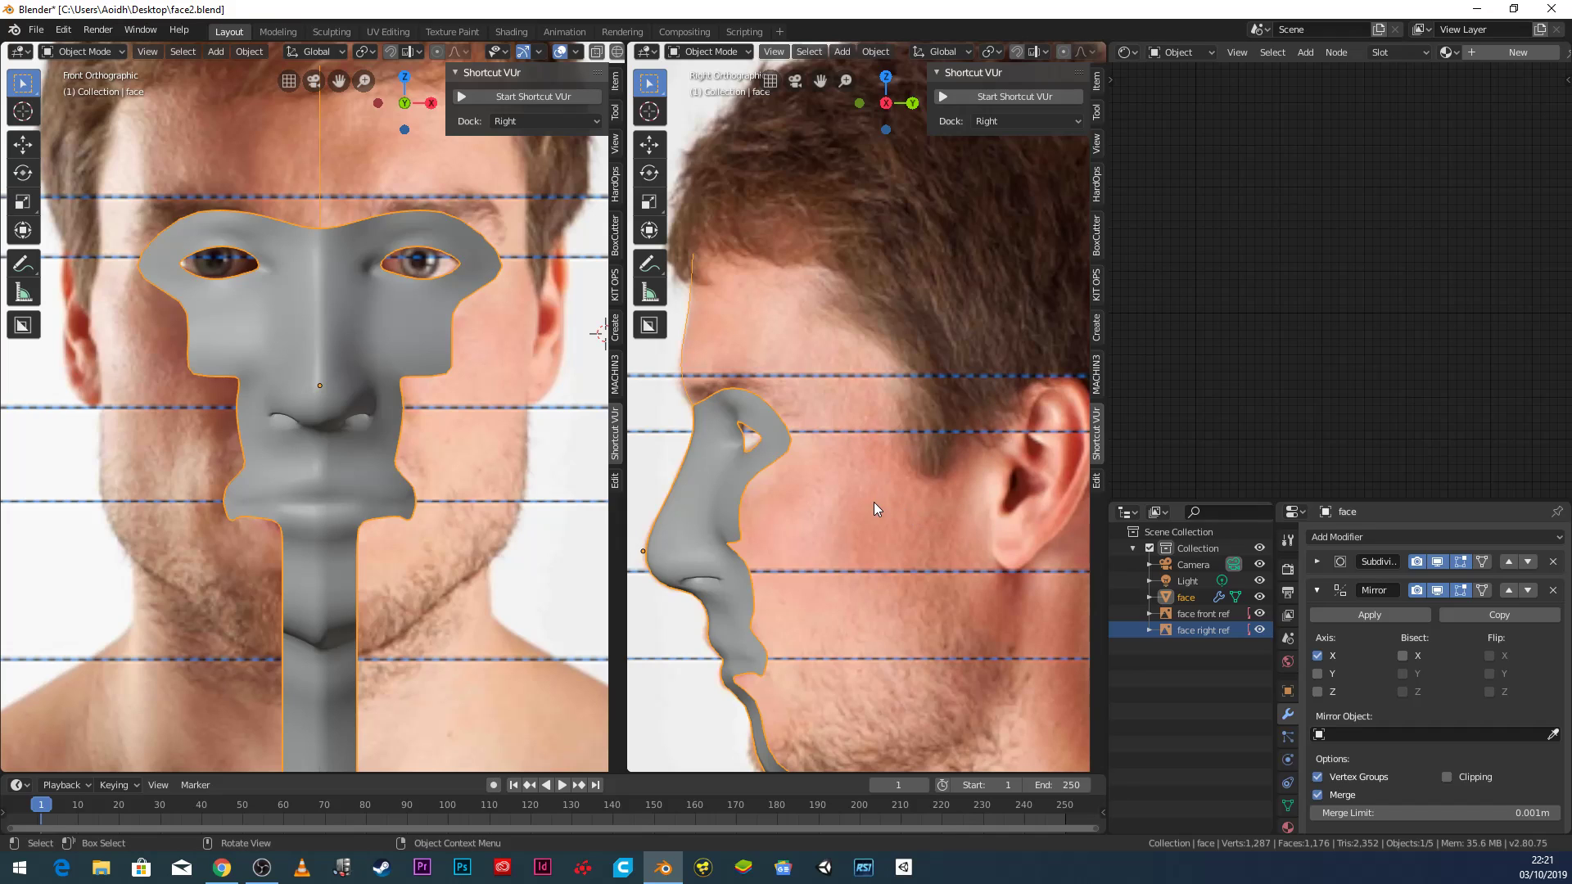
In Edit Mode, extrude the forehead centre-line vertices from the brow to the hairline sideways by about 0.05 m along X.
key("Tab")
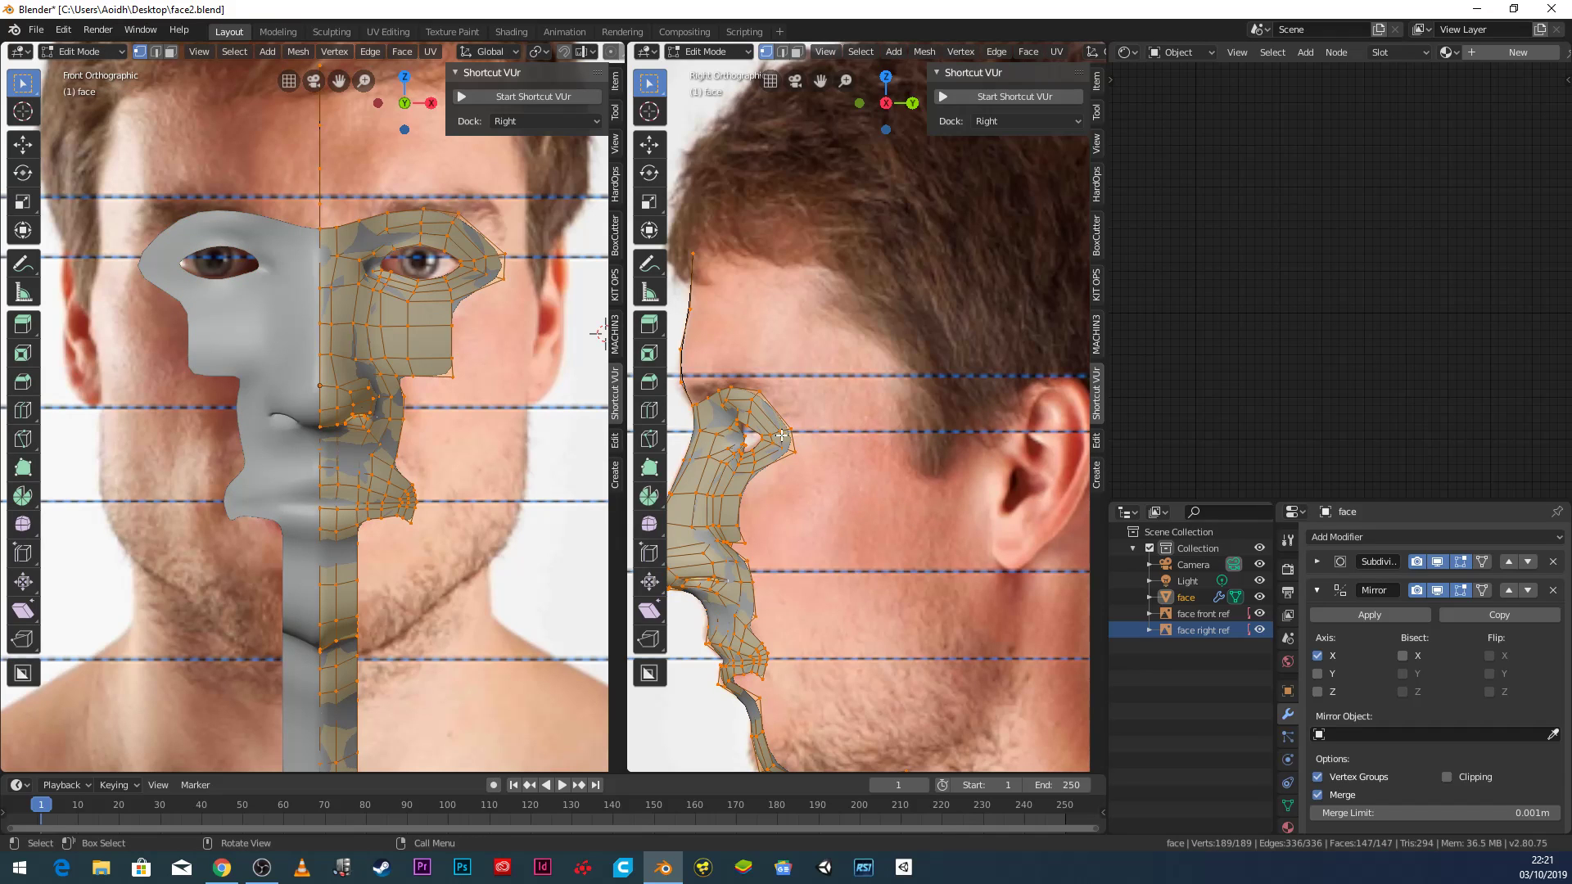
scroll(782, 443, "up", 1)
scroll(419, 239, "down", 1)
middle_click_drag(417, 235, 416, 349, "shift")
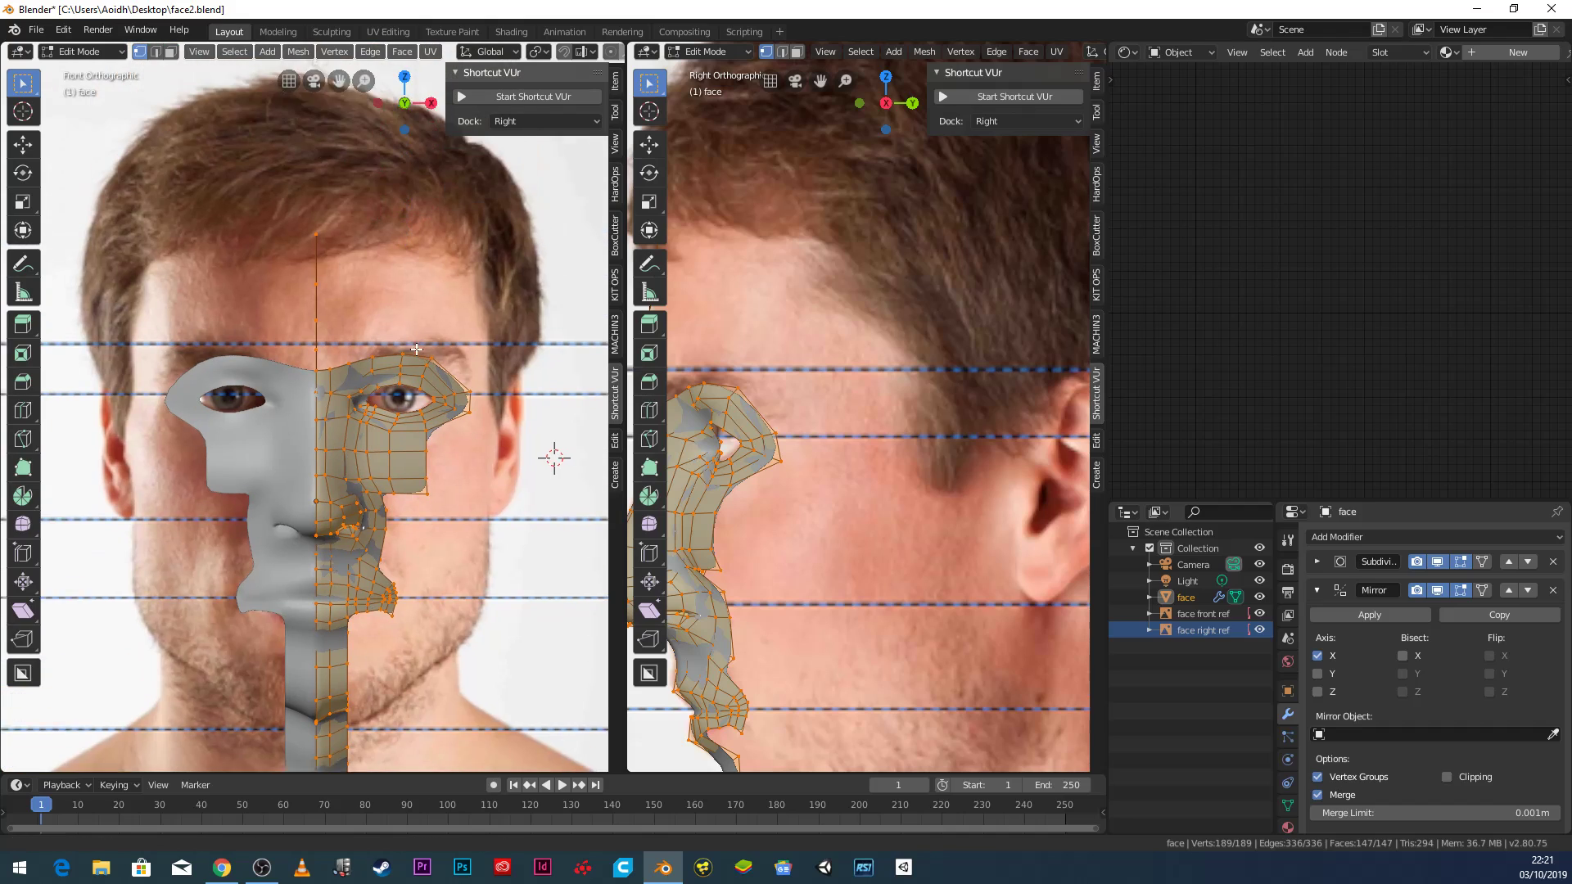
scroll(417, 350, "up", 2)
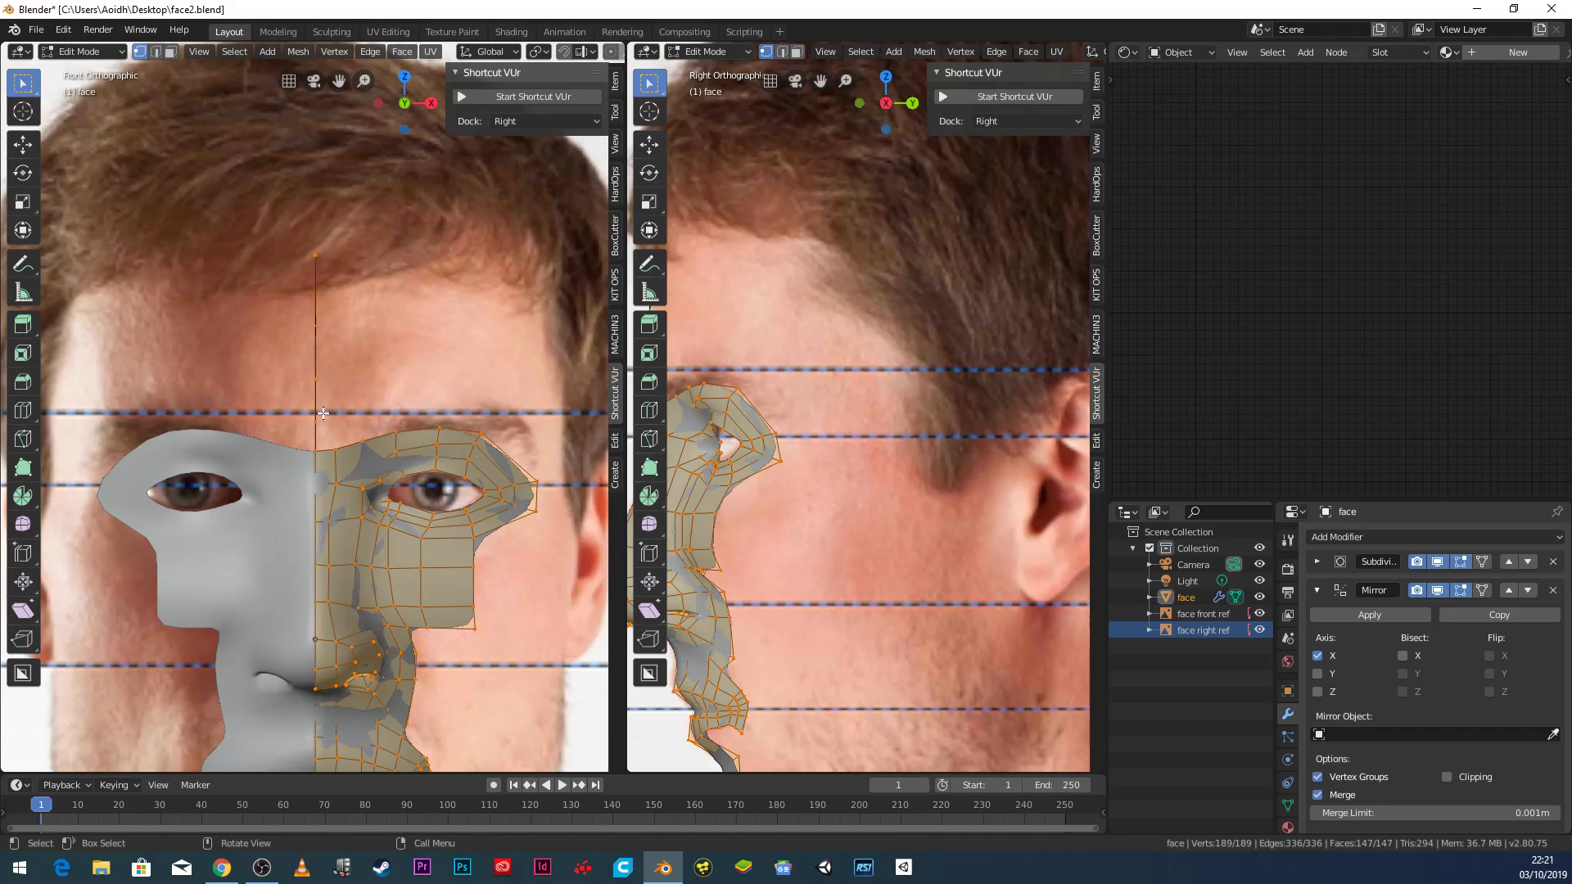
left_click(323, 411)
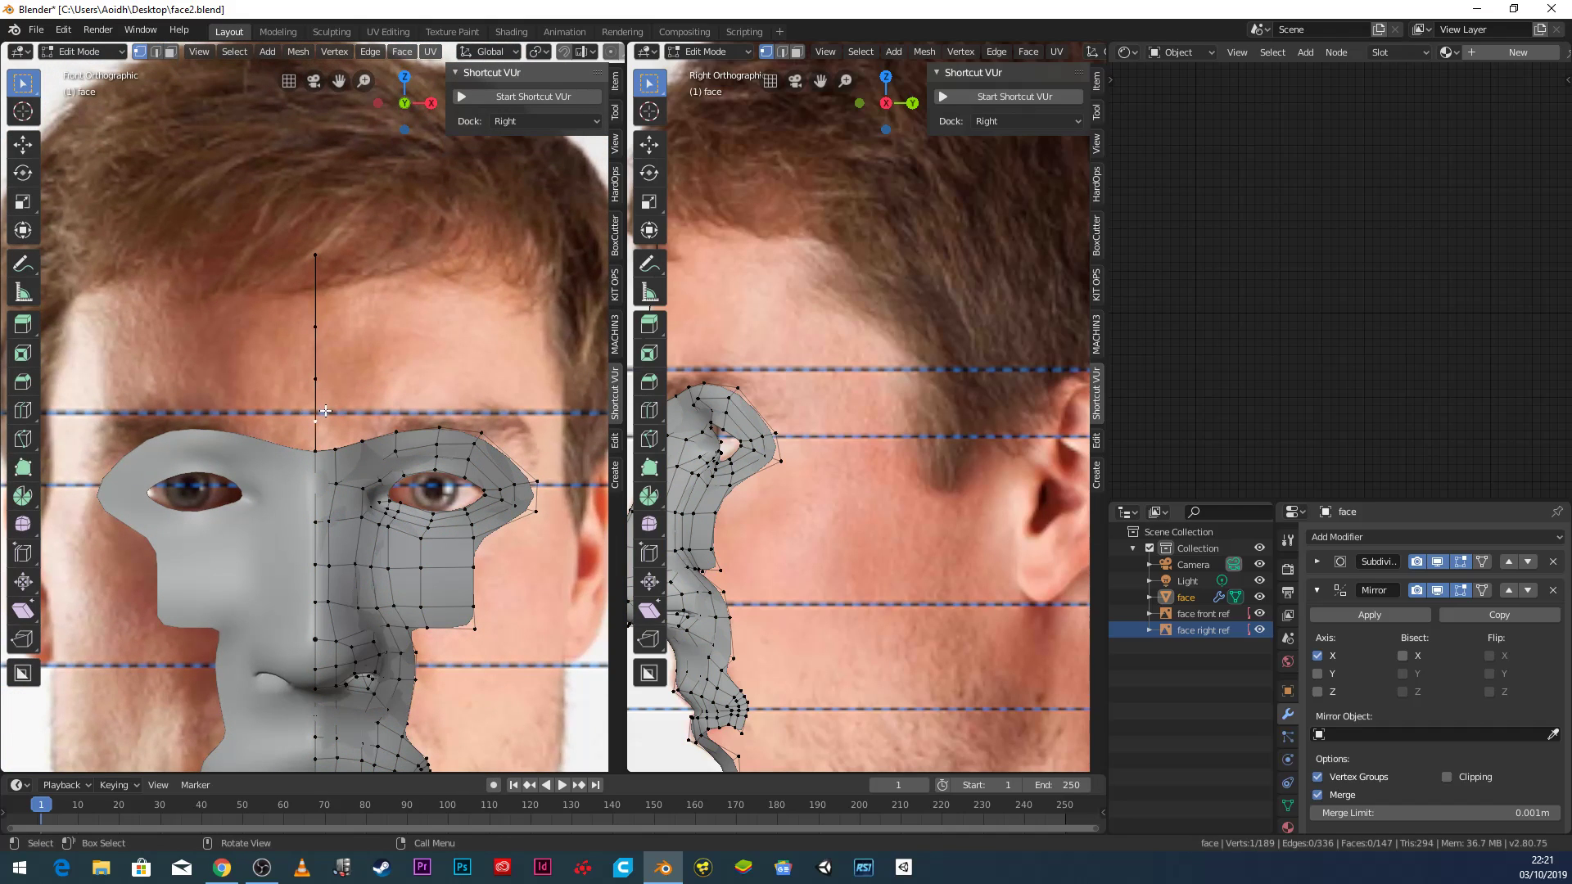
scroll(325, 415, "up", 2)
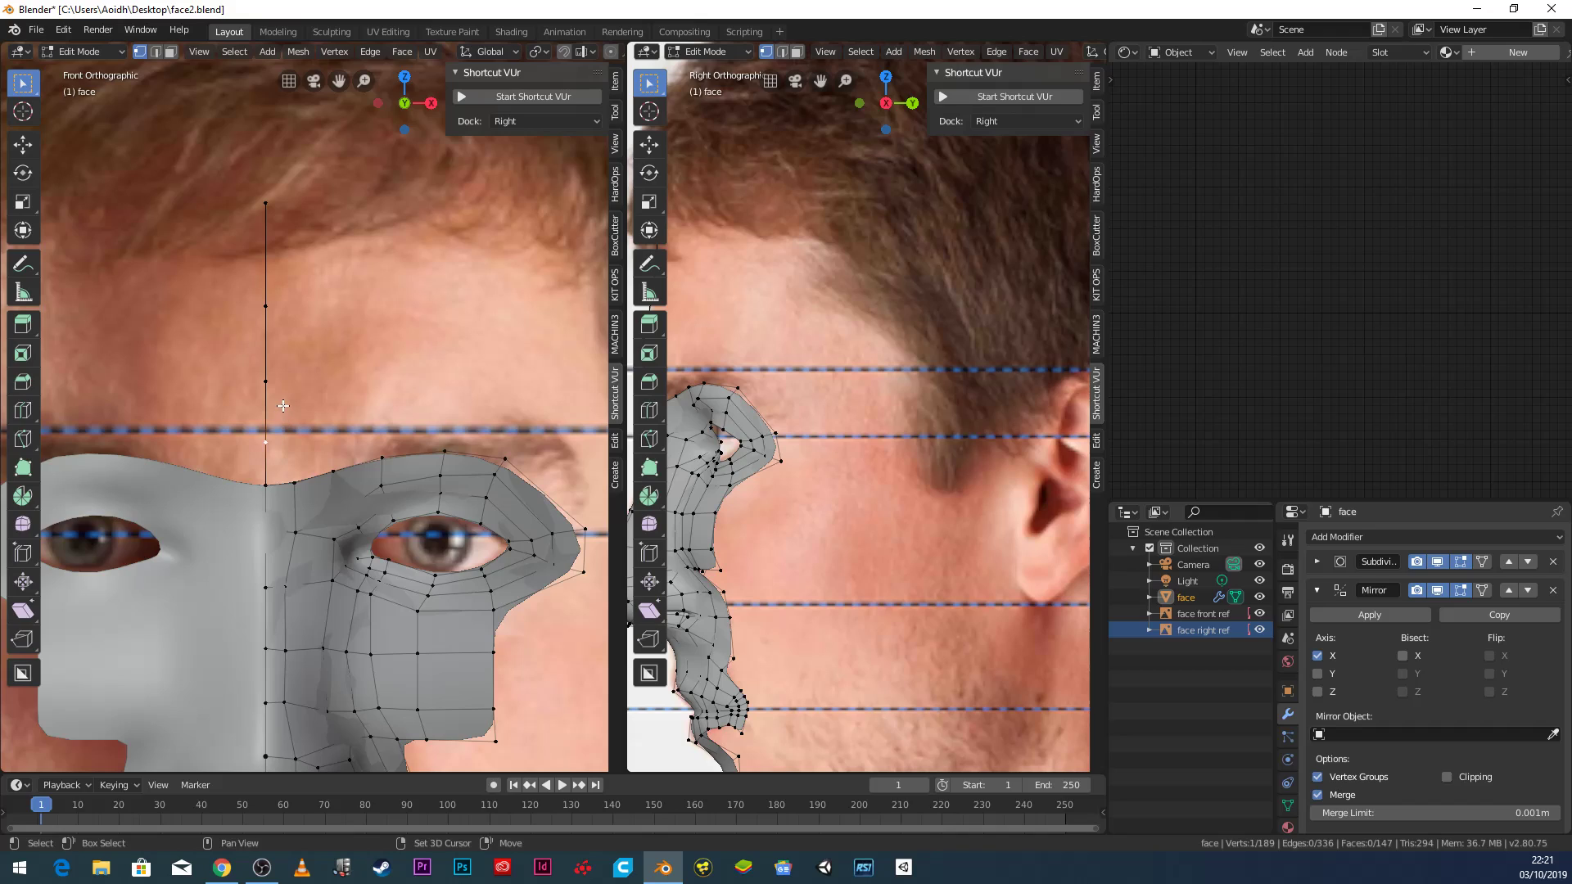
left_click(276, 383, "shift")
left_click(284, 206, "shift")
key("e")
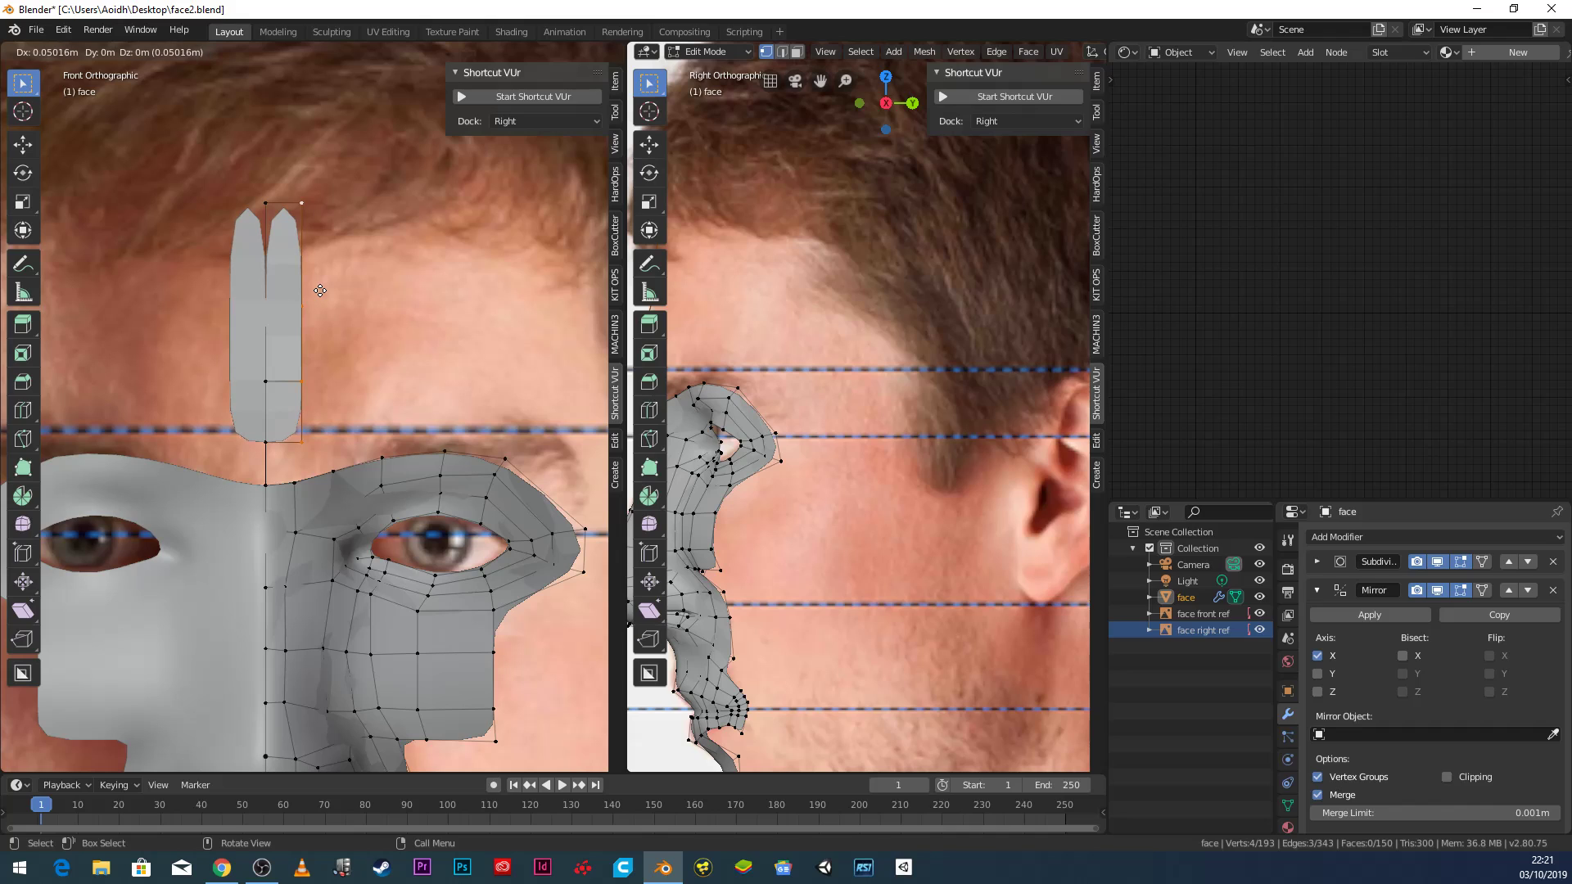
left_click(319, 292)
Move the outer edge of the extruded forehead strip slightly back in the side view to curve the forehead.
scroll(780, 360, "down", 5)
scroll(871, 343, "up", 7)
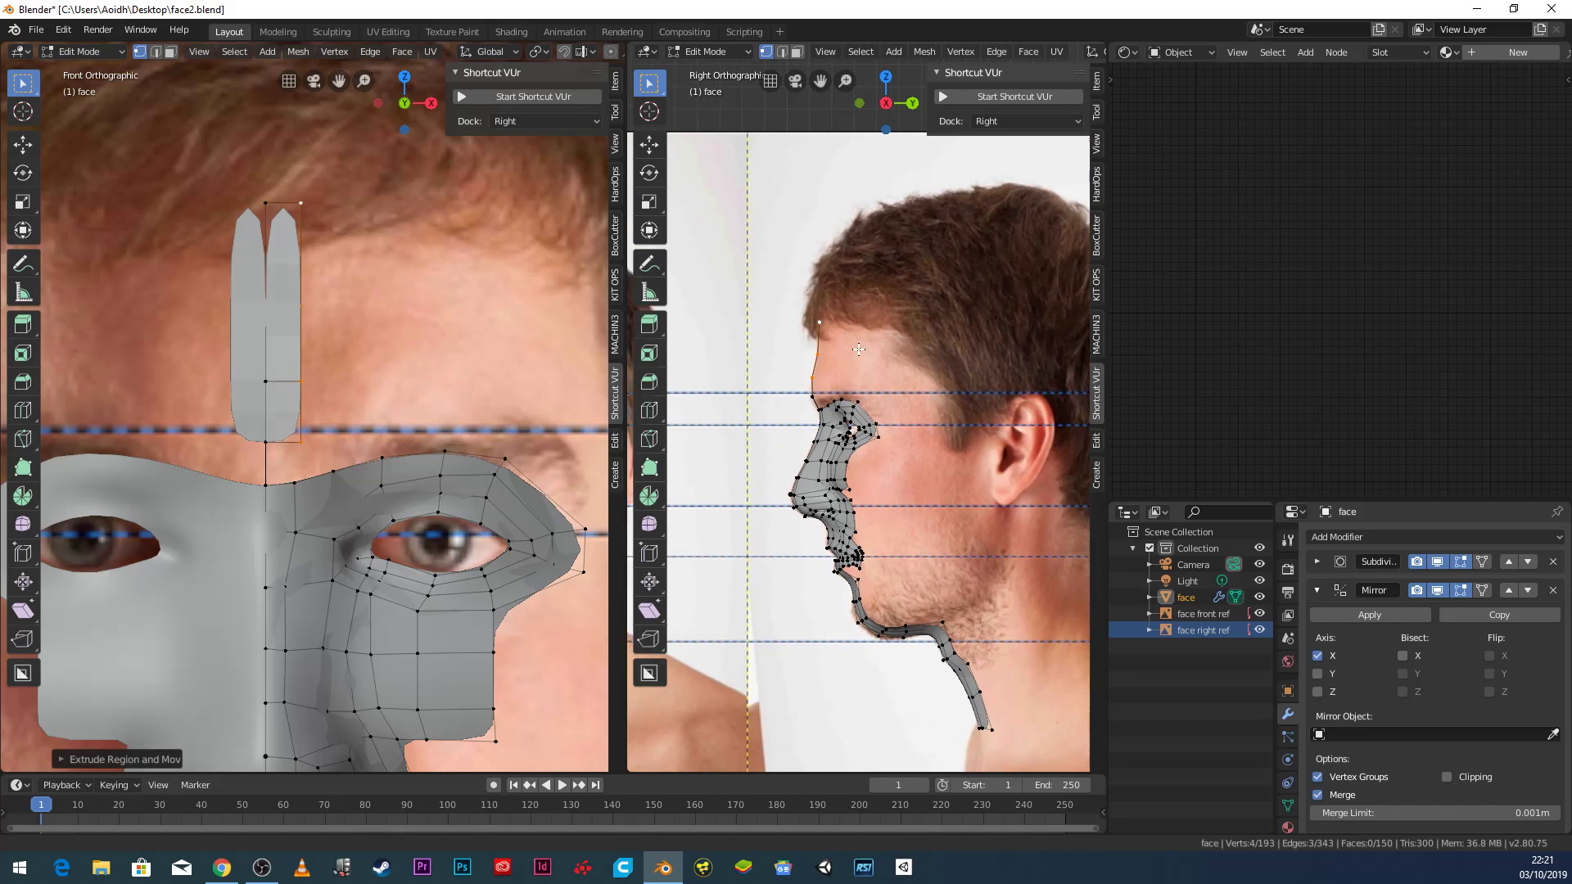
middle_click_drag(872, 343, 854, 373, "shift")
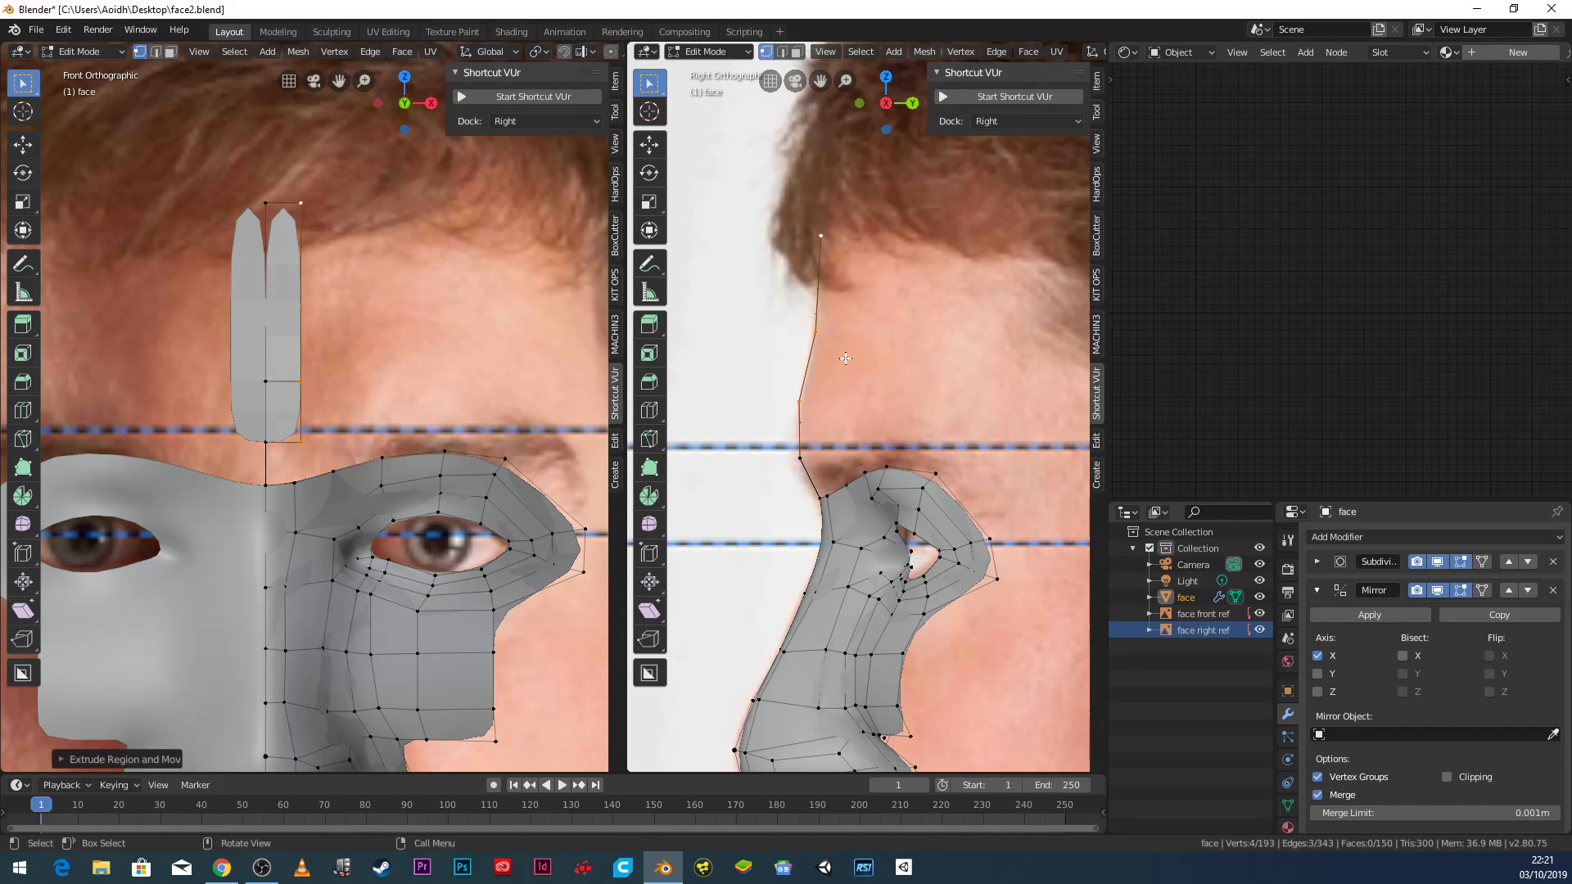
key("g")
left_click(822, 438)
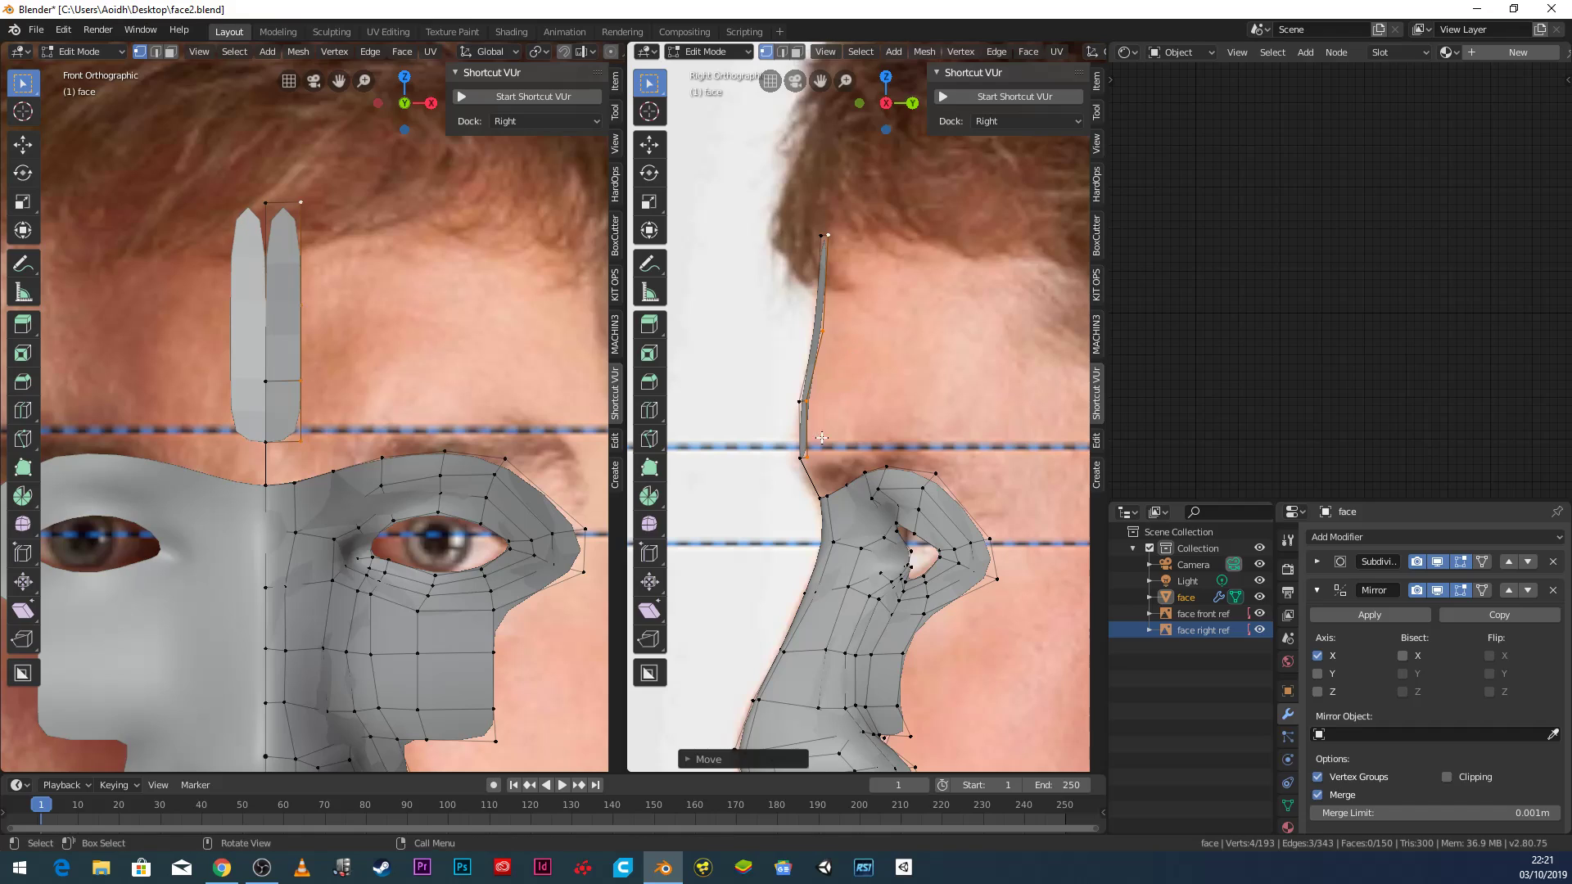
Extrude the strip's lower outer vertex three times outward along the top of the eyebrow in the front view.
left_click(805, 458)
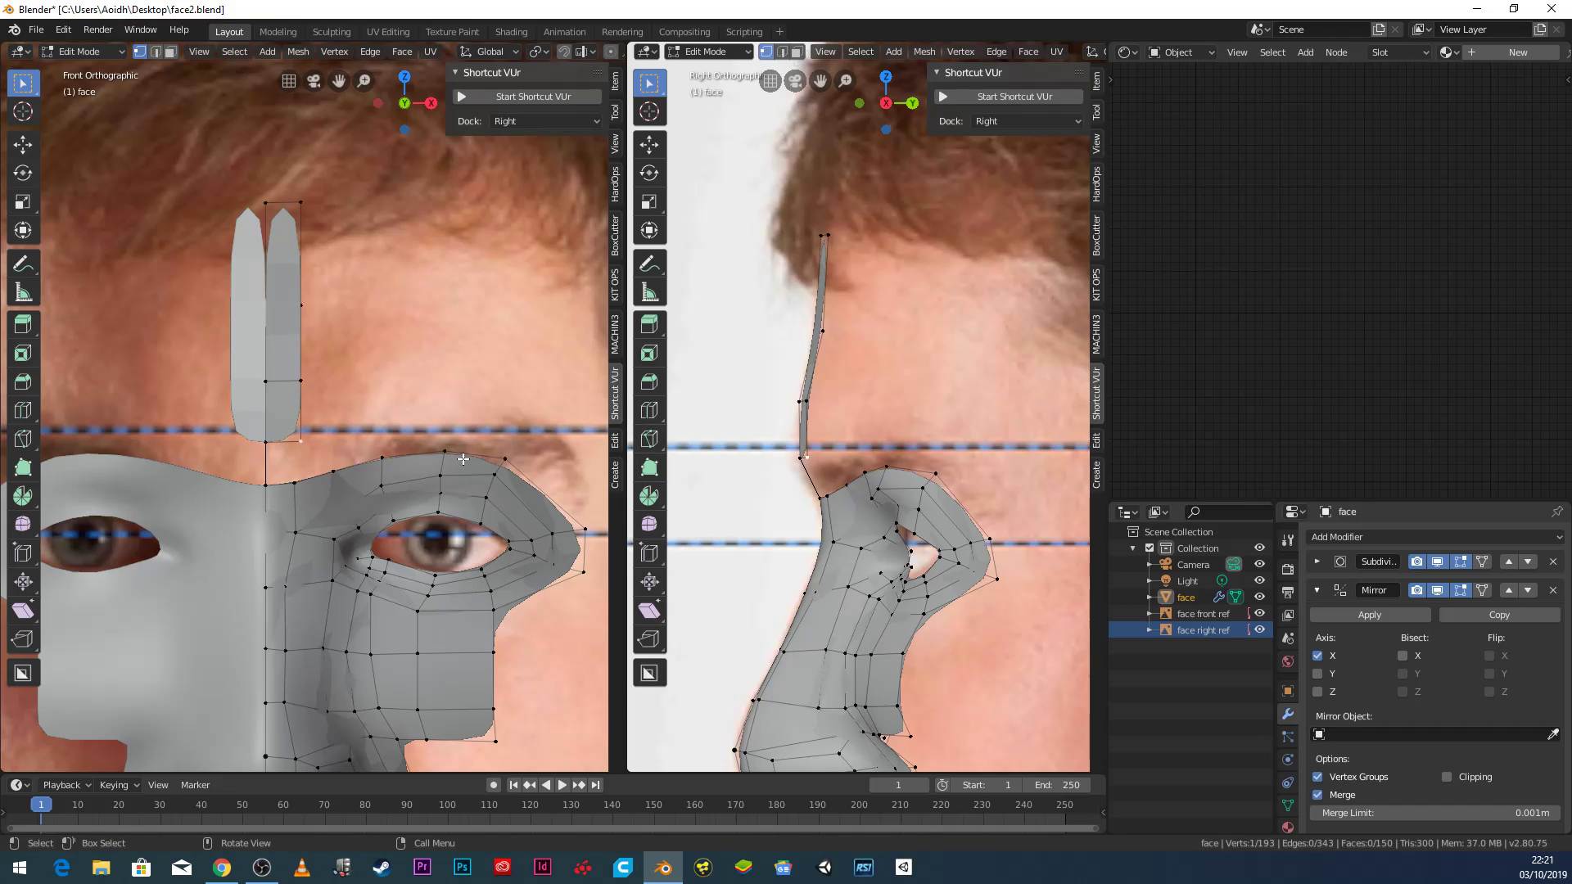
scroll(462, 459, "up", 2)
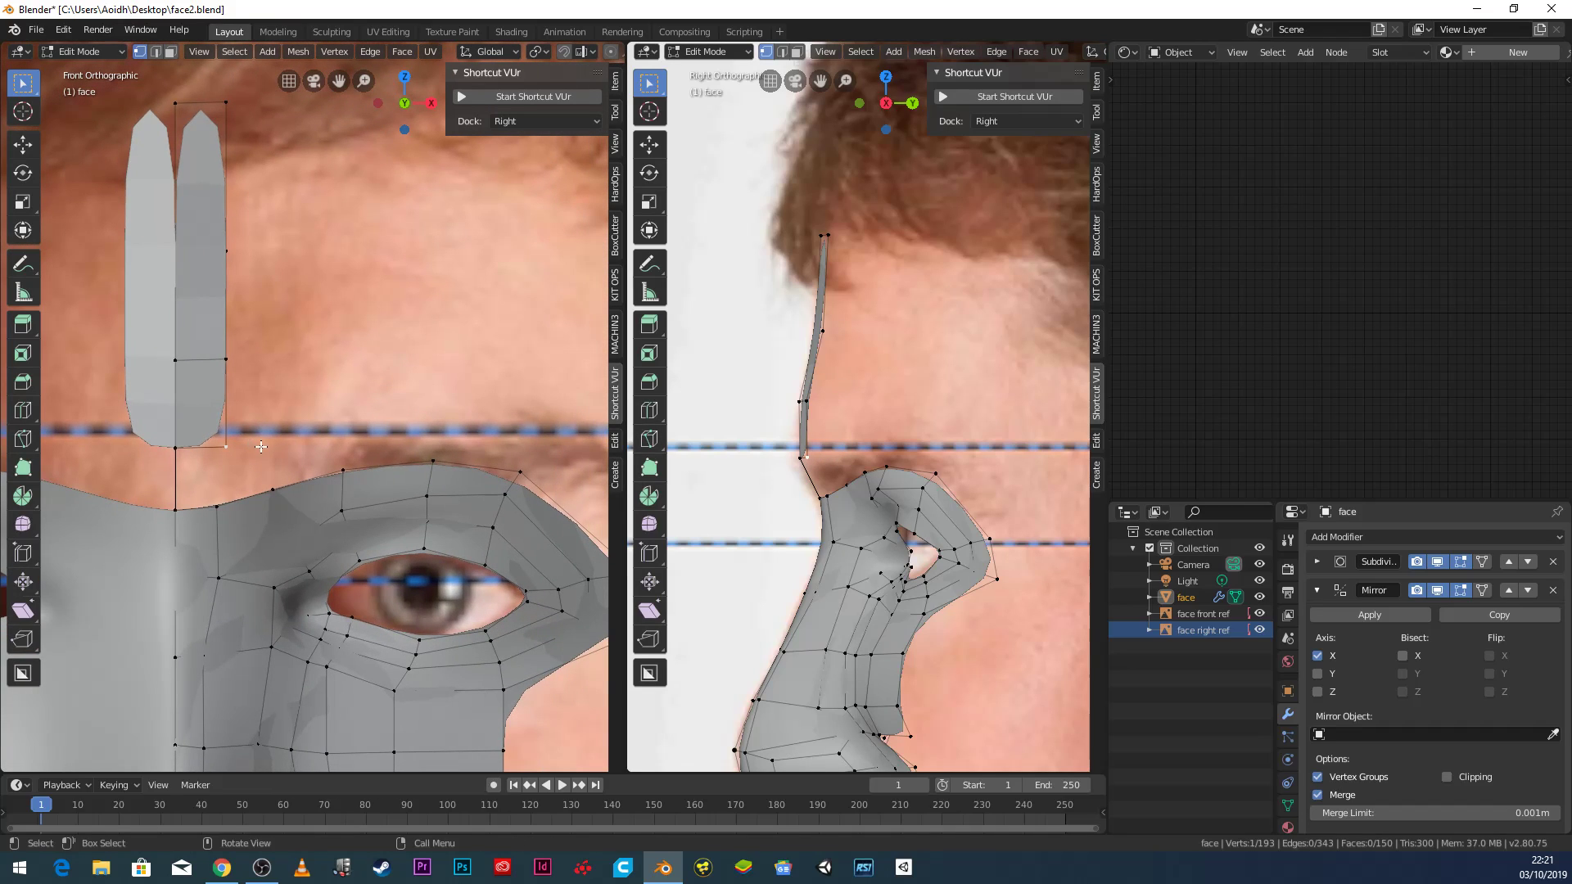
key("e")
left_click(304, 438)
key("e")
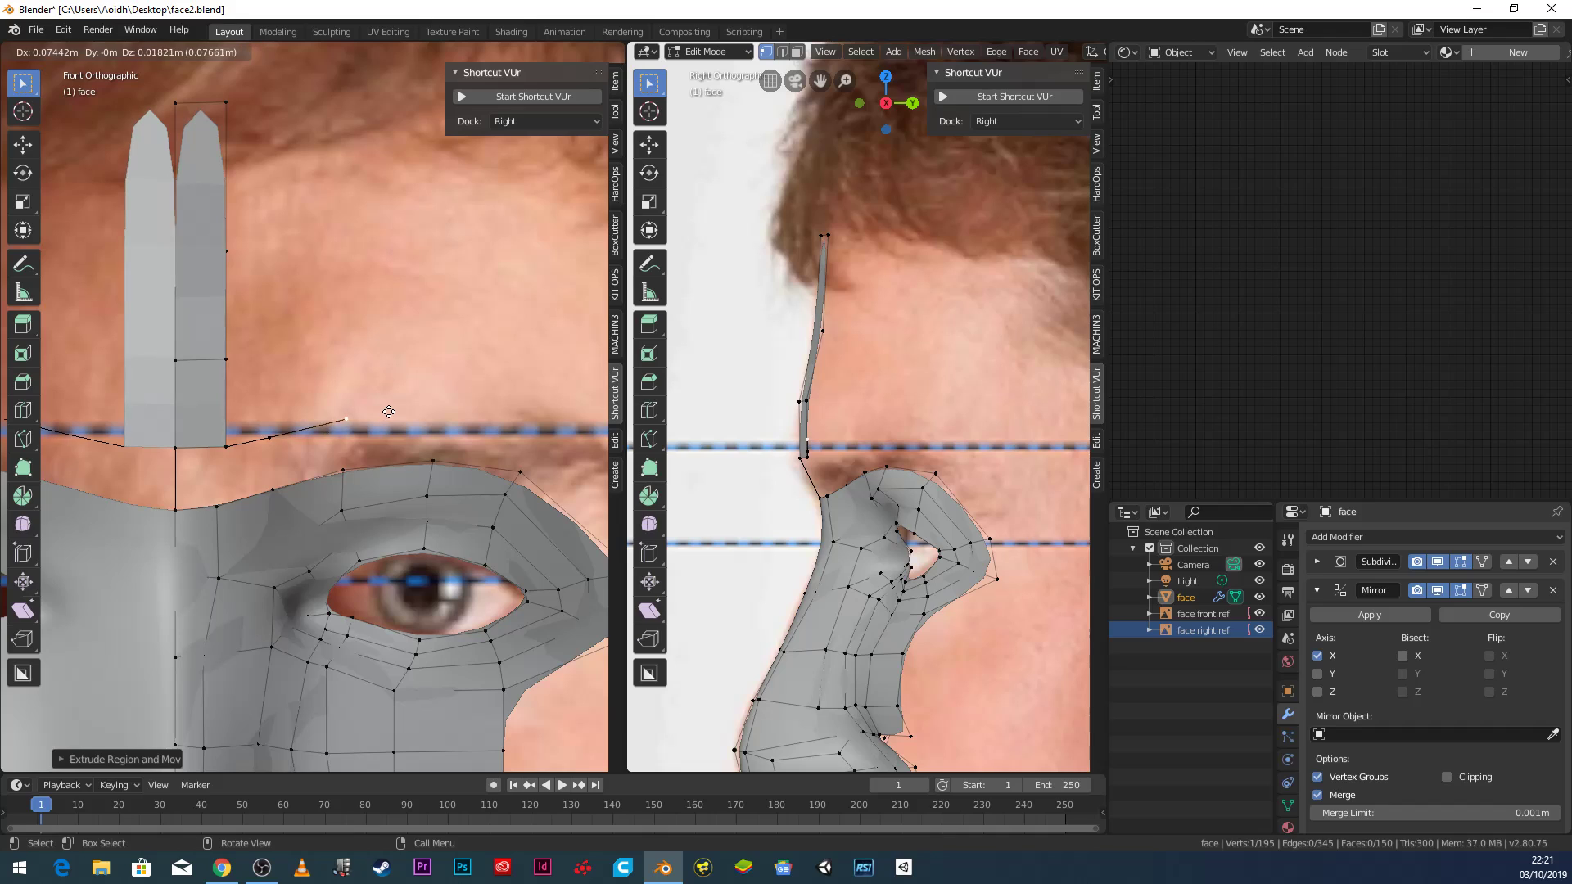
left_click(389, 416)
key("e")
left_click(491, 422)
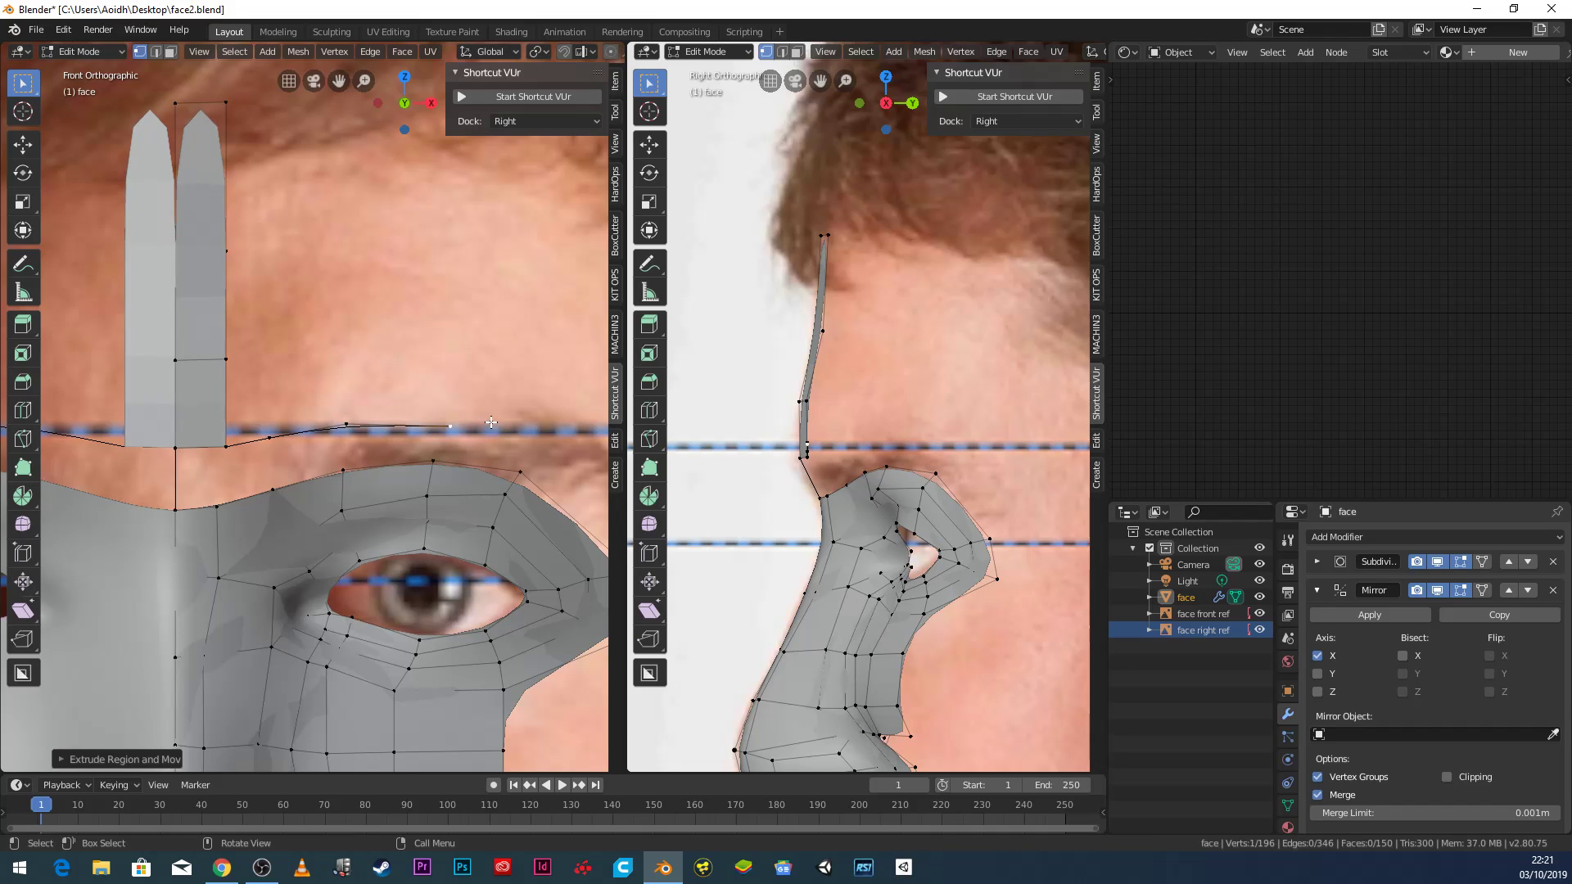
Extend the brow vertex chain with three more extrusions curving down around the outer eye corner.
scroll(492, 421, "down", 3)
key("e")
left_click(481, 449)
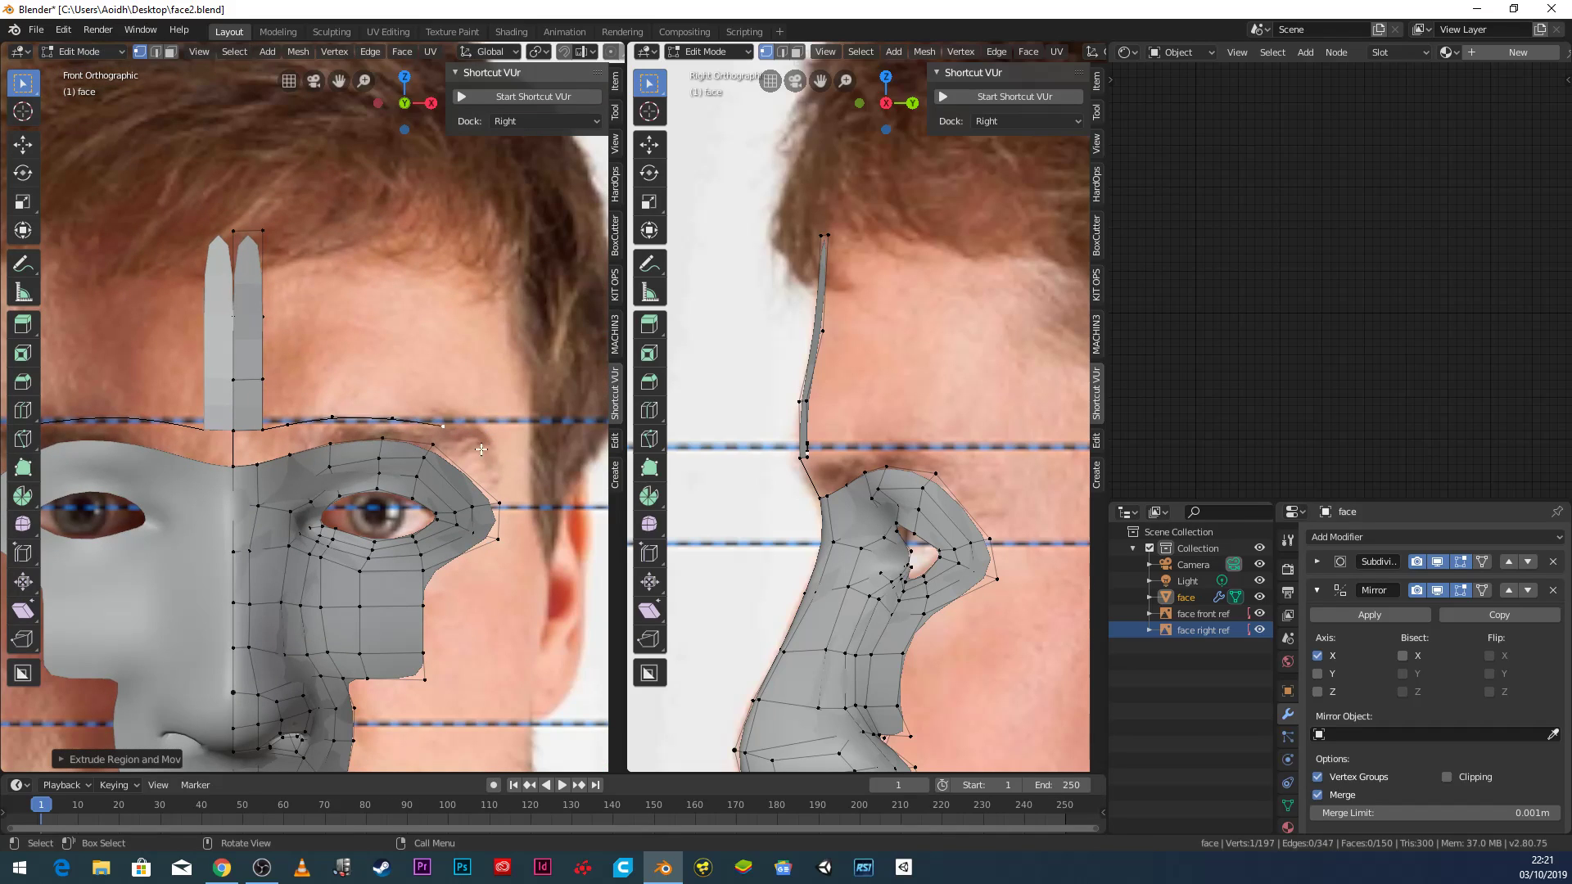
key("e")
left_click(547, 512)
key("e")
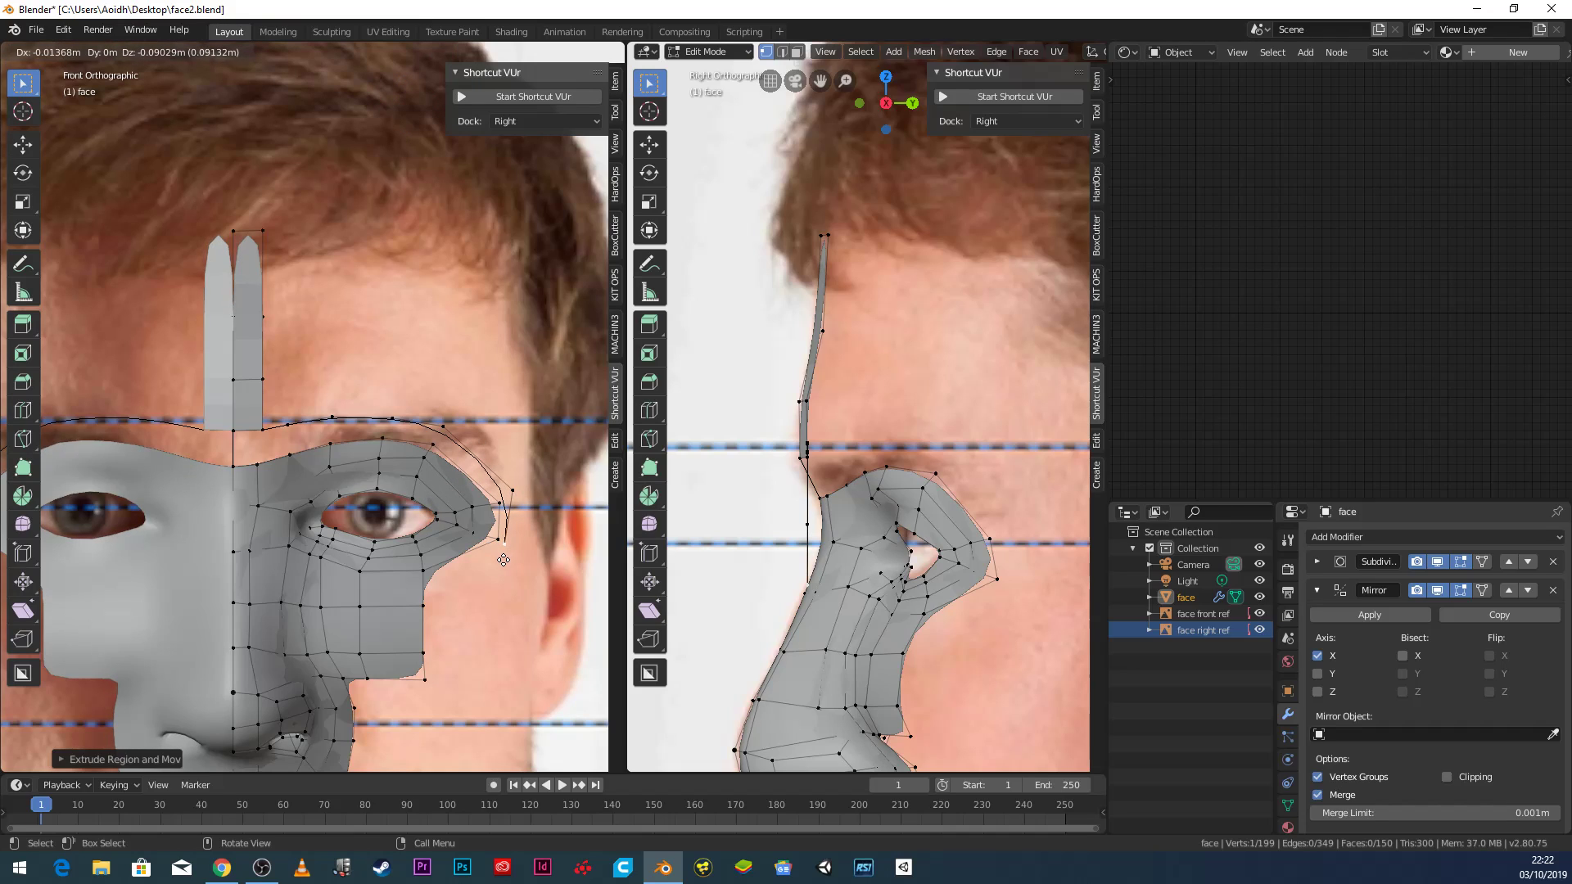
left_click(504, 561)
Add a loop cut across the upper outer part of the eye mesh and nudge its outermost vertex outward to round the contour.
scroll(470, 508, "up", 2)
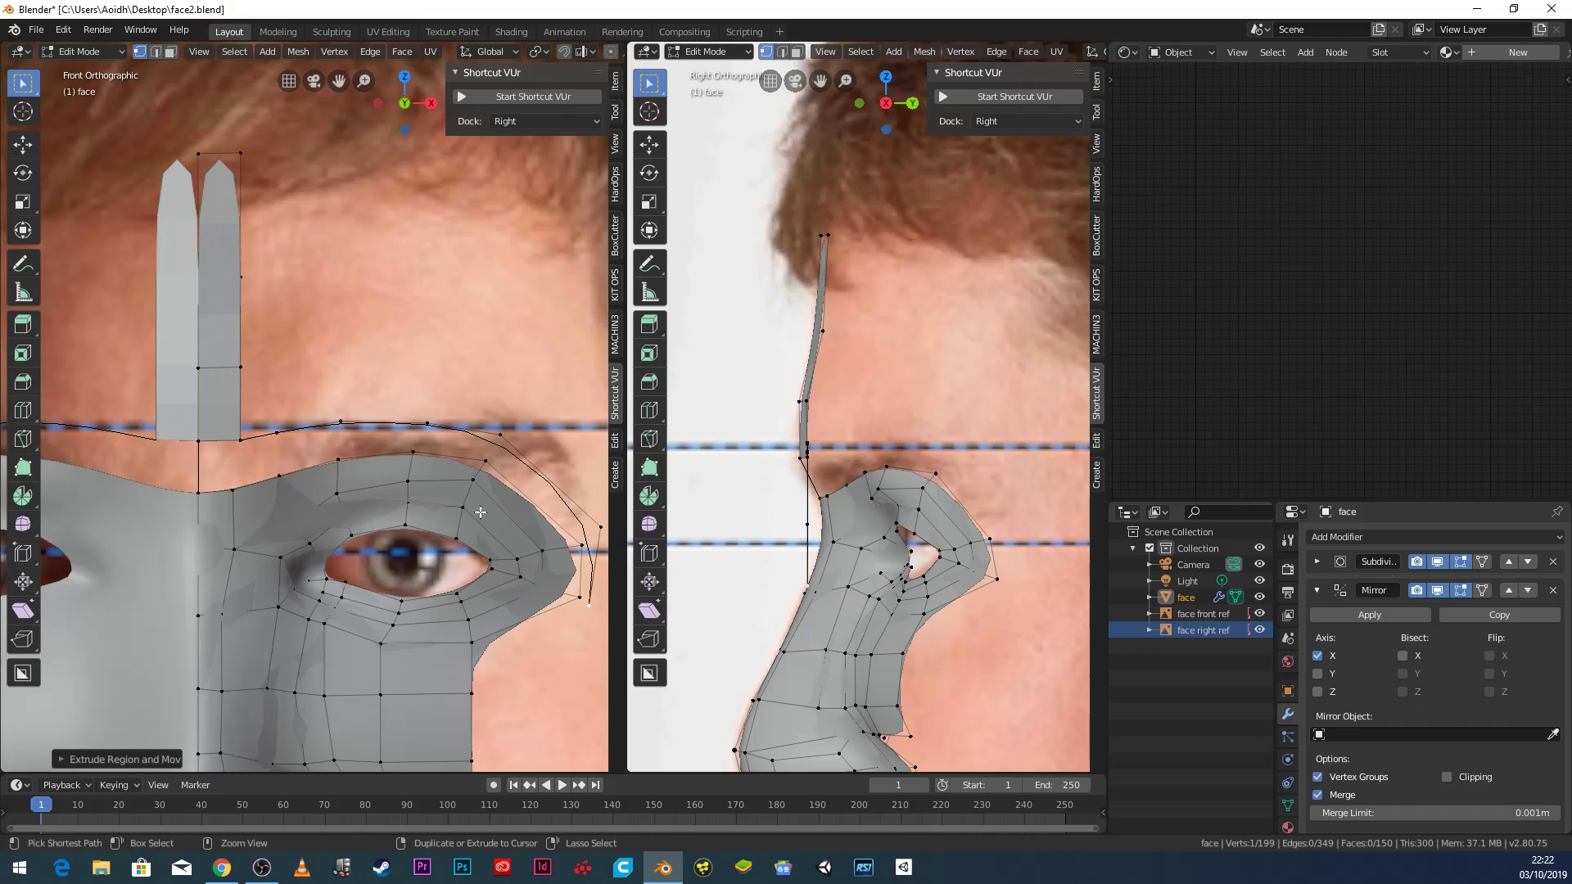
key("ctrl+r")
left_click(490, 509)
left_click(496, 506)
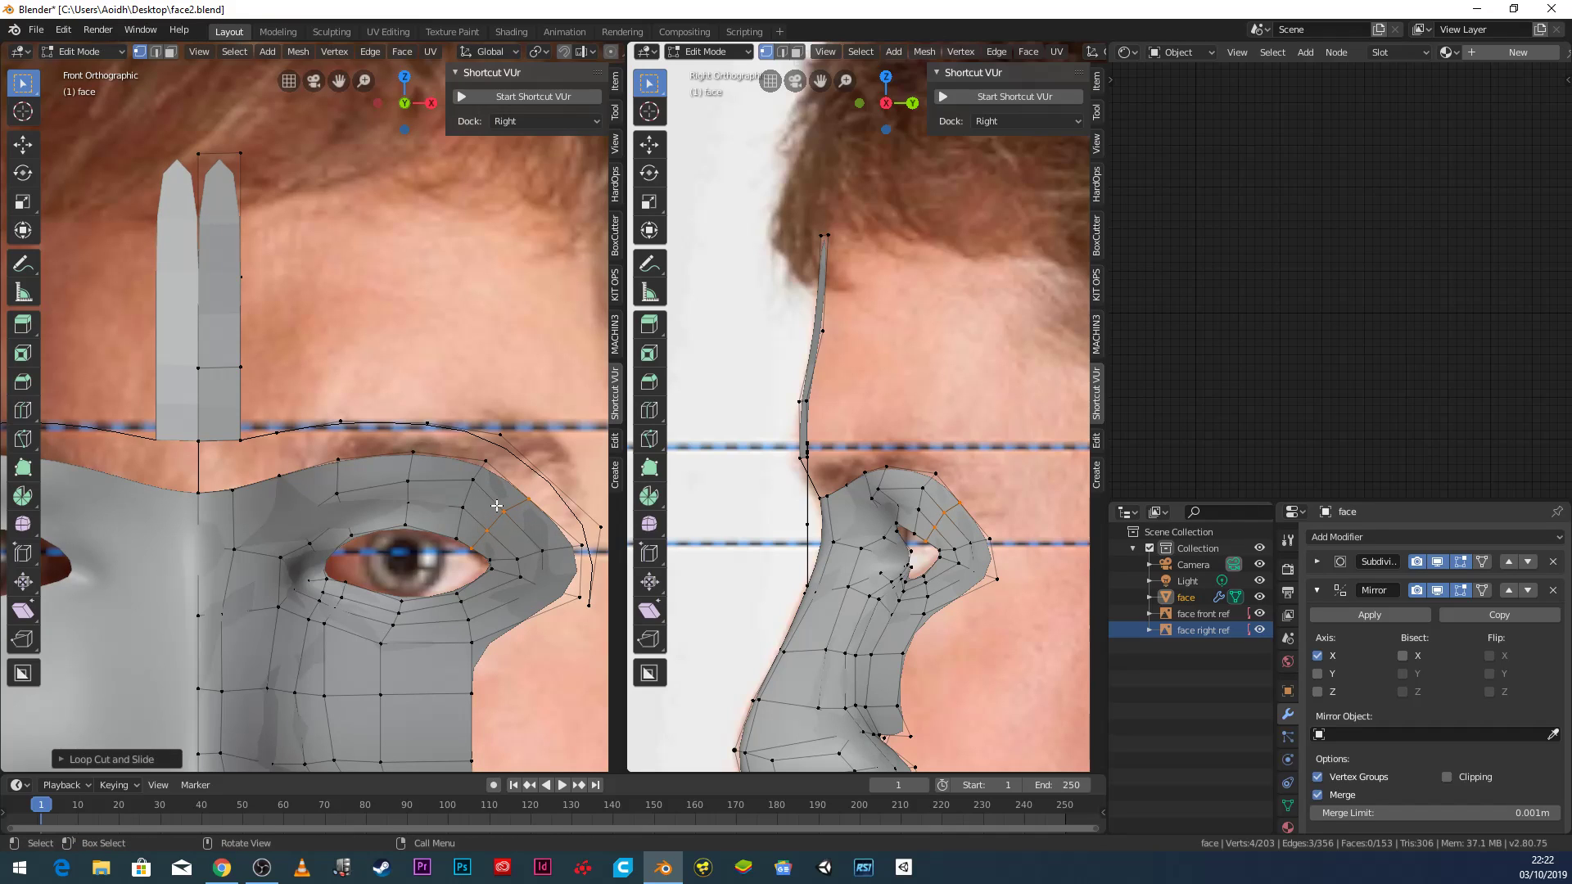
left_click(532, 498)
key("g")
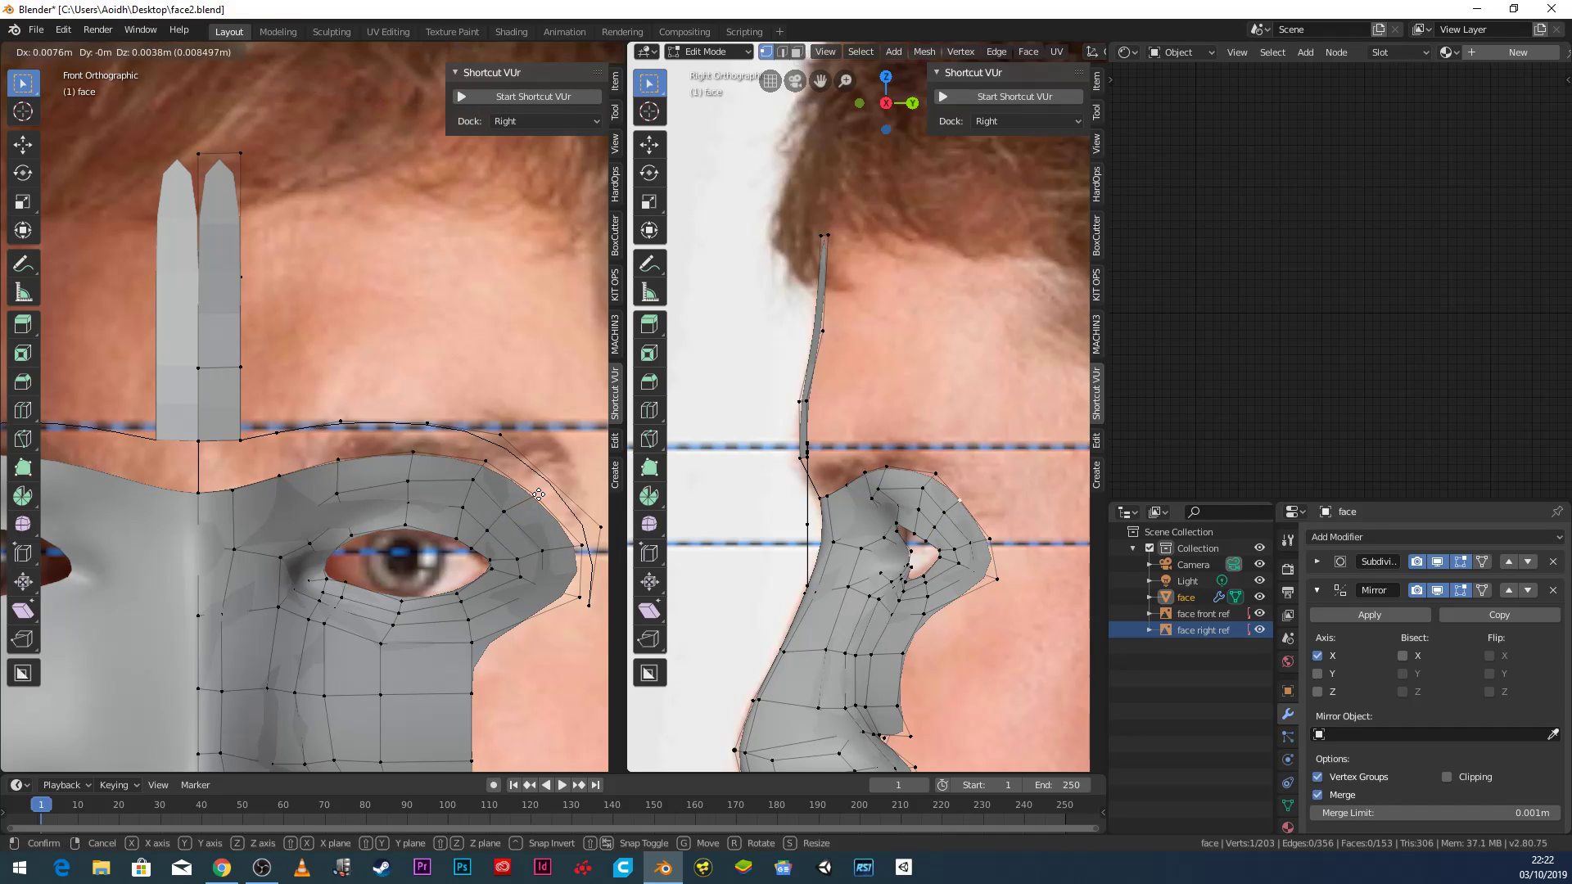
left_click(536, 496)
key("g")
left_click(971, 496)
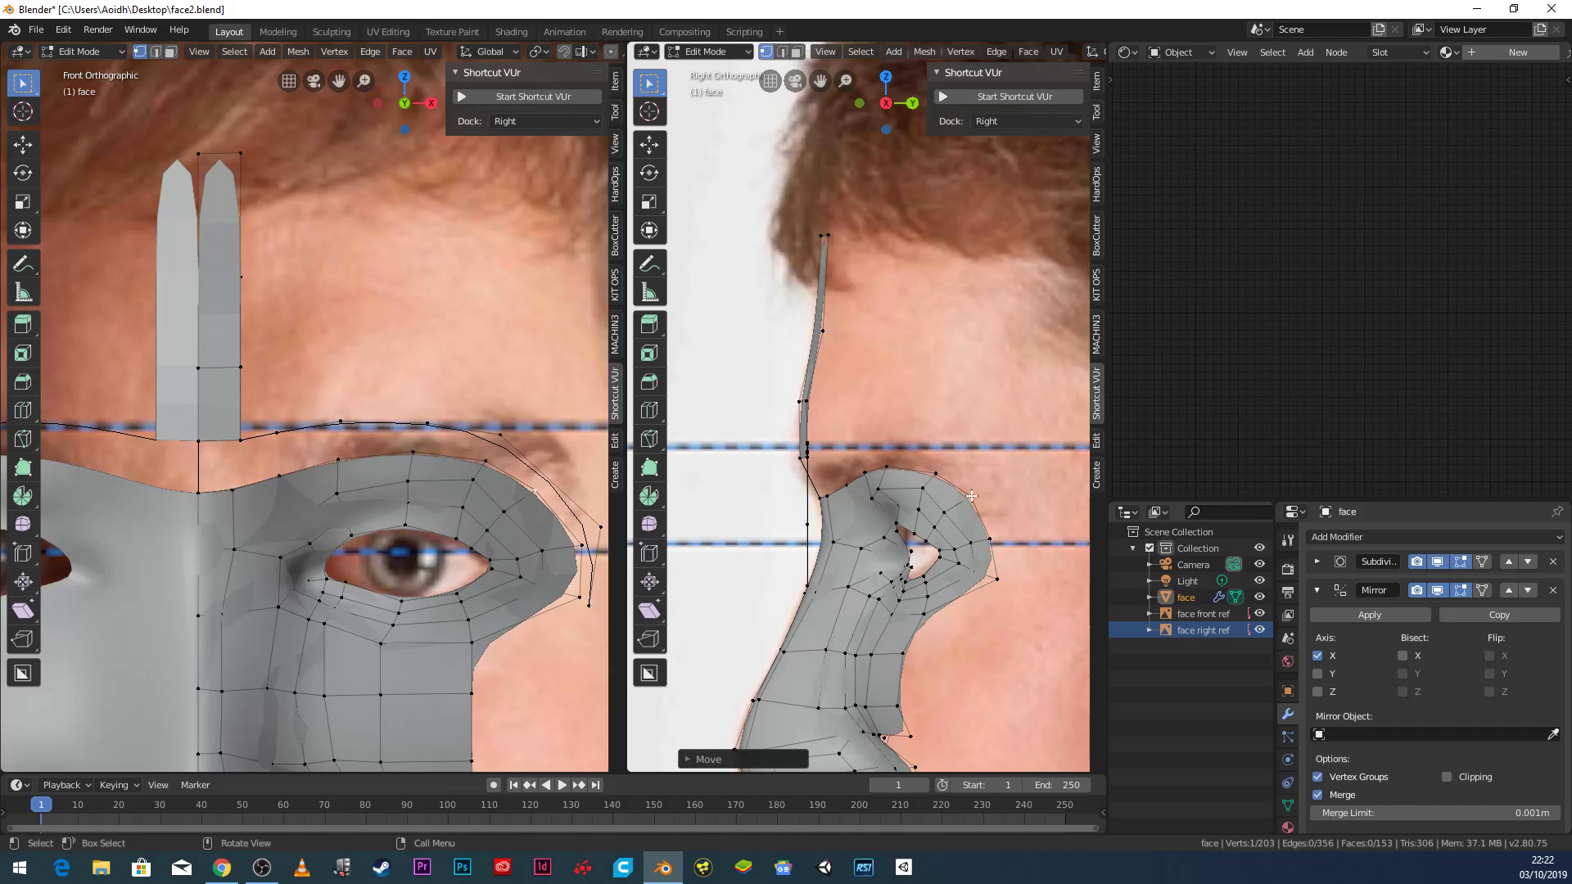
Subdivide the brow chain edge above the outer eye corner and move the new vertex outward to smooth the curve.
left_click(498, 433)
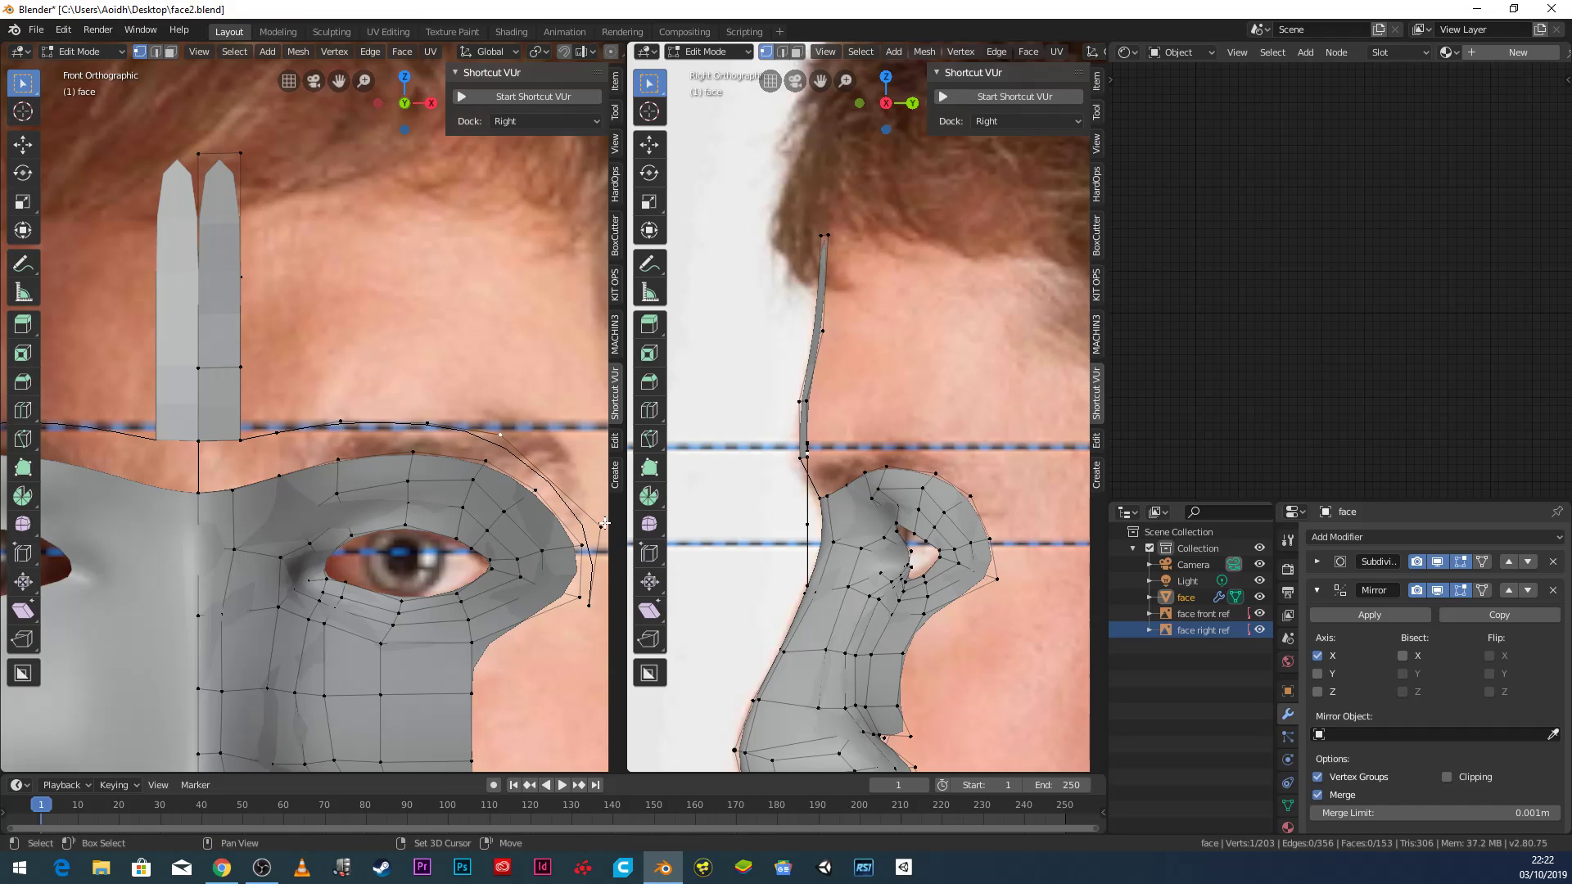
left_click(370, 50)
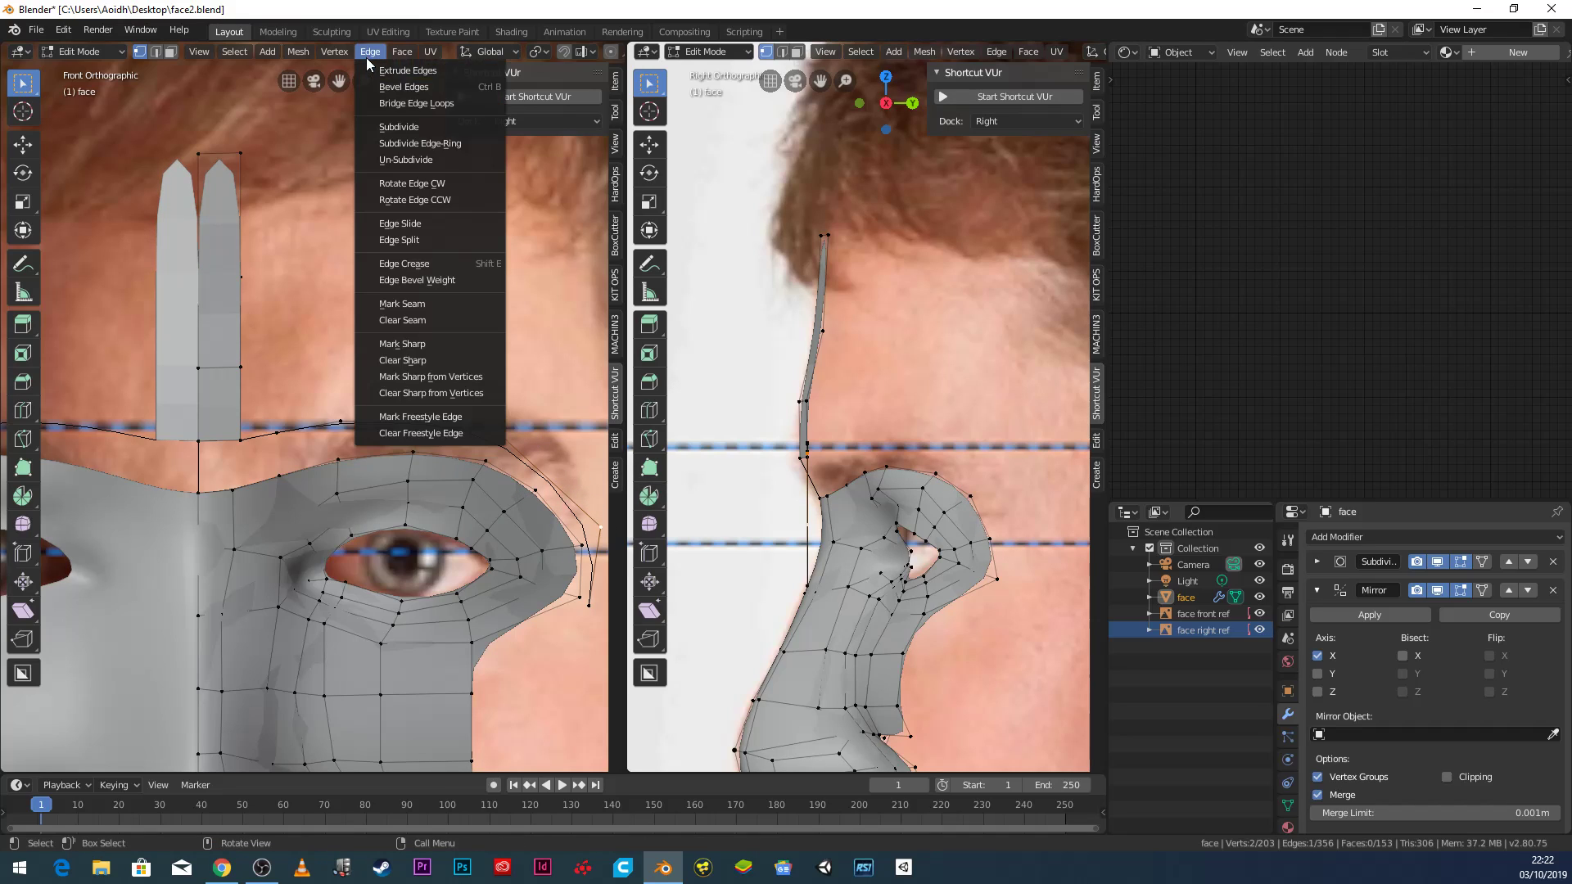
left_click(384, 128)
left_click(566, 483)
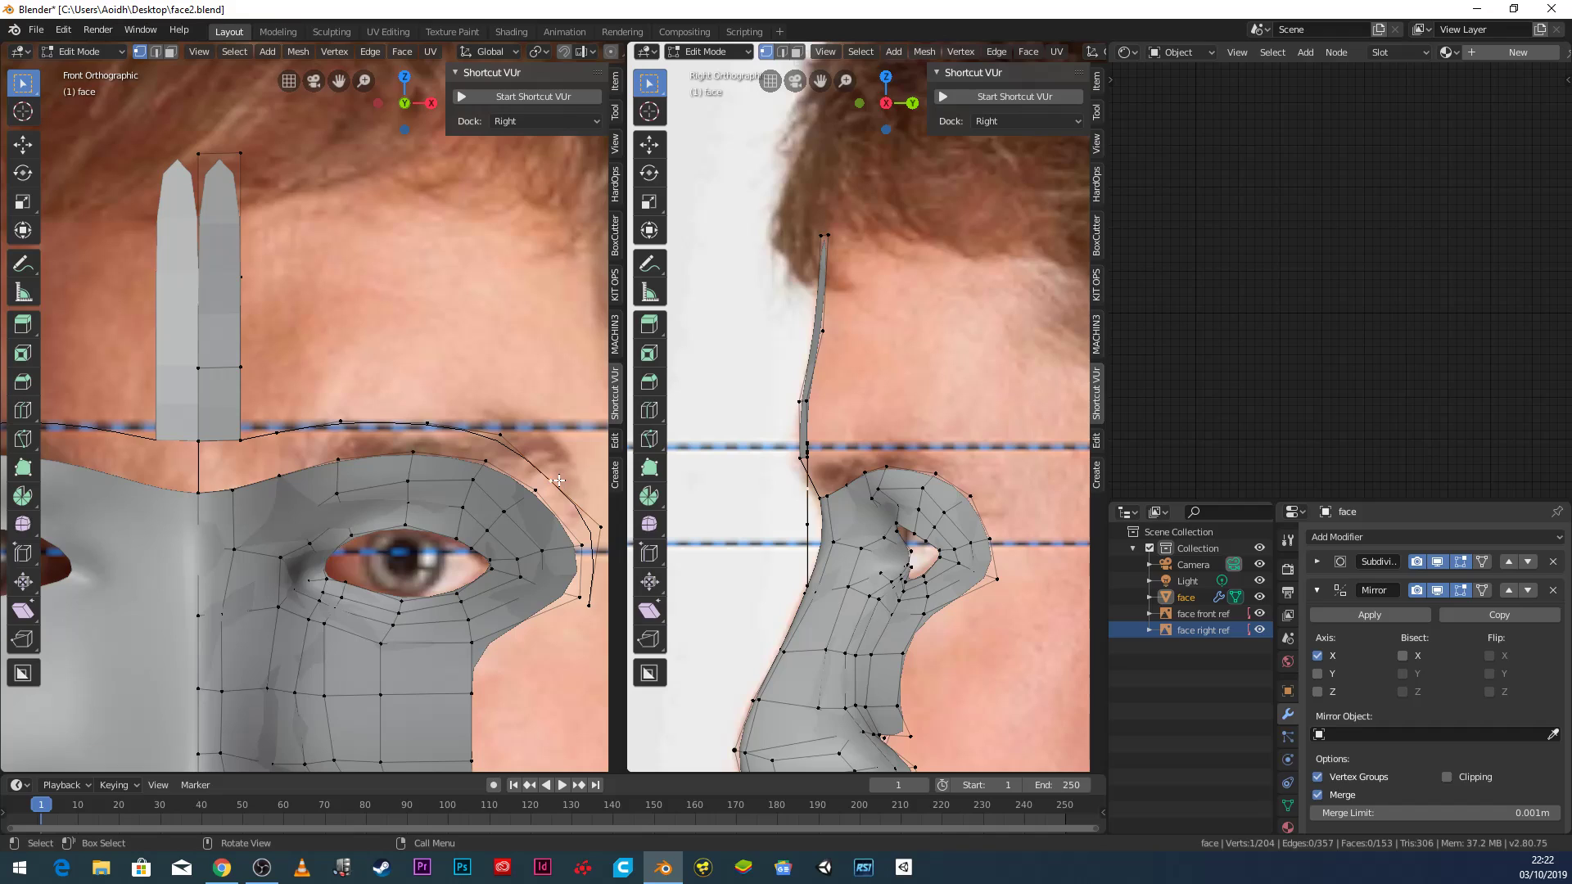
key("g")
left_click(567, 460)
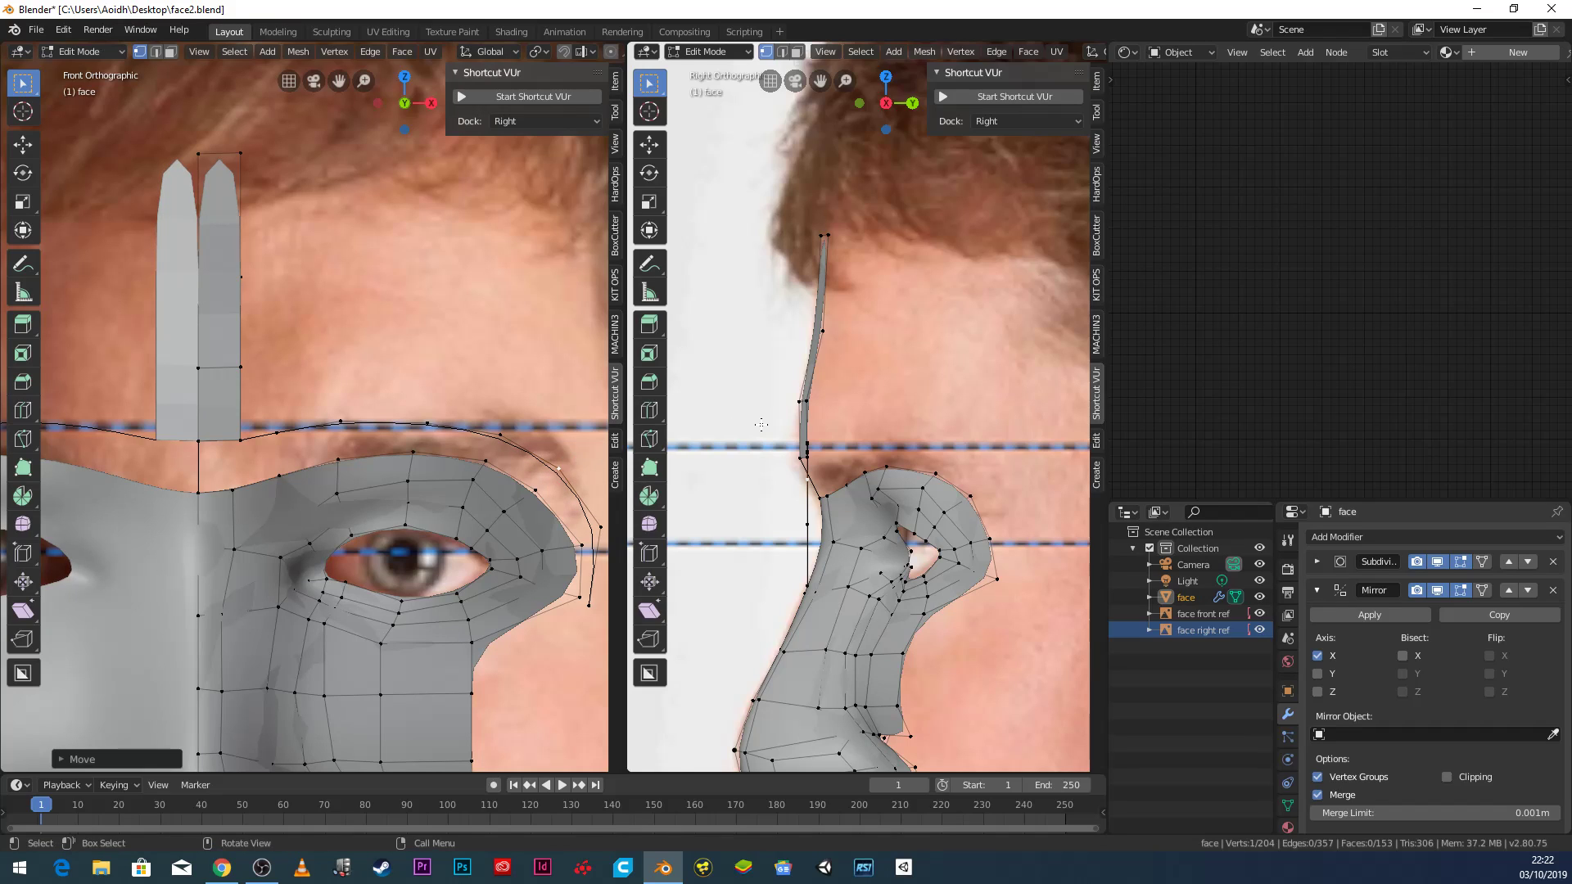
Move the outer vertices of the brow chain back along Y in the side view to wrap around the outer eye mesh.
scroll(864, 451, "down", 1)
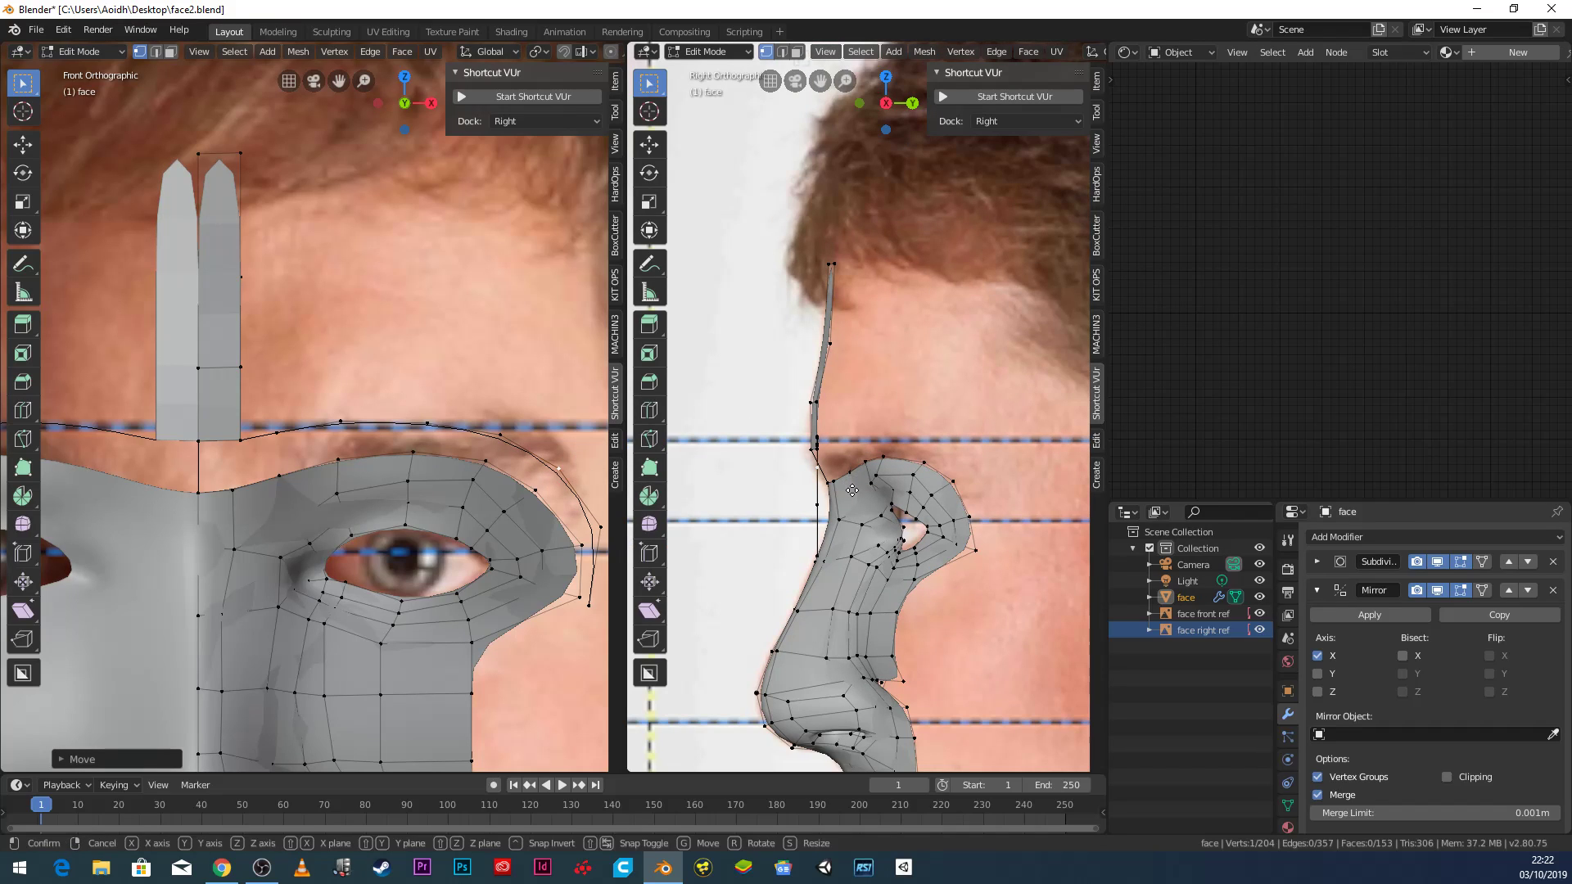
key("g")
key("y")
left_click(1010, 472)
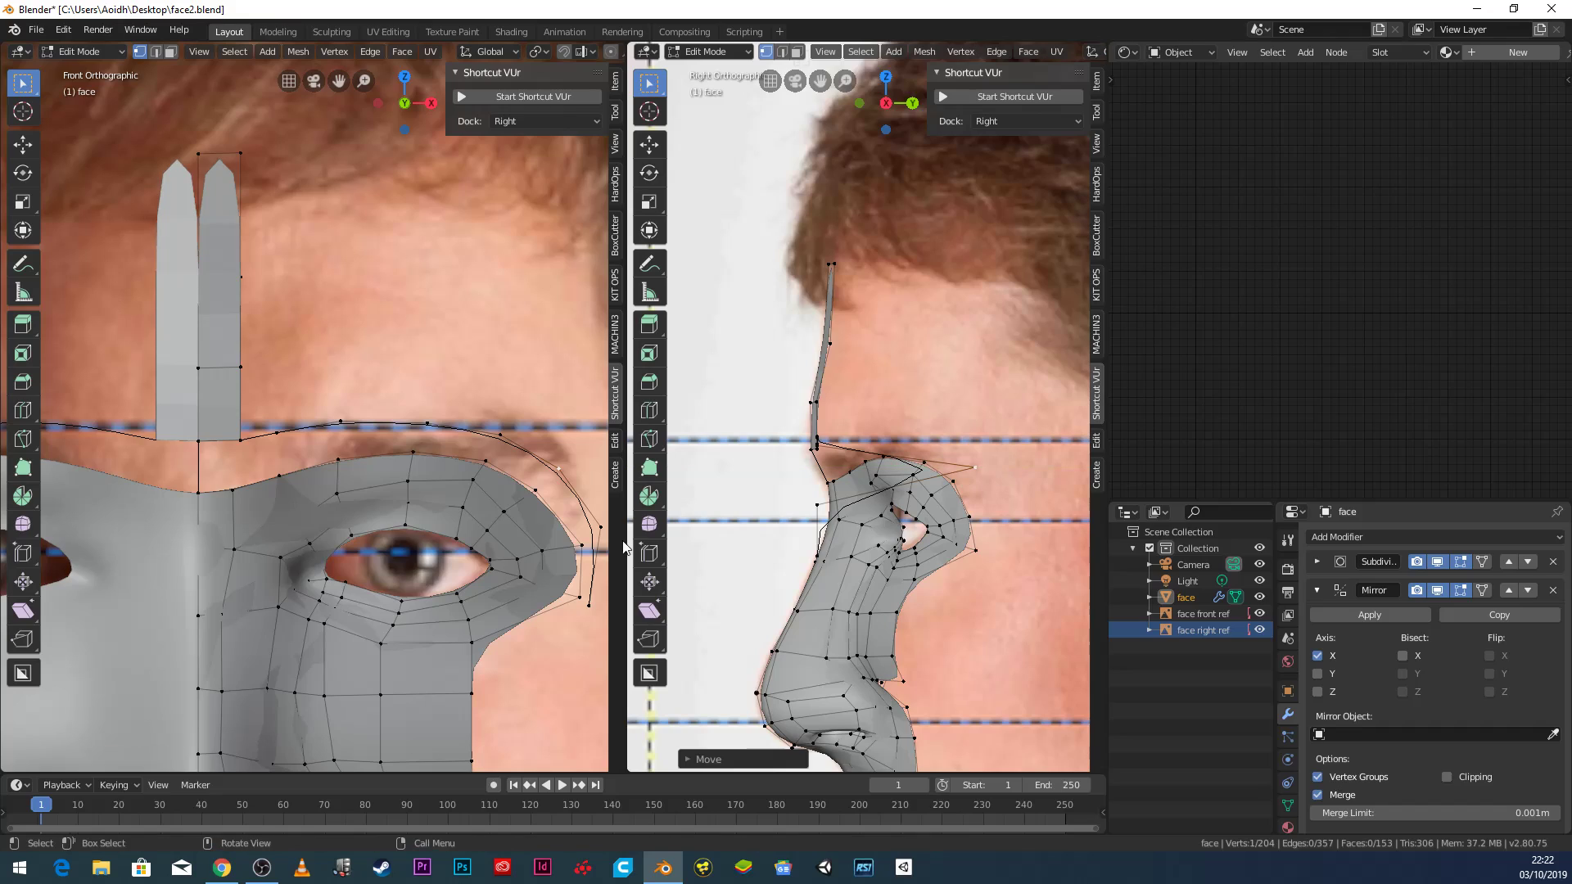
key("g")
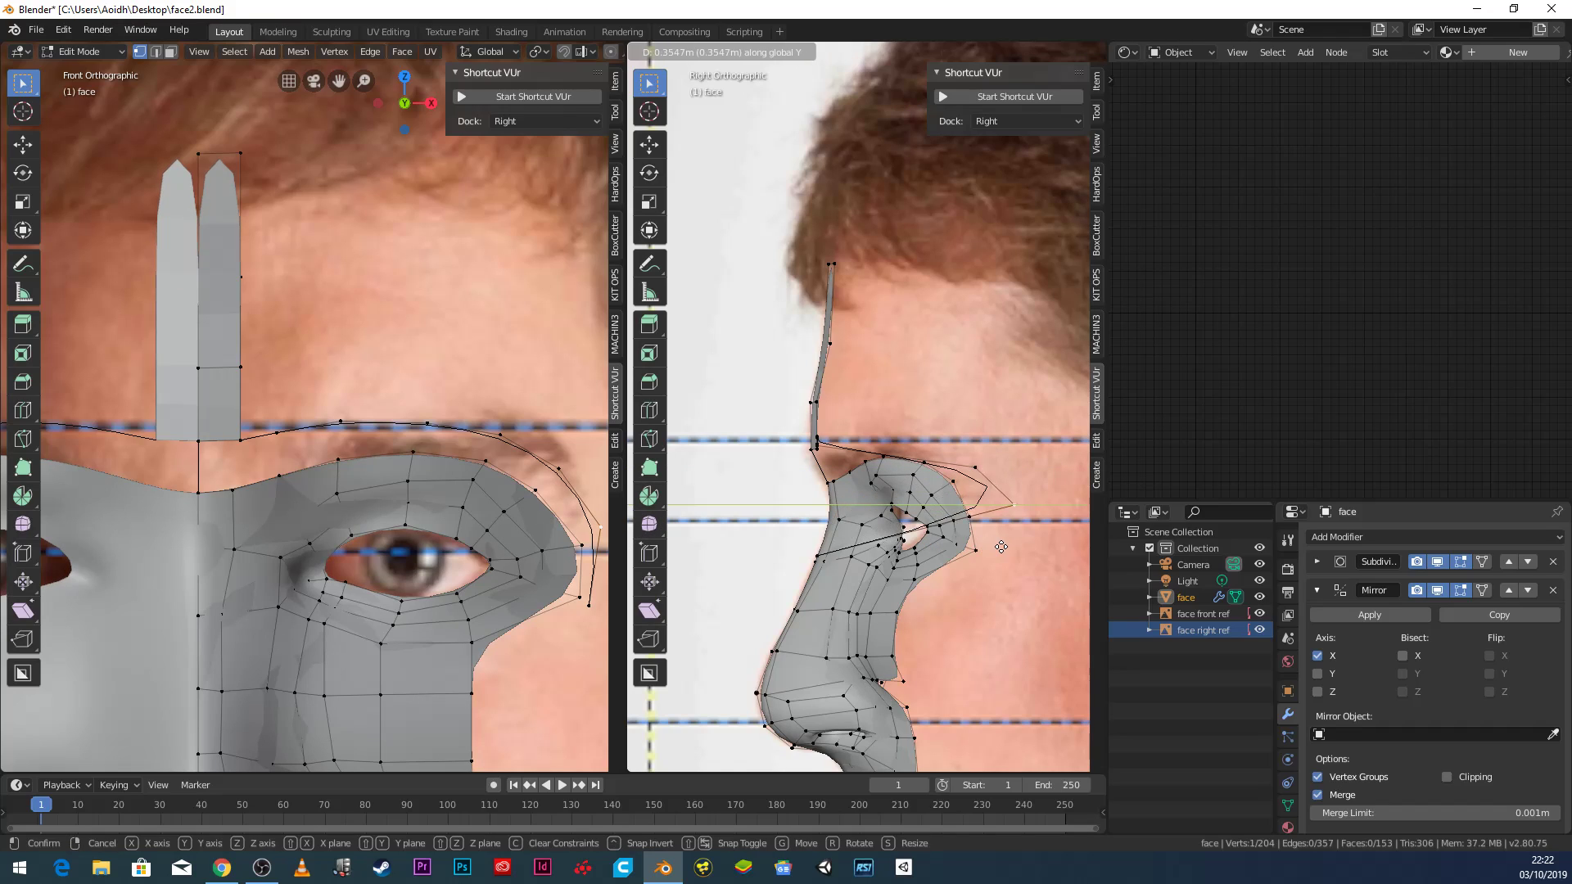
left_click(835, 565)
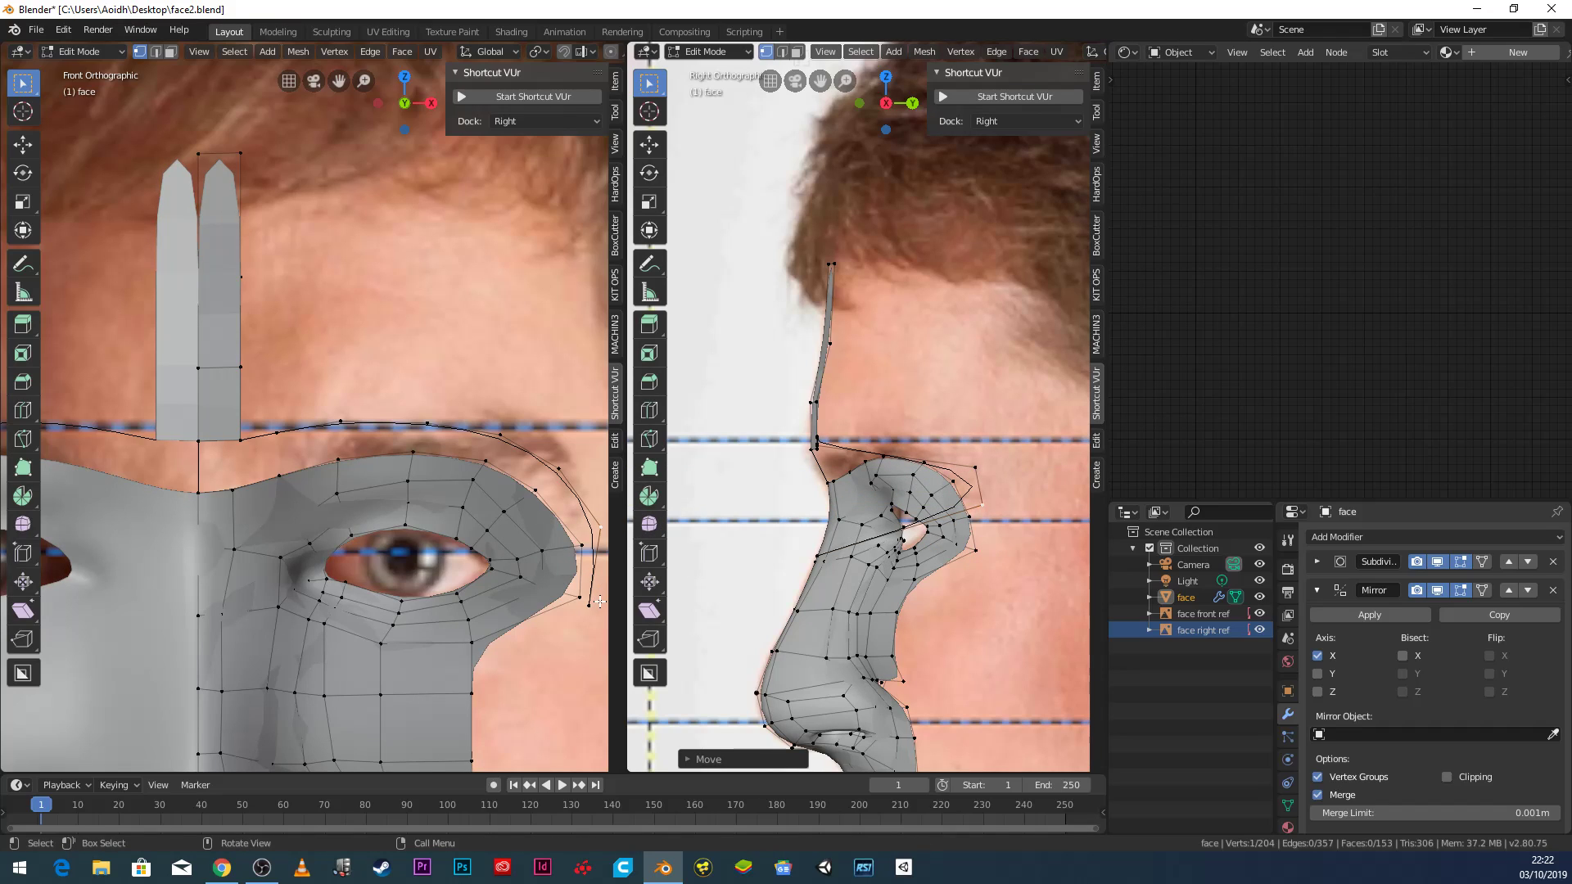
key("g")
key("y")
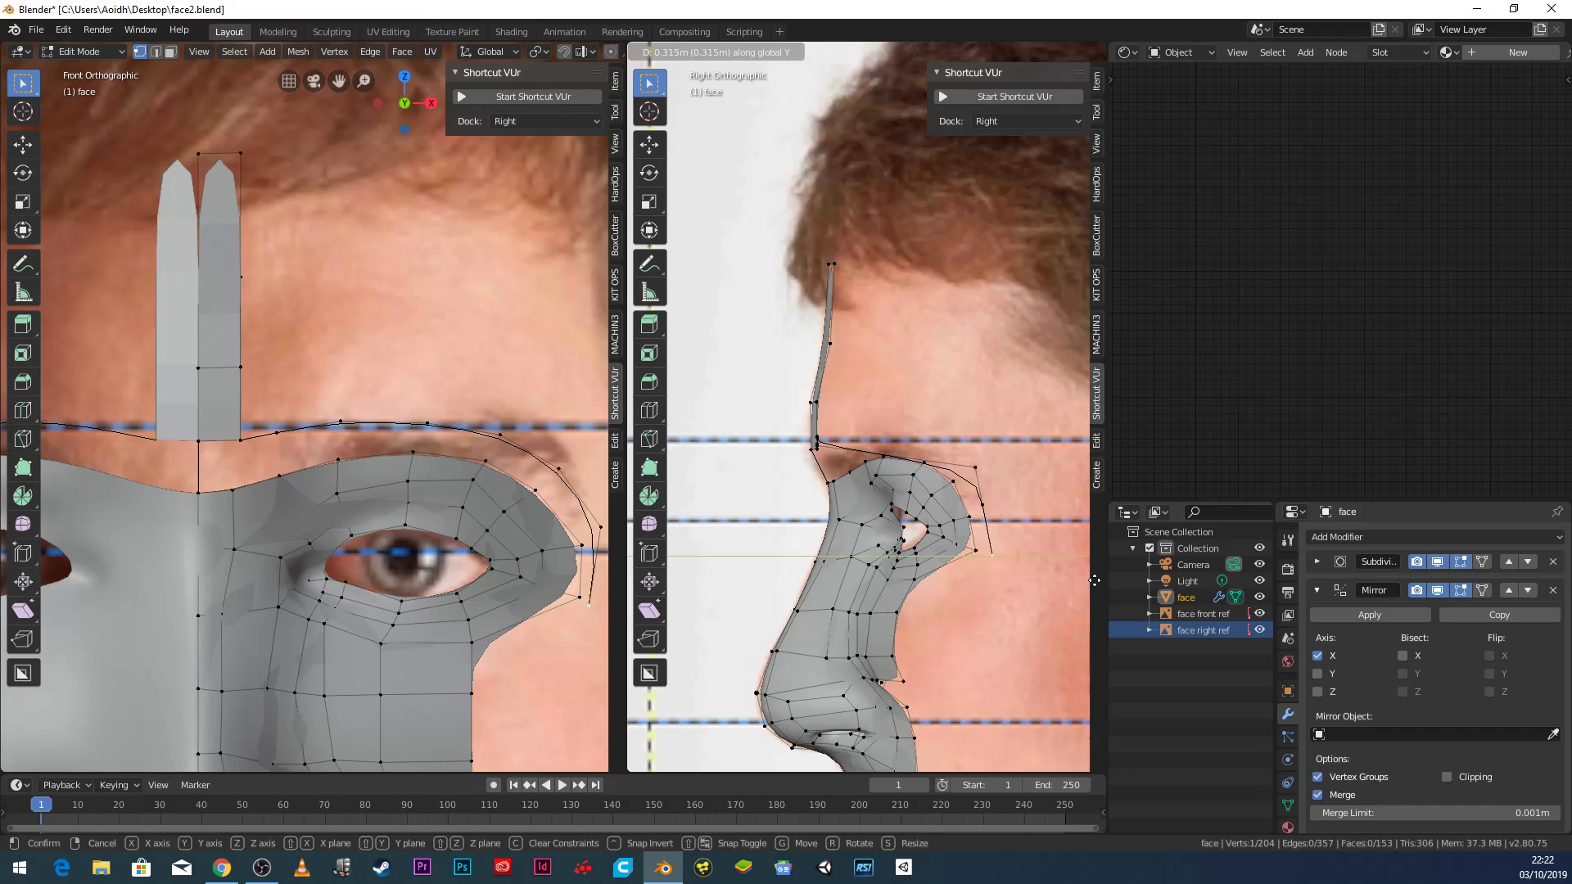
left_click(857, 463)
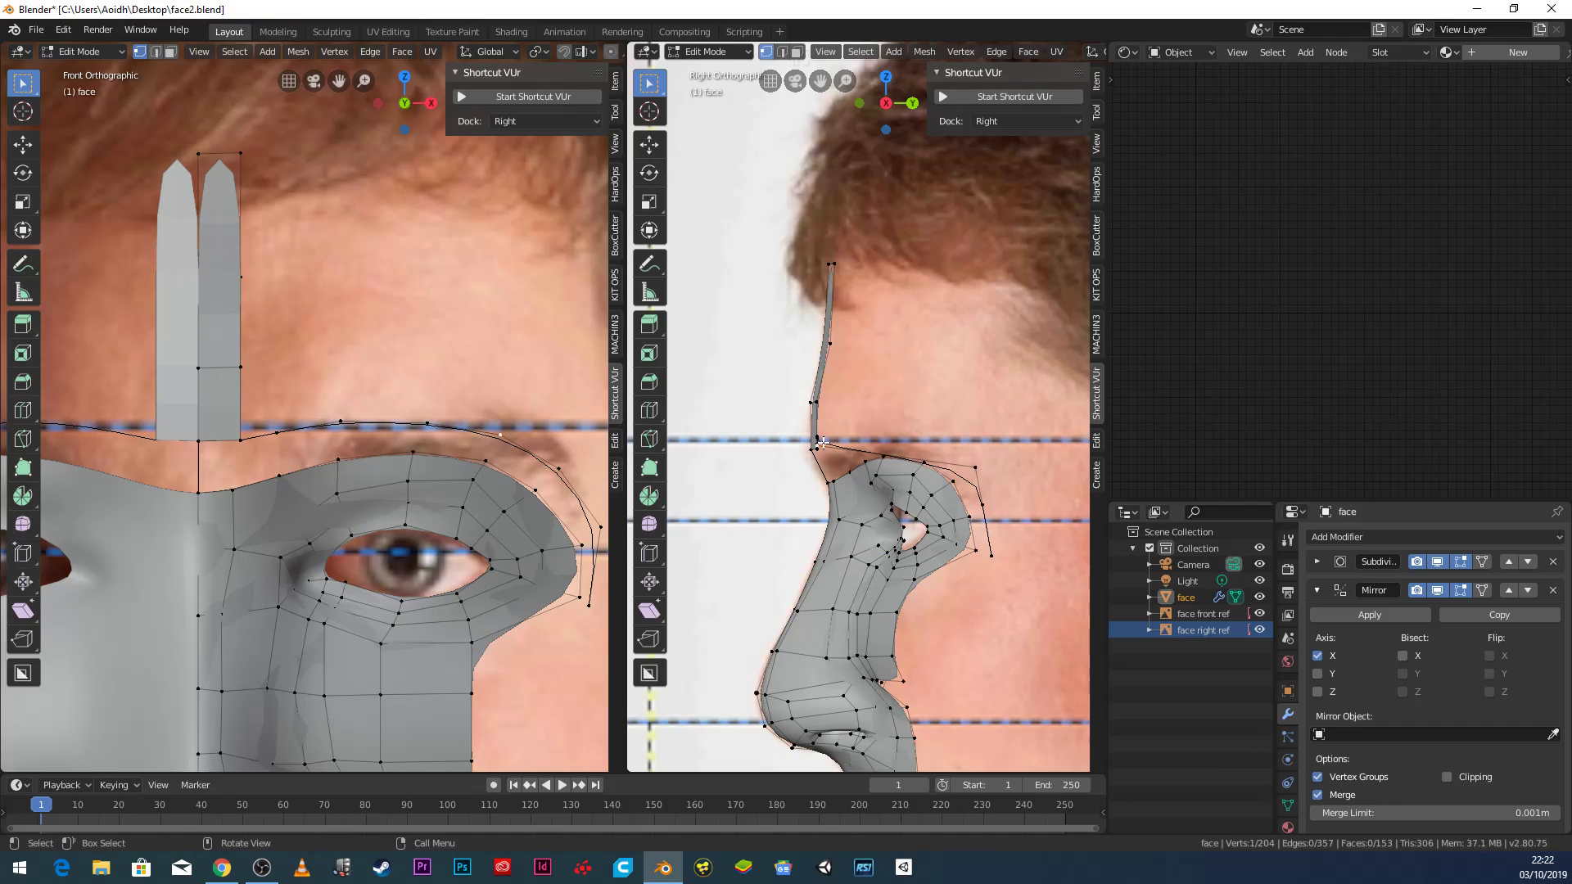
Move the two brow chain vertices above the outer half of the eye back along Y to smooth the side curve.
key("g")
left_click(941, 455)
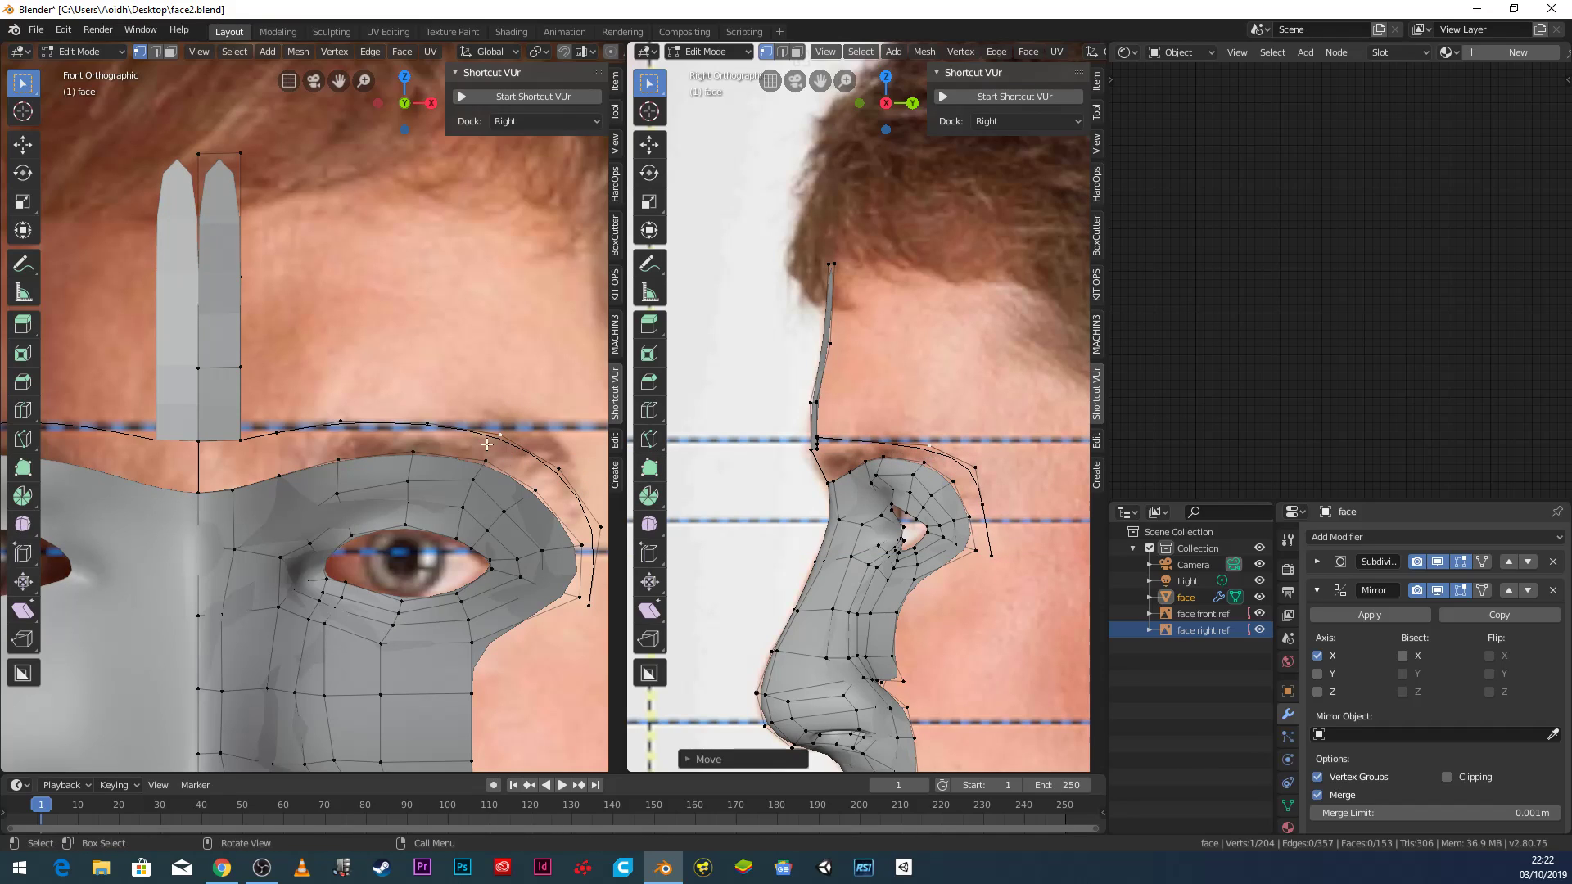
left_click(427, 423)
key("g")
key("y")
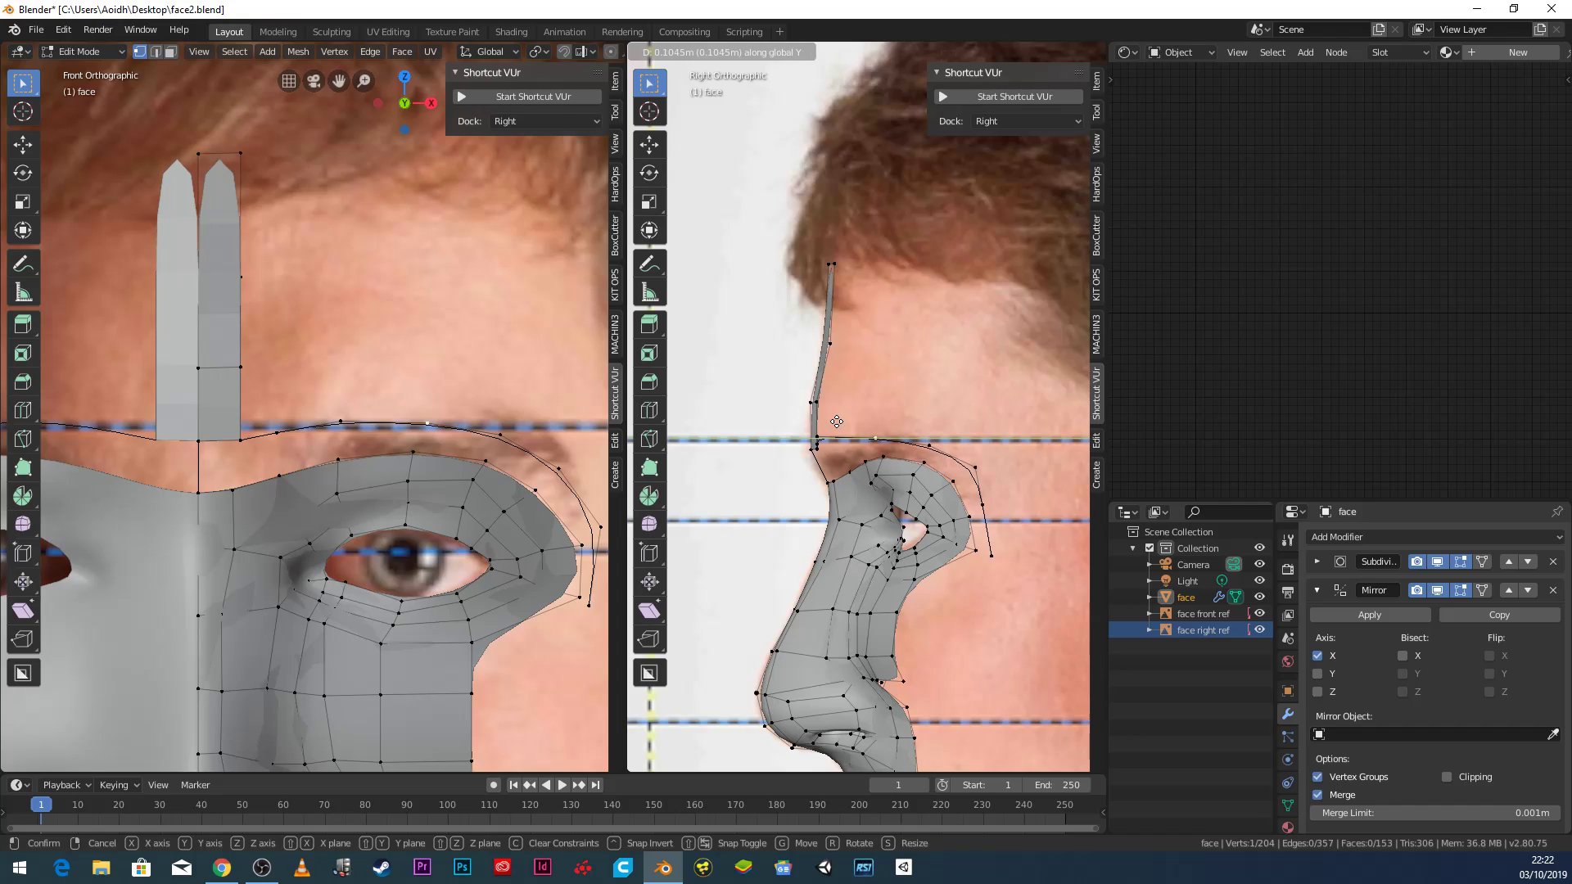
left_click(836, 422)
Shift the two inner brow chain vertices nearest the central forehead strip slightly back along Y in the side view.
key("g")
key("y")
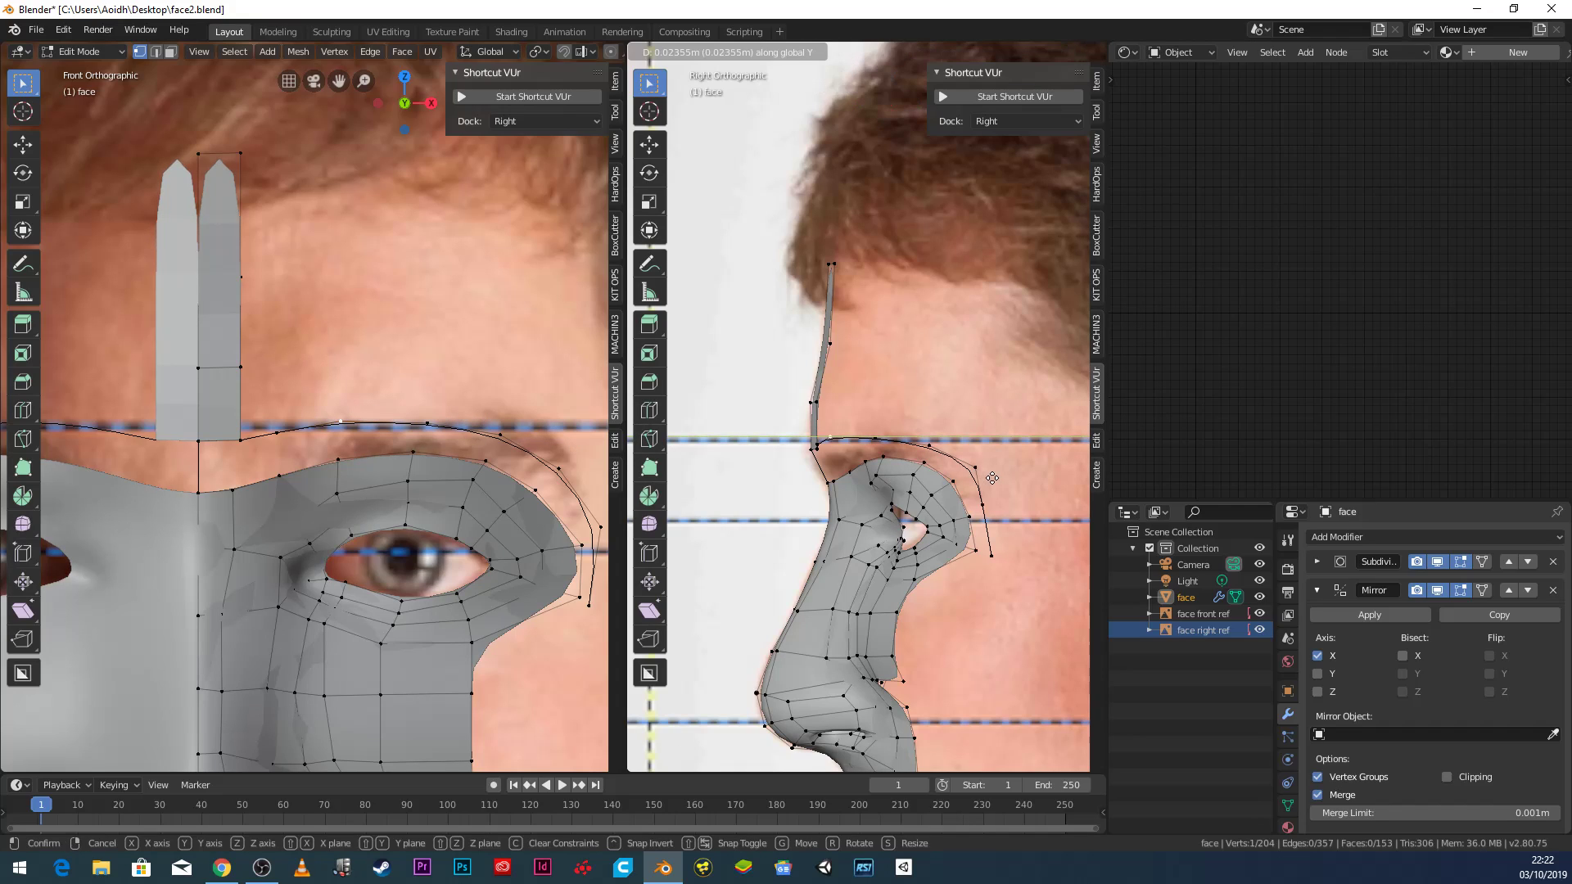
left_click(999, 477)
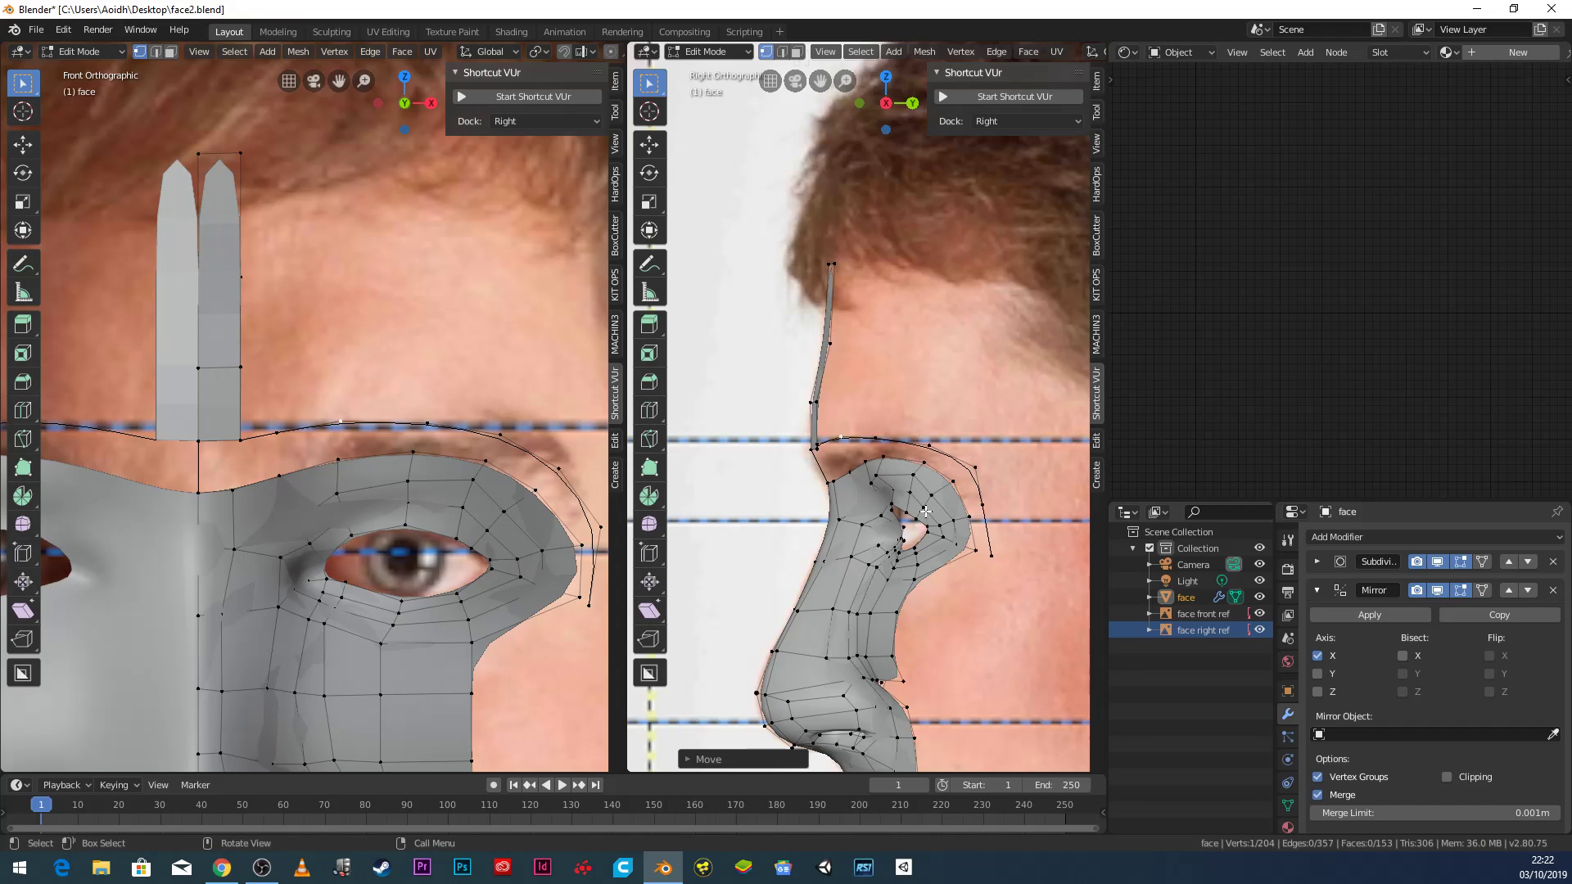
key("g")
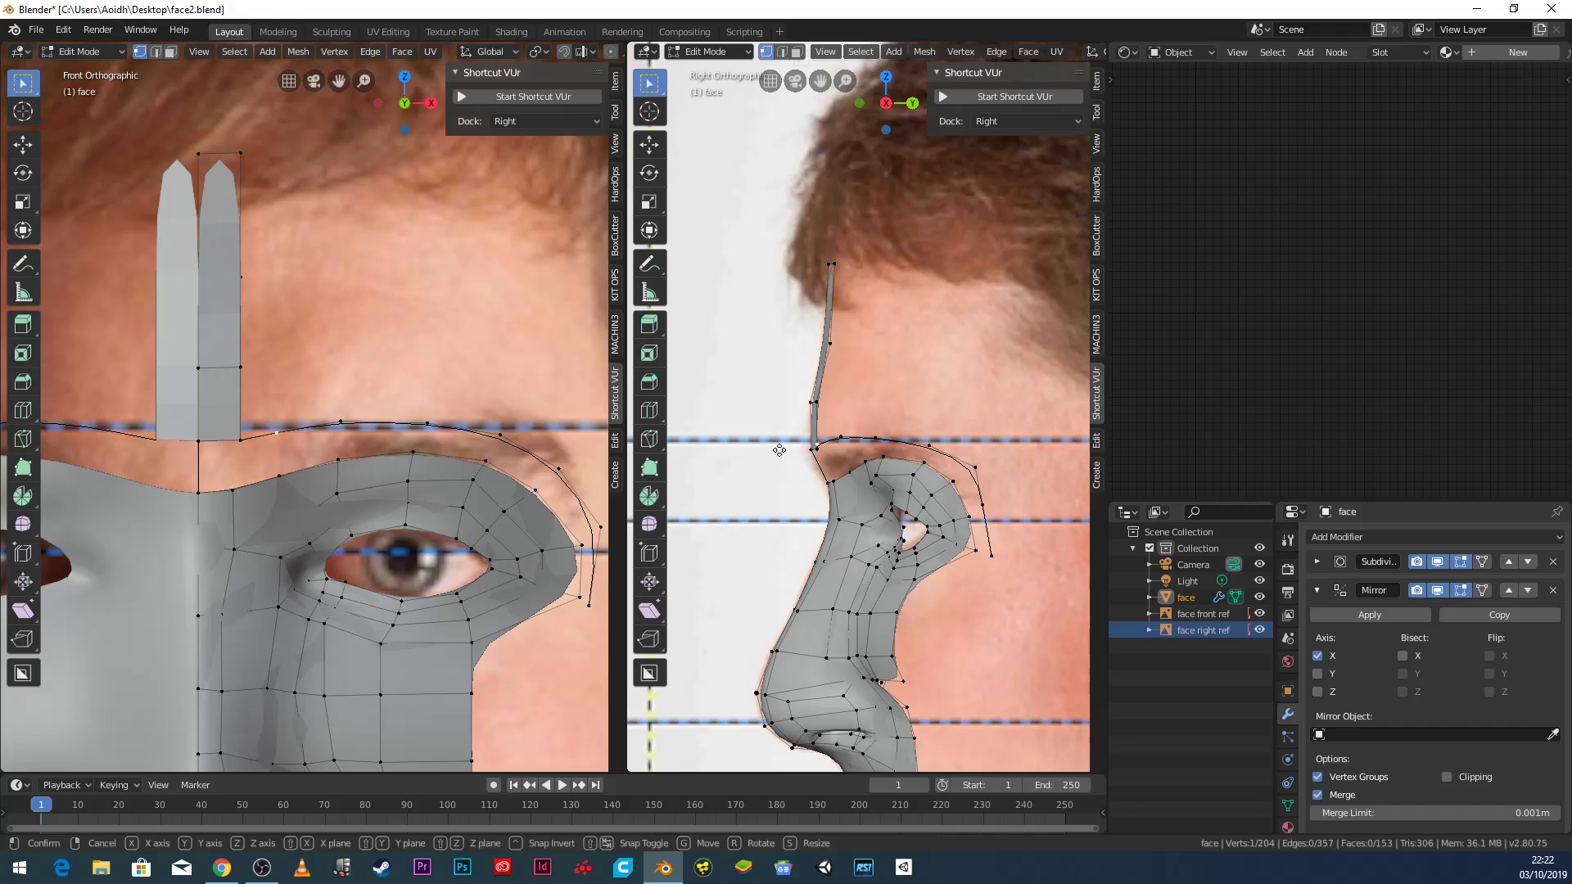
key("y")
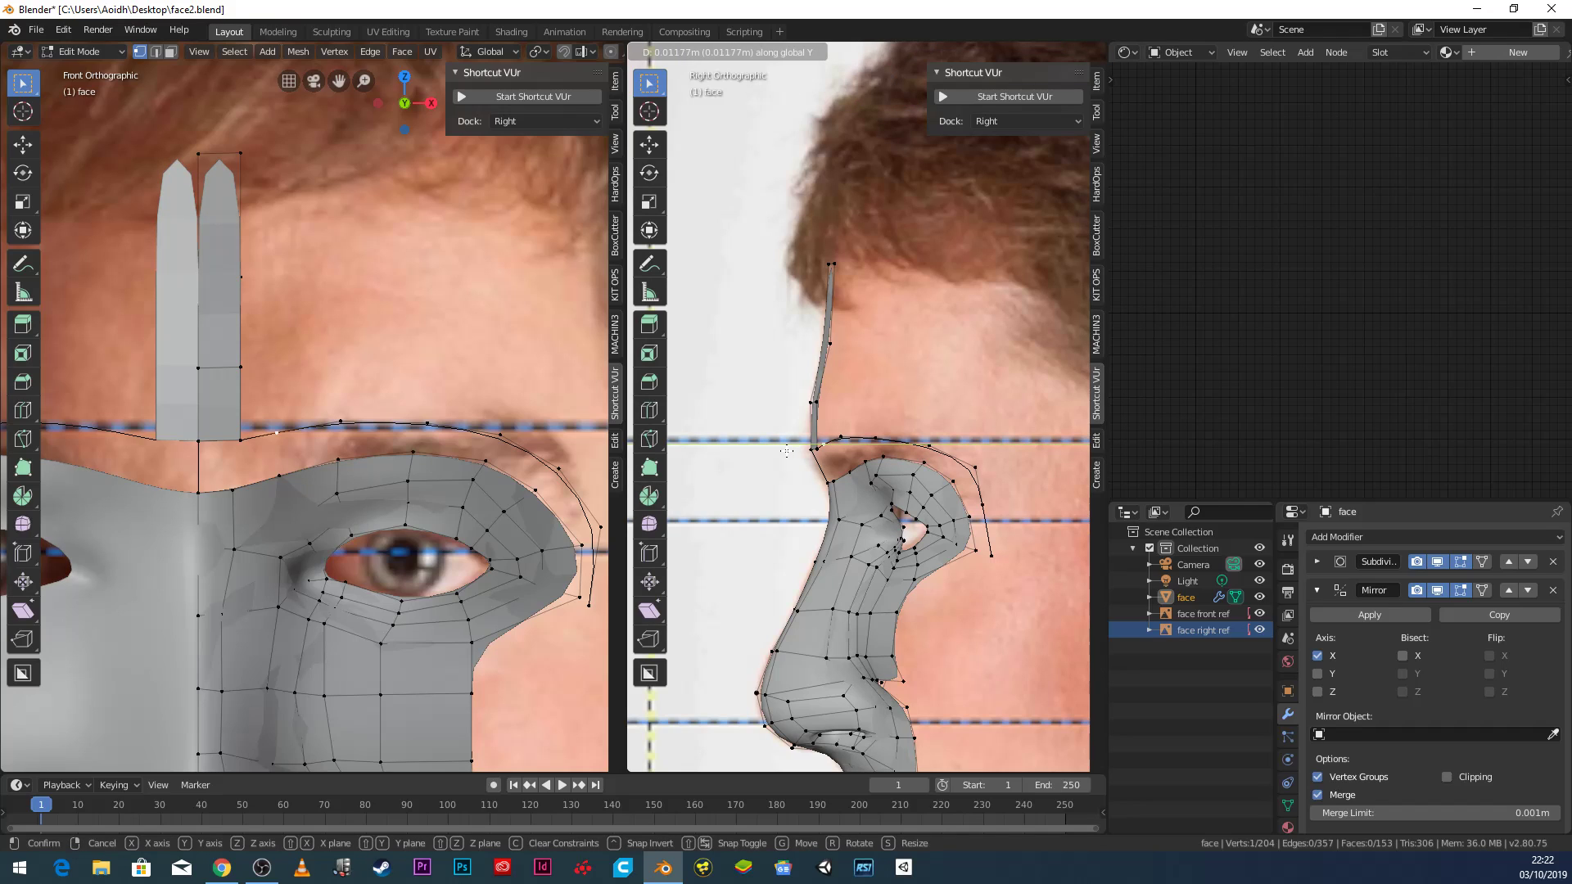
left_click(786, 450)
Start a second vertex chain above the brow by extruding four times outward from the forehead strip's lower outer edge vertex.
scroll(320, 430, "down", 2)
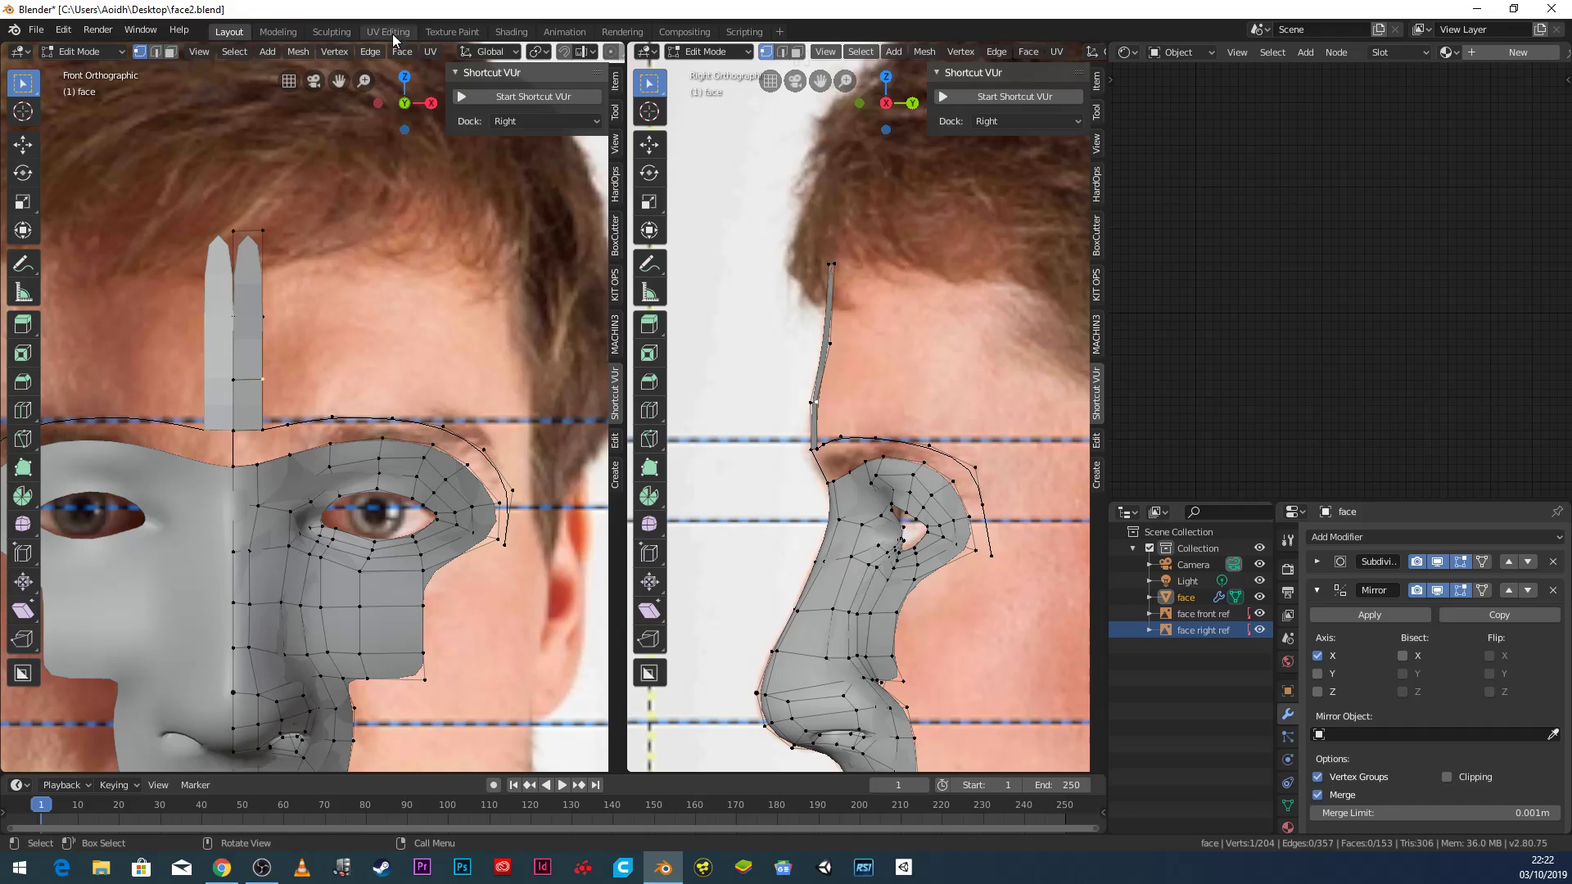
scroll(257, 451, "up", 3)
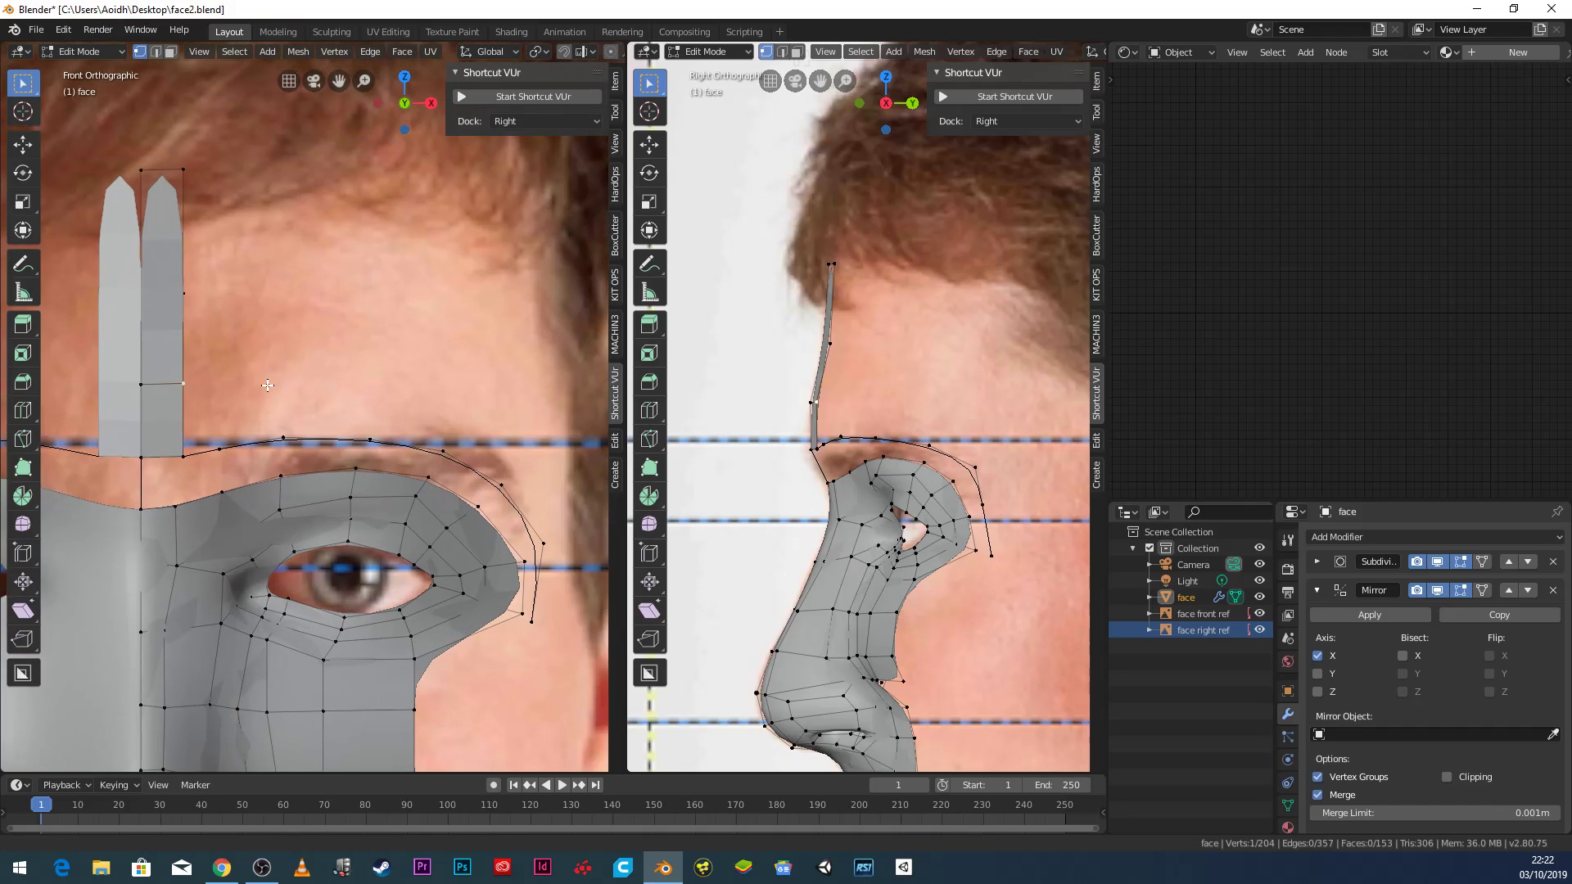
key("e")
left_click(210, 389)
key("e")
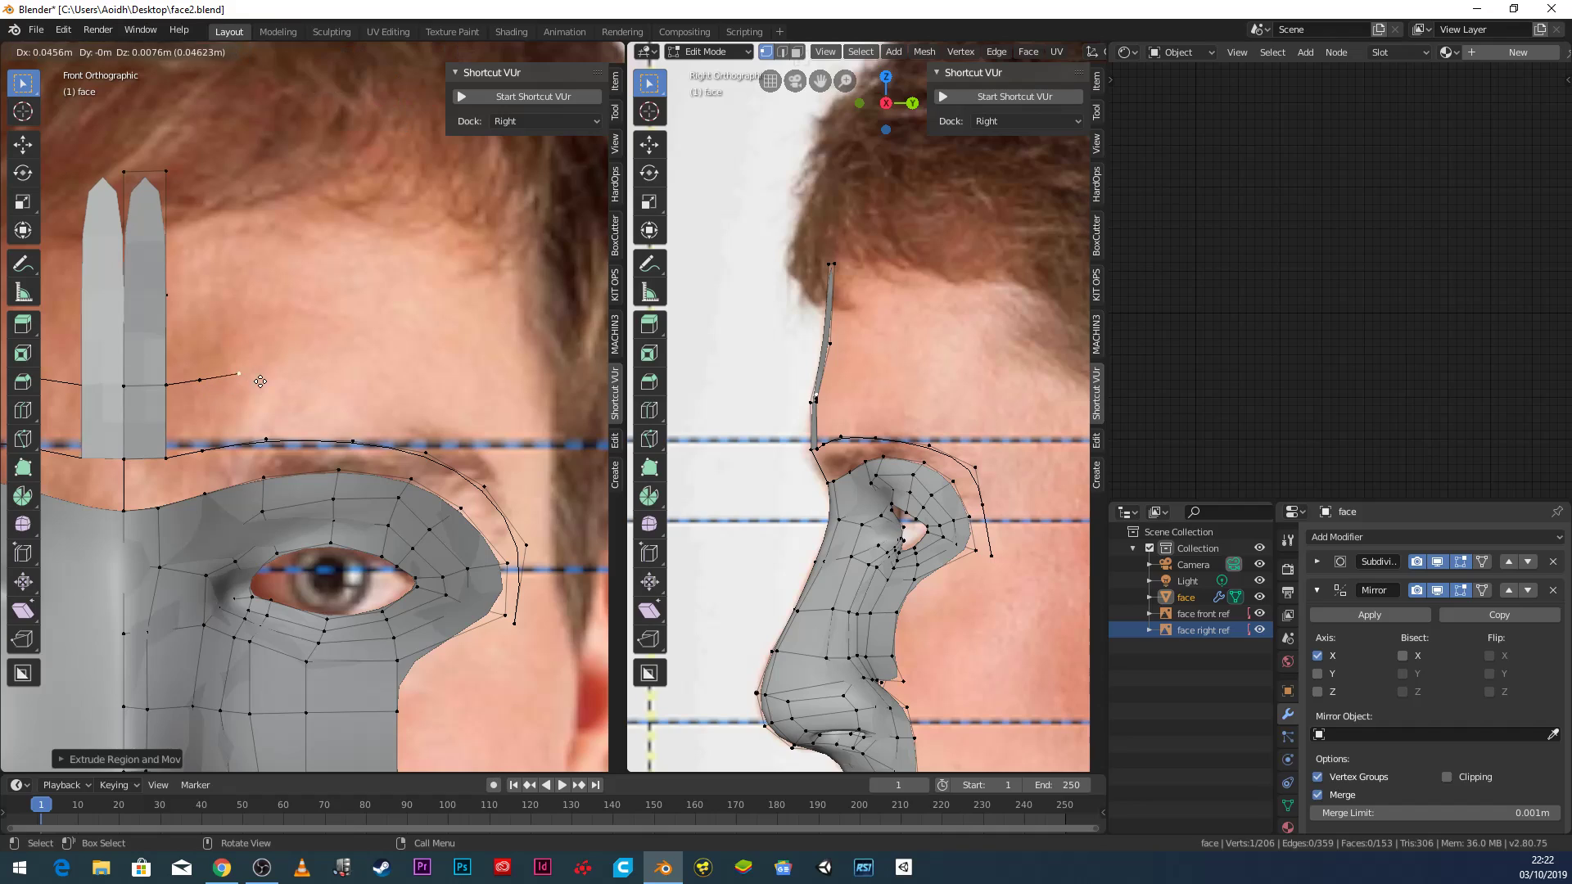
left_click(271, 381)
key("e")
left_click(377, 389)
key("e")
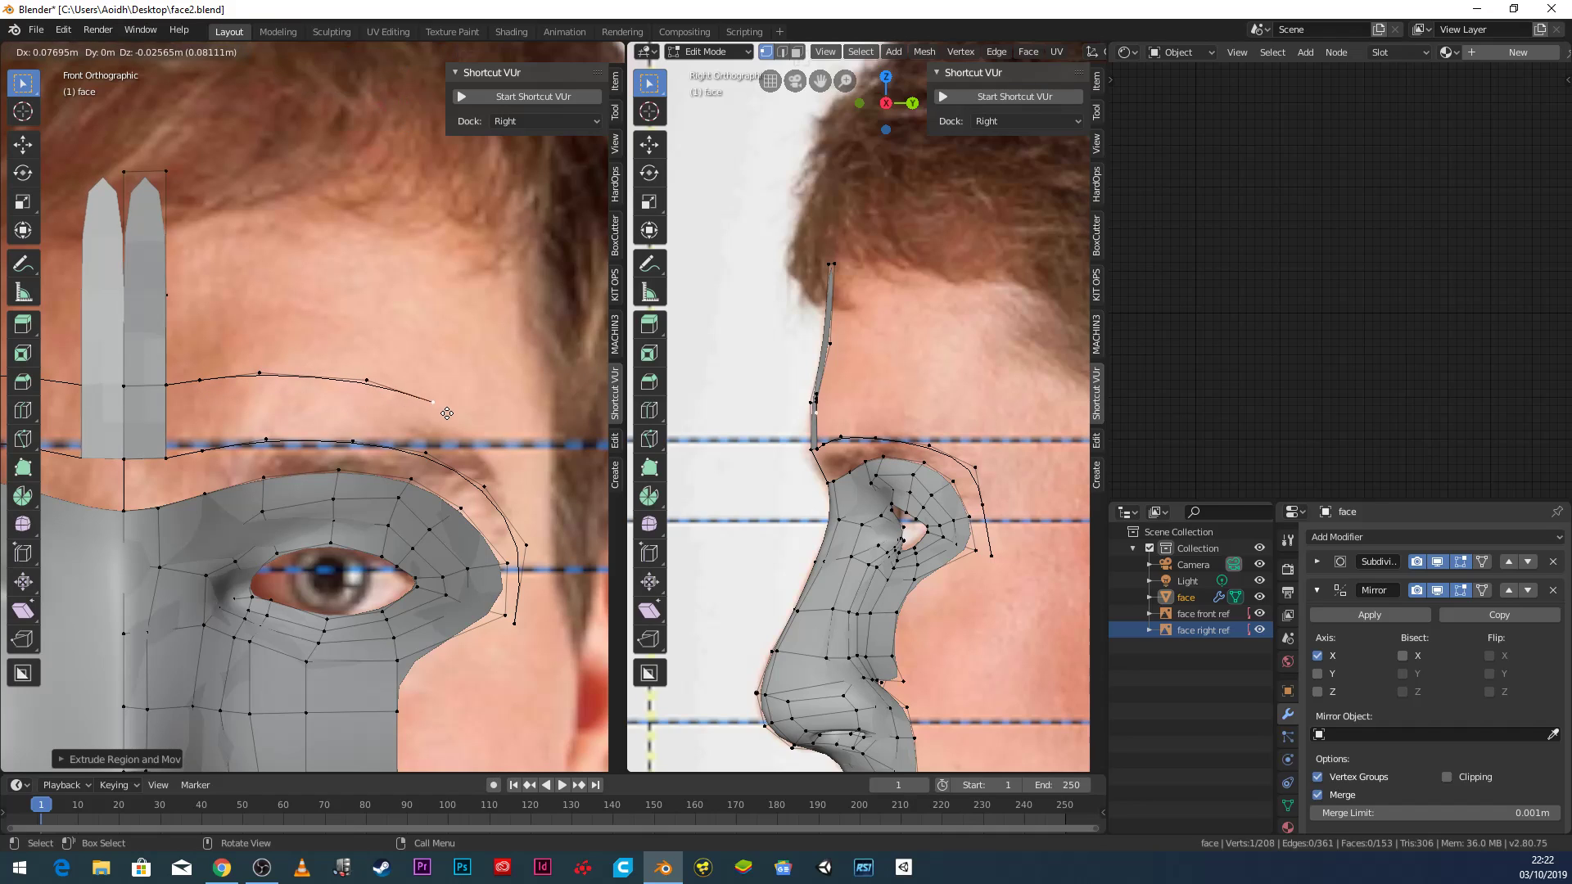
left_click(456, 415)
Extend the second chain with three more extrusions curving down past the outer eye corner, just outside the brow chain.
key("e")
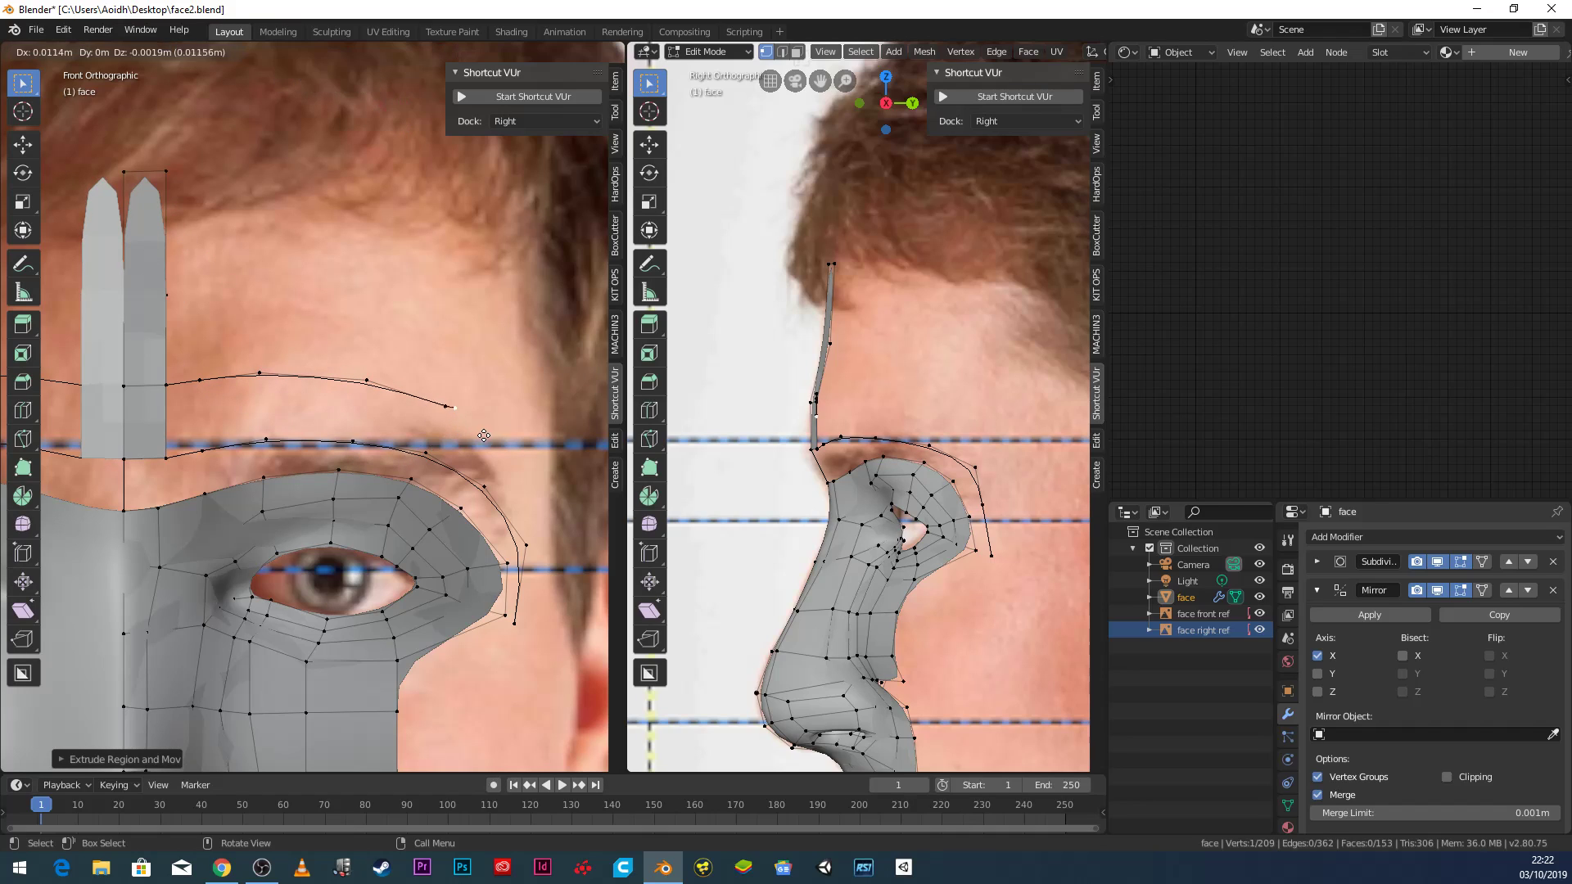
left_click(516, 484)
scroll(532, 503, "down", 2)
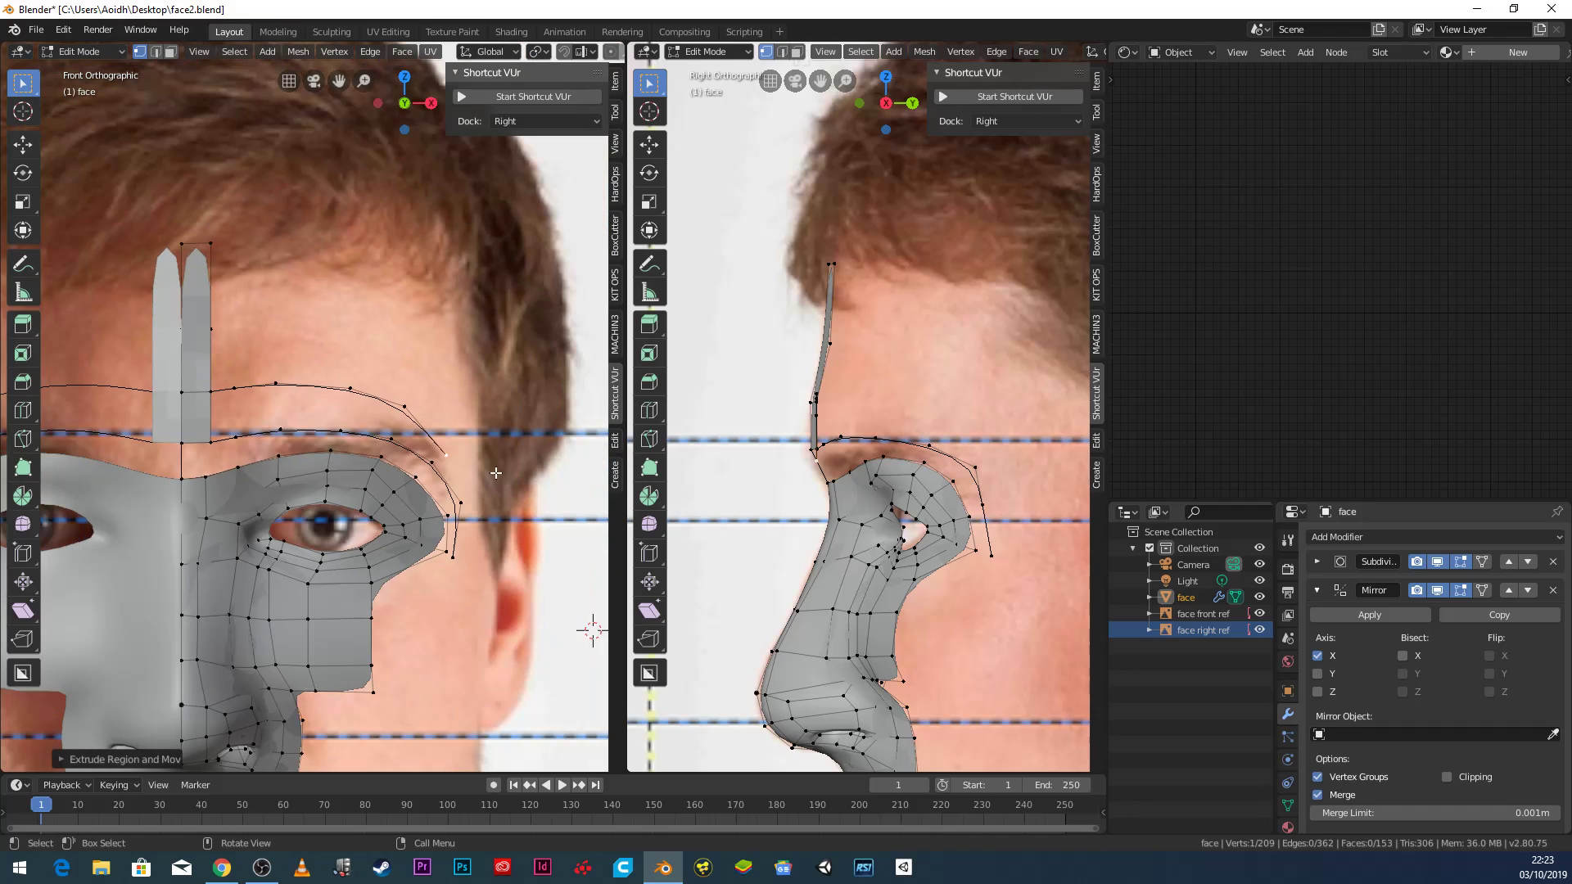
key("e")
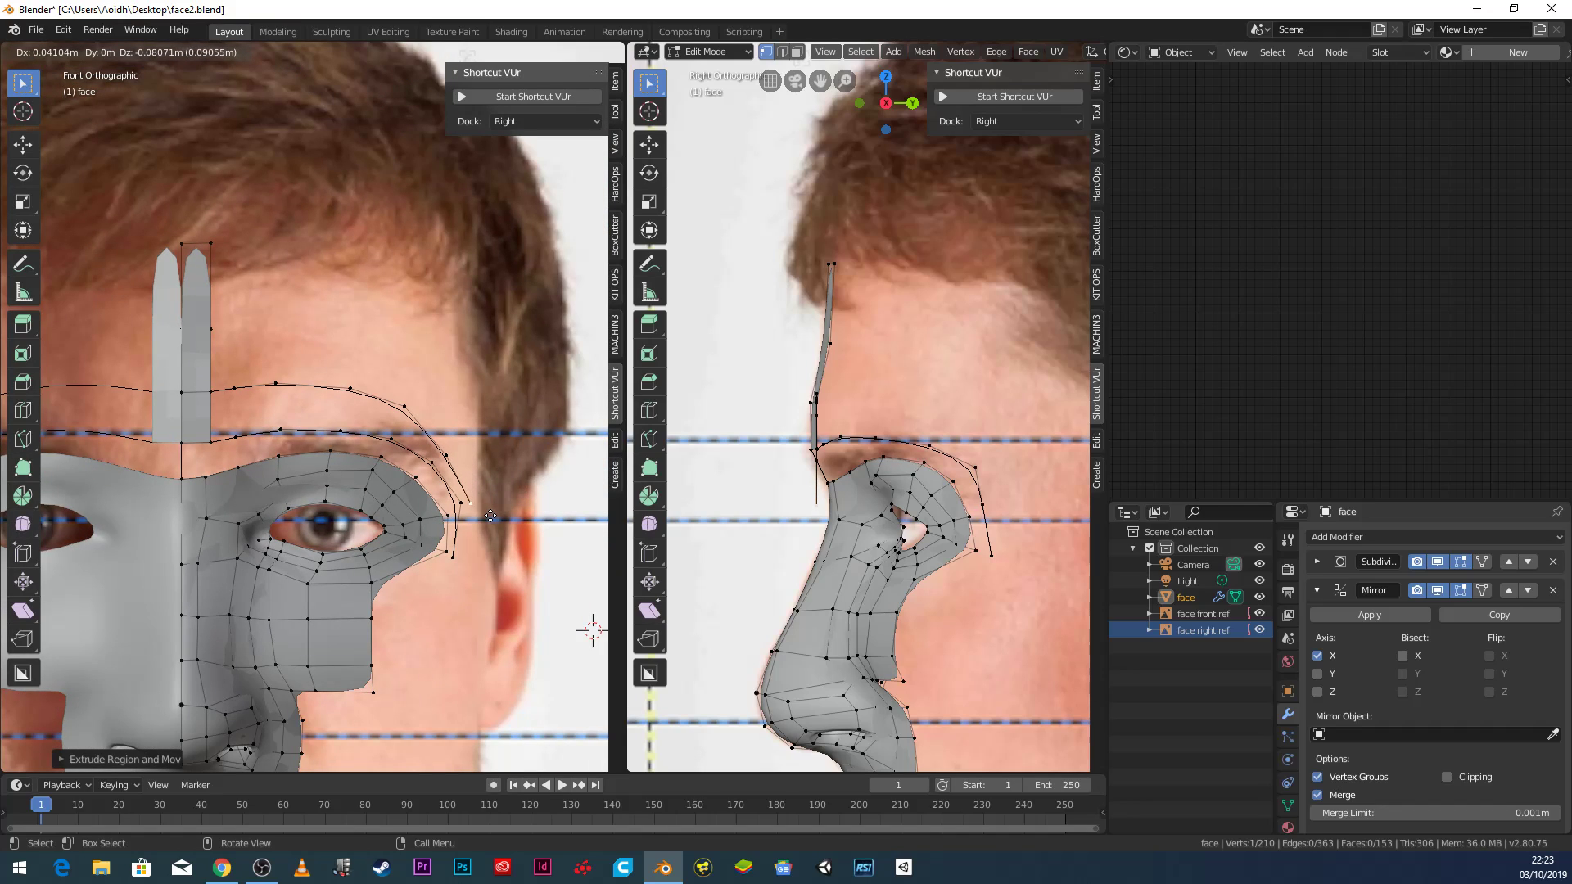
left_click(491, 516)
key("e")
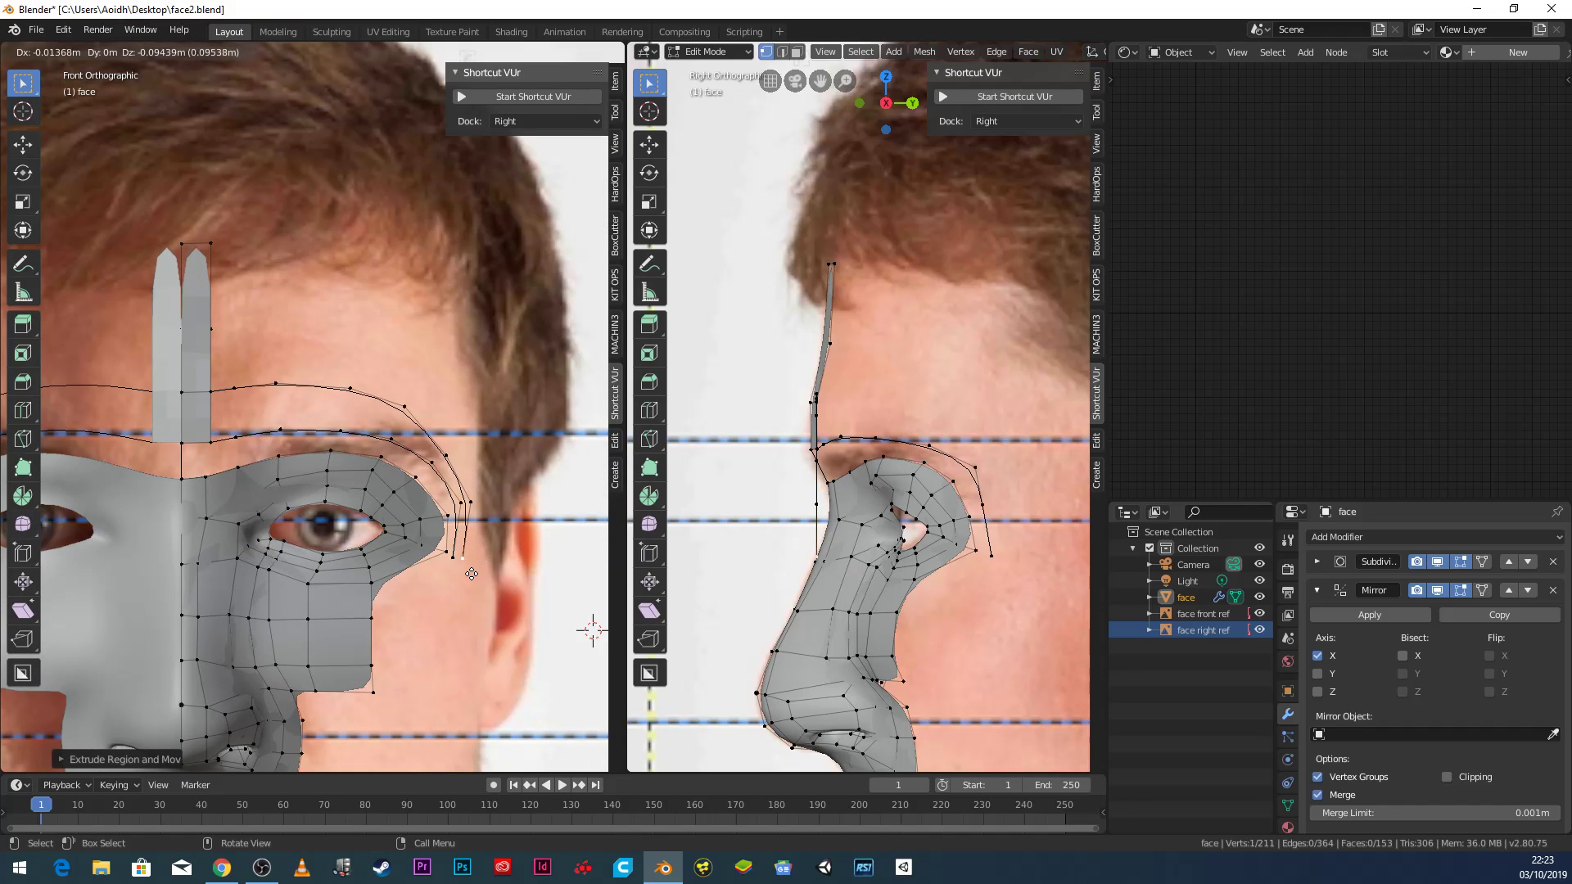
left_click(472, 574)
Move the two lowest vertices of the second chain back along Y in the side view, behind the brow chain's end.
scroll(1002, 486, "down", 2)
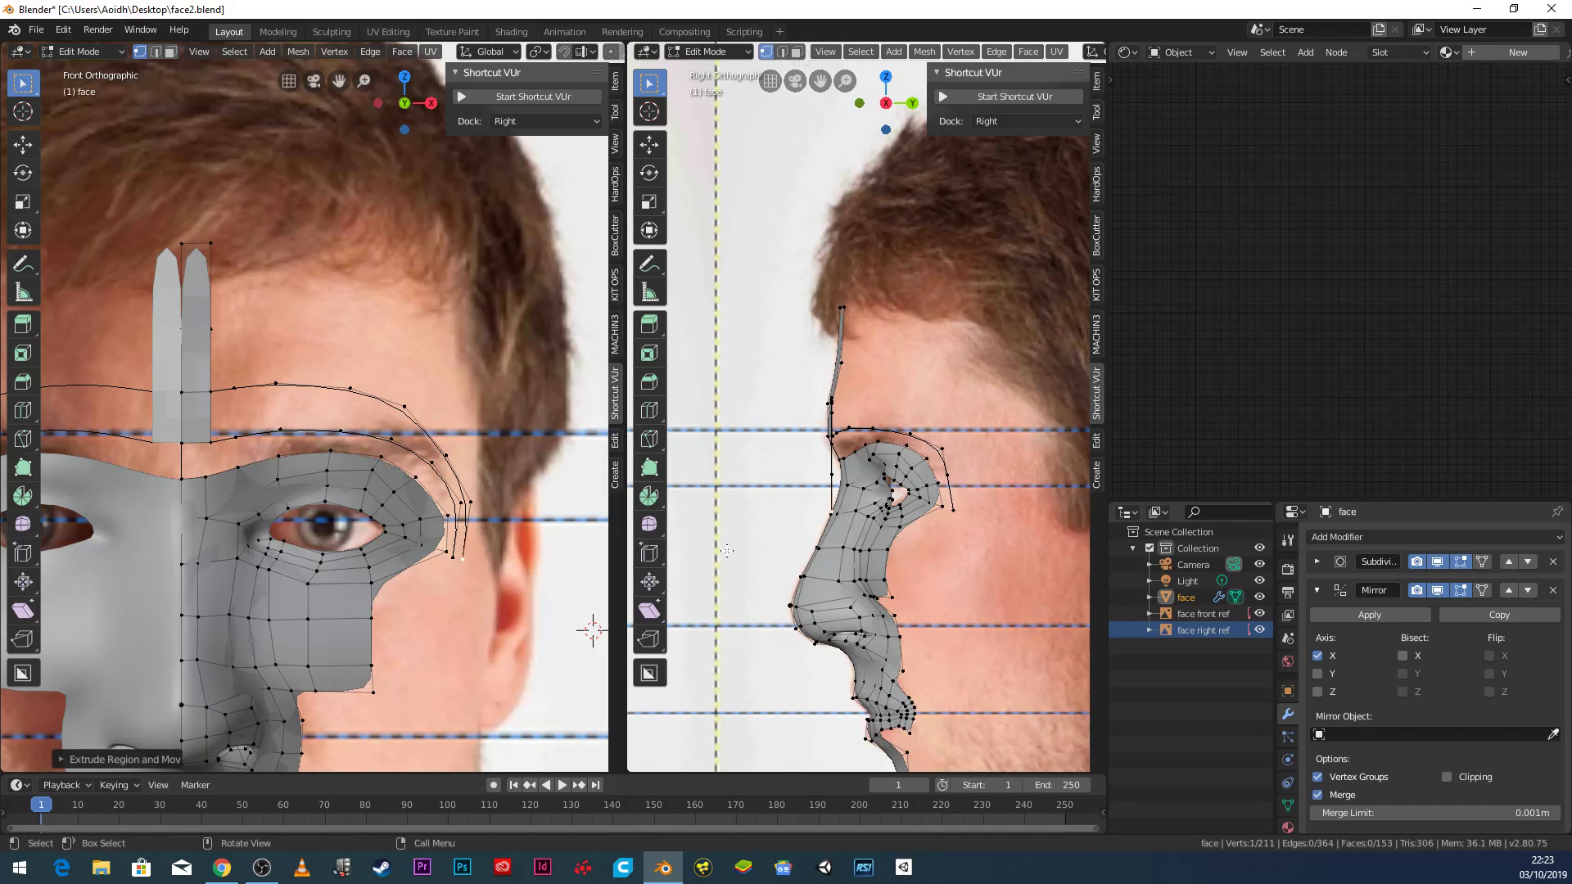
key("g")
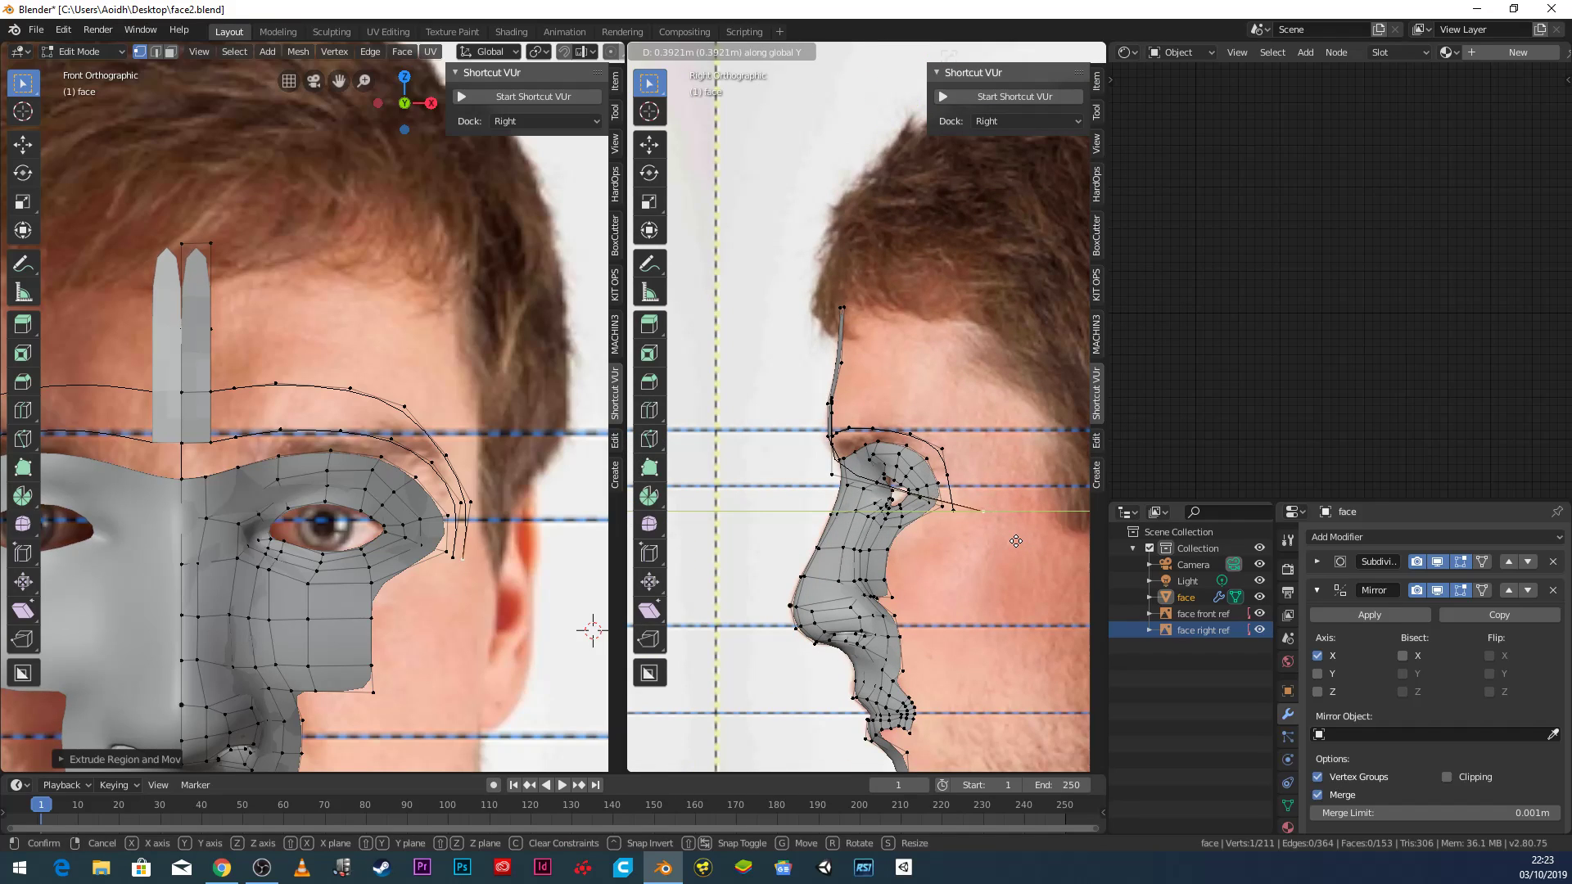
left_click(1011, 533)
left_click(479, 503)
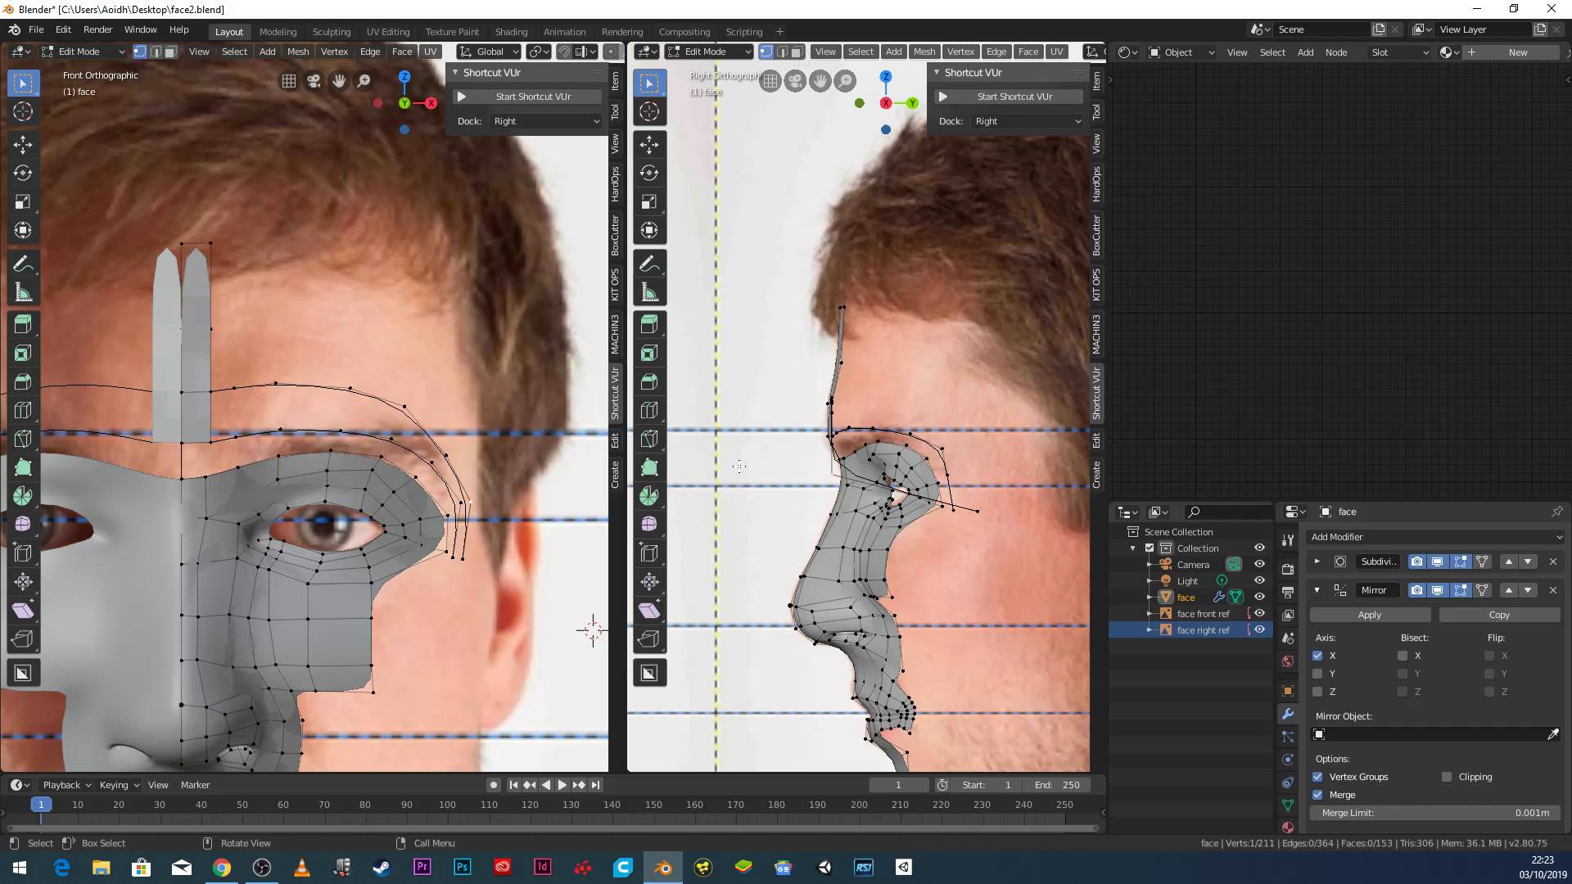
key("g")
key("y")
left_click(851, 468)
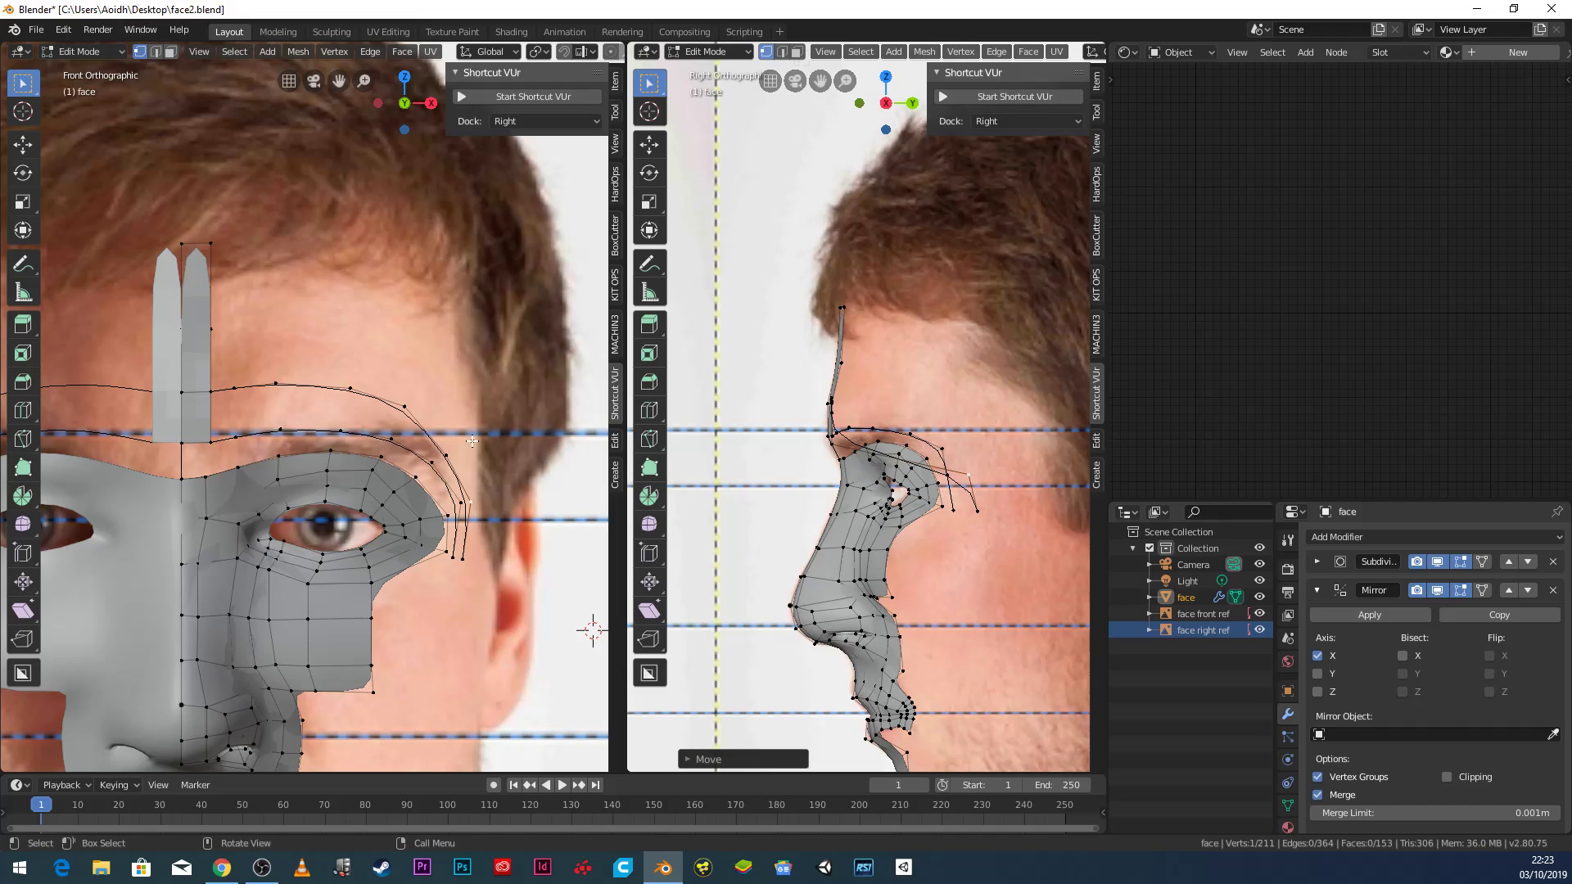
Move the next two vertices up the second chain back along Y to form an arc parallel to the brow chain.
left_click(434, 450)
key("g")
key("y")
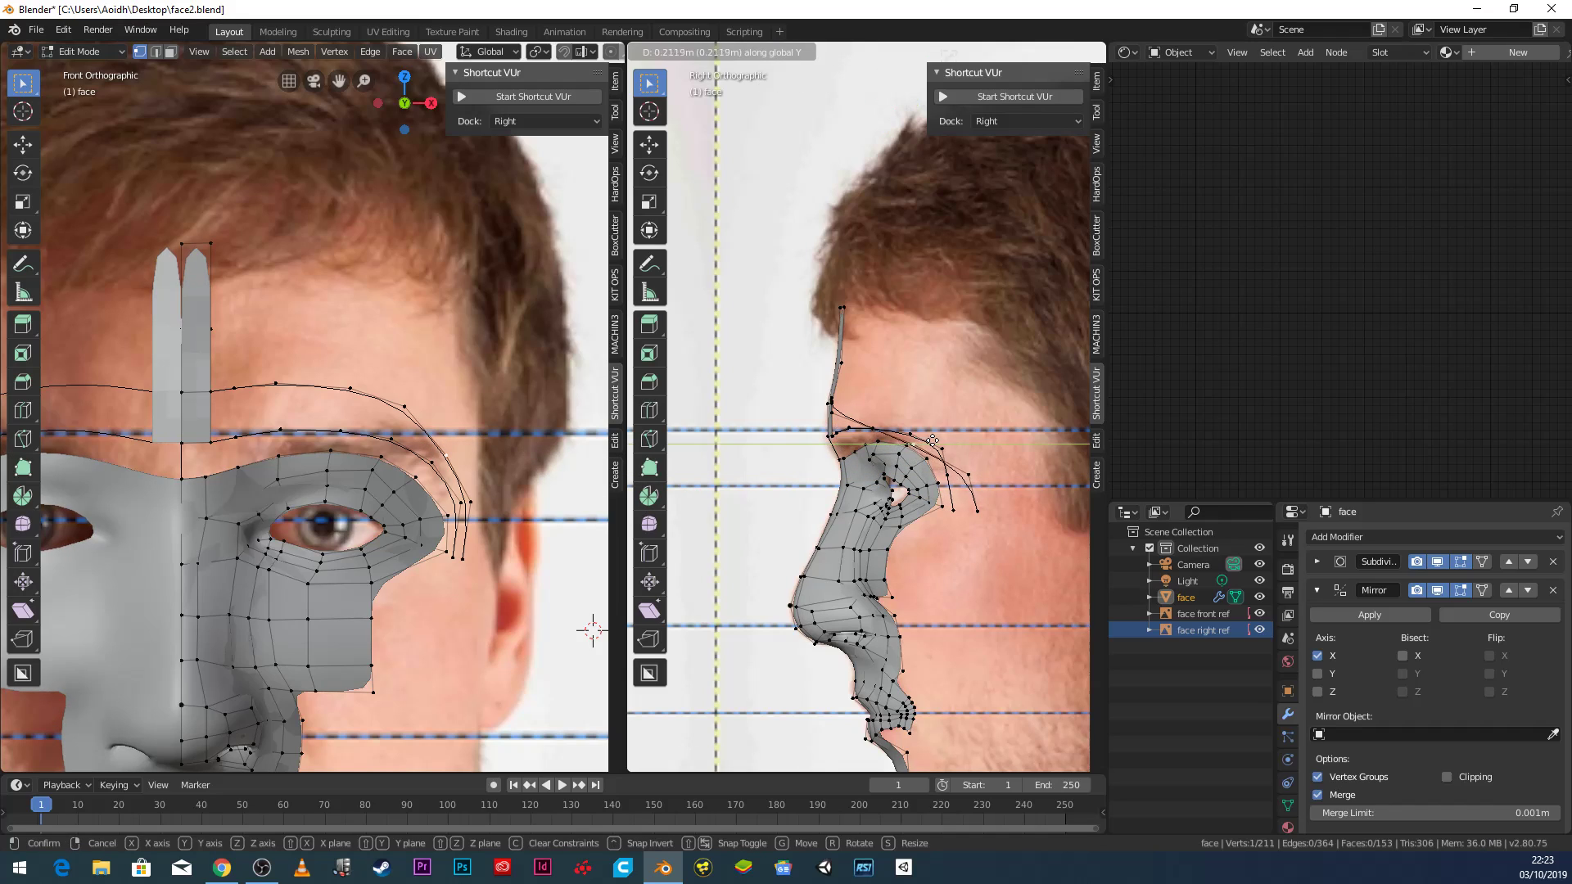
left_click(969, 435)
left_click(409, 407)
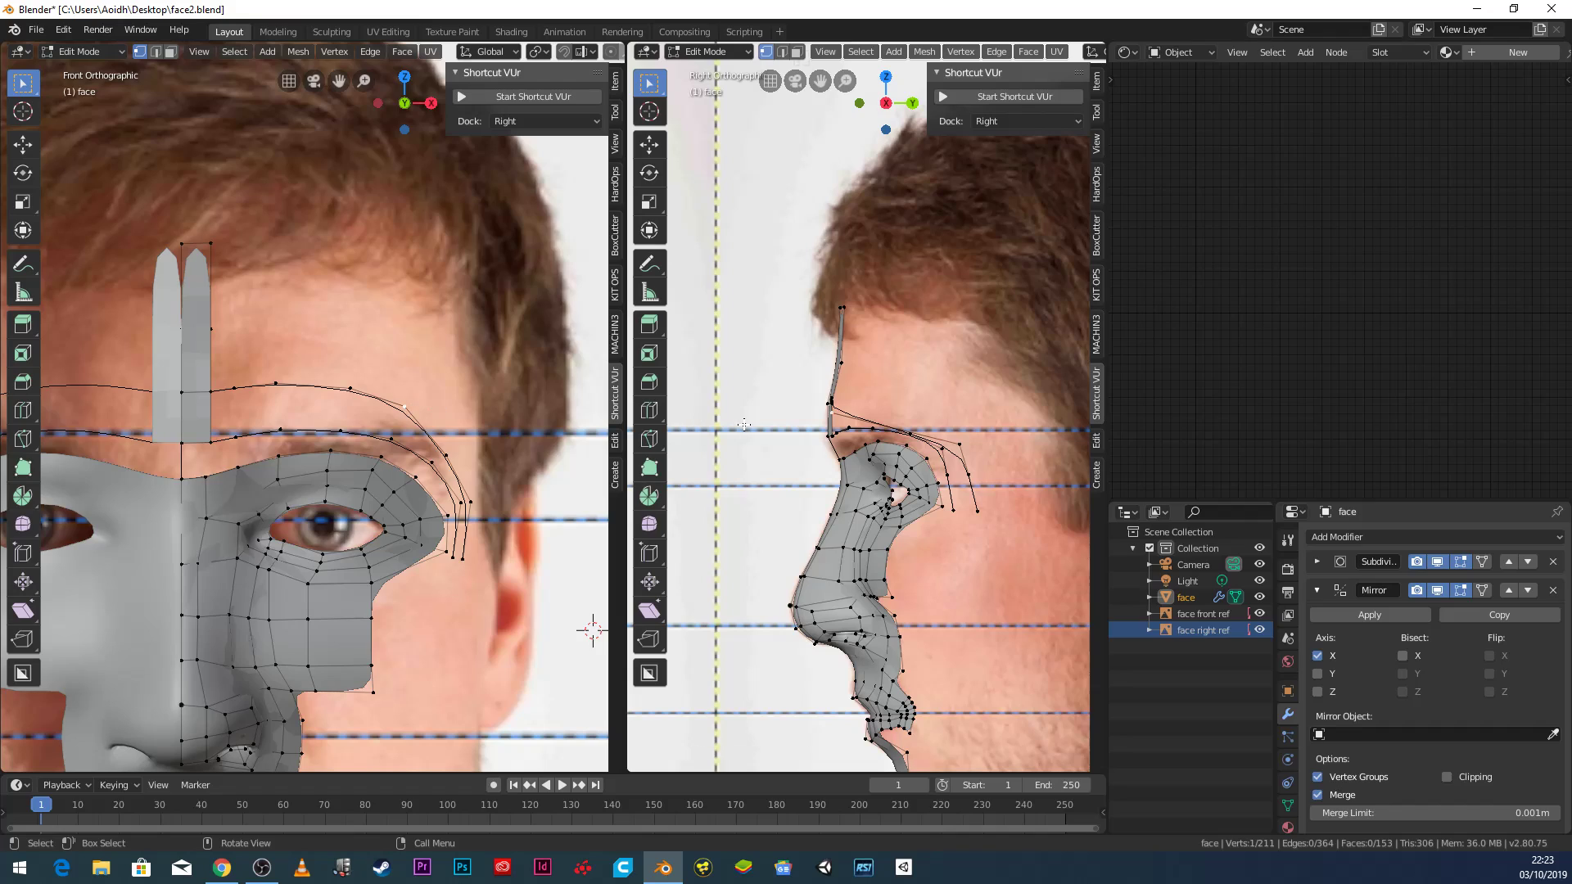
key("g")
key("y")
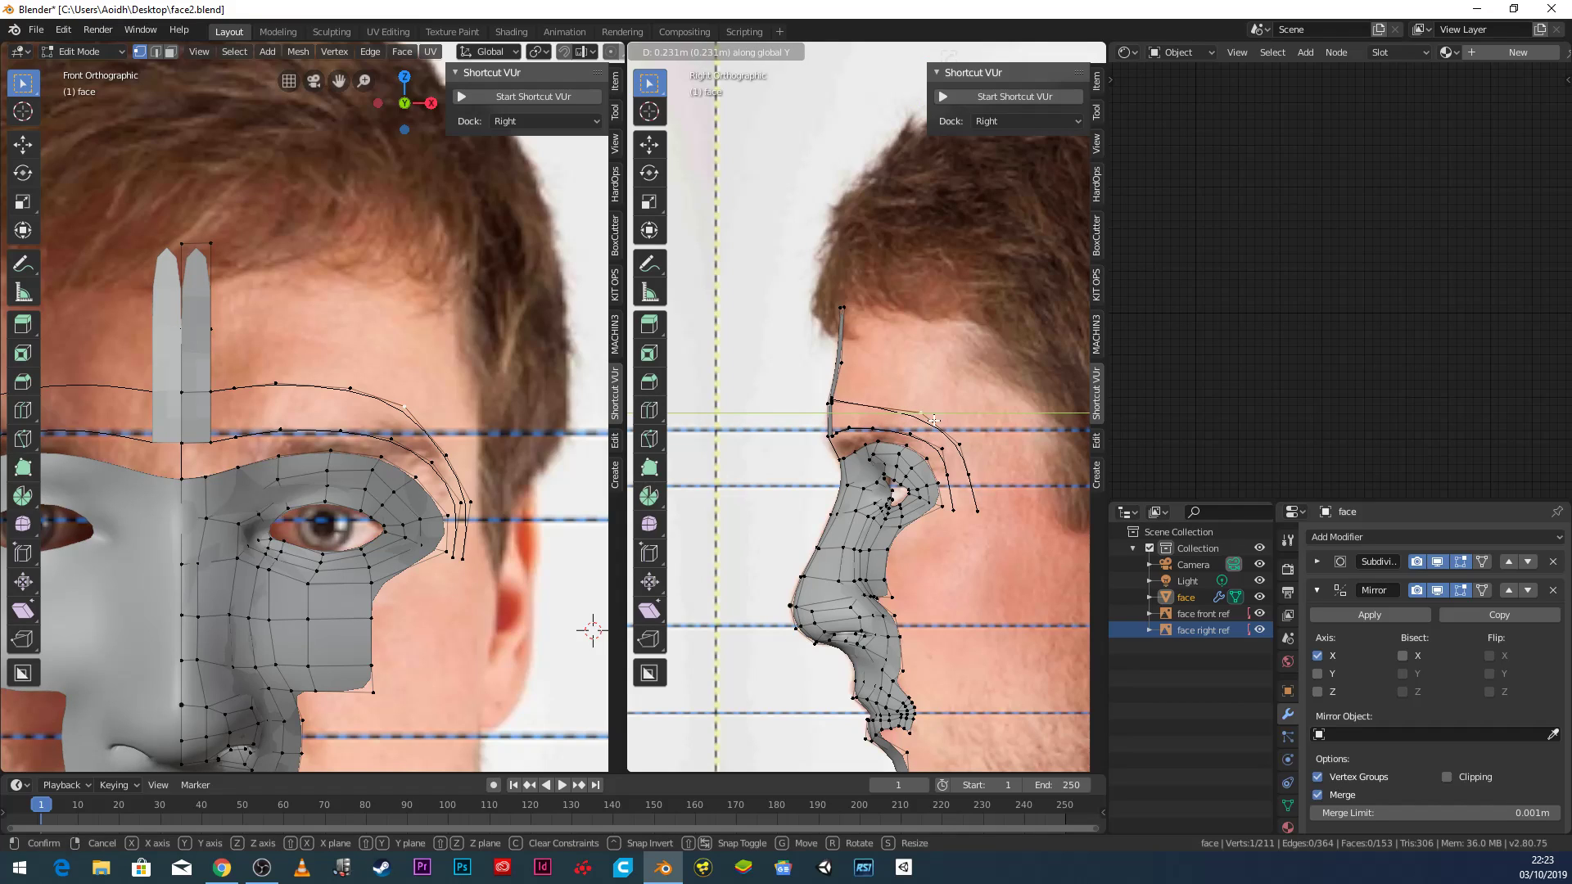
left_click(933, 420)
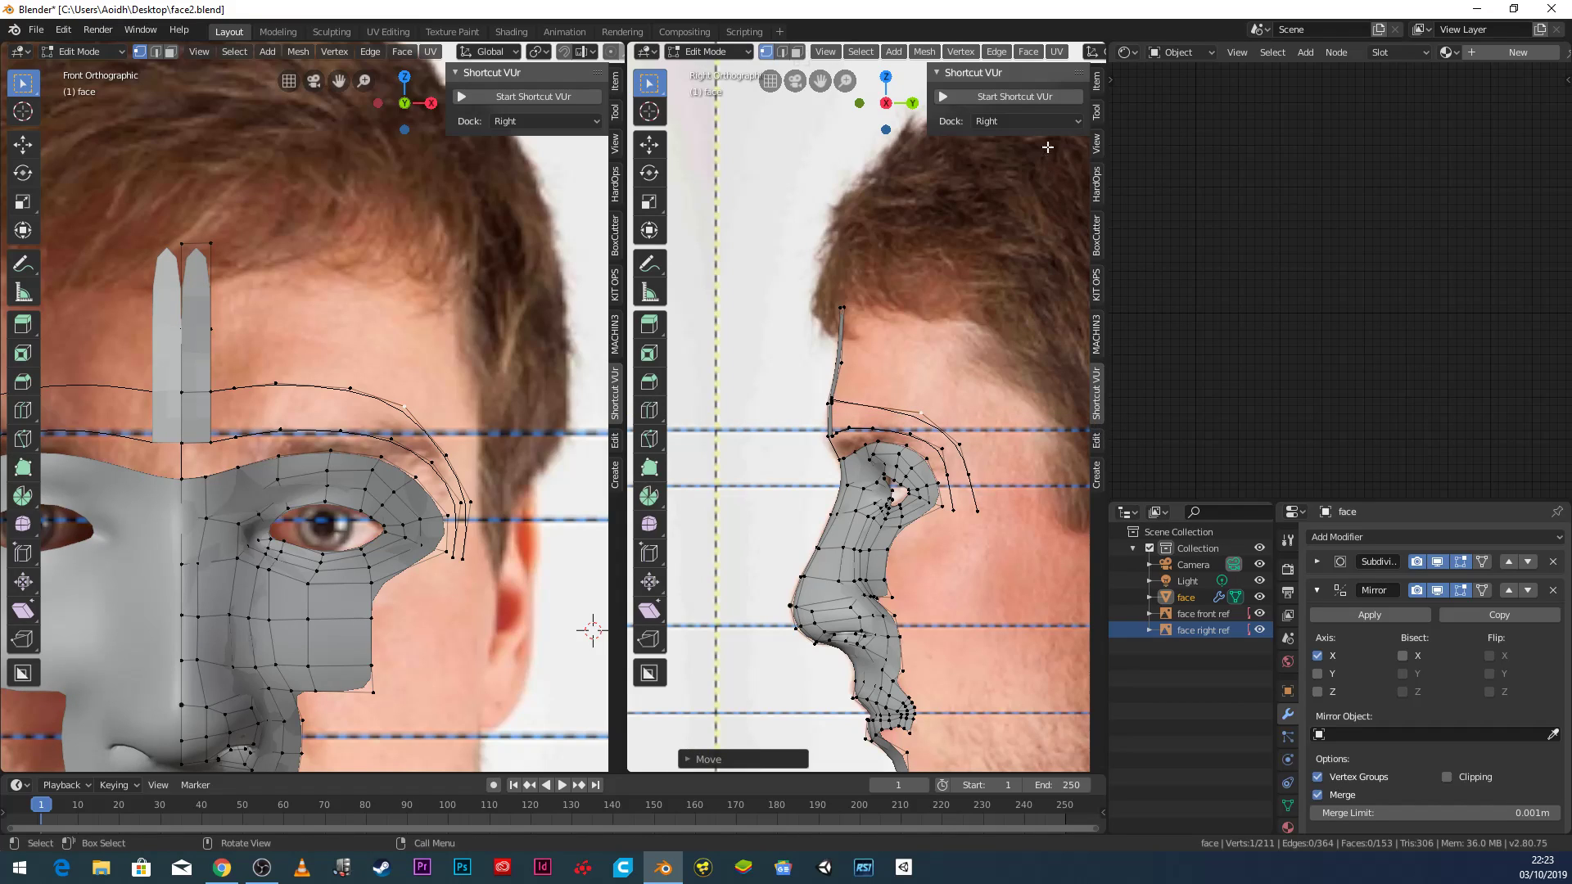
Start Shortcut VUr, and move the three inner vertices of the second chain back to finish its curve in the side view.
left_click(1030, 100)
left_click(355, 390)
key("g")
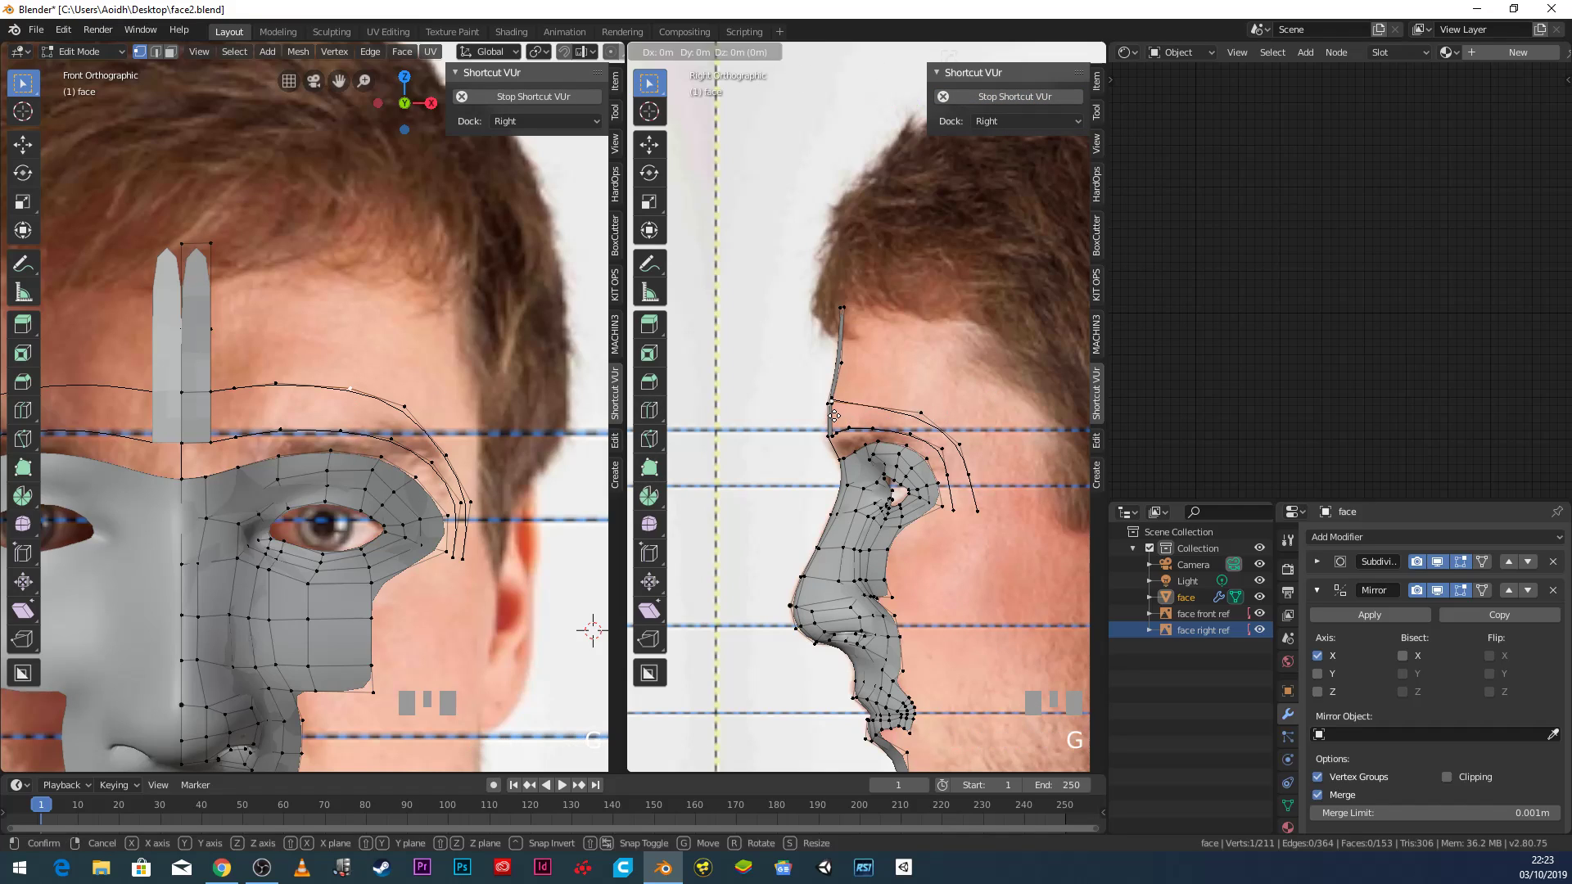
key("y")
left_click(881, 417)
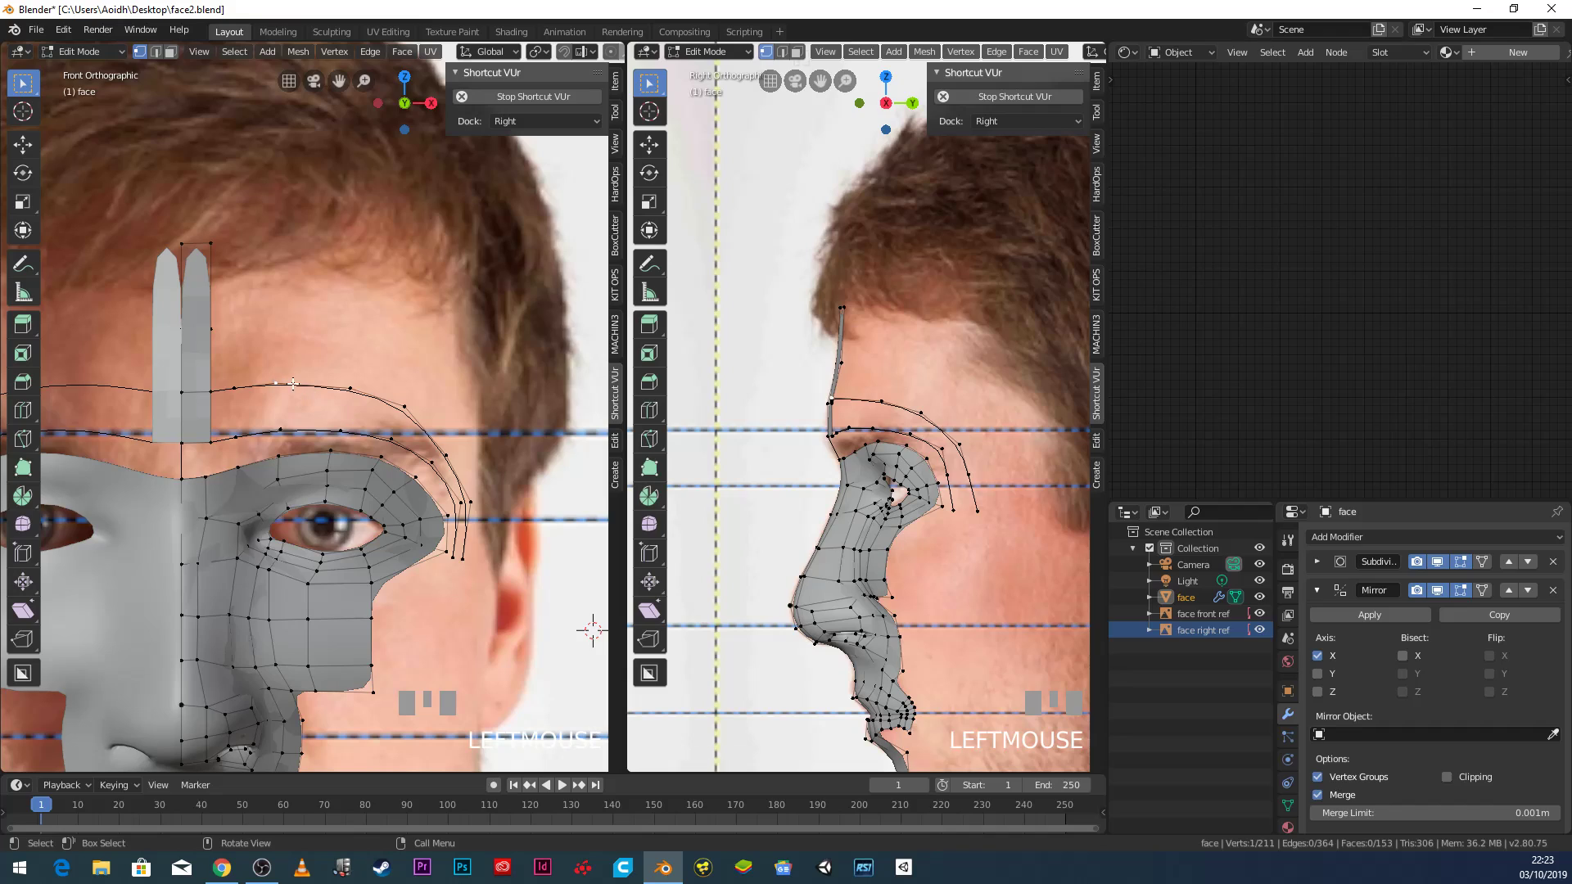
key("g")
key("y")
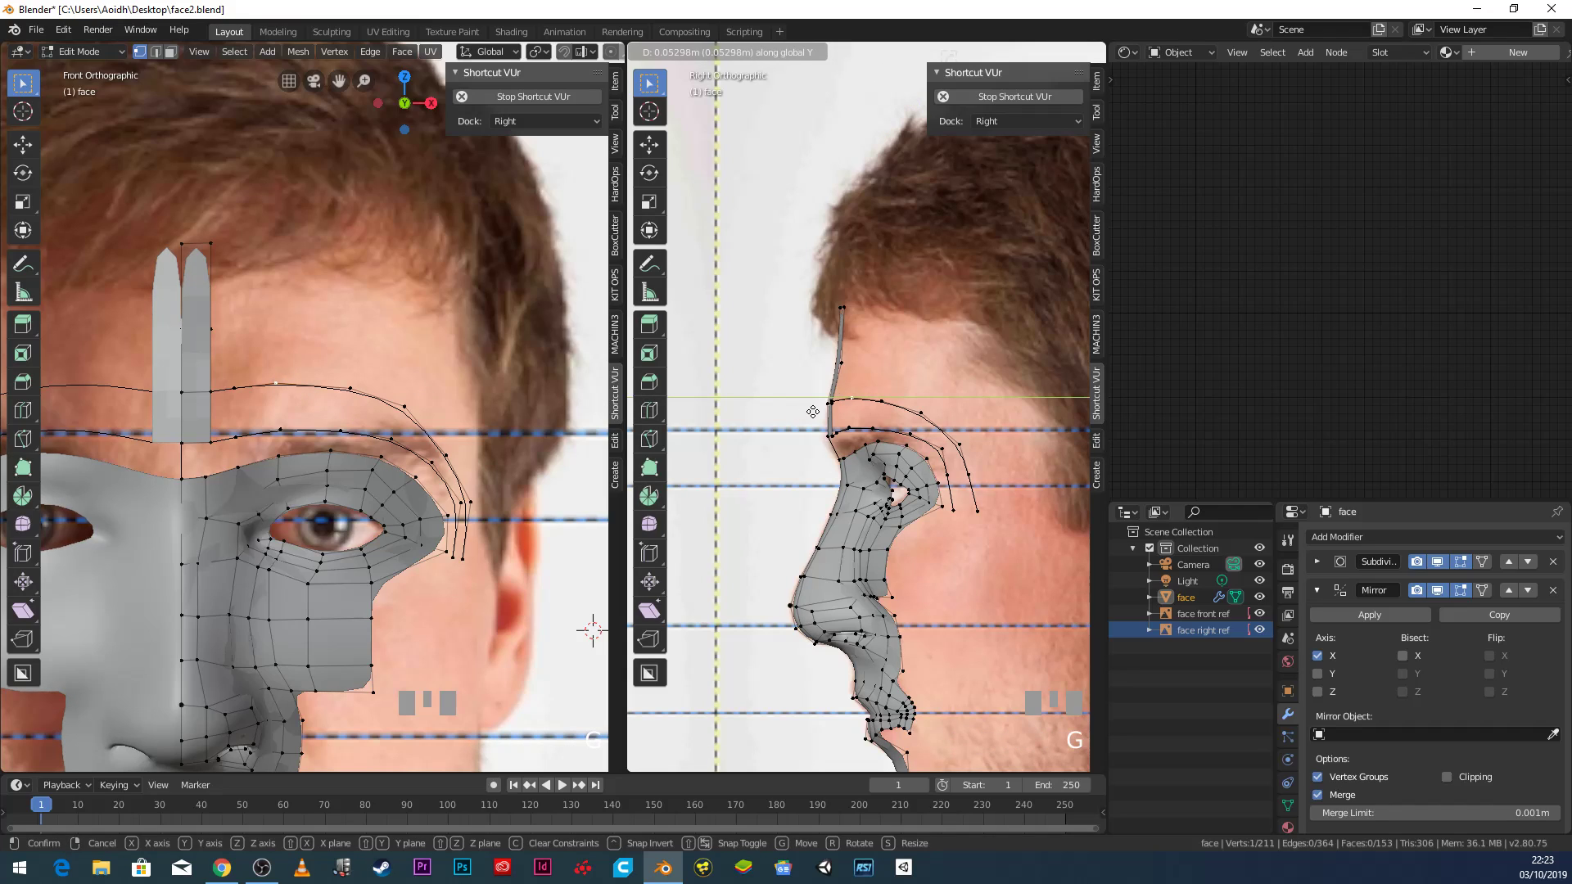
left_click(809, 412)
left_click(238, 388)
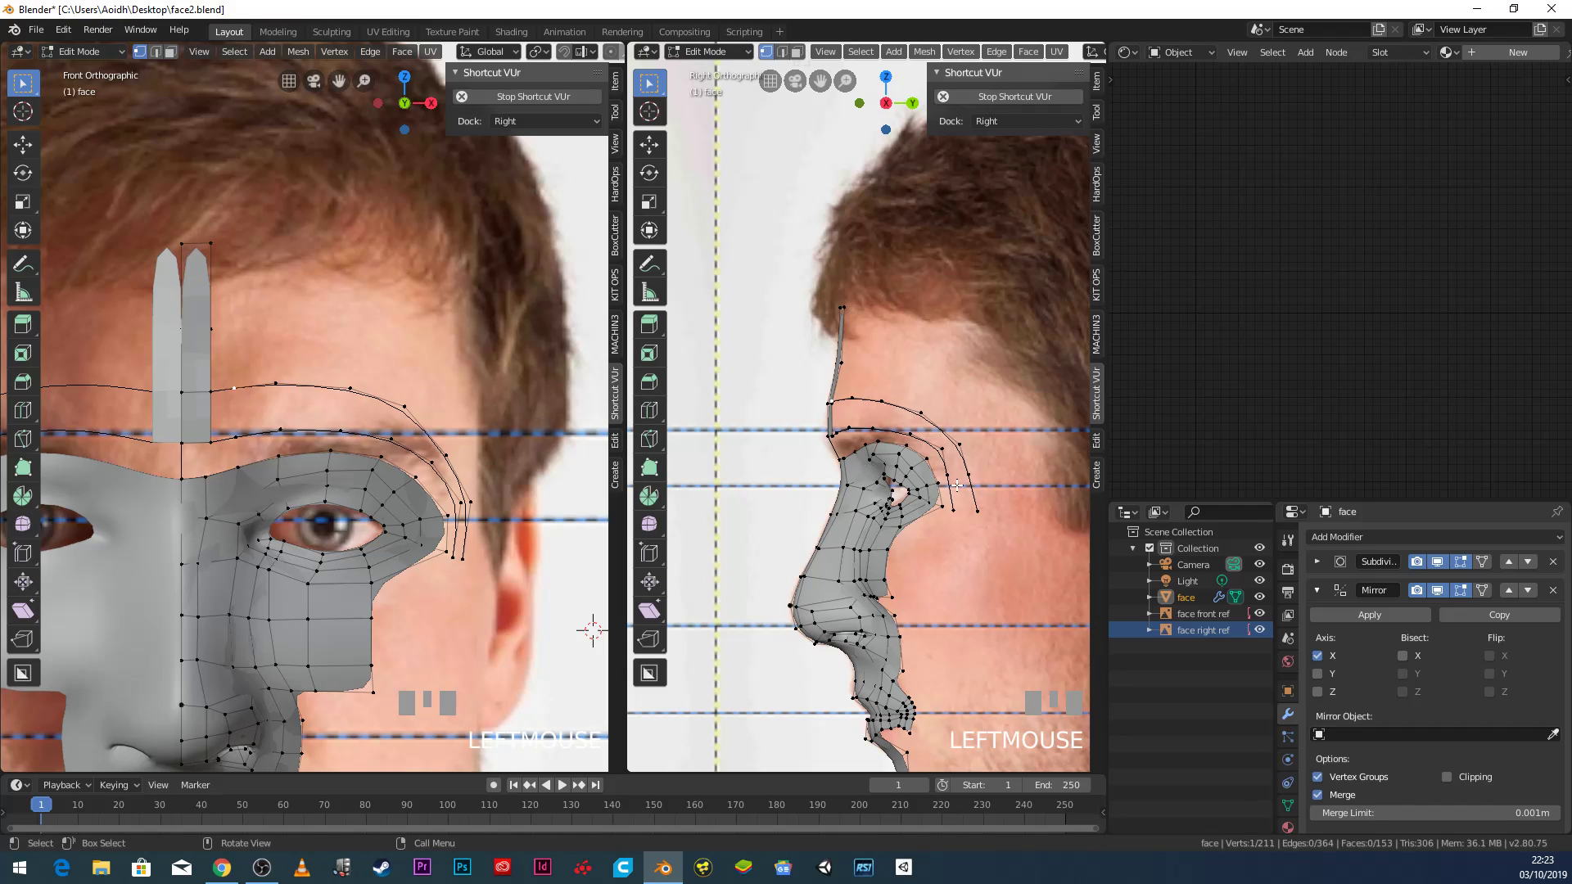
key("g")
left_click(791, 440)
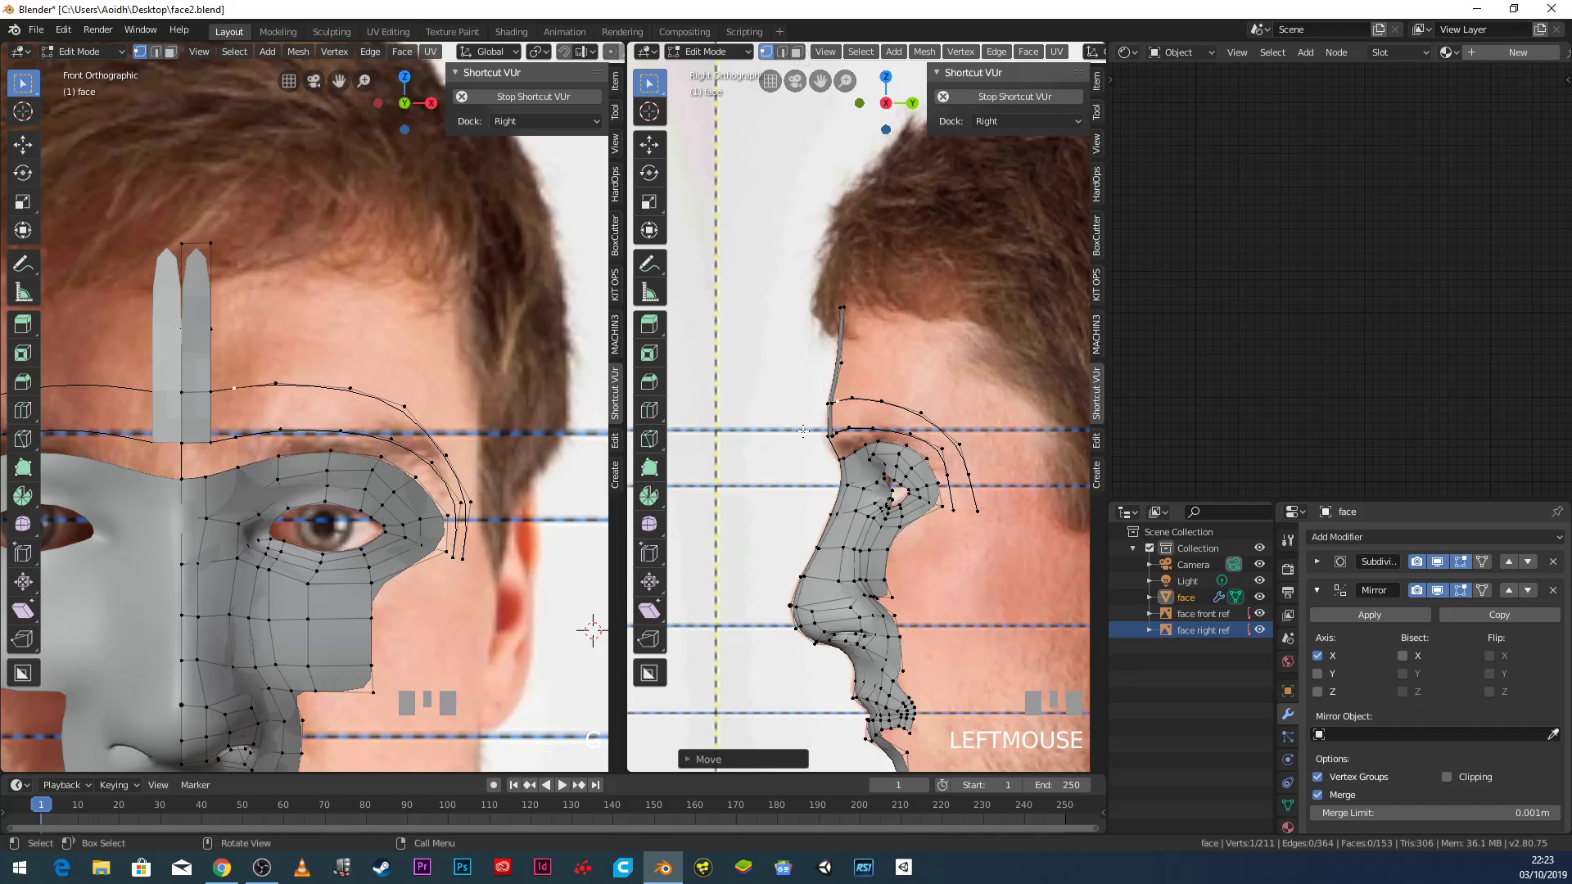
Start a third vertex chain across the mid-forehead by extruding four times outward from the strip's next higher outer vertex.
scroll(920, 402, "up", 1)
middle_click_drag(920, 402, 809, 414, "shift")
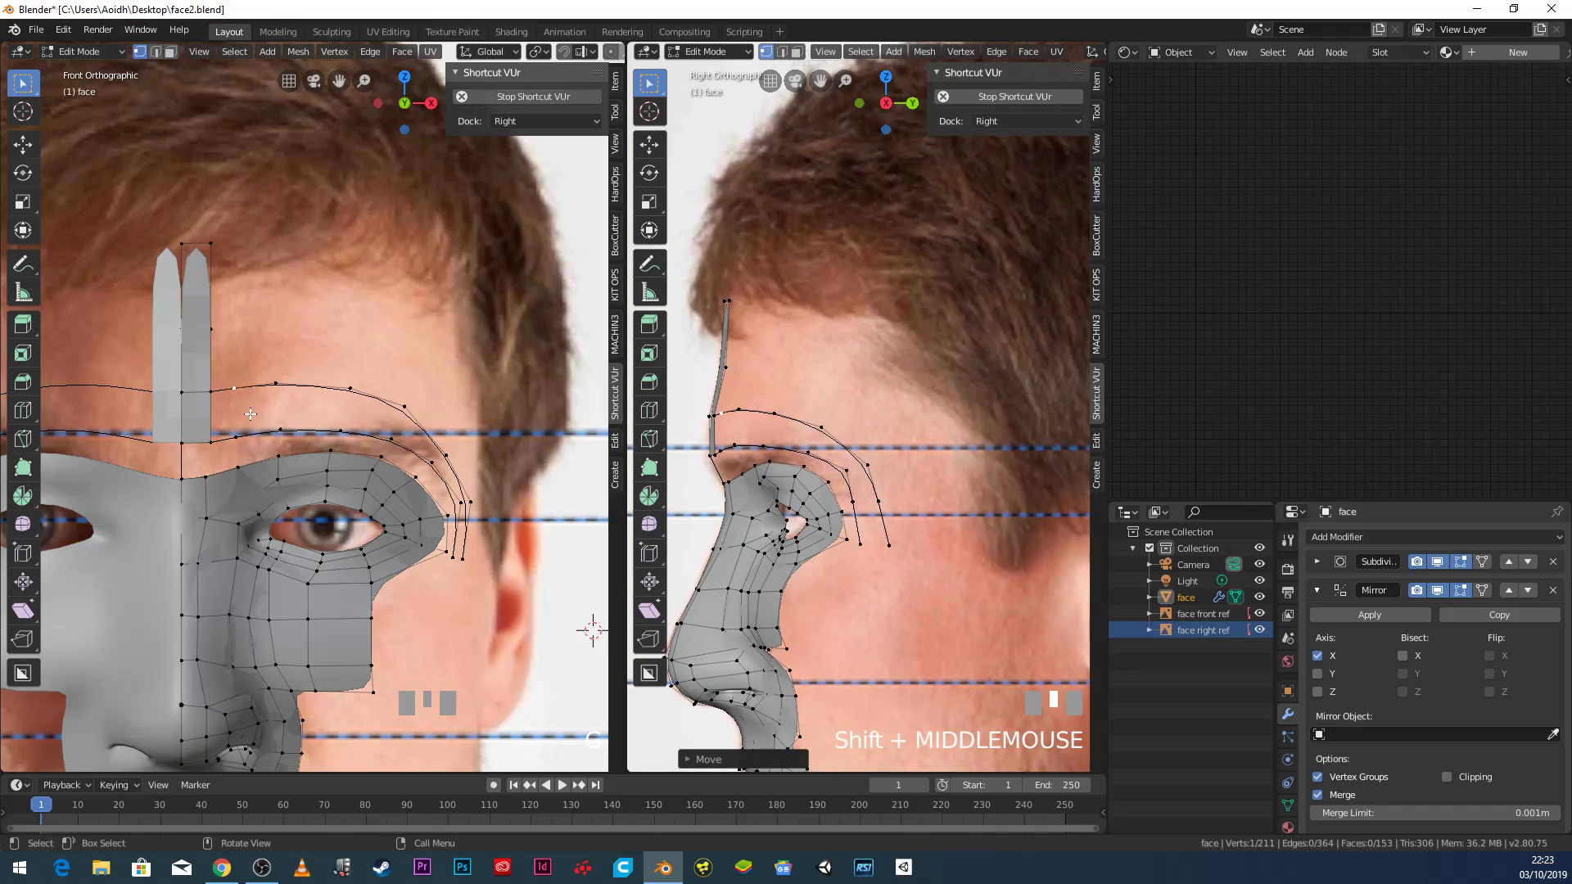
left_click(224, 339)
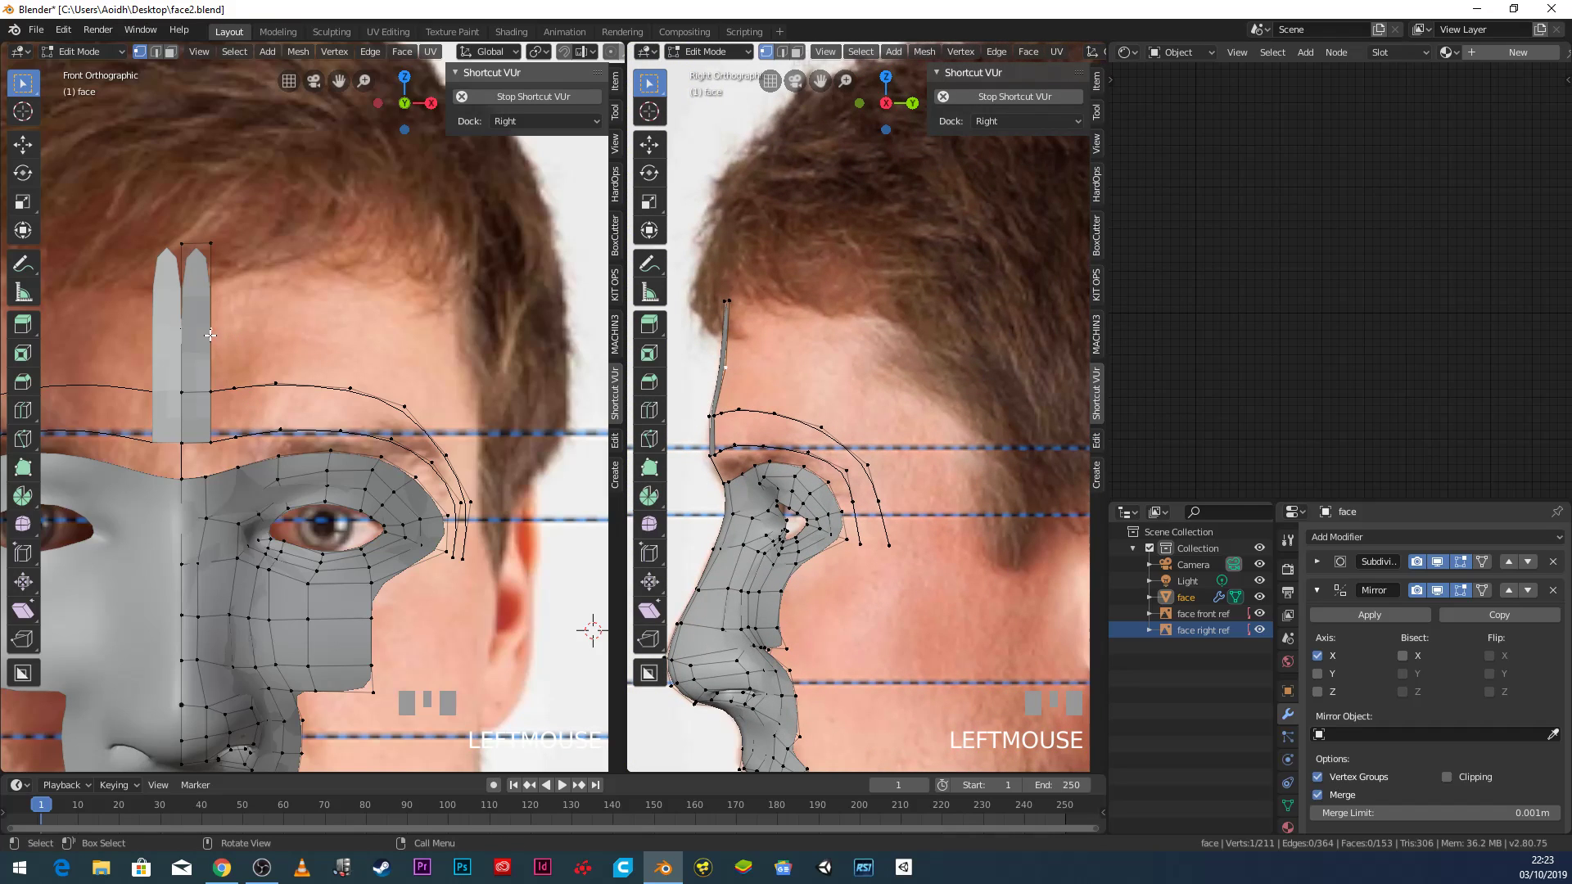
key("e")
left_click(237, 329)
key("e")
left_click(298, 326)
key("e")
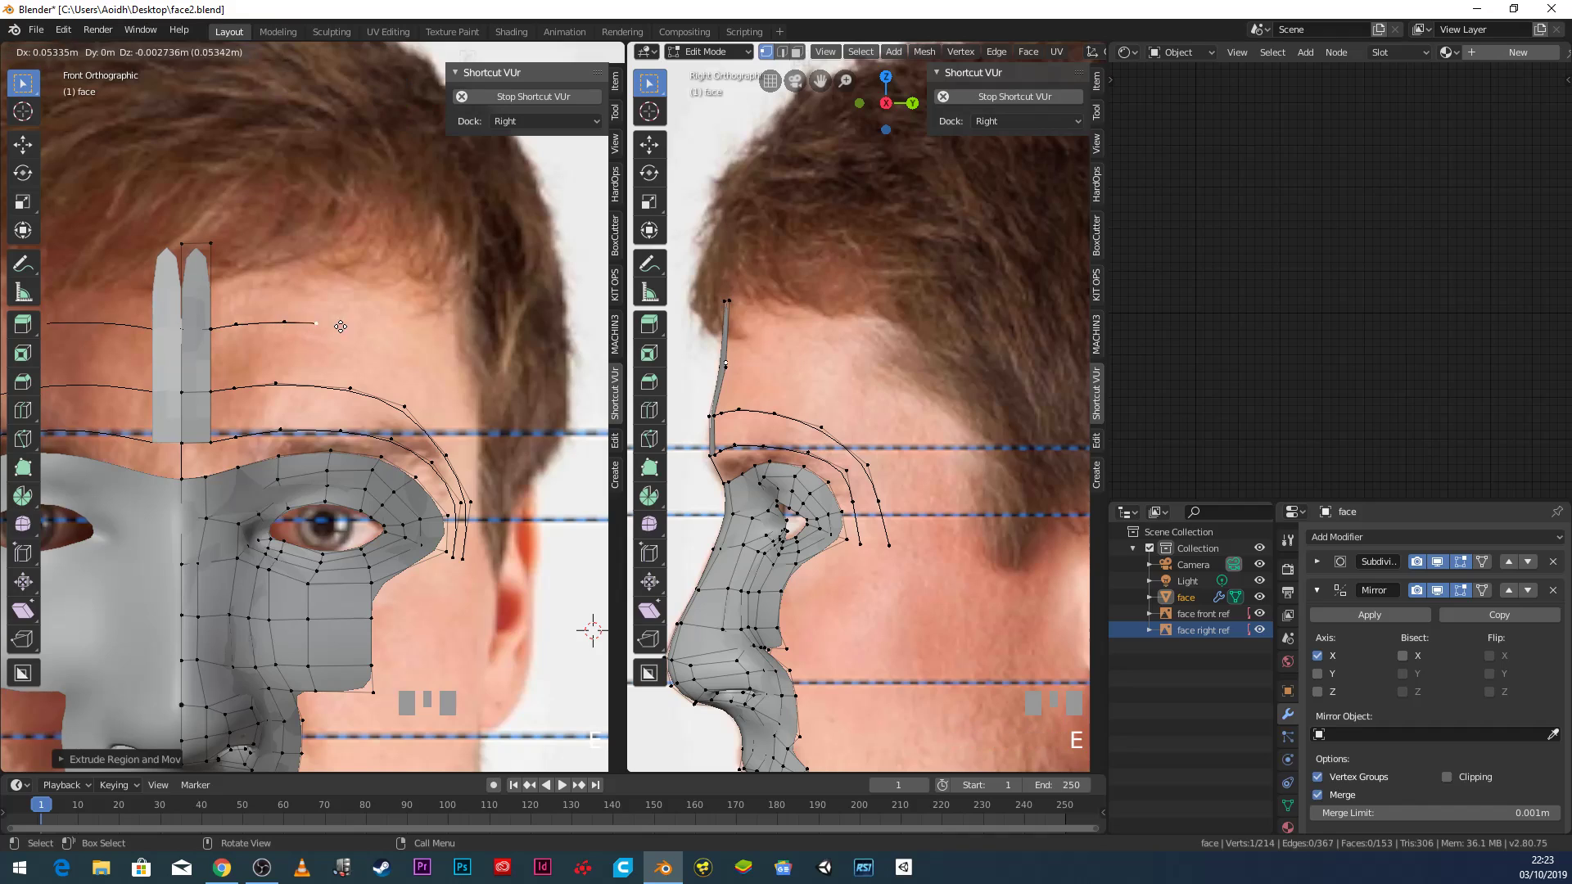
left_click(383, 338)
key("e")
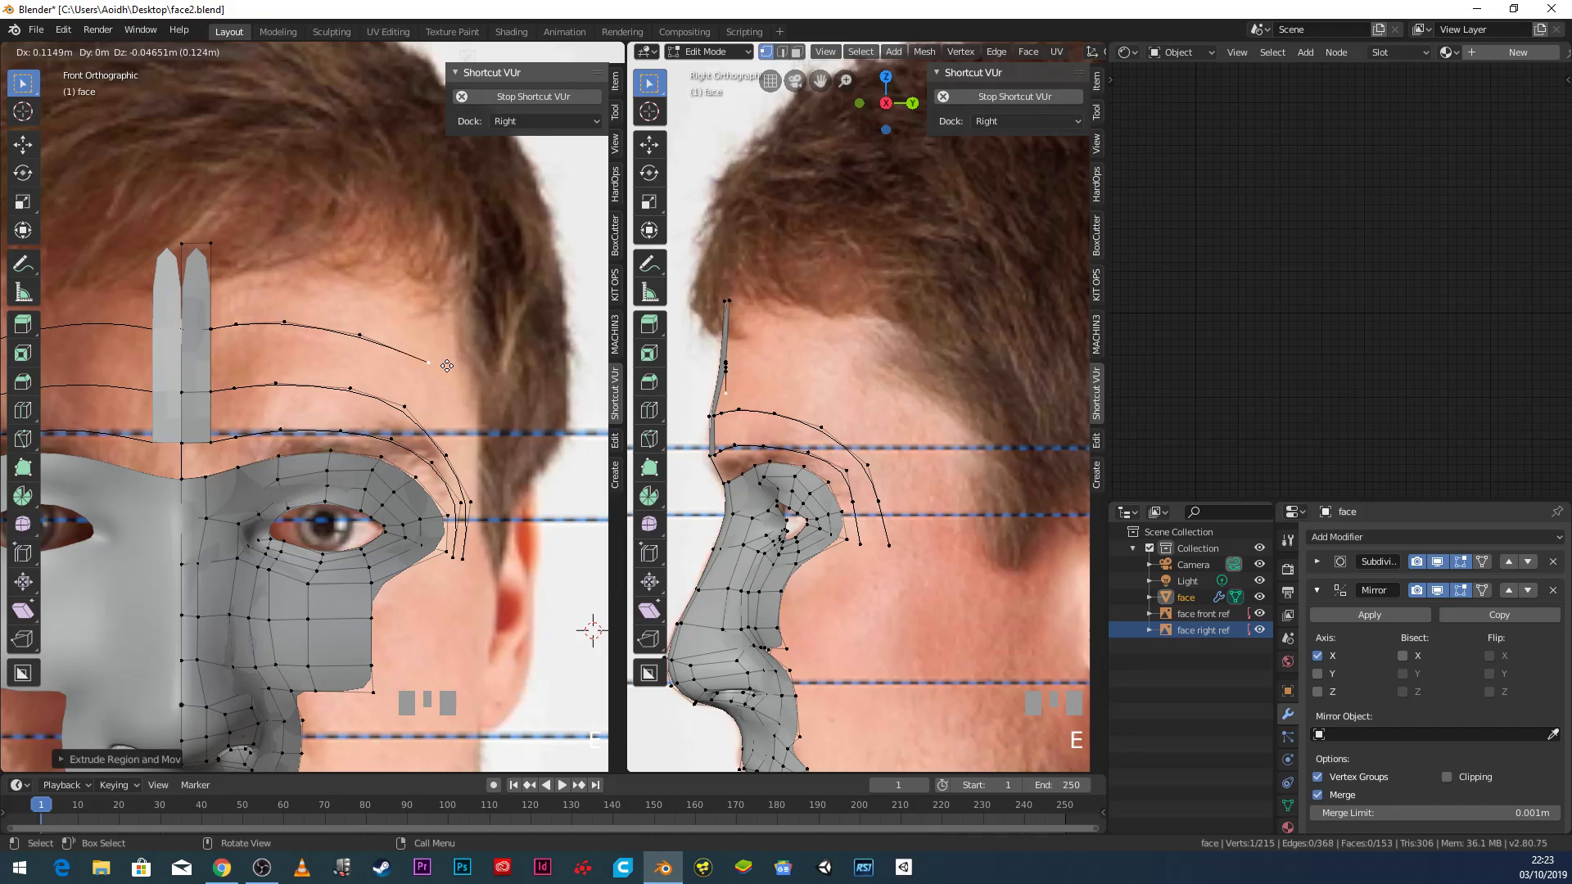
left_click(447, 366)
Extend the third chain with three extrusions curving down the temple to the level of the other chain ends.
key("e")
left_click(486, 468)
key("e")
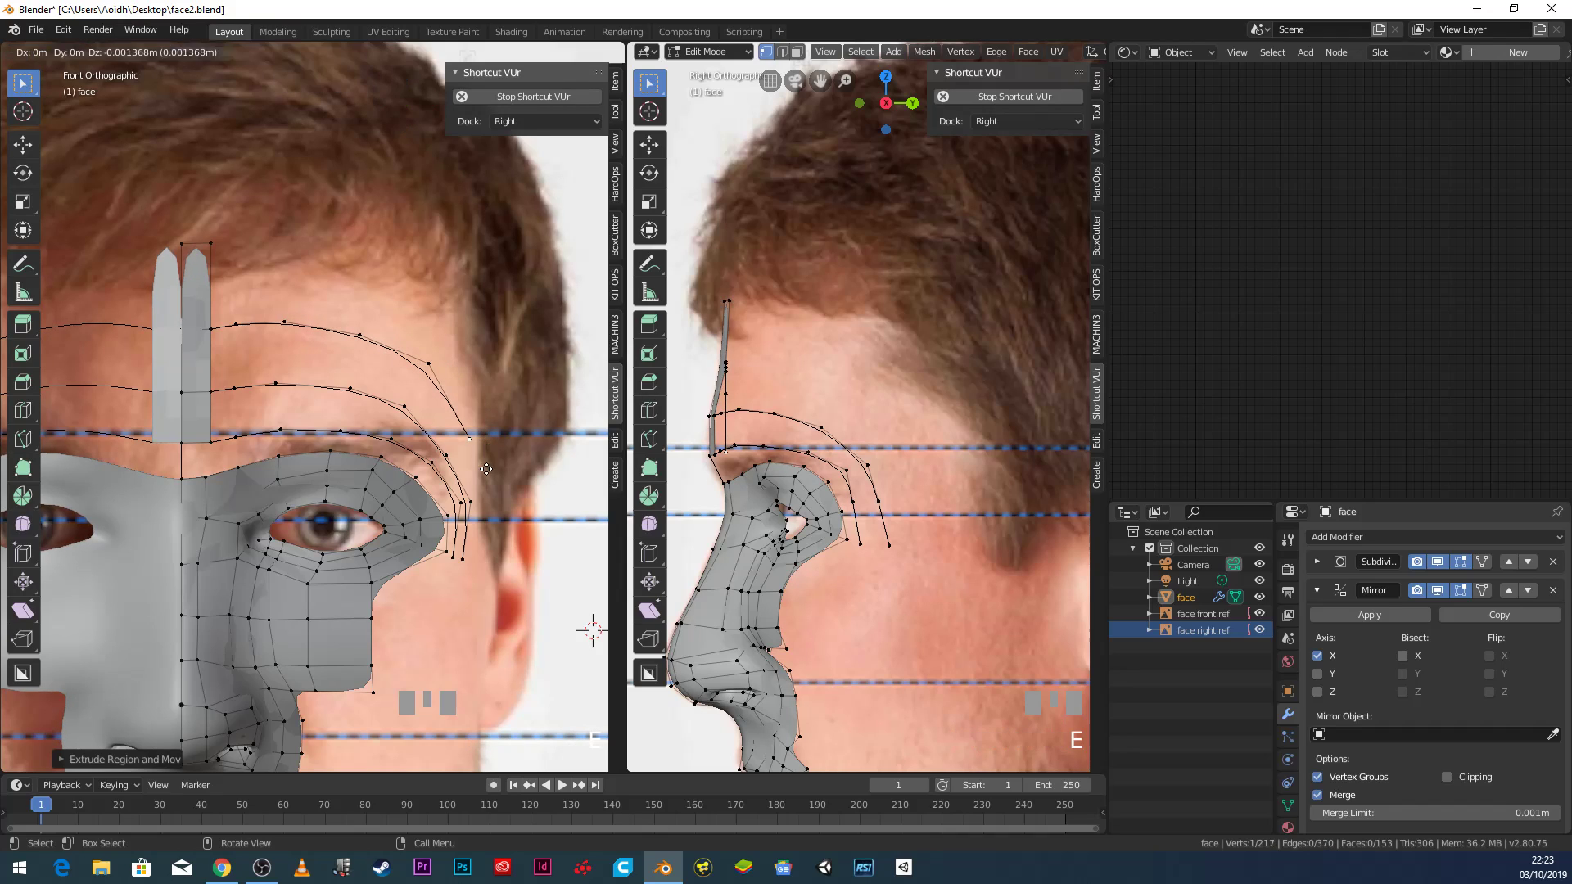
left_click(491, 529)
key("e")
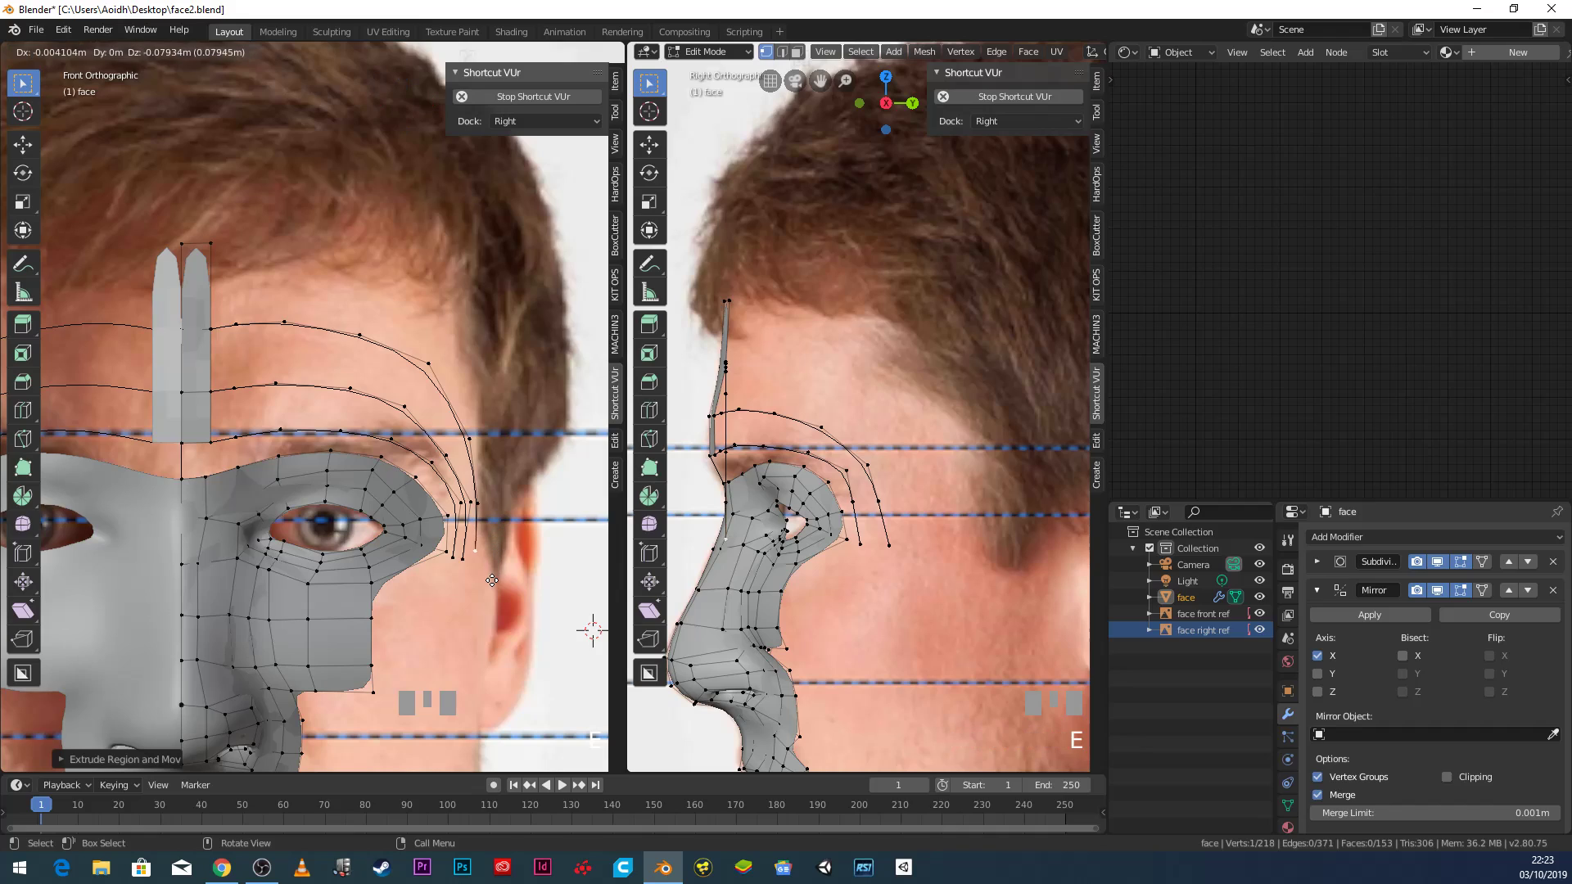
left_click(755, 582)
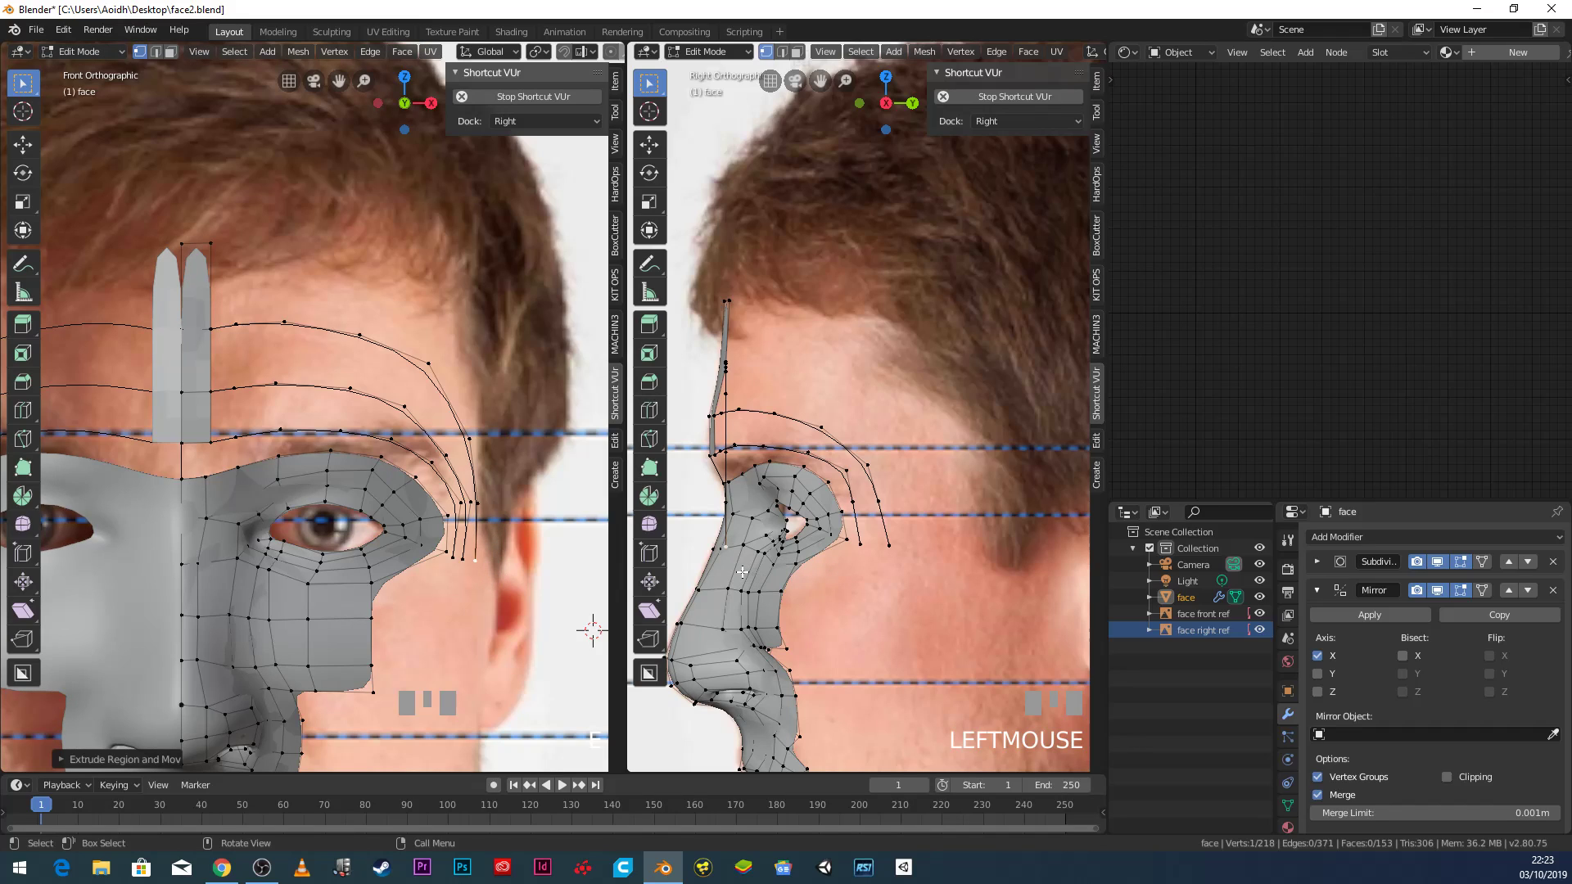
Move the three lowest vertices of the third chain back along Y in the side view to follow the temple.
key("g")
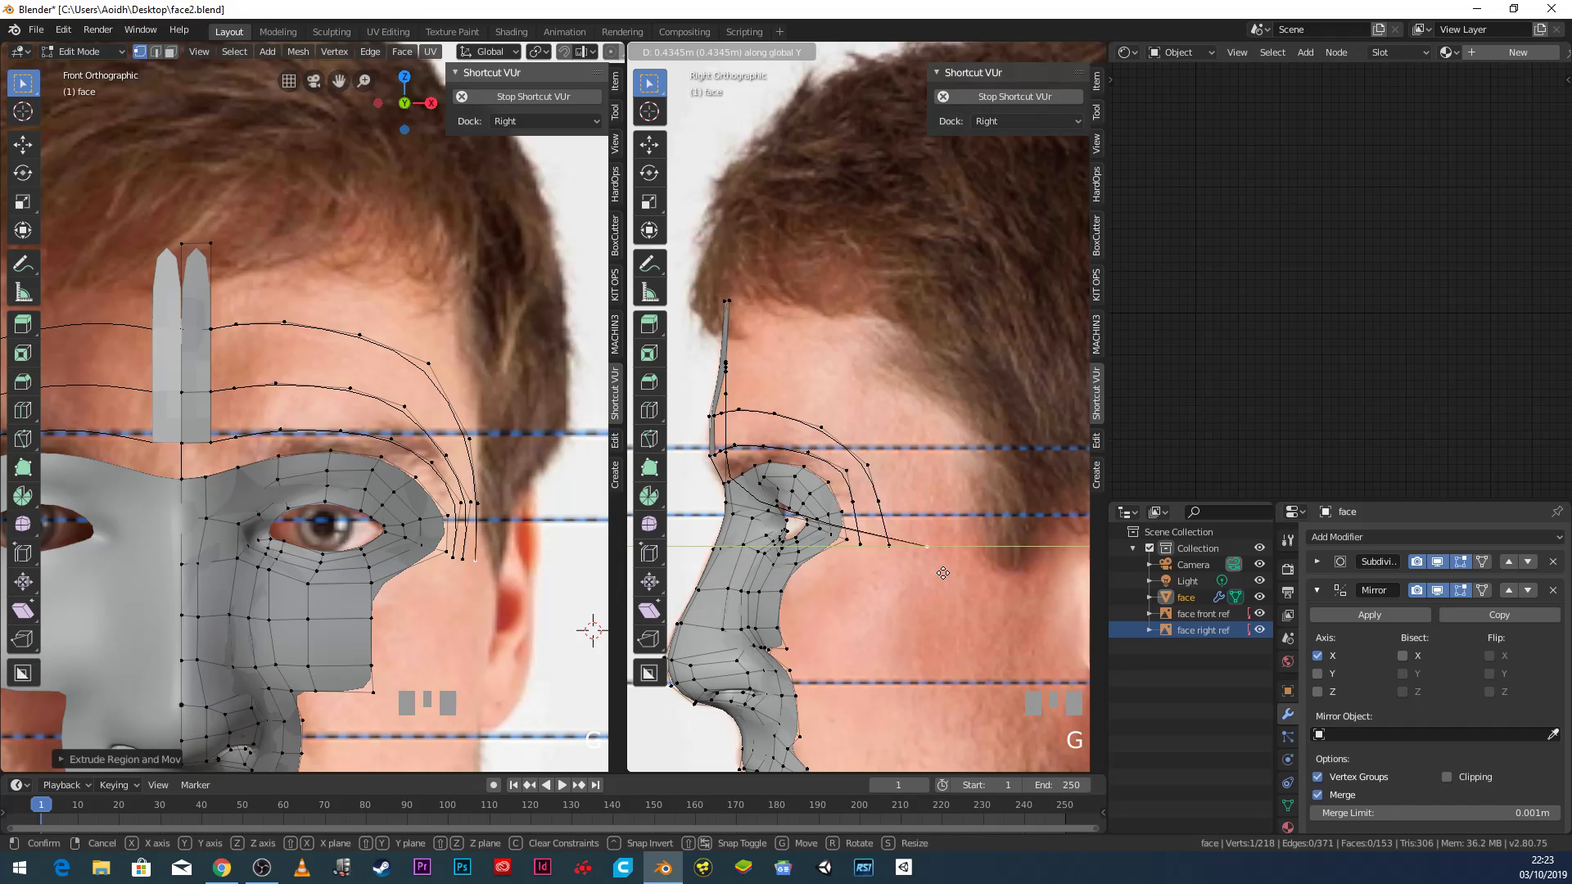
left_click(951, 573)
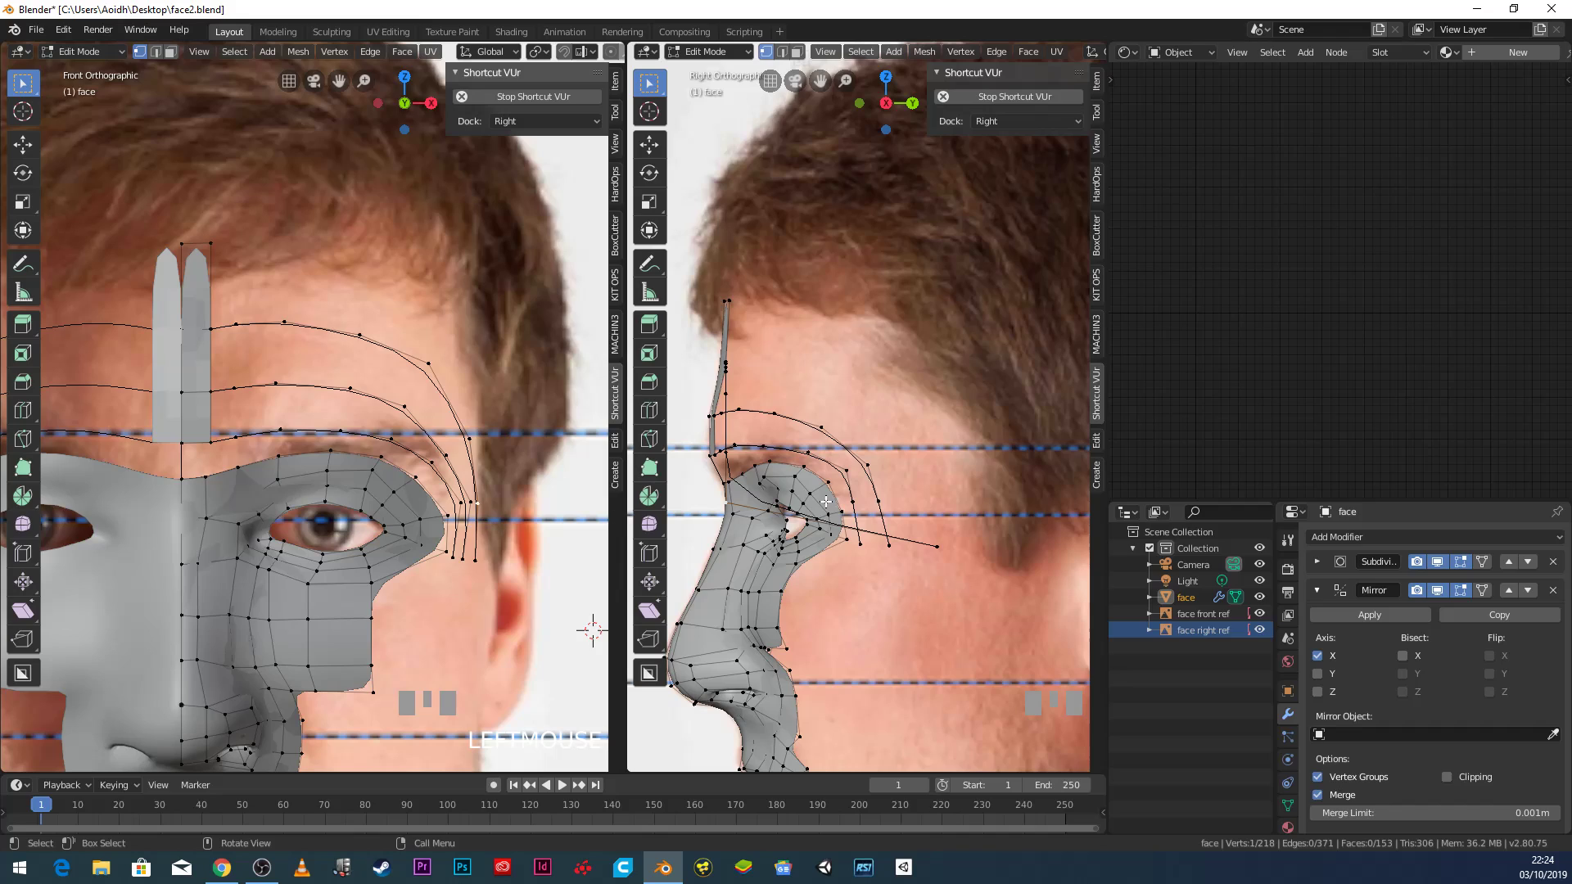
key("g")
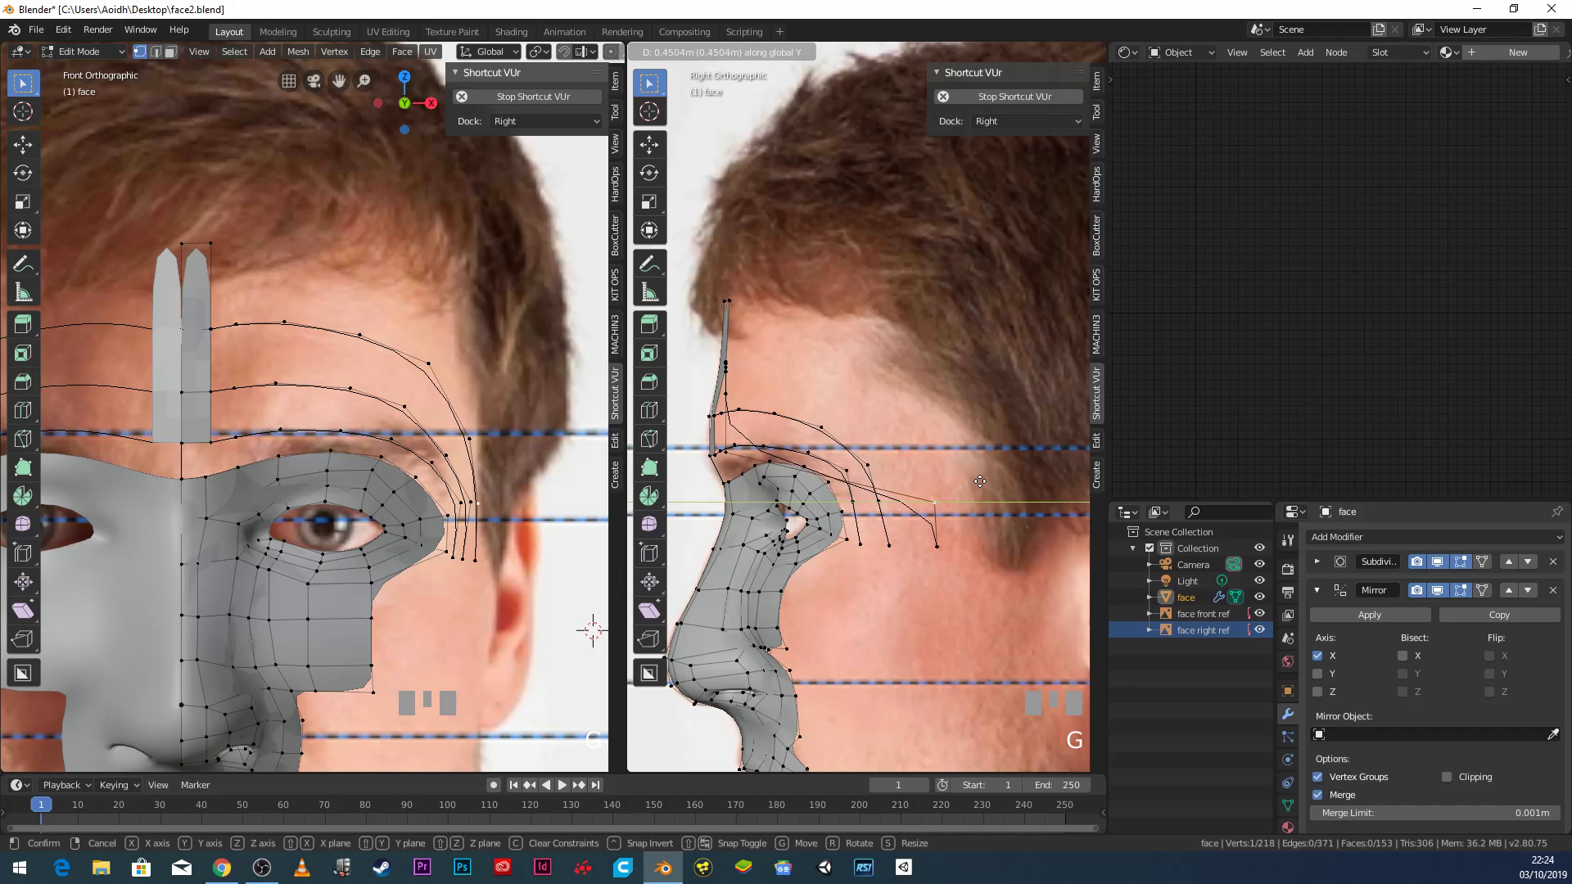
left_click(965, 484)
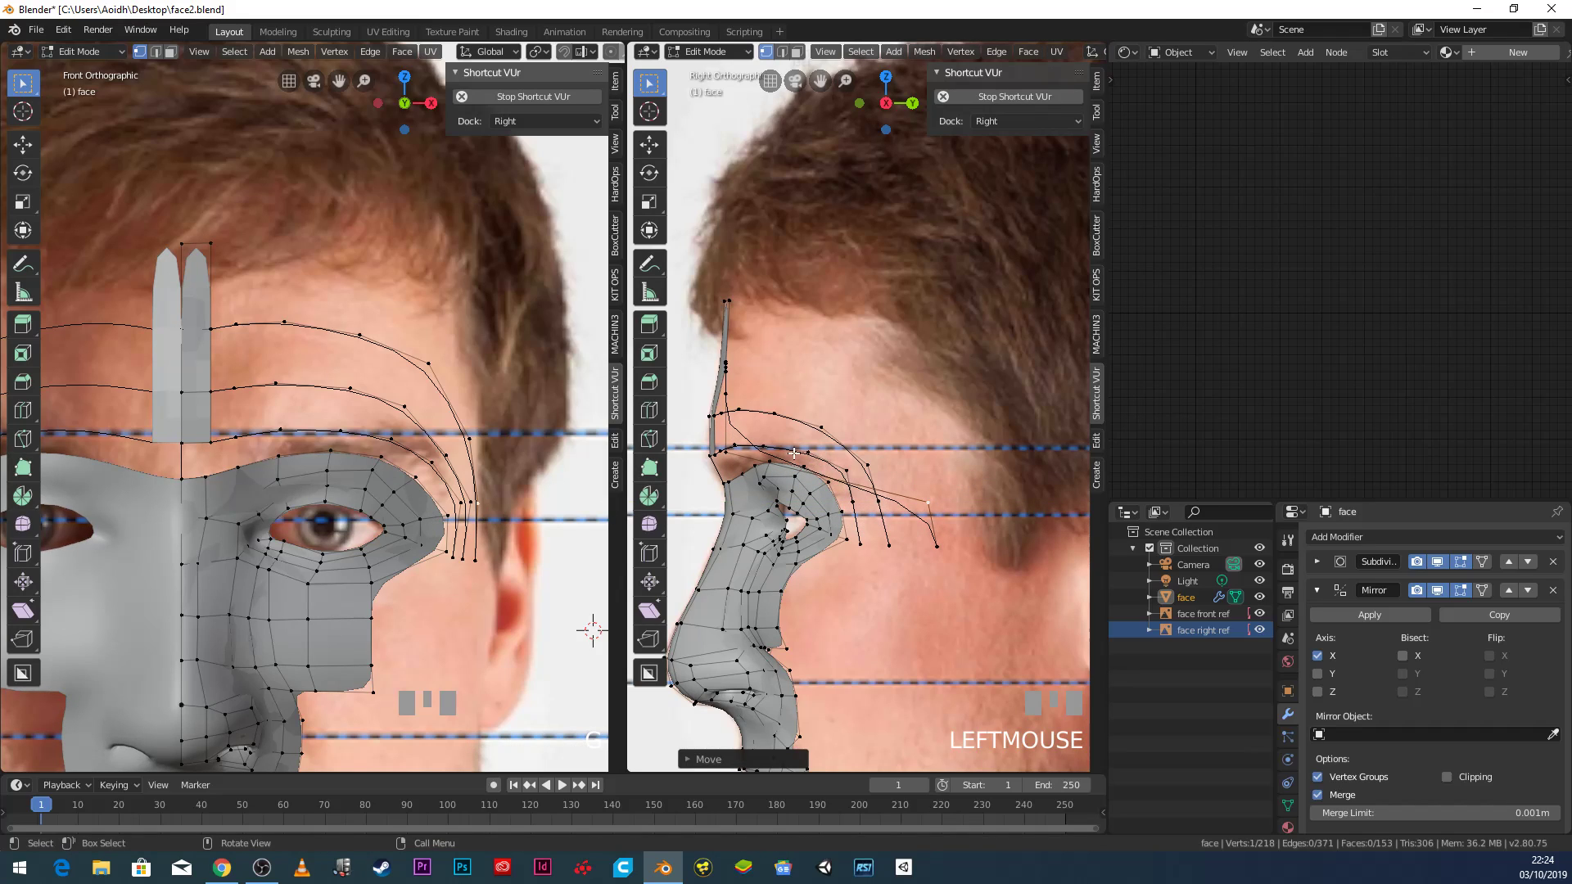
left_click(471, 446)
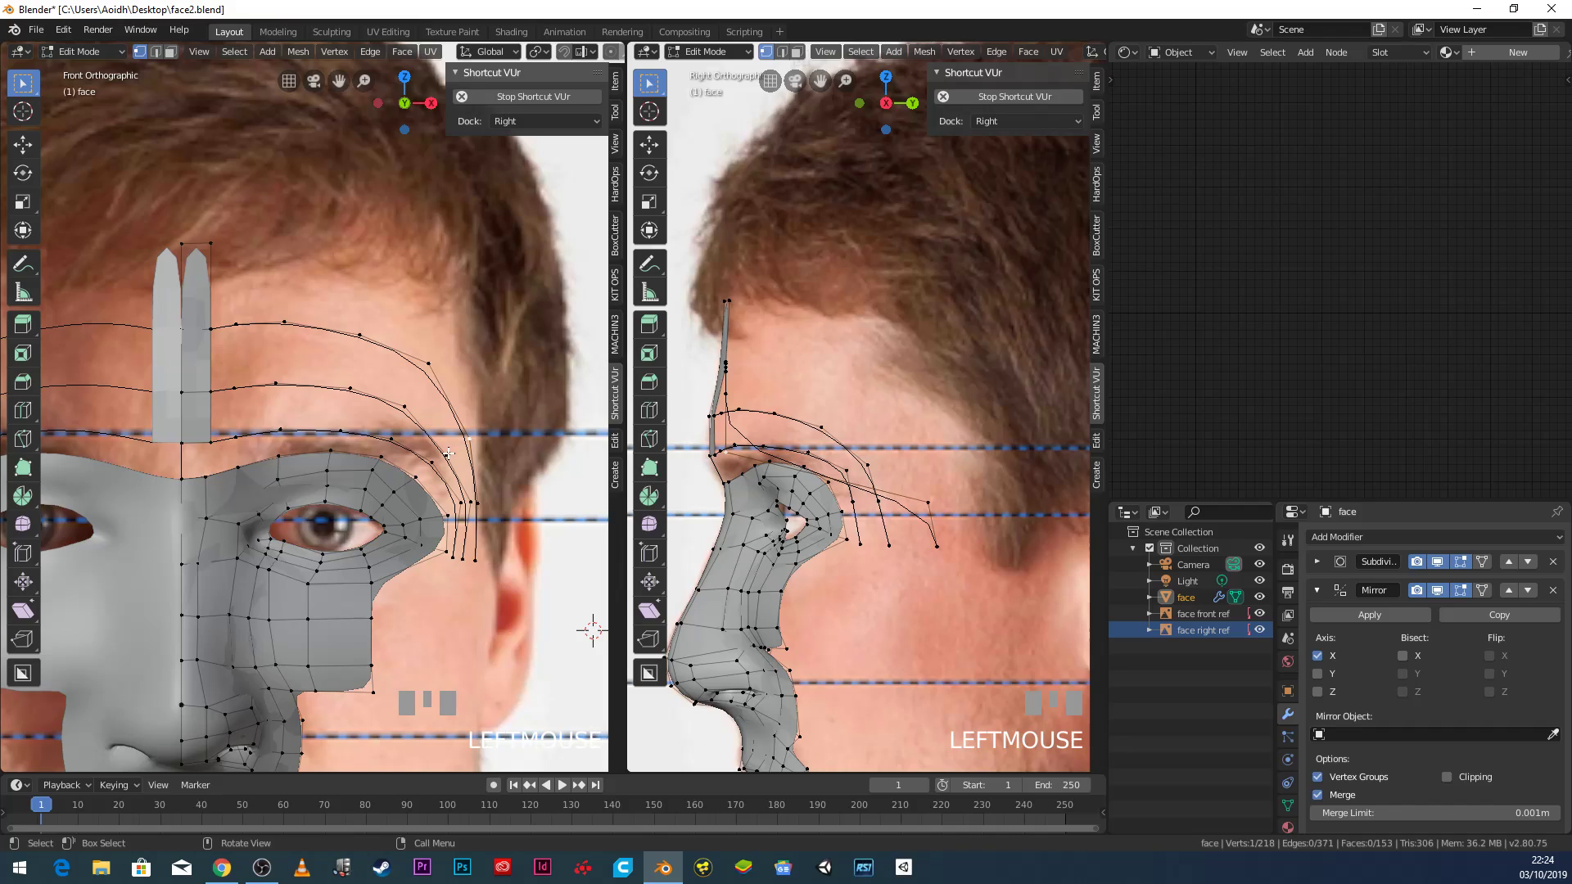
key("g")
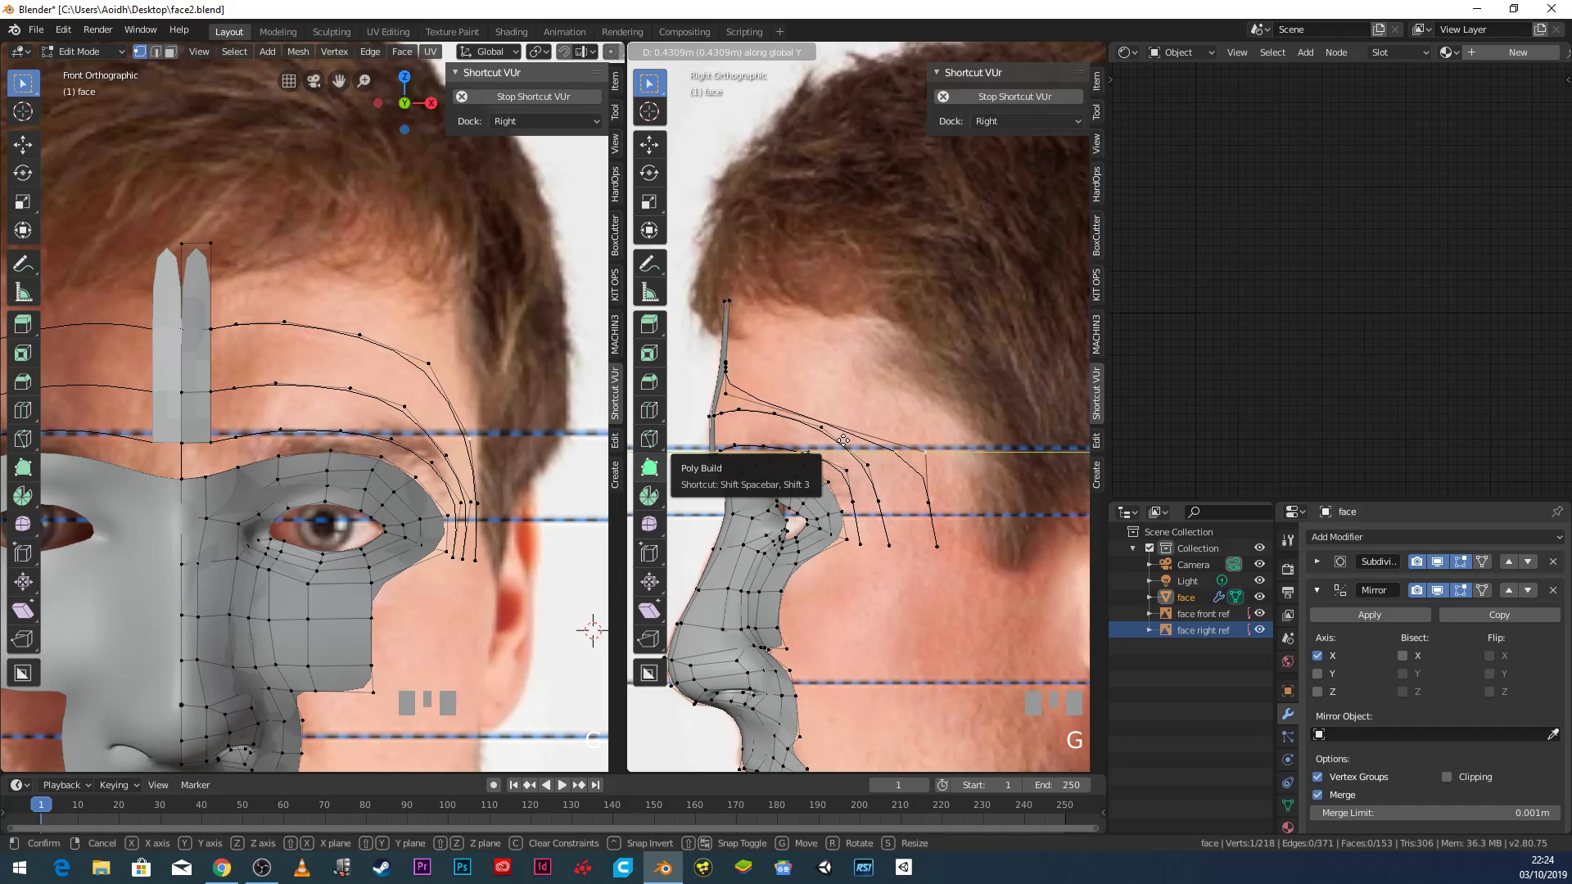
left_click(831, 442)
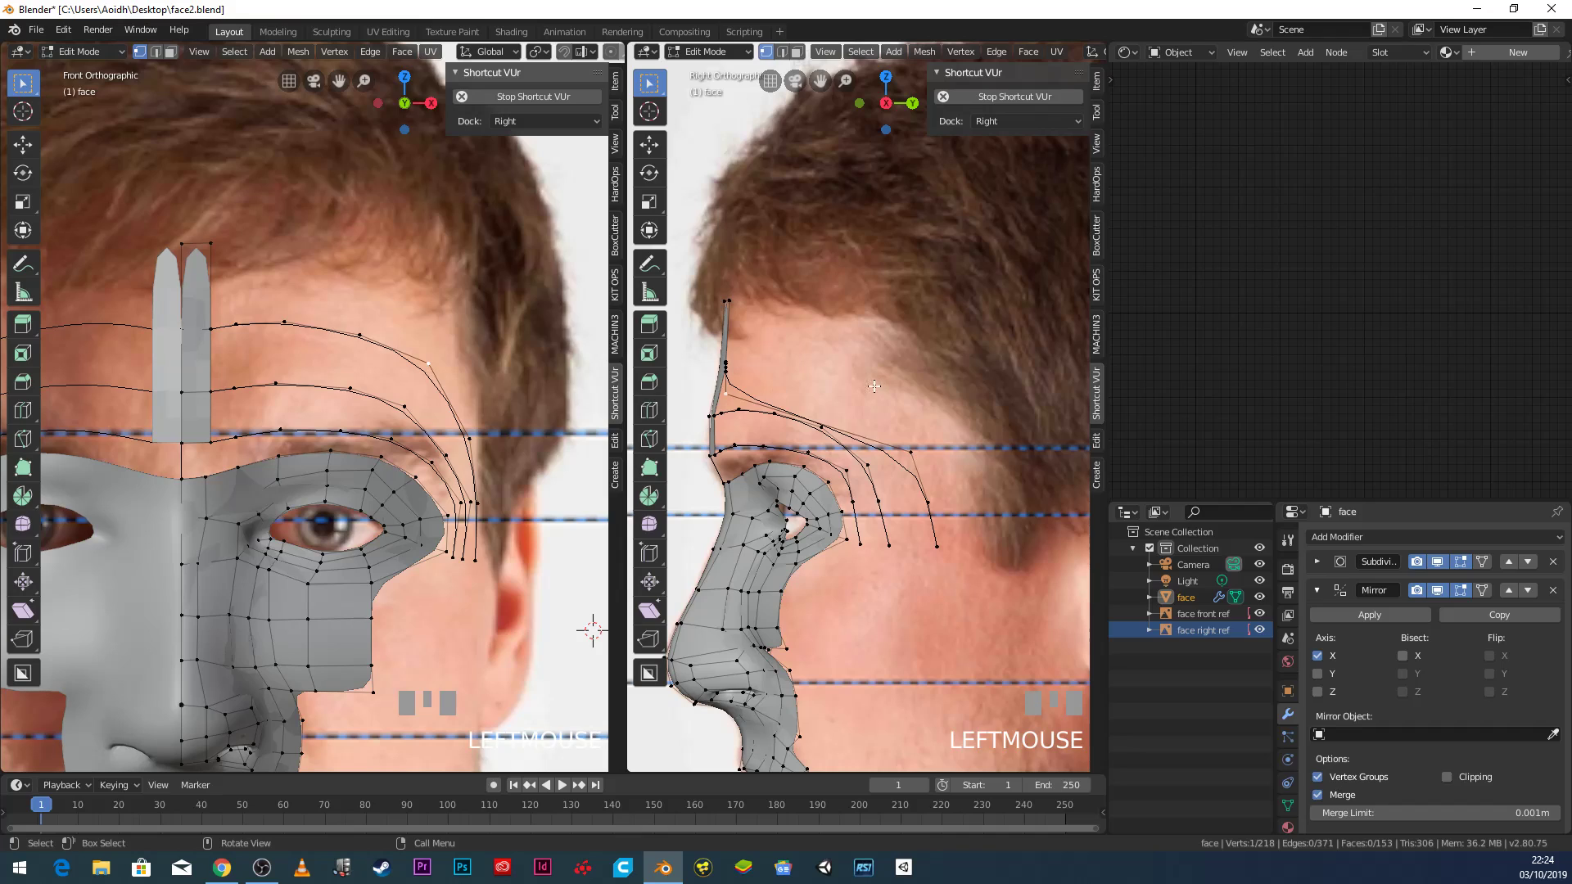
Move the next three vertices up the third chain back along Y by decreasing amounts to continue its arc.
key("g")
key("y")
left_click(900, 389)
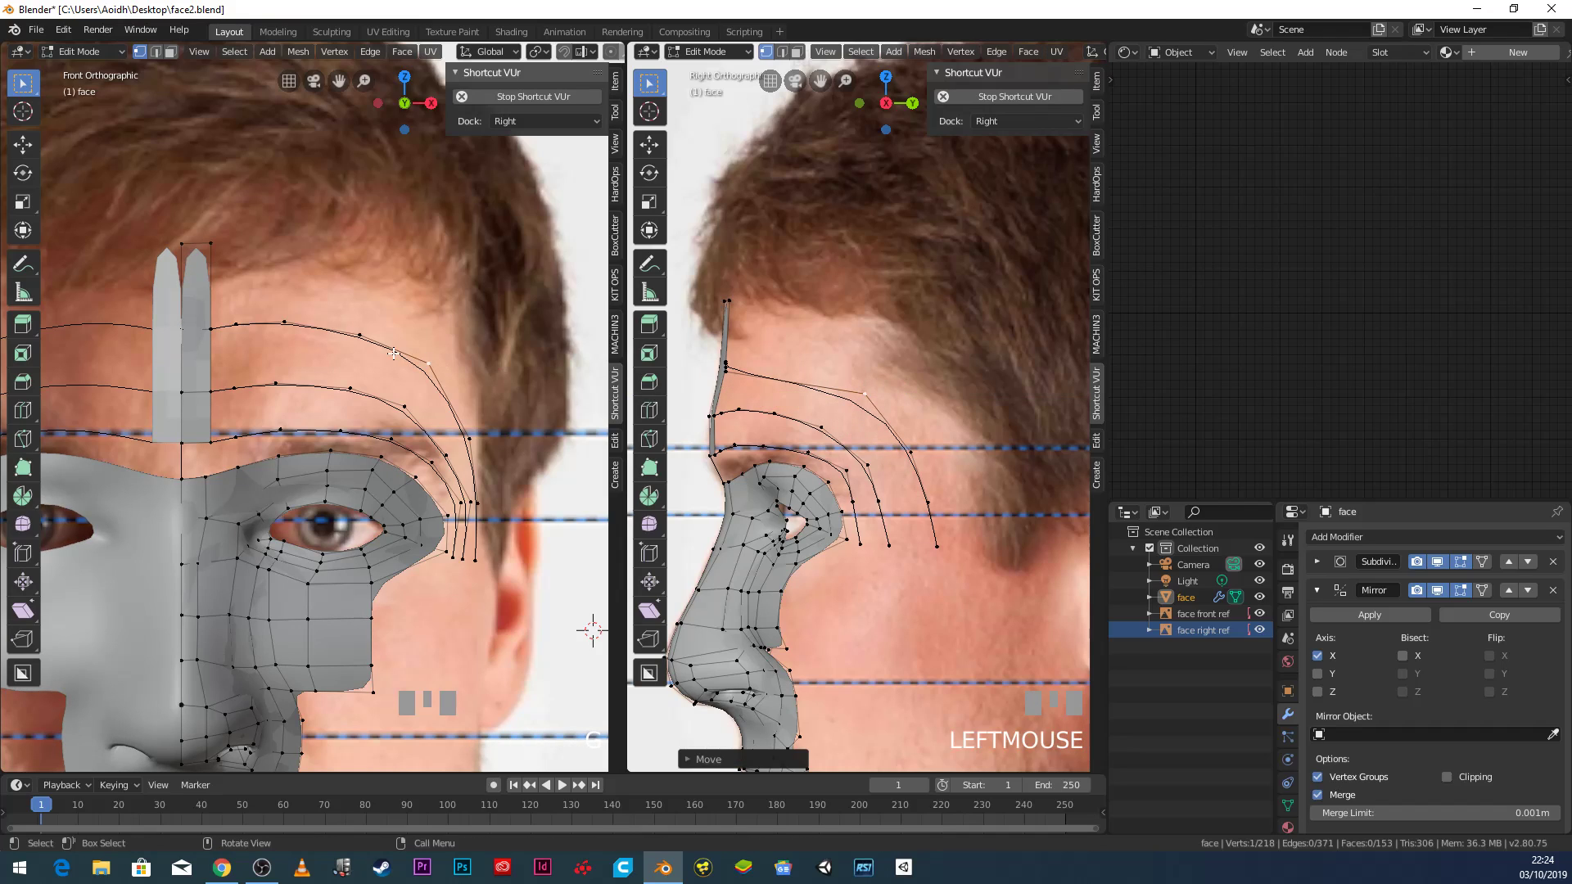
left_click(724, 368)
key("g")
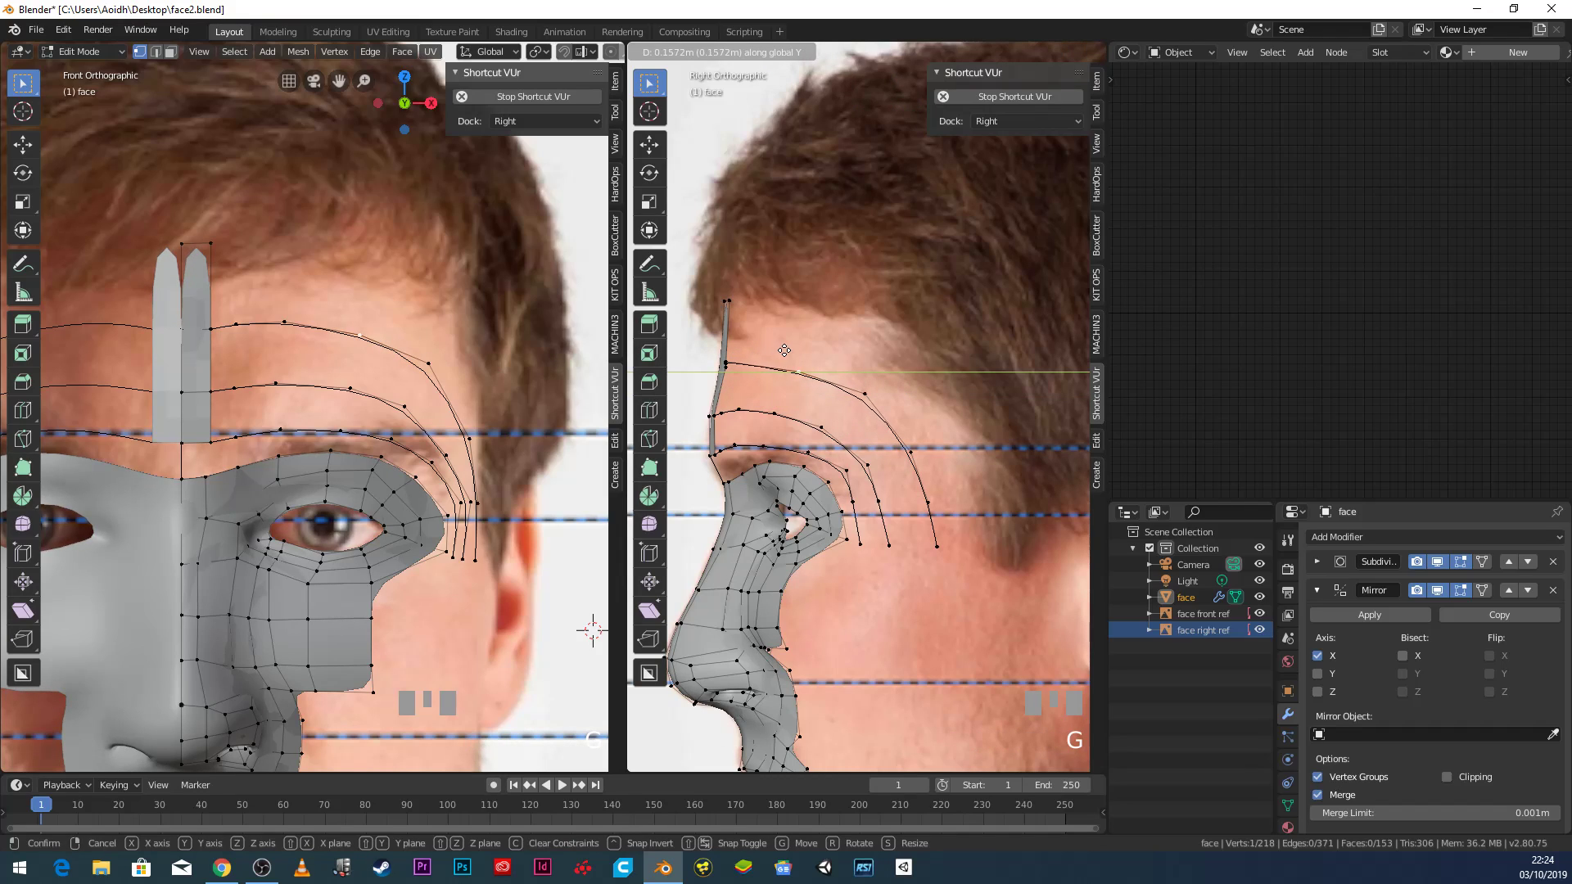
left_click(782, 352)
key("g")
key("y")
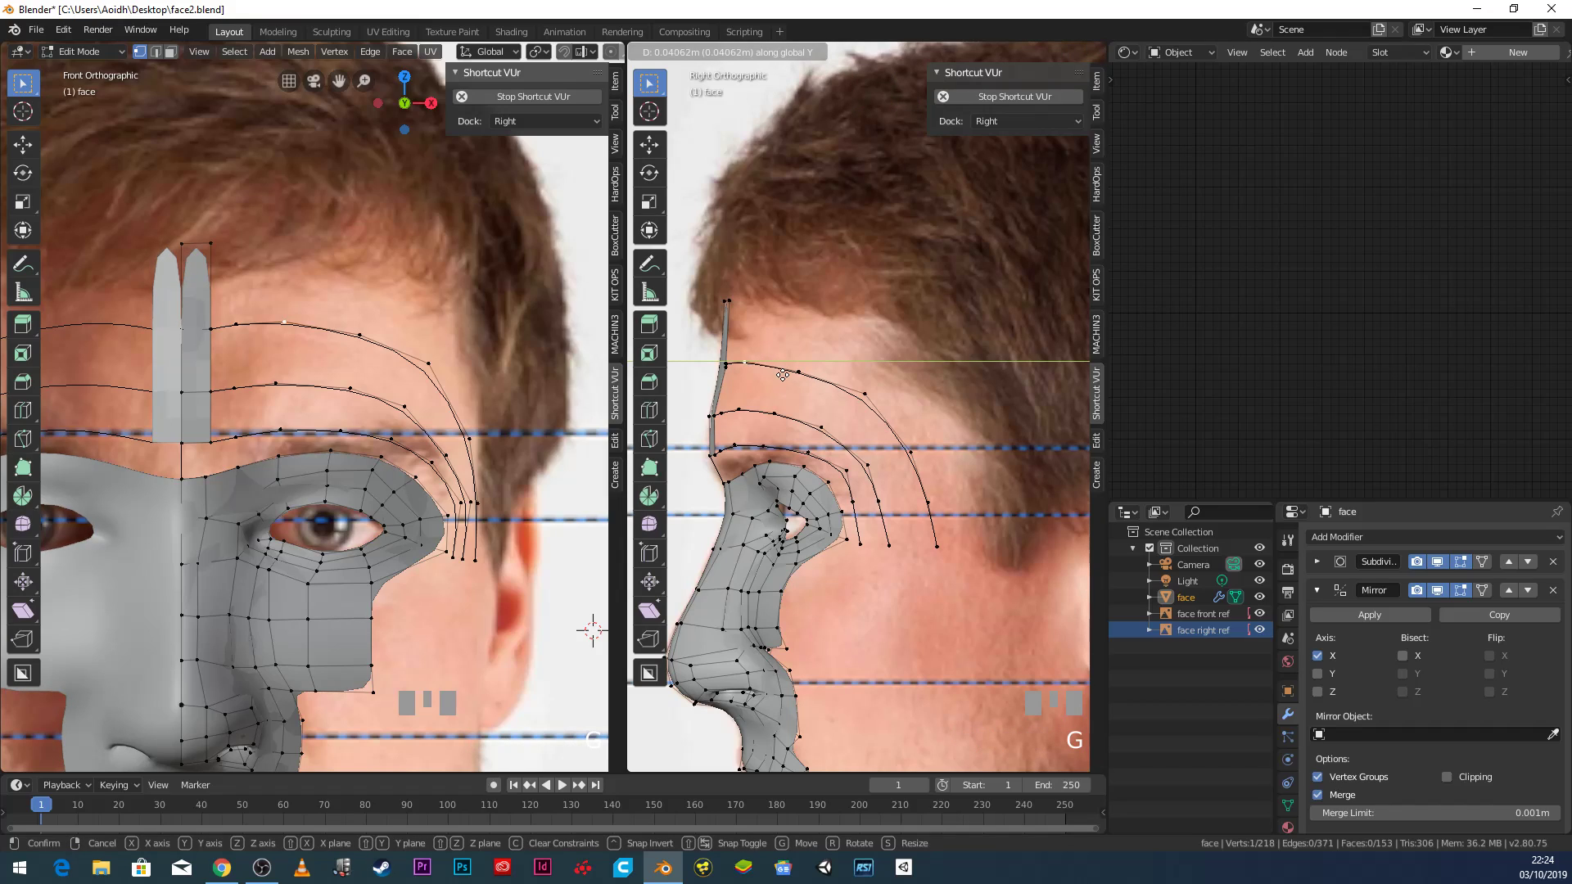
left_click(782, 375)
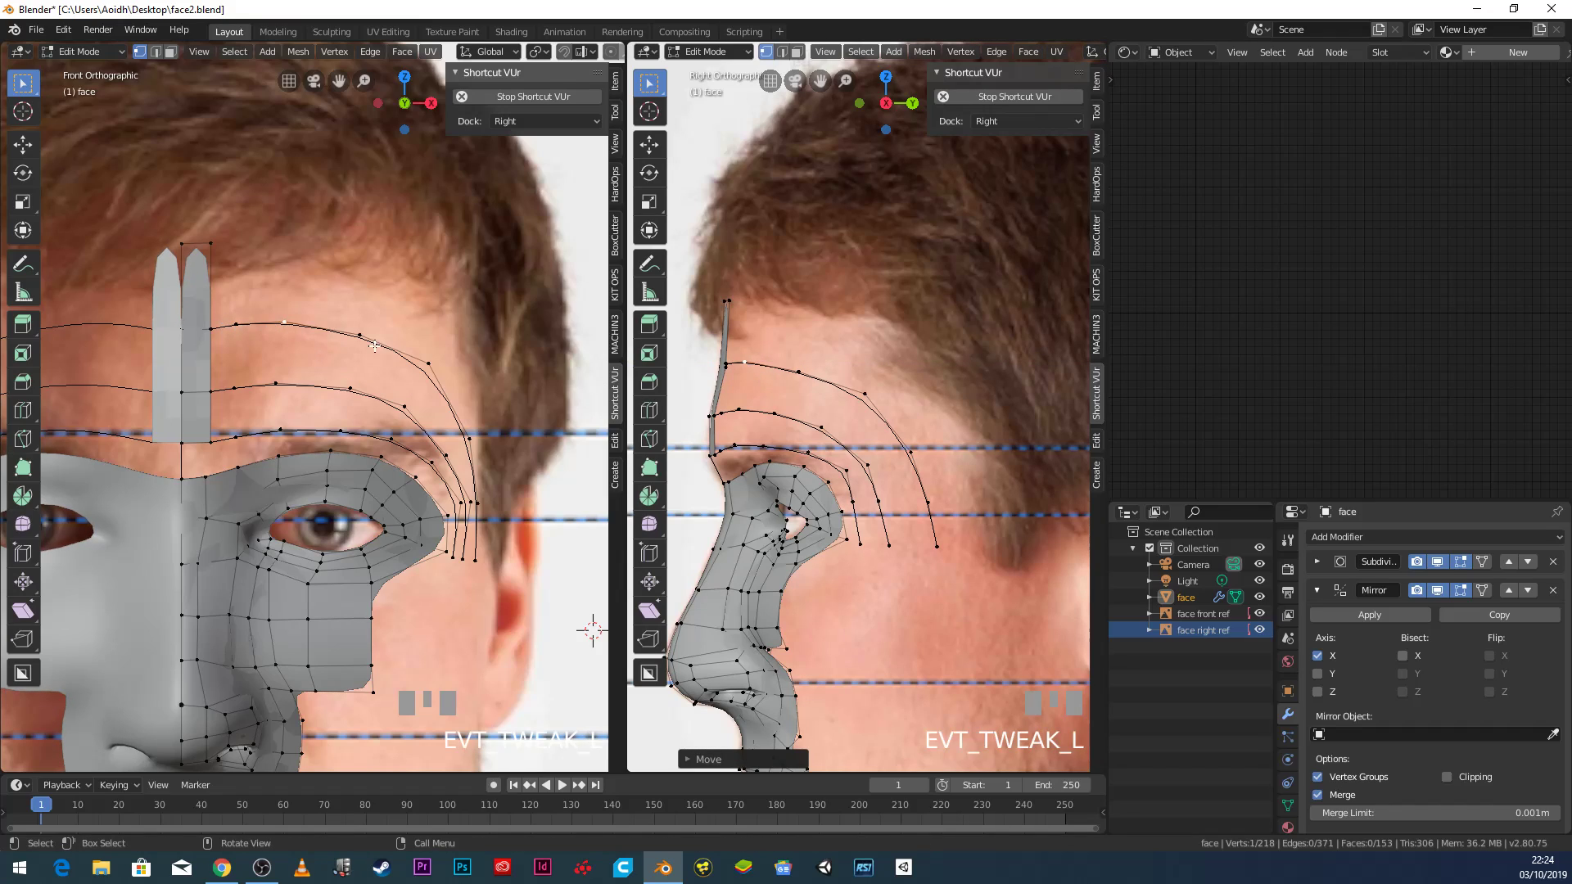
Move the third chain's innermost extruded vertex back along Y by about 0.02 m to finish the side-view curve.
left_click(250, 315)
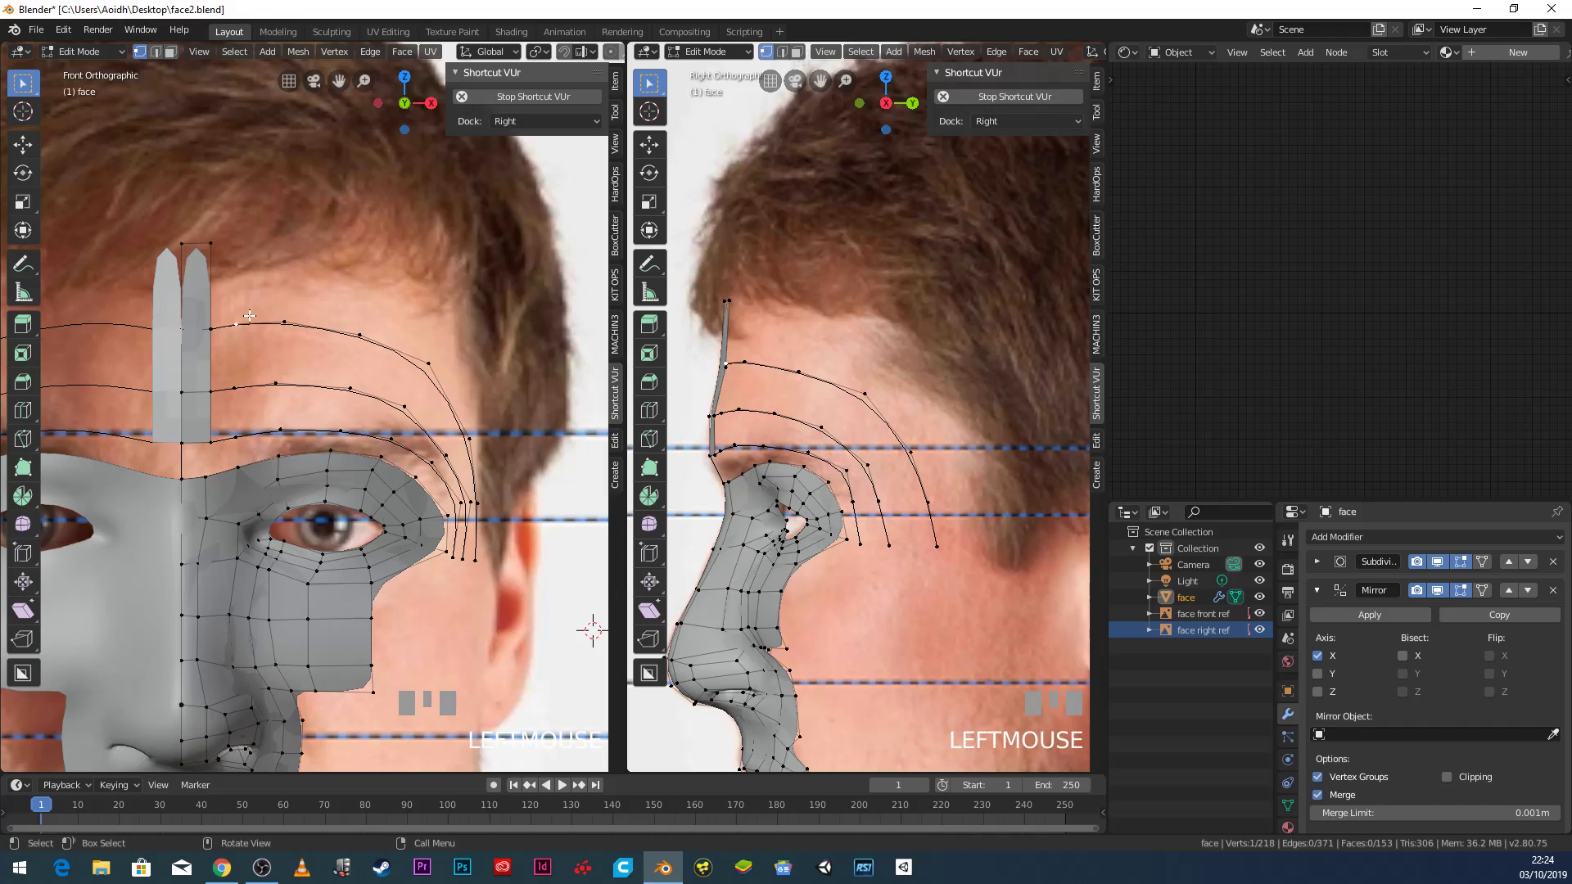
key("g")
key("y")
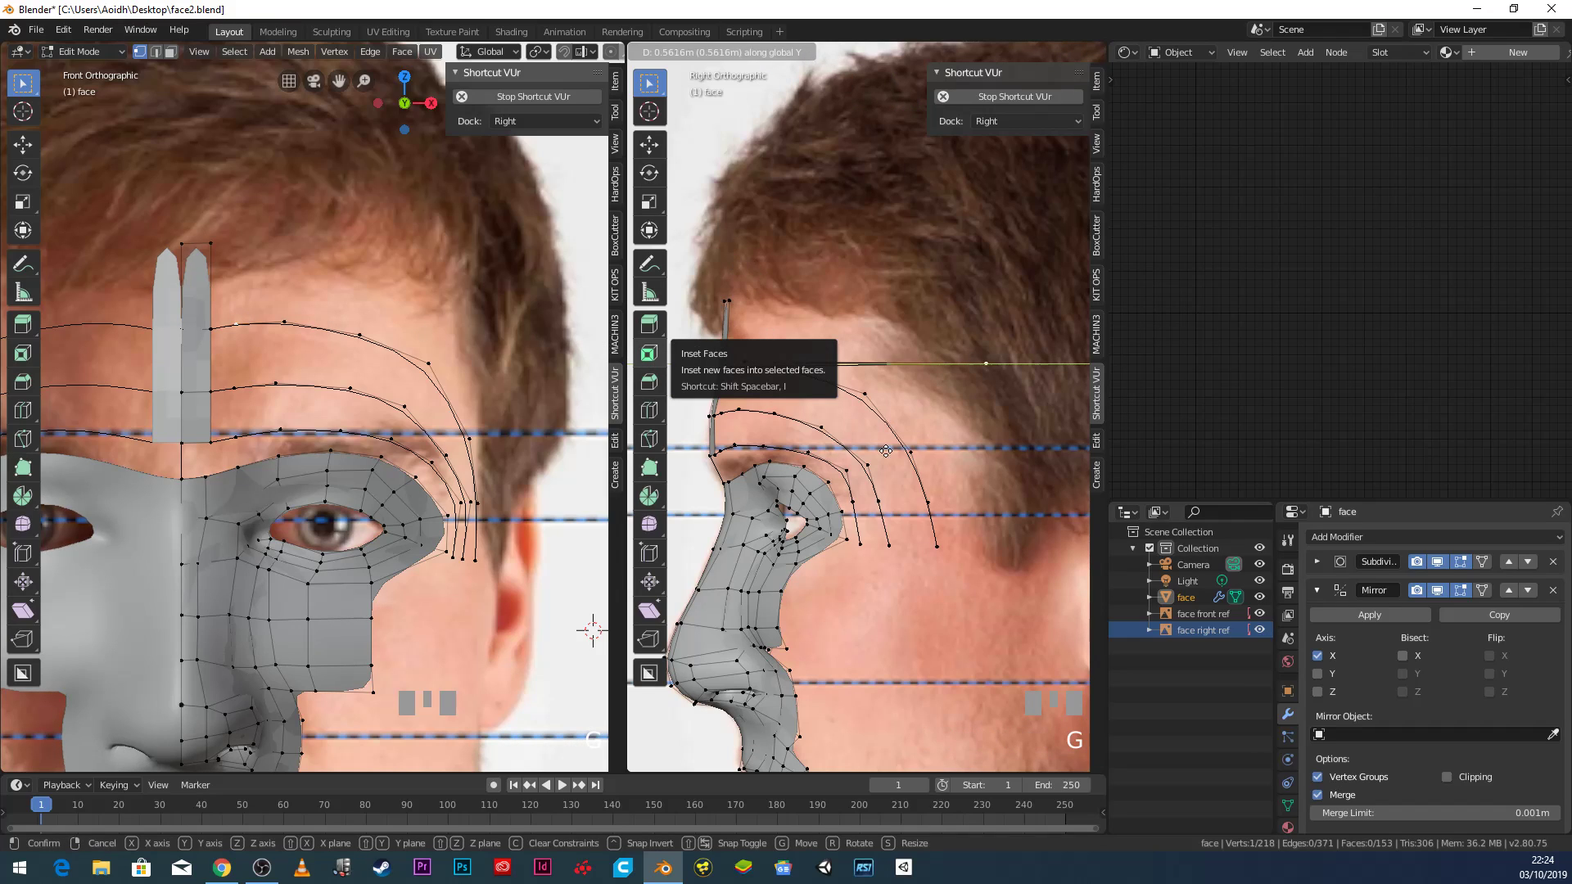
right_click(883, 431)
key("g")
key("y")
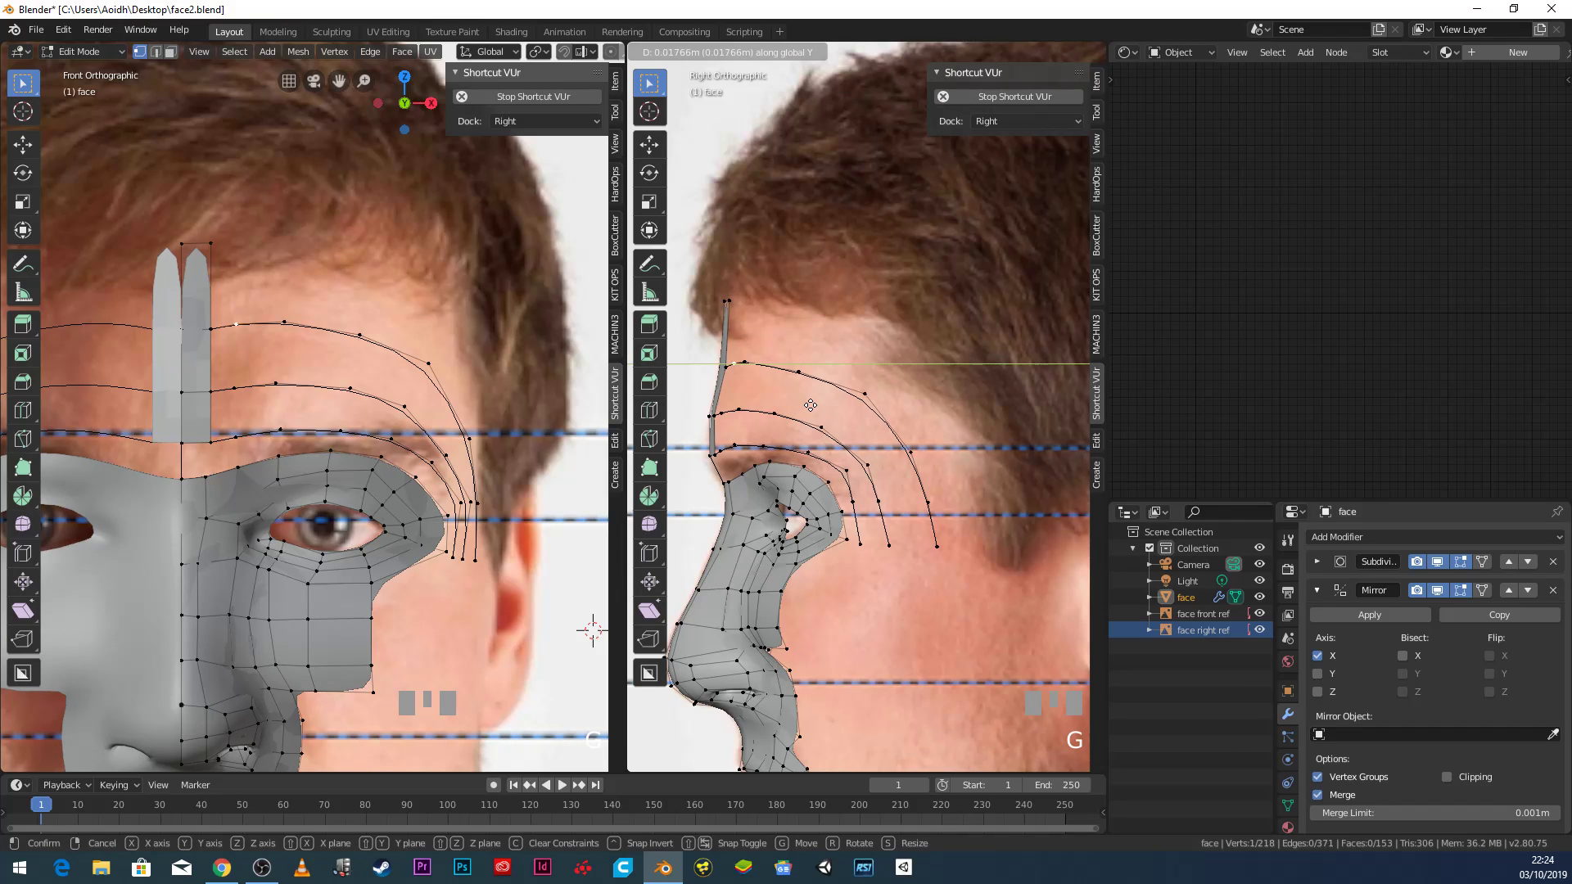
left_click(807, 401)
Select the three forehead chains without their vertices on the central strip, and connect them with Bridge Edge Loops.
scroll(798, 377, "down", 1)
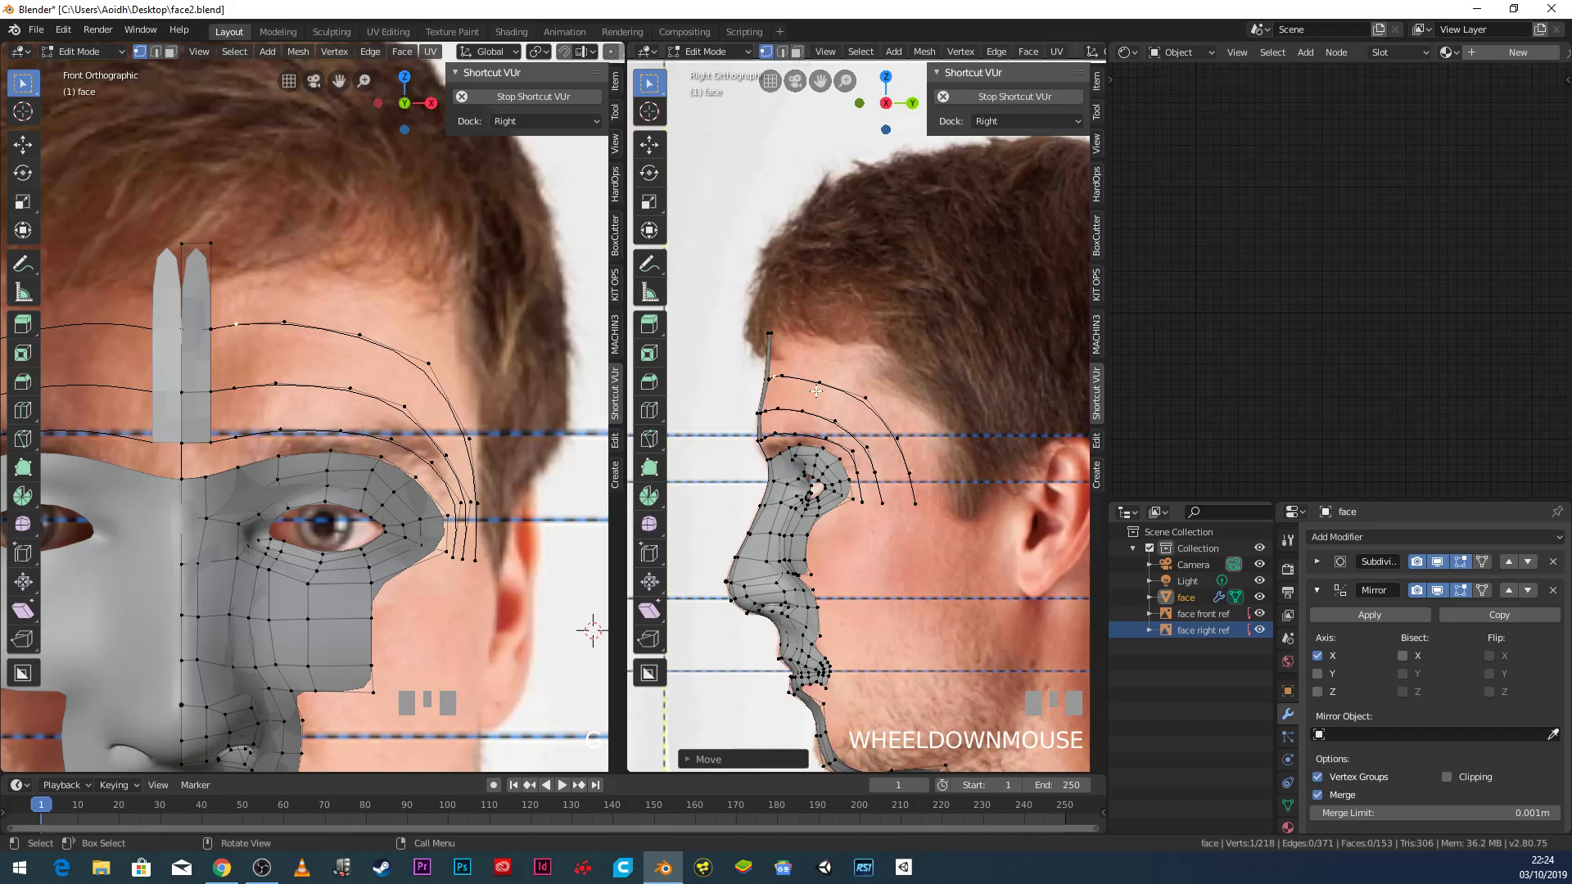
scroll(859, 451, "up", 1)
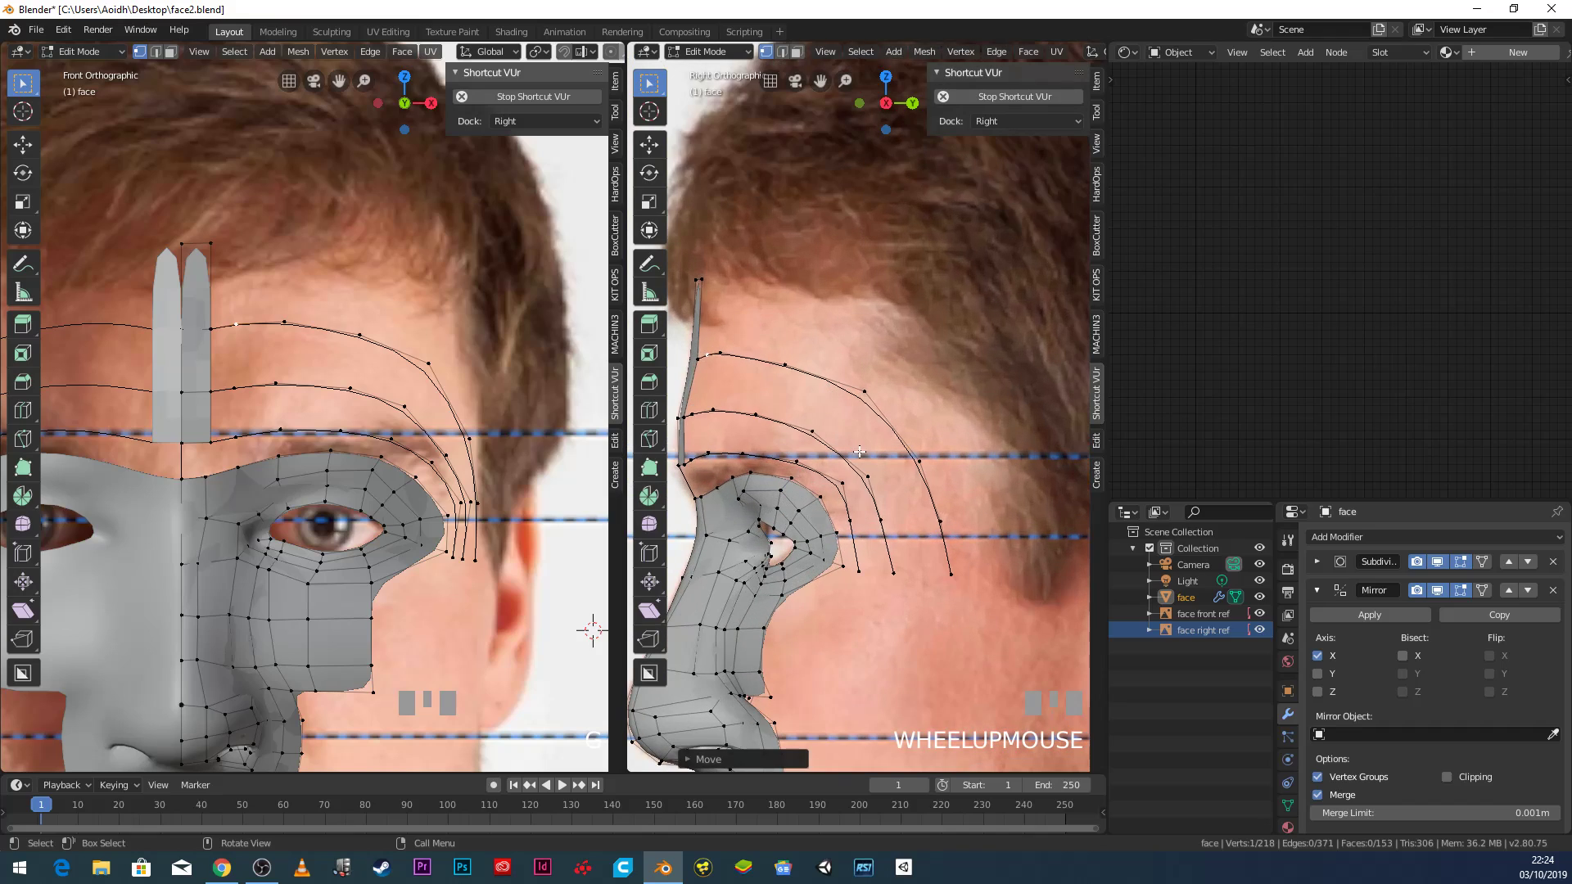
left_click(898, 423, "alt")
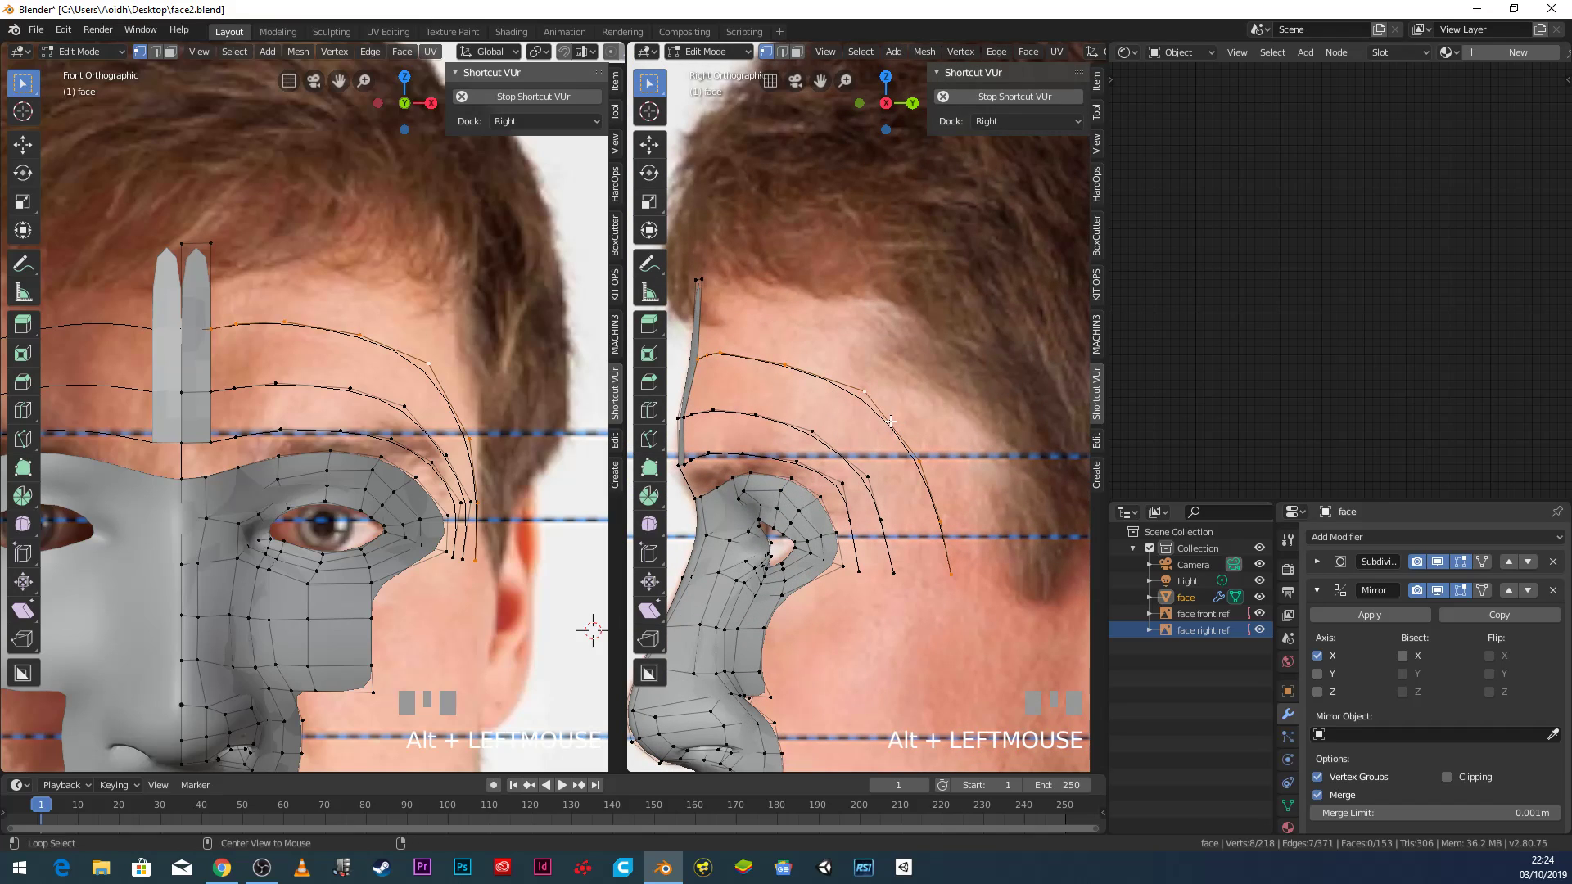
left_click(831, 448, "alt+shift")
left_click(816, 464, "alt+shift")
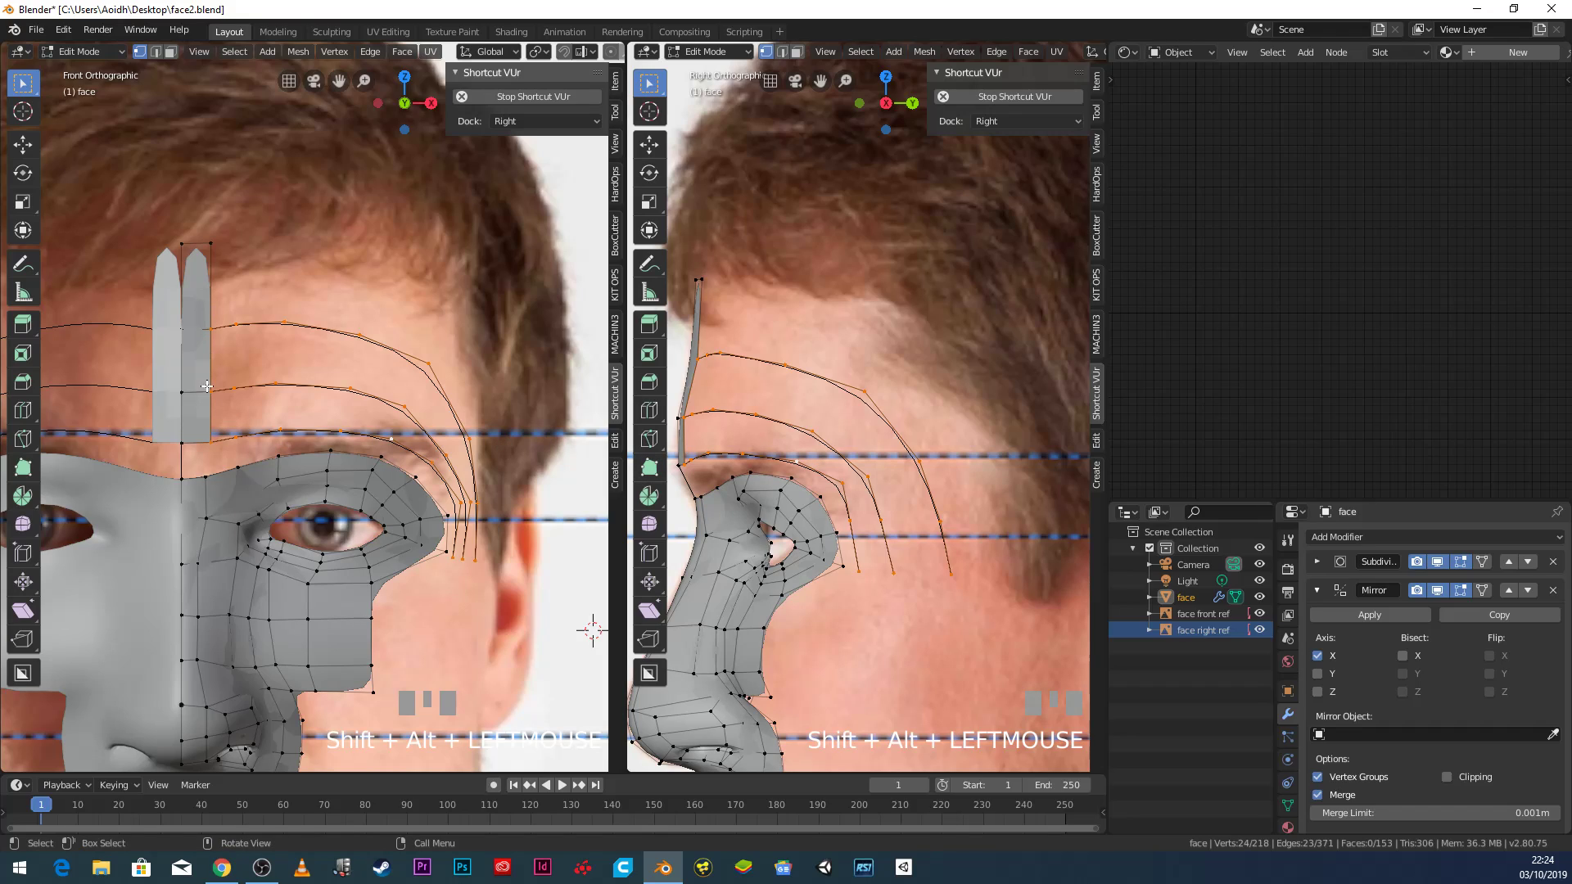
key("c")
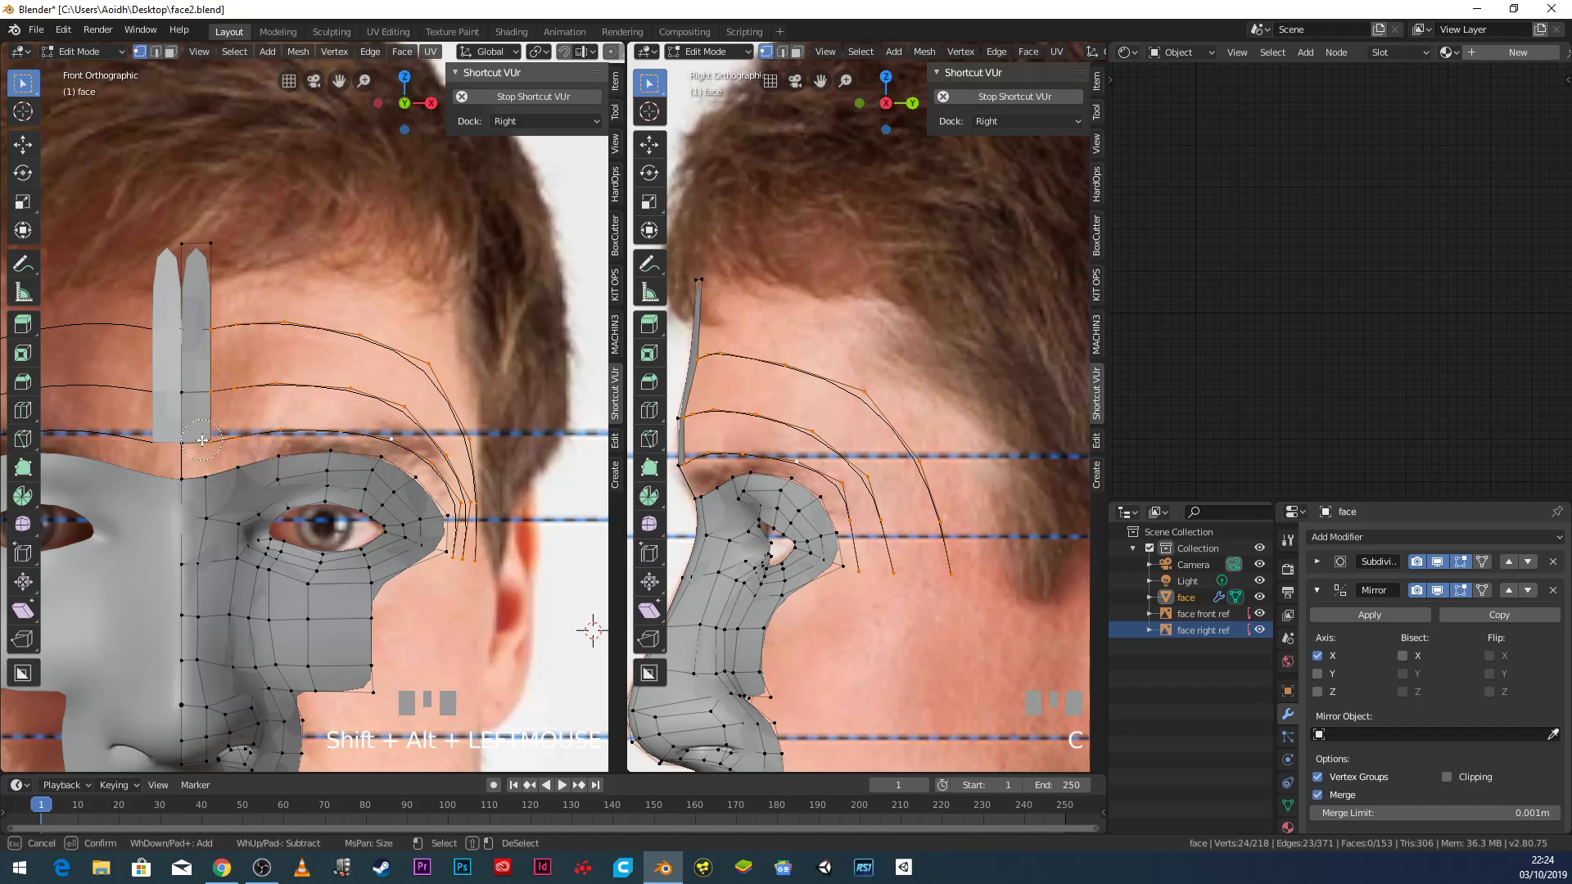
middle_click_drag(201, 440, 202, 345)
right_click(203, 343)
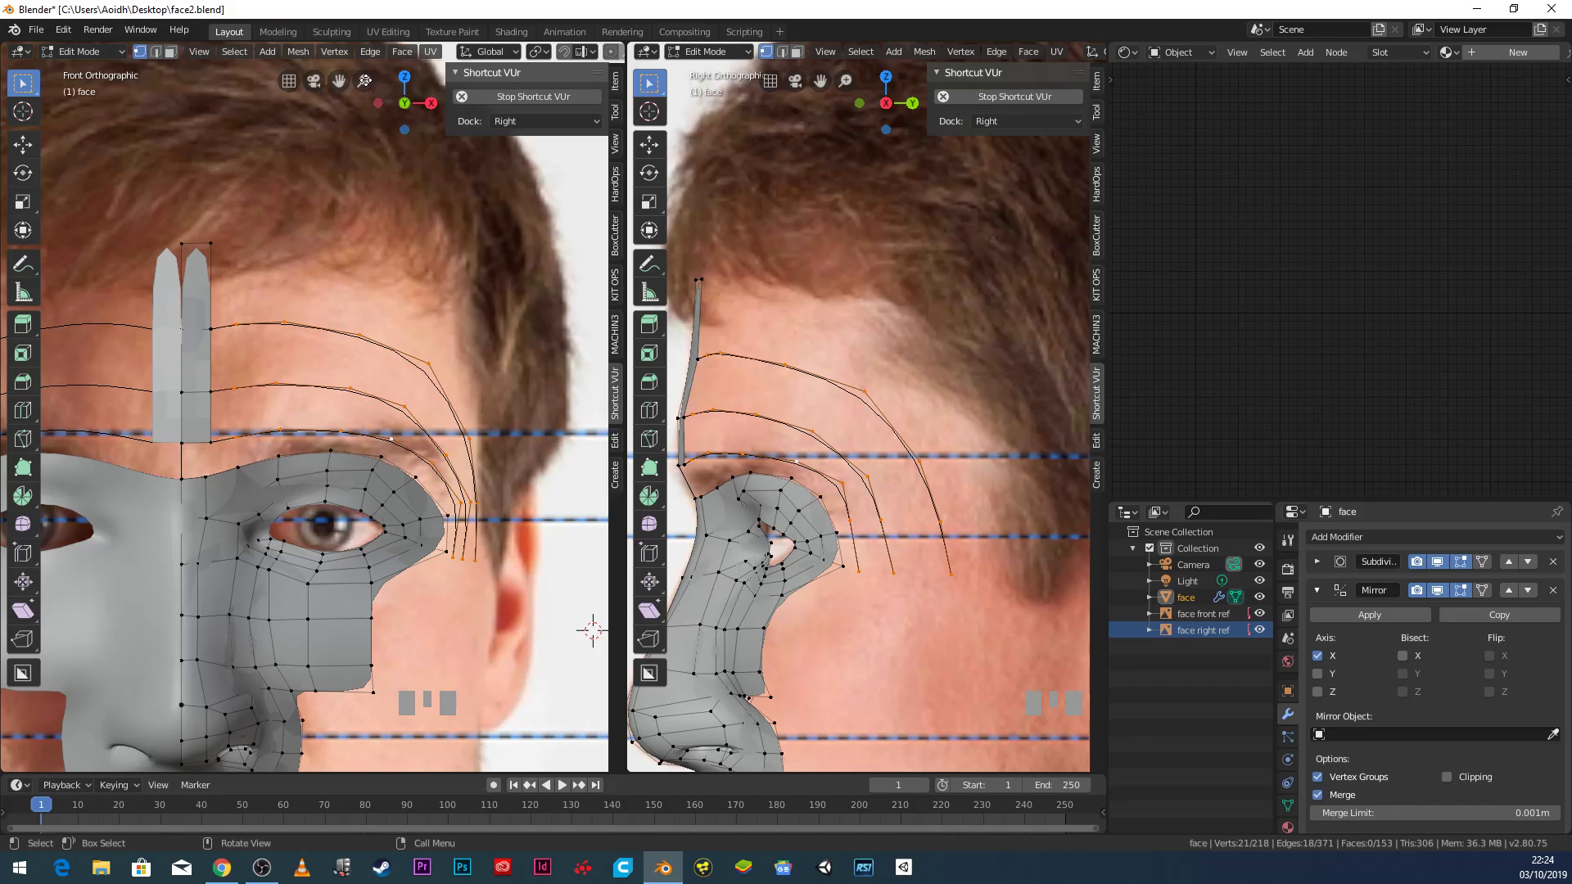
left_click(371, 51)
left_click(378, 99)
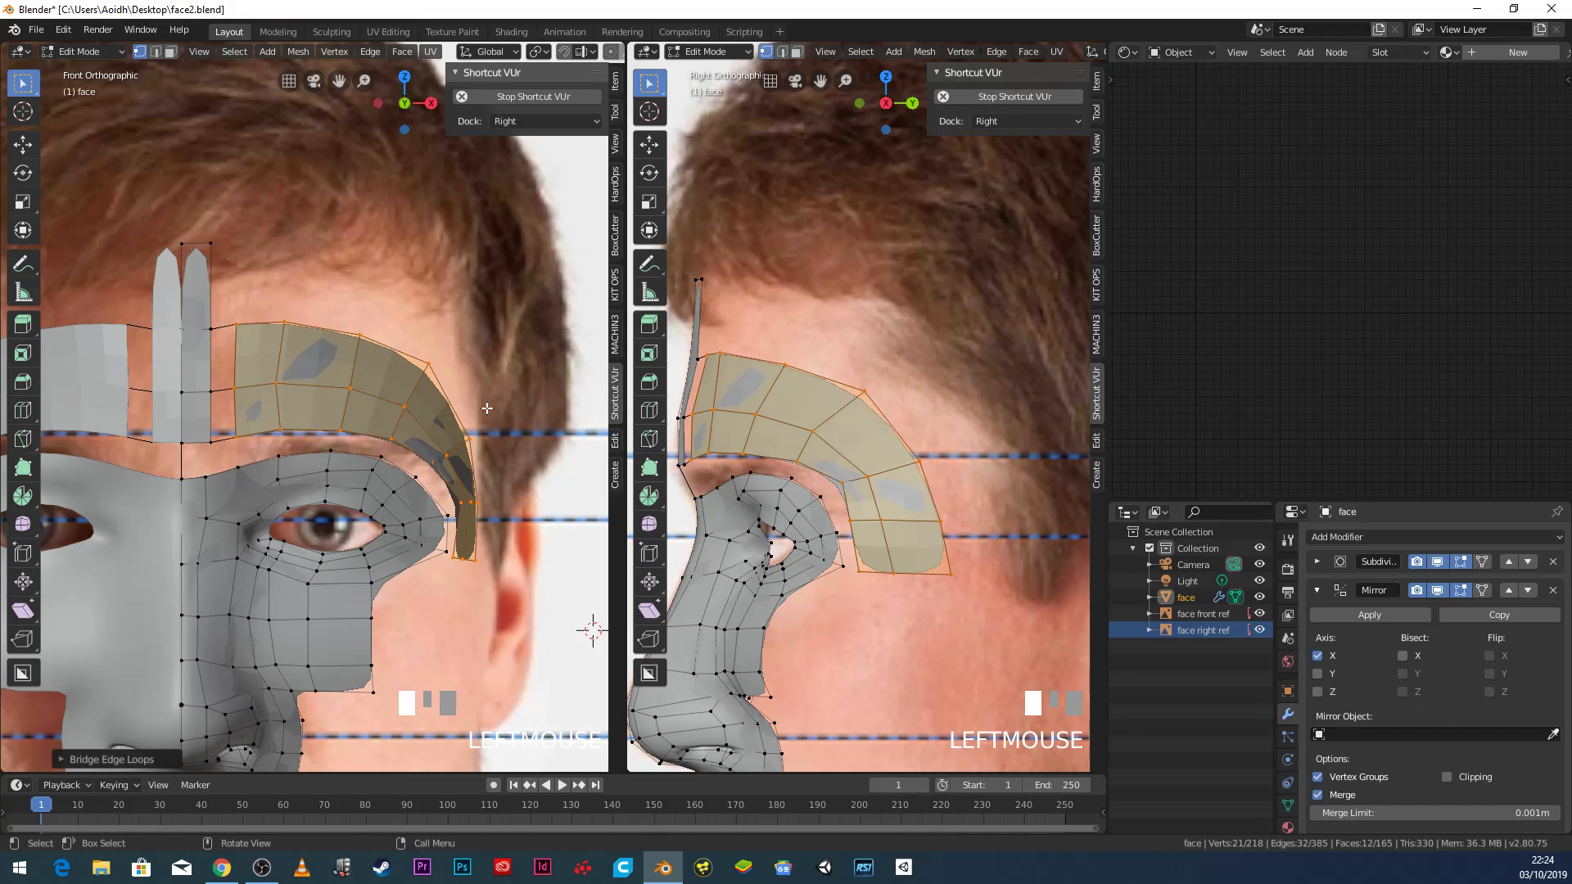
Fill the two gaps between the central strip and the bridged forehead band with faces.
left_click(240, 439)
left_click(211, 442, "shift")
left_click(209, 395, "shift")
left_click(233, 392, "shift")
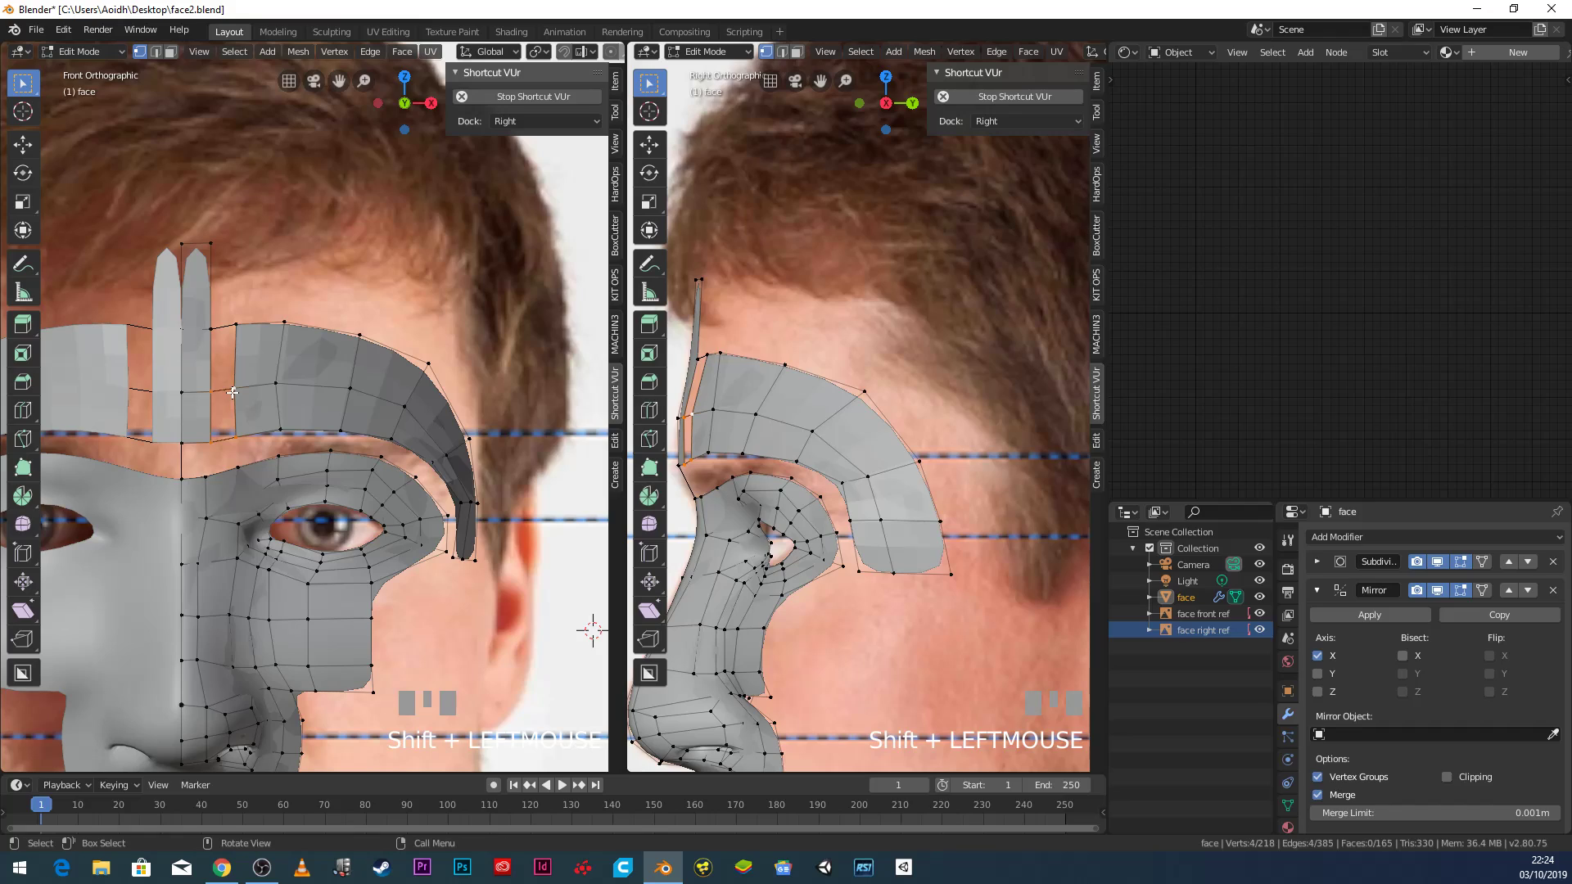
key("f")
left_click(233, 392)
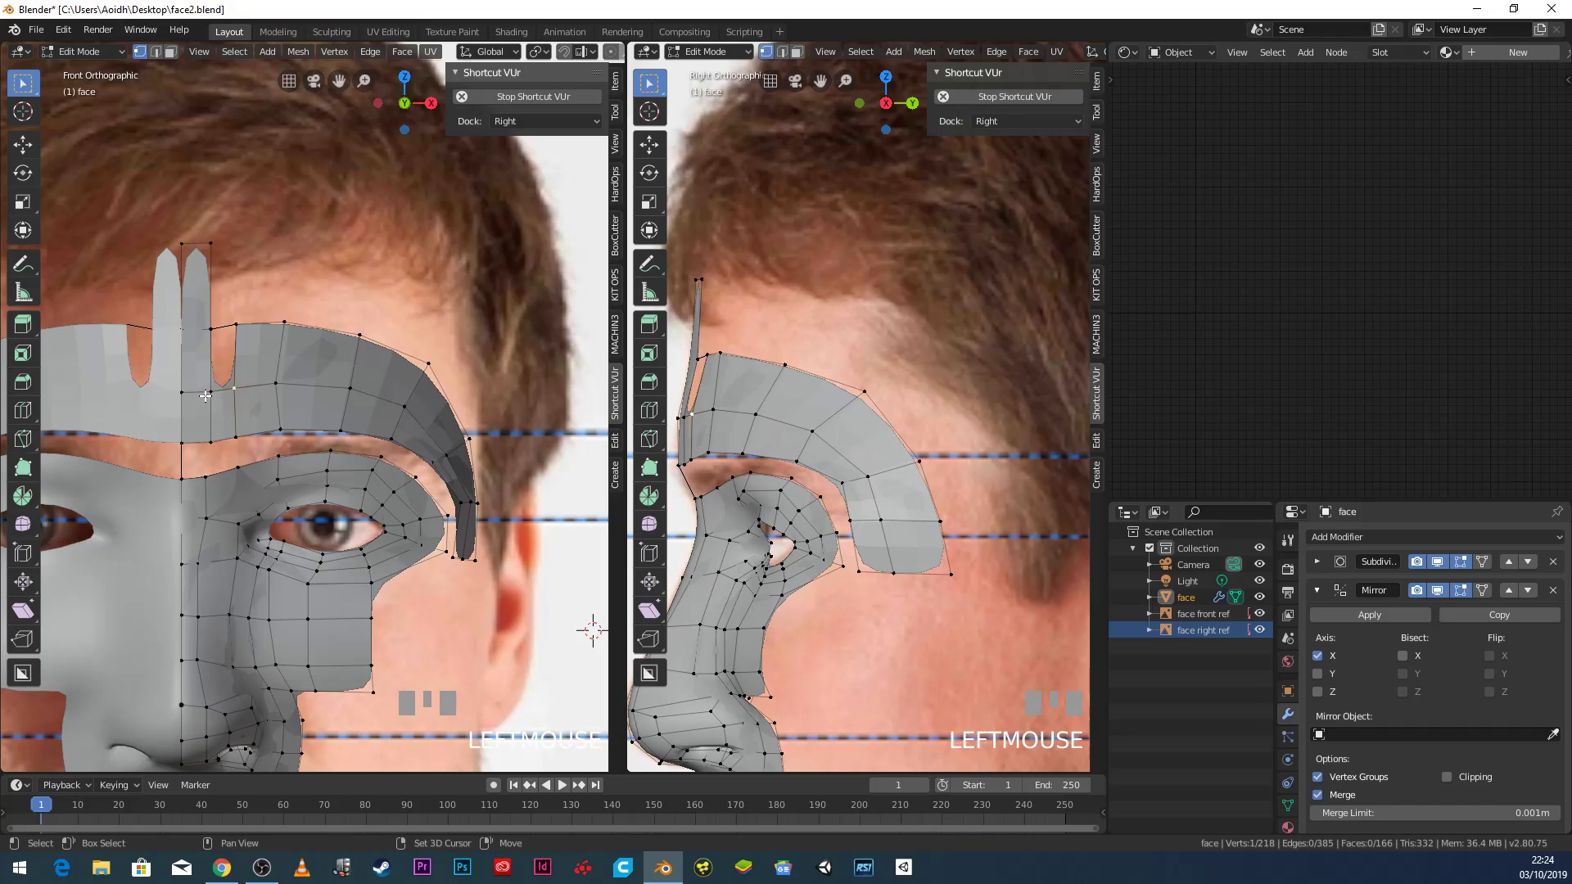
left_click(211, 393, "shift")
key("f")
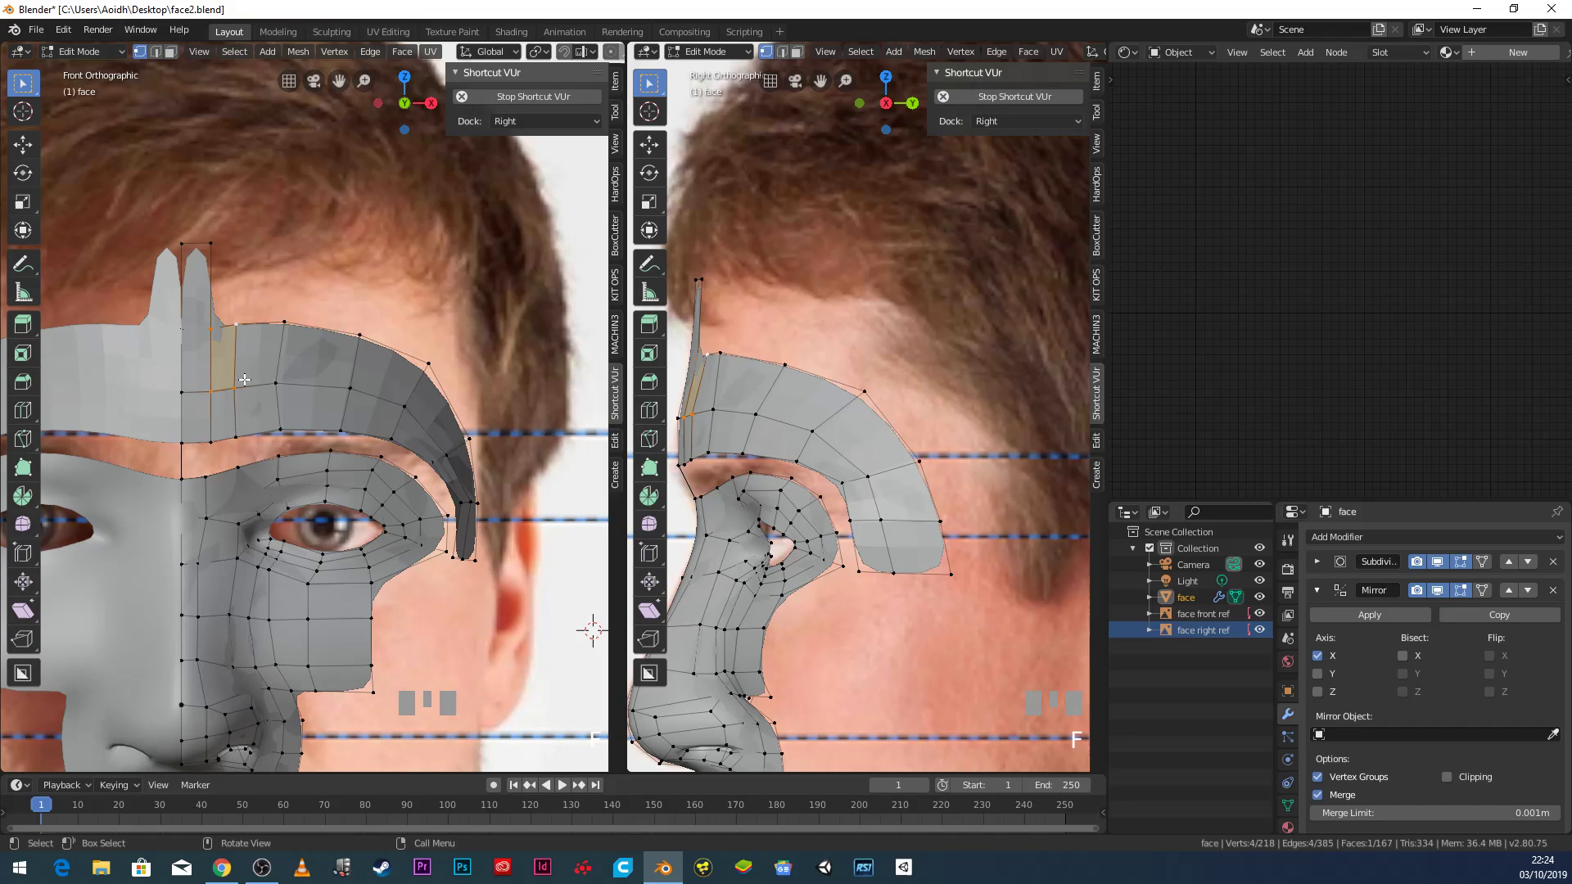
Bridge the forehead band's lower edge to the eye mask's outer edge, excluding the cheek-side and centre-line vertices from the selection.
left_click(263, 431, "alt")
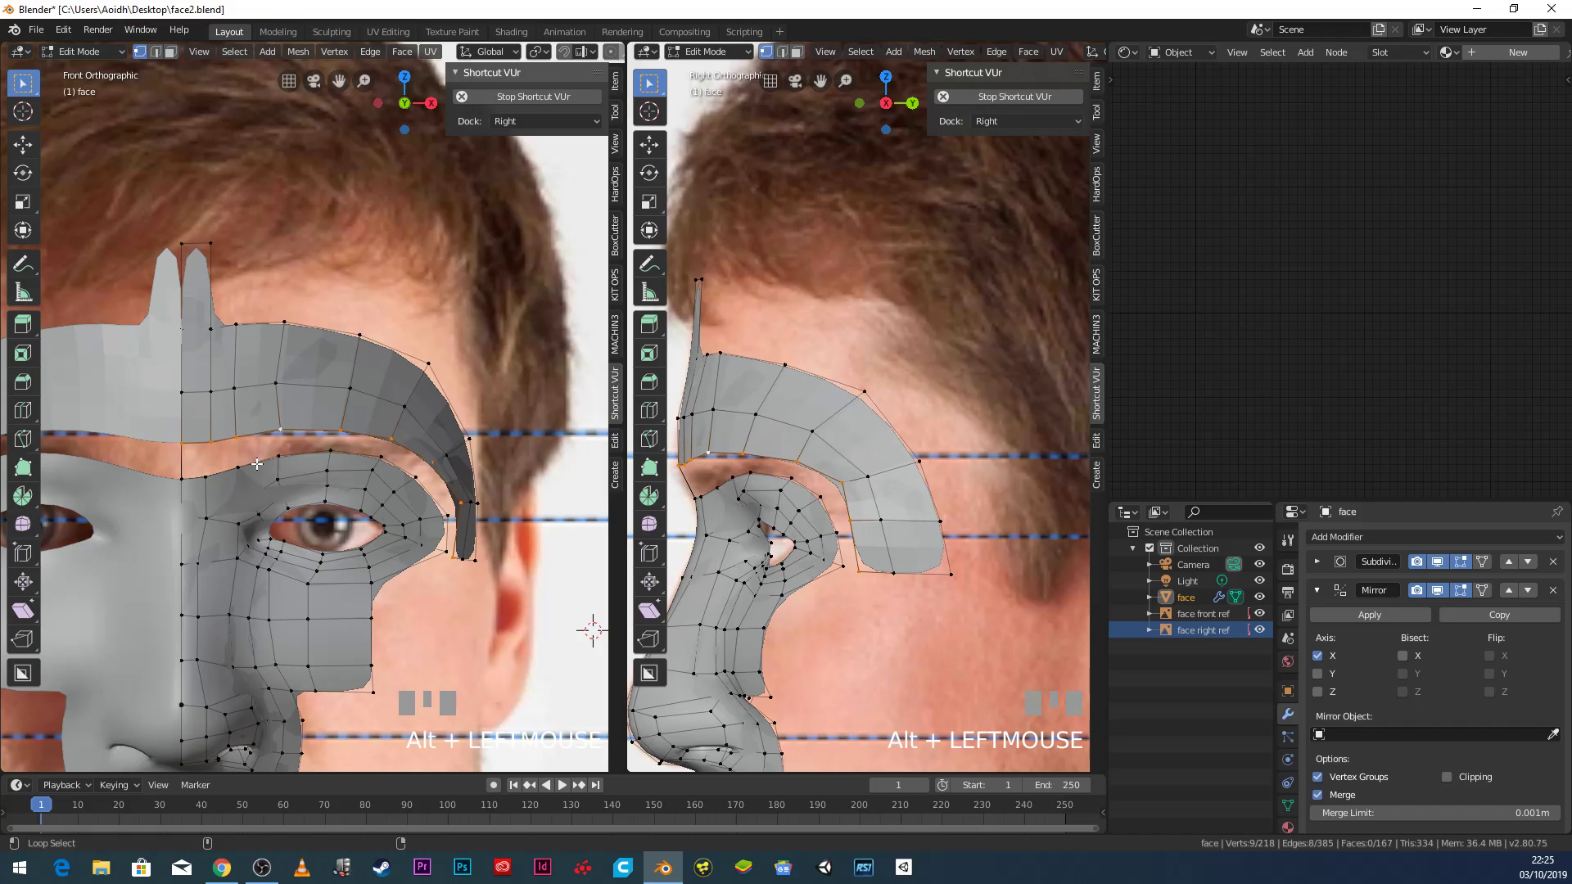
left_click(257, 464, "alt+shift")
scroll(403, 574, "down", 3)
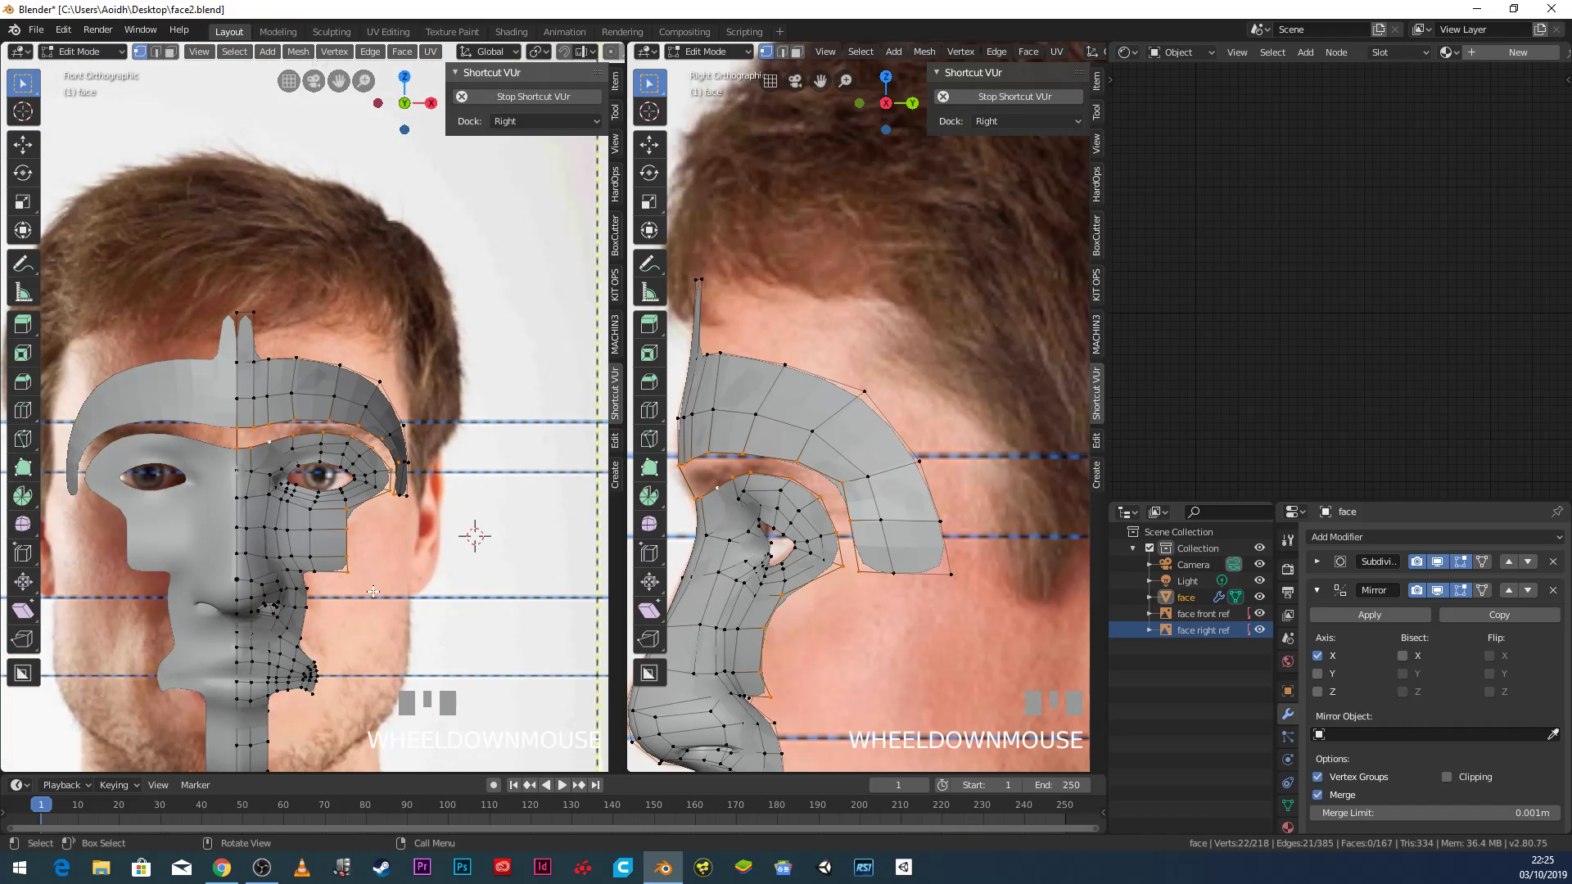
scroll(367, 574, "up", 3)
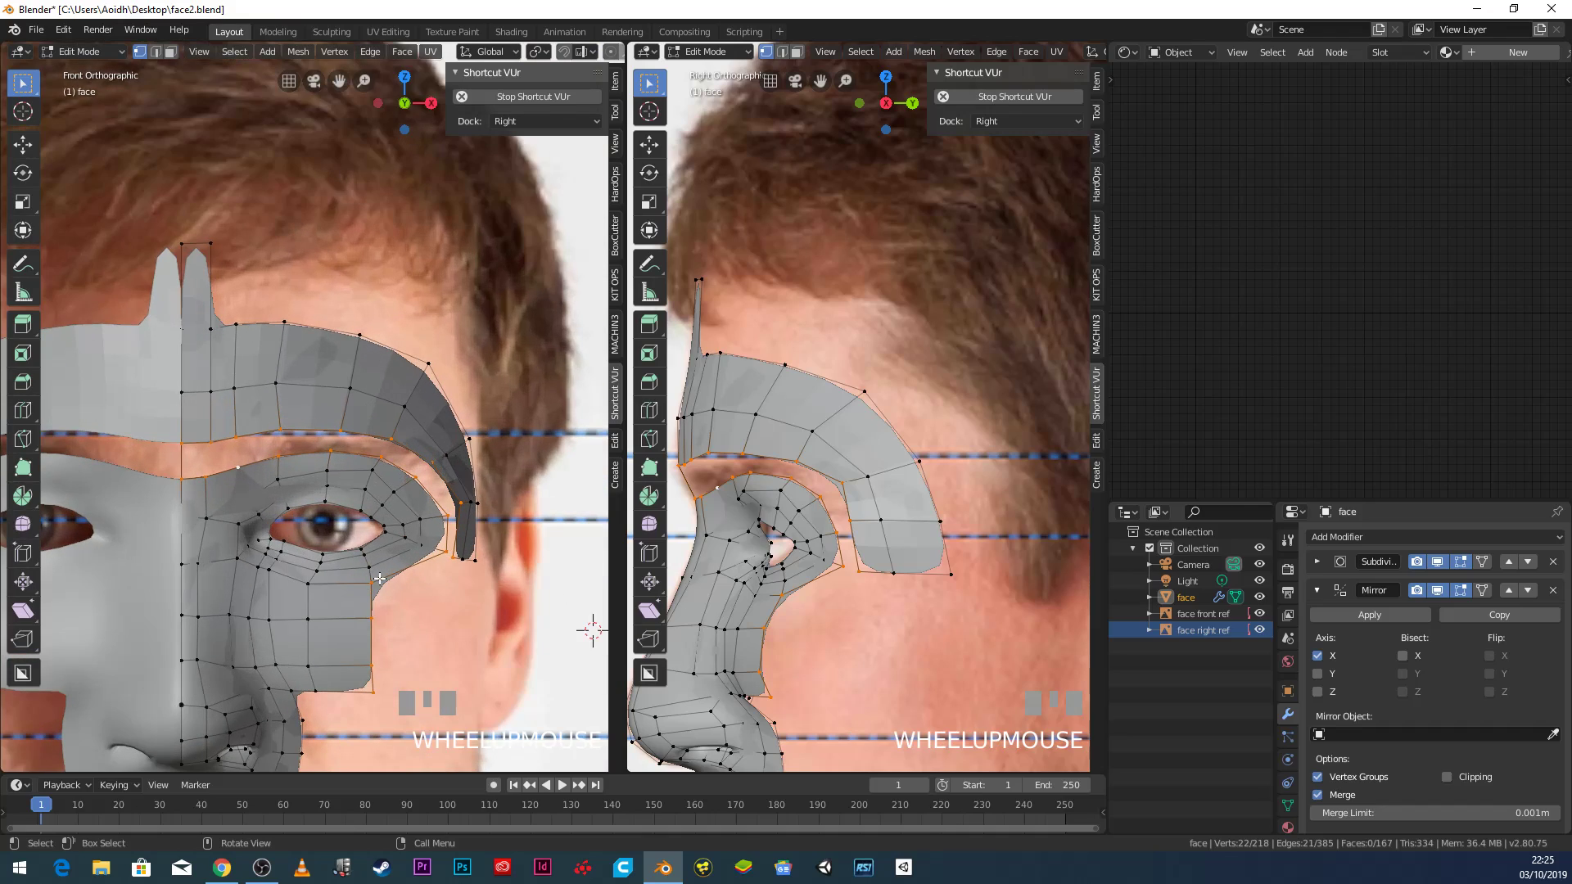
key("c")
middle_click_drag(374, 581, 362, 683)
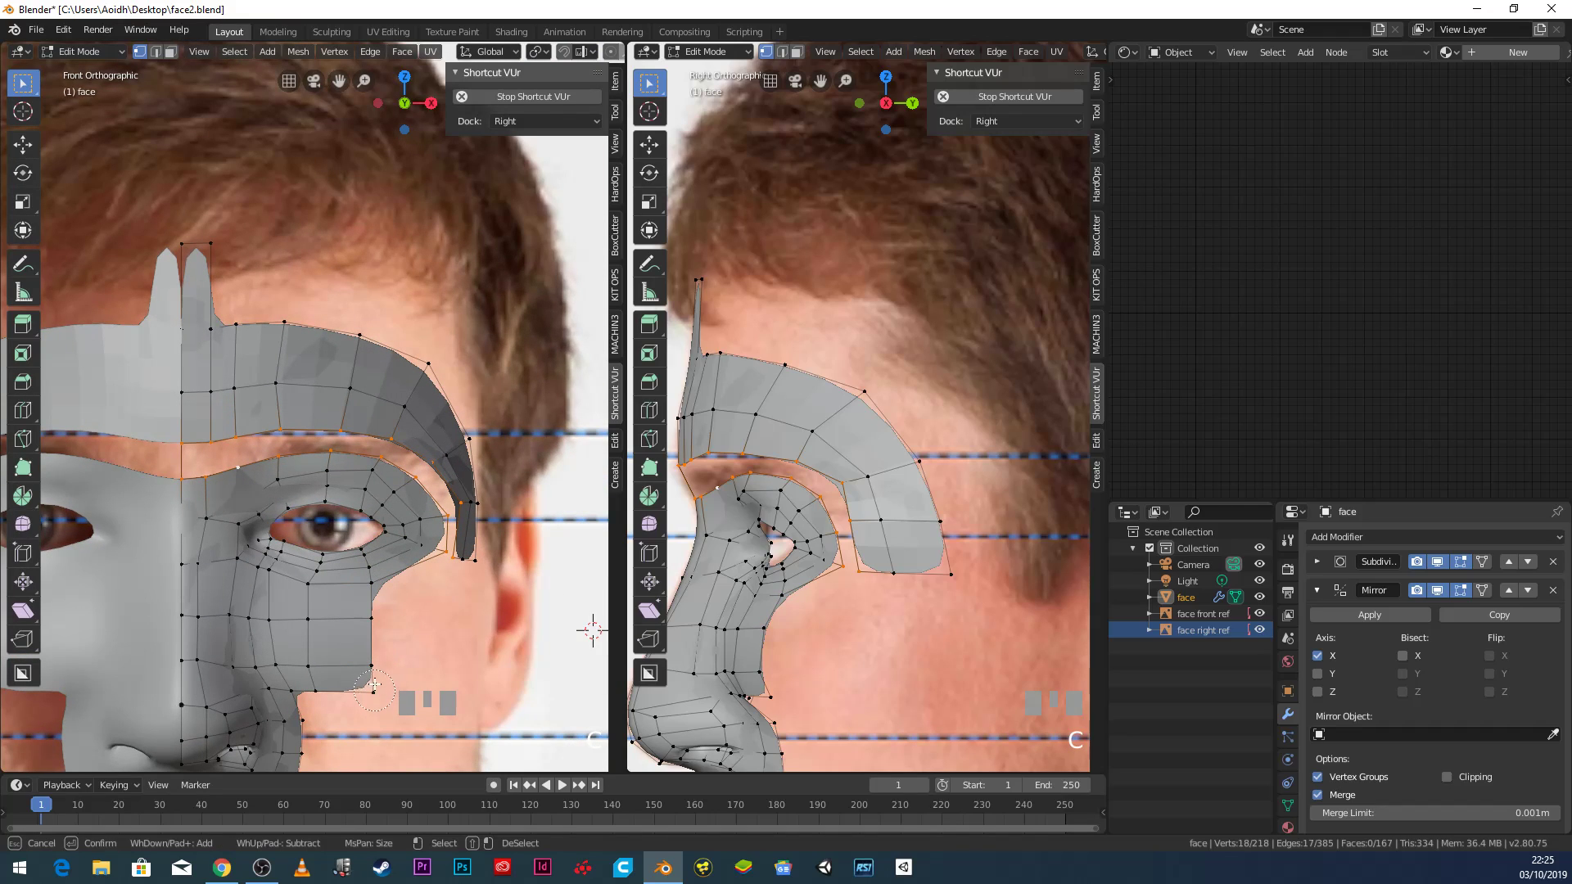
right_click(361, 678)
key("c")
middle_click_drag(180, 459, 167, 474)
right_click(174, 431)
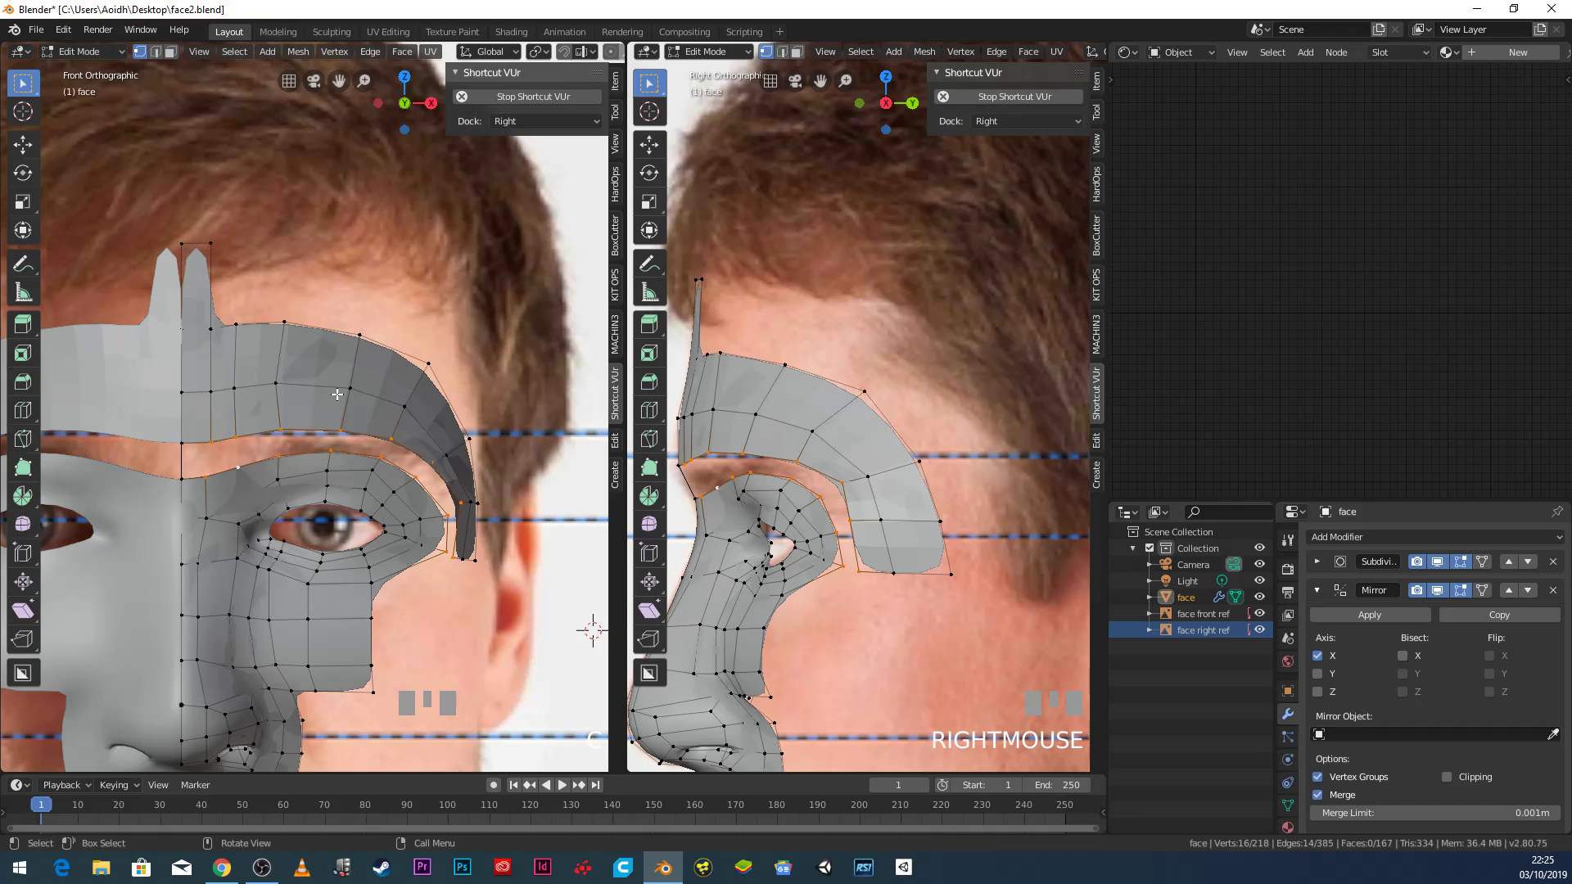
left_click(370, 52)
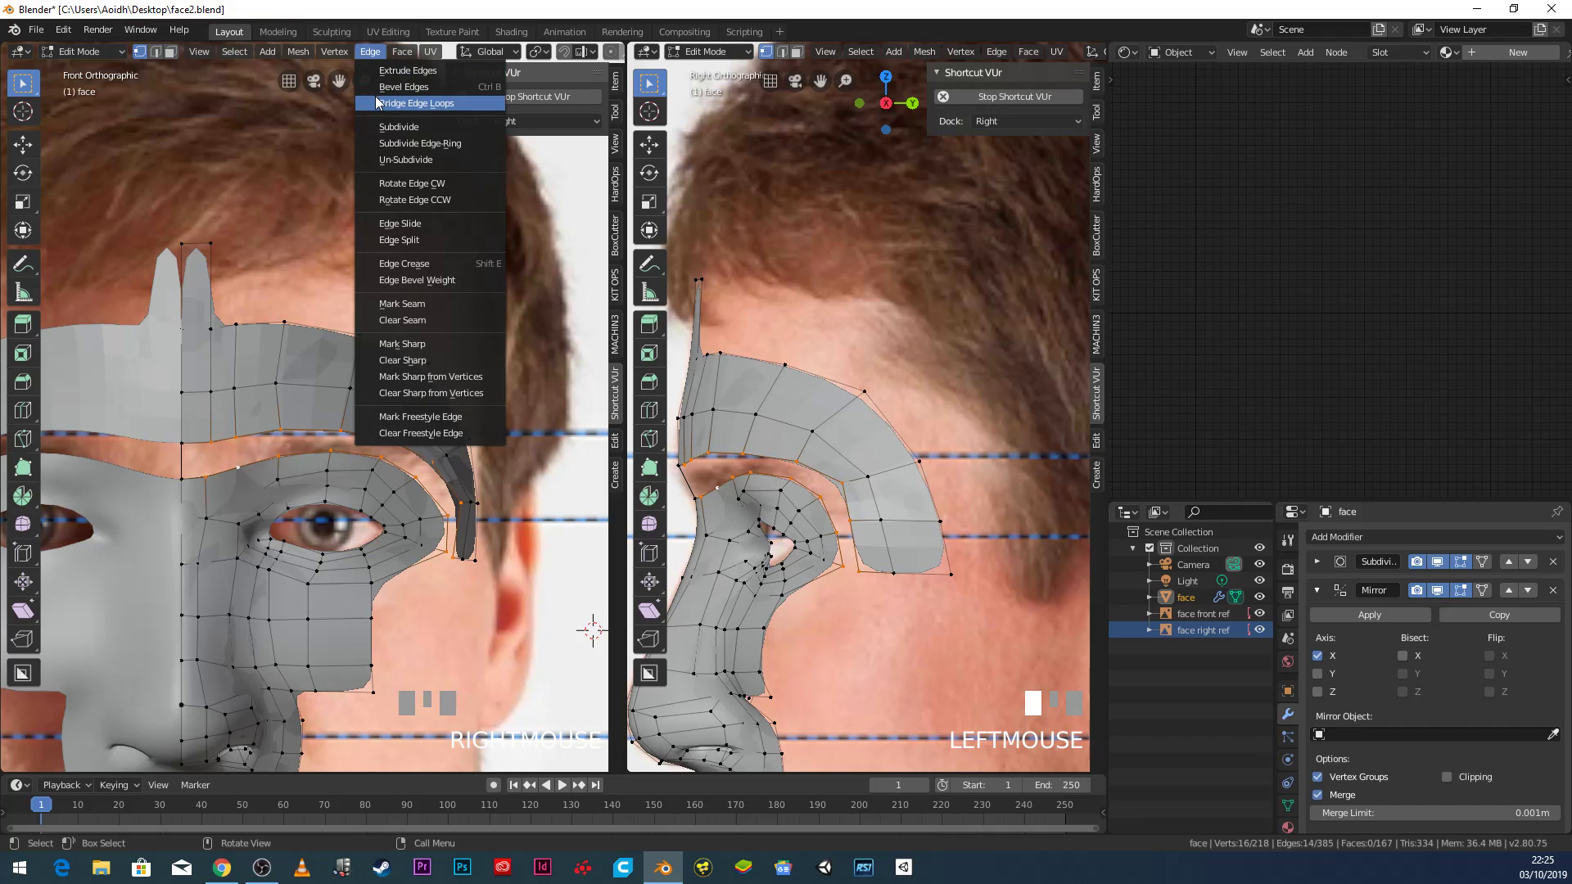
left_click(377, 103)
Fill the remaining hole between the brows at the centre line with a face.
scroll(285, 428, "up", 3)
middle_click_drag(284, 428, 480, 419, "shift")
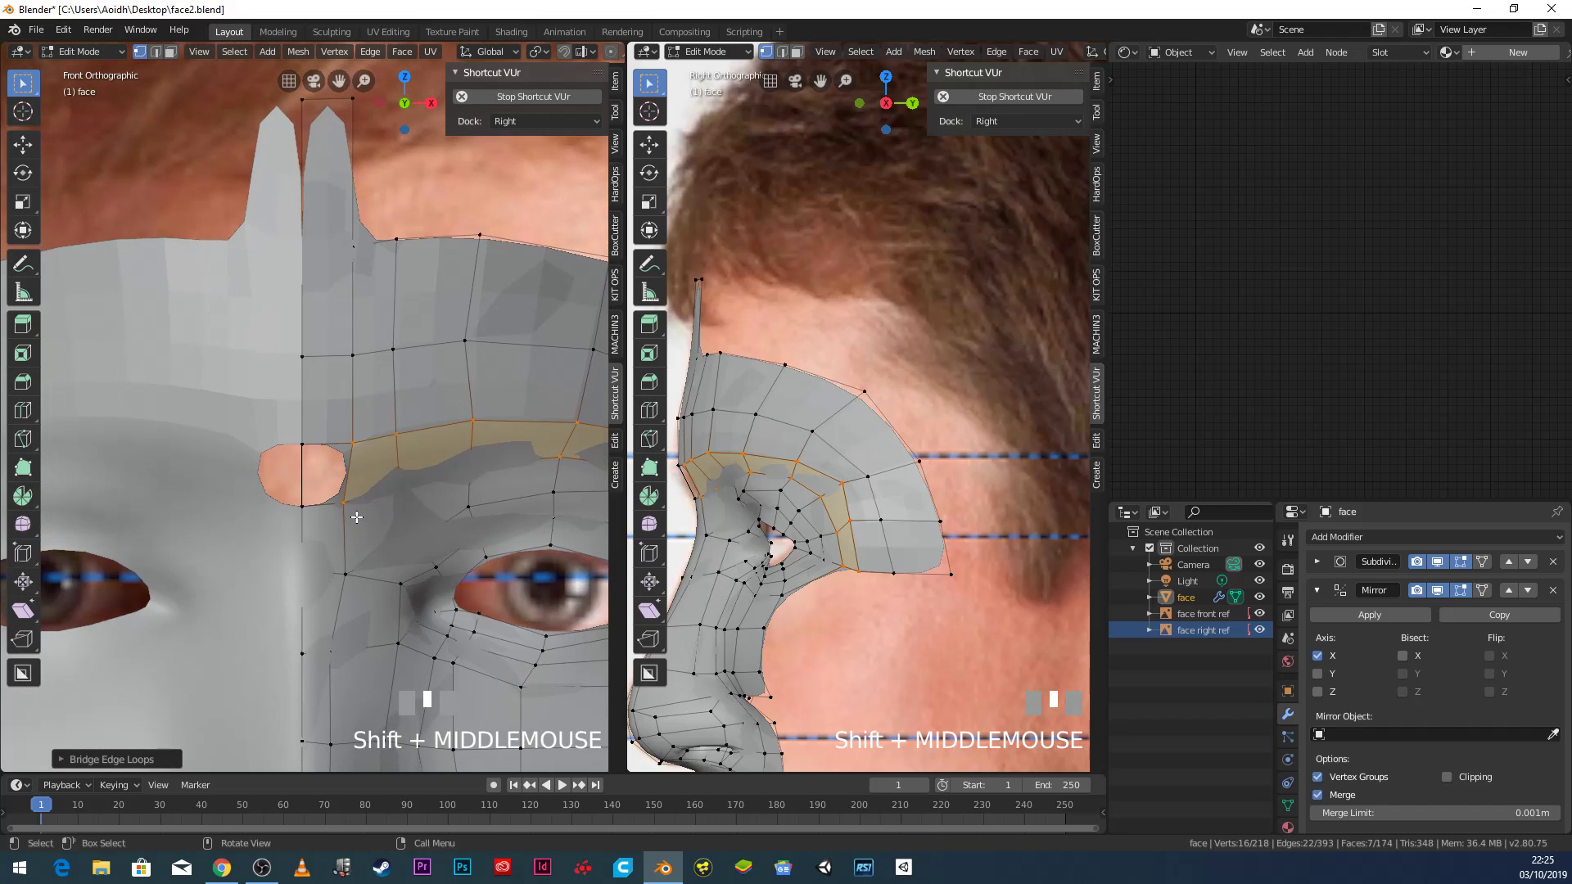
left_click(347, 507)
left_click(304, 508, "shift")
left_click(302, 446, "shift")
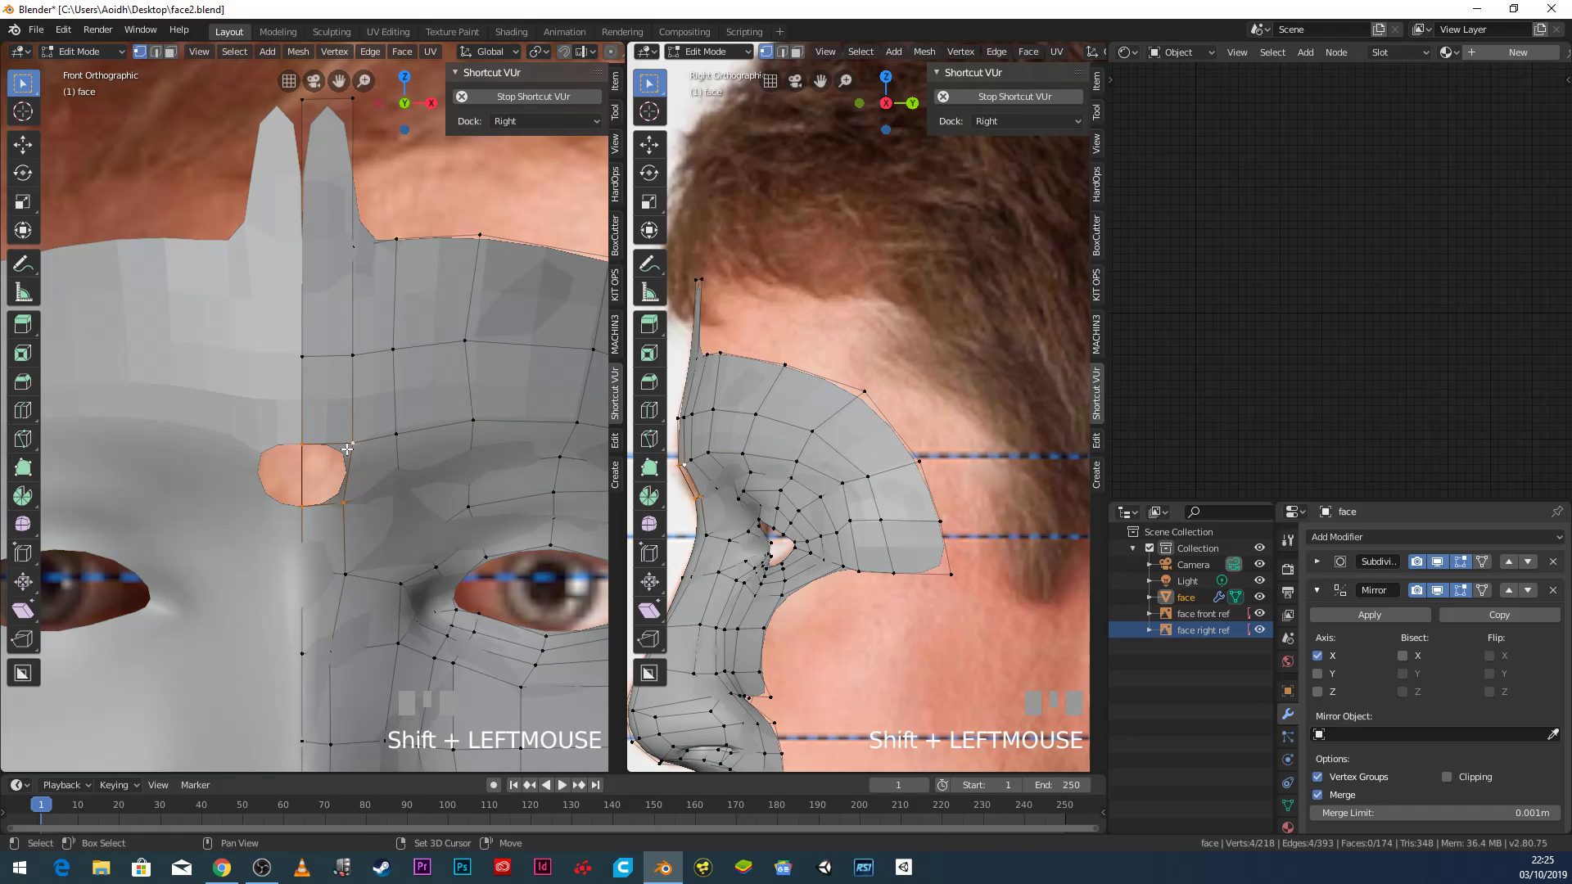
key("f")
scroll(380, 445, "down", 2)
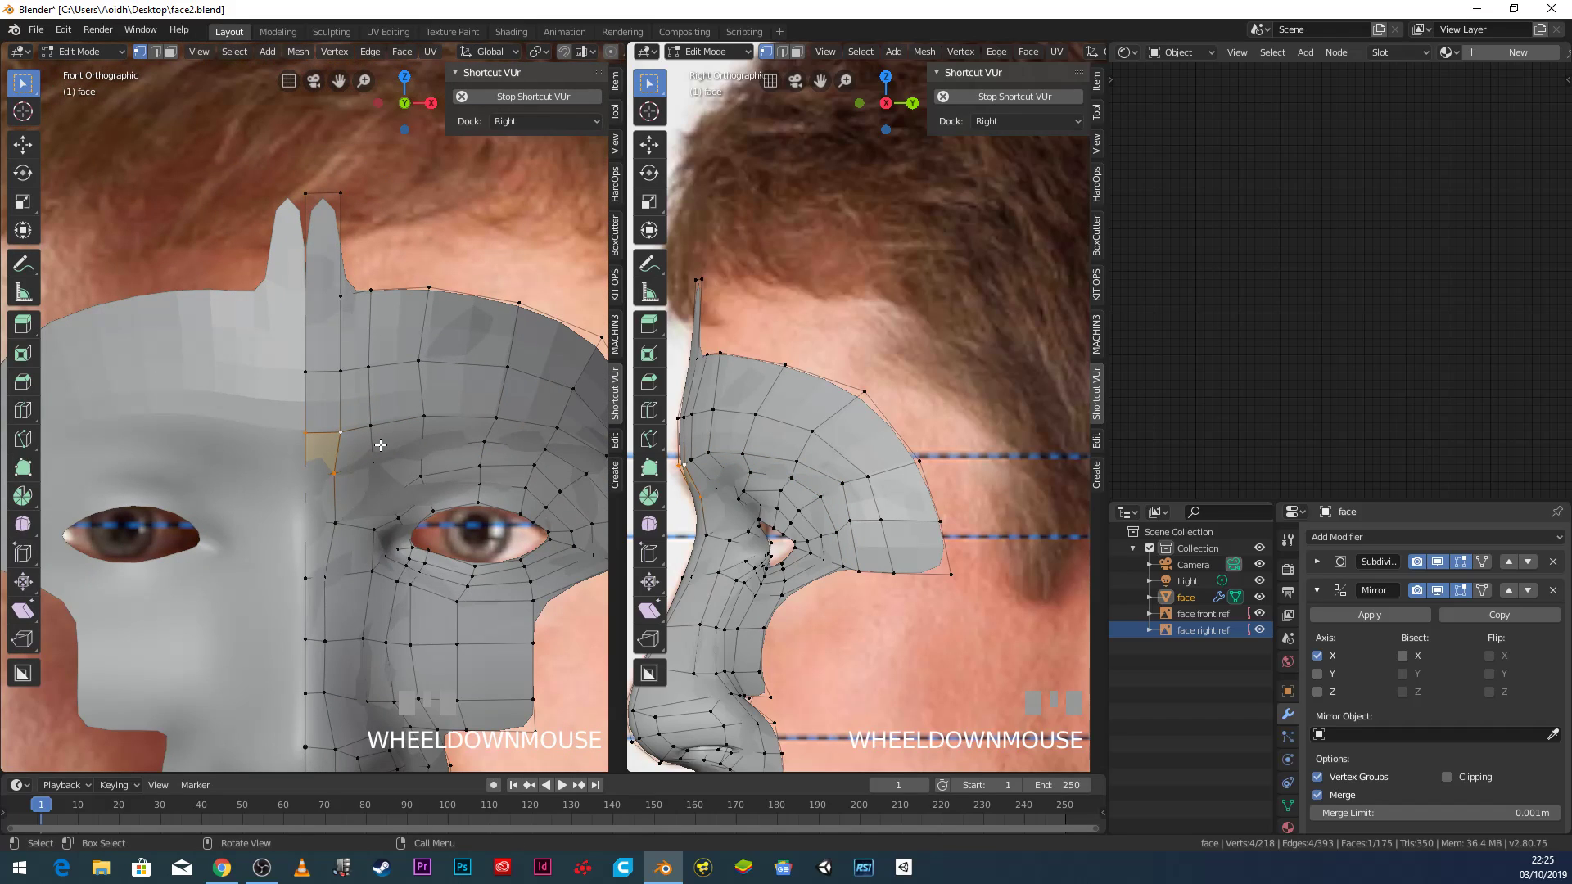
Leave mesh editing and apply smooth shading to the face object.
key("Tab")
scroll(365, 398, "down", 3)
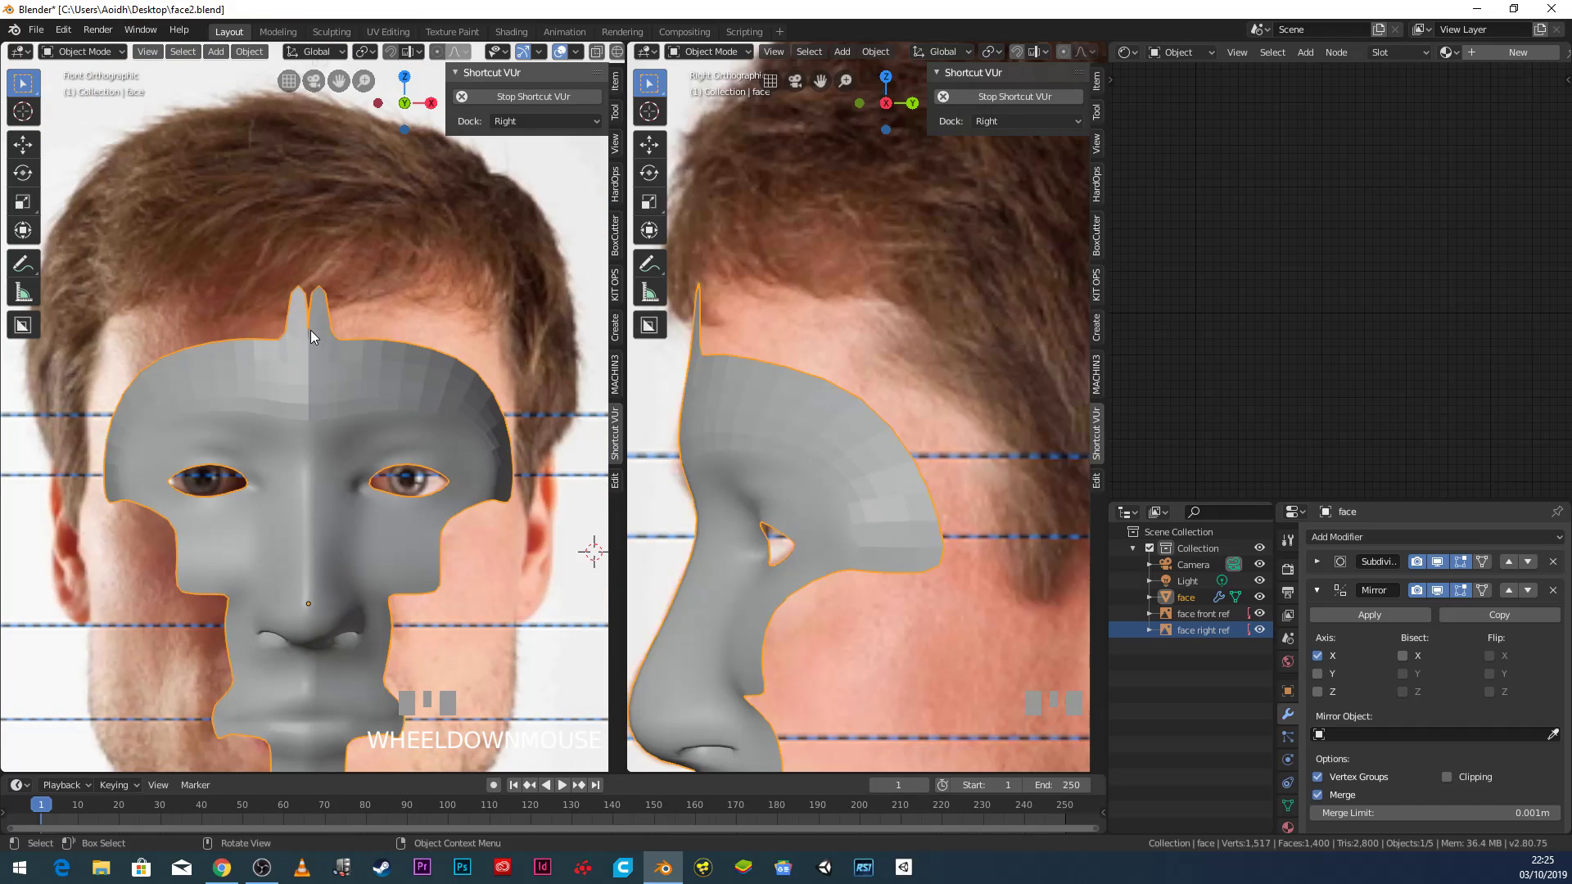
left_click(249, 51)
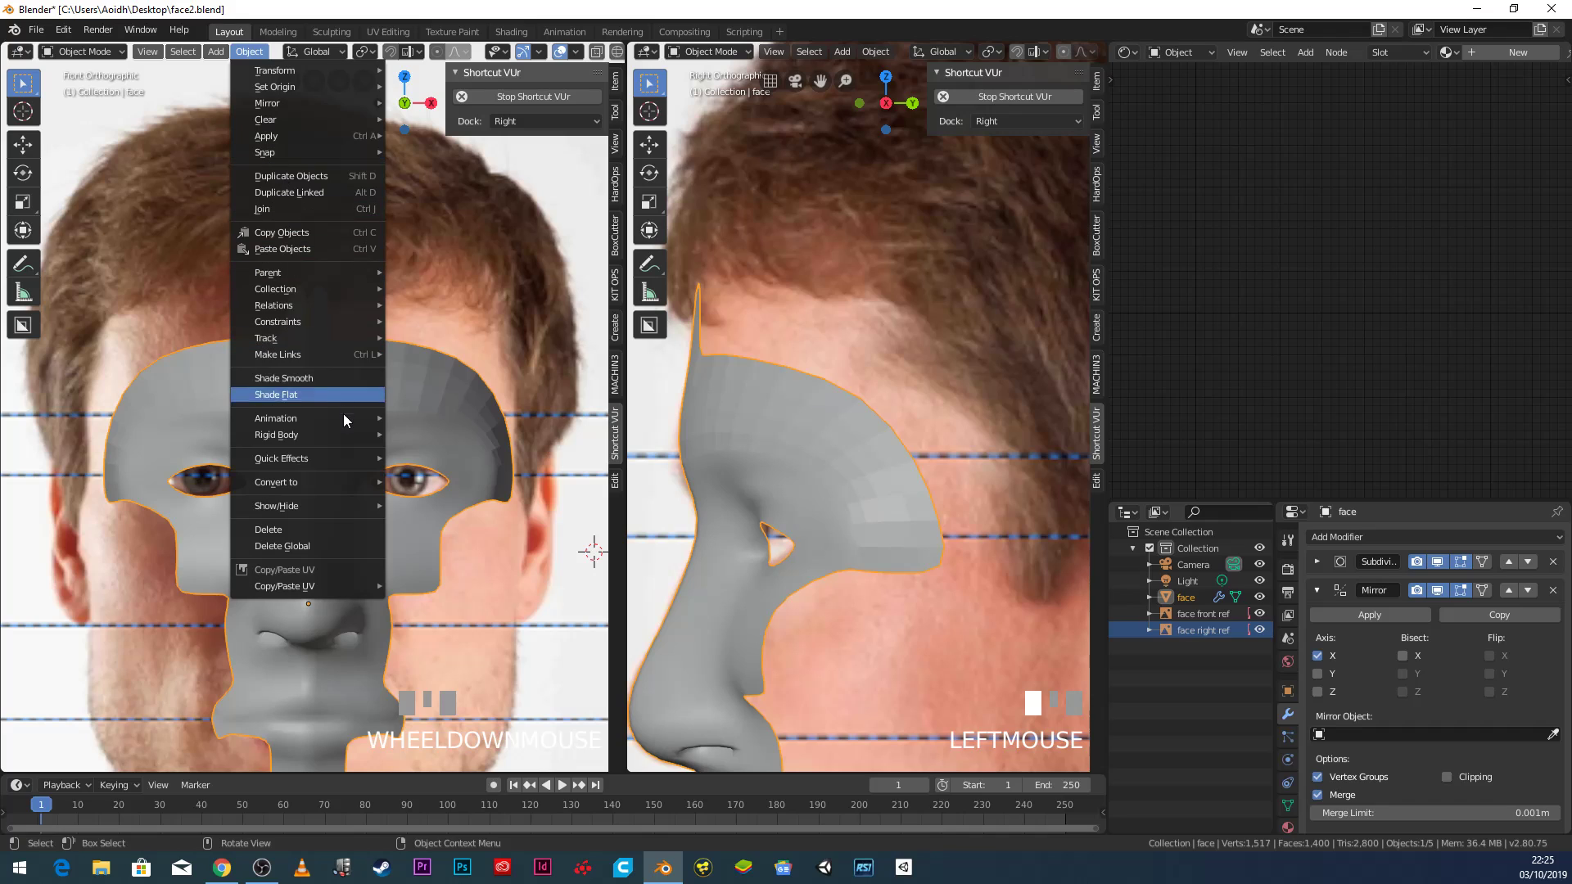
left_click(334, 375)
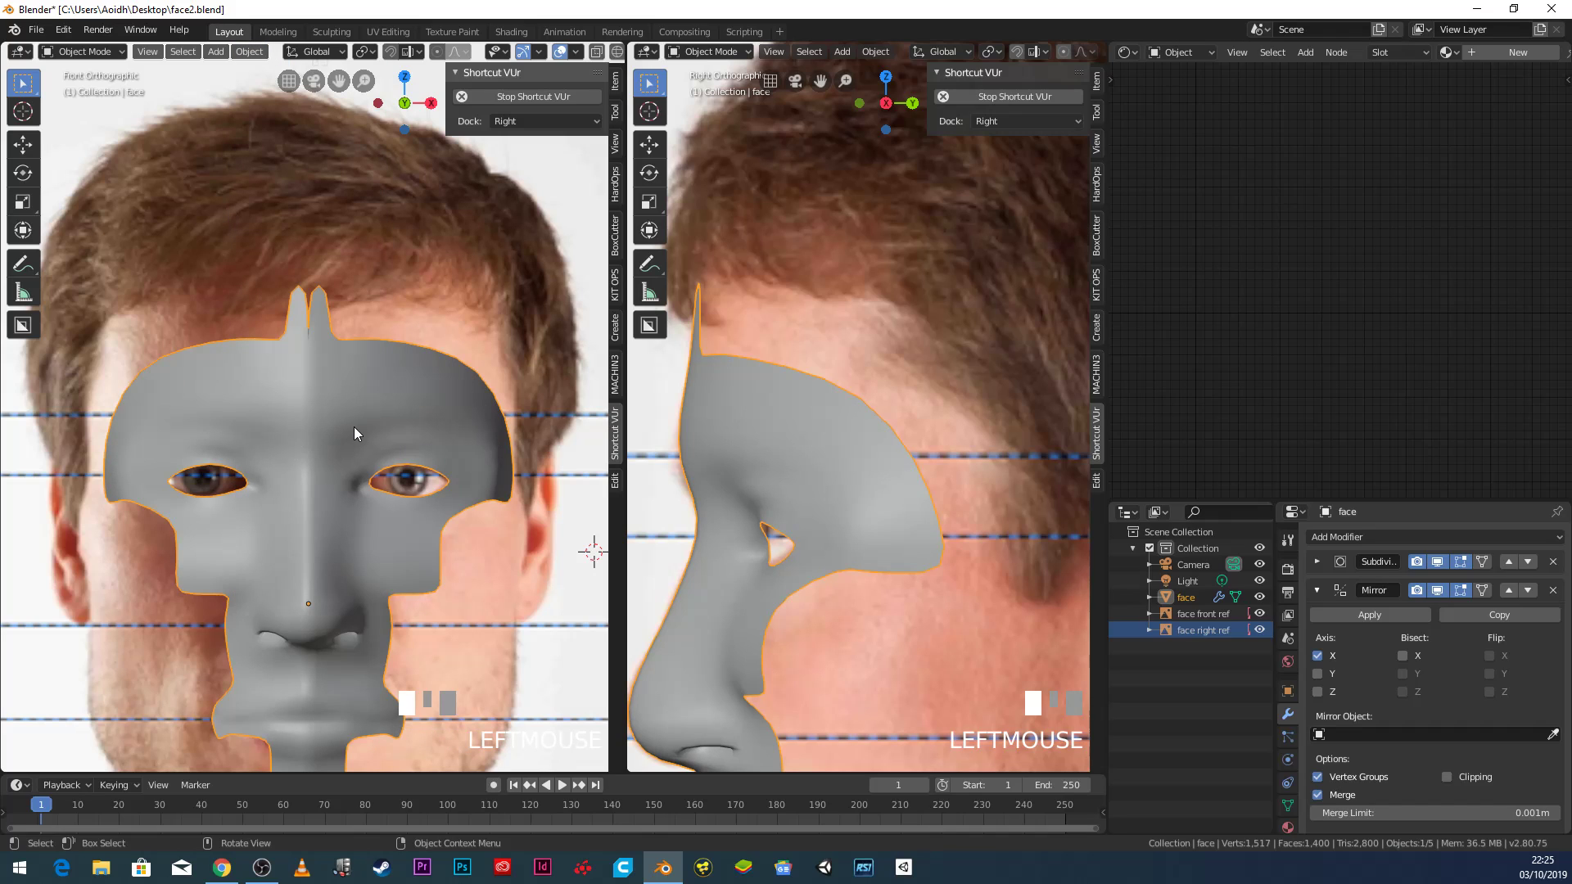
Resume editing the face mesh and display the front view in wireframe around the right-hand eye.
scroll(838, 463, "down", 2)
scroll(824, 465, "up", 5)
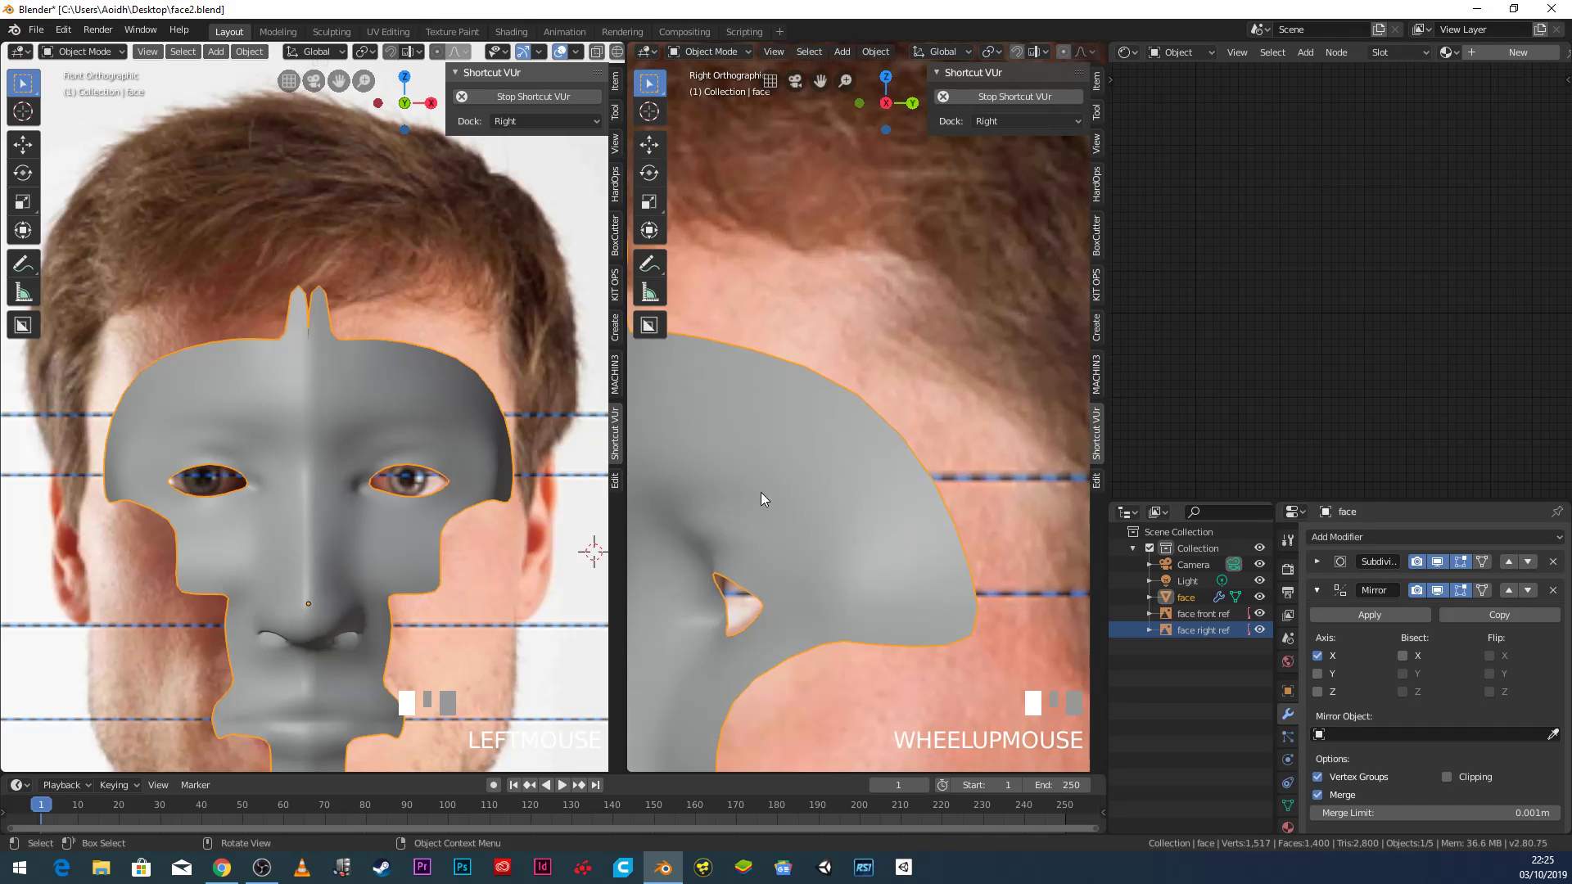
middle_click_drag(694, 498, 803, 522, "shift")
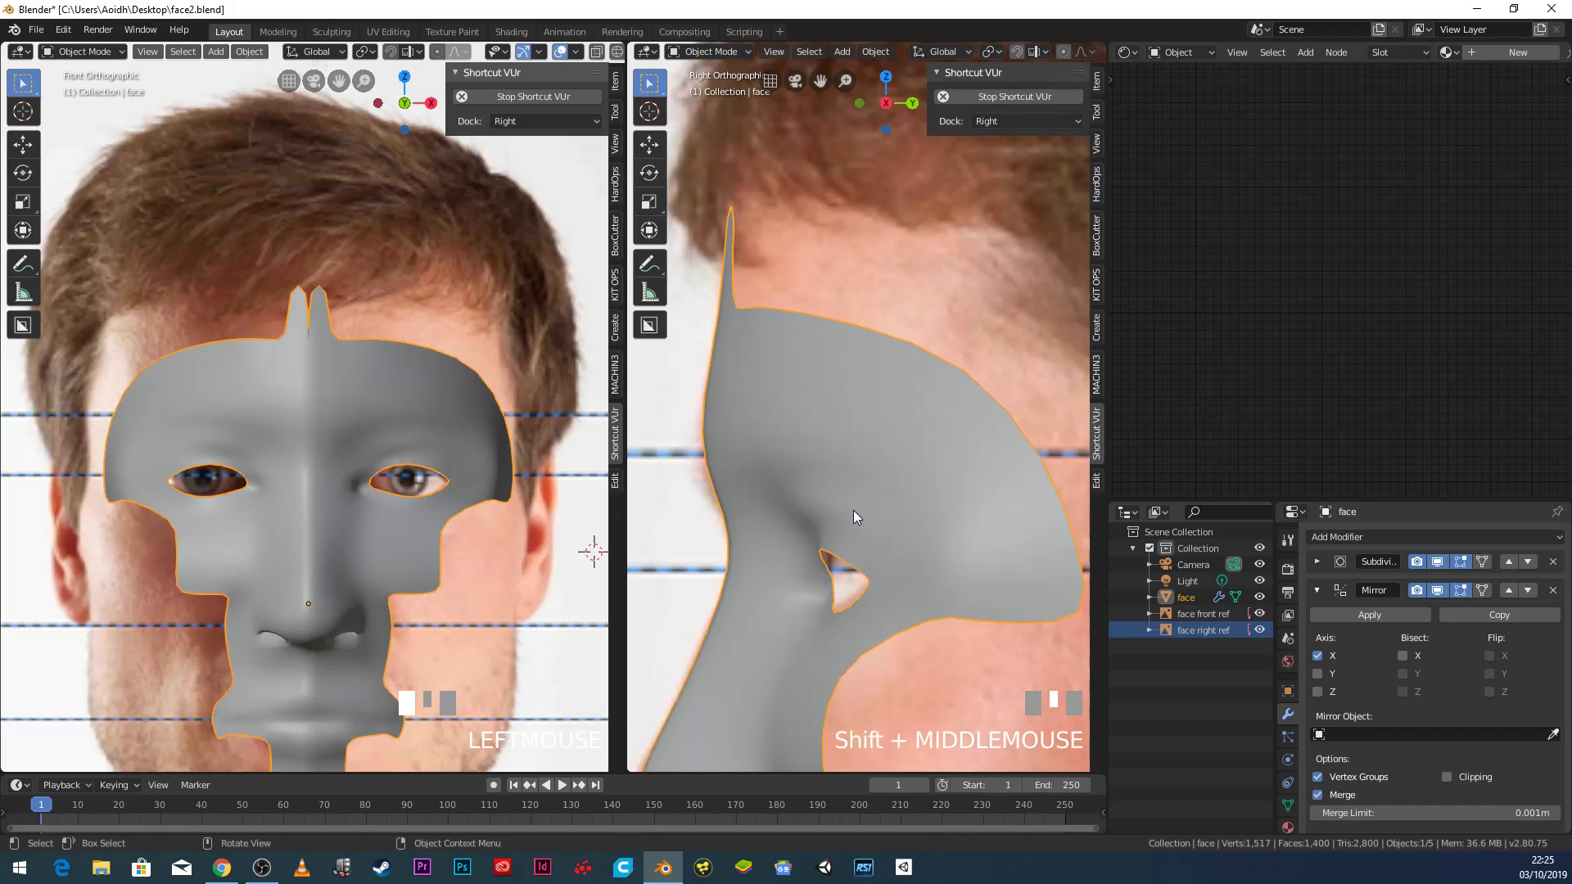
scroll(851, 508, "down", 1)
key("Tab")
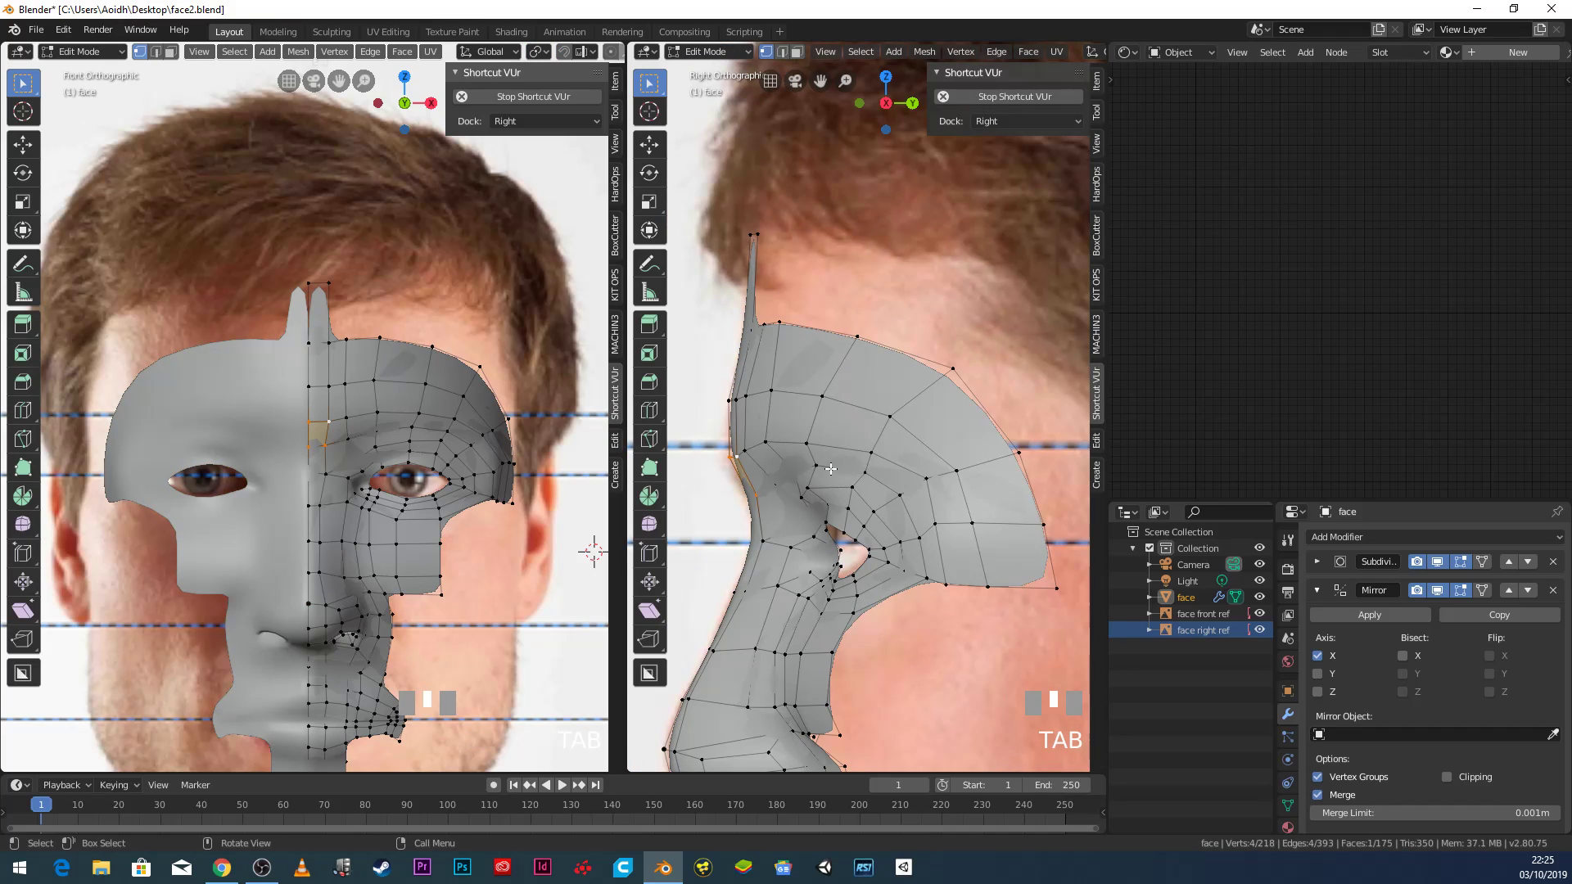
scroll(380, 430, "up", 3)
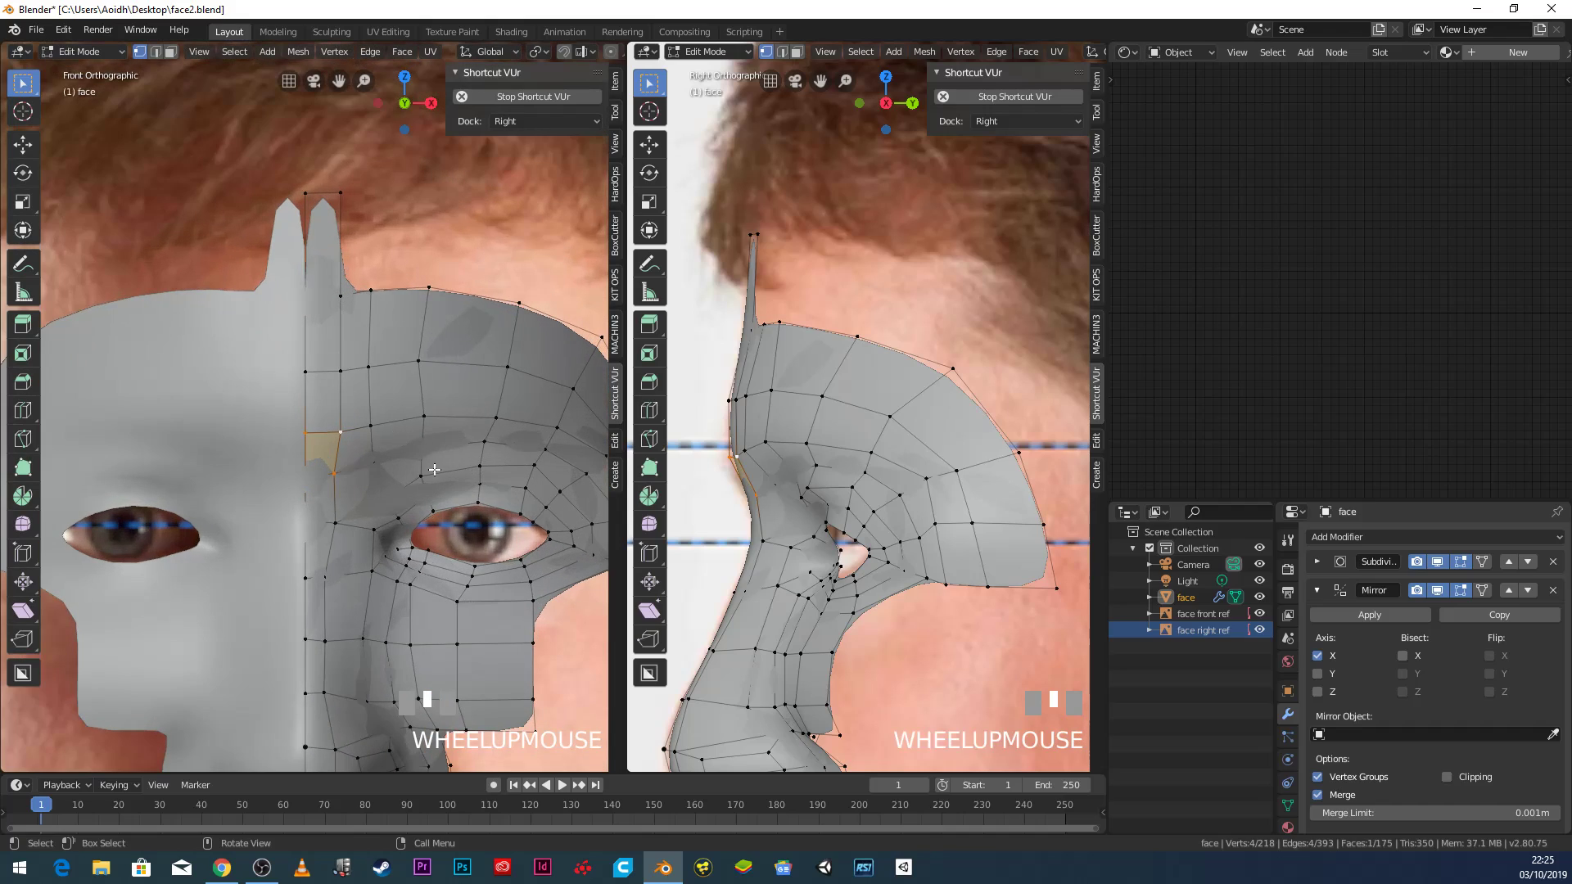
middle_click_drag(513, 433, 392, 444, "shift")
key("z")
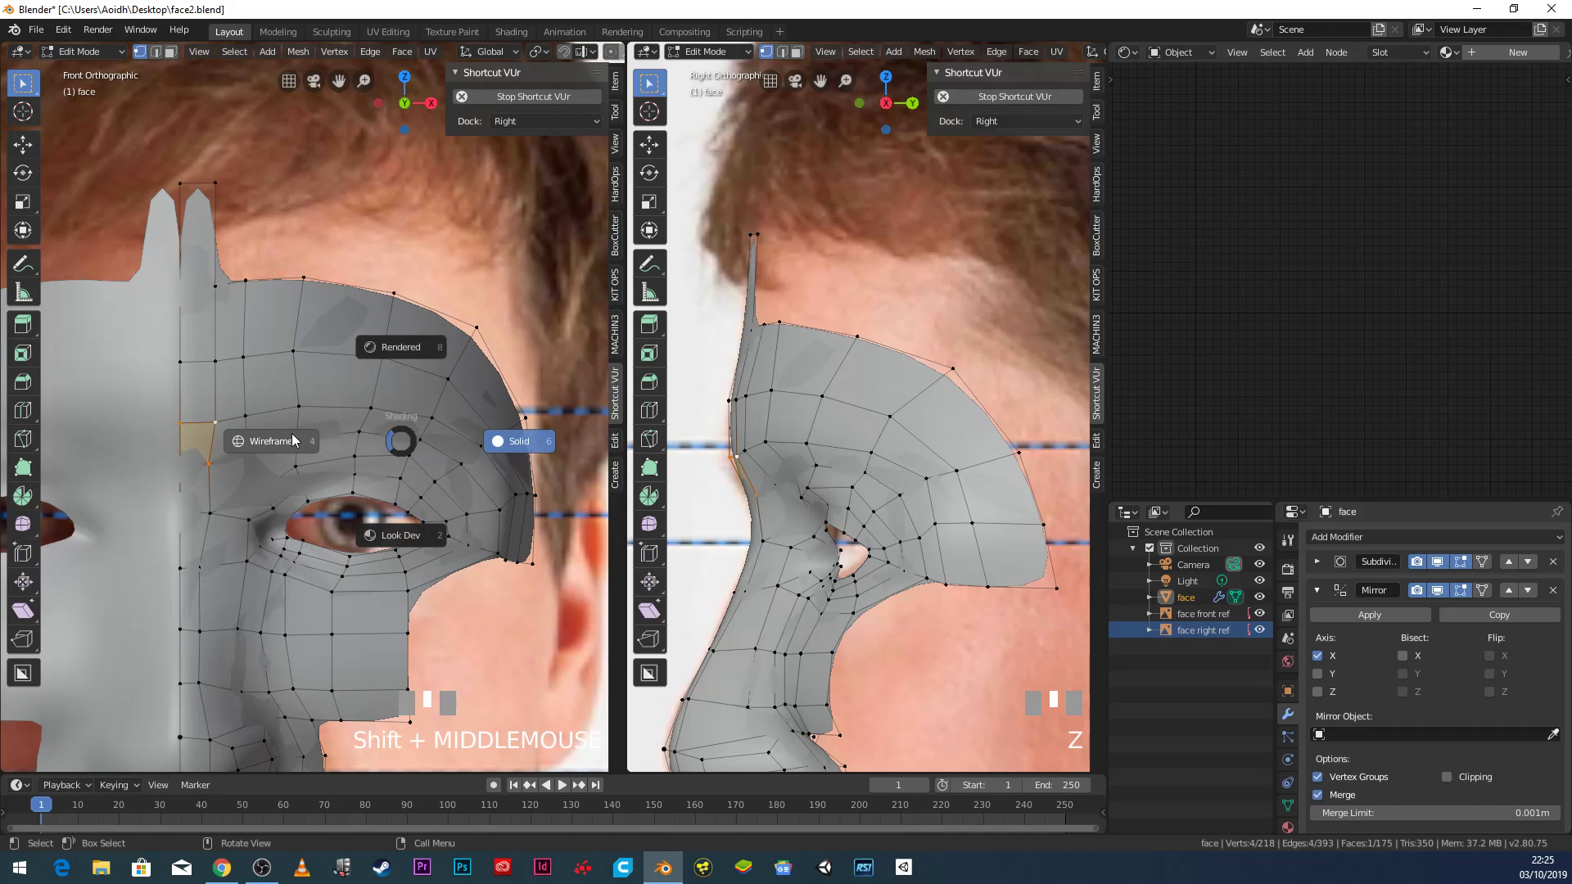
Select the five vertices of the loop above the eye and move them about 0.06 m back along Y.
left_click(297, 466)
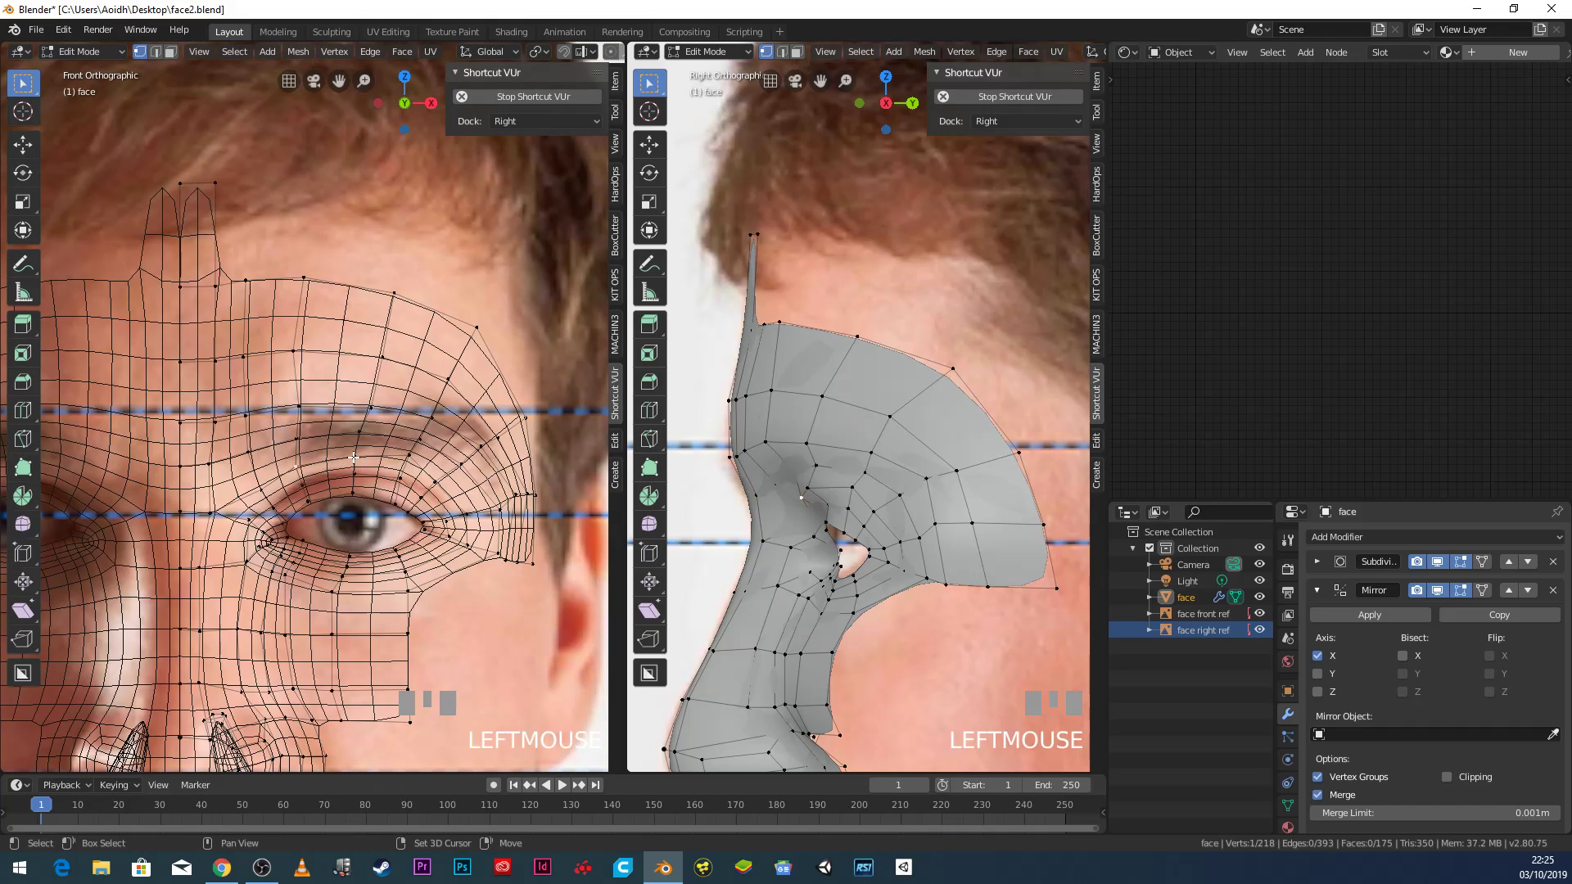
left_click(354, 456, "shift")
left_click(409, 457, "shift")
left_click(446, 484, "shift")
left_click(481, 530, "shift")
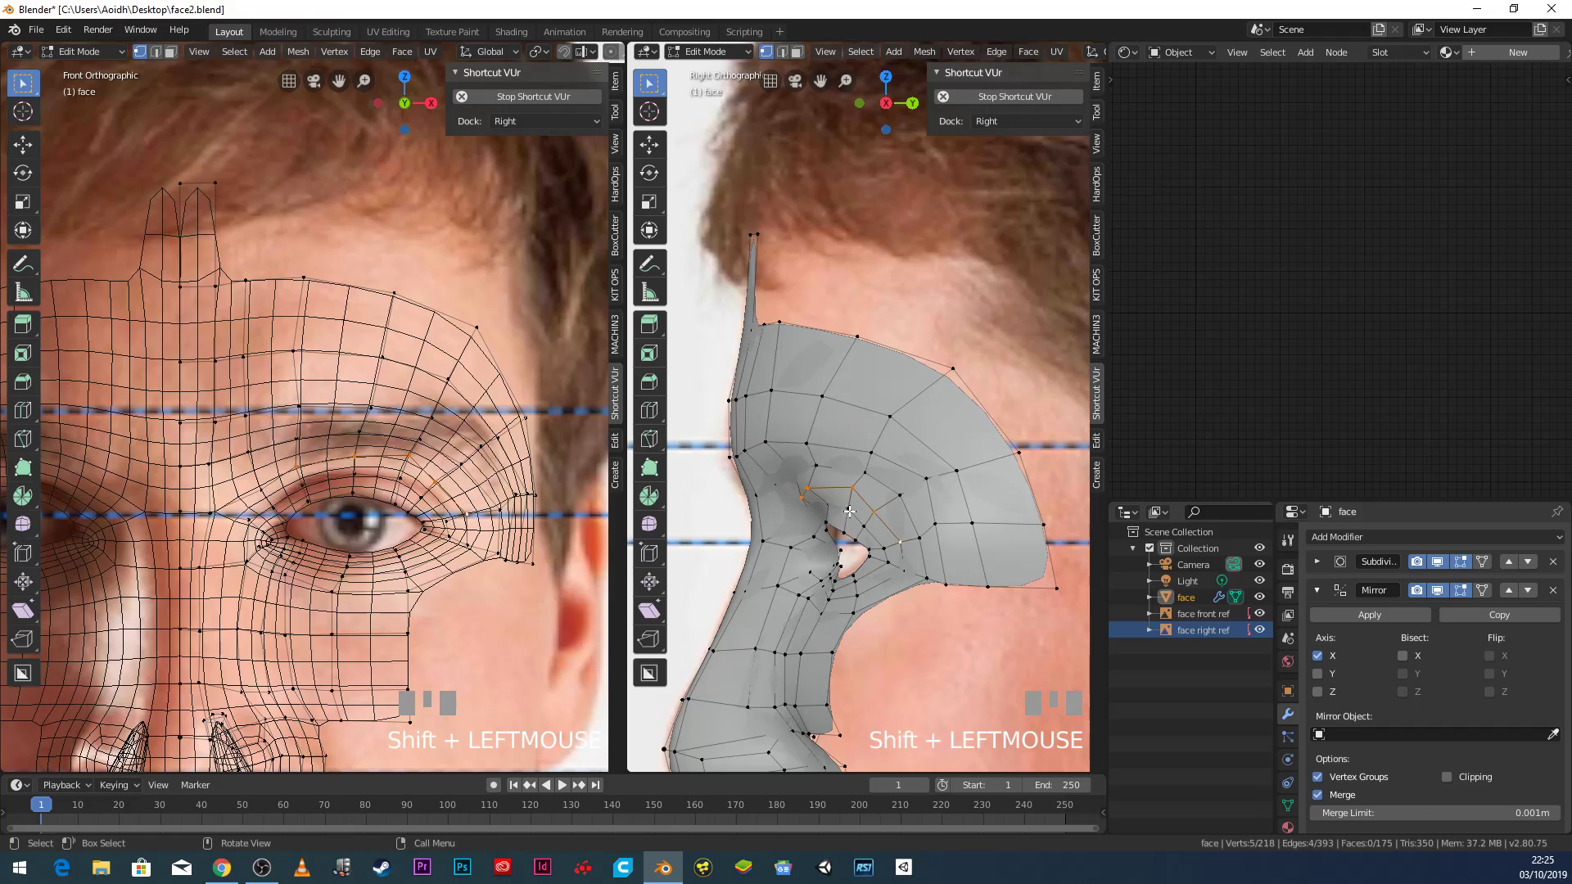
key("g")
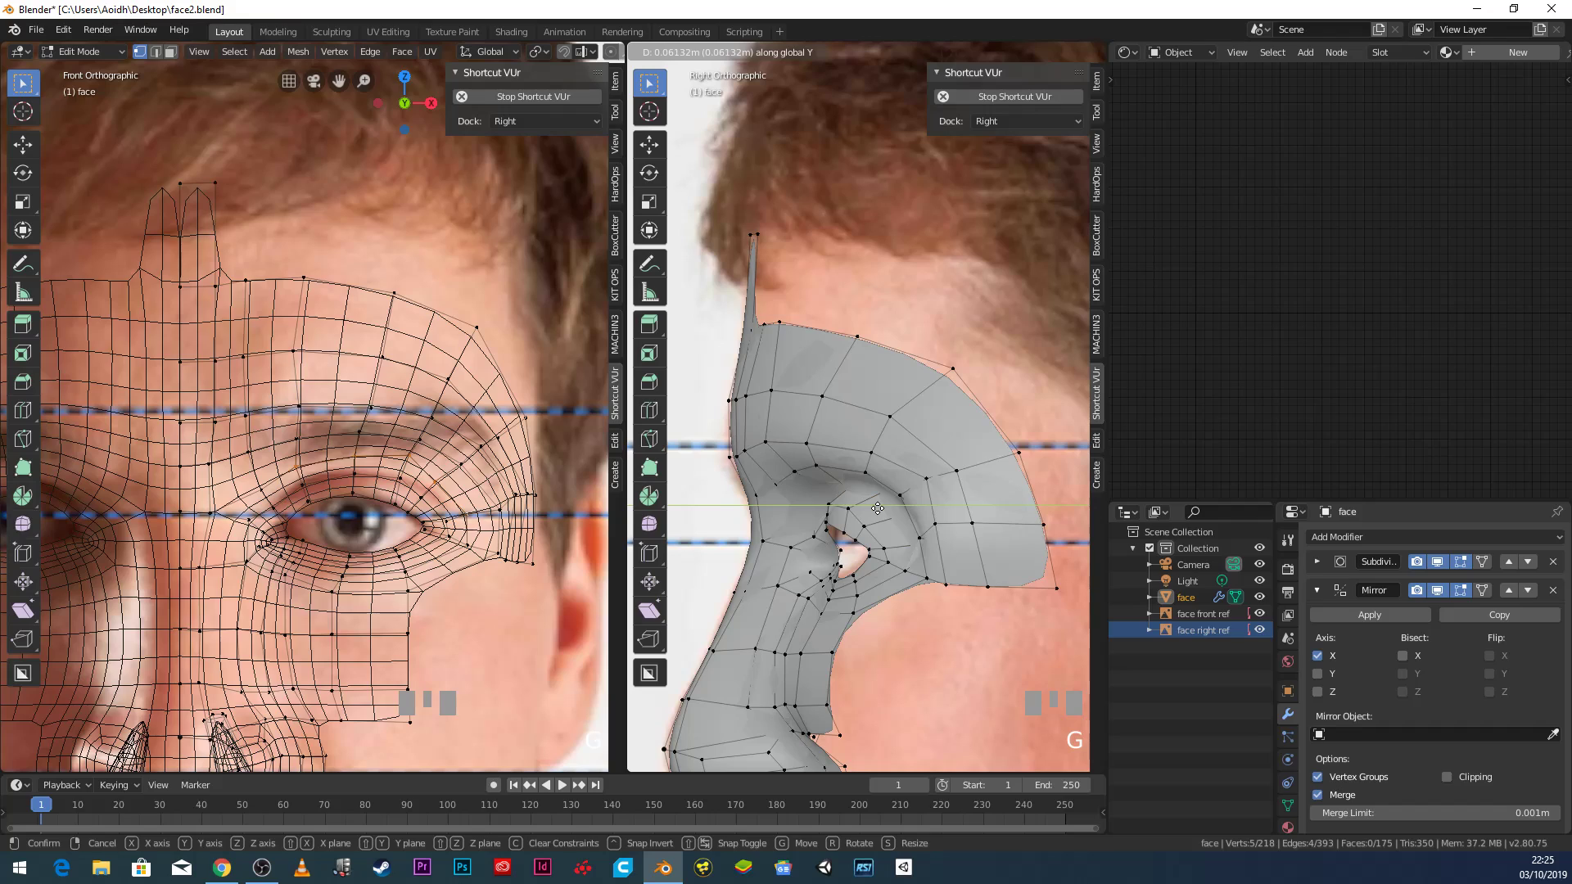
left_click(876, 508)
Leave mesh editing and return the front view to solid display.
key("Tab")
scroll(880, 458, "down", 2)
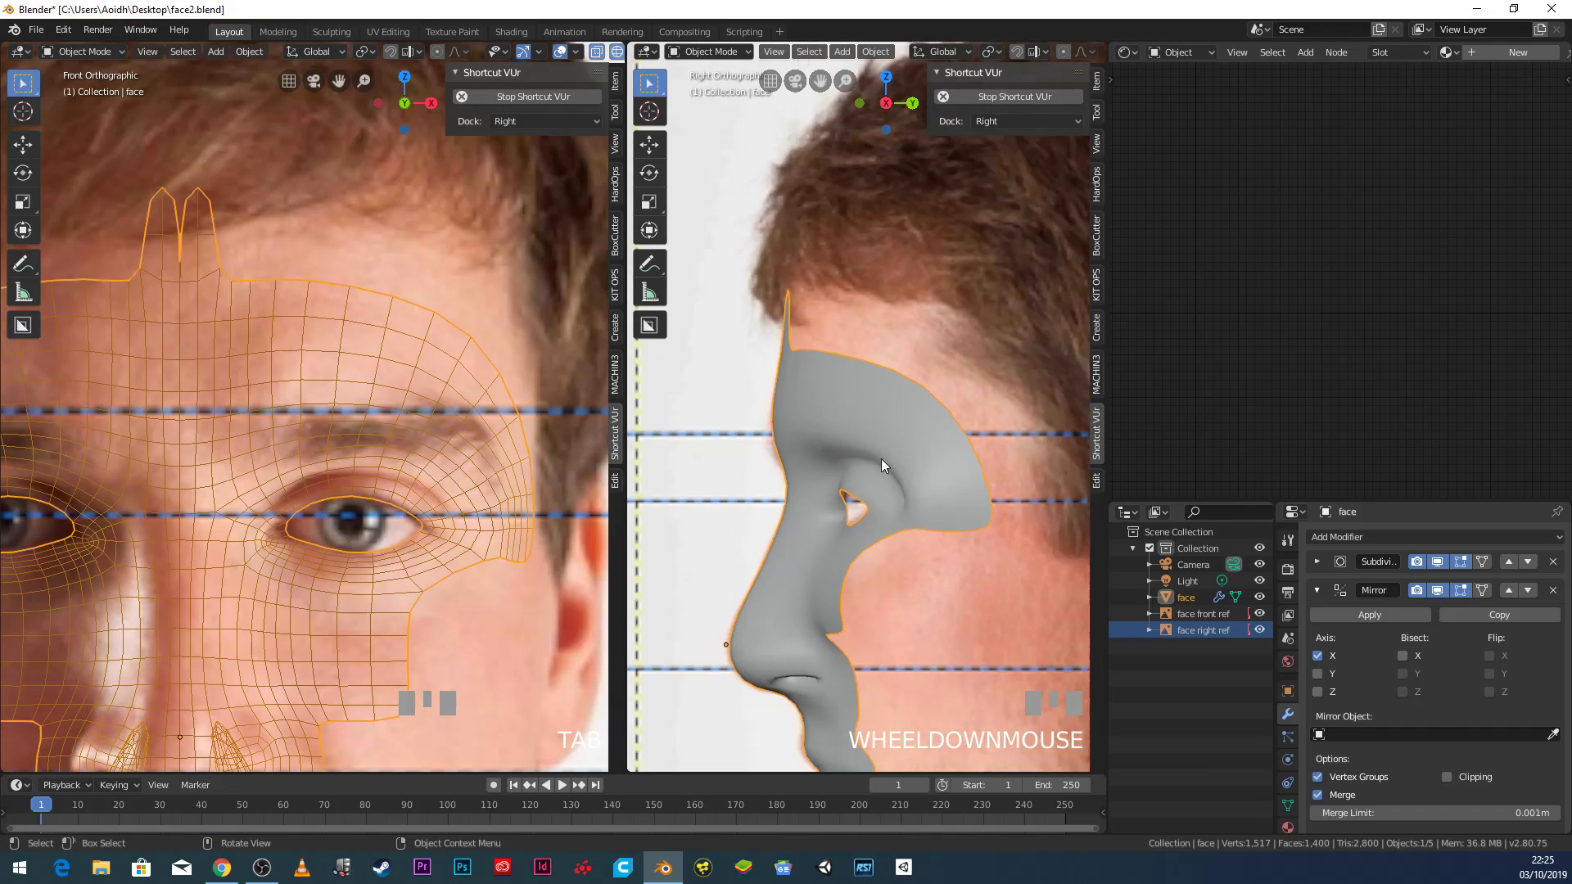
scroll(881, 459, "down", 1)
key("z")
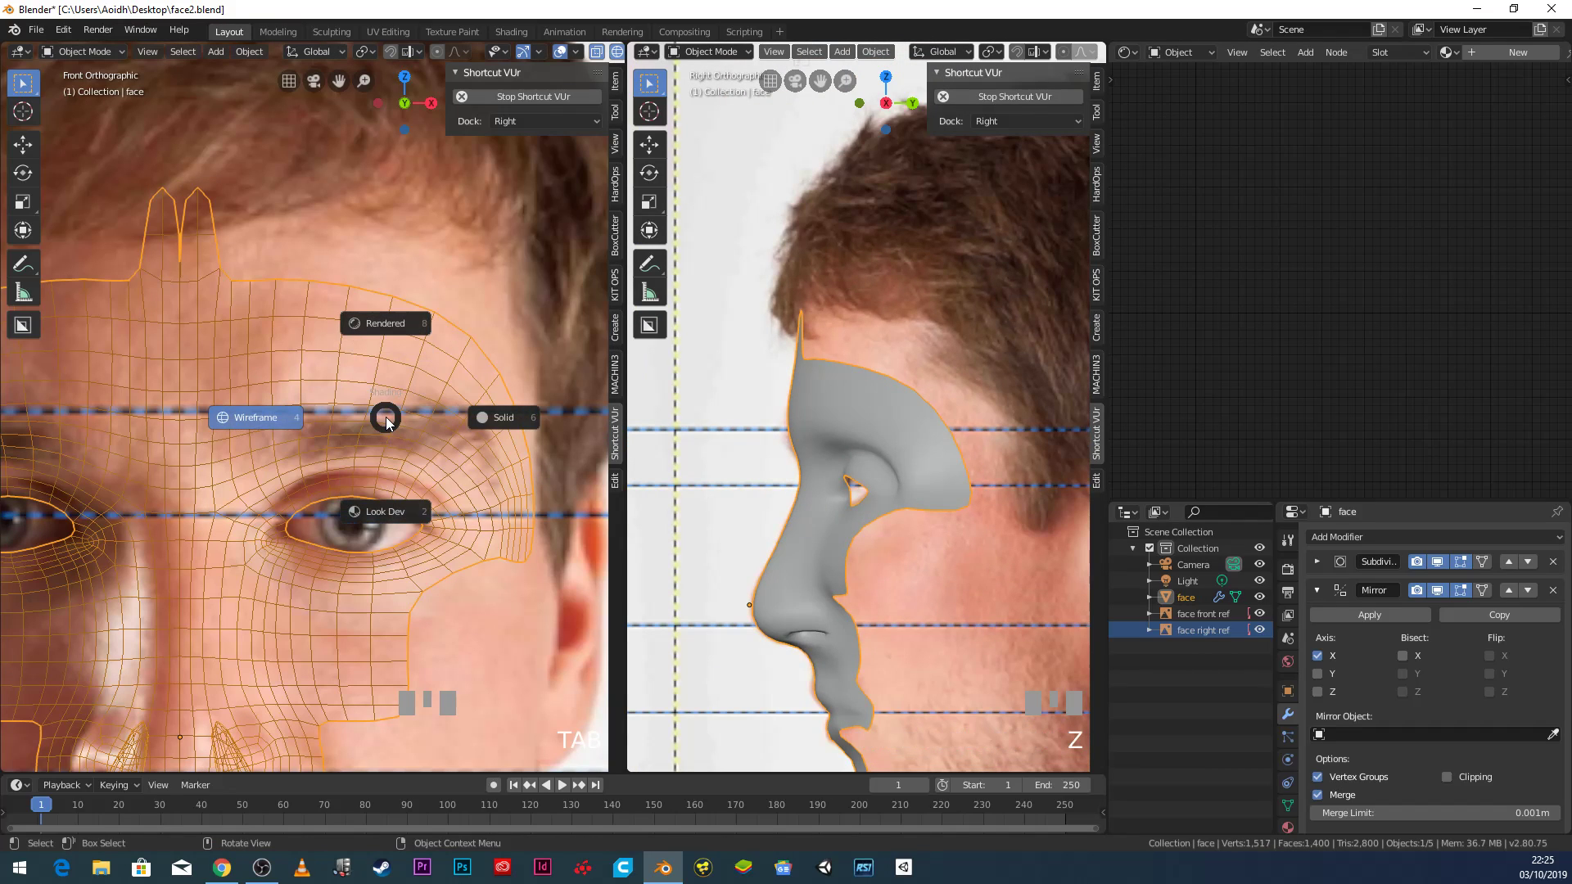
left_click(399, 425)
scroll(396, 436, "down", 2)
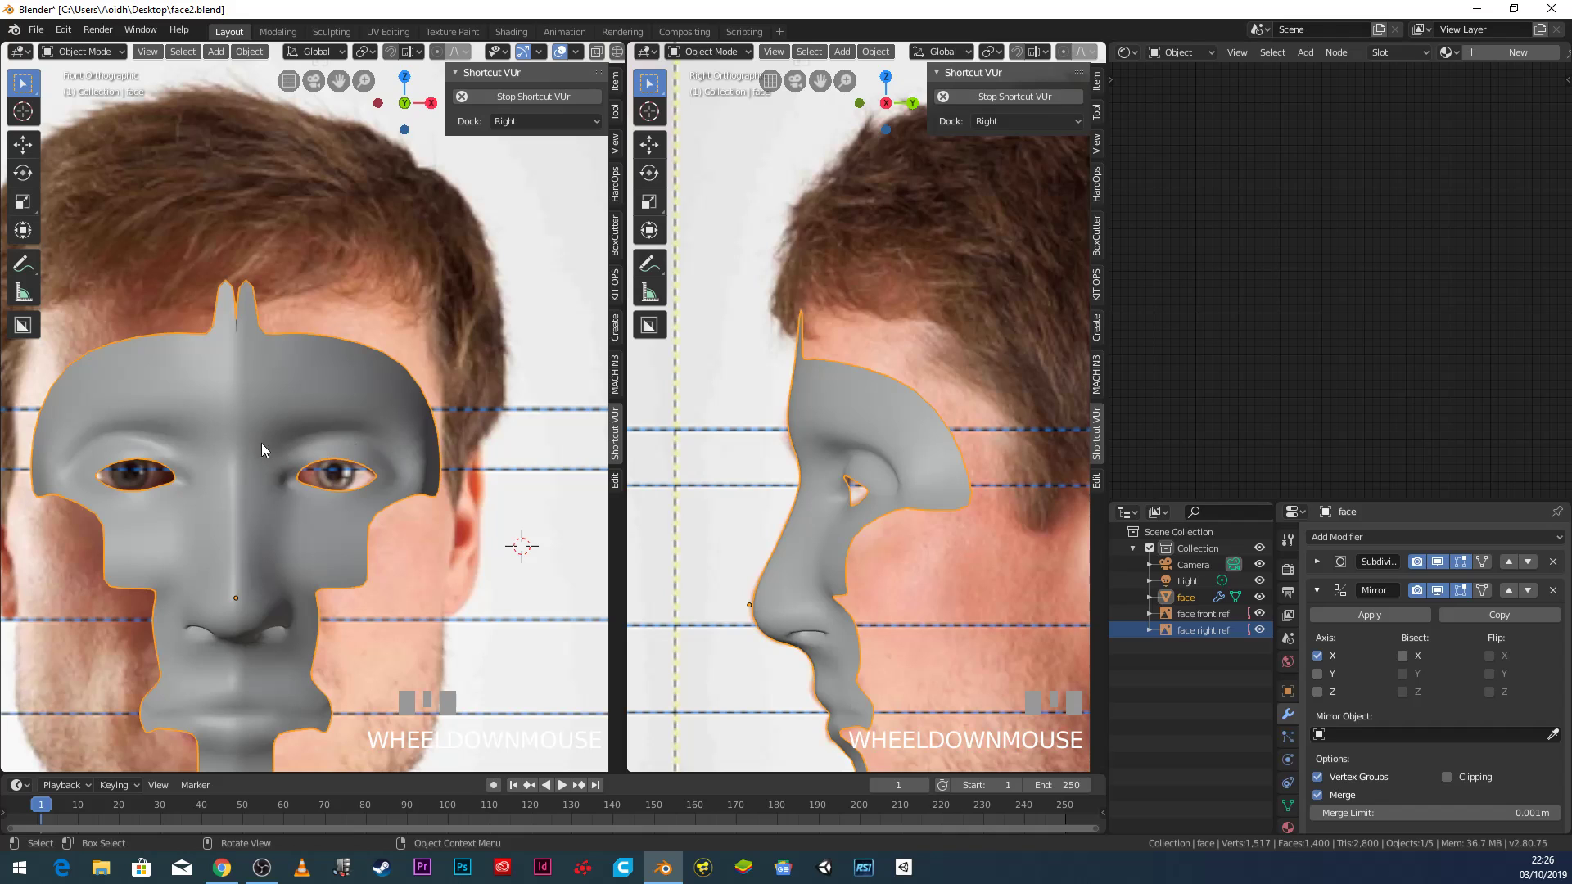
Reposition two vertices of the loop beside the outer eye corner, moving the lower one about 0.05 m forward along Y.
middle_click_drag(375, 468, 271, 479)
scroll(271, 480, "up", 2)
key("Tab")
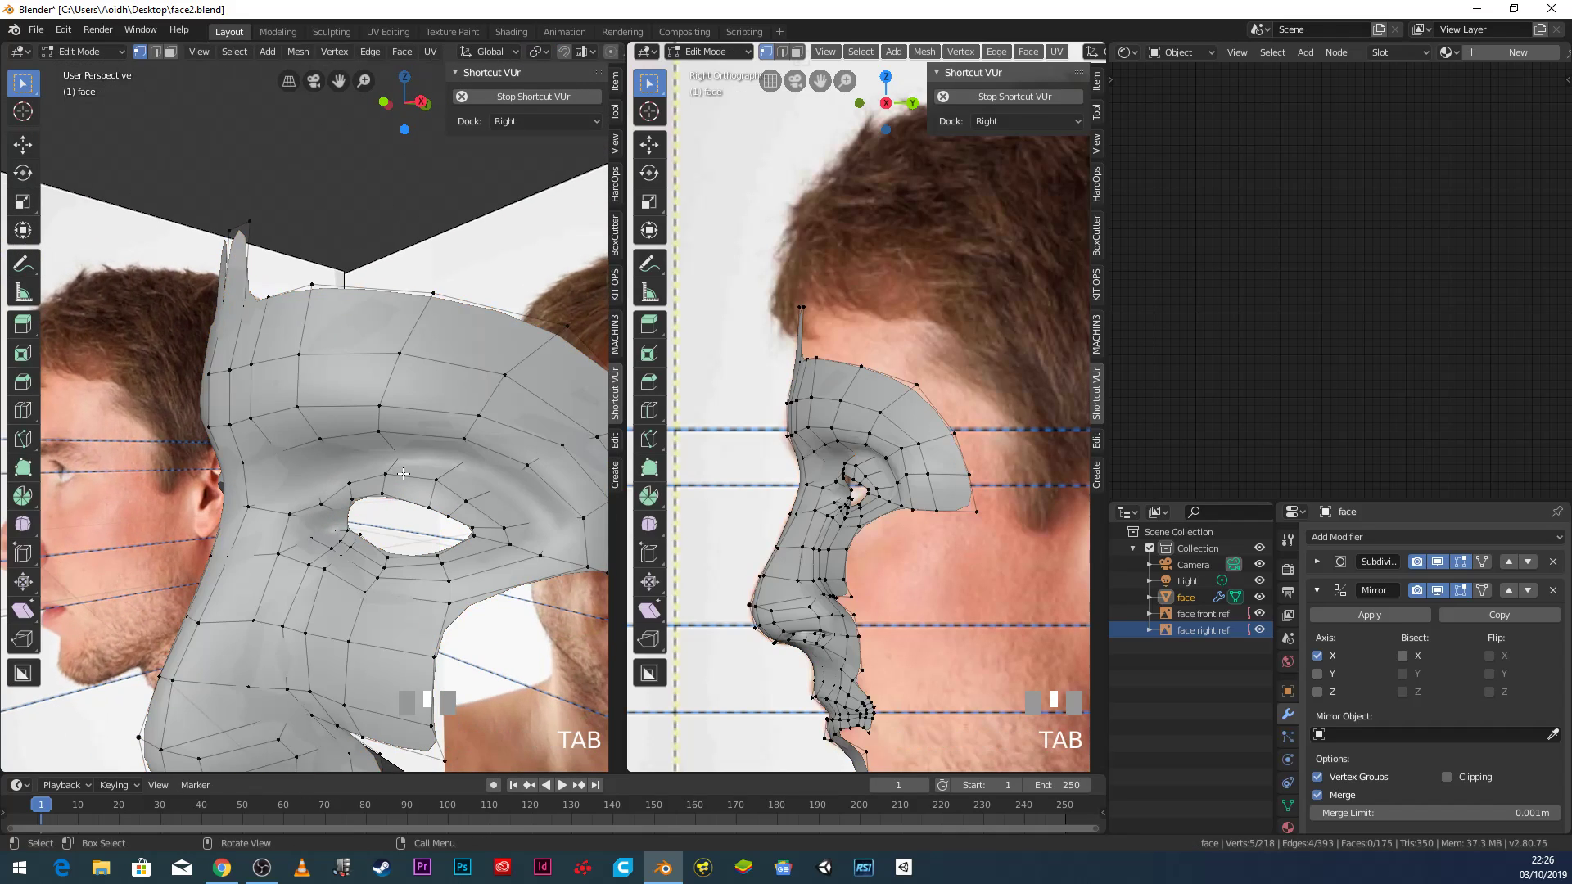
middle_click_drag(402, 474, 295, 455, "shift")
left_click(386, 470)
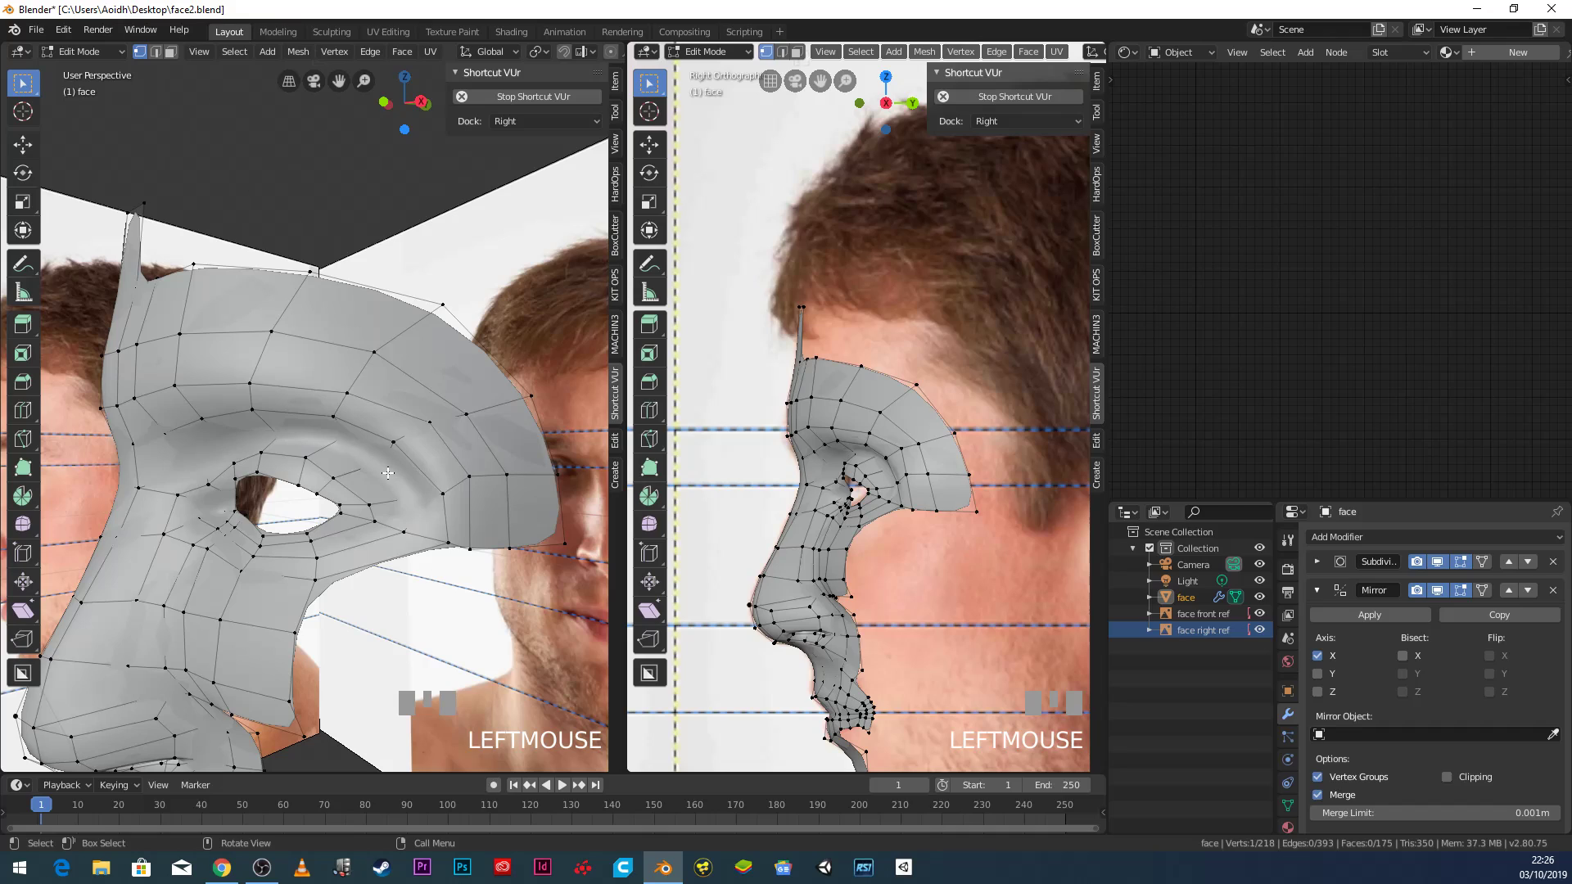
key("g")
left_click(409, 501)
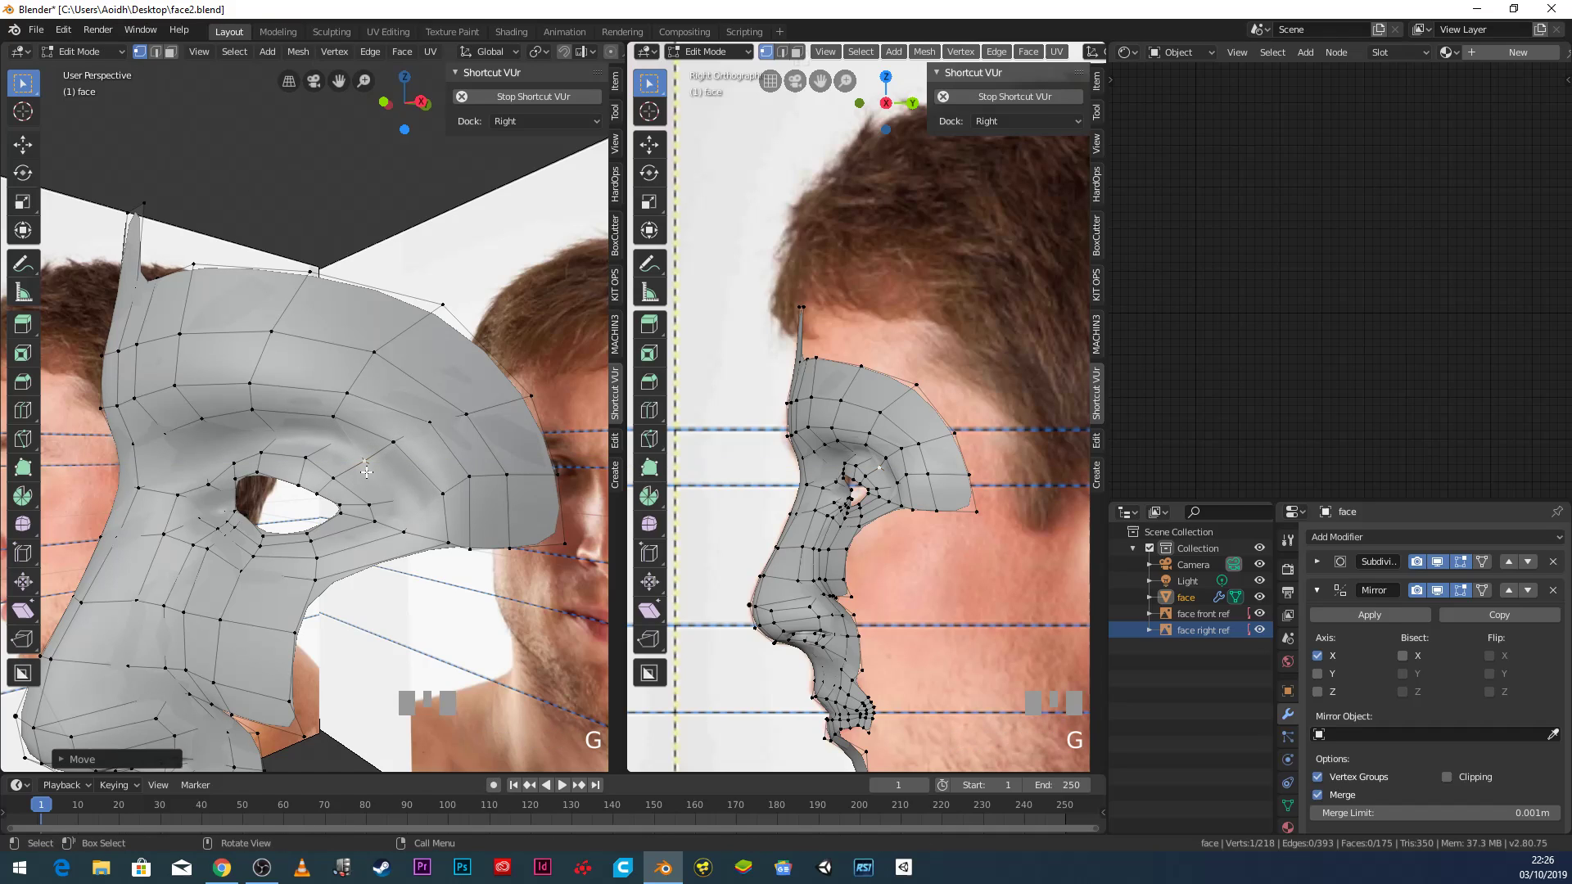
left_click(409, 501)
key("g")
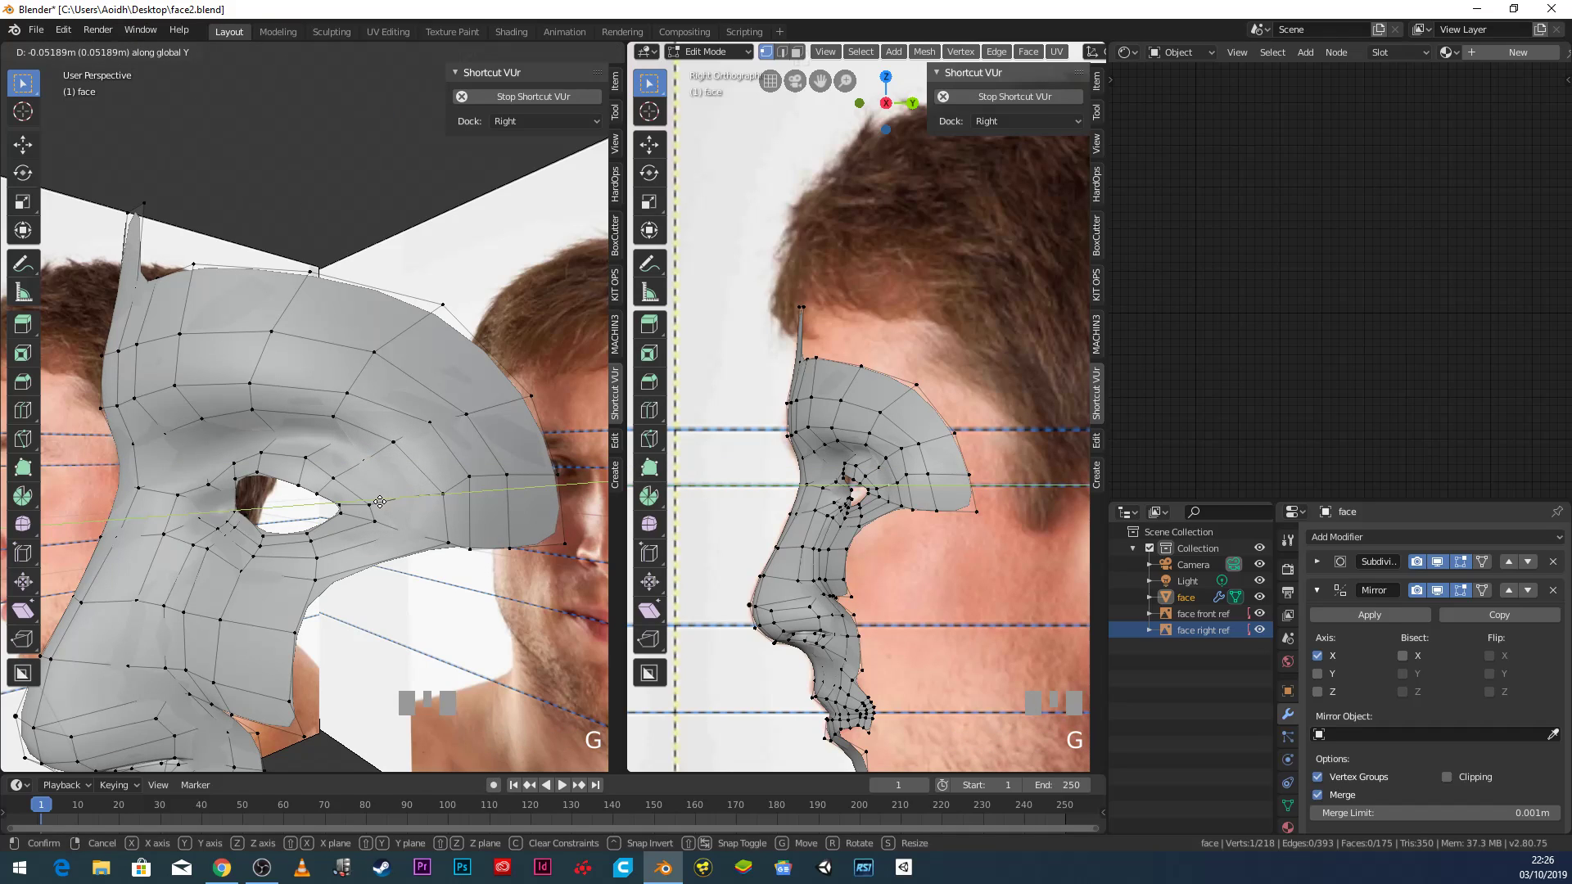
left_click(380, 501)
In the front view, move the inner vertex on the temple's lower edge slightly toward the eye.
scroll(368, 495, "down", 2)
key("Tab")
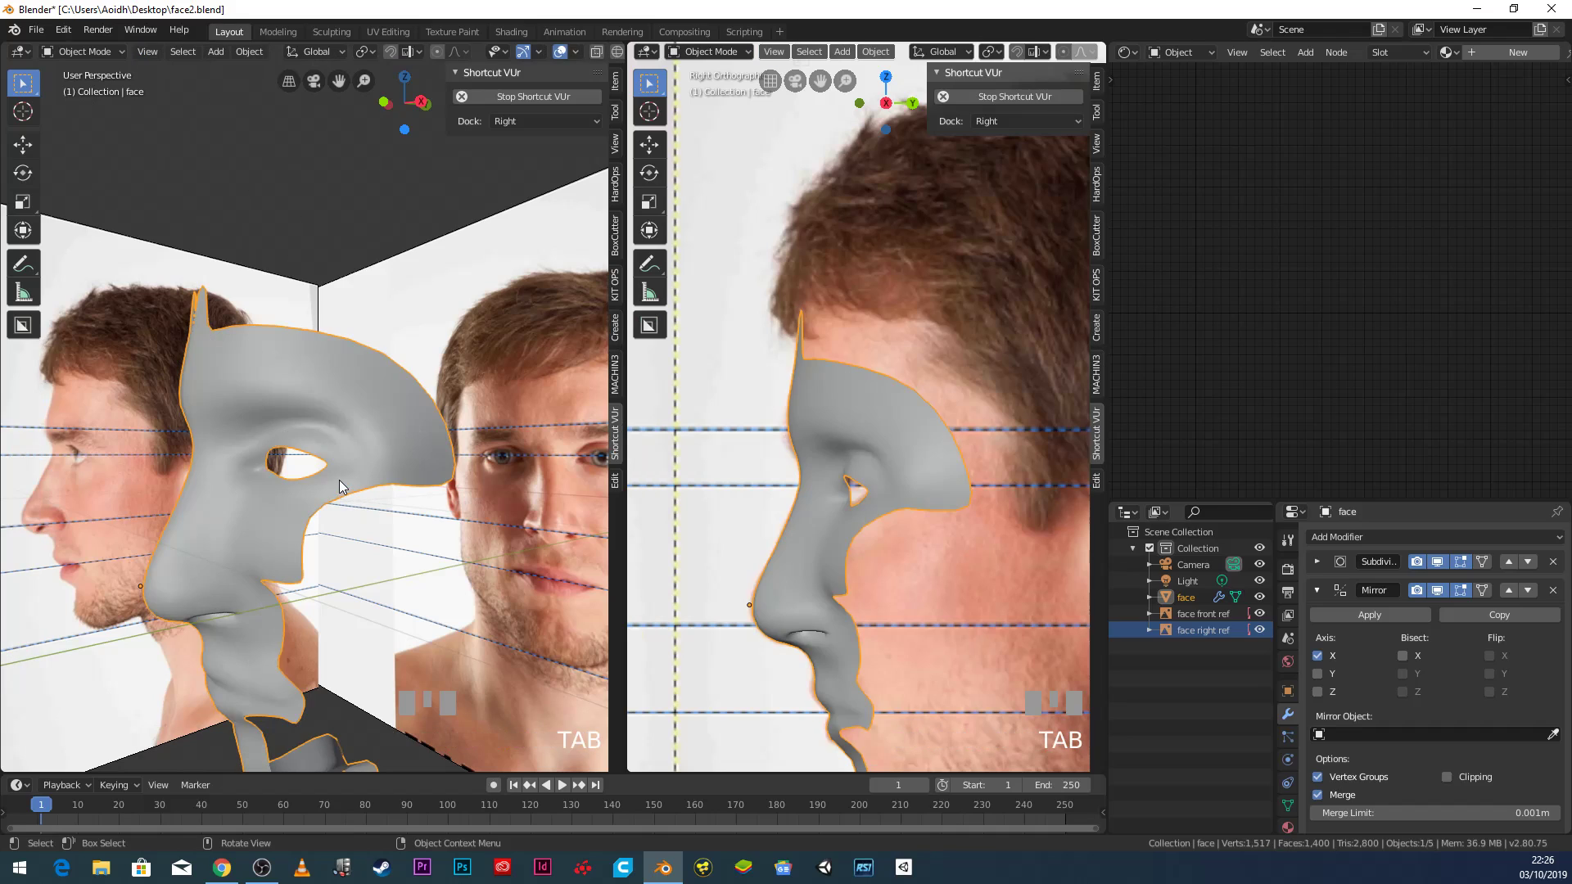
middle_click_drag(331, 482, 420, 483)
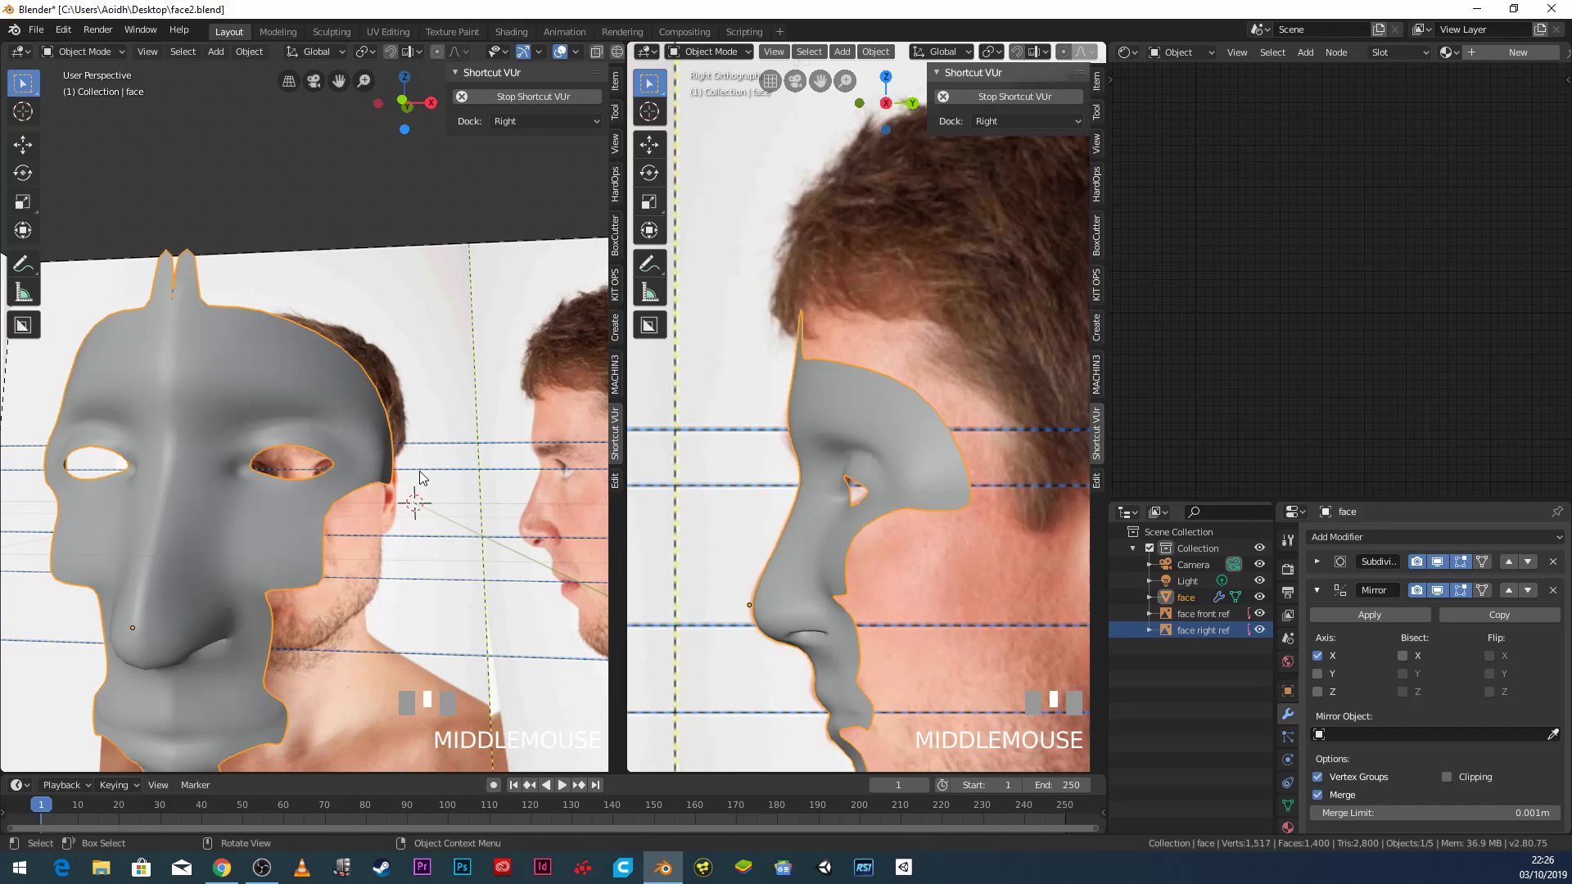
key("KP_1")
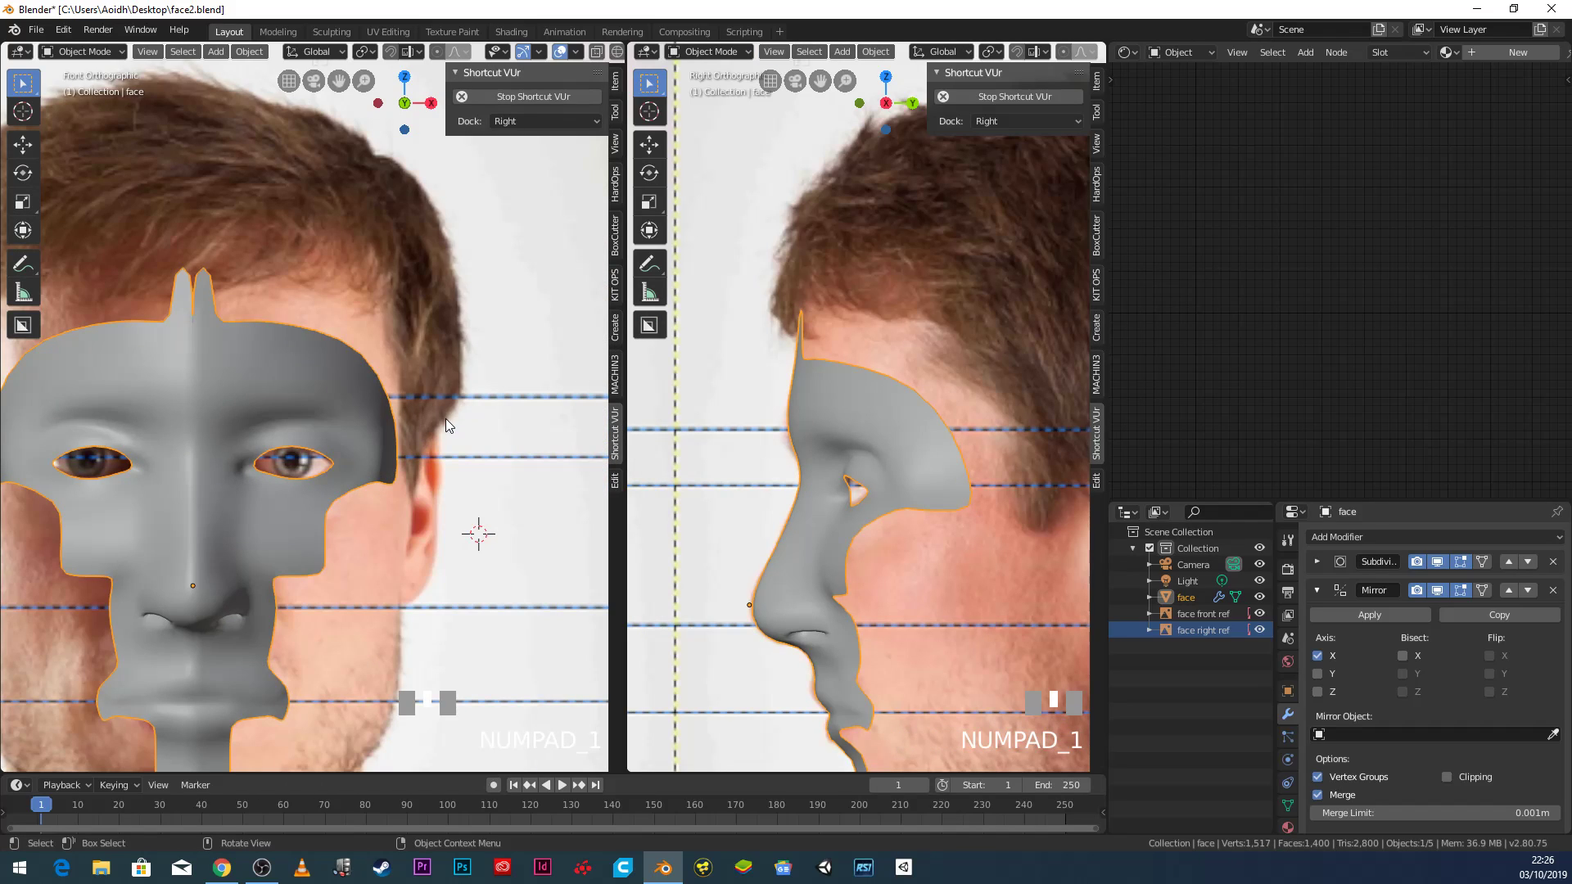
middle_click_drag(468, 444, 428, 436, "shift")
key("Tab")
scroll(388, 447, "up", 3)
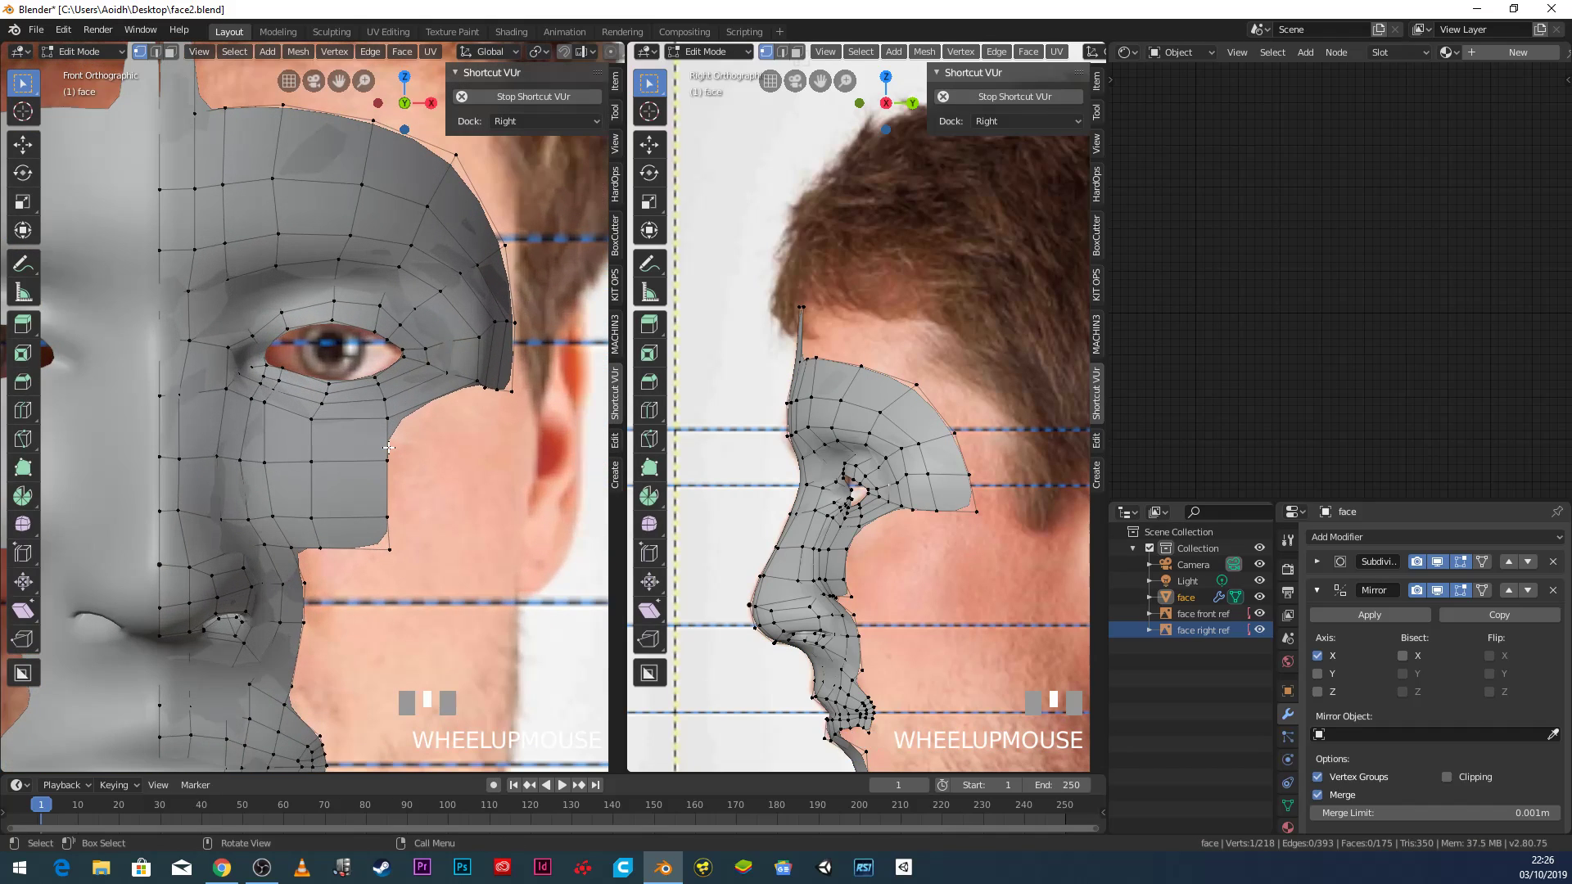
left_click(472, 383)
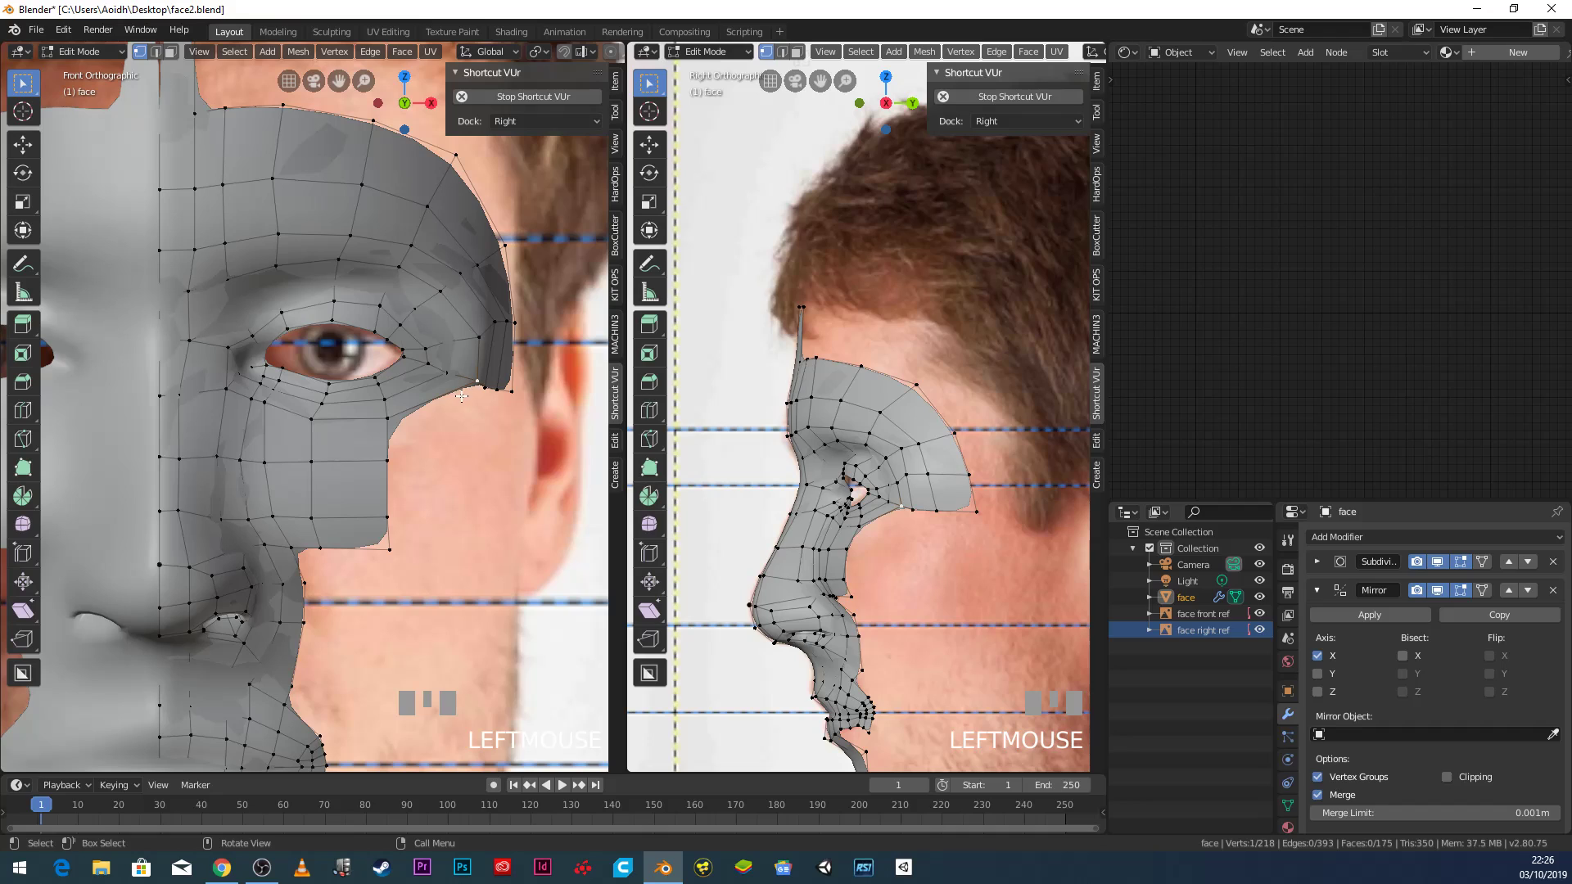
key("g")
left_click(462, 415)
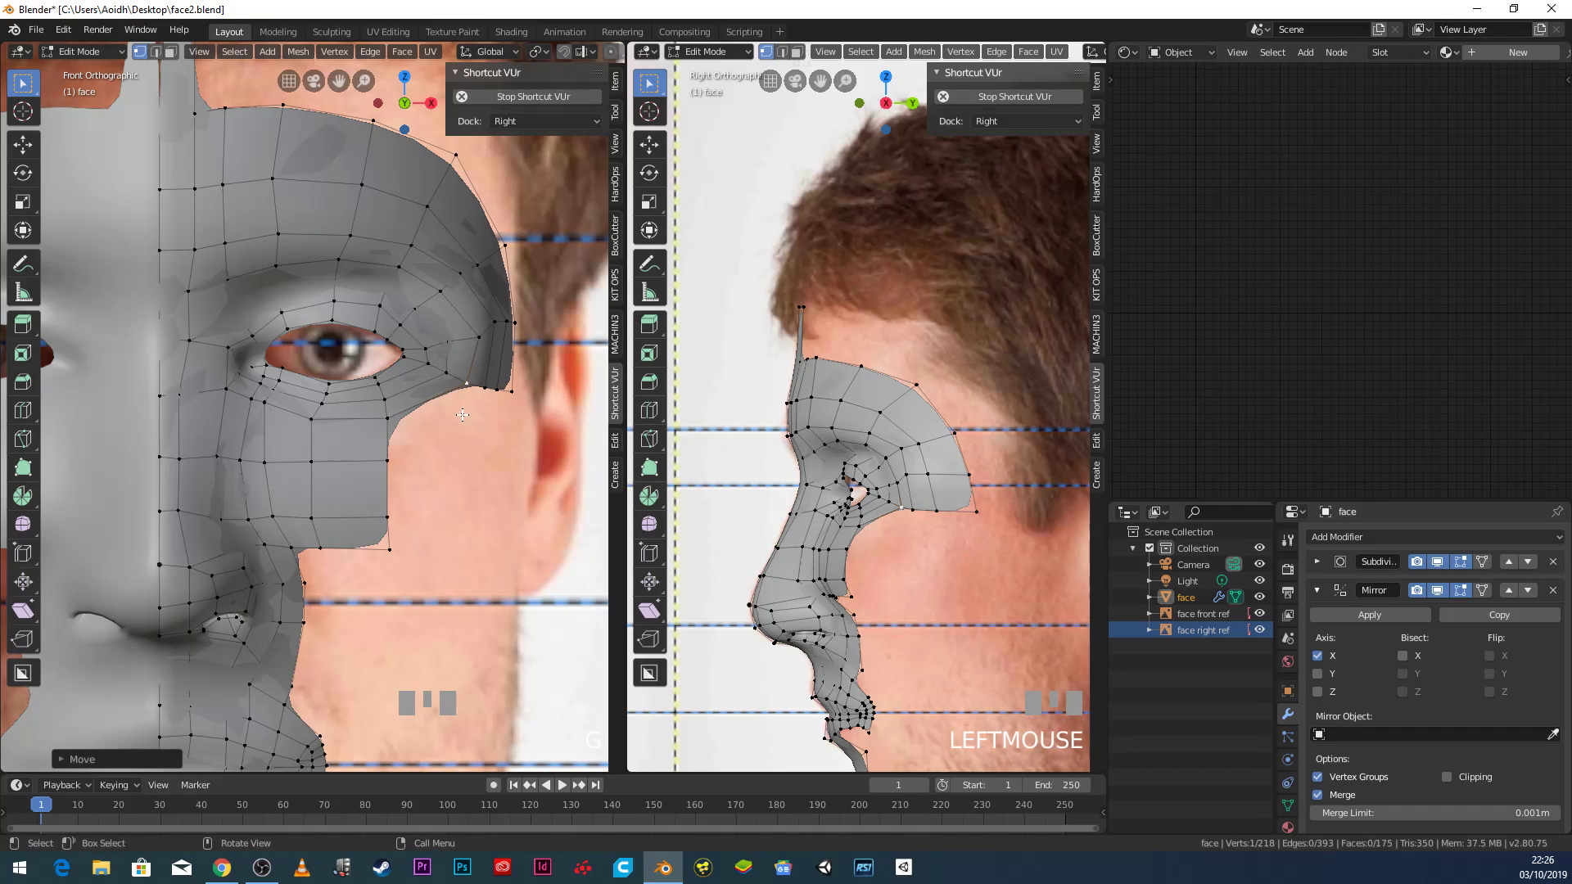
Add a loop cut through the faces between the outer eye corner and the mask's lower edge.
scroll(919, 516, "up", 2)
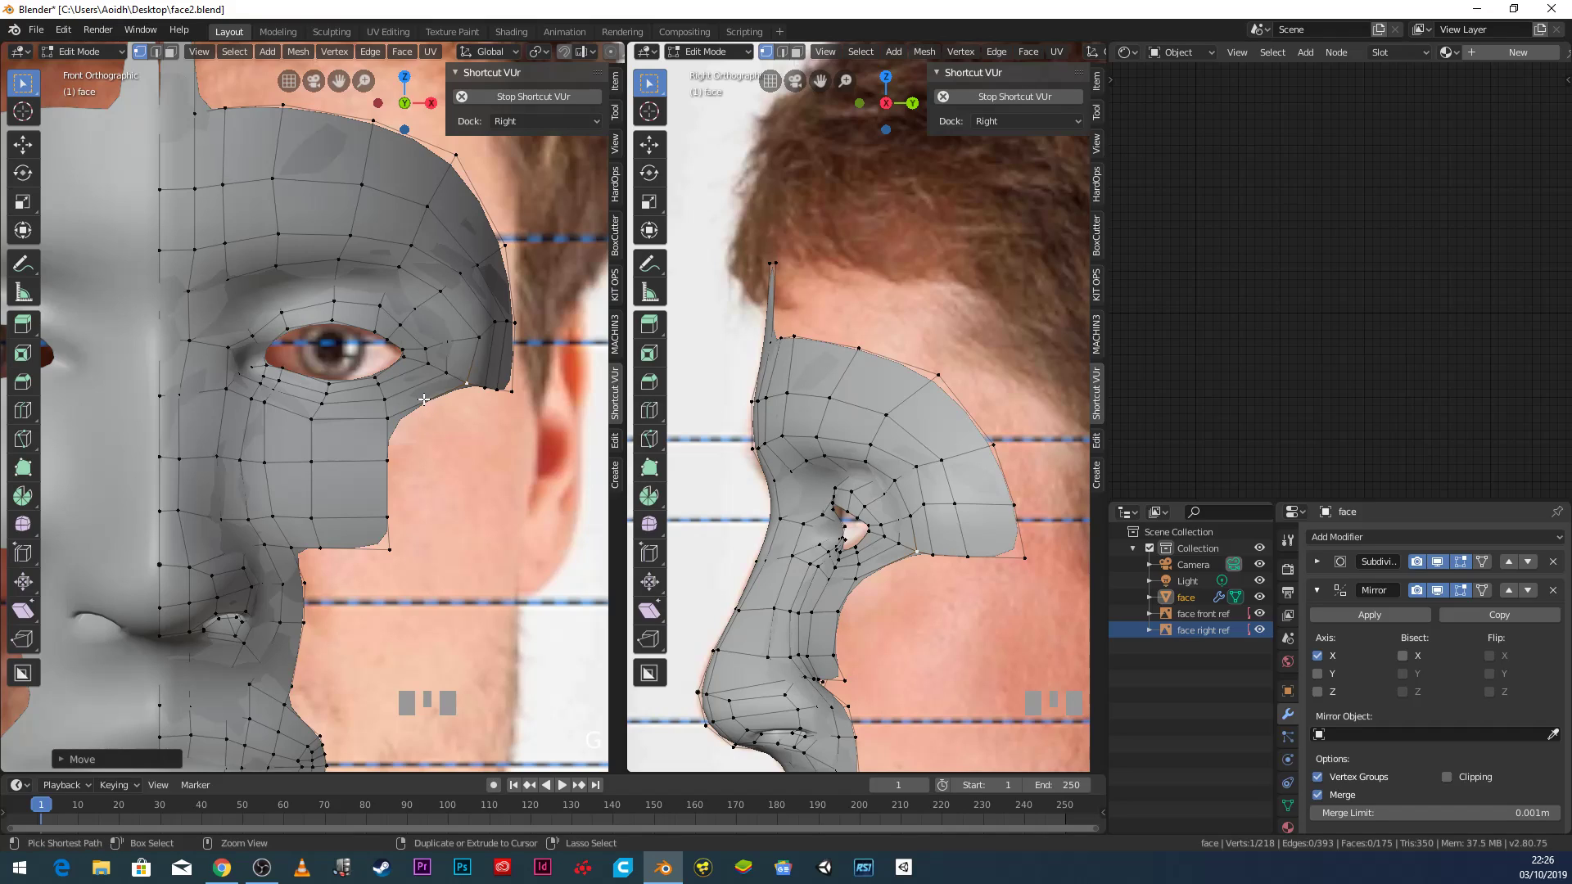
key("ctrl+r")
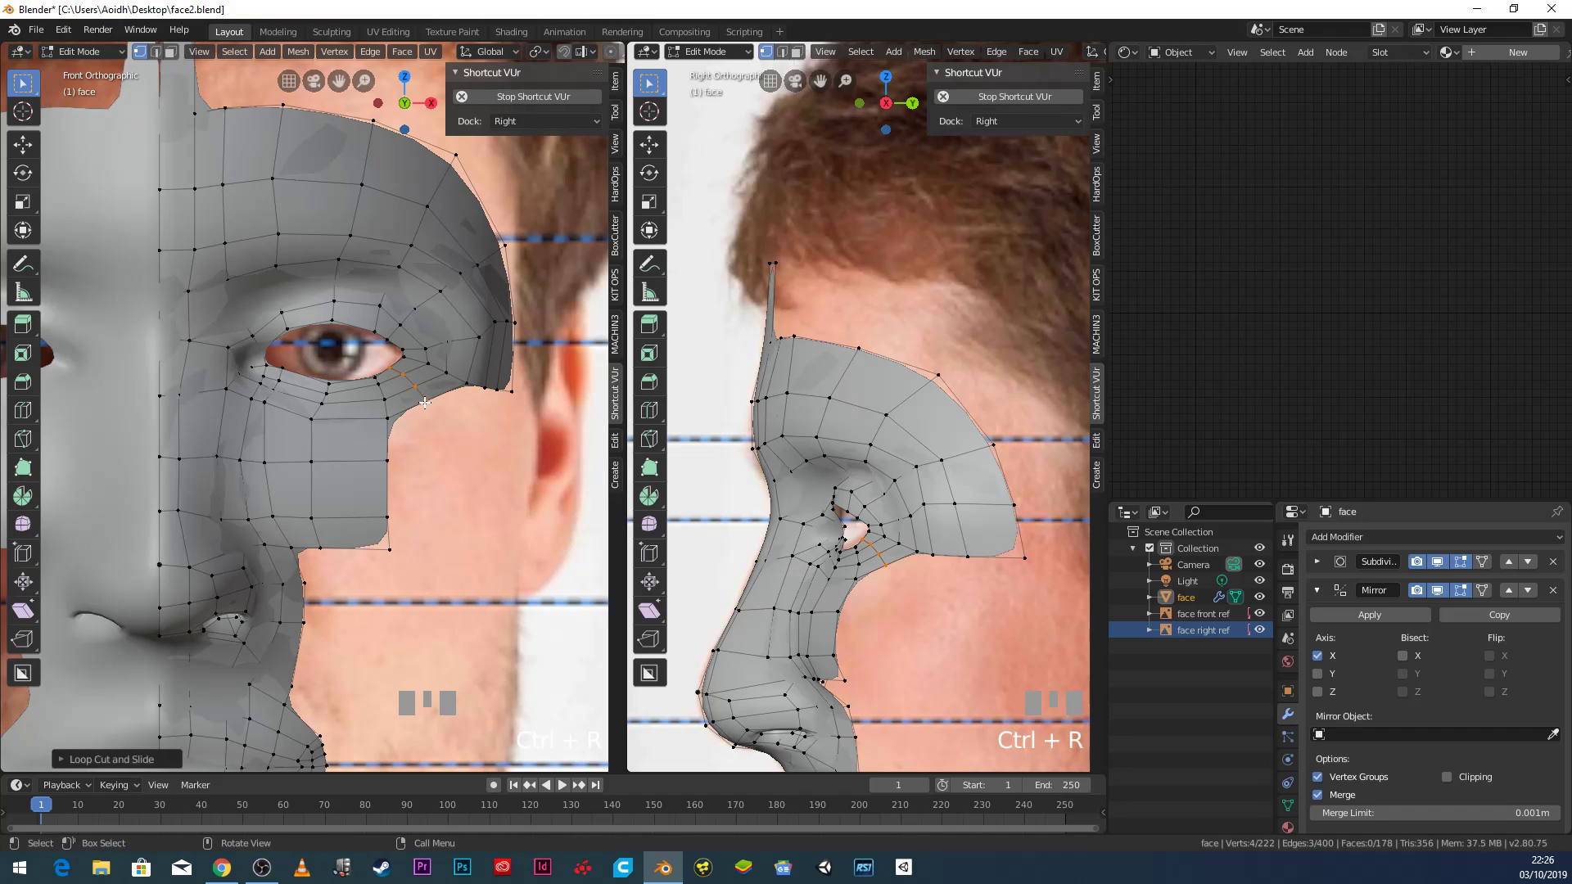
left_click(427, 405)
Extrude the new loop's lower end vertex three times in the side view, forming a chain down and back across the cheek.
left_click(427, 405)
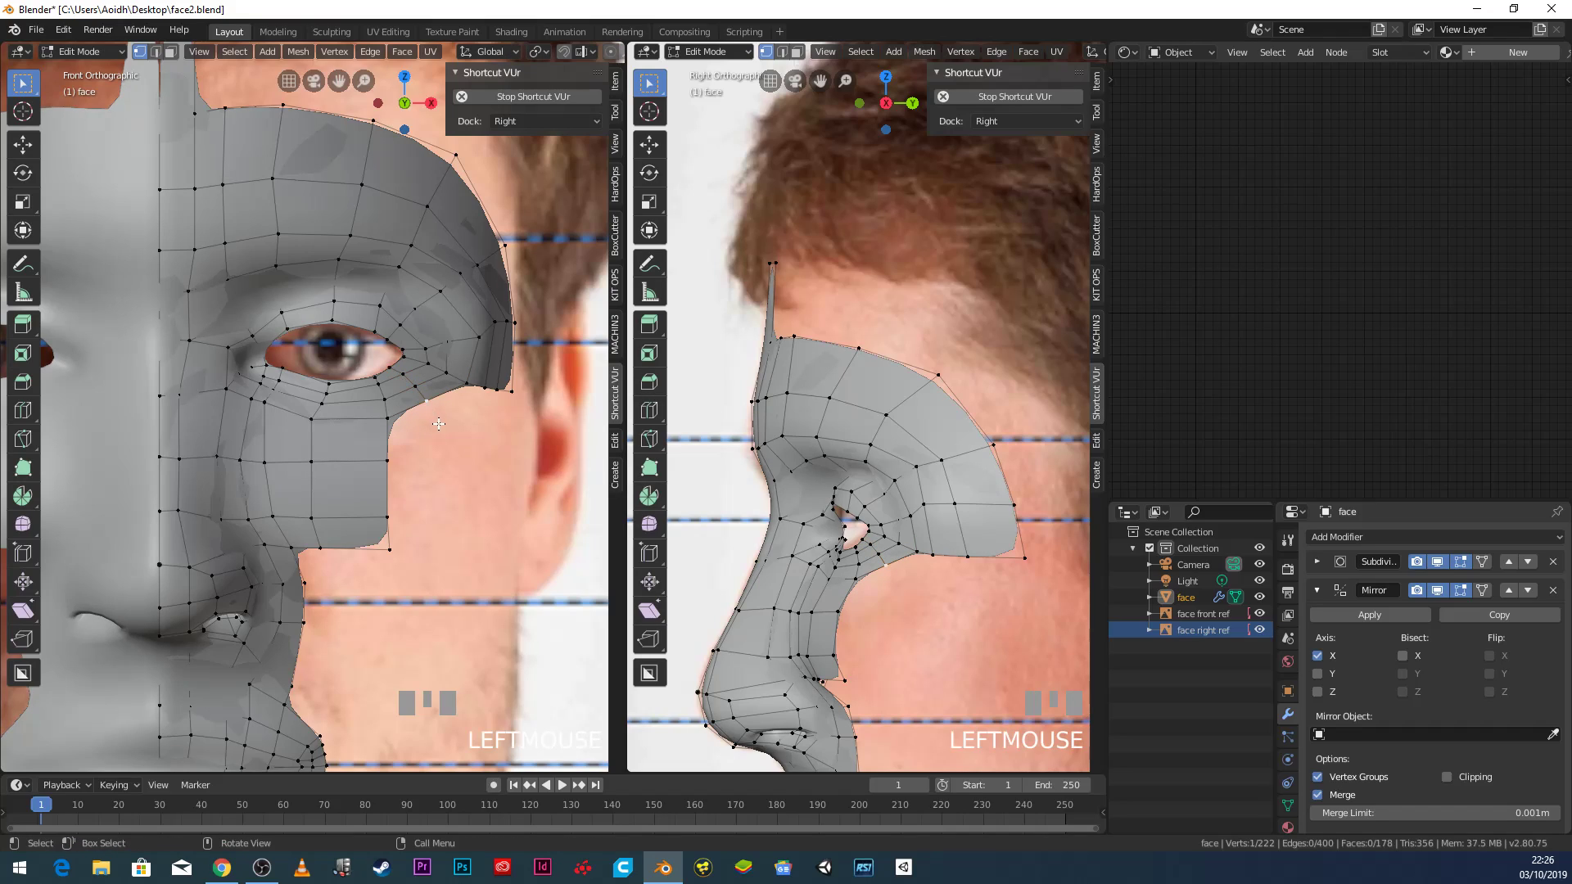
key("e")
left_click(928, 625)
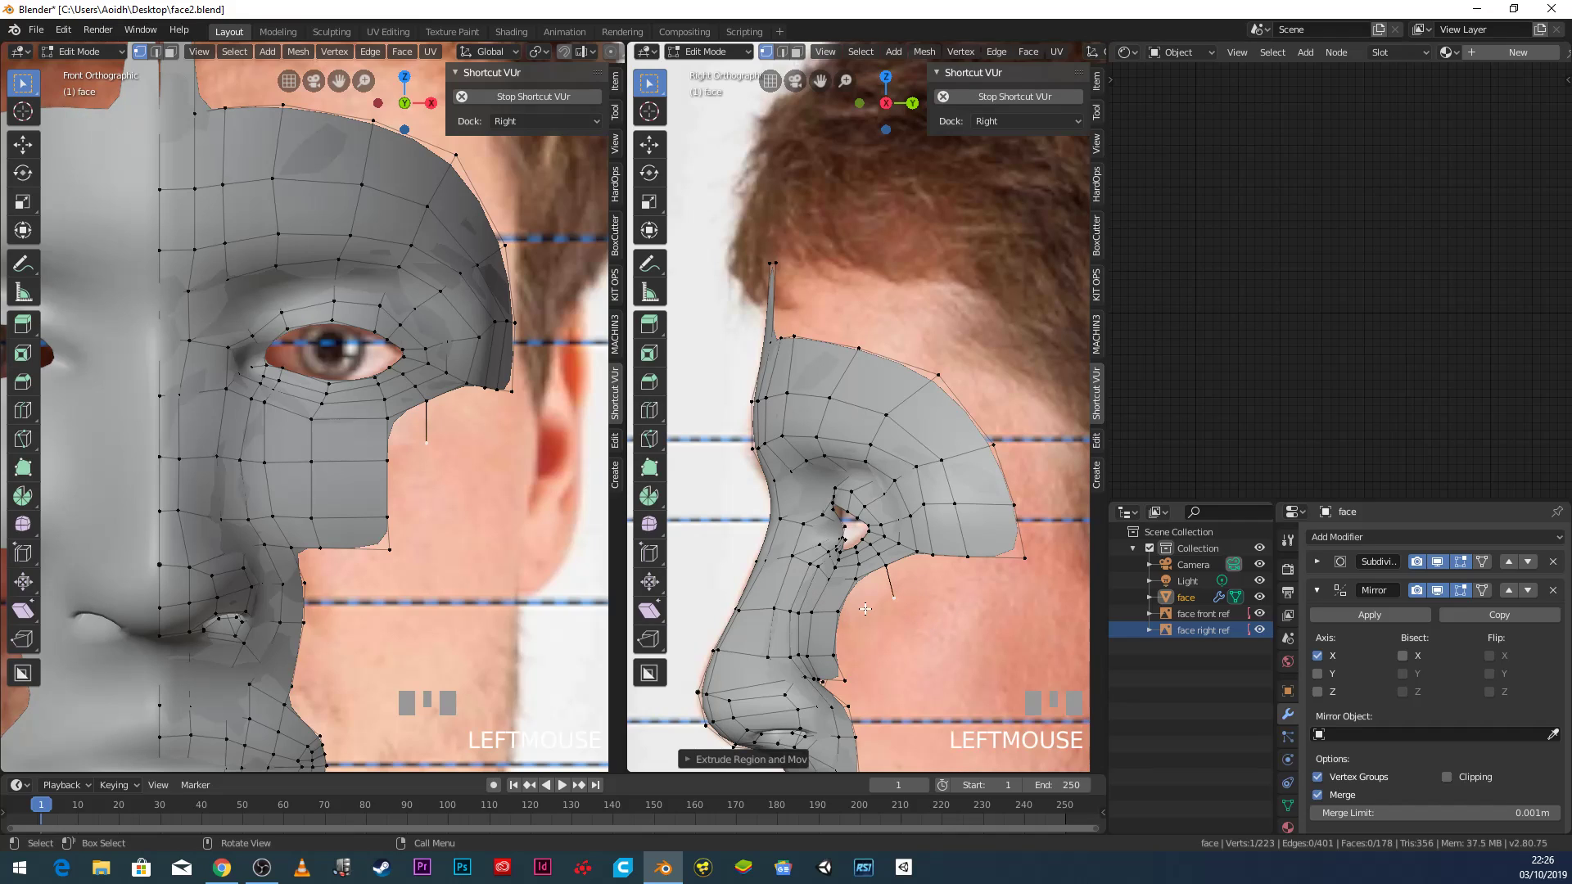
key("e")
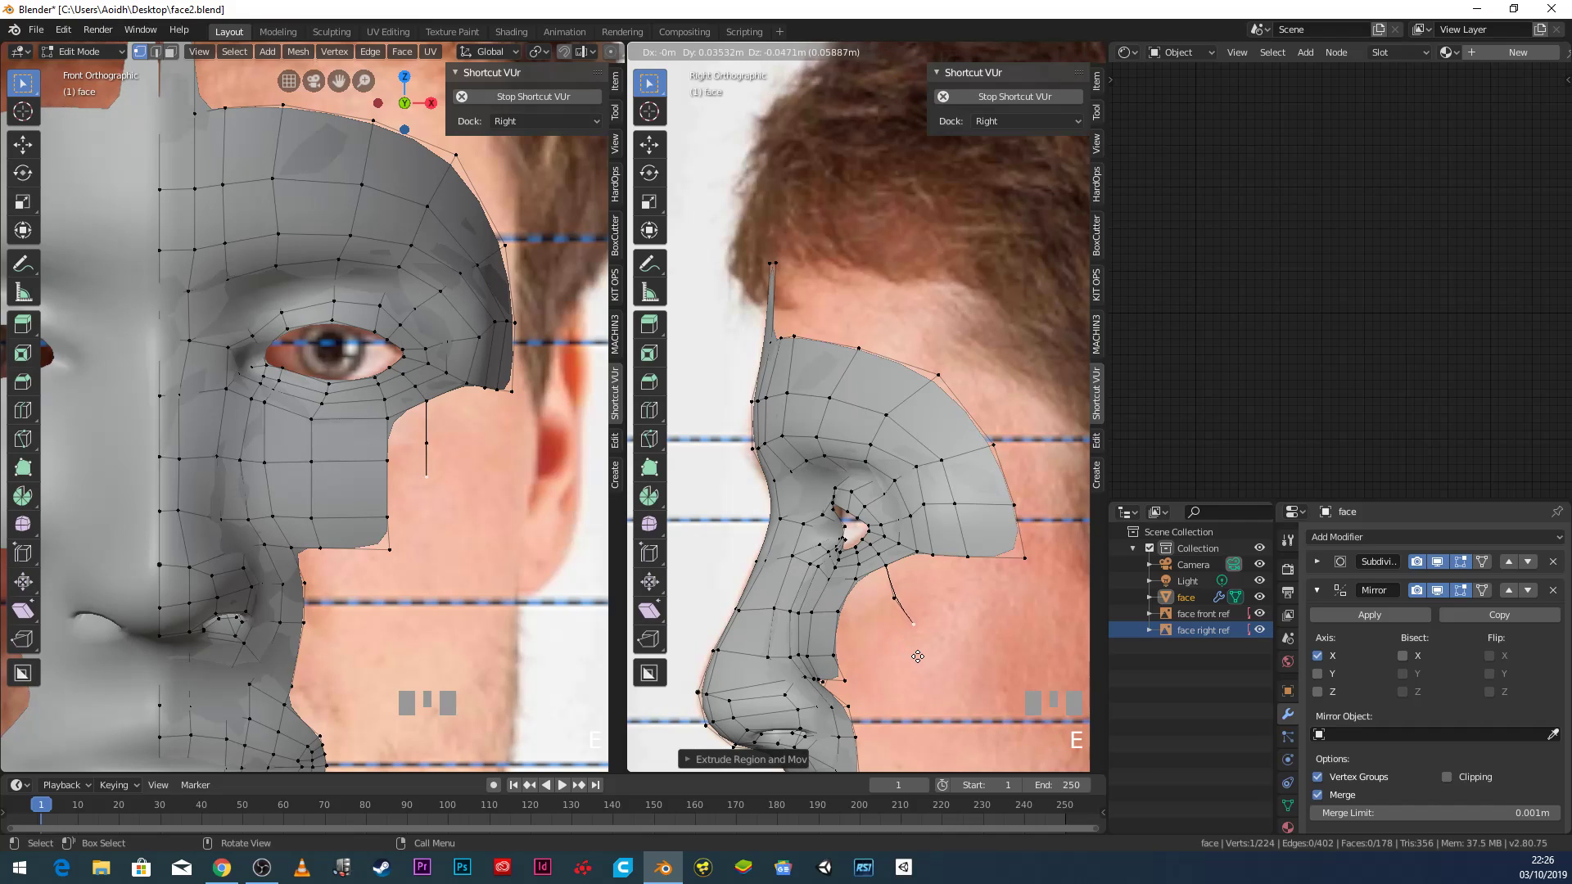
left_click(894, 637)
key("e")
left_click(944, 689)
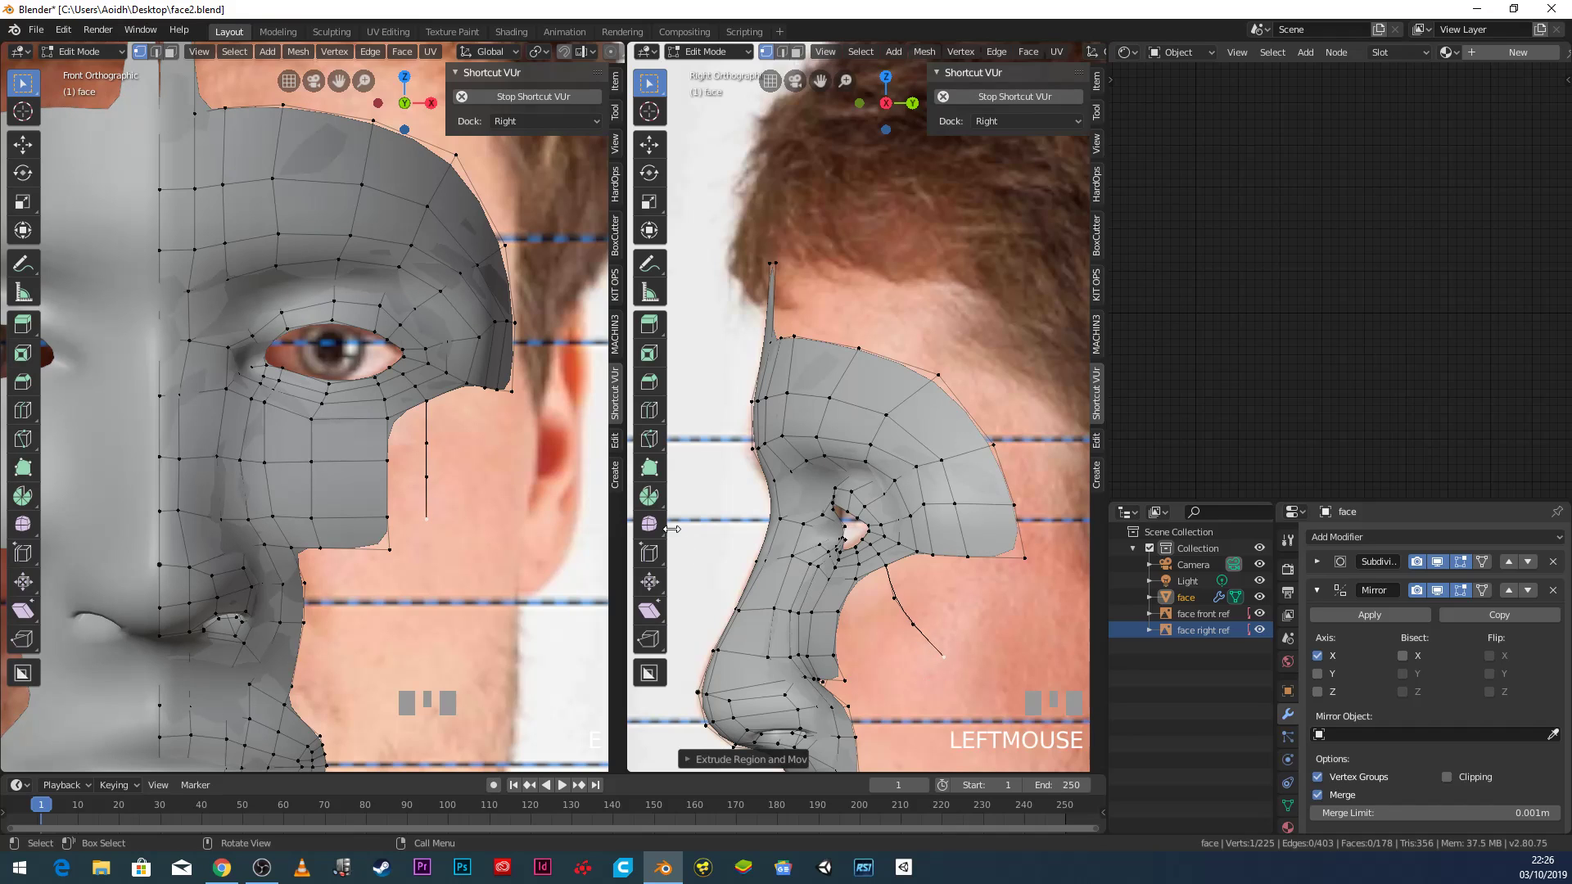
Move the cheek chain's vertices outward in the front view so the chain curves toward the ear.
key("g")
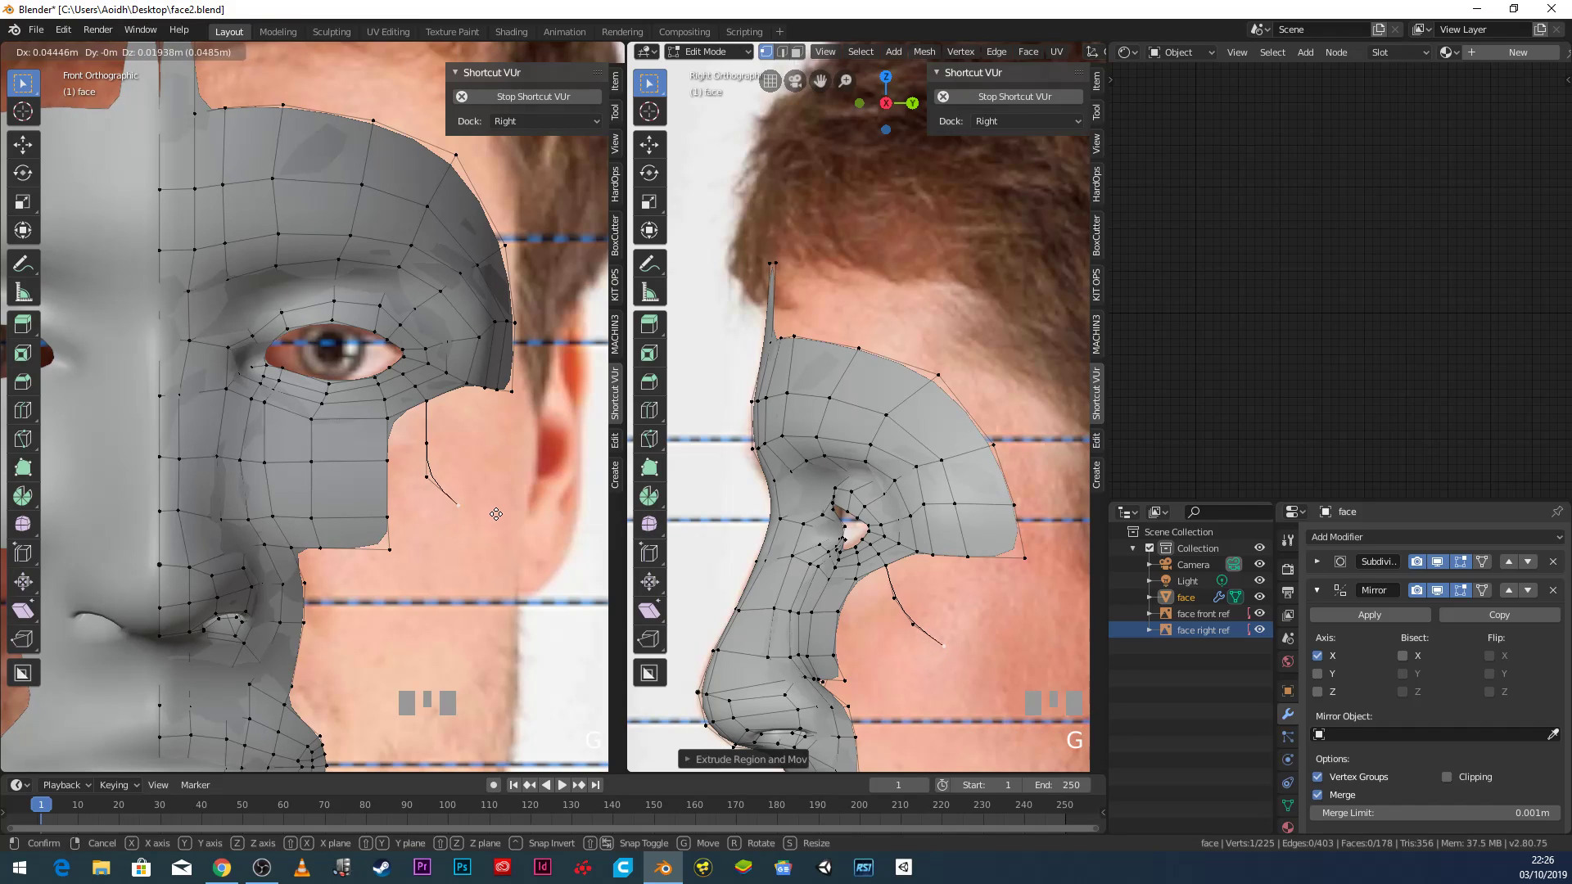
left_click(492, 515)
key("g")
left_click(434, 478)
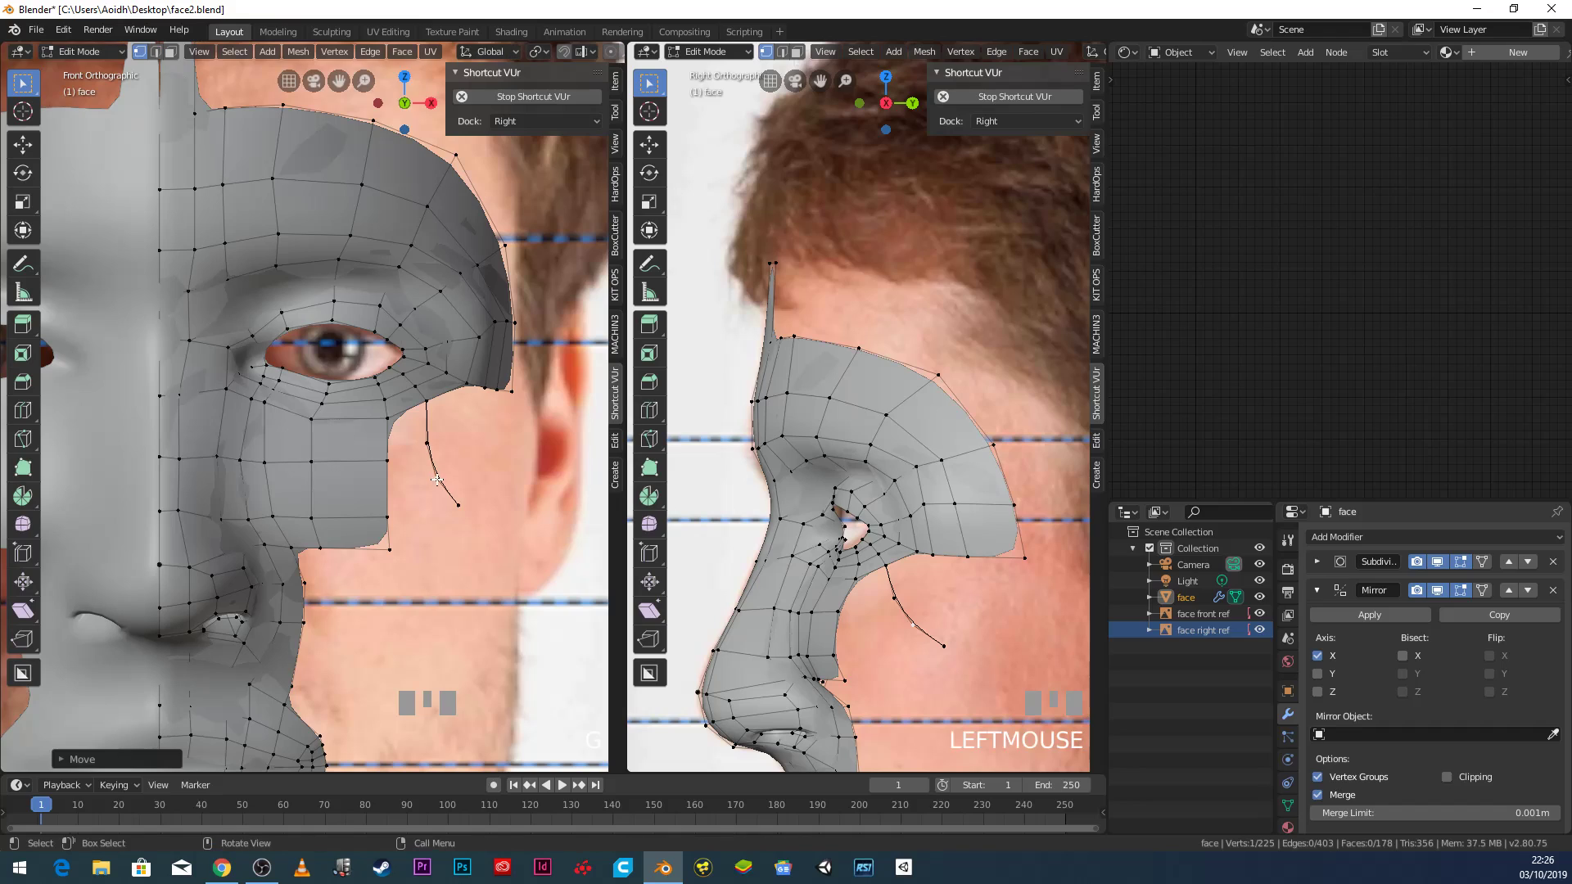
key("g")
left_click(439, 445)
key("g")
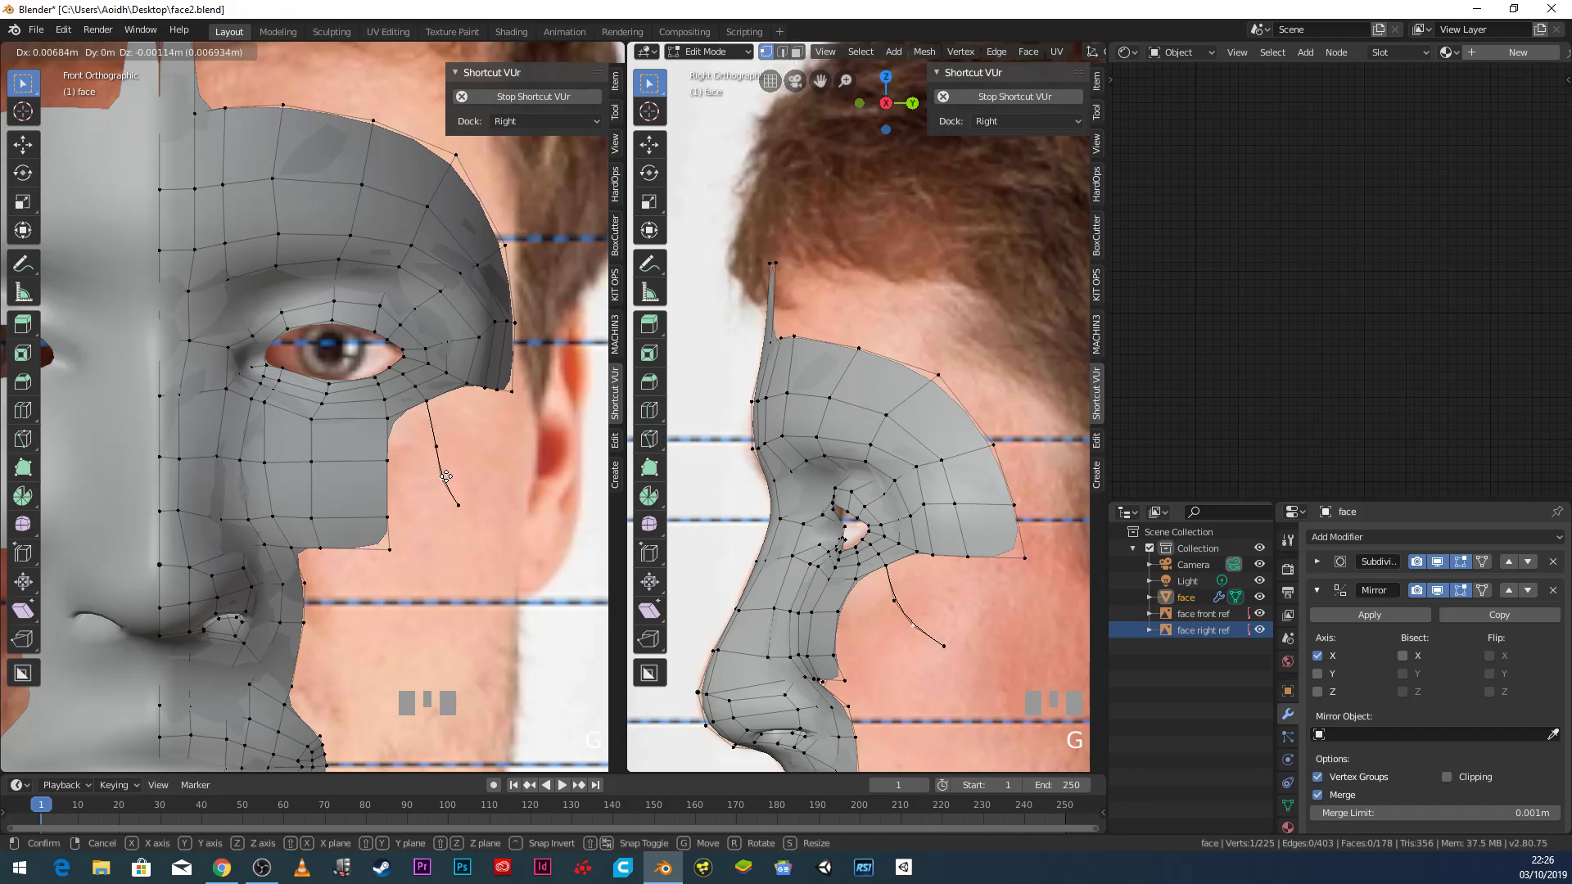
left_click(460, 475)
key("g")
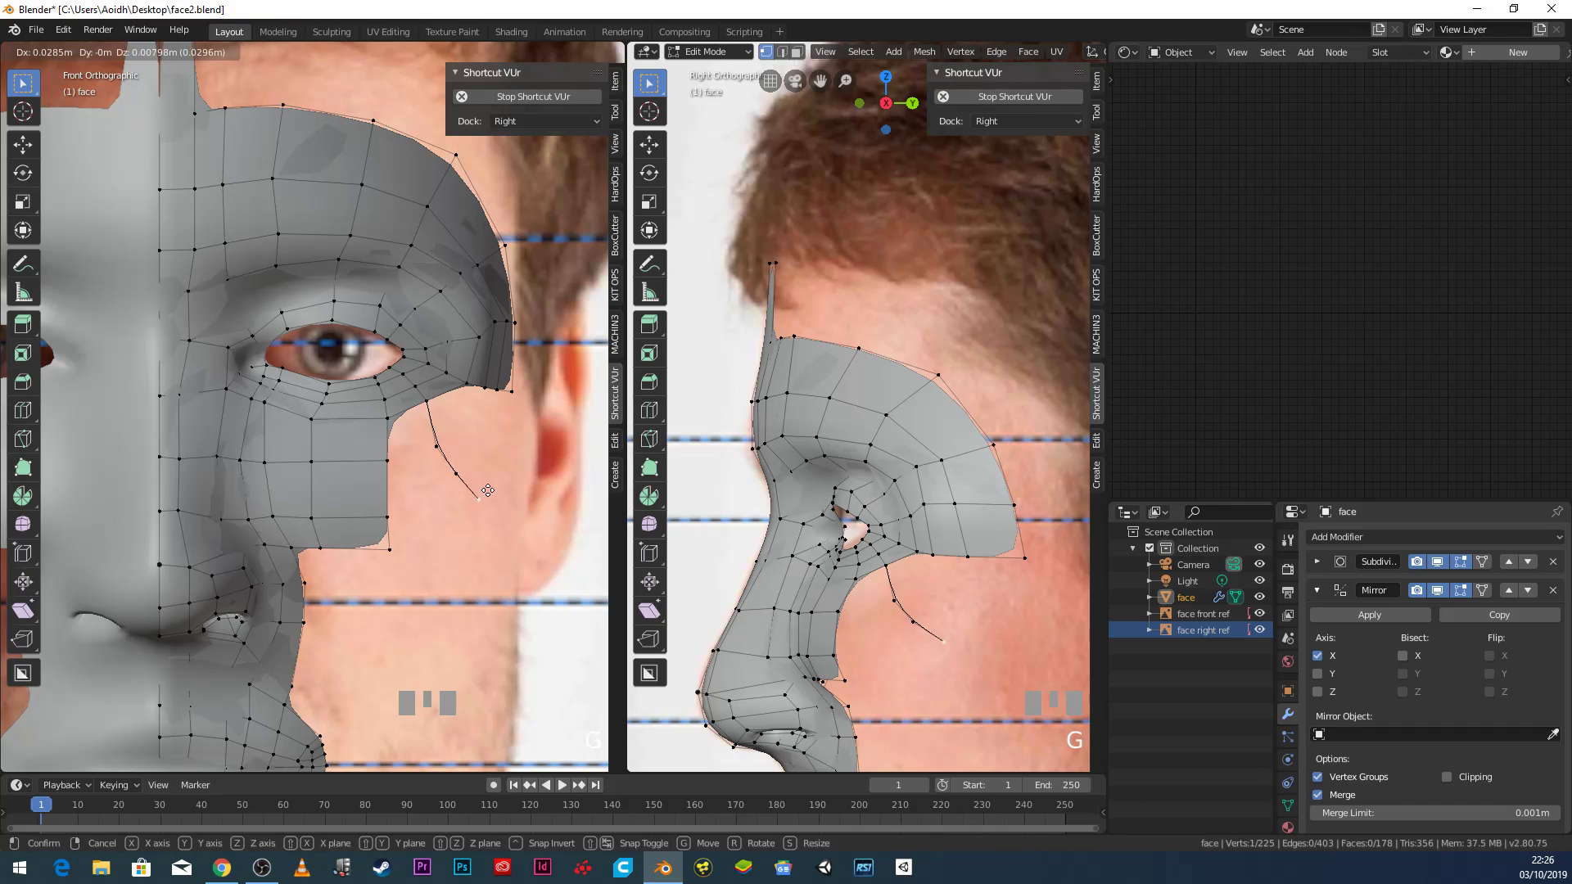
left_click(492, 484)
Fill two faces between the temple's lower edge and the outer end of the cheek chain.
left_click(511, 405, "shift")
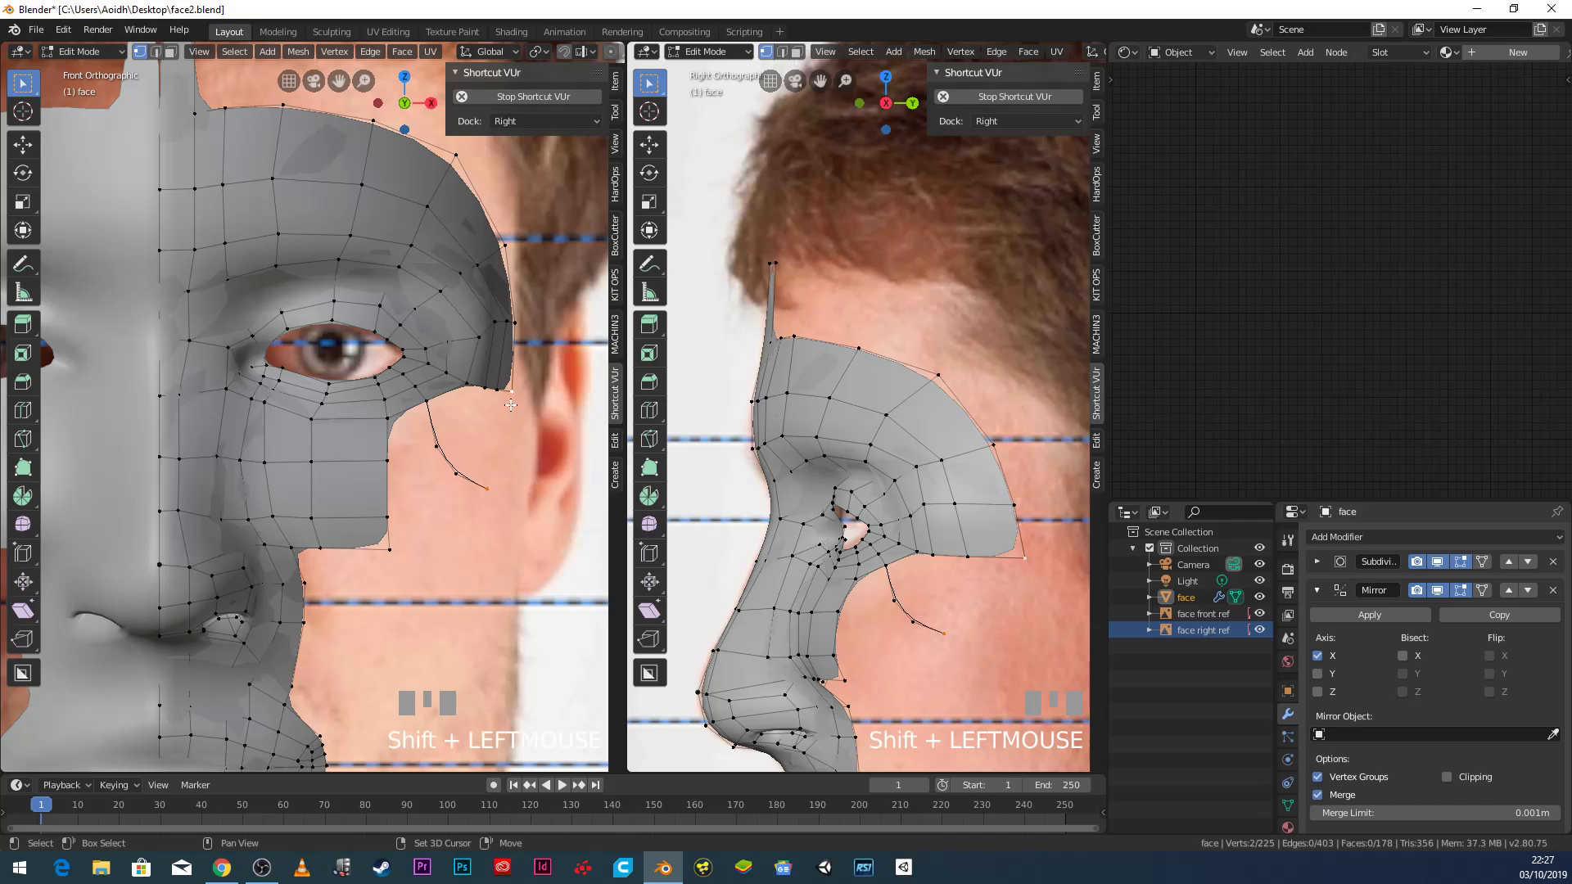
left_click(456, 473, "shift")
key("f")
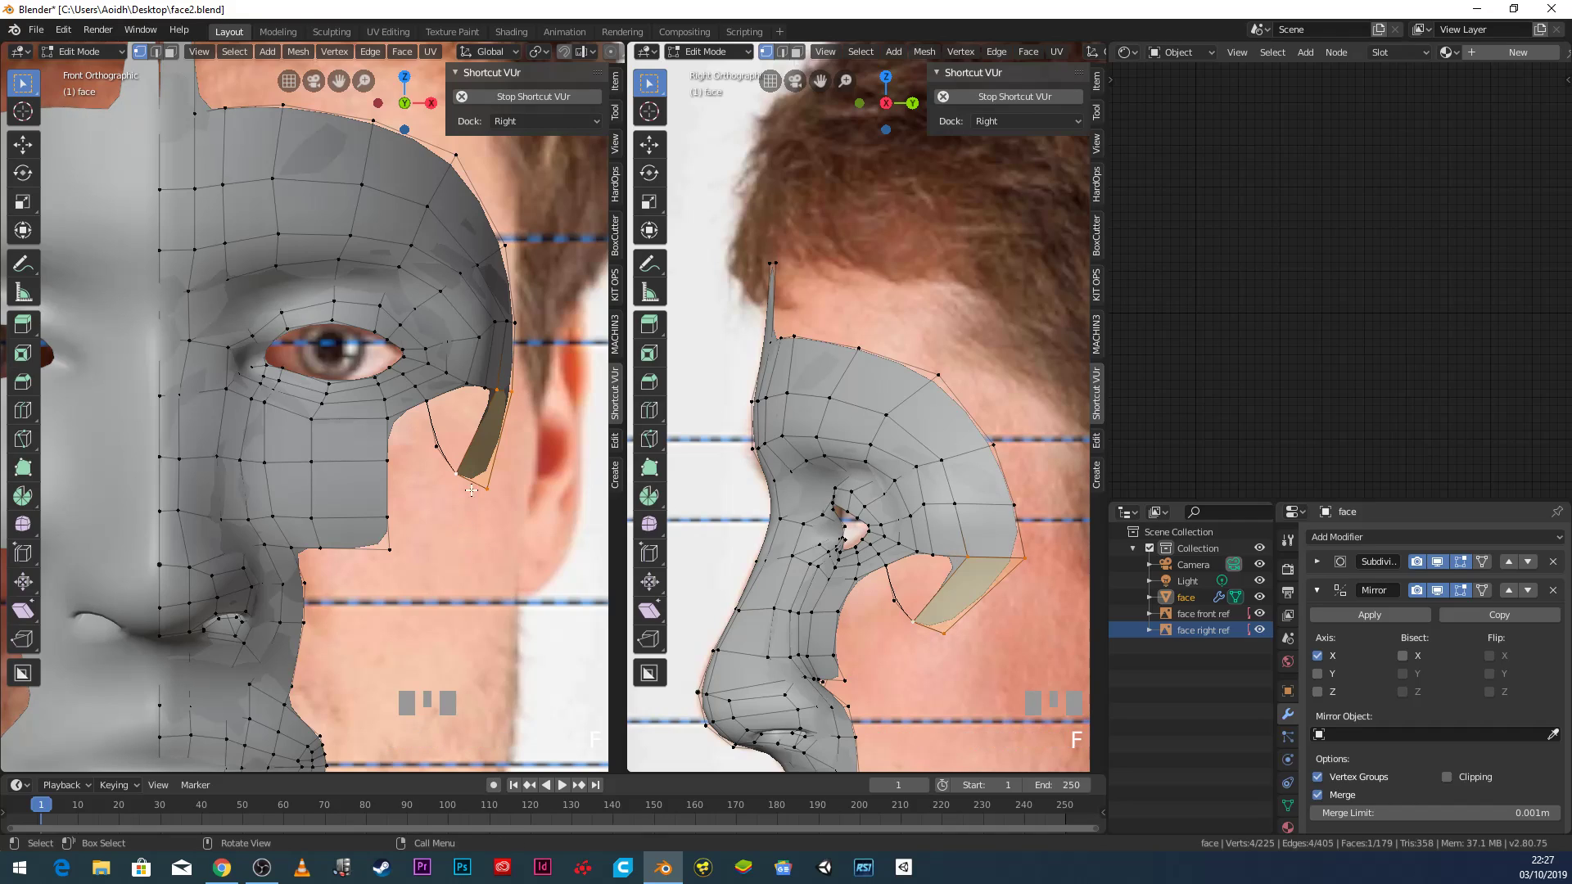
left_click(455, 473)
left_click(437, 448, "shift")
left_click(500, 391, "shift")
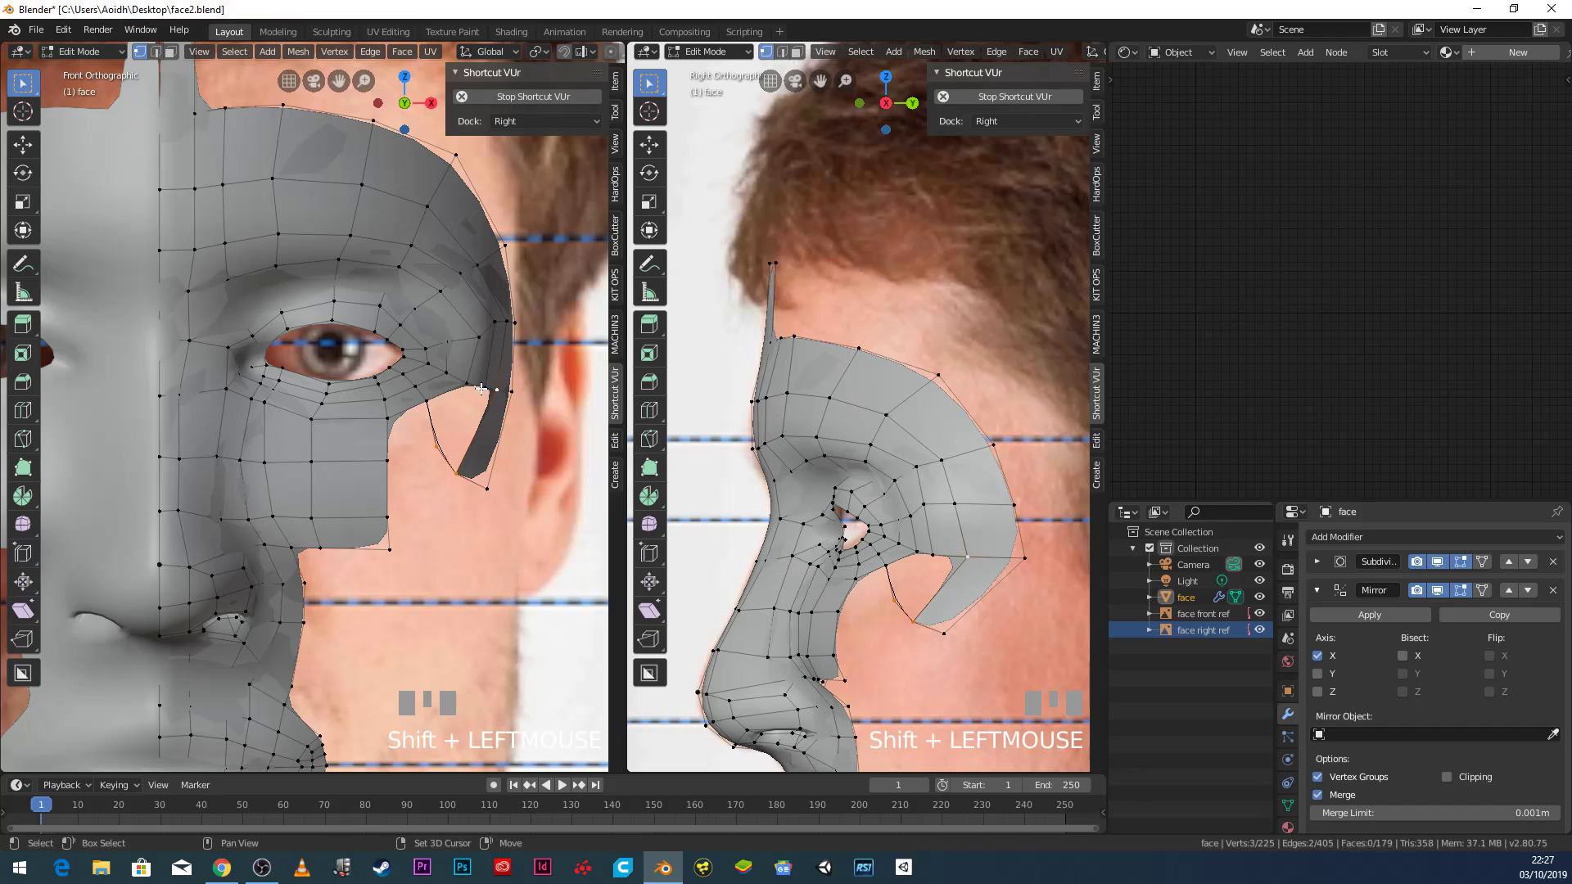
left_click(485, 392, "shift")
key("f")
Fill the faces along the inner side of the cheek chain, closing the gap below the outer eye corner.
left_click(438, 446)
left_click(428, 403, "shift")
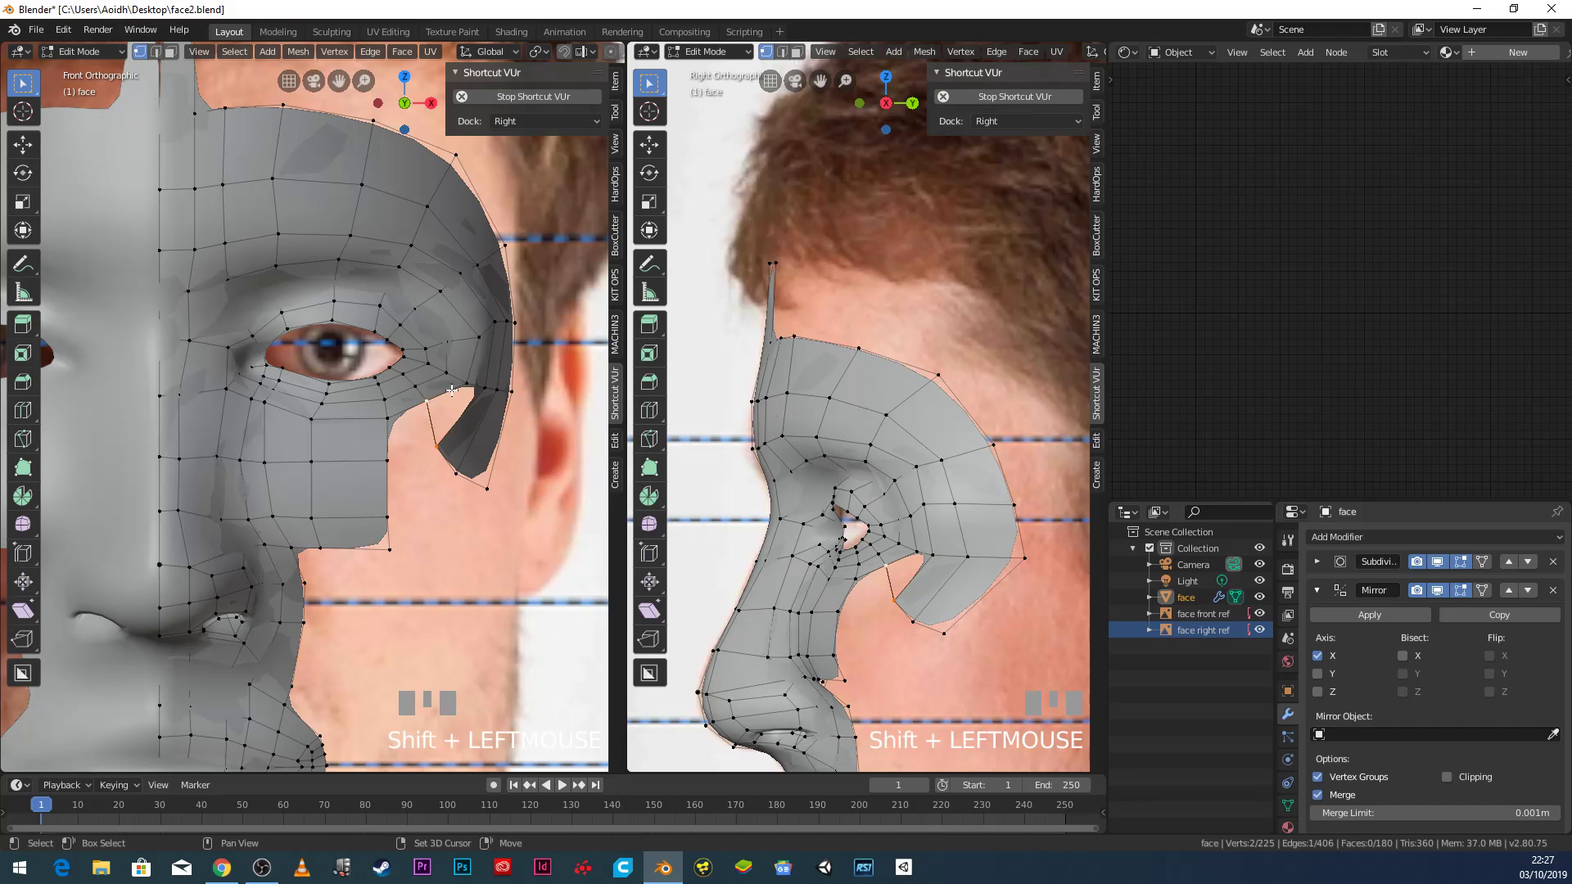
left_click(469, 387, "shift")
key("f")
middle_click_drag(394, 453, 467, 432, "shift")
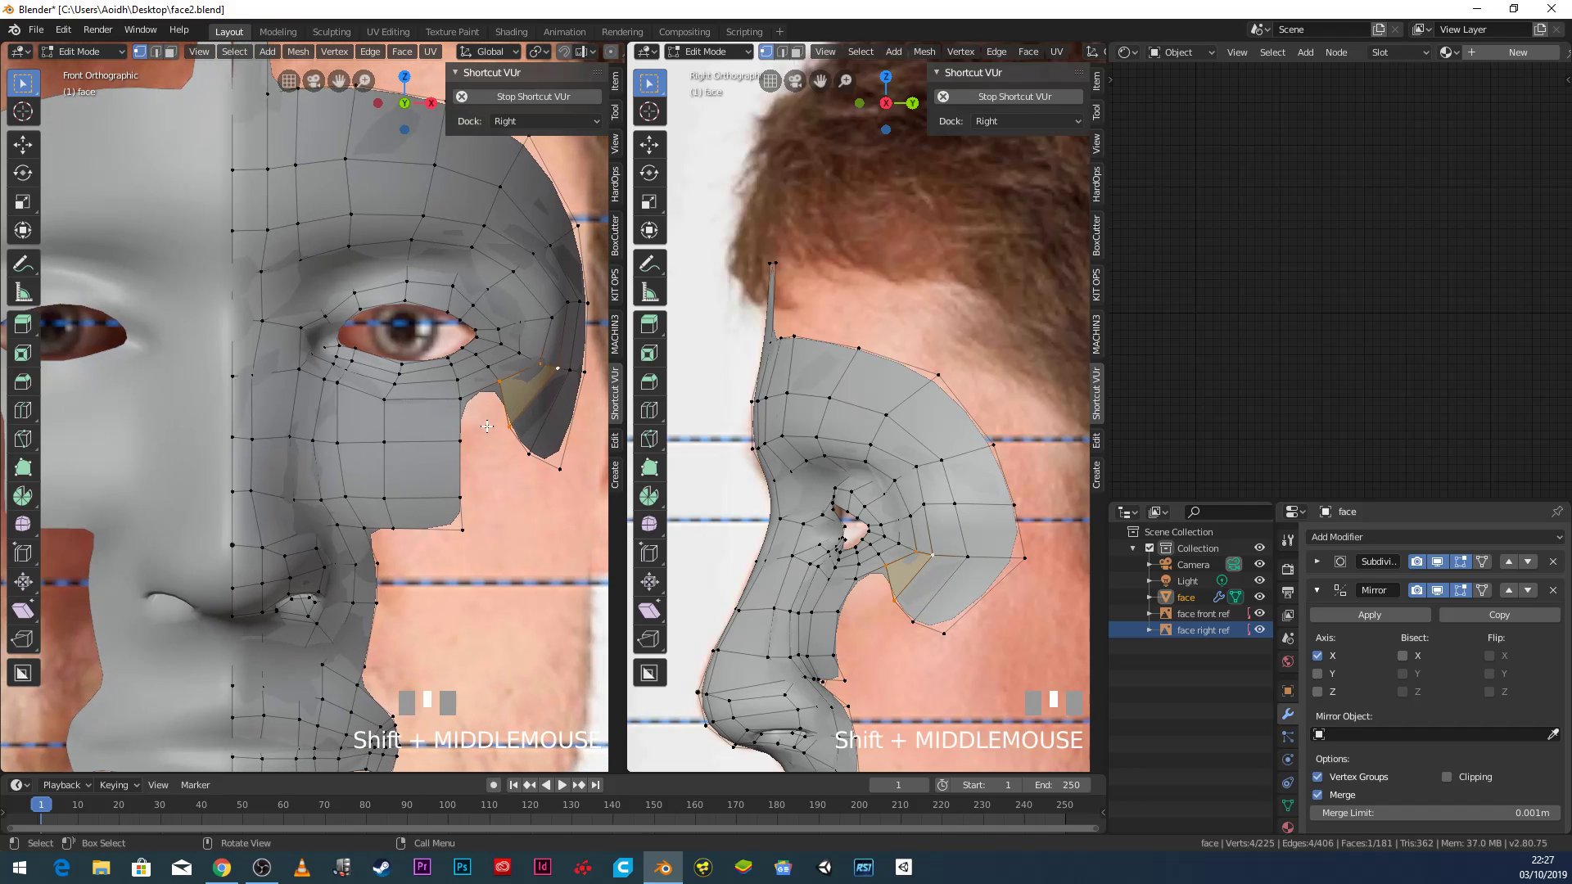
left_click(467, 432)
left_click(461, 399, "shift")
left_click(499, 383, "shift")
left_click(509, 426, "shift")
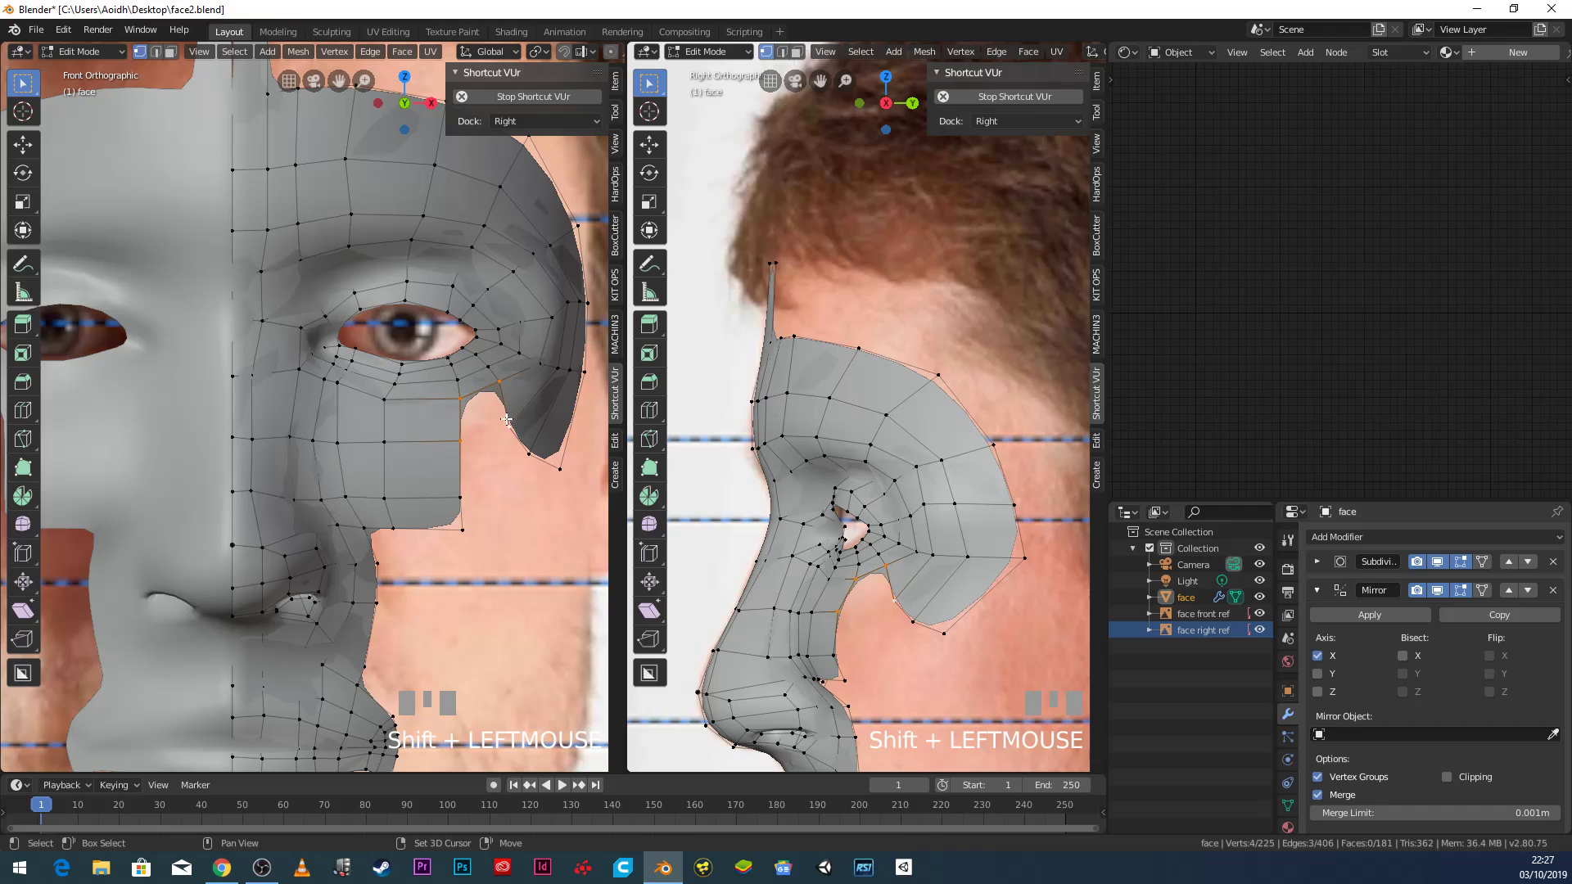
key("f")
Fill two faces joining the cheek patch's outer edge below the eye to the cheek chain, down to the patch's lower corner.
middle_click_drag(480, 437, 414, 416, "shift")
left_click(397, 476)
left_click(396, 423, "shift")
left_click(445, 408, "shift")
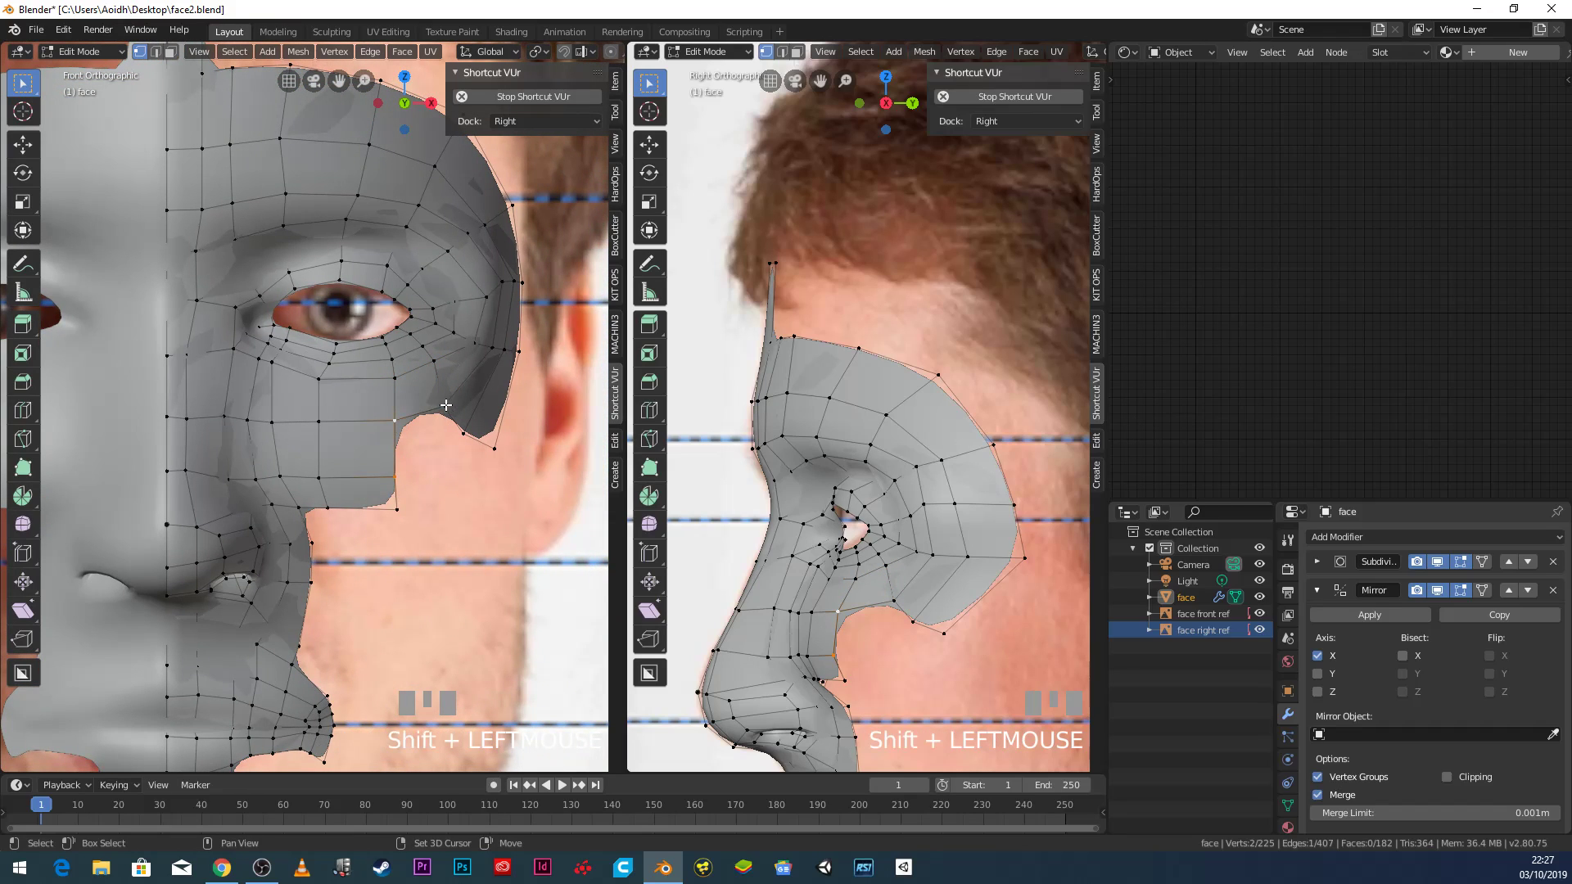
left_click(463, 435, "shift")
key("f")
left_click(398, 478)
left_click(398, 509, "shift")
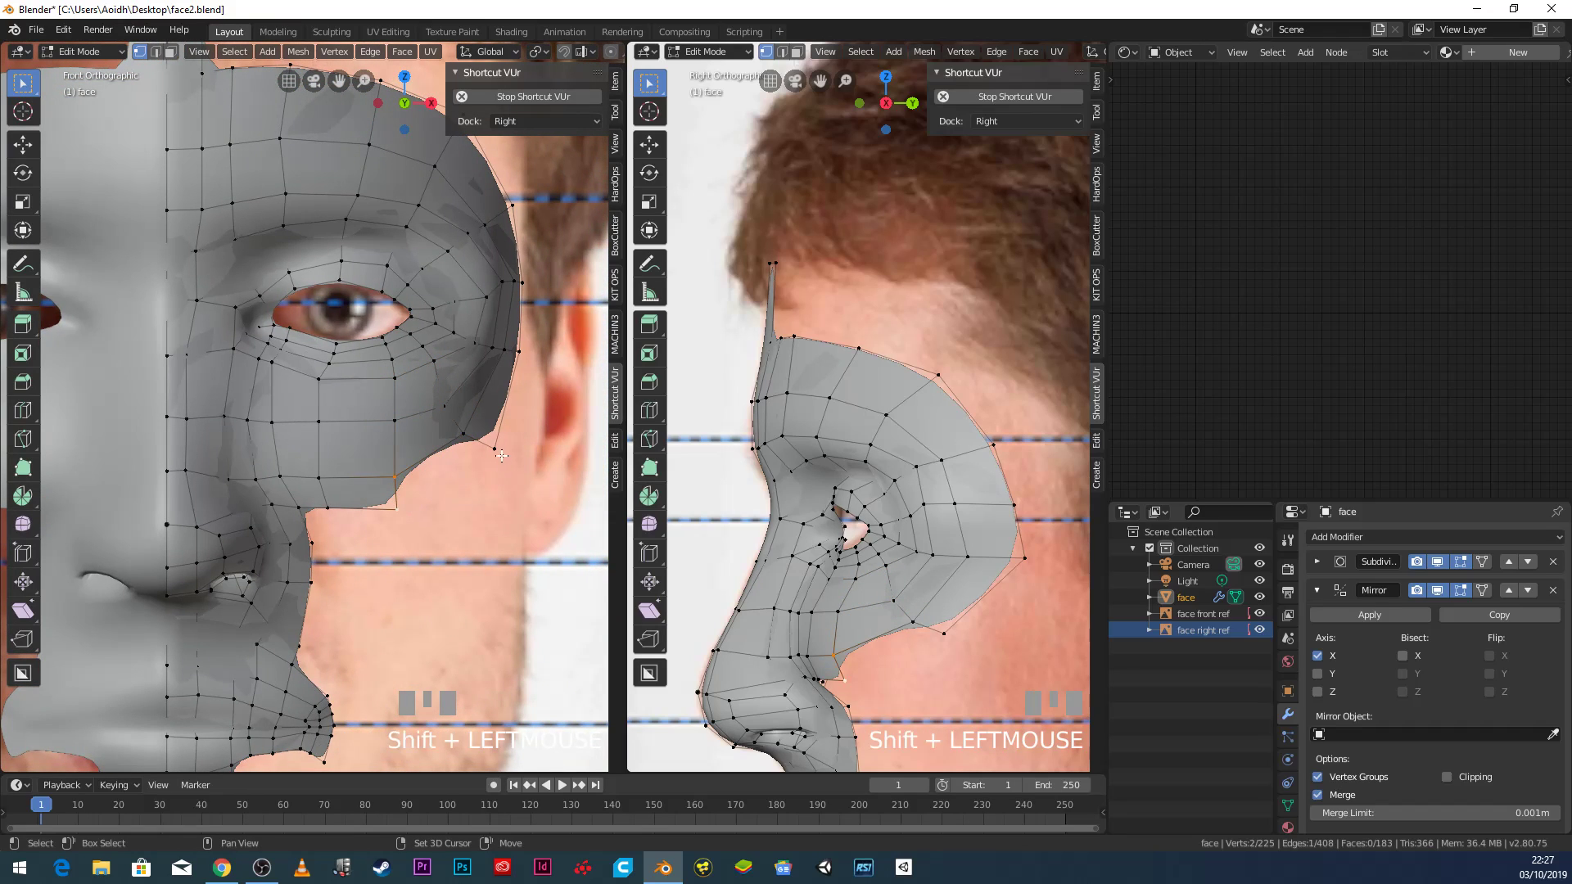
left_click(495, 450, "shift")
left_click(474, 436, "shift")
key("f")
Extrude the three-vertex open edge beside the nose outward twice in the front view, by about 0.03 m and about 0.09 m.
scroll(473, 467, "down", 4)
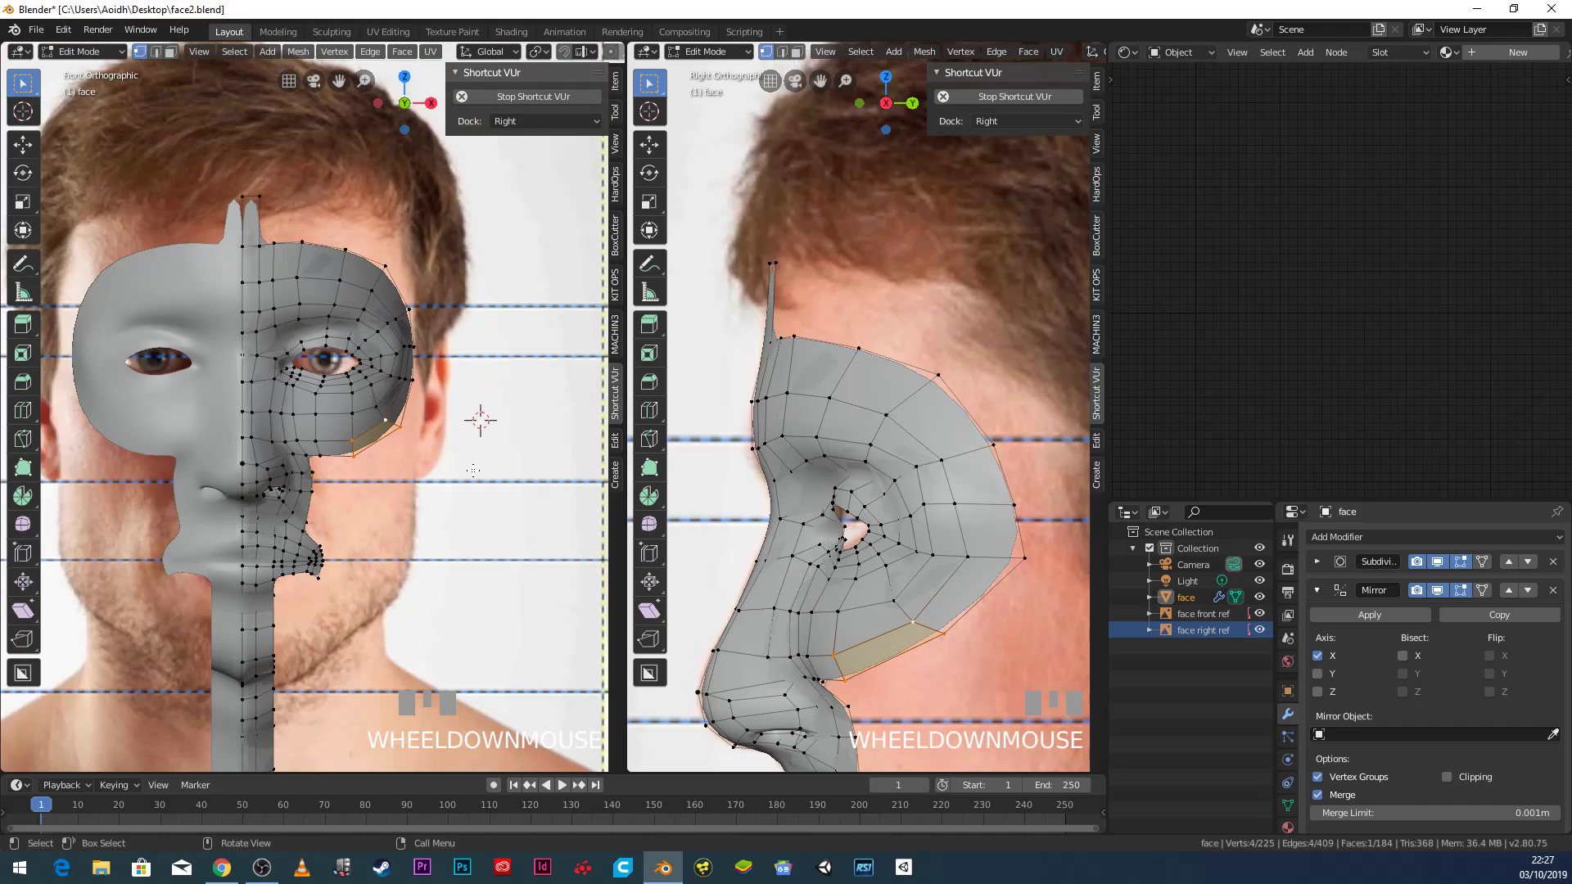
scroll(939, 577, "down", 4)
middle_click_drag(899, 568, 894, 491, "shift")
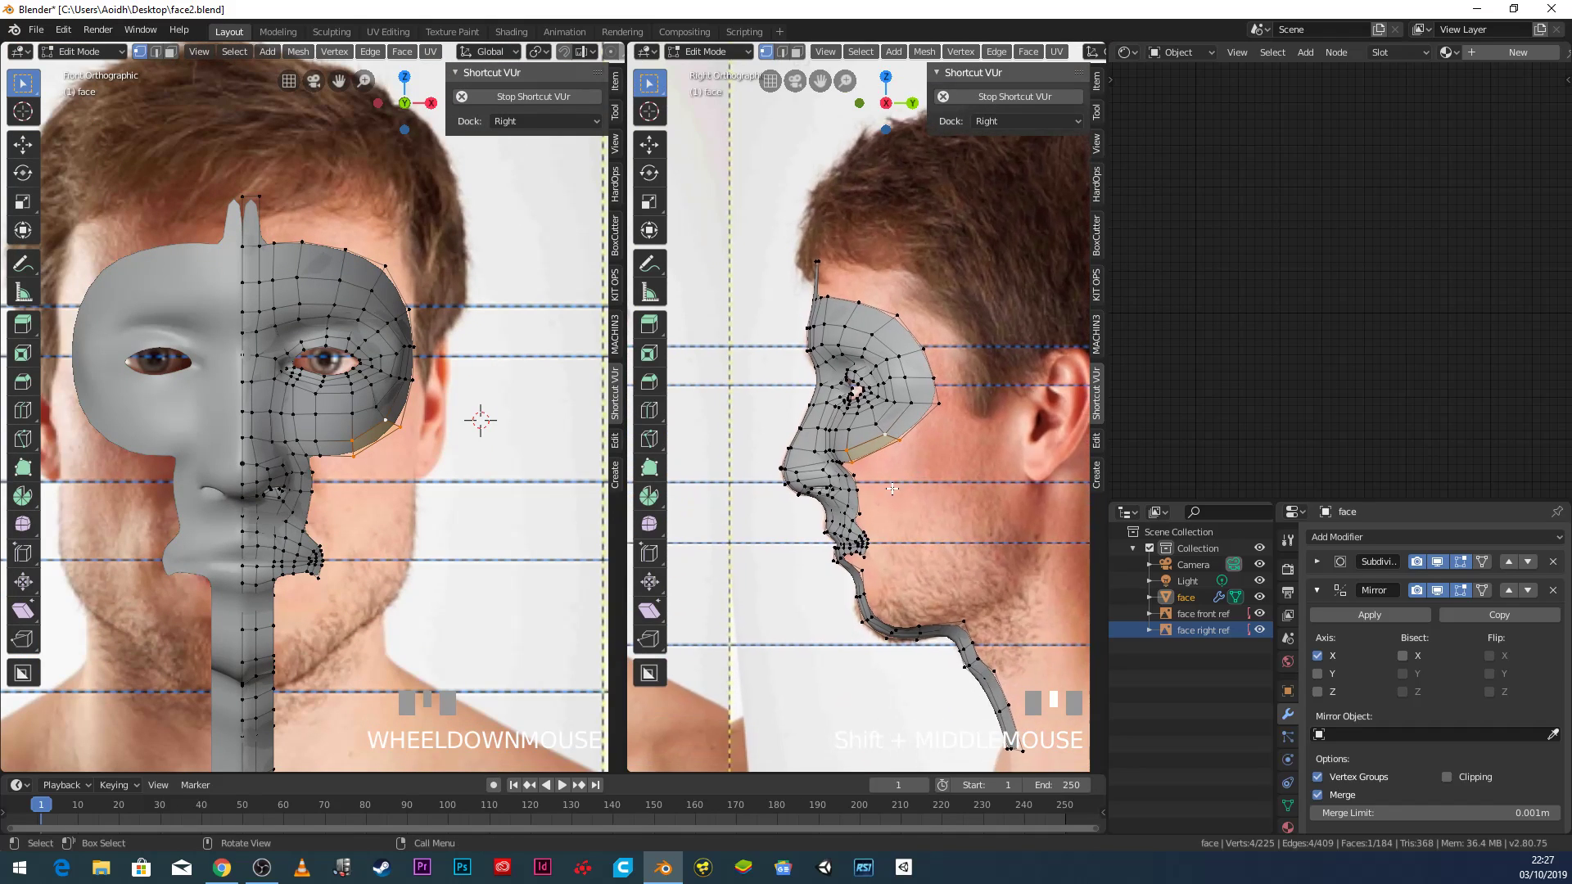
scroll(892, 490, "up", 4)
left_click(856, 549)
left_click(839, 549)
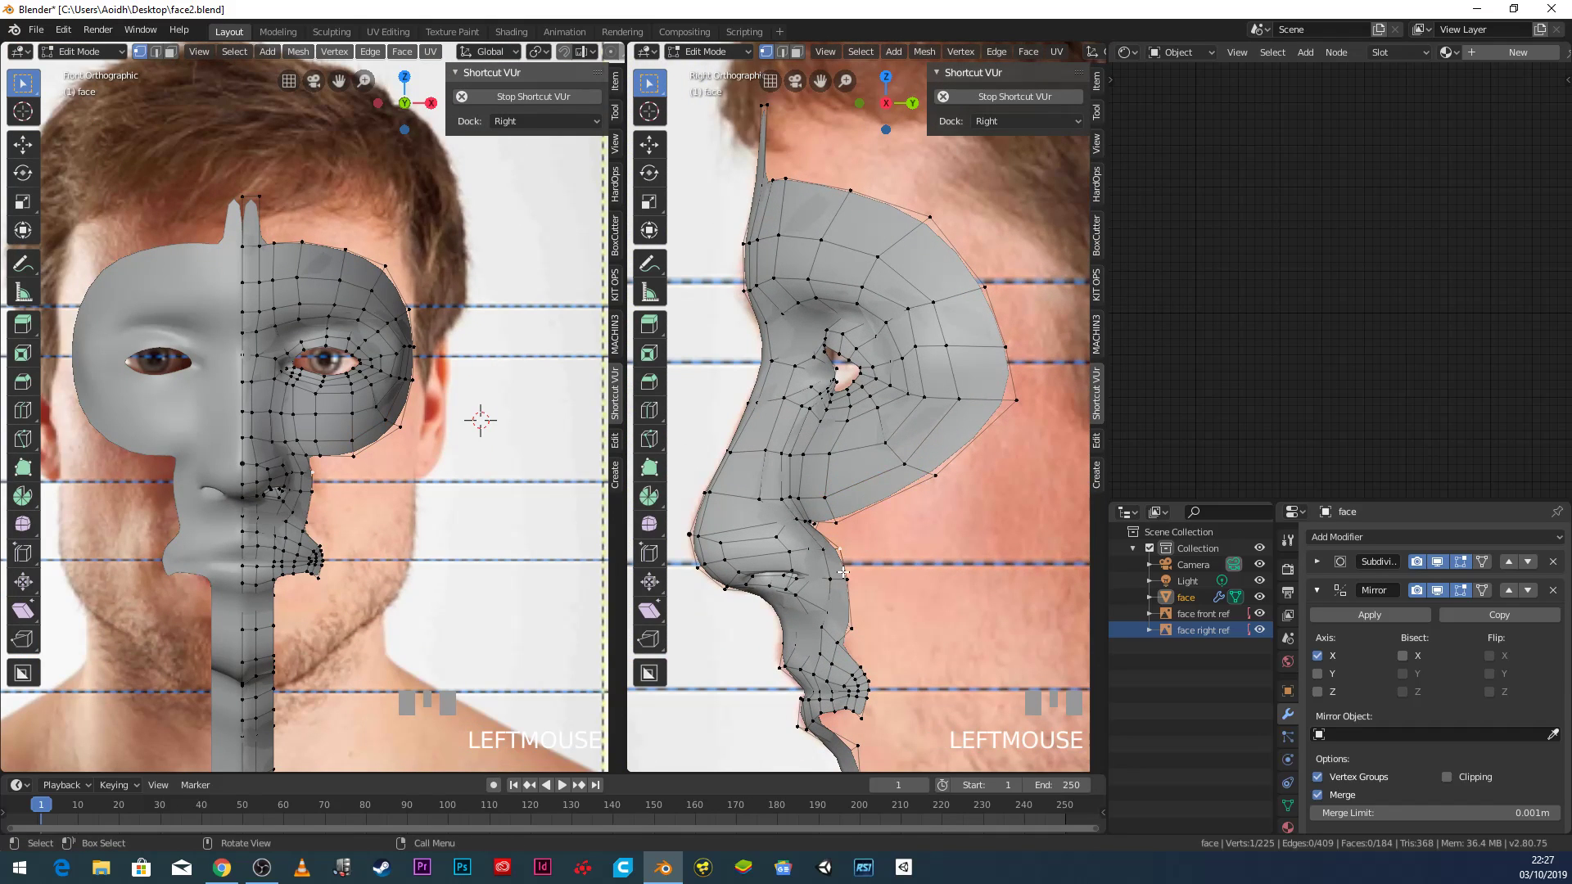
left_click(847, 580, "shift")
left_click(854, 621, "shift")
scroll(315, 577, "up", 3)
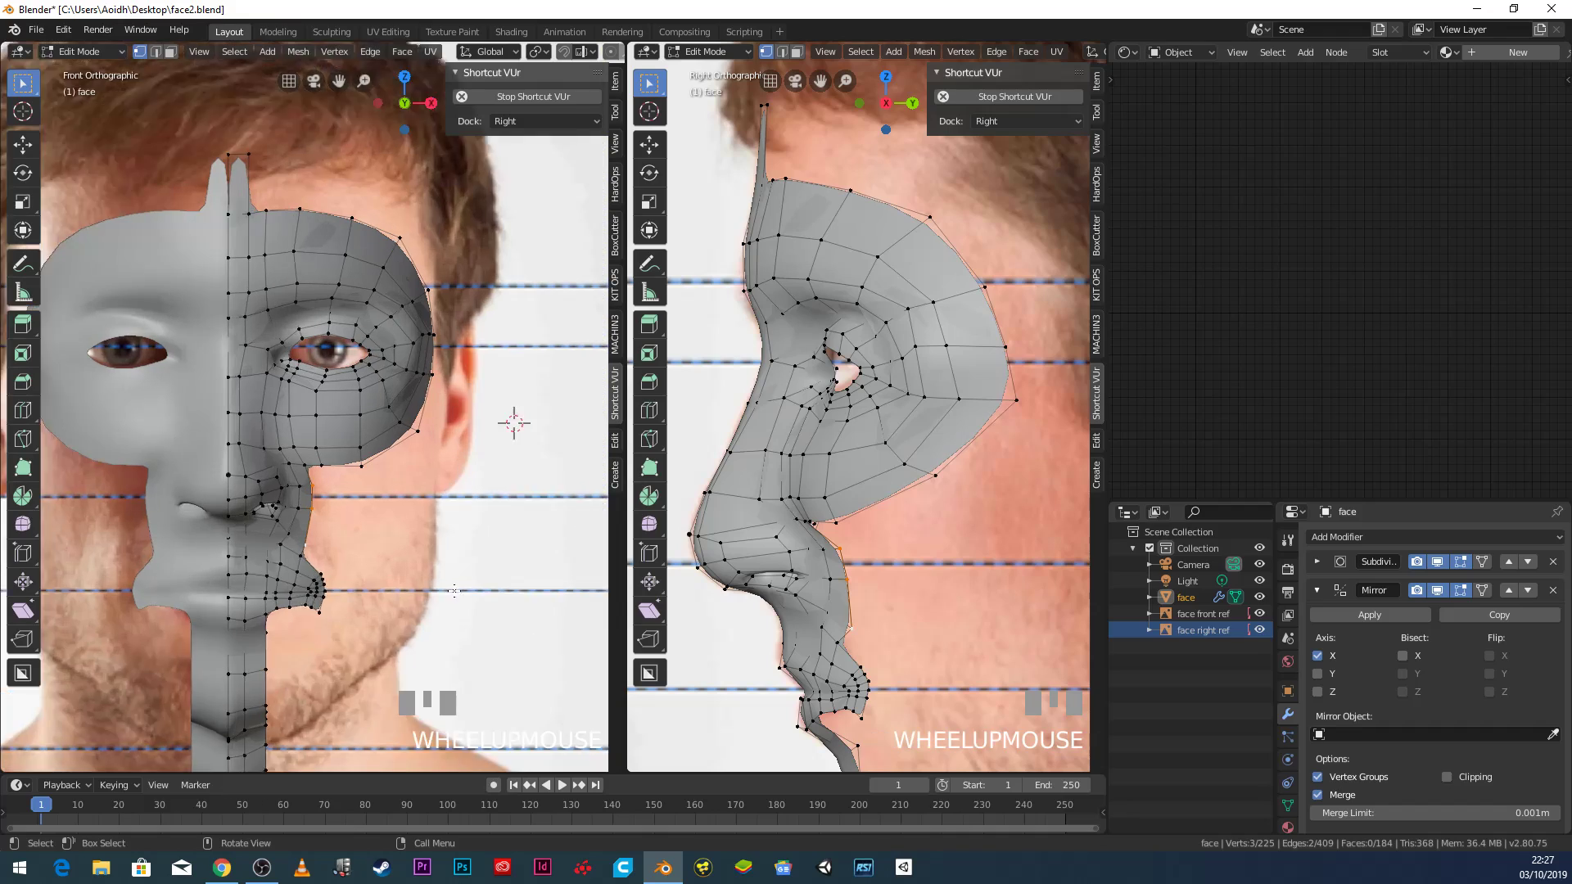
key("e")
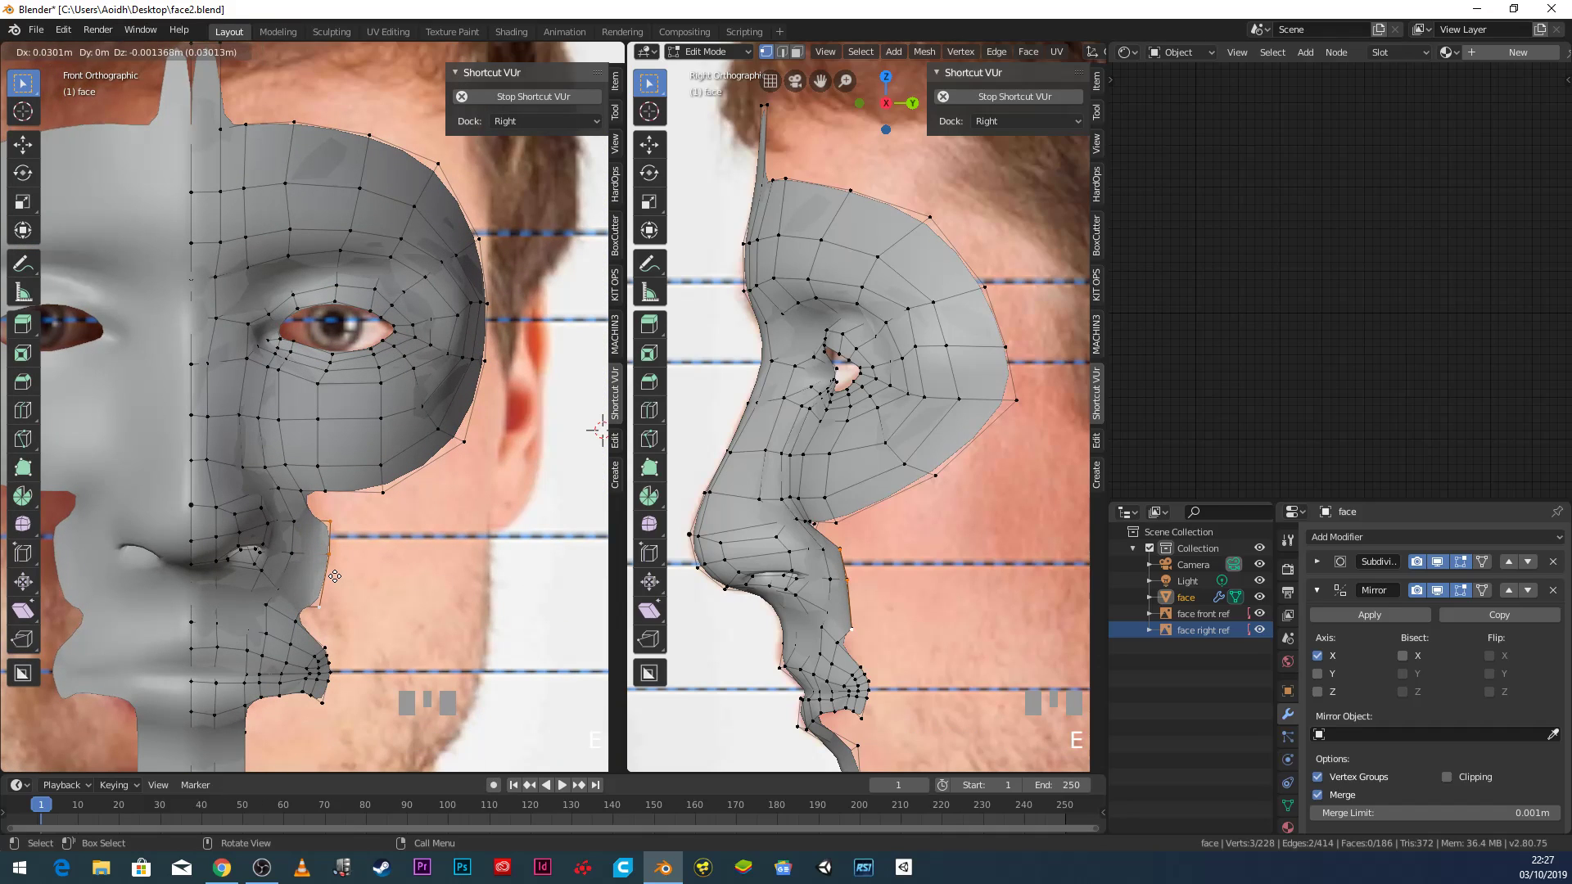
left_click(343, 578)
key("e")
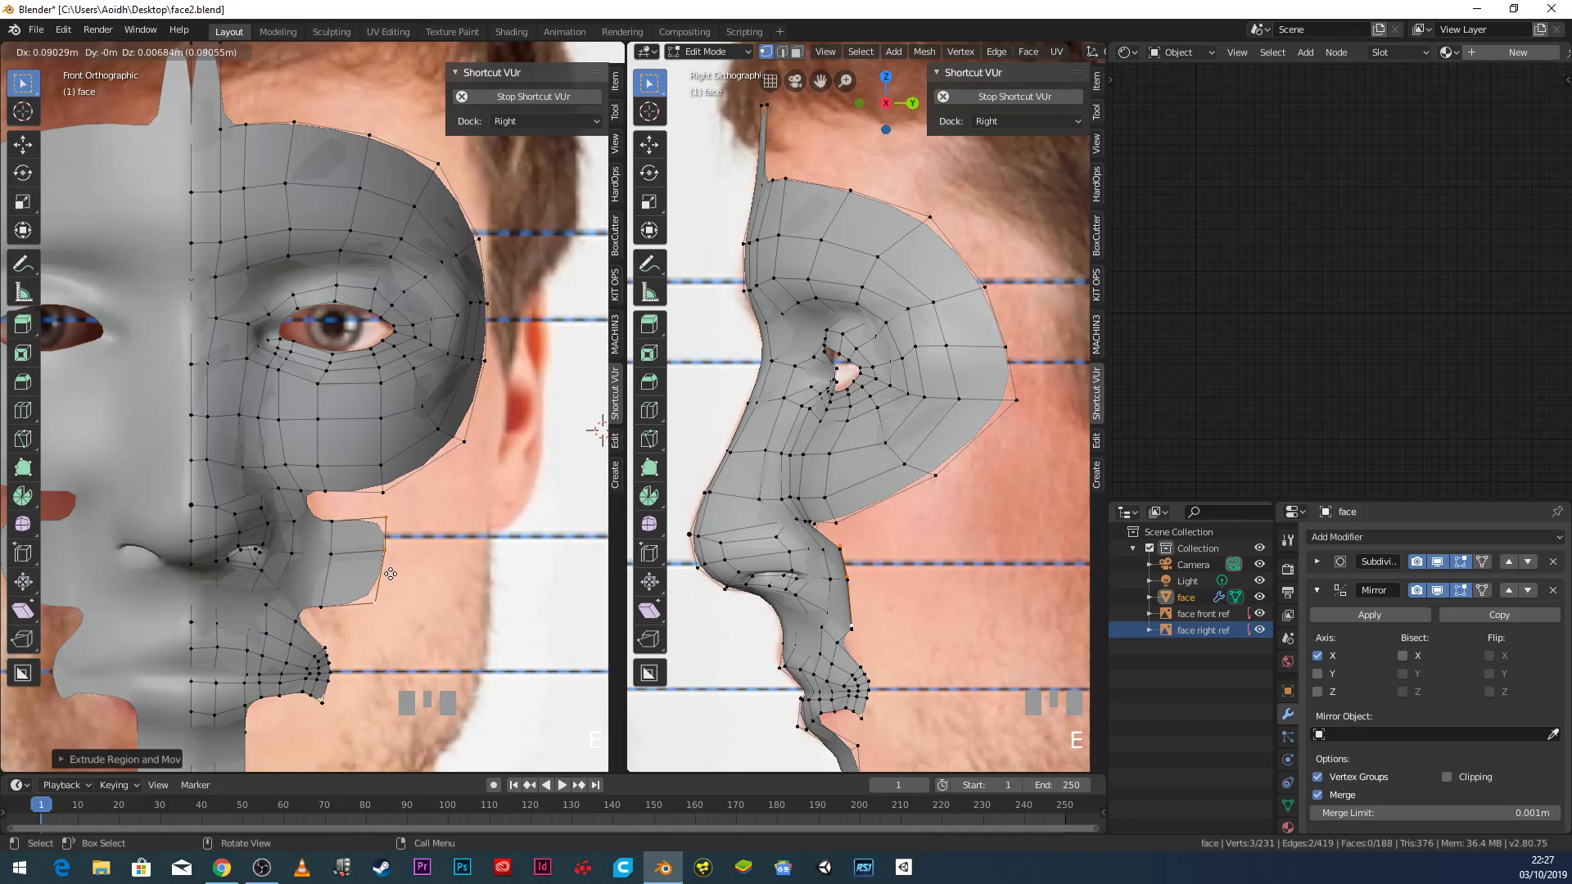
left_click(397, 574)
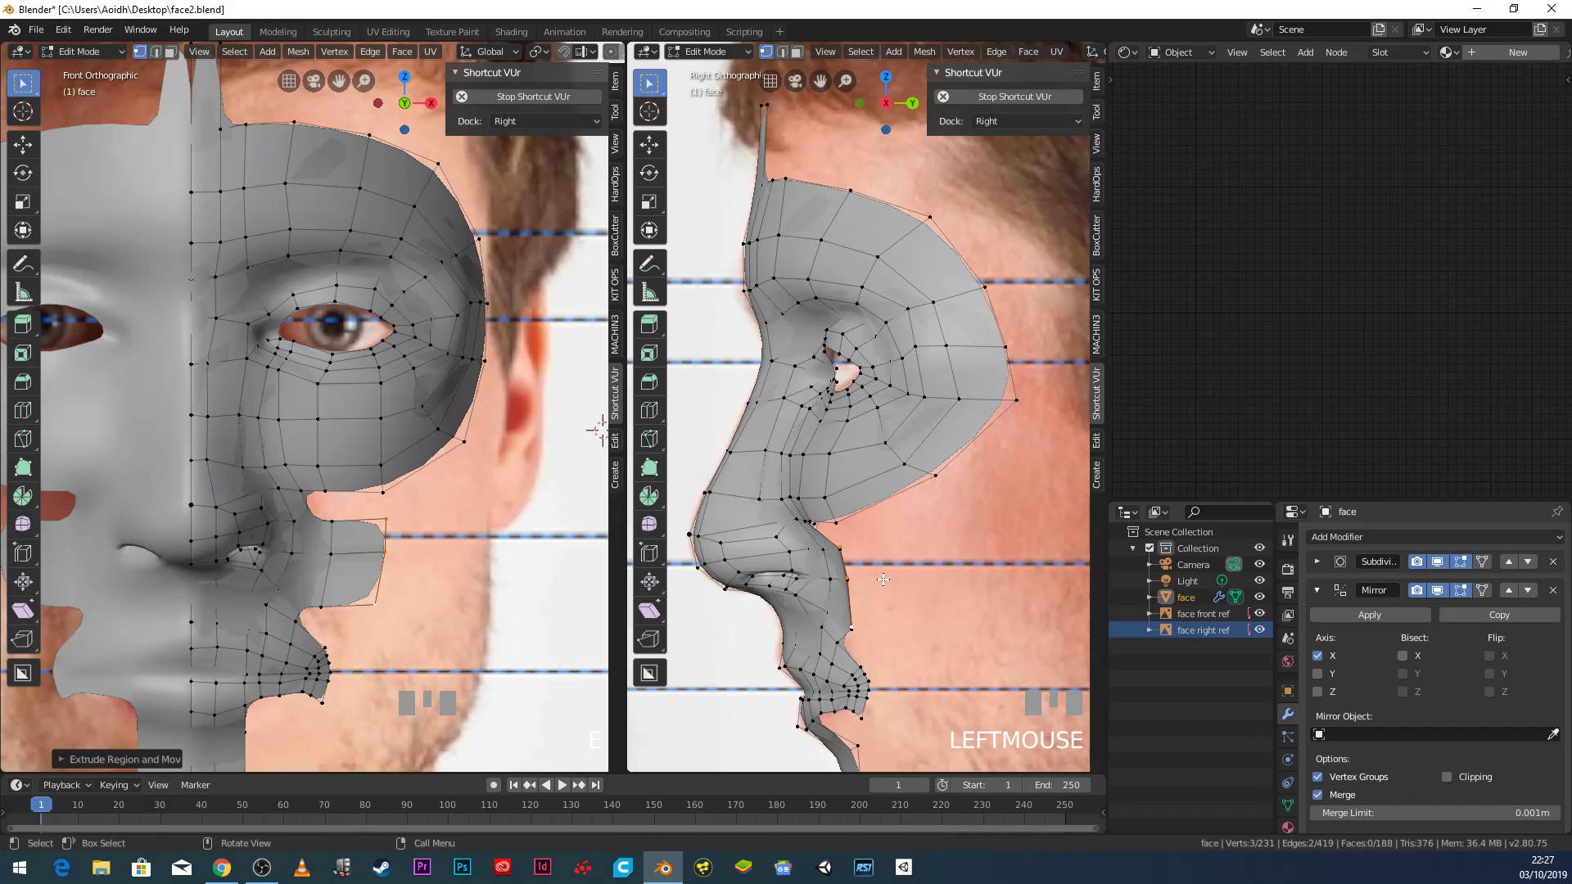
In the side view, move the new strip's outer edge back about 0.056 m and its middle edge loop back about 0.015 m.
key("g")
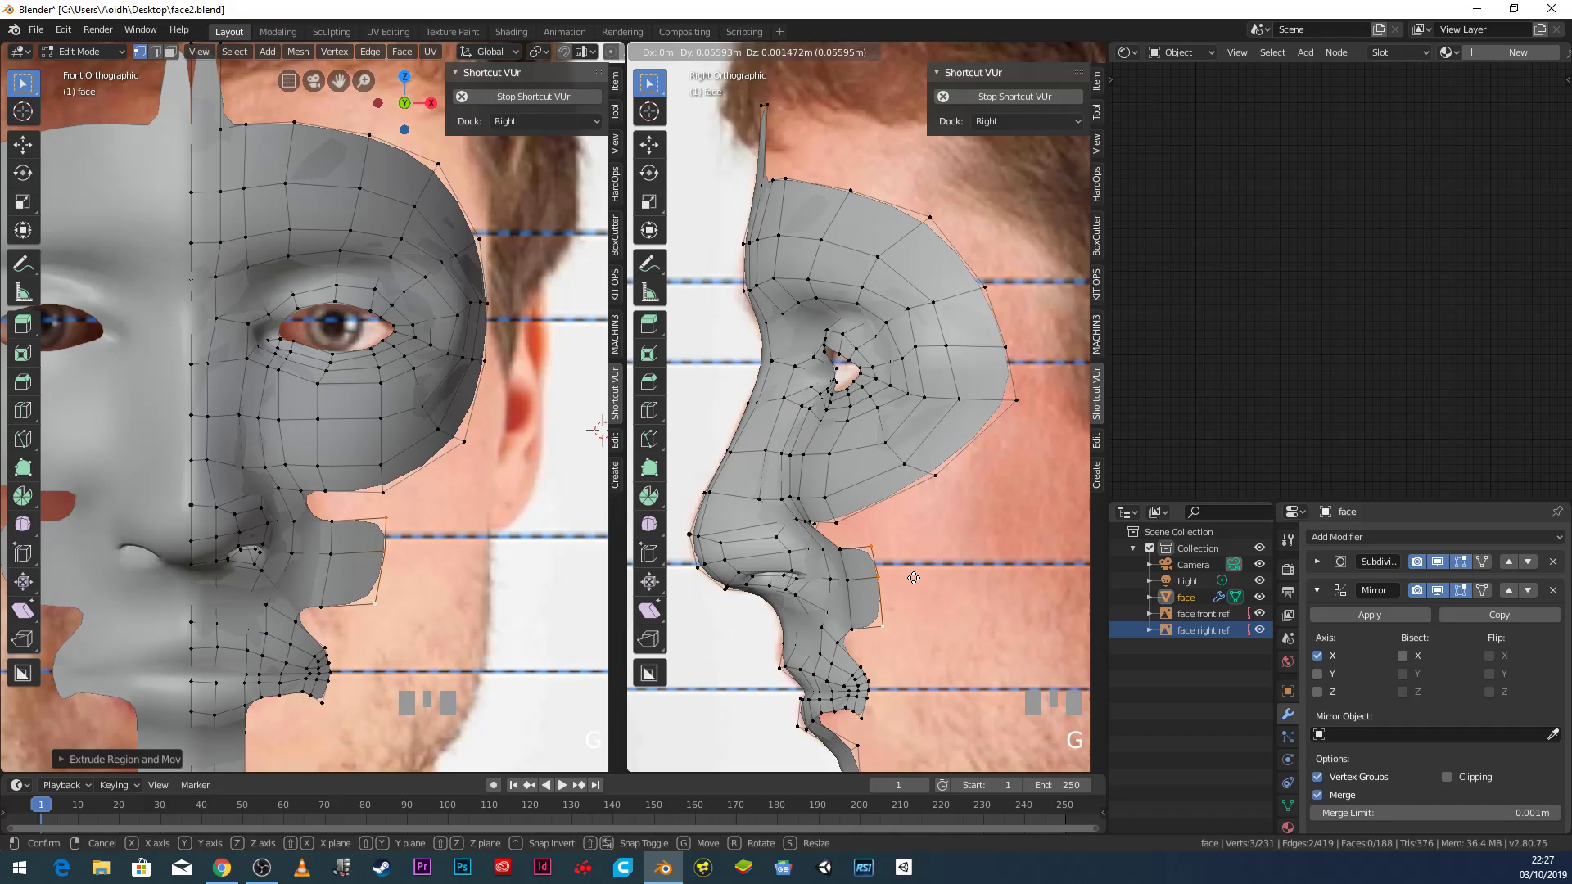
left_click(917, 578)
left_click(327, 578, "alt")
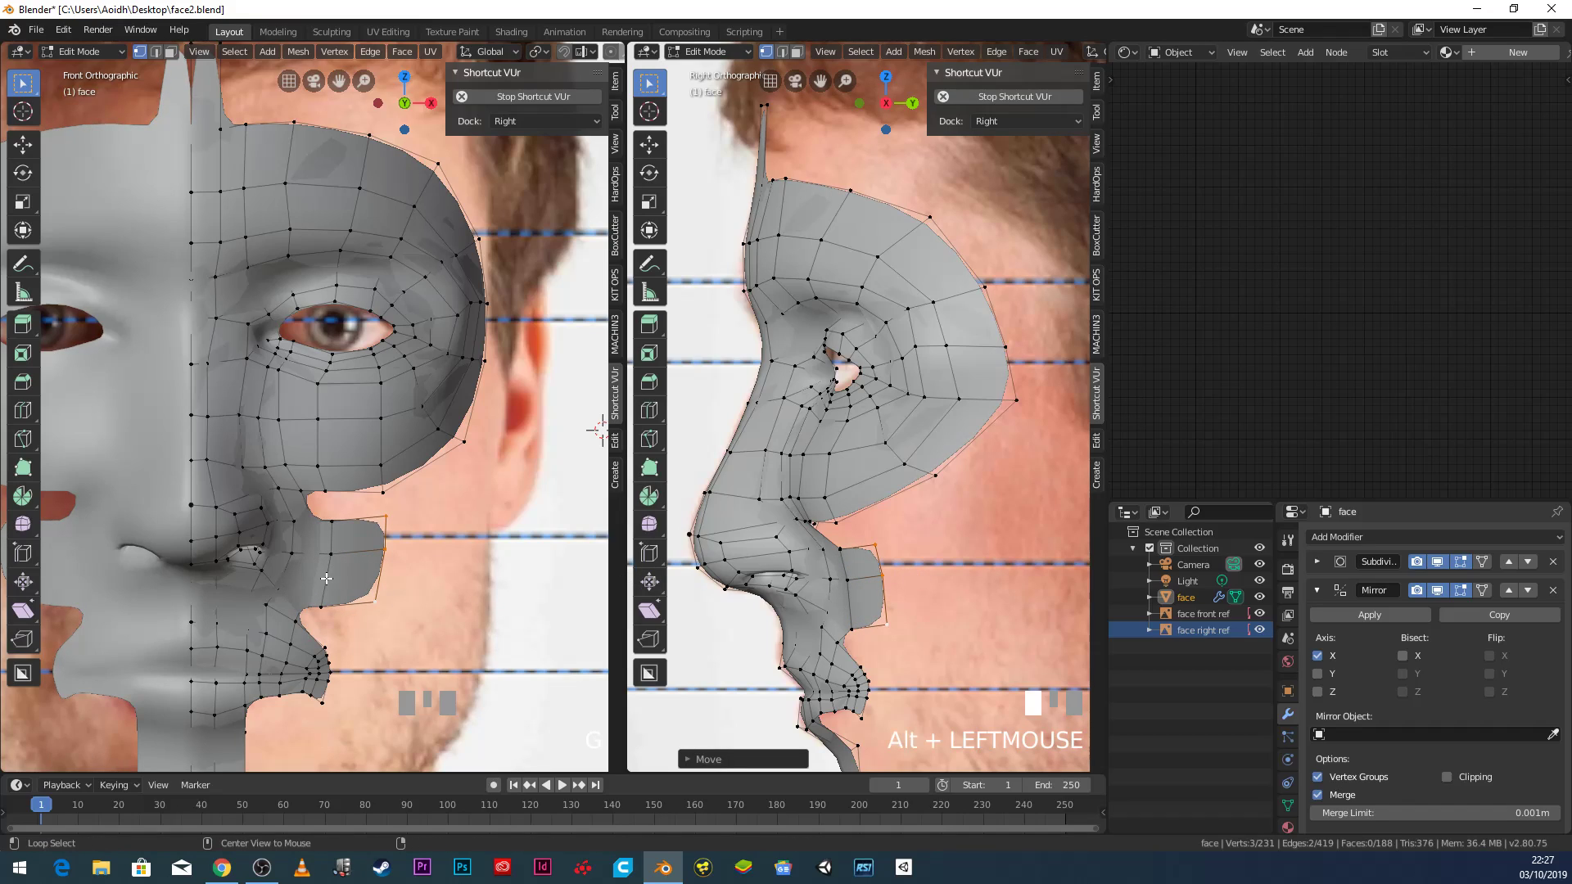
key("g")
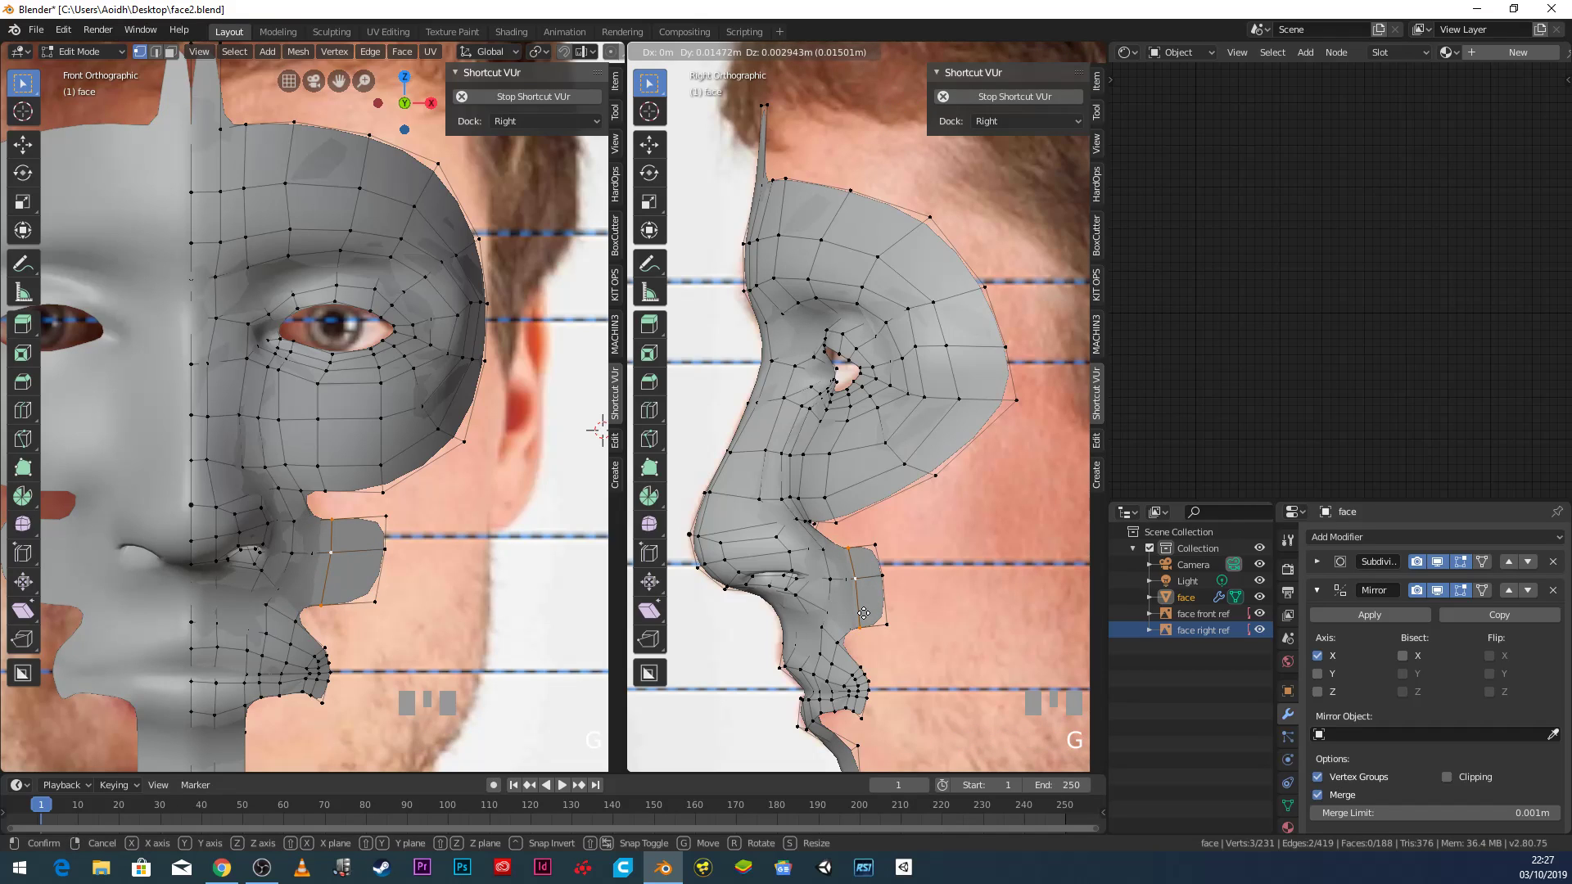
left_click(864, 614)
Fill two faces between the upper edge of the new cheek strip and the cheek patch above it.
scroll(377, 540, "up", 1)
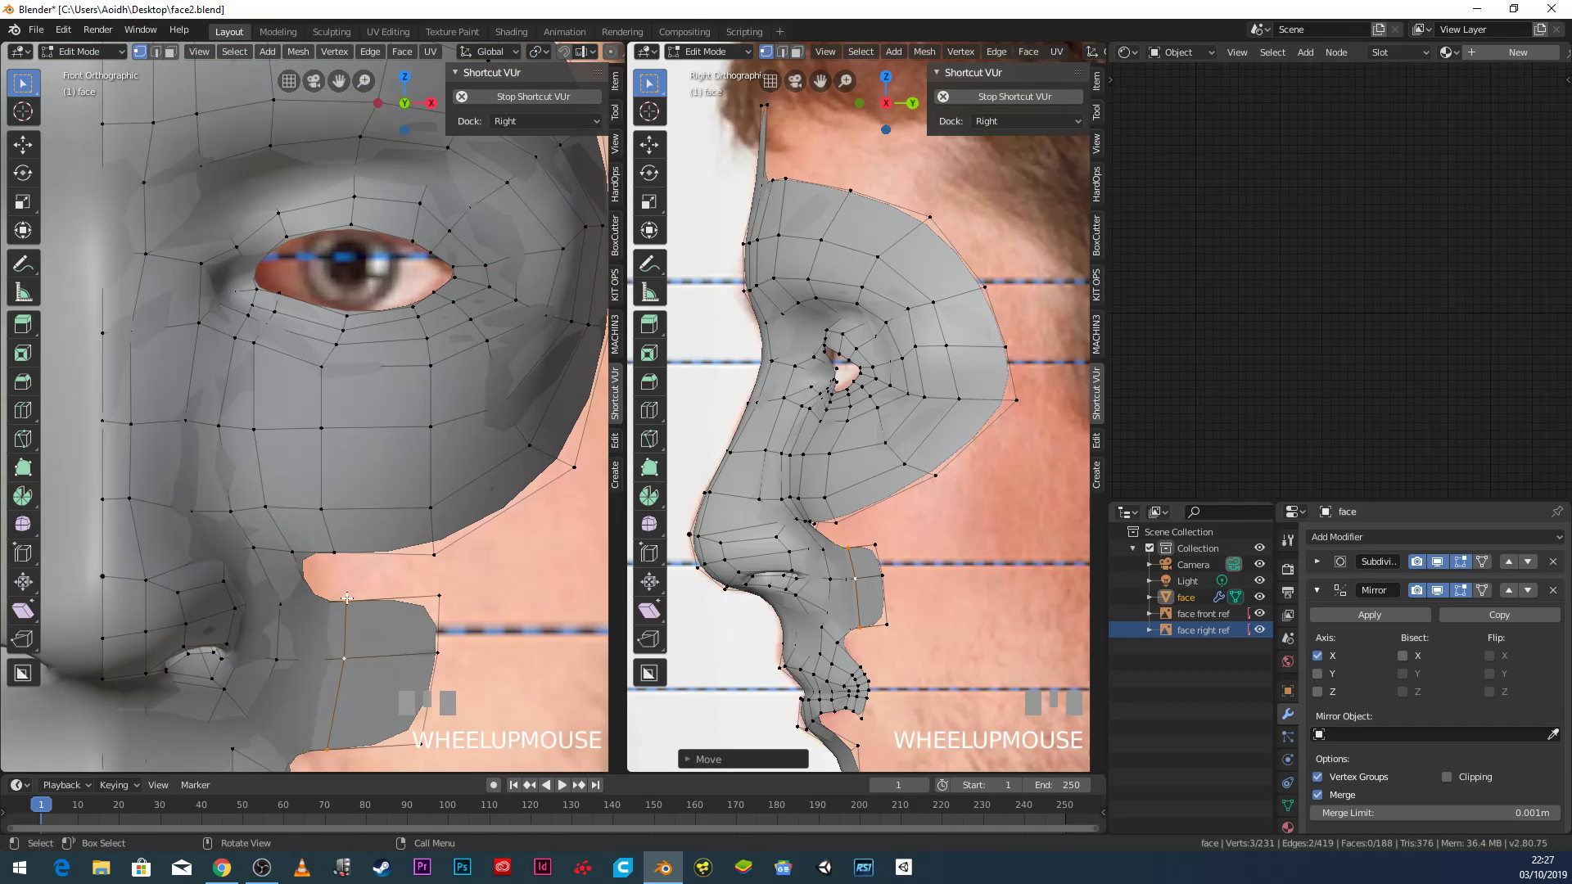
left_click(344, 595)
left_click(312, 589, "shift")
left_click(297, 555, "shift")
left_click(329, 553, "shift")
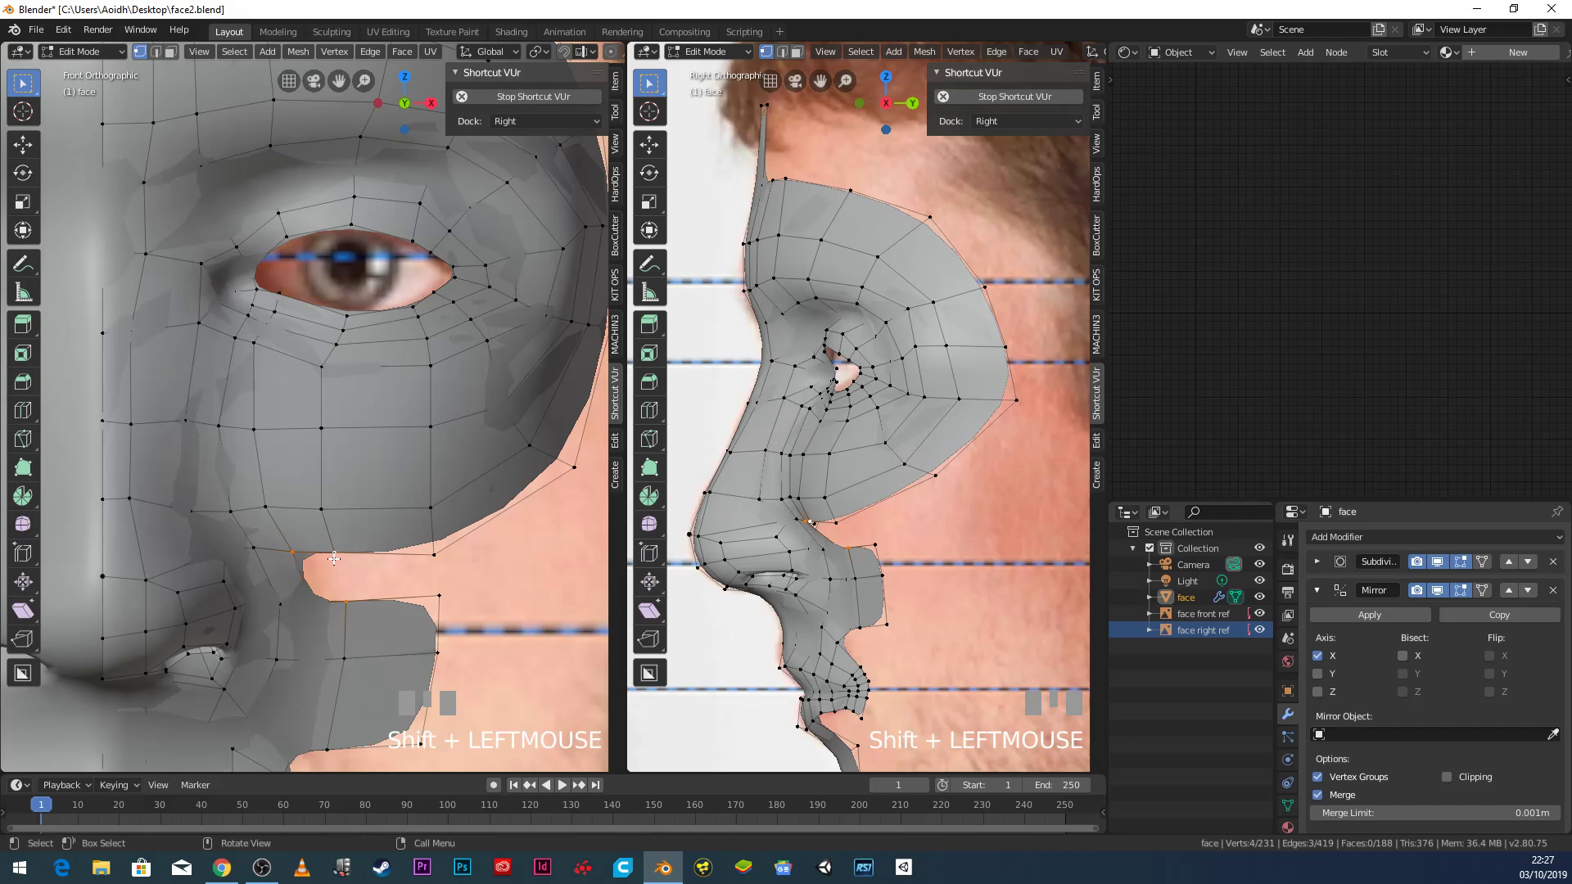
key("f")
left_click(346, 600)
left_click(335, 554, "shift")
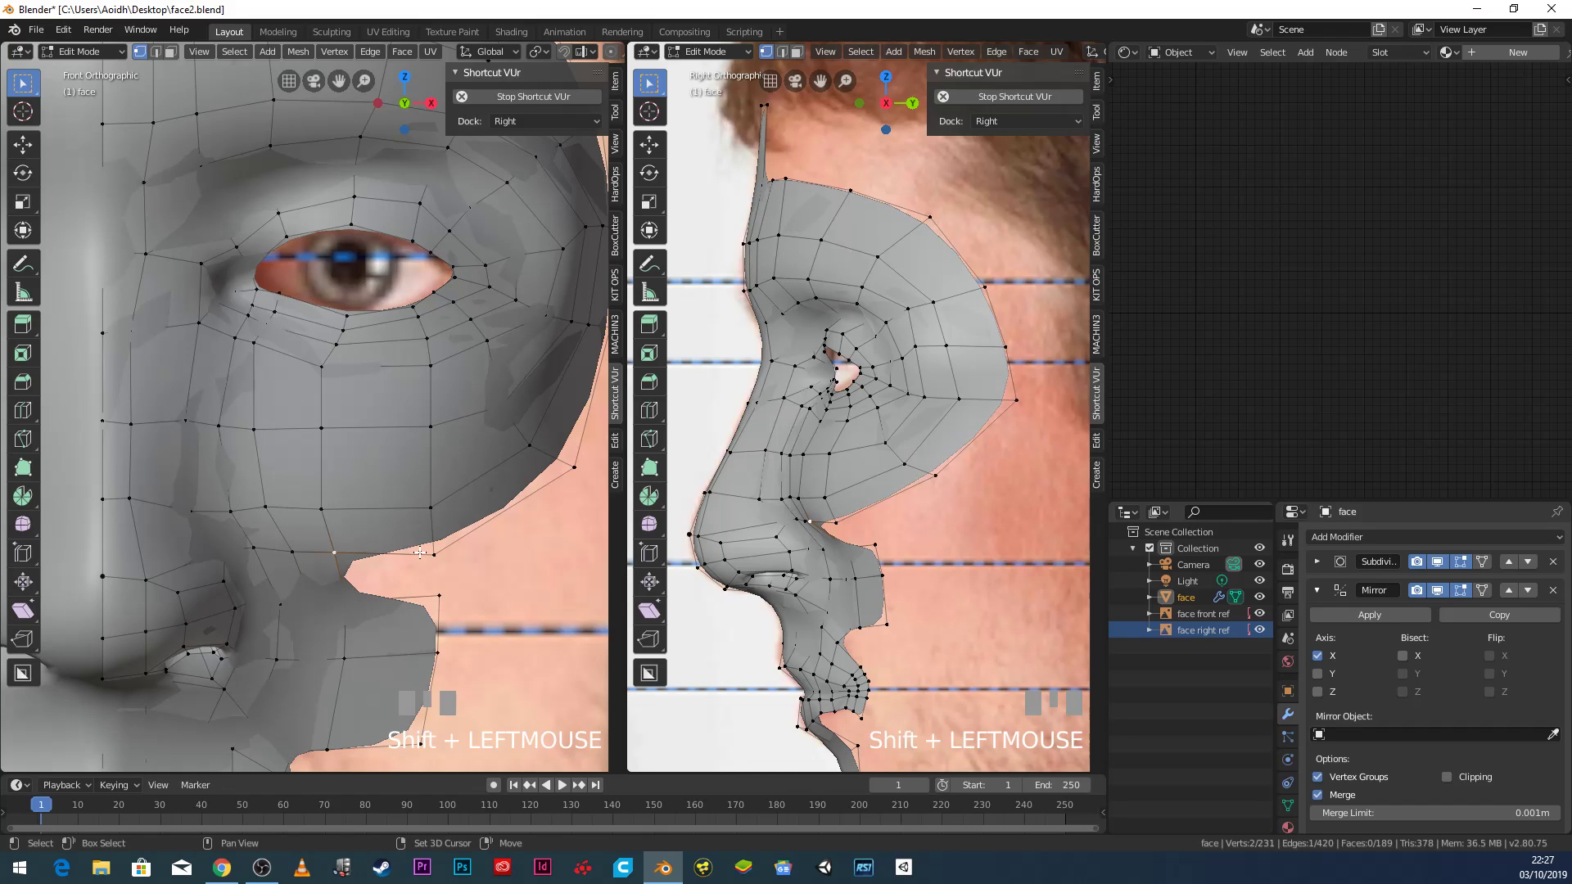
left_click(438, 598, "shift")
key("f")
Fill a face in the notch between the cheek strip's lower edge and the mouth mesh above the mouth corner.
scroll(440, 597, "down", 3)
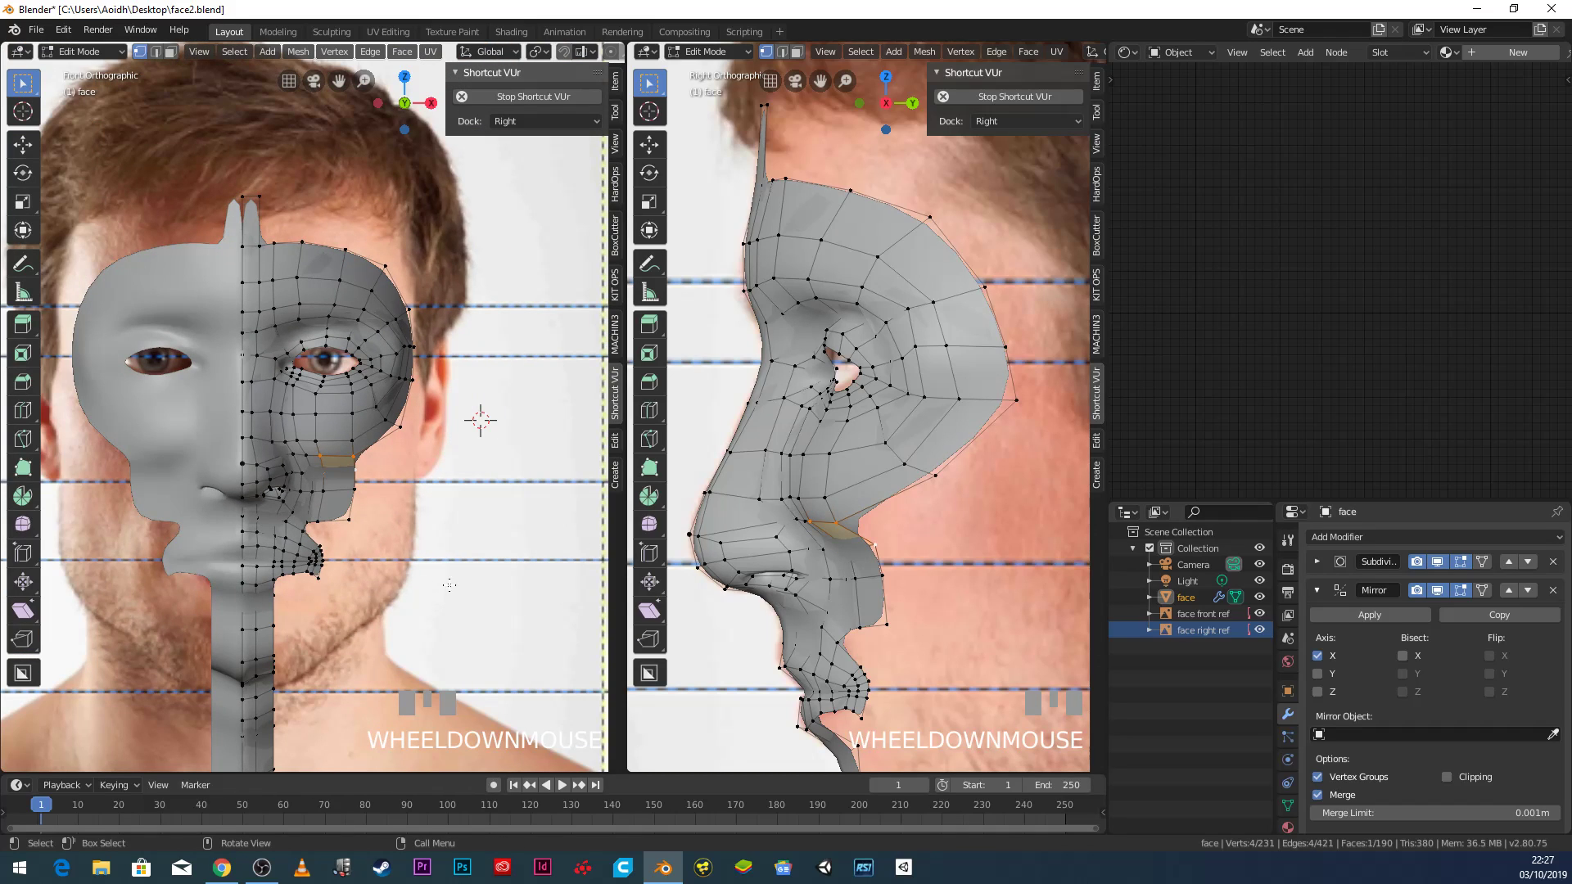
middle_click_drag(833, 644, 761, 508, "shift")
scroll(762, 507, "up", 2)
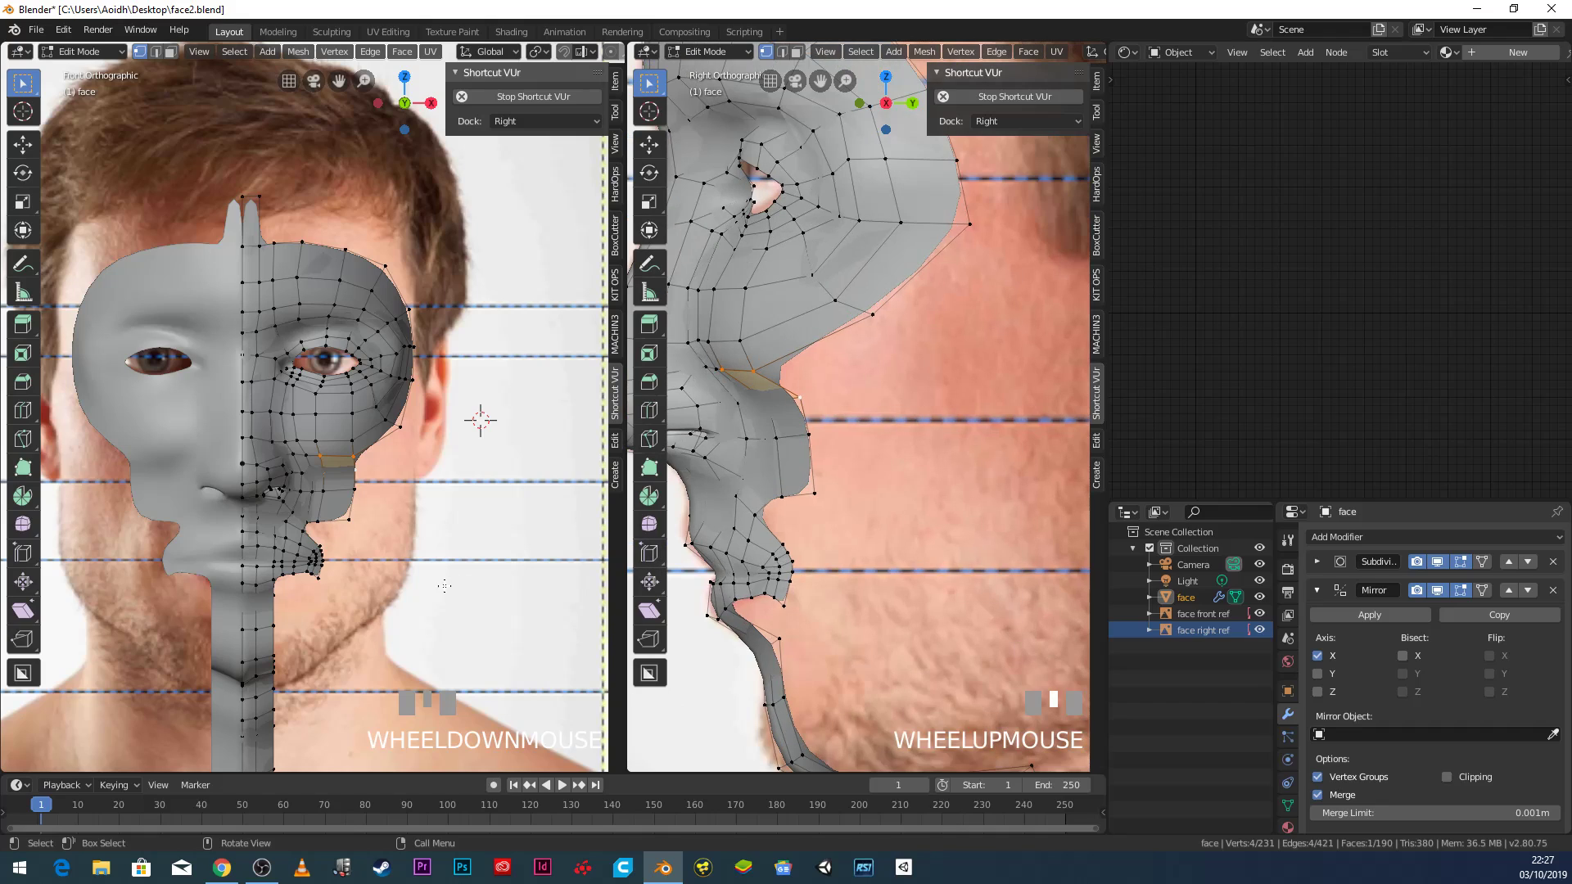
scroll(334, 598, "up", 2)
middle_click_drag(334, 597, 328, 533, "shift")
scroll(328, 532, "up", 2)
left_click(302, 536)
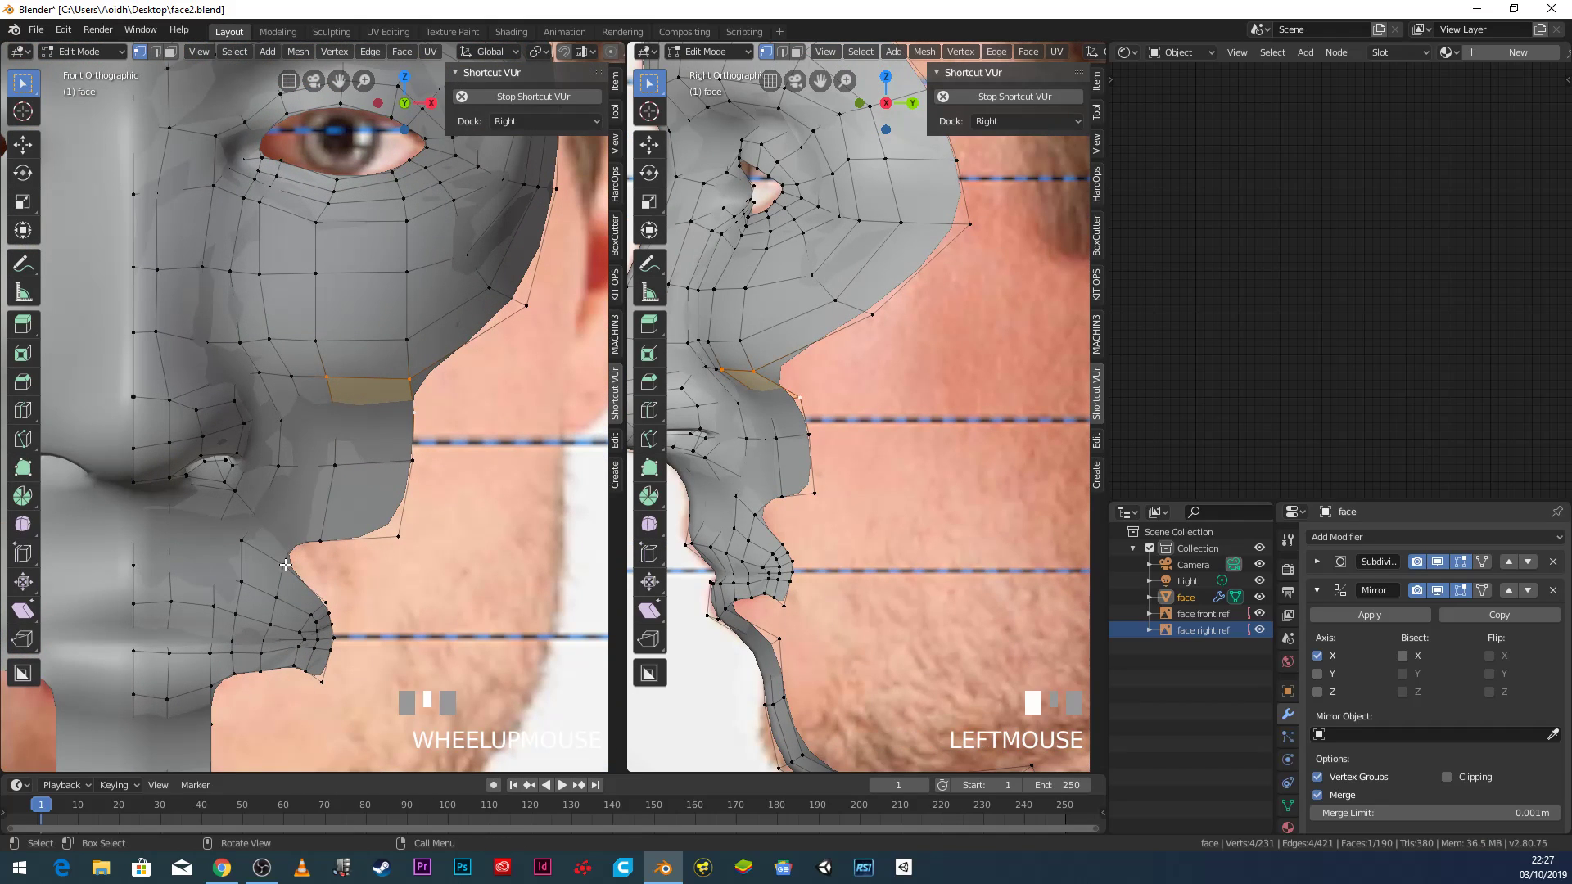
left_click(320, 541, "shift")
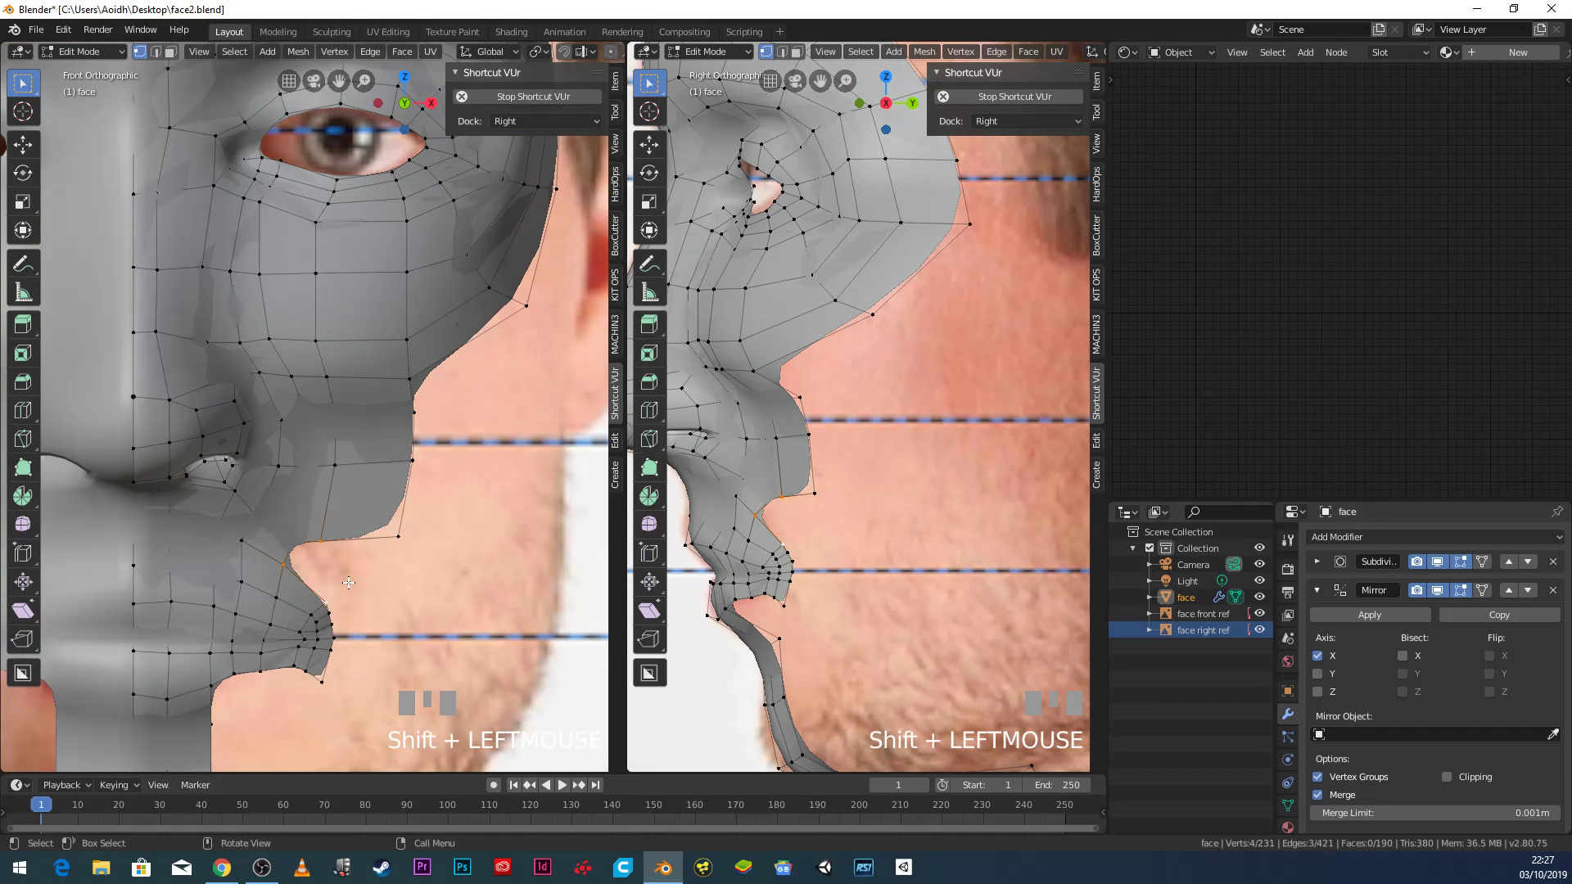
key("f")
scroll(345, 581, "down", 4)
scroll(340, 542, "up", 2)
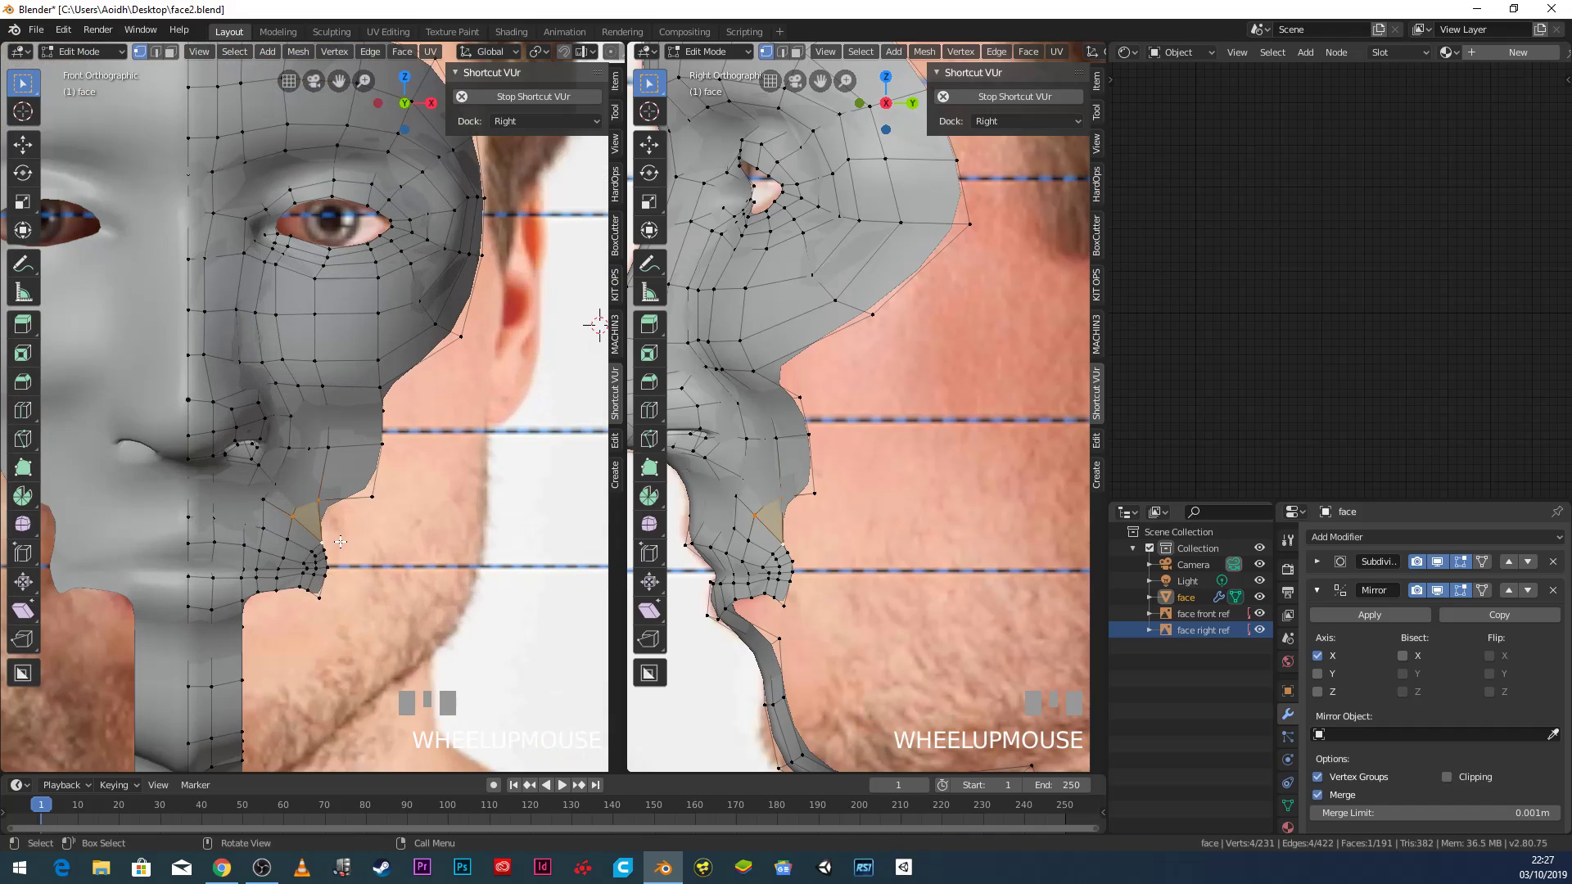
scroll(341, 553, "up", 2)
middle_click_drag(340, 573, 307, 511, "shift")
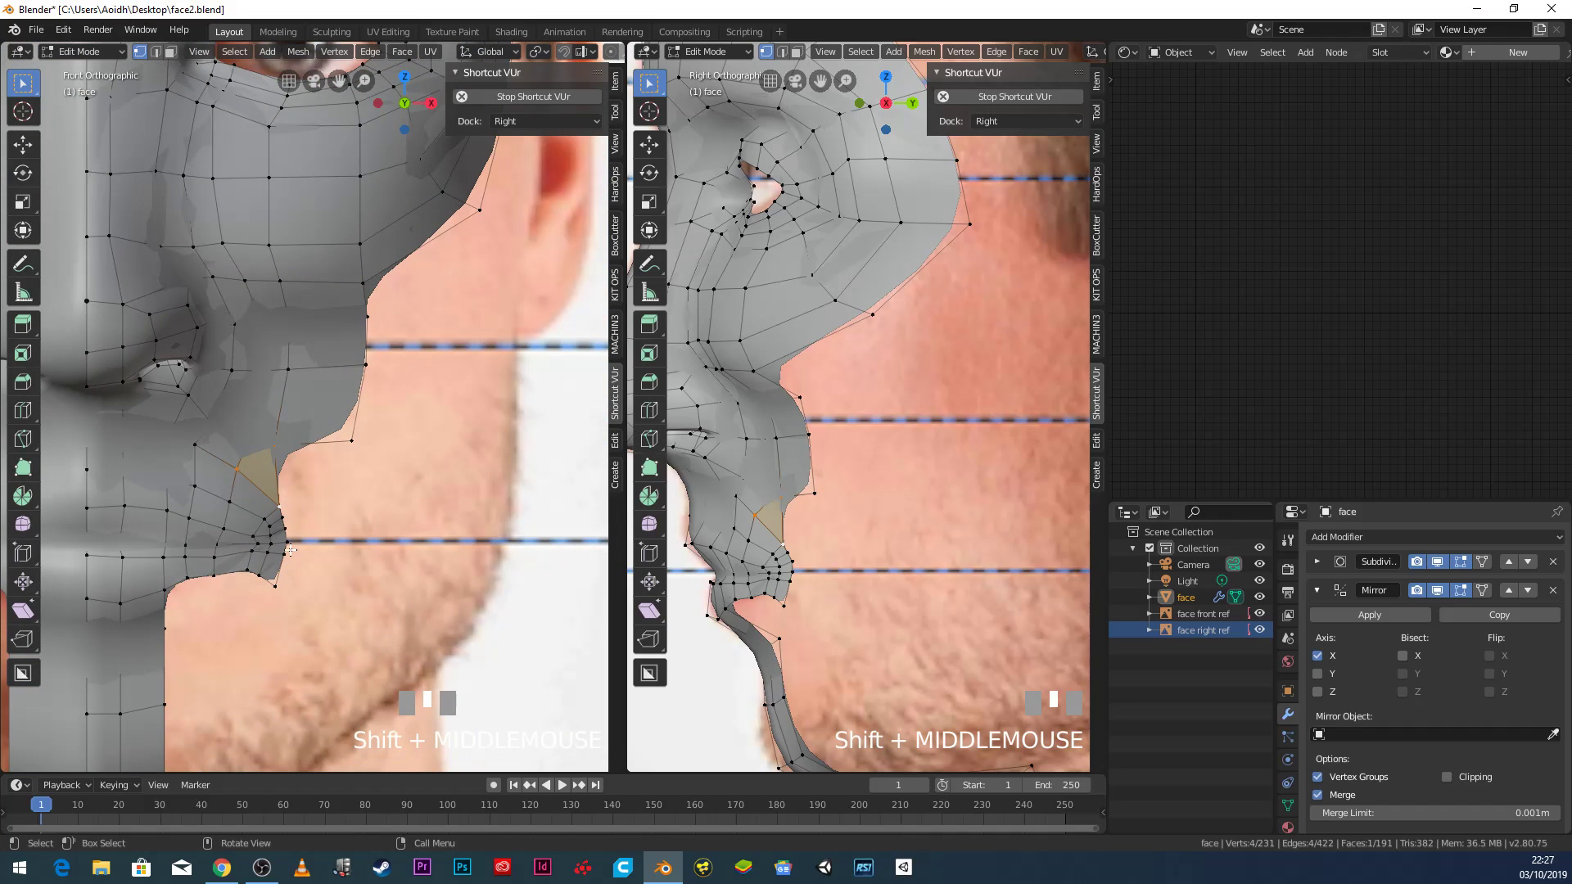
scroll(310, 518, "up", 2)
scroll(306, 514, "down", 2)
middle_click_drag(306, 513, 307, 417, "shift")
scroll(294, 367, "up", 5)
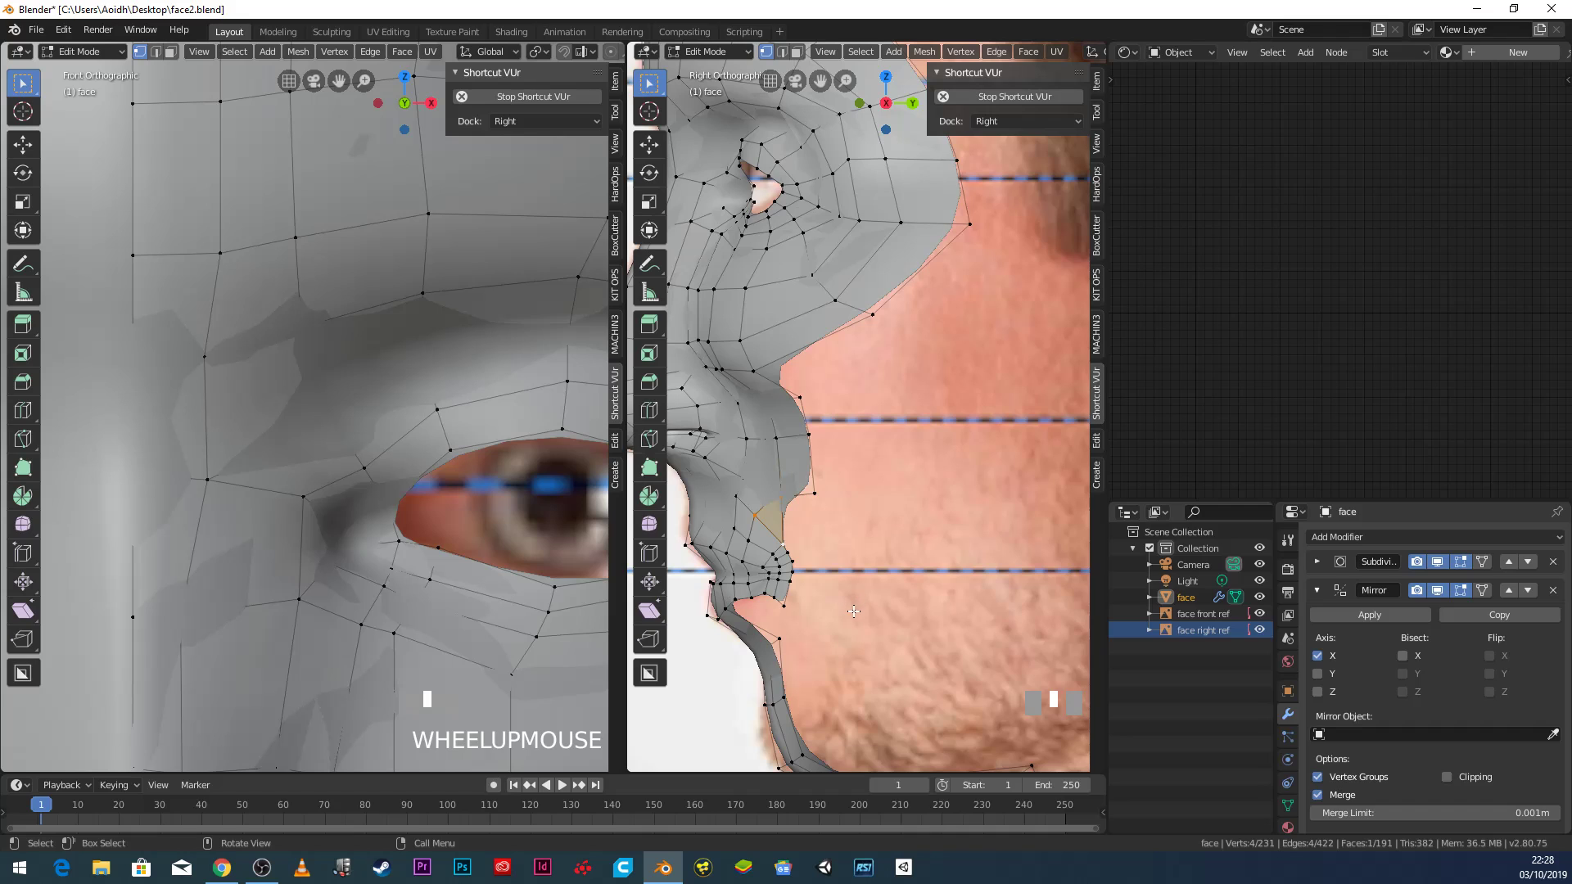
Move the two outer edge vertices at and just below the mouth corner inward in the front view and forward in the side view.
scroll(790, 591, "up", 3)
middle_click_drag(790, 591, 952, 337, "shift")
scroll(834, 401, "up", 2)
scroll(833, 401, "up", 1)
scroll(465, 524, "down", 9)
middle_click_drag(512, 488, 508, 329, "shift")
scroll(407, 432, "up", 12)
middle_click_drag(456, 537, 521, 494, "shift")
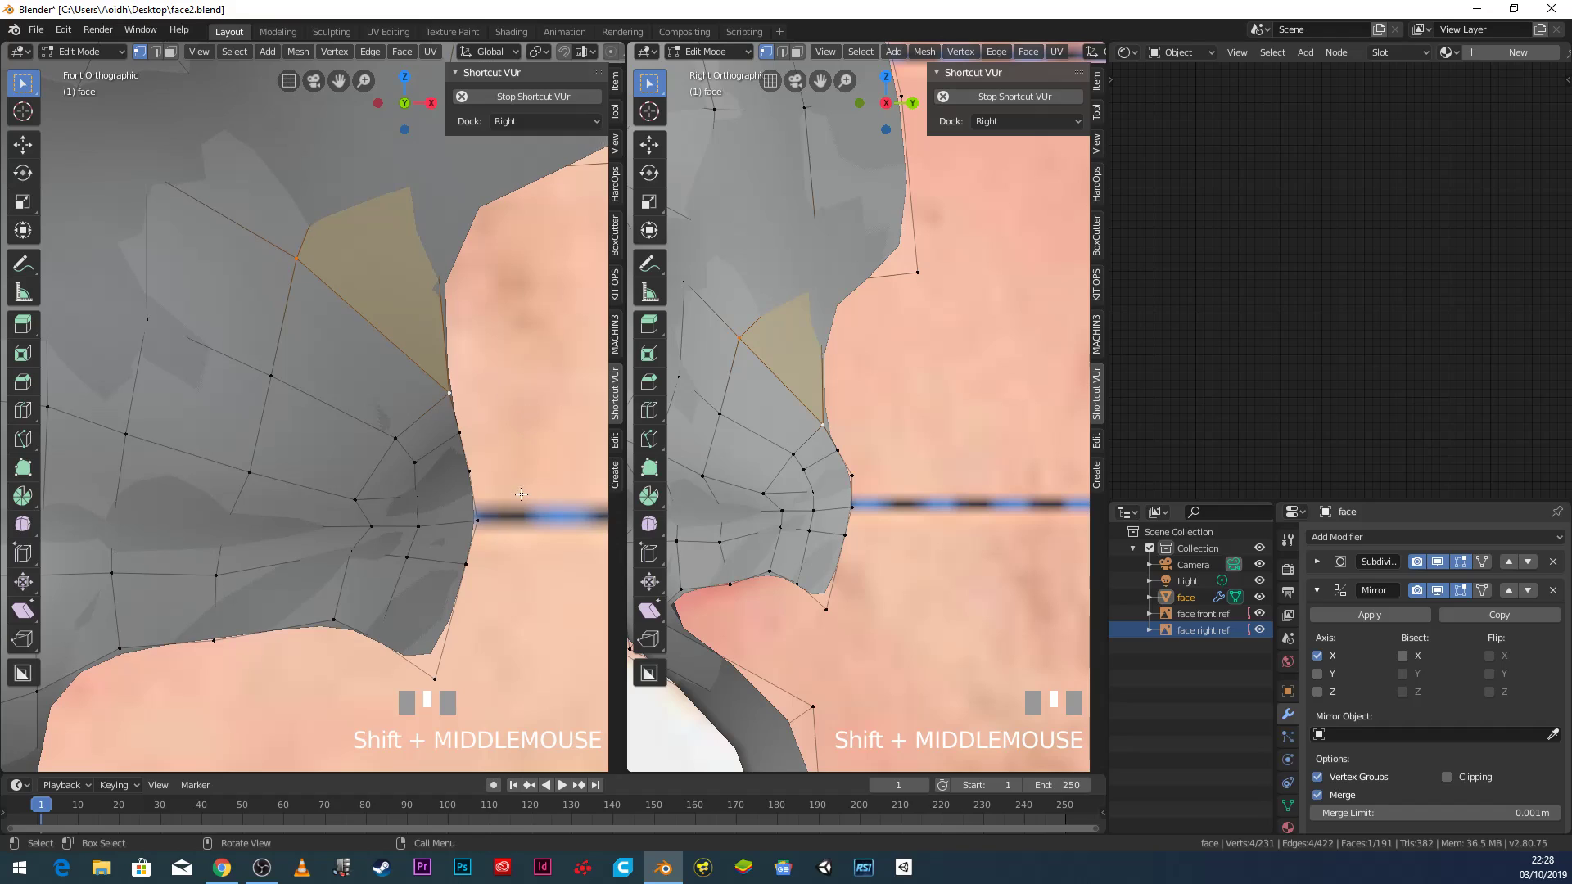
left_click(478, 518)
left_click(480, 560, "shift")
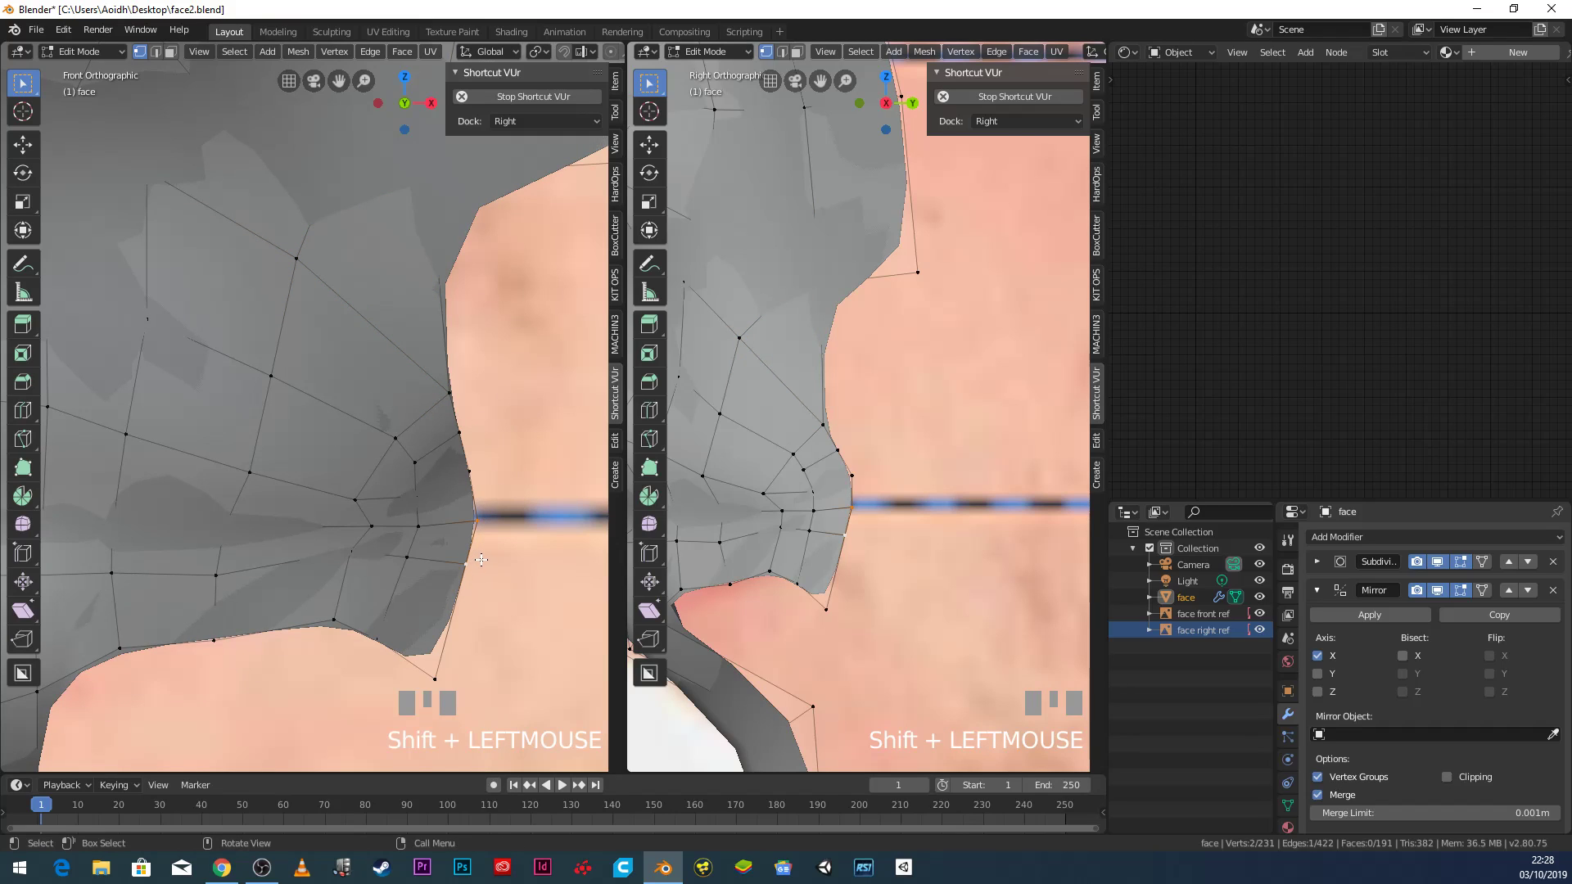
key("g")
left_click(458, 557)
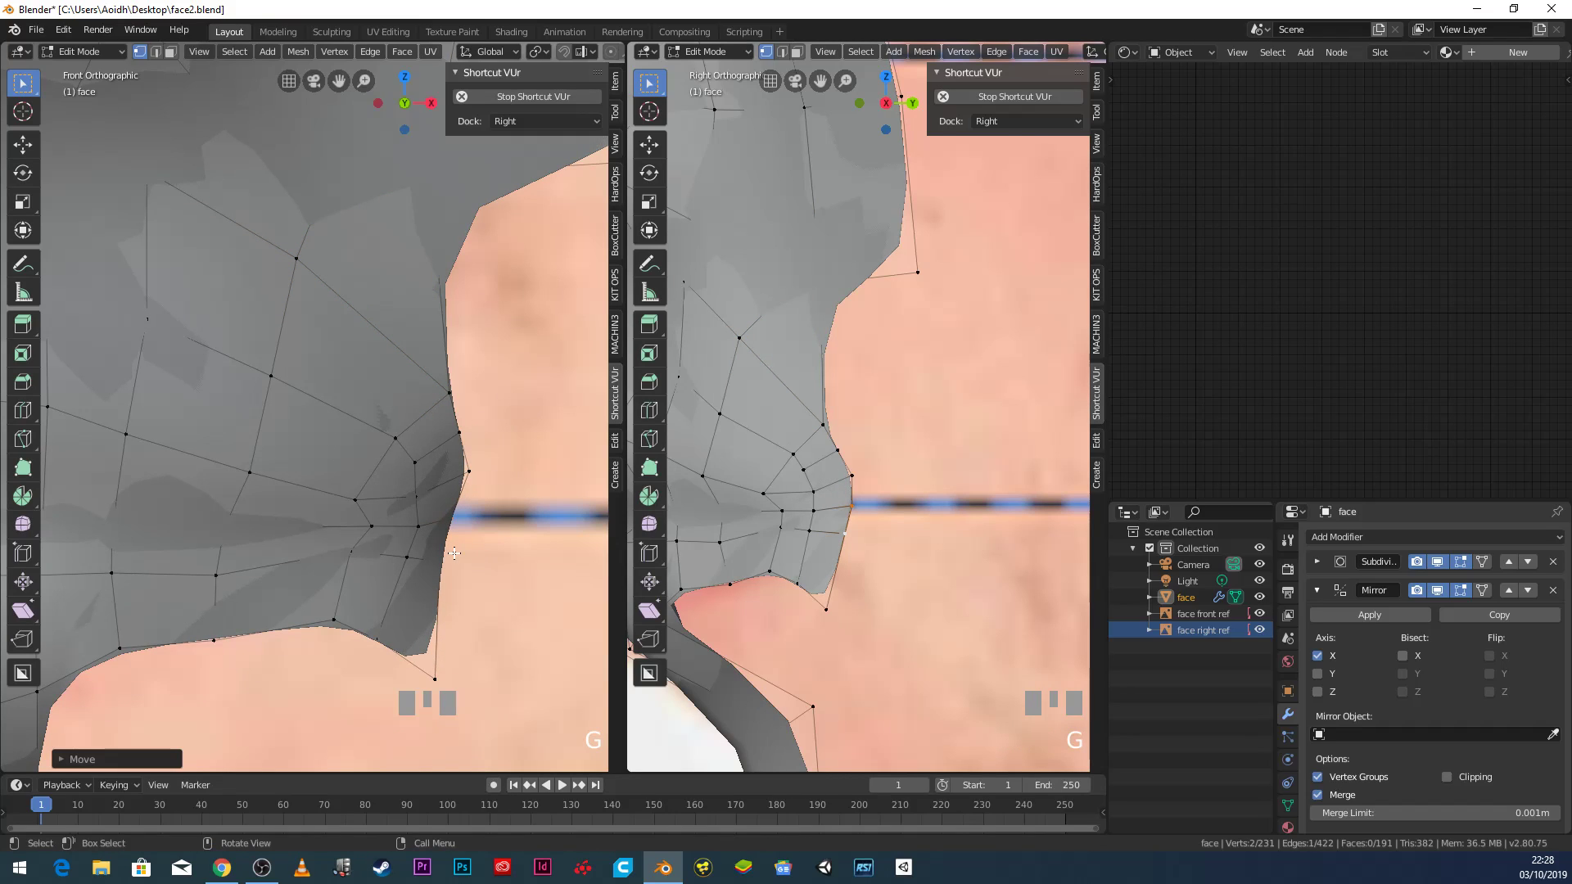
key("g")
left_click(860, 482)
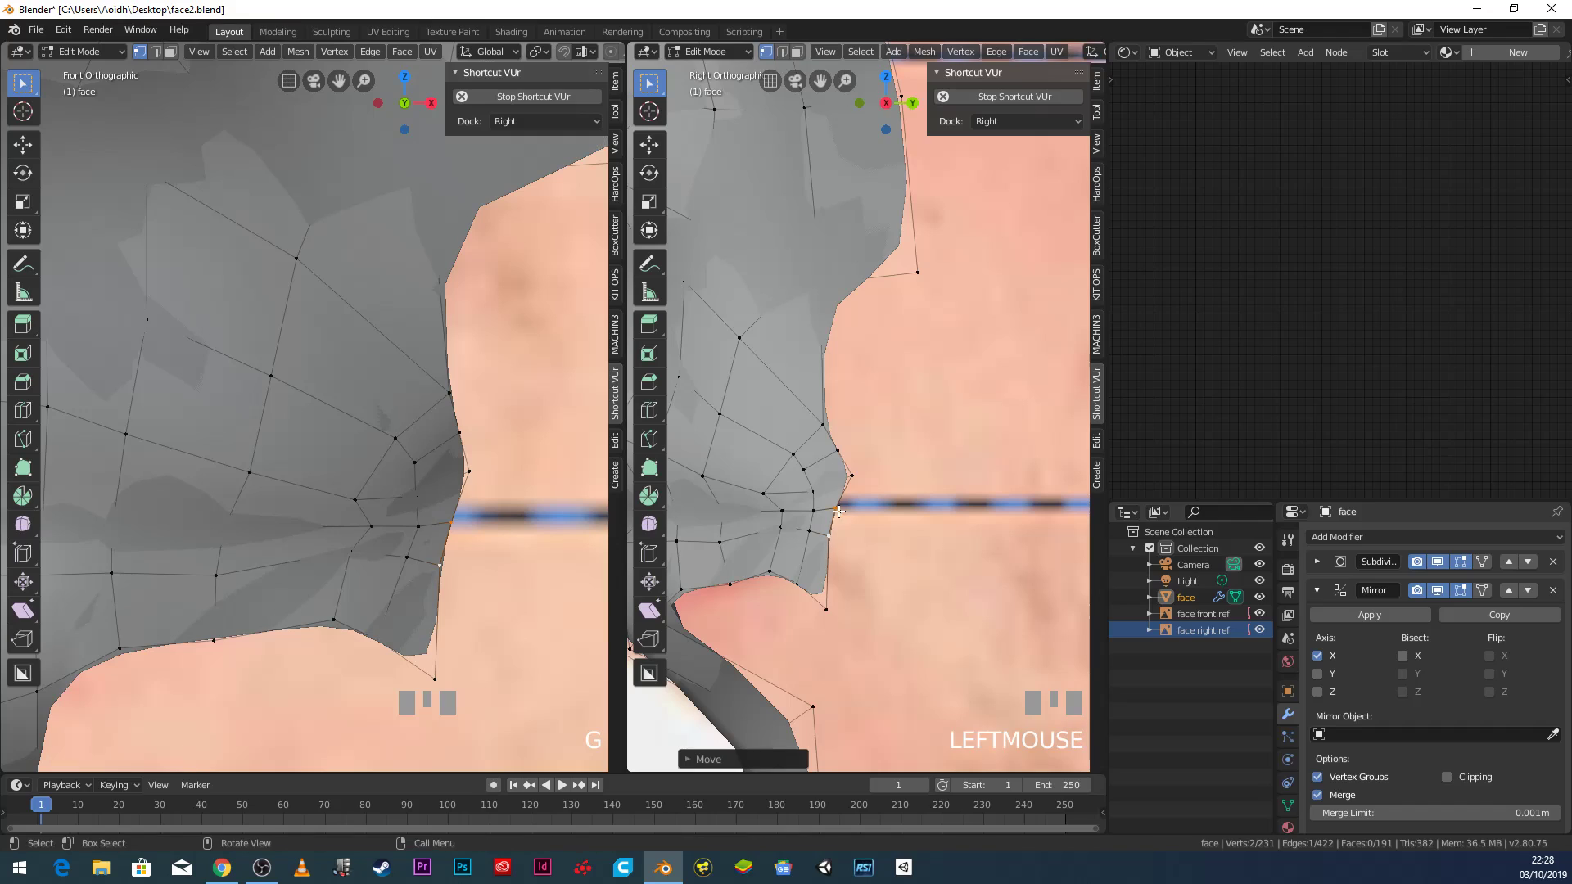
In the side view, move the two outer edge vertices just above the mouth corner back toward the cheek.
left_click(853, 476)
key("g")
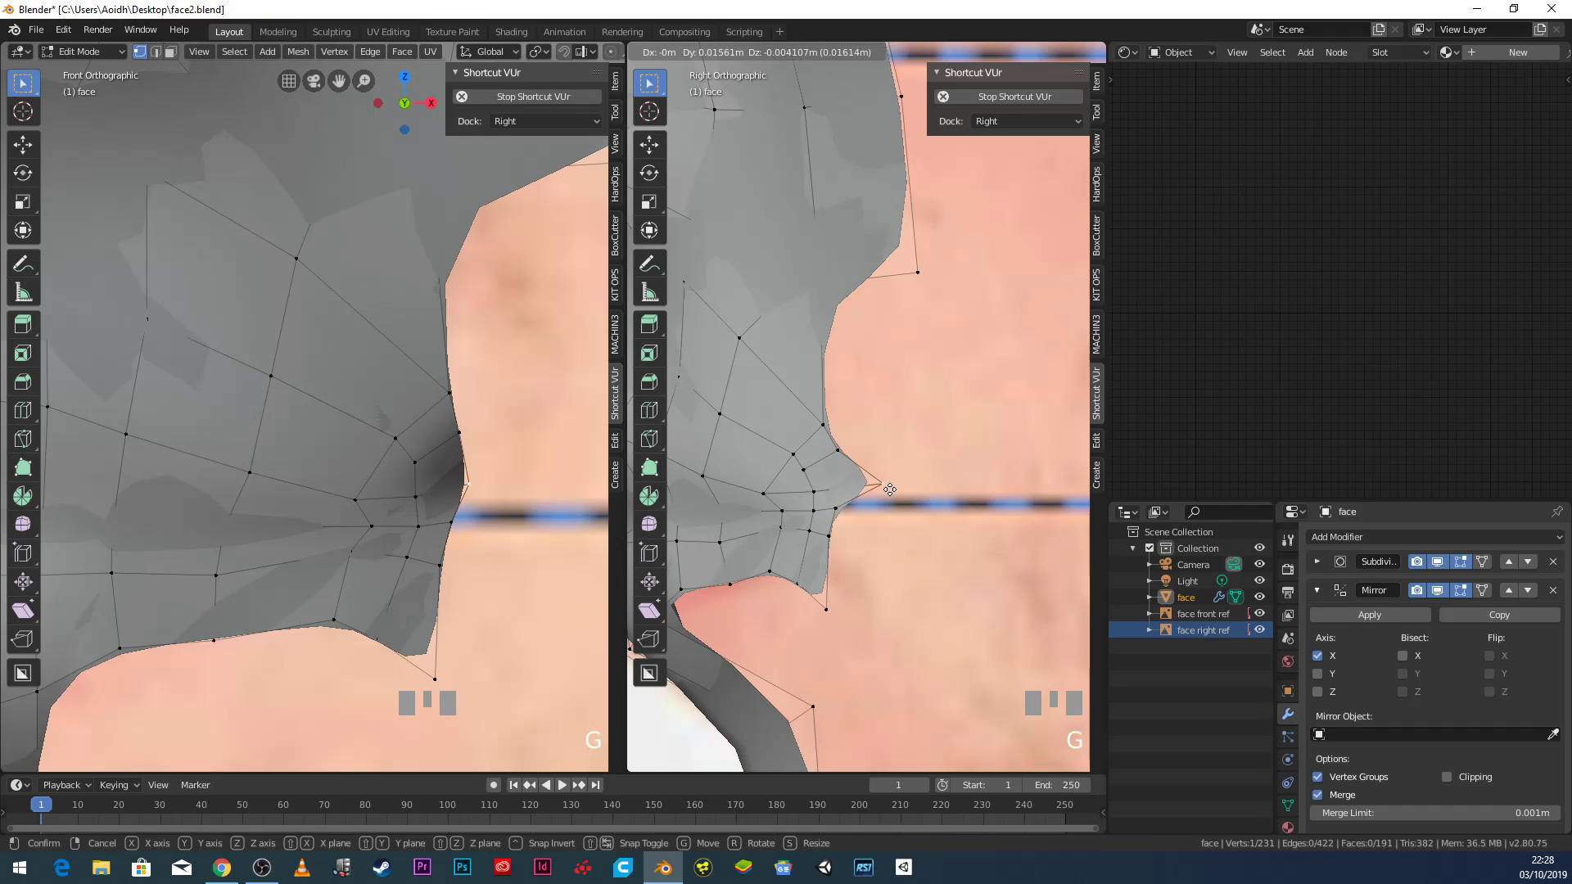
left_click(856, 456)
left_click(849, 453)
key("g")
left_click(870, 448)
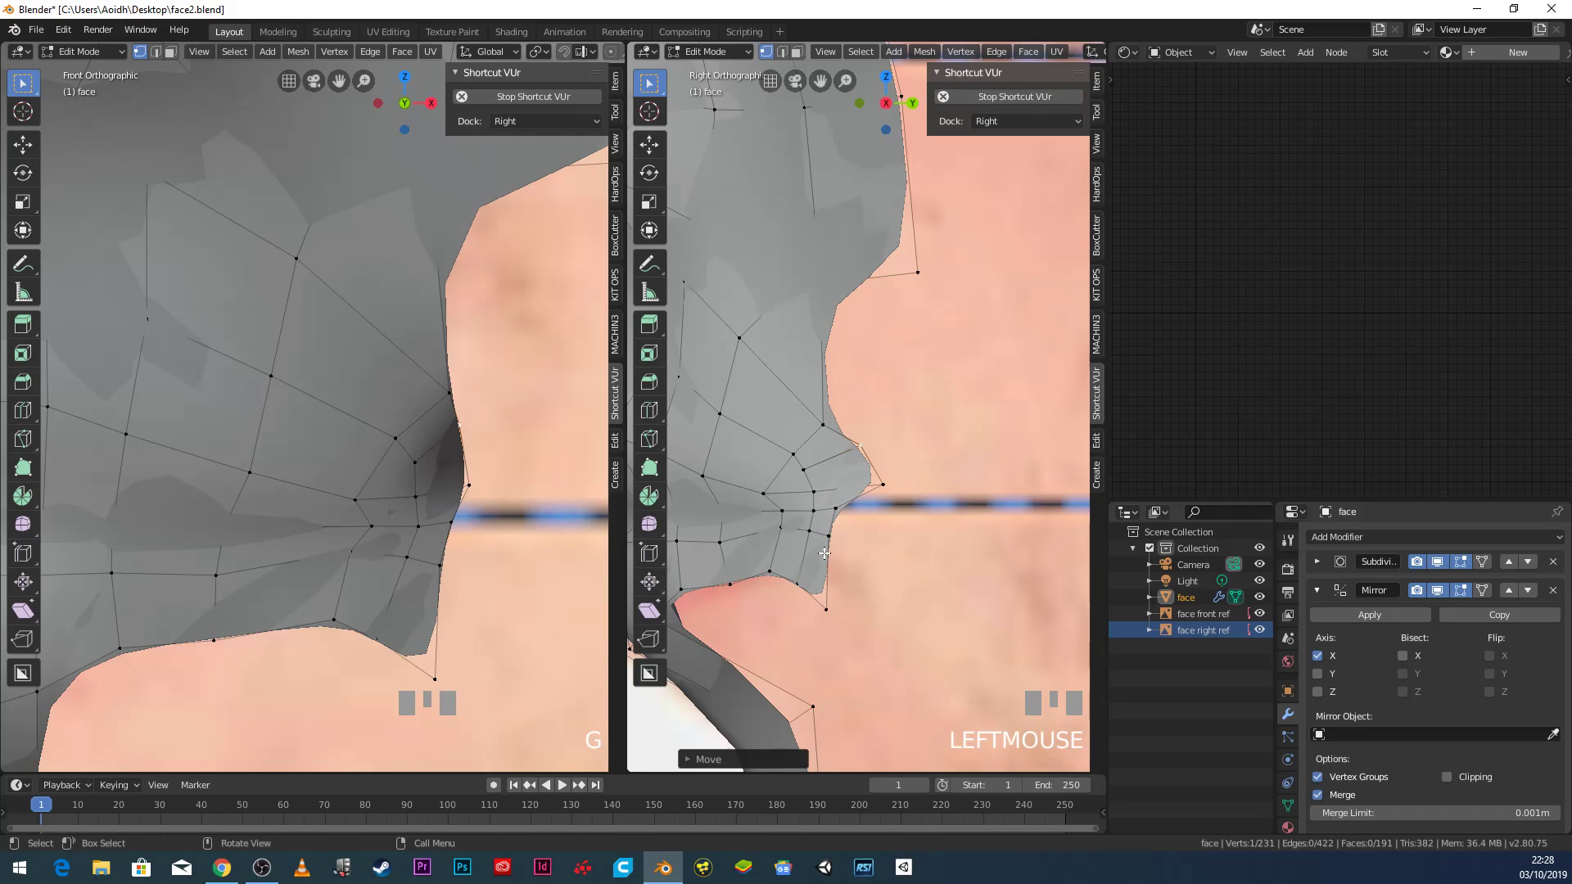
Move the lowest outer vertex of the mouth mesh back and slightly up in the side view.
left_click(827, 610)
key("g")
left_click(851, 605)
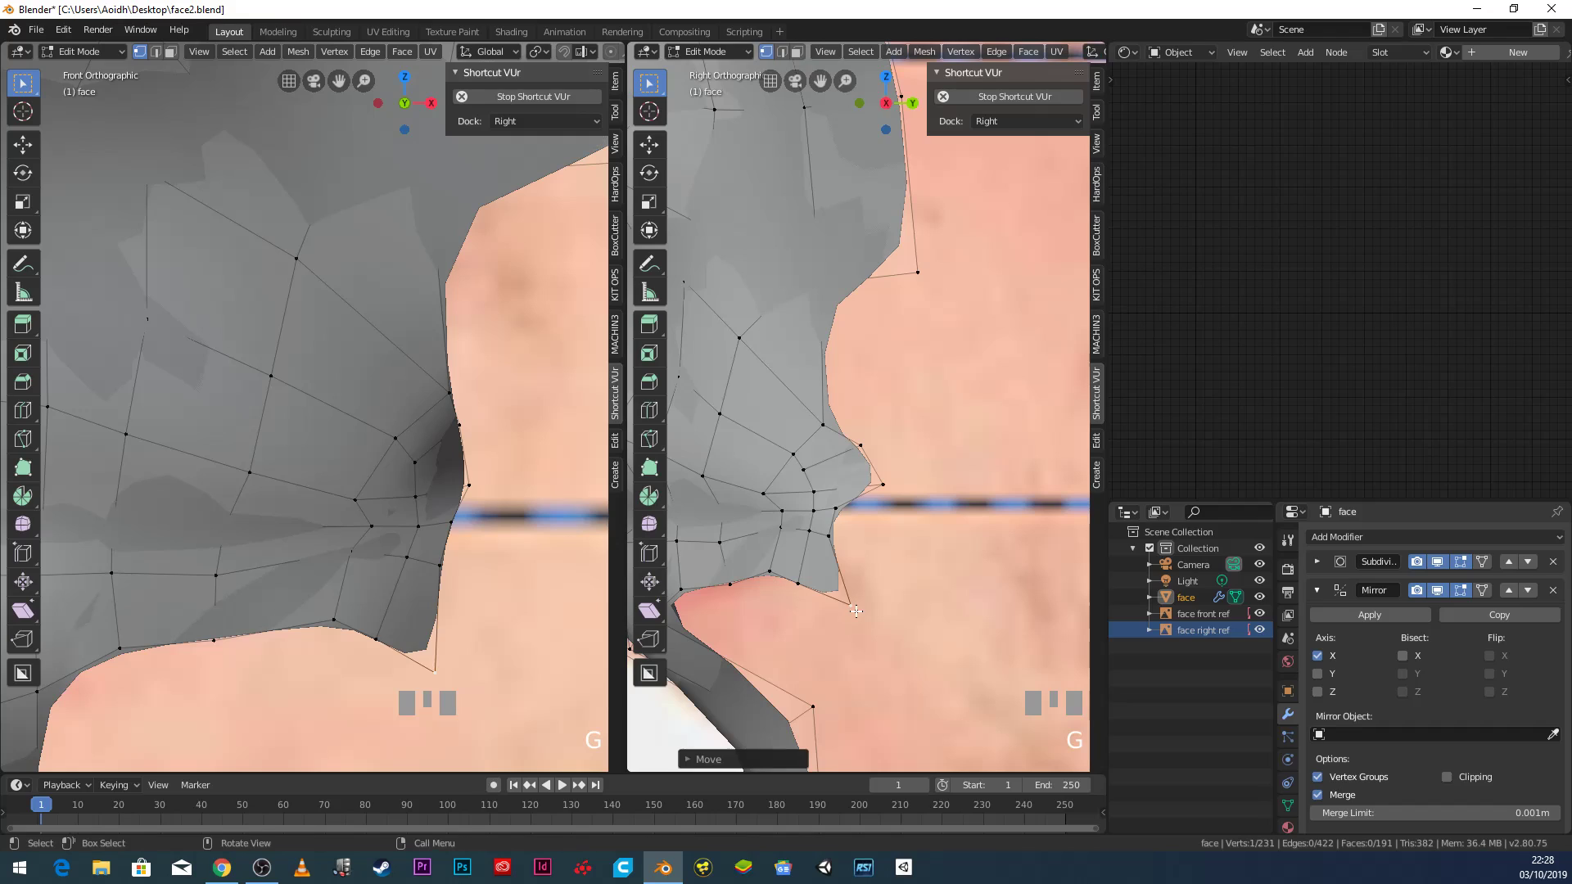
In the front view, move the mouth mesh's lowest outer vertex and mouth-corner outer vertex outward, and slightly adjust the vertex above the corner.
key("g")
left_click(490, 658)
left_click(486, 492)
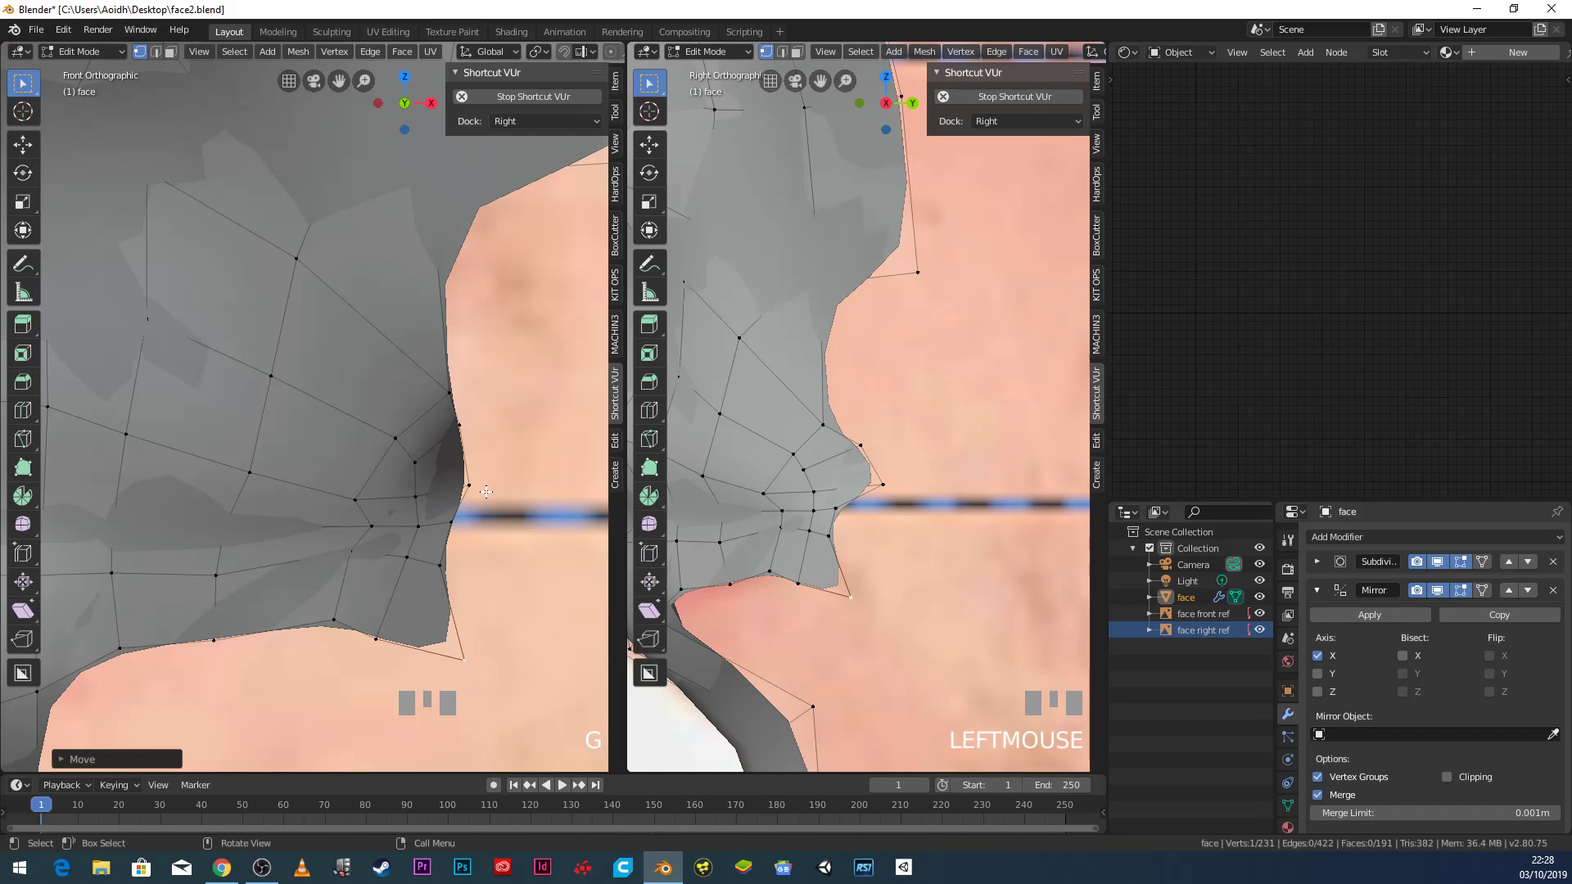
key("g")
left_click(509, 501)
left_click(447, 385)
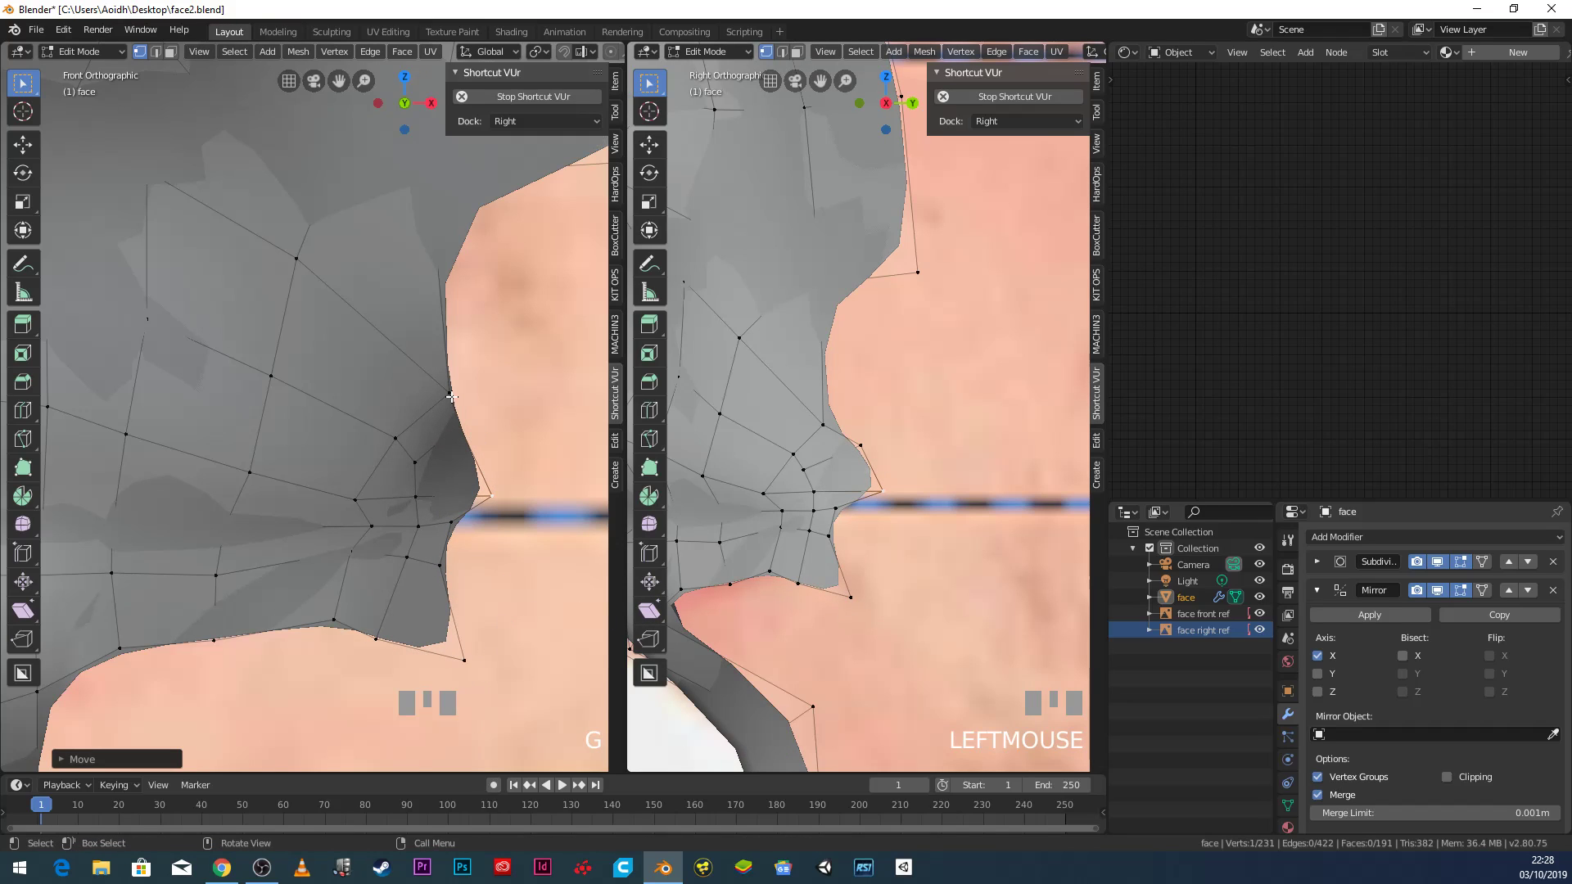
key("g")
left_click(447, 383)
Fill a face between the outer edge vertices at and below the mouth corner.
scroll(390, 483, "down", 1)
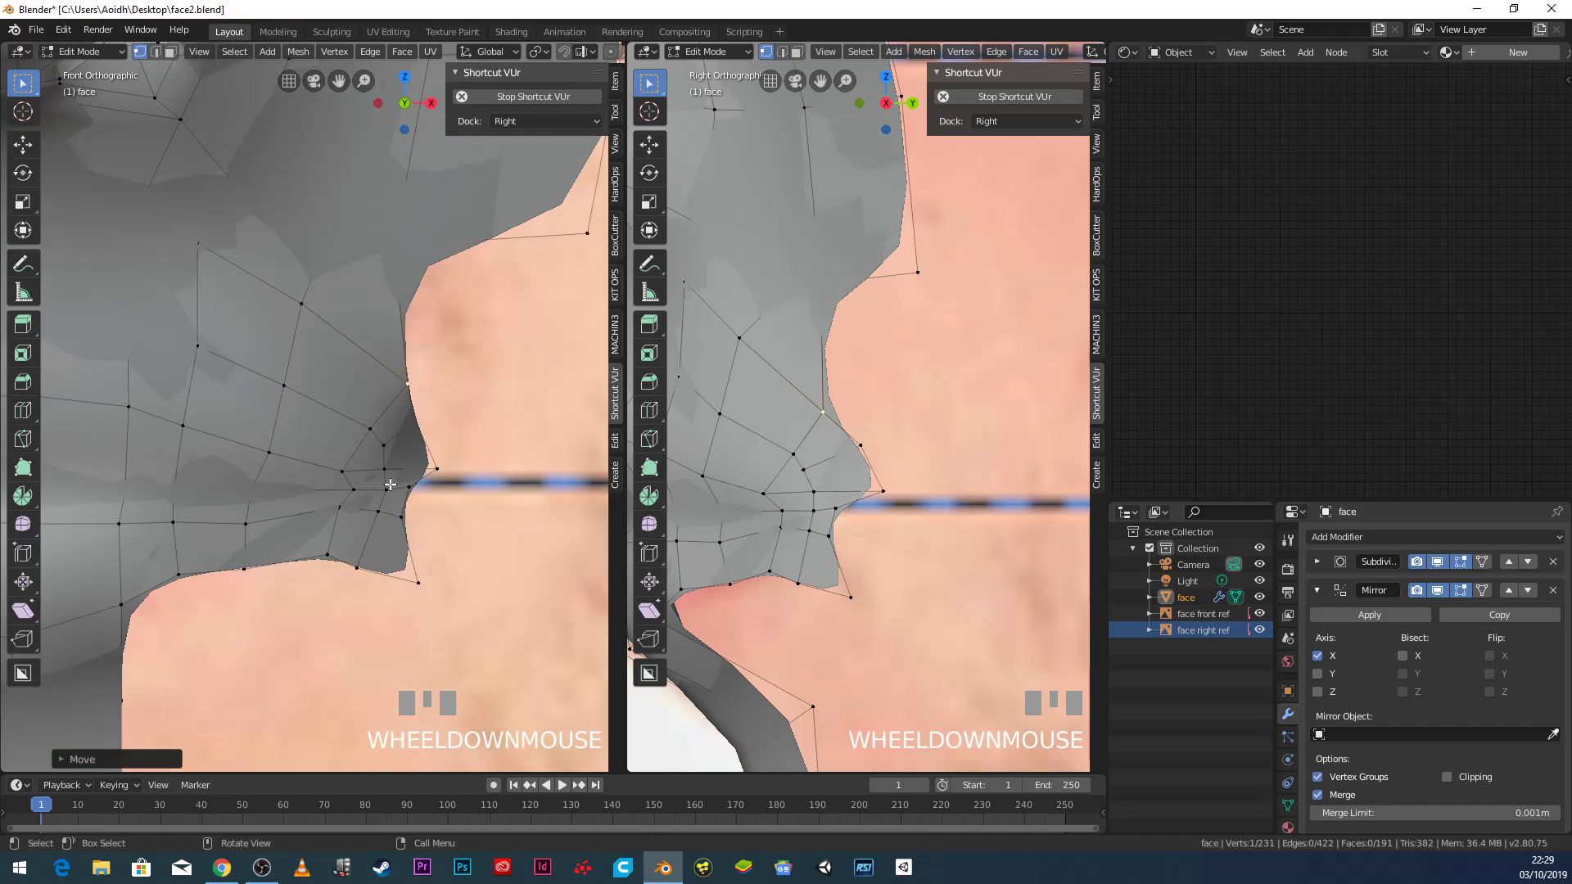
left_click(408, 488)
left_click(402, 518, "shift")
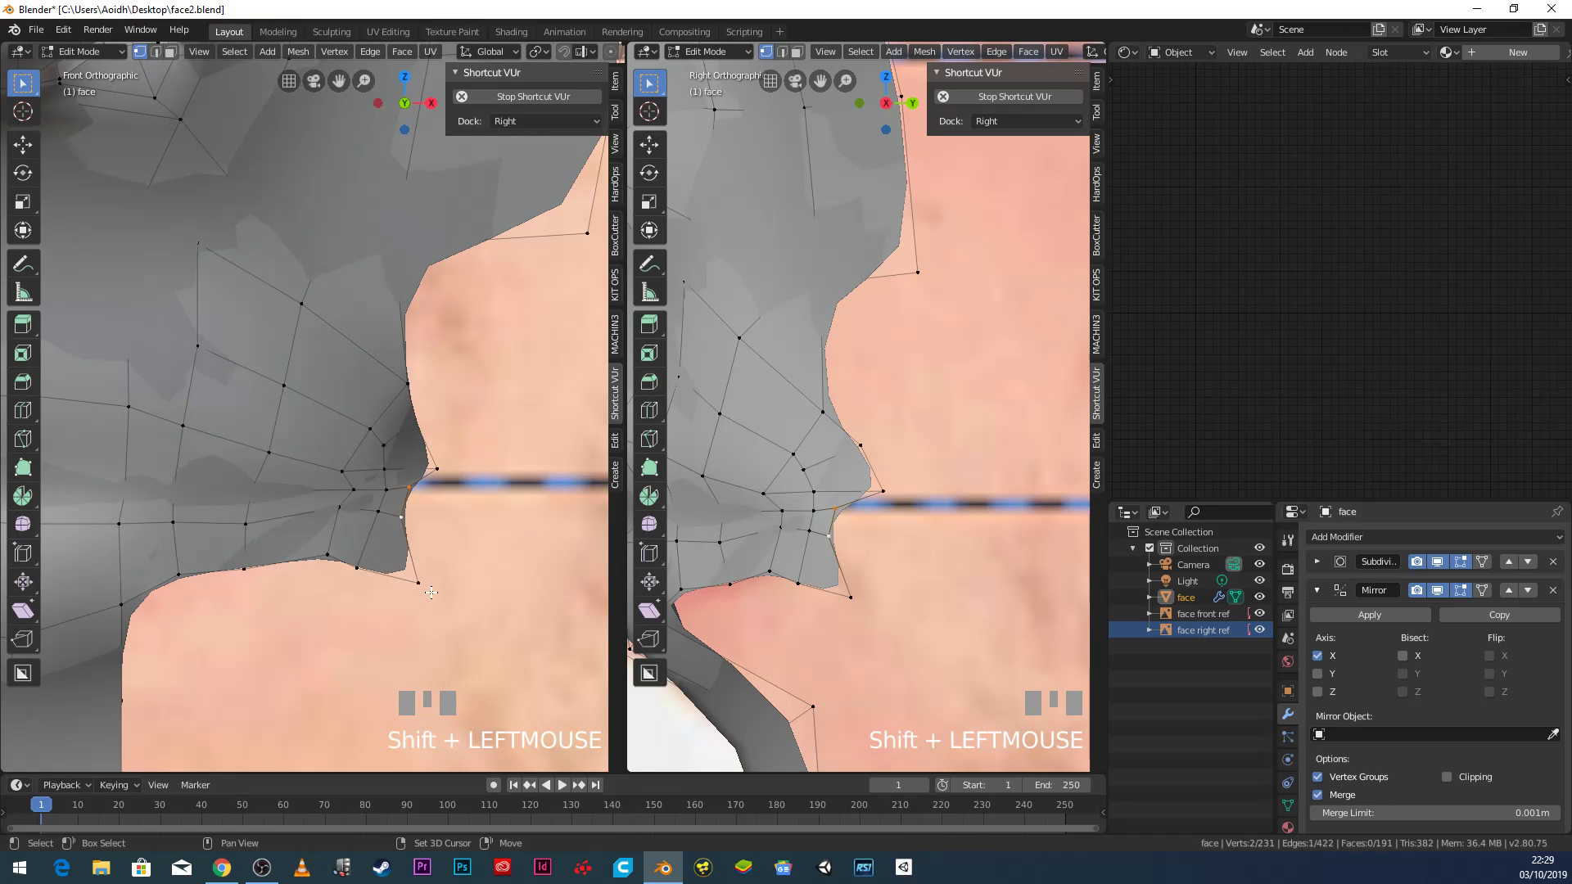
key("f")
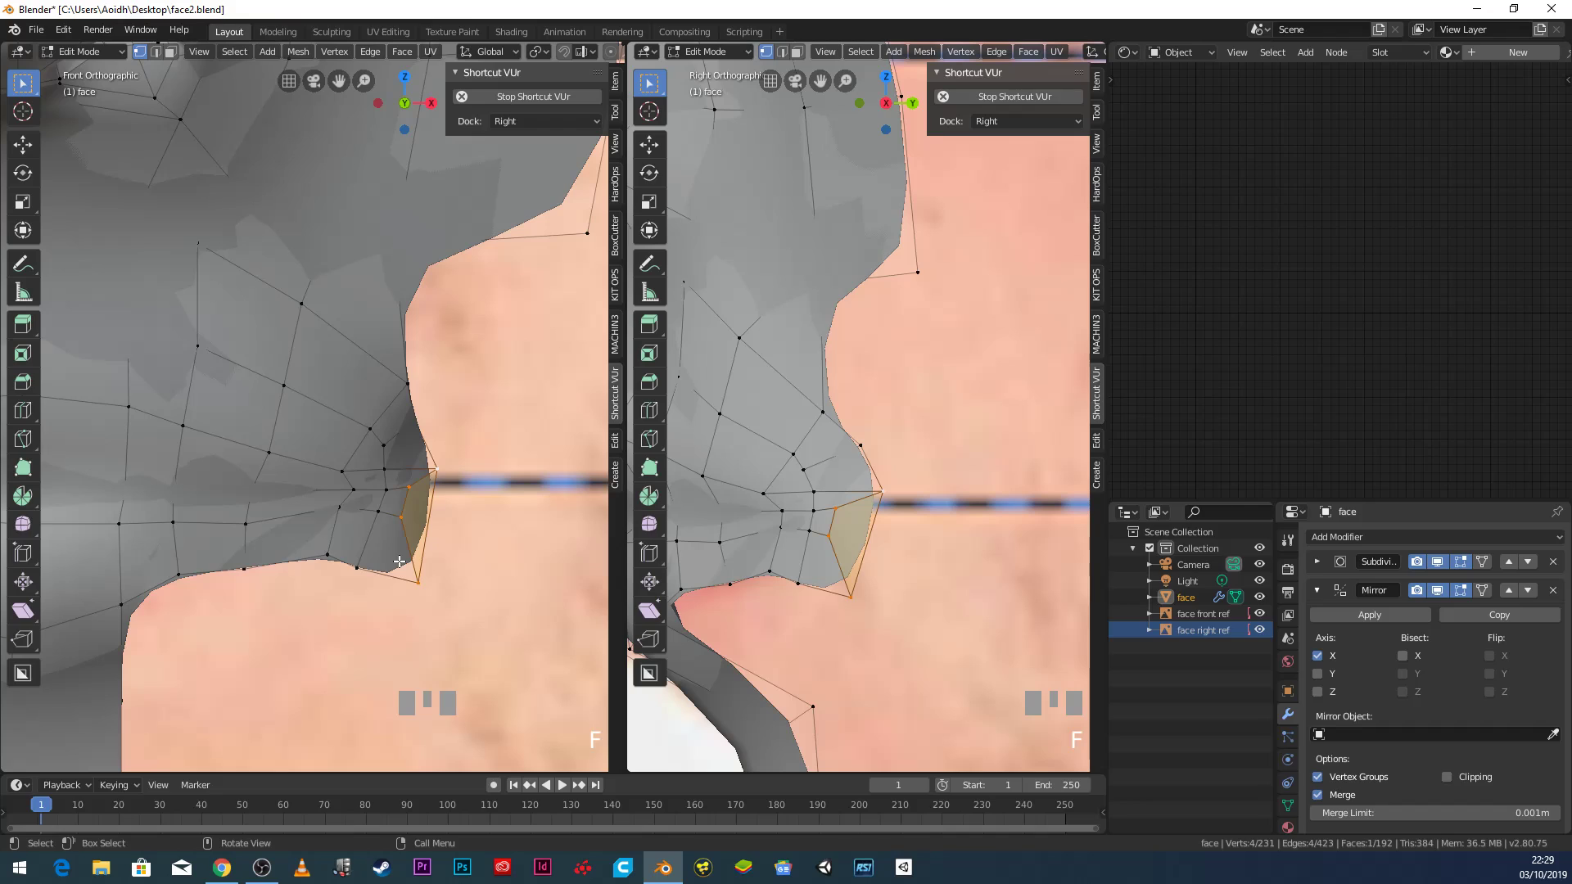
Fill a face between the outer edge above the mouth corner and the lower corner of the cheek mesh.
scroll(851, 479, "down", 3)
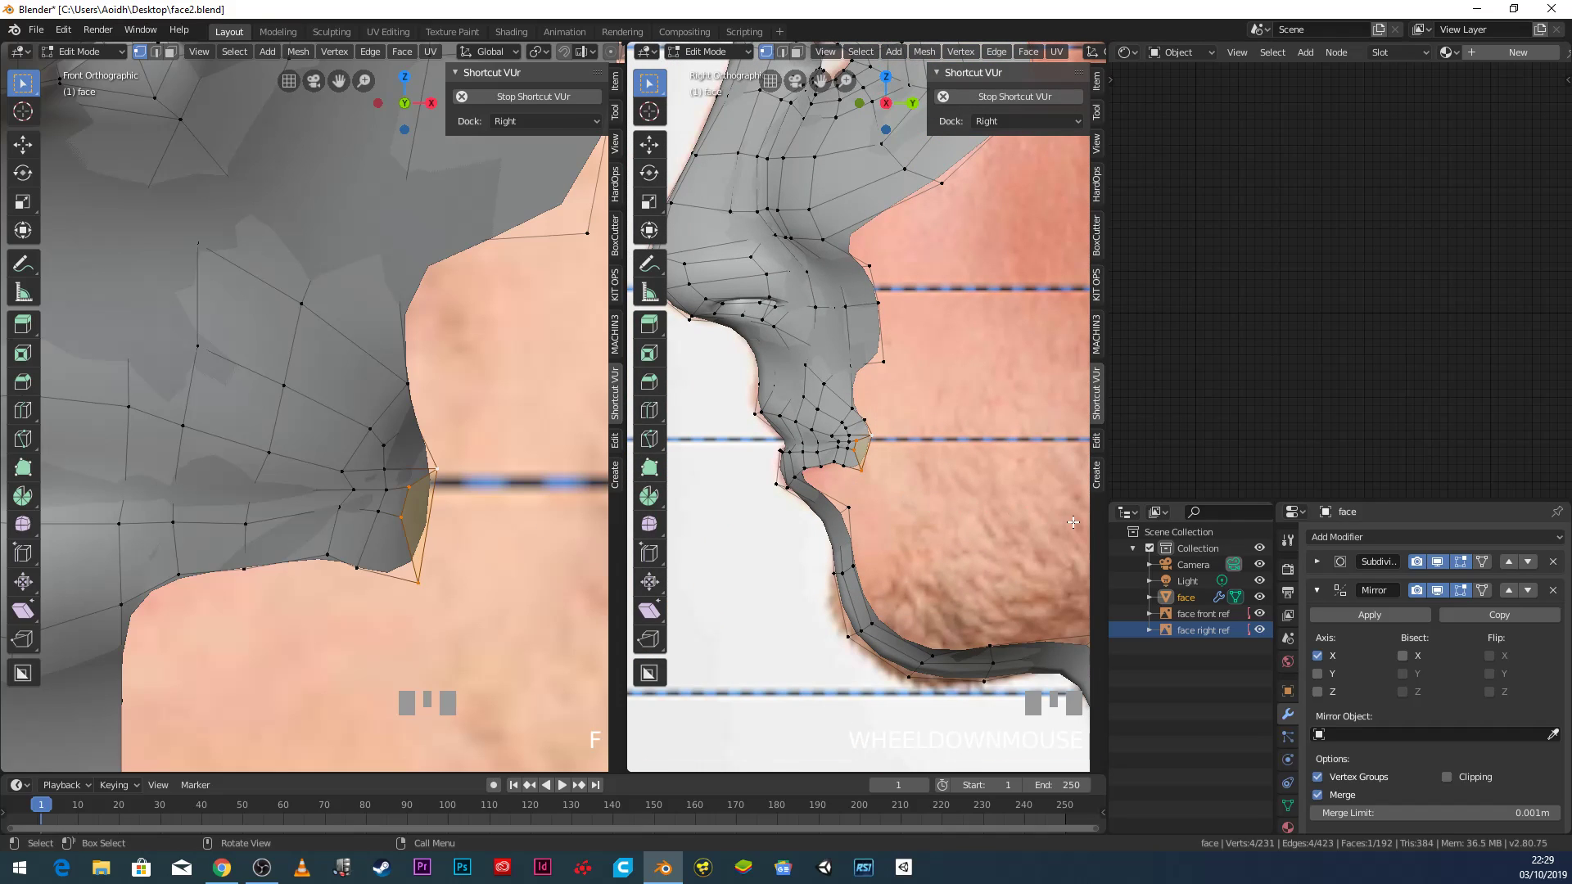
scroll(362, 469, "down", 3)
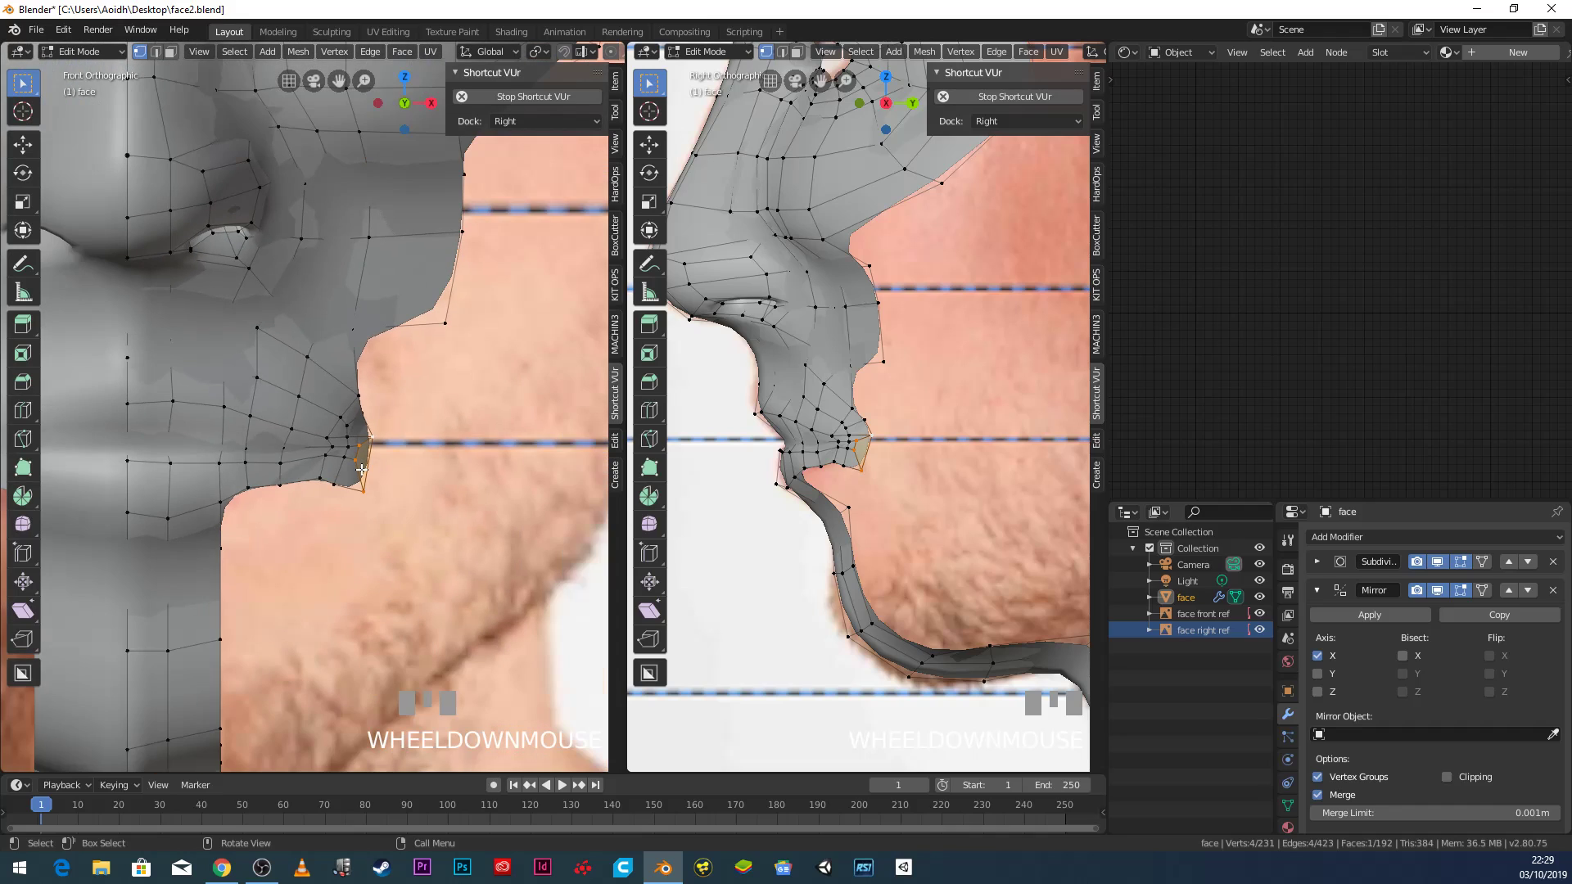
scroll(362, 469, "down", 4)
middle_click_drag(362, 469, 356, 315, "shift")
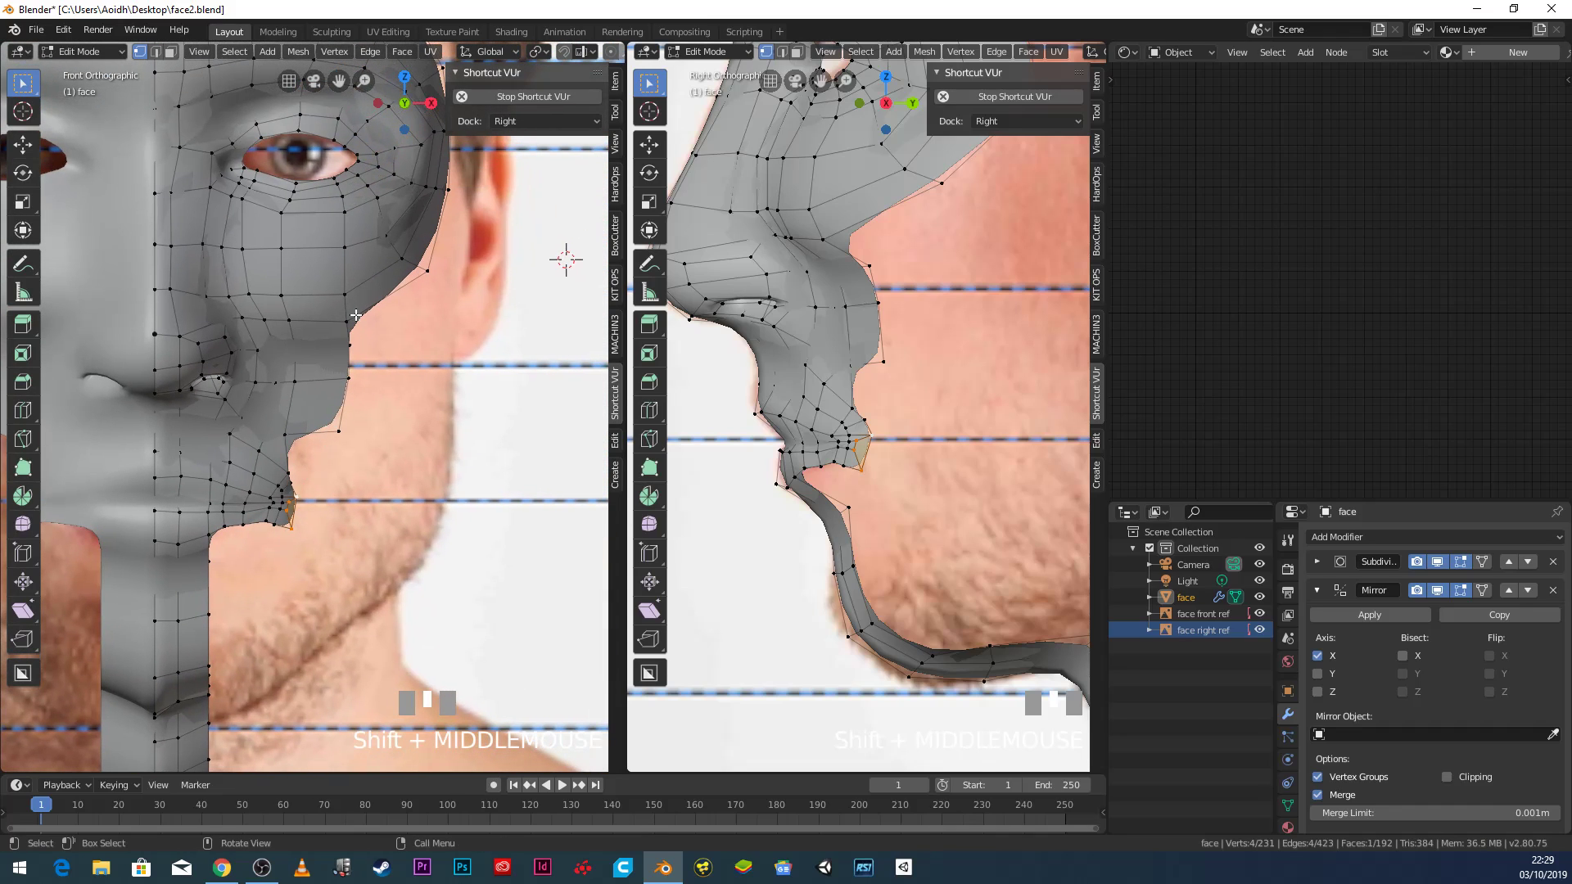
scroll(339, 460, "up", 3)
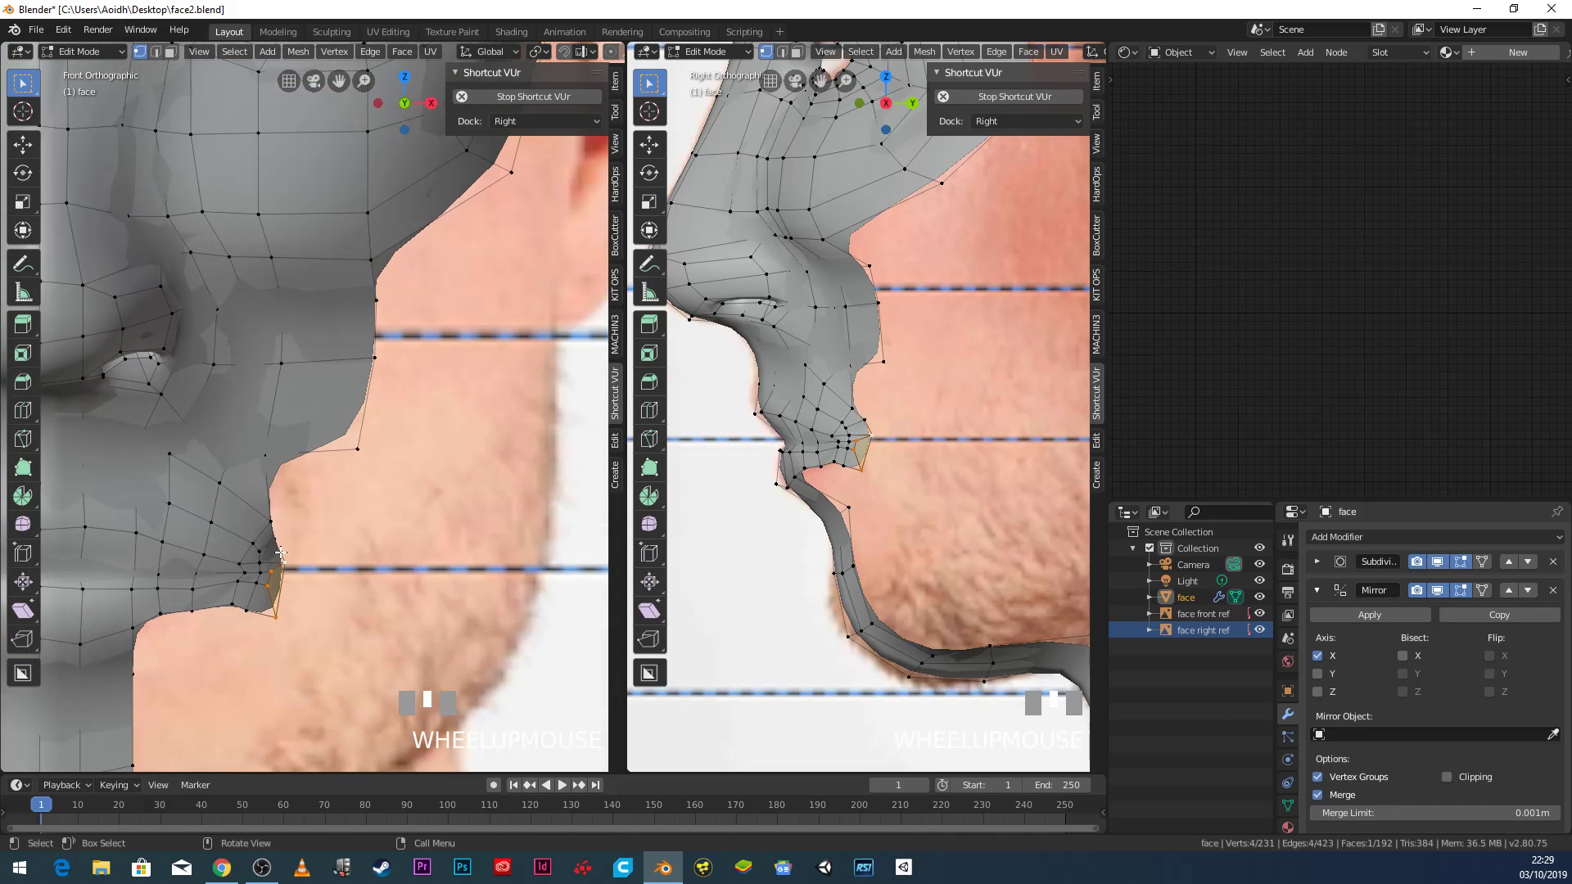
left_click(278, 519)
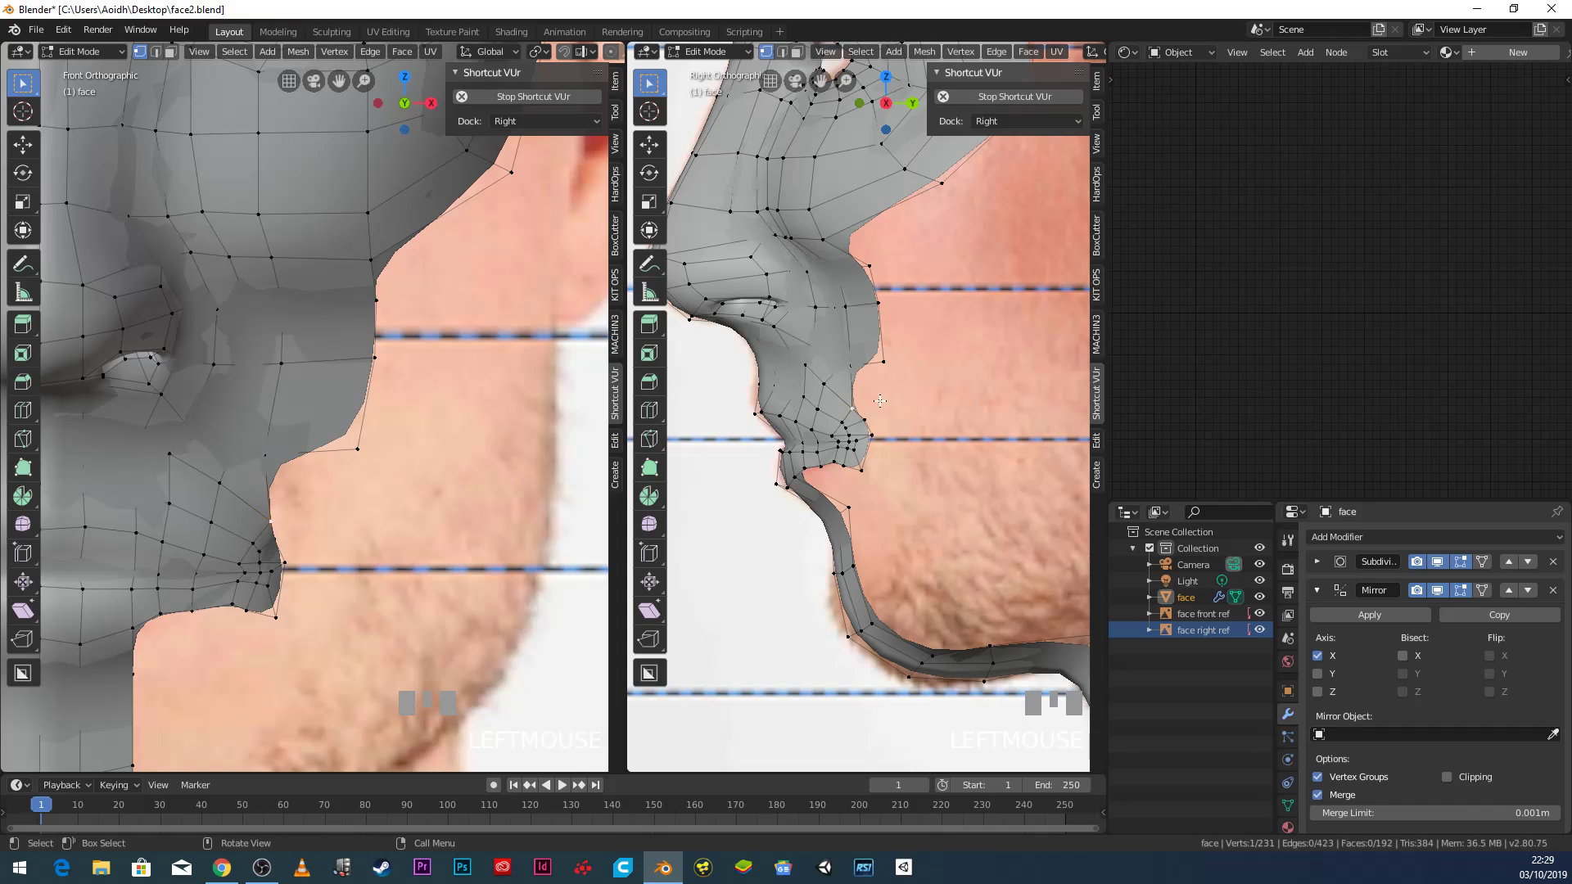
middle_click_drag(871, 420, 855, 450, "shift")
left_click(854, 451, "shift")
left_click(855, 450, "shift")
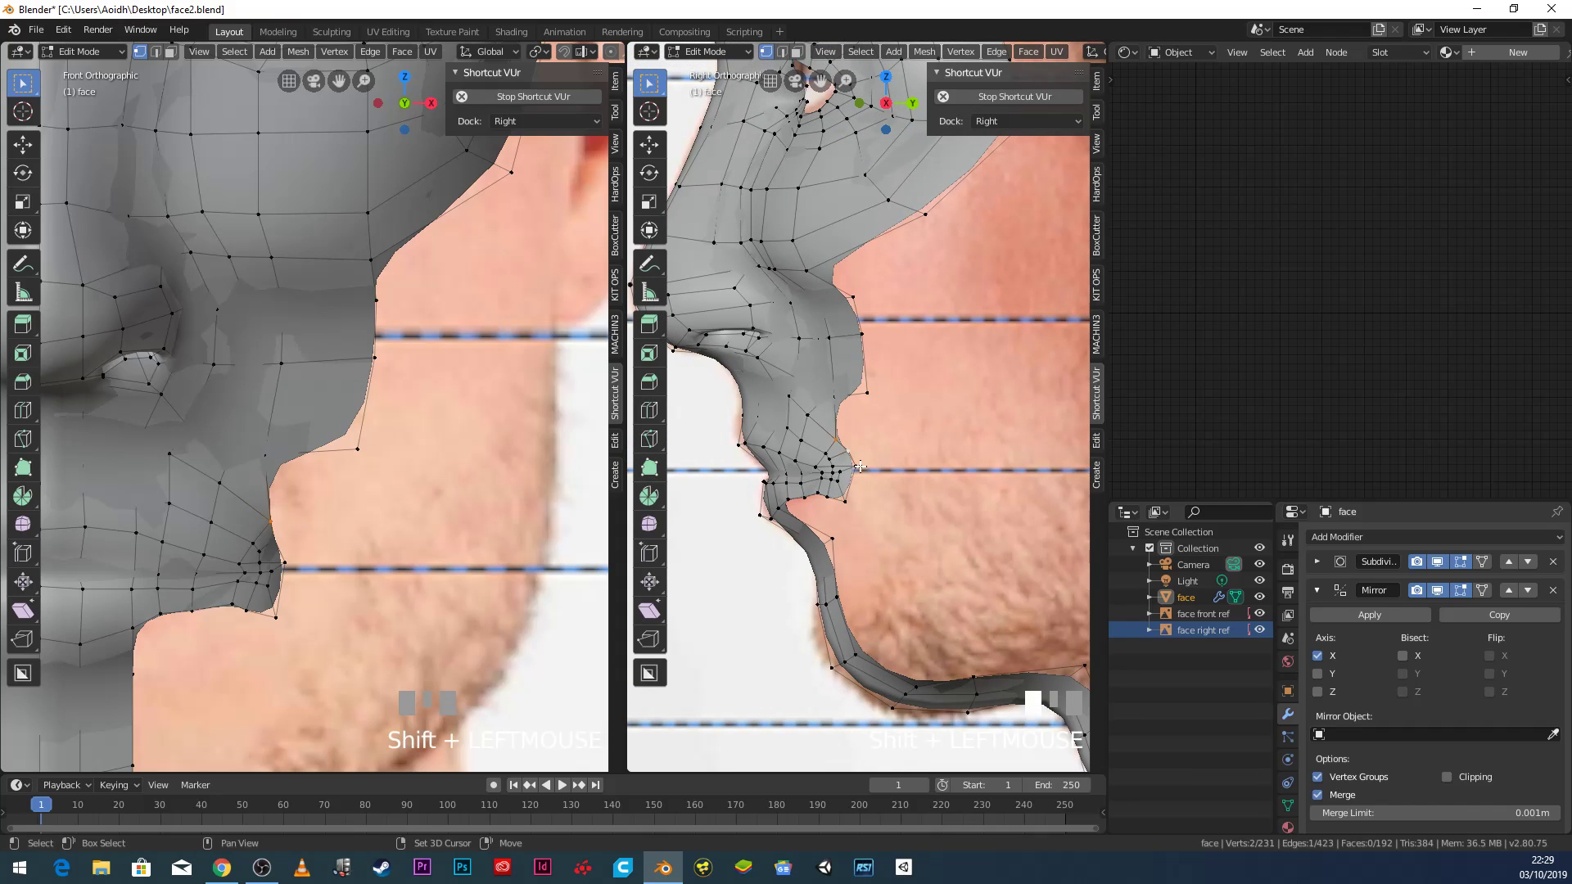
scroll(983, 472, "up", 2)
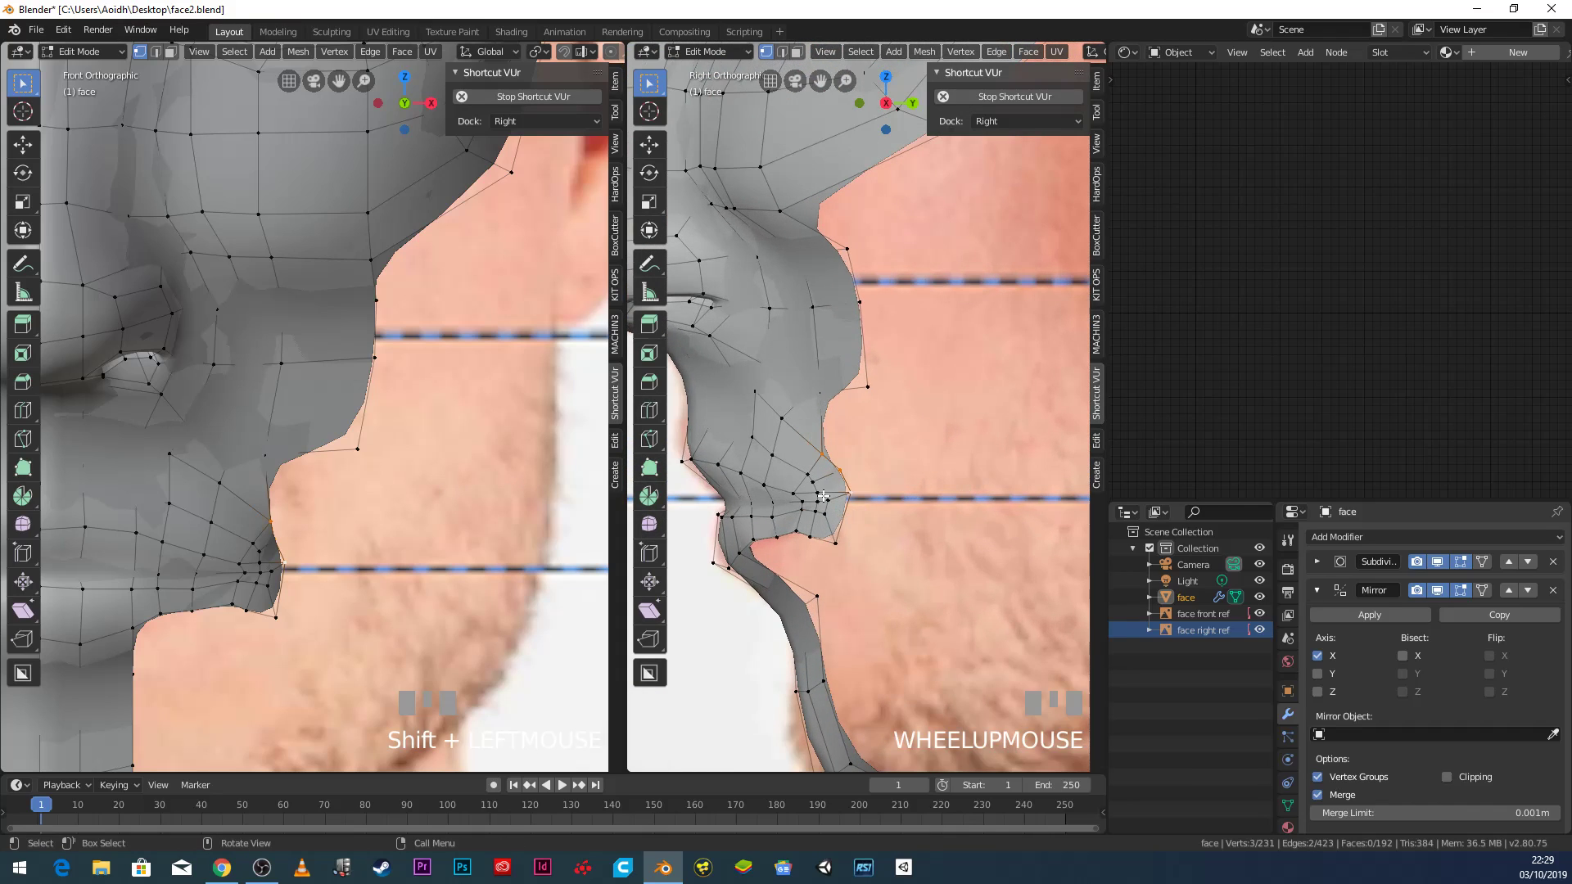
left_click(840, 470)
left_click(822, 454, "shift")
left_click(822, 388, "shift")
left_click(864, 385, "shift")
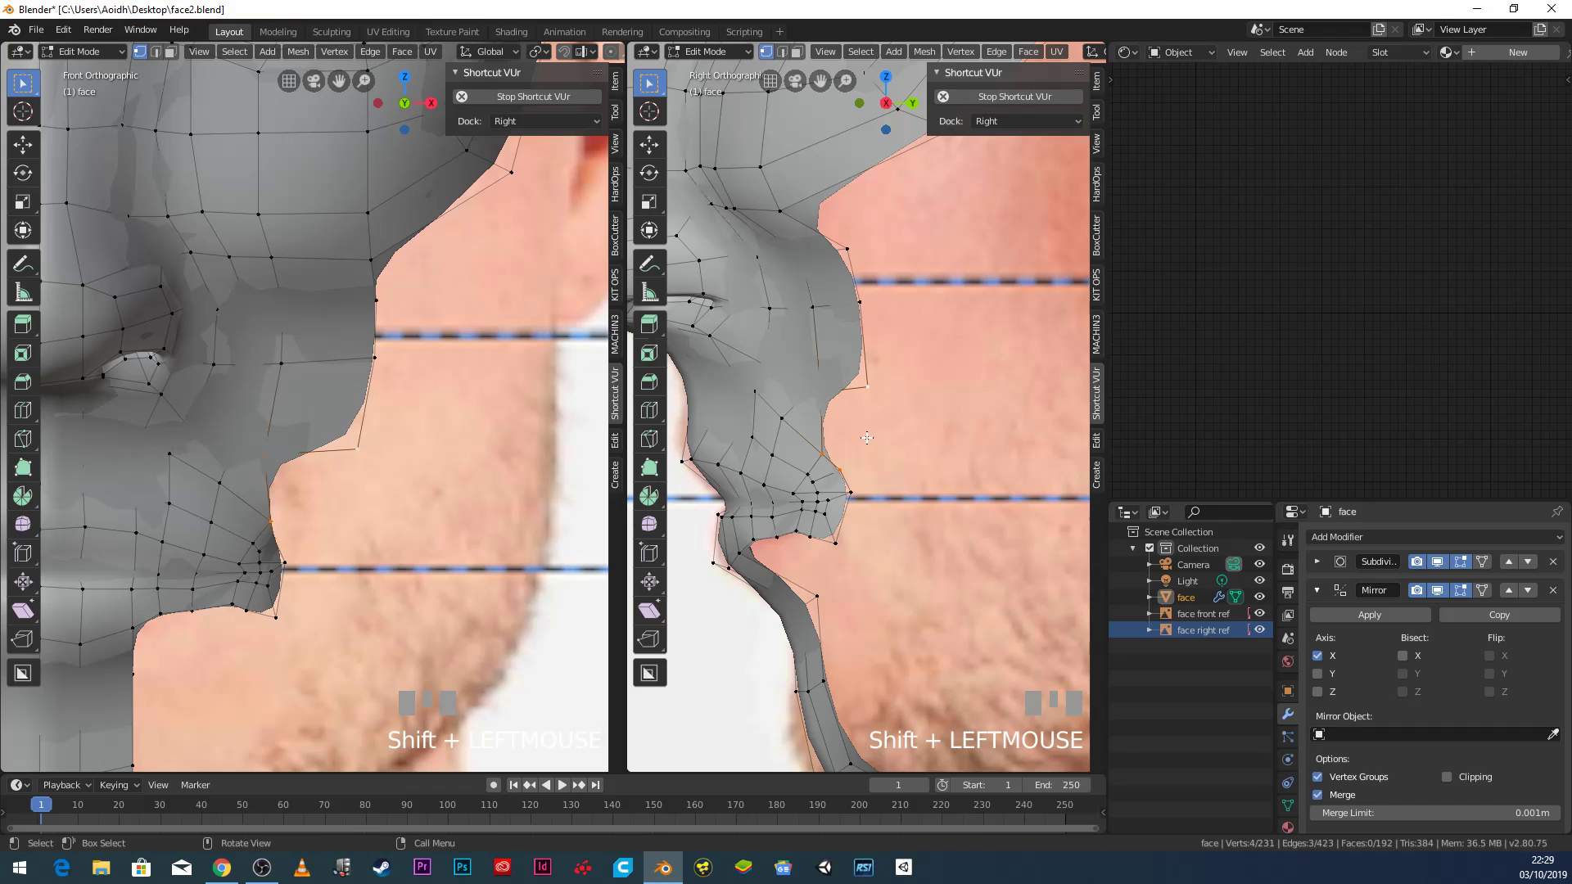
key("f")
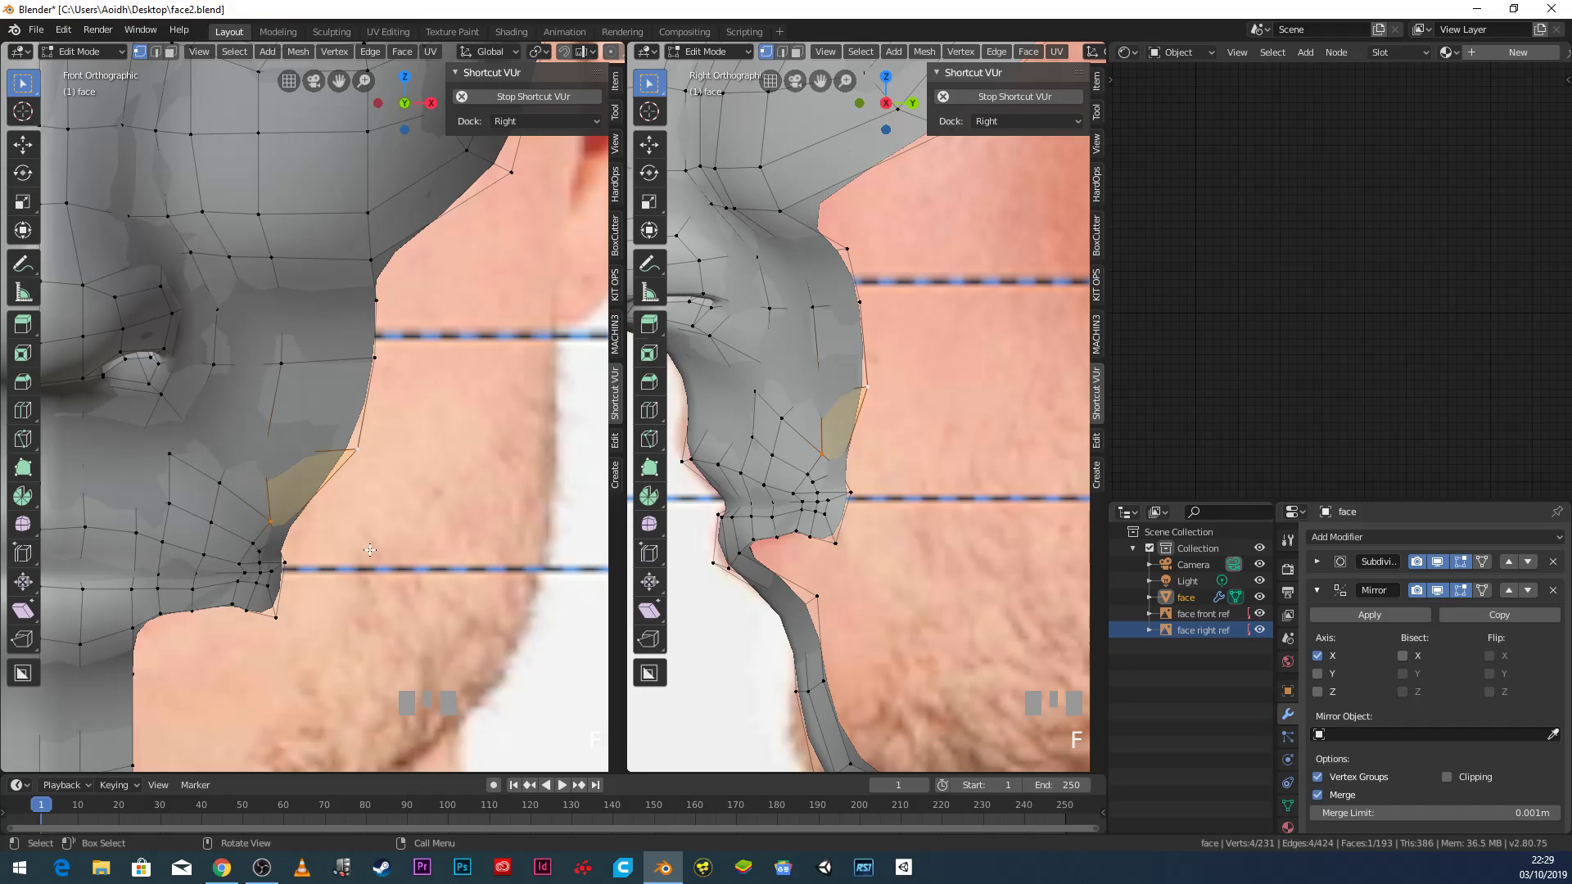
Extrude the mouth corner's three outer vertices back along the jaw in the side view, then move them outward and slightly up in the front view.
scroll(809, 487, "up", 1)
left_click(798, 563)
left_click(832, 578, "shift")
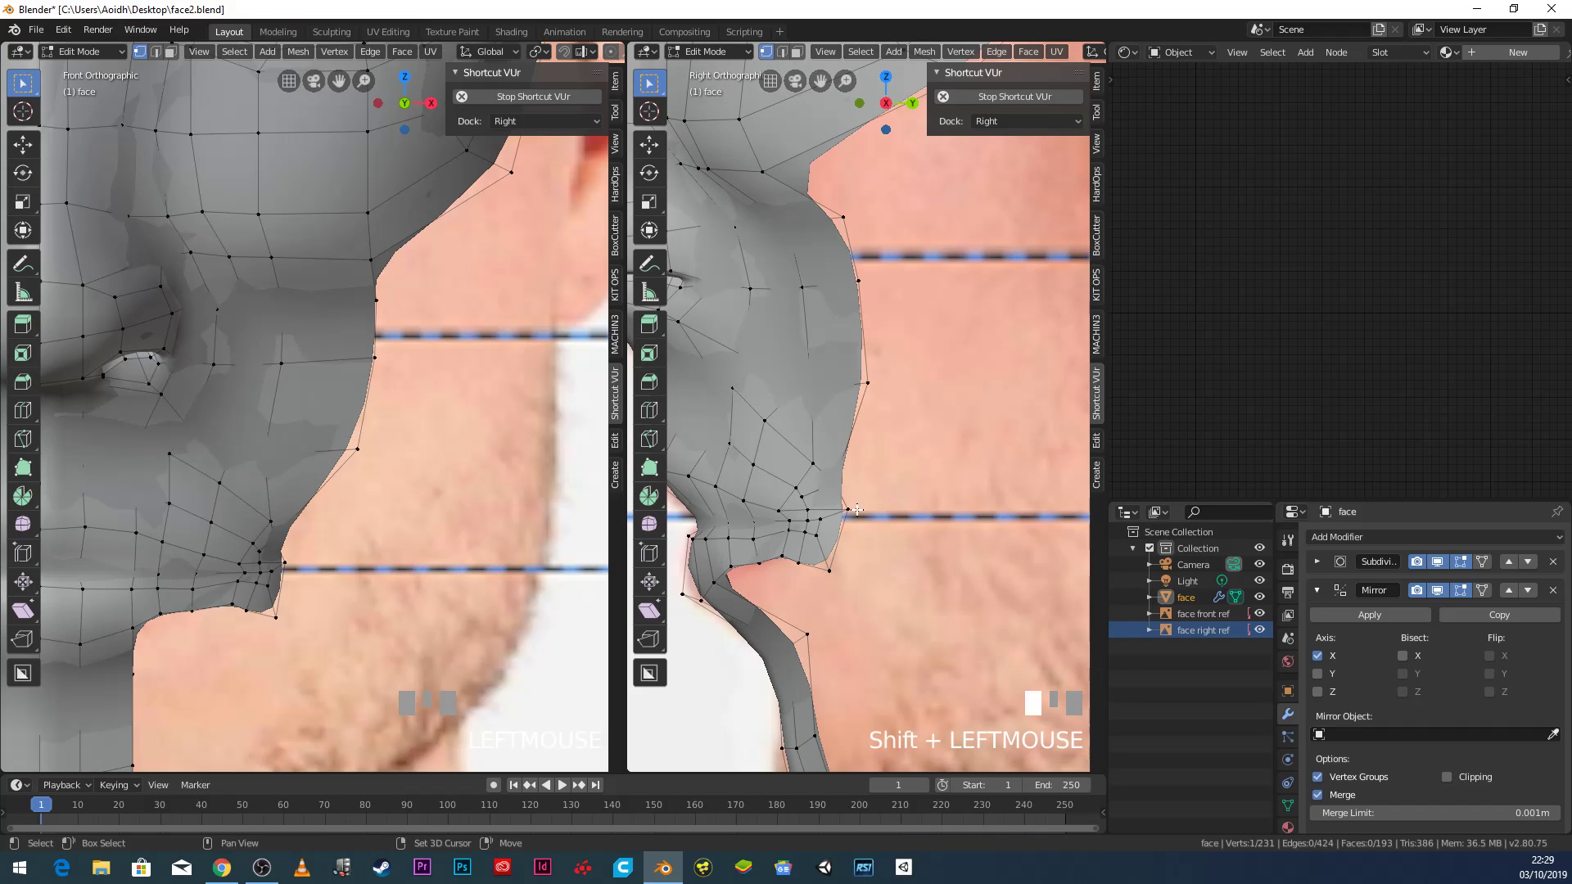
scroll(836, 540, "down", 1)
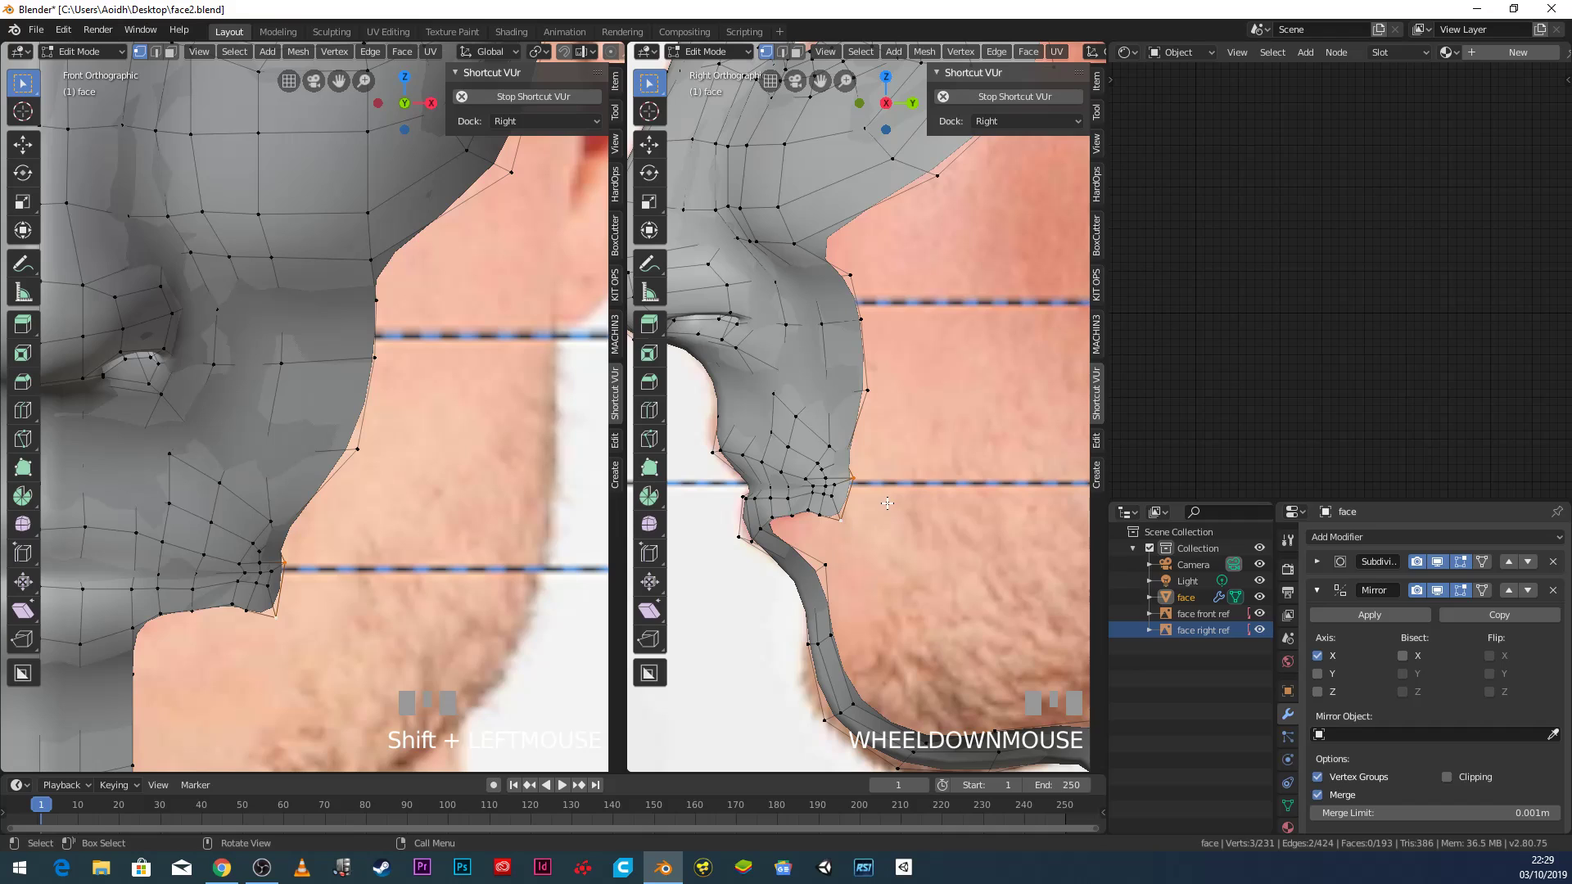
key("e")
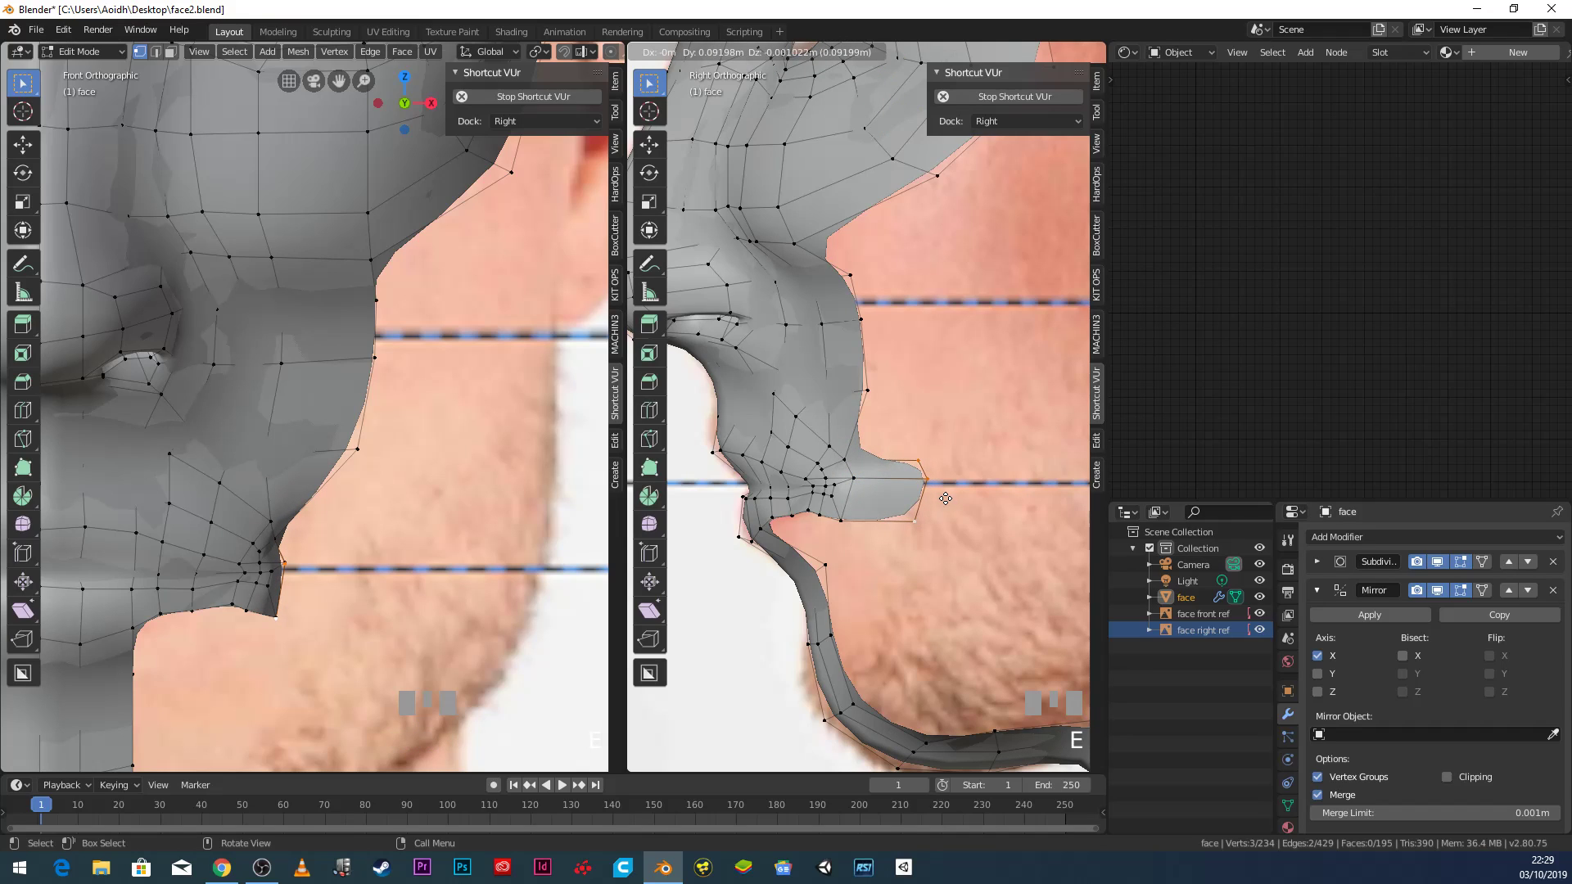
left_click(982, 501)
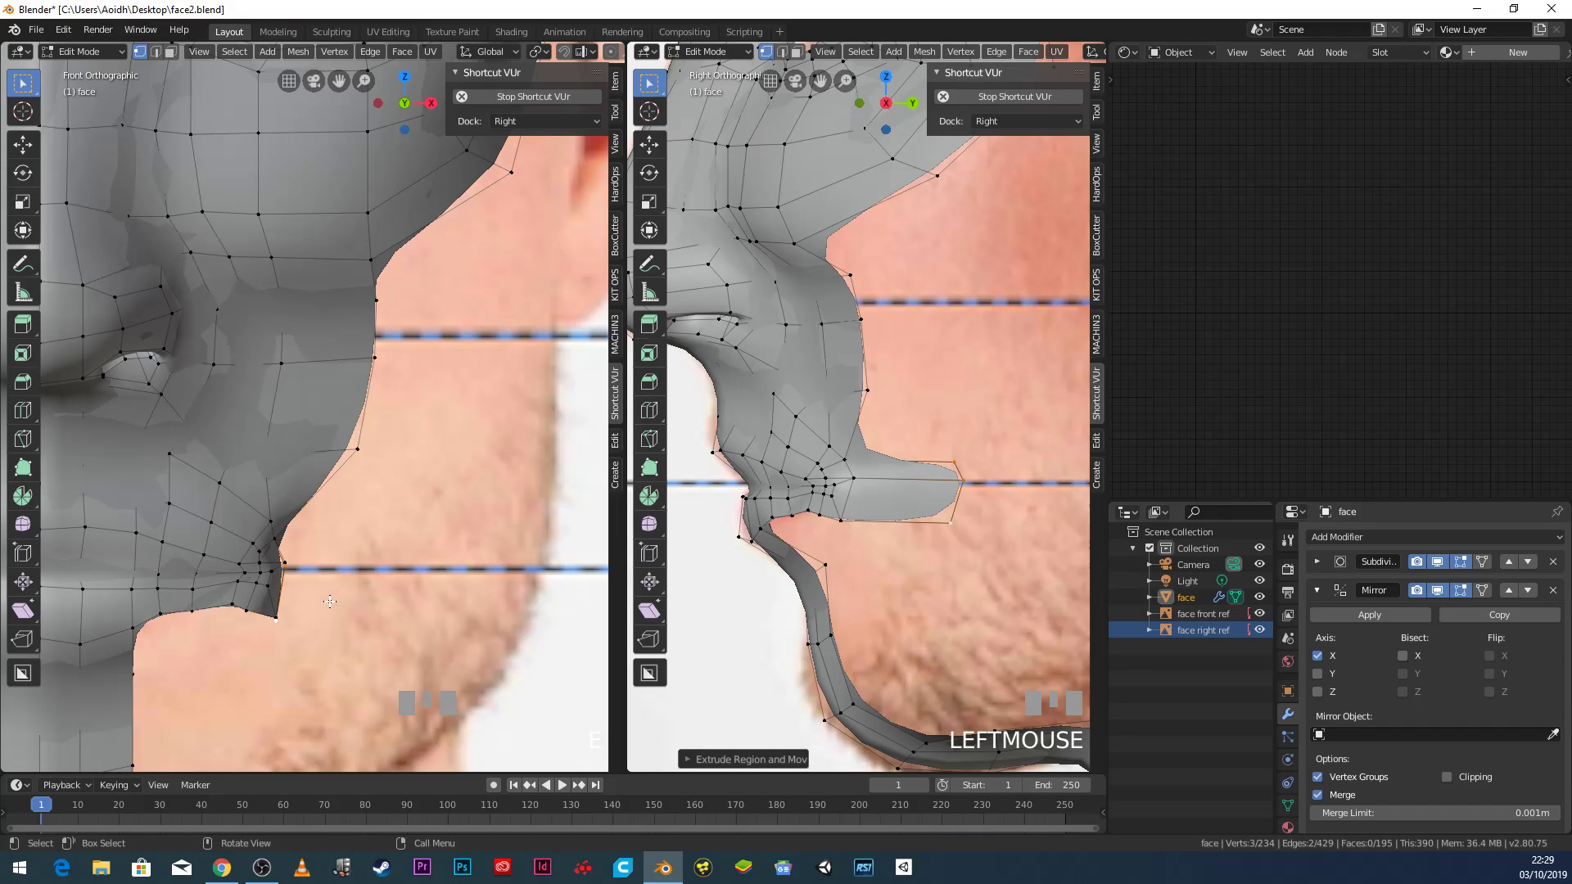
key("g")
left_click(321, 496)
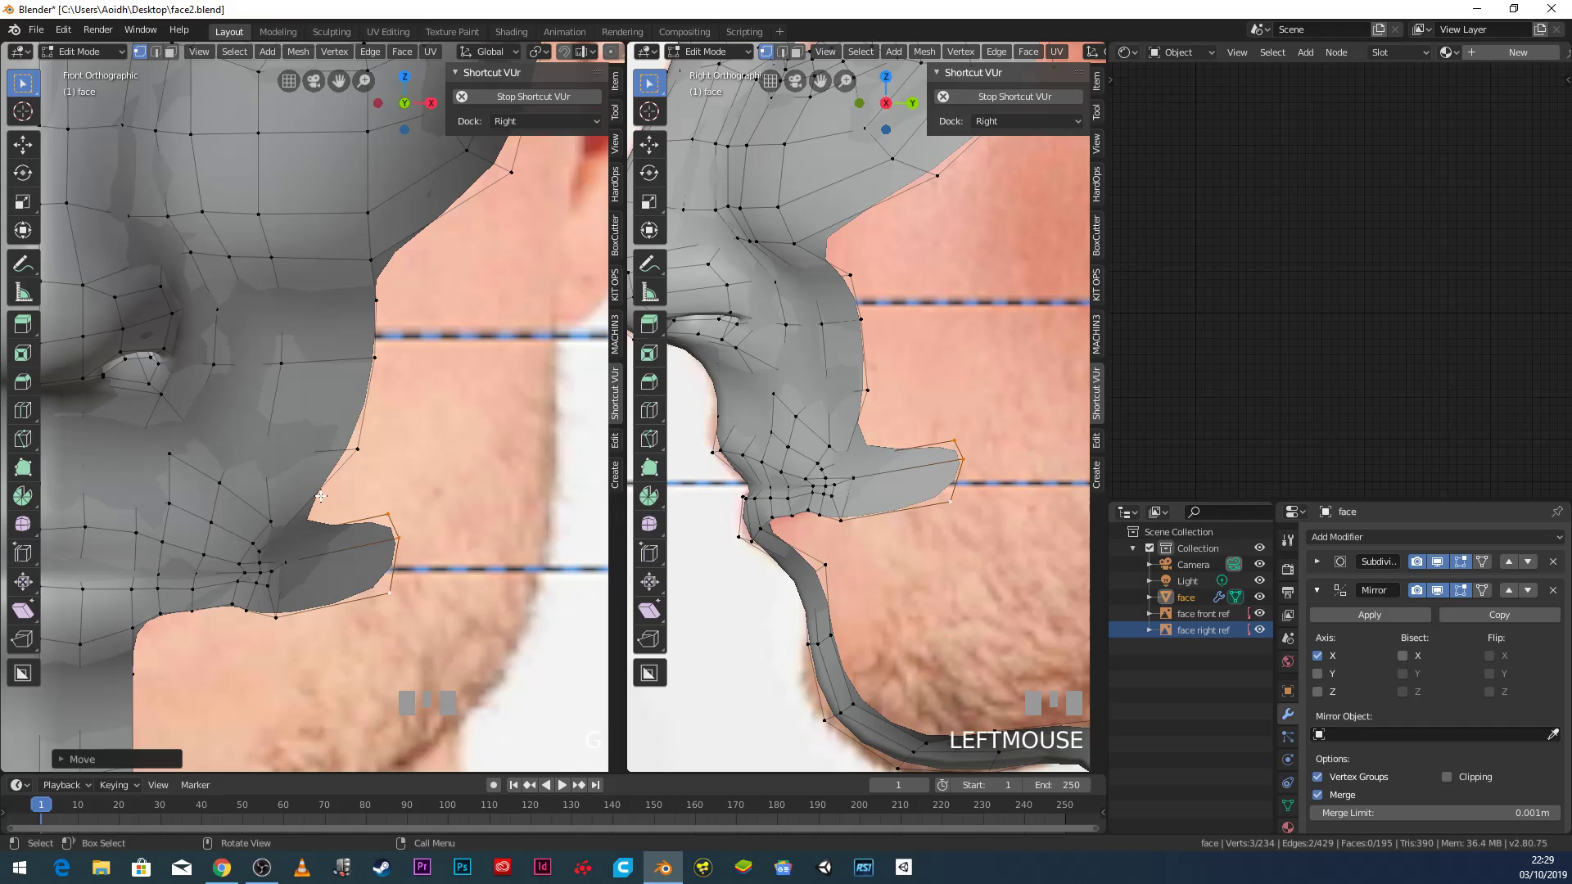
Extrude the three rear edge vertices of the cheek back in the side view and move them outward in the front view.
left_click(867, 391)
left_click(850, 276, "shift")
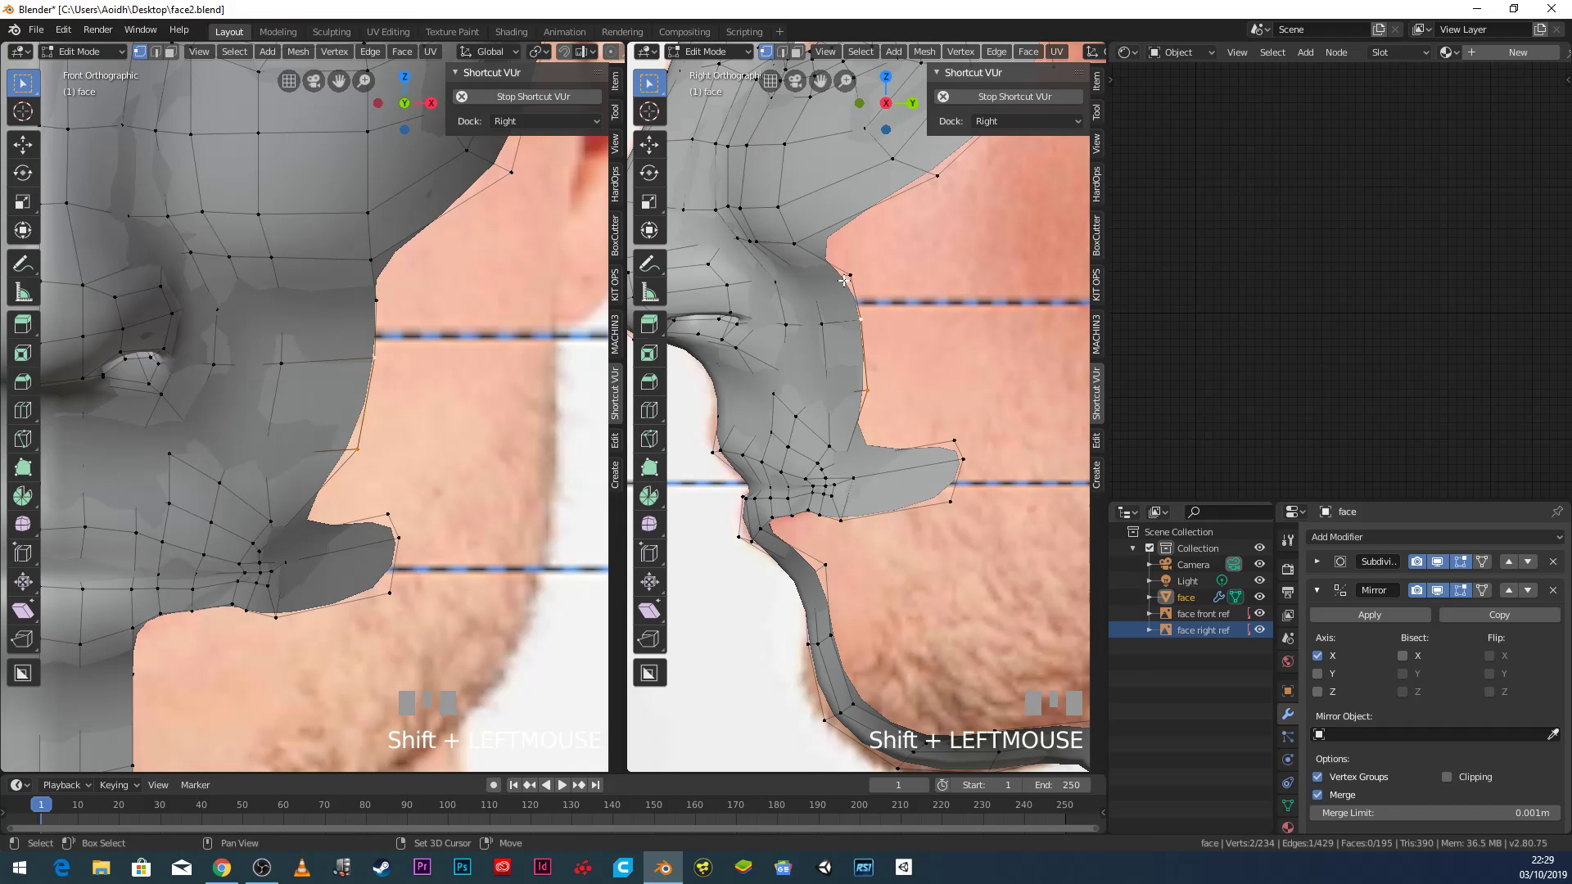
key("e")
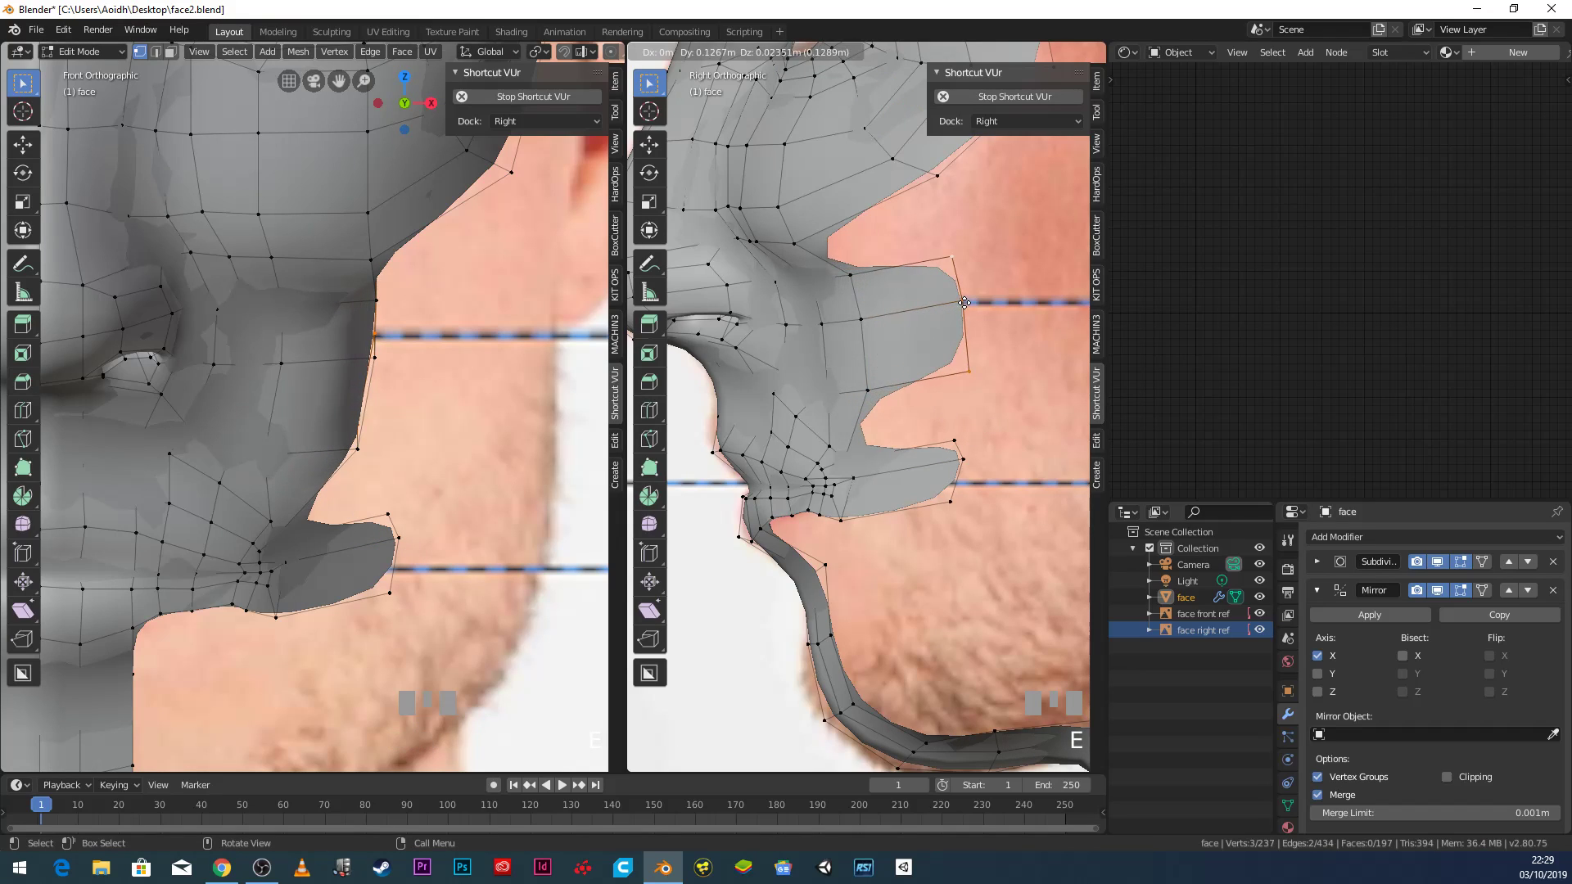
left_click(980, 296)
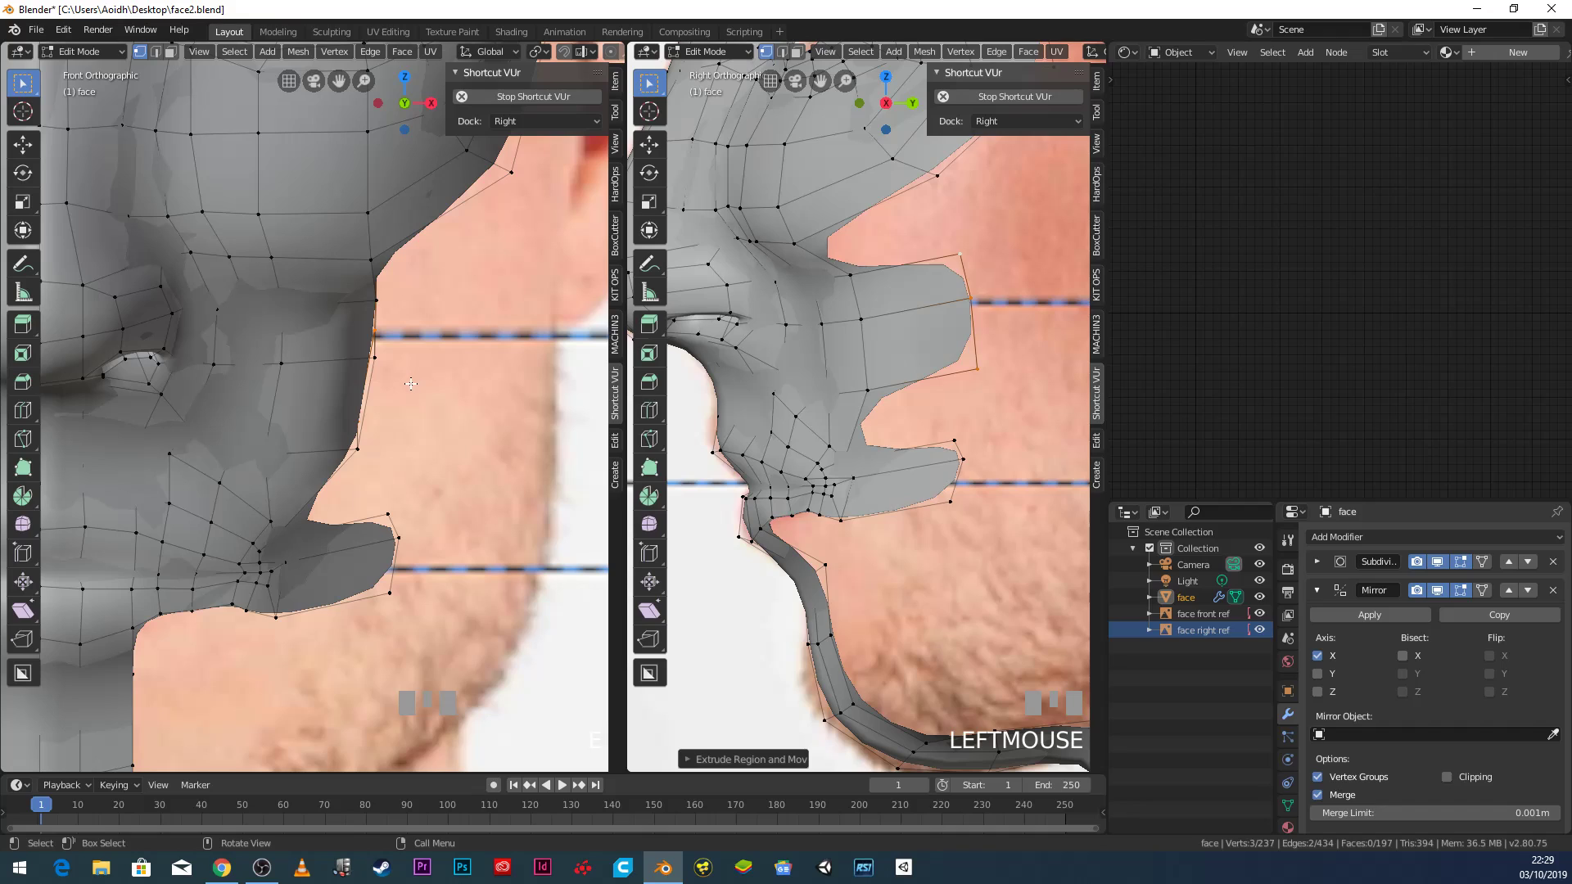
key("g")
left_click(457, 304)
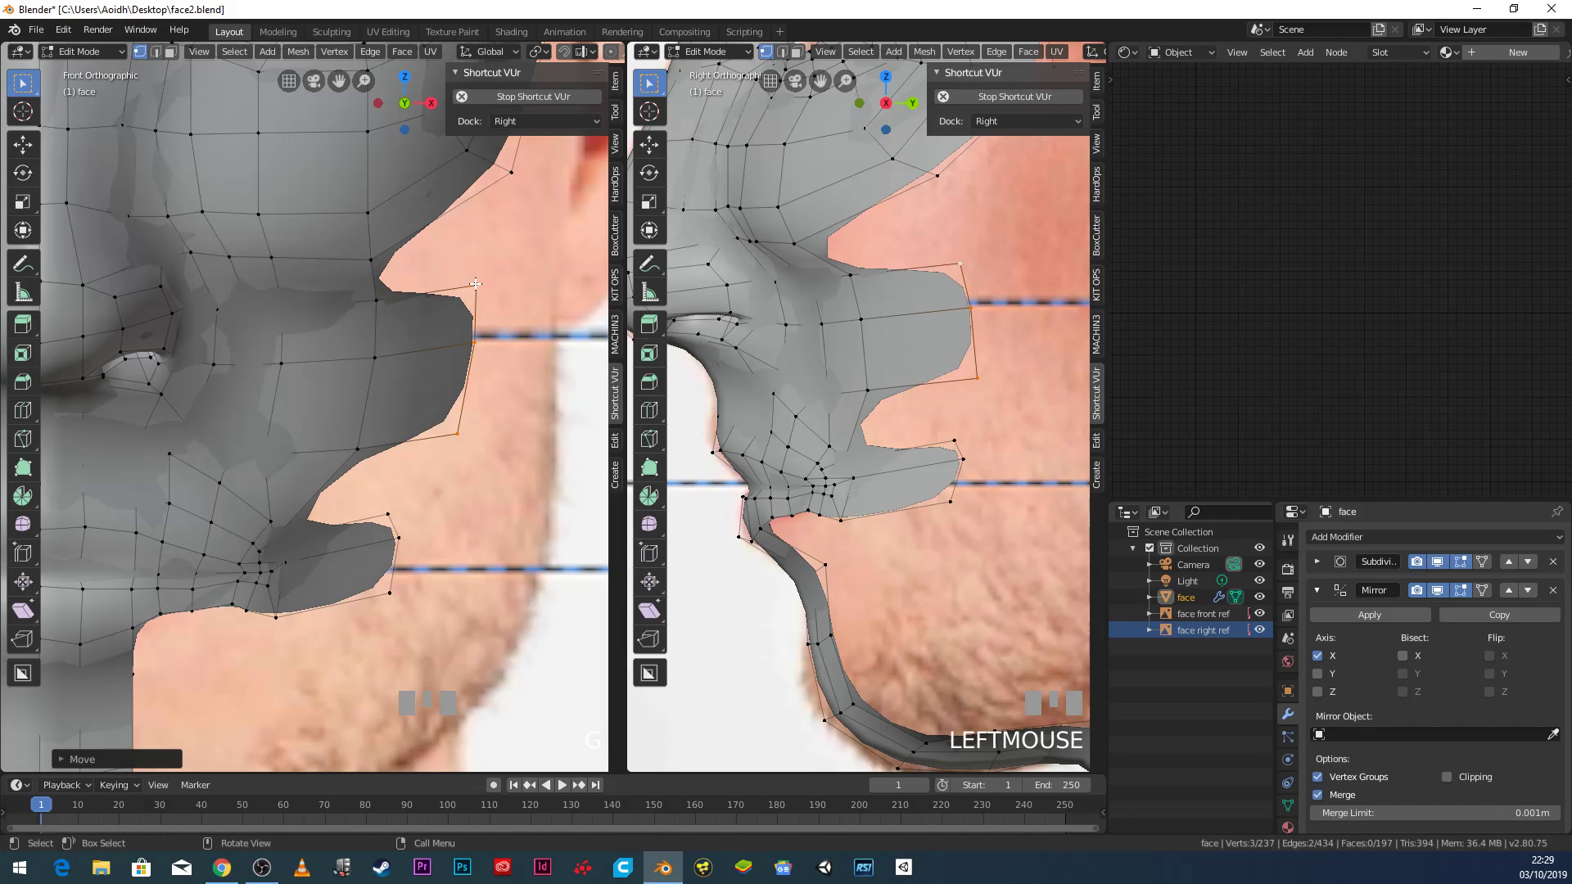
In the front view, move the cheek extrusion's upper outer vertex outward and its lower outer vertex slightly inward and down.
left_click(475, 285)
key("g")
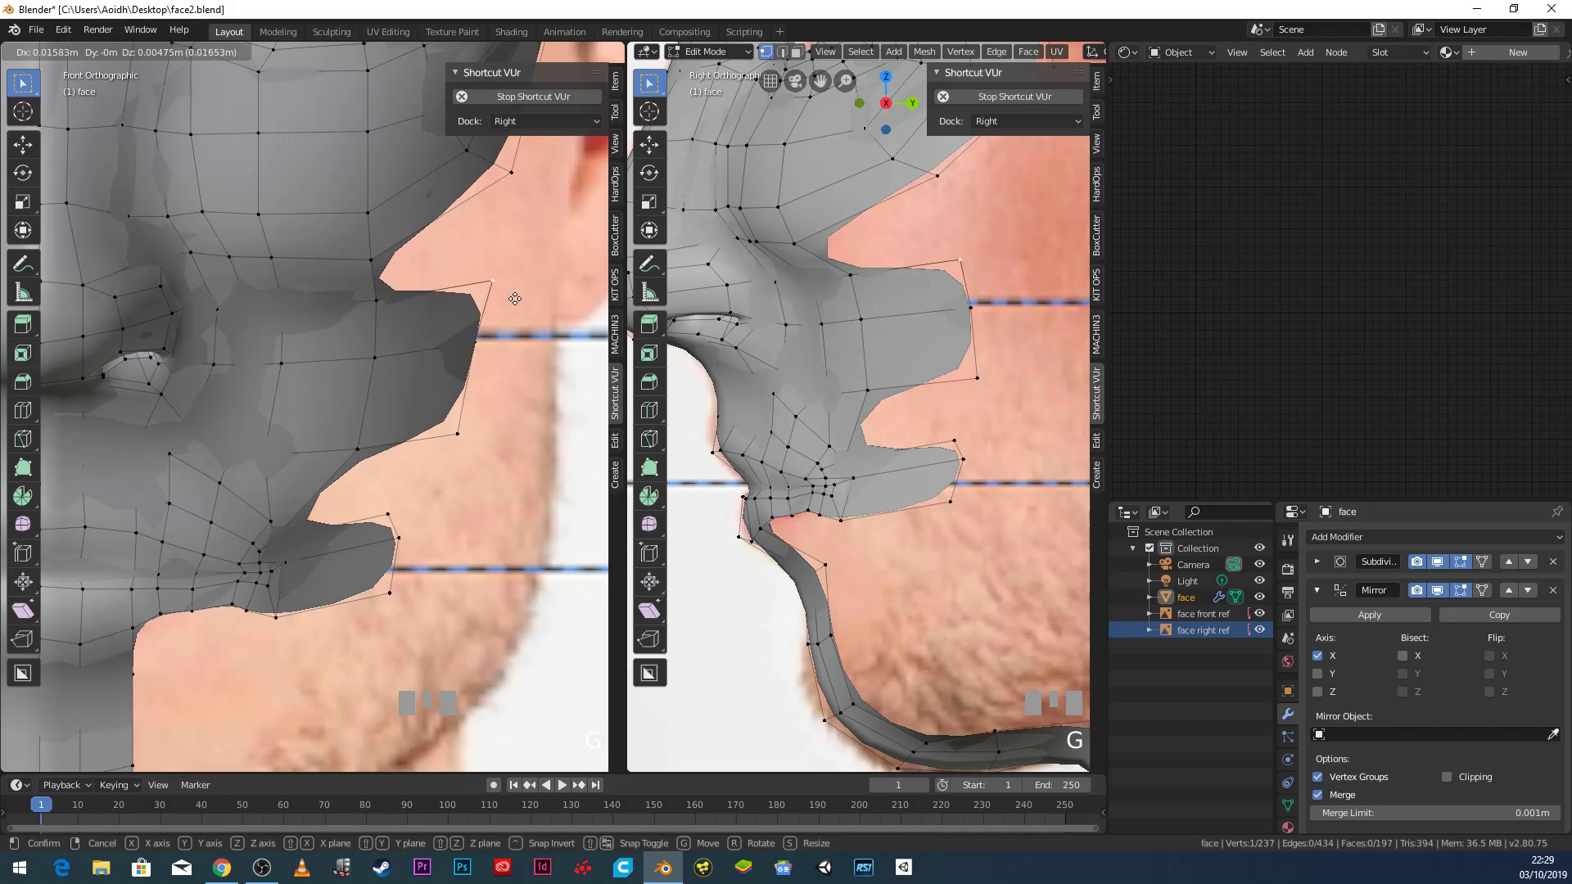
left_click(514, 301)
left_click(454, 449)
key("g")
left_click(442, 456)
In the front view, spread the mouth extrusion's outer vertices, moving the top two outward and the lowest one down and inward.
left_click(398, 510)
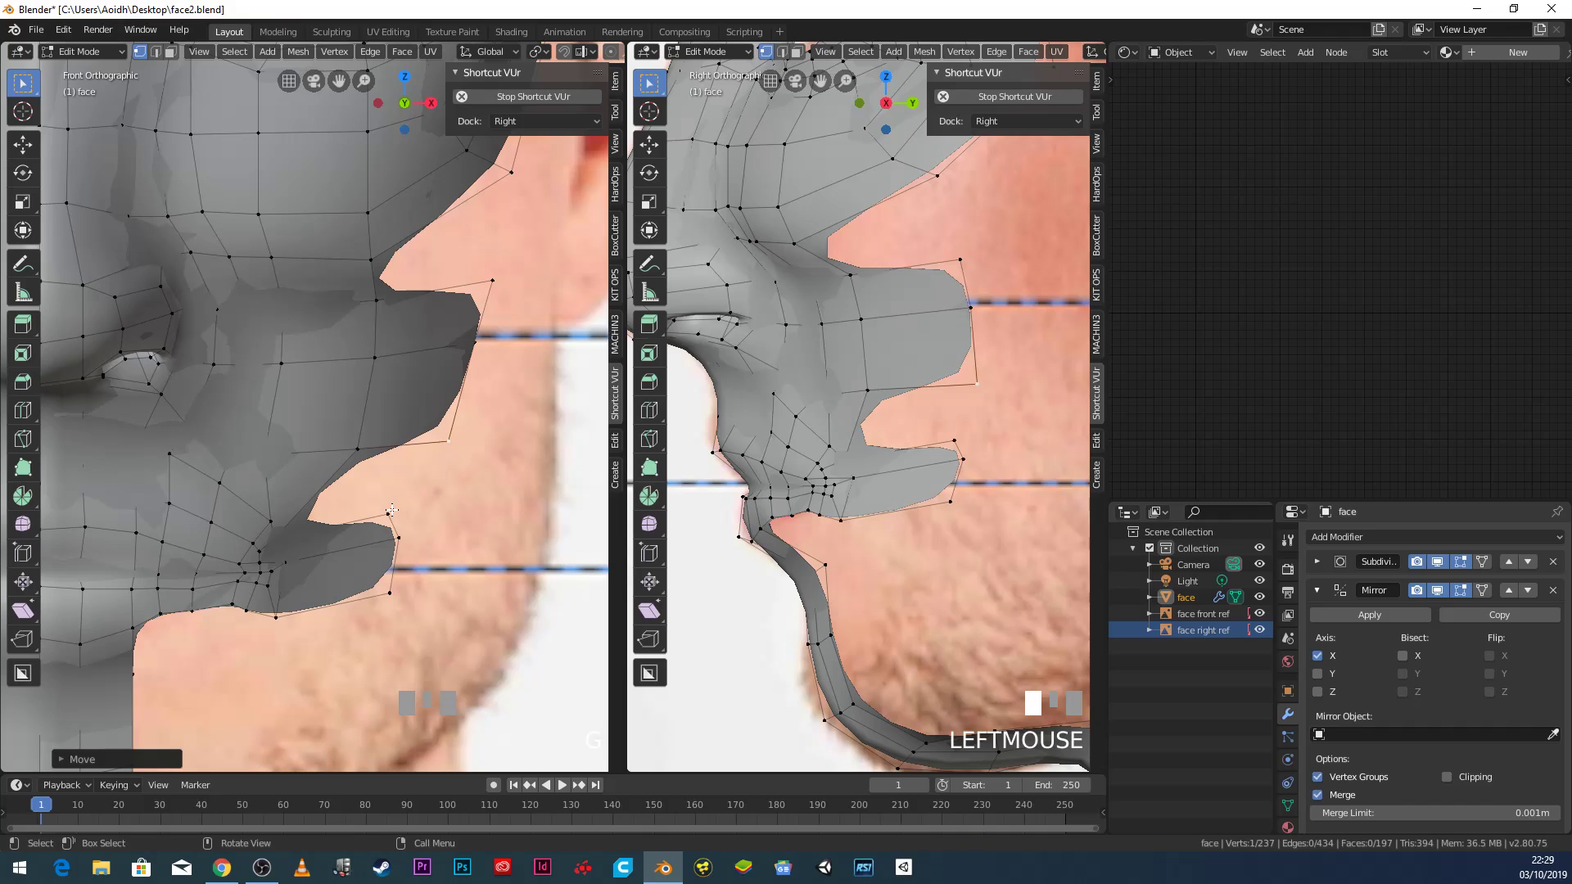
key("g")
left_click(422, 508)
left_click(398, 544)
key("g")
left_click(407, 554)
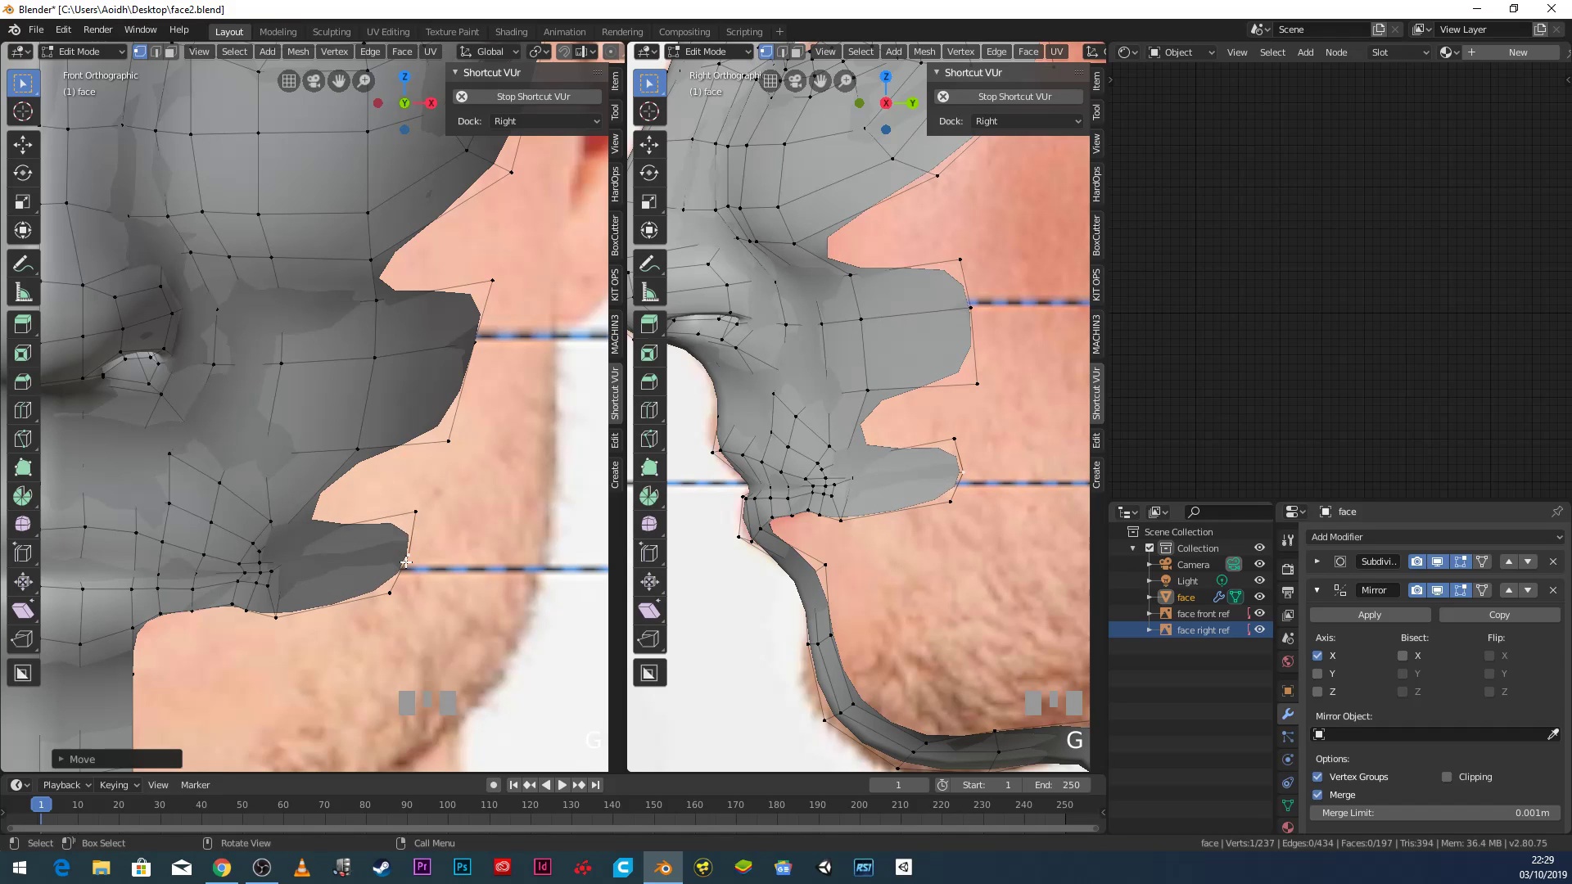
left_click(391, 593)
key("g")
left_click(383, 622)
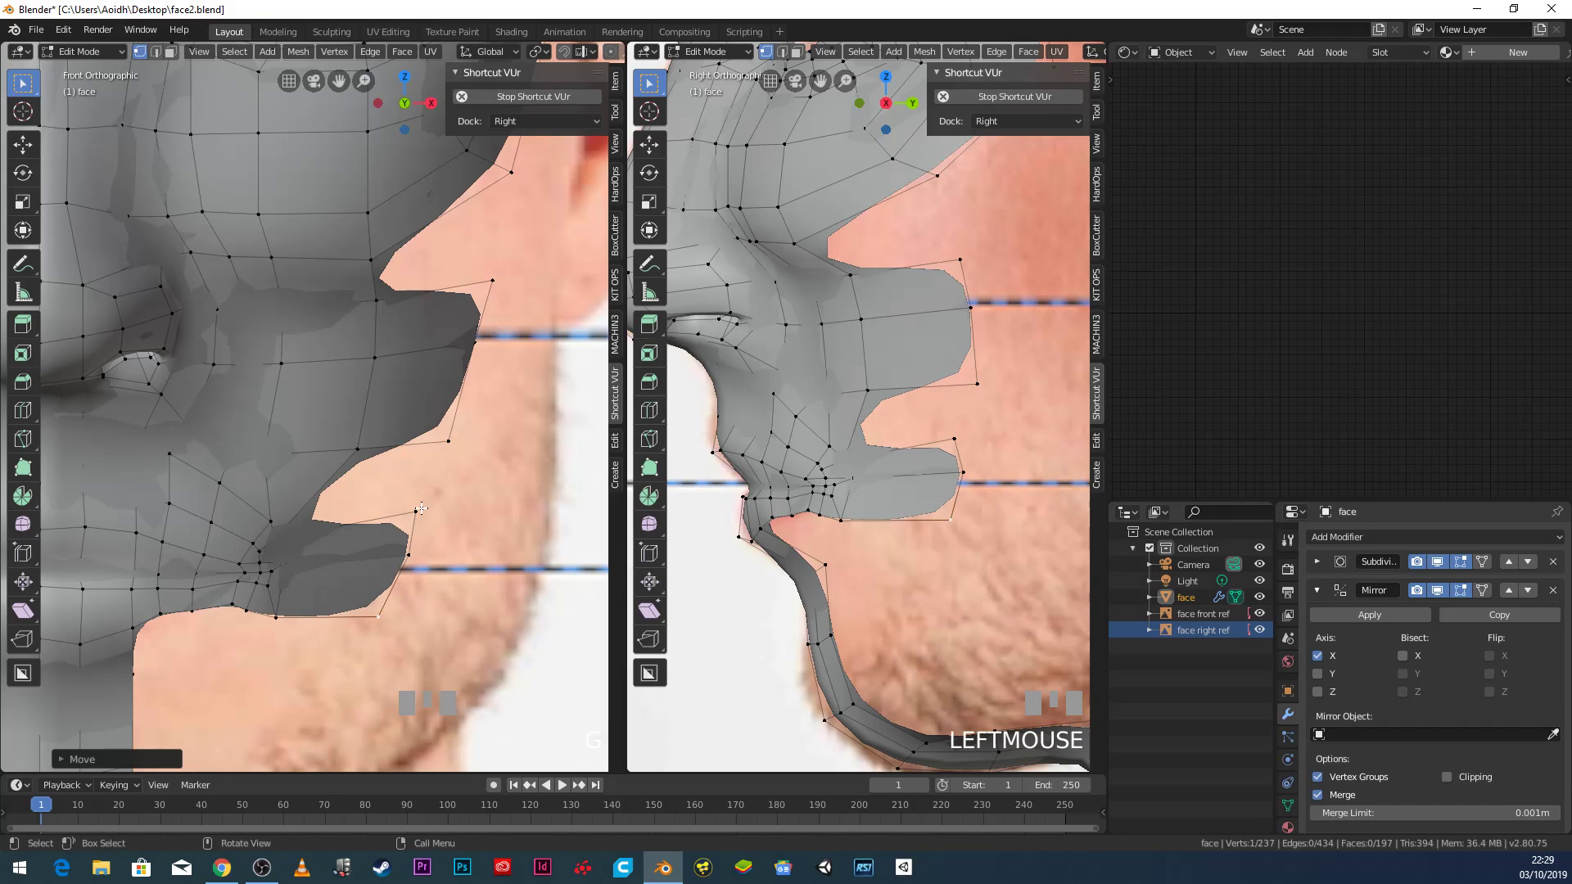
Move the mouth extrusion's top outer vertex further outward in the front view and back and slightly up in the side view.
left_click(424, 524)
key("g")
left_click(437, 525)
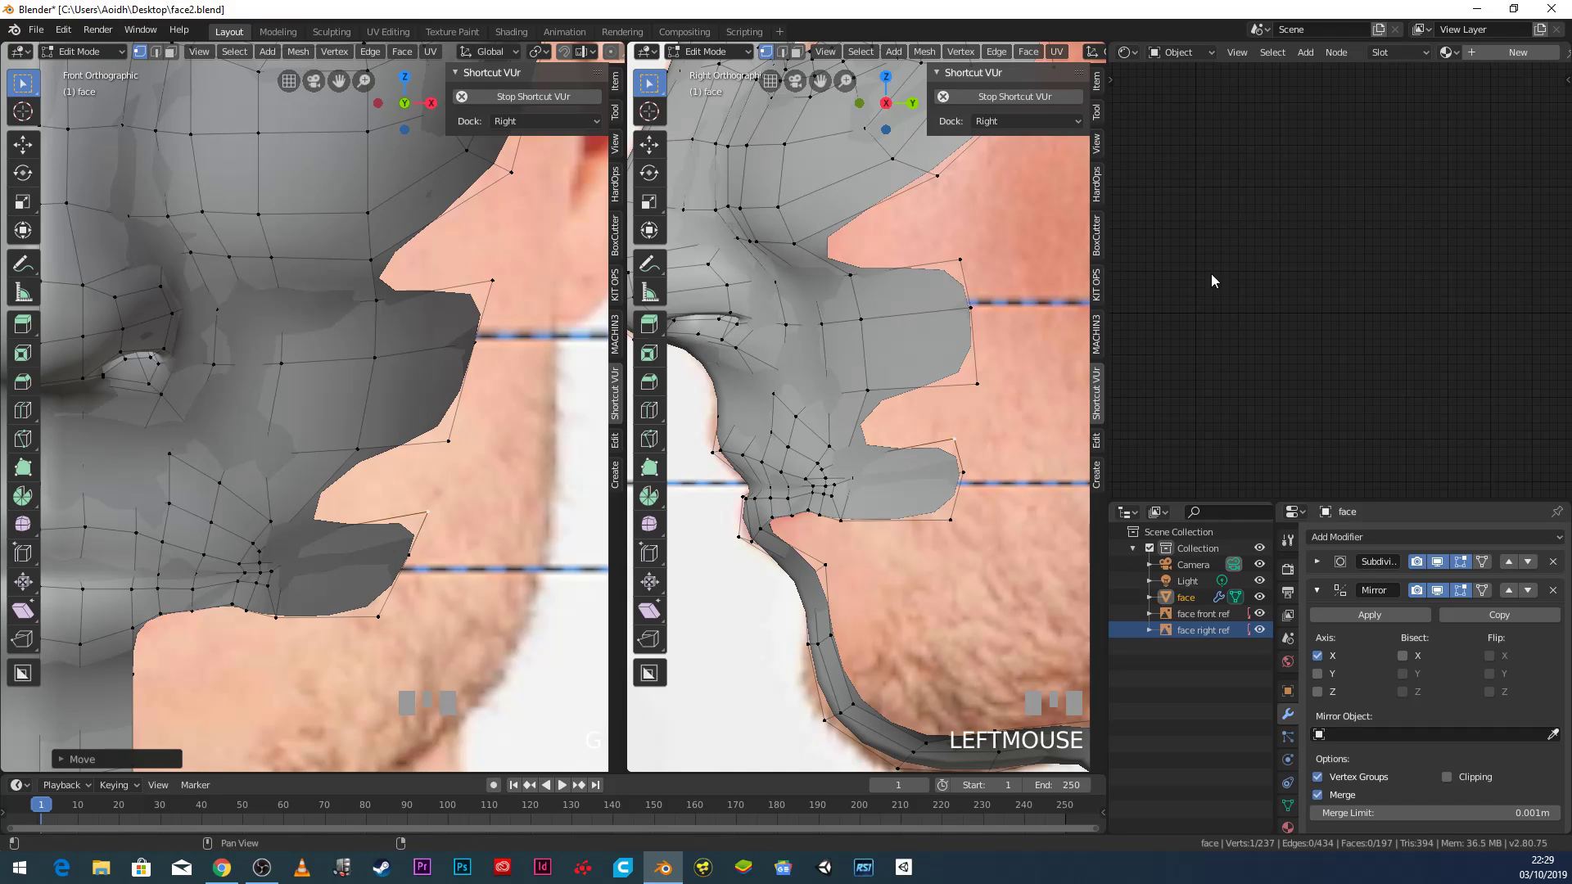
key("g")
left_click(991, 445)
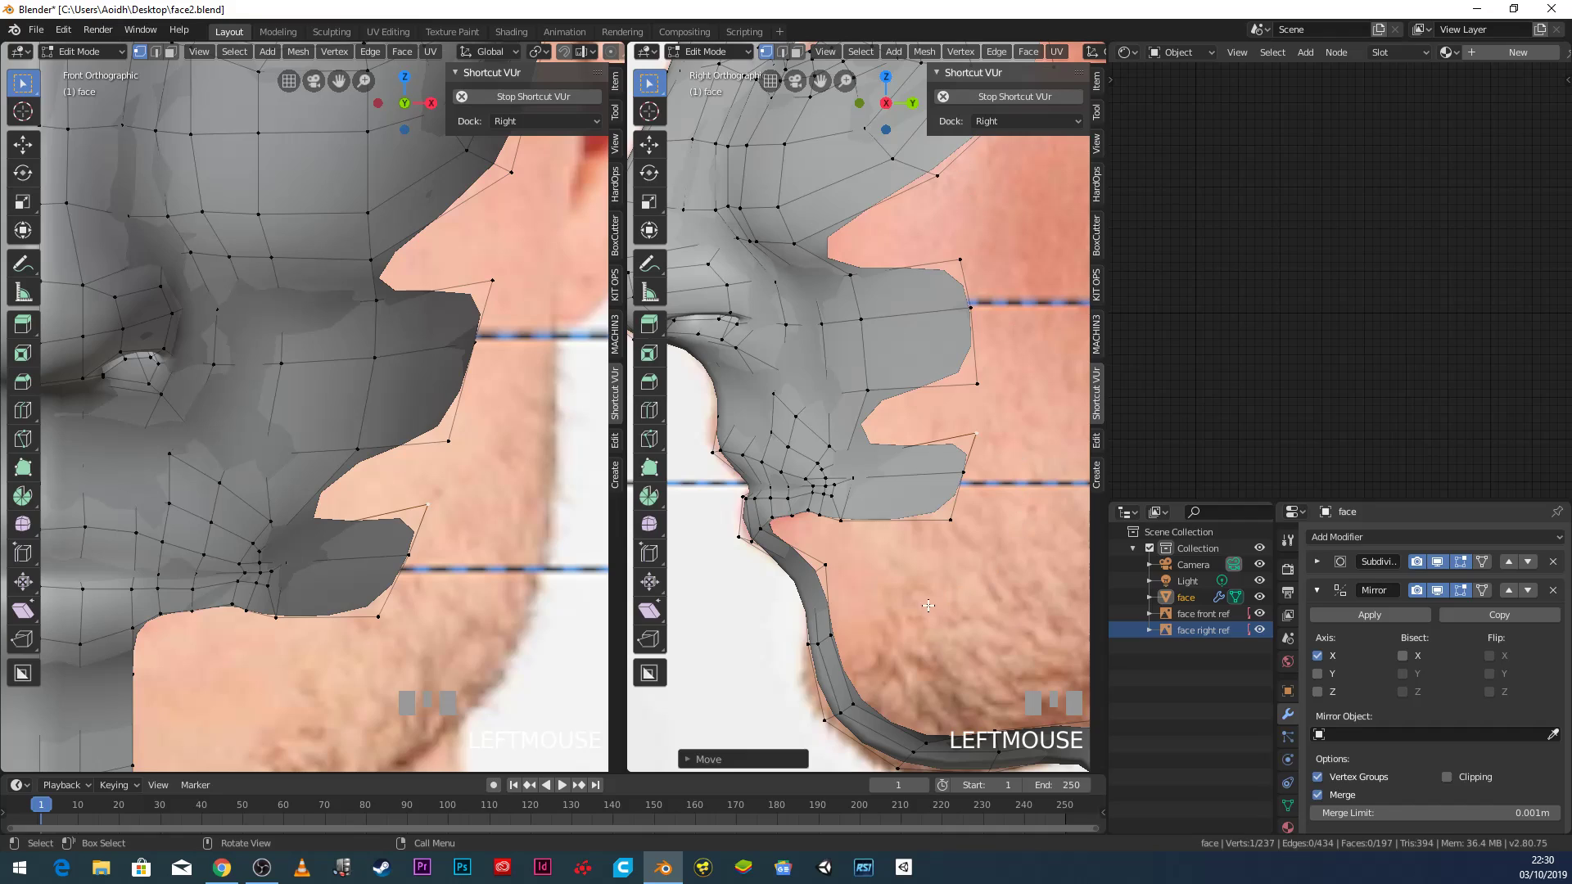
Fill a face in the gap between the cheek extrusion and the mouth extrusion.
left_click(871, 404)
left_click(848, 453, "shift")
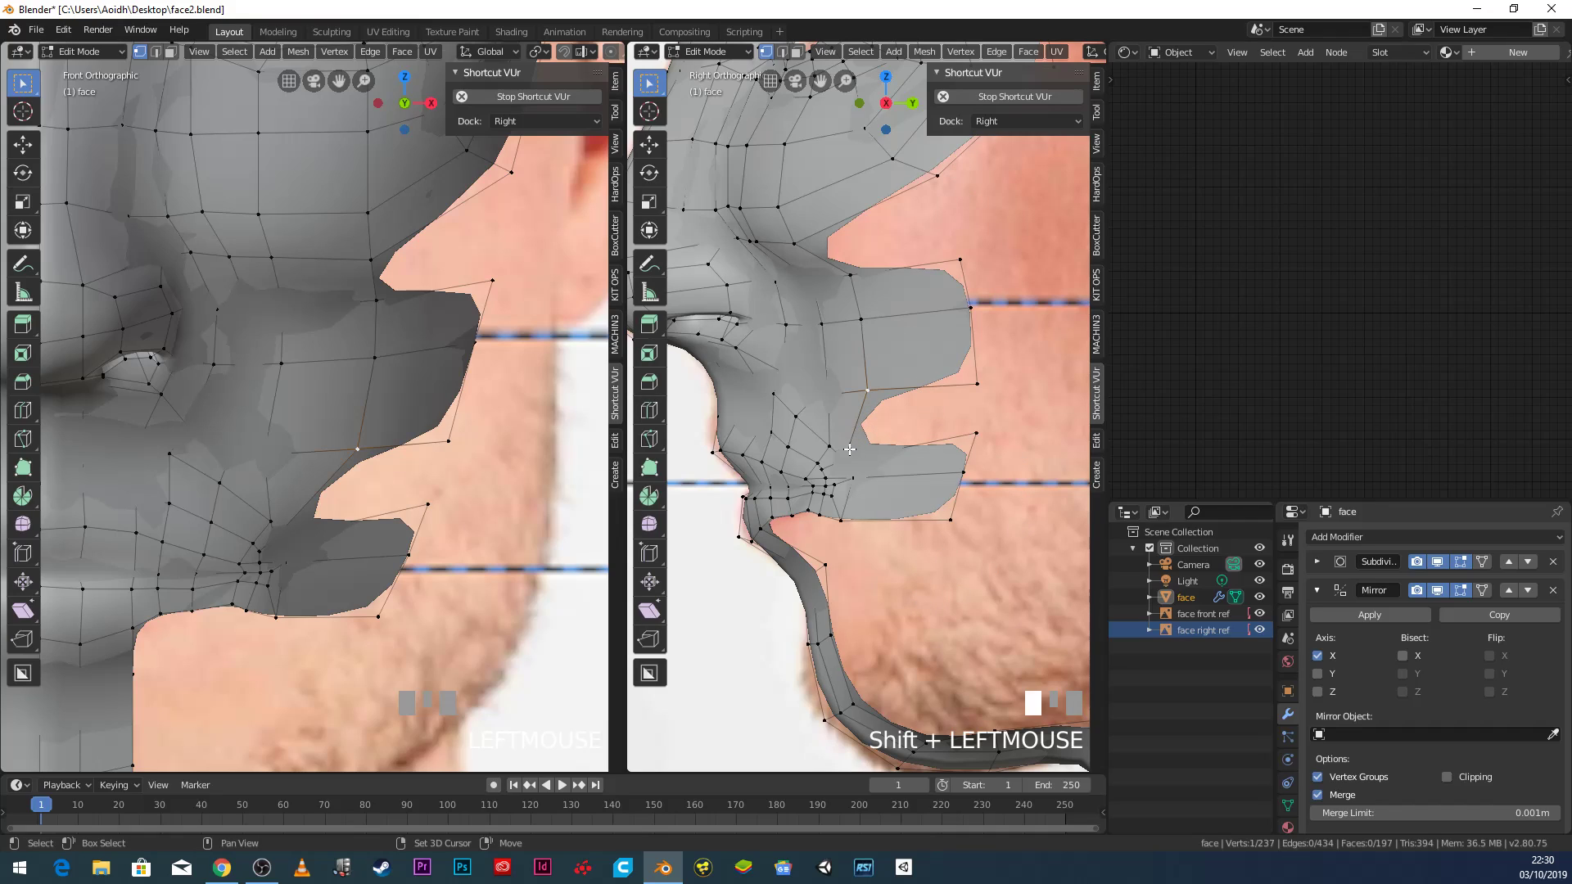
left_click(978, 435, "shift")
left_click(975, 384, "shift")
key("f")
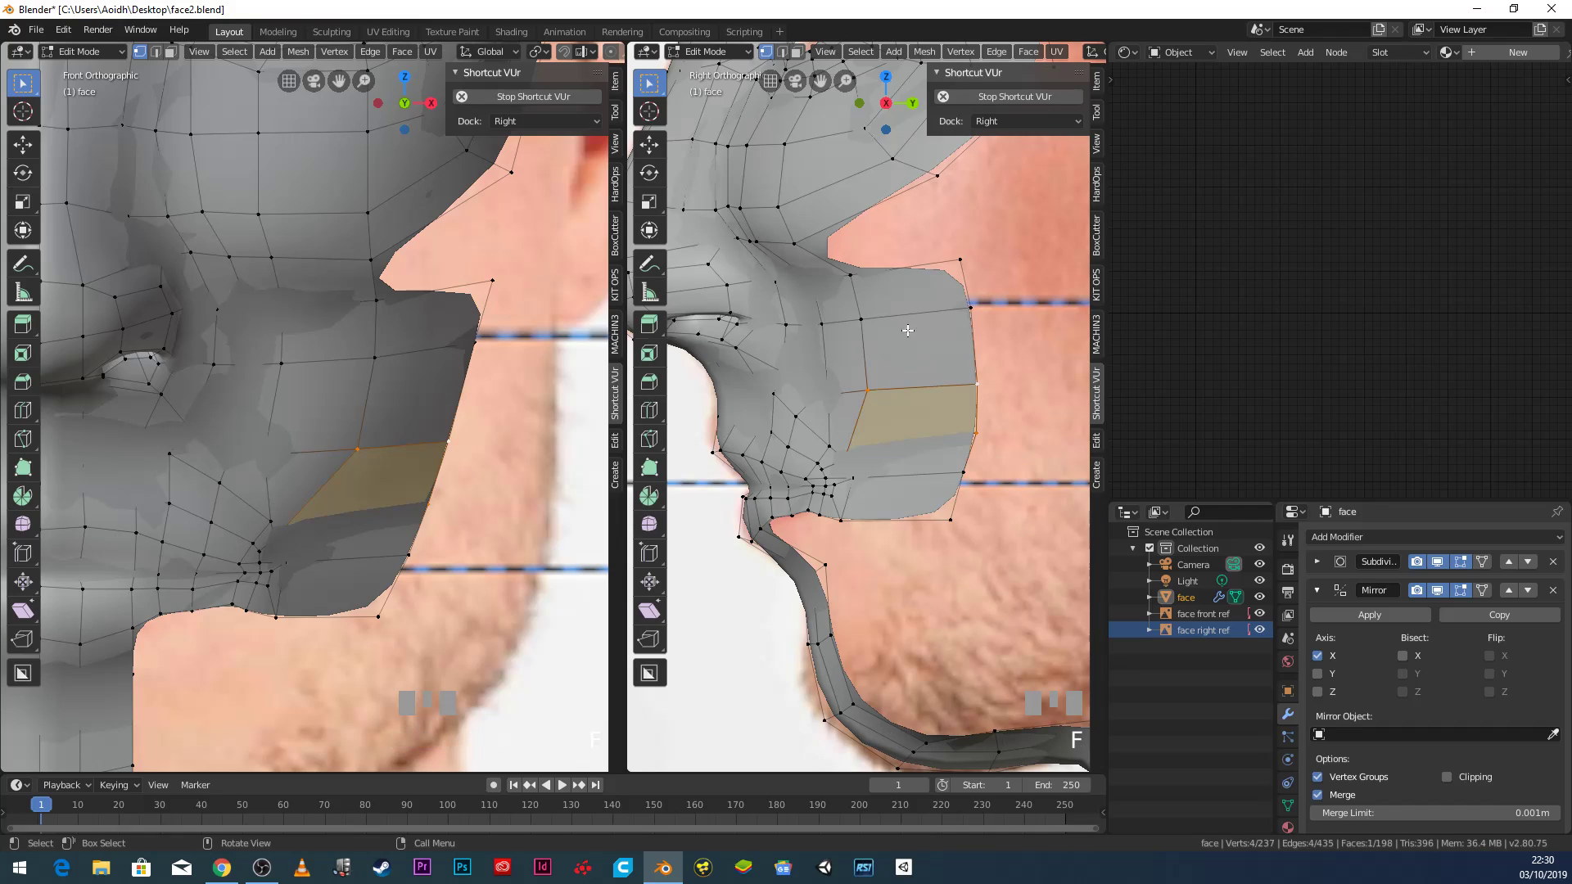
Fill a face in the gap between the cheek extrusion's upper edge and the mesh beneath the eye.
left_click(852, 275)
left_click(793, 243, "shift")
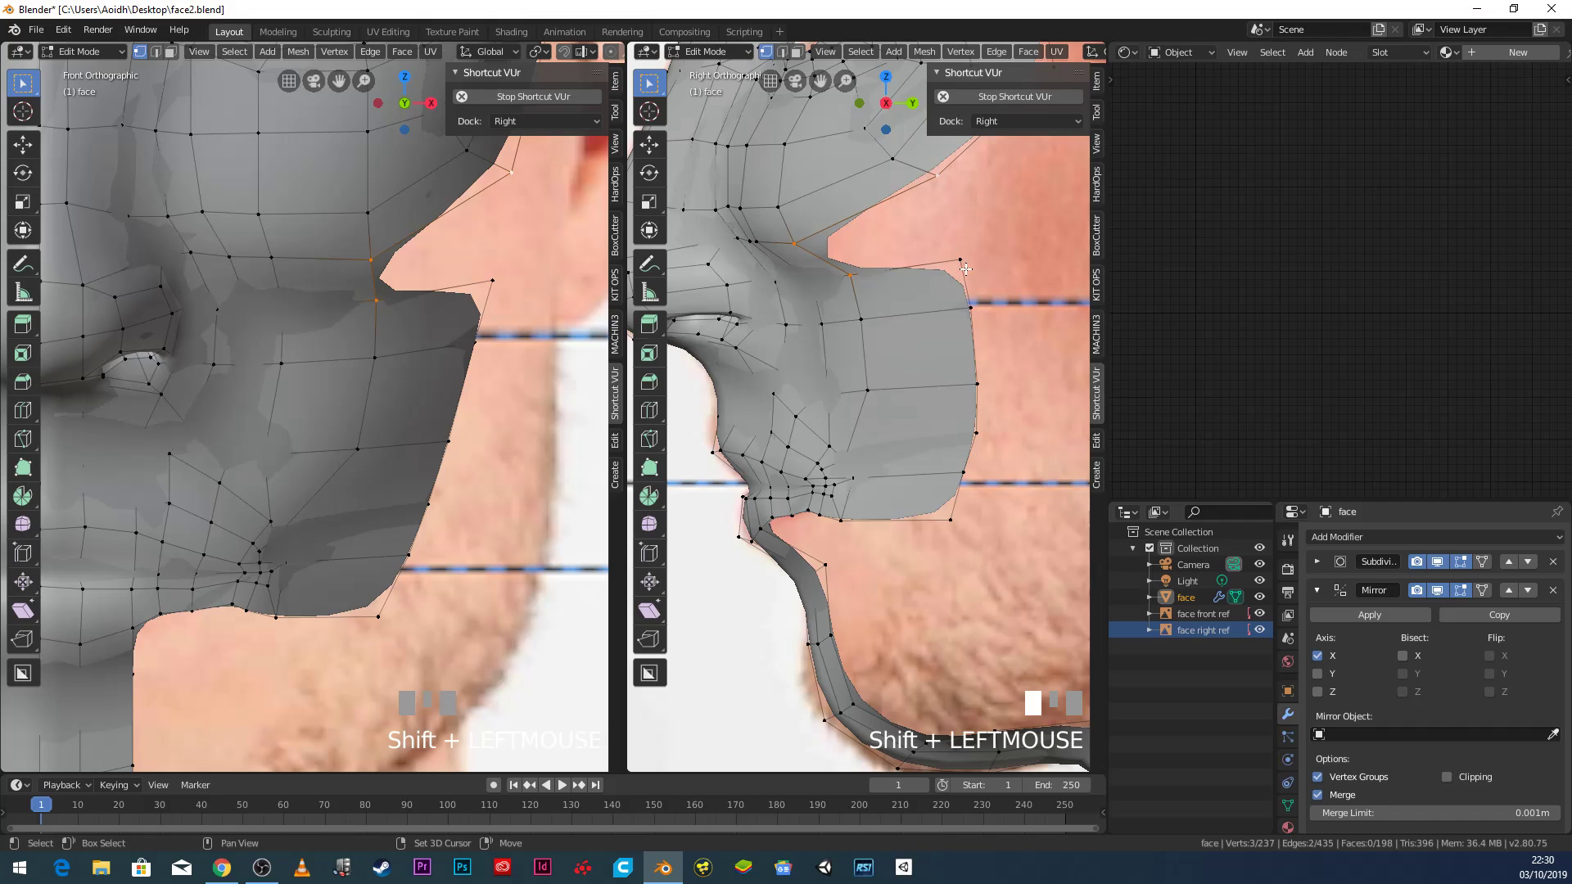
key("f")
Extrude the edge beneath the lower lip, beside the centre chin strip, three times downward in the front view.
scroll(862, 336, "up", 5, "shift")
scroll(862, 336, "up", 4)
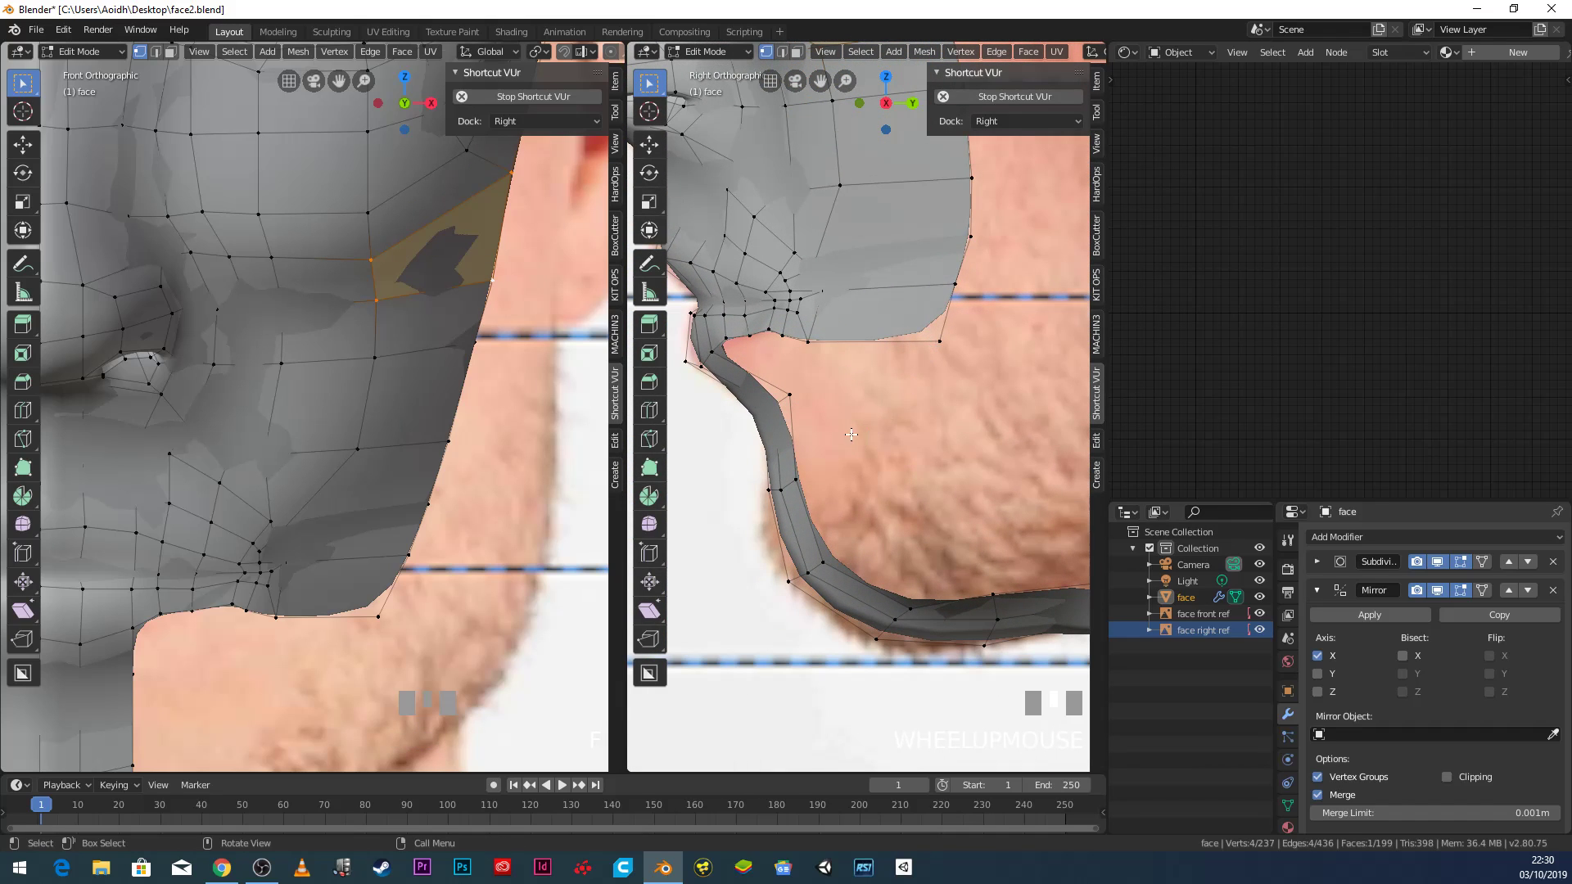
left_click(791, 395)
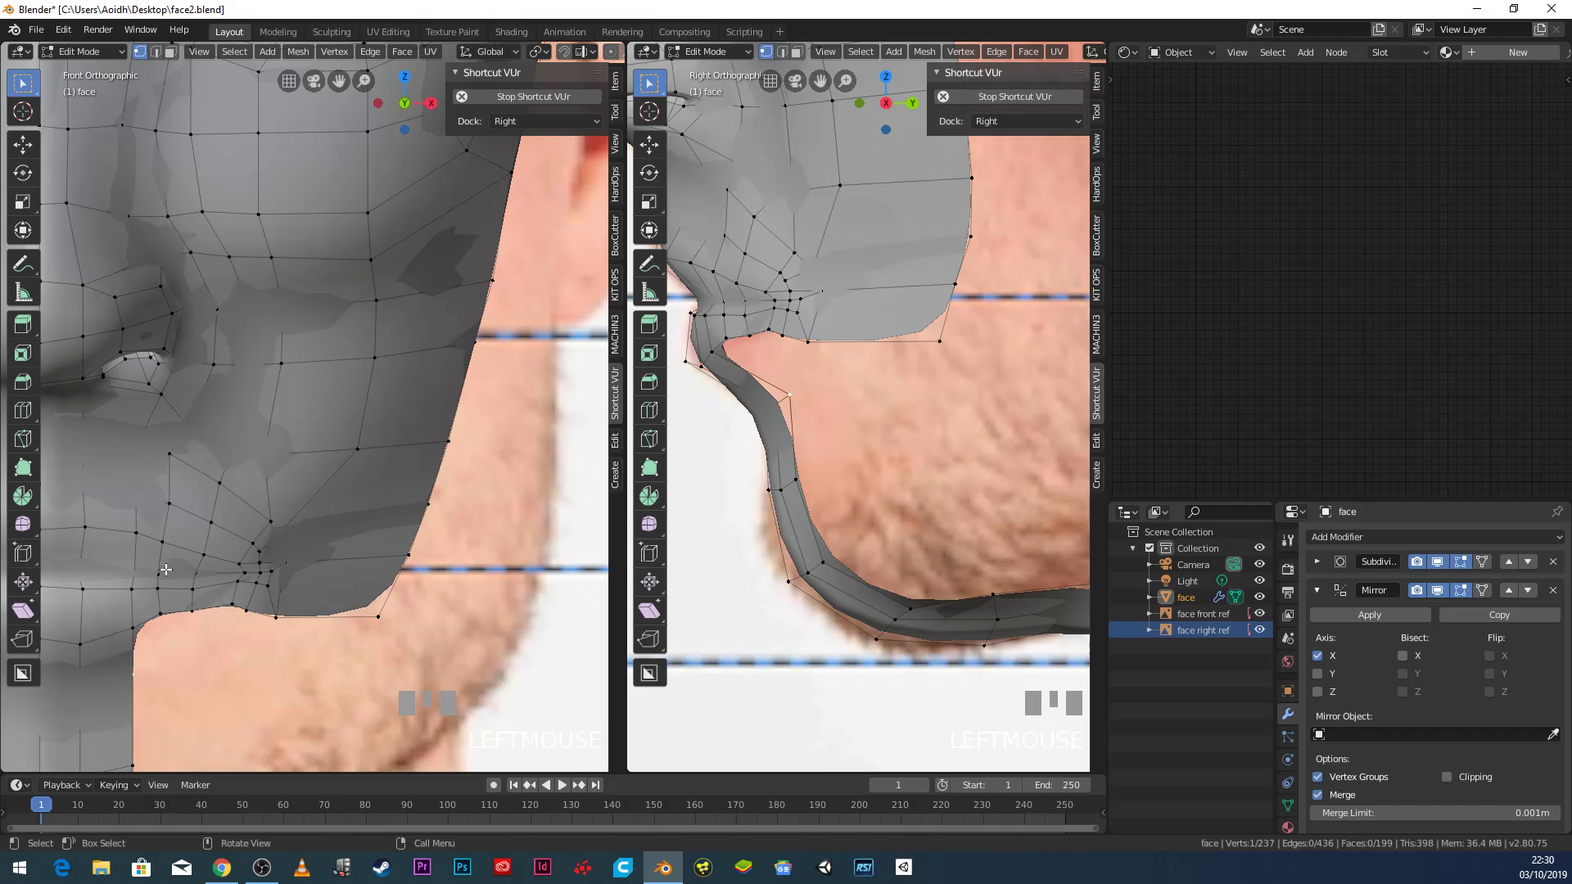
scroll(232, 578, "down", 3)
scroll(232, 578, "up", 3)
left_click(293, 466, "shift")
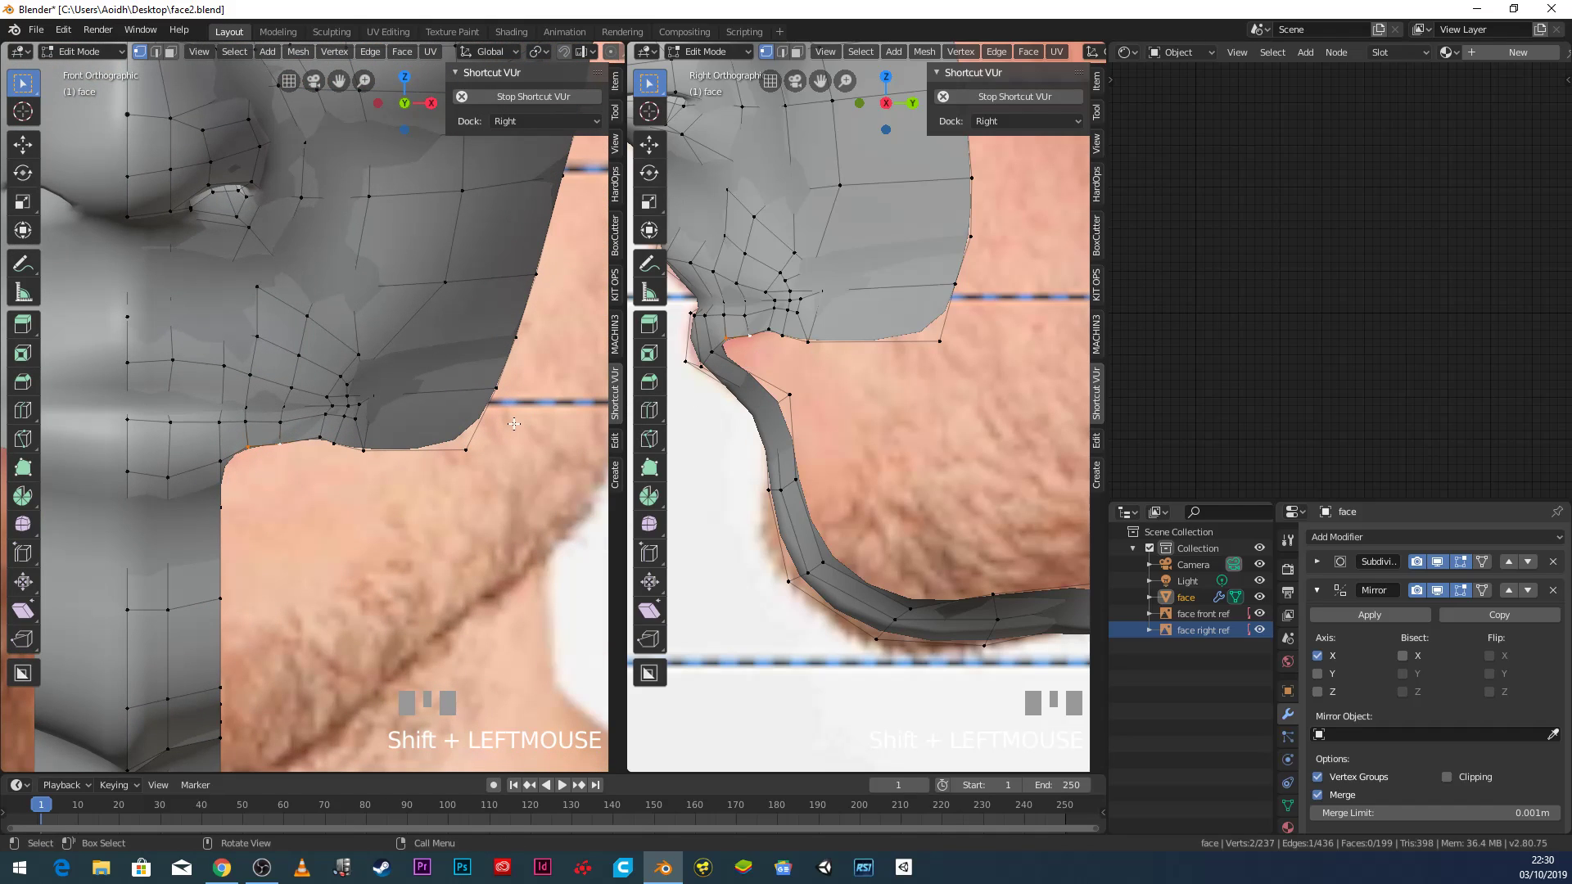
key("e")
left_click(310, 520)
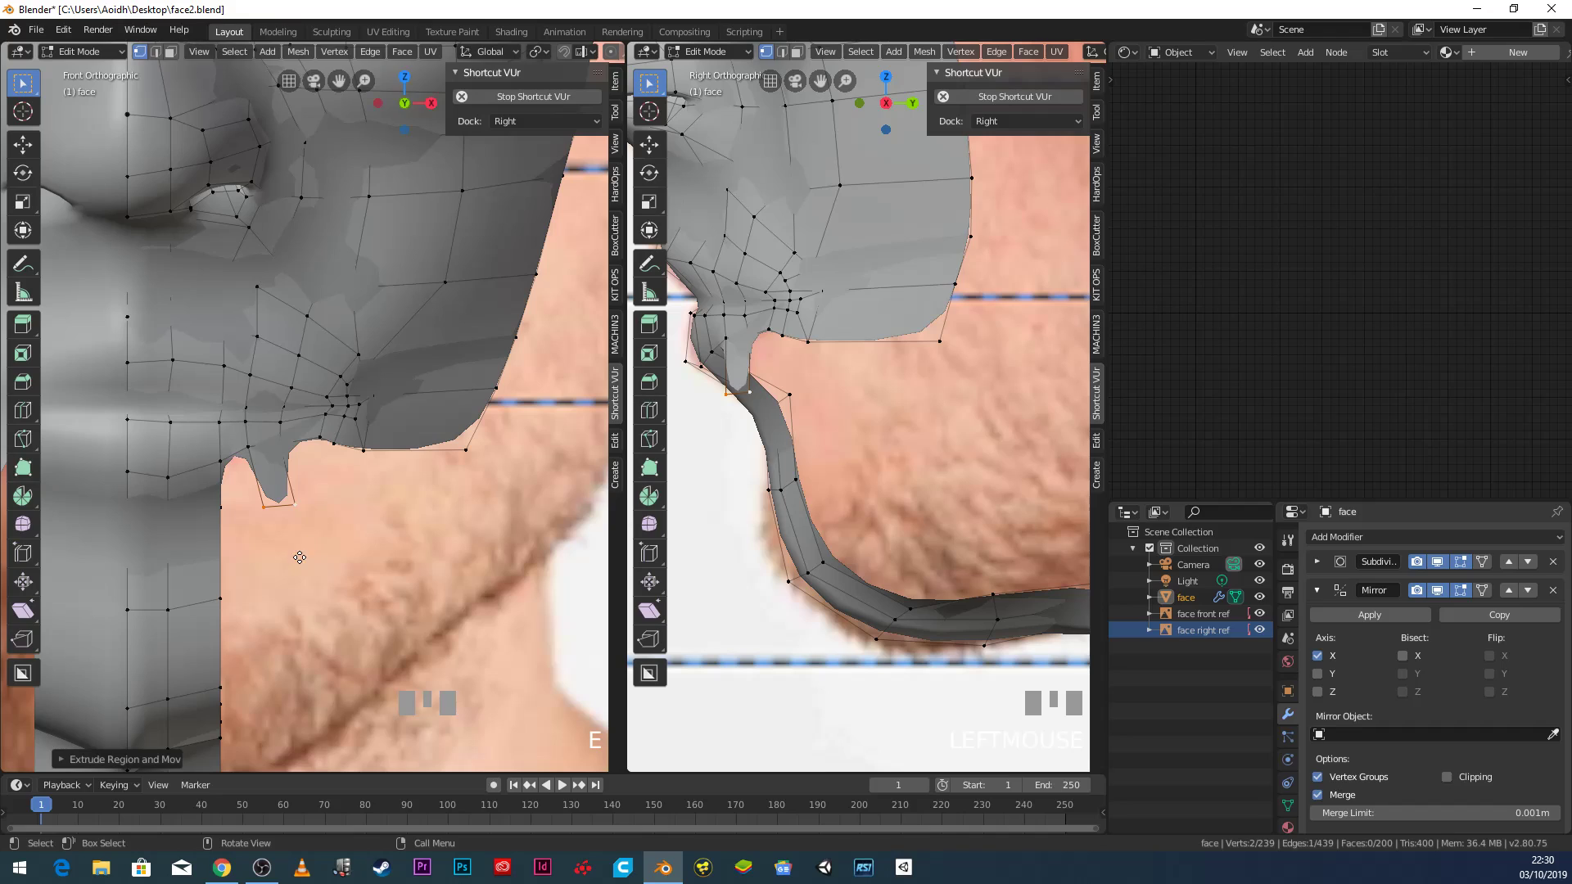
key("e")
left_click(311, 635)
key("e")
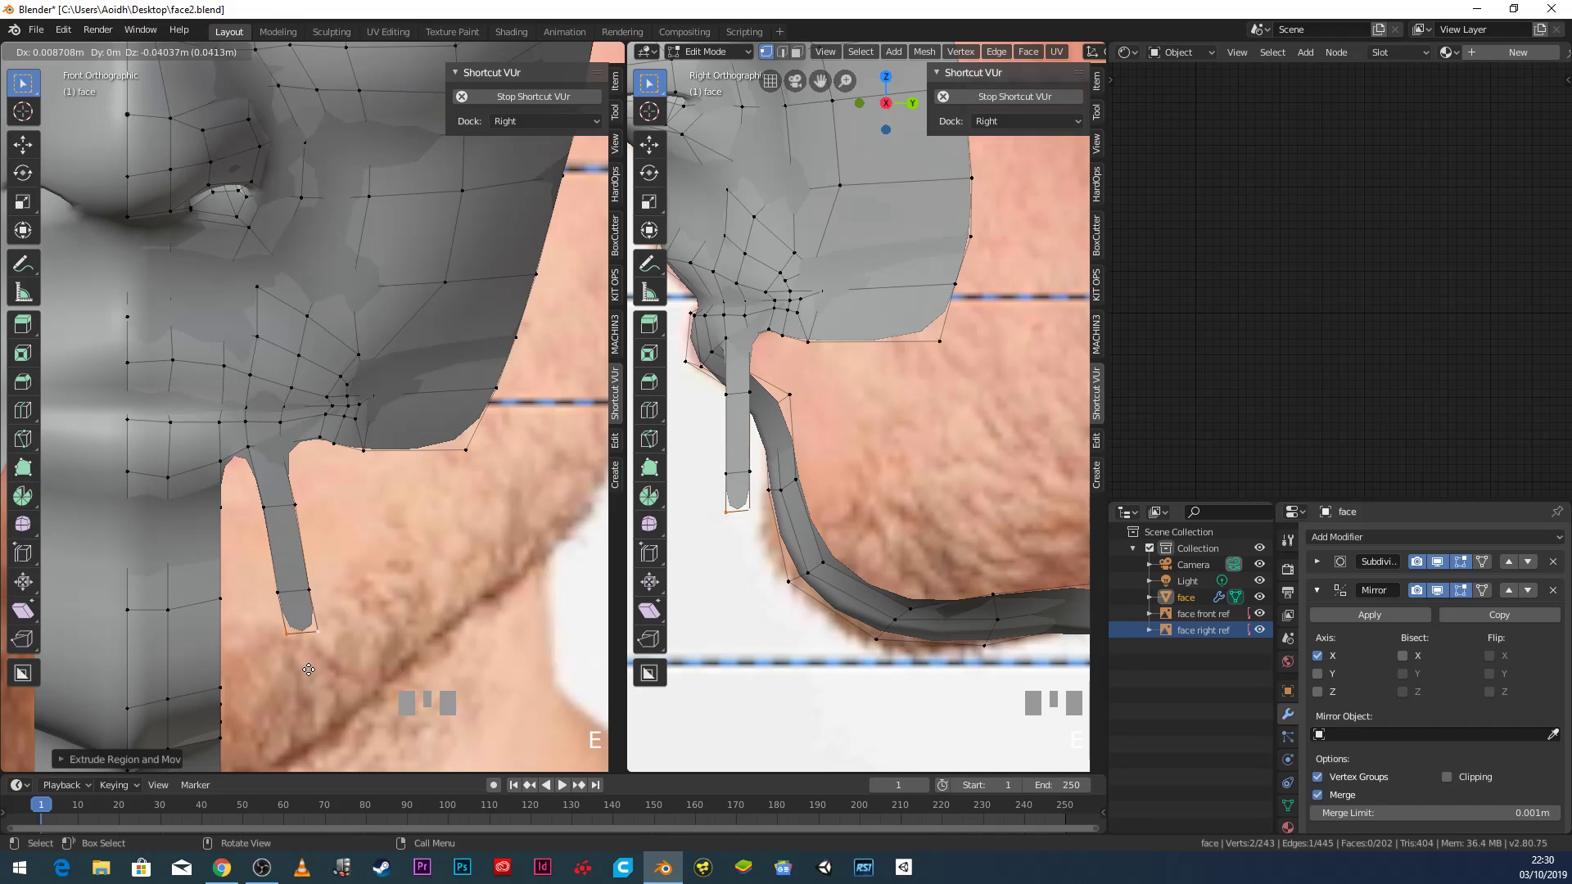
left_click(318, 688)
Rotate the new strip's end edge about 25° in the front view, then move it back and up along the jaw in the side view.
key("r")
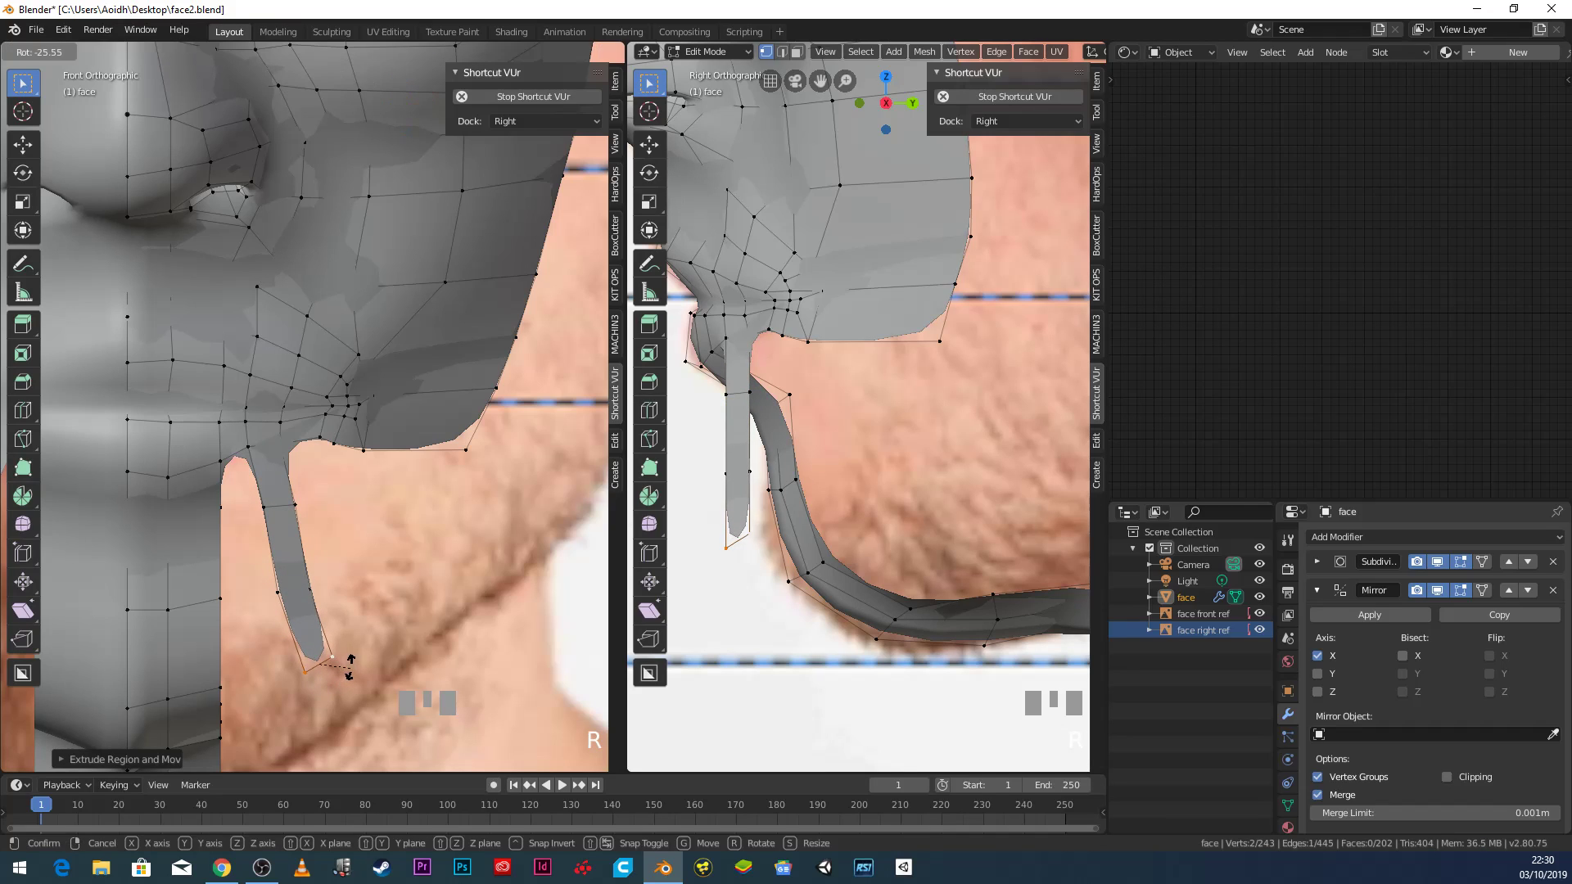
left_click(349, 662)
key("g")
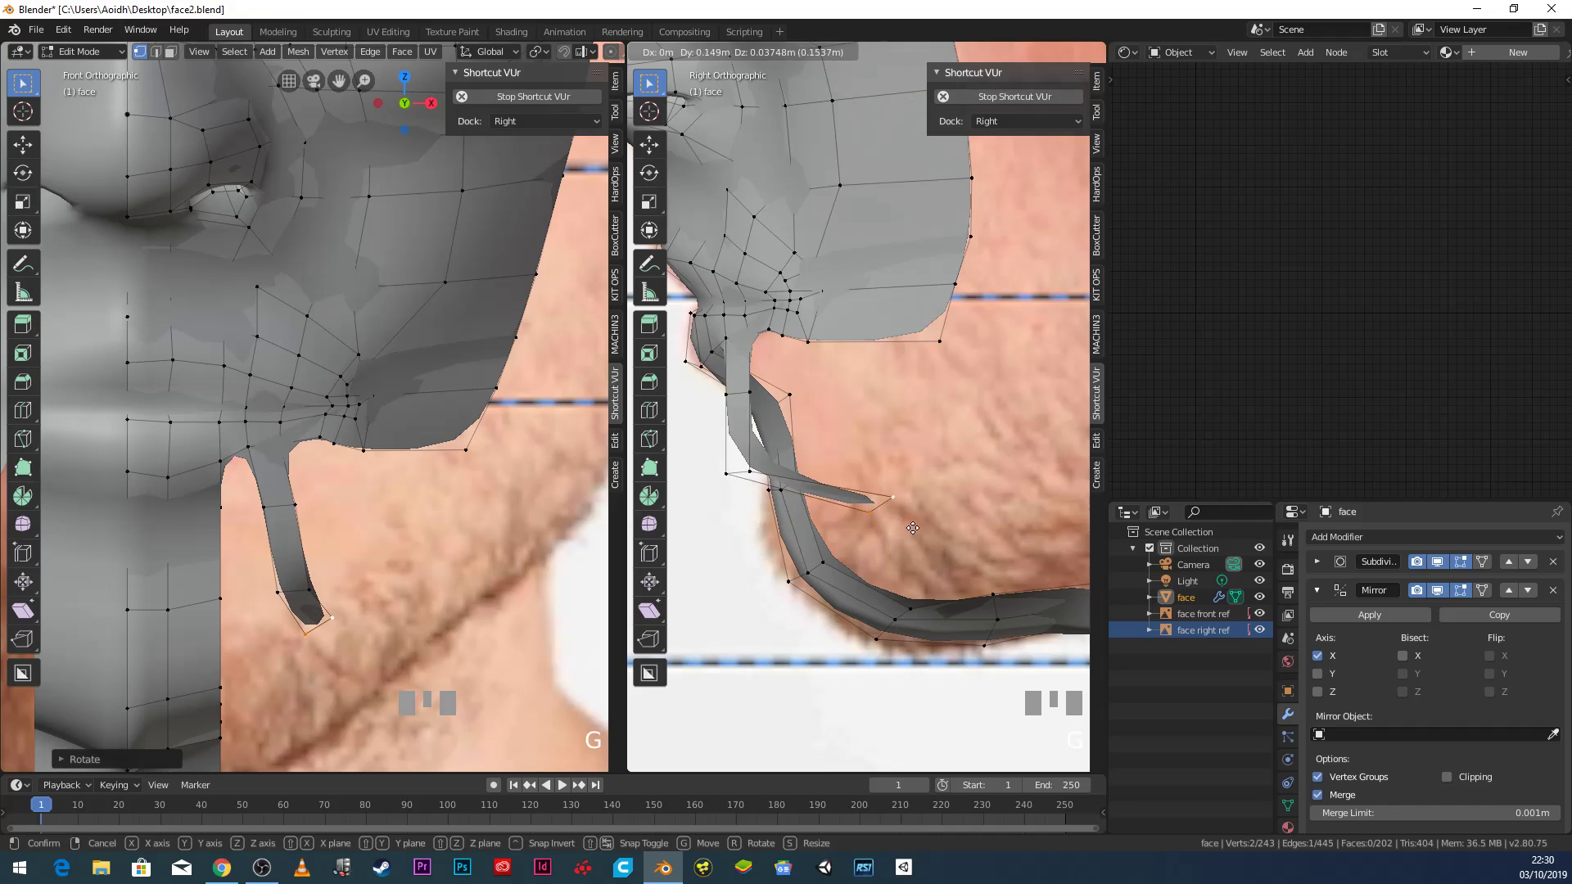
left_click(891, 549)
Move the strip's second-lowest edge back beside the chin in the side view and rotate it to follow the jaw's curve.
left_click(755, 473)
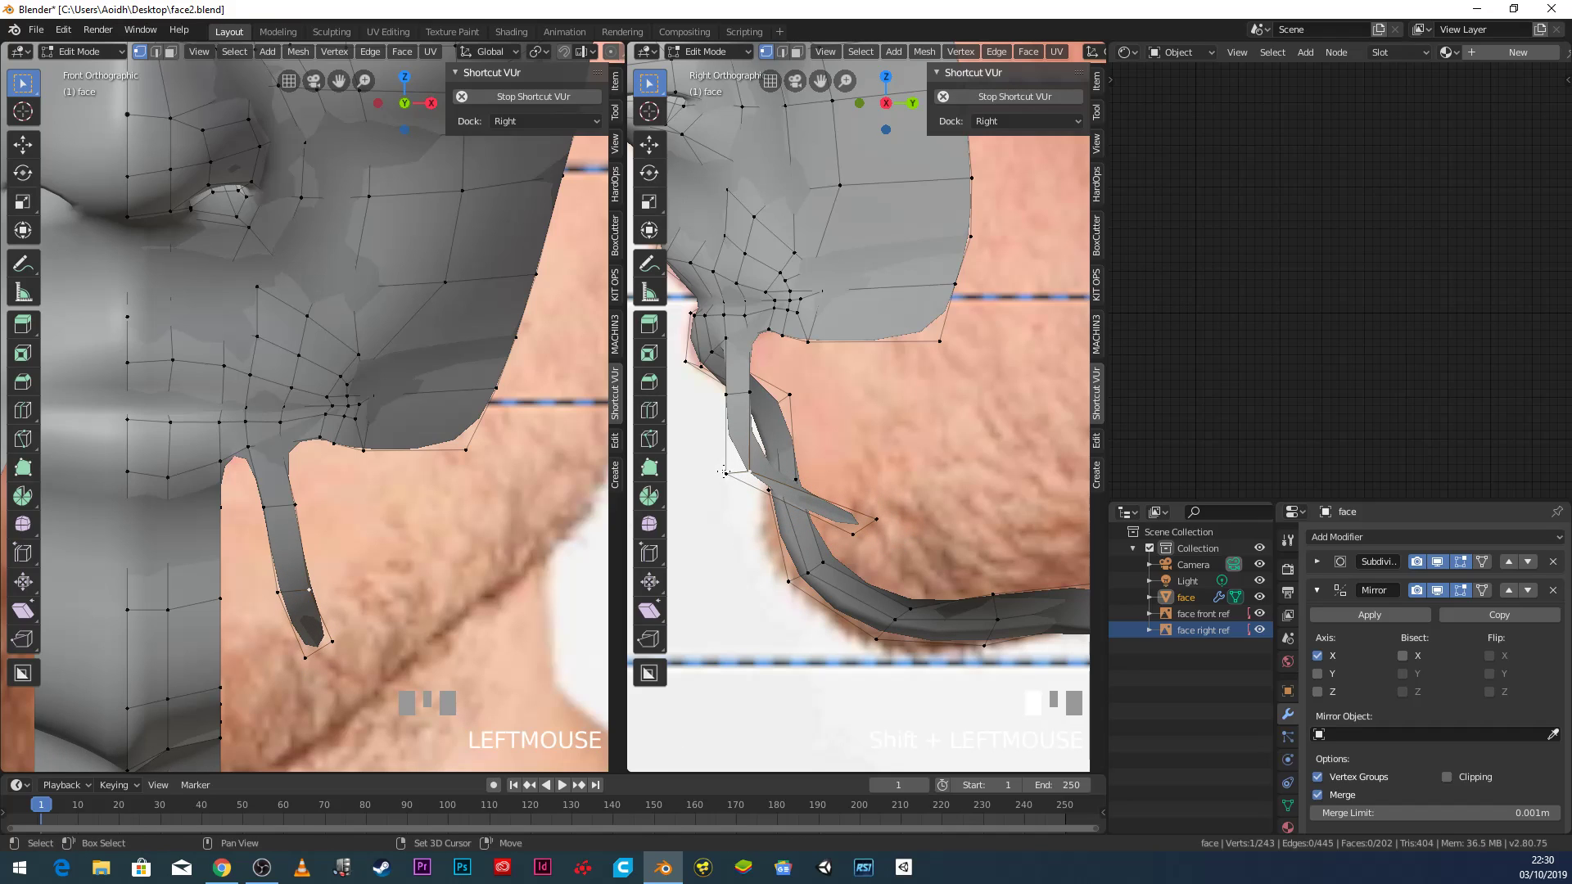
left_click(775, 483, "shift")
key("g")
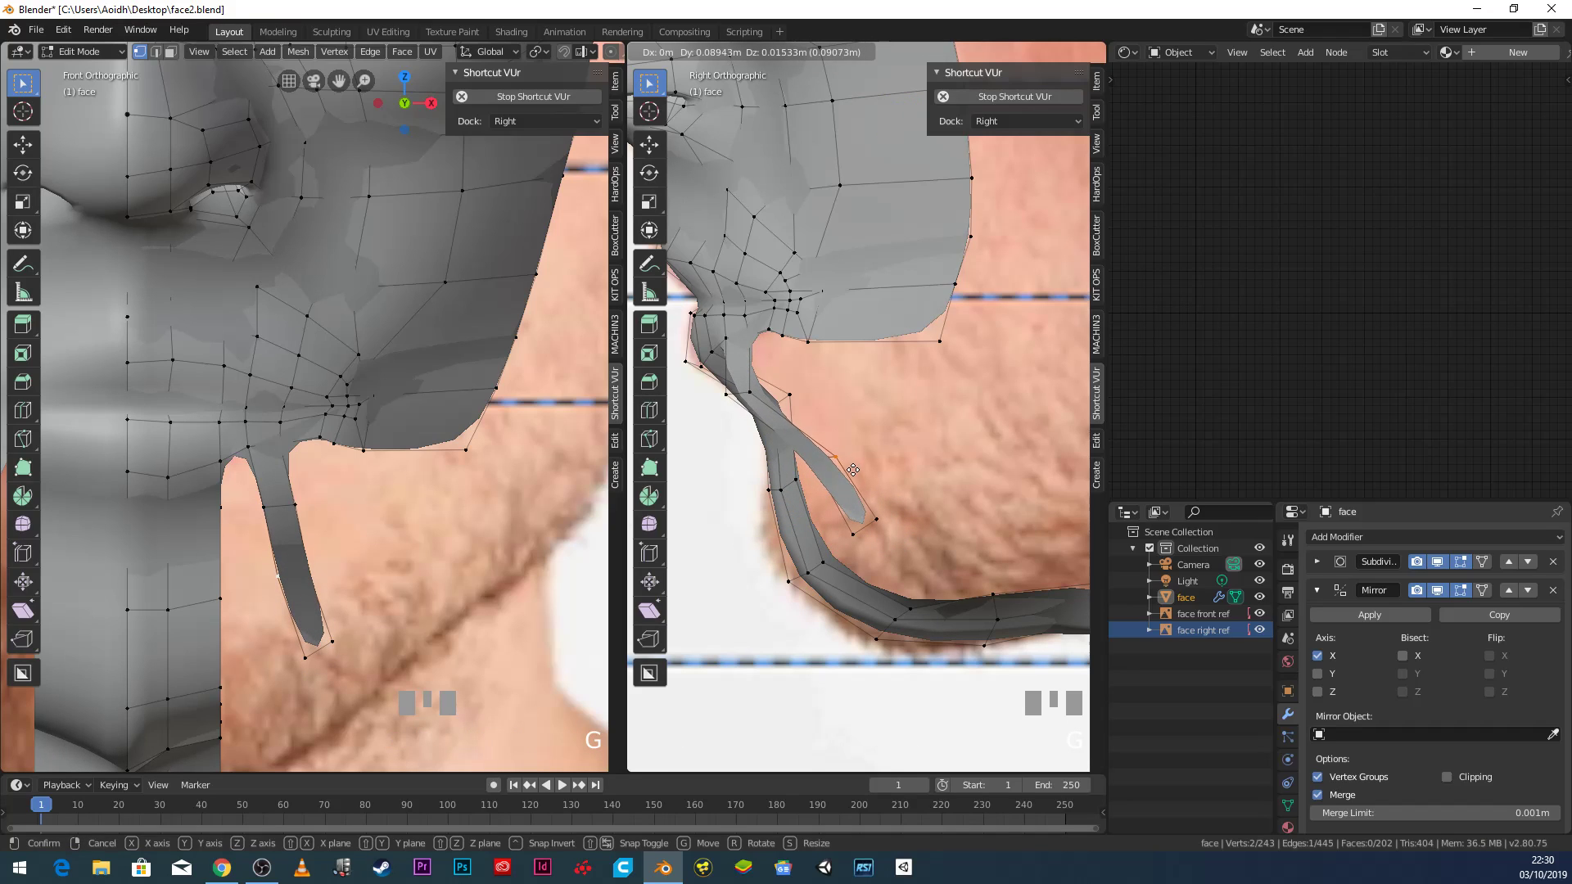
left_click(857, 471)
key("r")
left_click(844, 442)
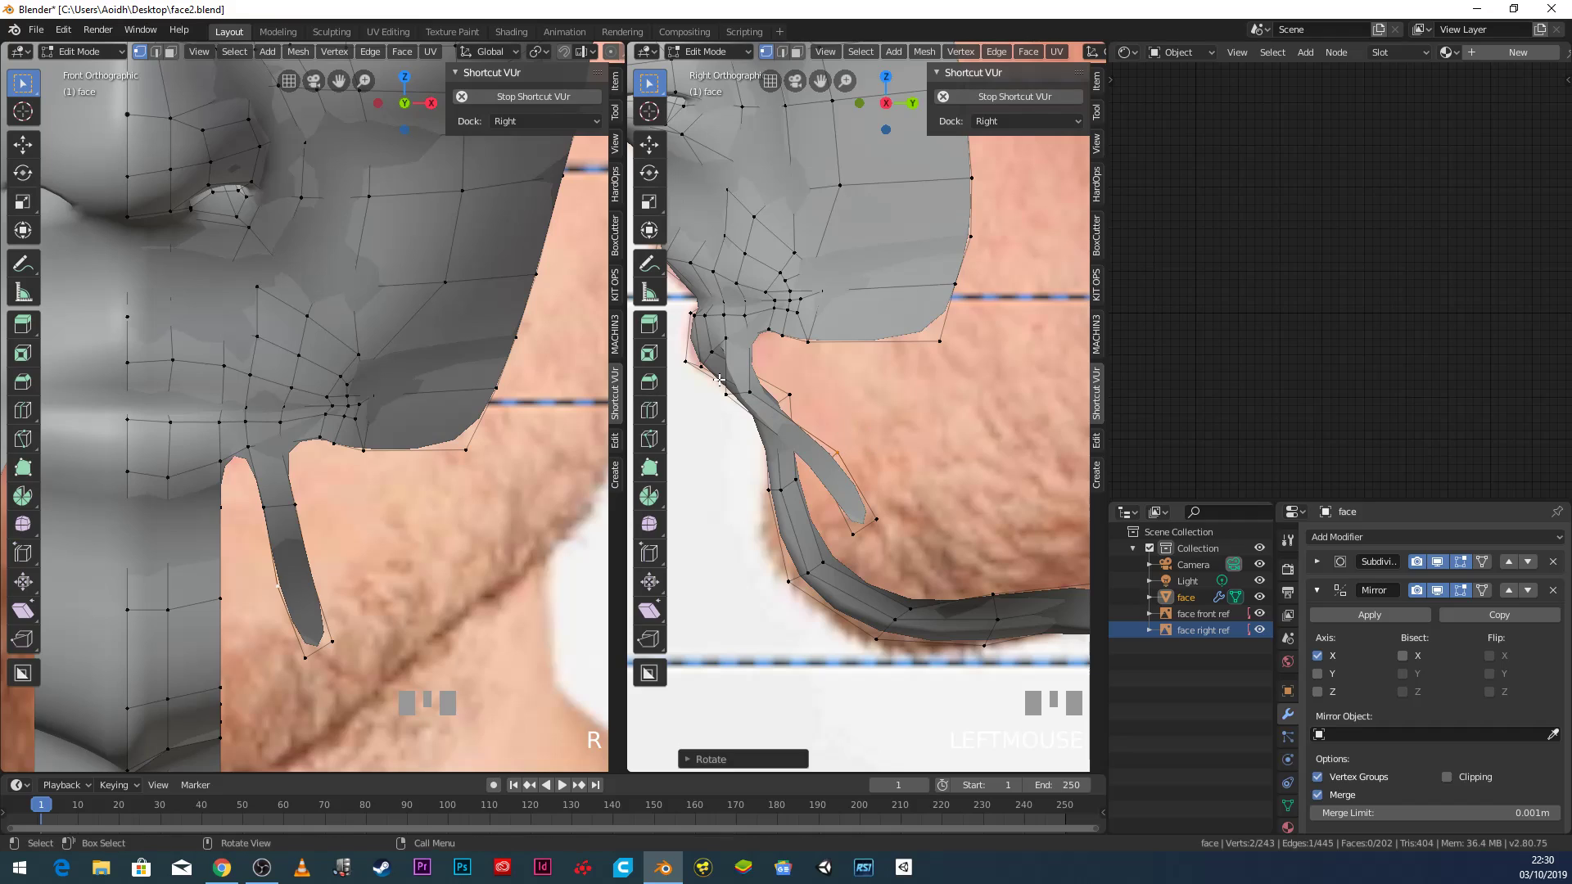
Move the strip's upper edge back and slightly up in the side view, and rotate it to follow the chin's contour.
left_click(754, 387)
left_click(790, 395, "shift")
key("g")
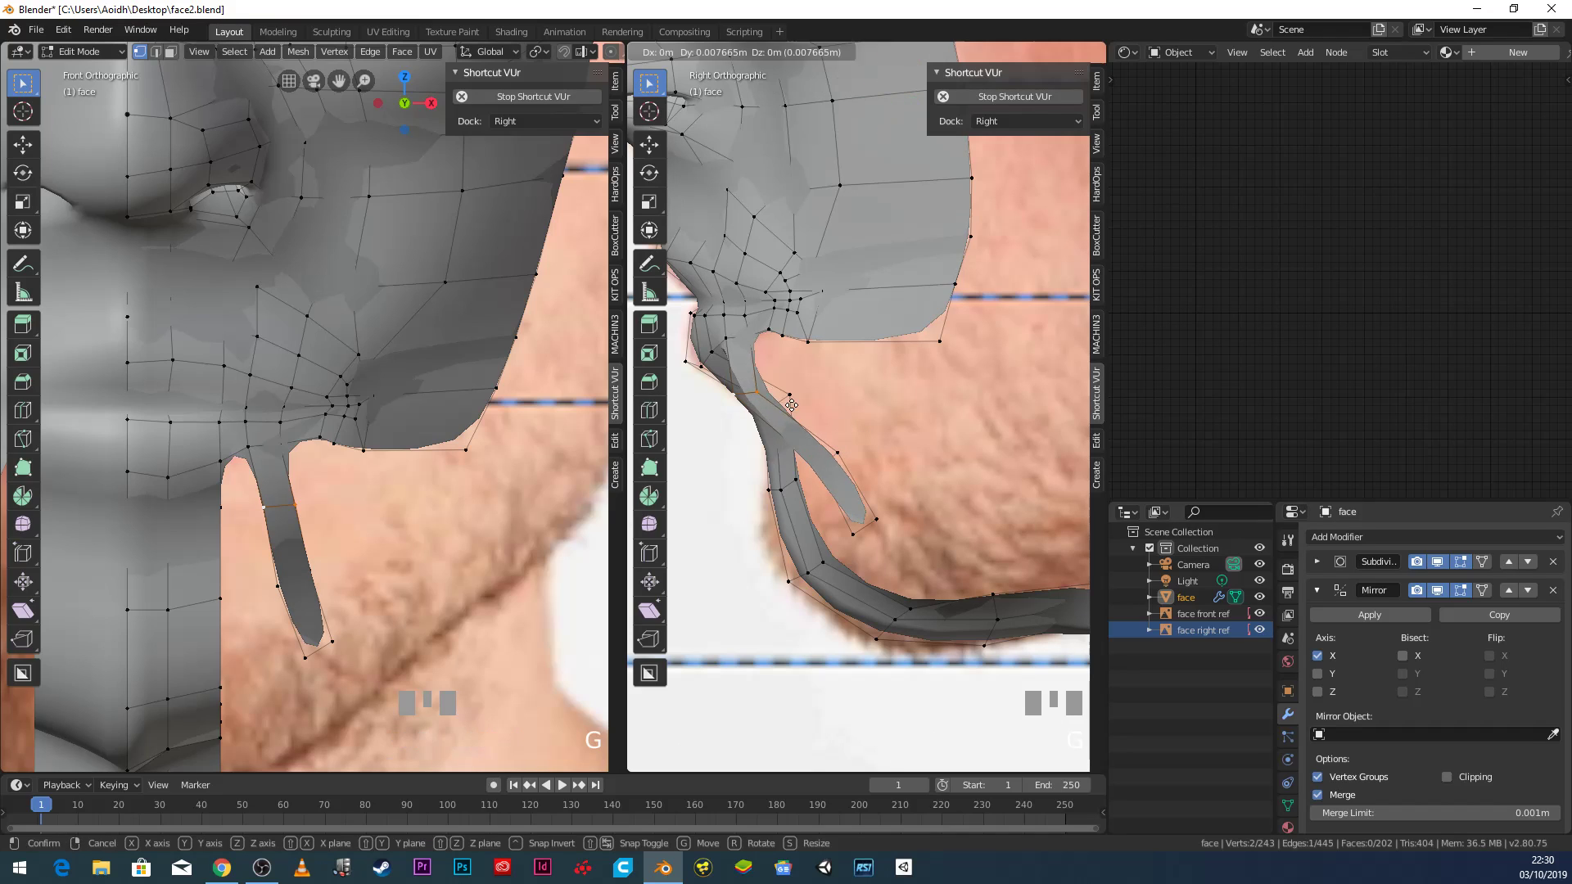
left_click(857, 390)
key("r")
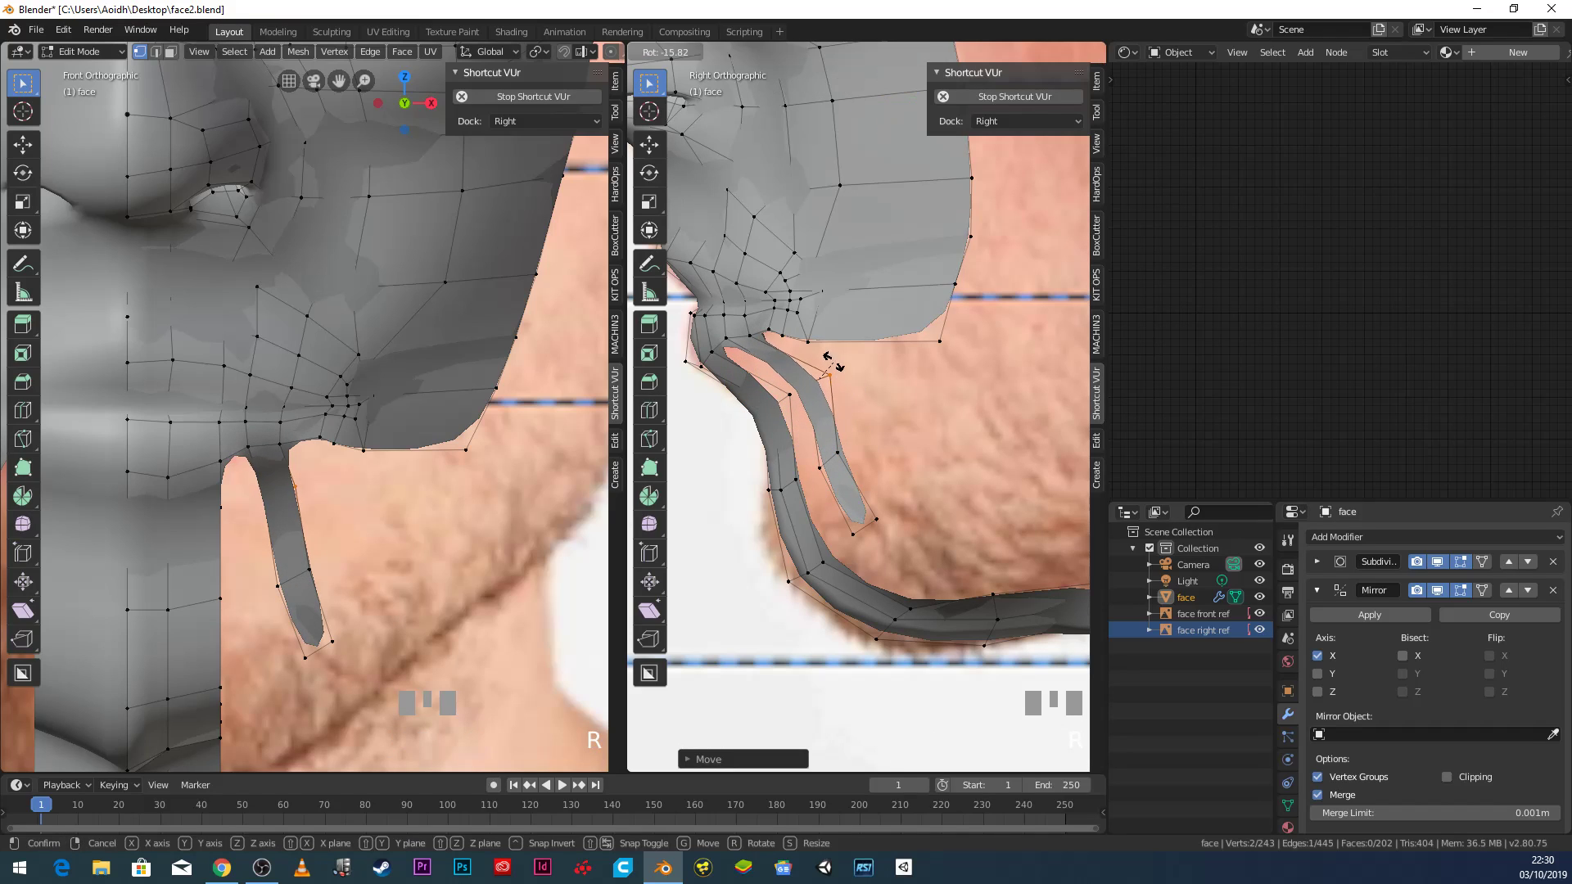
left_click(822, 347)
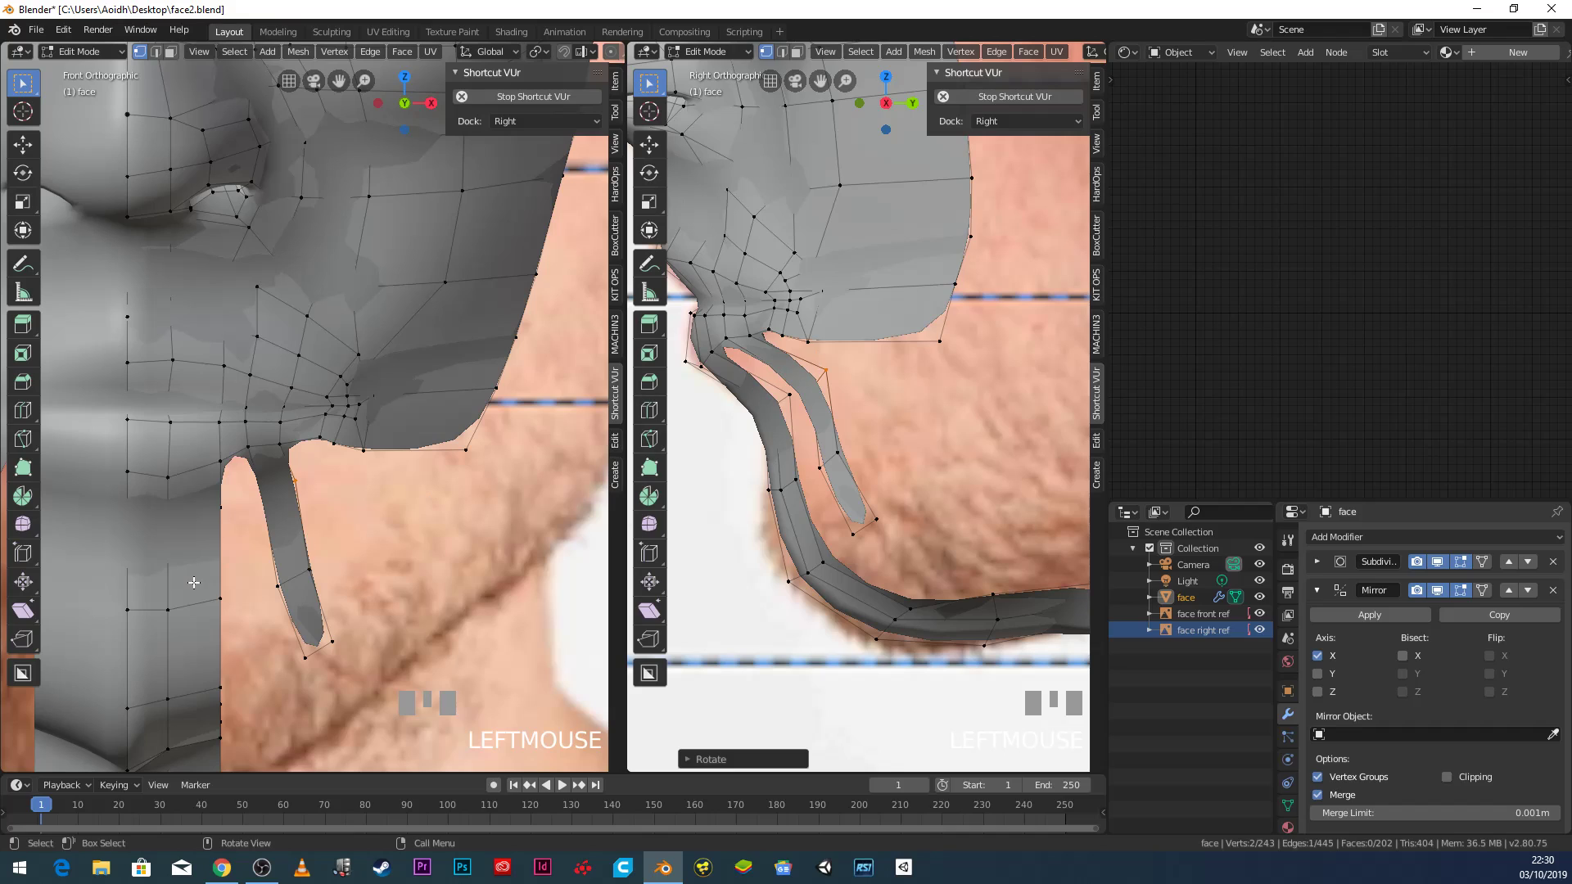
Switch the front view to wireframe and fill the top face between the centre chin strip and the new strip.
middle_click_drag(248, 609, 318, 576, "shift")
left_click(309, 472)
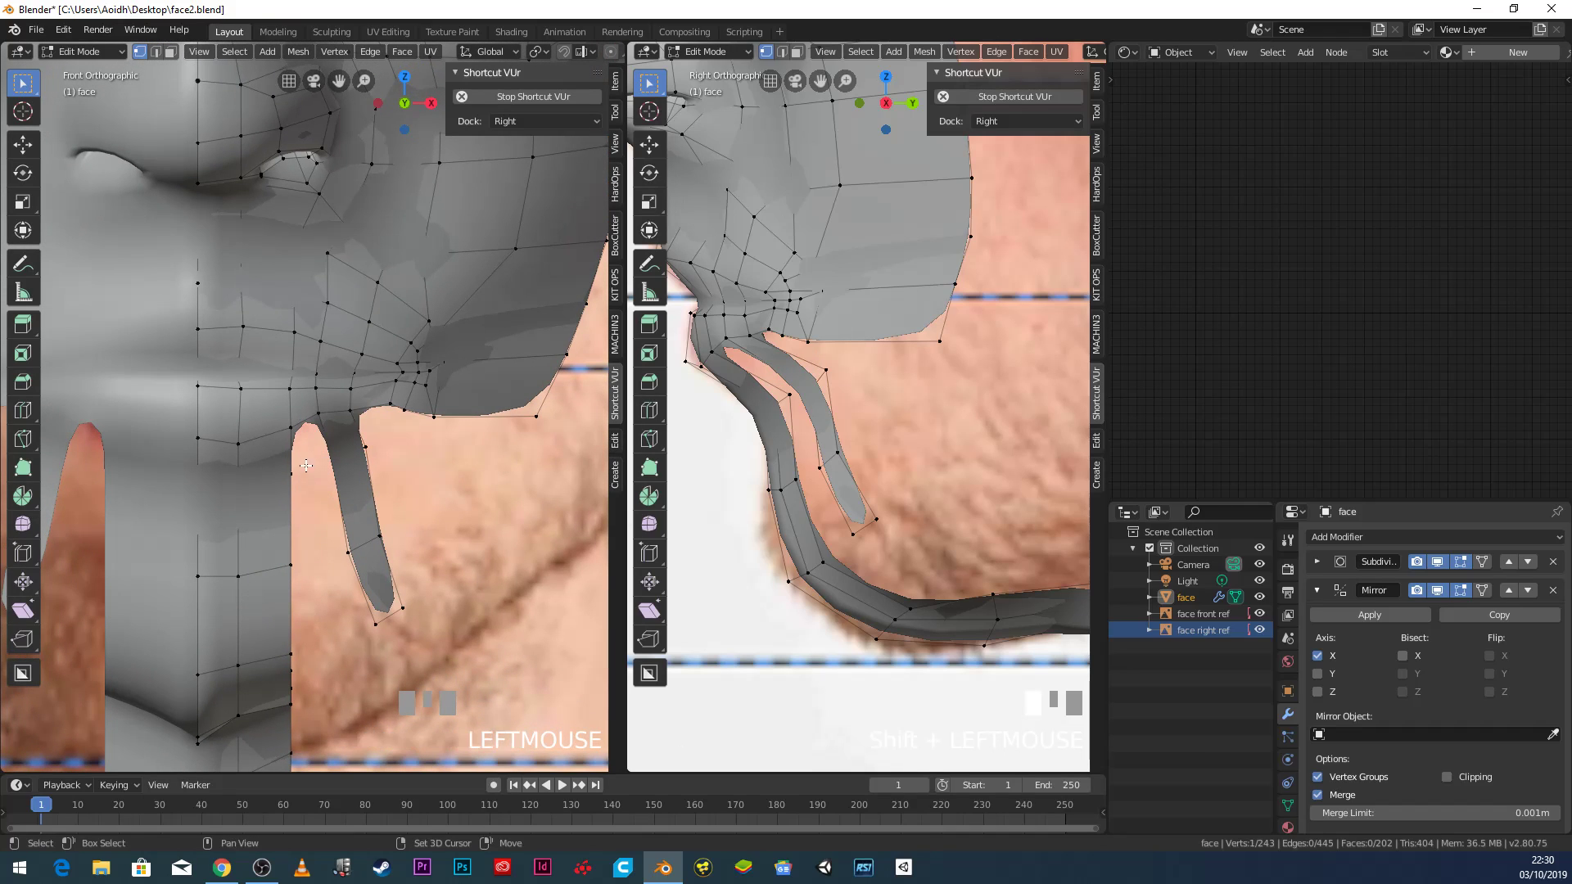
left_click(292, 426, "shift")
key("z")
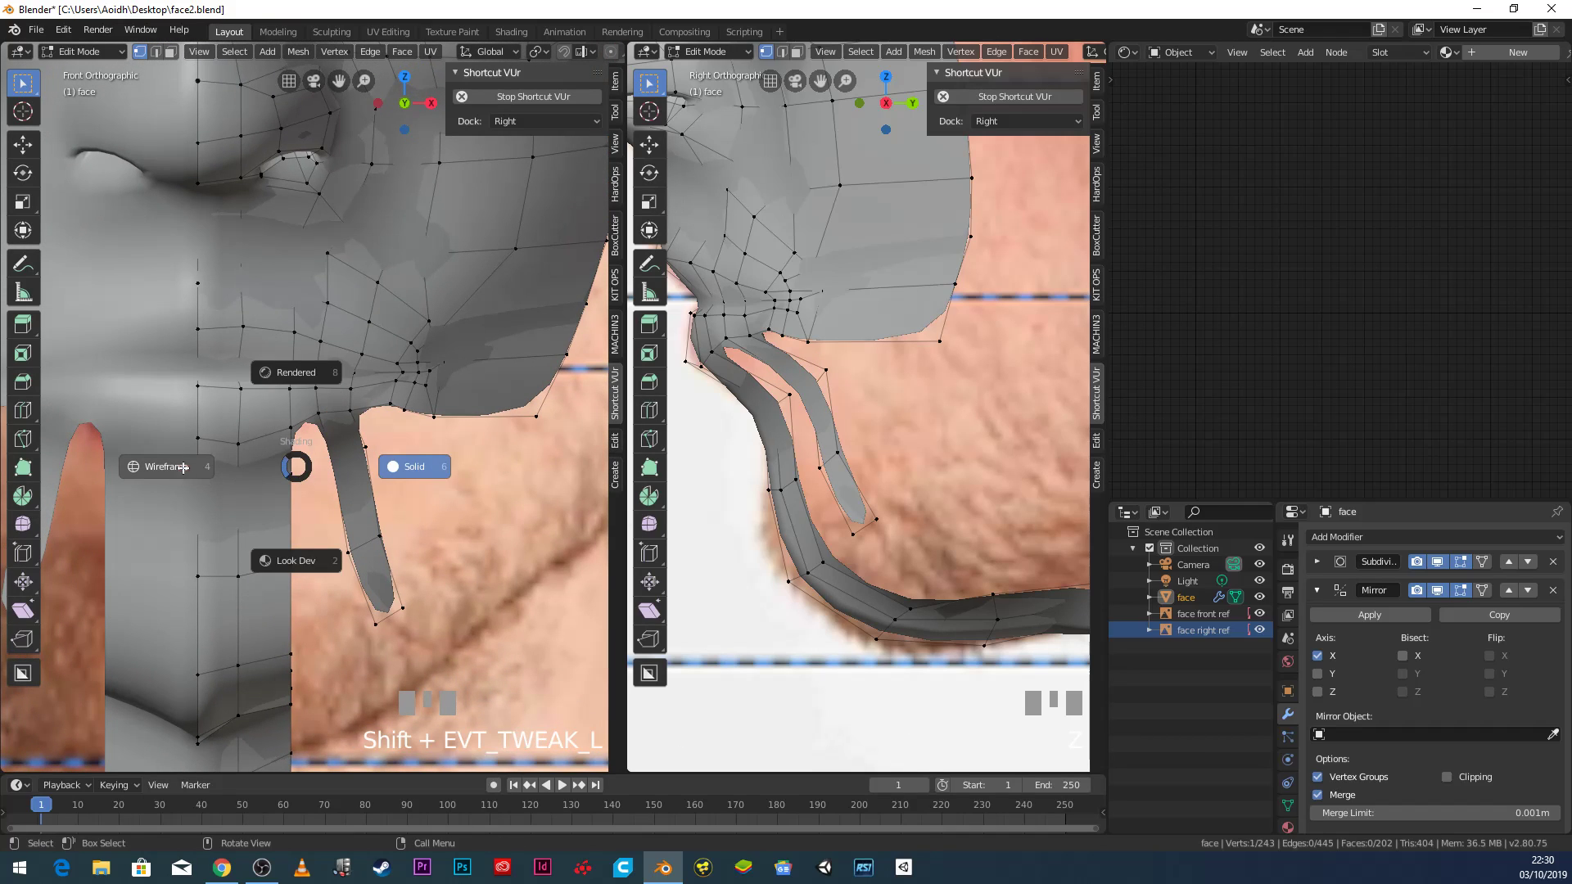
left_click(335, 468)
left_click(292, 474, "shift")
left_click(292, 427, "shift")
left_click(318, 415, "shift")
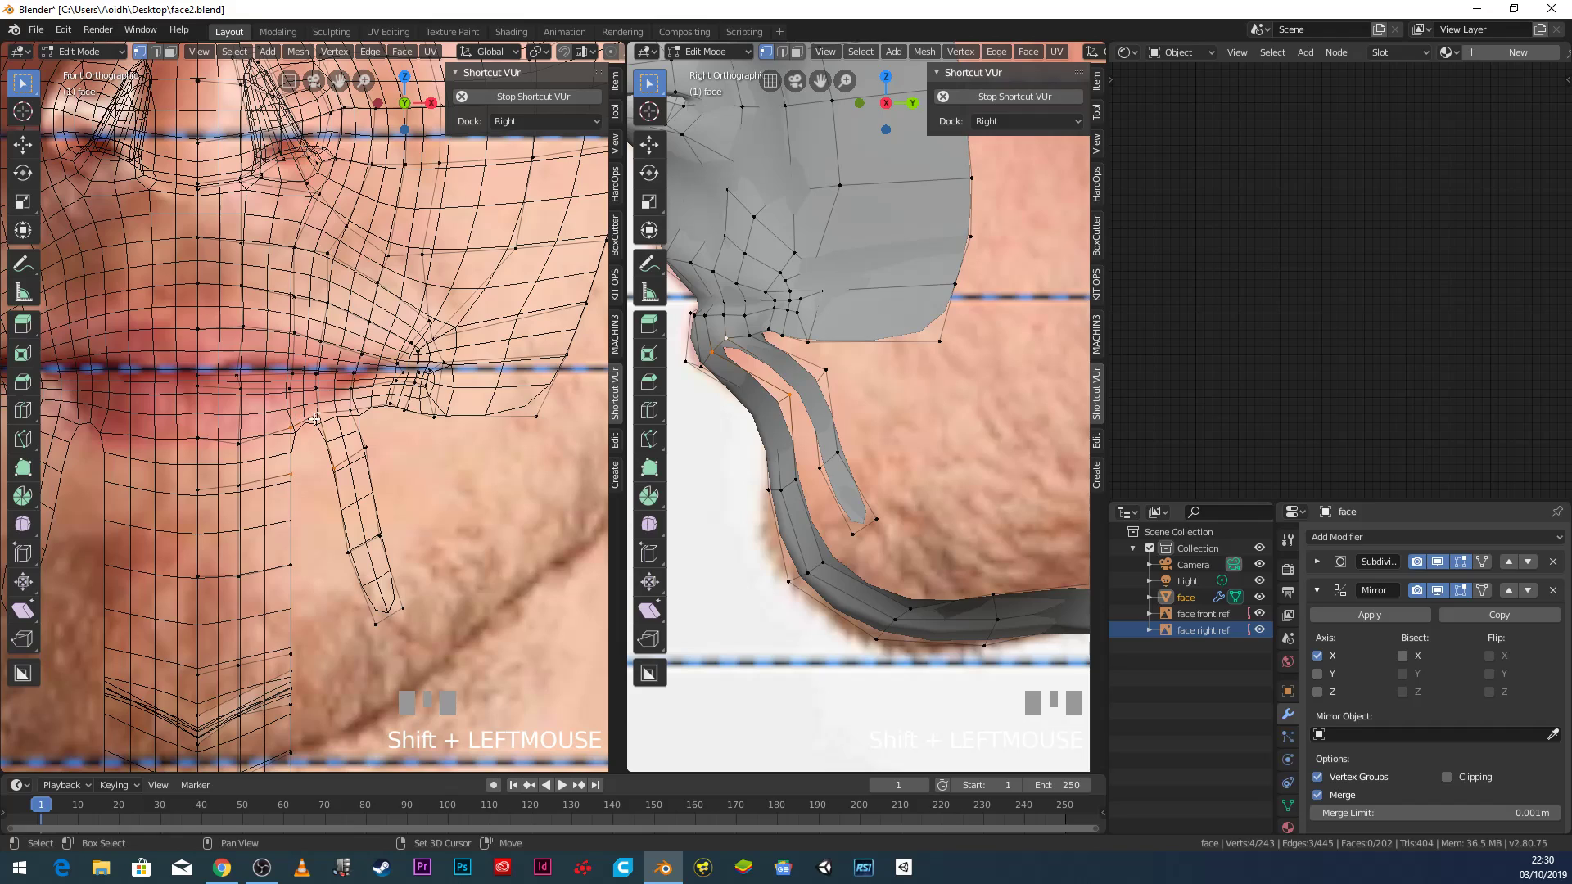
key("f")
Fill the two remaining faces down the gap between the chin strips, then return the front view to solid shading.
left_click(335, 469)
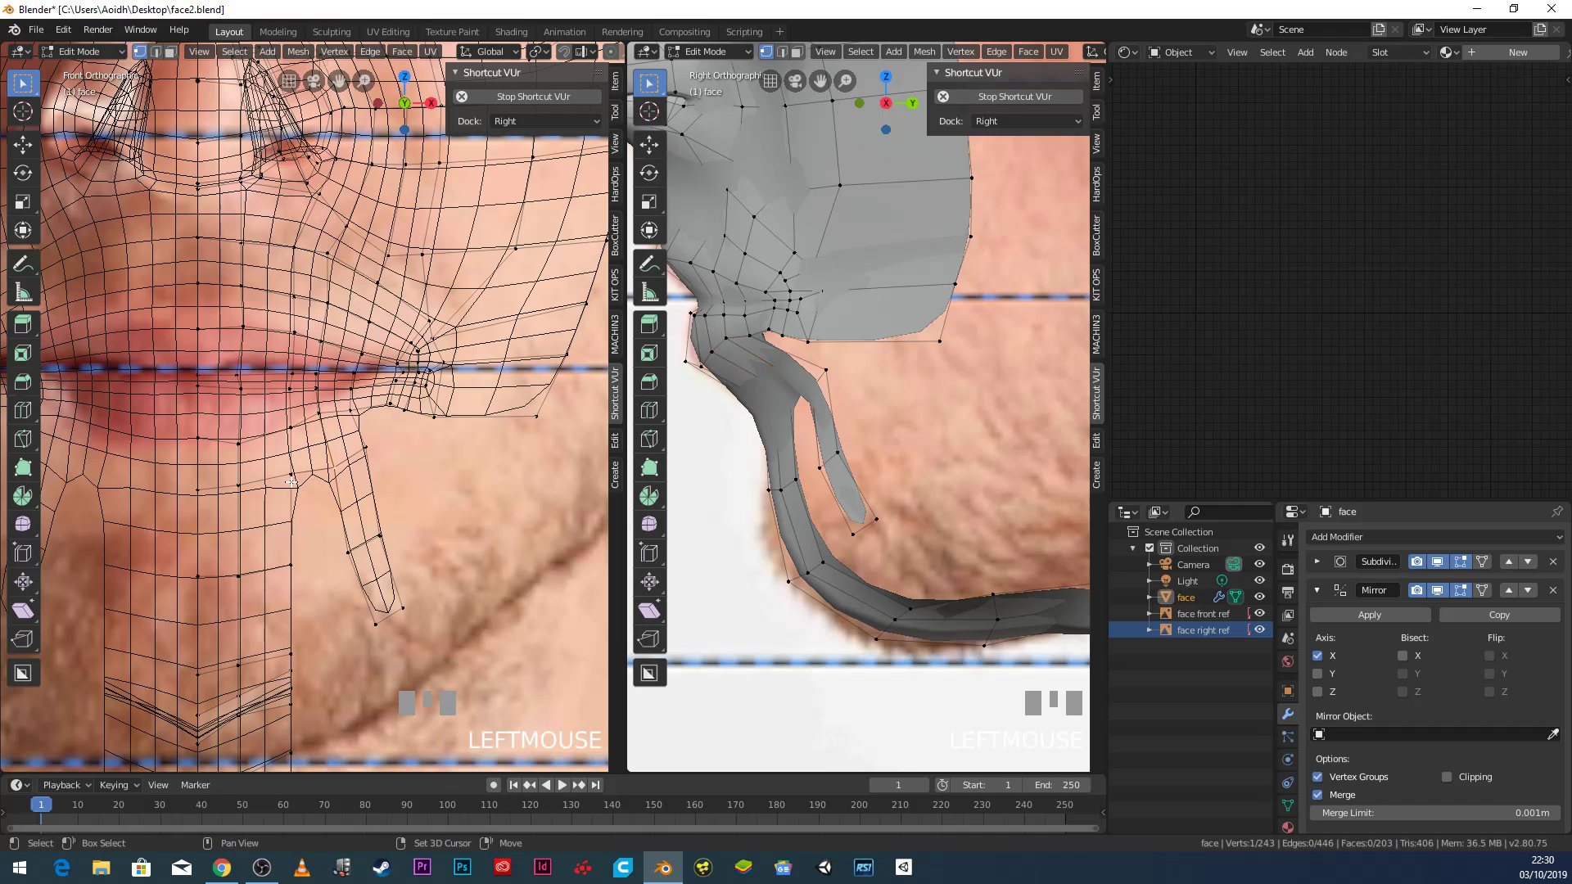
left_click(292, 475, "shift")
key("f")
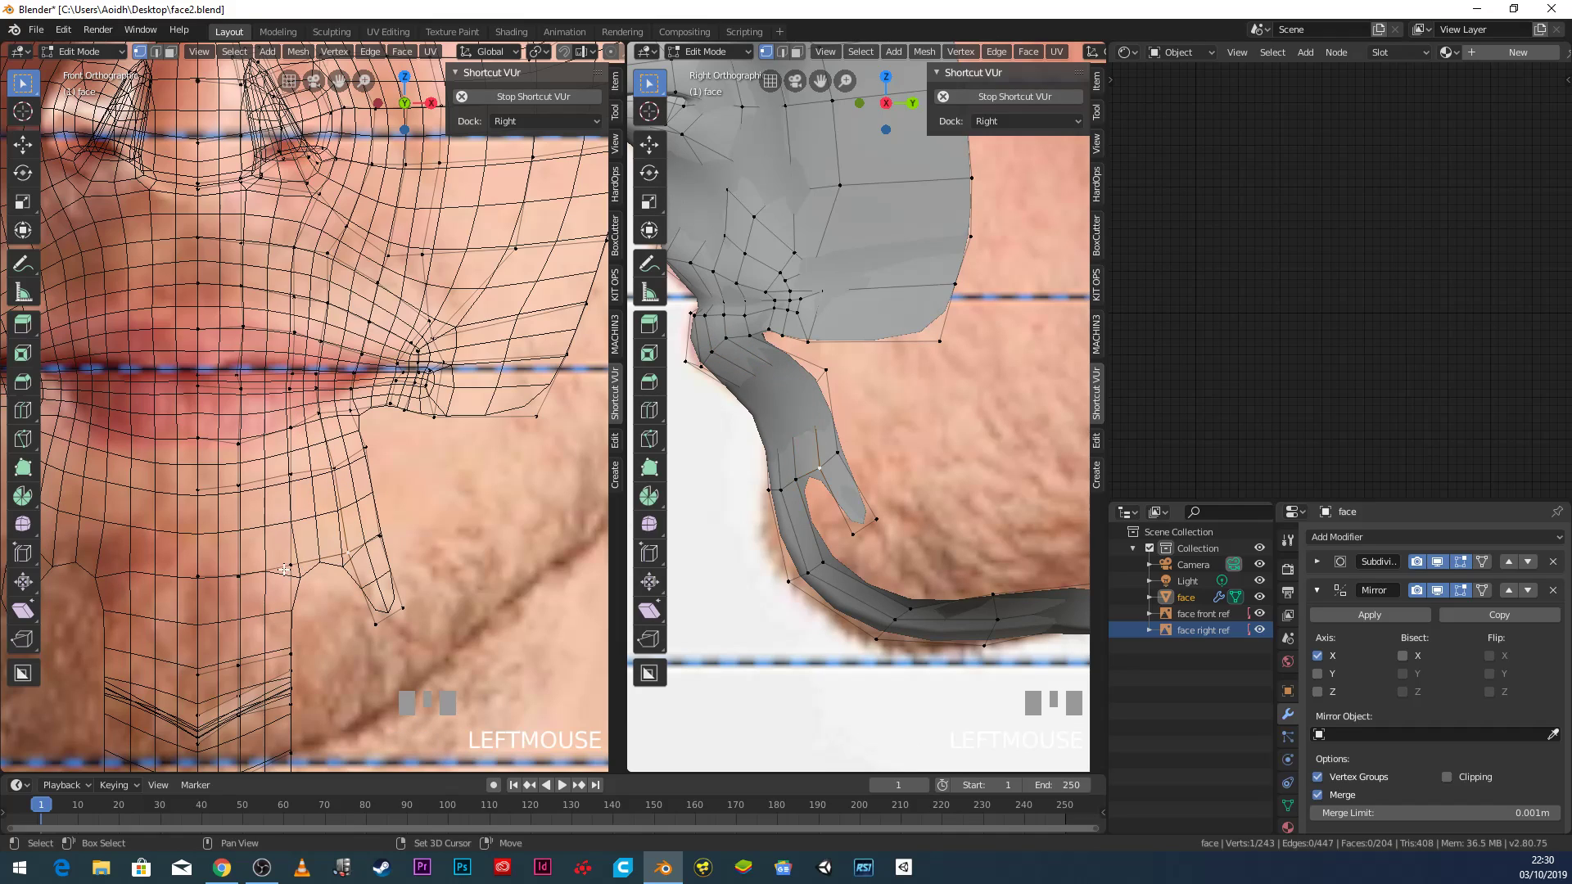
left_click(289, 657, "shift")
left_click(375, 624, "shift")
key("f")
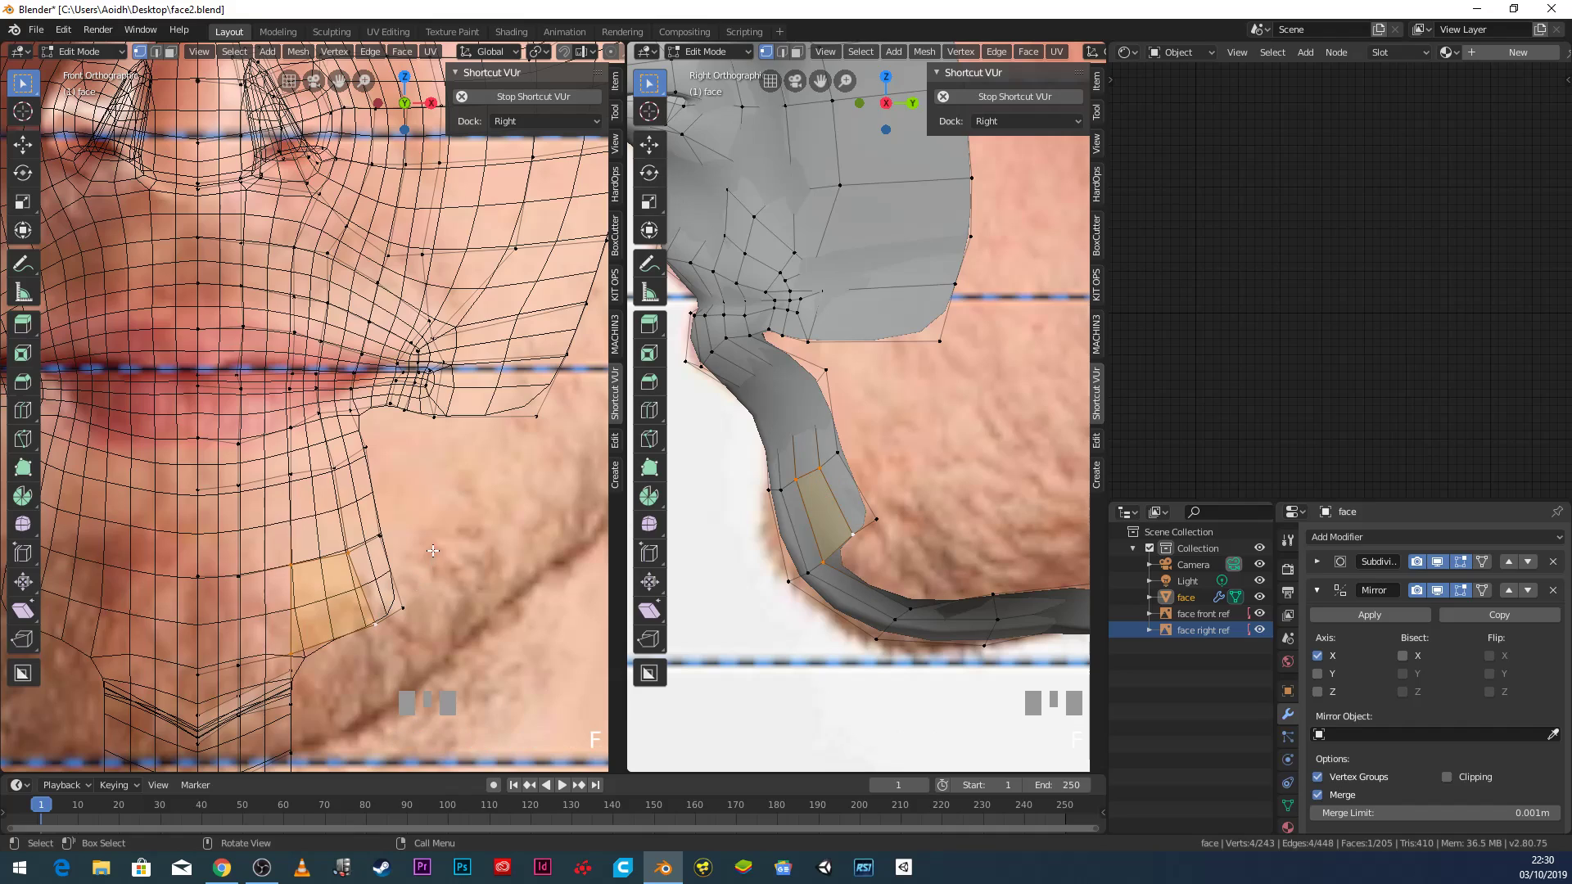
key("z")
left_click(466, 549)
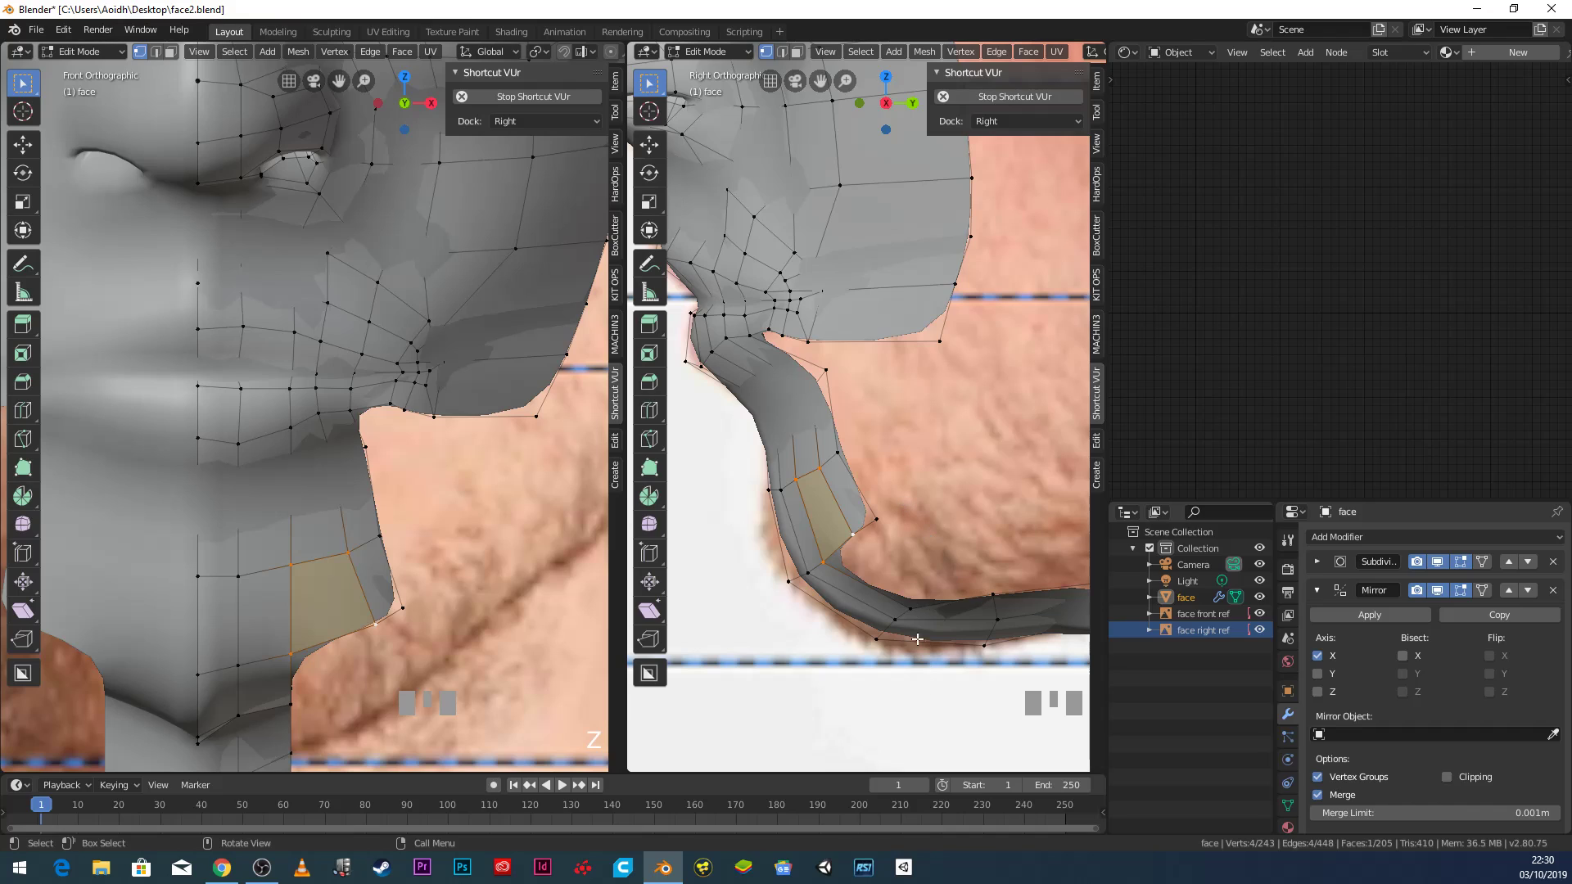
Raise the outer vertex under the chin slightly in the side view.
left_click(911, 612)
key("g")
left_click(917, 596)
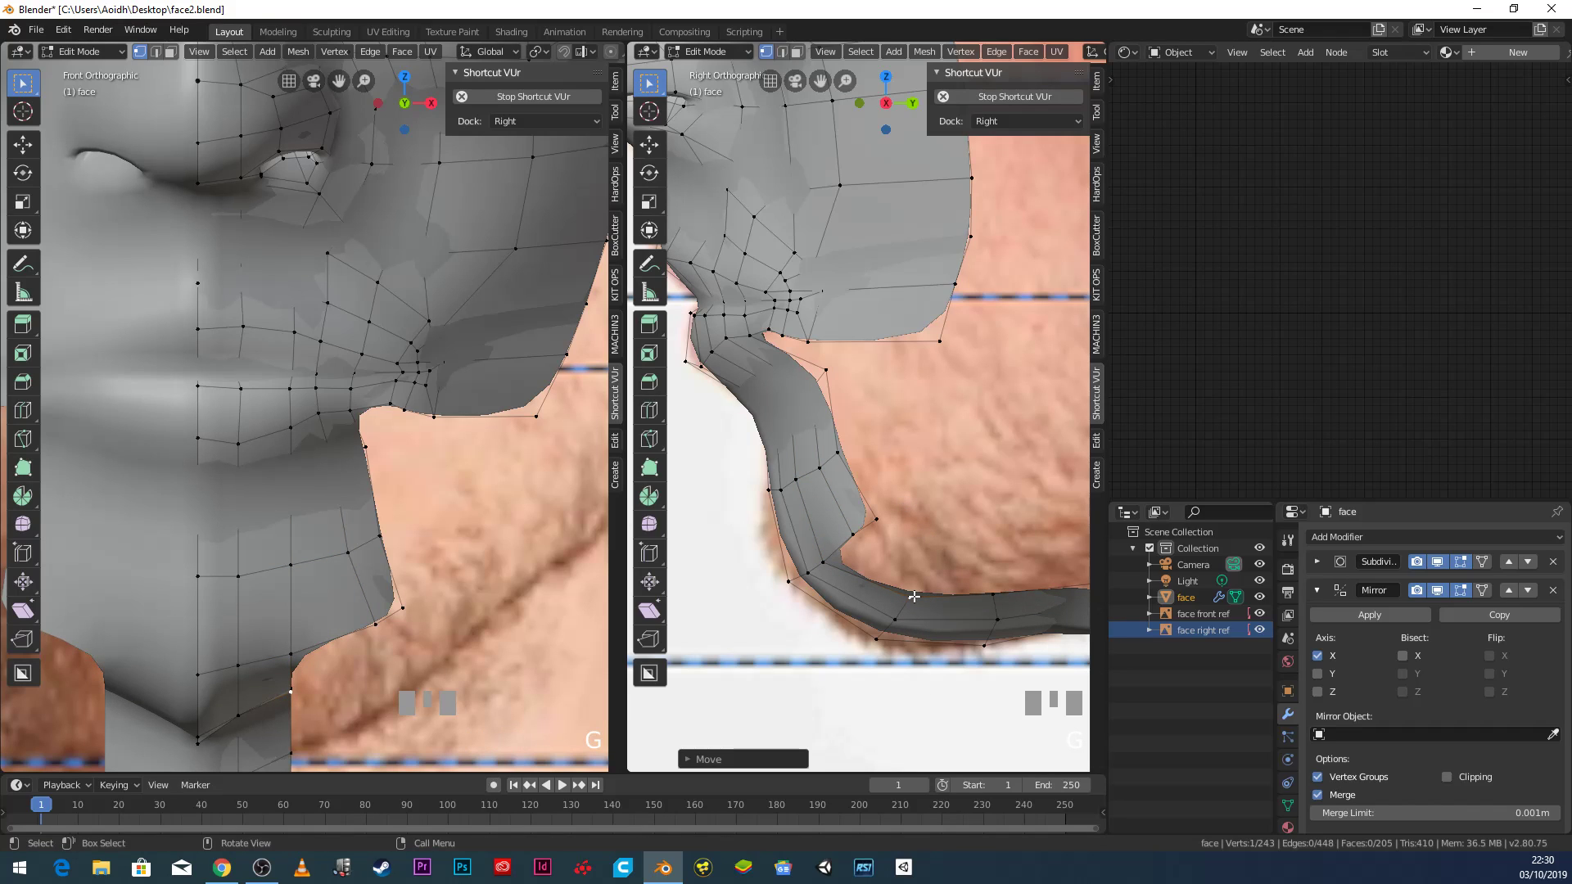
Fill a face between the underside of the mouth corner and the upper edge of the chin strip, using wireframe shading in the front view.
scroll(924, 572, "down", 3)
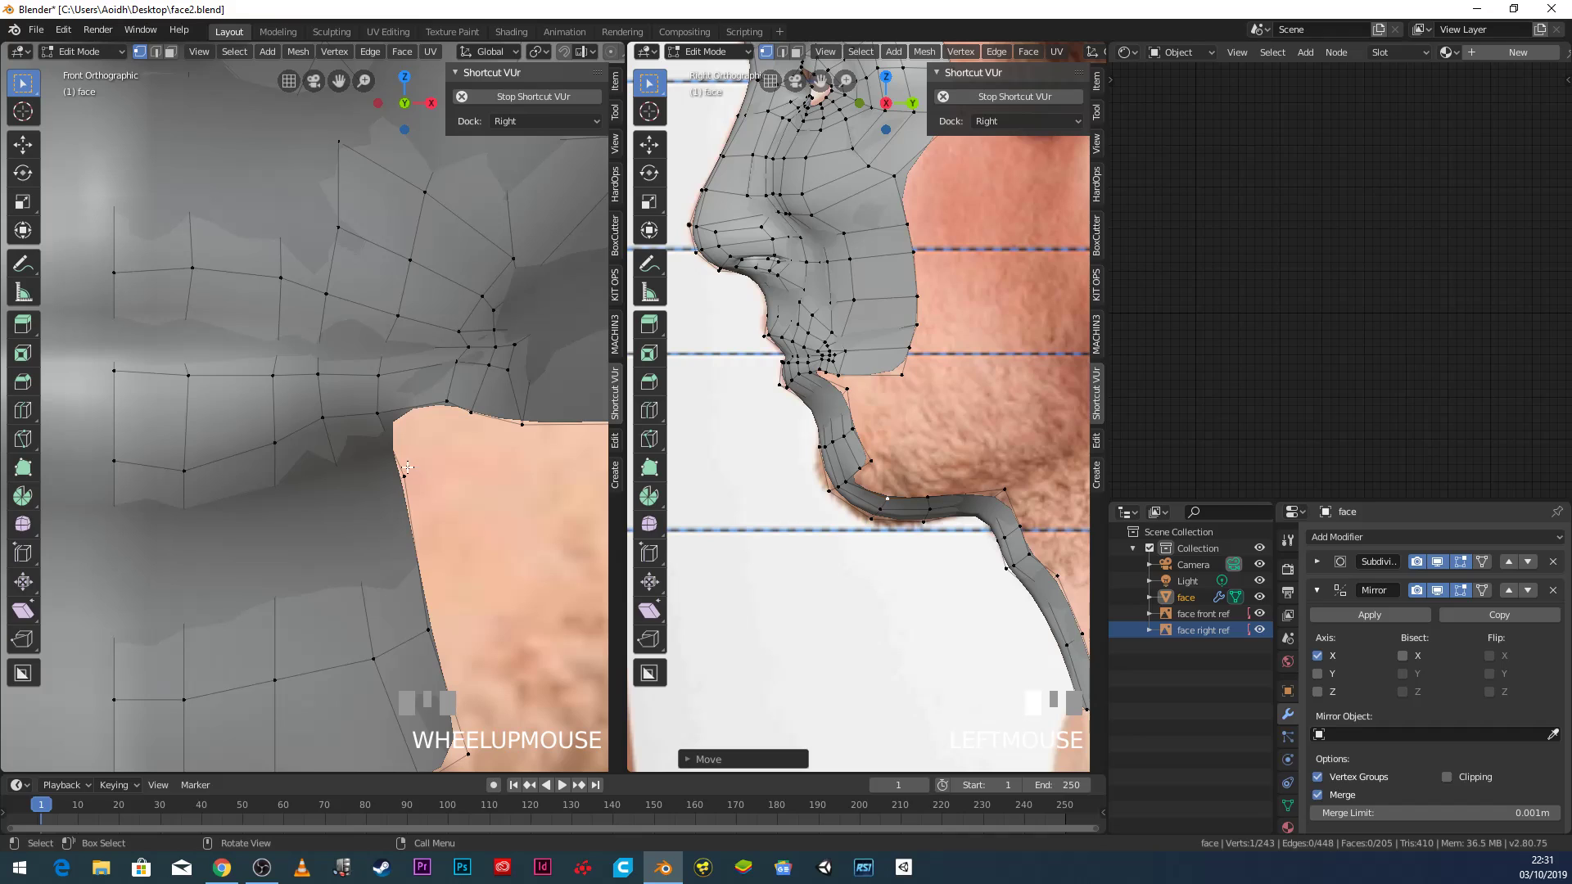
left_click(404, 474)
left_click(378, 409, "shift")
left_click(434, 404, "shift")
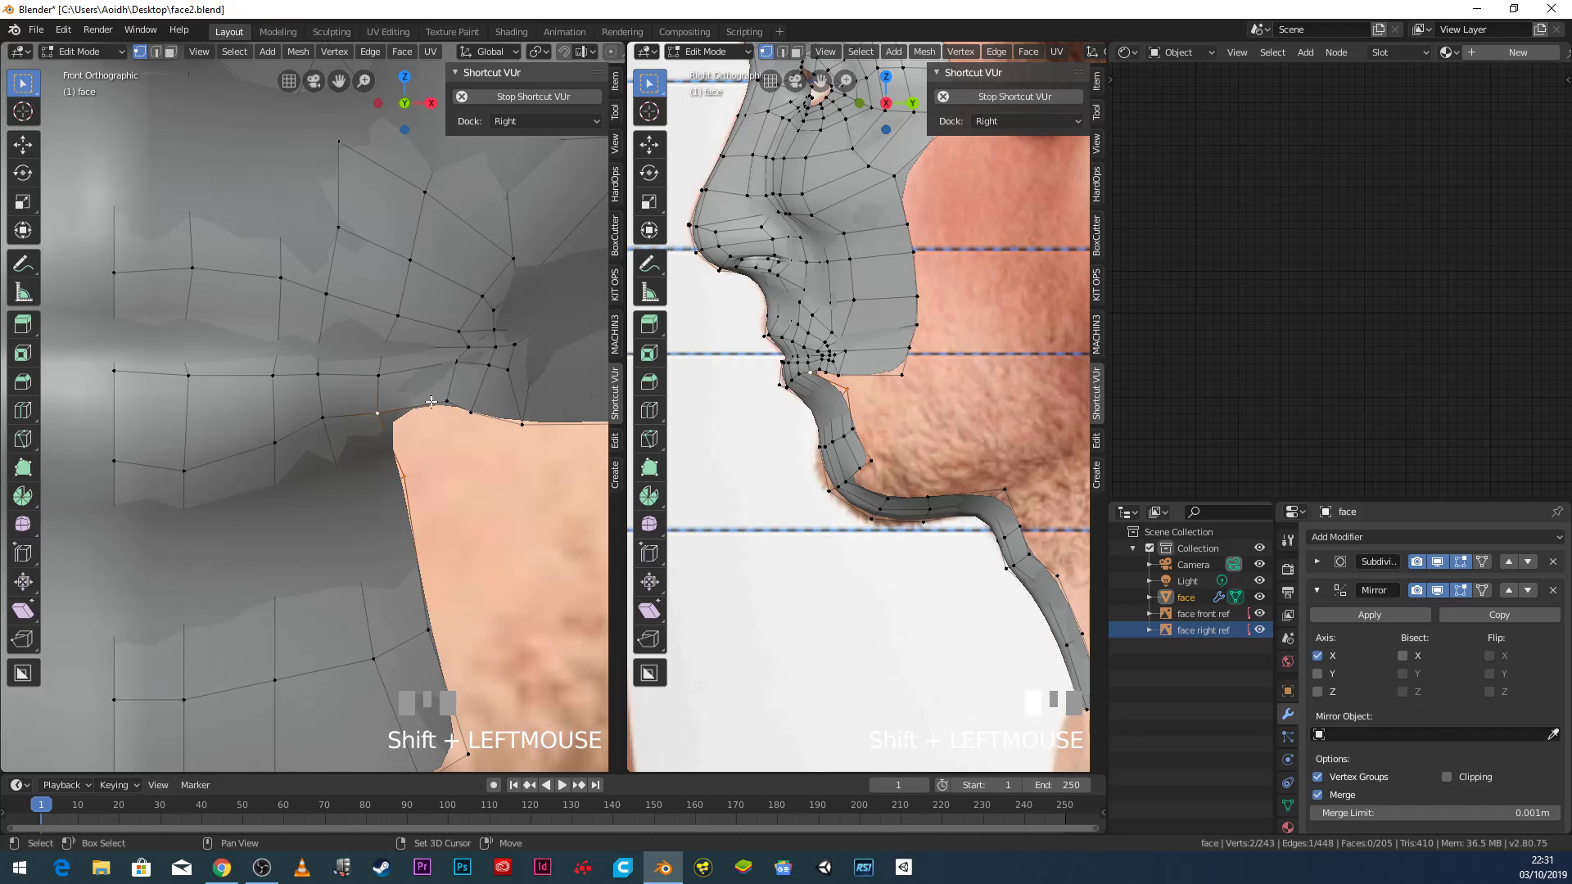
left_click(467, 416, "shift")
right_click(441, 435)
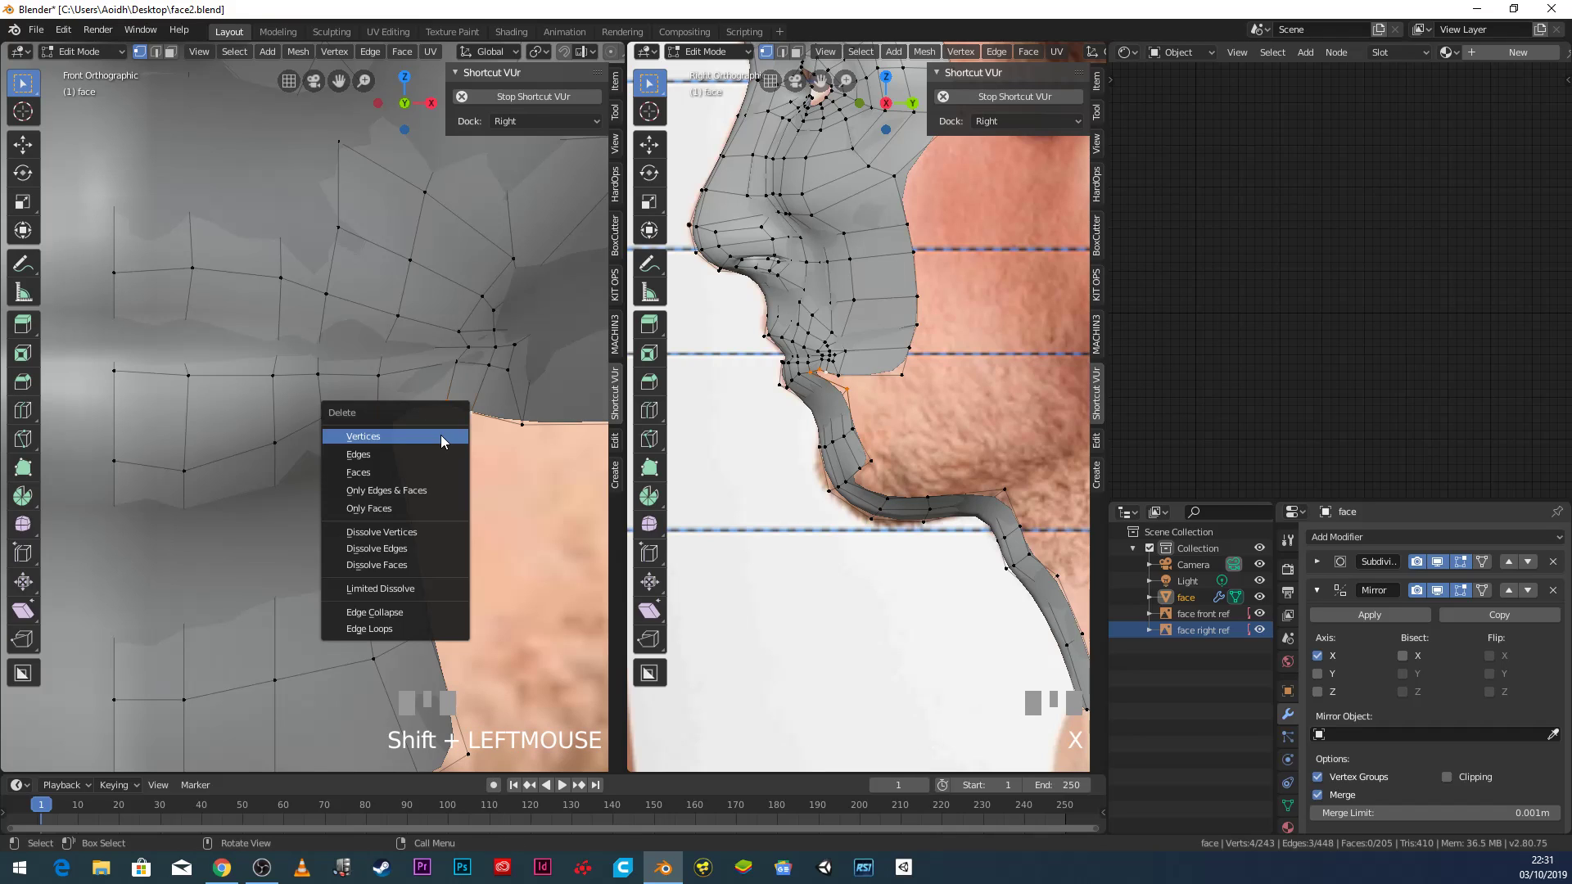
key("z")
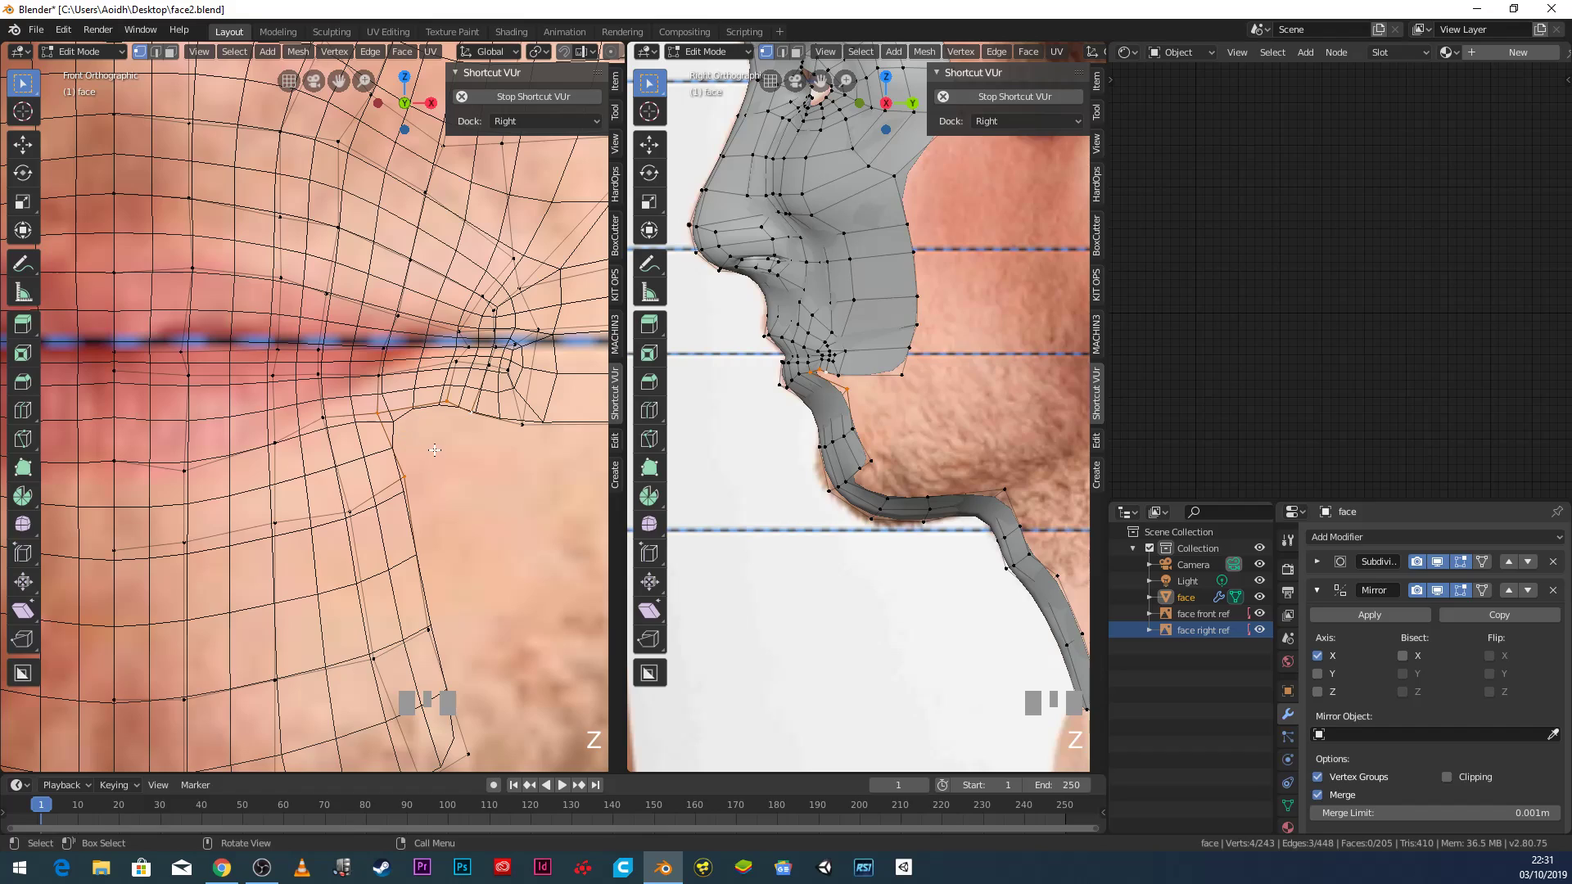
key("f")
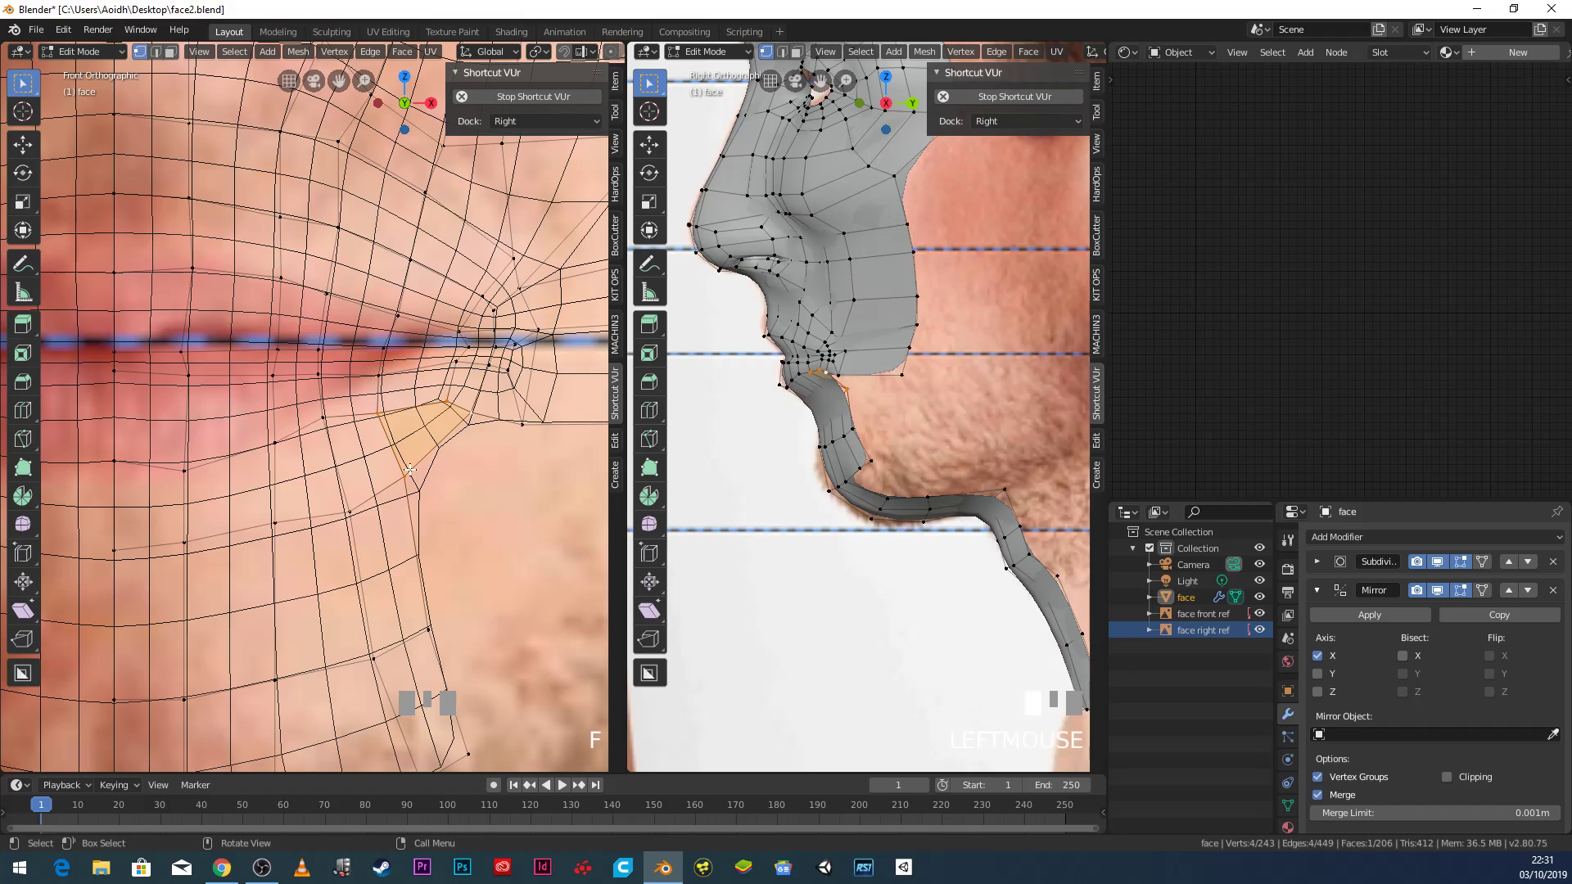
Fill the adjoining face from the mouth corner's outer vertices down the chin strip's side, then return the front view to solid shading.
left_click(463, 418)
left_click(464, 418, "shift")
left_click(523, 429, "shift")
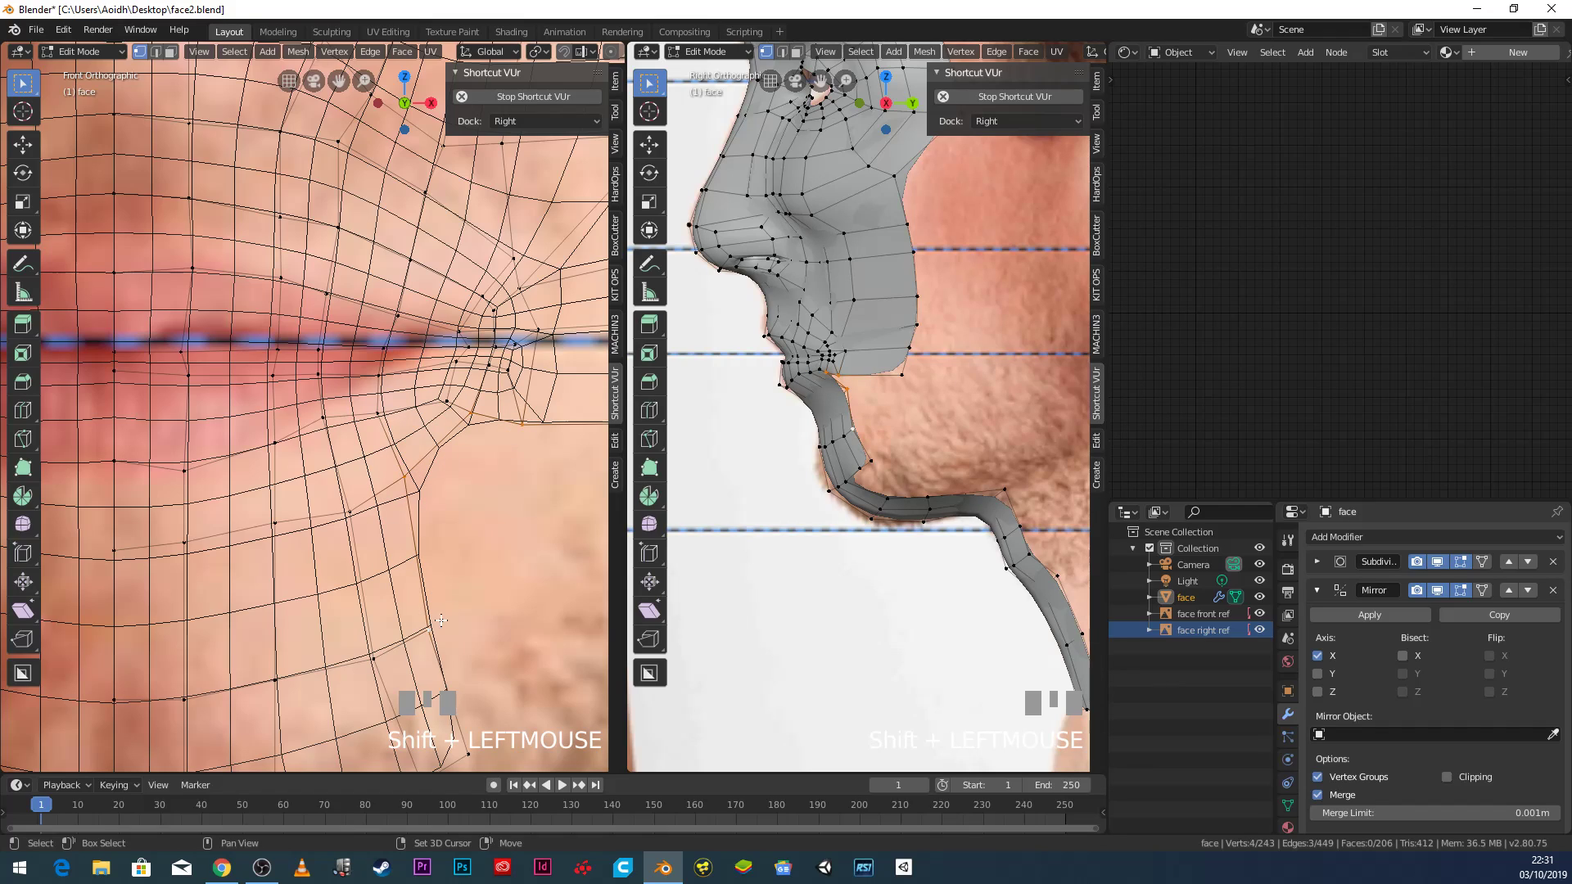
key("f")
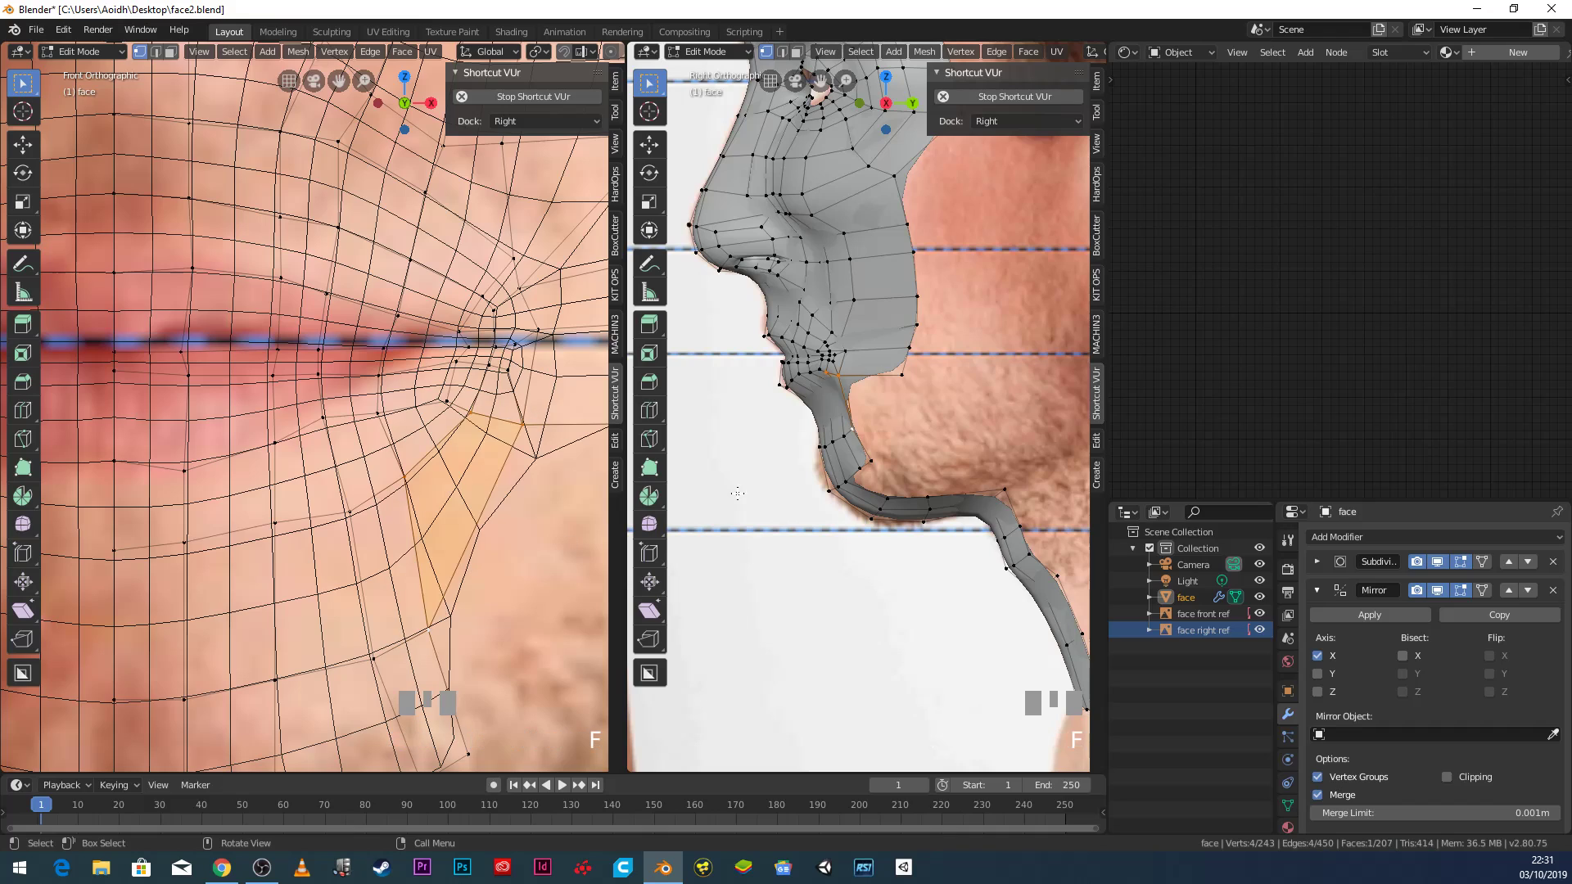
key("x")
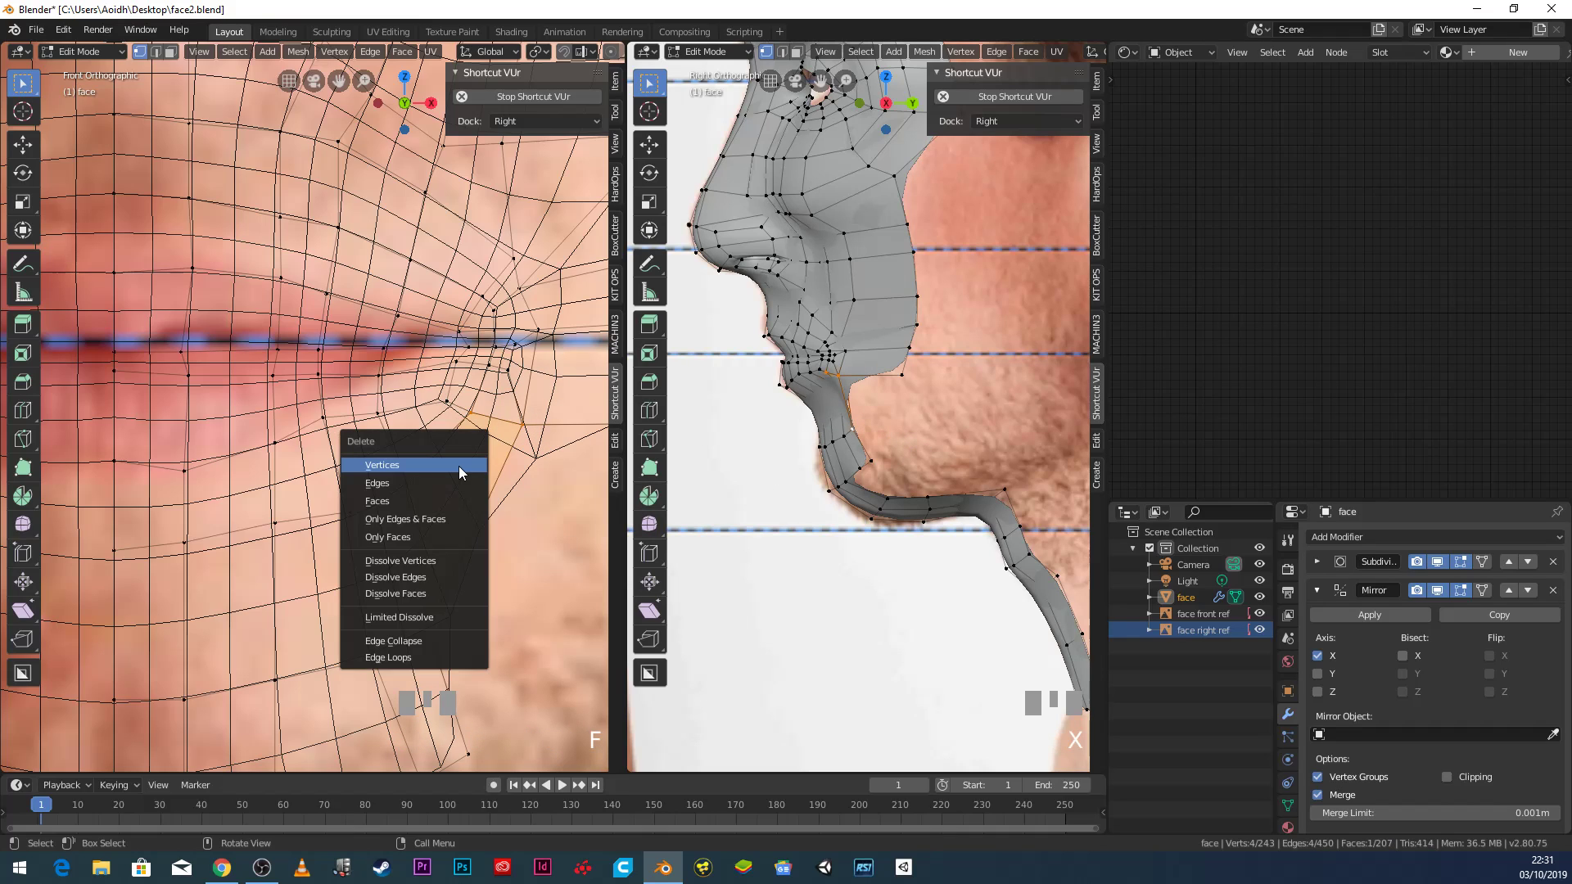
key("z")
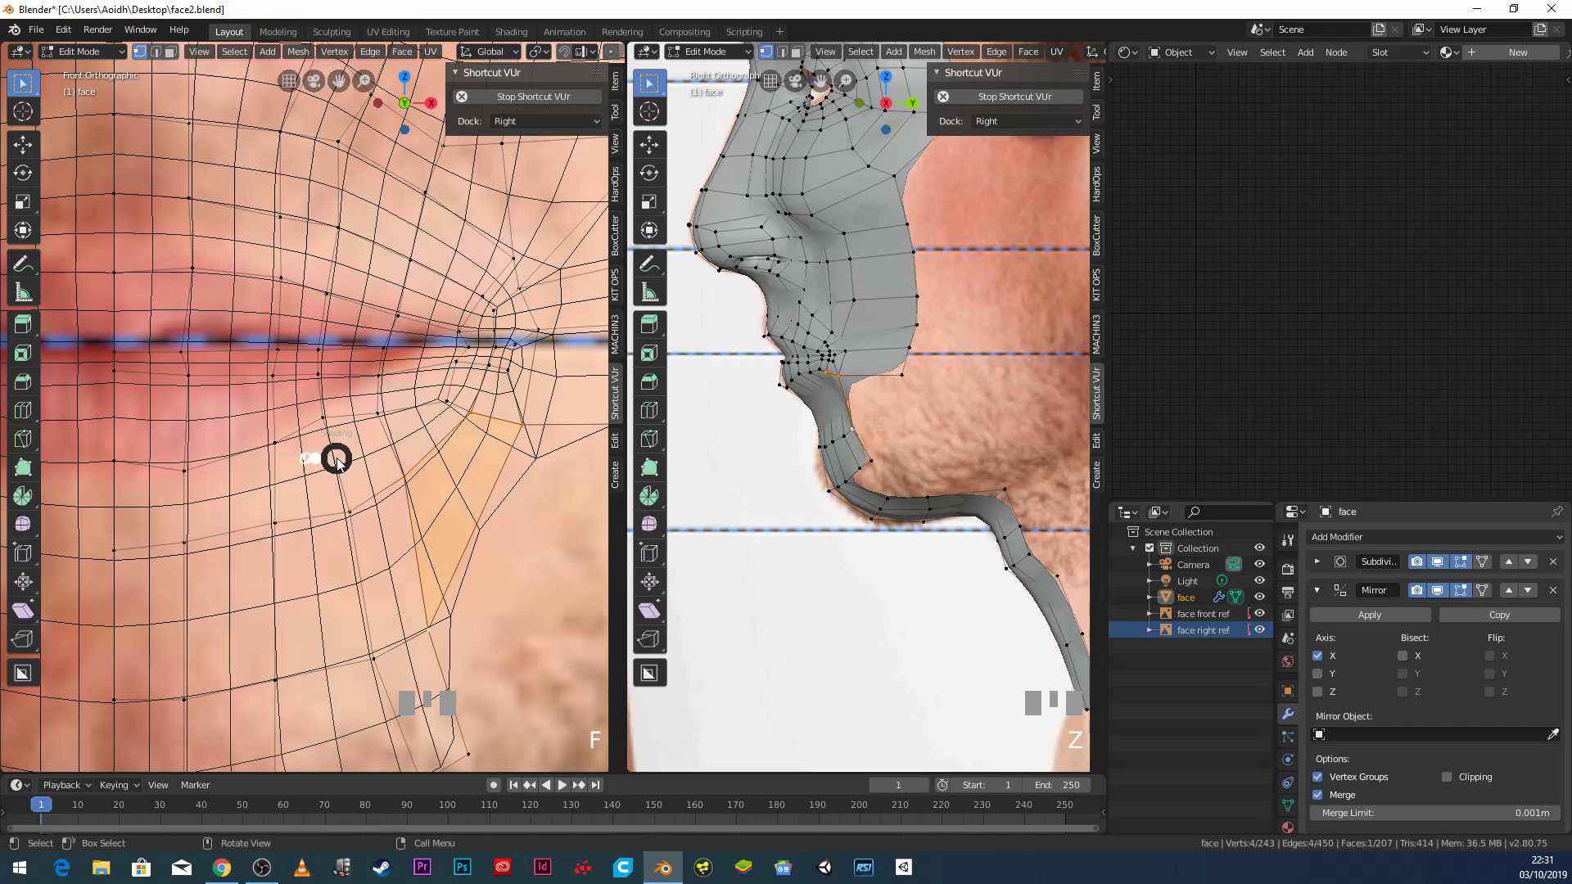
left_click(452, 456)
Fill a face between the cheek extrusion's lower edge and the outer side of the chin strip in the front view.
scroll(442, 471, "down", 3)
middle_click_drag(442, 475, 326, 459)
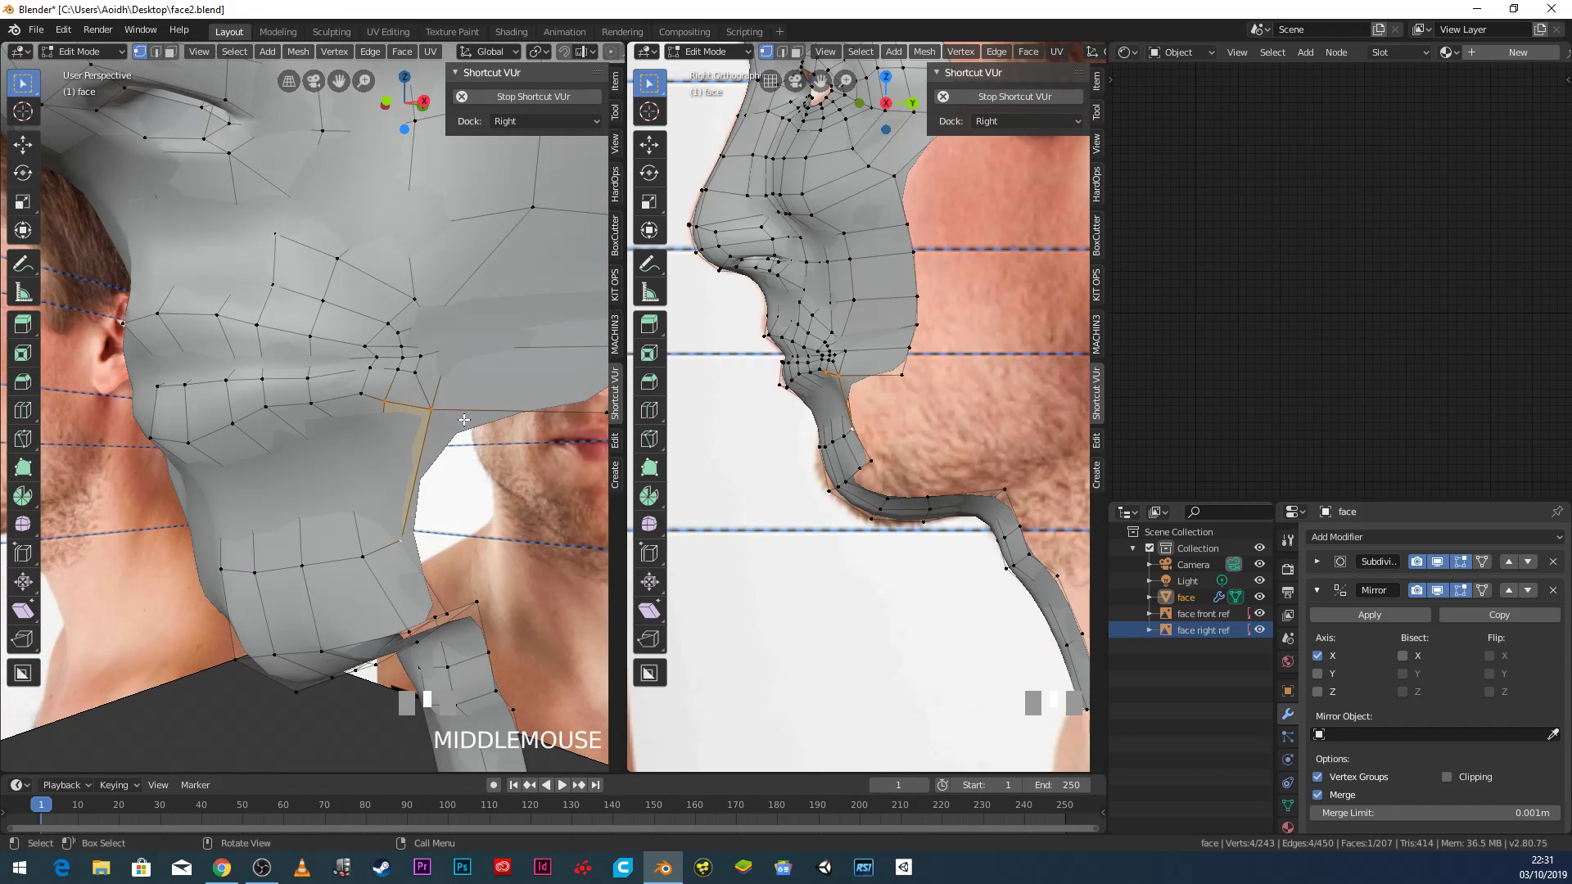
key("KP_1")
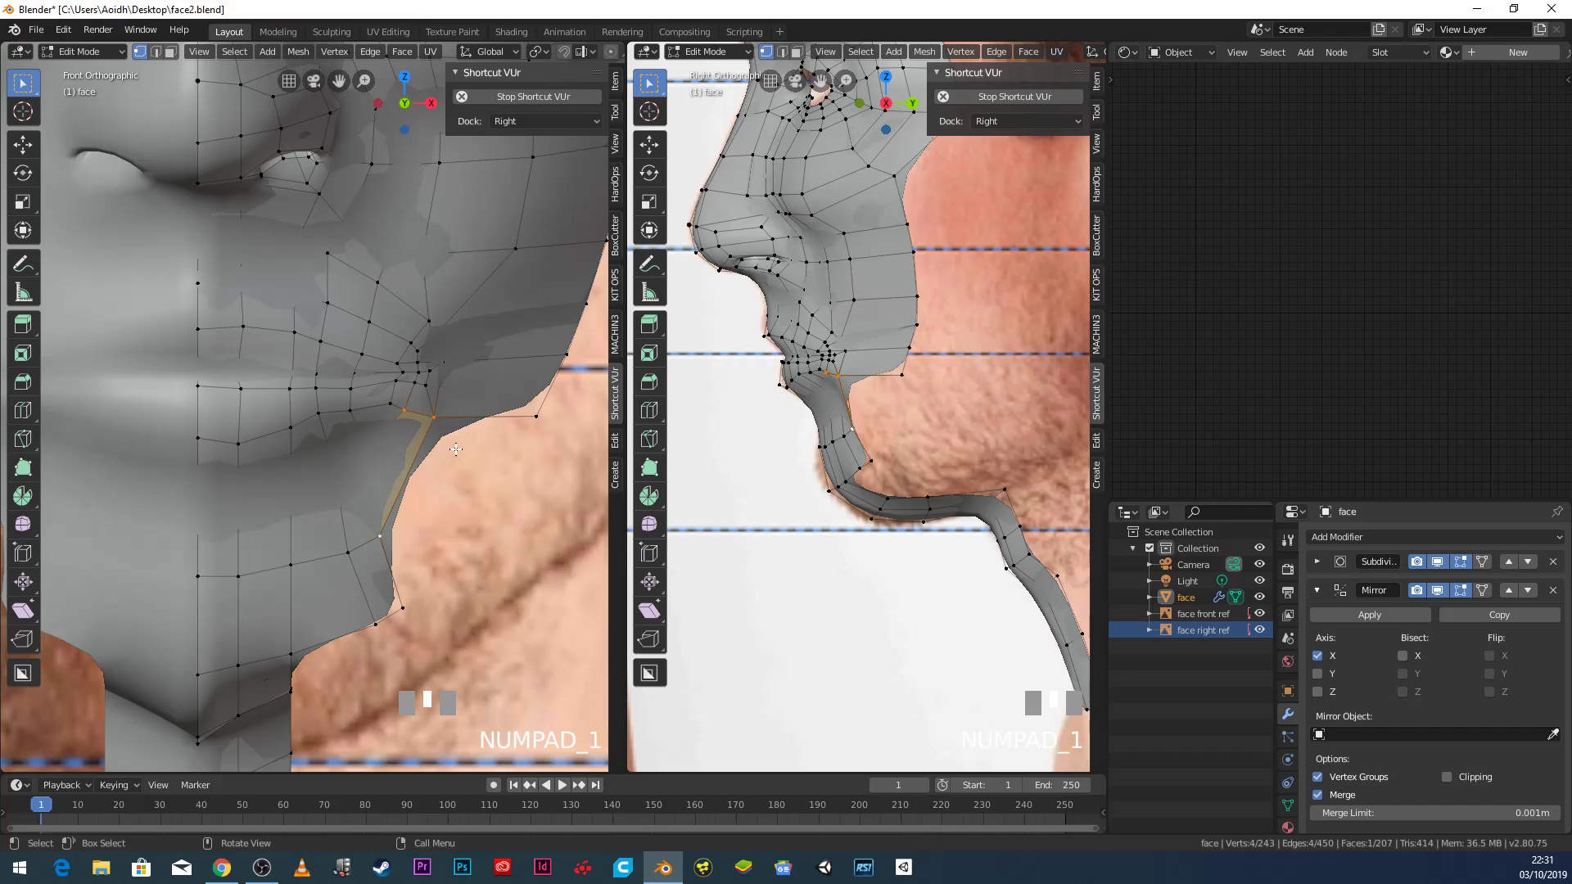
left_click(383, 532)
left_click(444, 407, "shift")
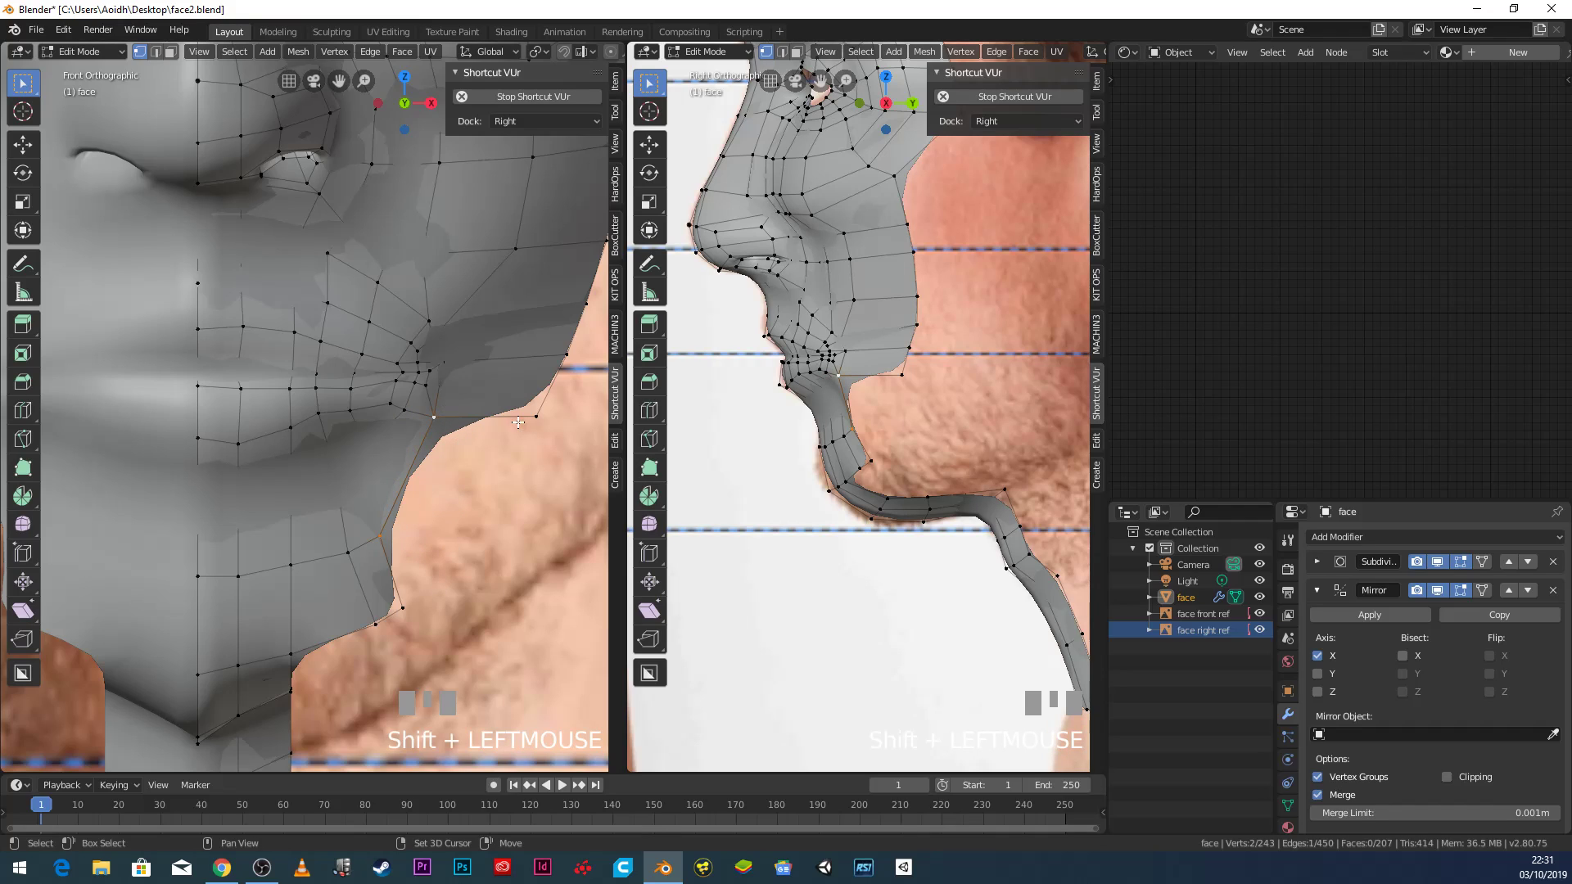
left_click(534, 419, "shift")
left_click(409, 607, "shift")
key("f")
scroll(421, 547, "down", 6)
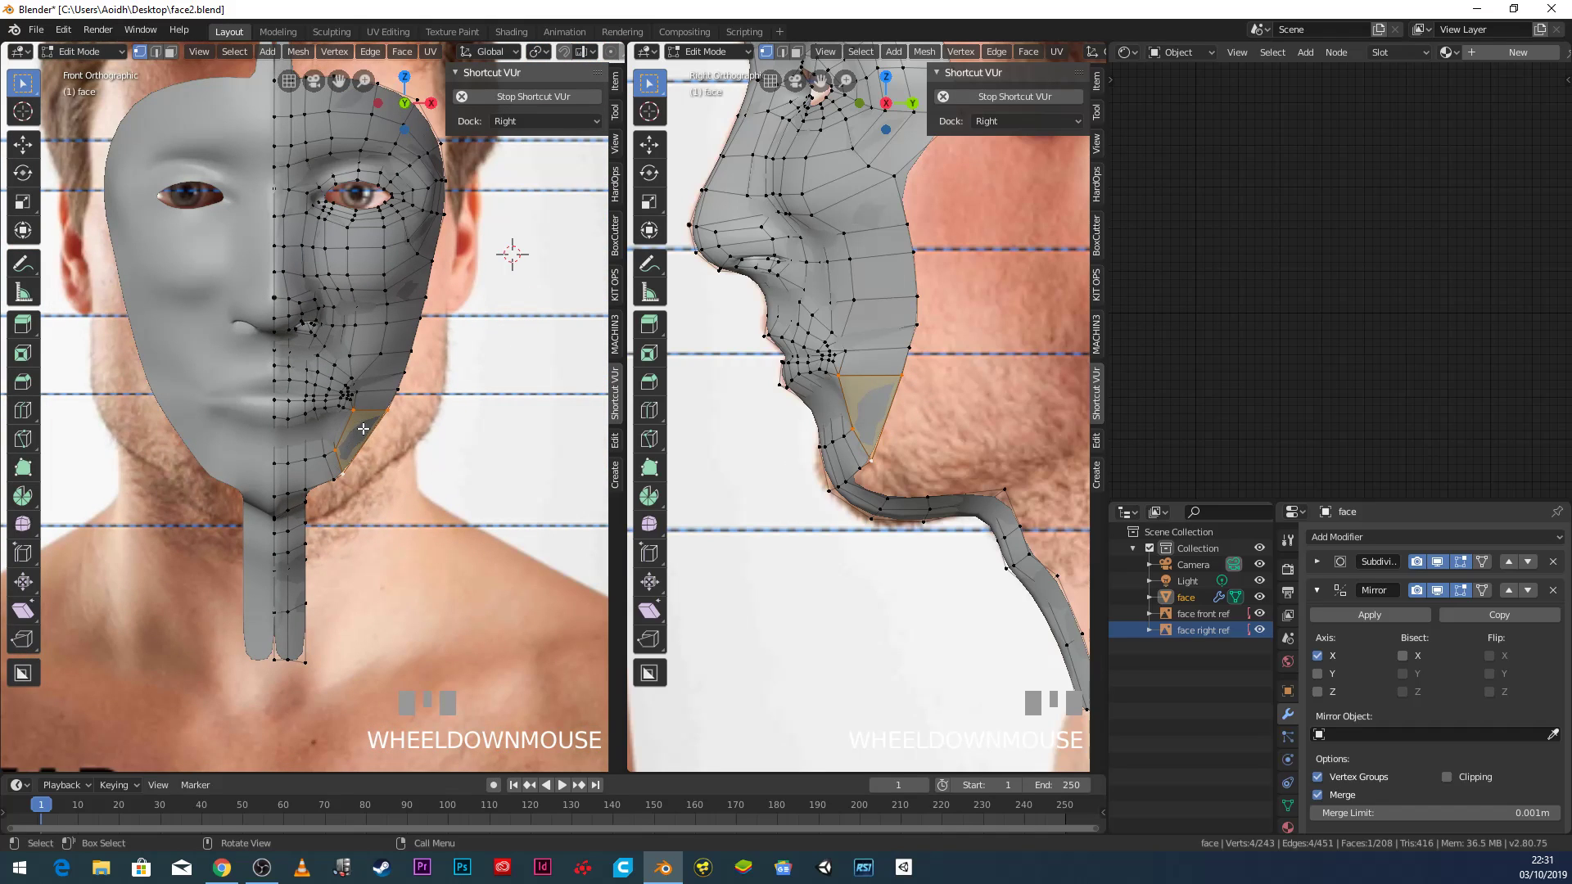
scroll(363, 429, "down", 3)
scroll(364, 429, "up", 3)
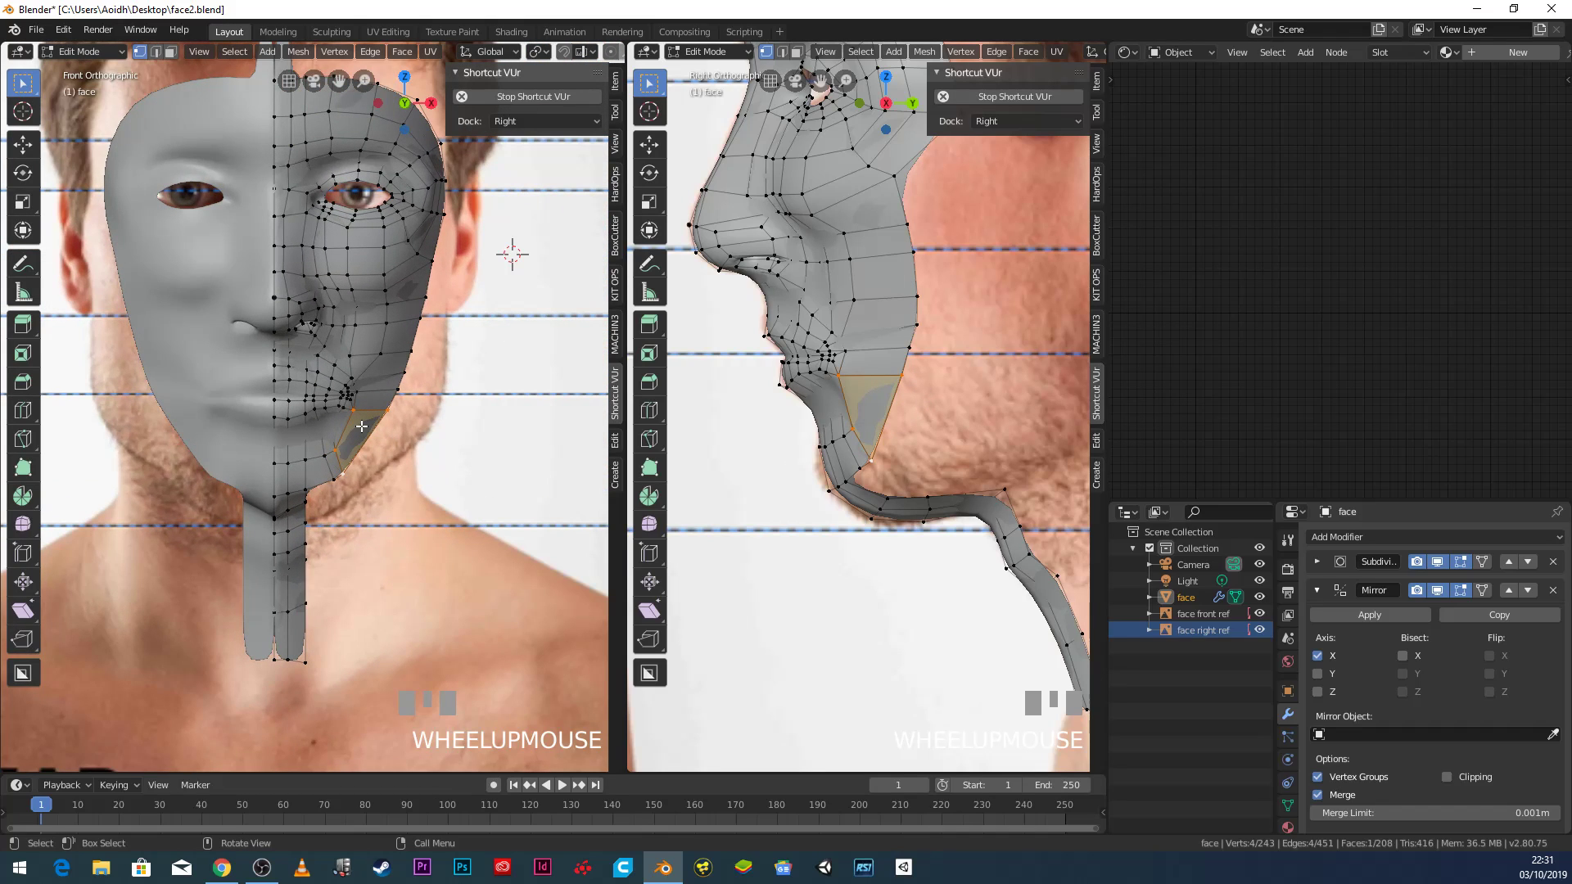
Extrude the cheek's outer edge vertices, from beside the nose down to mouth level, about 0.14 m back toward the ear in the side view.
scroll(832, 399, "down", 3)
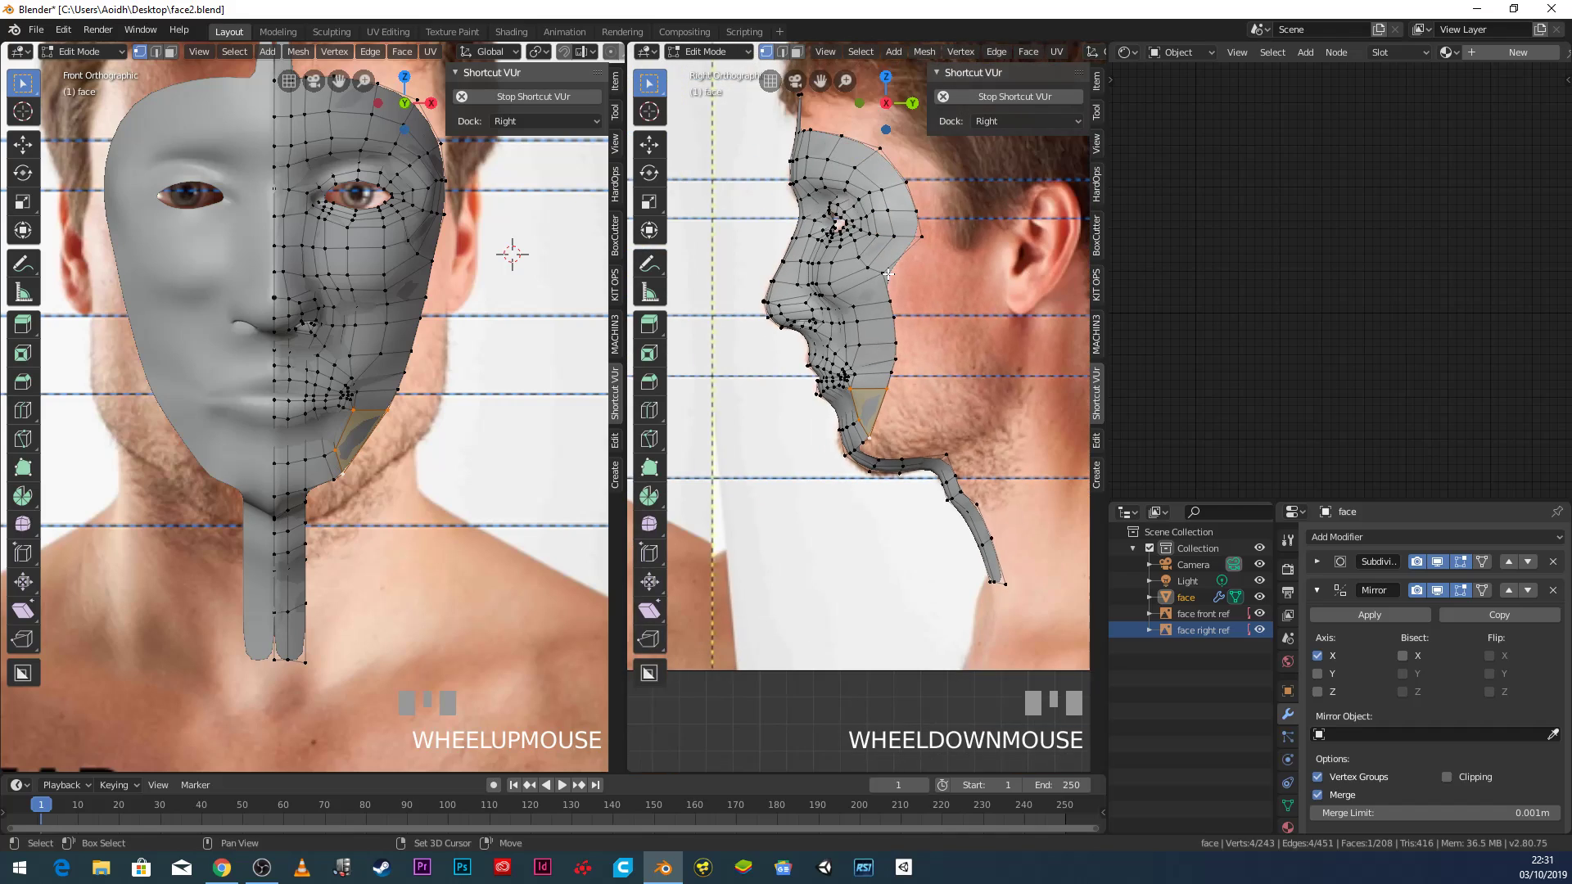
middle_click_drag(833, 344, 833, 399, "shift")
scroll(833, 399, "up", 5)
left_click(837, 379)
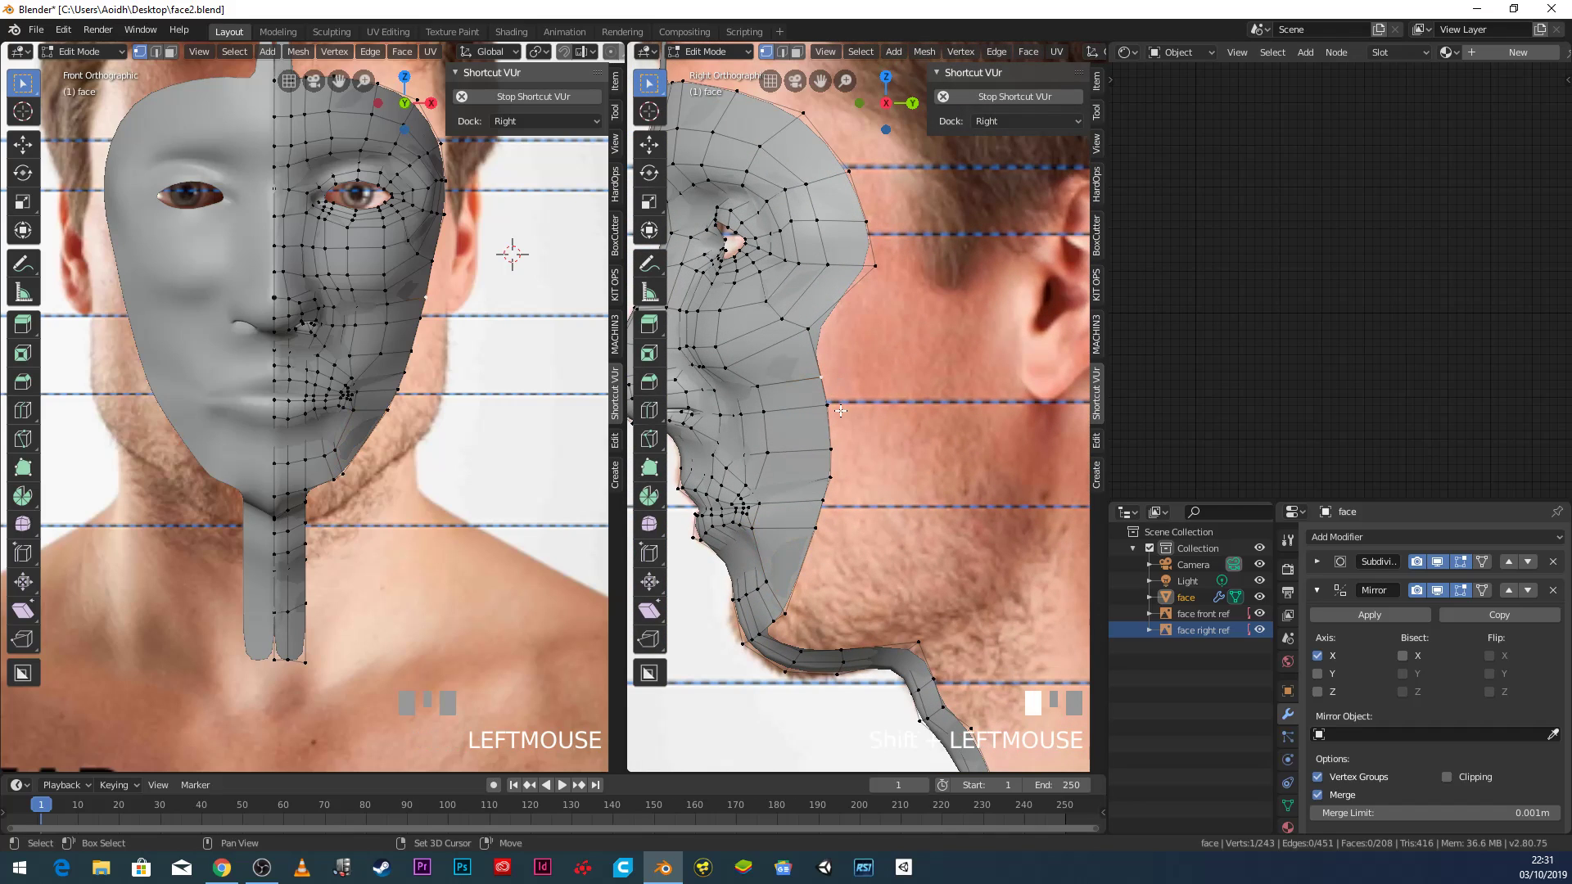
left_click(834, 405, "shift")
left_click(841, 453, "shift")
left_click(831, 477, "shift")
left_click(823, 500, "shift")
left_click(815, 527, "shift")
key("e")
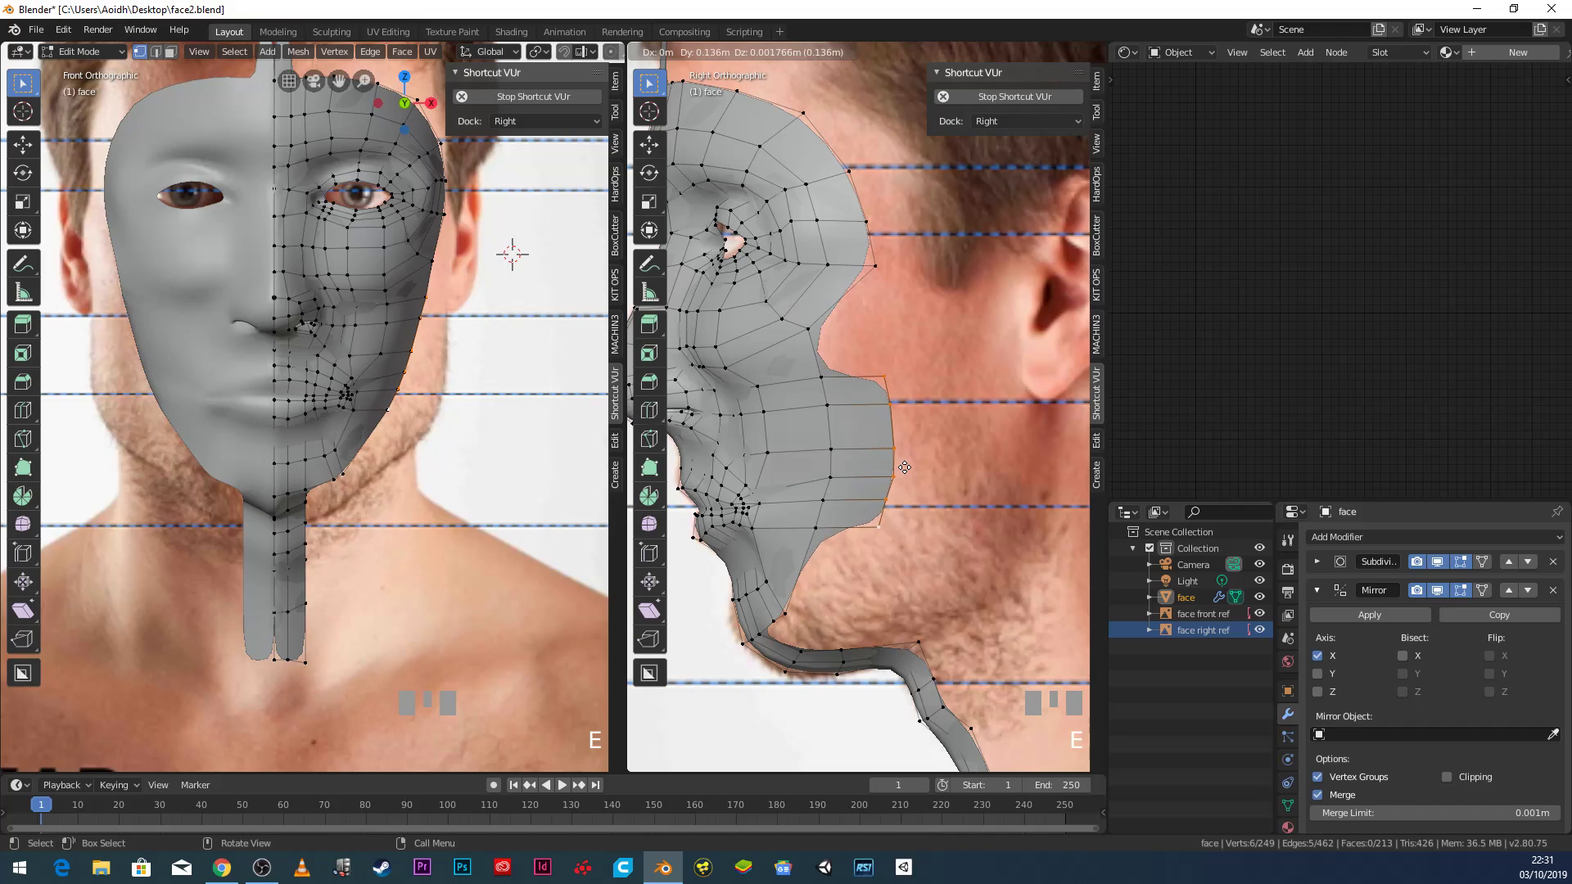
left_click(896, 469)
Move the extruded cheek edge outward in the front view and rotate it to follow the reference face outline.
key("g")
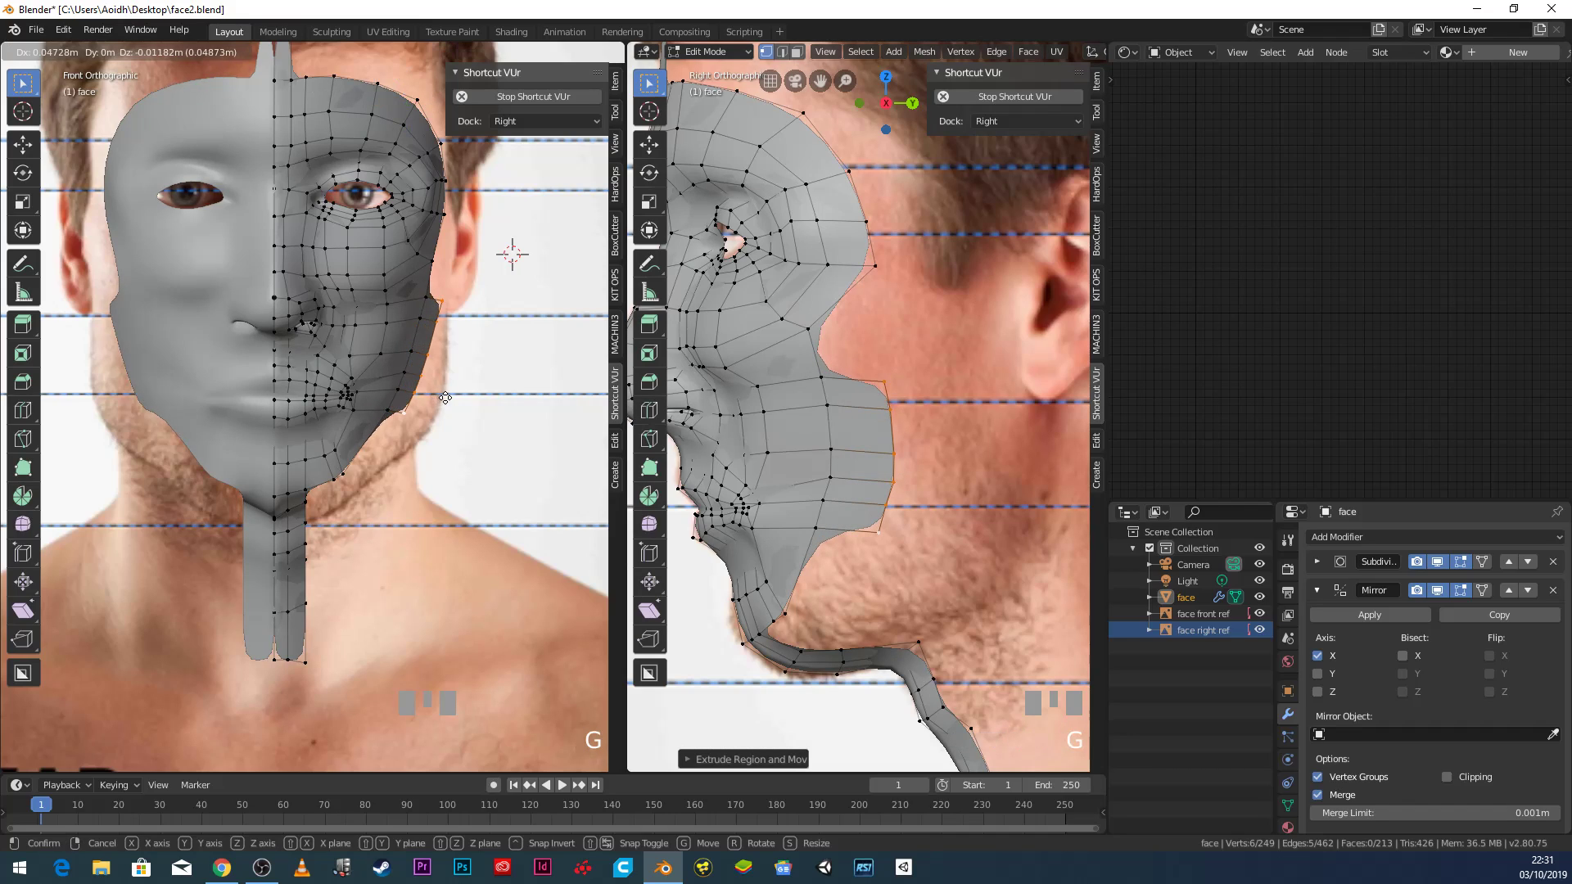
left_click(408, 343)
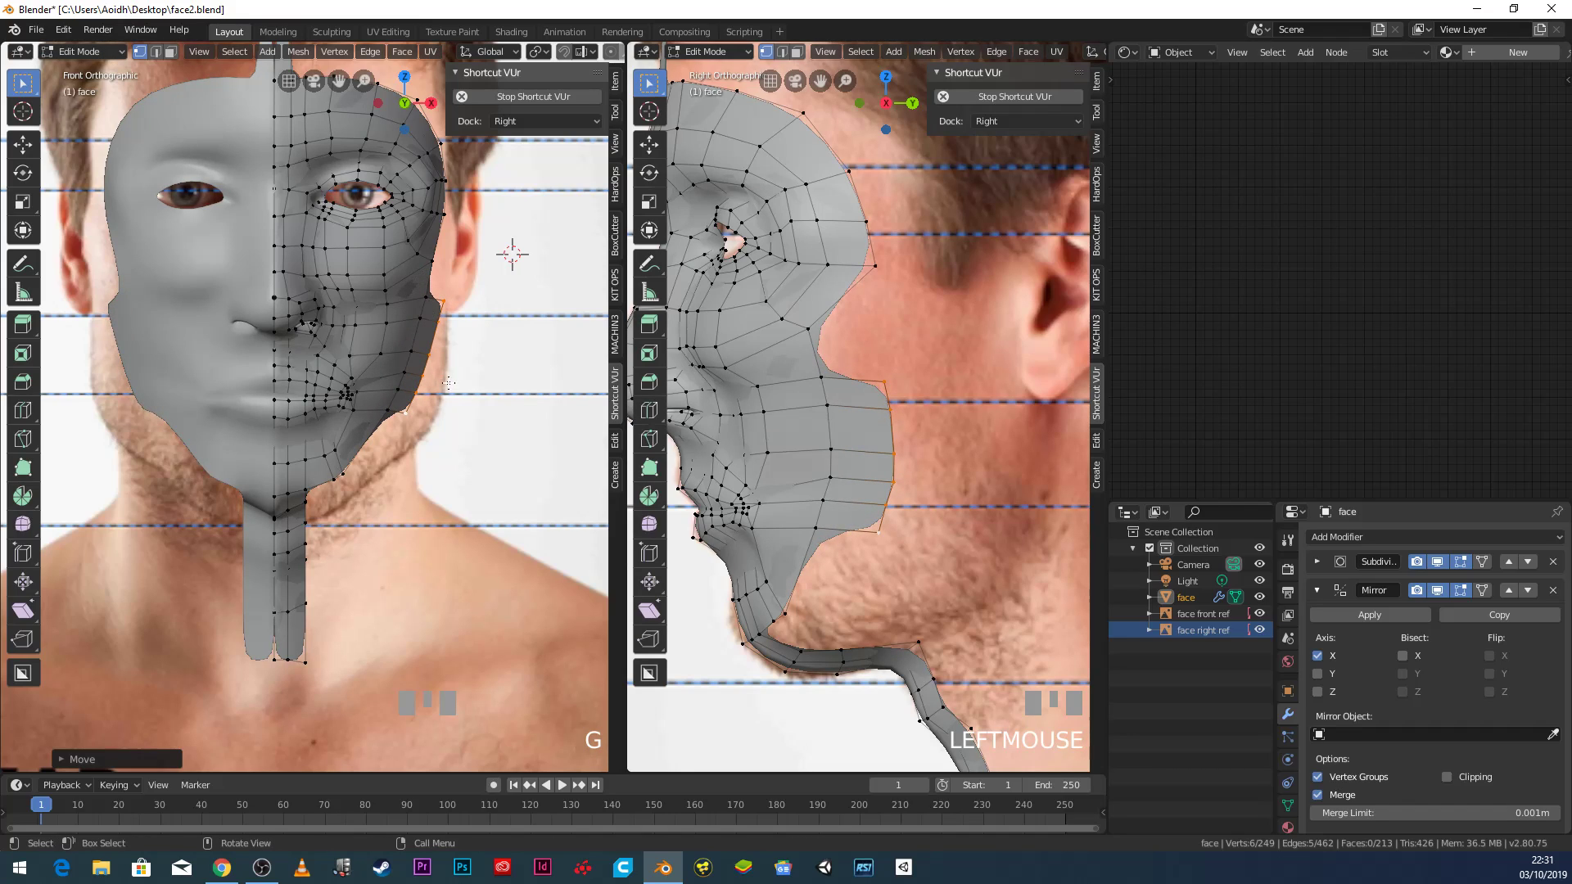
key("r")
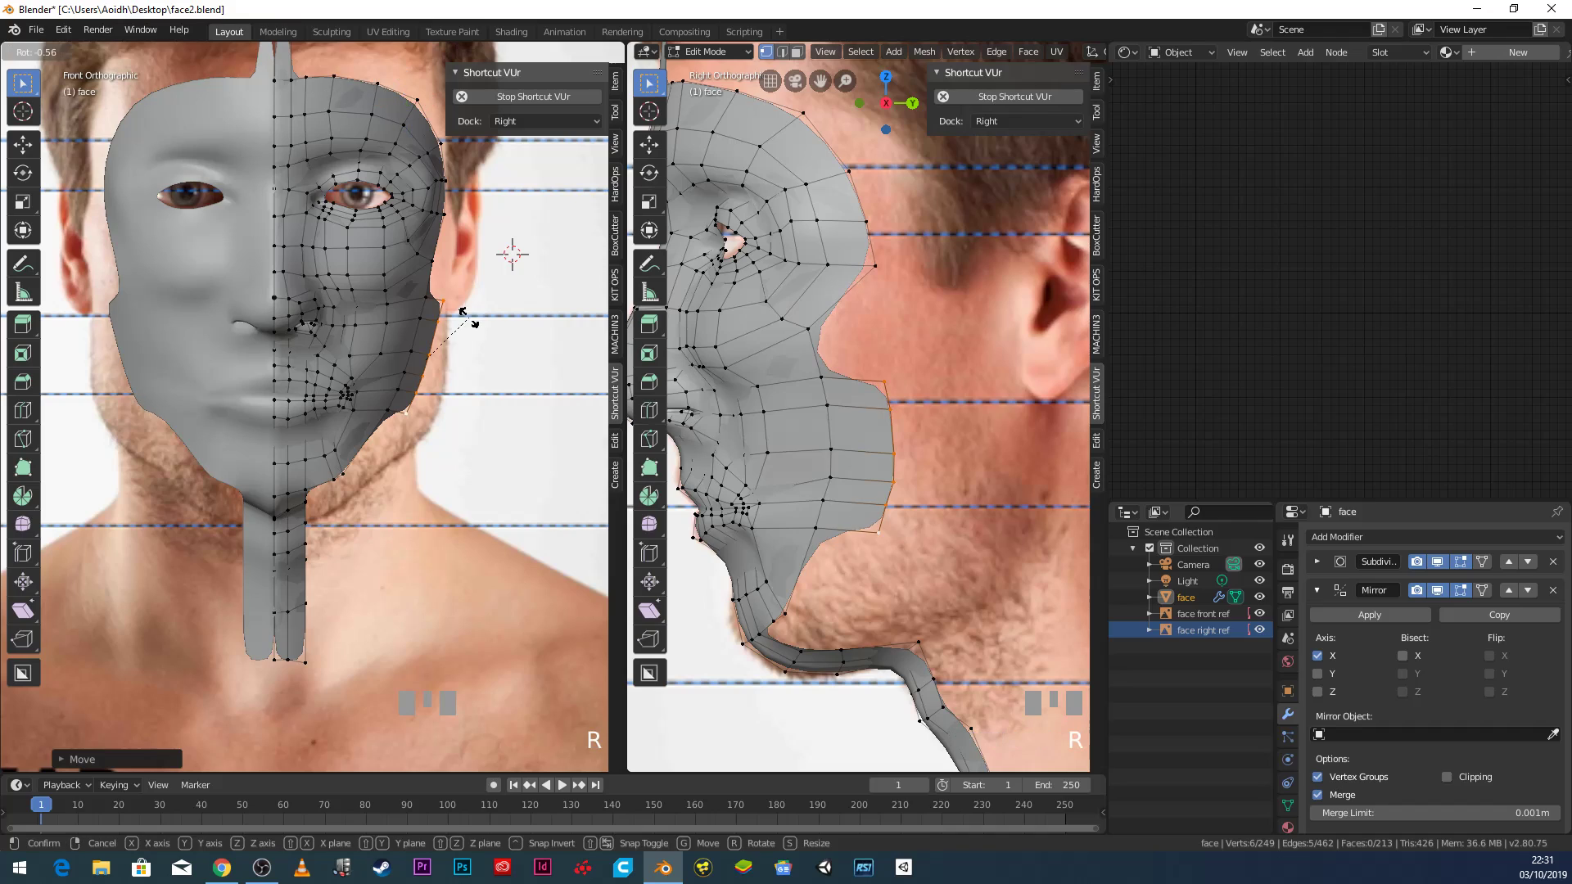
left_click(466, 307)
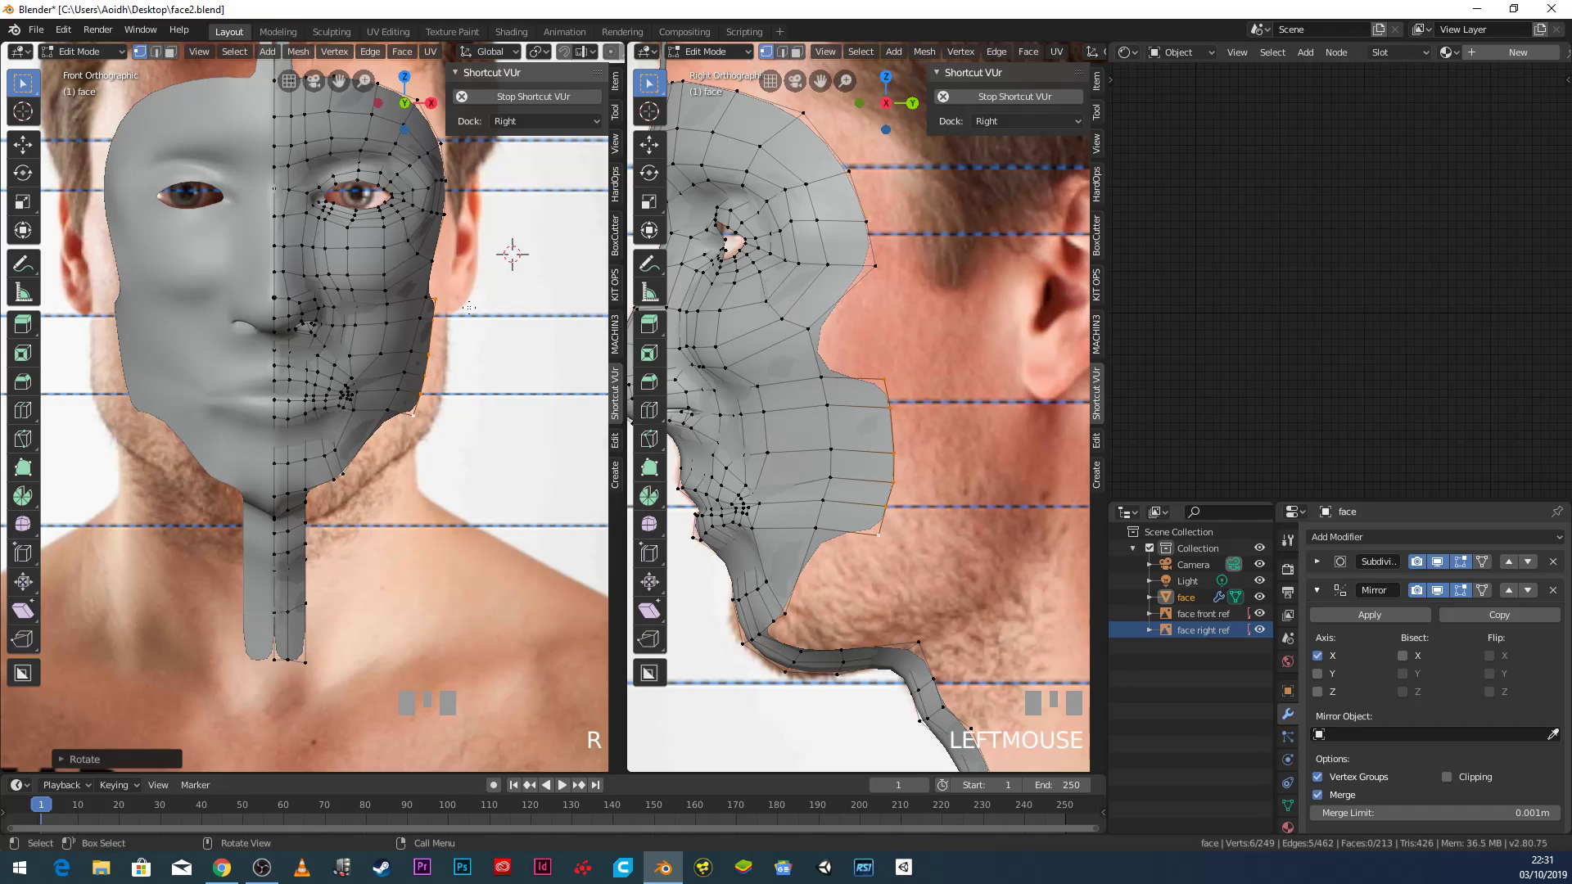
key("g")
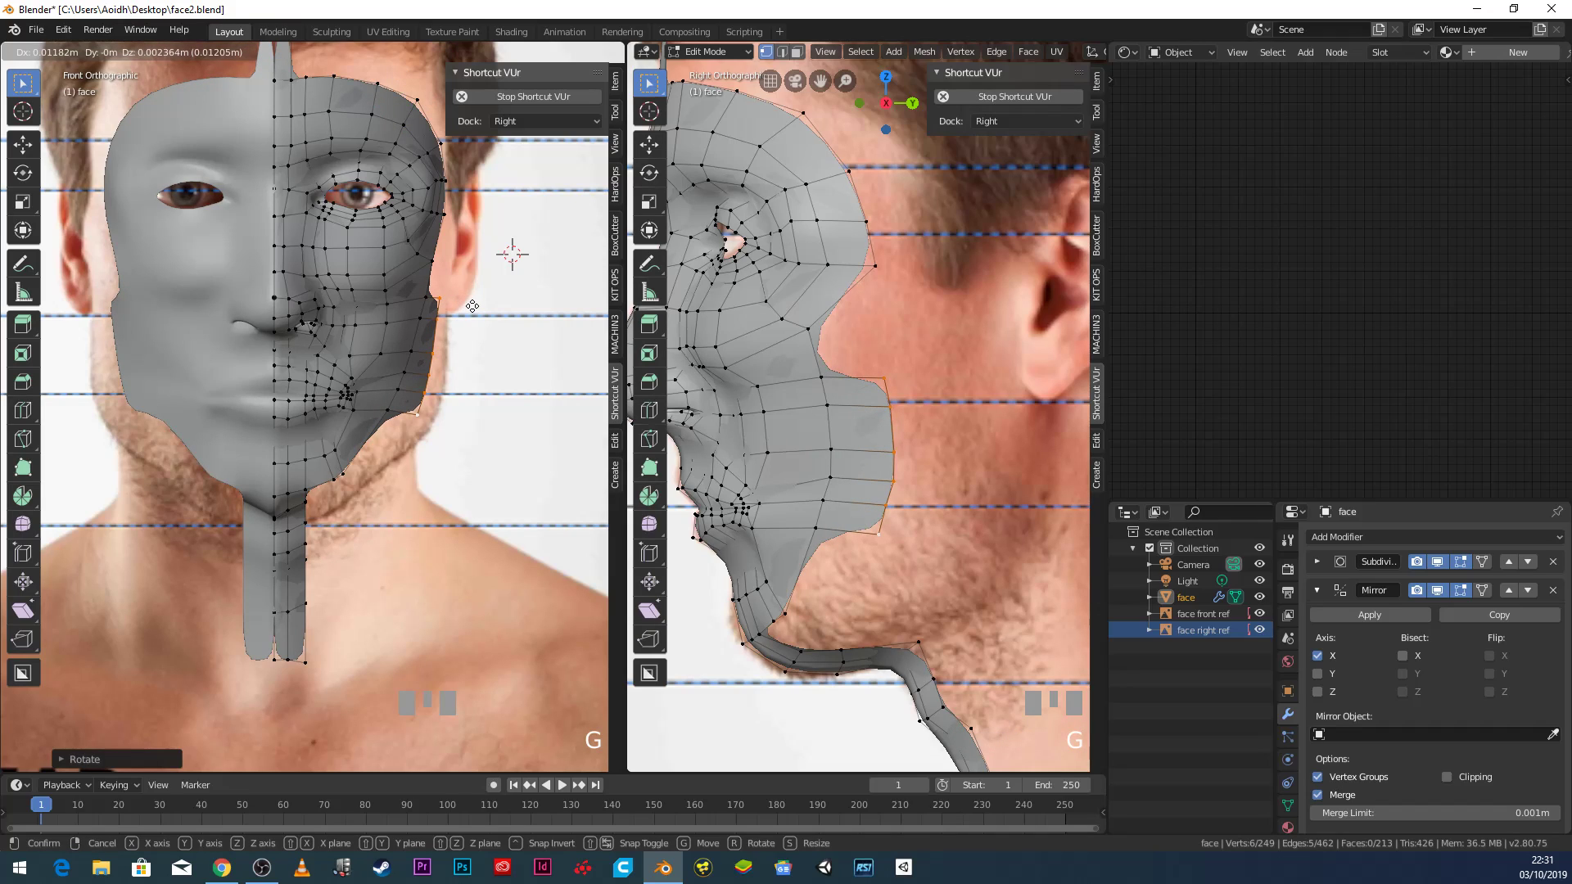
left_click(472, 307)
scroll(395, 354, "down", 4)
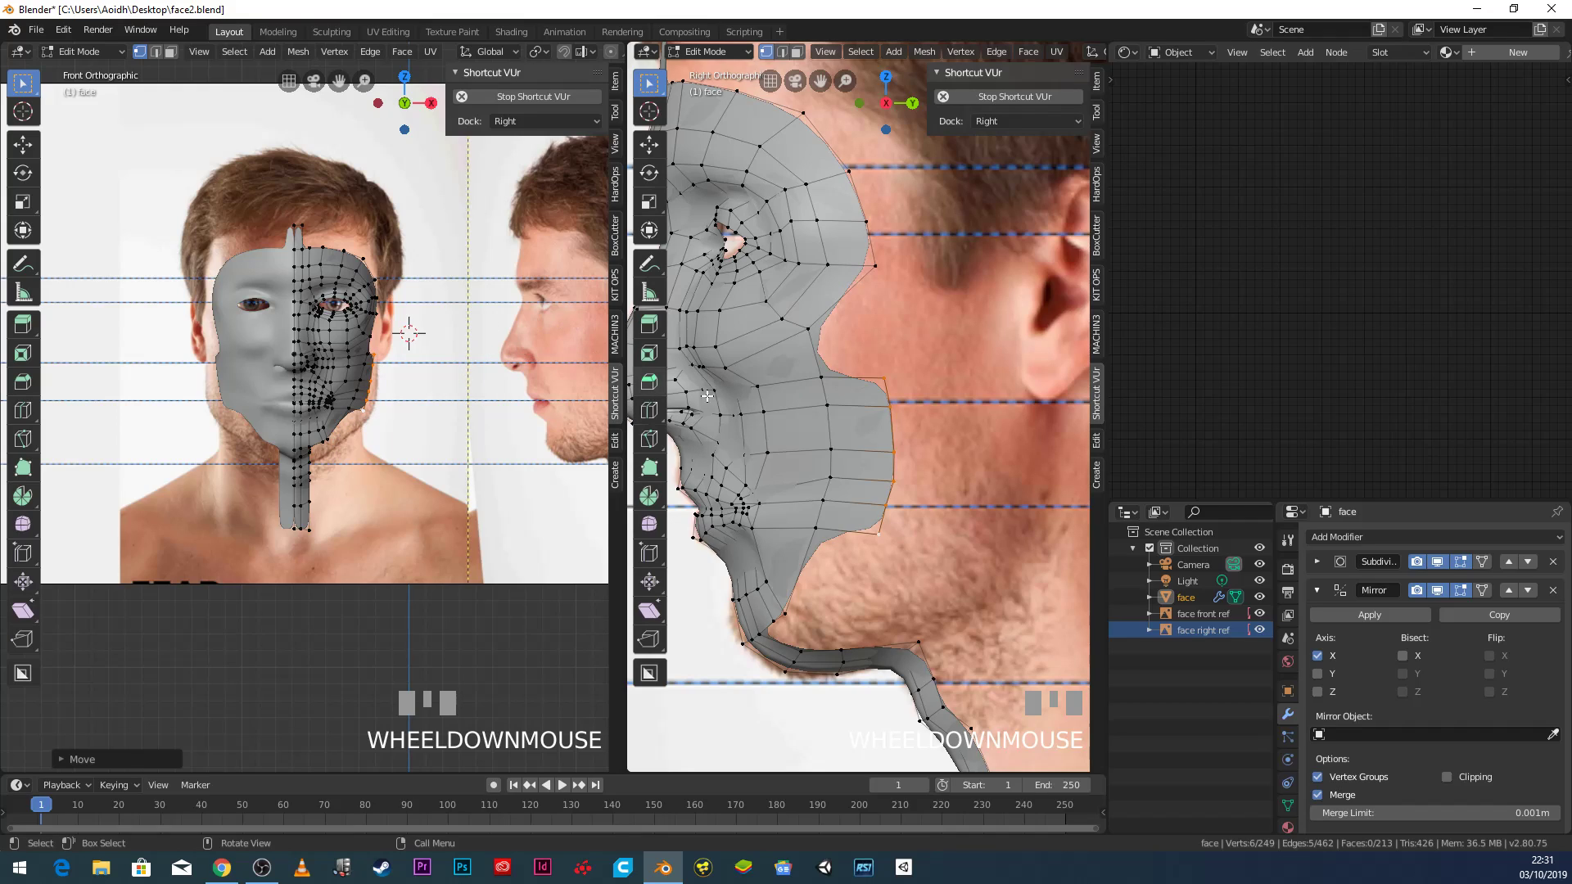
Fill the gap between the top of the new cheek strip and the lower outer corner of the eye area.
left_click(885, 378)
left_click(821, 378, "shift")
left_click(811, 331, "shift")
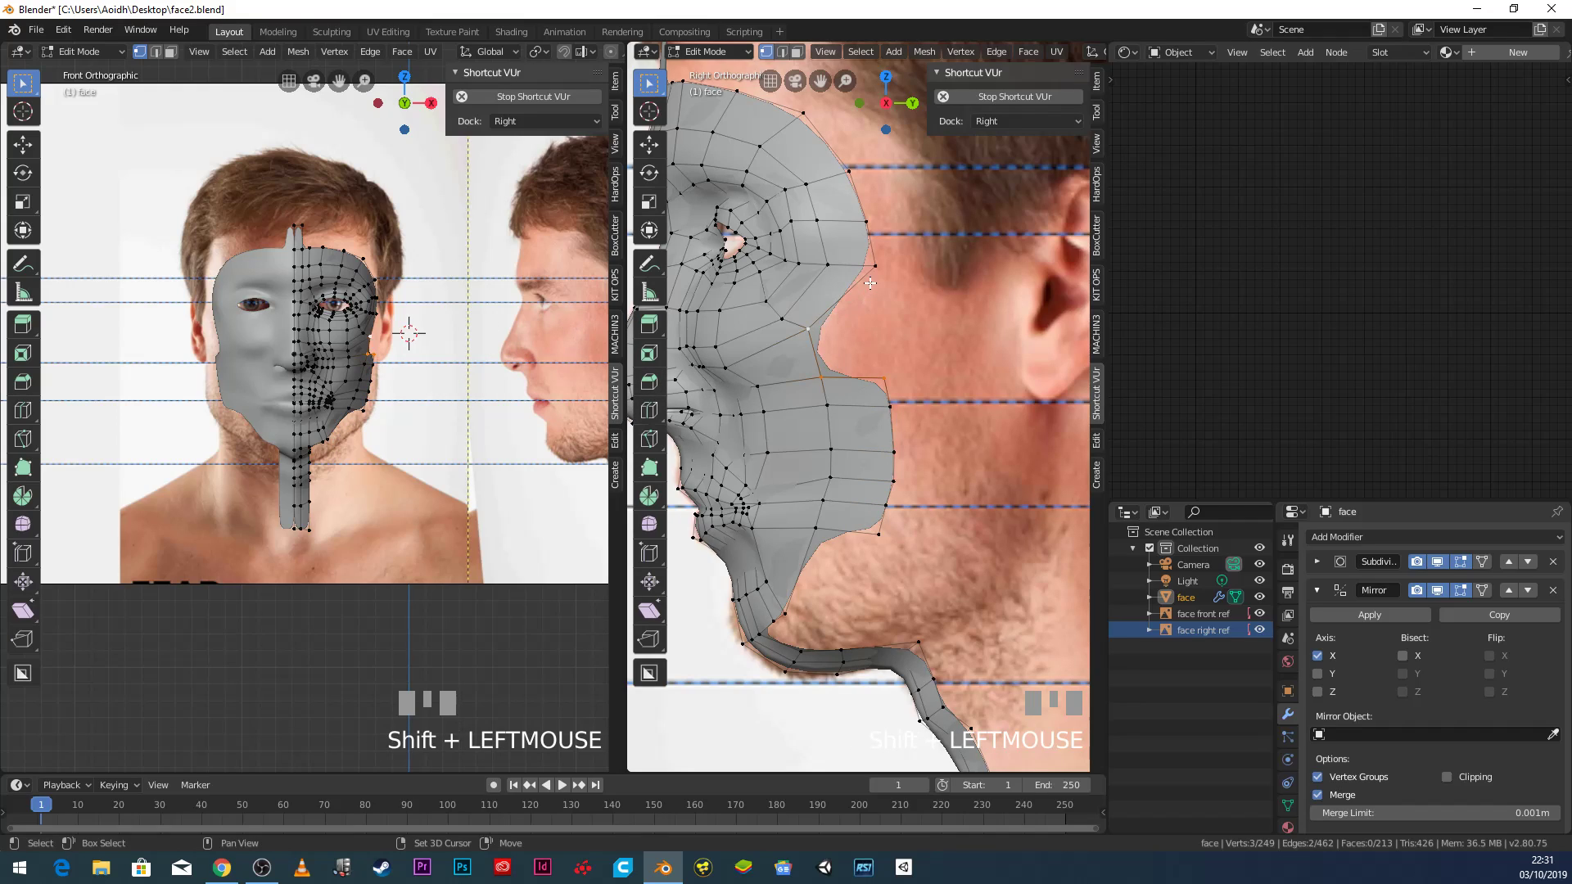
left_click(875, 277, "shift")
key("f")
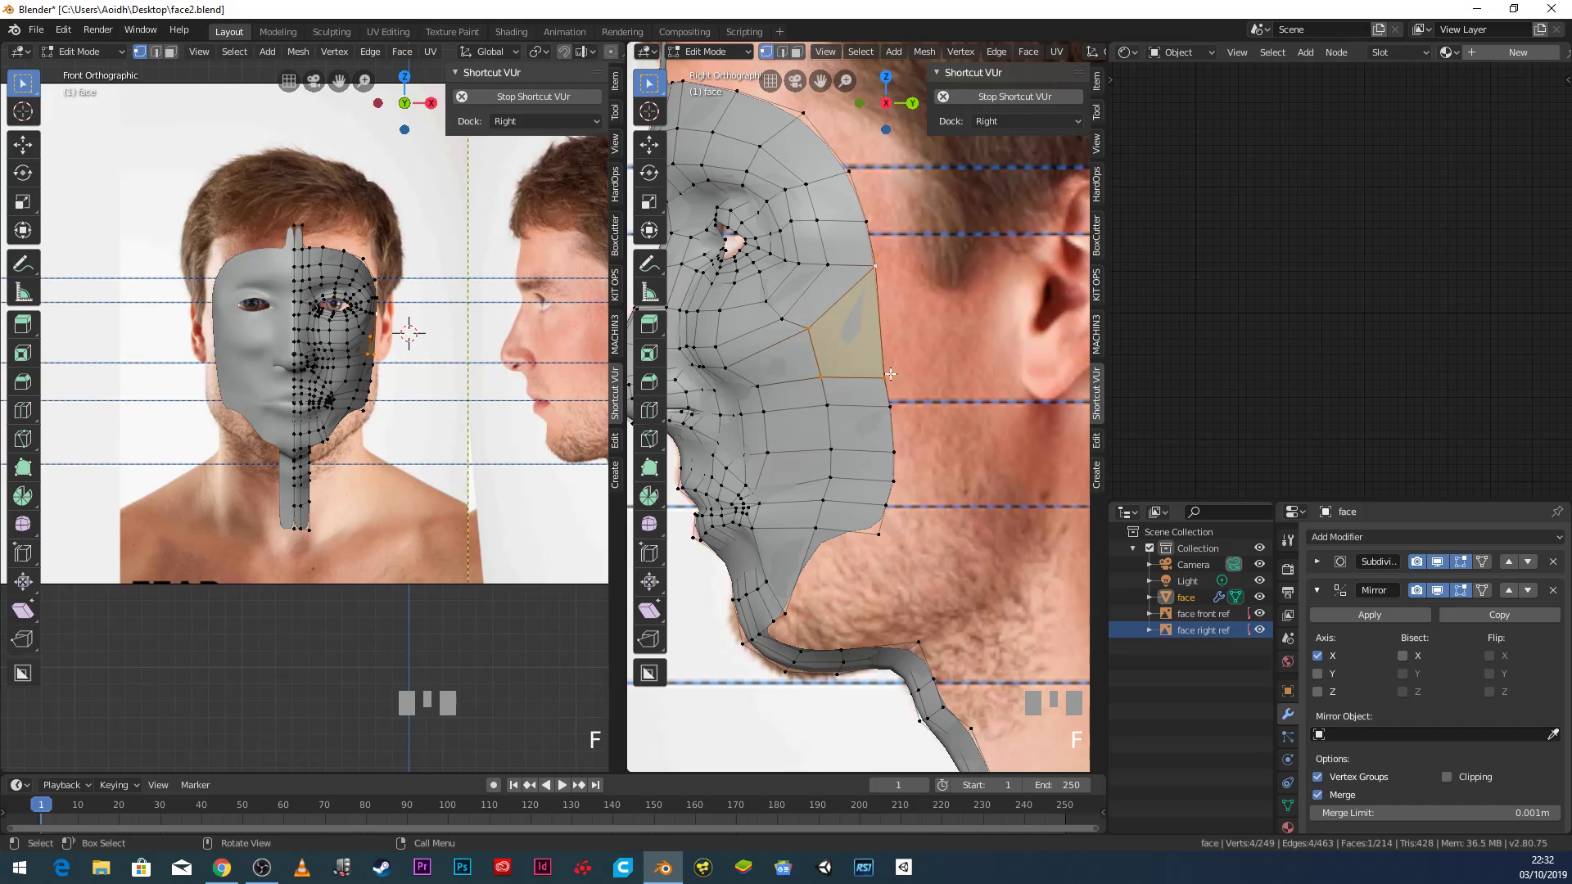
Move the outer jaw vertex beside the chin up and back in the side view, and adjust it sideways in the front view.
middle_click_drag(843, 610, 819, 445, "shift")
scroll(854, 471, "up", 3)
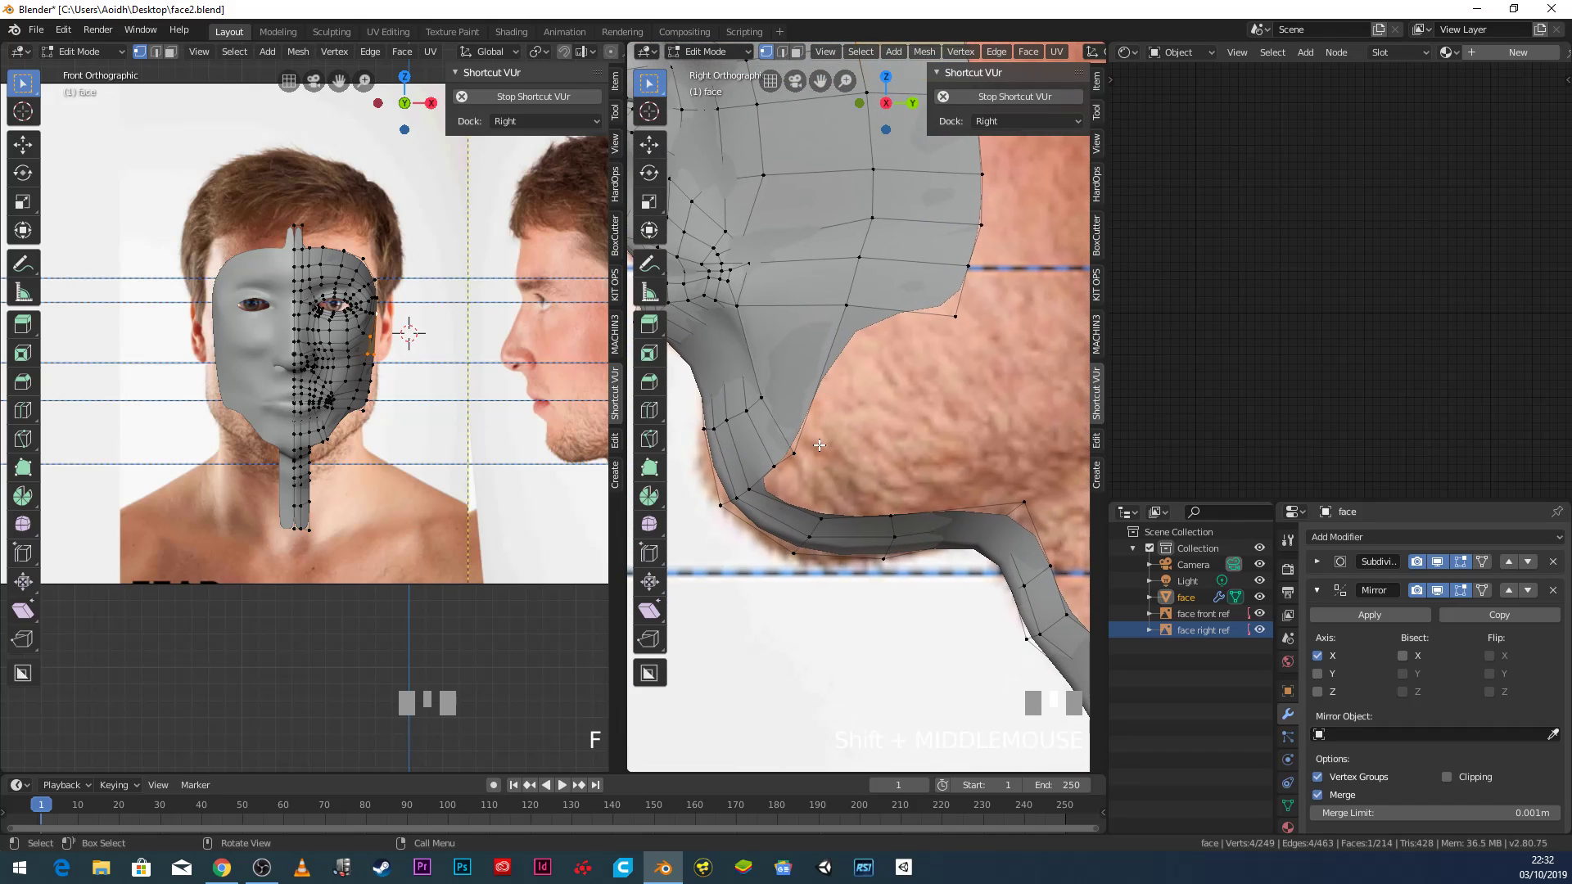
left_click(803, 452)
key("g")
left_click(829, 404)
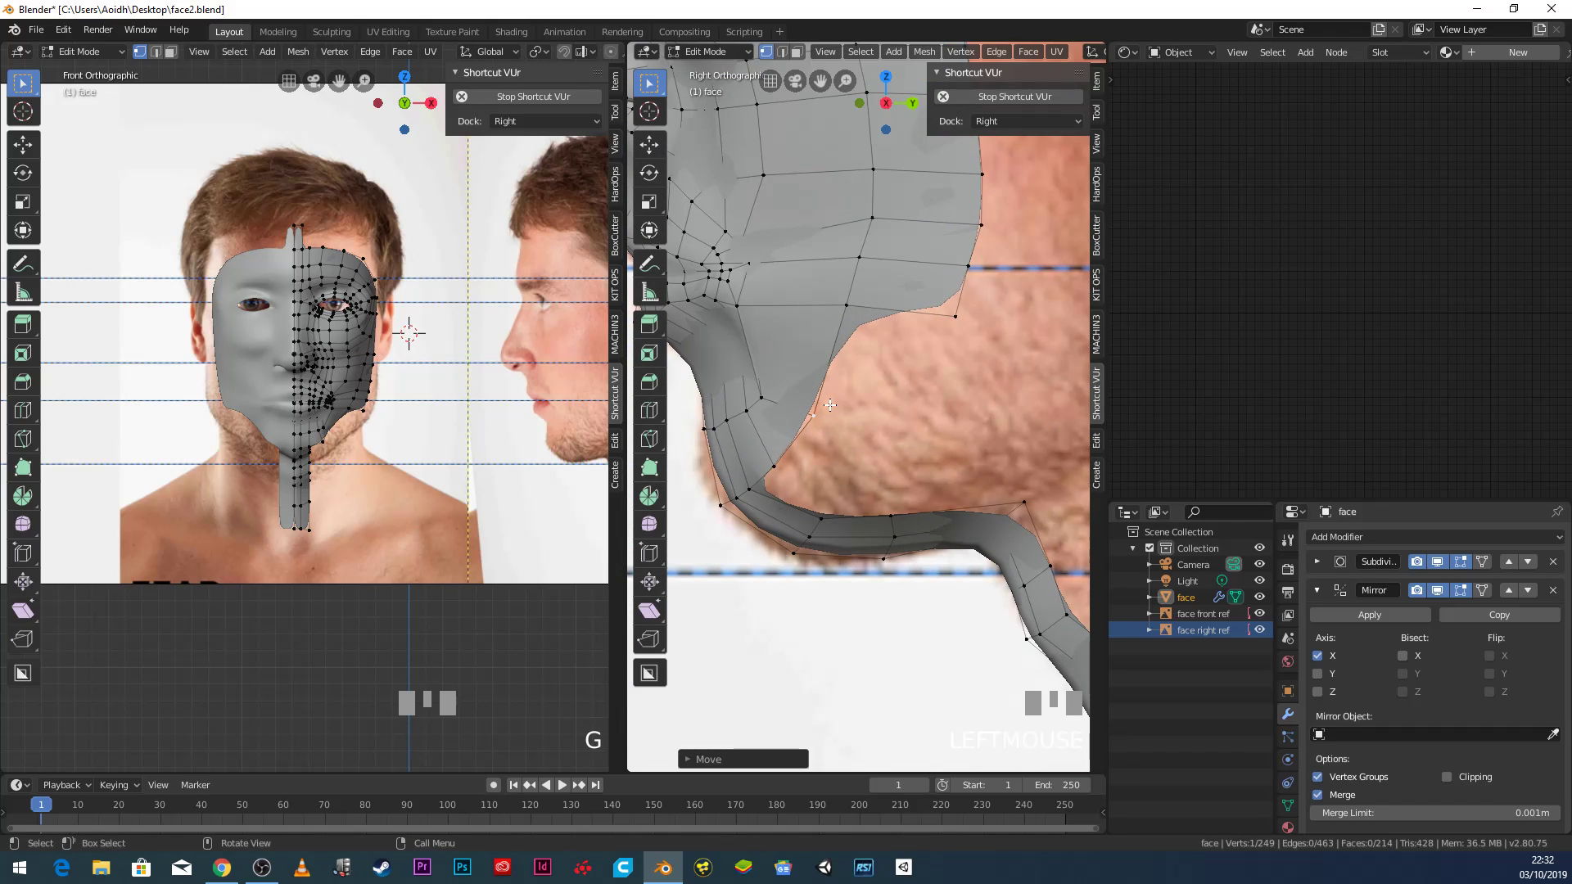
scroll(332, 492, "up", 6)
key("g")
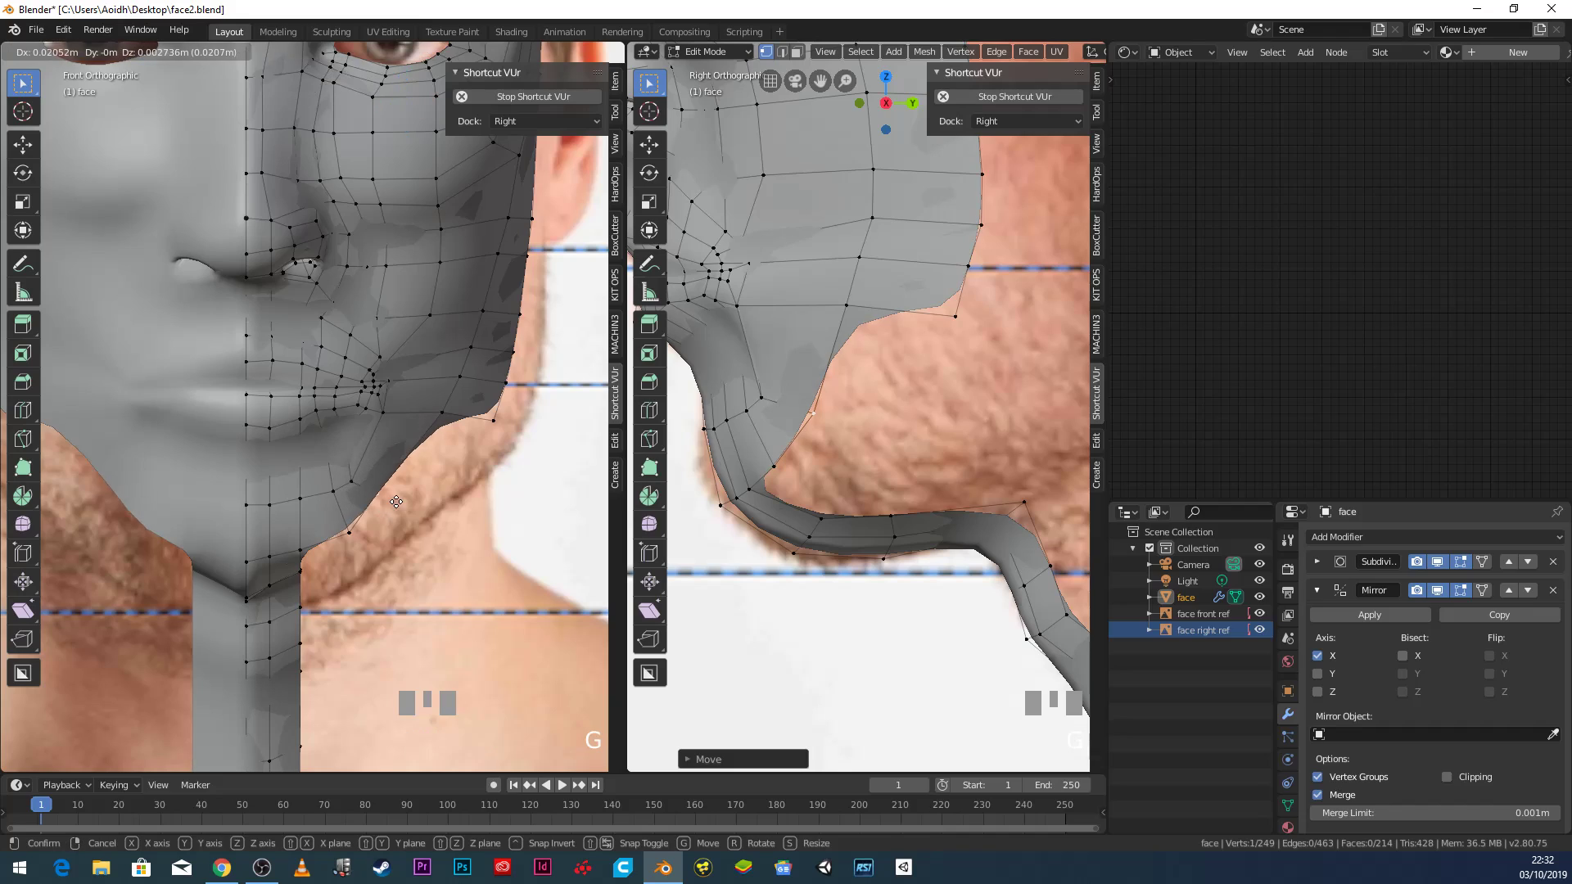
left_click(386, 499)
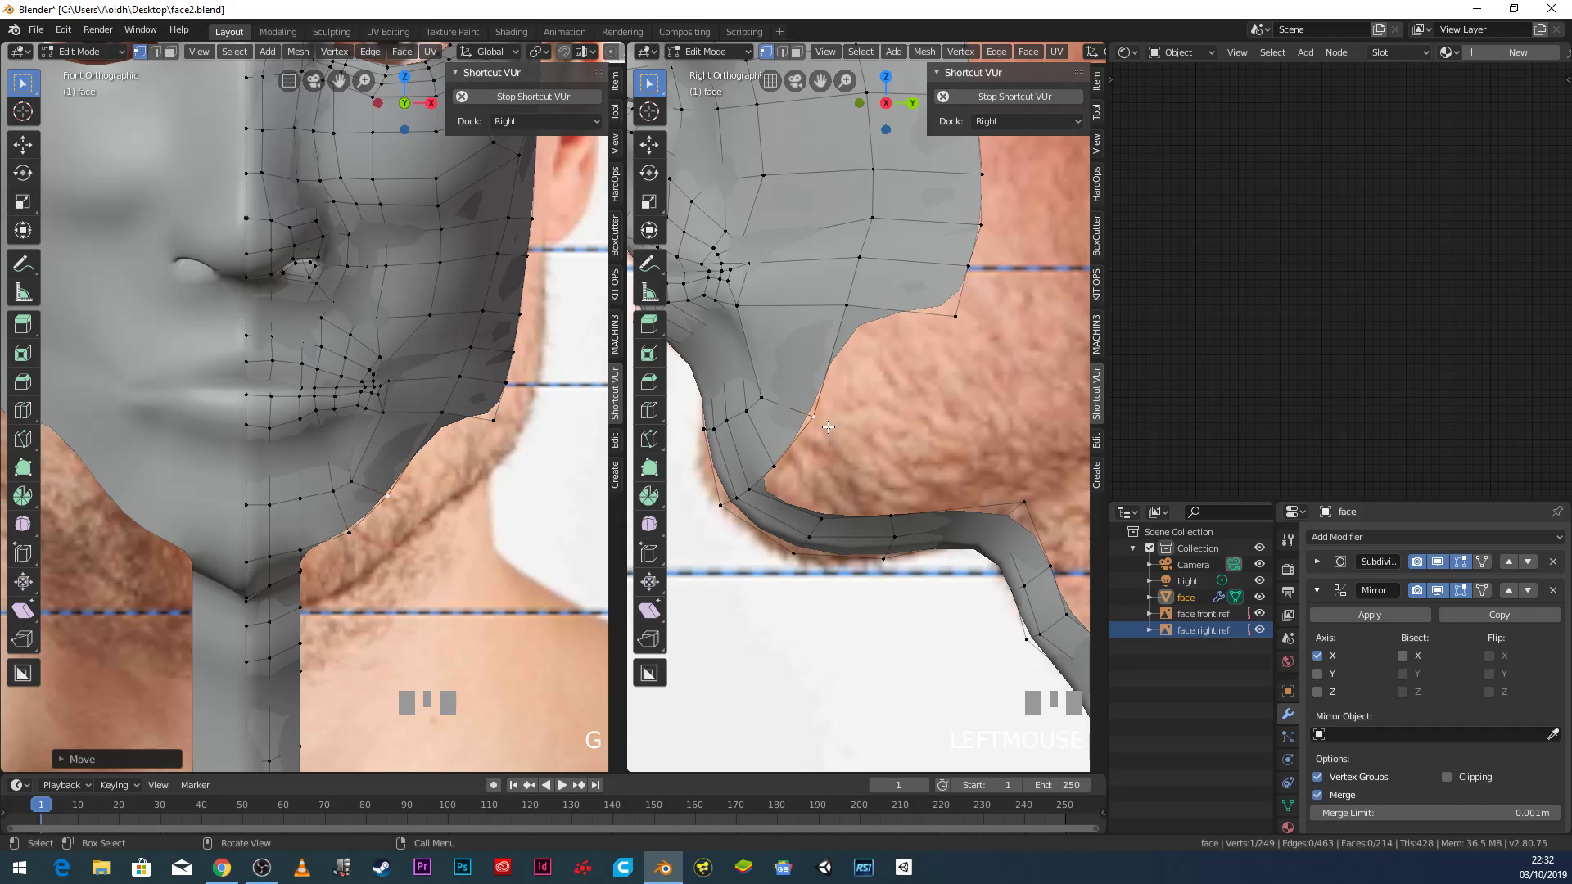
Extrude the outer jaw vertex back along the jaw in the side view and shift it outward in the front view.
key("e")
left_click(940, 446)
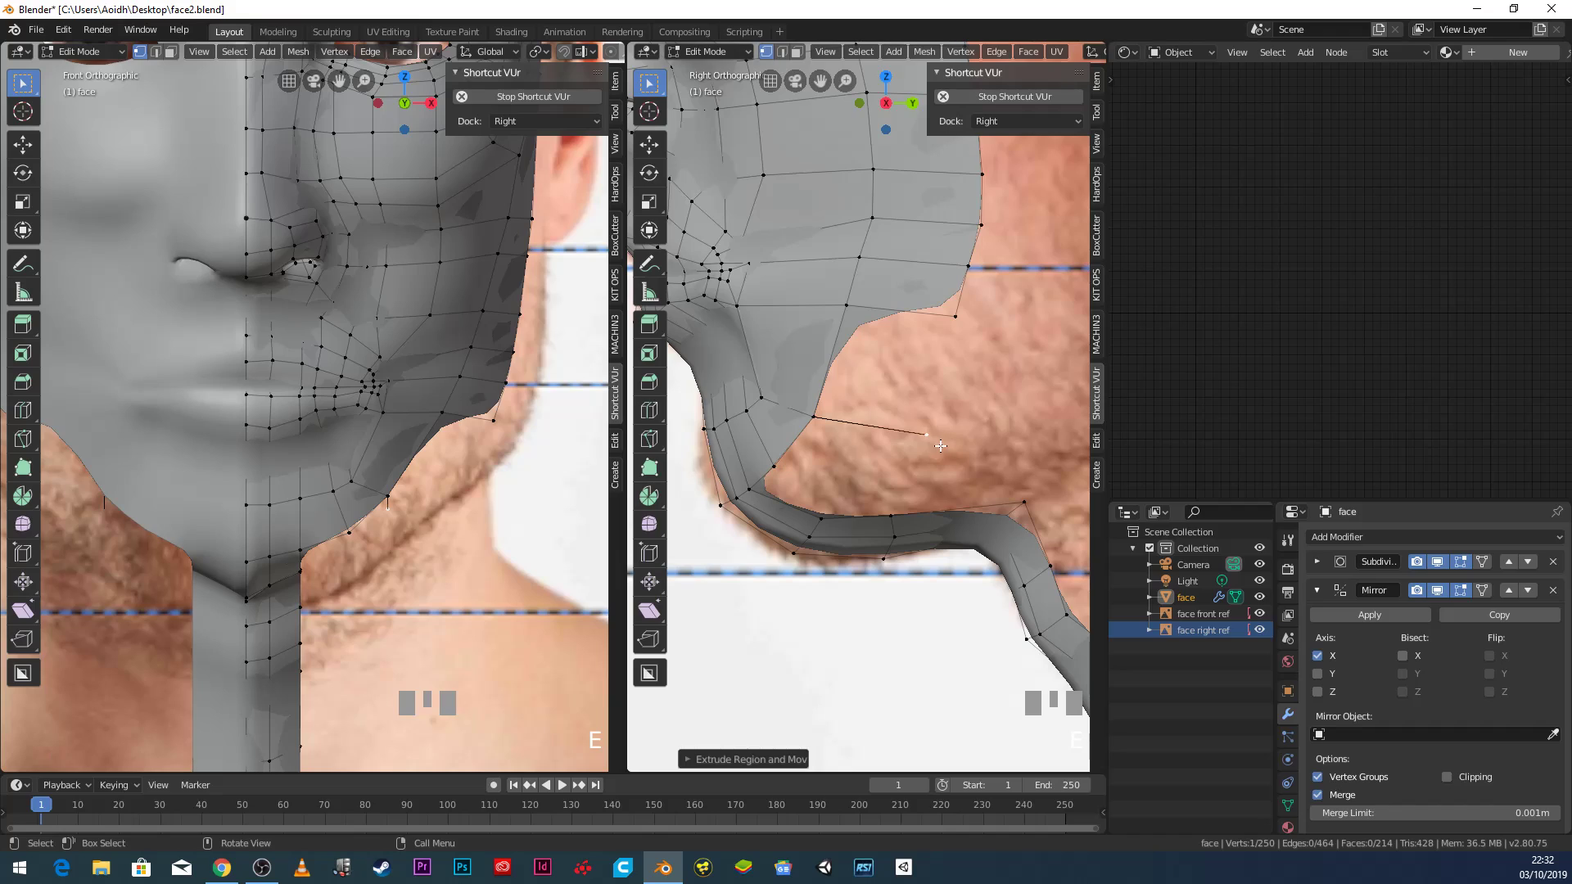
key("g")
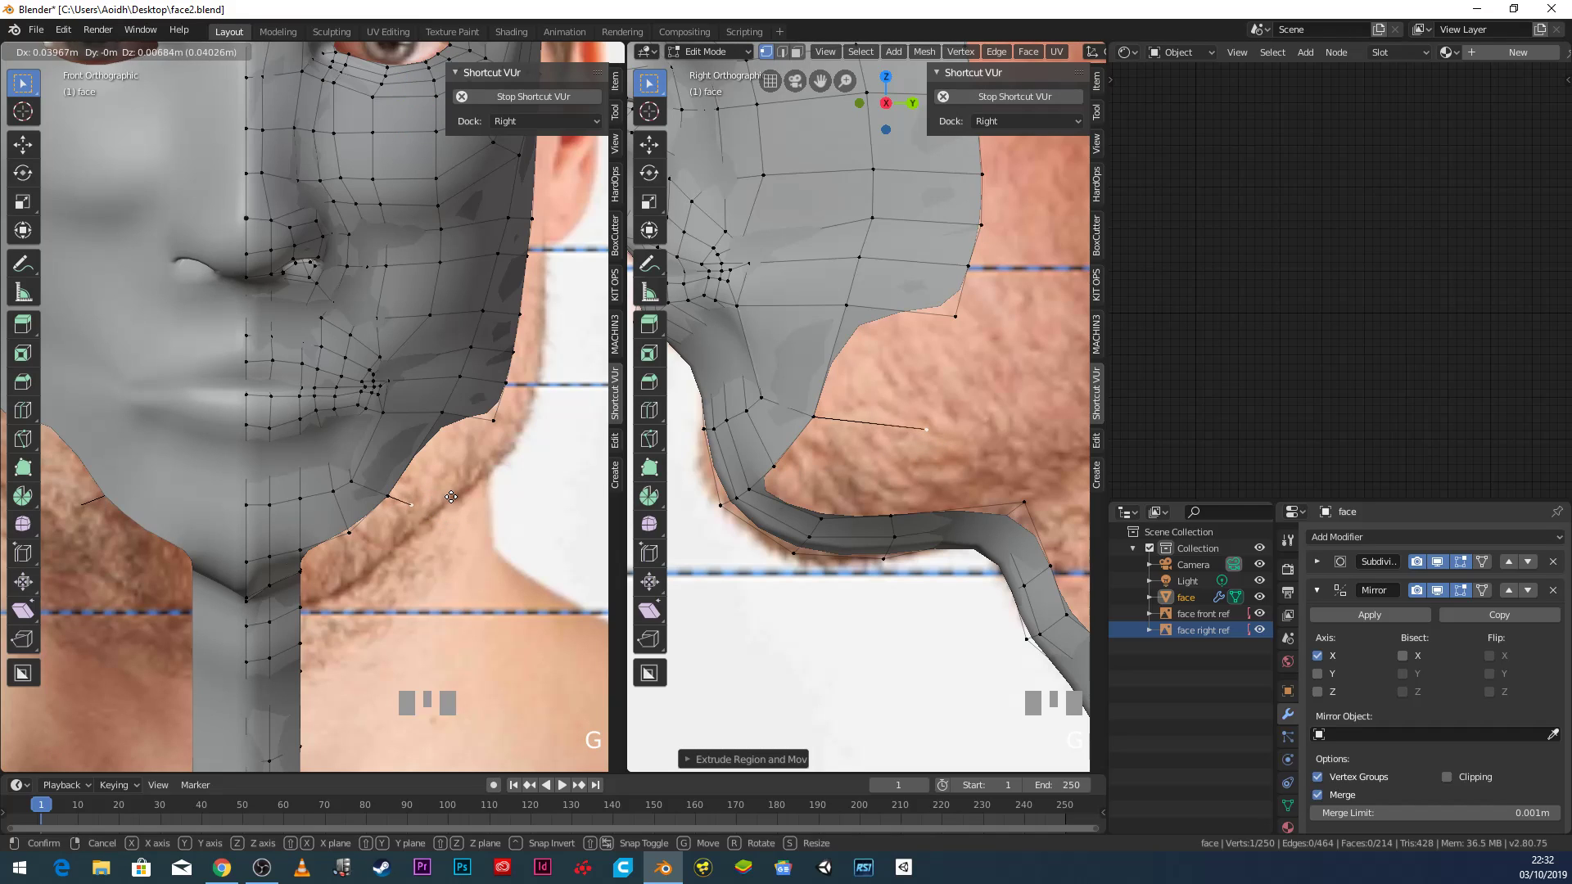
left_click(456, 515)
Fill a face between the newly extruded jaw edge and the lower edge of the cheek strip.
left_click(813, 417, "shift")
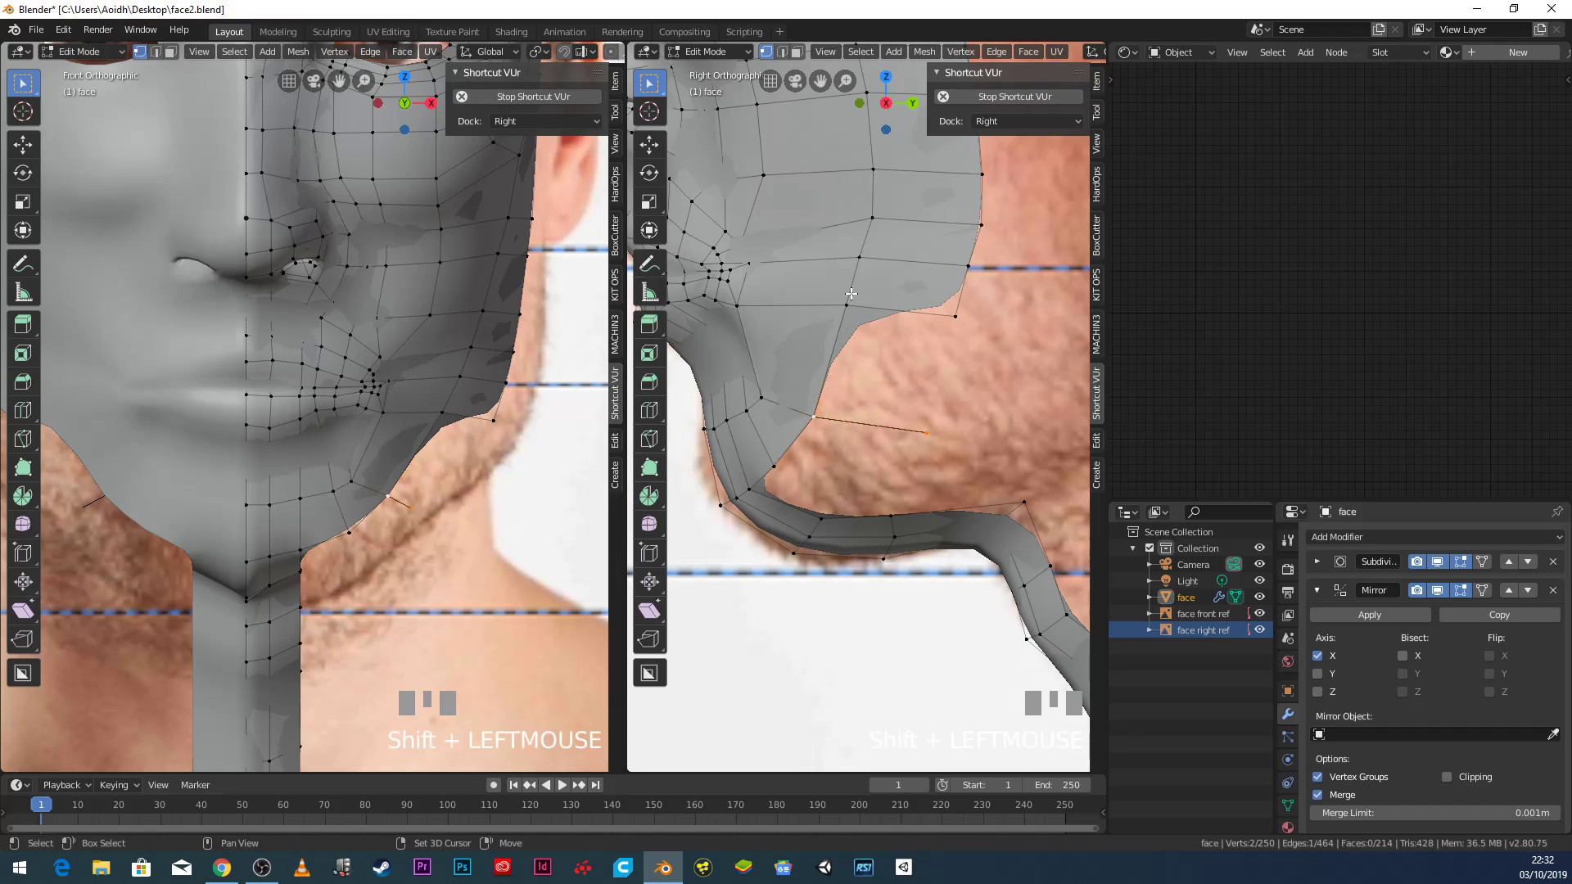
left_click(954, 315, "shift")
key("f")
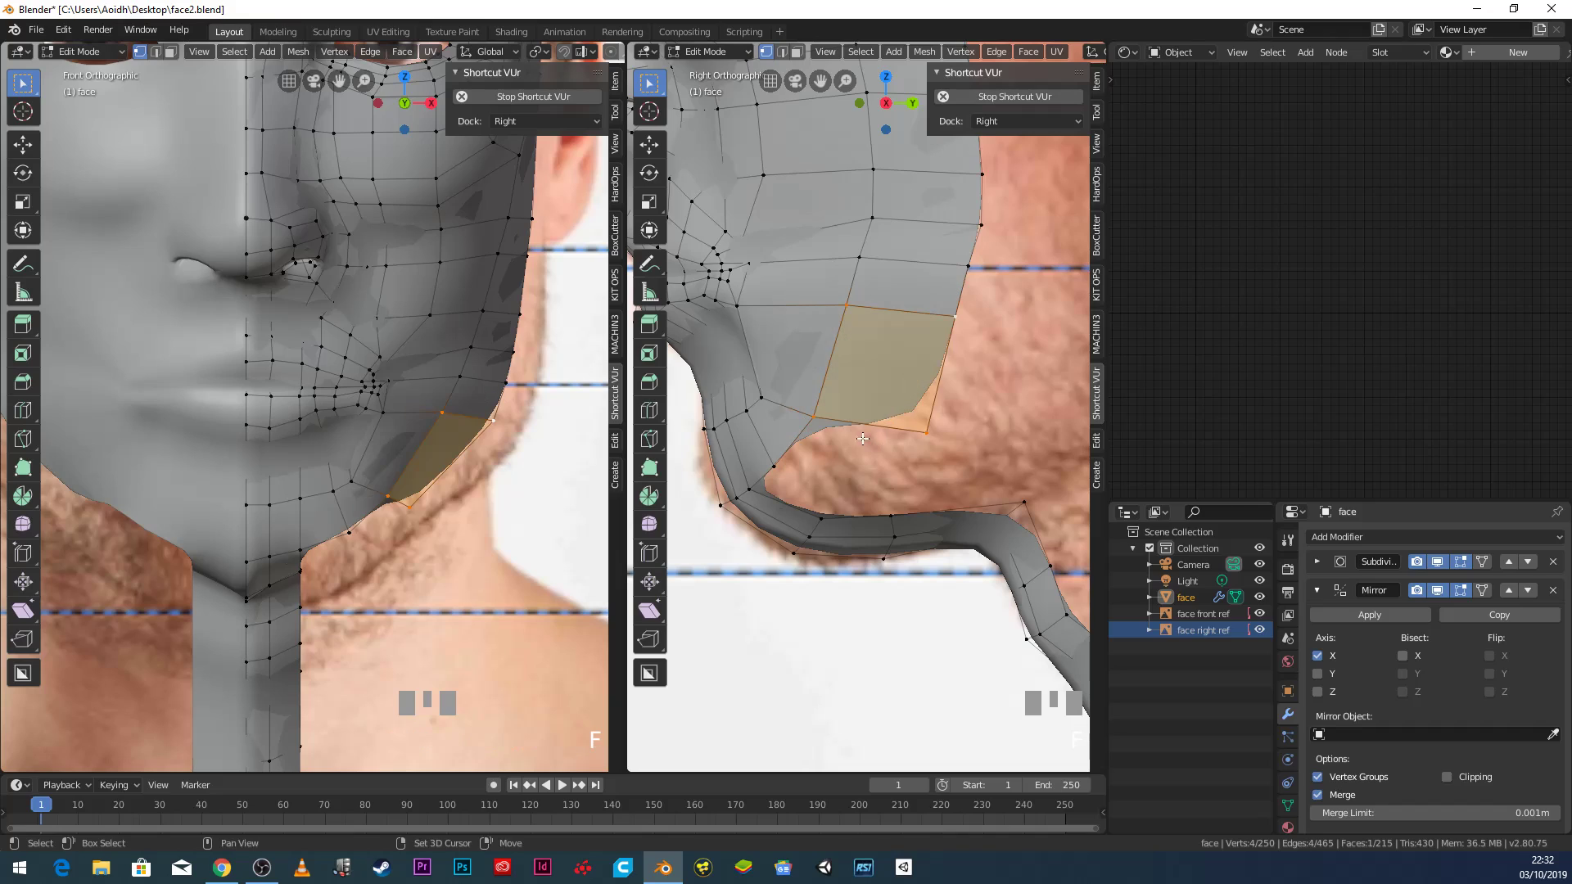
Extrude the lower chin-side vertex back and slightly down beneath the jaw in the side view.
middle_click_drag(908, 383, 838, 391, "shift")
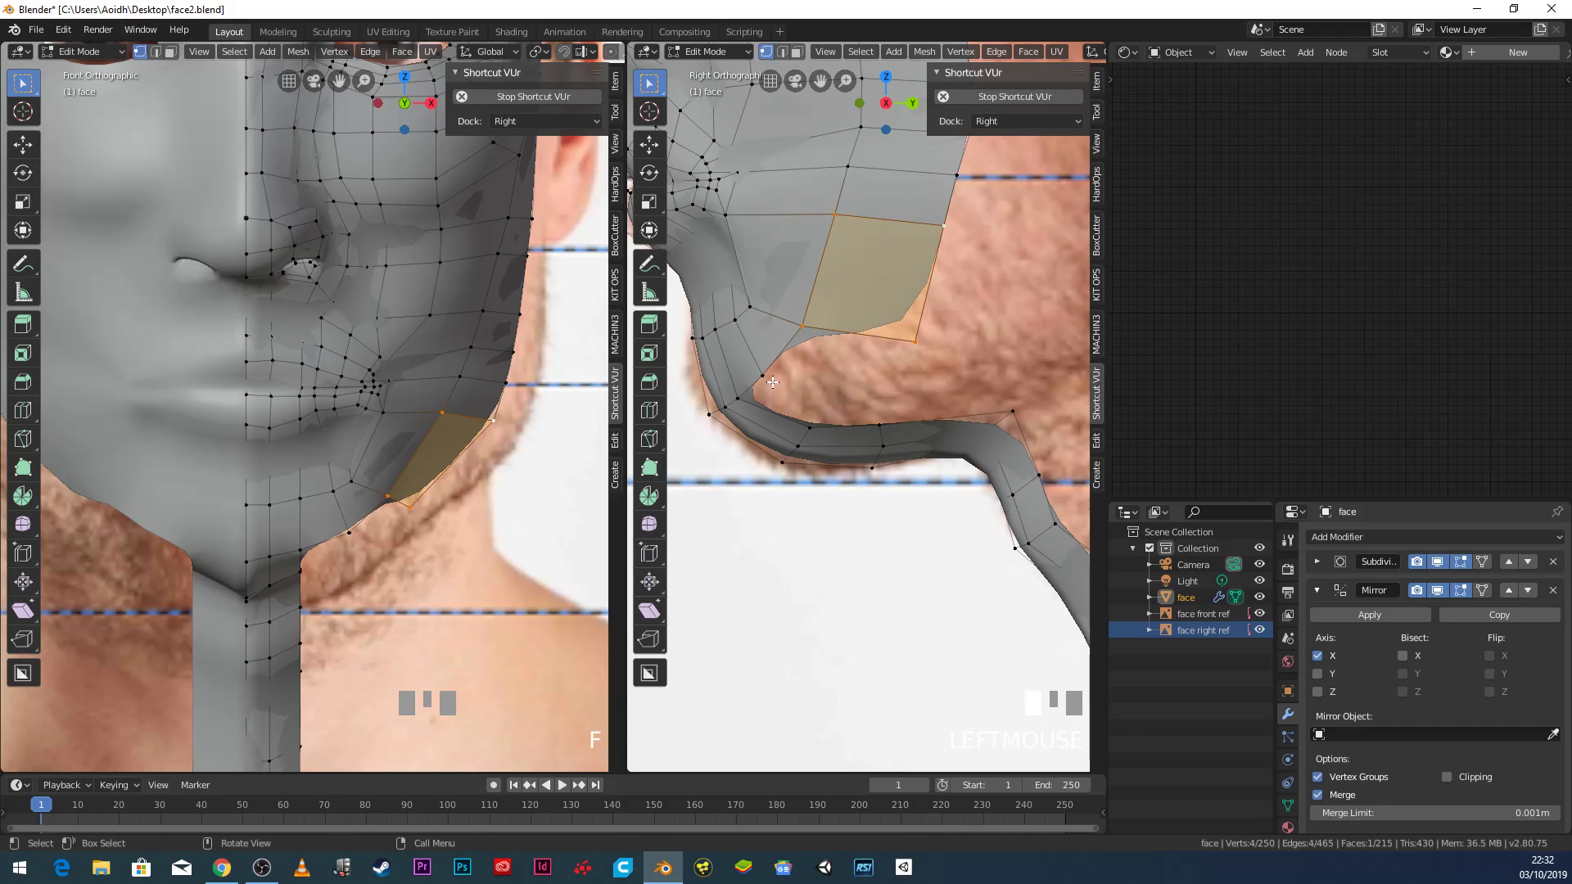
left_click(766, 377)
key("e")
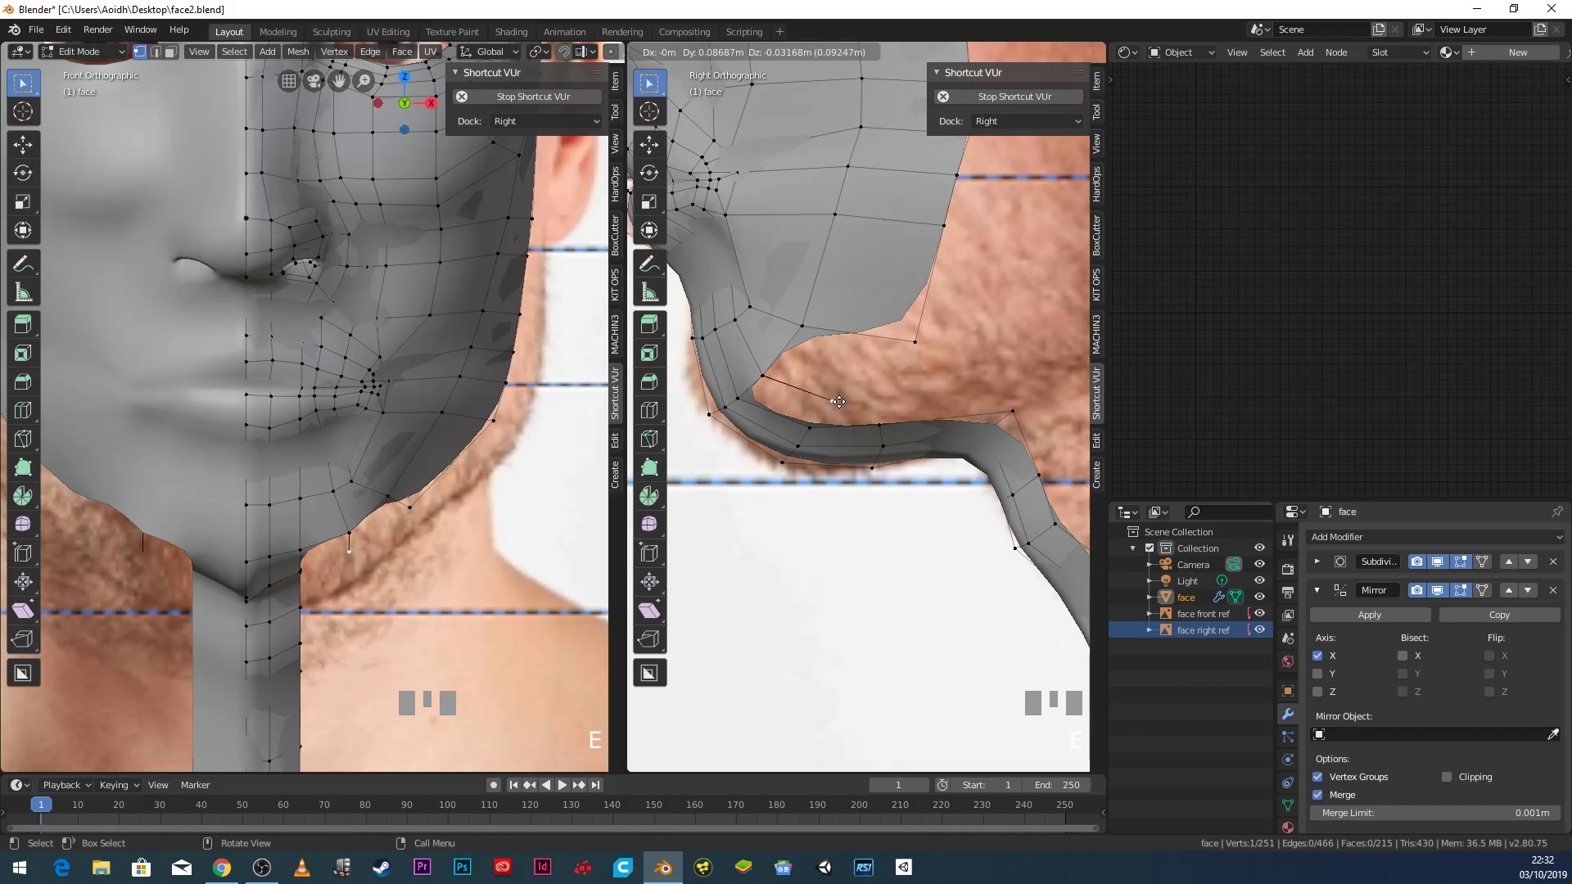
left_click(831, 400)
Fill a face between the lower chin-side edge and the jaw edge above it.
left_click(350, 535, "shift")
left_click(388, 499, "shift")
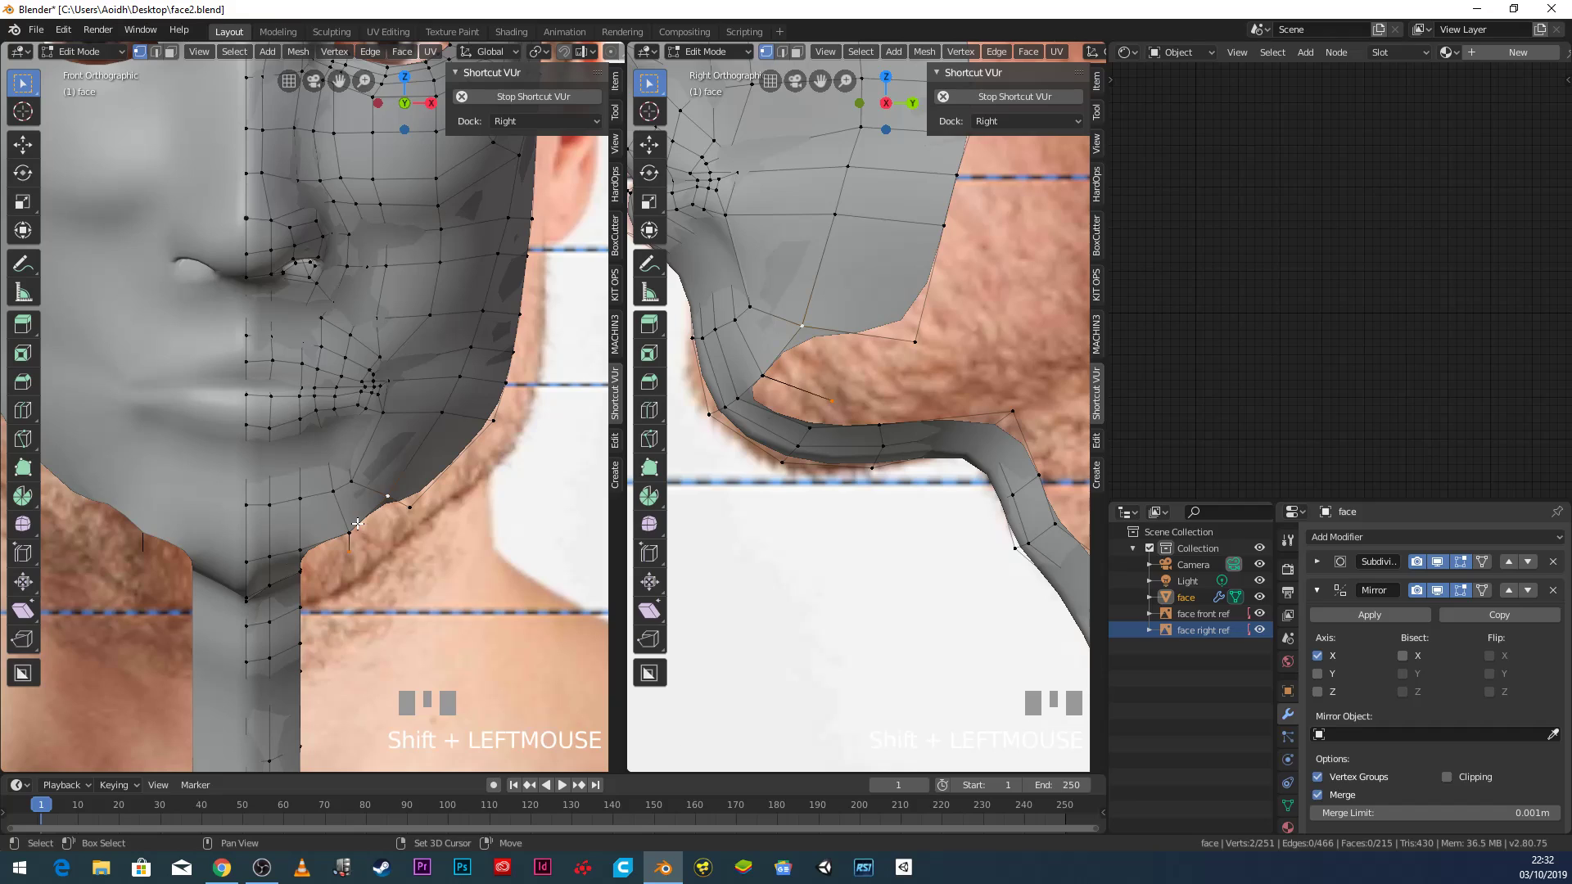
left_click(408, 516, "shift")
key("f")
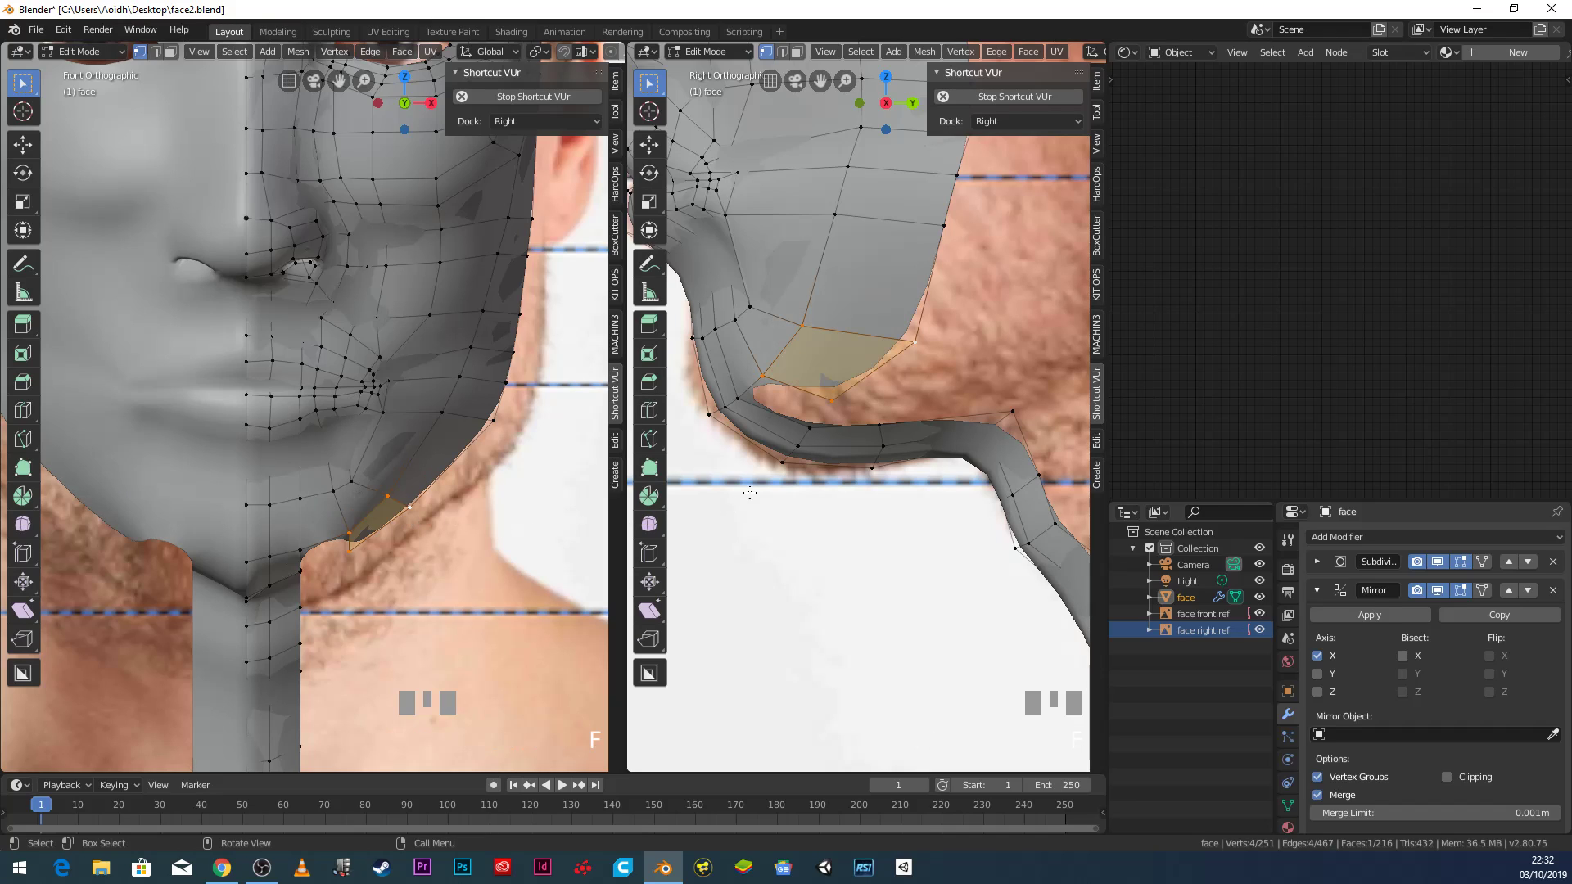
Fill the gap between the lower jaw edge and the upper edge of the under-chin strip in the side view.
left_click(830, 401)
left_click(810, 428, "shift")
left_click(737, 399, "shift")
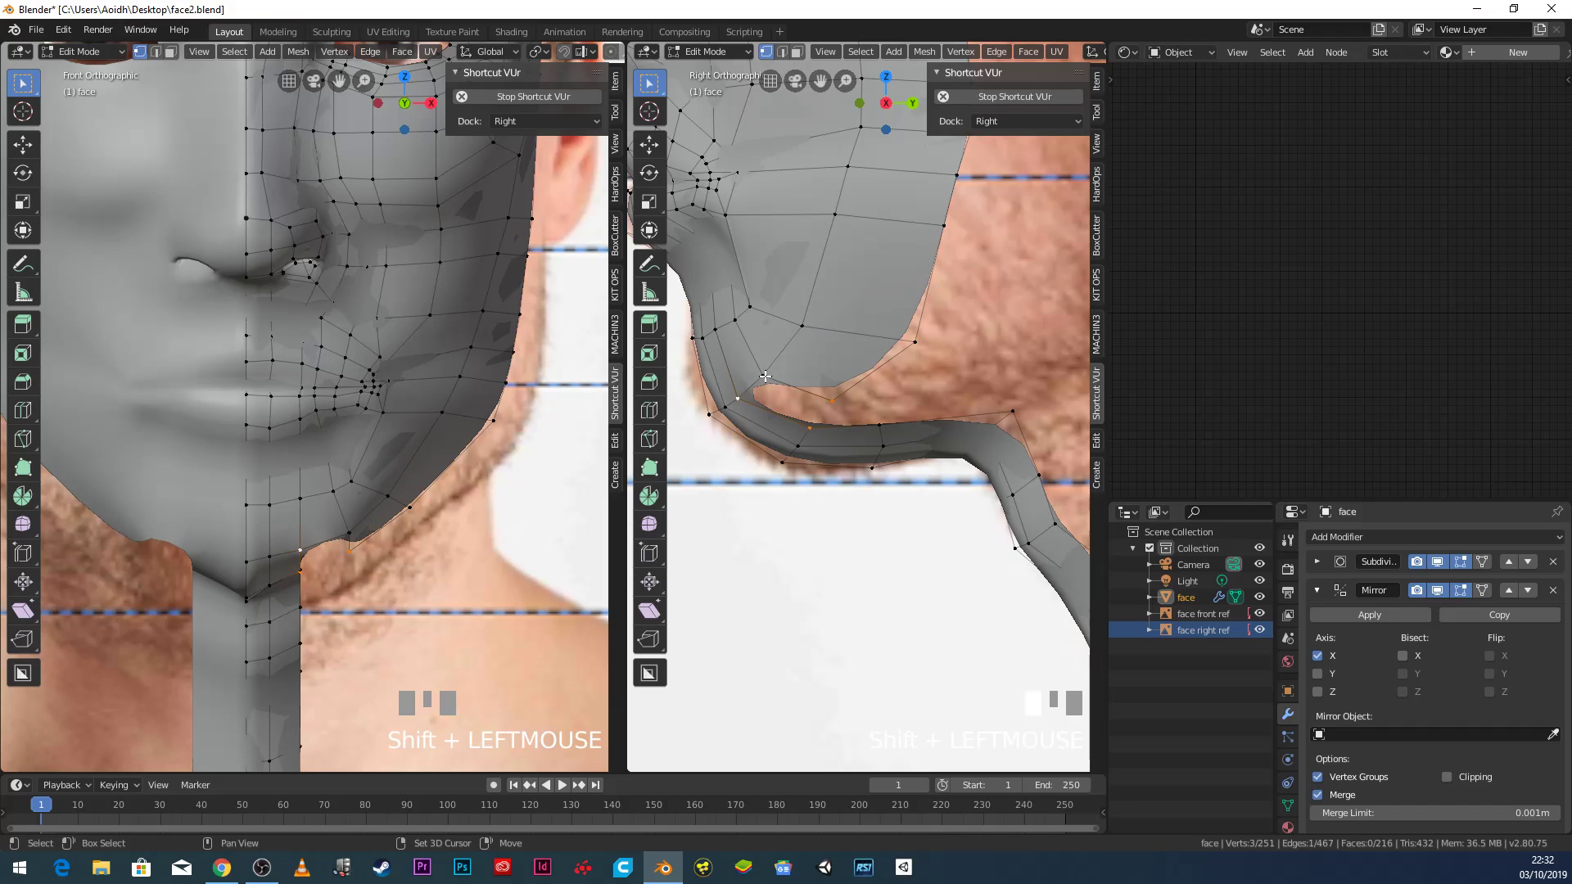
left_click(762, 376, "shift")
key("f")
Pick the next outer vertex of the under-chin strip from below and move it back toward the neck in the side view.
middle_click_drag(833, 389, 784, 443, "shift")
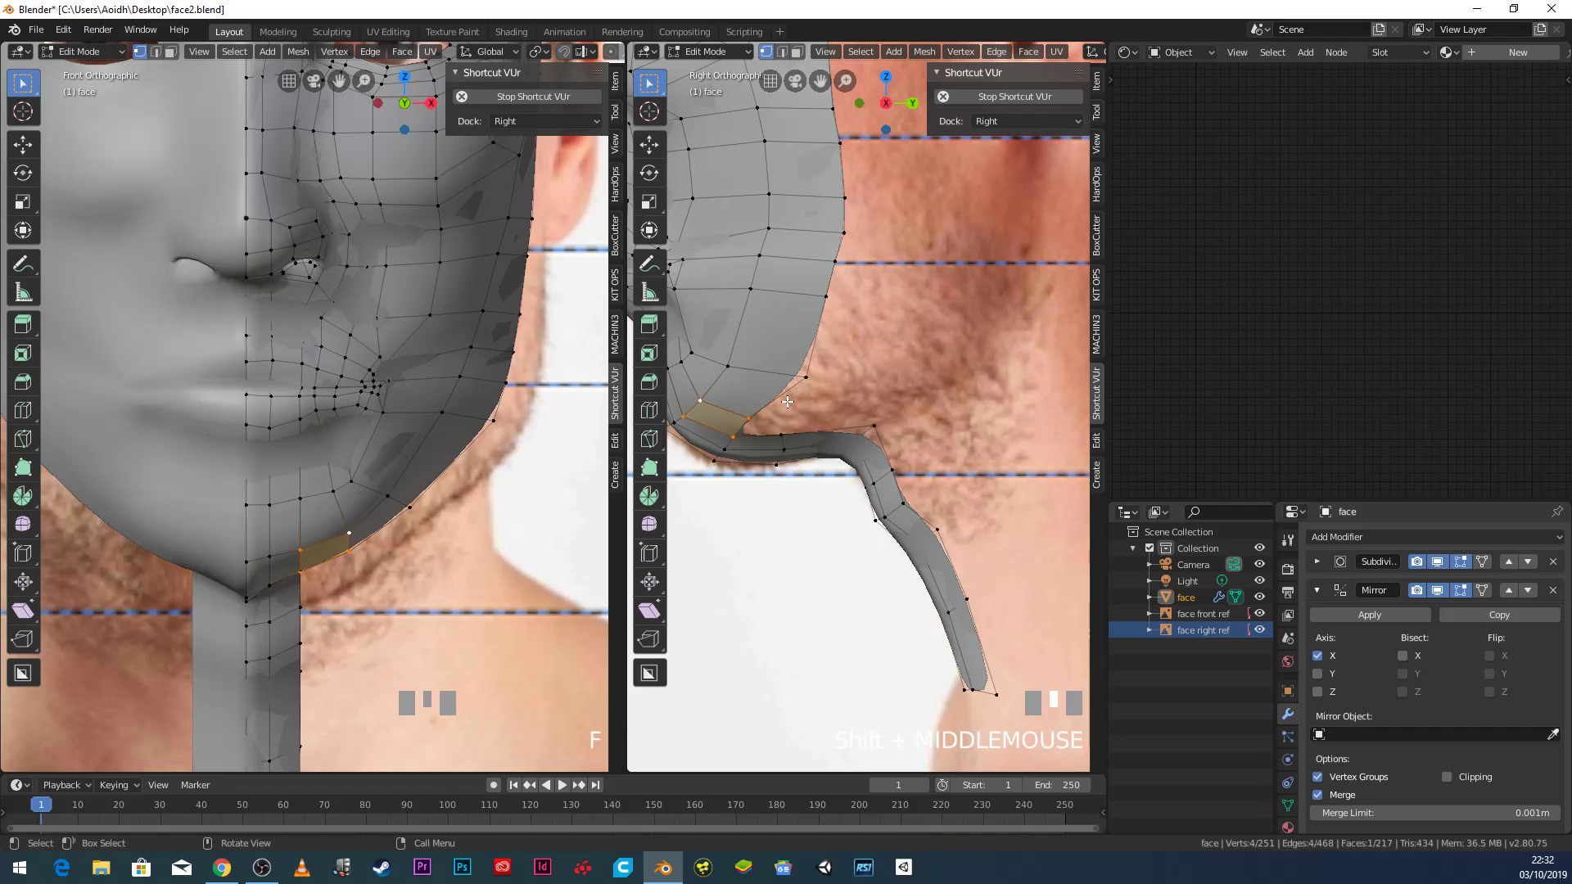
scroll(797, 442, "down", 6)
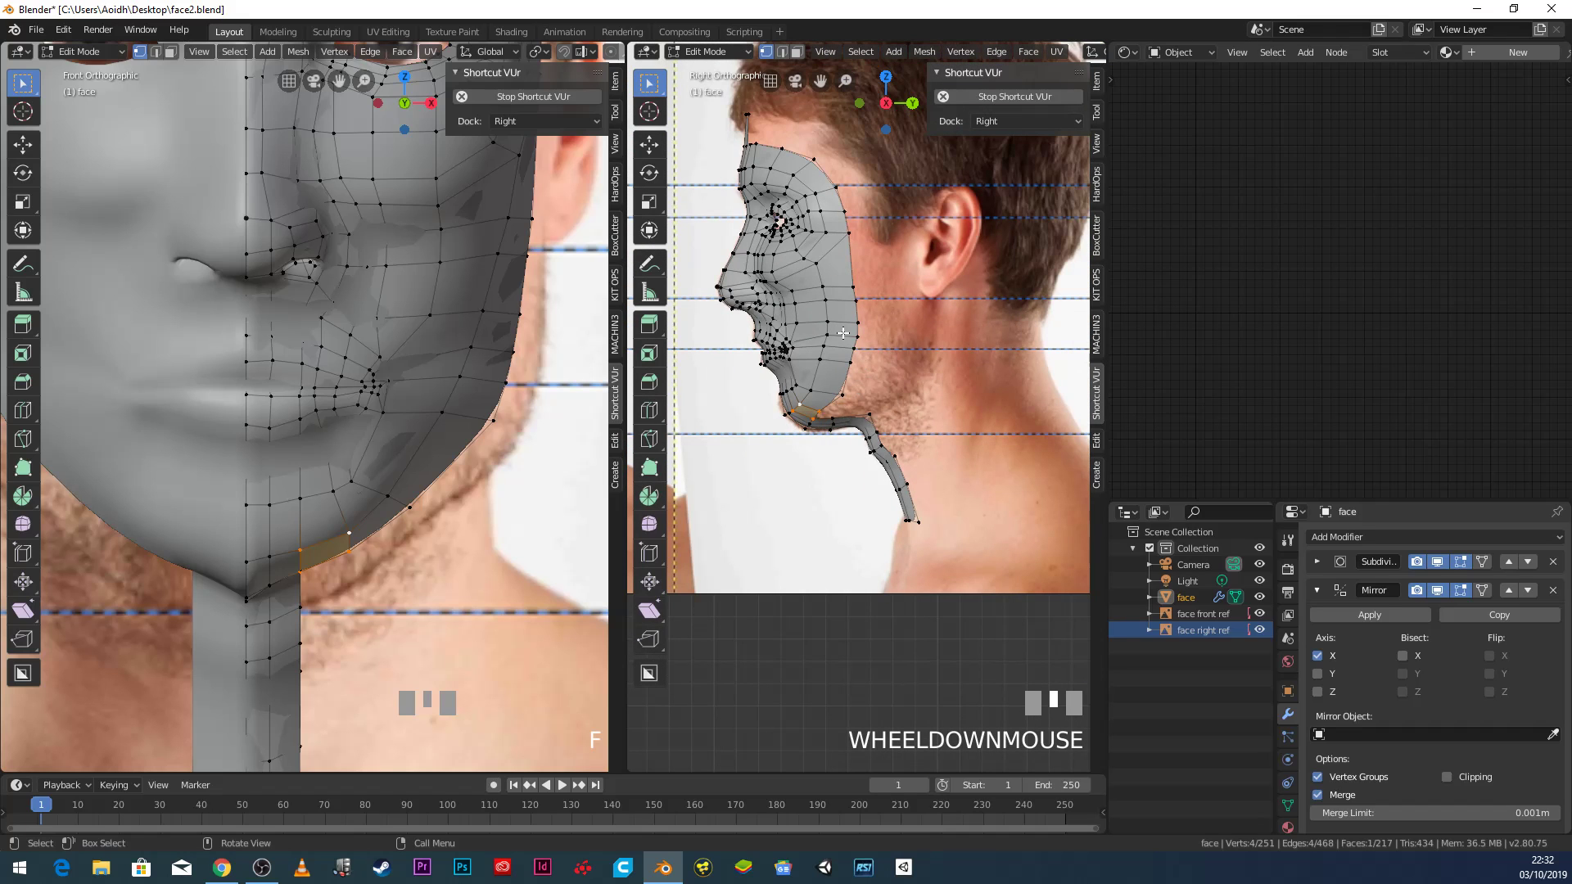
middle_click_drag(843, 484, 966, 467, "shift")
scroll(904, 484, "down", 4)
scroll(916, 637, "up", 5)
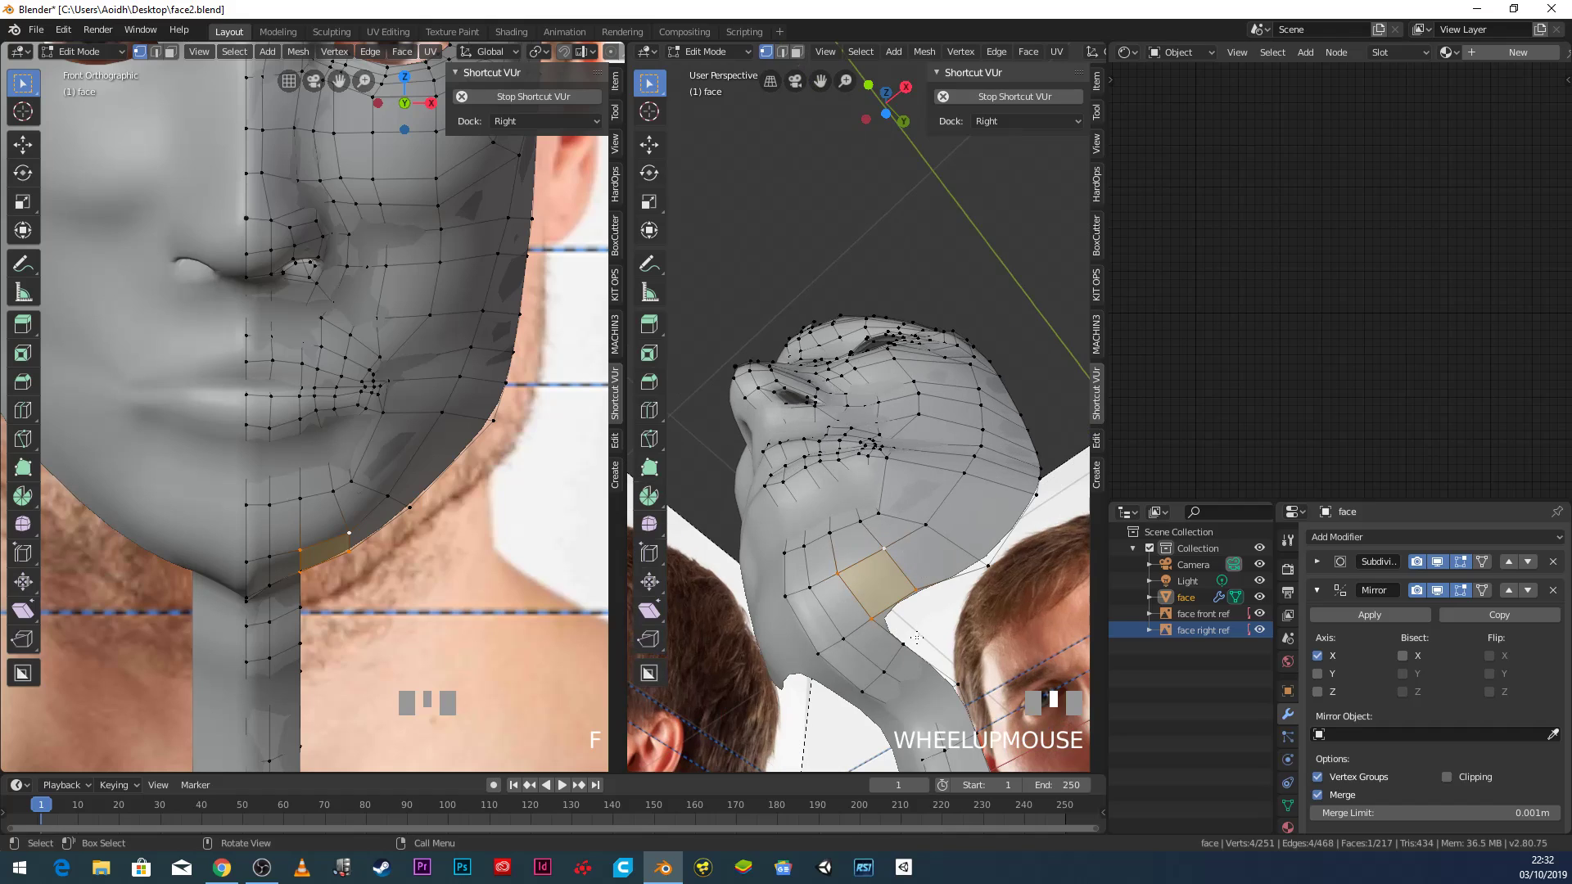
left_click(909, 644)
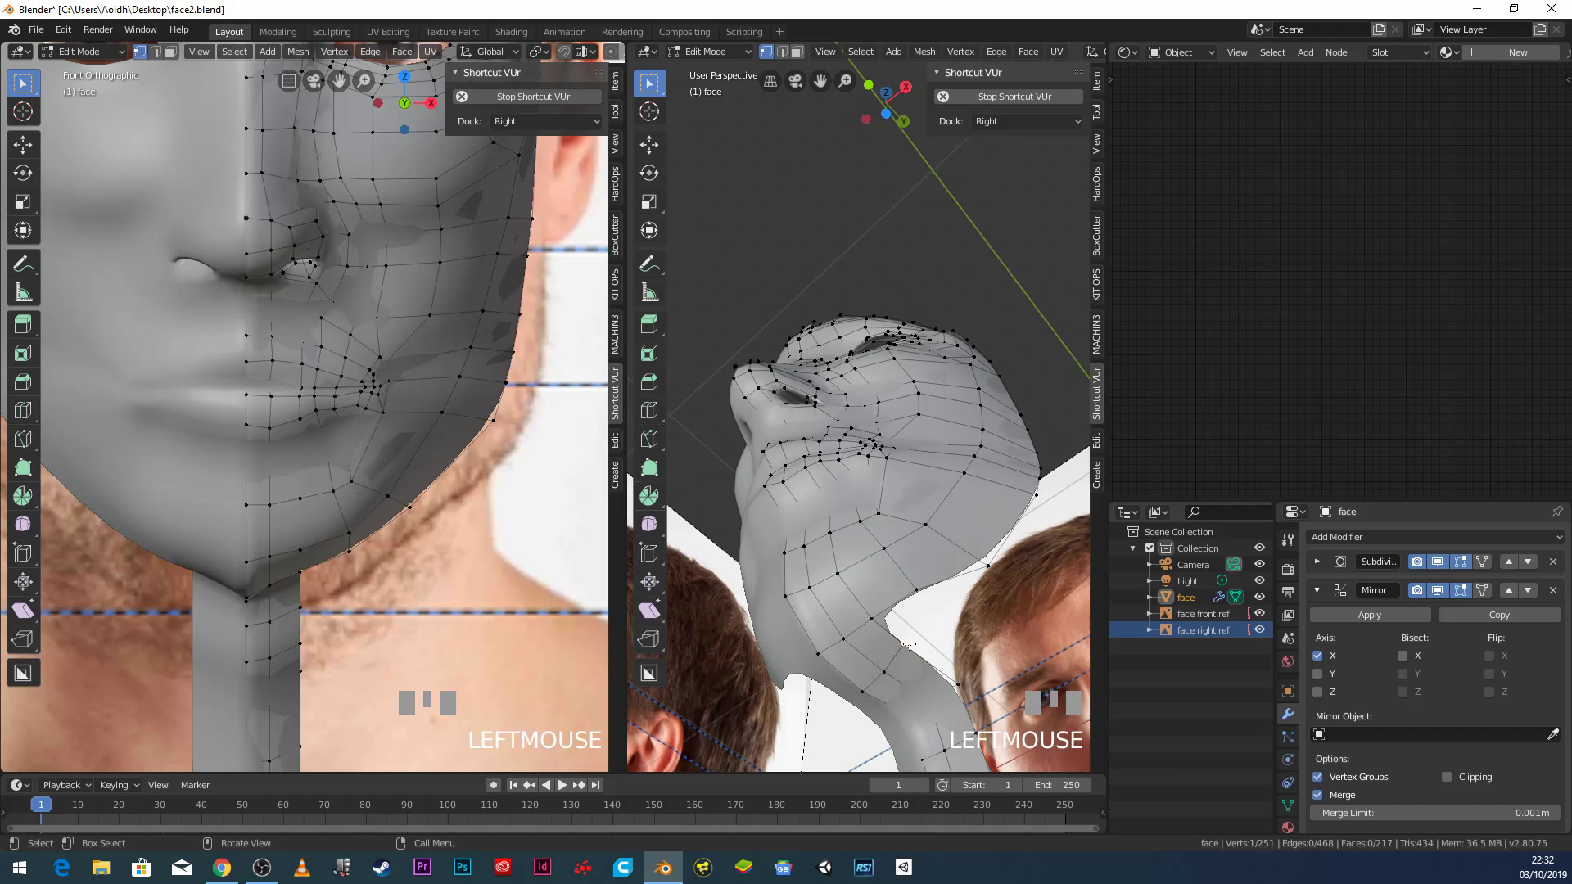
key("KP_3")
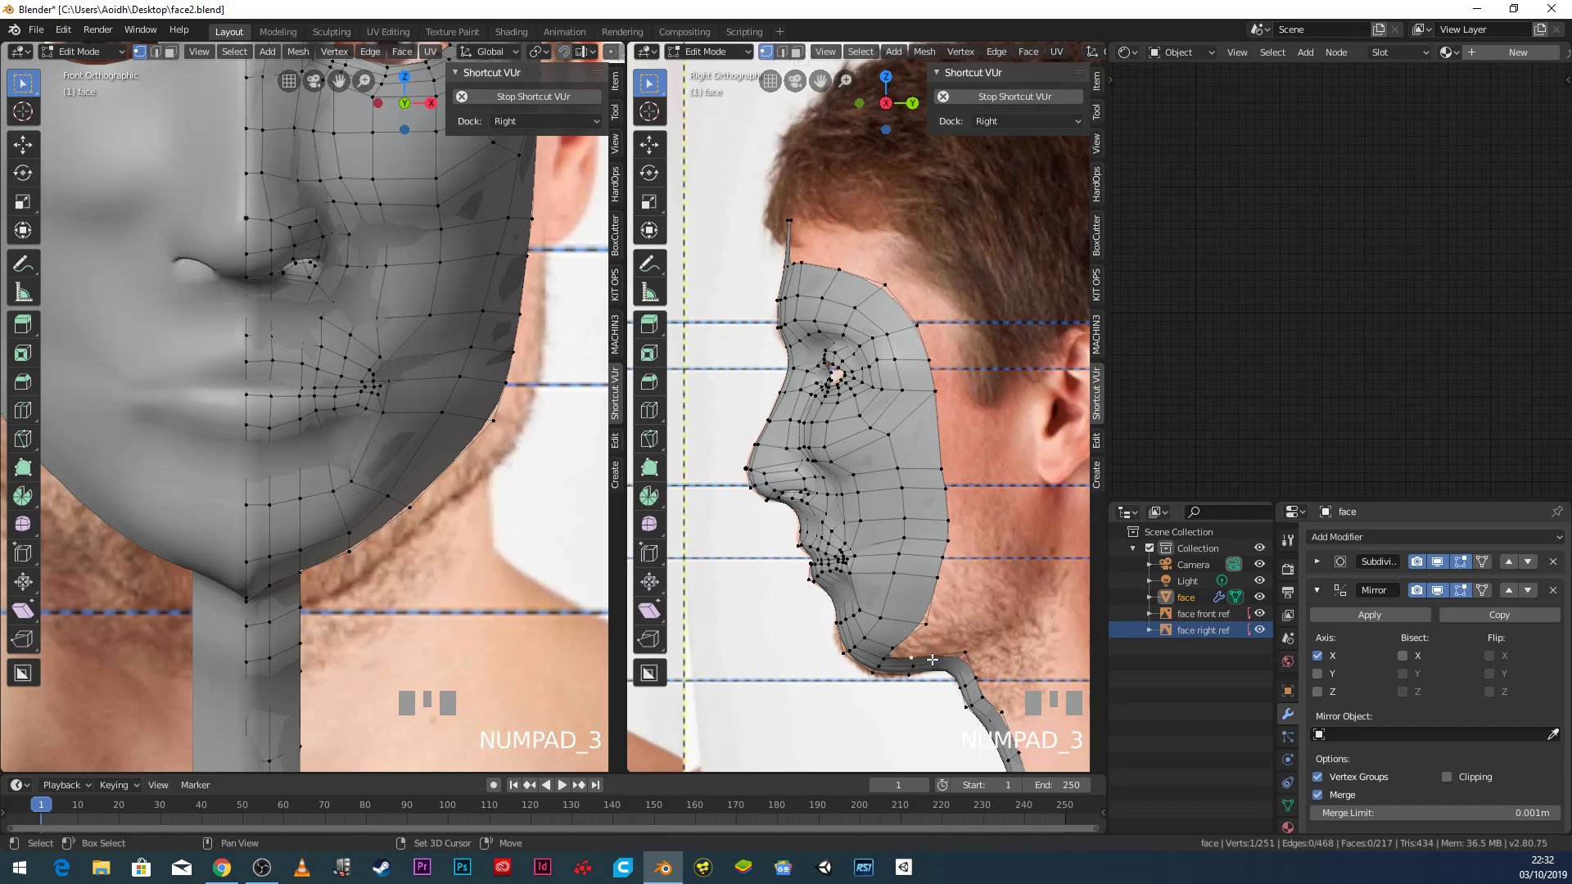
middle_click_drag(946, 654, 884, 541, "shift")
scroll(809, 618, "up", 4)
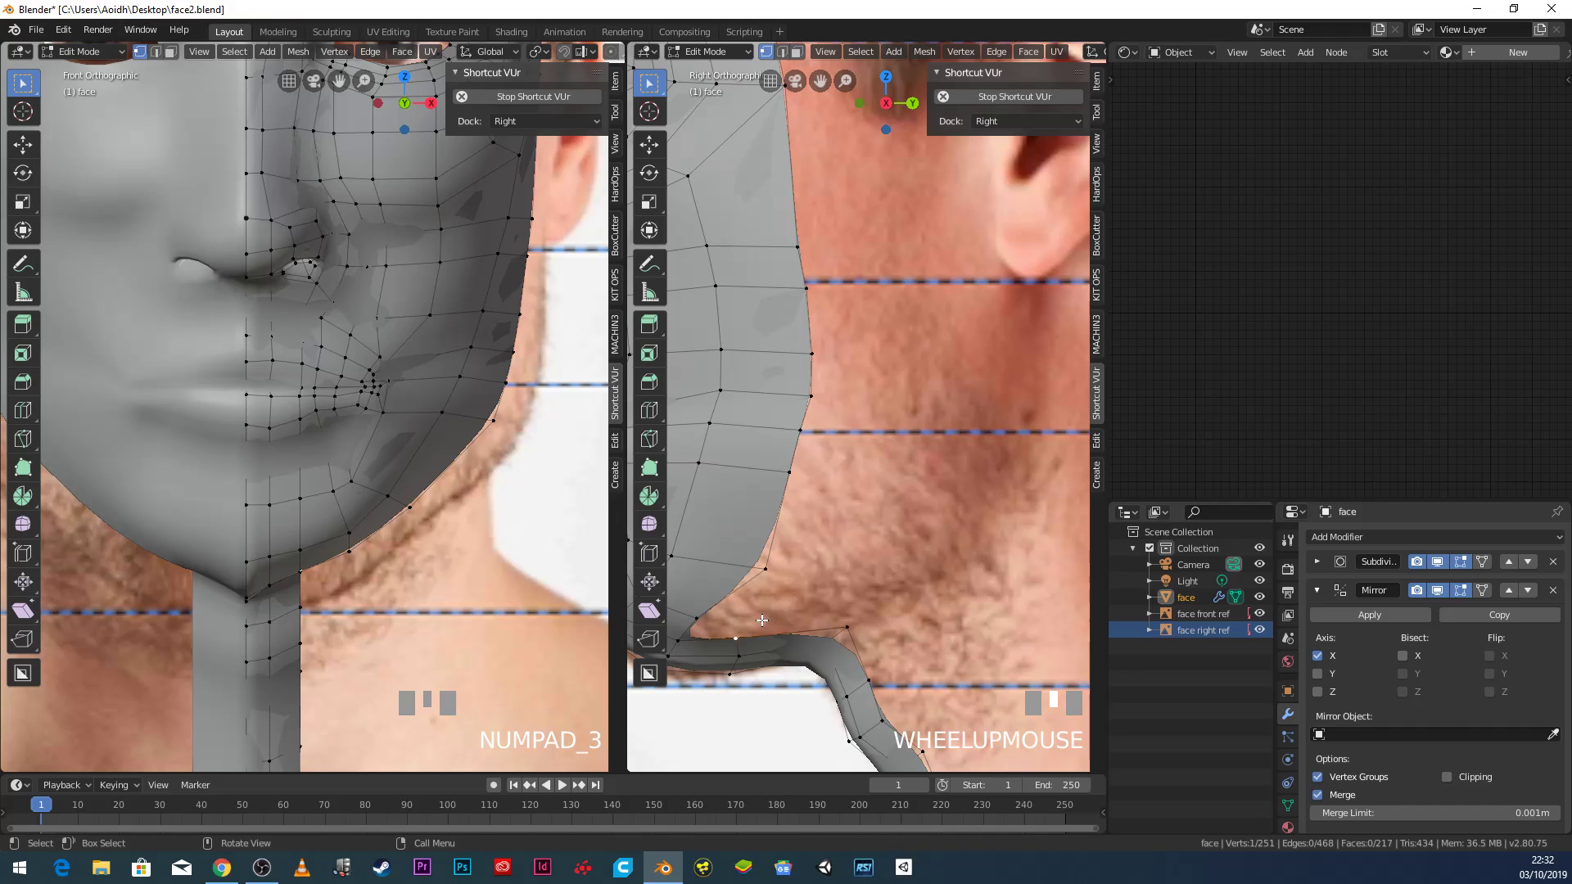
key("g")
left_click(749, 649)
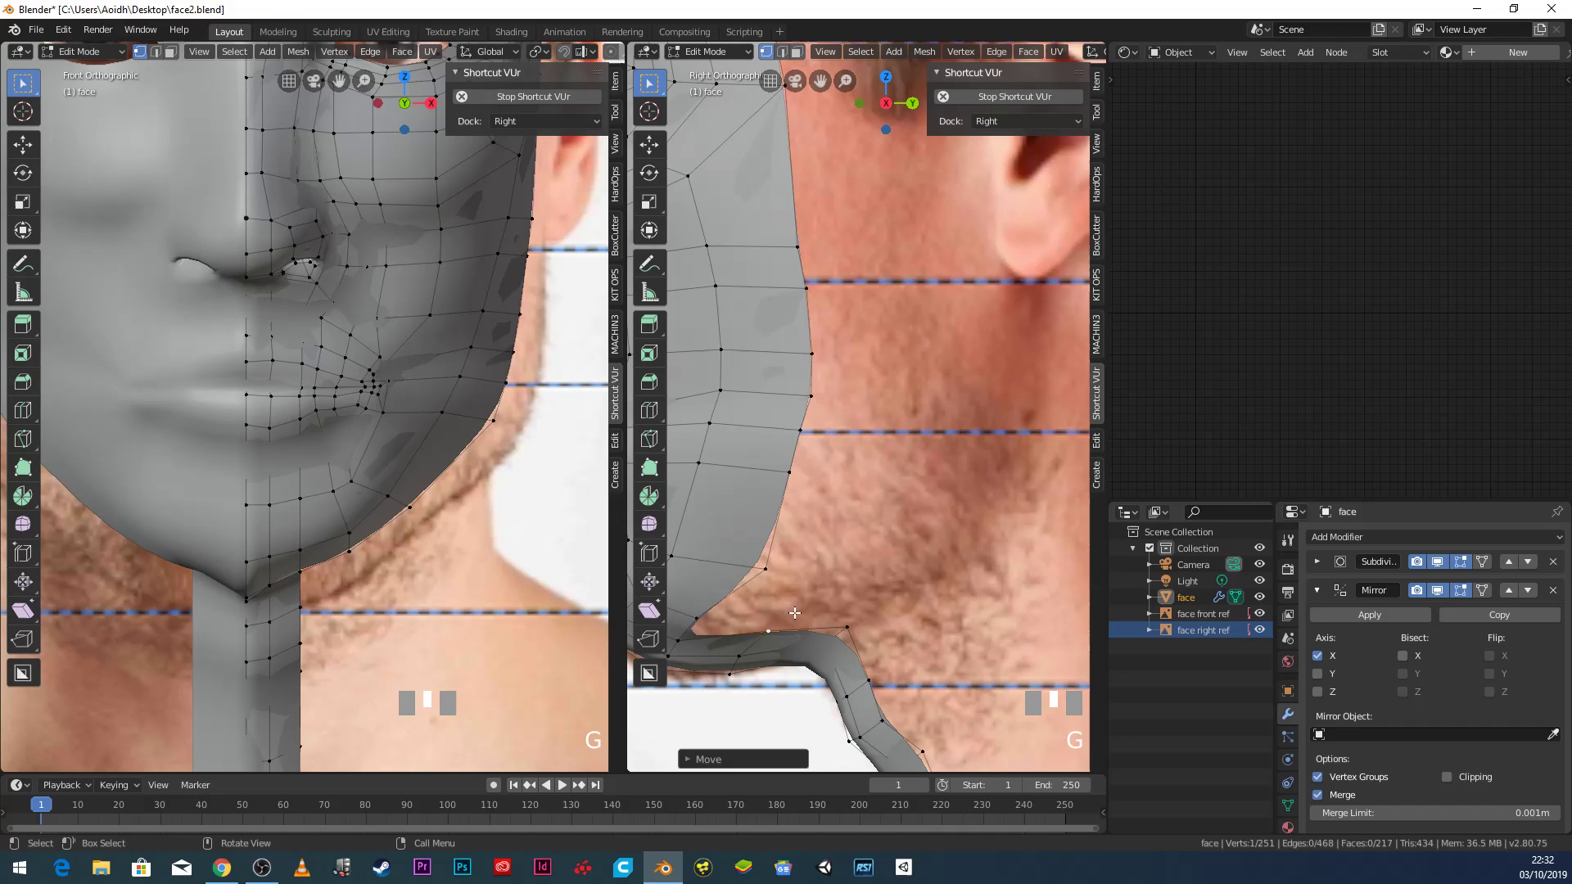
Move the middle and centreline vertices of the same under-chin row back to line up with the outer vertex.
left_click(744, 654)
key("g")
left_click(767, 657)
left_click(736, 679)
key("g")
key("g")
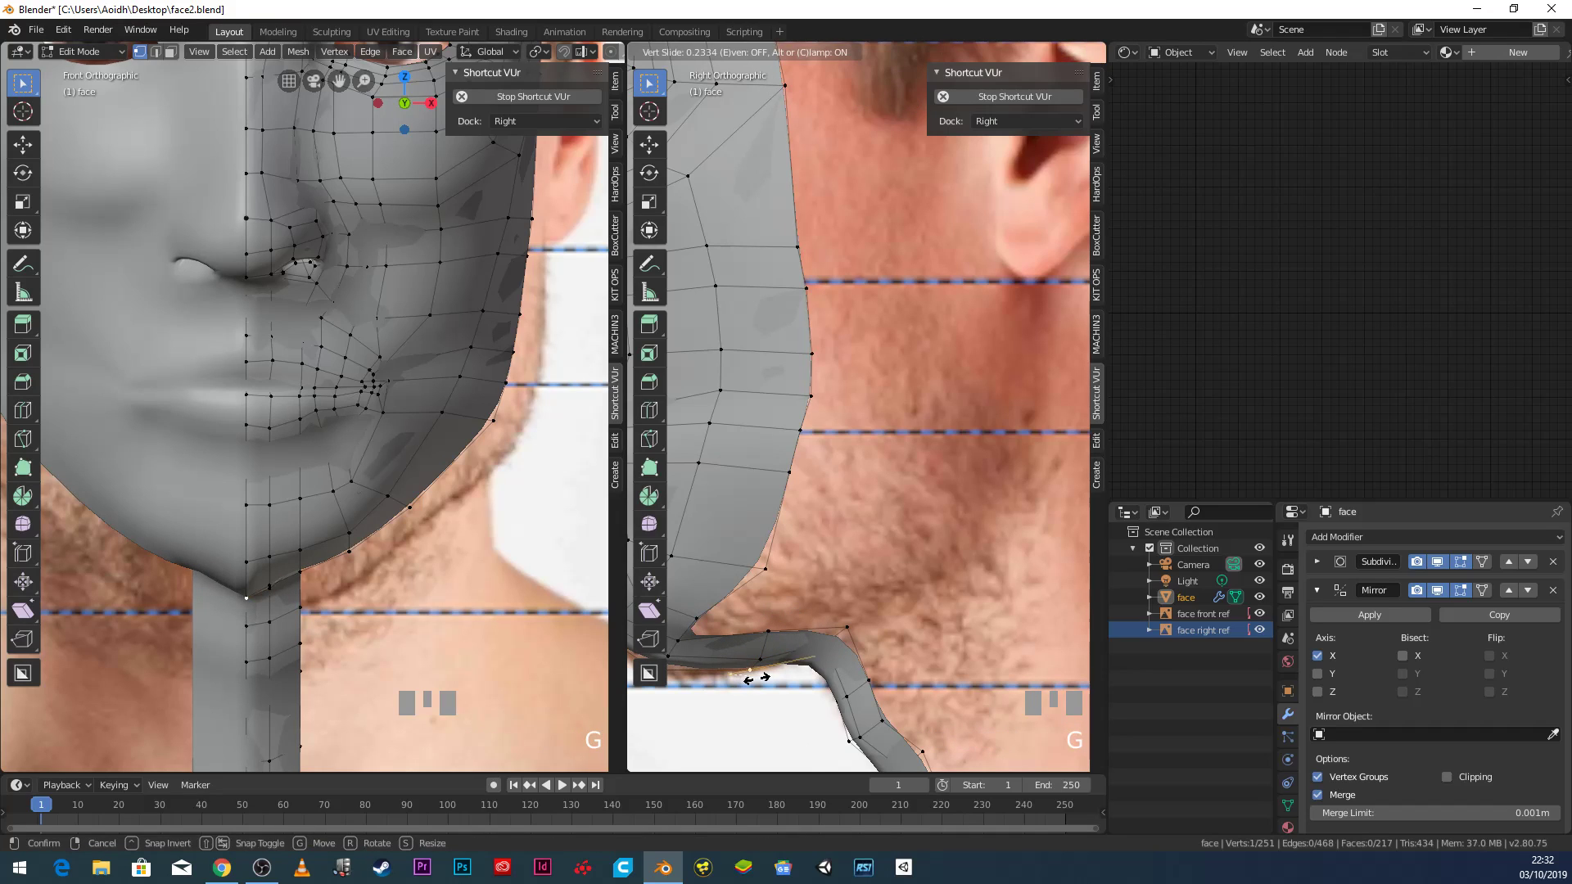
key("g")
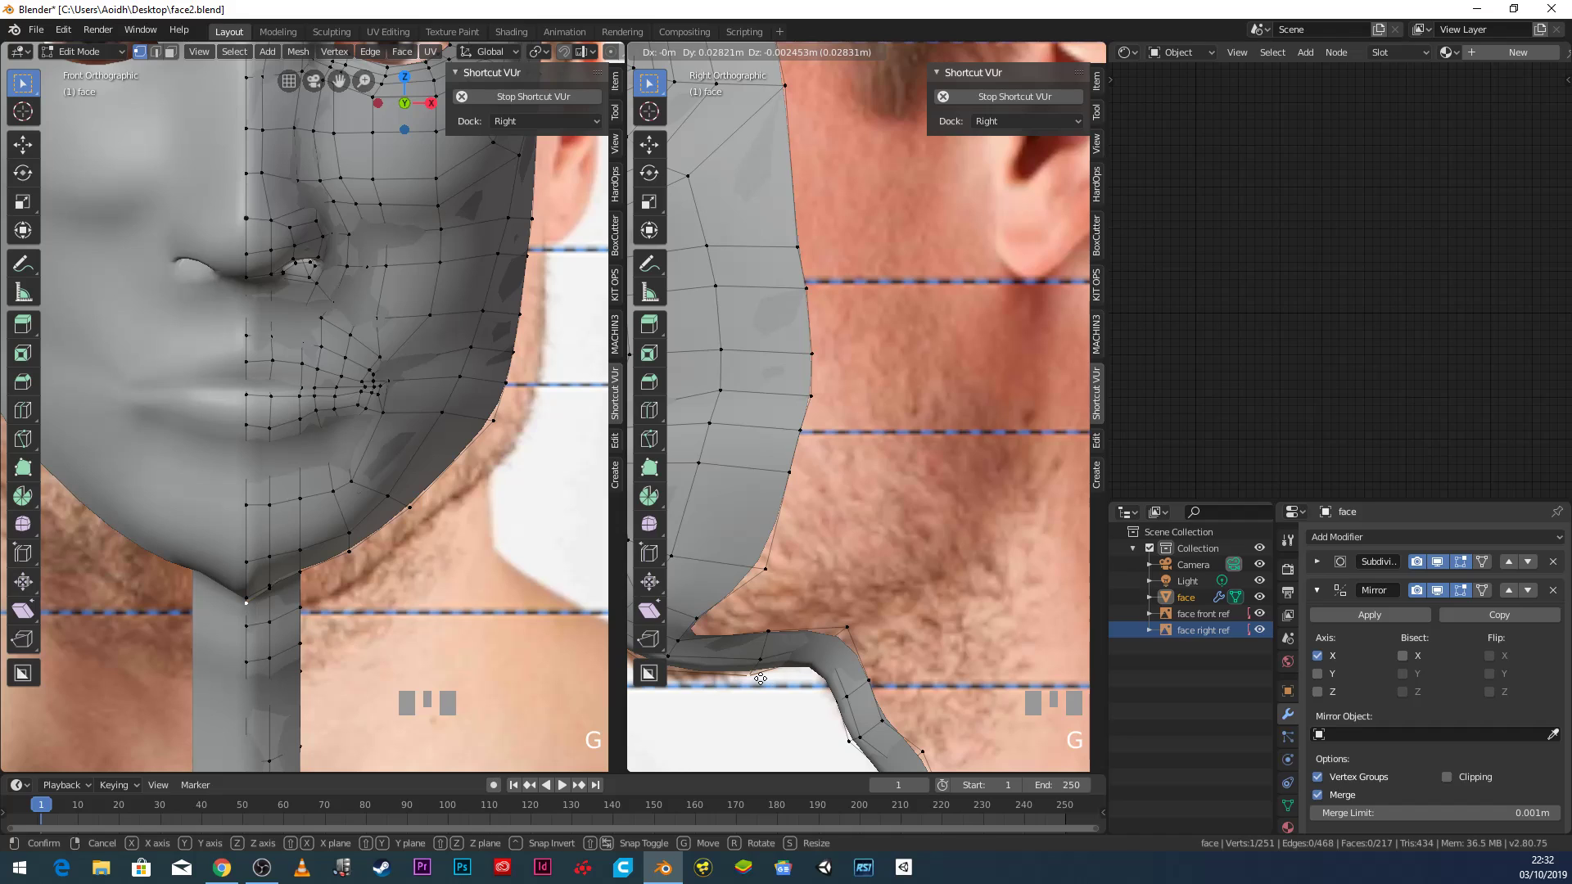
left_click(754, 676)
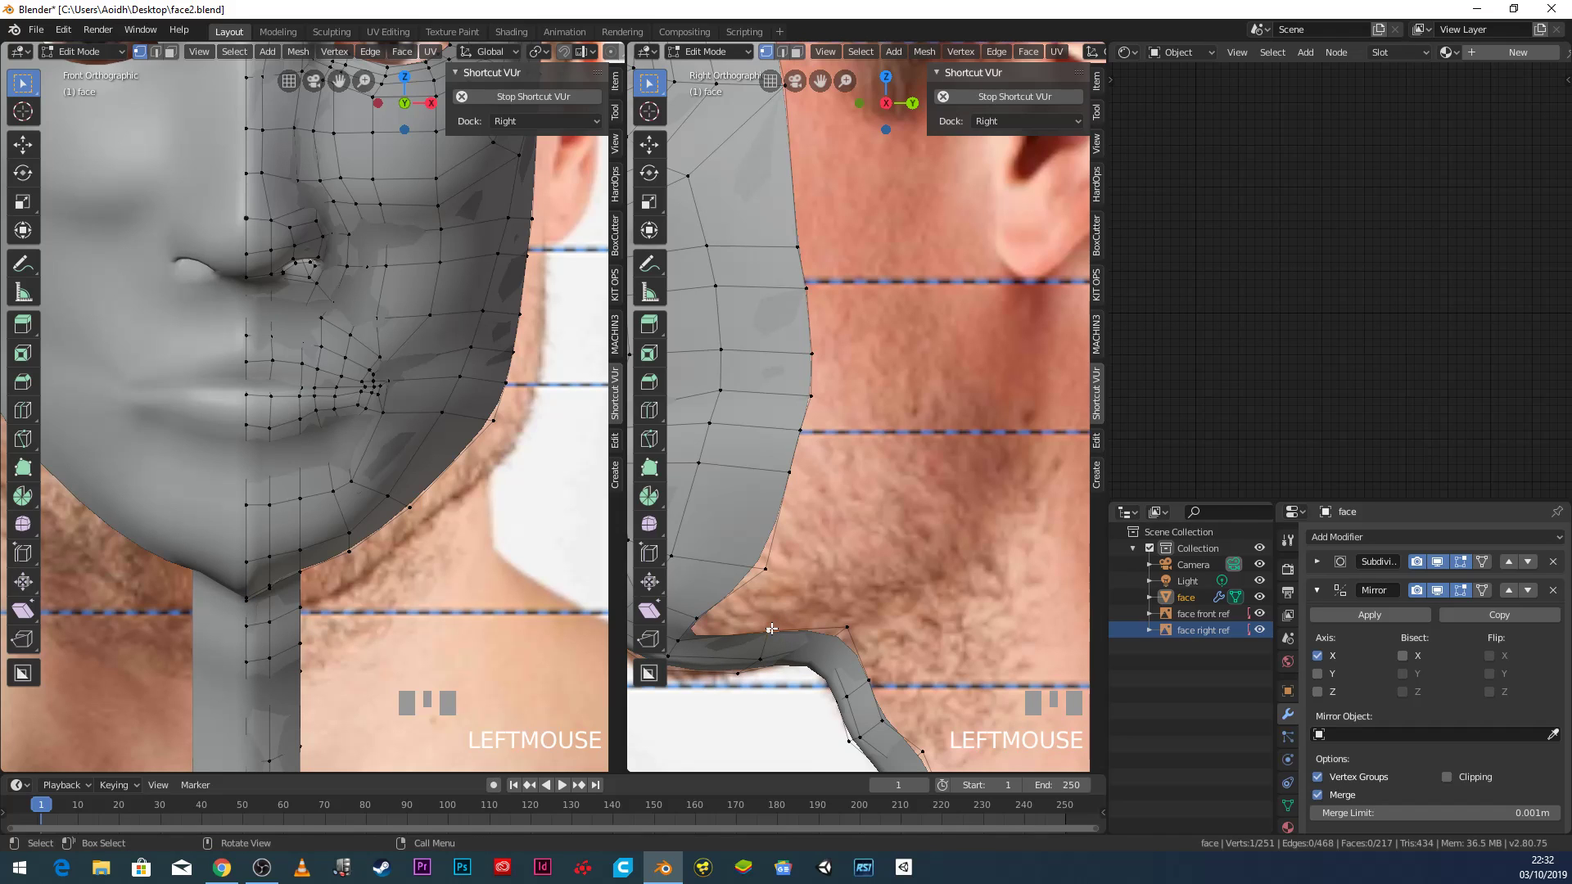
scroll(775, 624, "down", 4)
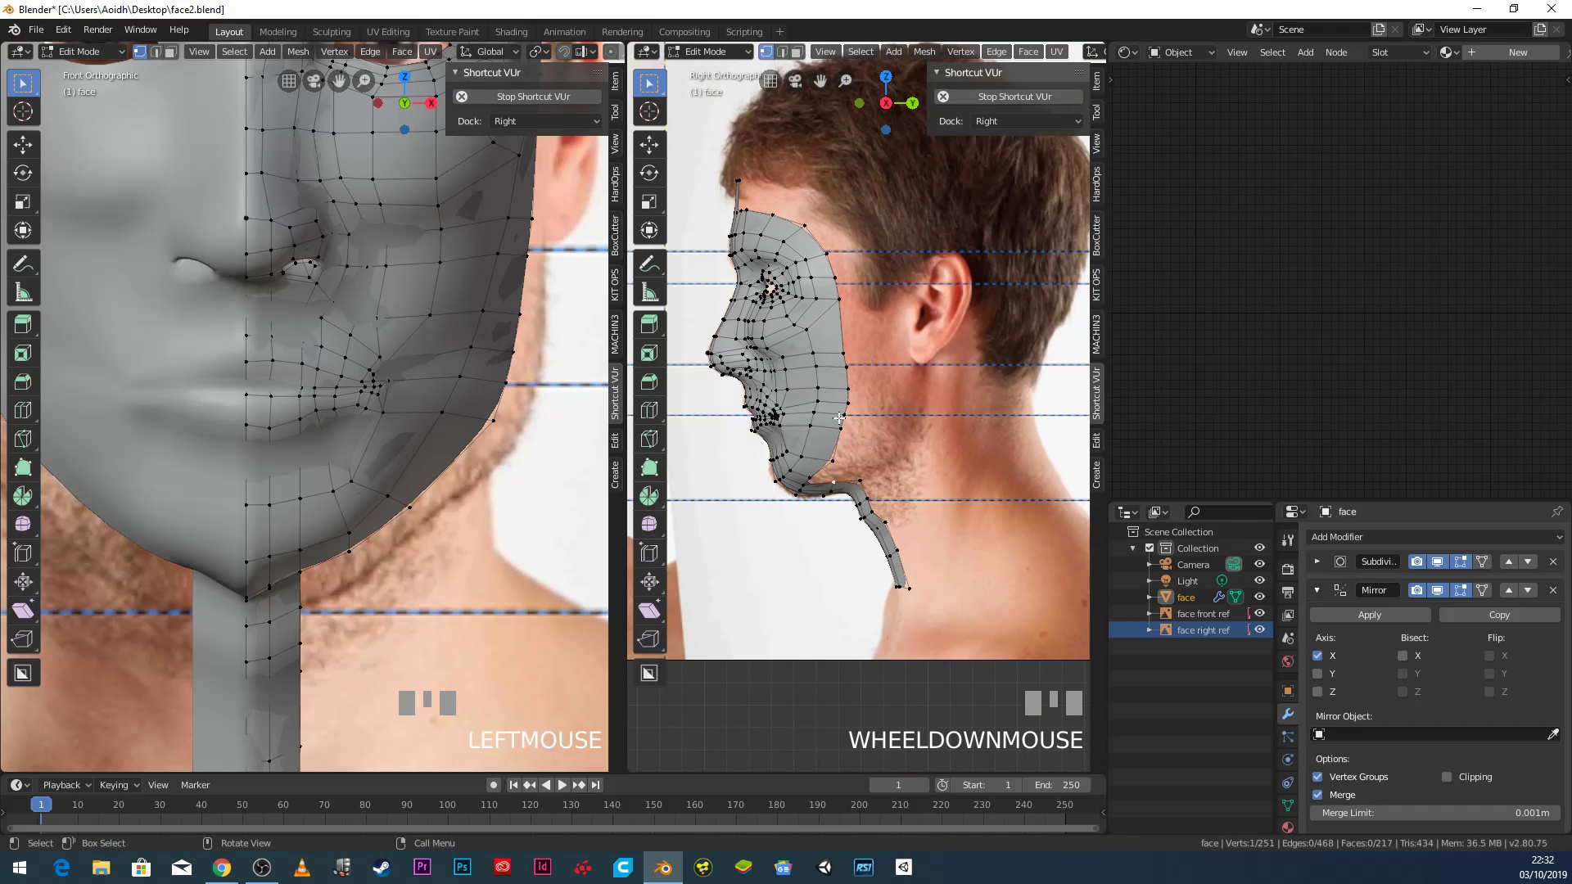
Delete the vertices of the cross row in the under-chin strip just behind the chin.
scroll(883, 534, "up", 1)
scroll(883, 534, "up", 2)
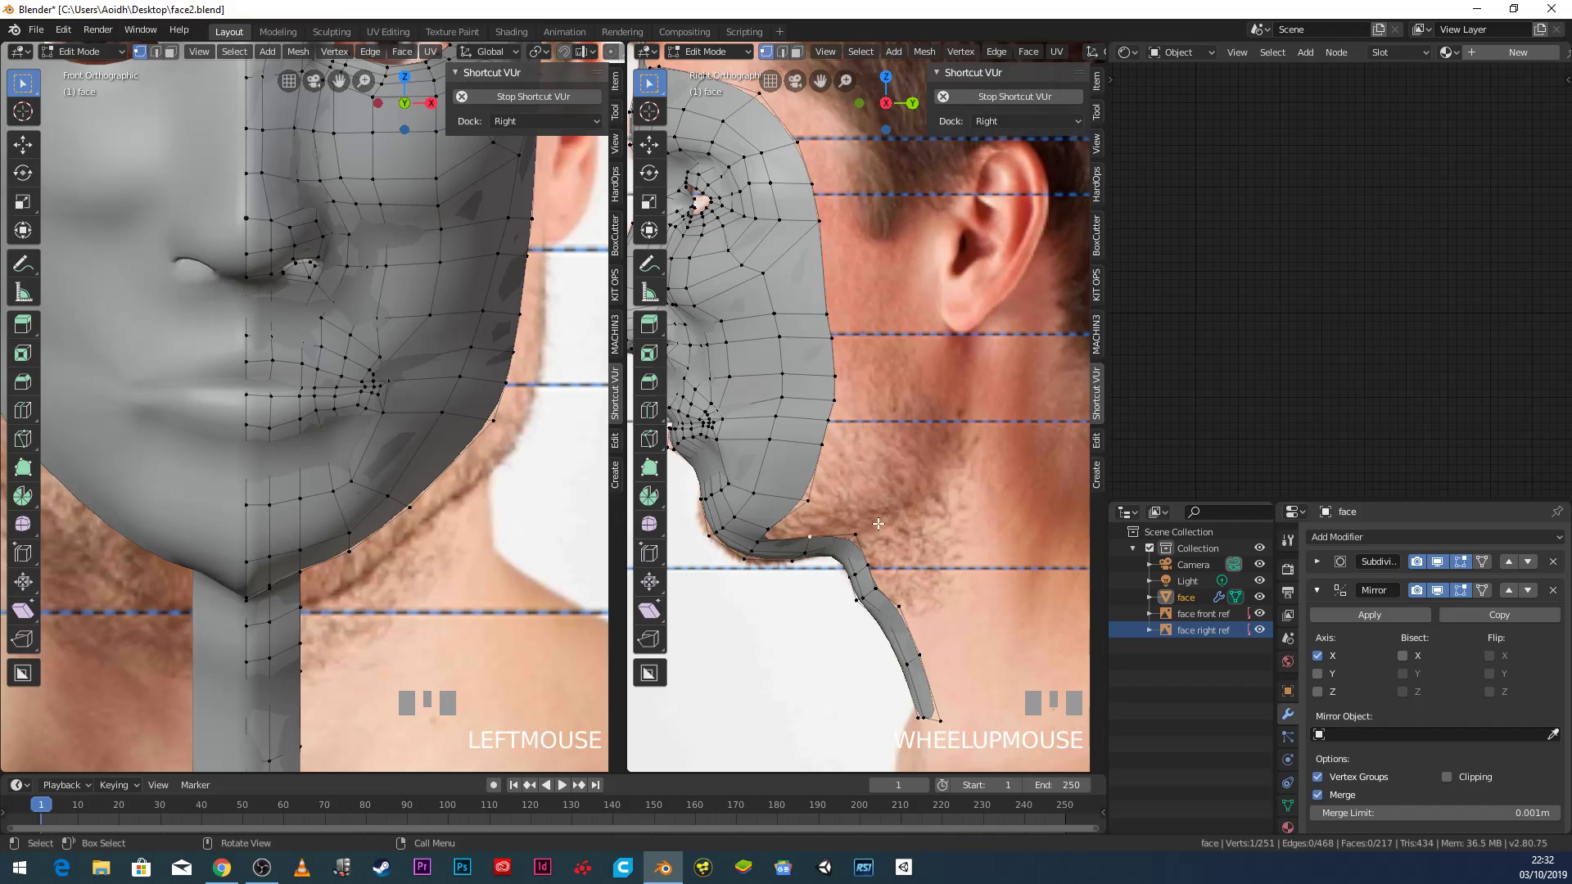
left_click(815, 552, "alt")
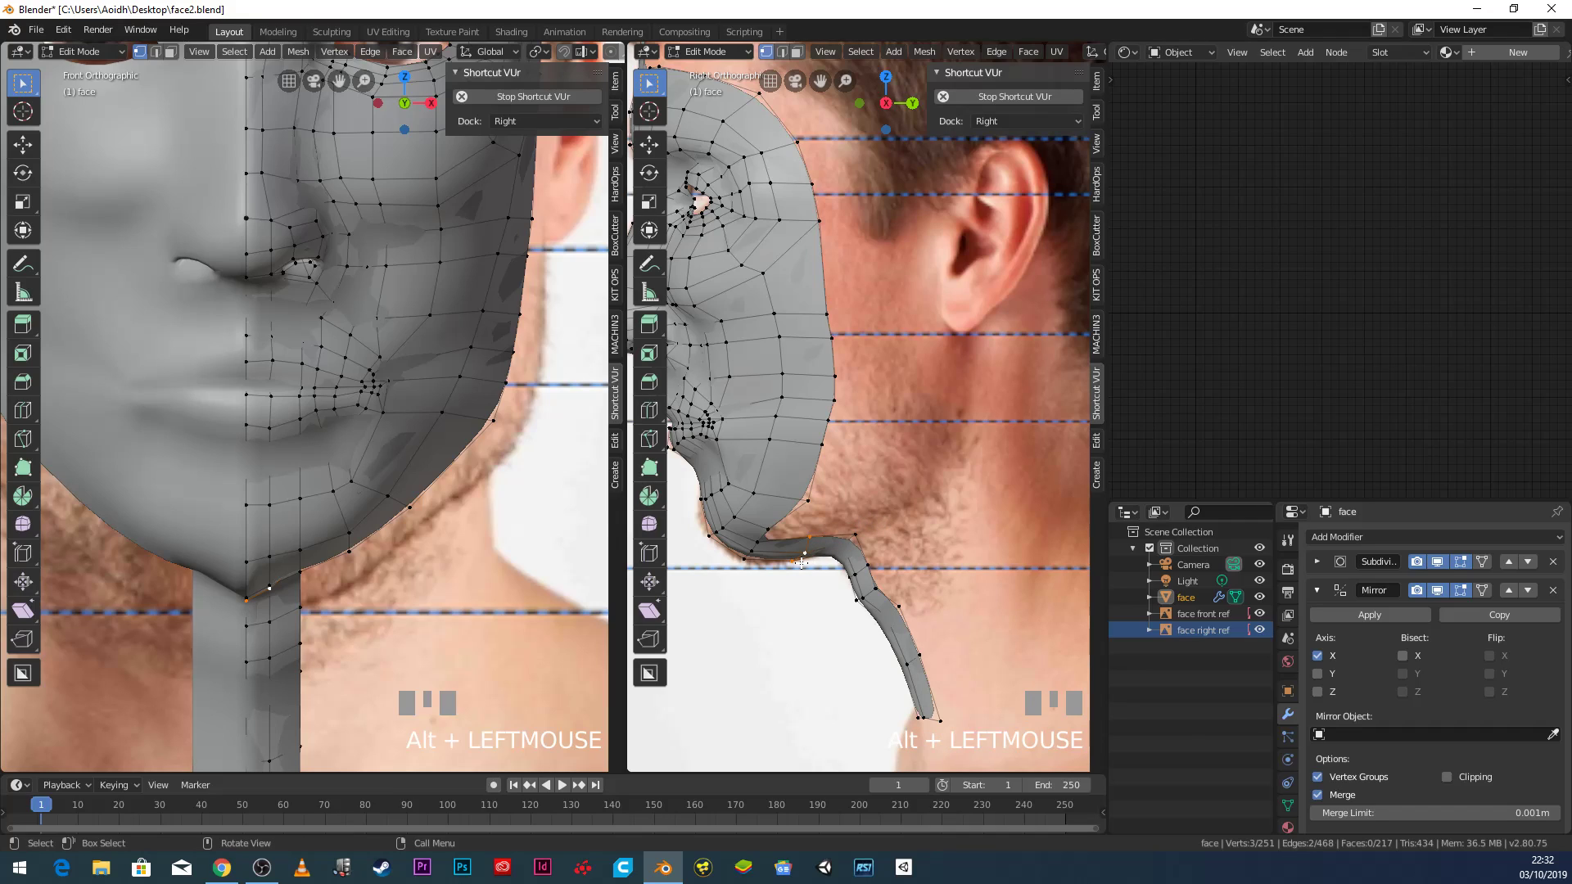
key("x")
left_click(801, 564)
scroll(778, 600, "up", 2)
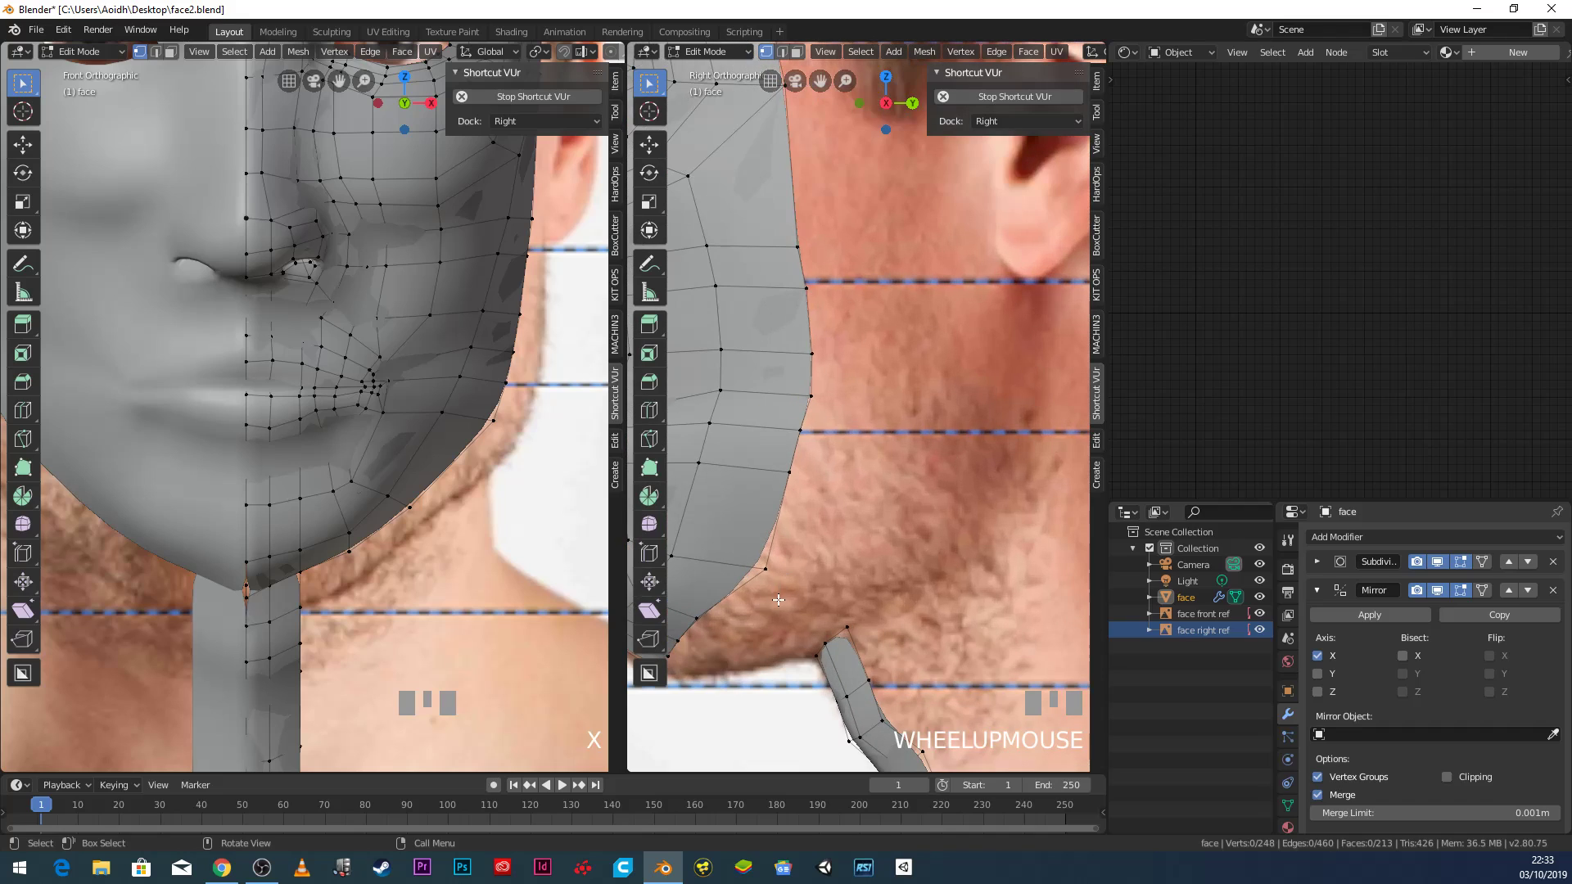
Bridge the chin's two lower edges to the front edges of the neck strip with Bridge Edge Loops.
scroll(778, 600, "down", 4)
middle_click_drag(778, 600, 829, 448)
left_click(695, 397)
left_click(735, 394, "shift")
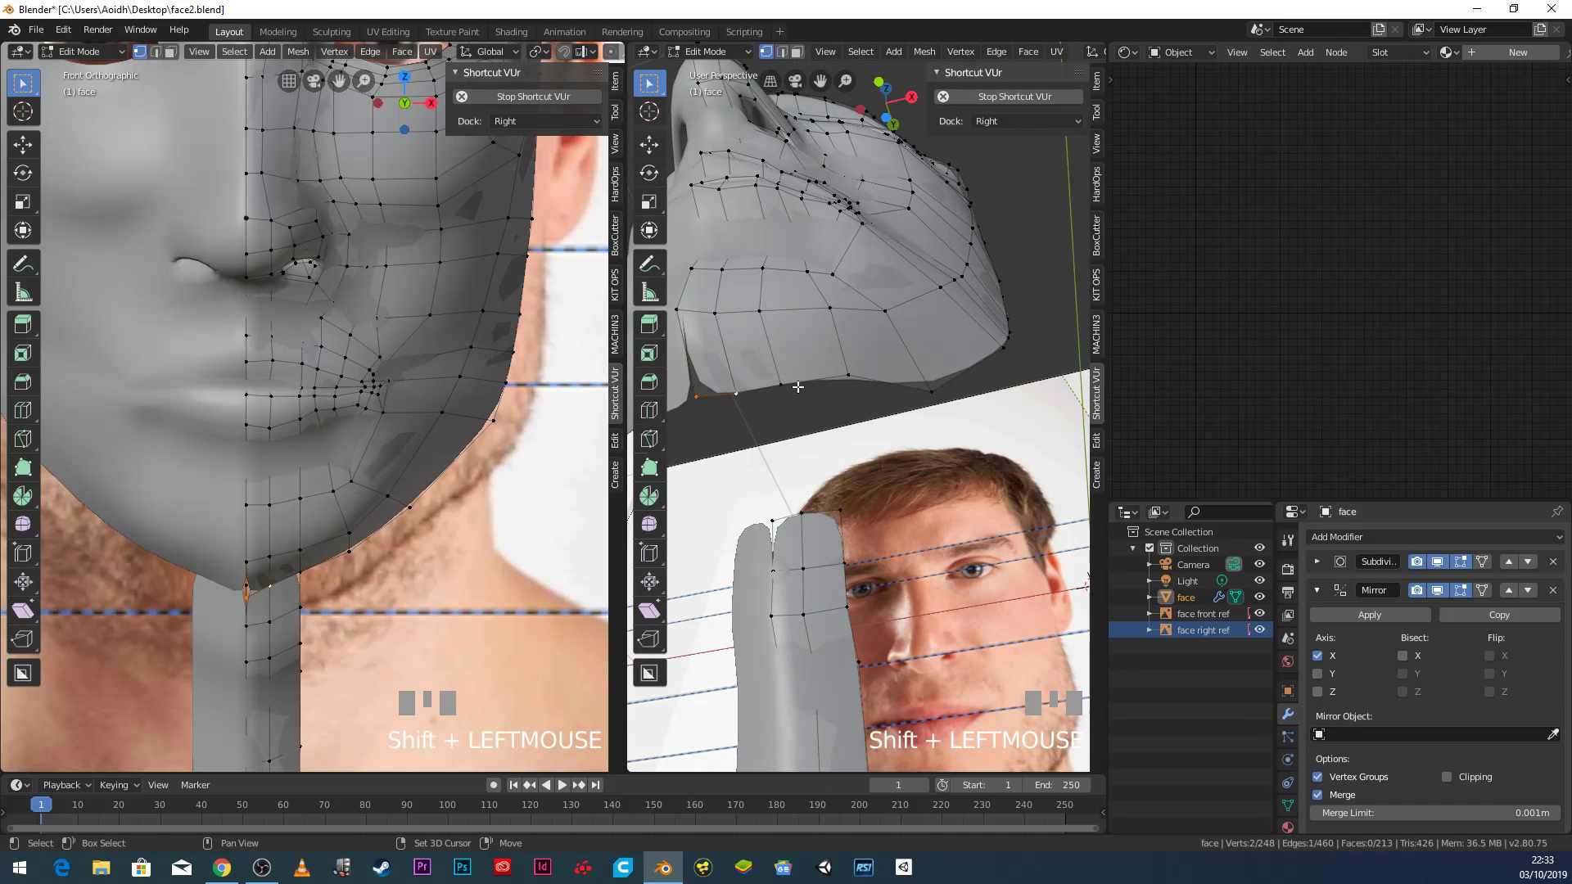
left_click(780, 384, "shift")
left_click(802, 512, "shift")
left_click(839, 509, "shift")
left_click(997, 52)
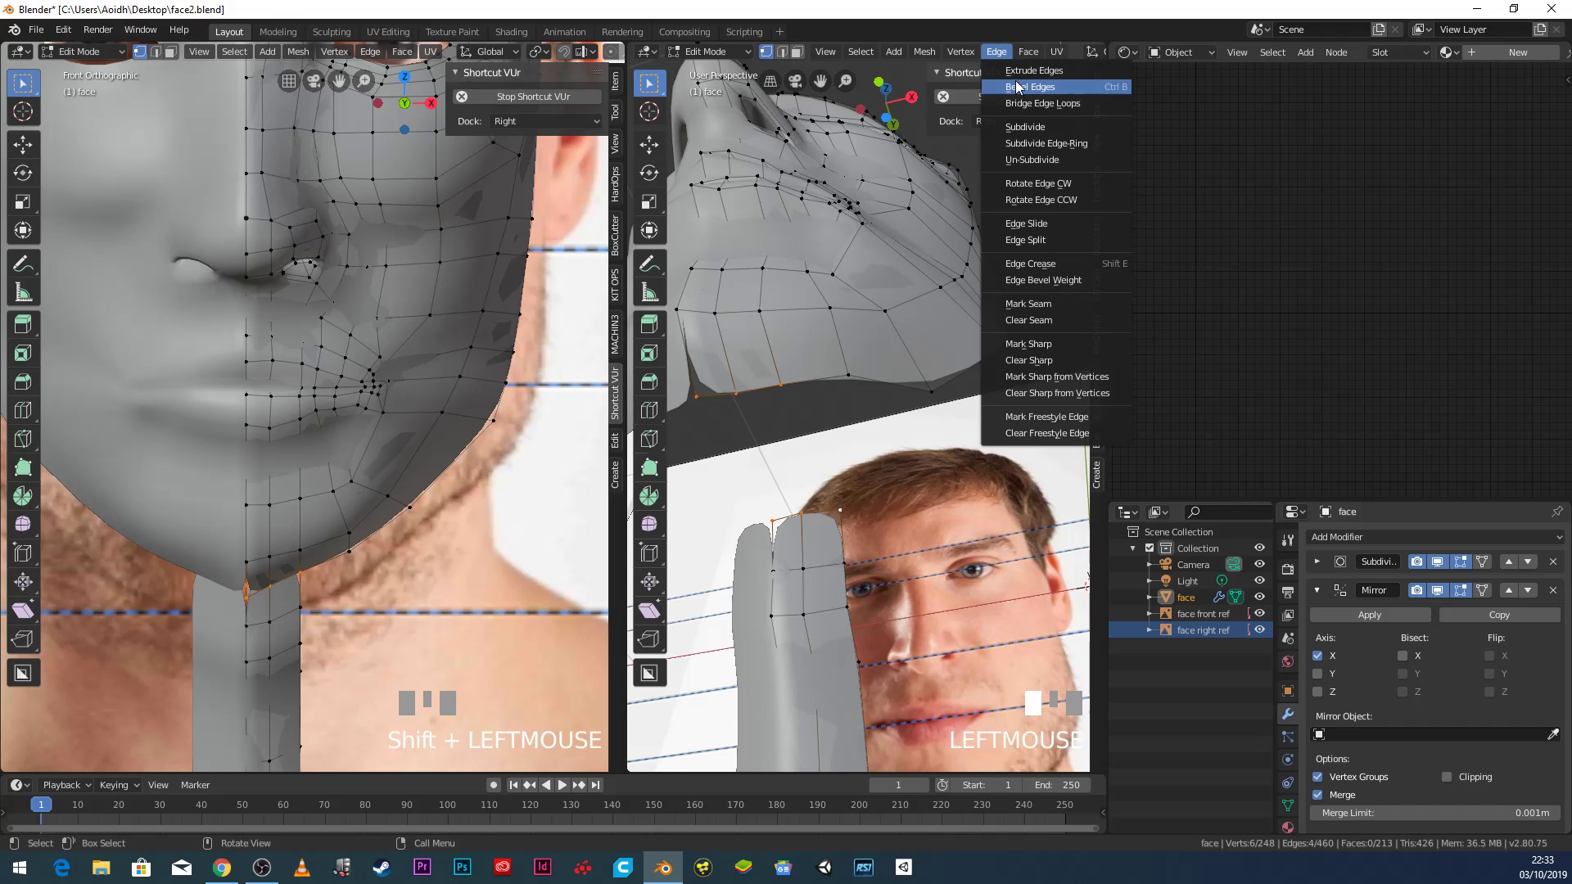
left_click(1028, 96)
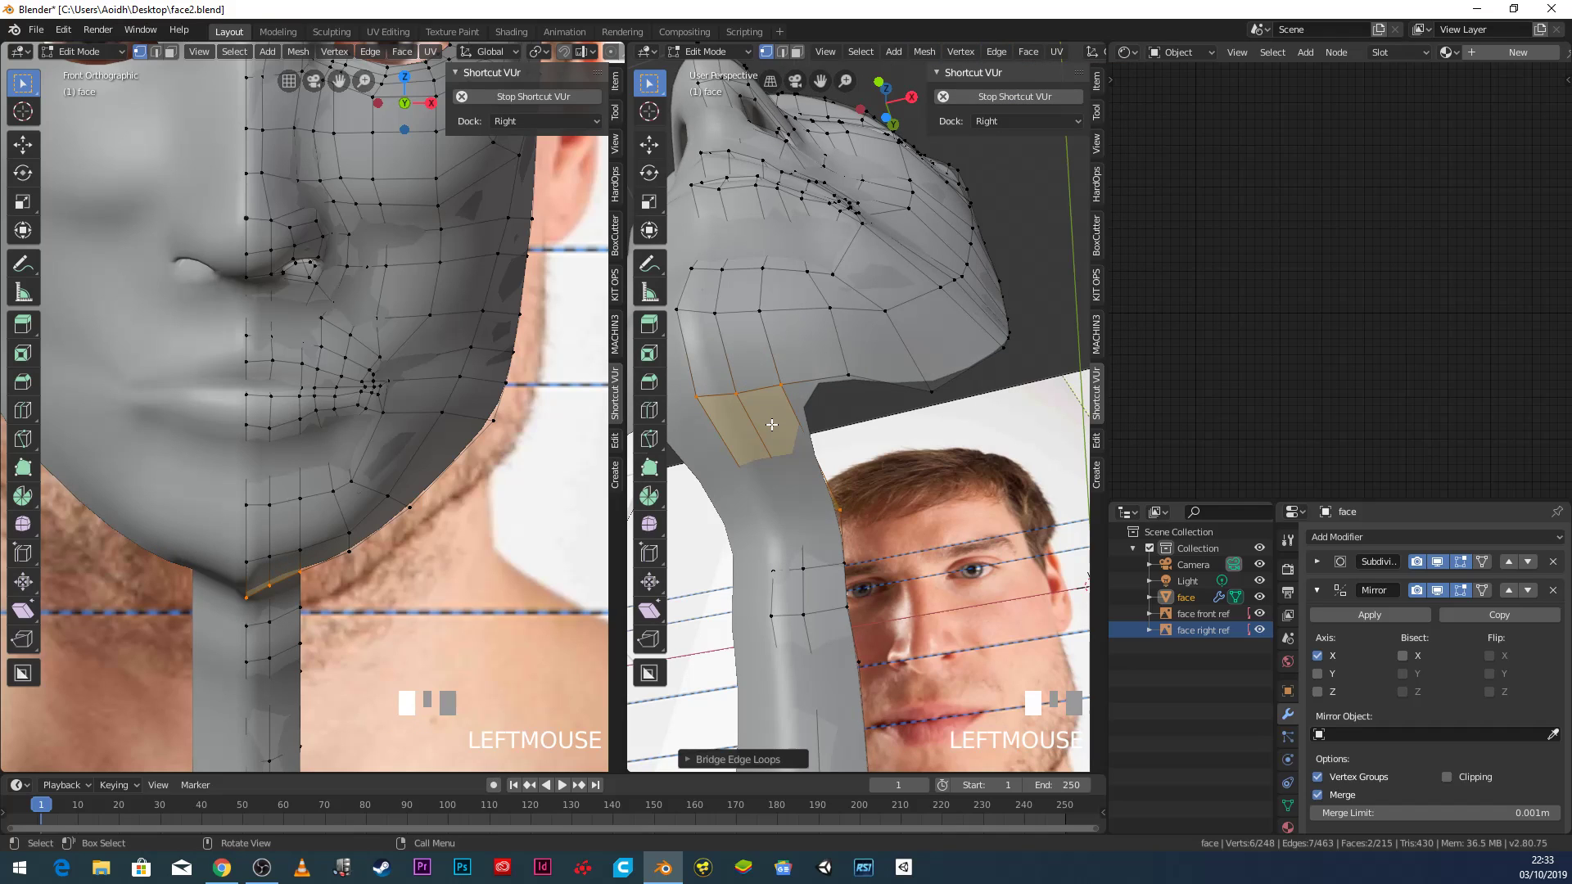
Extrude three vertices from the neck strip's outer bend up the jaw to mouth level in the side view.
key("KP_3")
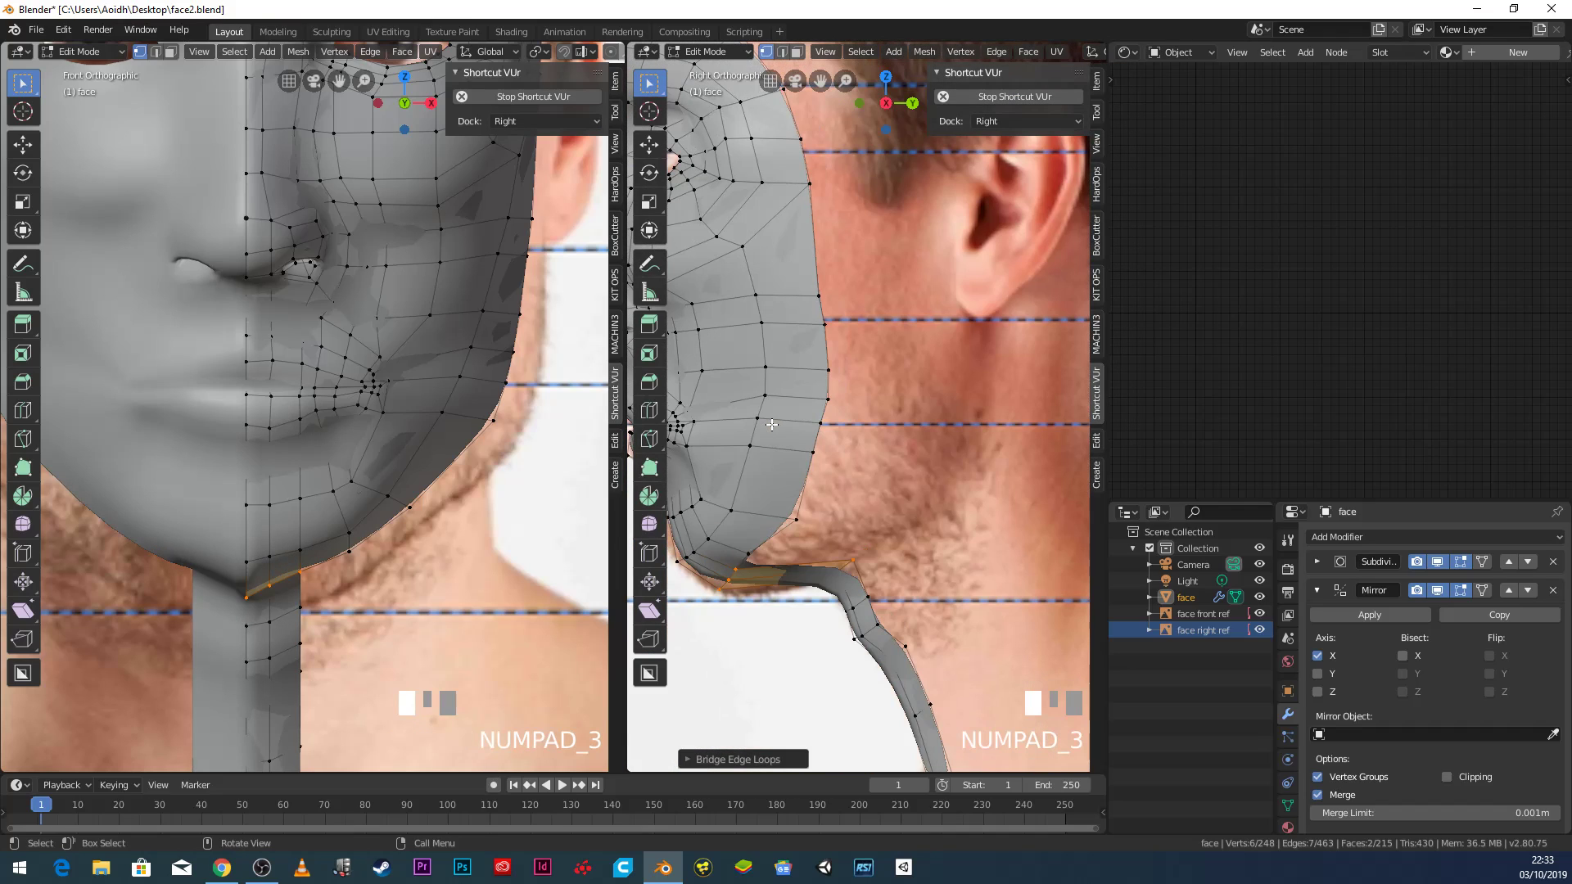
left_click(857, 561)
middle_click_drag(835, 571, 775, 567, "shift")
key("e")
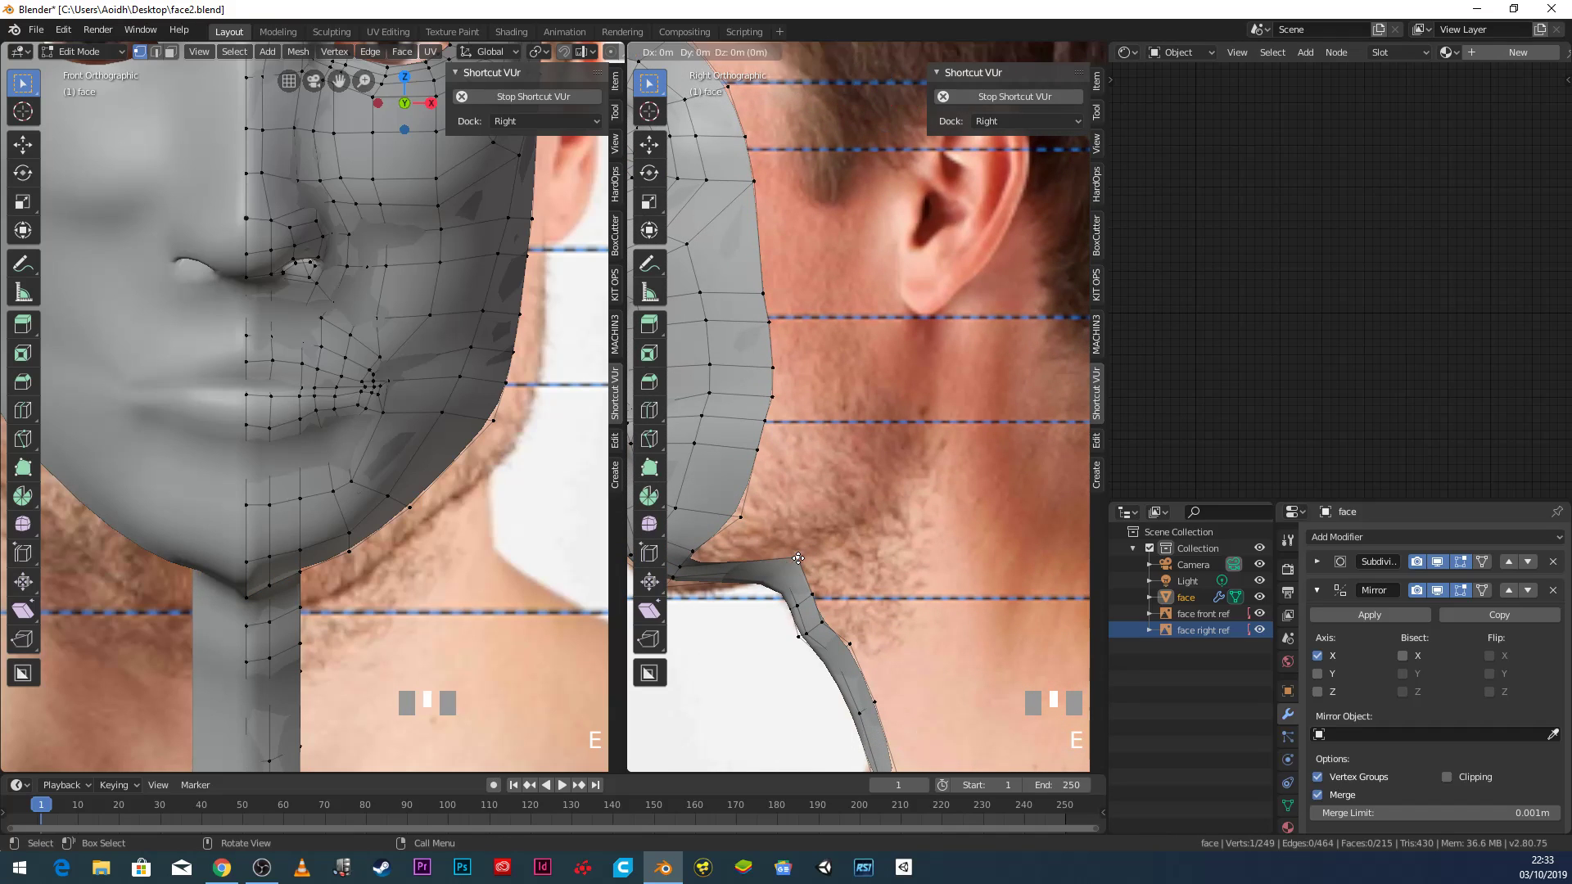
left_click(837, 510)
key("e")
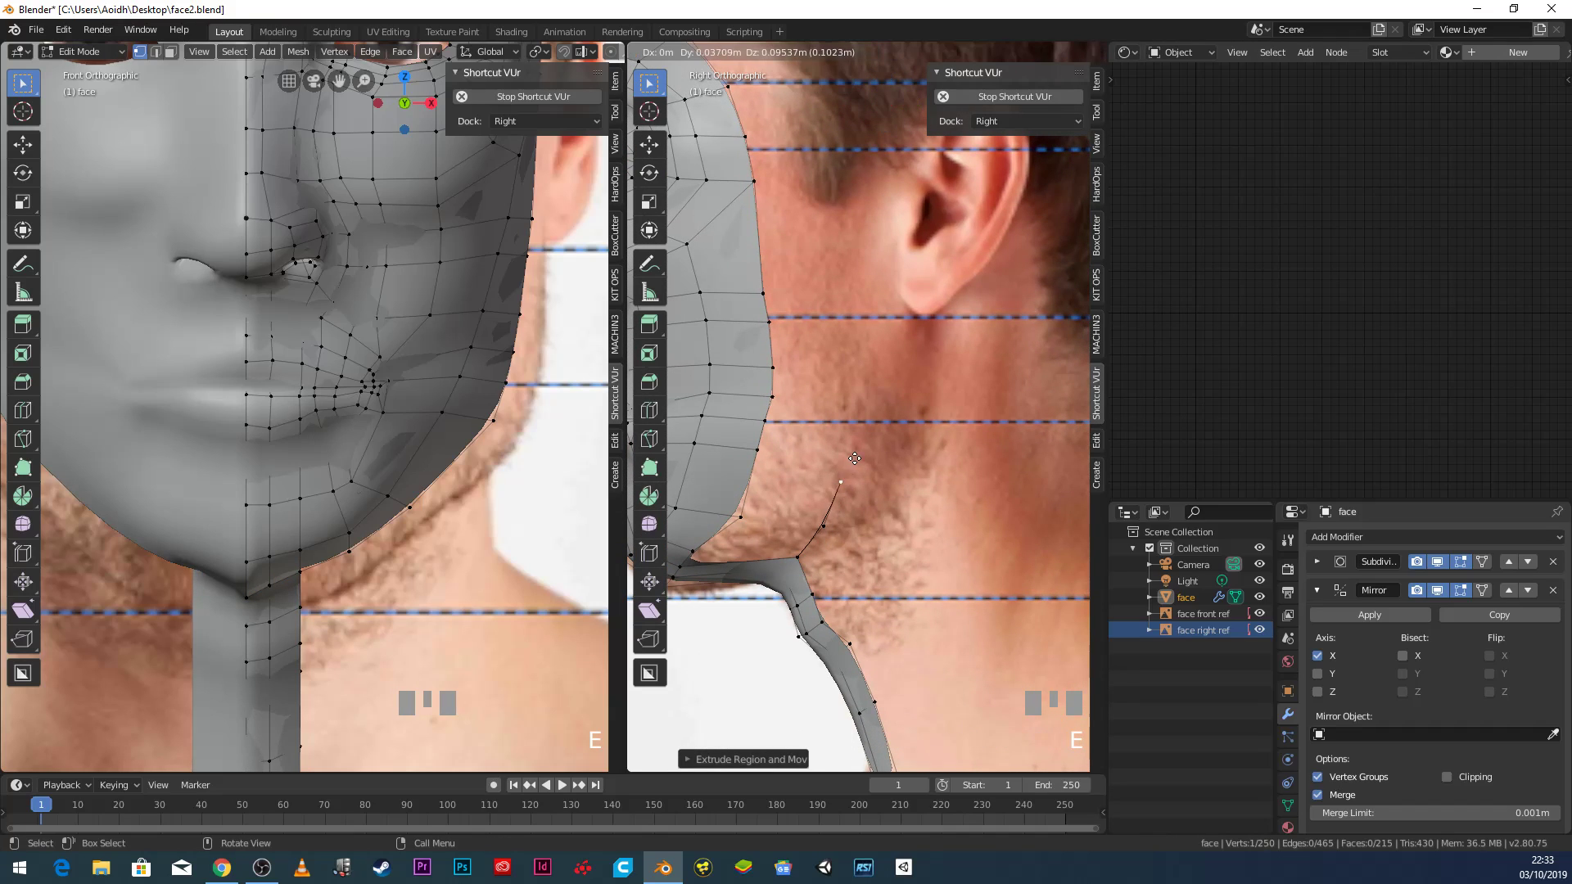
left_click(843, 458)
key("e")
left_click(837, 416)
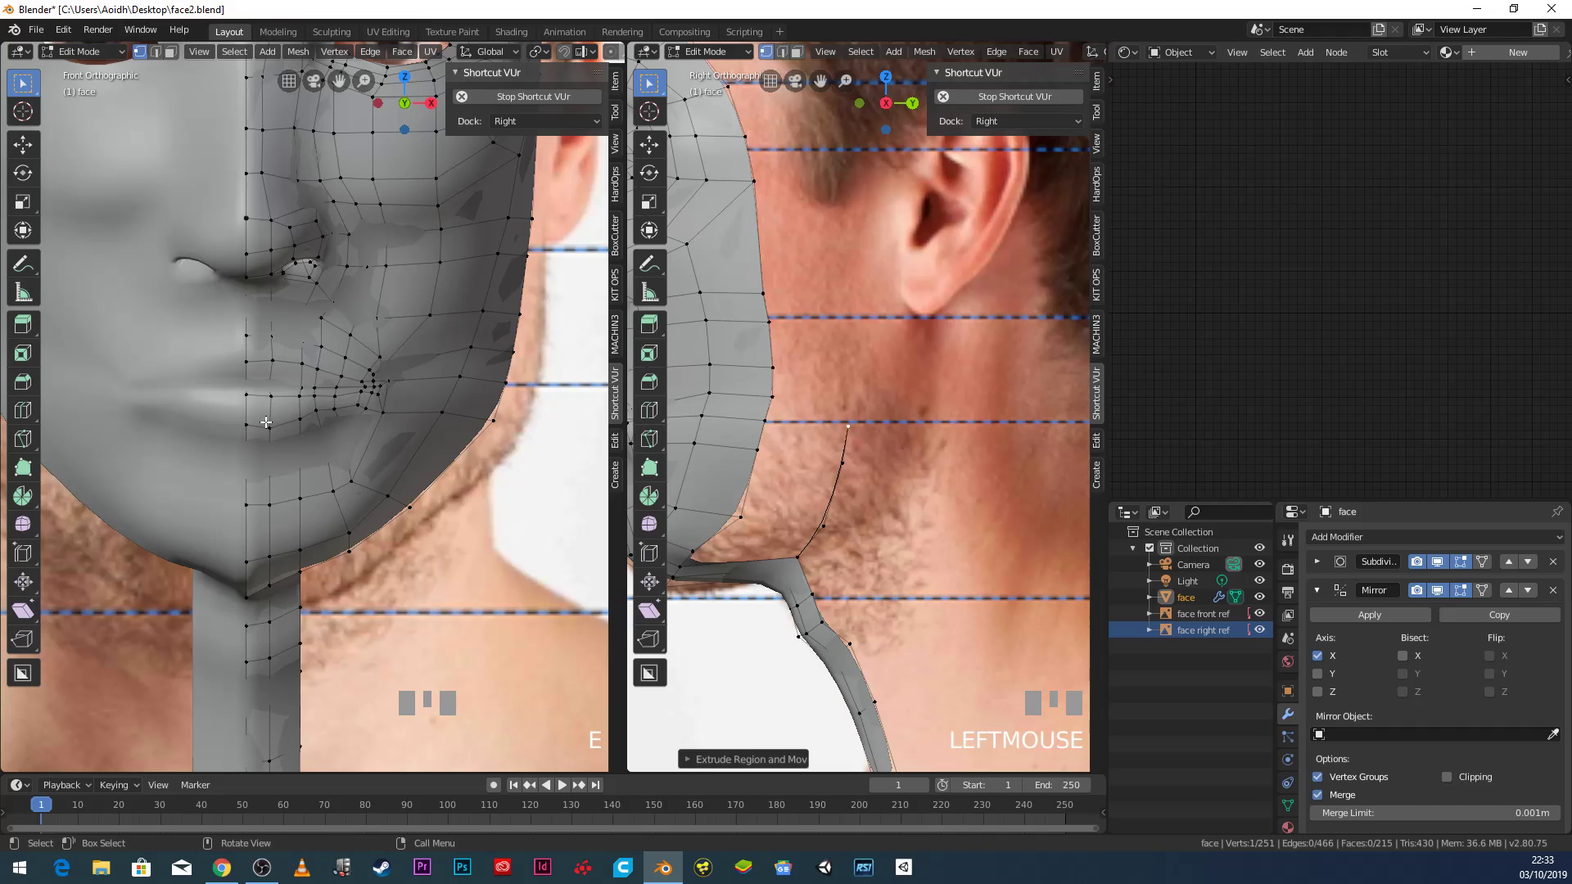
Continue the outline with five more extruded vertices up the cheek in front of the ear to the sideburn.
key("e")
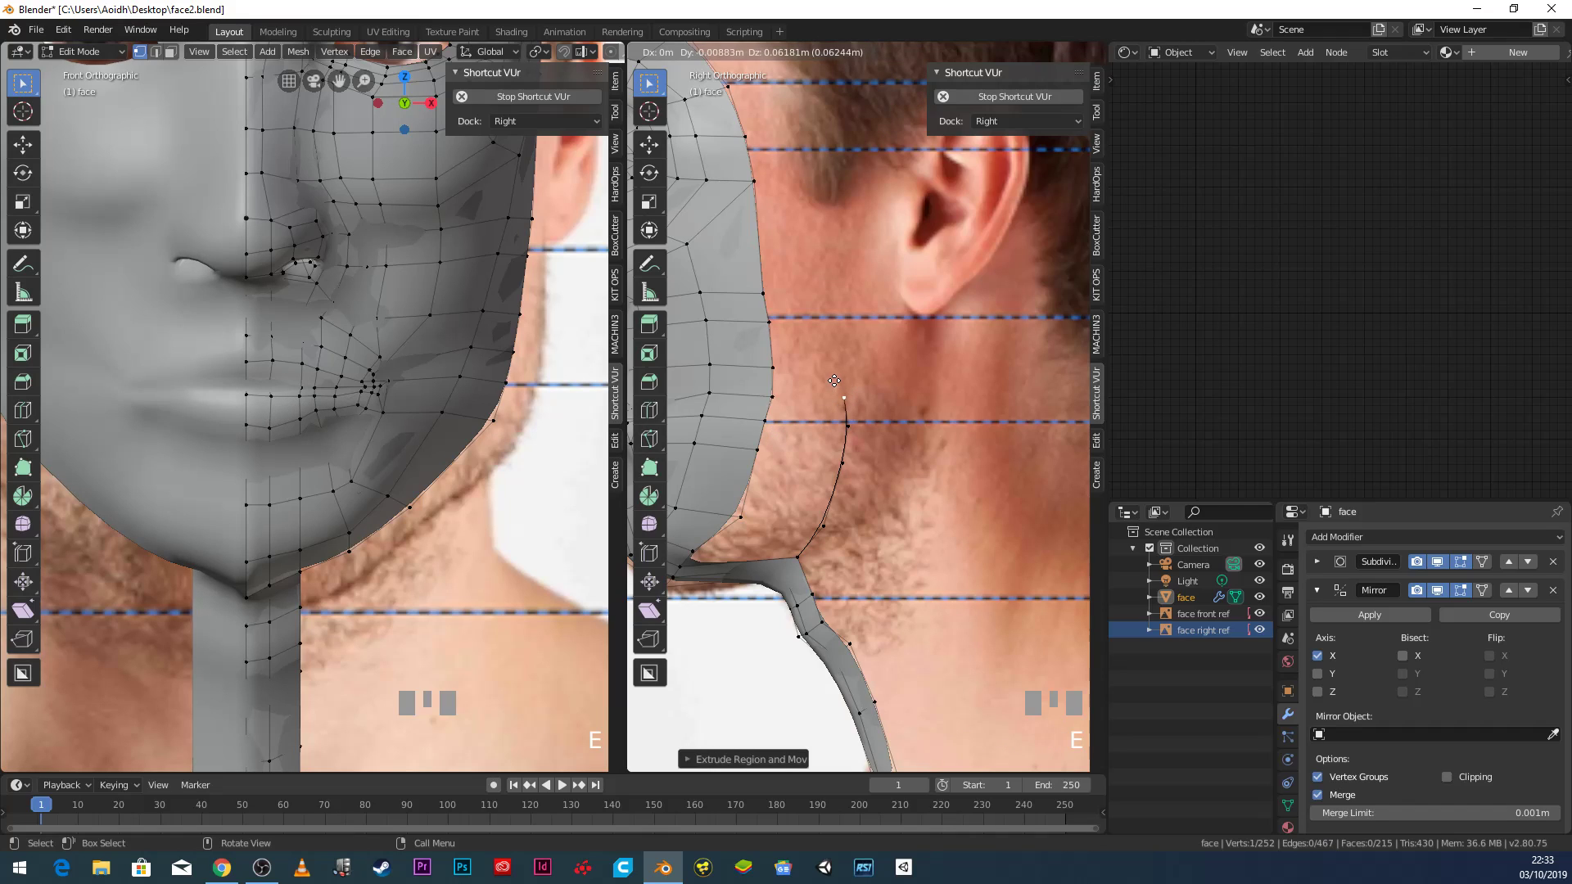
left_click(829, 382)
key("e")
left_click(828, 341)
key("e")
left_click(808, 296)
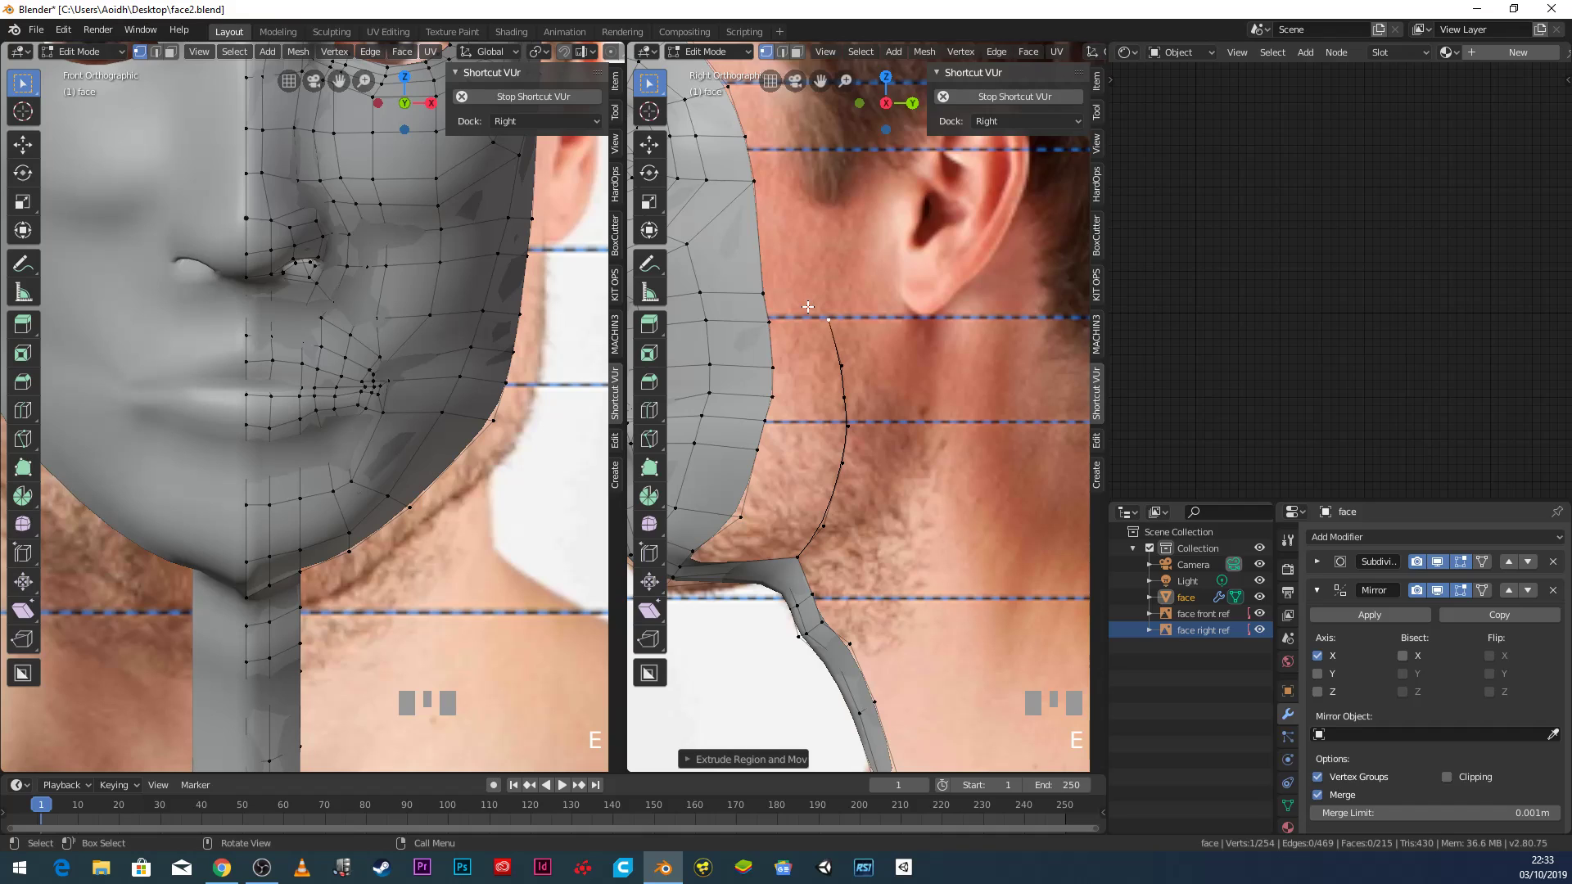
key("e")
left_click(801, 269)
key("e")
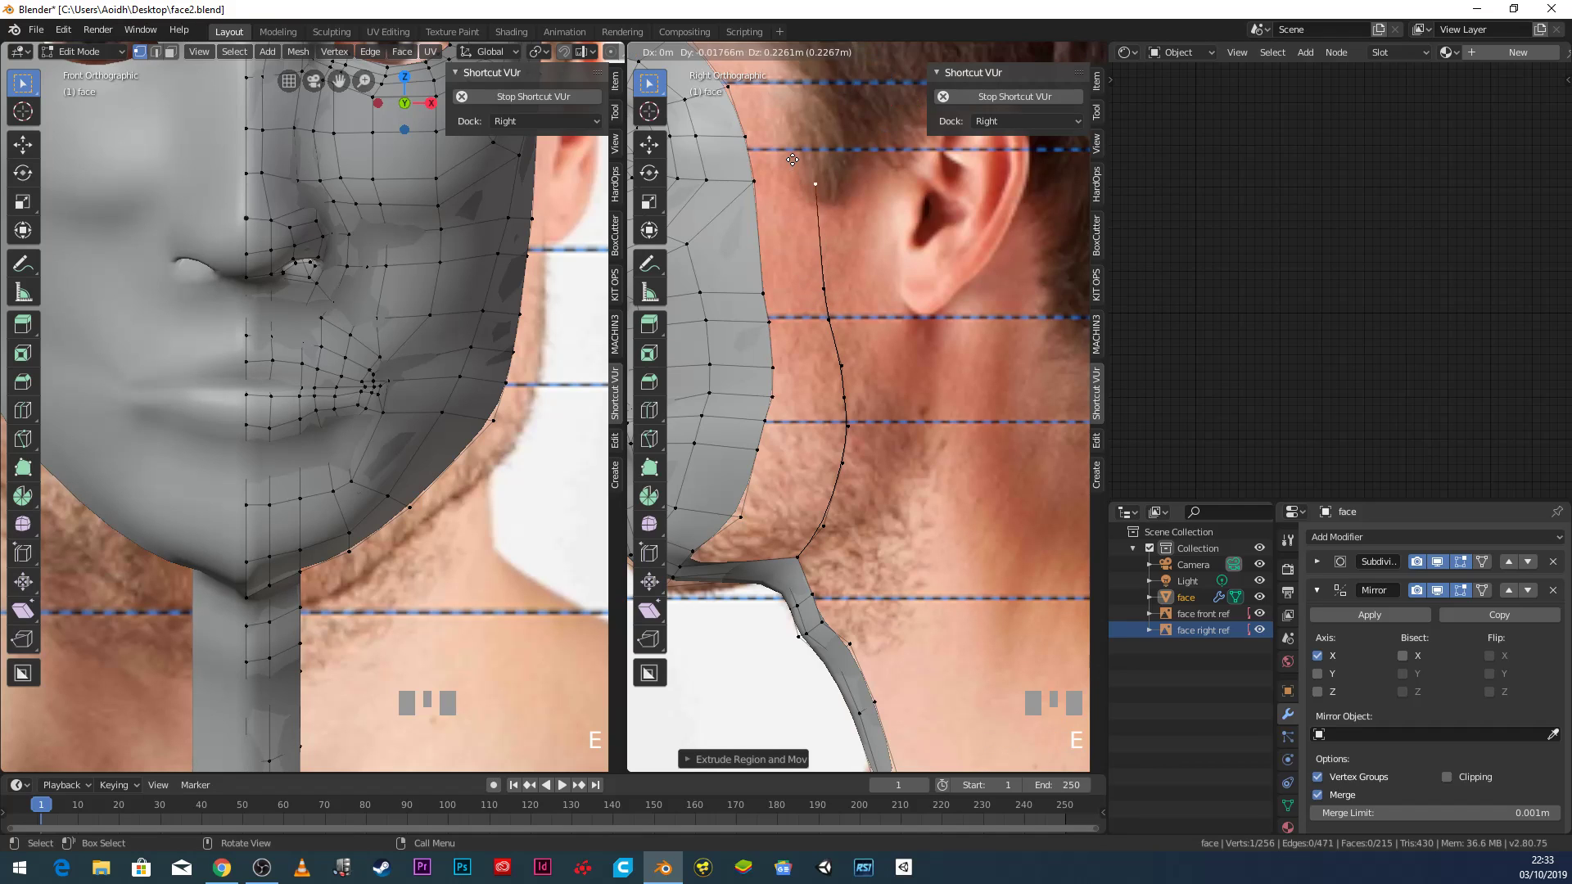
left_click(785, 165)
Extrude three more outline vertices from the sideburn, curving forward around the temple.
middle_click_drag(798, 216, 800, 509, "shift")
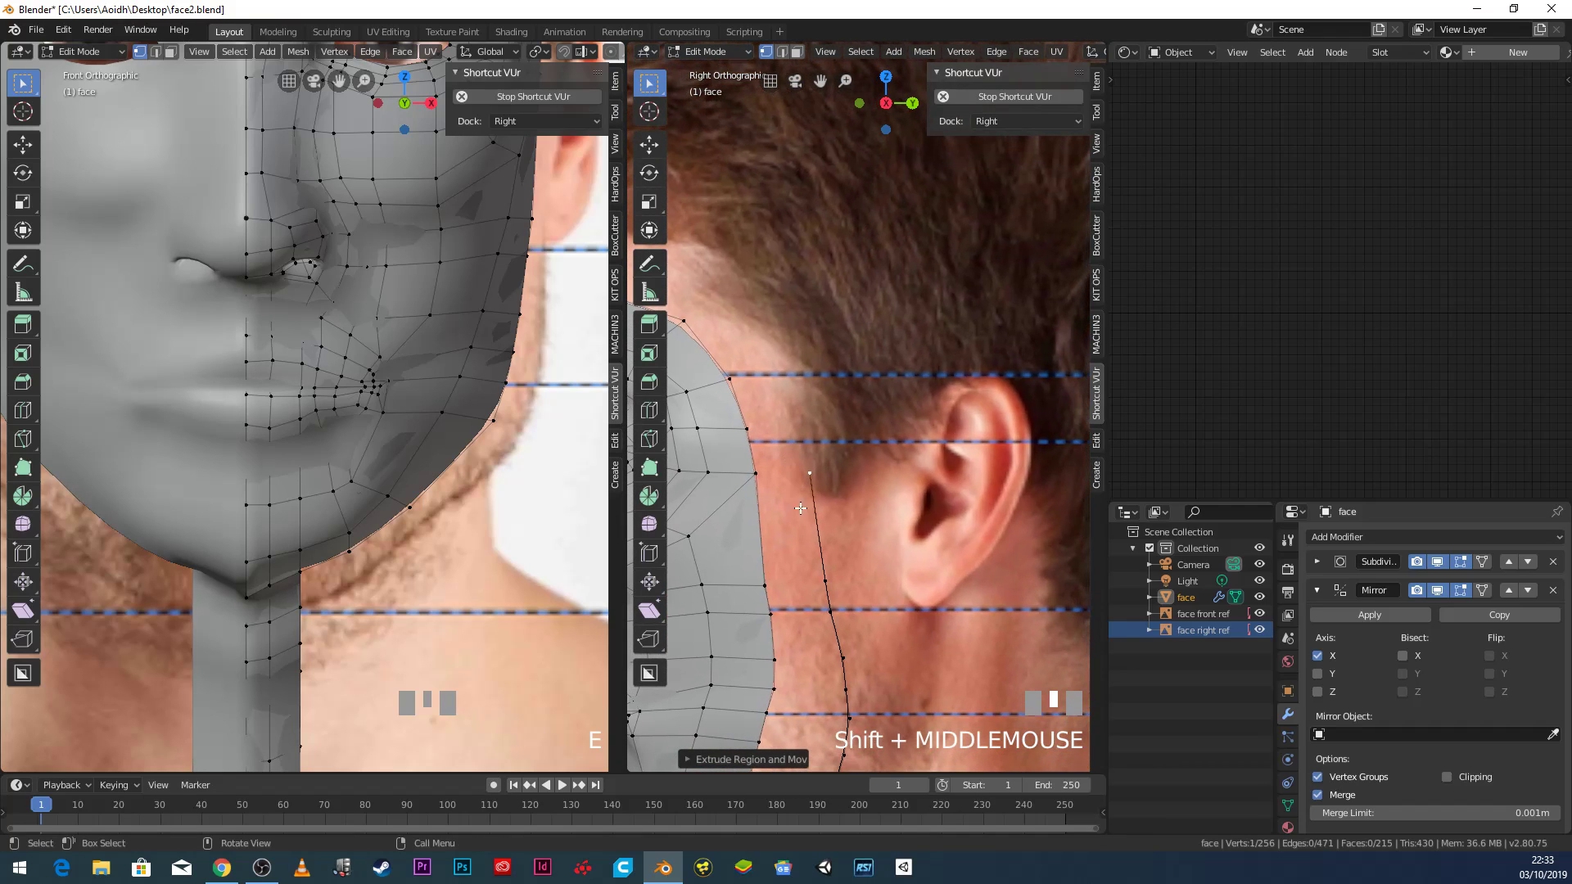
key("e")
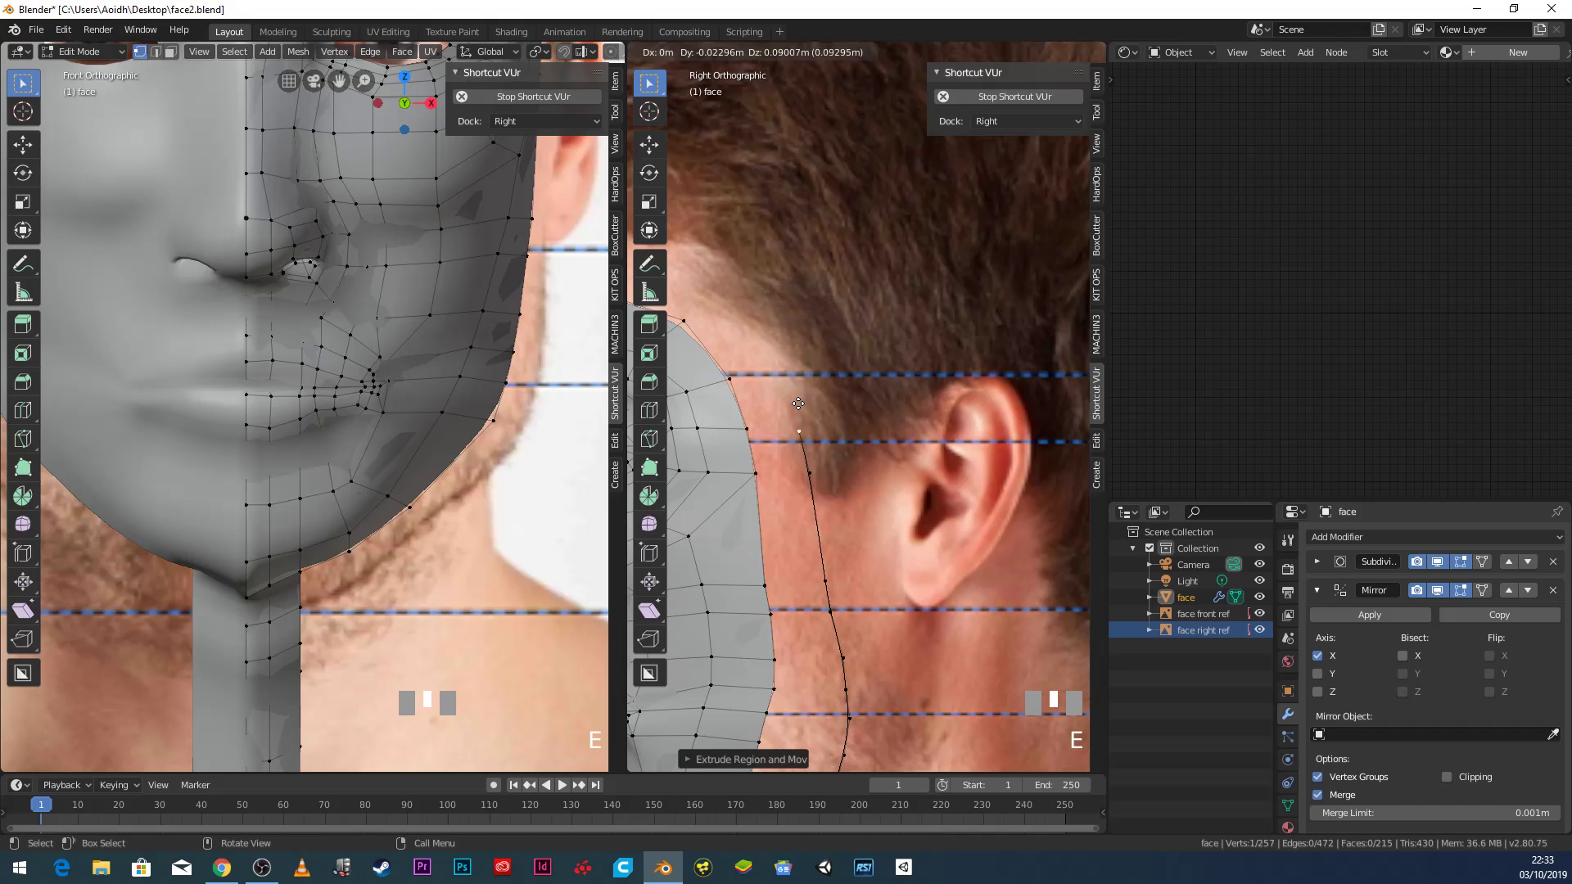
left_click(798, 404)
key("e")
left_click(778, 348)
key("e")
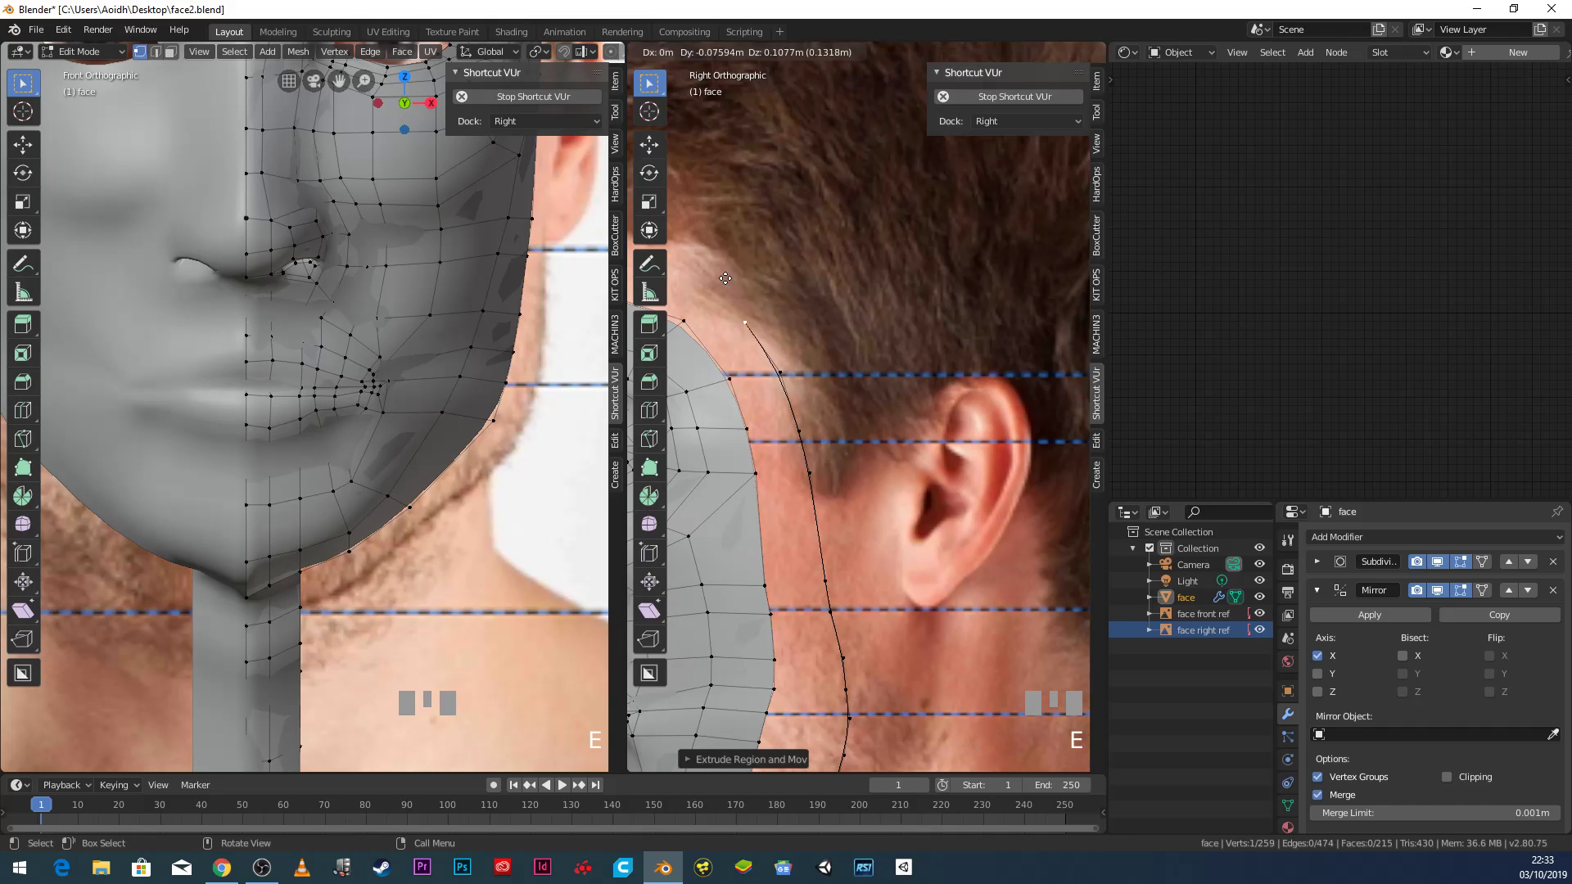
left_click(724, 295)
Extrude three more vertices along the hairline, carrying the outline forward to the top of the forehead strip.
scroll(724, 295, "down", 3)
middle_click_drag(737, 311, 862, 405, "shift")
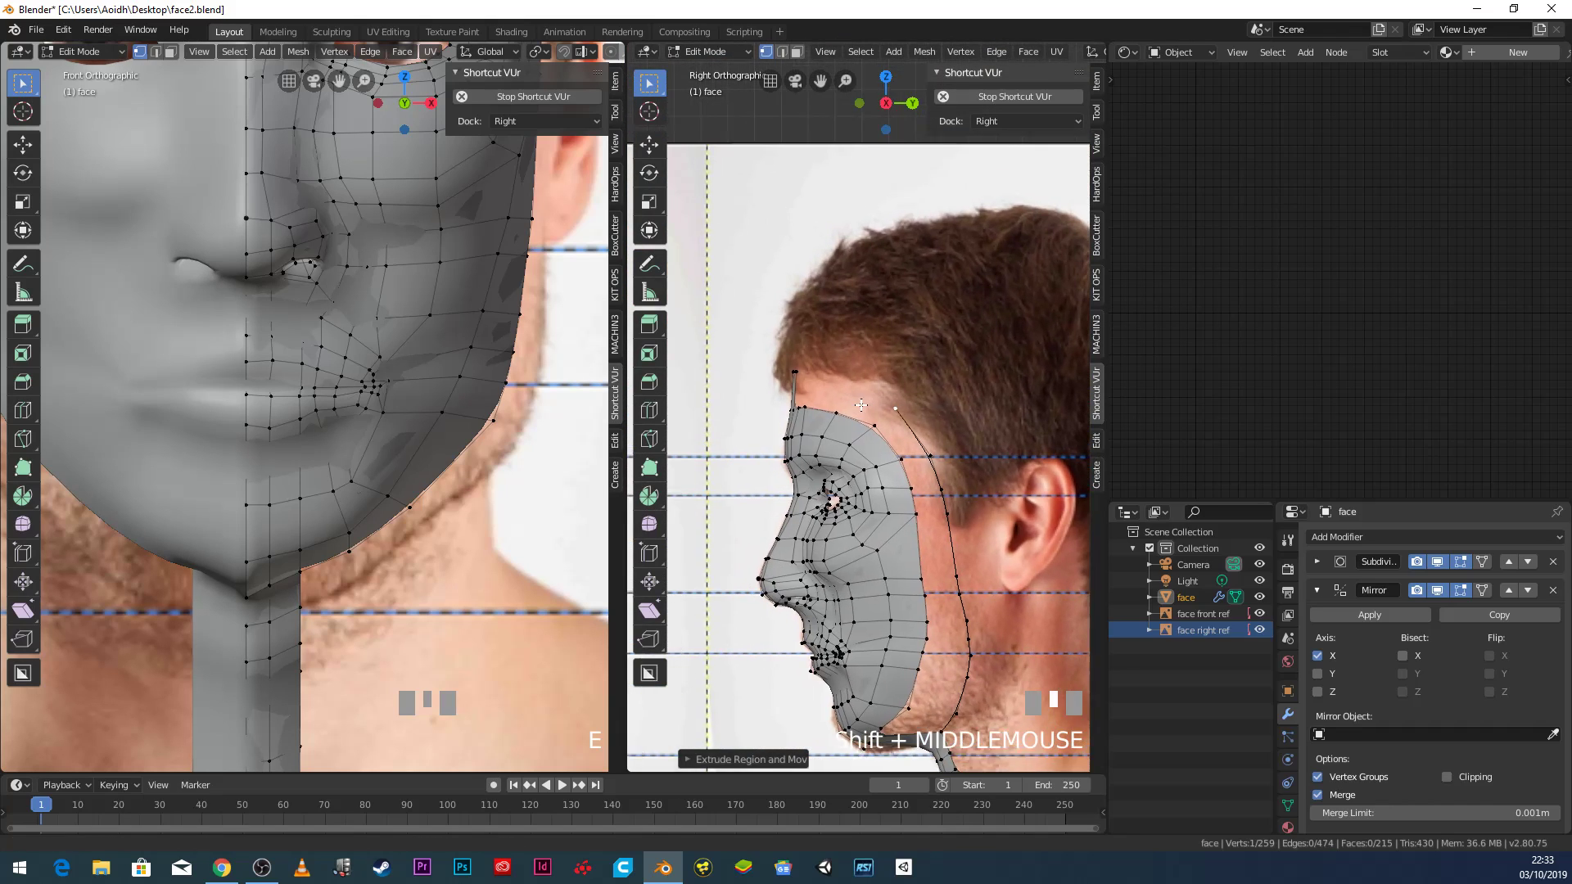
scroll(861, 404, "up", 2)
key("e")
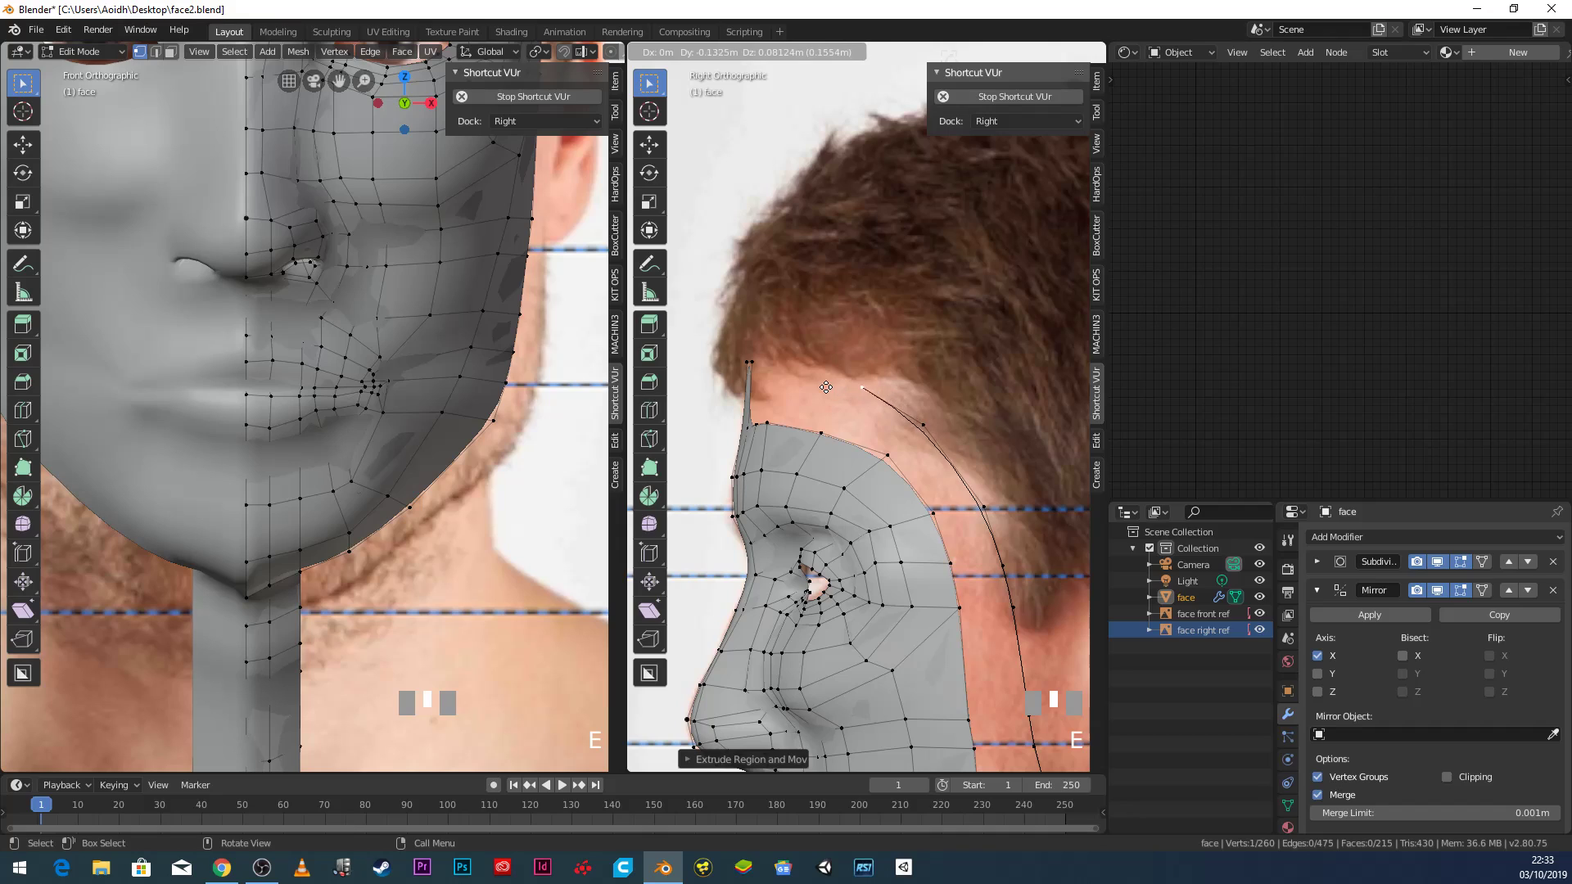
left_click(811, 387)
key("e")
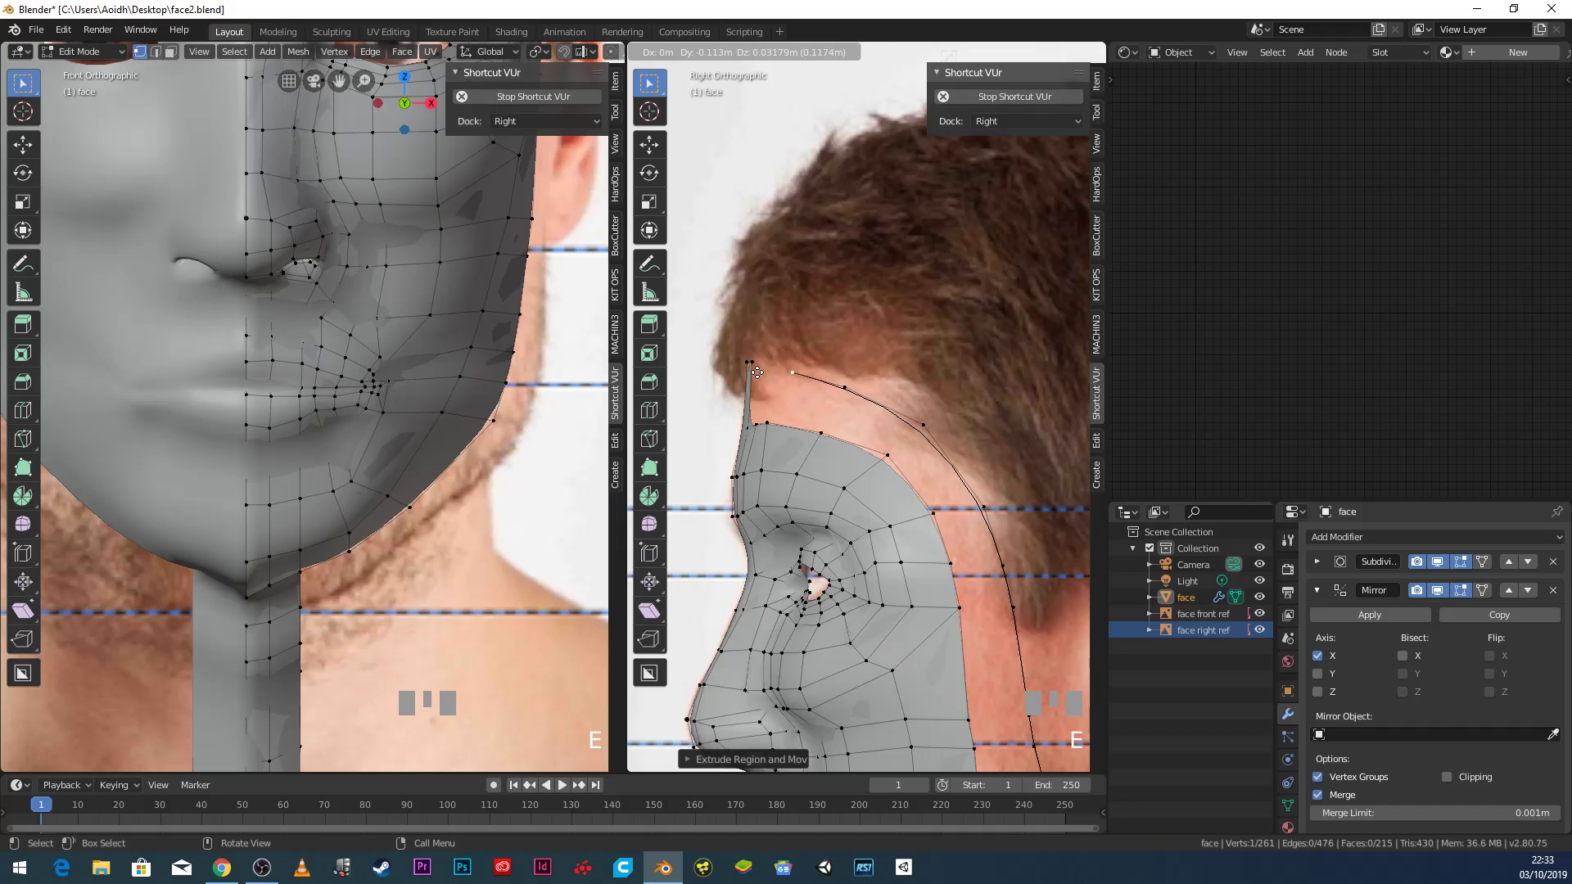
left_click(754, 370)
key("e")
left_click(772, 374)
scroll(824, 415, "down", 4)
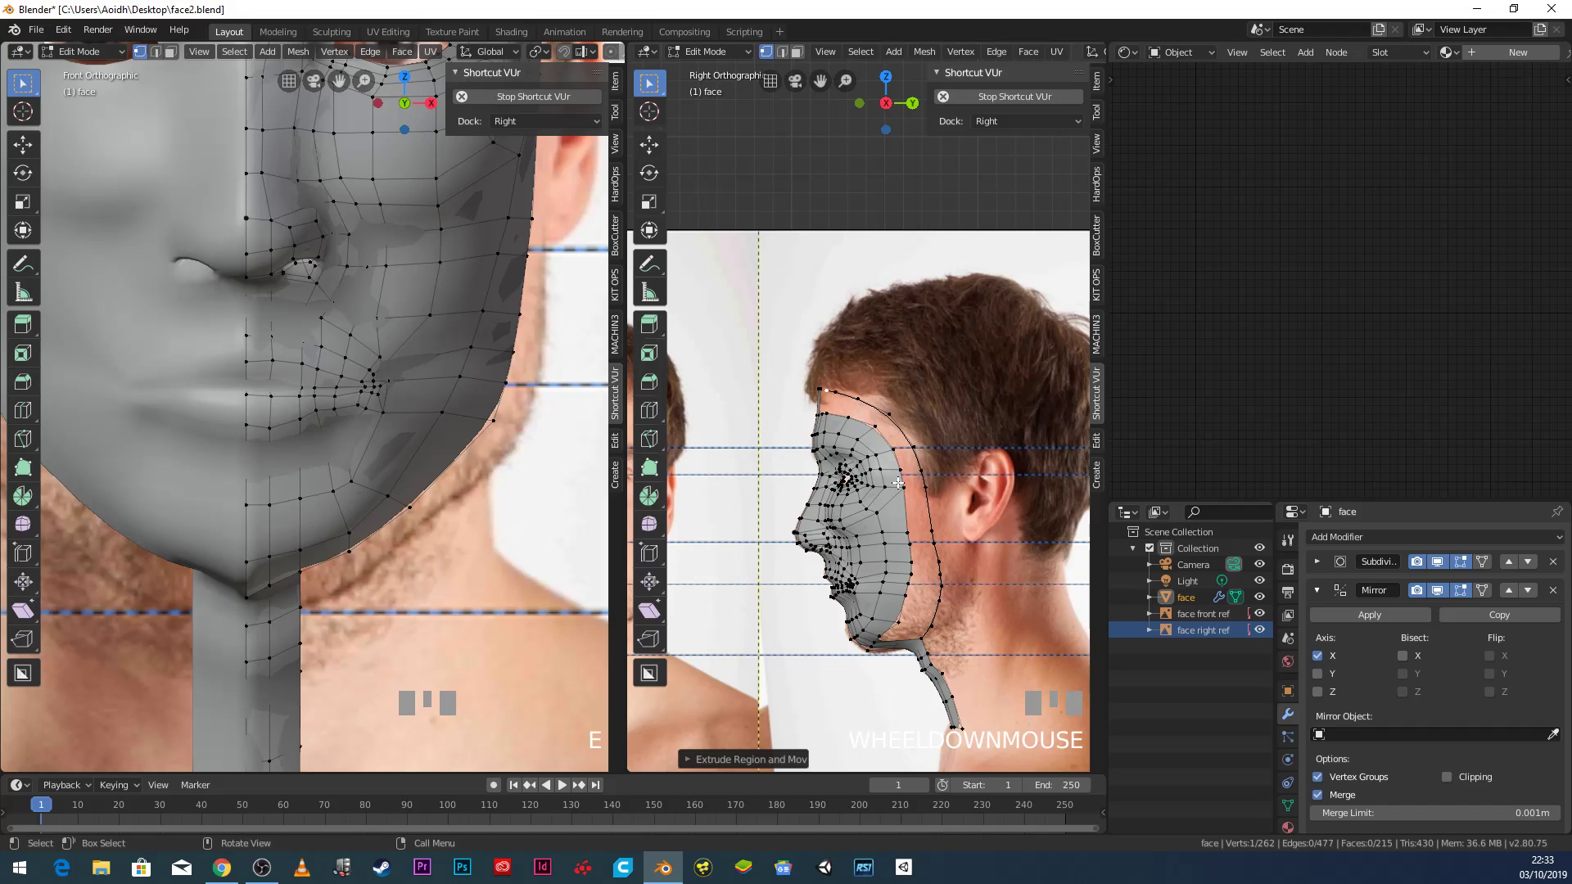
Move the outline vertices in front of the ear slightly back and up to smooth the curve.
scroll(930, 531, "up", 2)
middle_click_drag(929, 531, 816, 578, "shift")
scroll(816, 579, "up", 3)
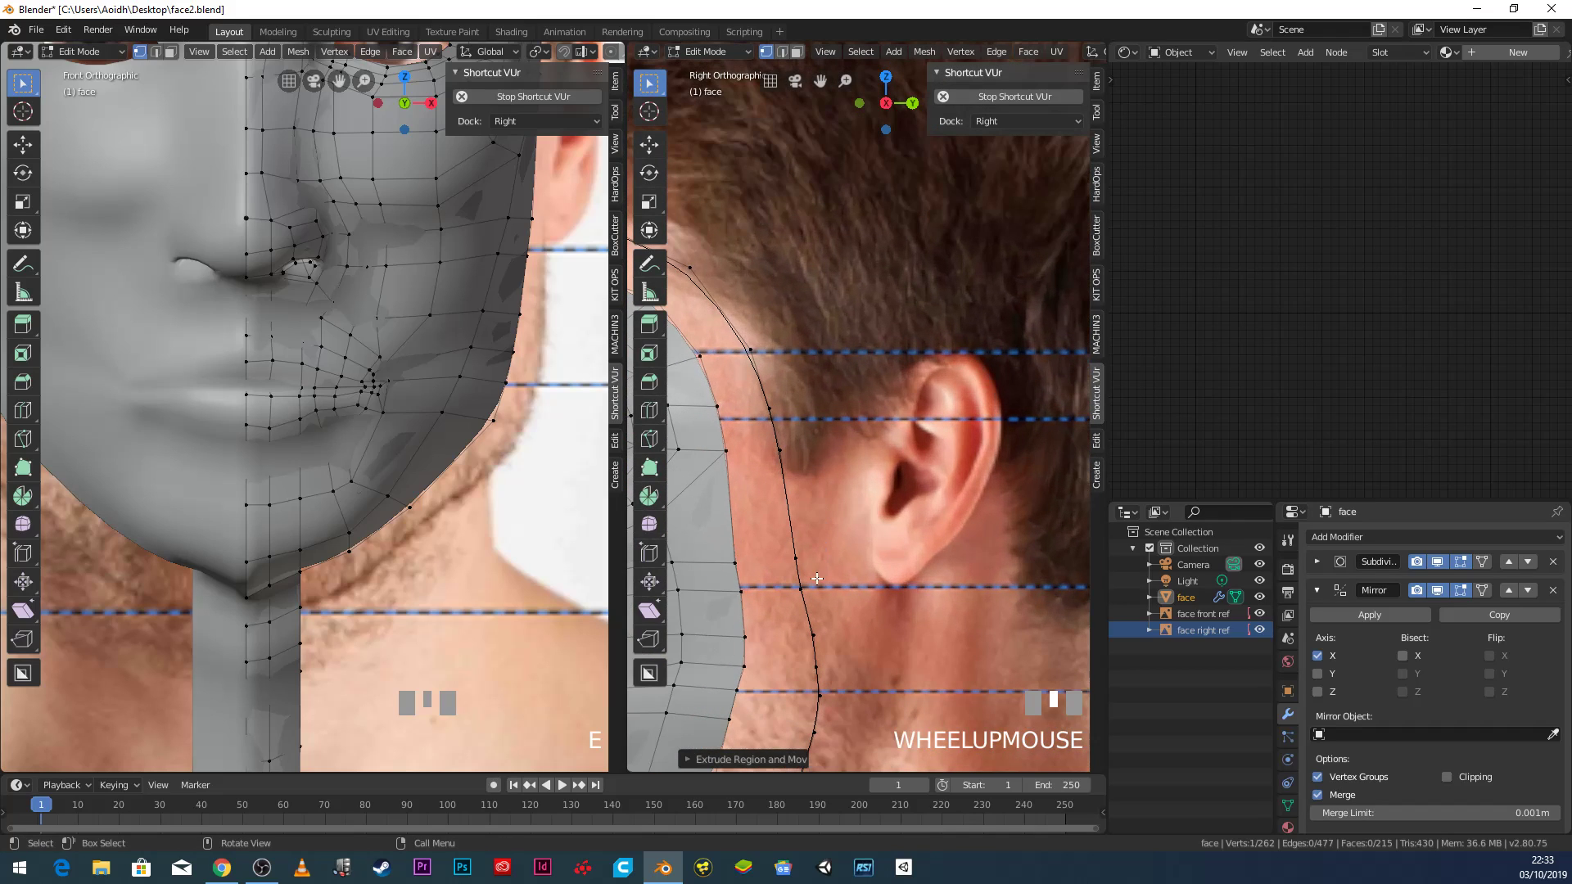
key("g")
left_click(804, 564)
key("g")
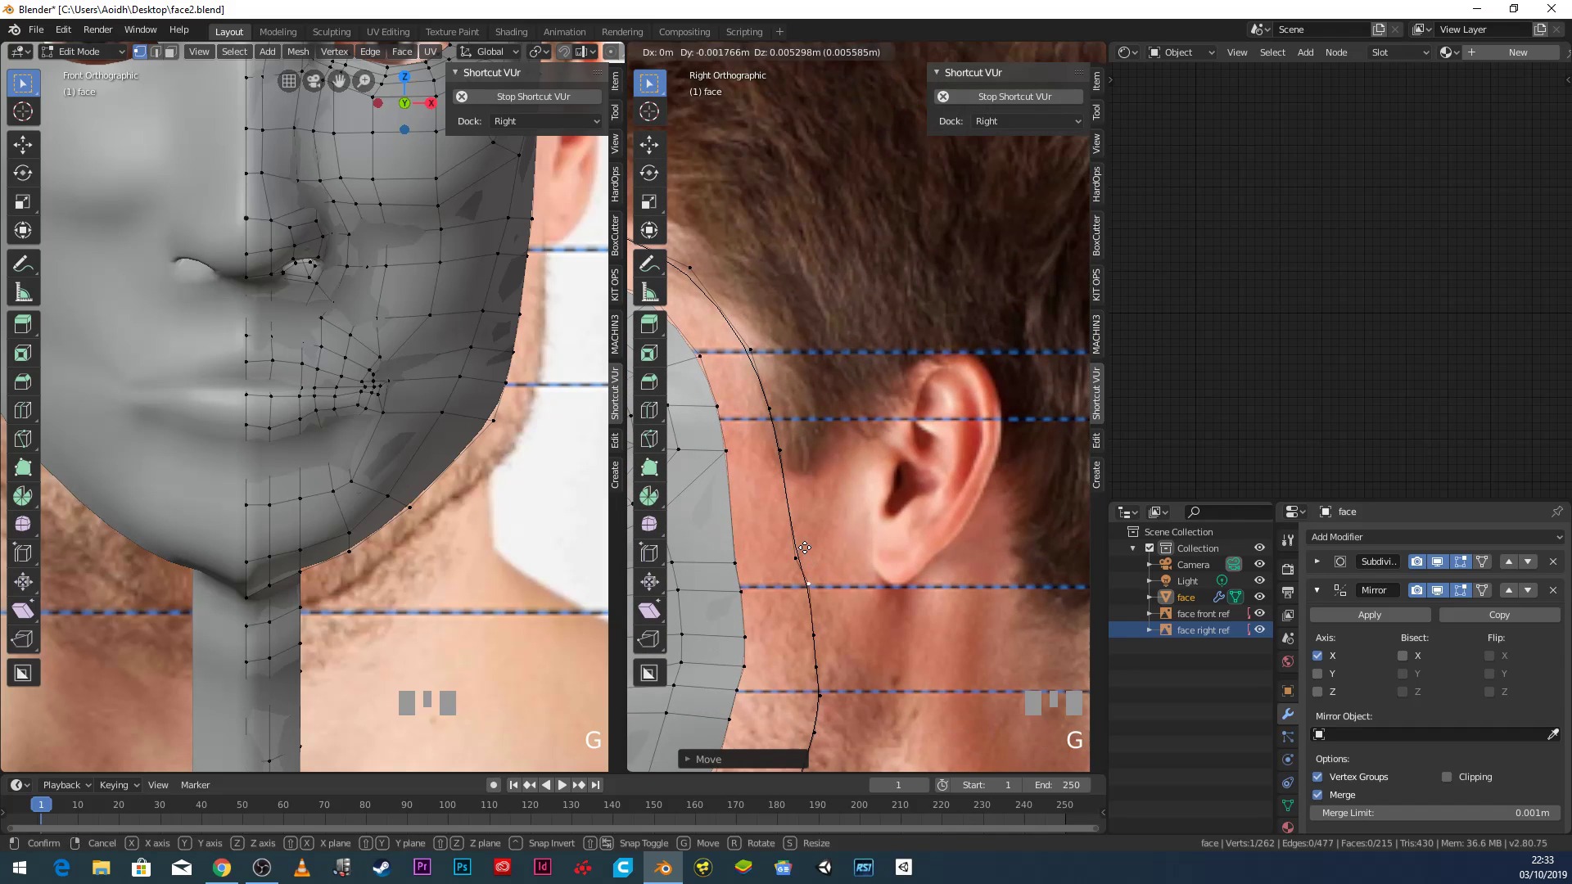
left_click(811, 547)
key("g")
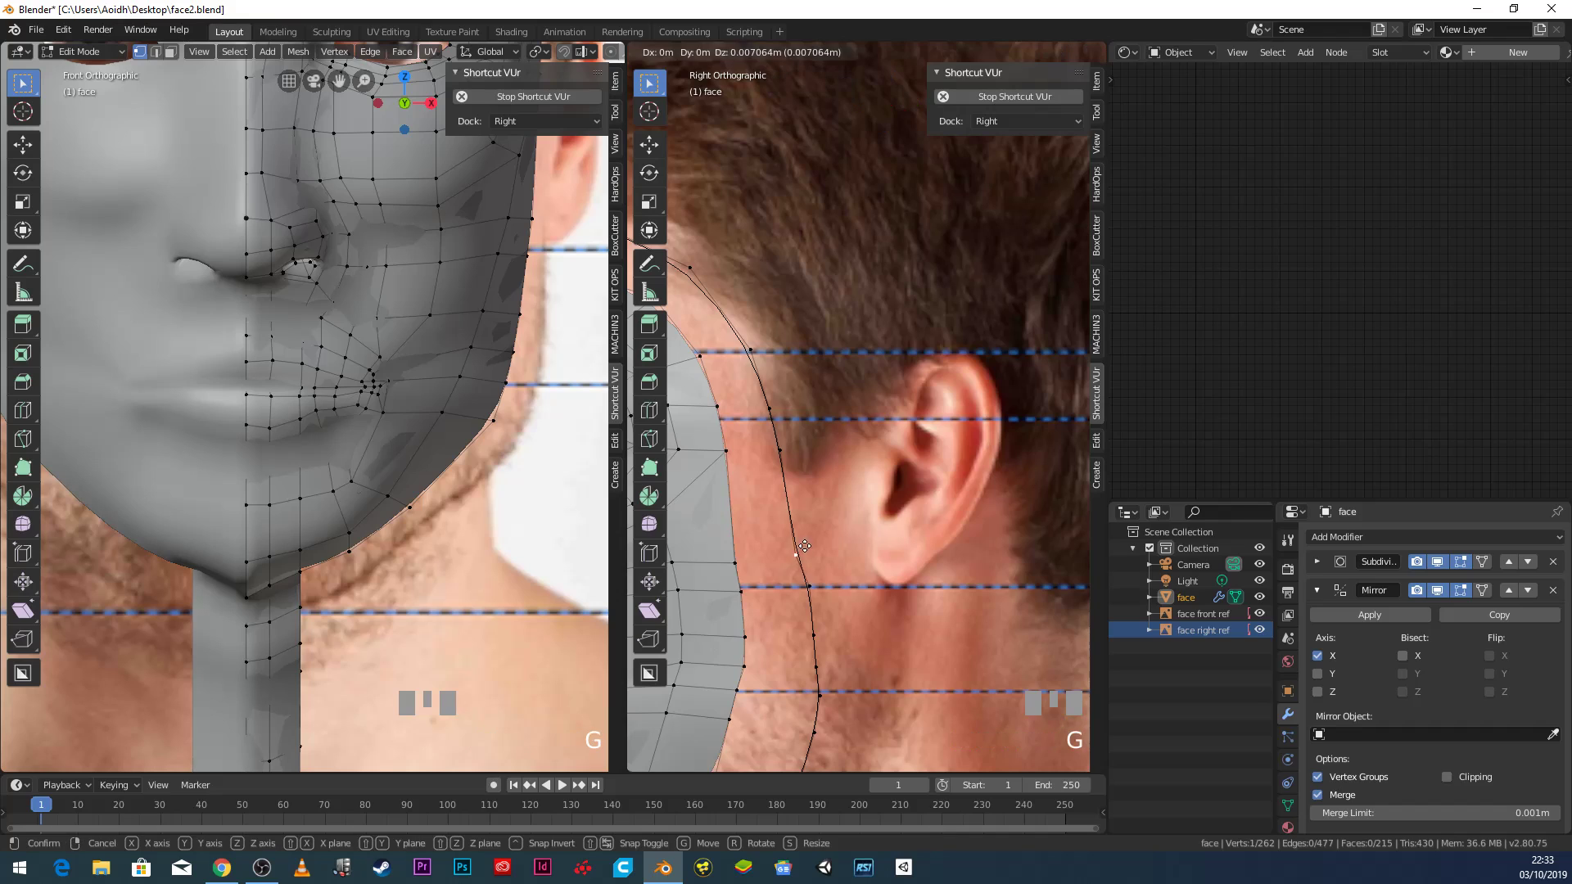
left_click(799, 506)
Move the three outline vertices between the sideburn and temple up and back to even out the curve.
key("g")
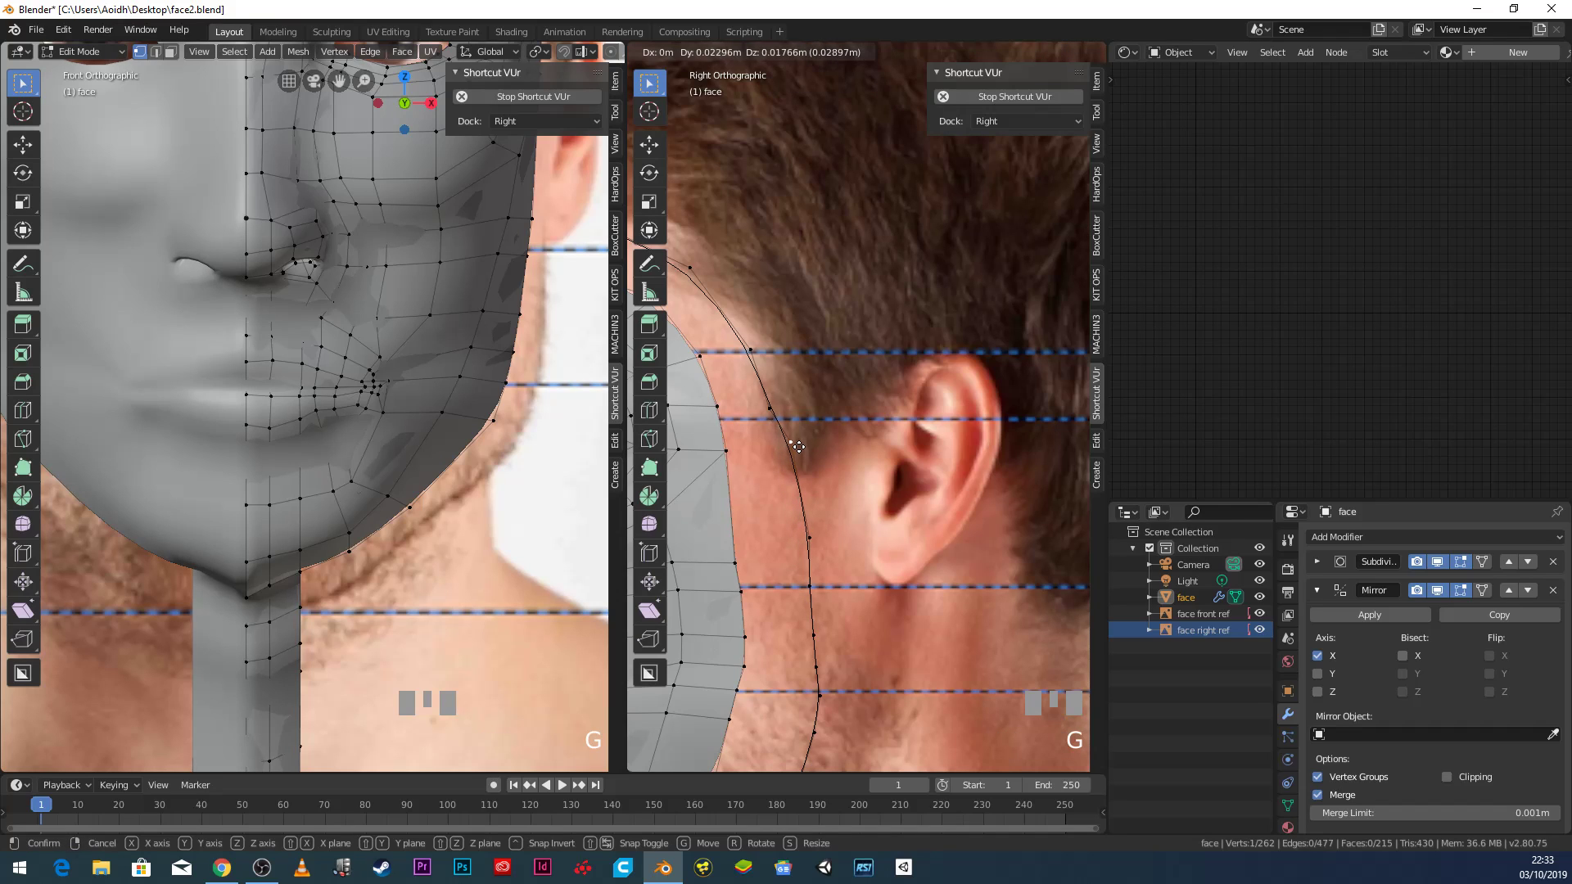
left_click(775, 407)
key("g")
left_click(778, 378)
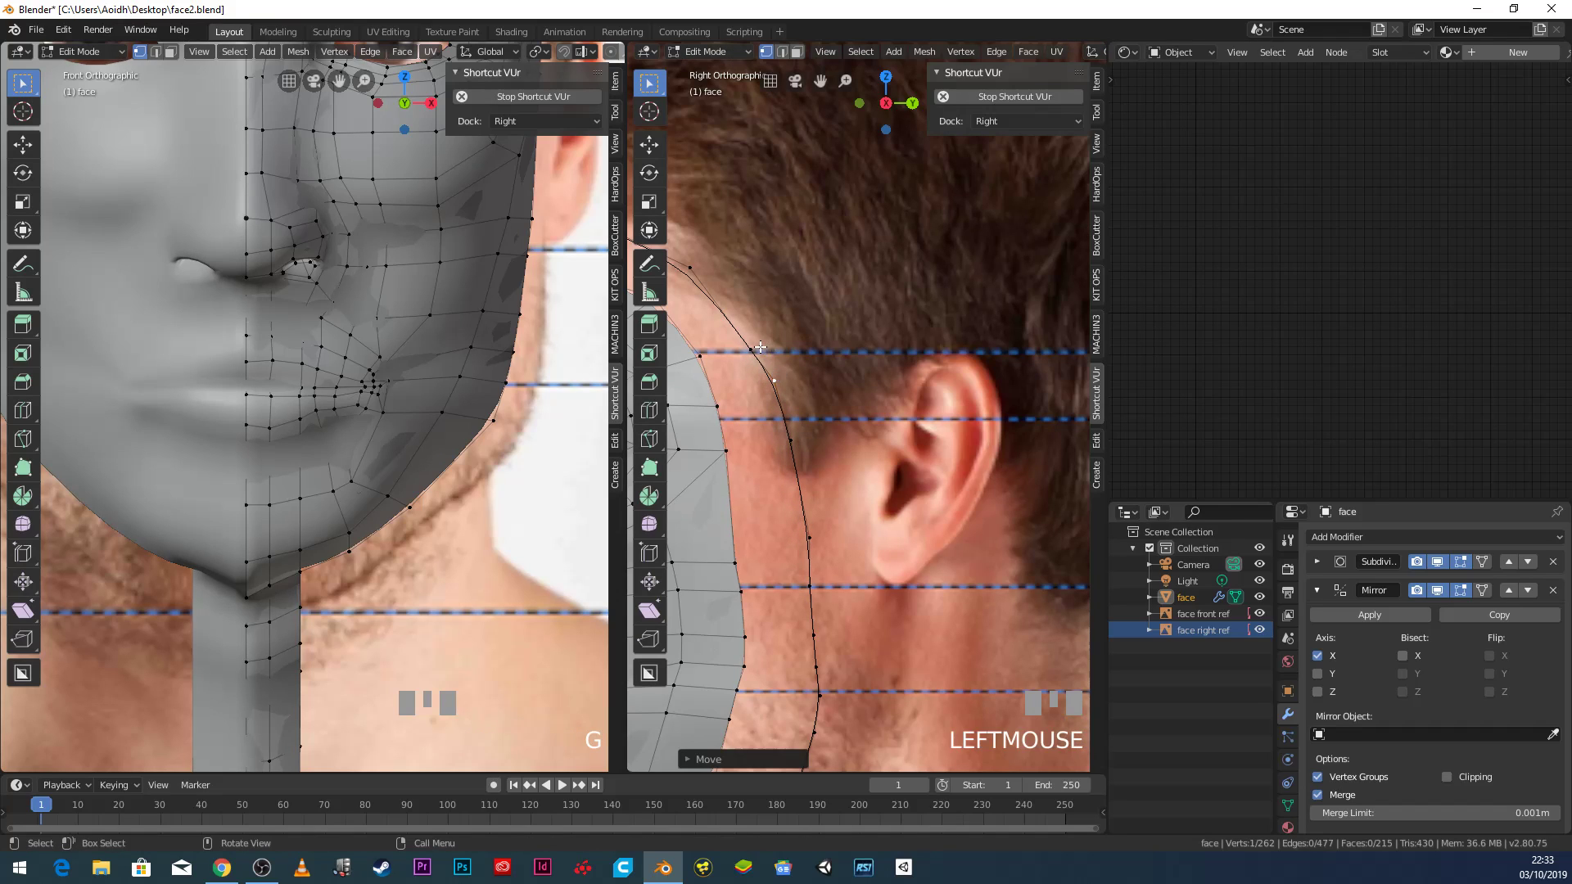
key("g")
left_click(755, 335)
scroll(757, 340, "down", 4)
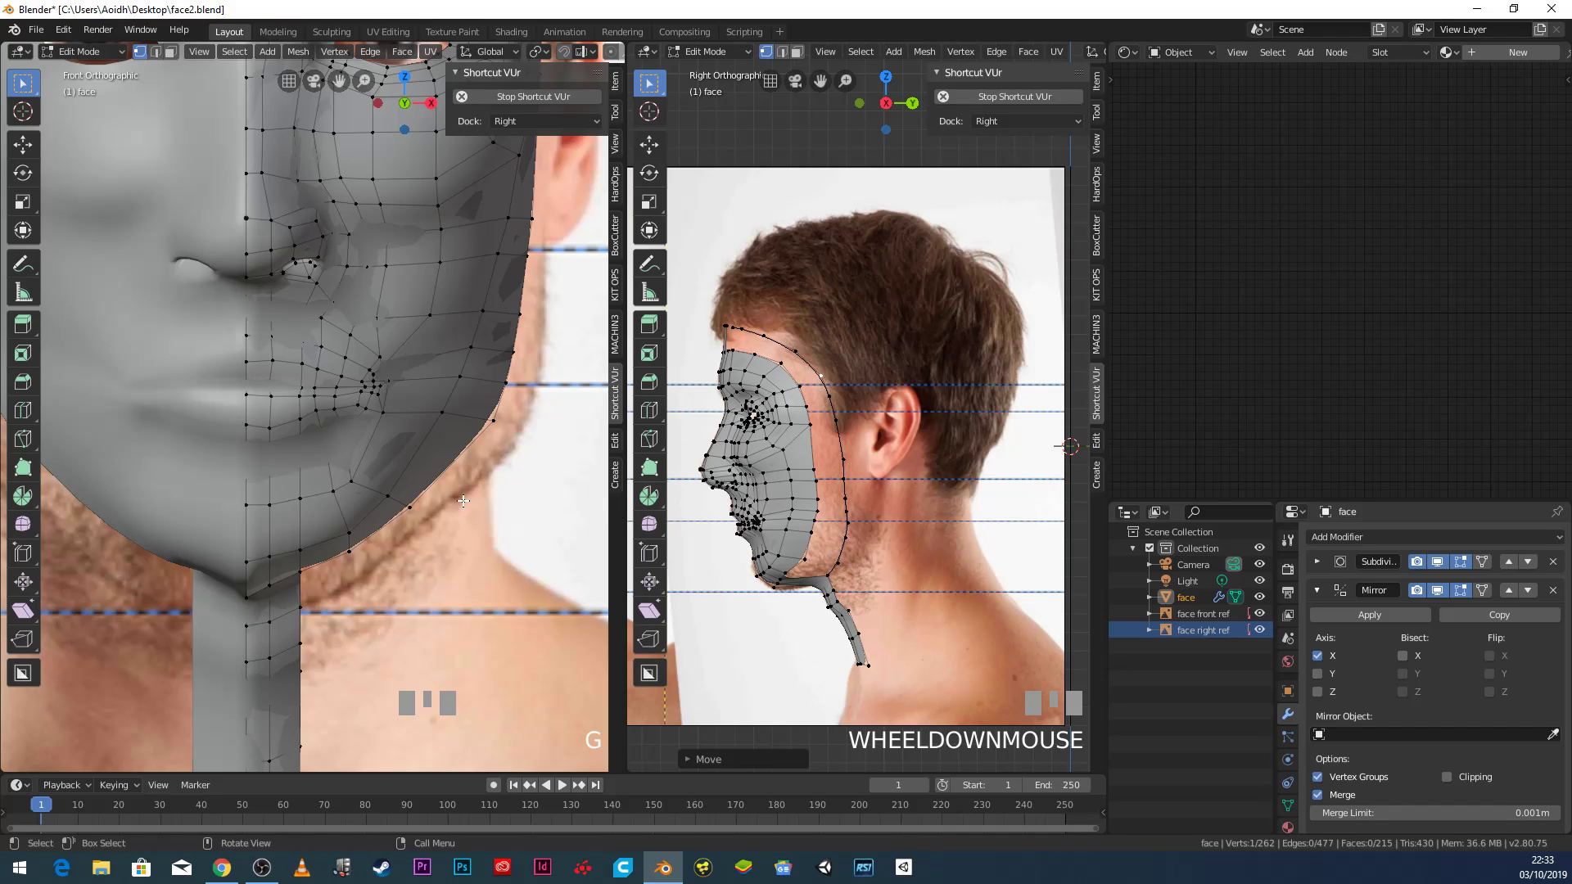
Show the front view in wireframe and move the outline's lowest jaw vertex outward along X to the reference jawline.
key("z")
left_click(375, 504)
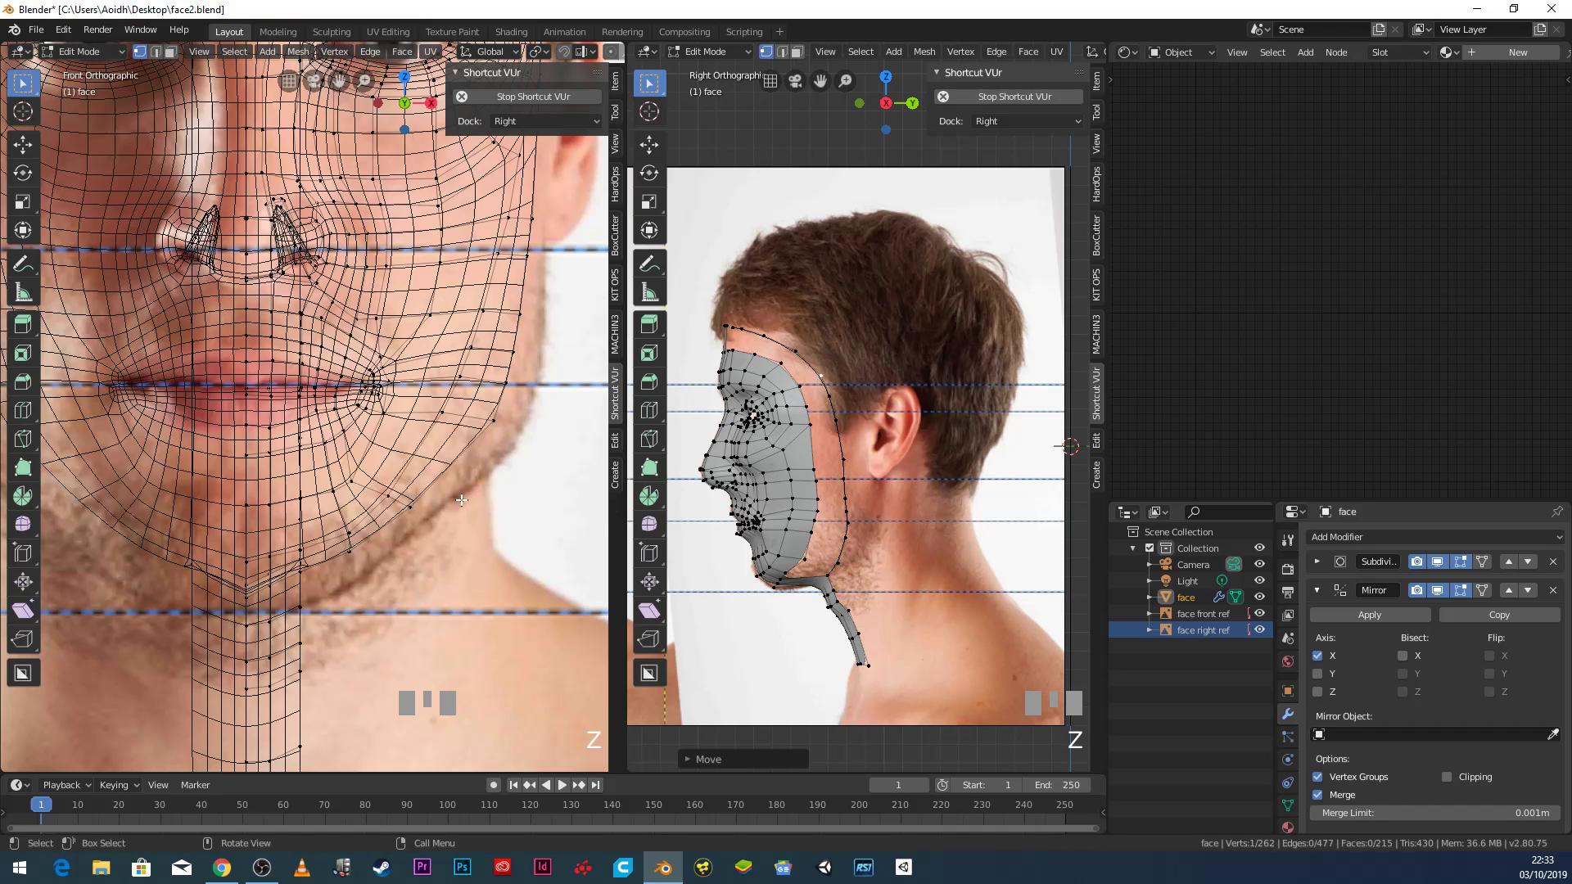
left_click(838, 561)
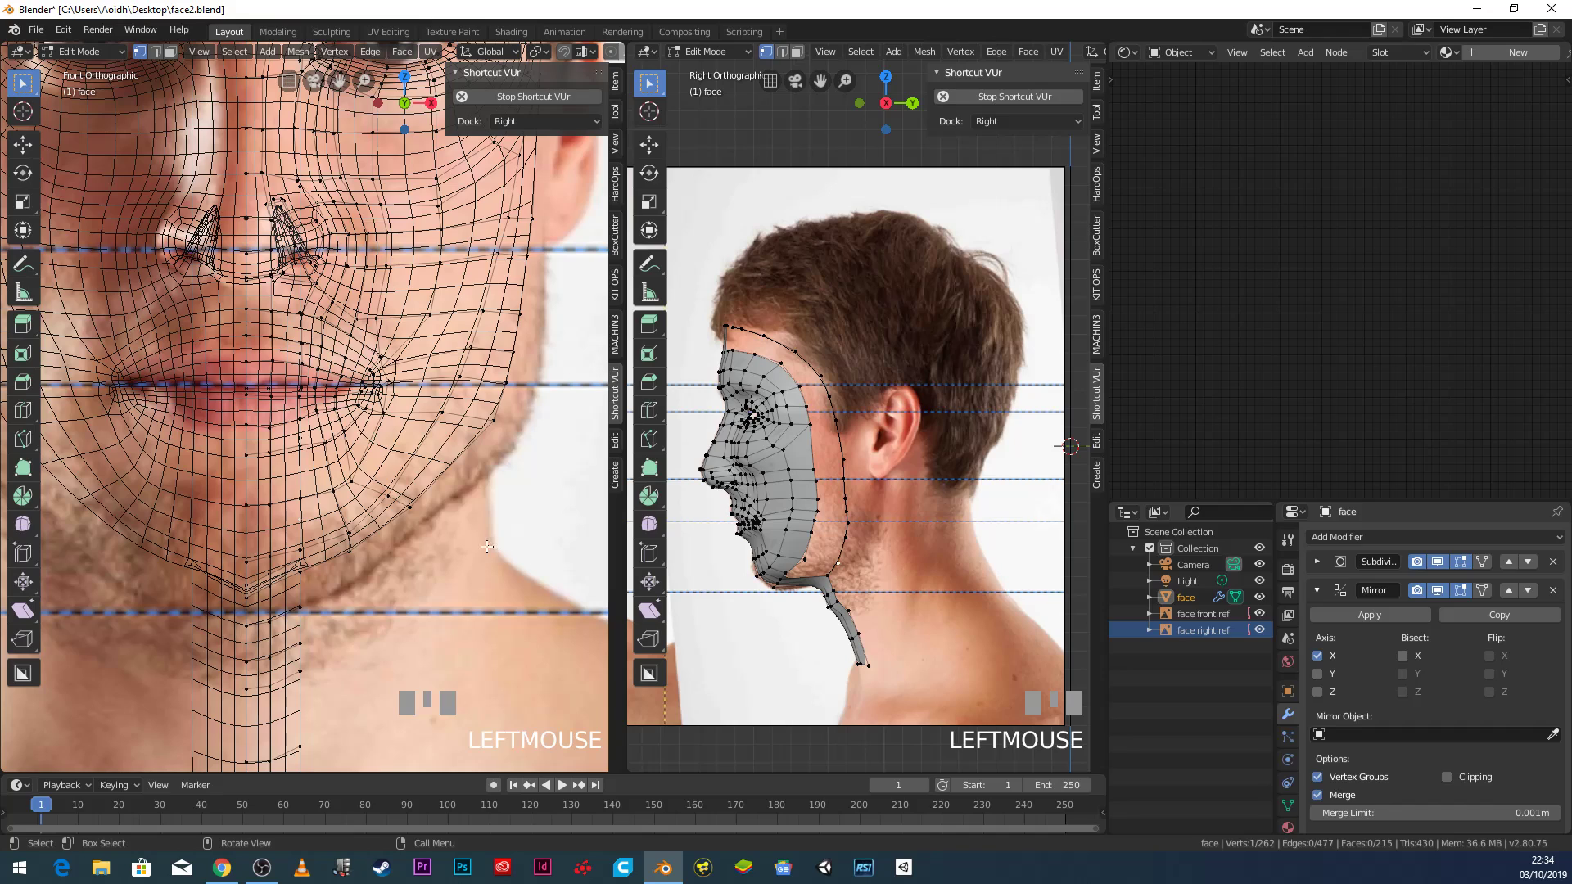
scroll(420, 316, "down", 4)
scroll(409, 410, "up", 5)
scroll(402, 497, "down", 1)
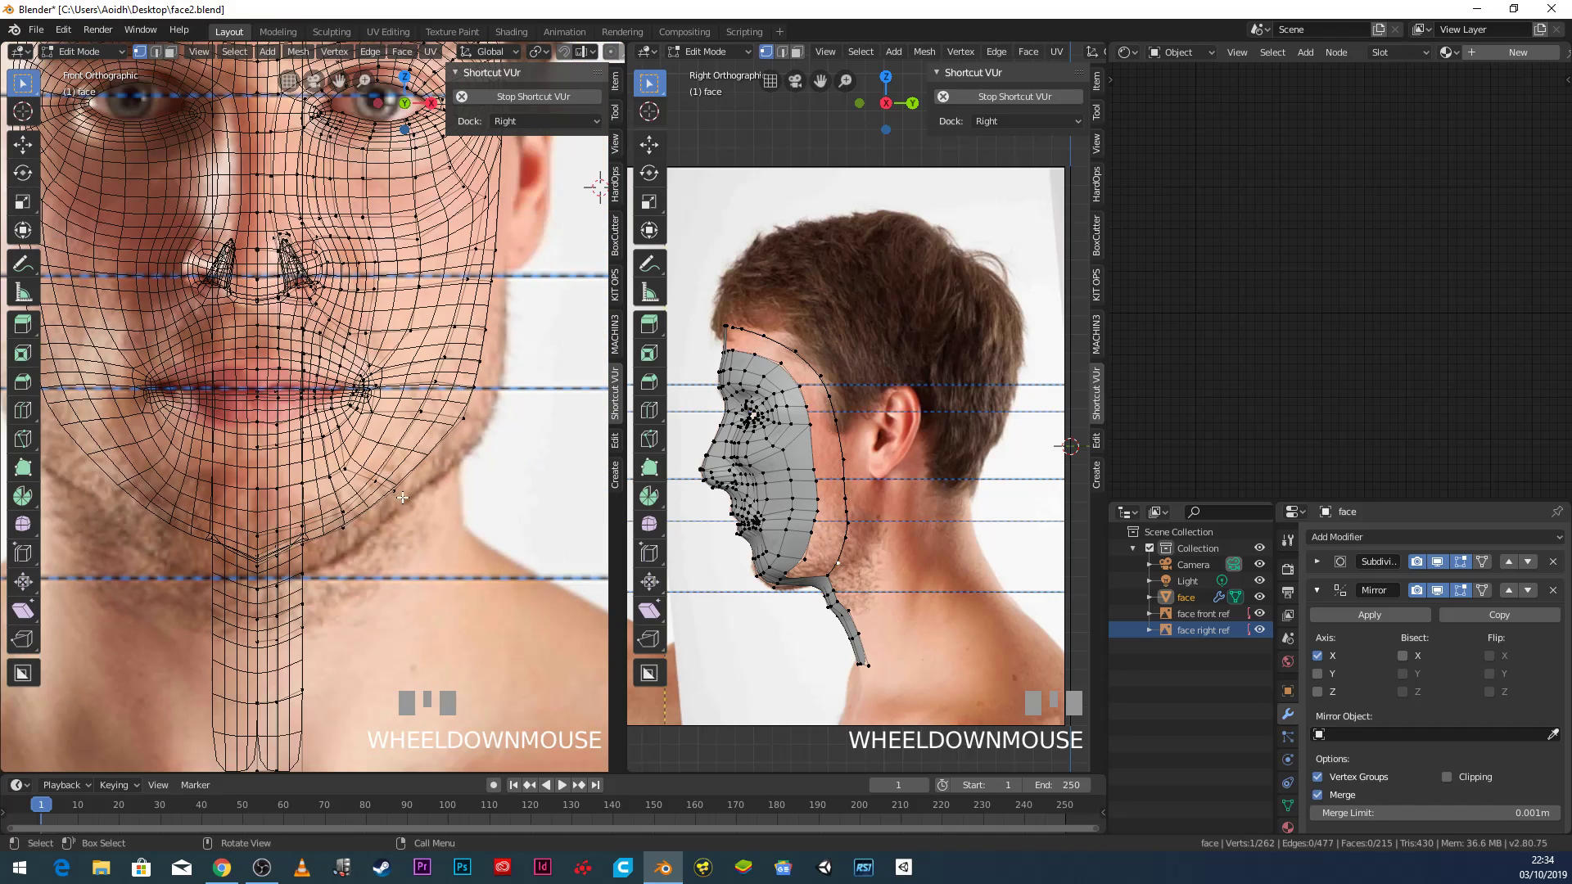
key("g")
key("x")
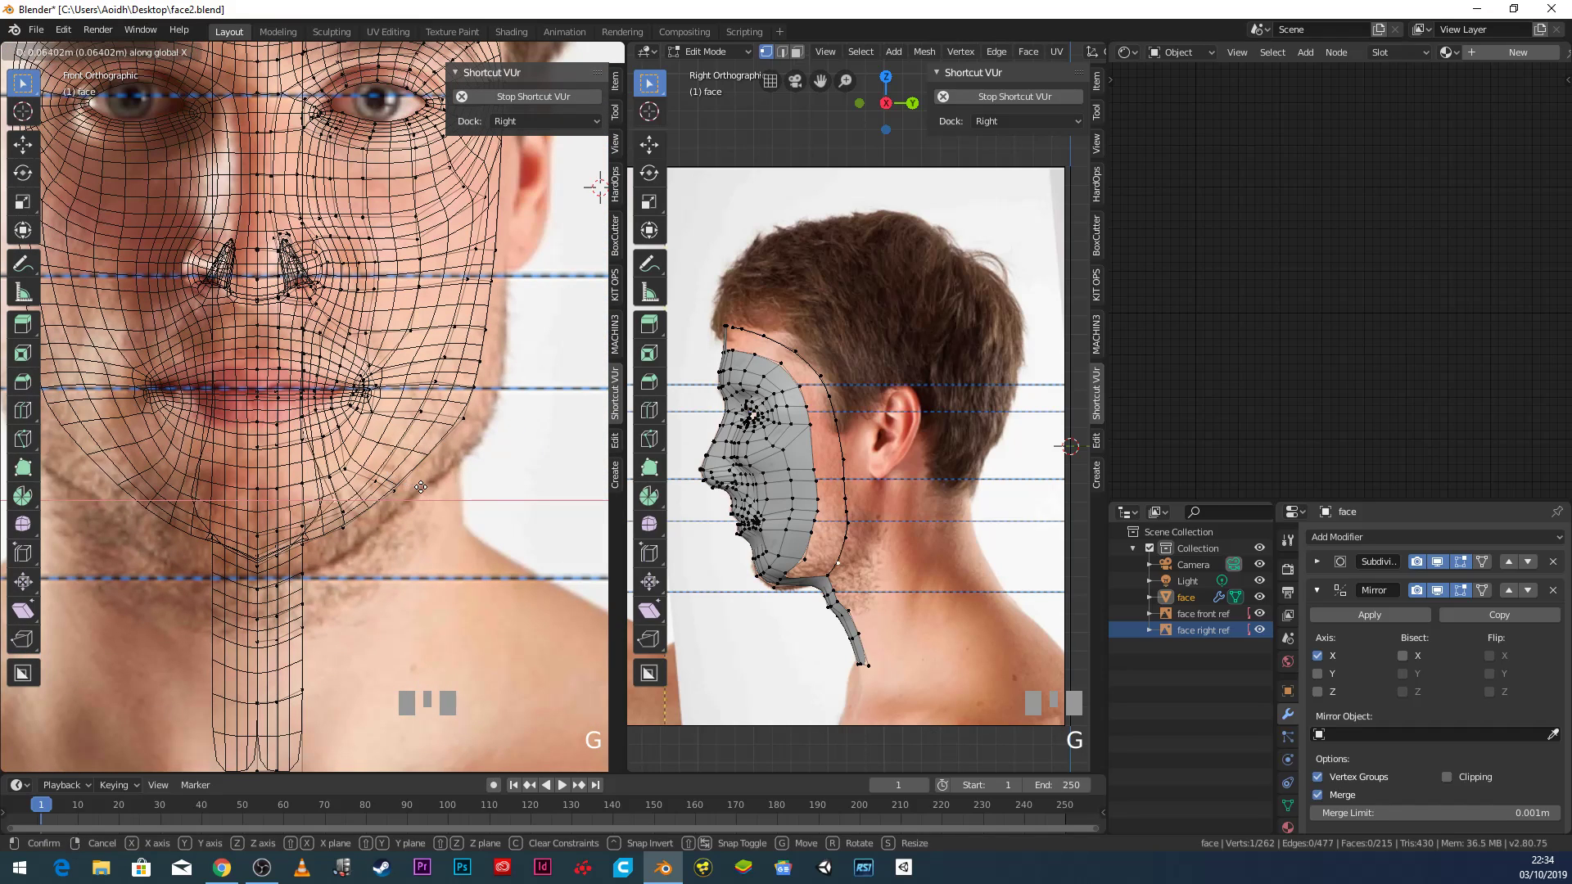
left_click(475, 495)
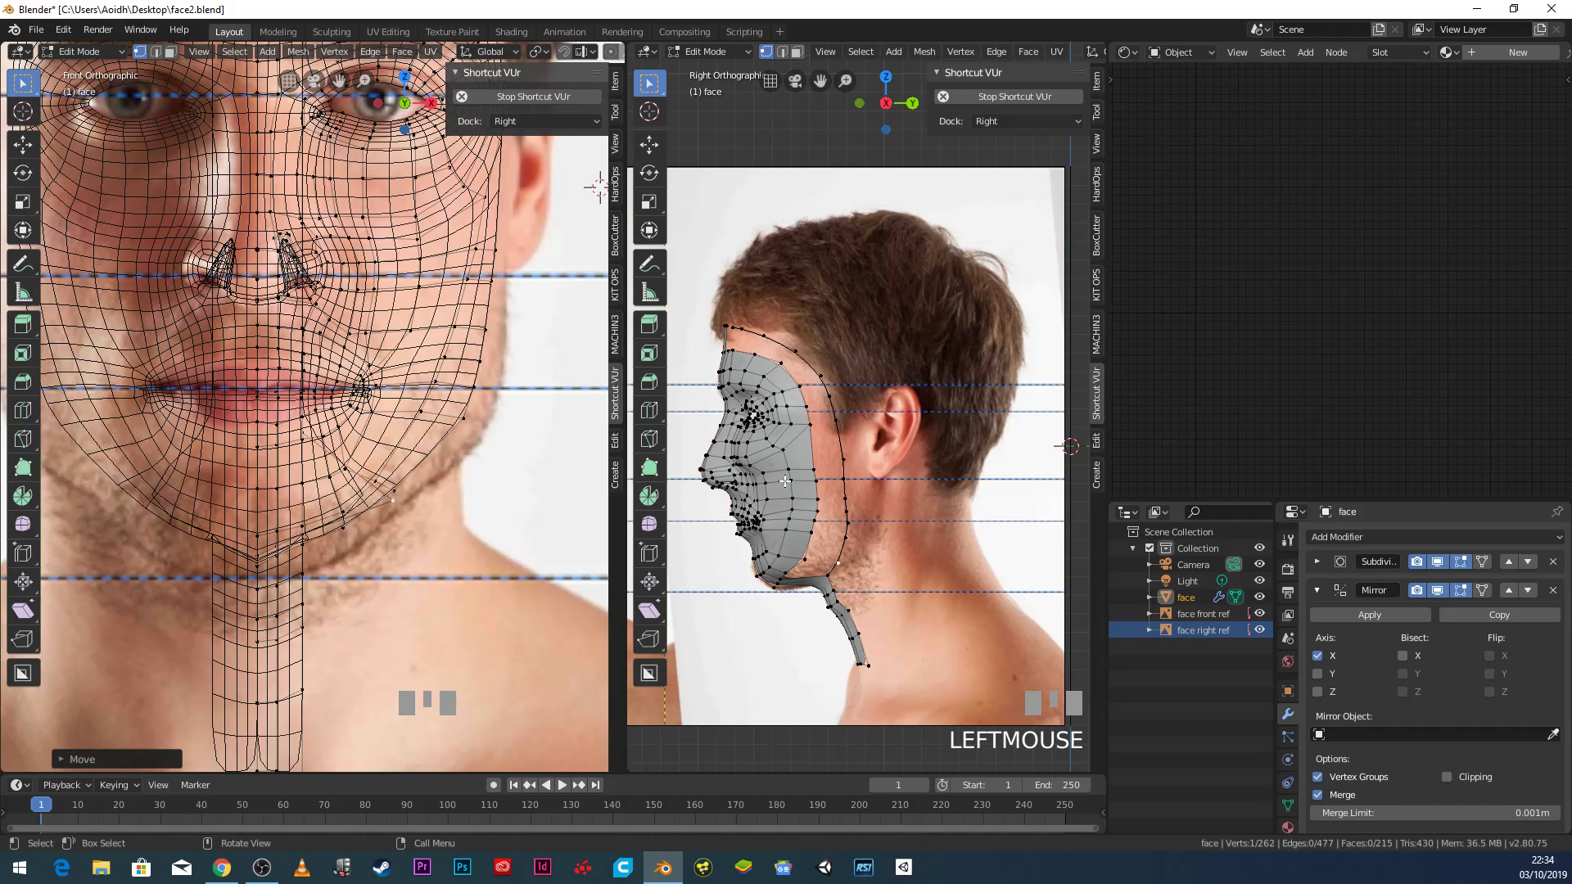
Move the next two vertices up the jaw outline outward along X to match the jaw's width in the front view.
left_click(577, 470)
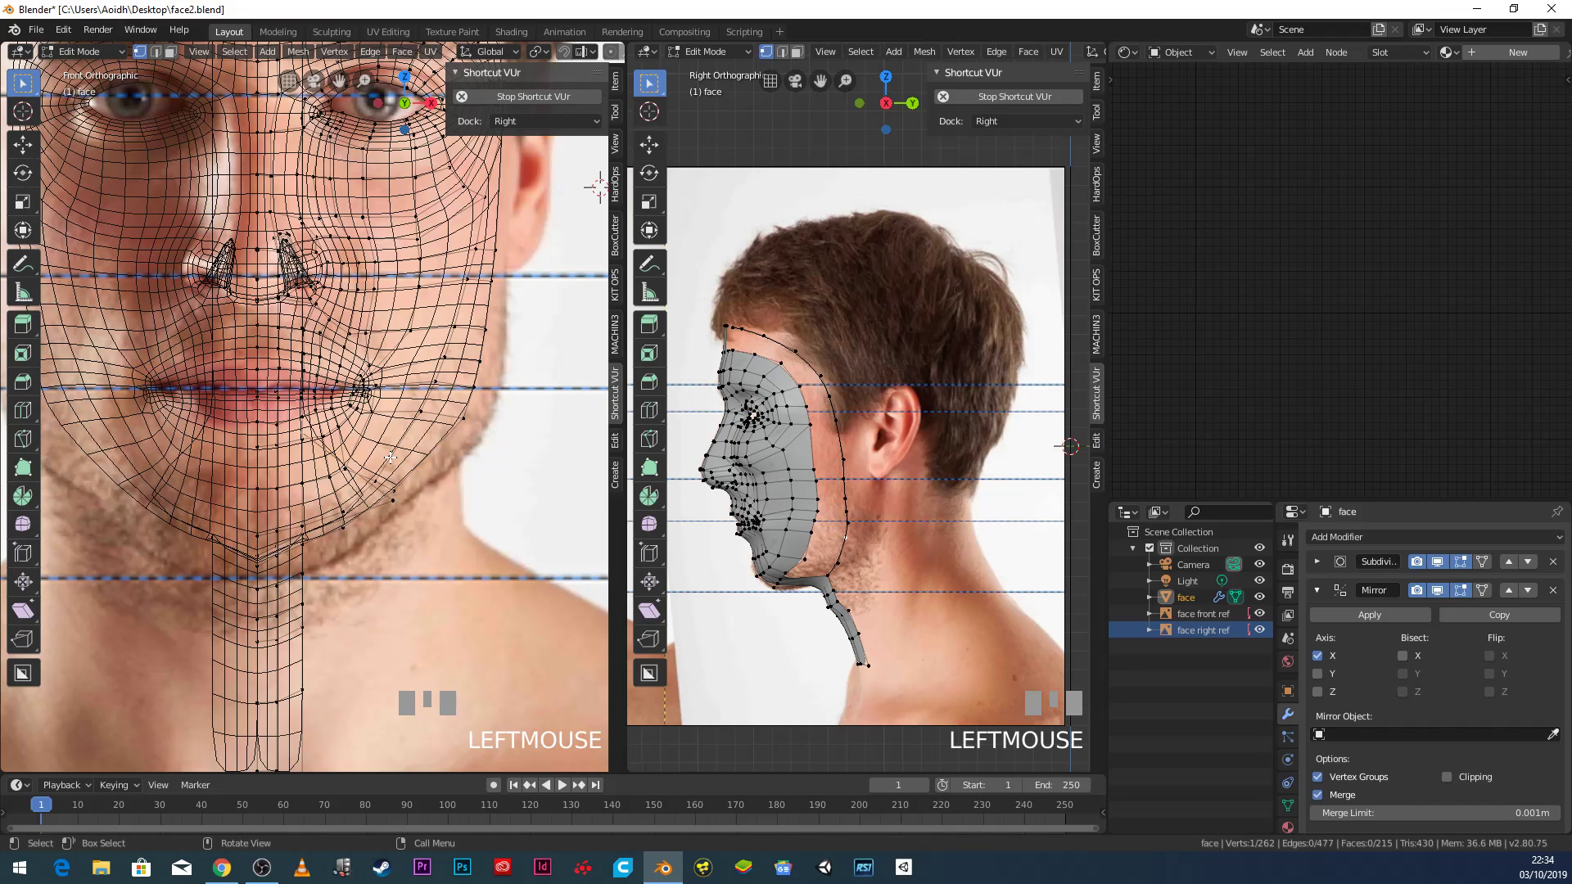
key("g")
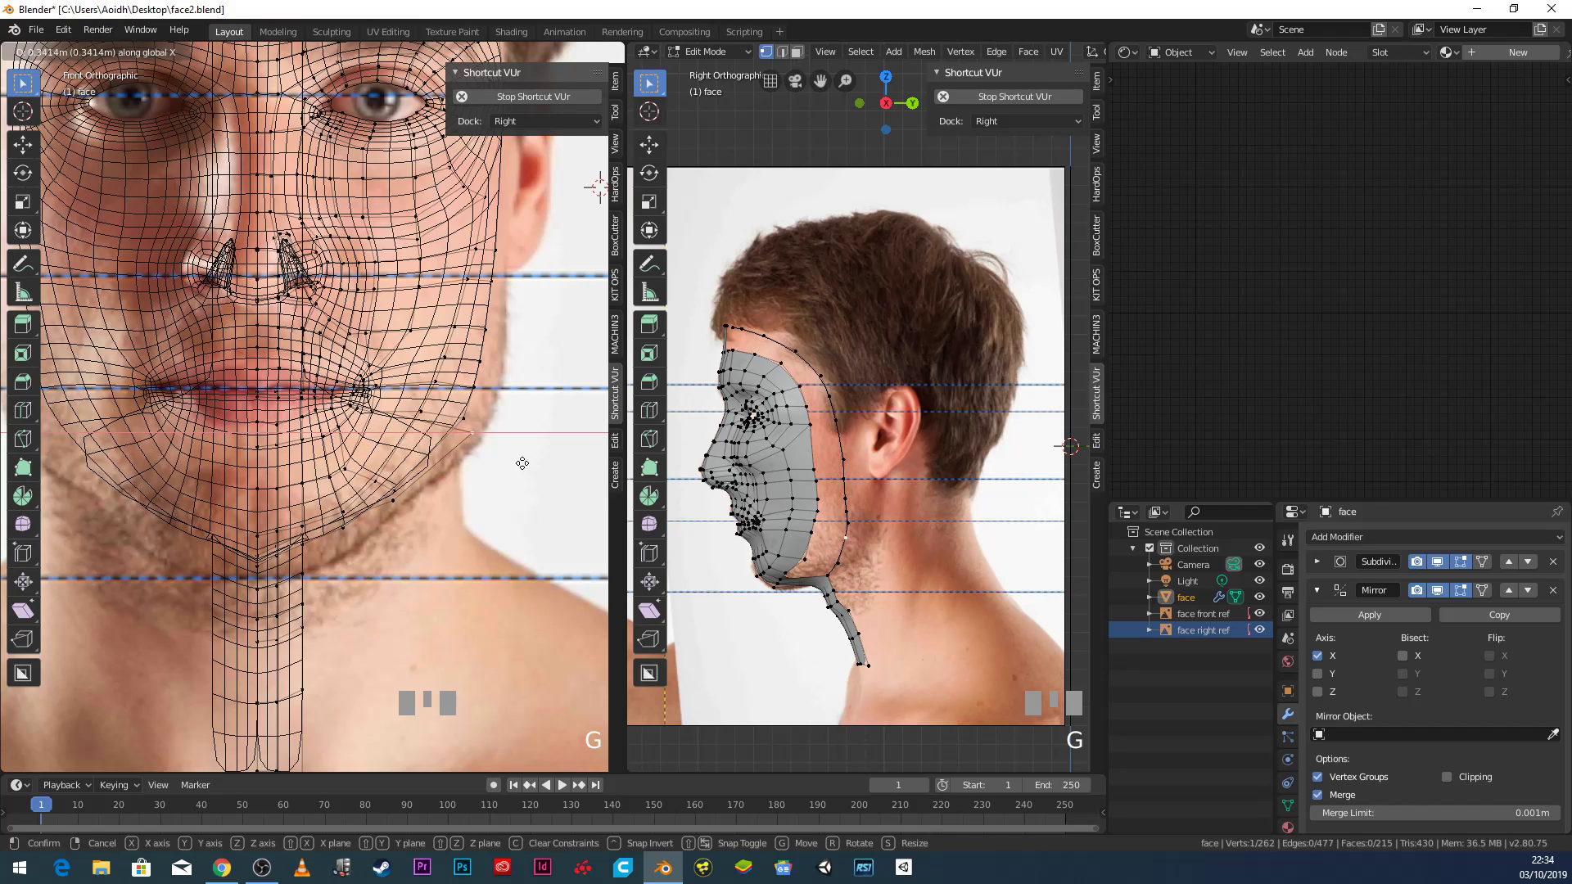
left_click(517, 459)
left_click(594, 463)
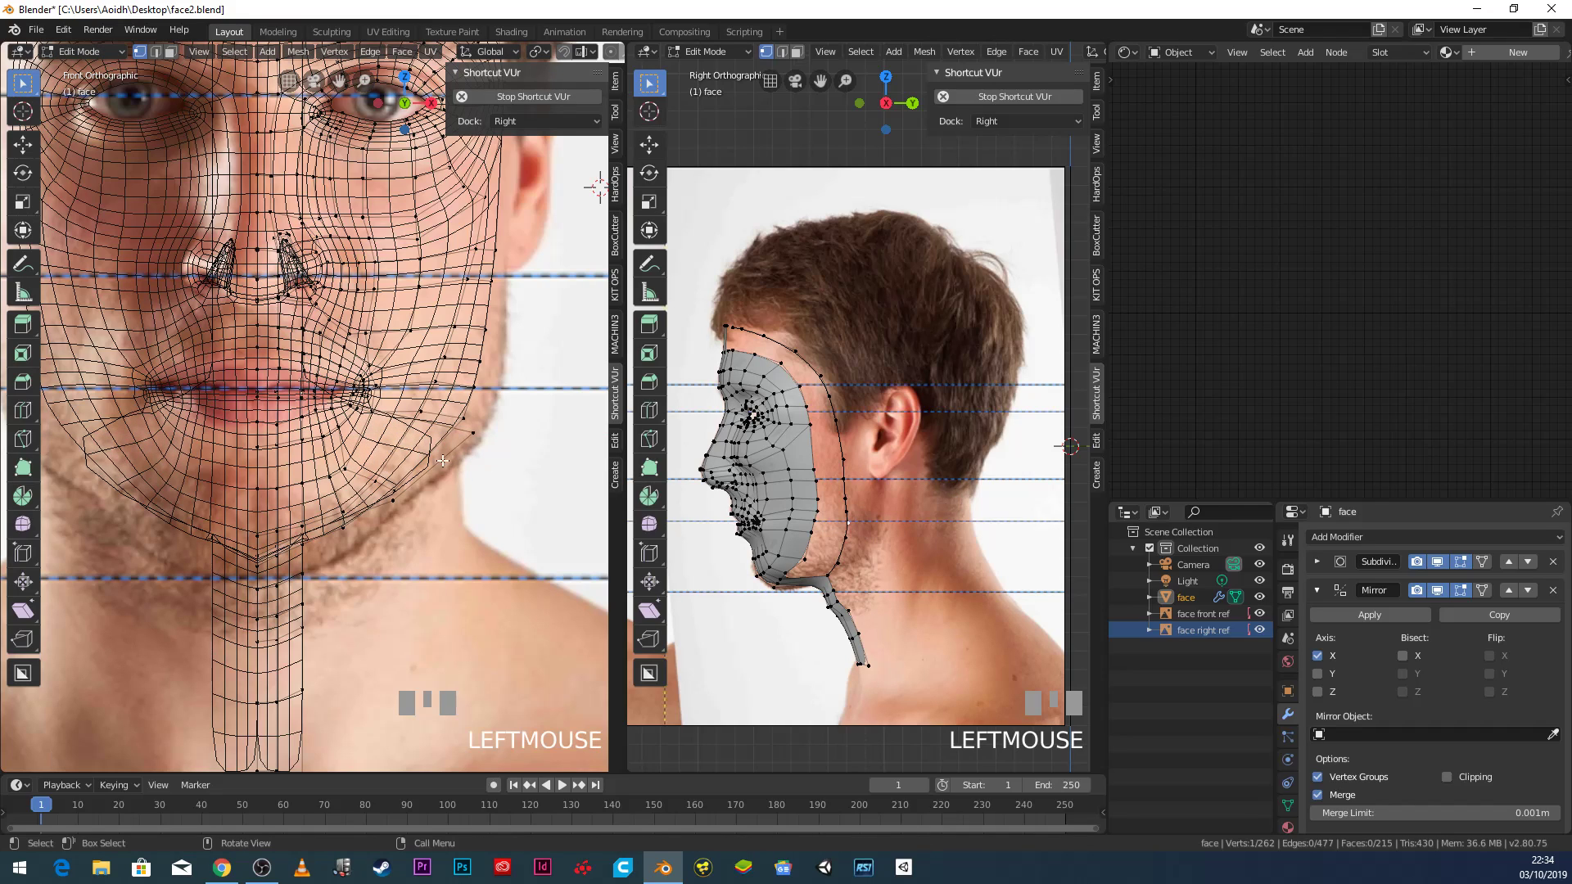
key("g")
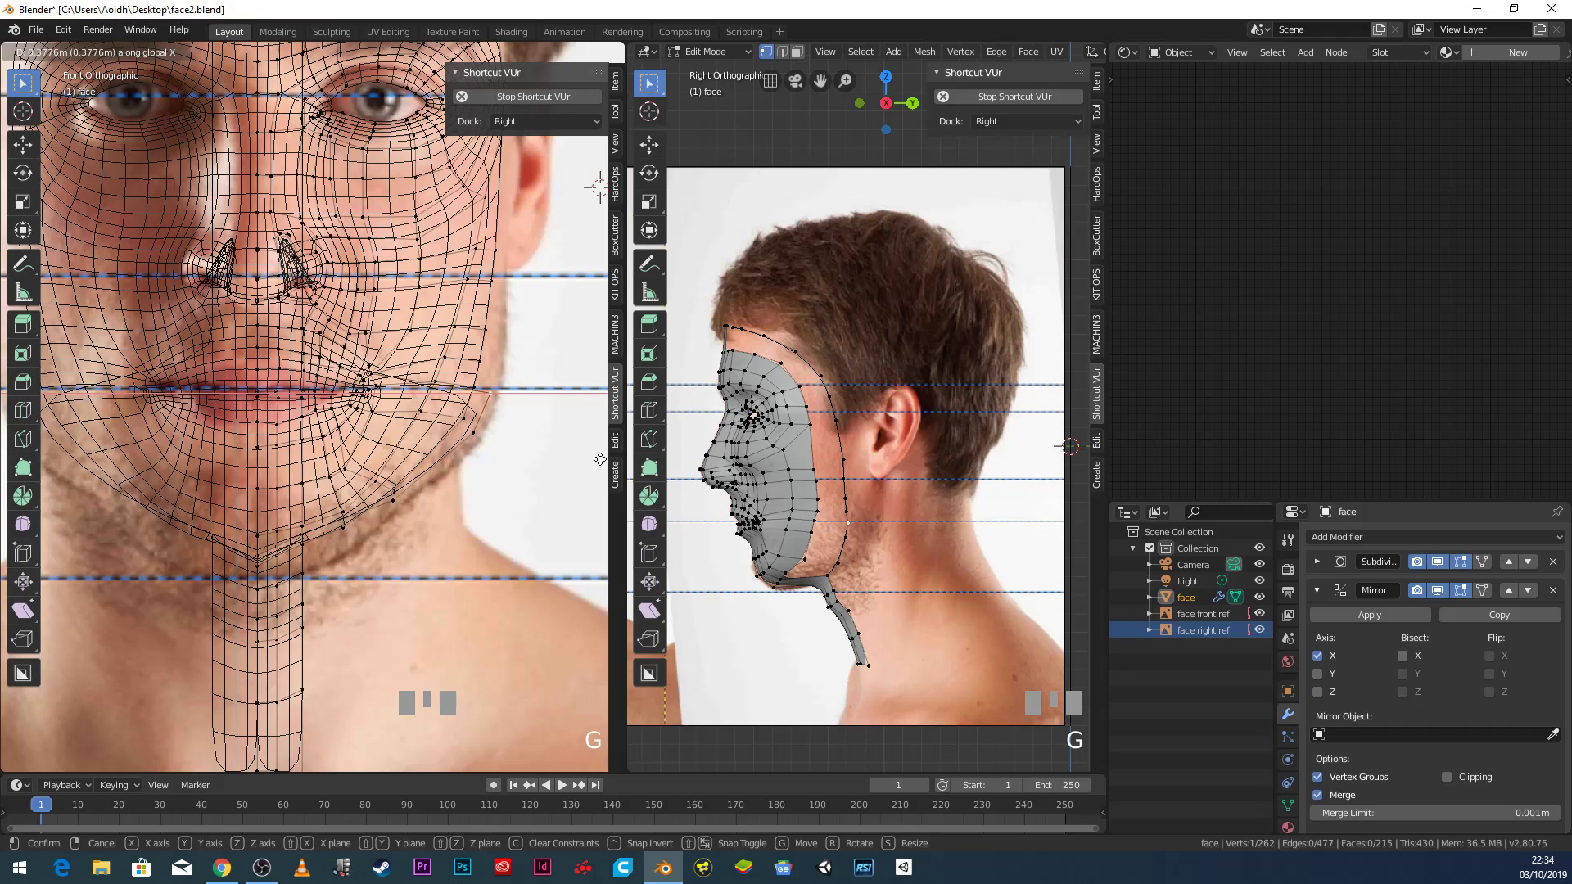
Move the outer face outline's vertices beside the mouth and upper lip outward along X to the cheek edge of the front reference.
left_click(600, 459)
left_click(858, 512)
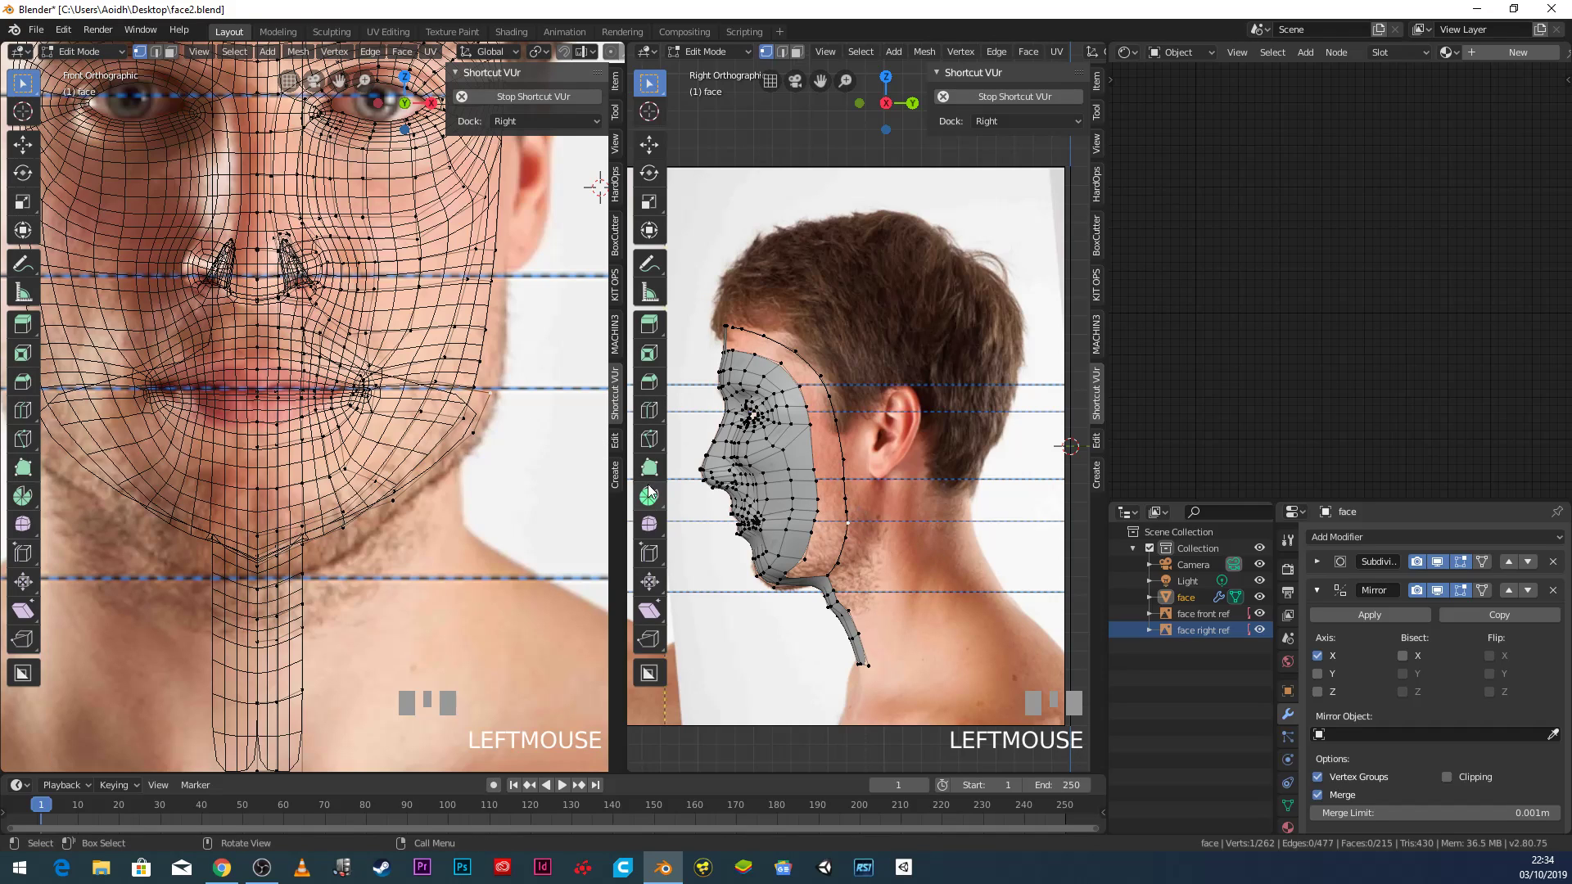
key("g")
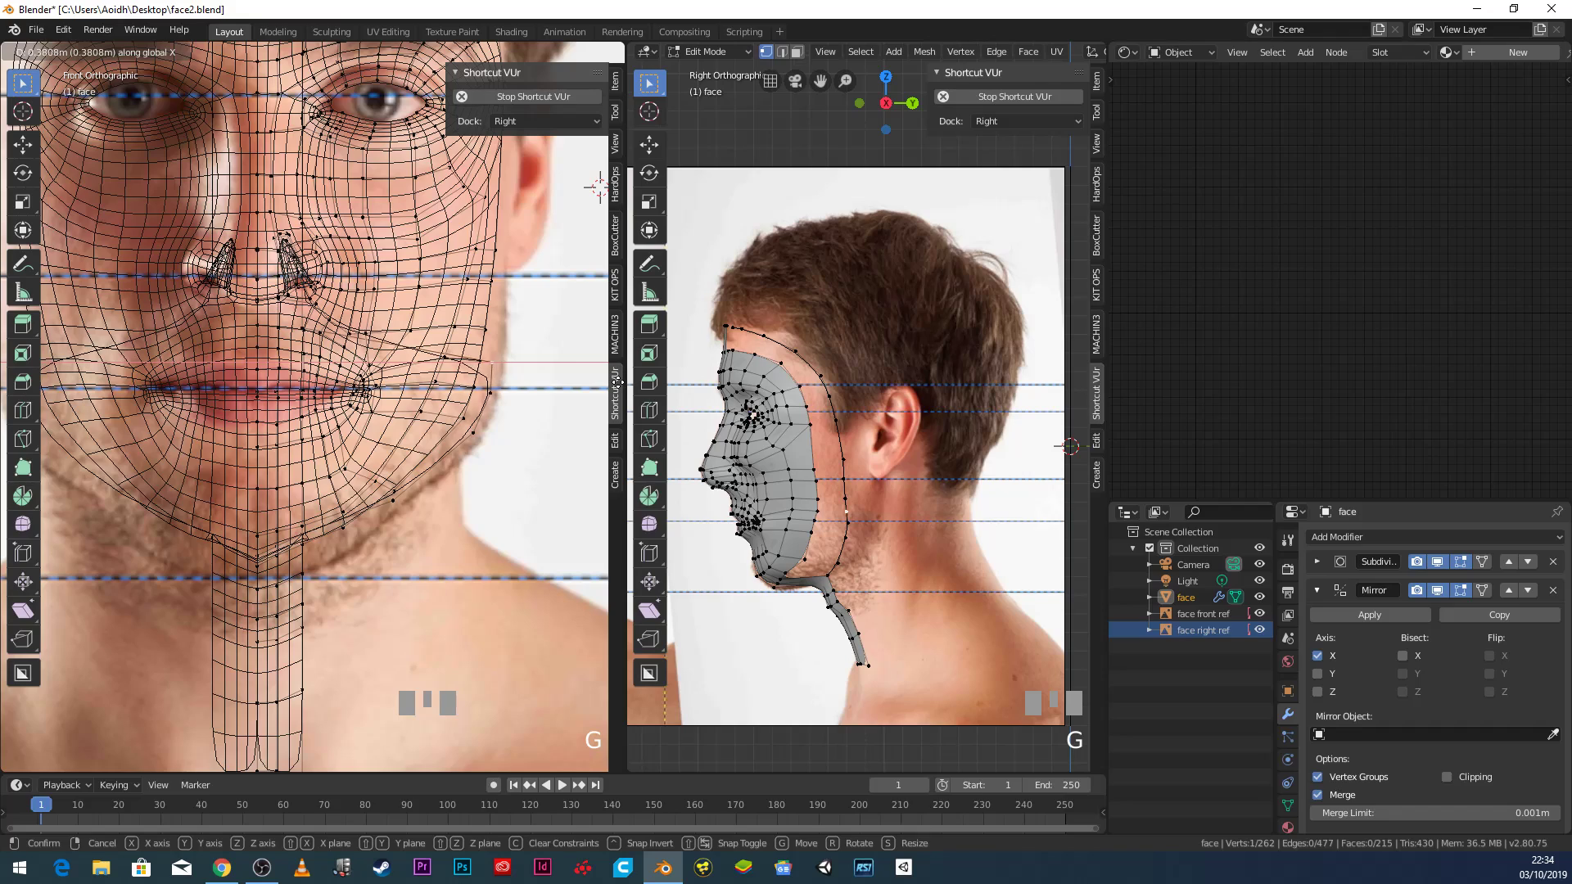
left_click(249, 505)
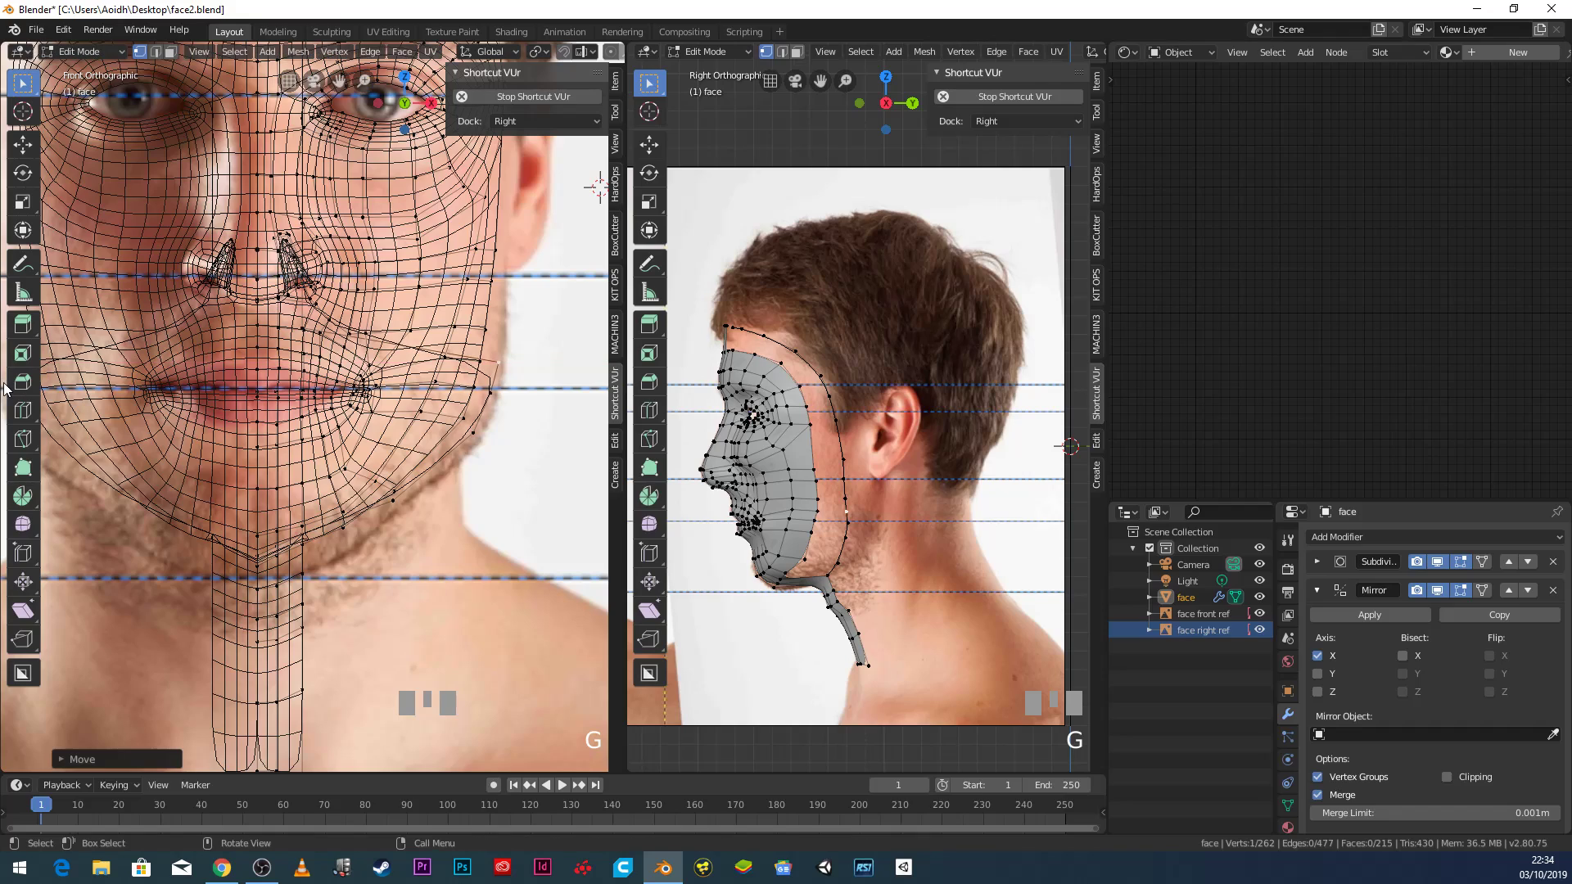
left_click_drag(844, 500, 828, 502)
left_click(841, 495)
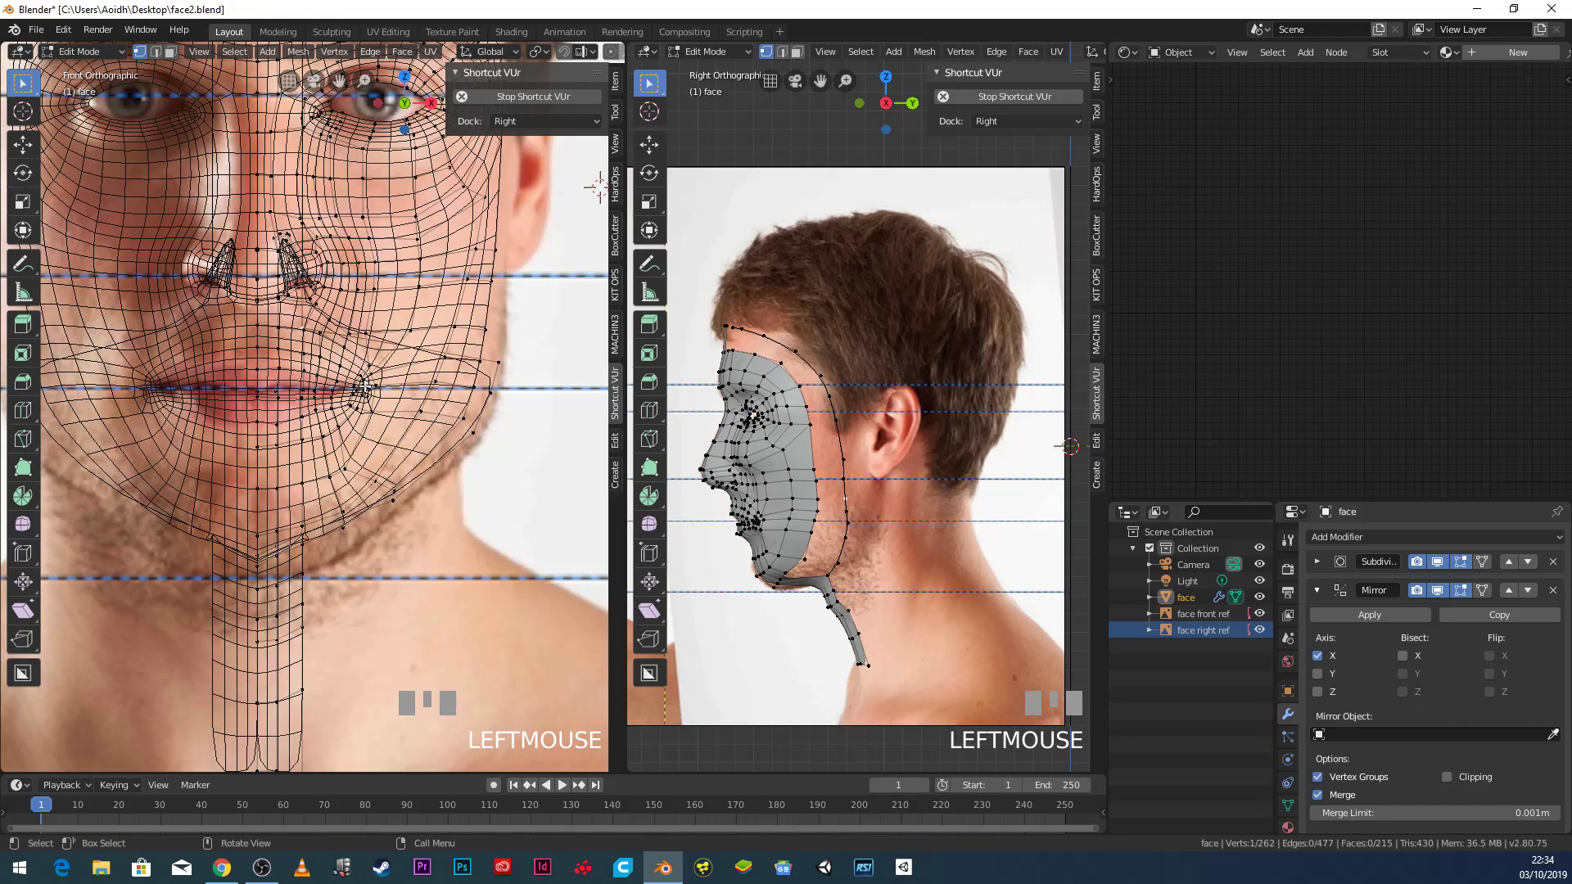
key("g")
left_click(653, 453)
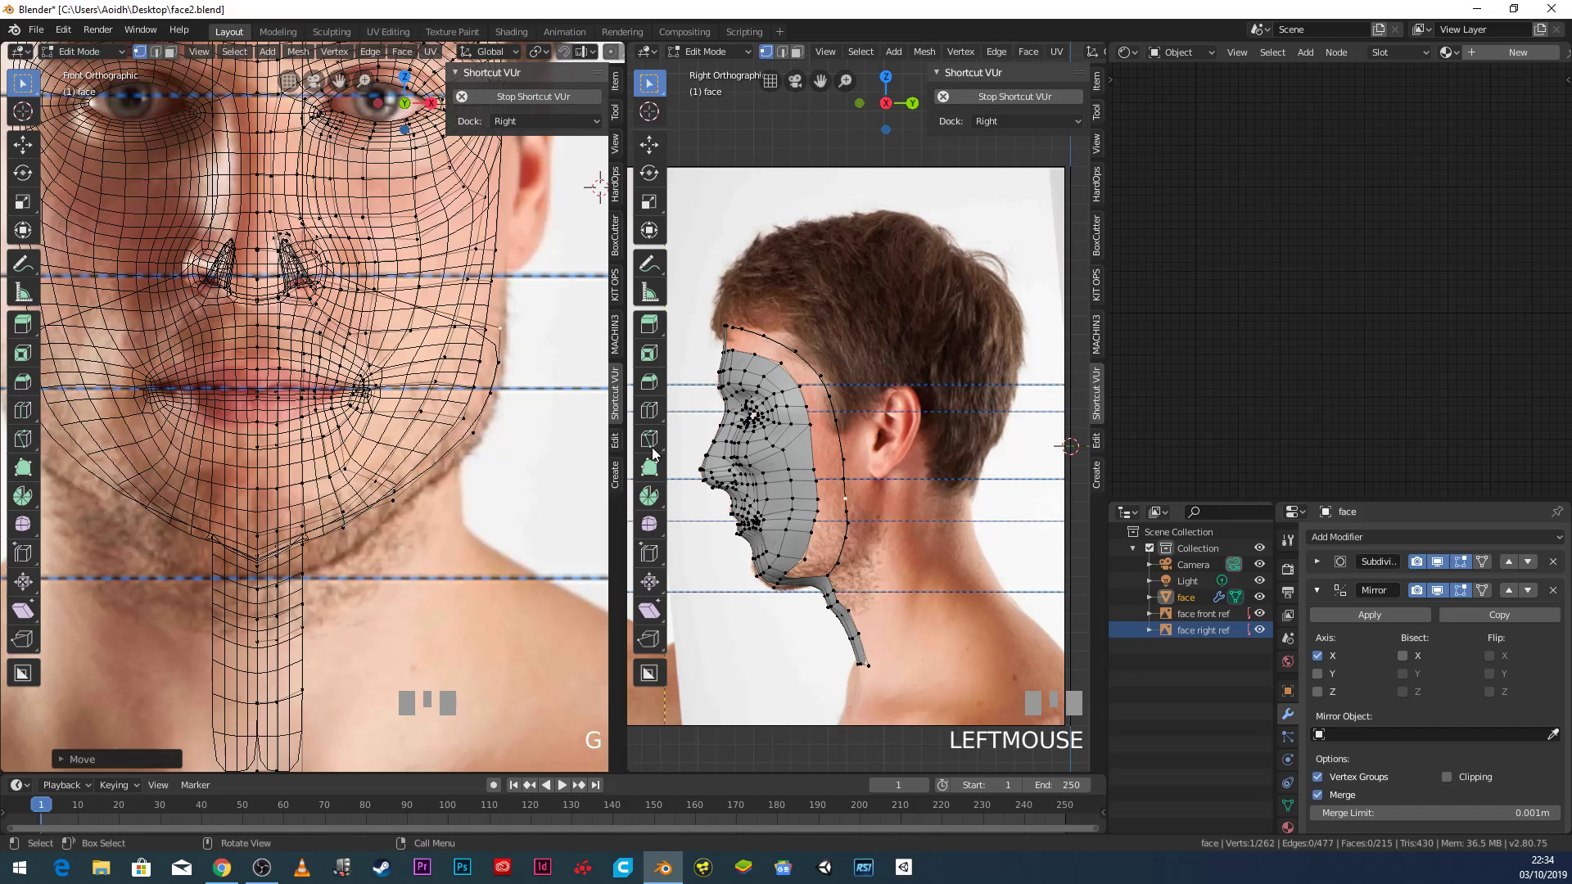
Move the two outline vertices at nose and mid-cheek level outward along X to the side of the face.
left_click(837, 478)
key("g")
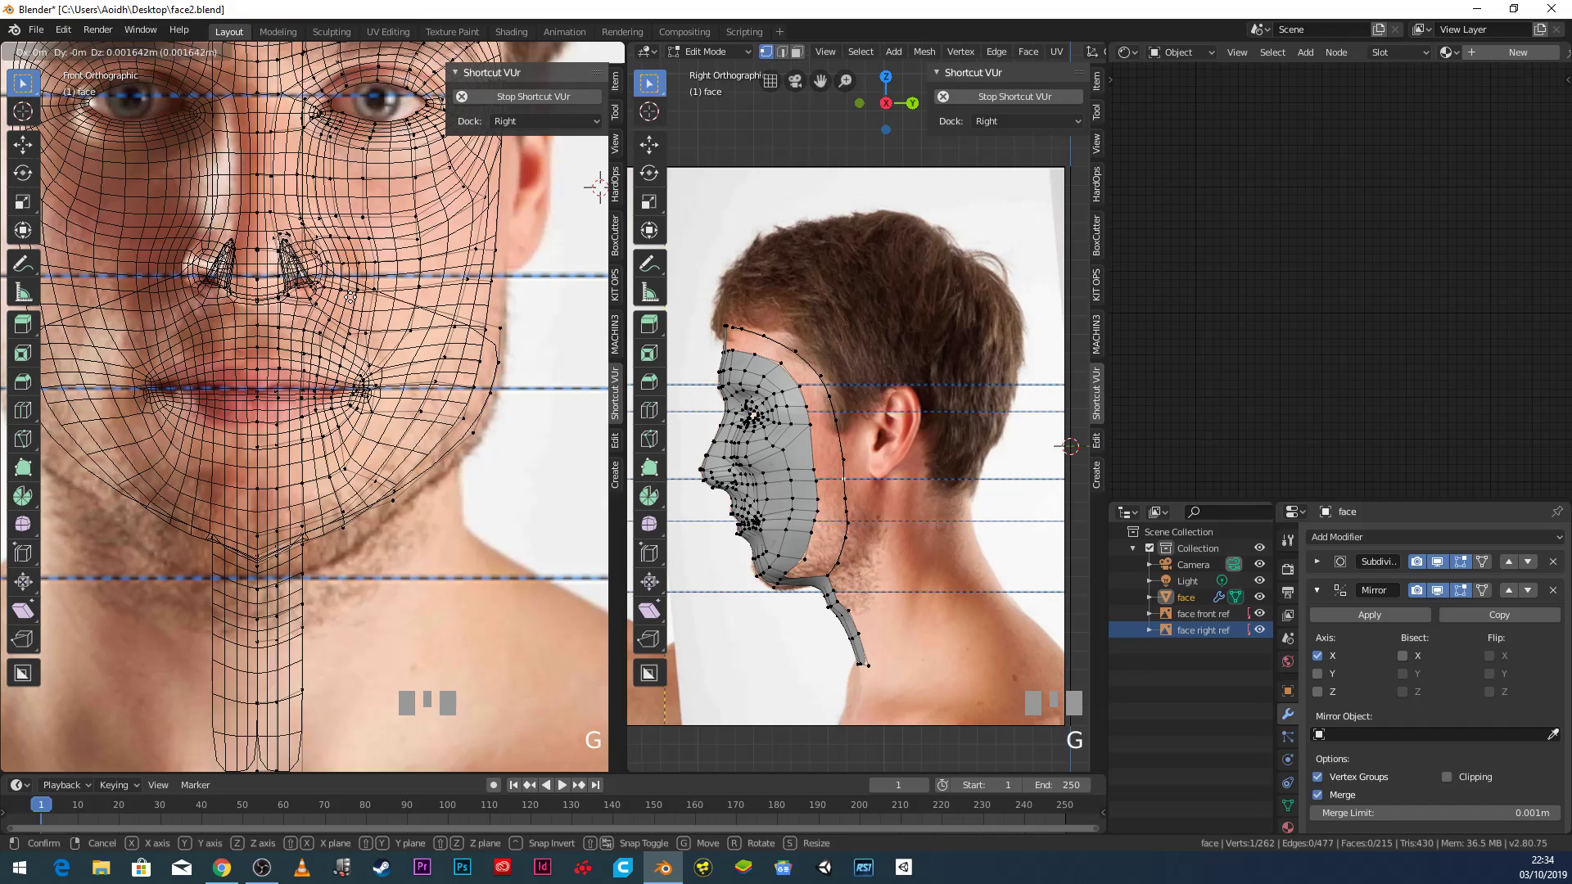
left_click(553, 305)
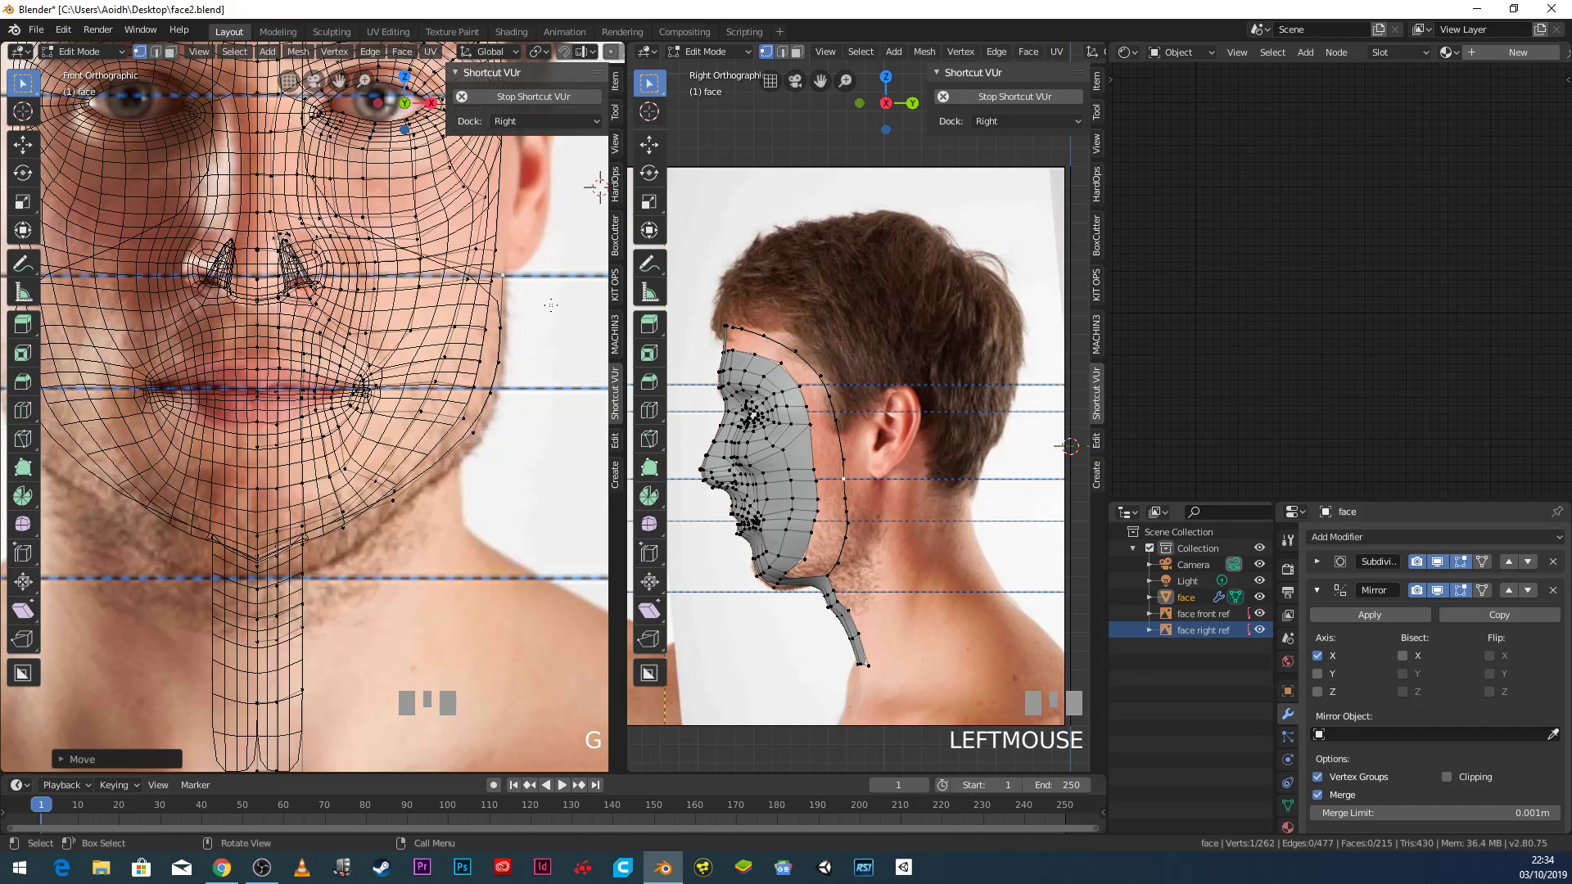
left_click(836, 460)
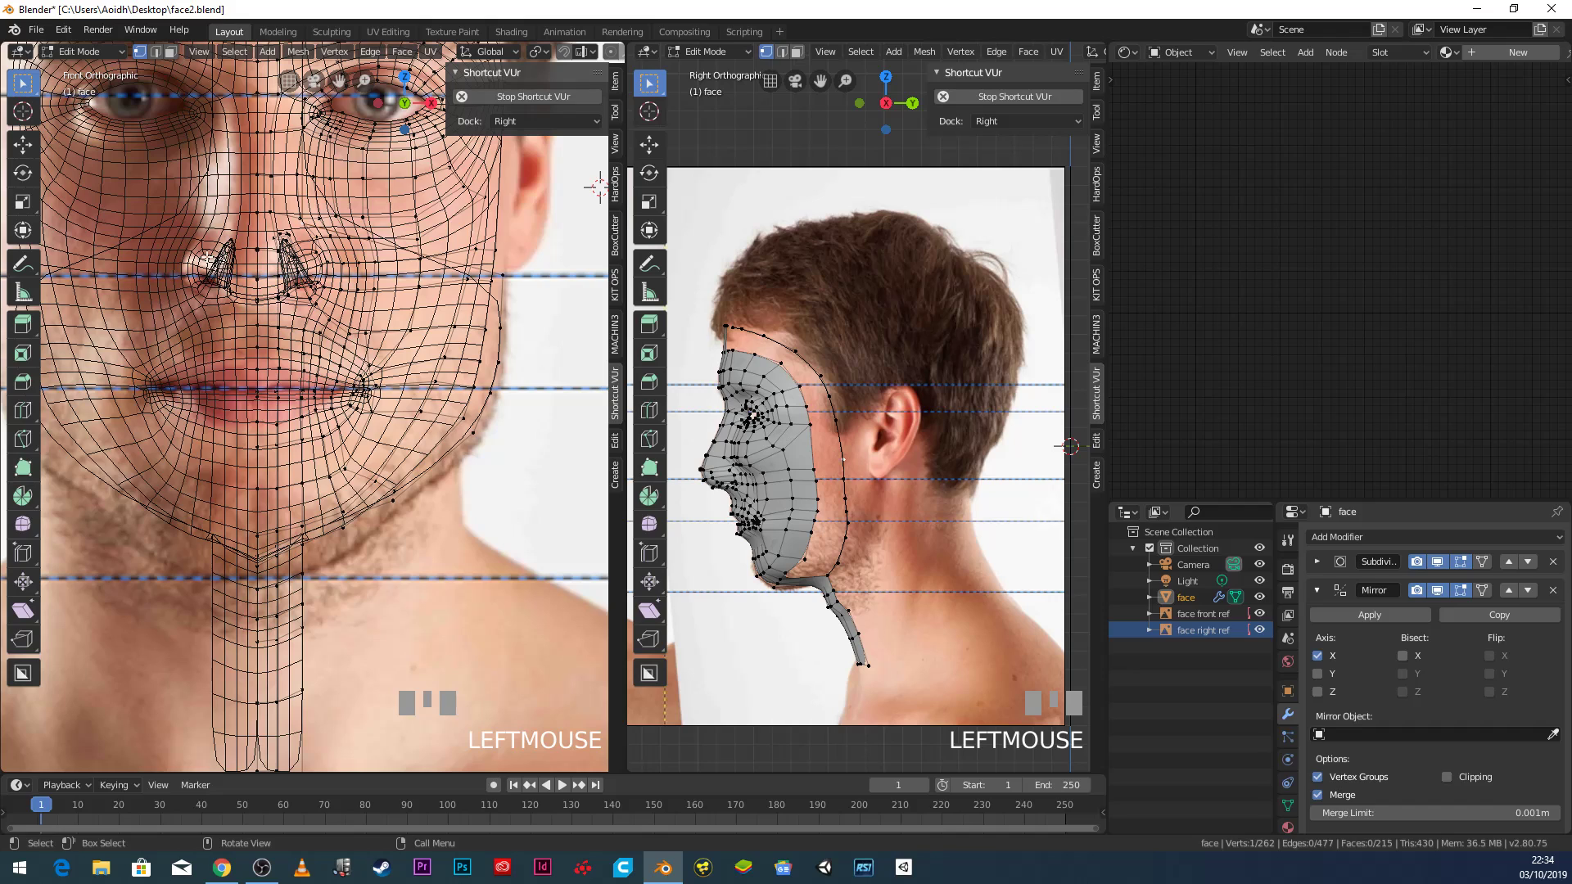
key("g")
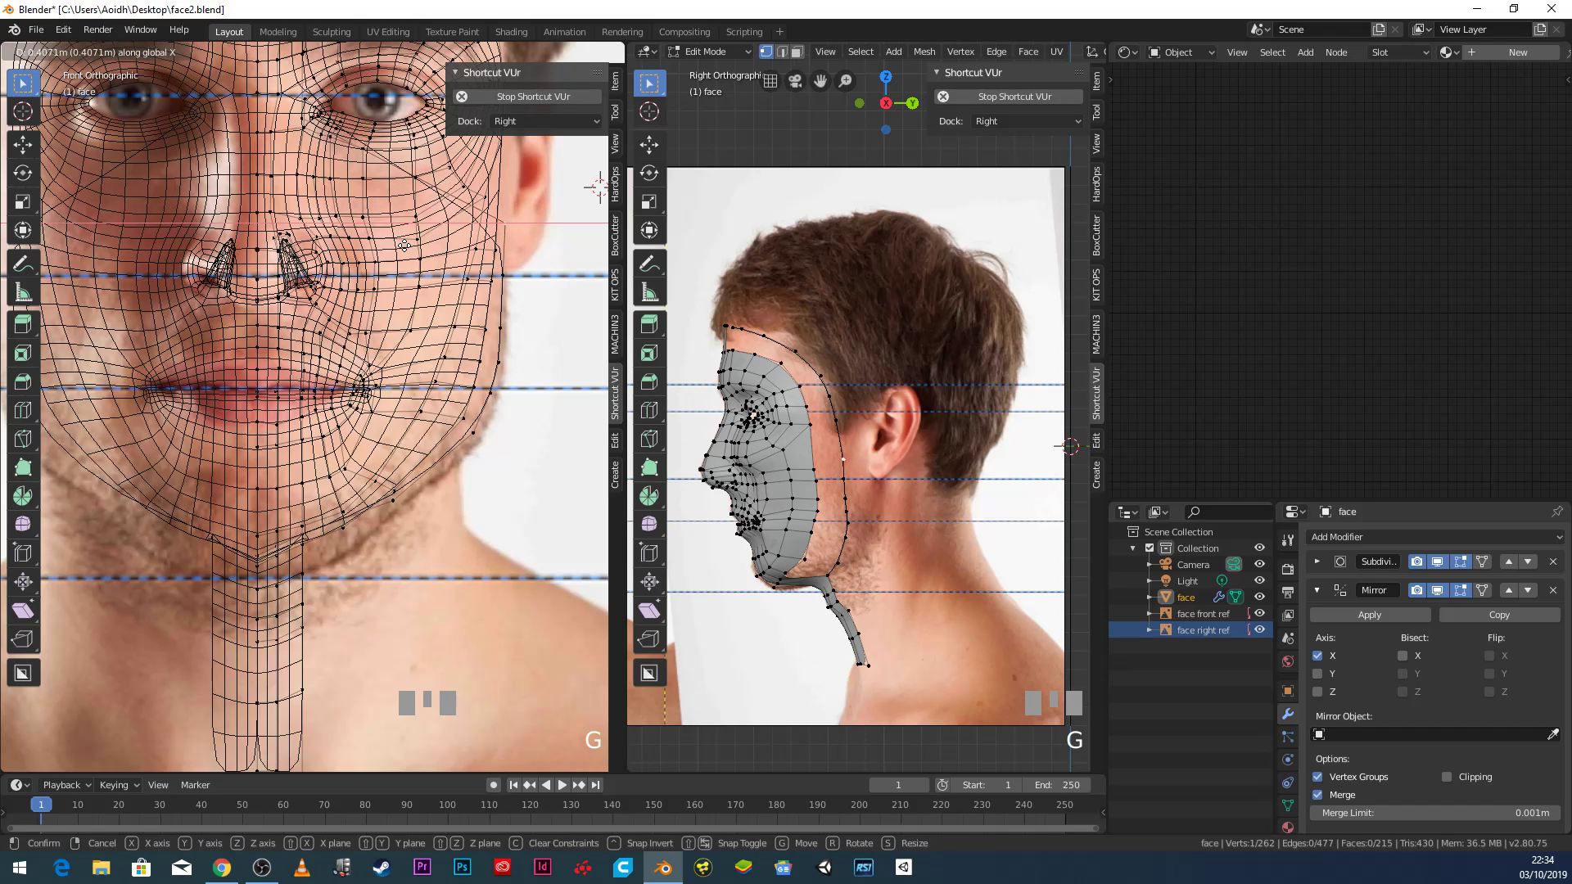
left_click(404, 245)
Move the outline vertices at eye and brow level along X to the side of the face in the front reference.
middle_click_drag(404, 245, 410, 350, "shift")
scroll(508, 572, "up", 2)
middle_click_drag(307, 479, 330, 406, "shift")
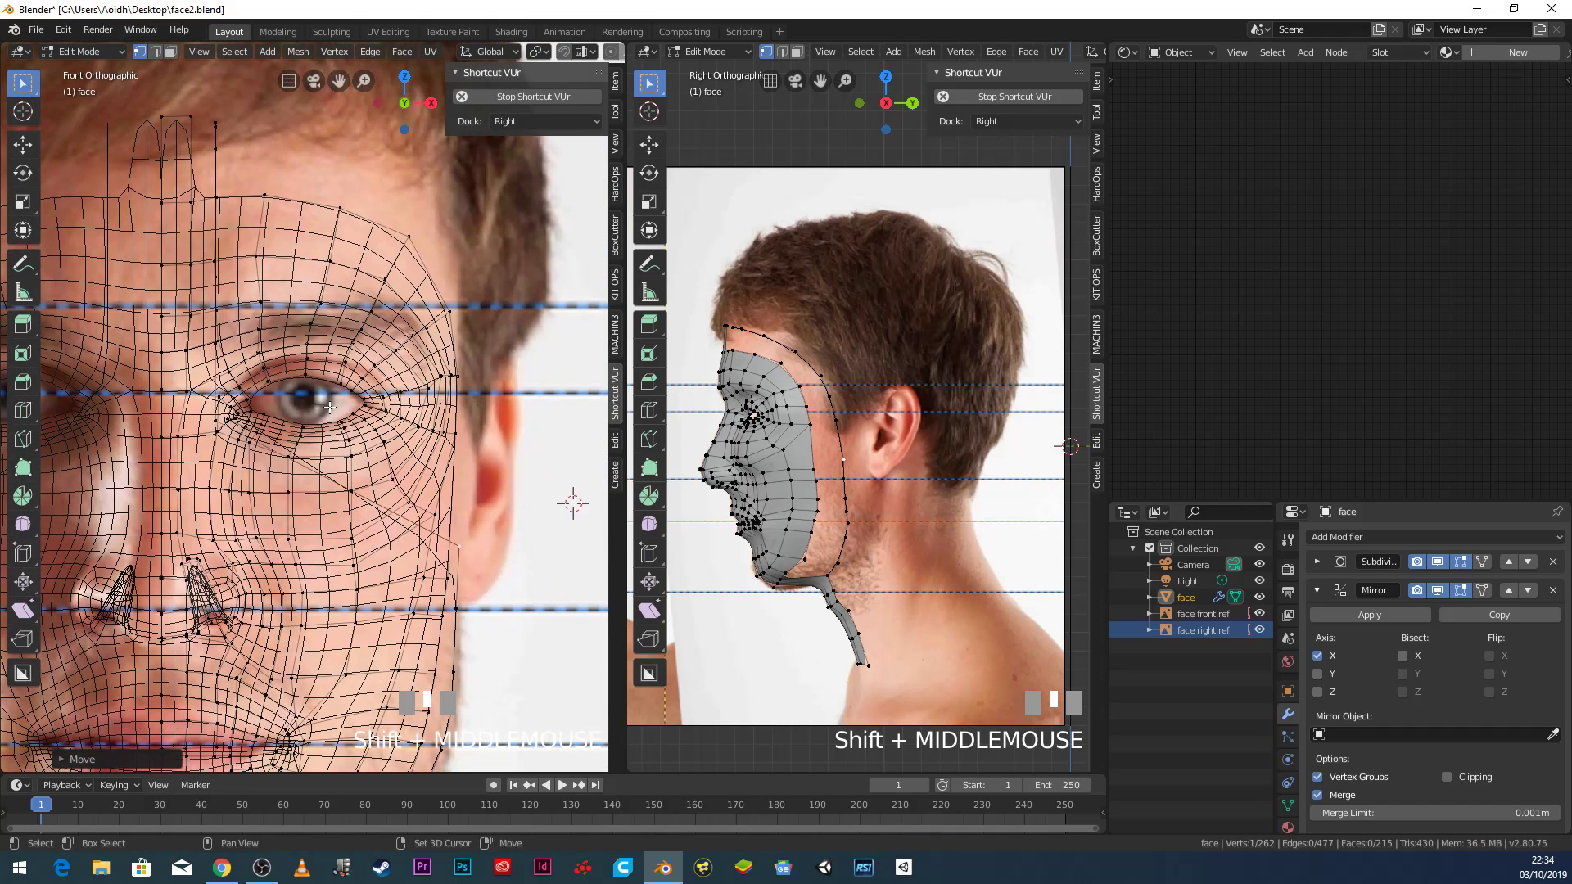
left_click(830, 416)
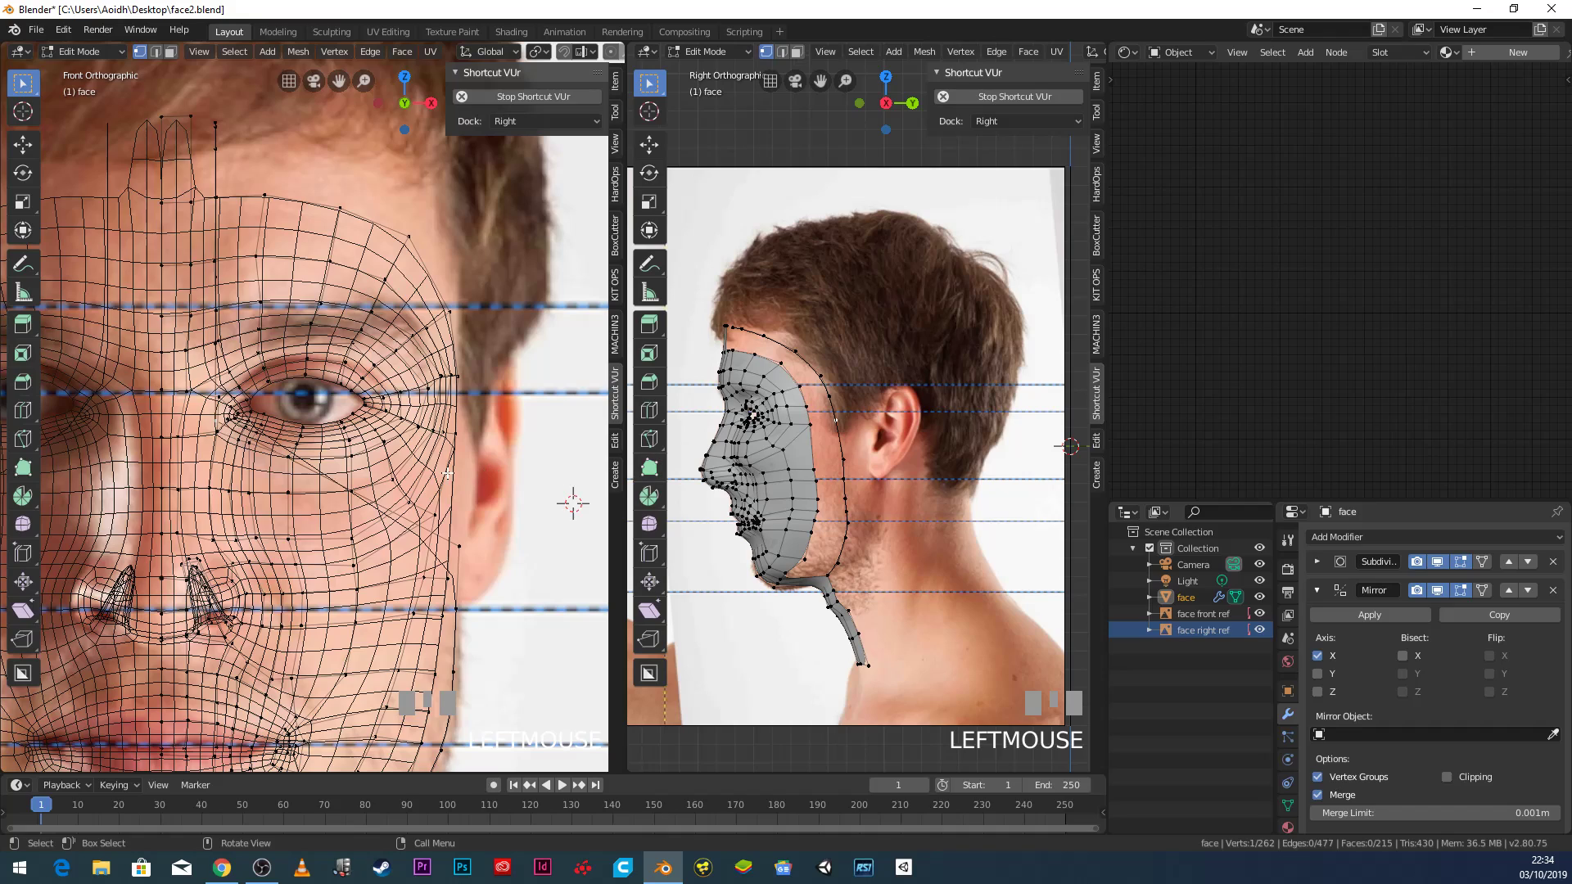
key("g")
key("x")
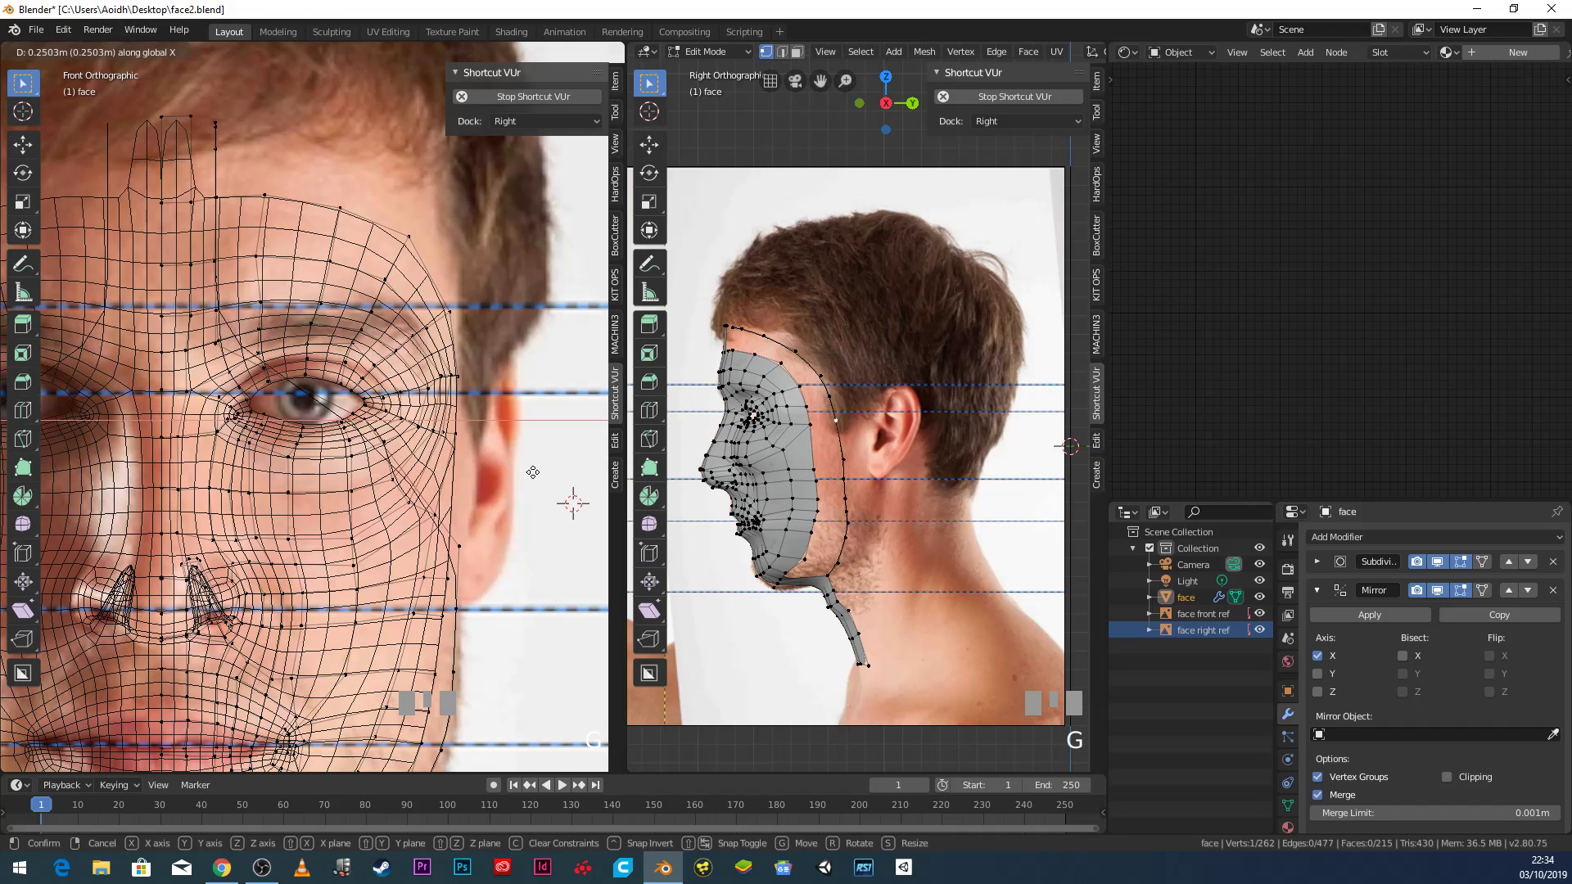
left_click(4, 460)
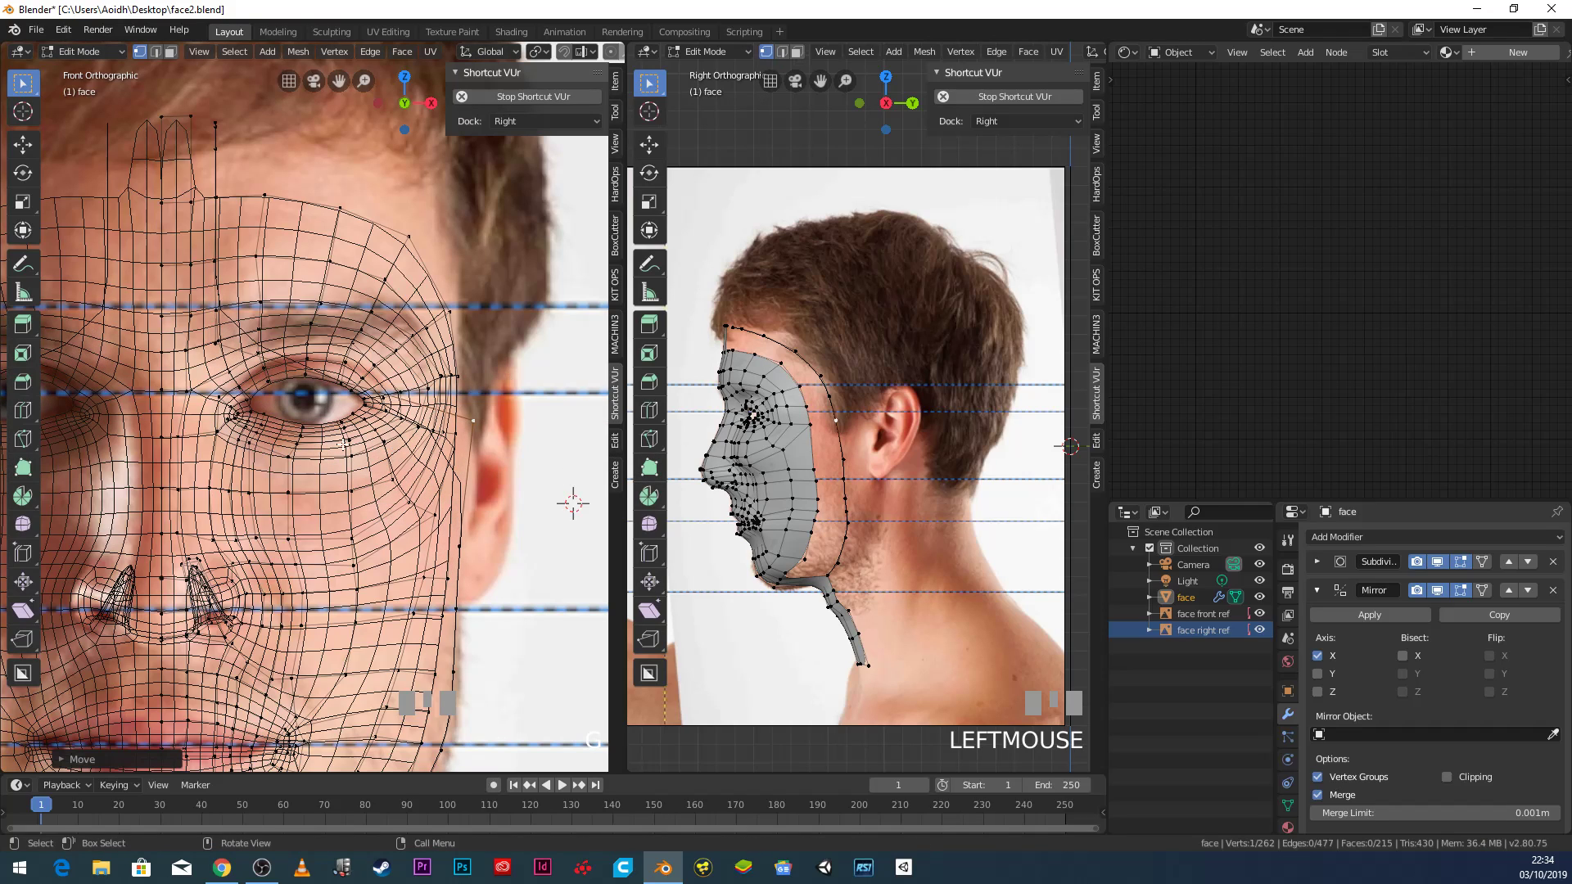
left_click(823, 400)
key("g")
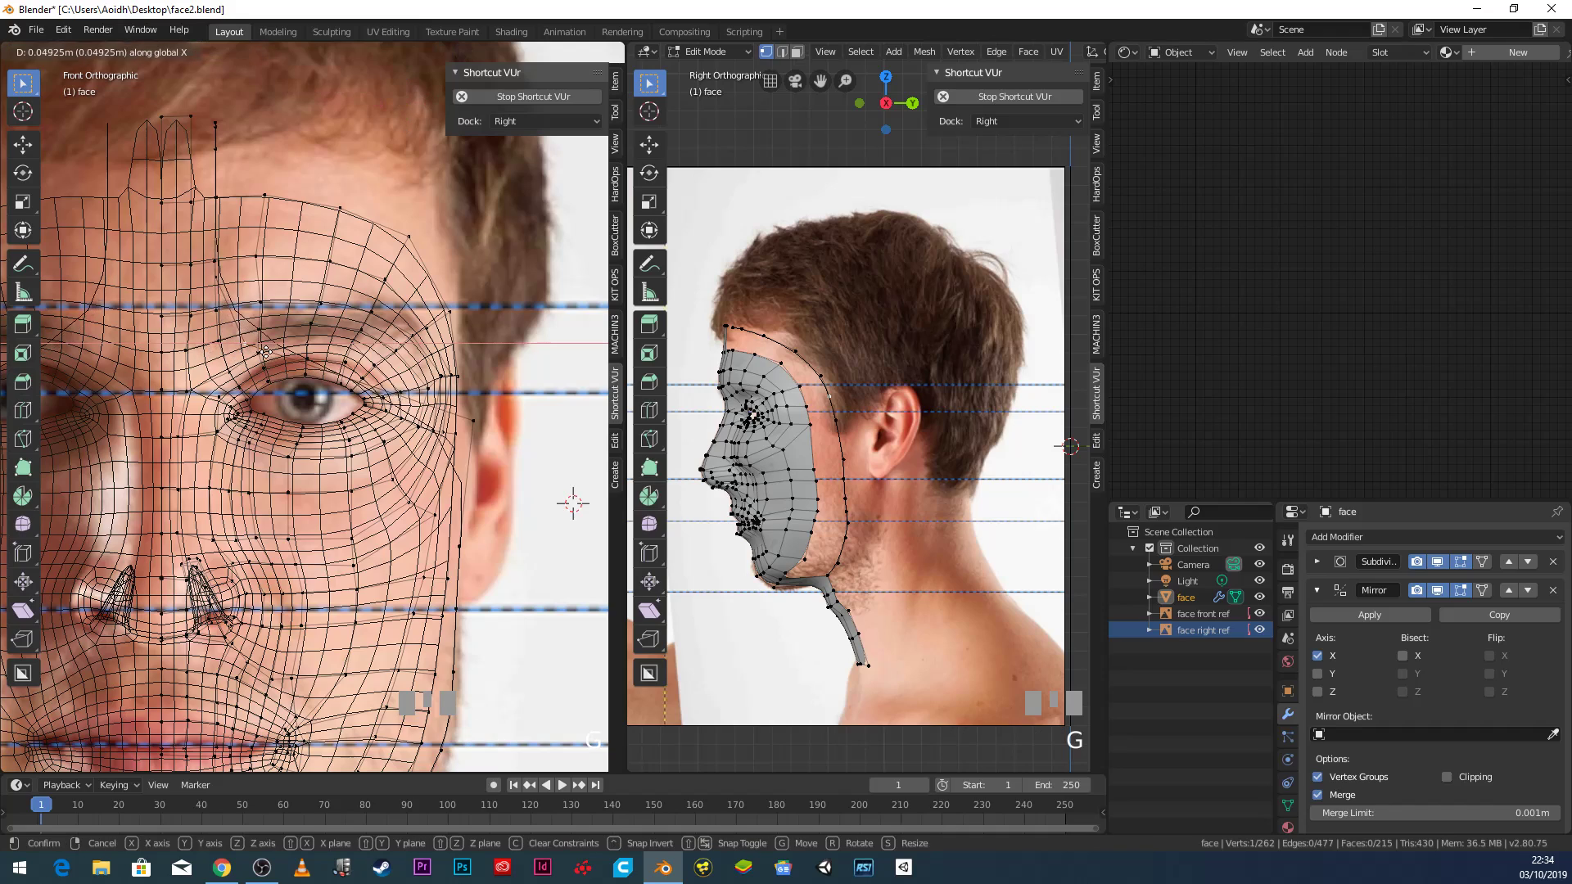
left_click(459, 335)
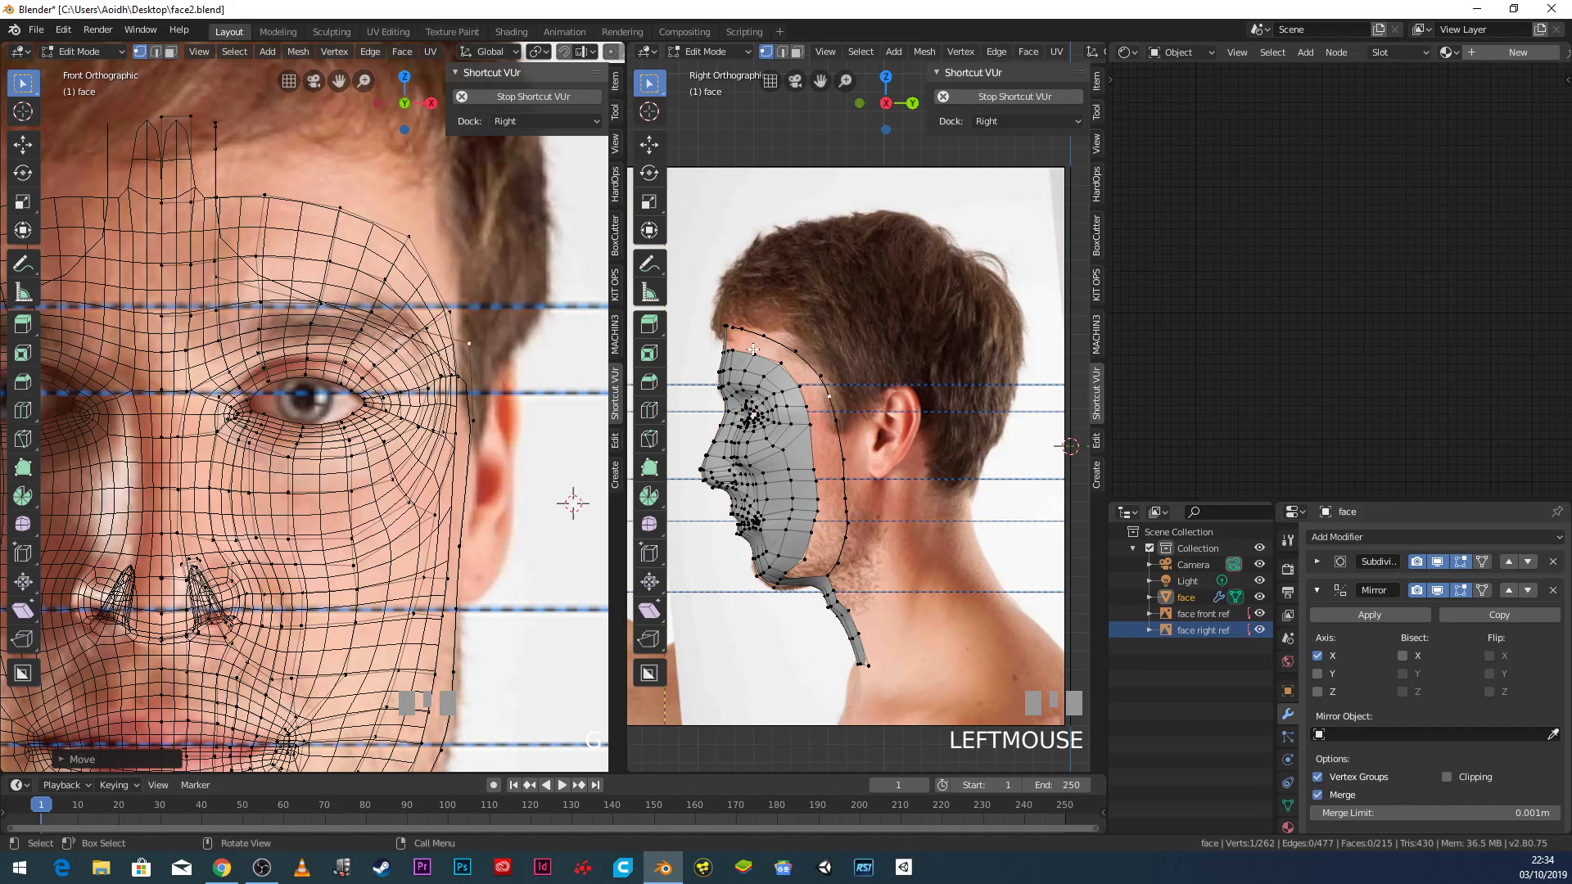
Move the outline vertices at the temple and the side of the forehead outward along X to follow the head's curve.
left_click(822, 374)
key("g")
key("x")
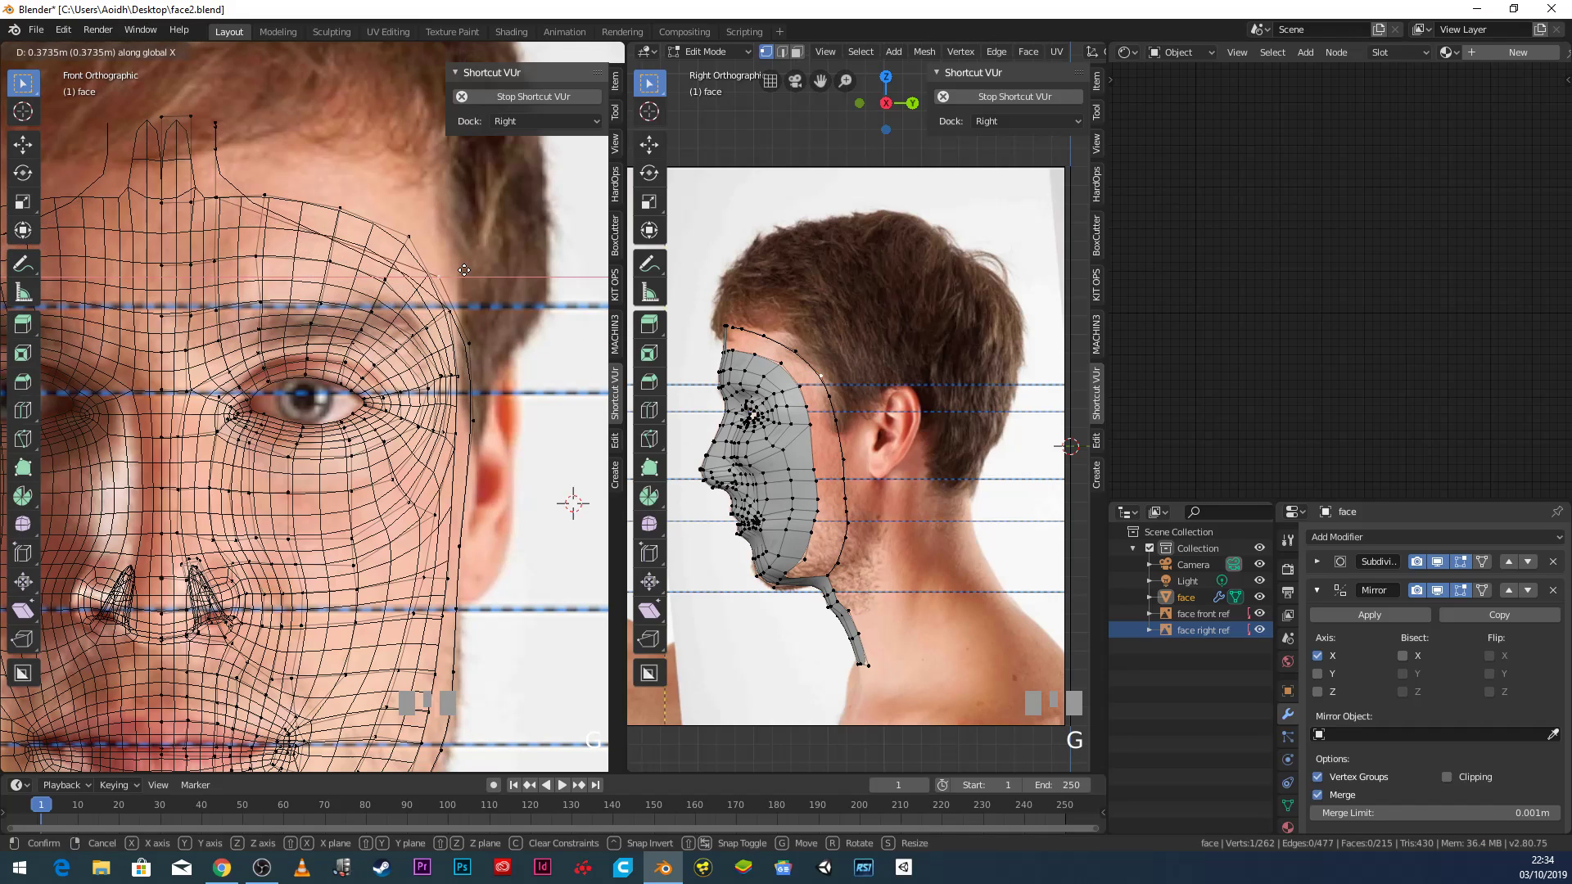
left_click(491, 270)
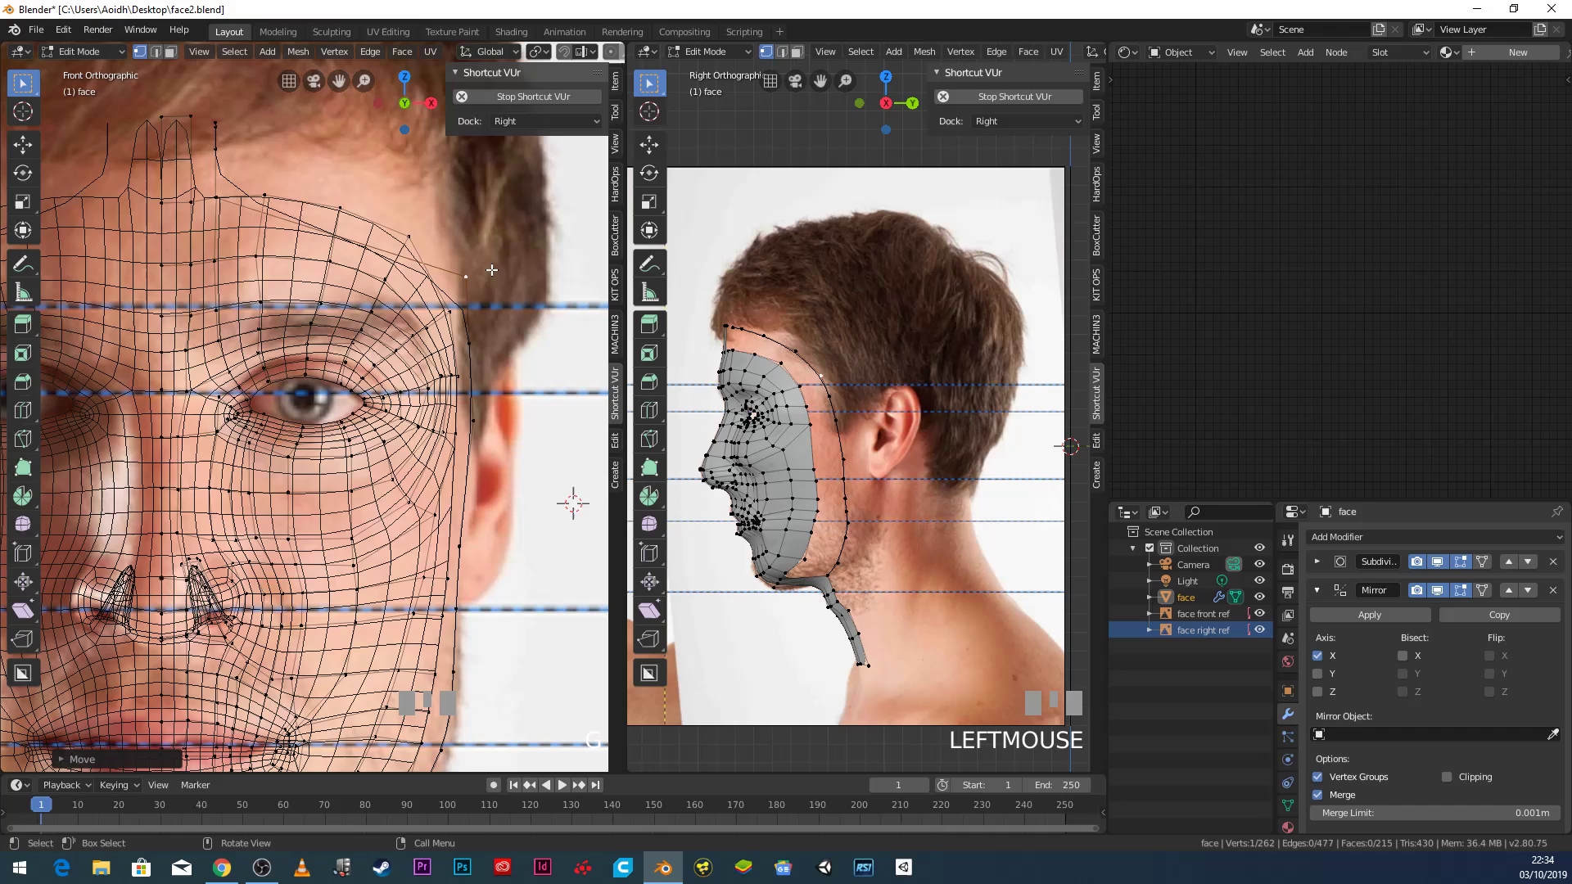
left_click(784, 349)
key("g")
key("x")
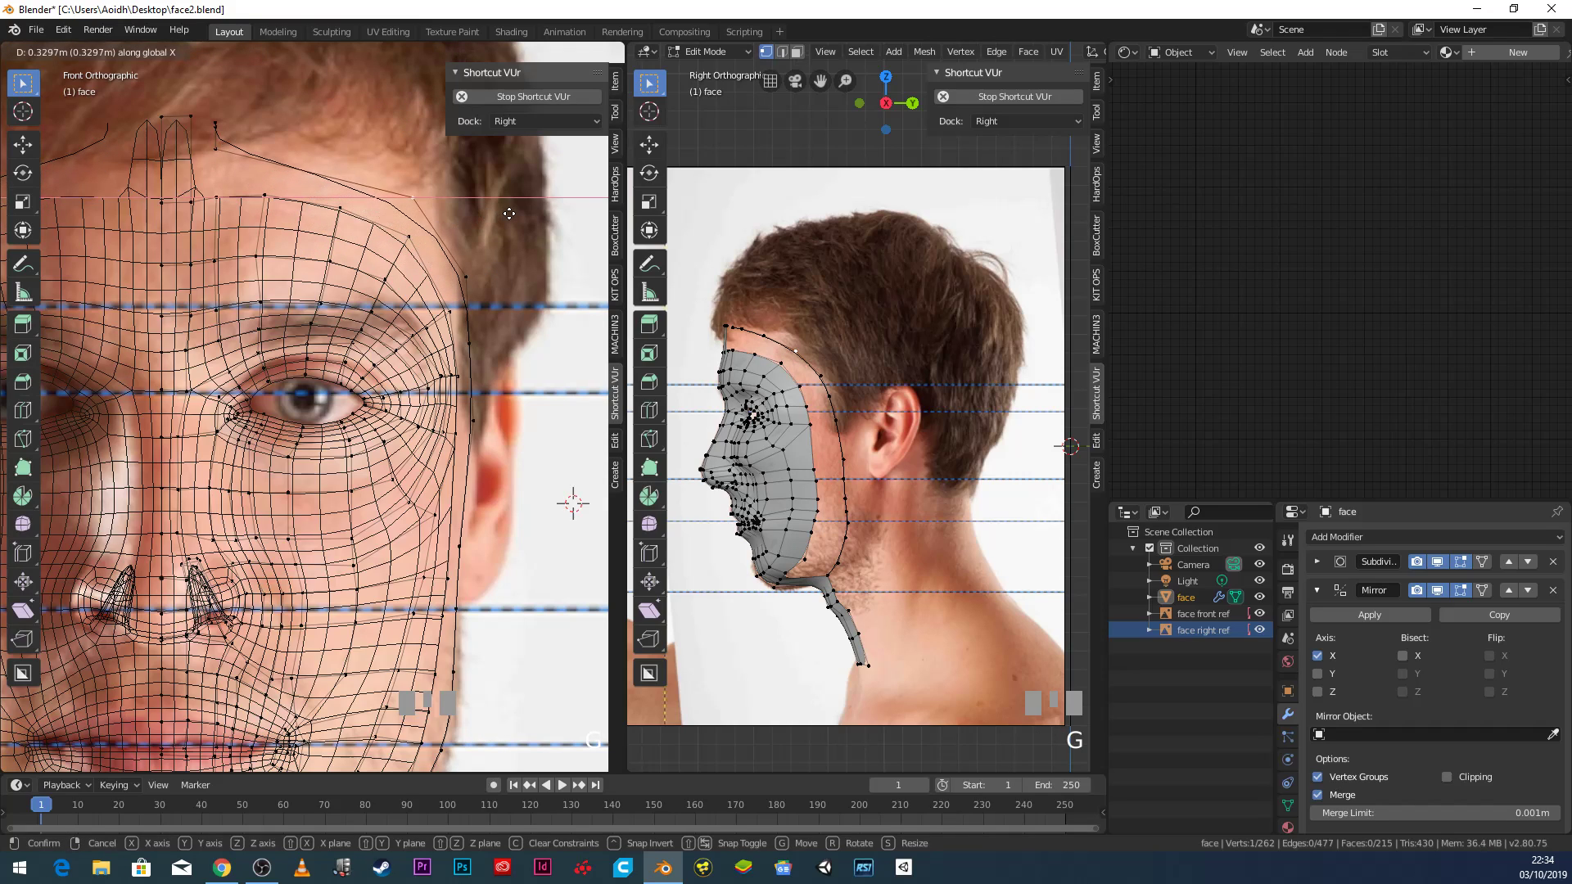
left_click(523, 260)
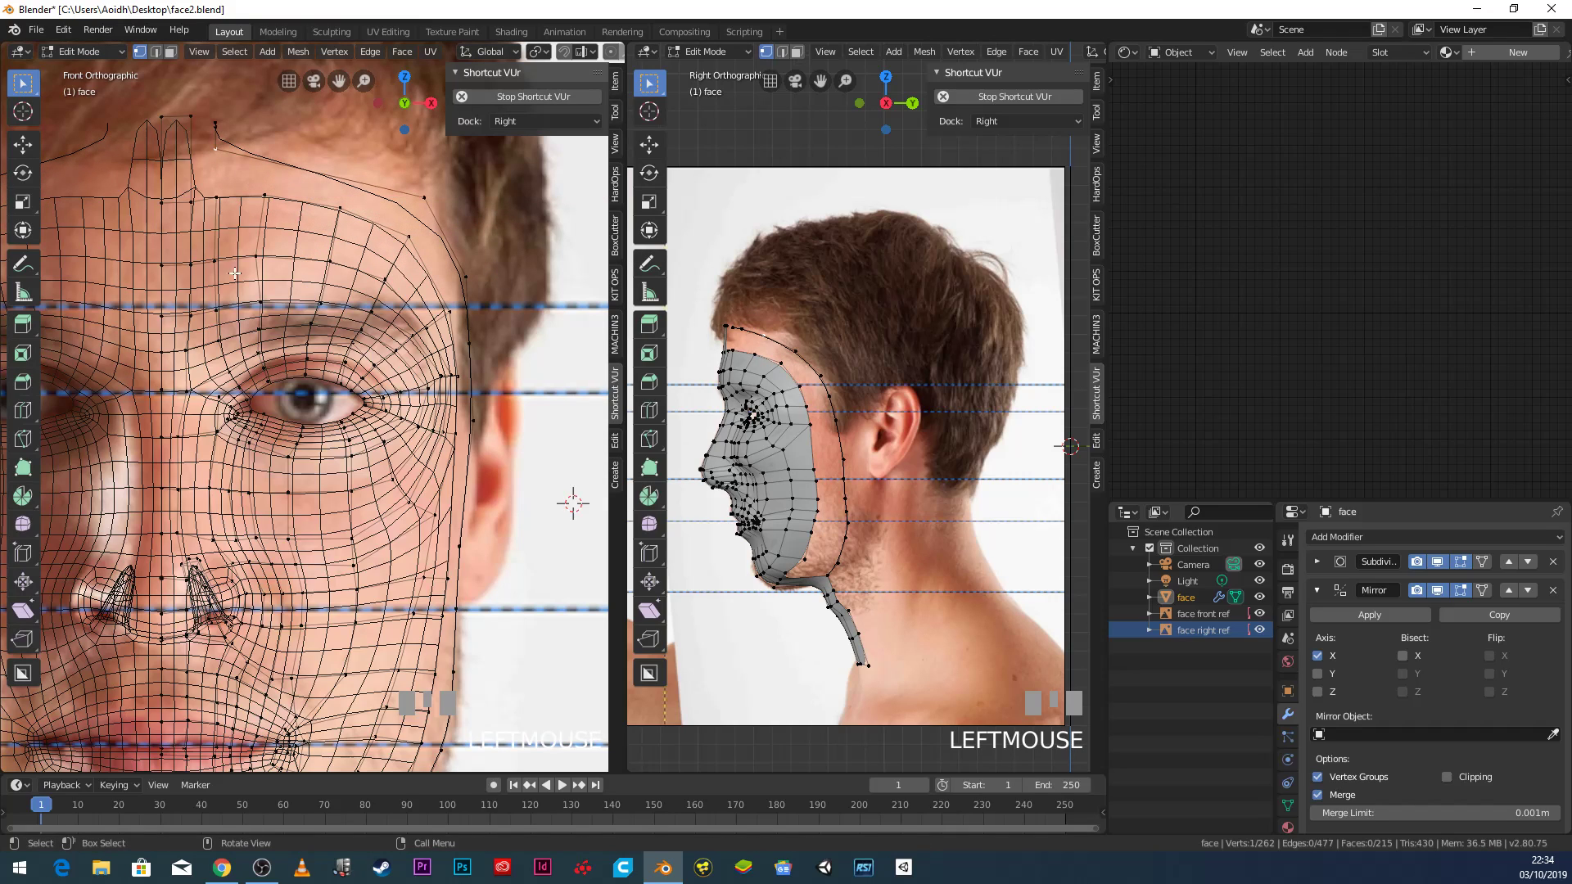
Move the two outline vertices along the hairline outward along X to complete a smooth arc over the forehead.
key("g")
left_click(385, 242)
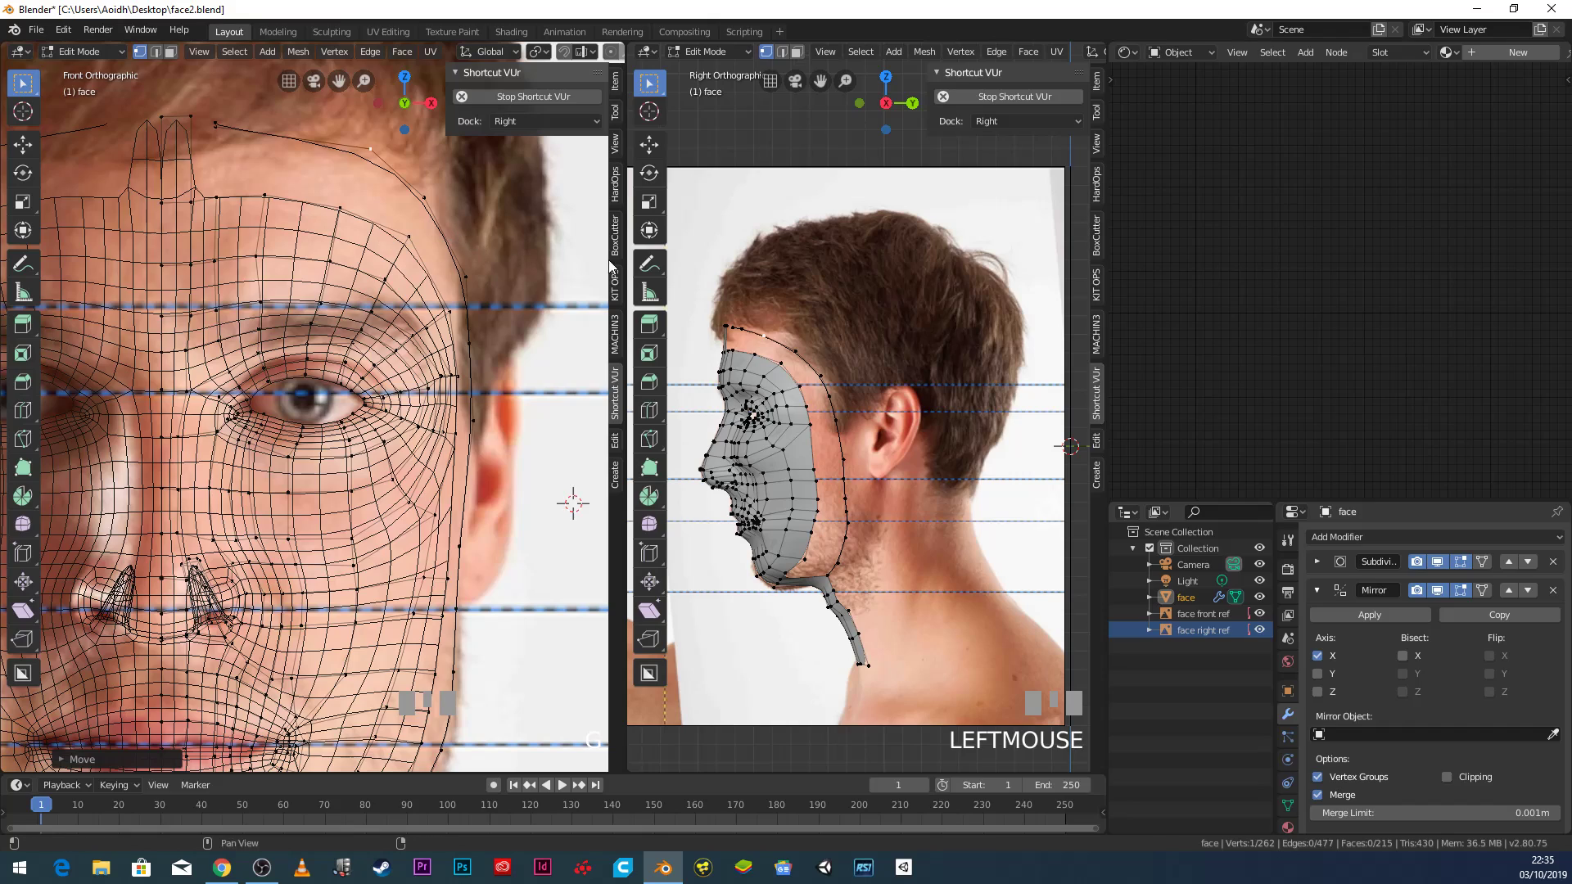
left_click(306, 207)
key("g")
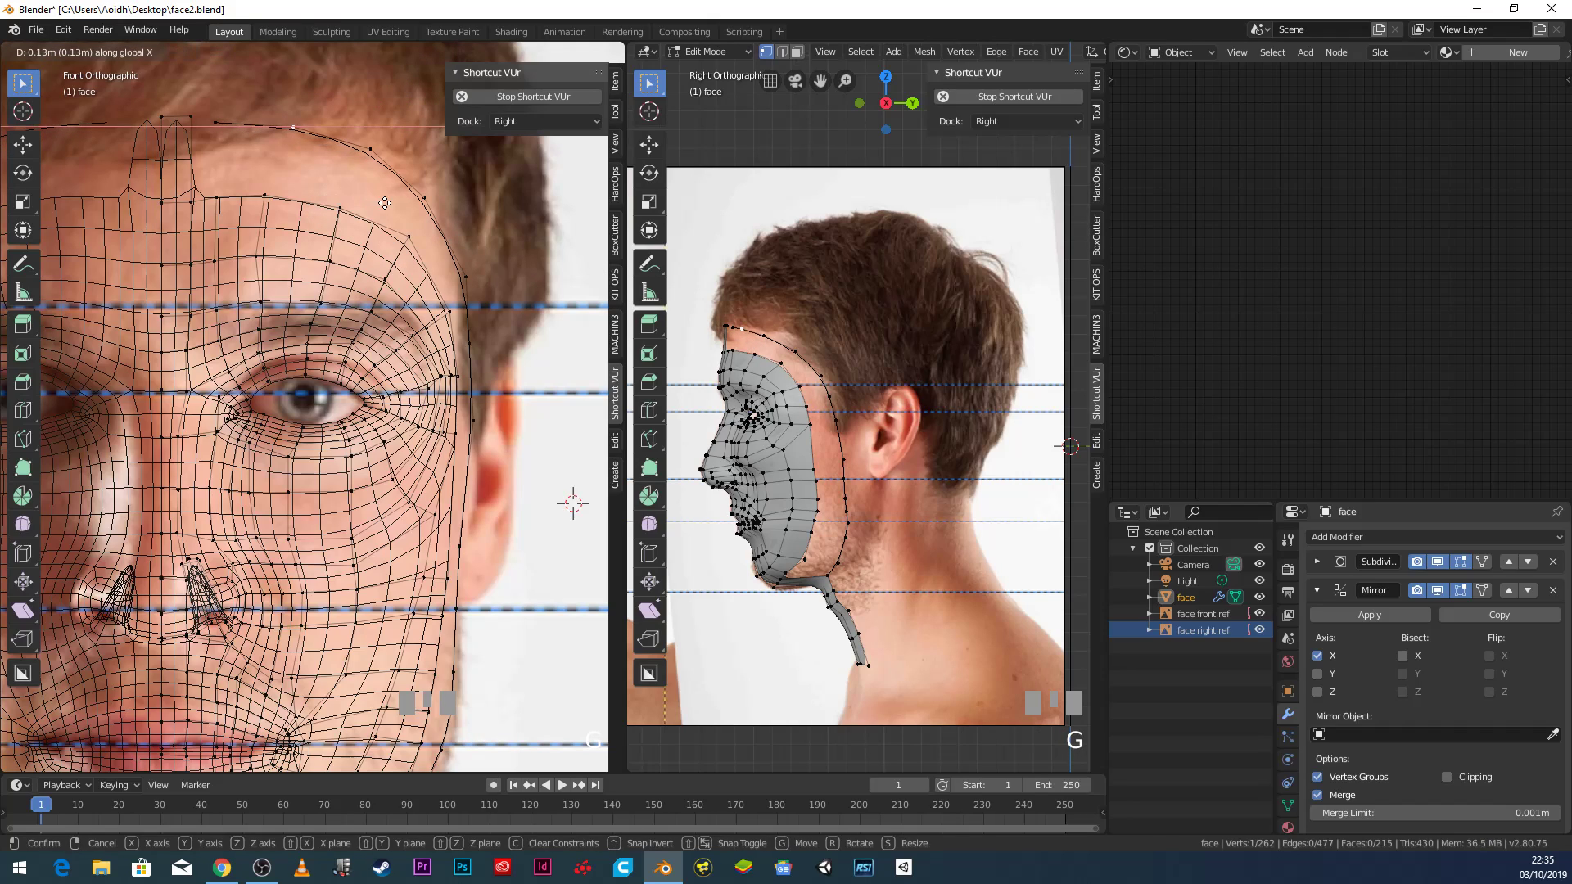
left_click(366, 207)
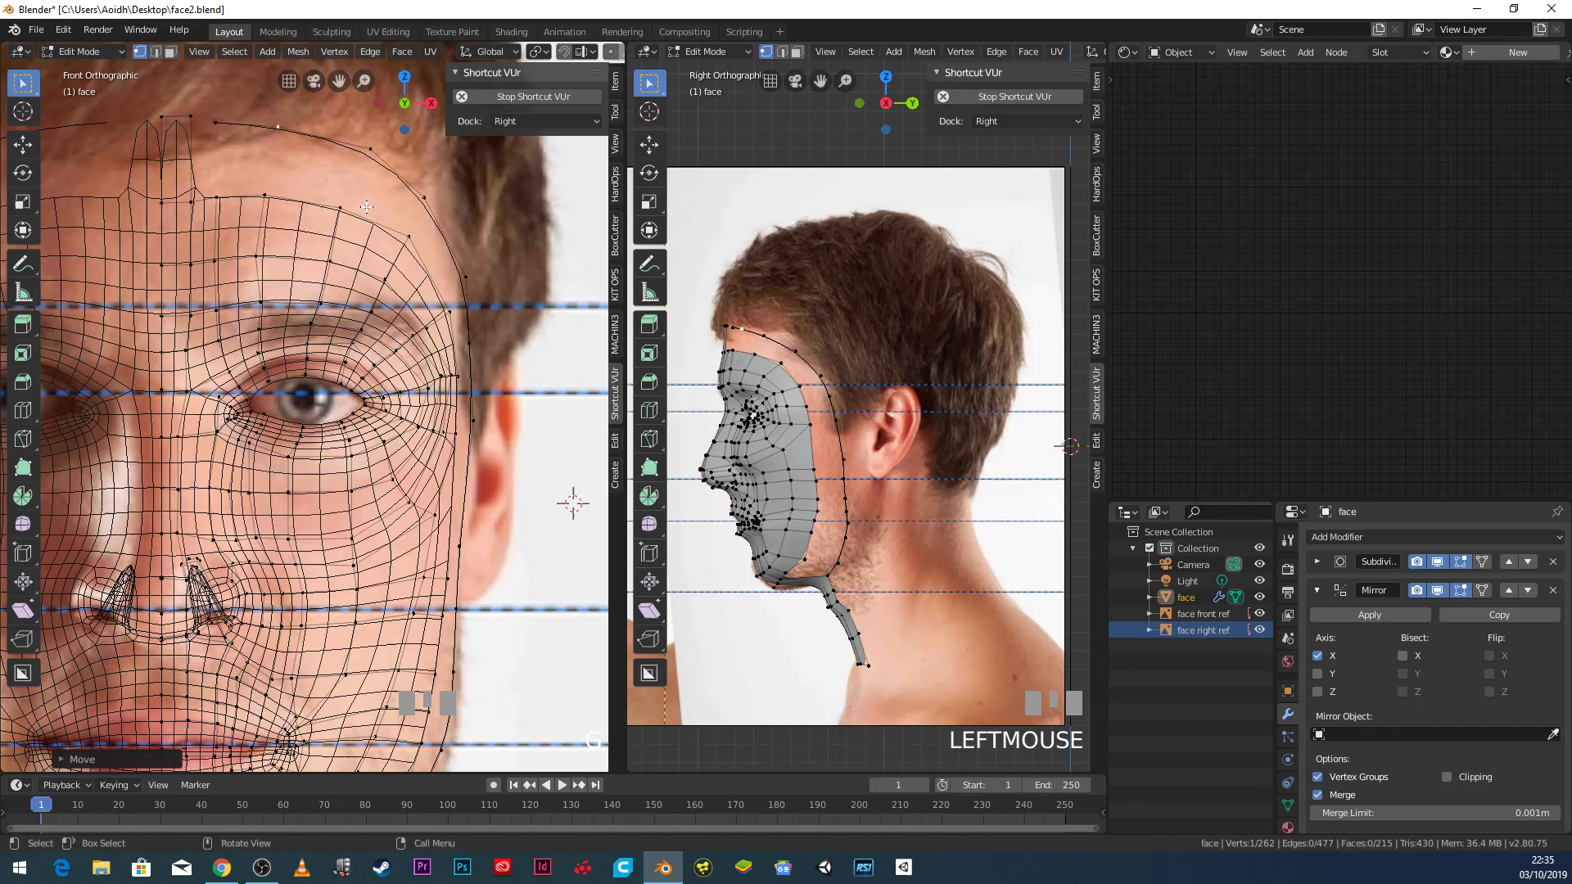
left_click(327, 148, "alt")
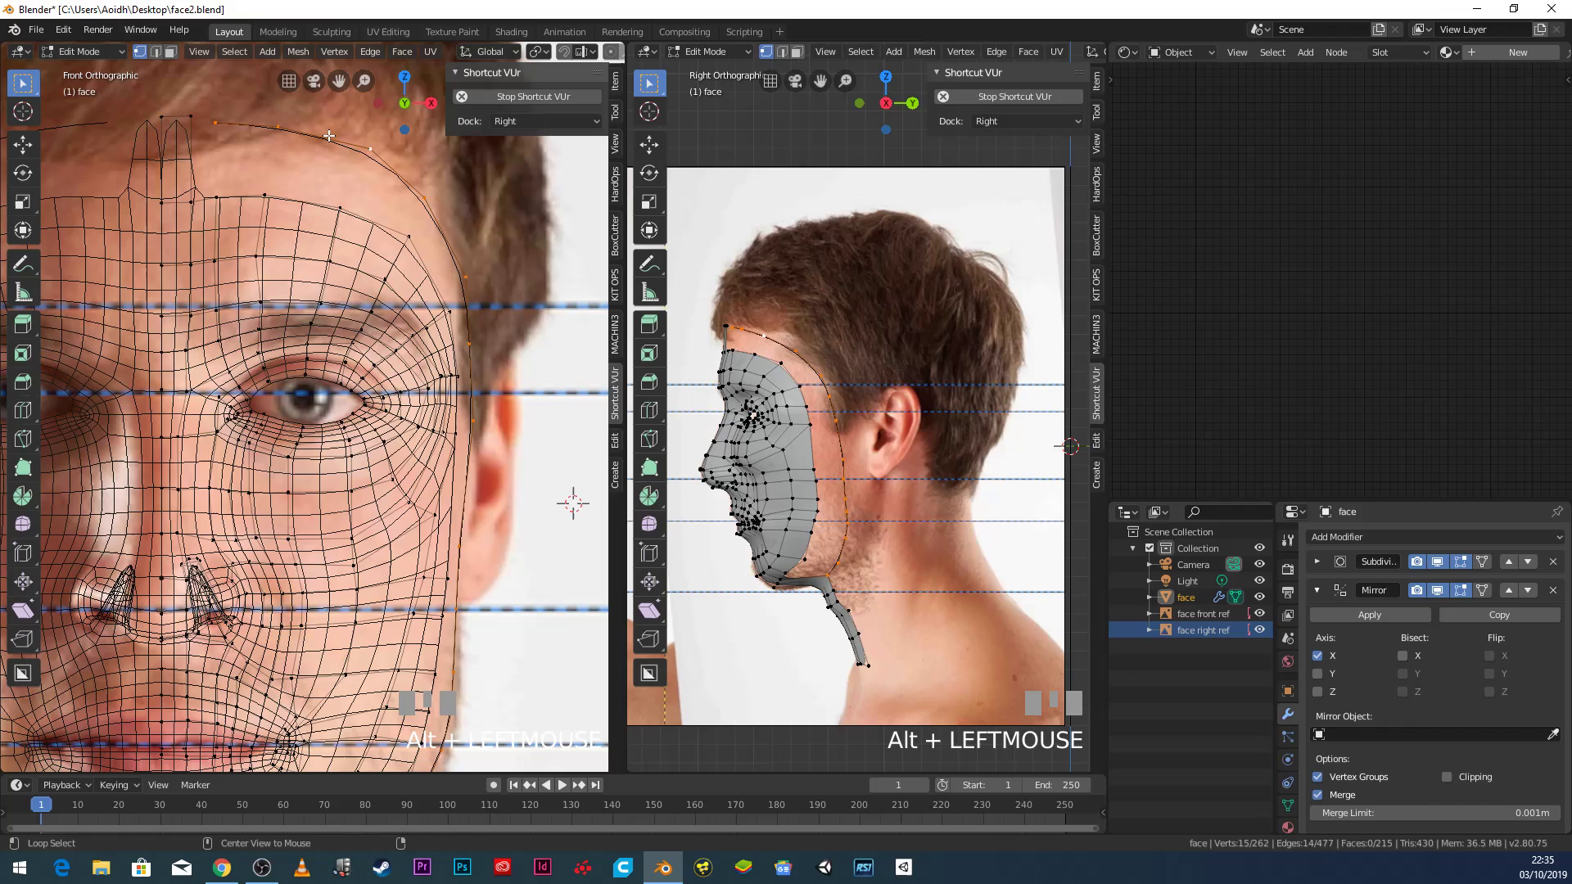
left_click(299, 203, "alt+shift")
left_click(301, 197, "alt+shift")
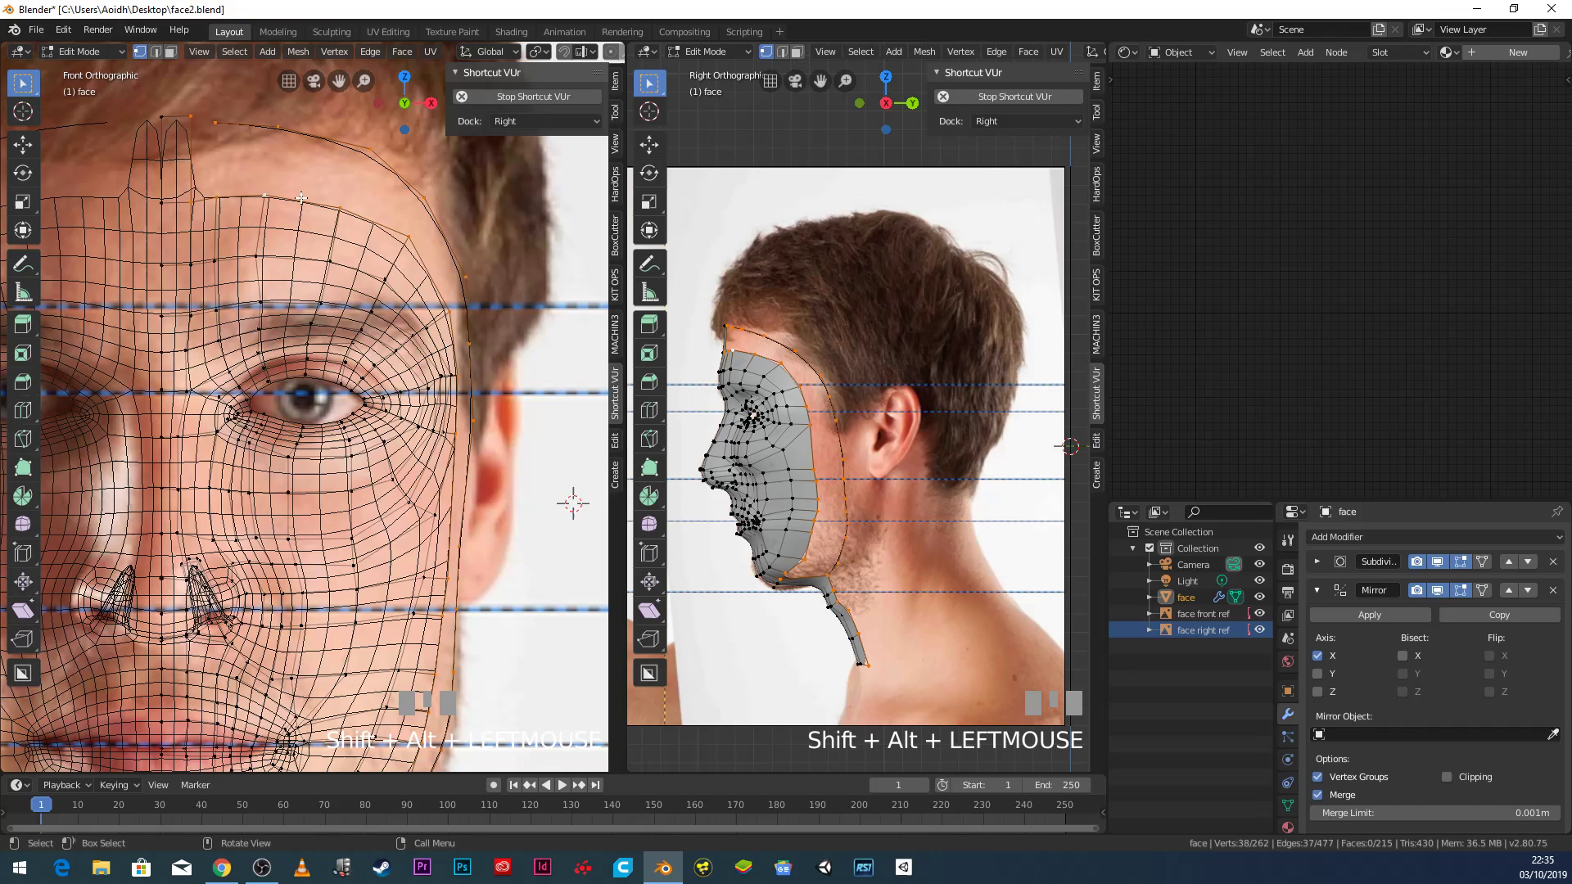
left_click(186, 117)
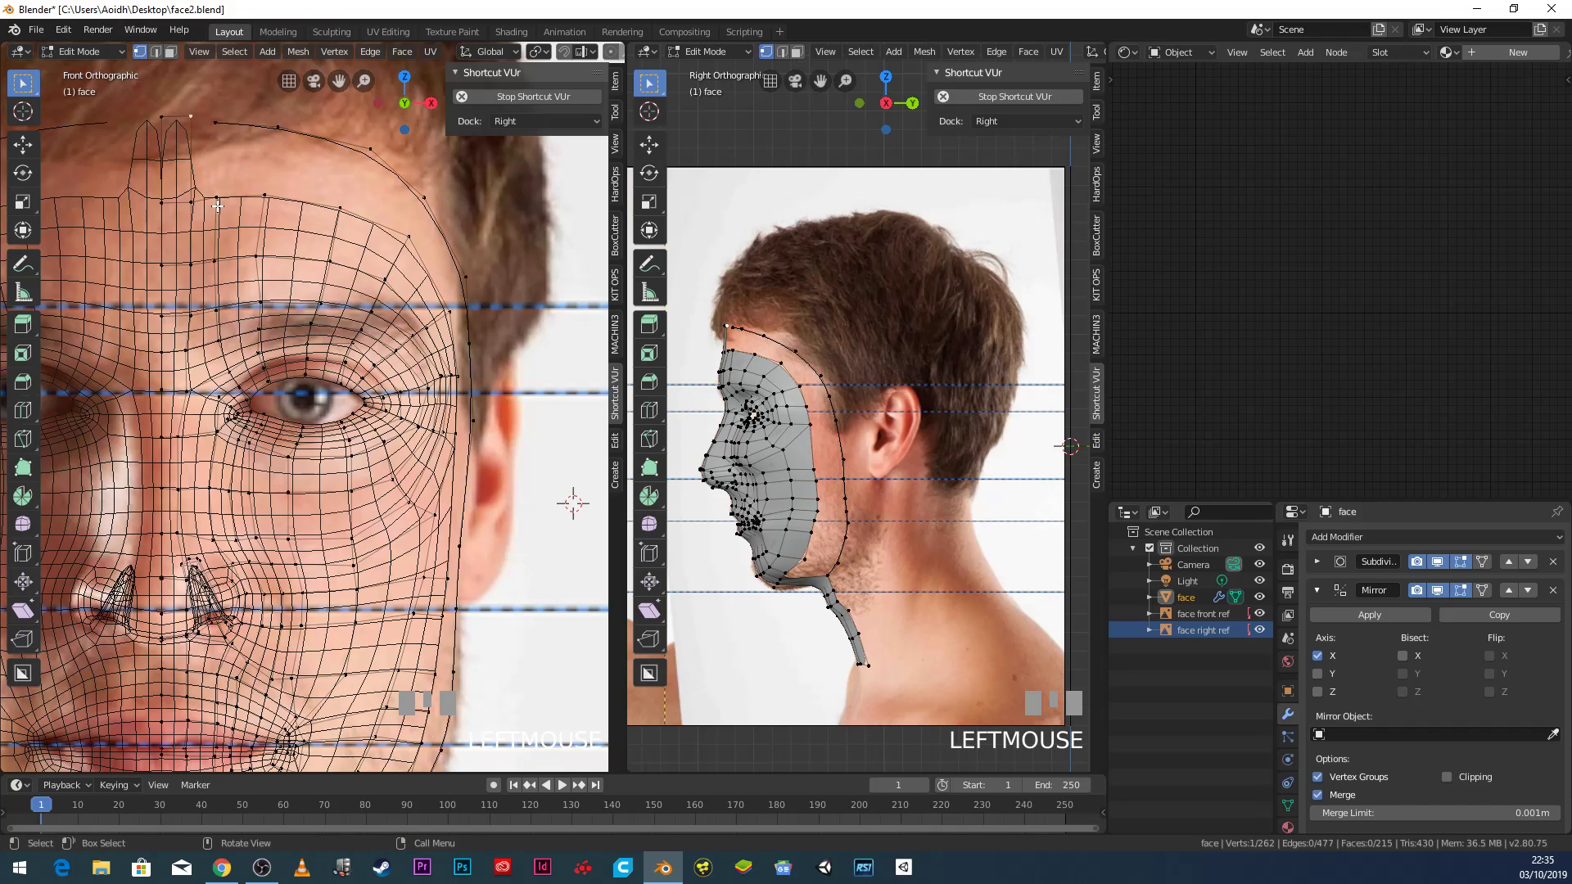
Select the outer outline loop and the face mesh's boundary loop, leaving out the vertices at the centre of the forehead.
left_click(306, 144, "alt")
left_click(225, 198, "alt+shift")
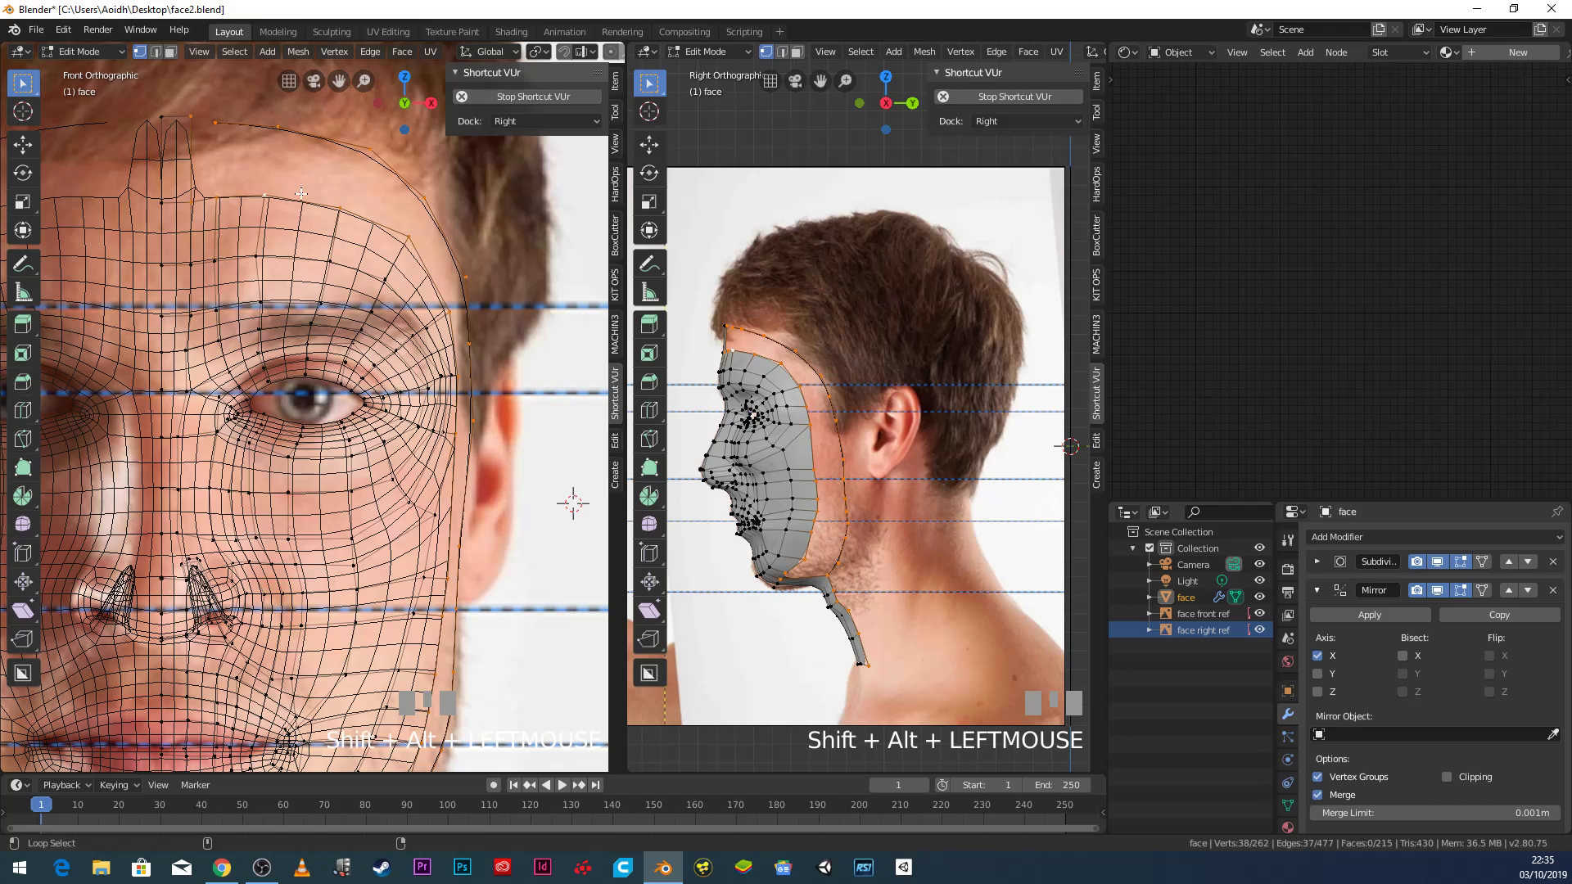
key("c")
middle_click_drag(162, 109, 178, 196)
key("Escape")
Remove the neck strip's vertices from the selection with Circle Select in a perspective view.
scroll(369, 409, "down", 6)
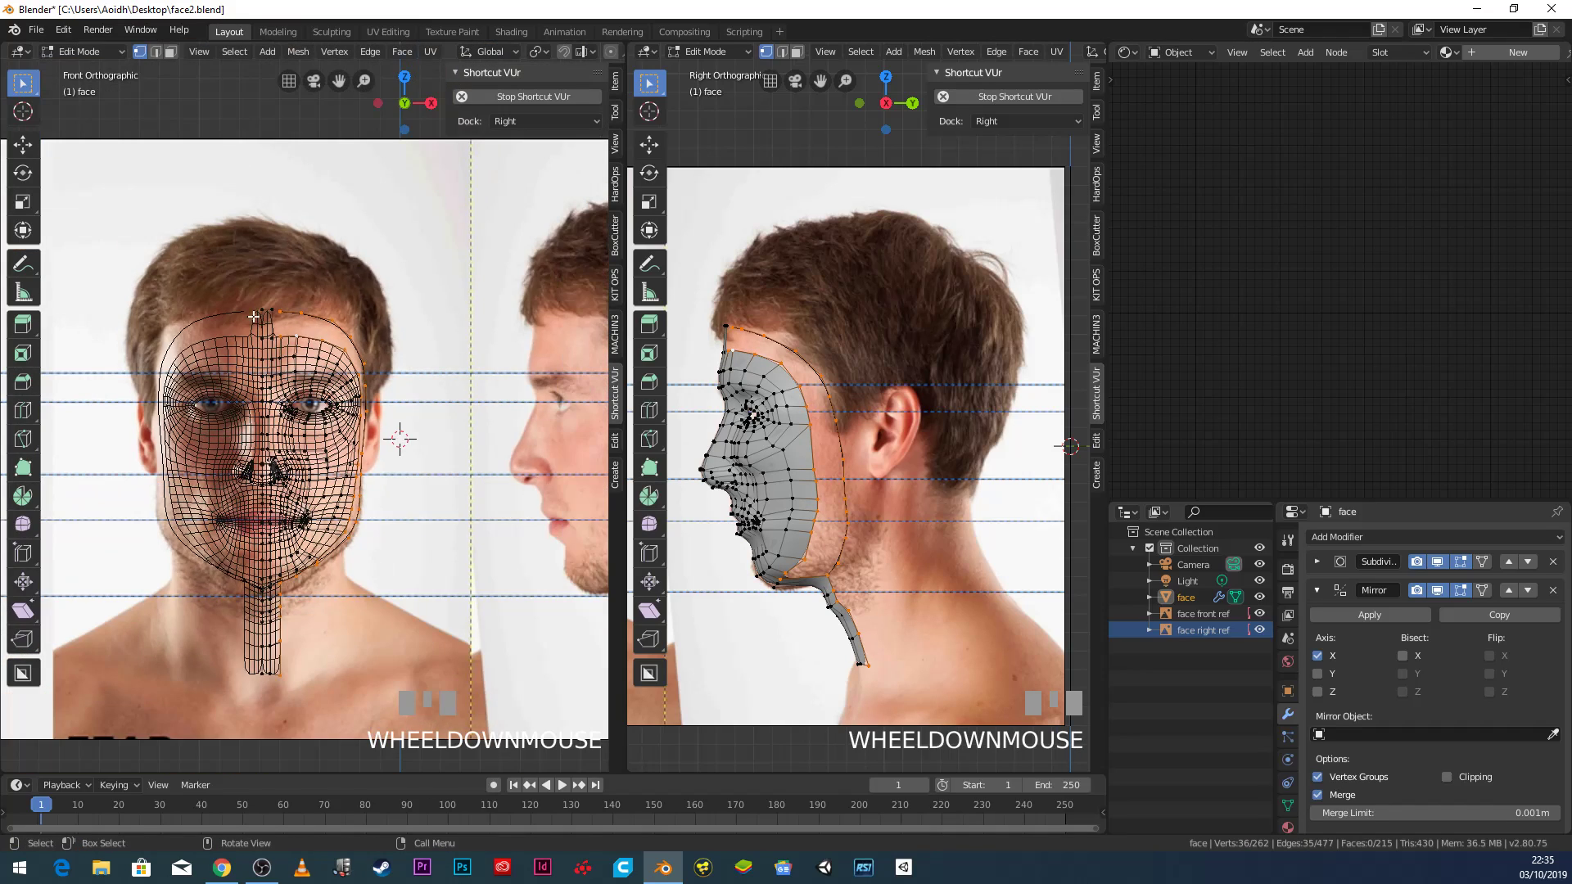
middle_click_drag(381, 430, 294, 267)
middle_click_drag(492, 336, 355, 465)
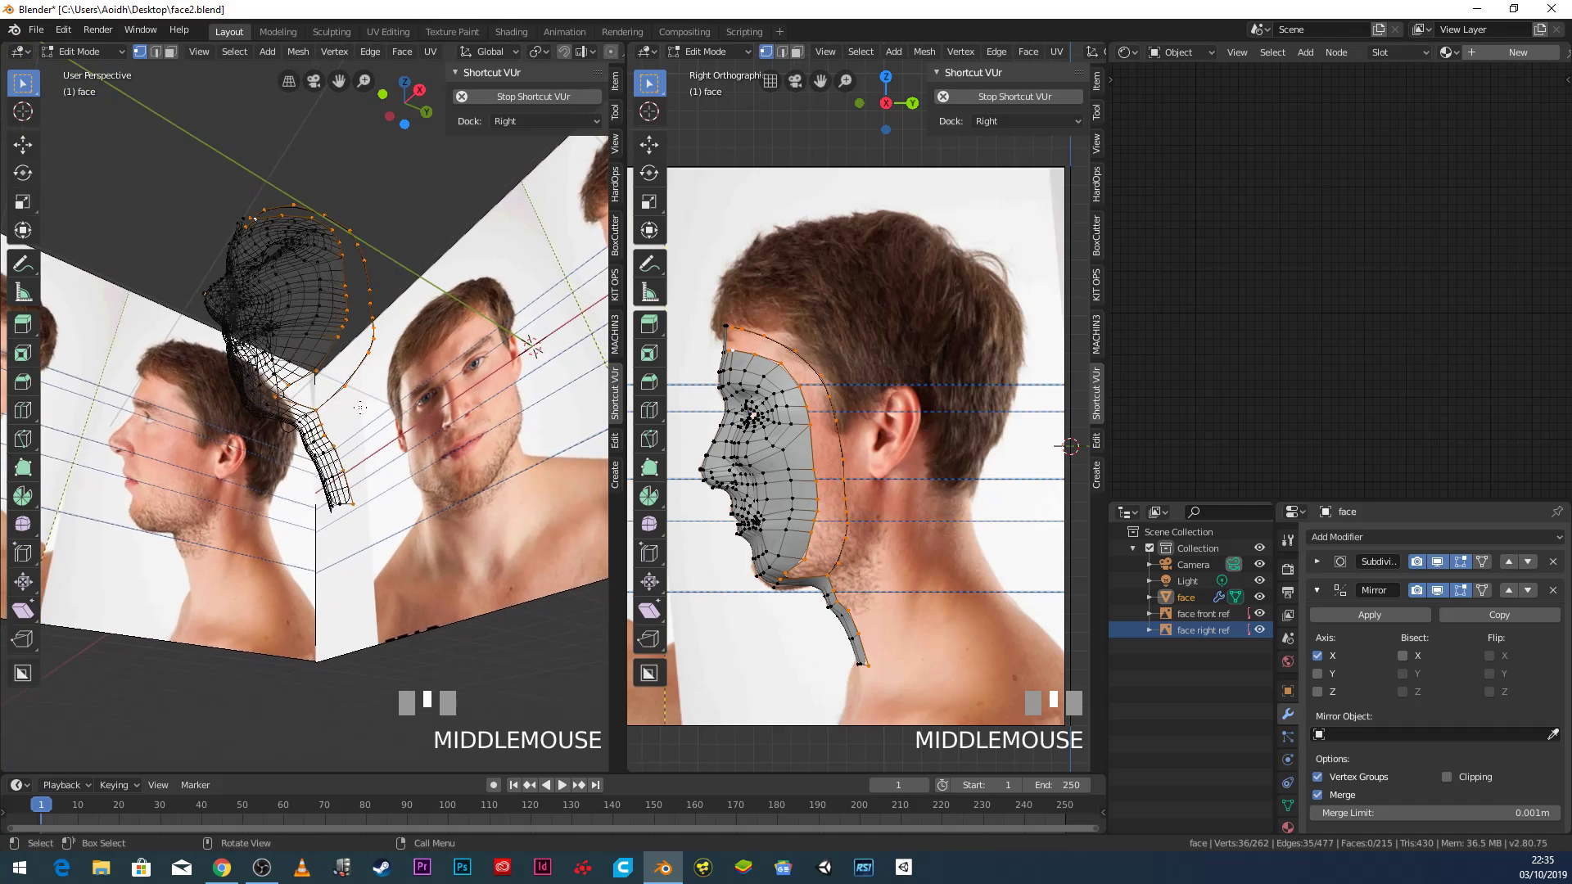
scroll(354, 465, "up", 3)
key("c")
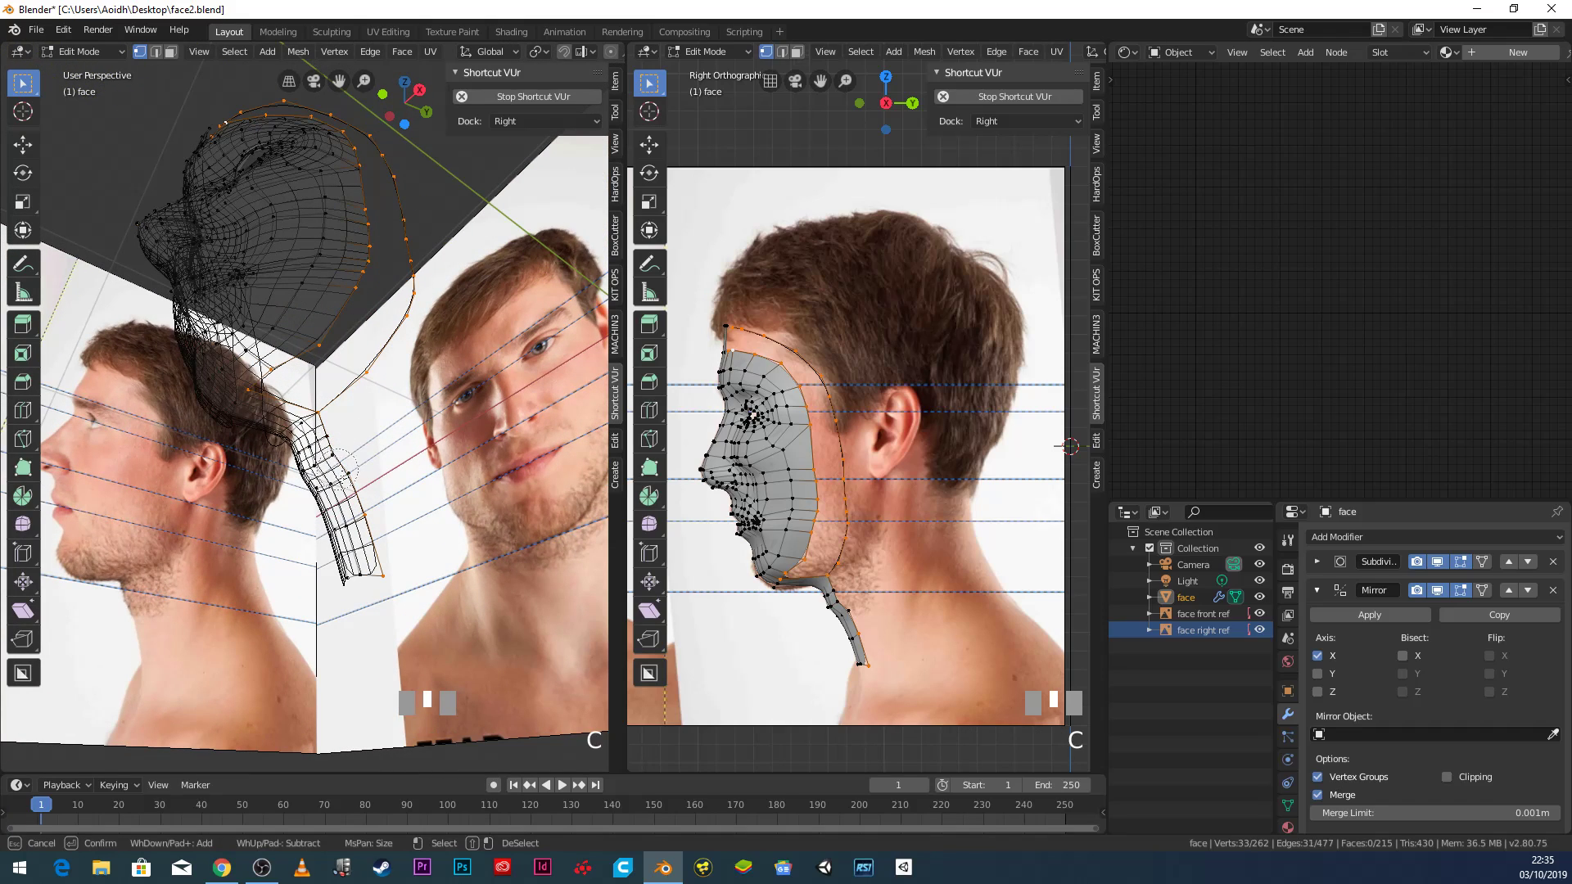
mouse_move(384, 537)
middle_mouse_down()
mouse_move(397, 577)
mouse_move(369, 577)
middle_mouse_up()
mouse_move(318, 452)
middle_mouse_down()
mouse_move(311, 412)
mouse_move(239, 398)
middle_mouse_up()
right_click(239, 398)
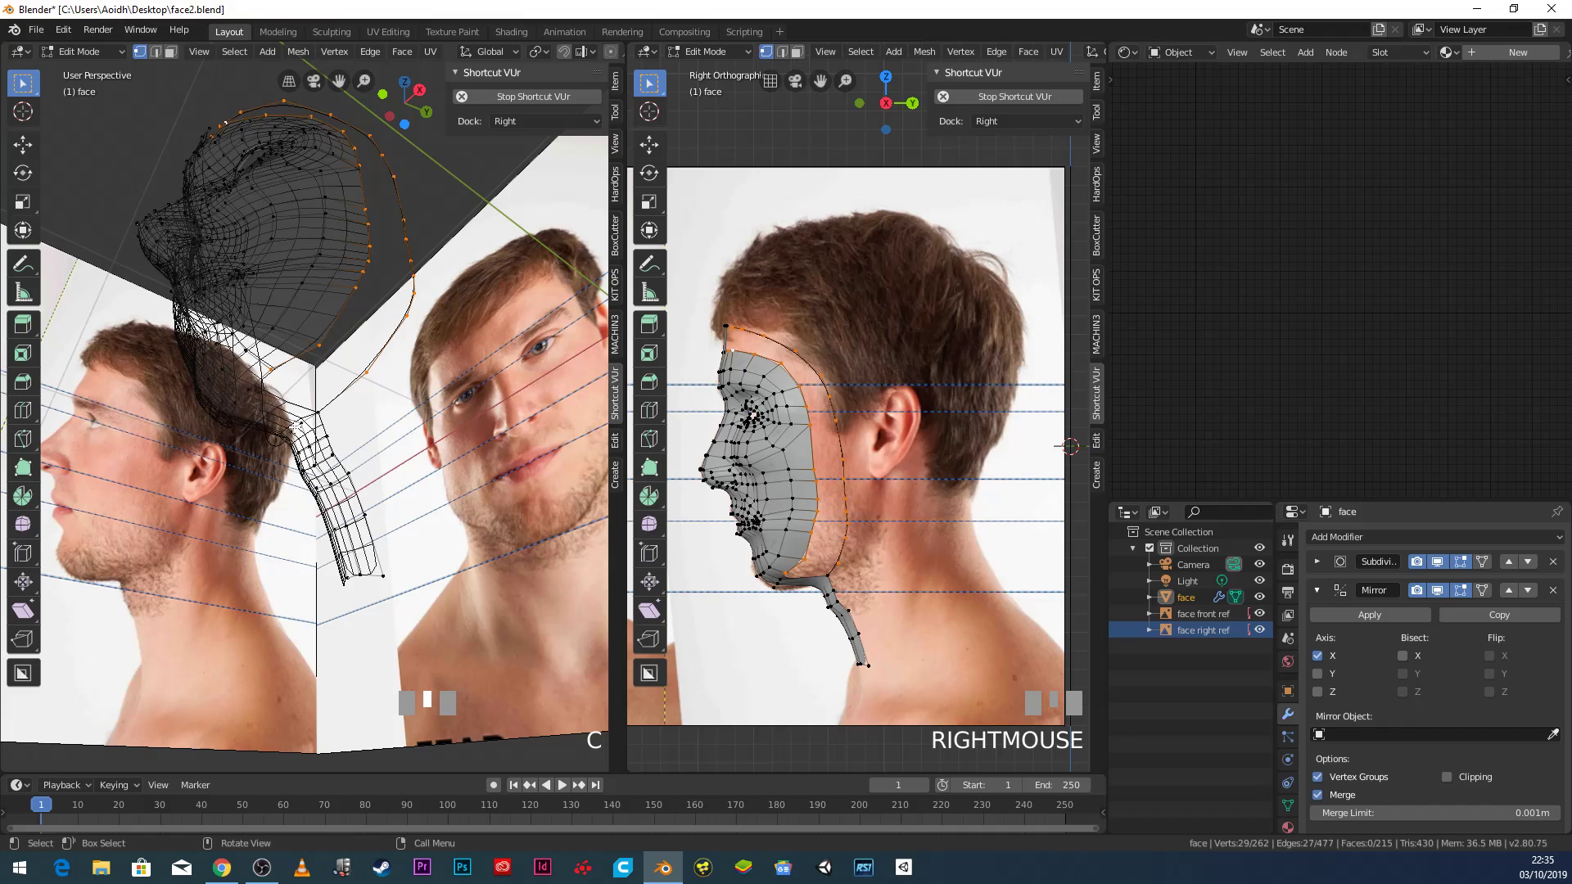
Switch the perspective view to Solid shading and deselect the extra boundary vertex under the jaw.
key("z")
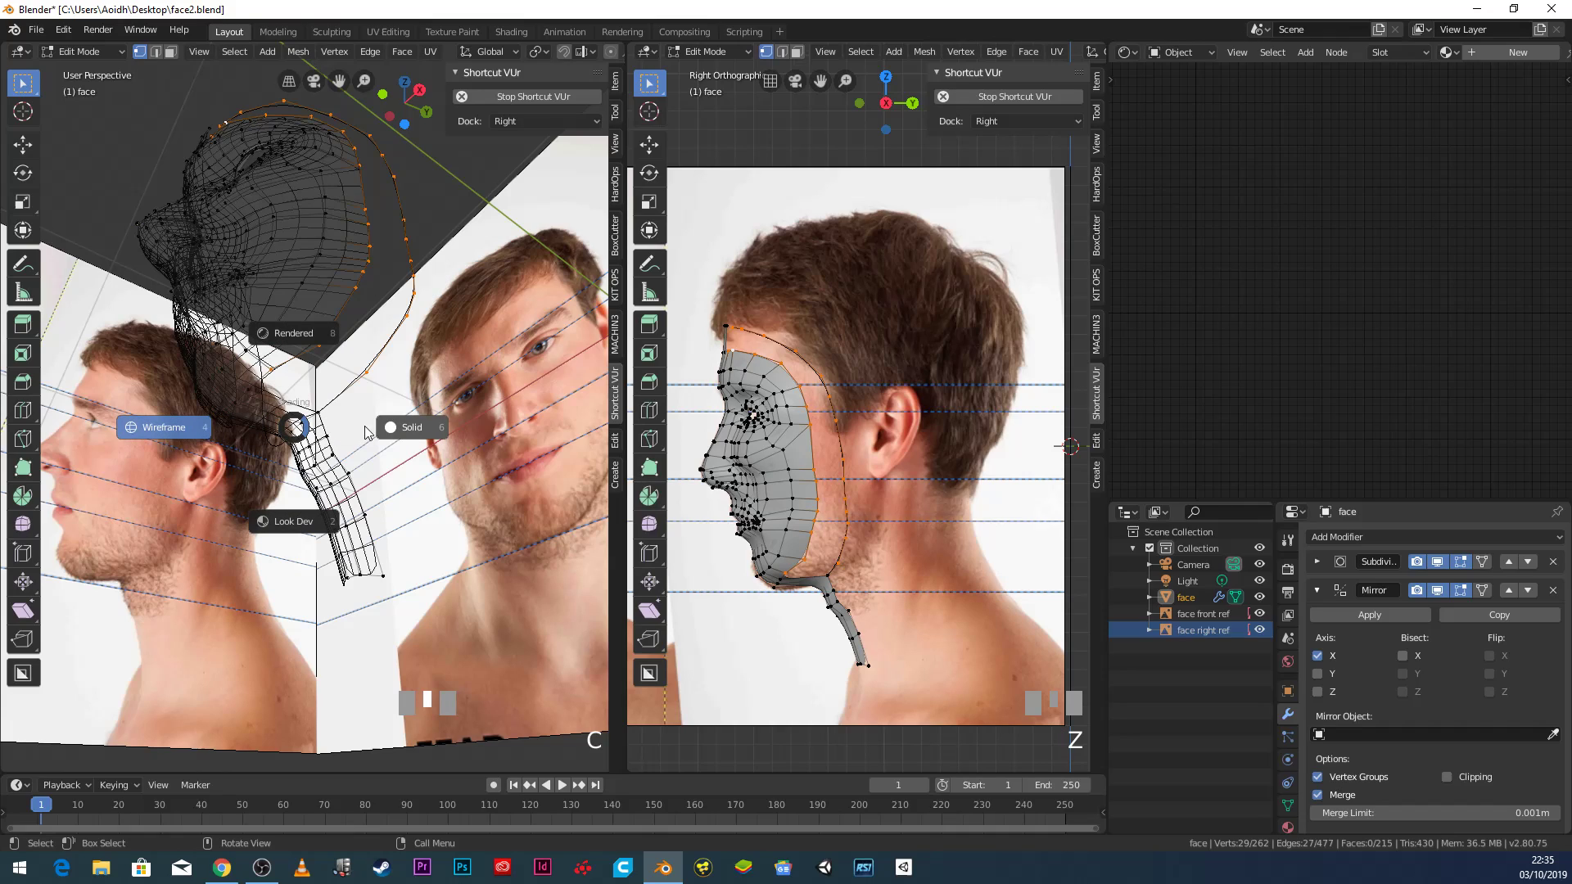
left_click(406, 425)
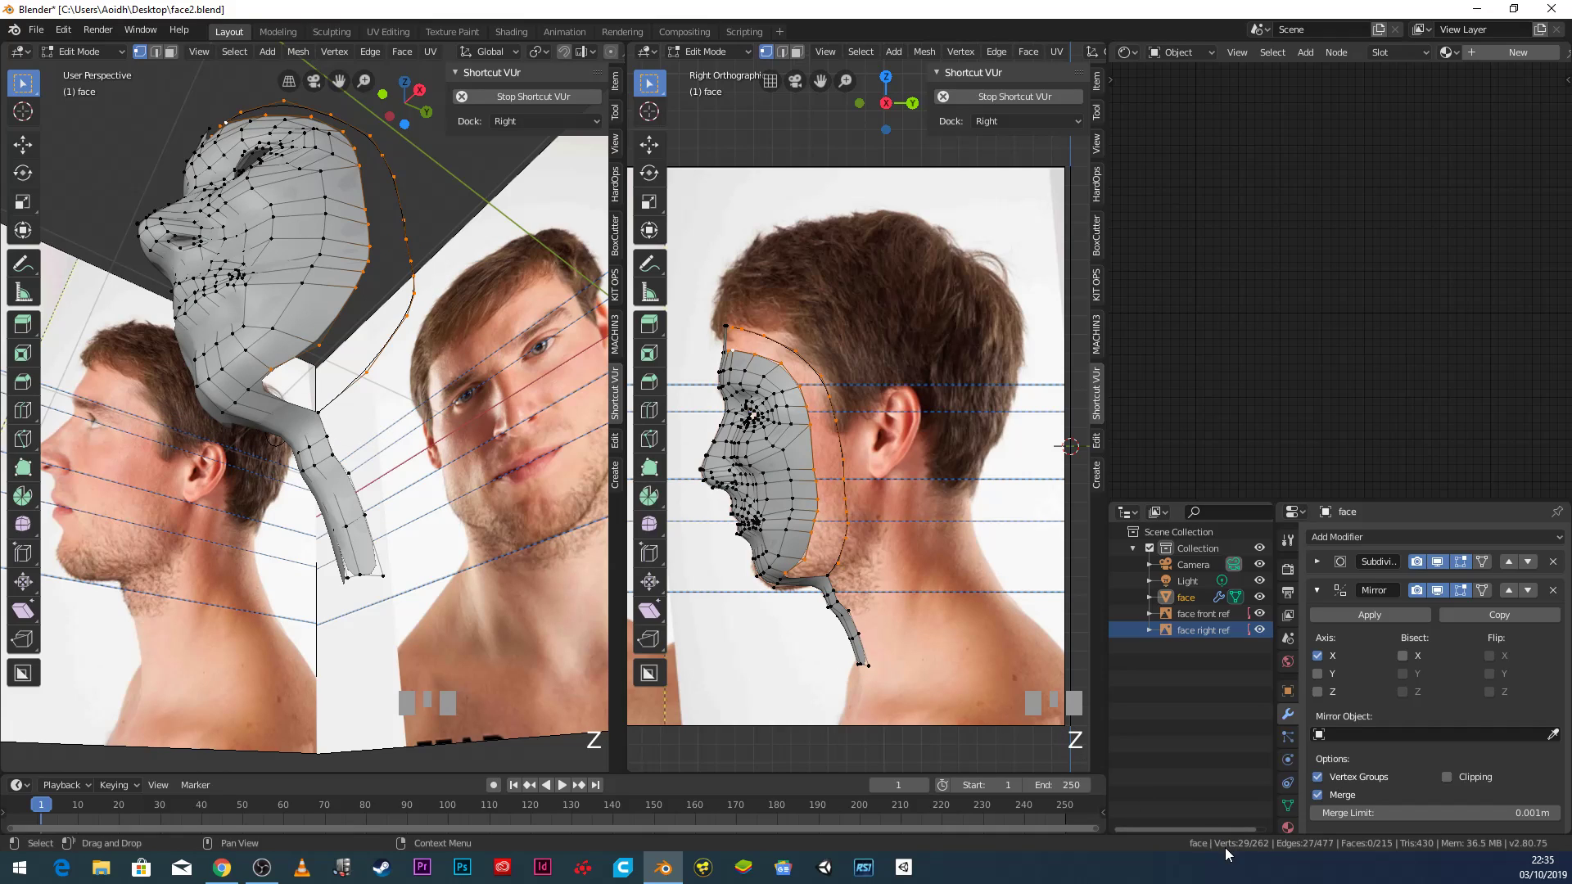
left_click(273, 379, "shift")
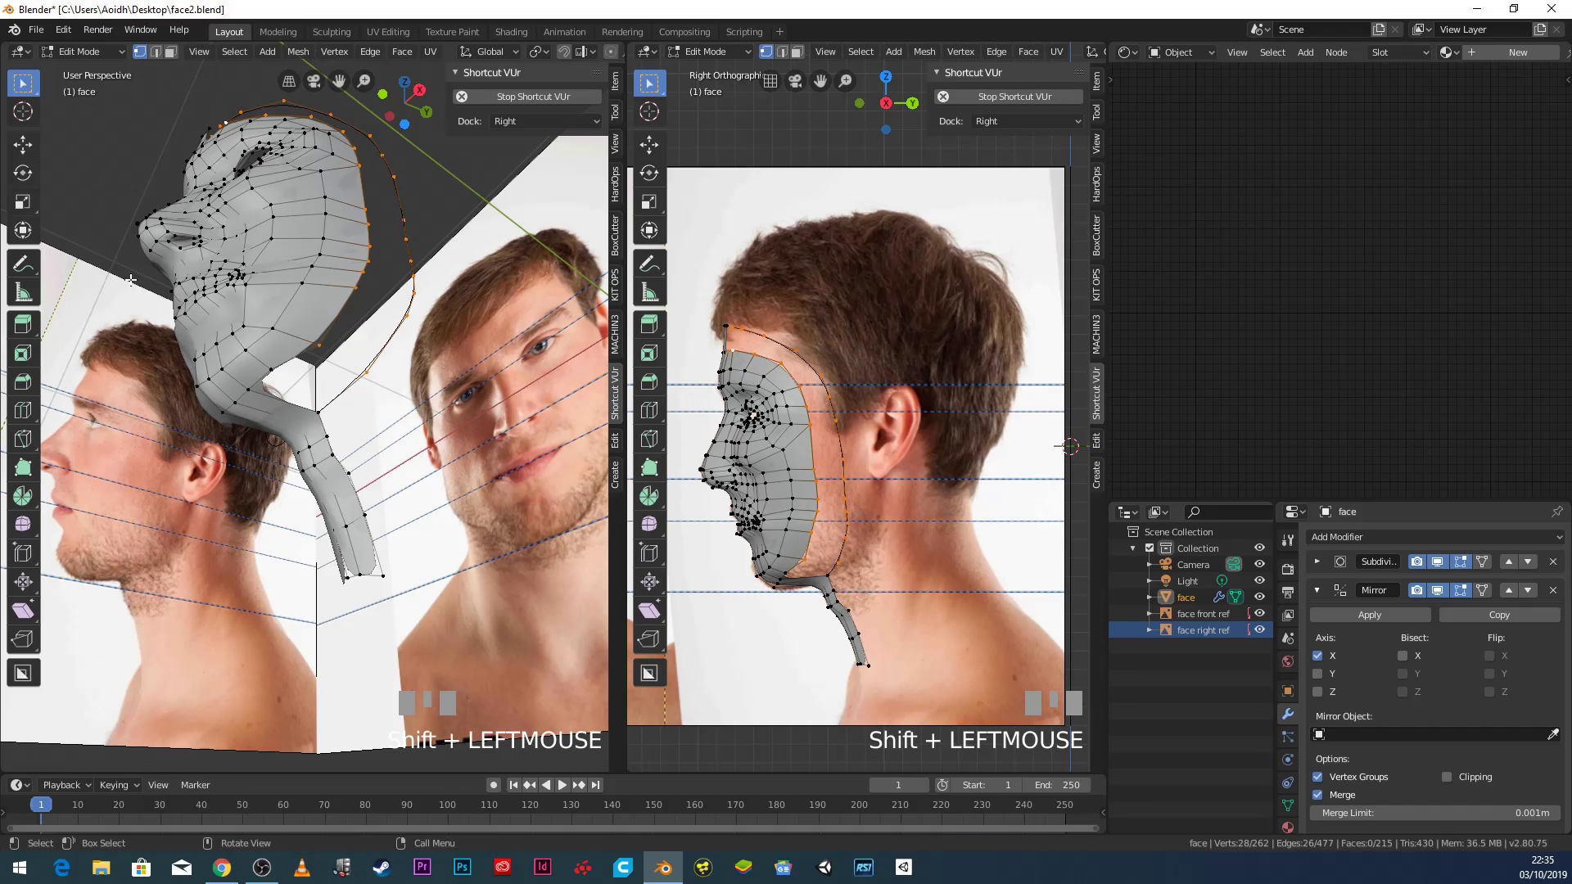
Bridge the selected face boundary and outer outline with Bridge Edge Loops.
middle_click_drag(131, 280, 491, 74)
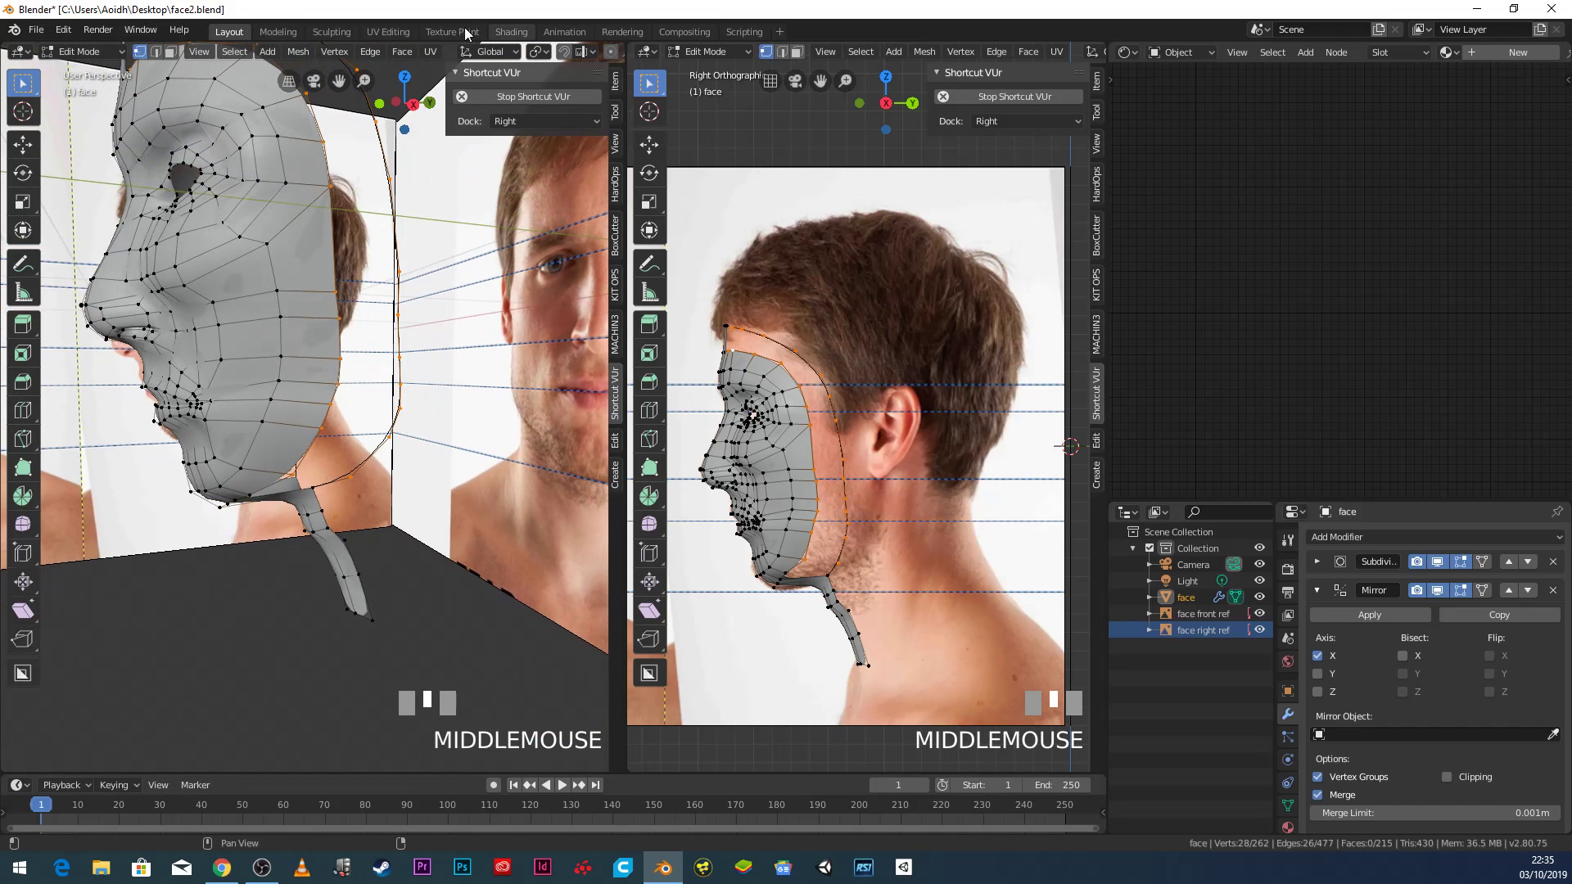
left_click(382, 56)
left_click(397, 97)
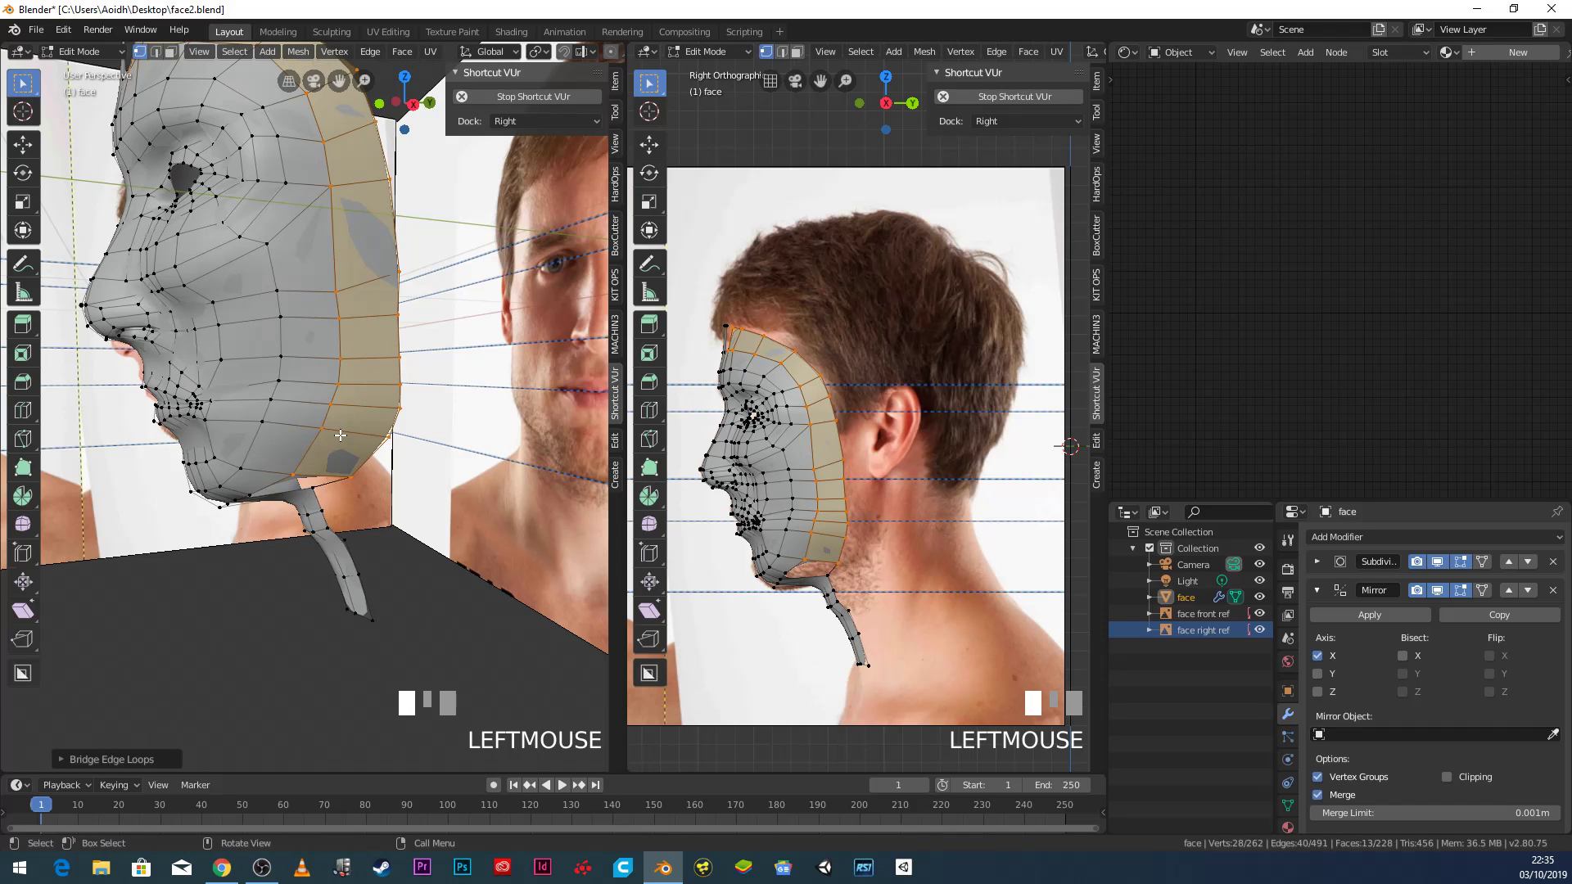
Subdivide the outline edge under the jaw that spans the gap between the bridged face strip and the neck strip.
middle_click_drag(340, 435, 400, 439)
left_click(246, 551)
left_click(343, 521, "shift")
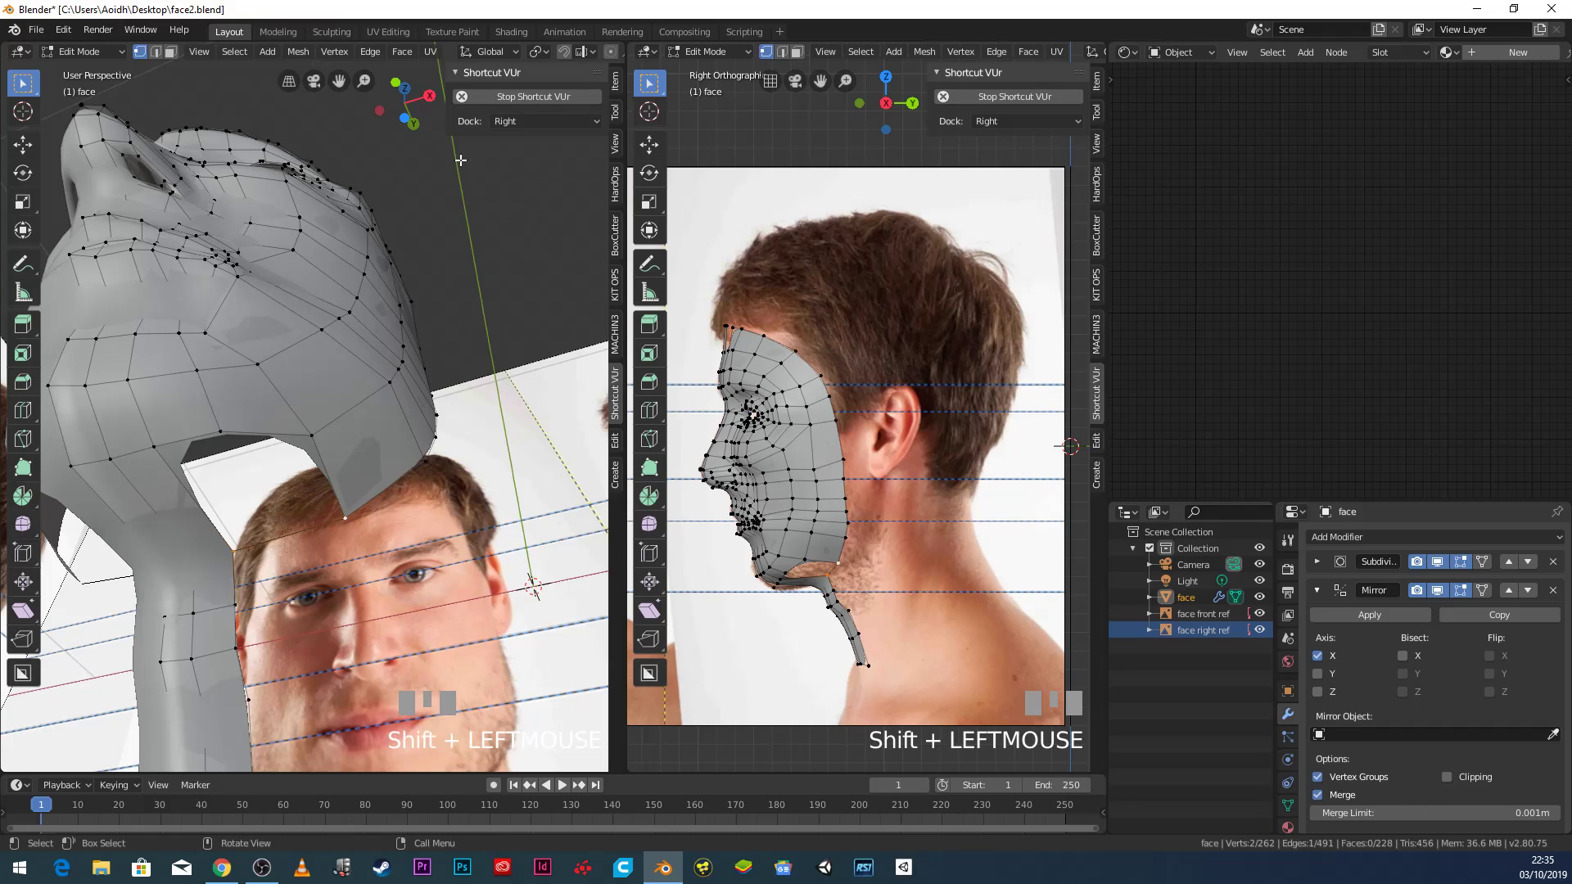
left_click(370, 52)
left_click(378, 129)
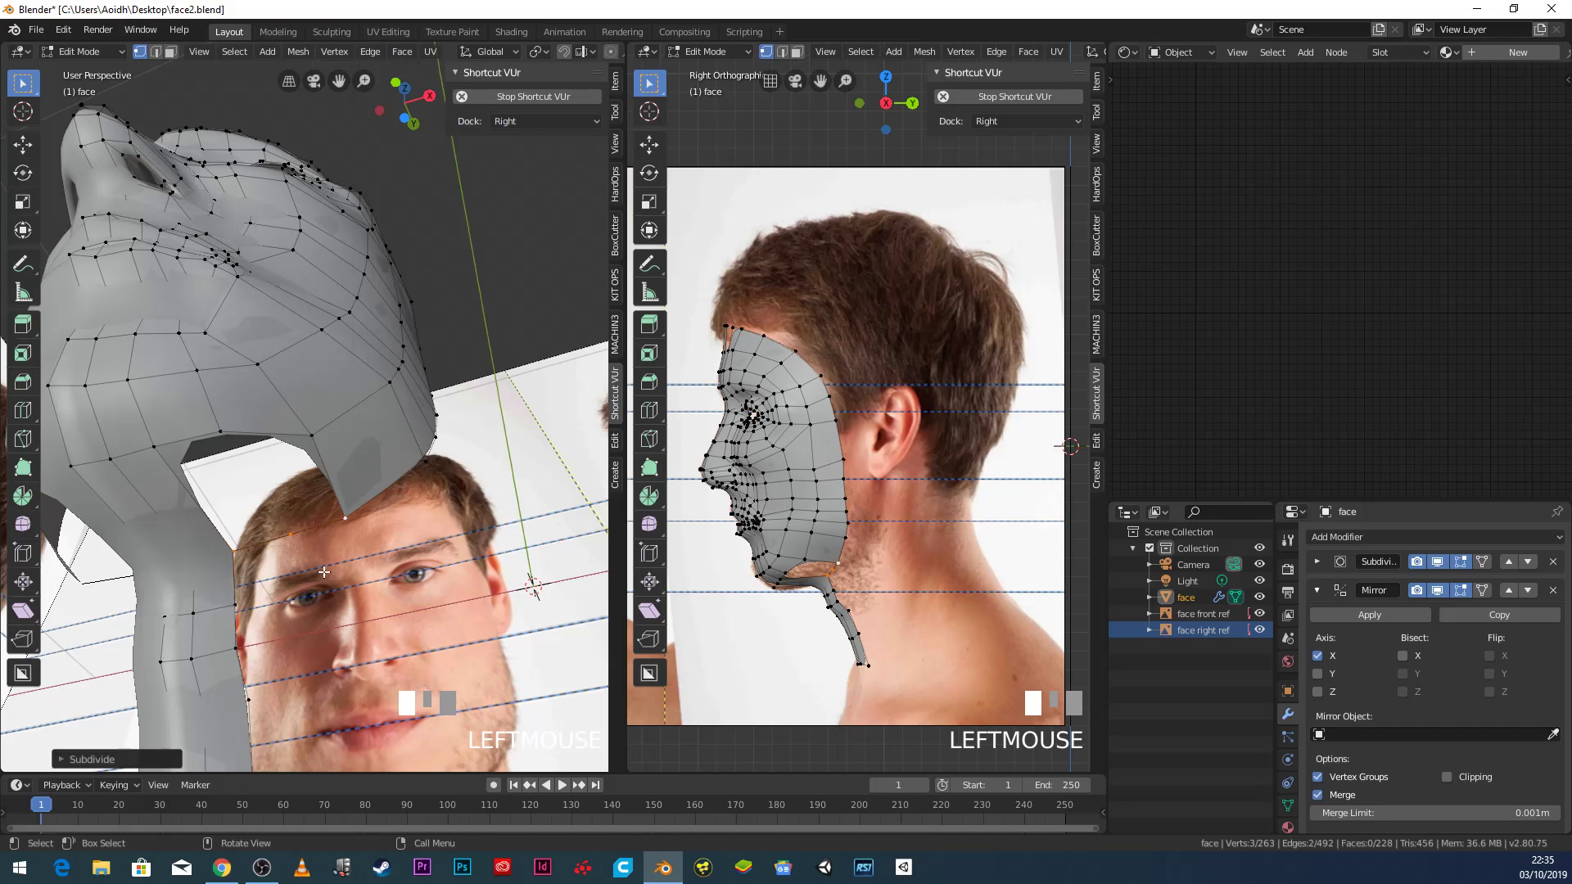
Fill the gap under the jaw with two faces, using the subdivided edge's midpoint to join the jaw and neck strip.
left_click(298, 537, "shift")
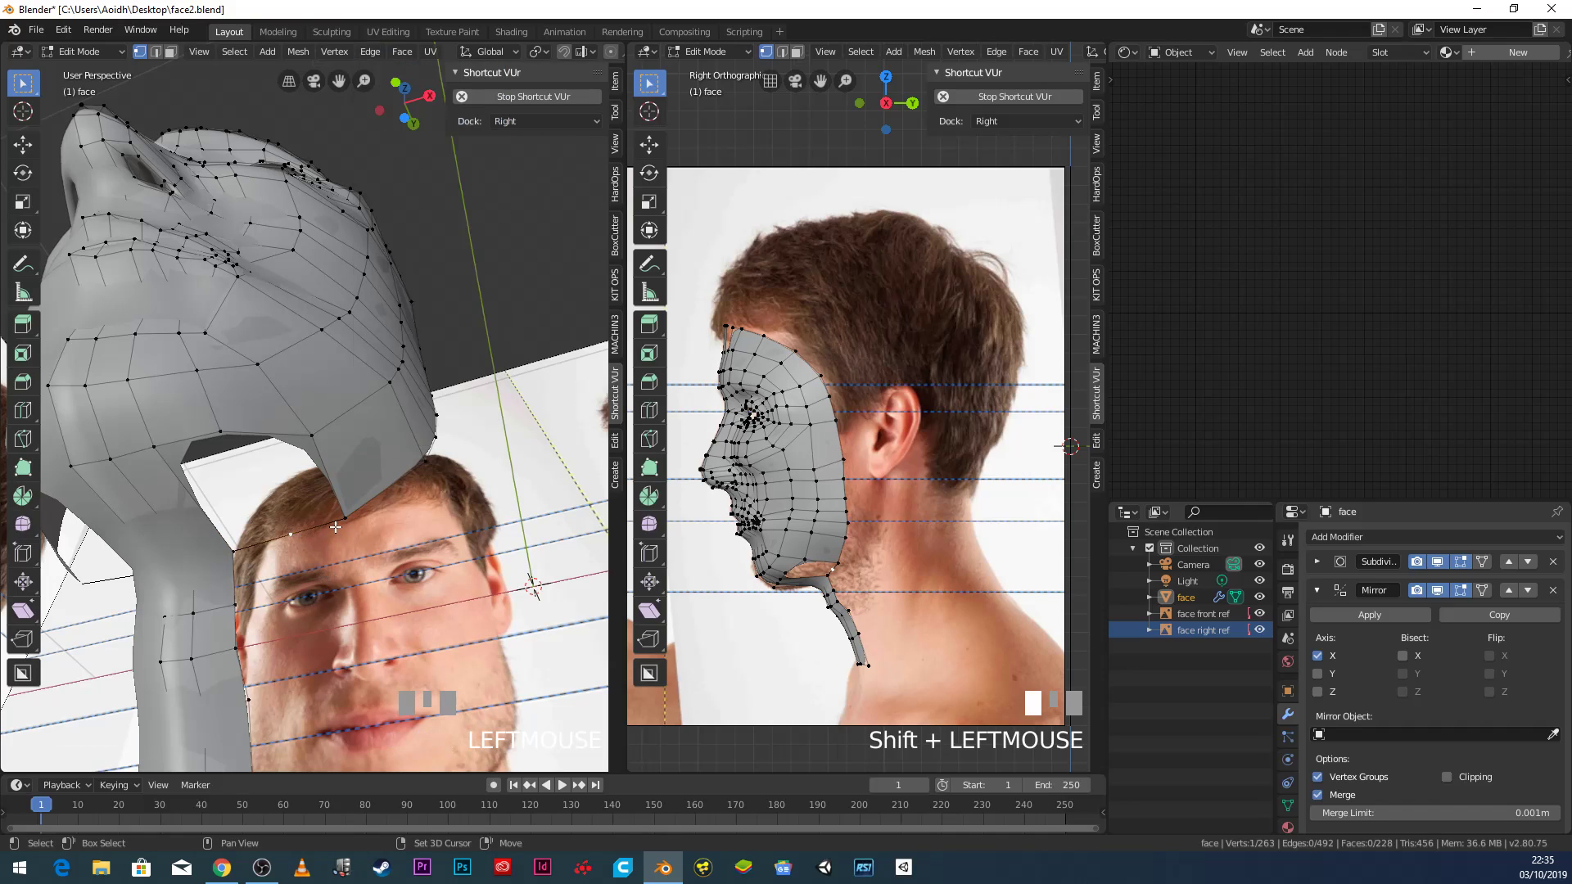
left_click(228, 431, "shift")
key("f")
left_click(290, 537)
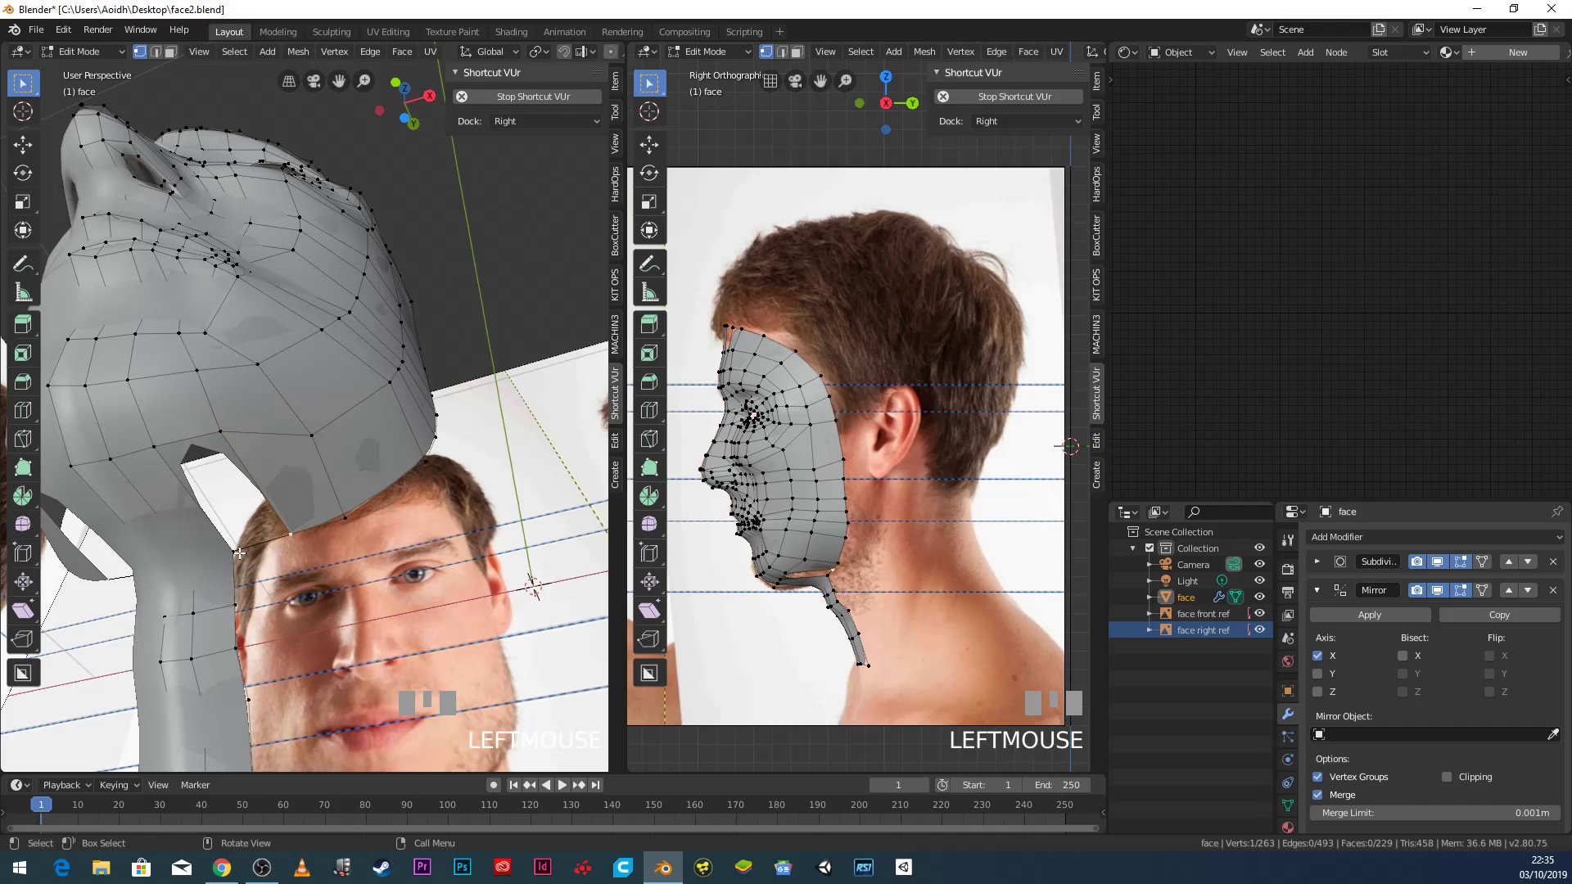
left_click(236, 551, "shift")
key("f")
Fill the open gap at the top of the forehead beside the centre strip with a face.
scroll(230, 445, "down", 3)
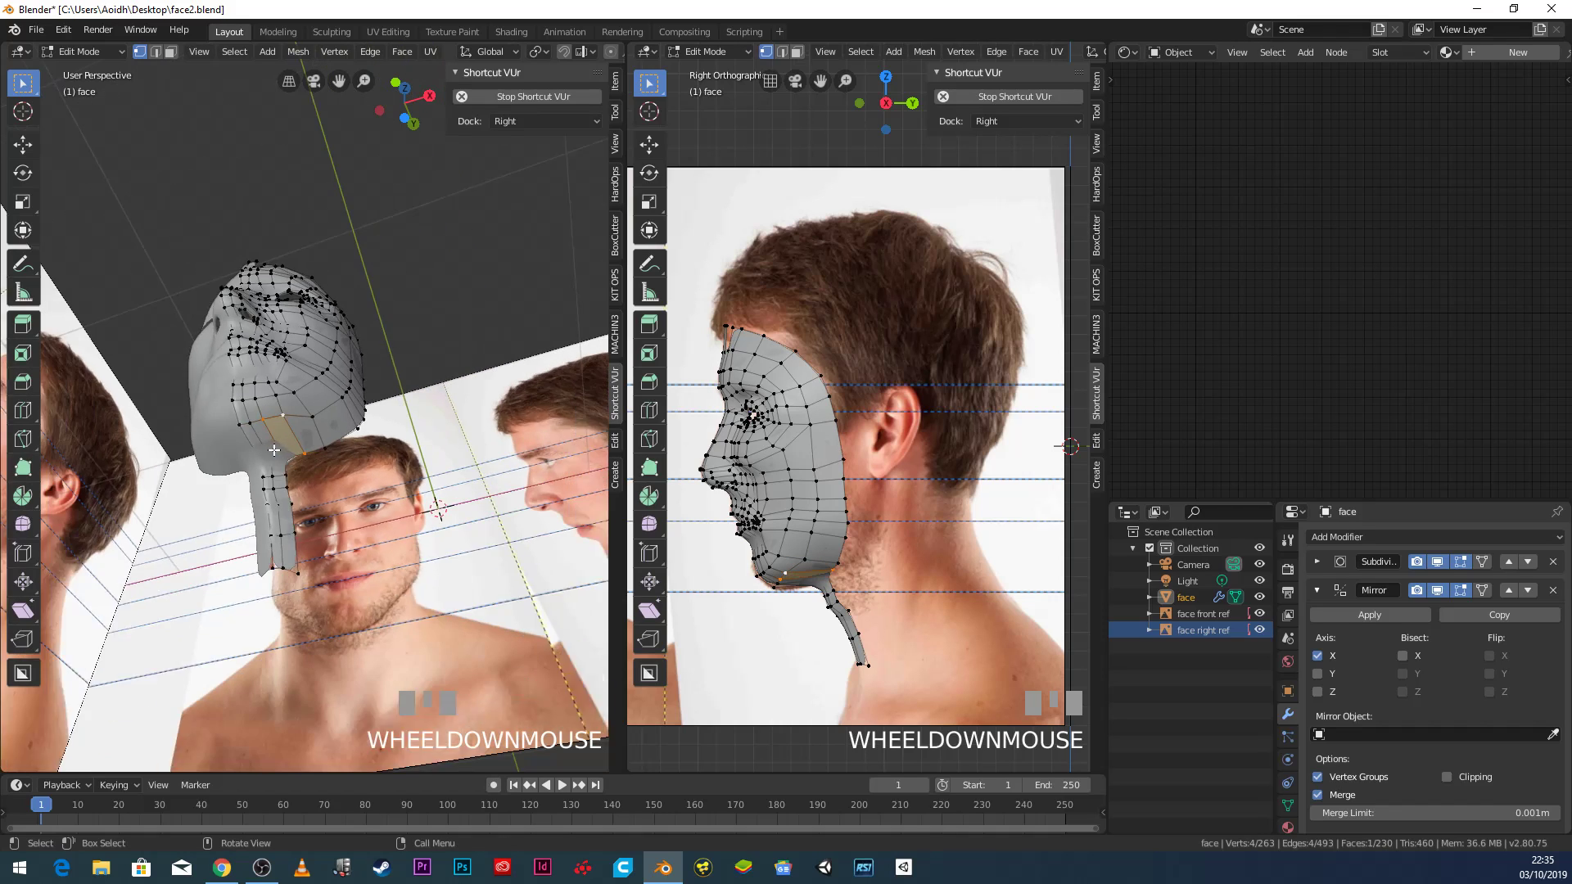
middle_click_drag(230, 445, 492, 459)
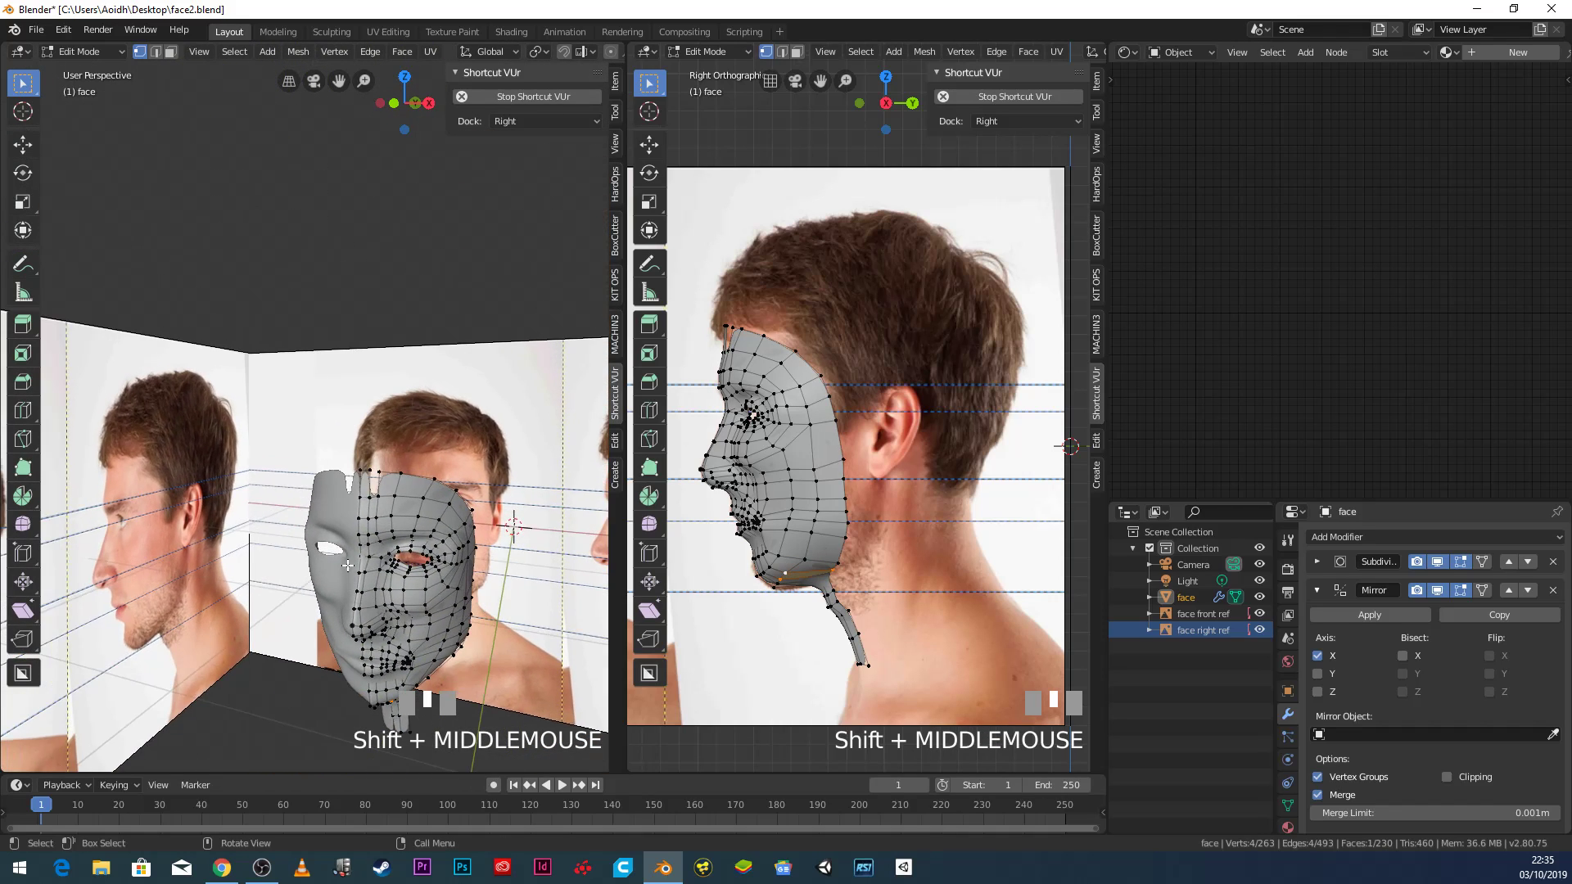
scroll(491, 458, "up", 3)
left_click(453, 624)
left_click(455, 563, "shift")
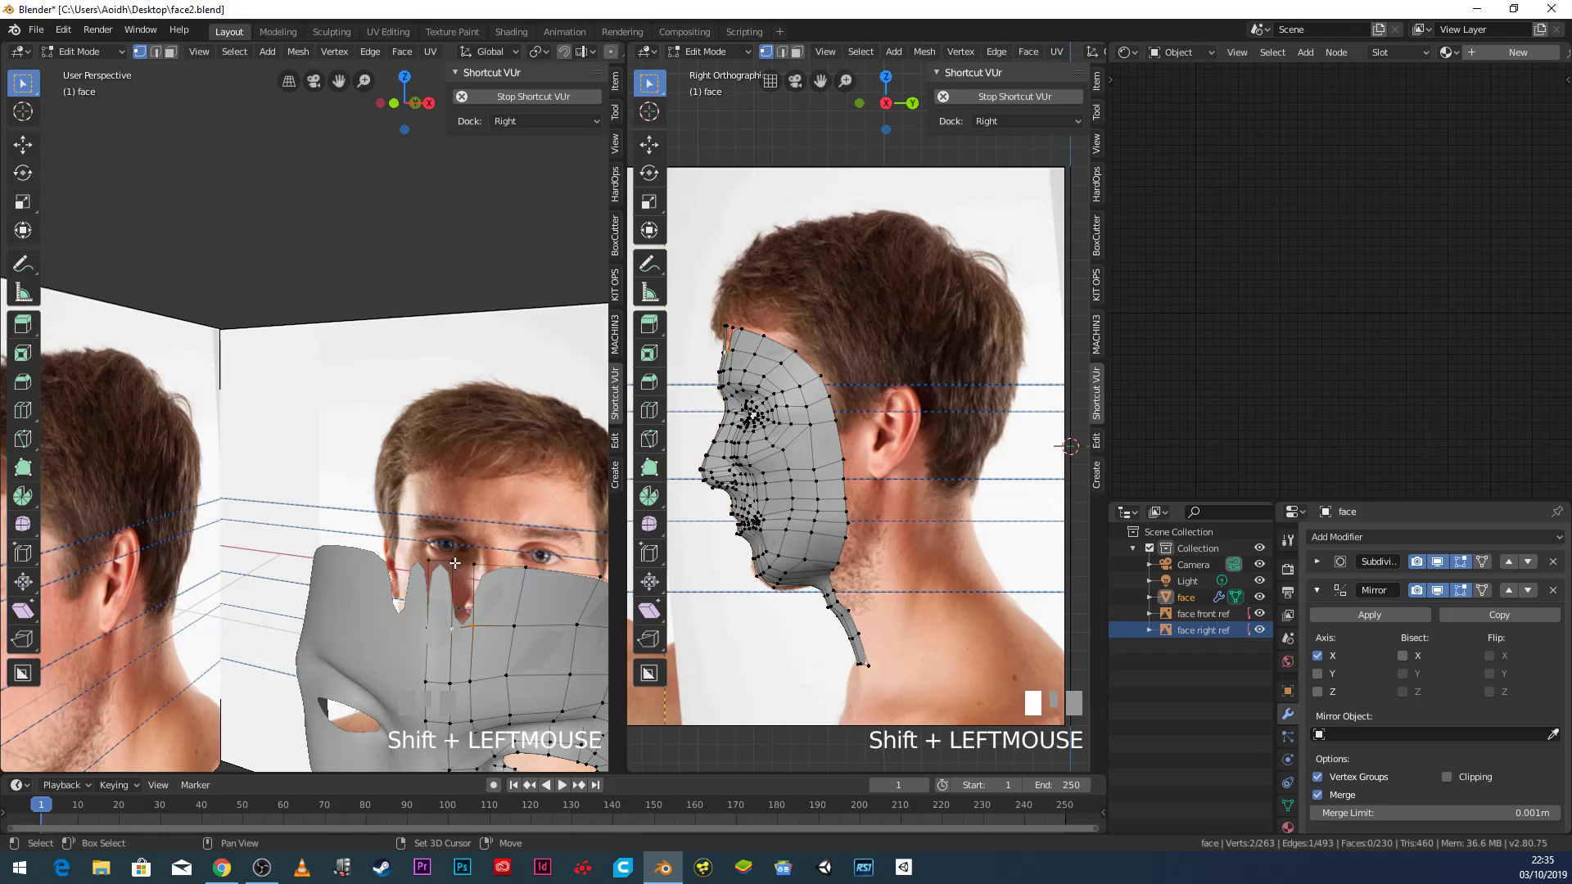
key("f")
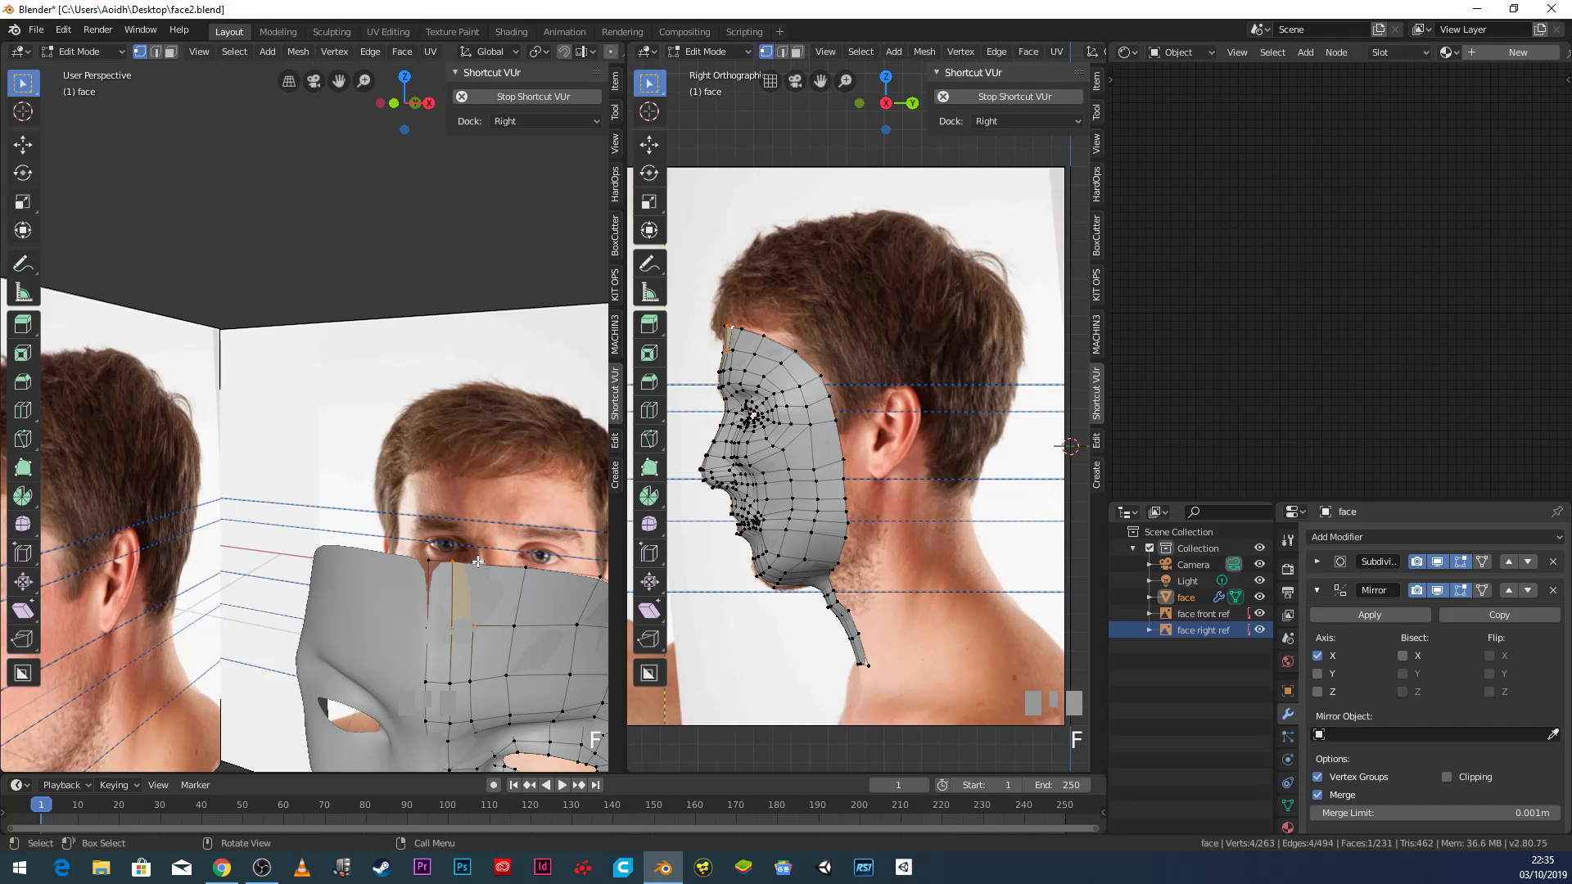
Return to the front view, leave Edit Mode and save the file.
key("KP_1")
scroll(491, 561, "down", 2)
middle_click_drag(491, 562, 467, 407, "shift")
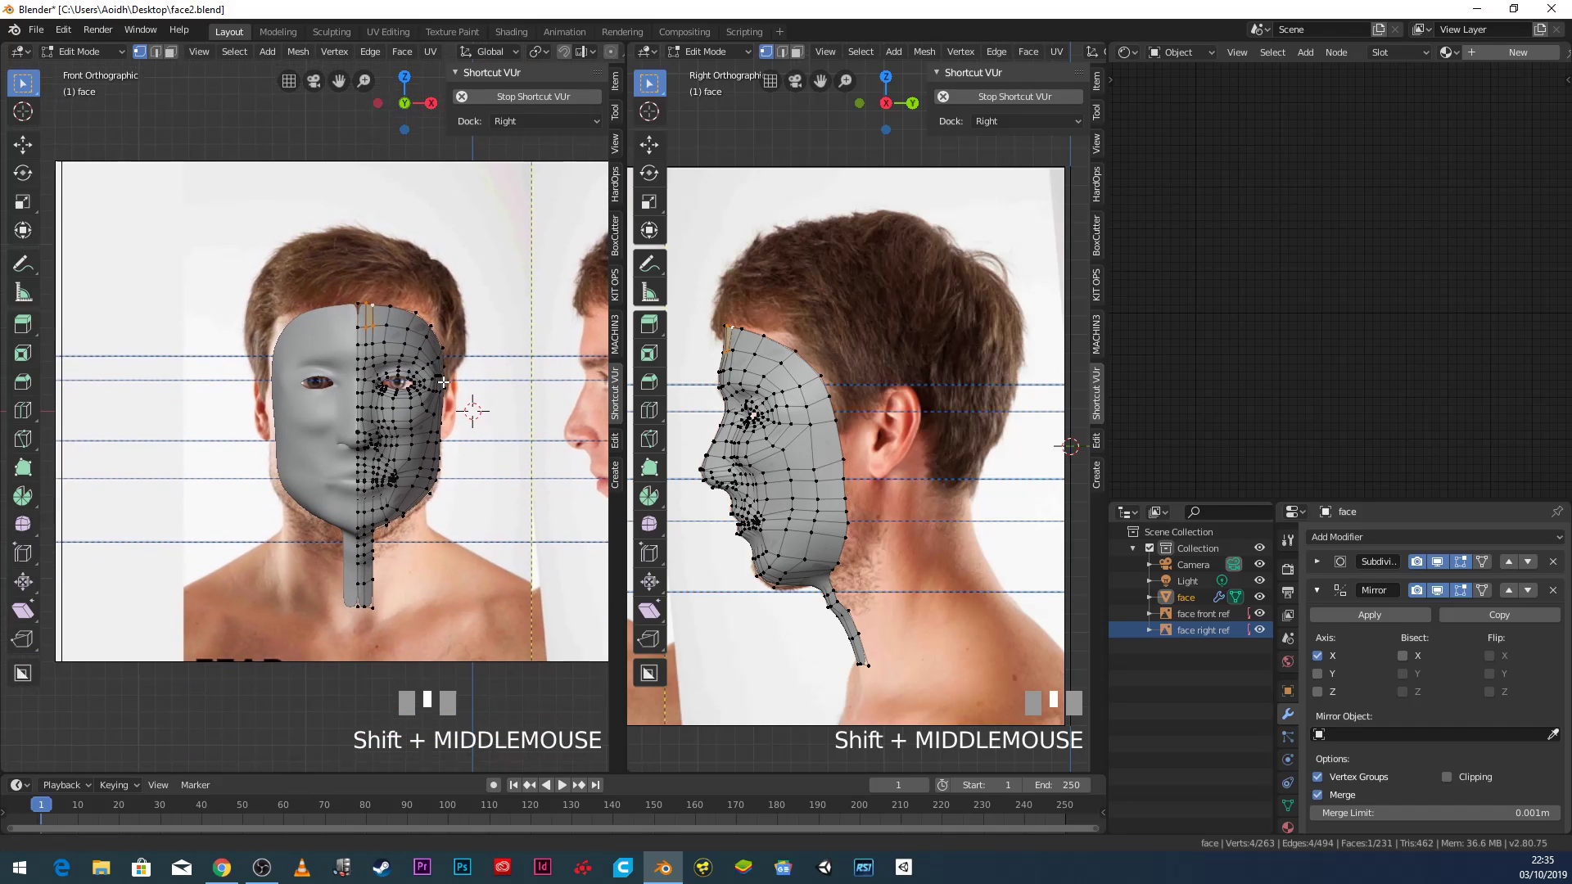
scroll(416, 414, "up", 2)
key("Tab")
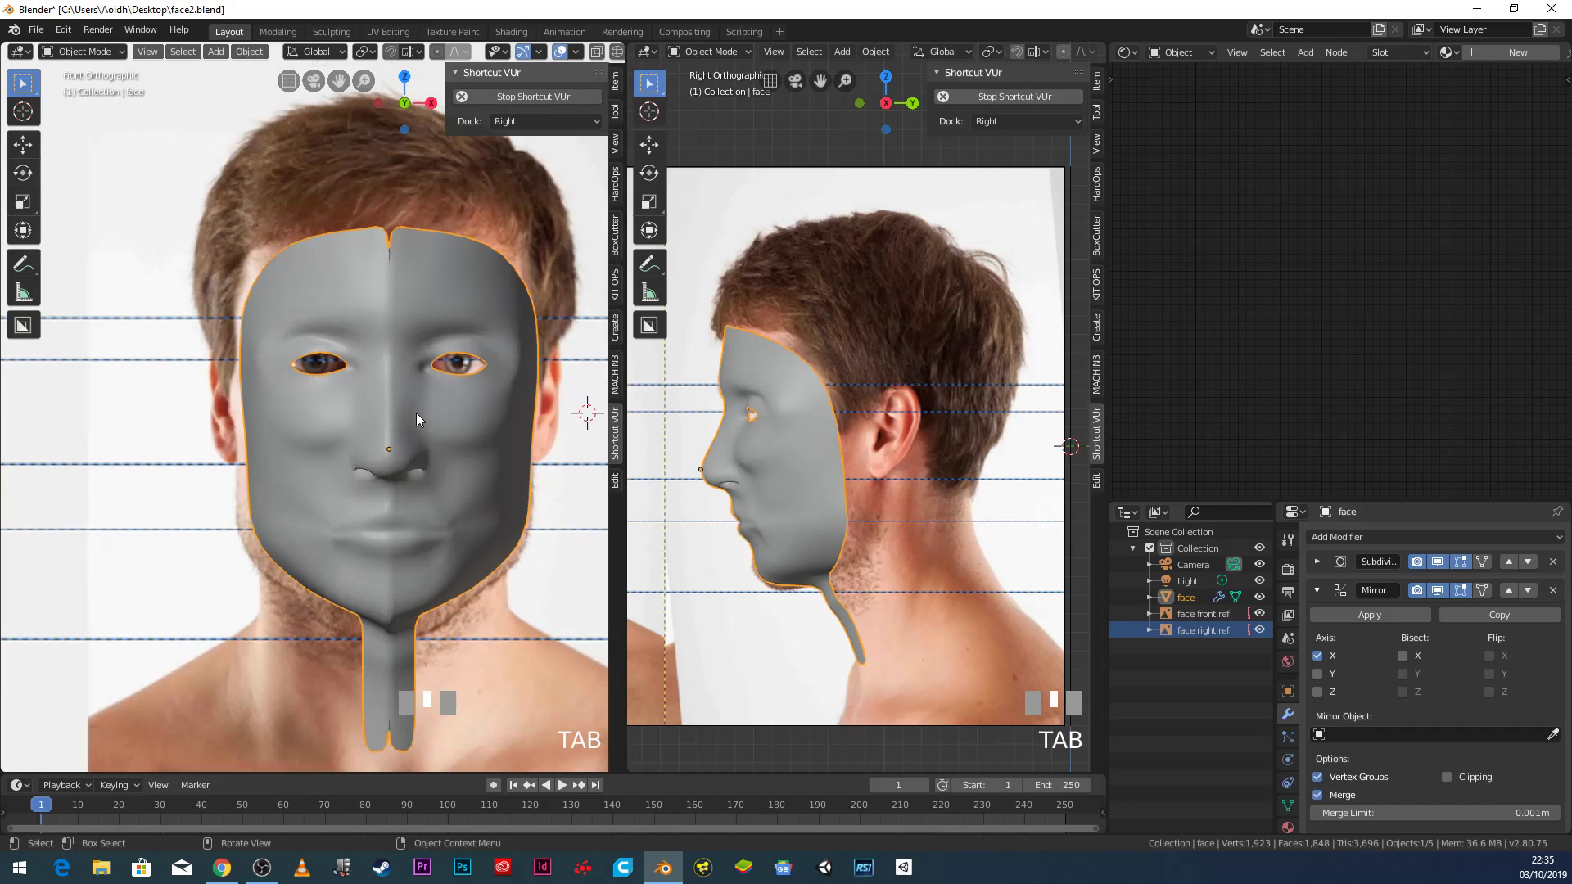
left_click(36, 30)
left_click(95, 142)
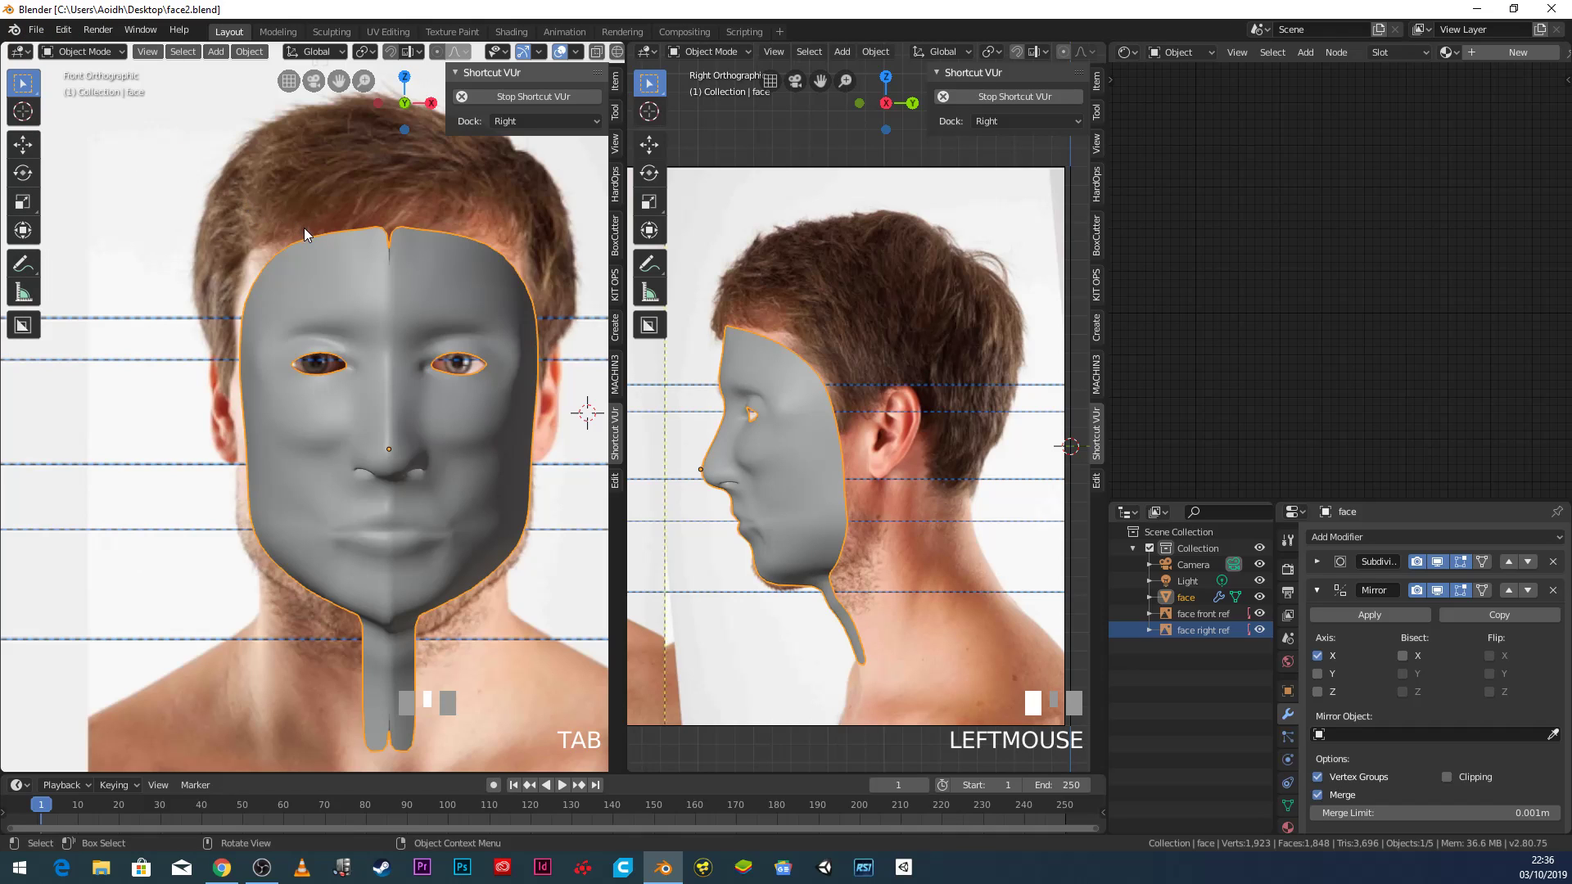
Hide the front and right reference images and examine the face mesh's shape in perspective, side and front views.
left_click(1259, 613)
left_click(1259, 630)
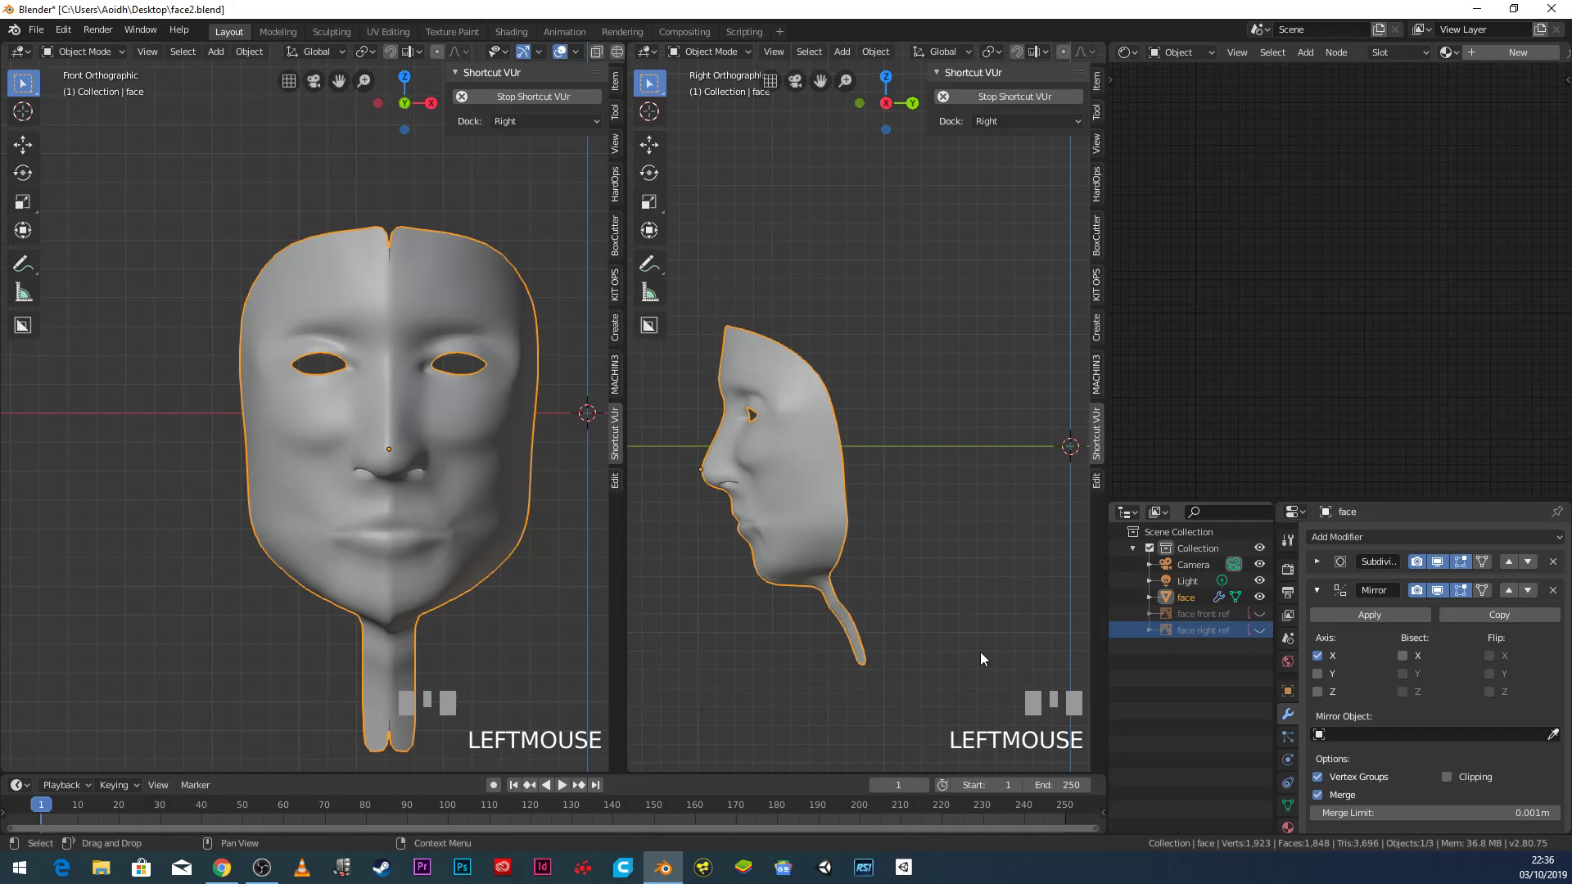
middle_click_drag(573, 540, 385, 483)
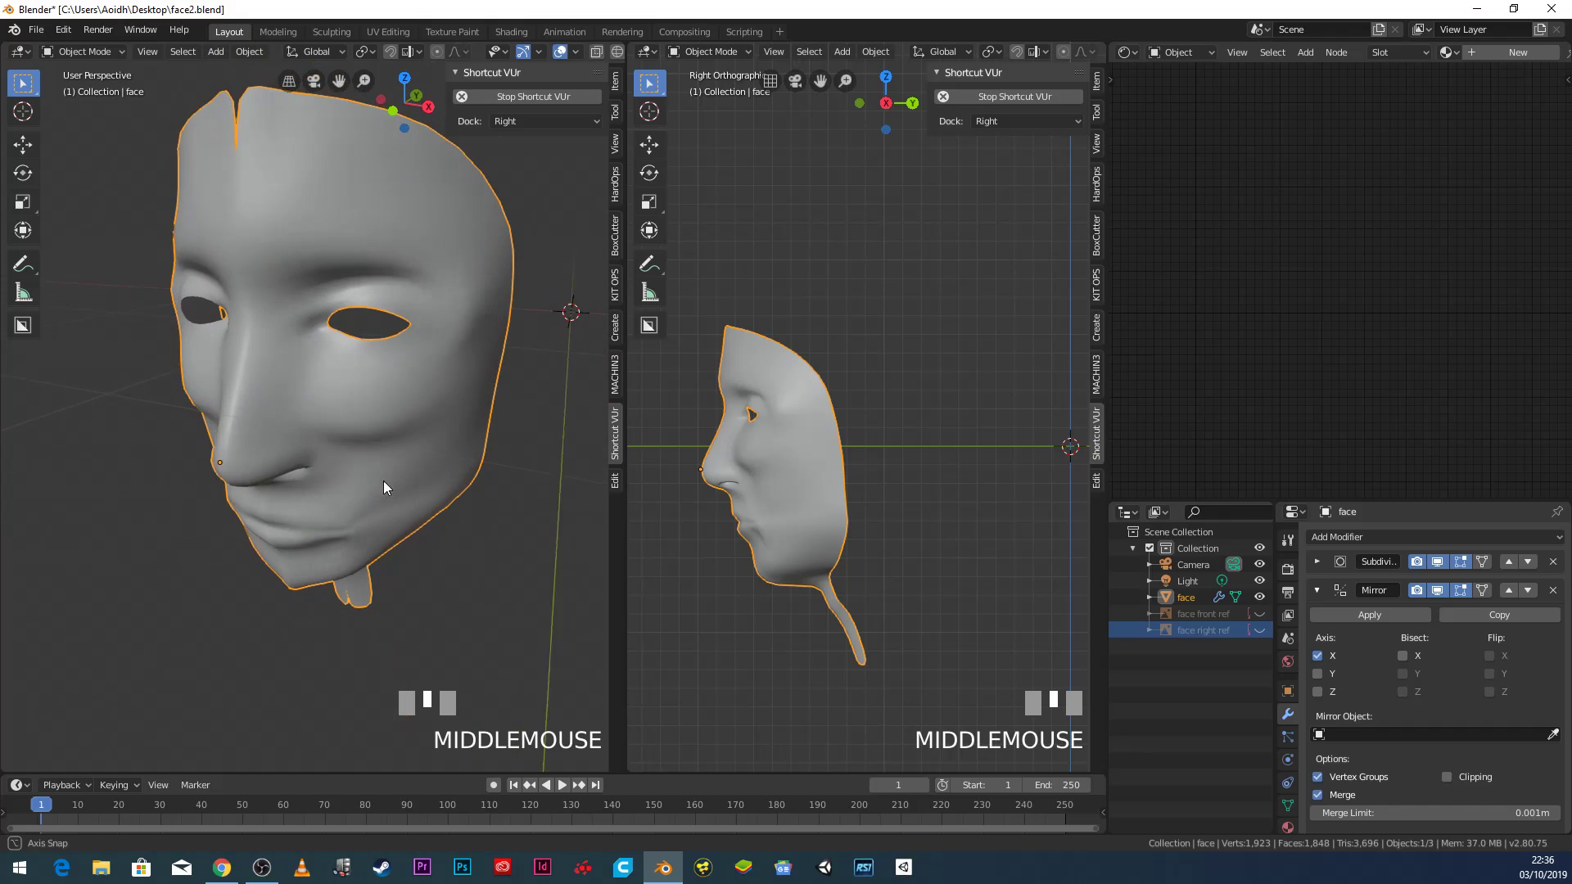
scroll(391, 408, "down", 3)
mouse_move(396, 410)
middle_mouse_down()
mouse_move(415, 350)
mouse_move(404, 412)
middle_mouse_up()
scroll(402, 411, "up", 1)
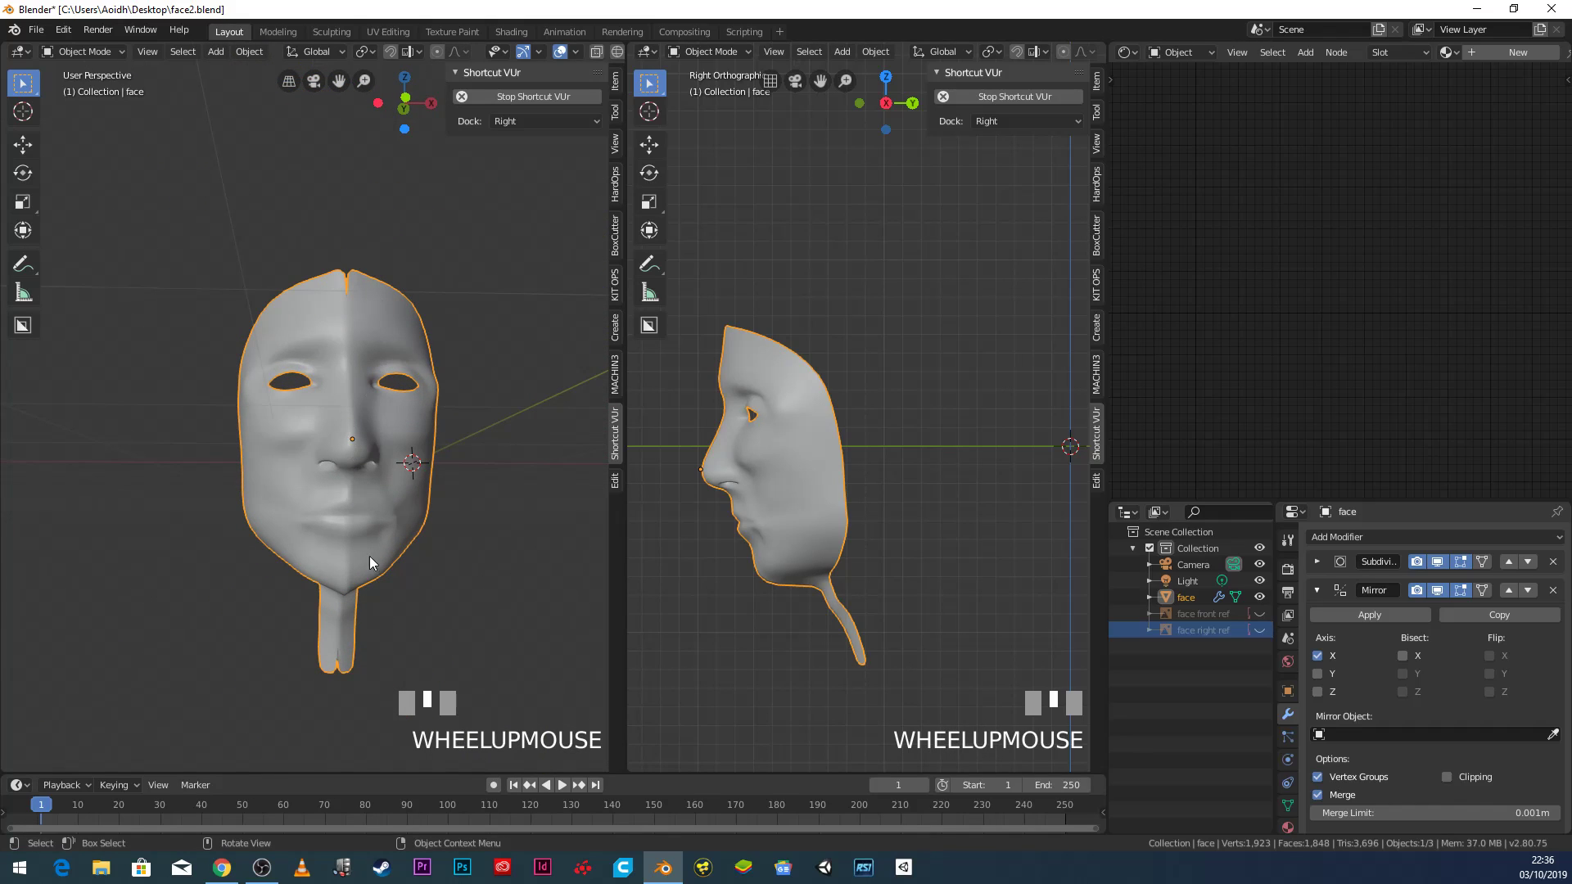
scroll(893, 473, "up", 1)
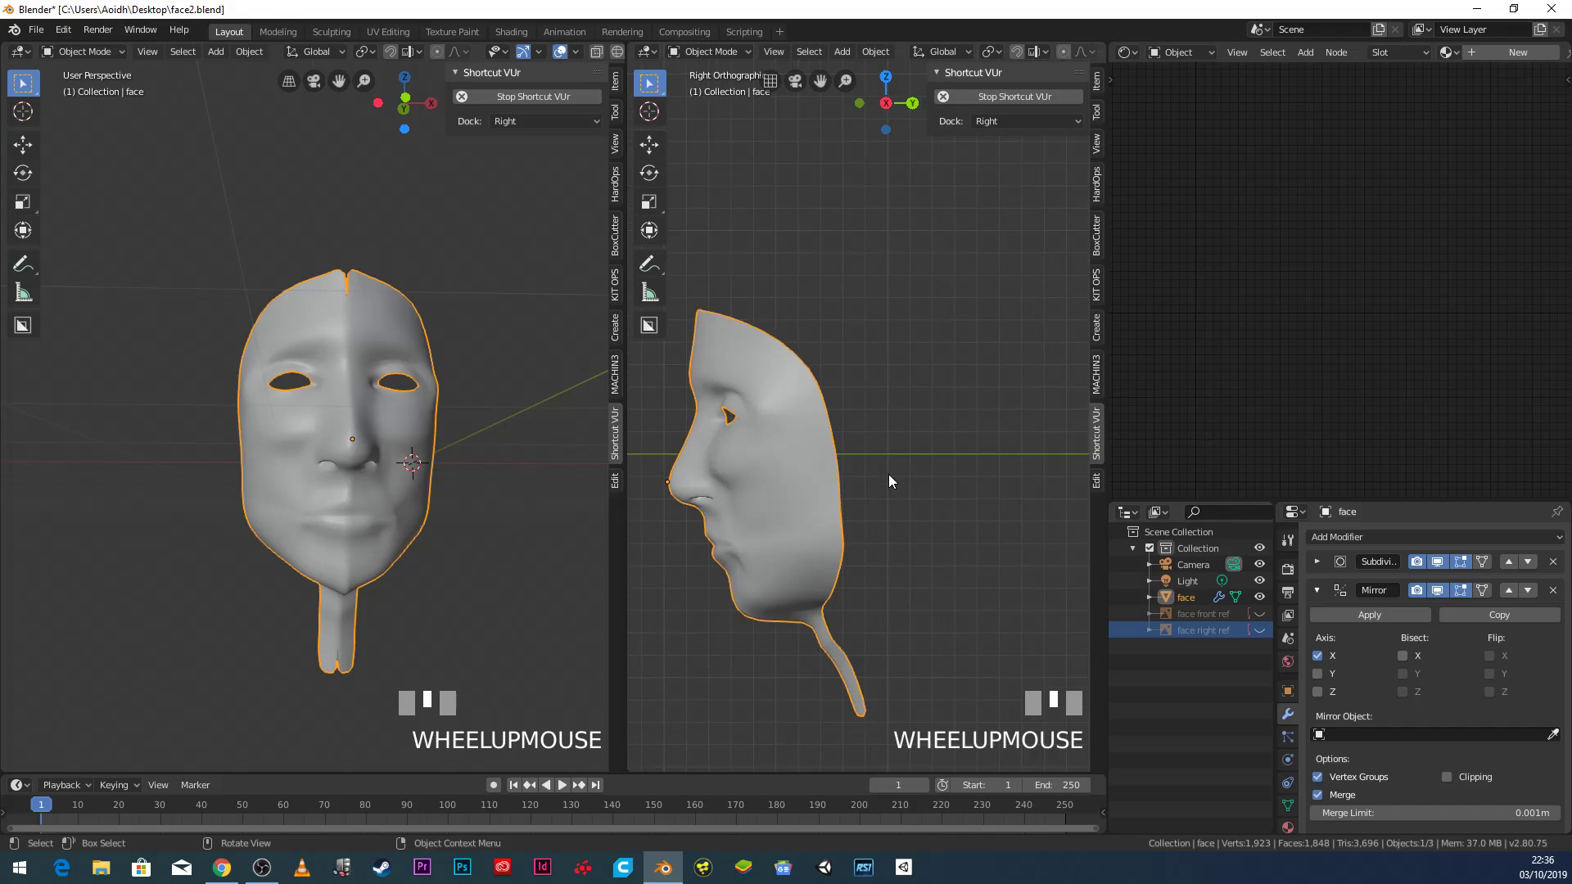
middle_click_drag(888, 474, 910, 459, "shift")
scroll(848, 455, "up", 1)
scroll(795, 365, "up", 2)
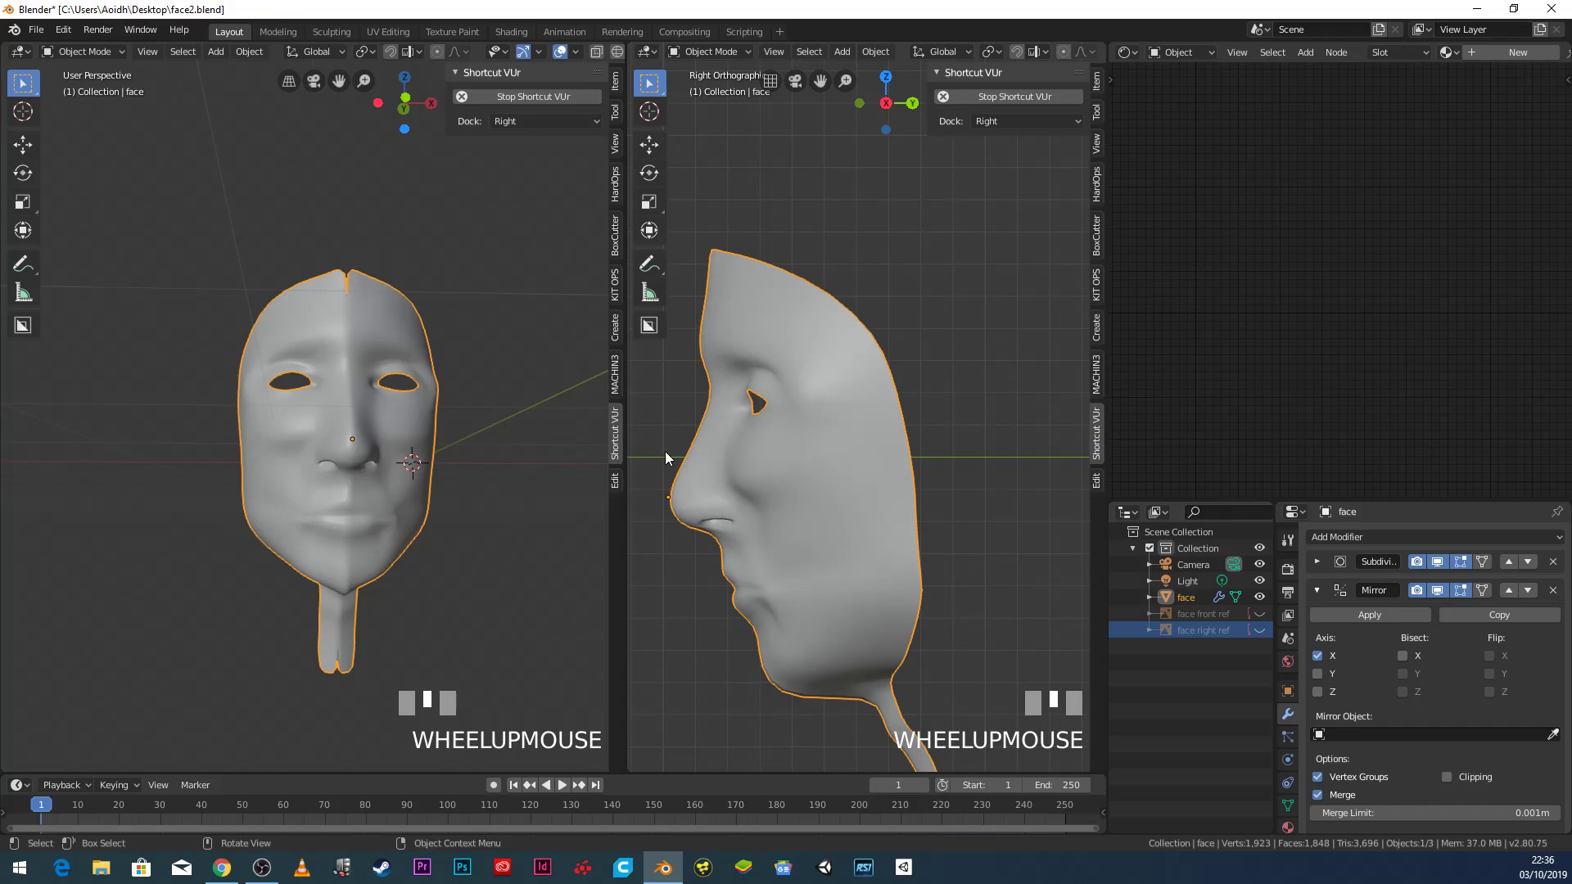
key("KP_1")
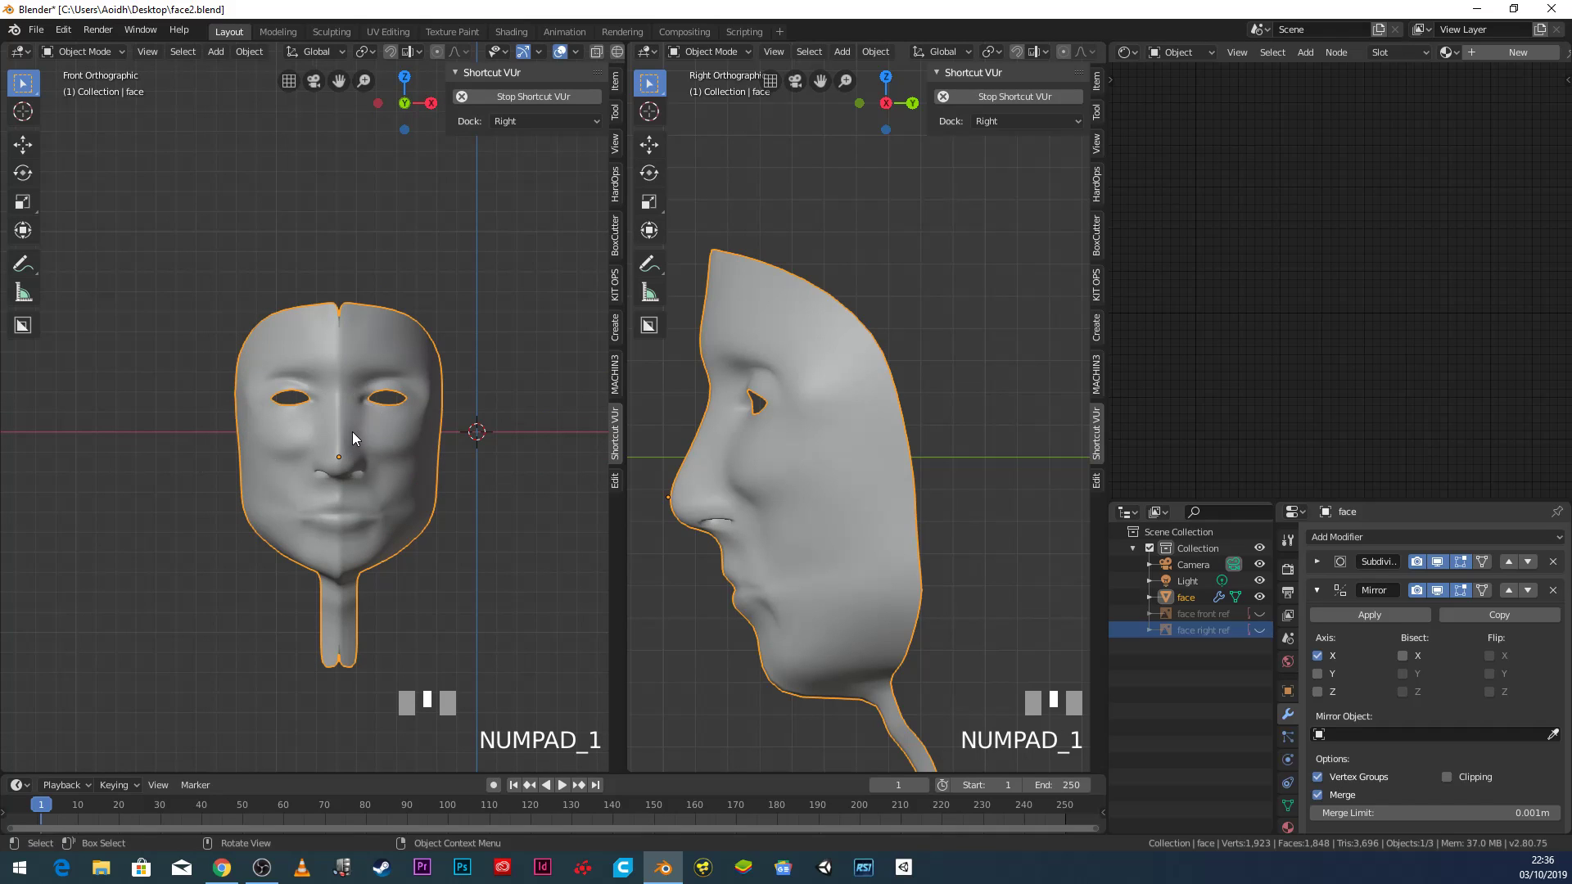
scroll(352, 431, "up", 2)
middle_click_drag(352, 430, 313, 424, "shift")
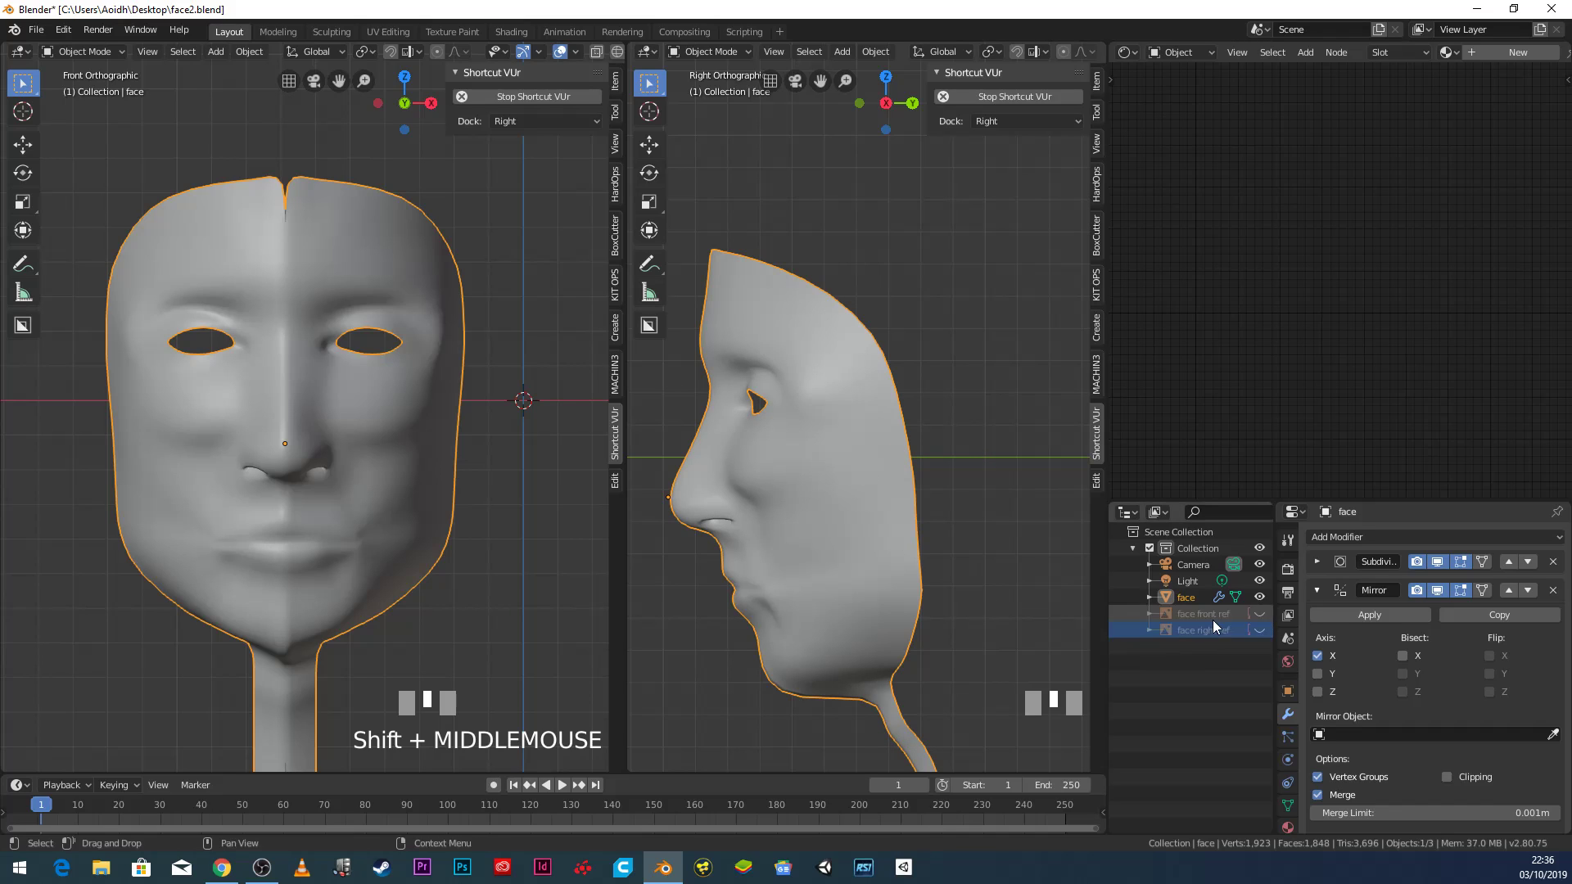
Show both face reference images again and put the face mesh back into Edit Mode.
left_click(1260, 629)
left_click(1259, 614)
middle_click_drag(899, 459, 798, 463, "shift")
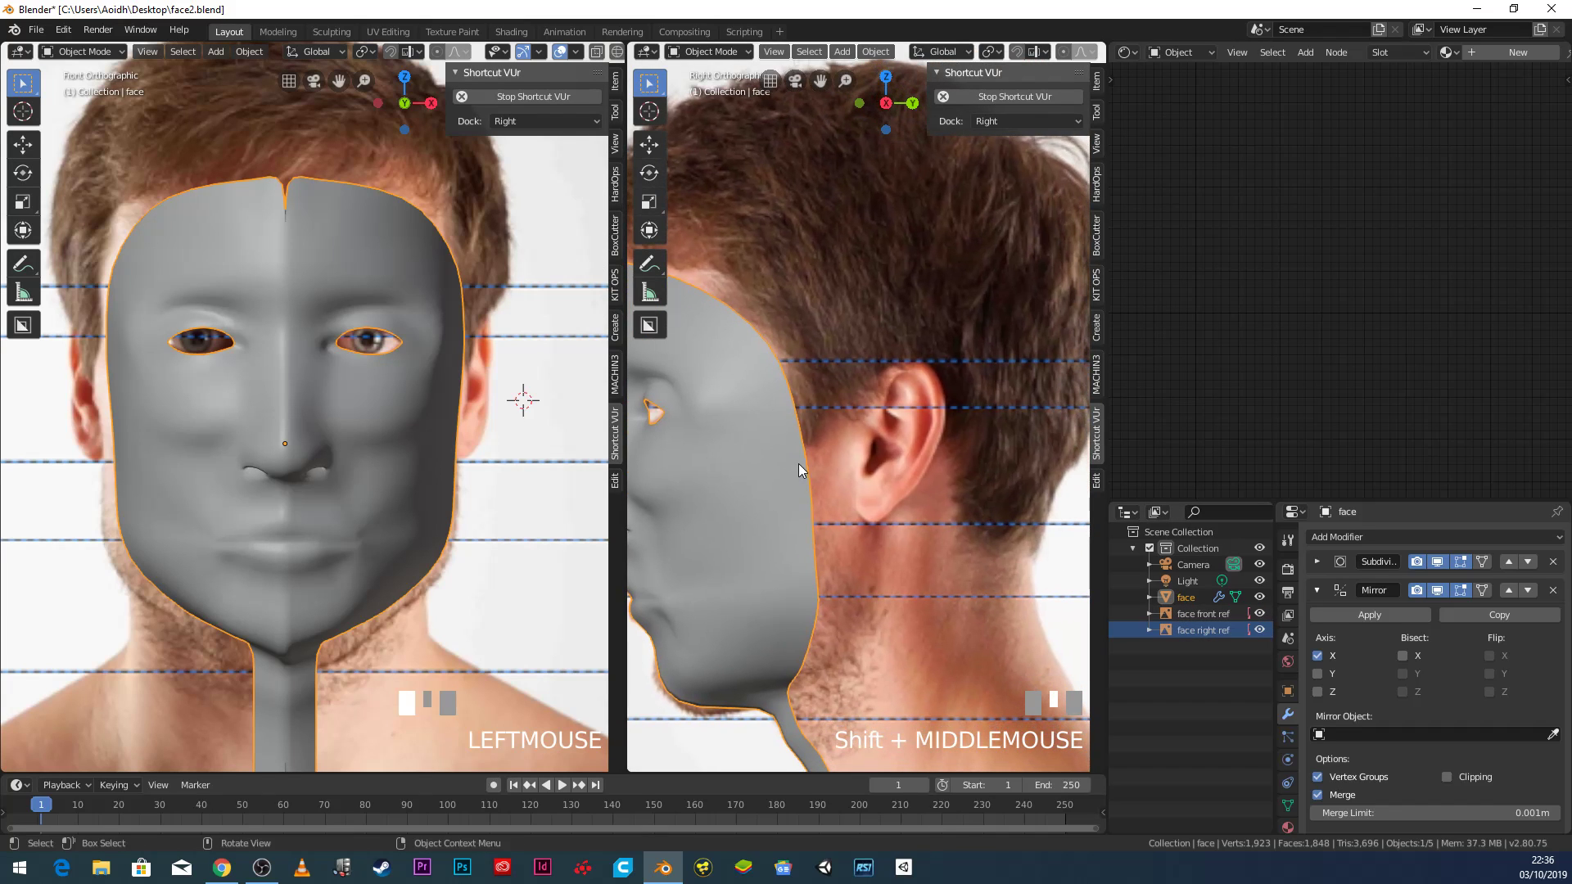
key("Tab")
scroll(738, 462, "up", 3)
scroll(703, 492, "down", 3)
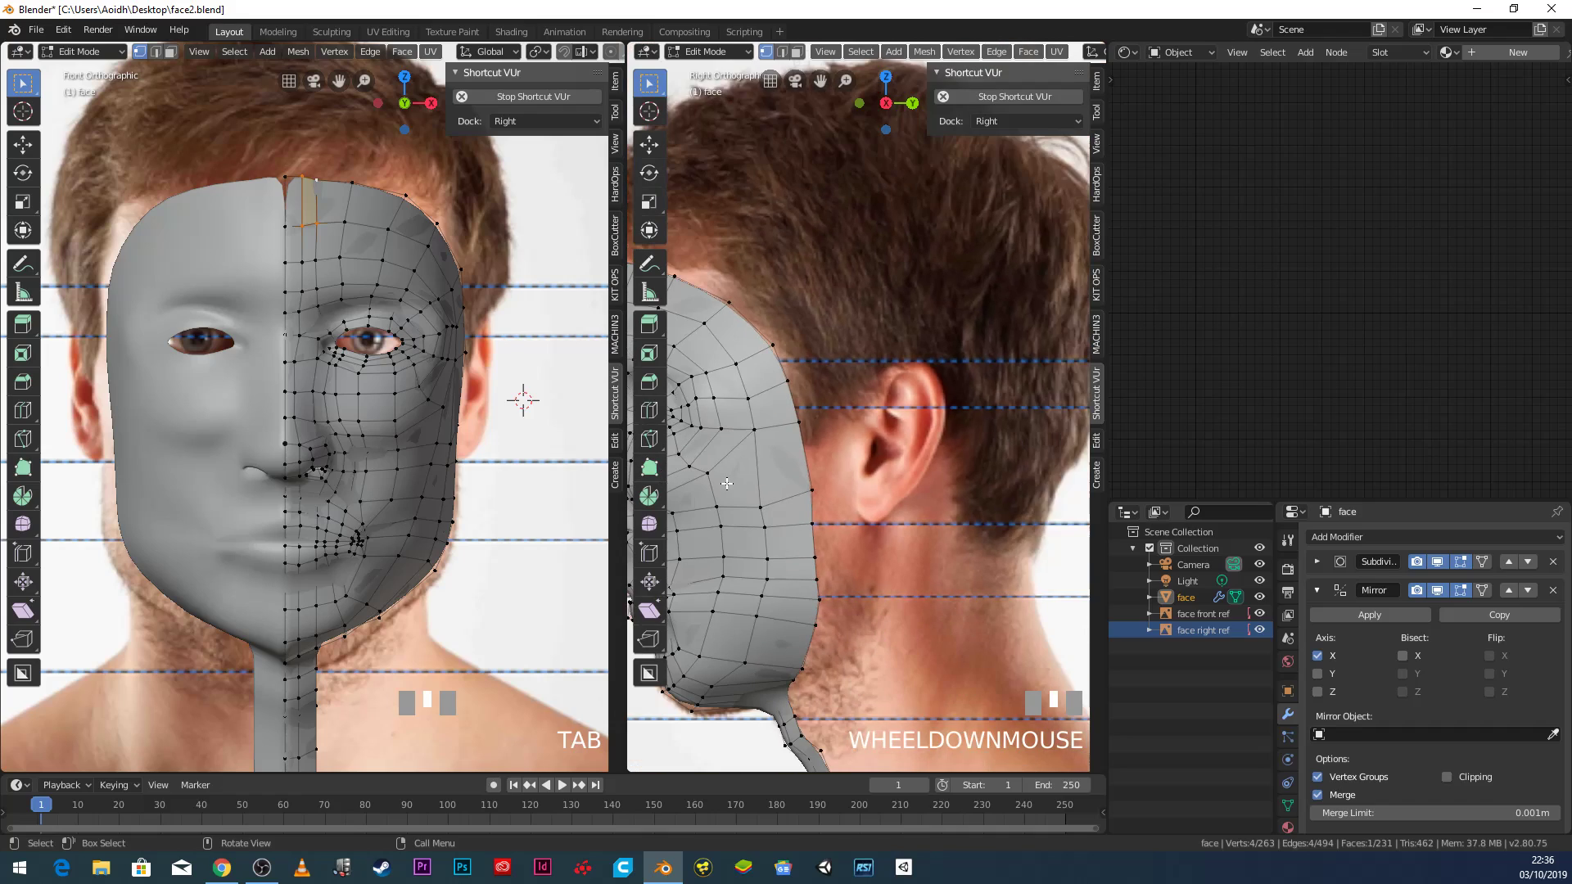
Duplicate the five outer outline vertices facing the ear and place the copy just in front of the ear in the side view.
middle_click_drag(703, 492, 734, 498, "shift")
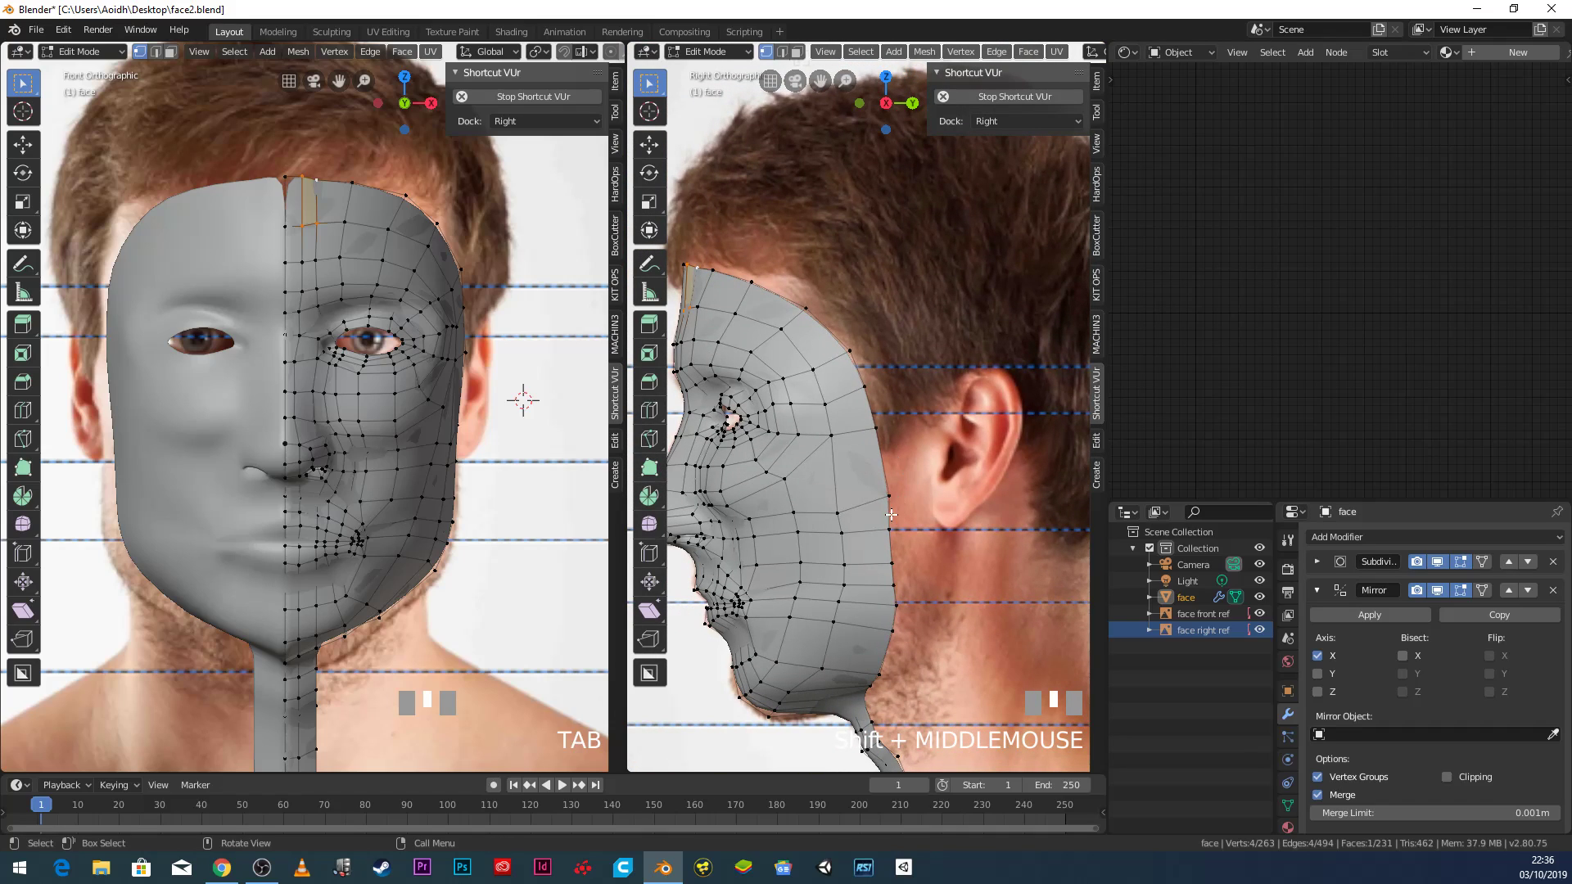
scroll(890, 514, "up", 3)
middle_click_drag(891, 514, 838, 546, "shift")
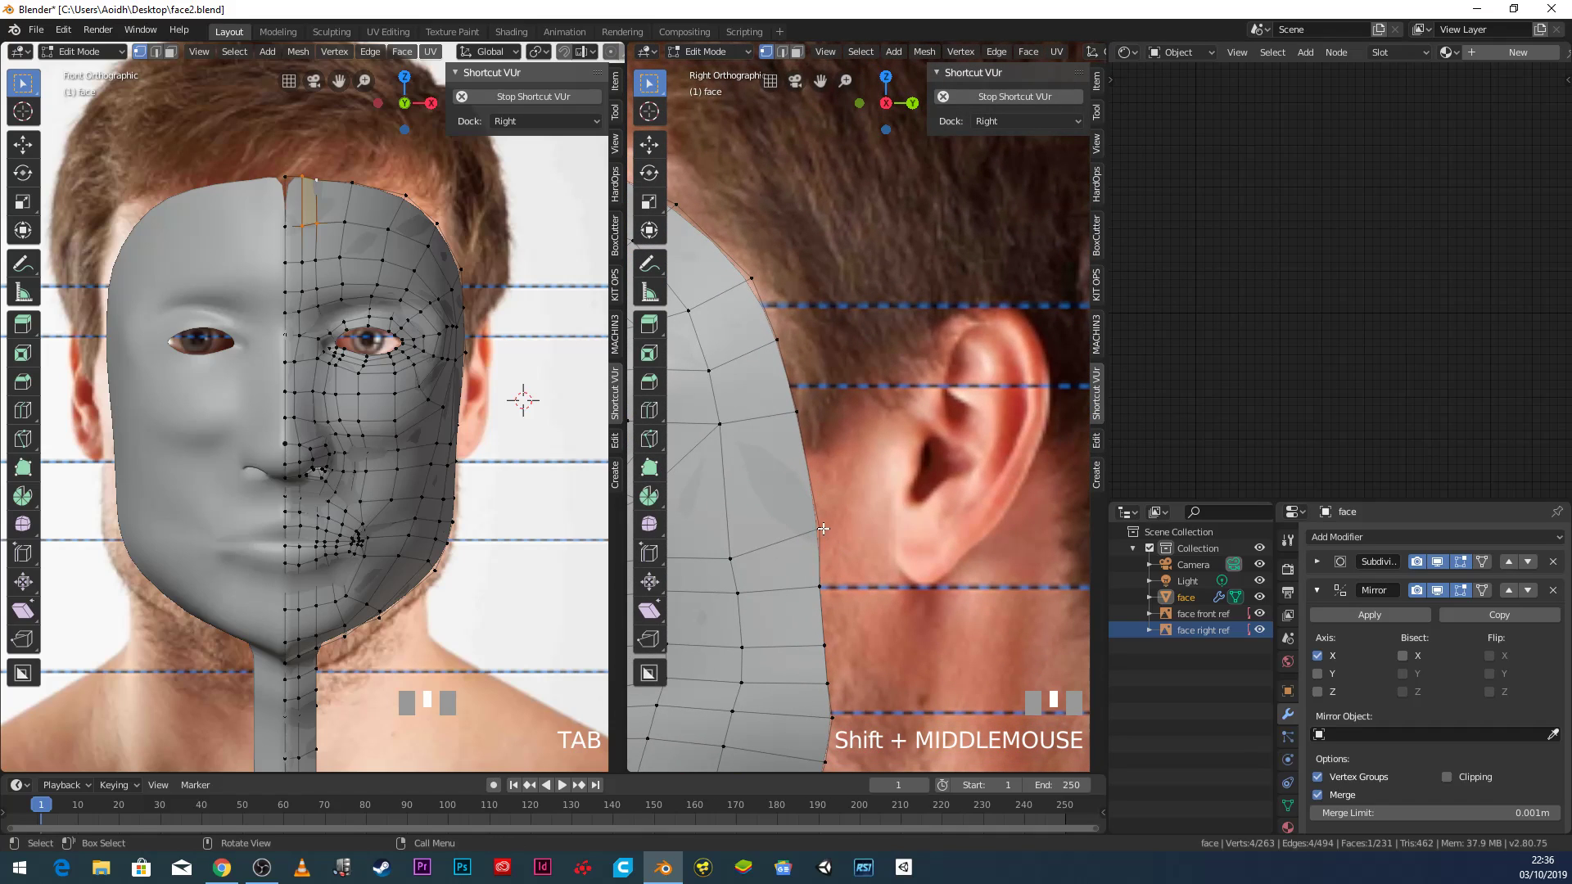
left_click(755, 280)
left_click(779, 337, "shift")
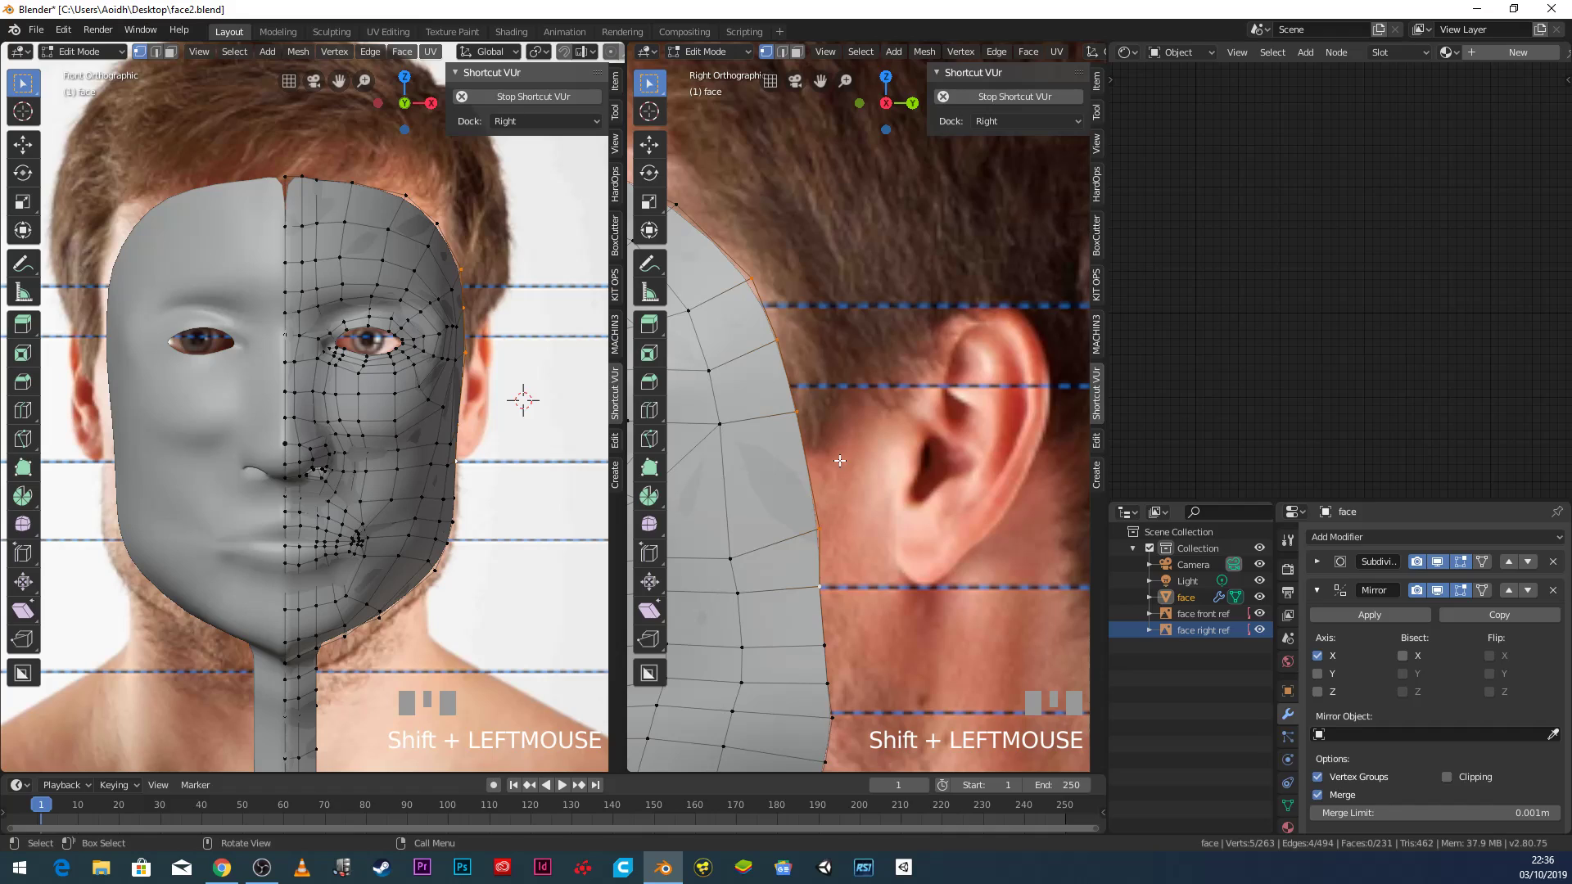
key("shift+d")
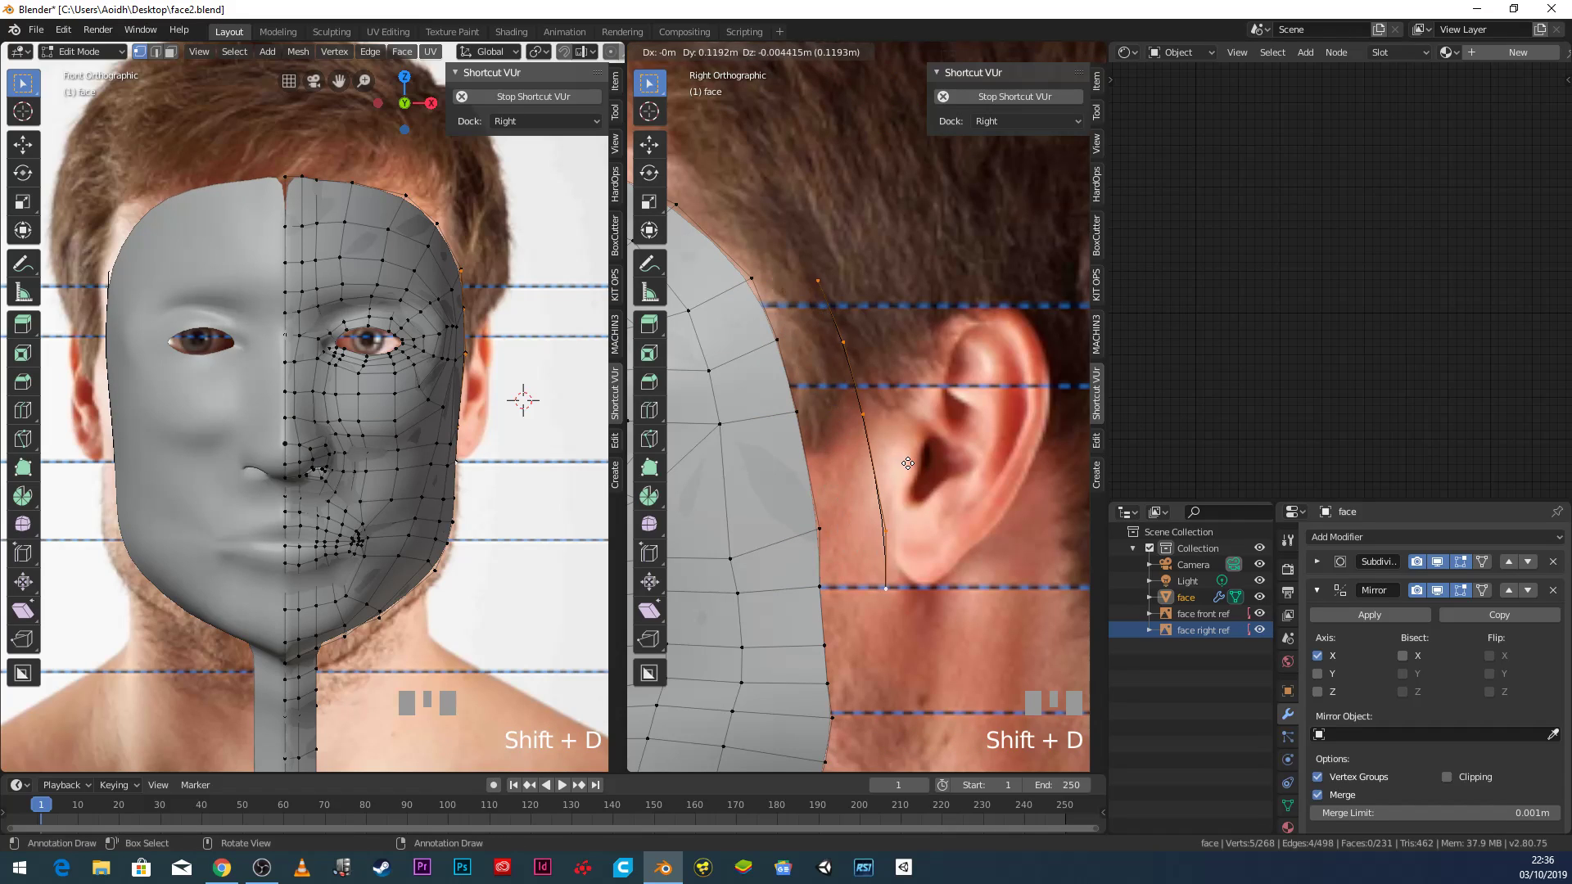
left_click(895, 555)
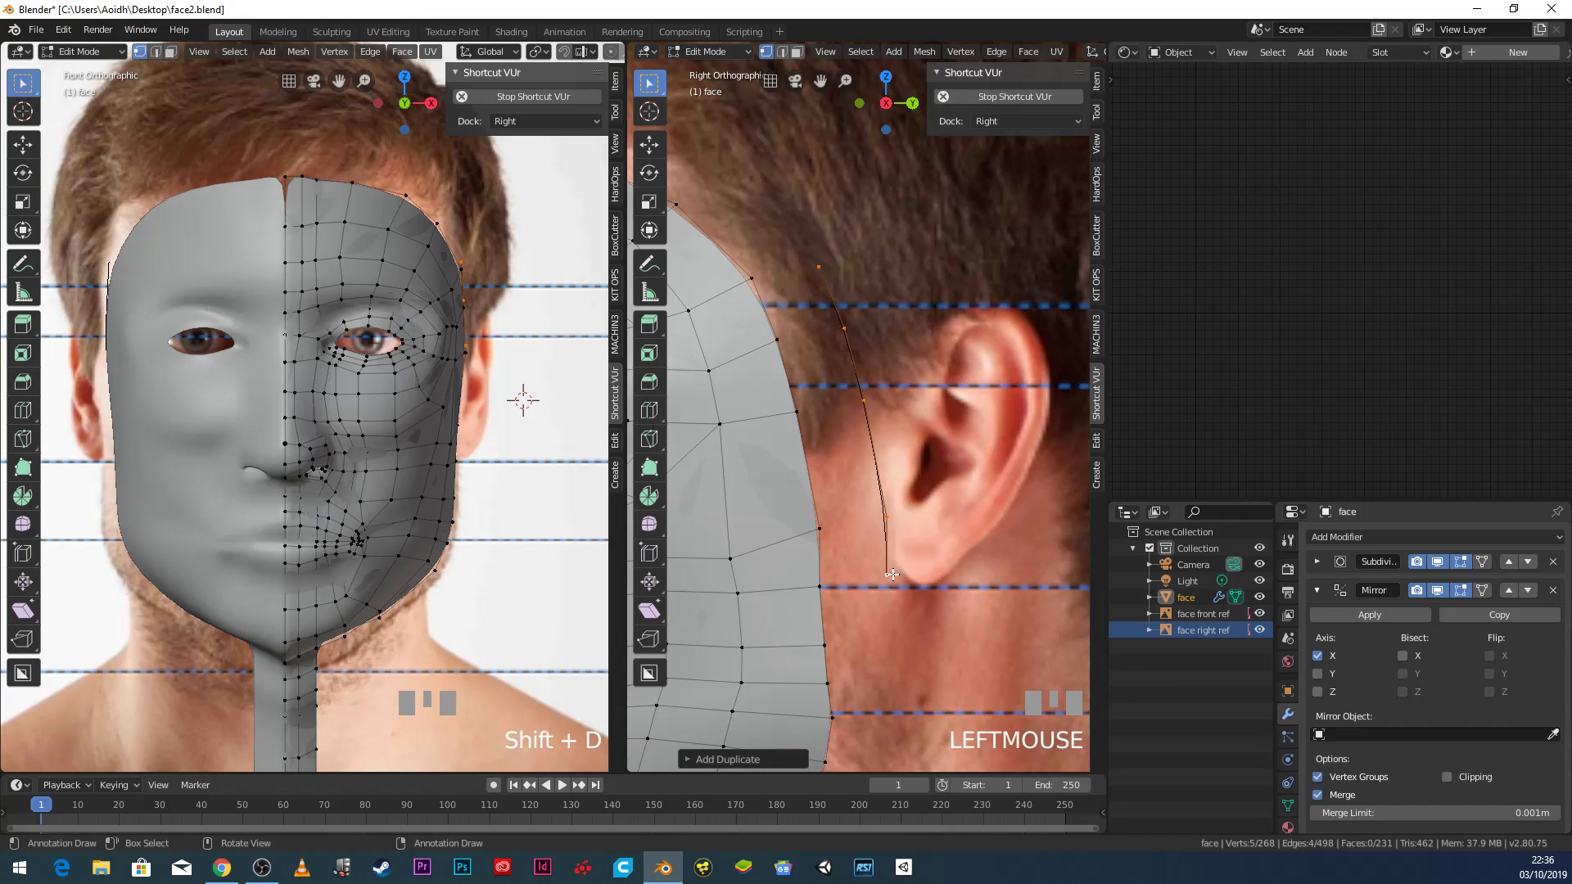
Move the duplicated strip's three lower vertices so they follow the front edge of the ear from the lobe upwards.
left_click(891, 575)
key("g")
left_click(890, 517)
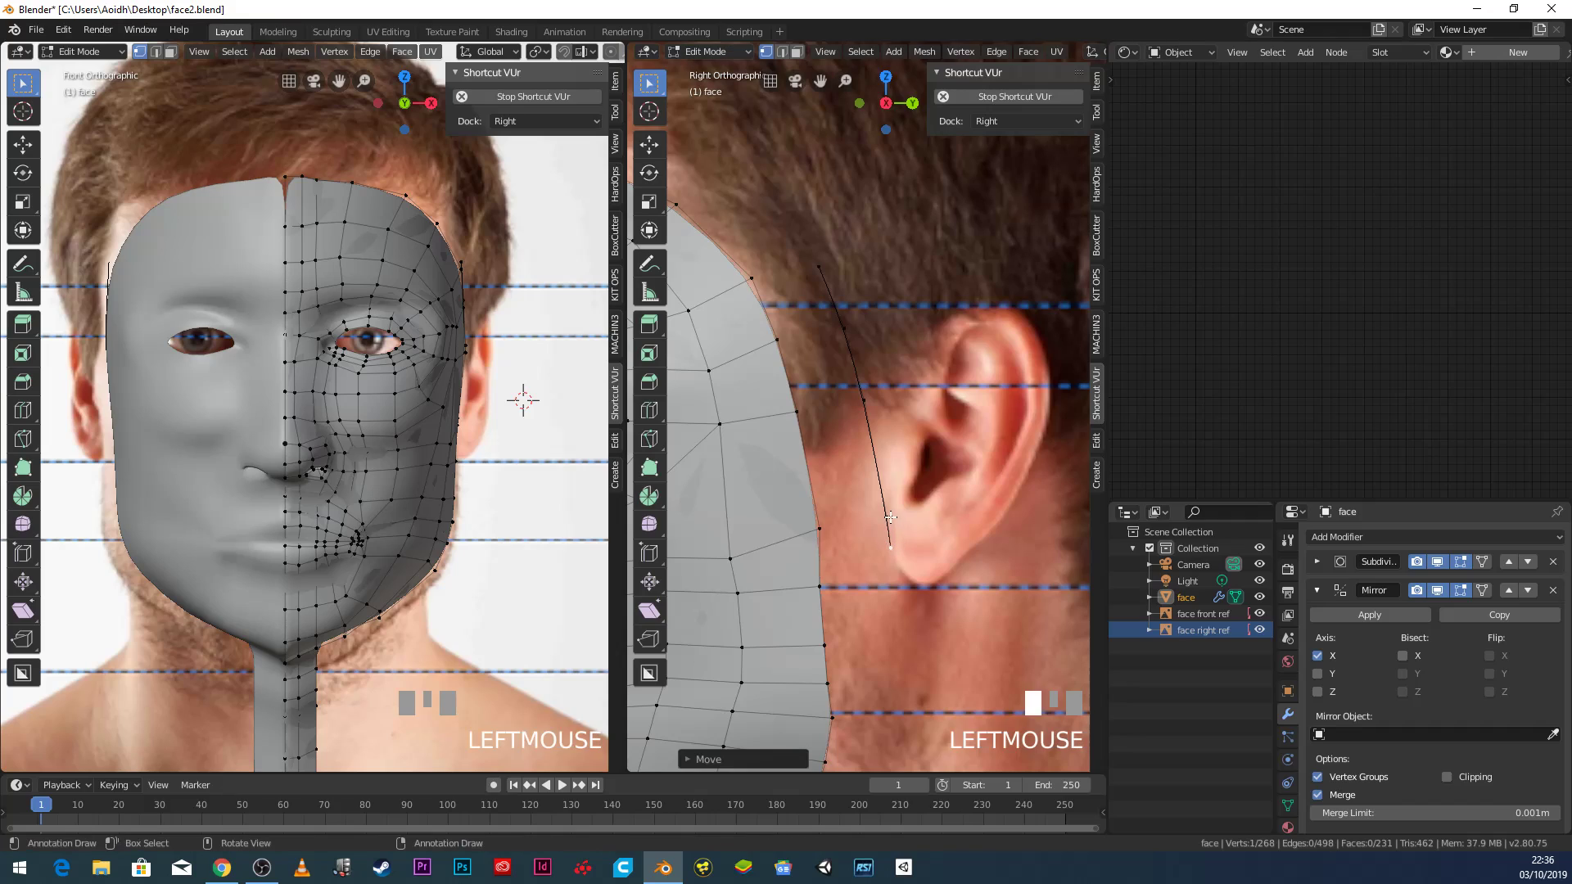
left_click(890, 518)
key("g")
left_click(902, 502)
left_click(875, 401)
key("g")
left_click(921, 419)
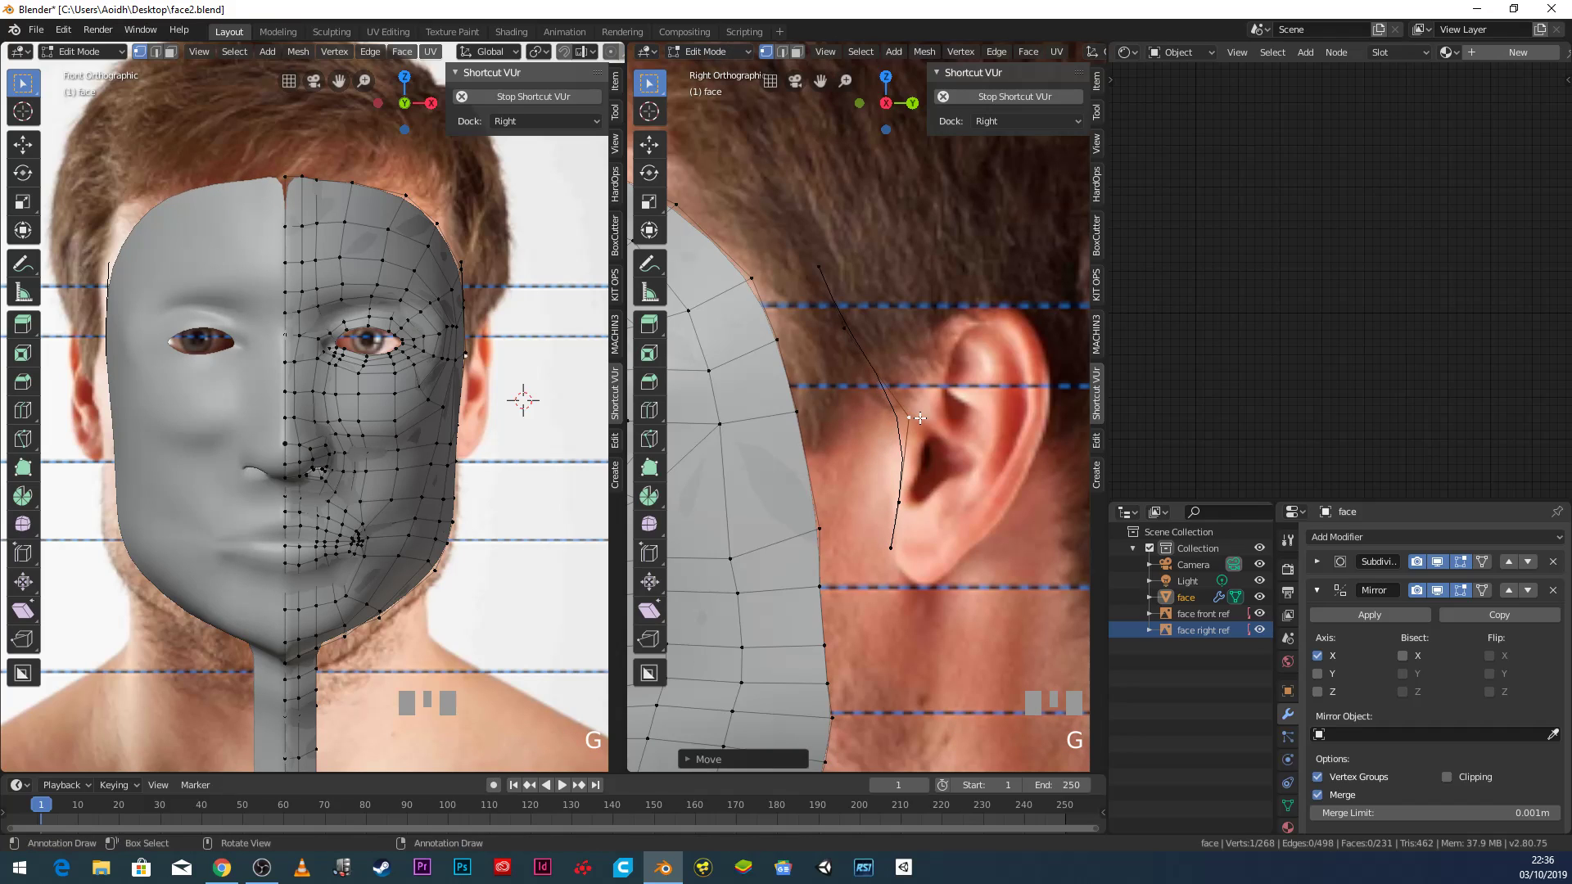
Move the duplicated strip's two upper vertices to continue along the front of the ear up to its top.
left_click(844, 327)
key("g")
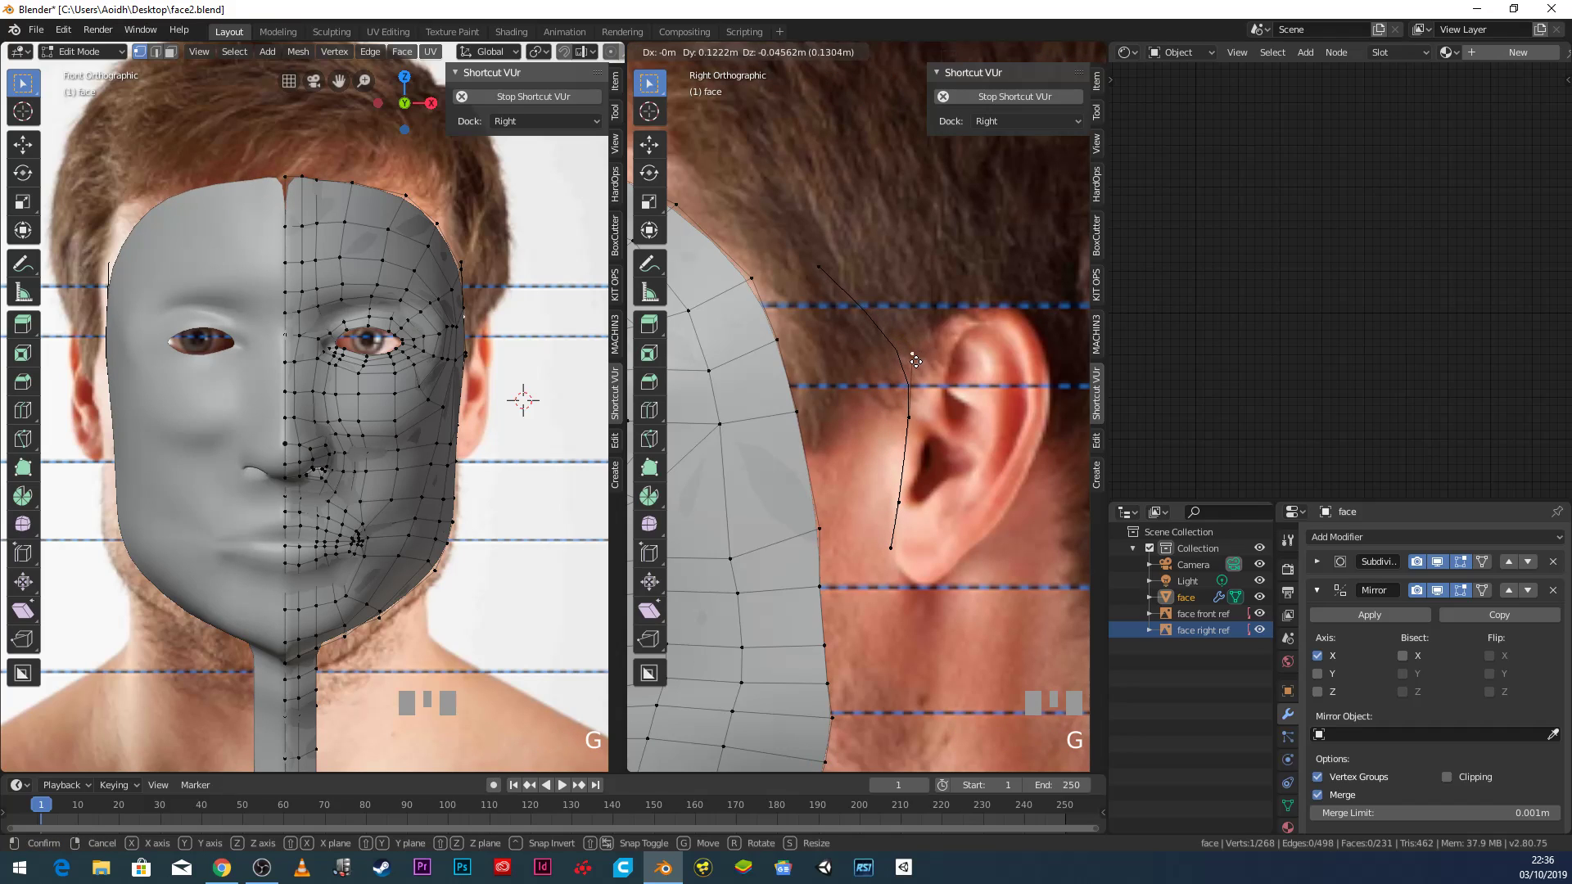
left_click(915, 361)
left_click(826, 266)
key("g")
left_click(936, 323)
Try to fill a face between the ear strip's two top vertices and the neighbouring outline edge, and undo it.
left_click(914, 352, "shift")
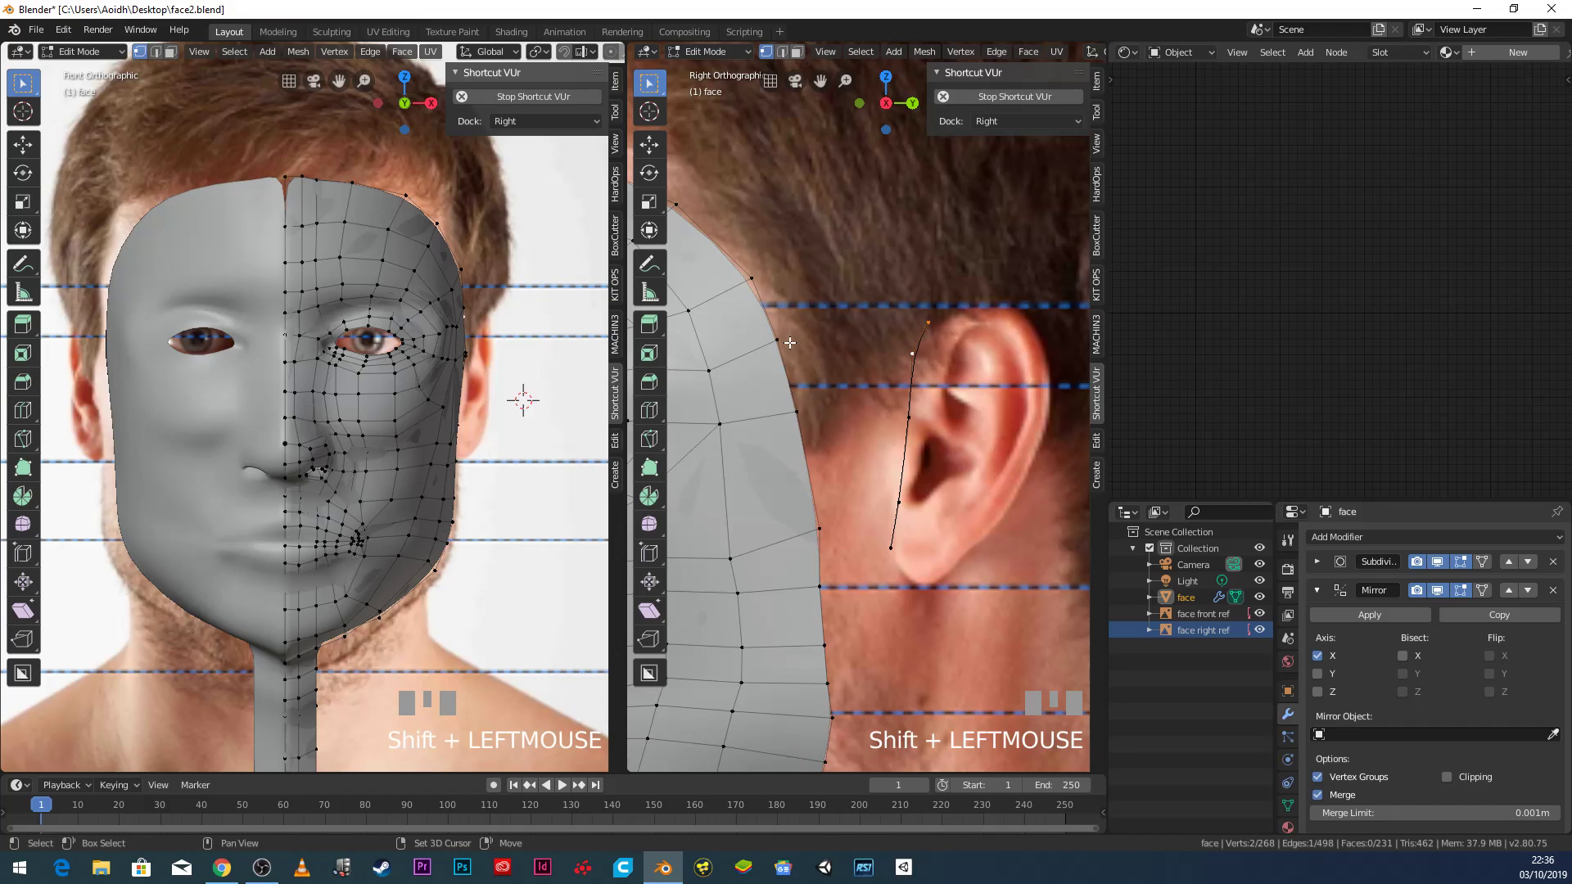
left_click(754, 279, "shift")
key("f")
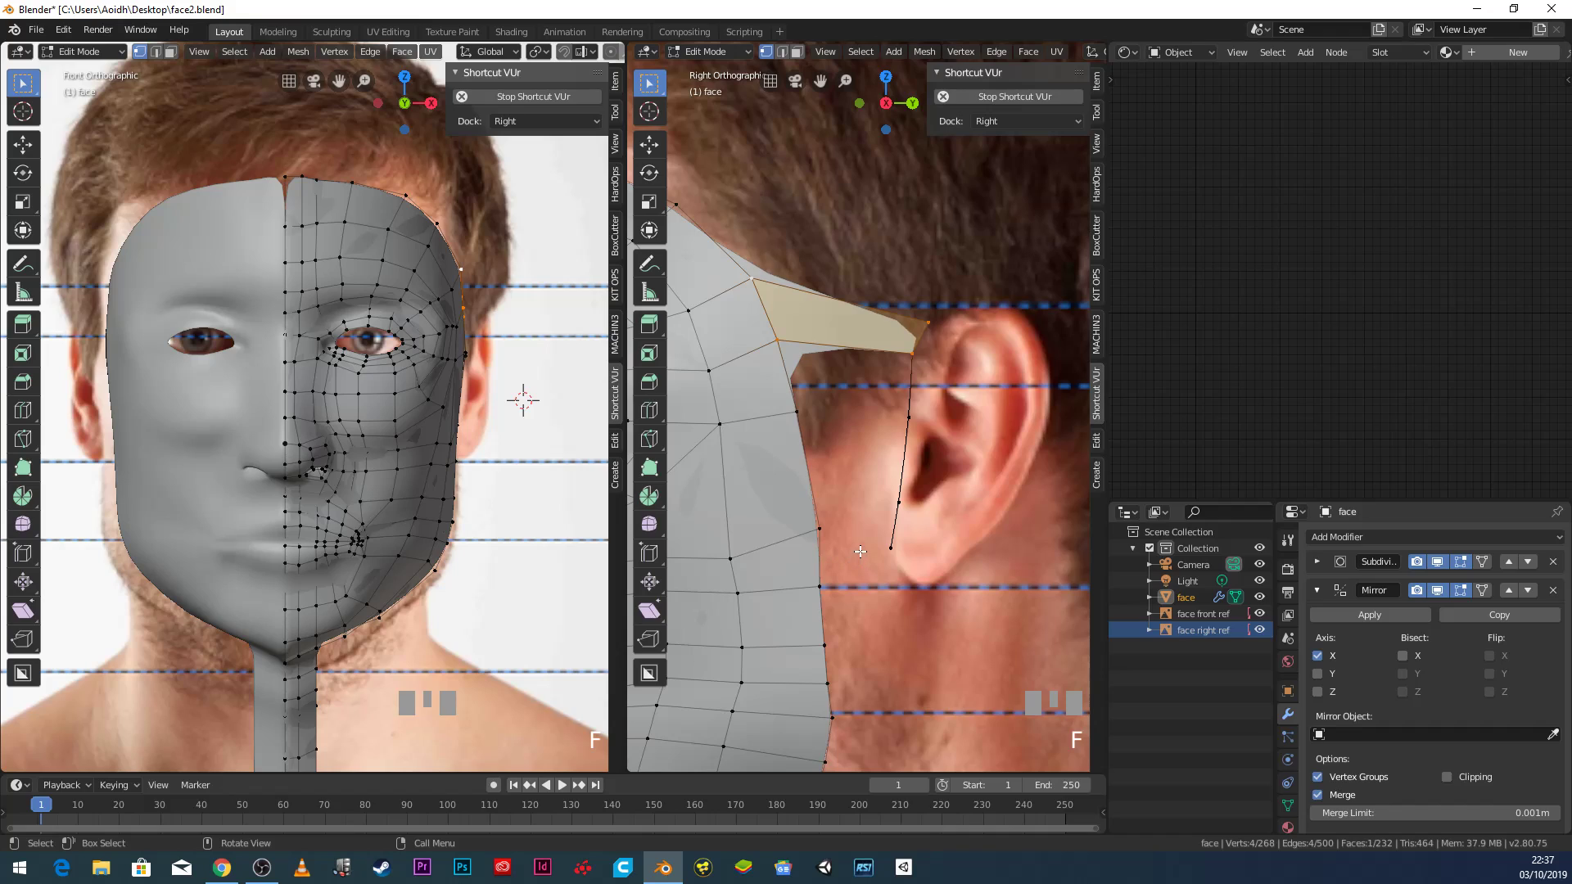
key("ctrl+z")
Select the whole ear strip and move it slightly outward along the X axis in the front view.
middle_click_drag(931, 475, 852, 477, "shift")
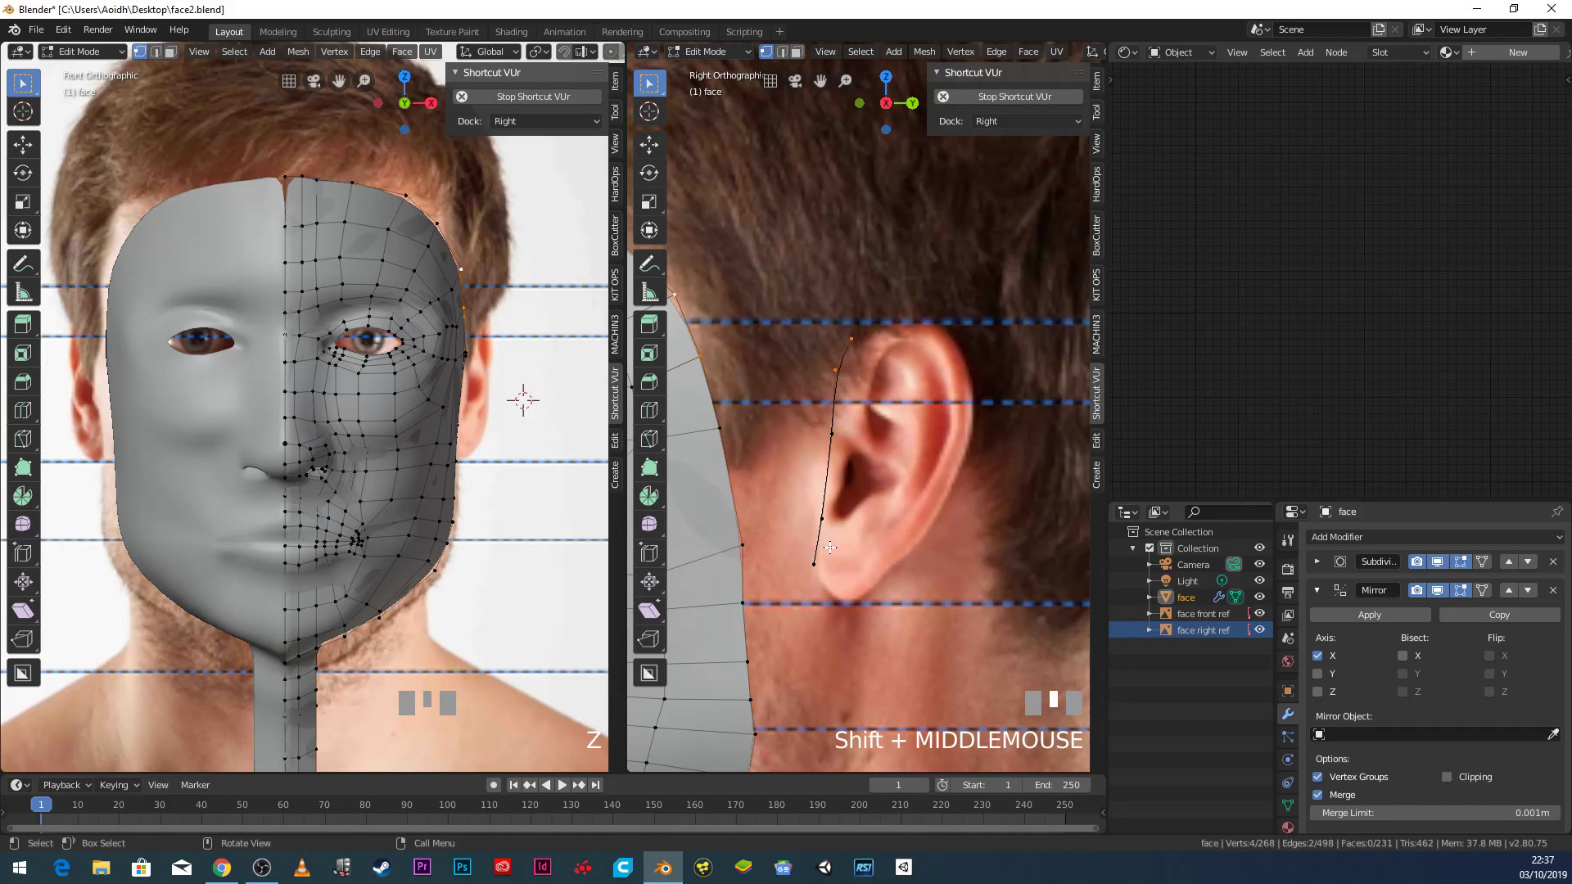
key("alt+a")
scroll(788, 475, "down", 3)
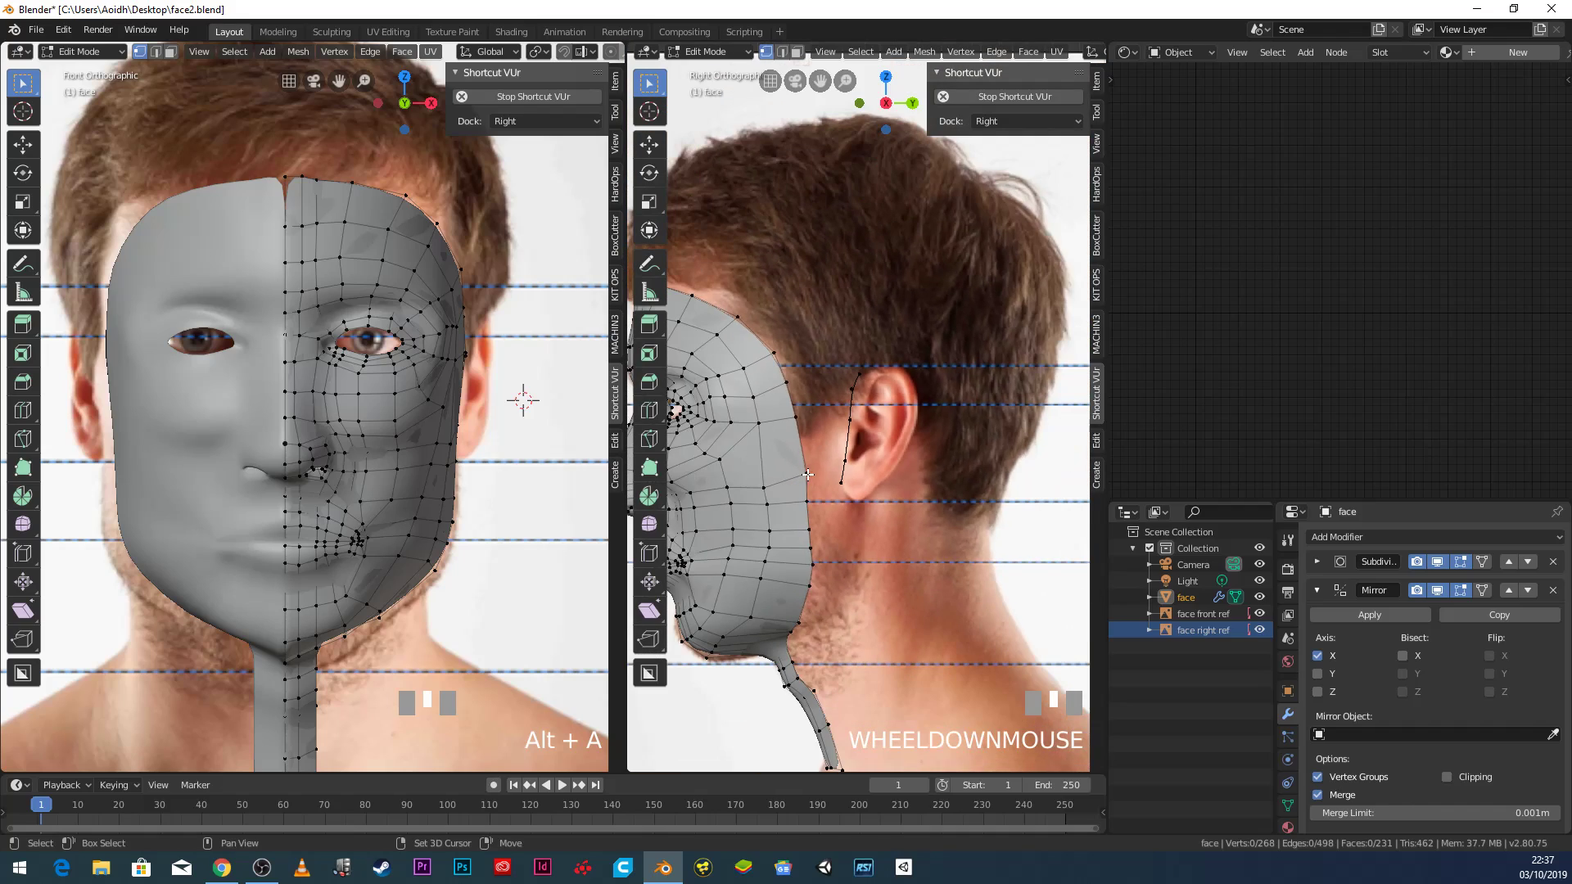
left_click(852, 423, "alt")
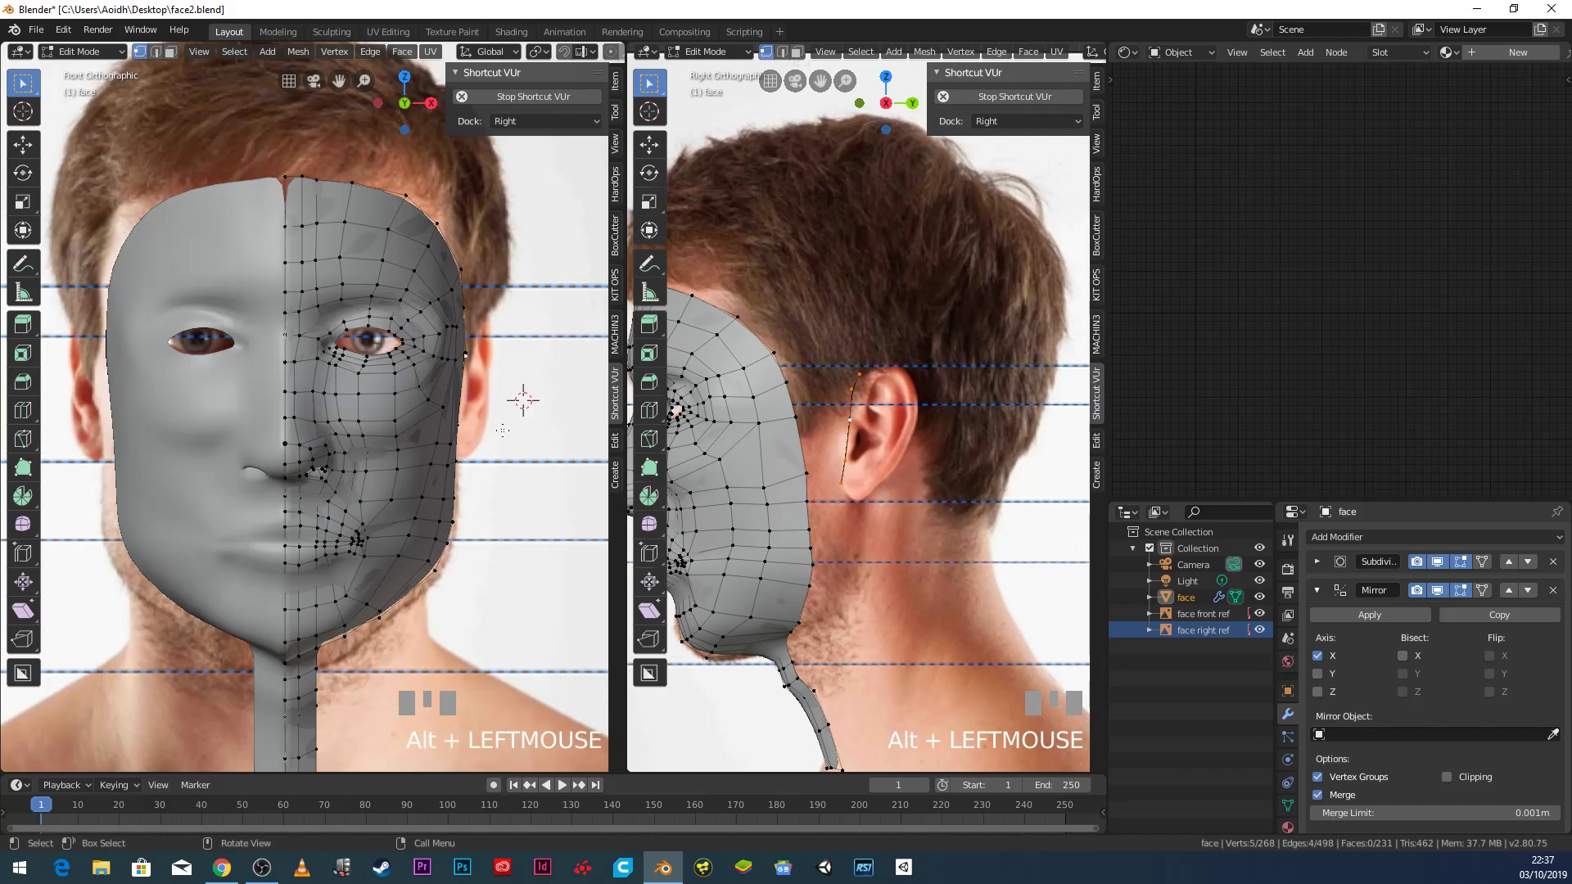
scroll(516, 423, "up", 2)
key("g")
key("x")
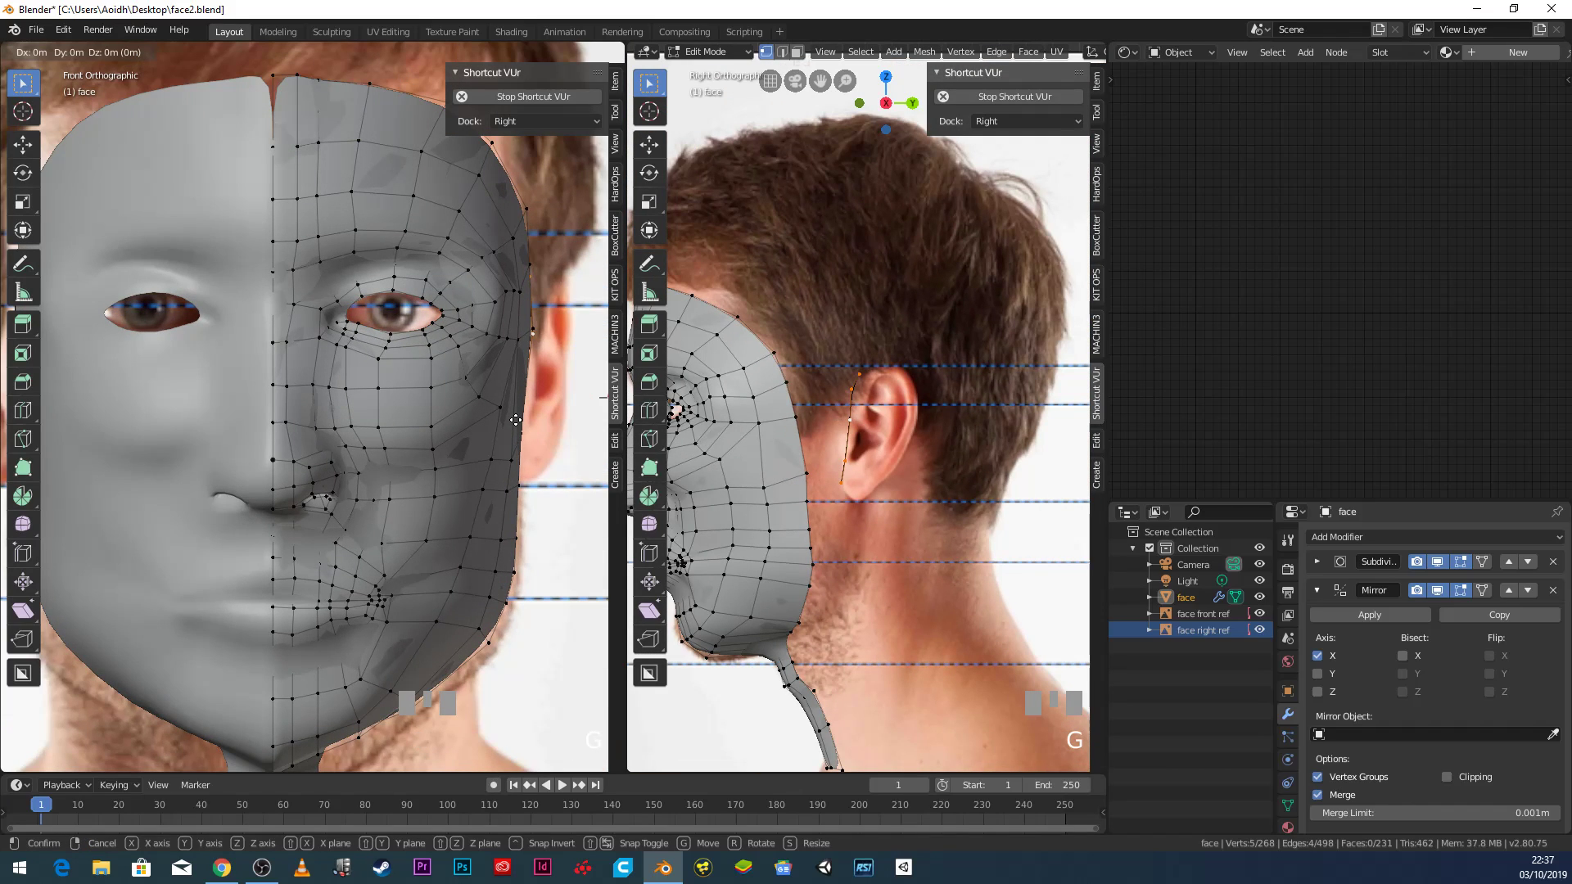
left_click(525, 420)
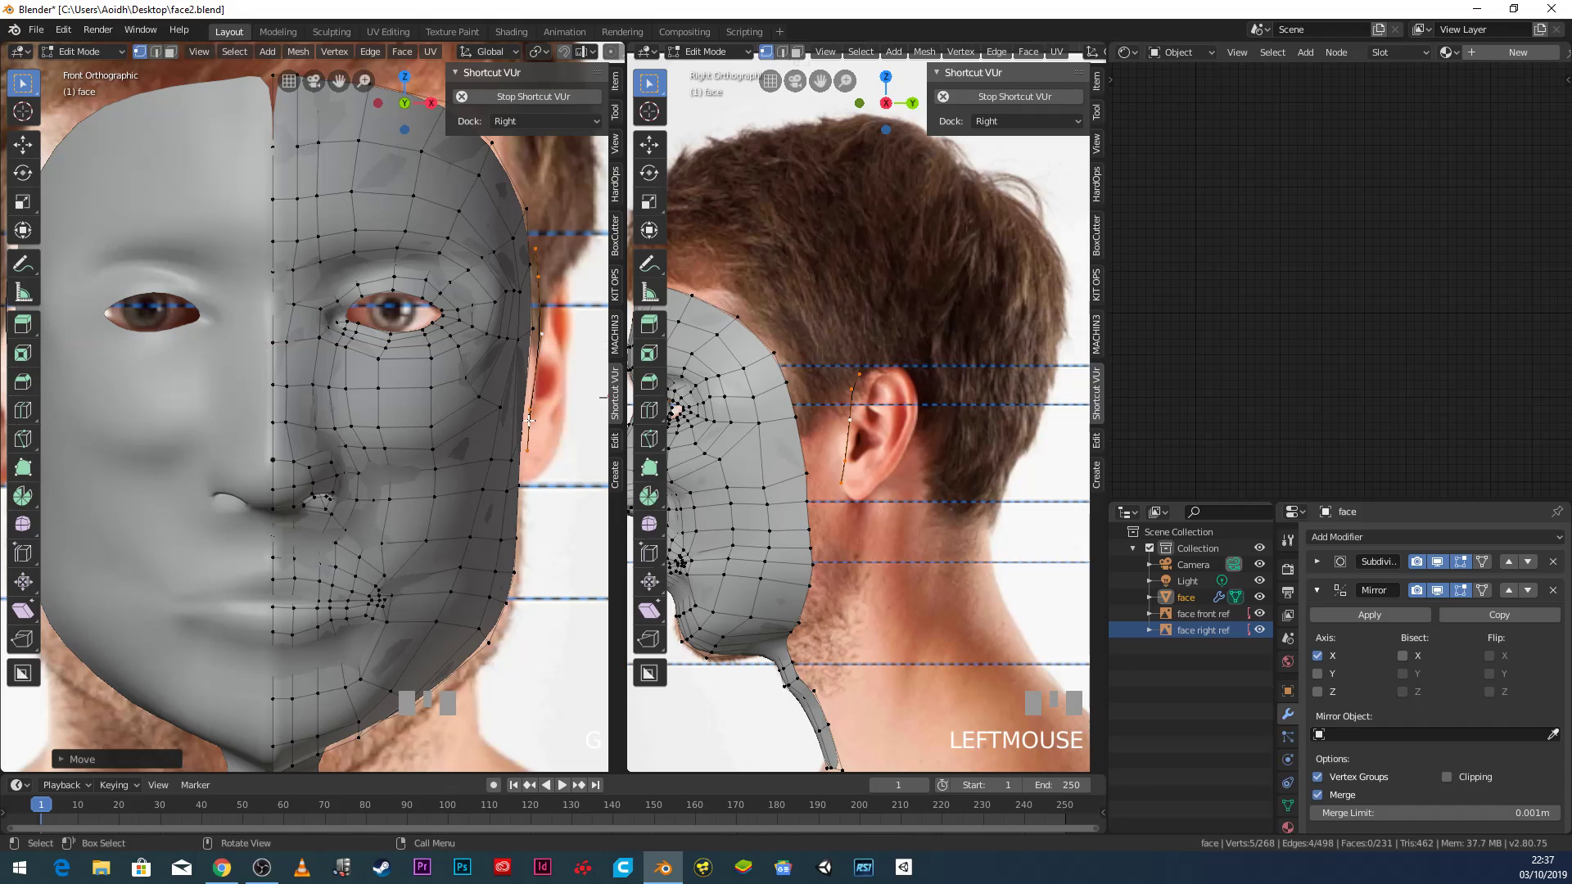
Extrude the ear strip's top vertex three times in the side view, following the top of the ear to its upper back edge.
scroll(885, 403, "down", 1)
scroll(885, 402, "down", 3)
scroll(885, 403, "up", 6)
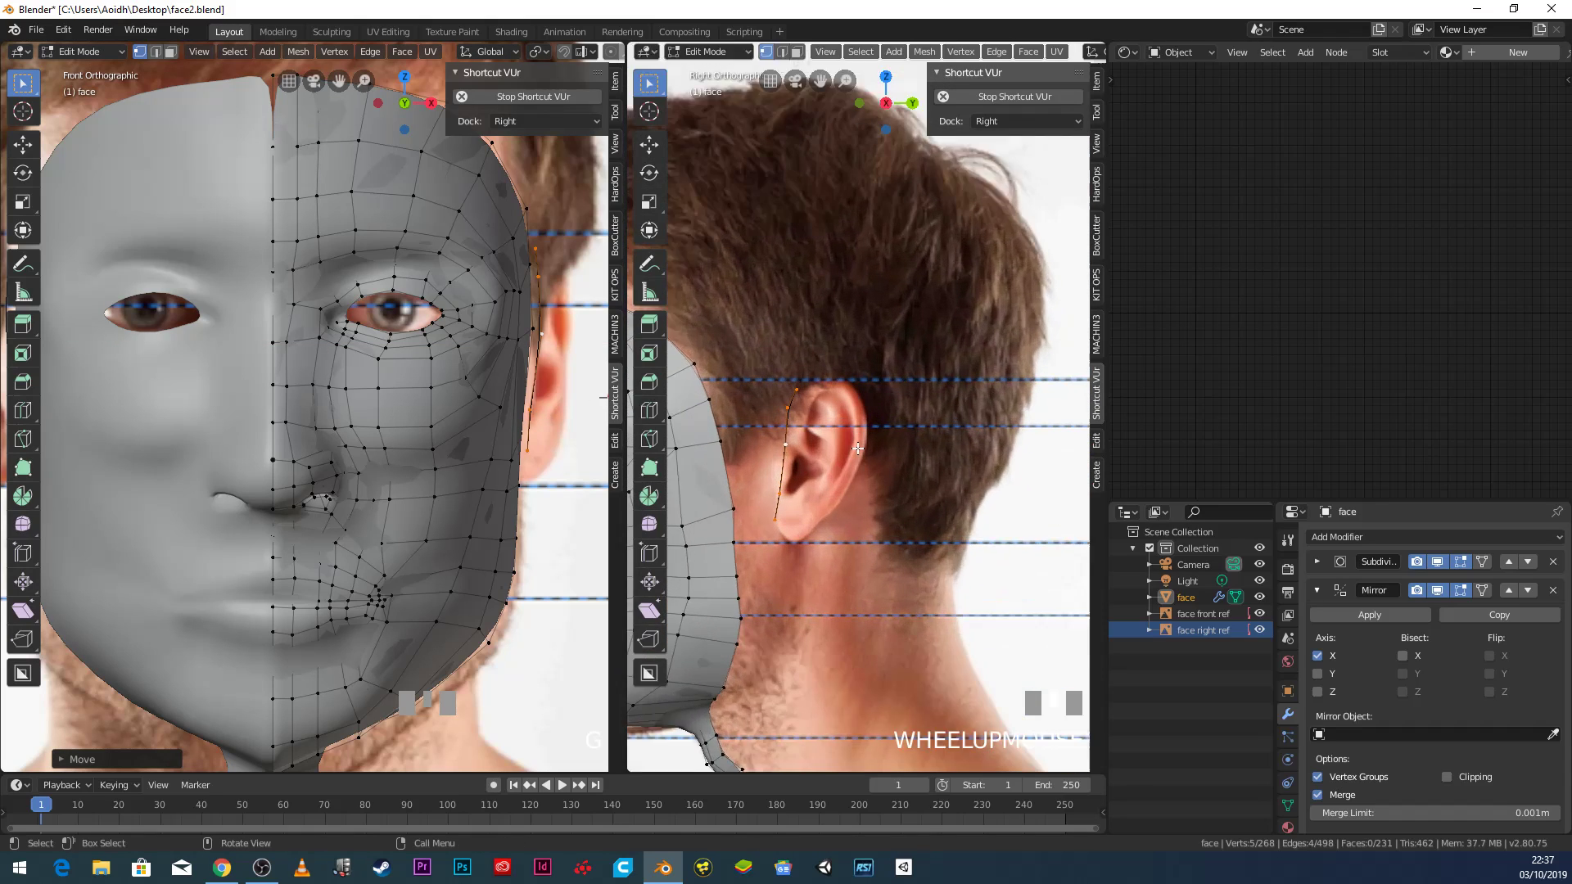
middle_click_drag(750, 420, 840, 345, "shift")
scroll(891, 460, "up", 3)
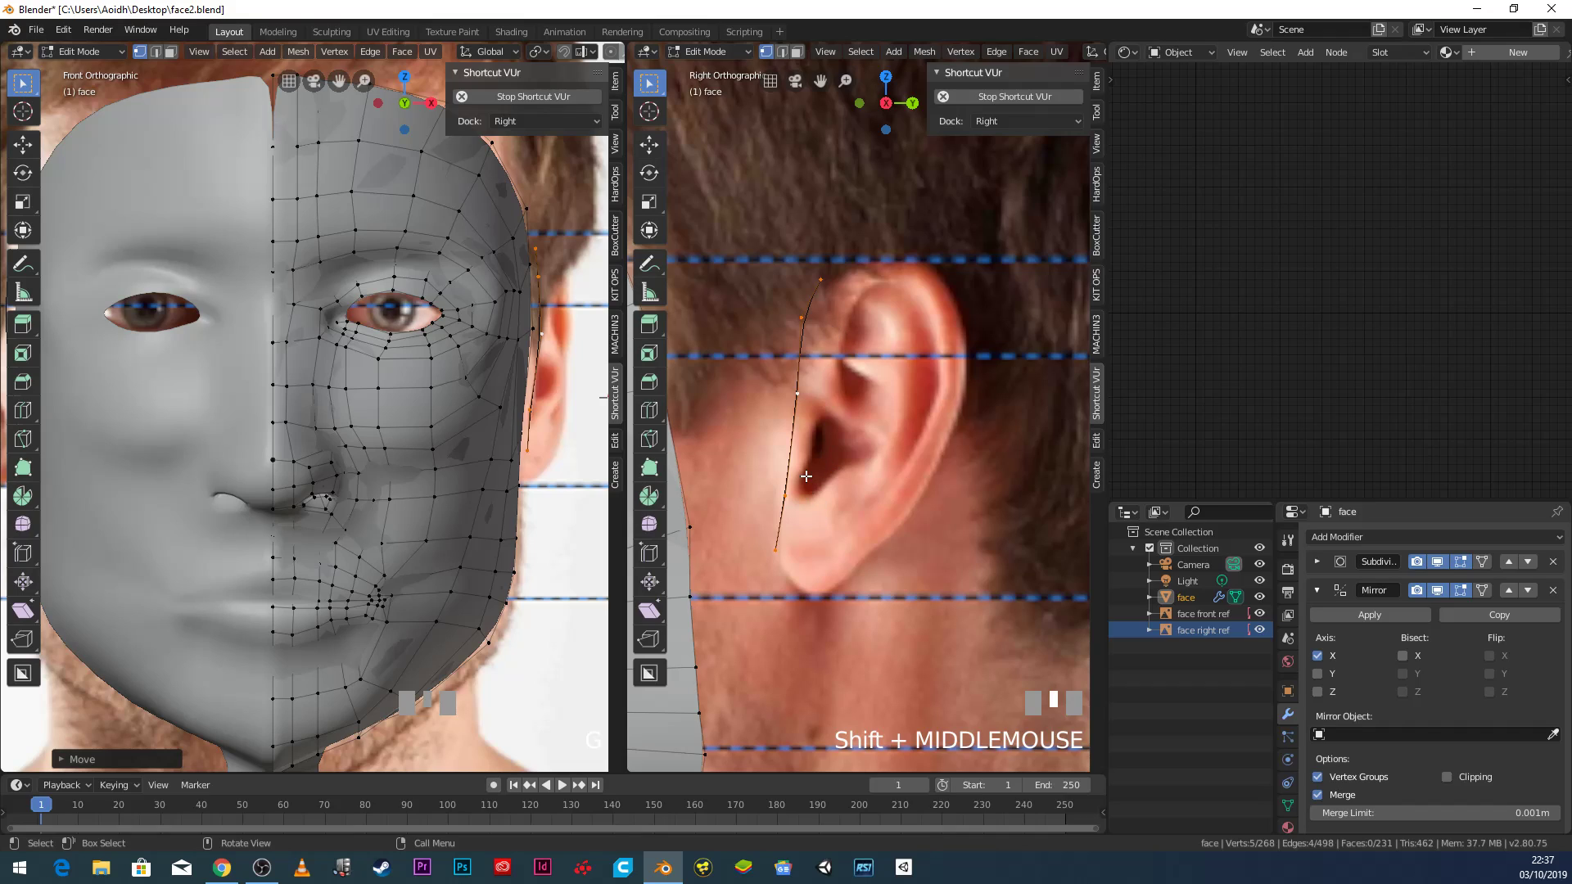
left_click(774, 557)
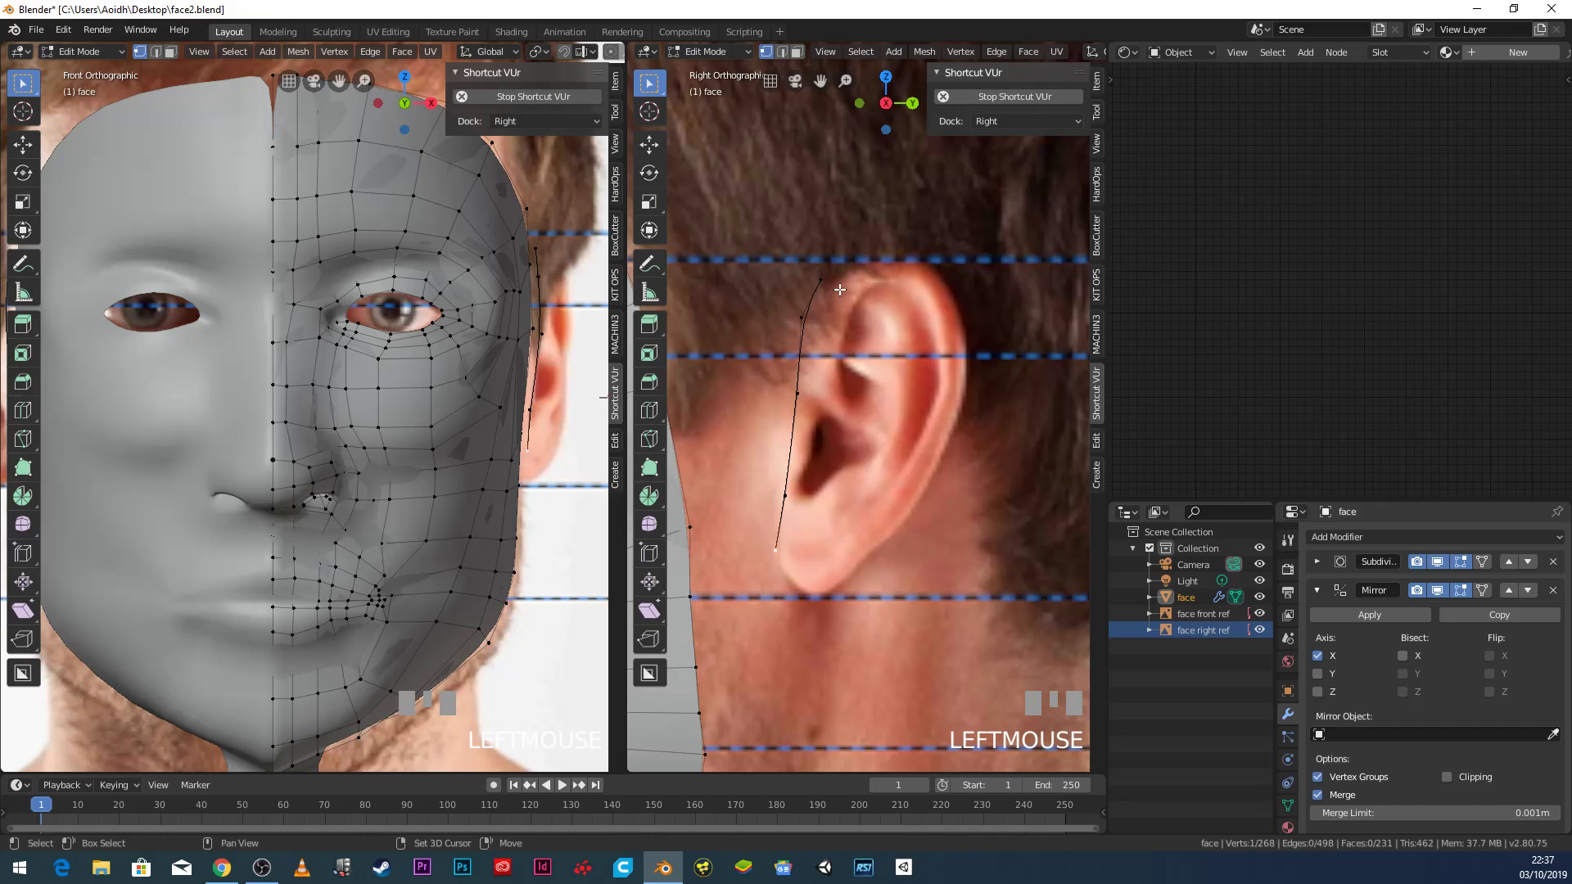
scroll(835, 410, "up", 2)
left_click(821, 400)
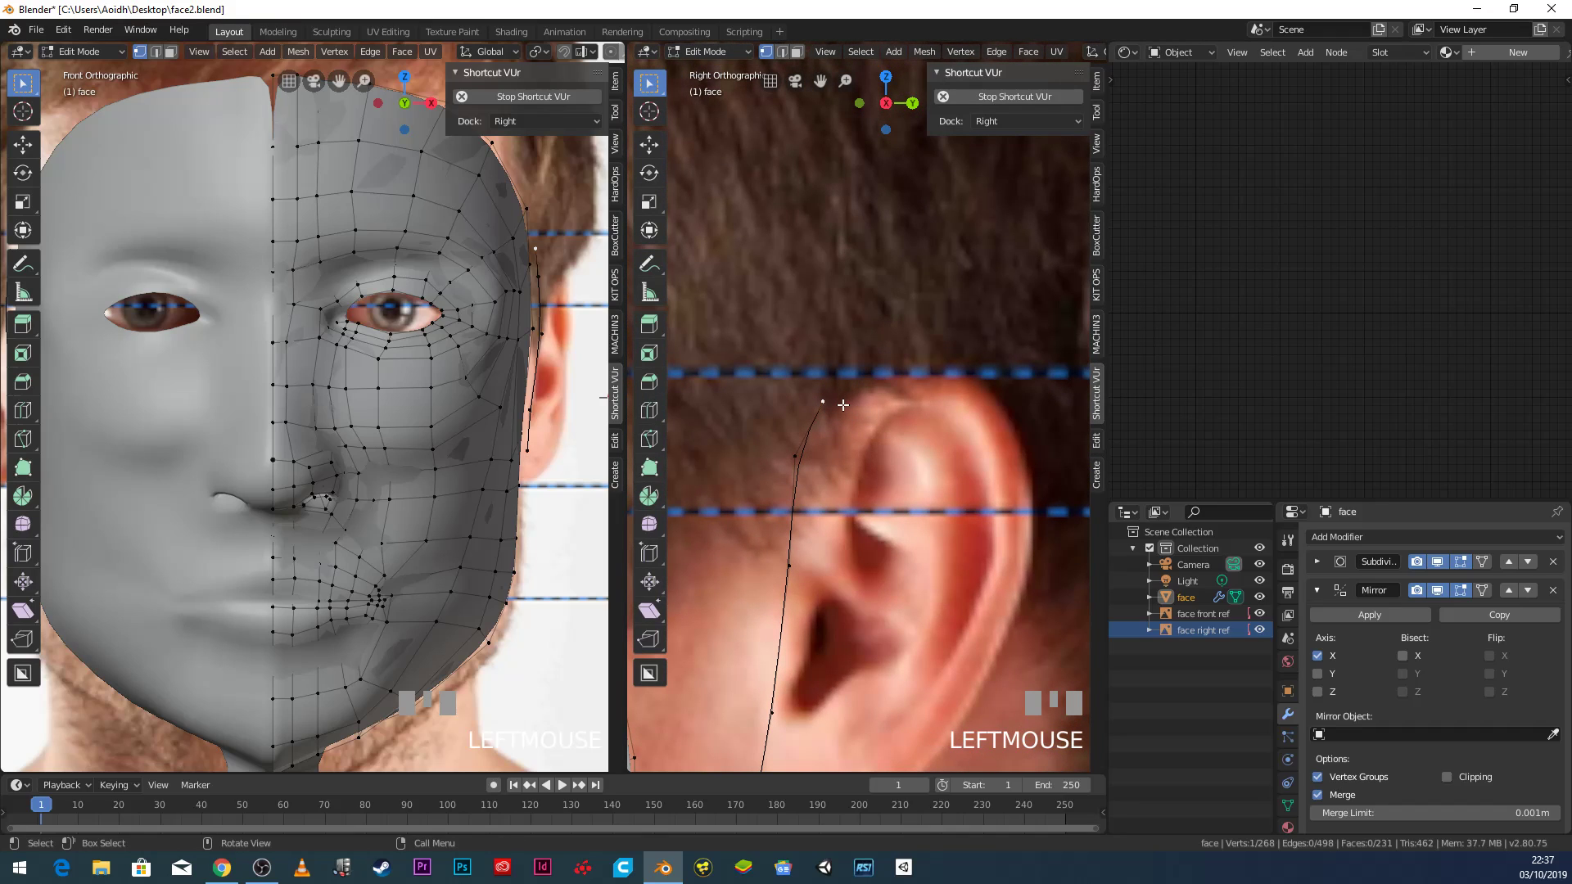
key("e")
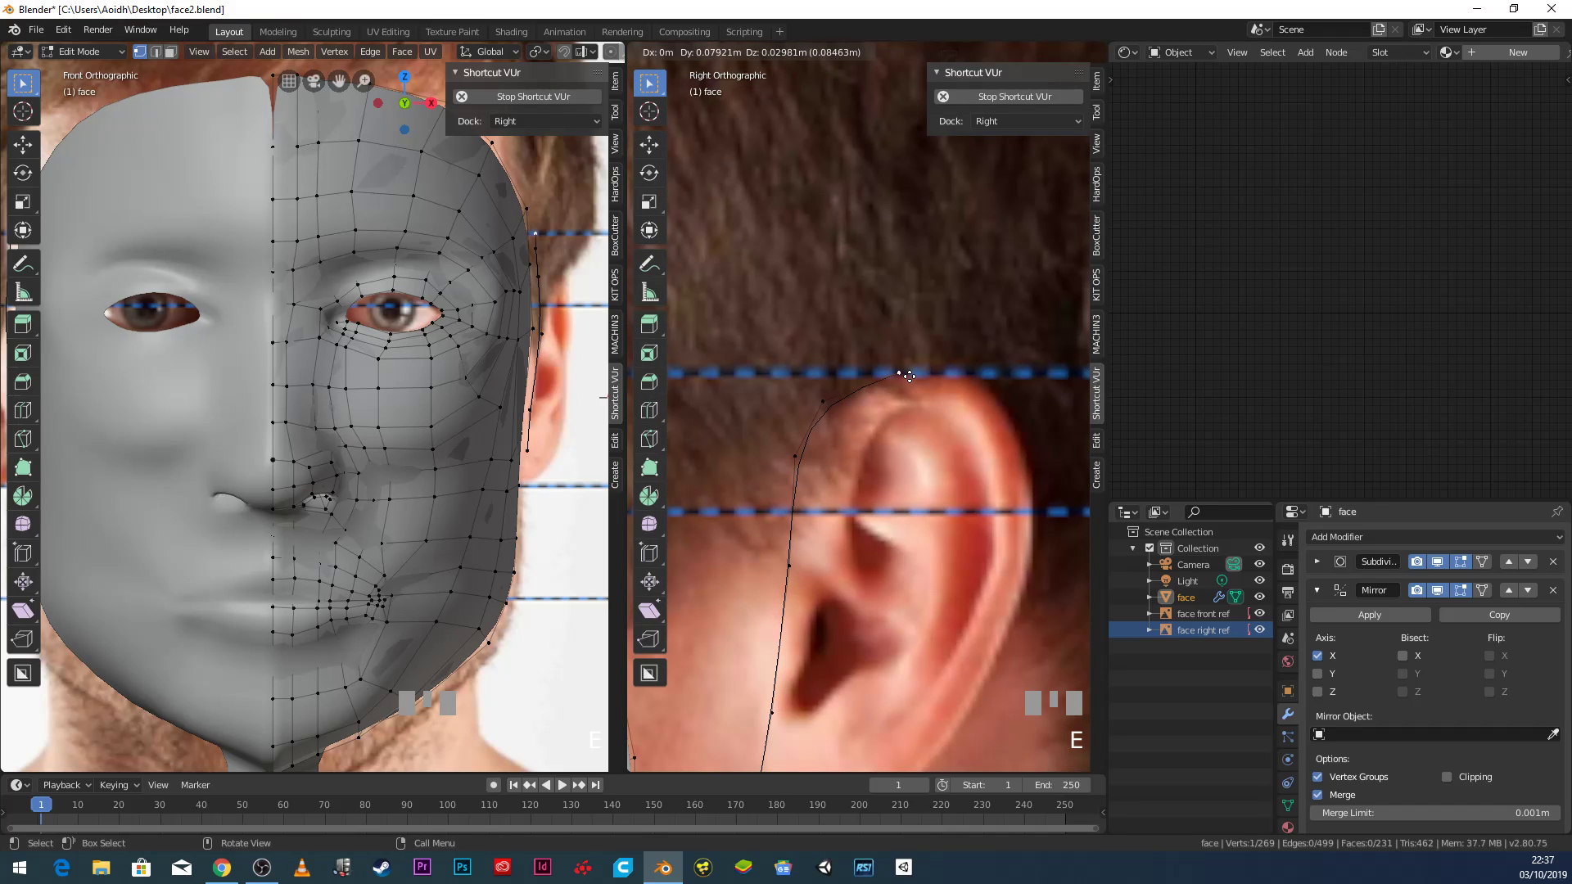
left_click(909, 376)
key("e")
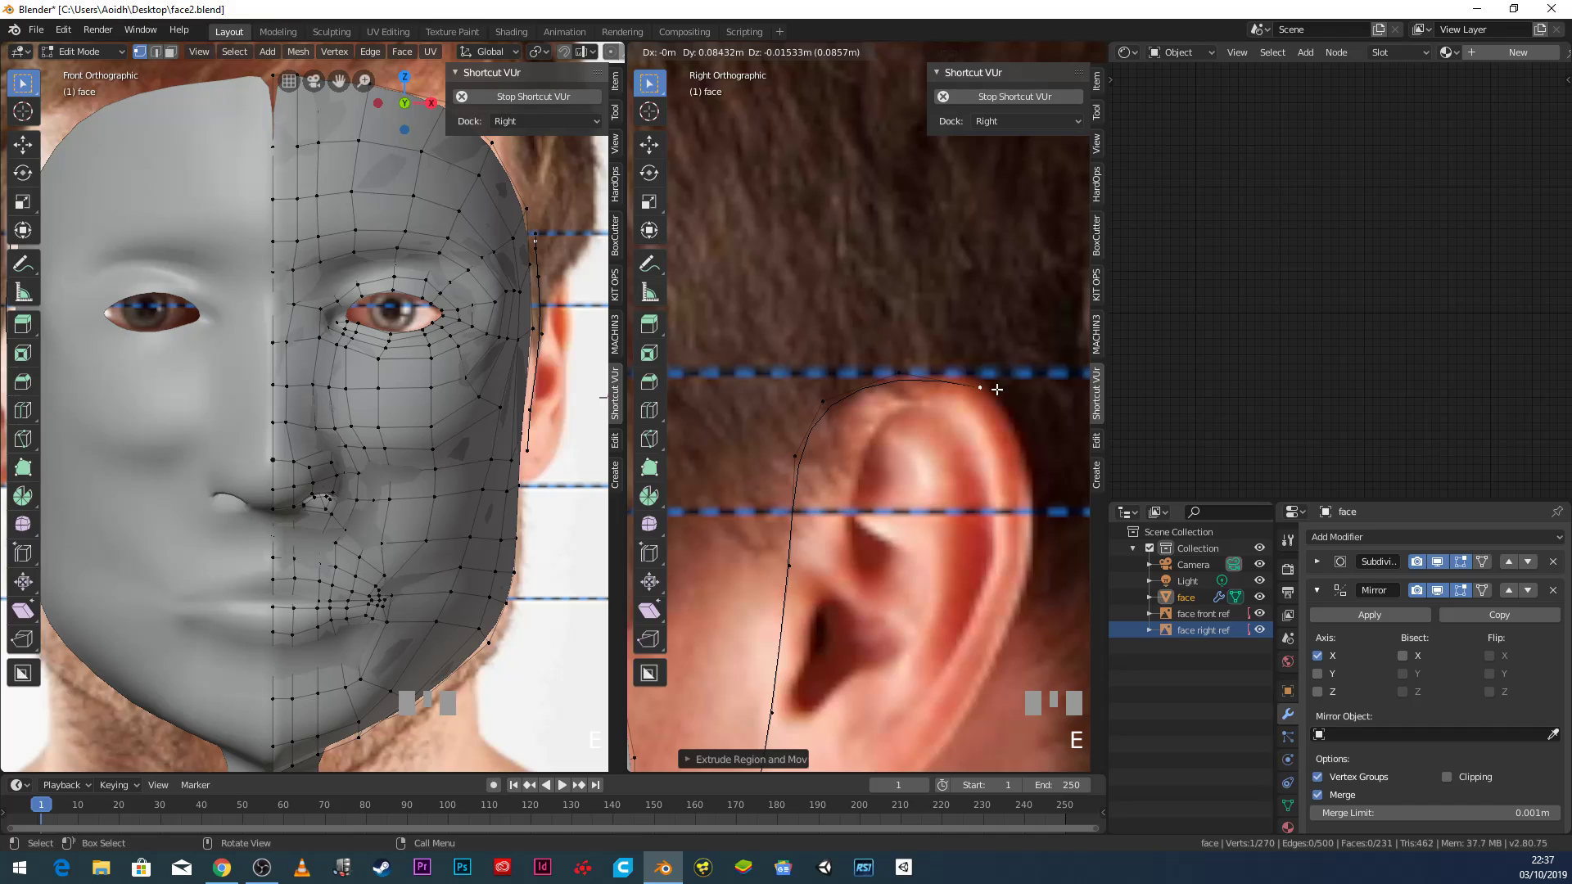
left_click(997, 389)
key("e")
left_click(991, 456)
scroll(992, 457, "down", 2)
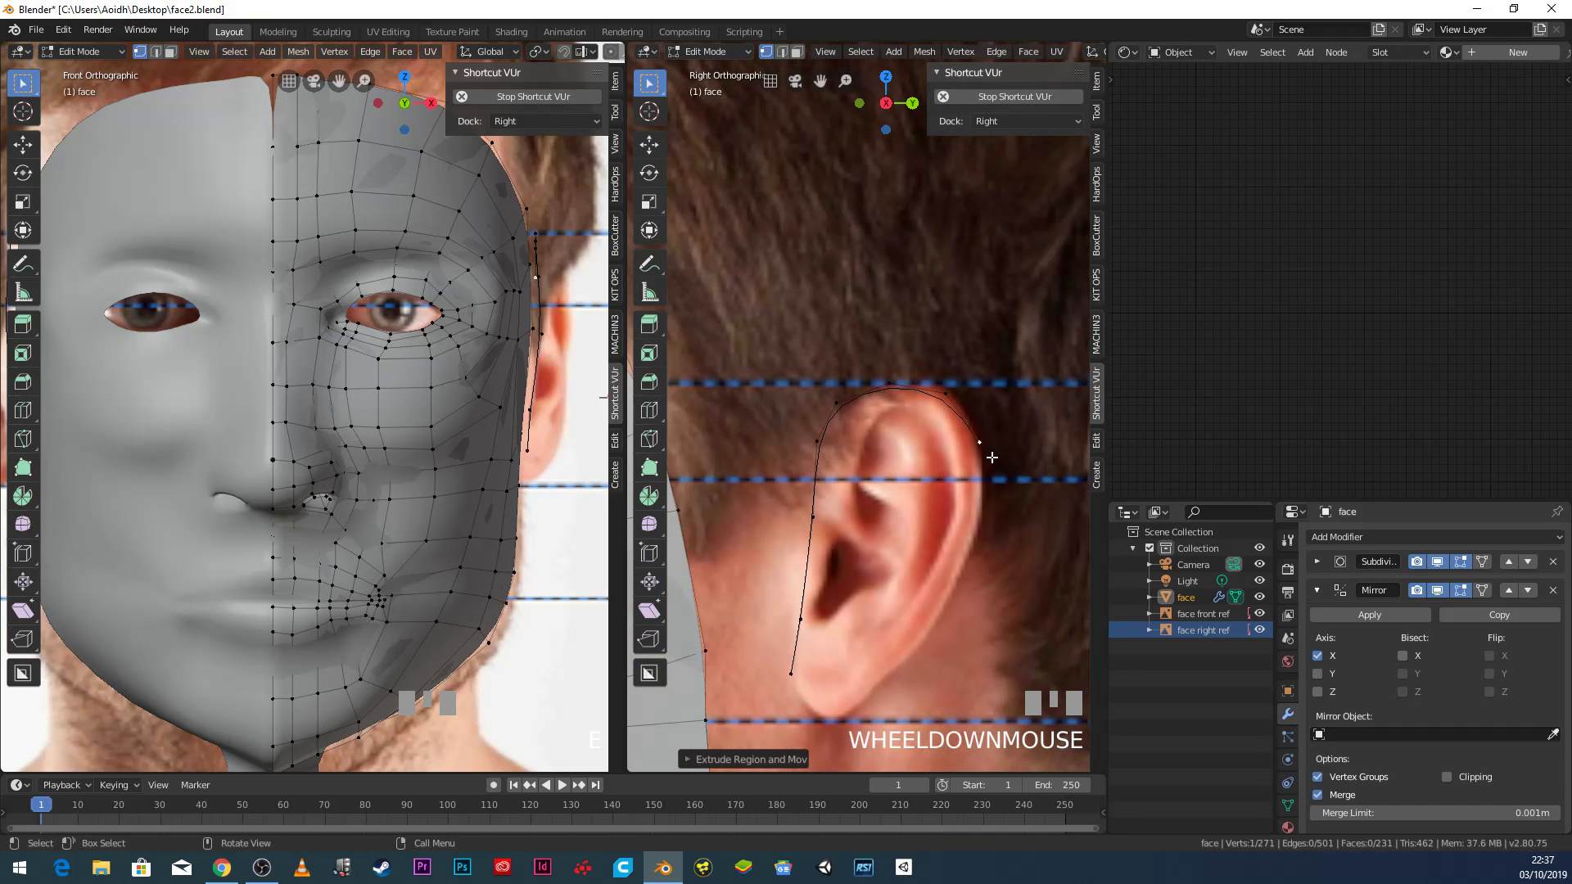
Extrude the end vertex three more times down the back edge of the ear towards the lobe.
key("e")
left_click(995, 530)
key("e")
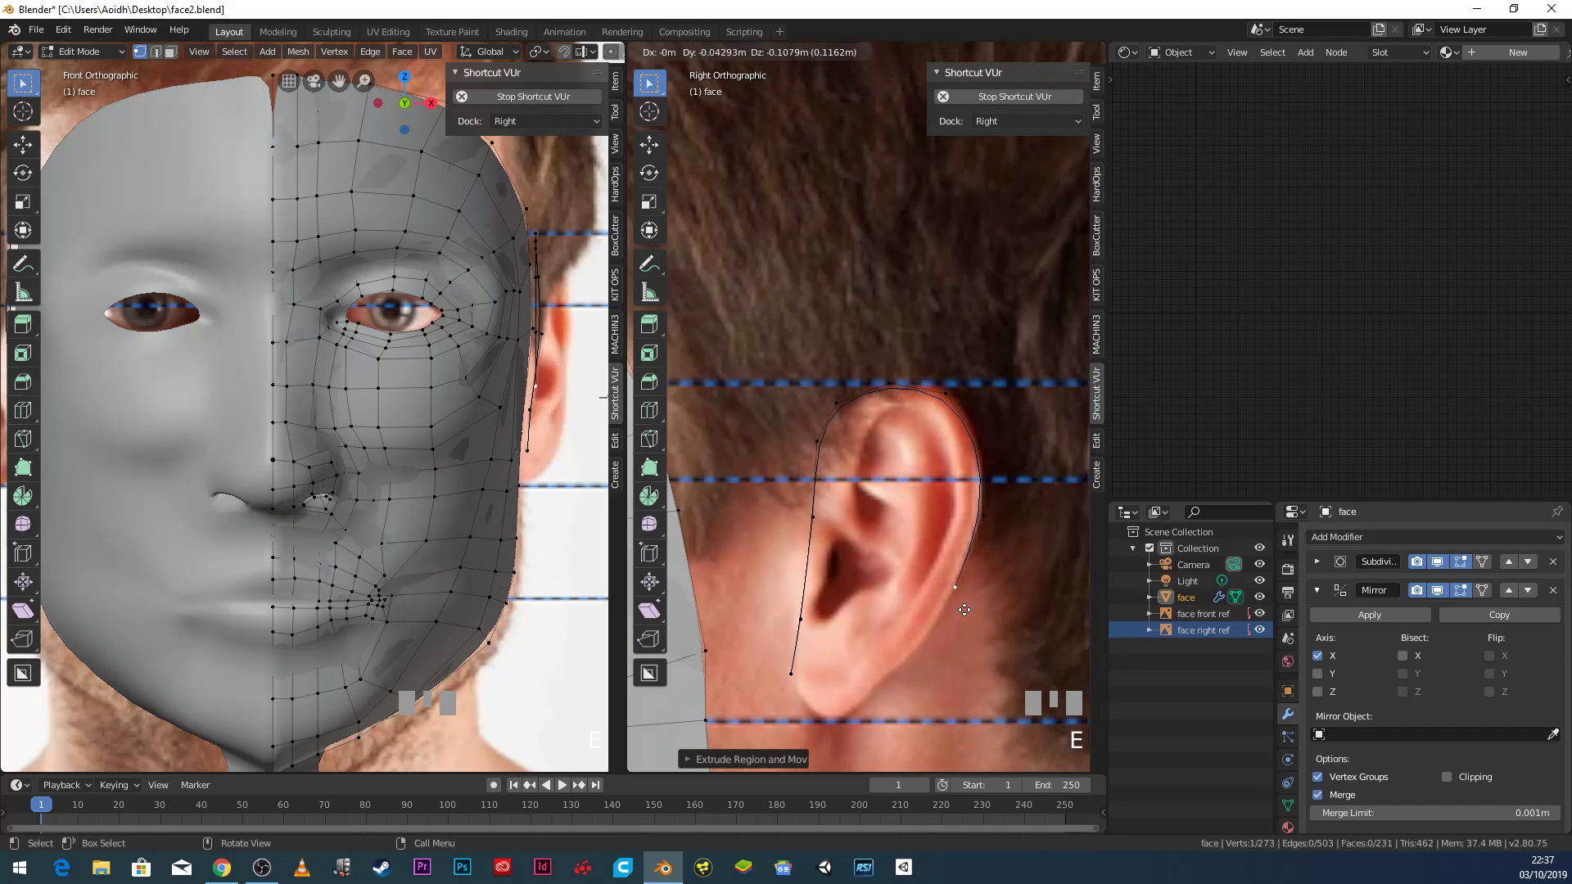
left_click(955, 620)
key("e")
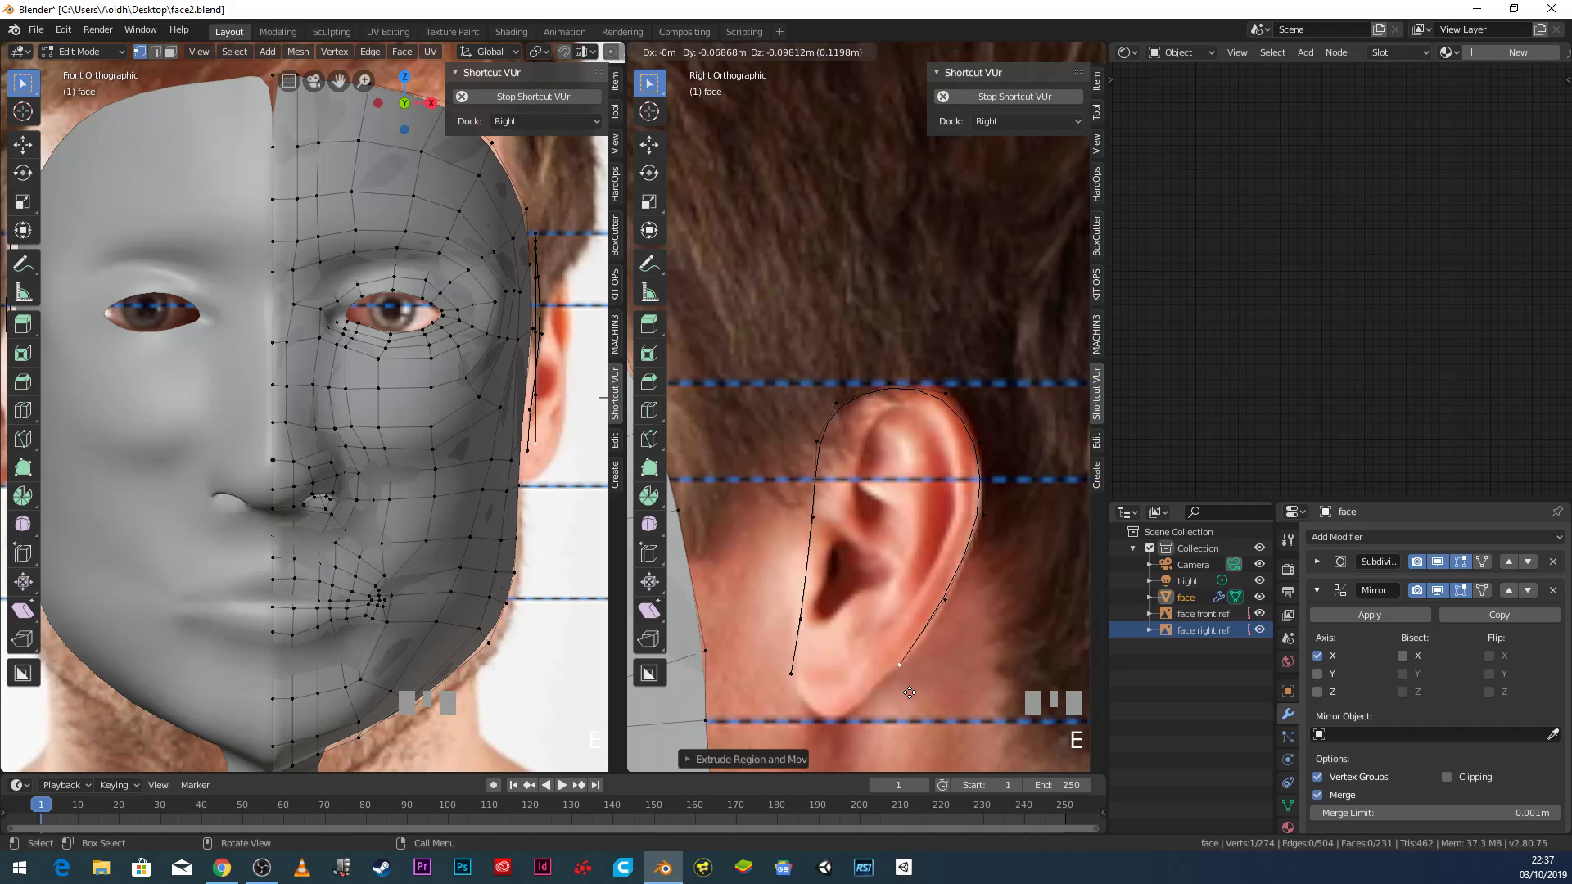
left_click(910, 692)
Extrude two more vertices around the bottom of the lobe and close the ear outline with an edge to the strip's lowest vertex.
key("e")
left_click(879, 724)
key("e")
left_click(789, 683, "shift")
key("f")
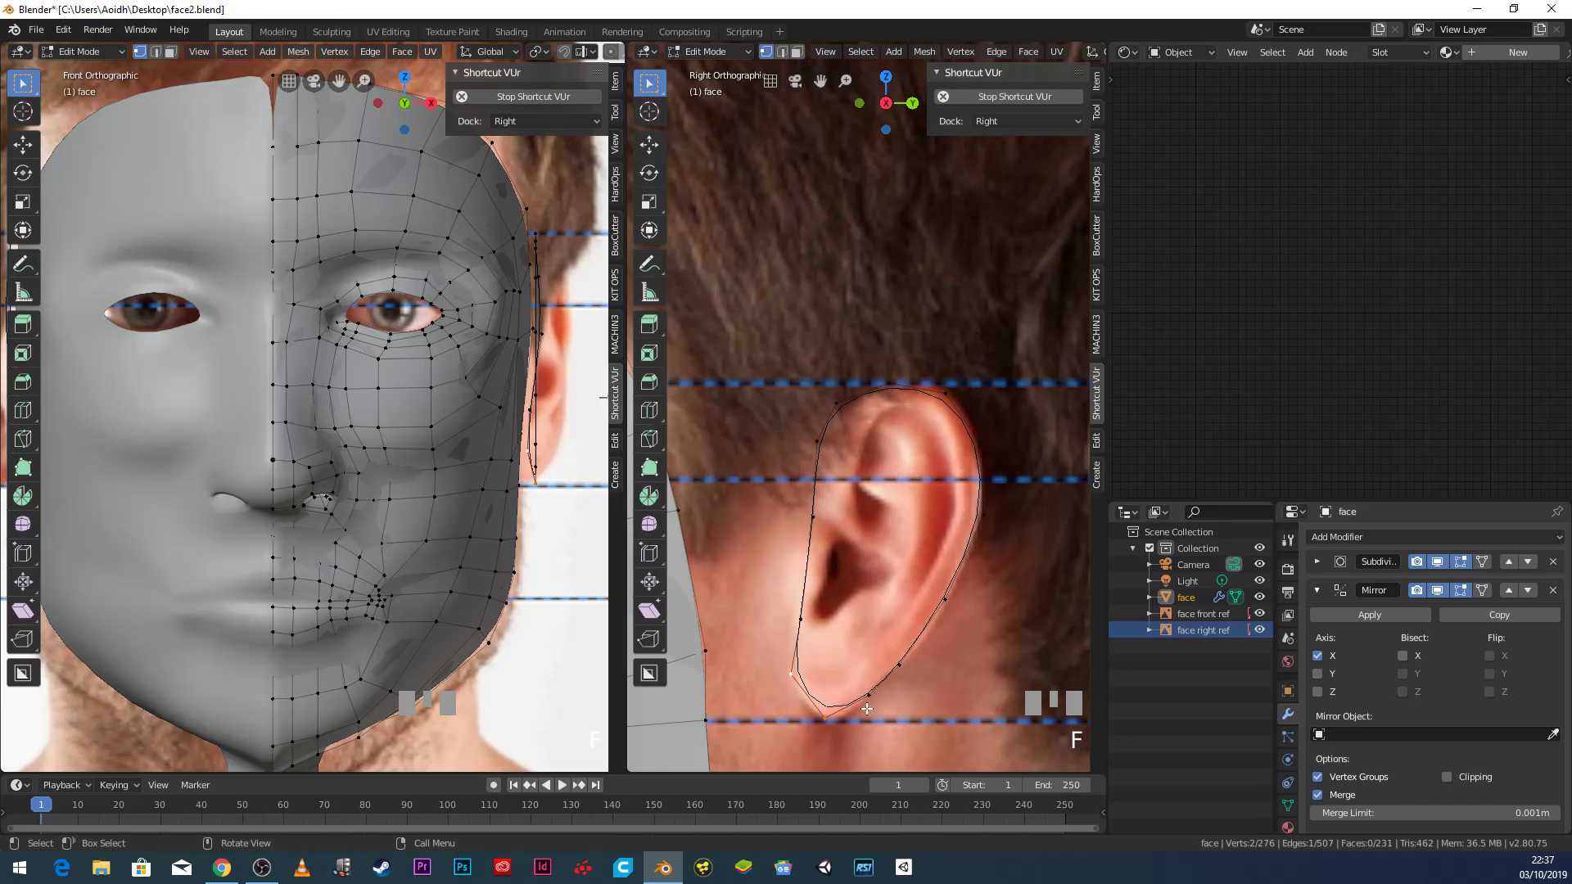
Select the ear outline's top, back and lobe vertices and move them outward along the X axis in the front view.
left_click(868, 696)
left_click(899, 666, "shift")
left_click(825, 719, "shift")
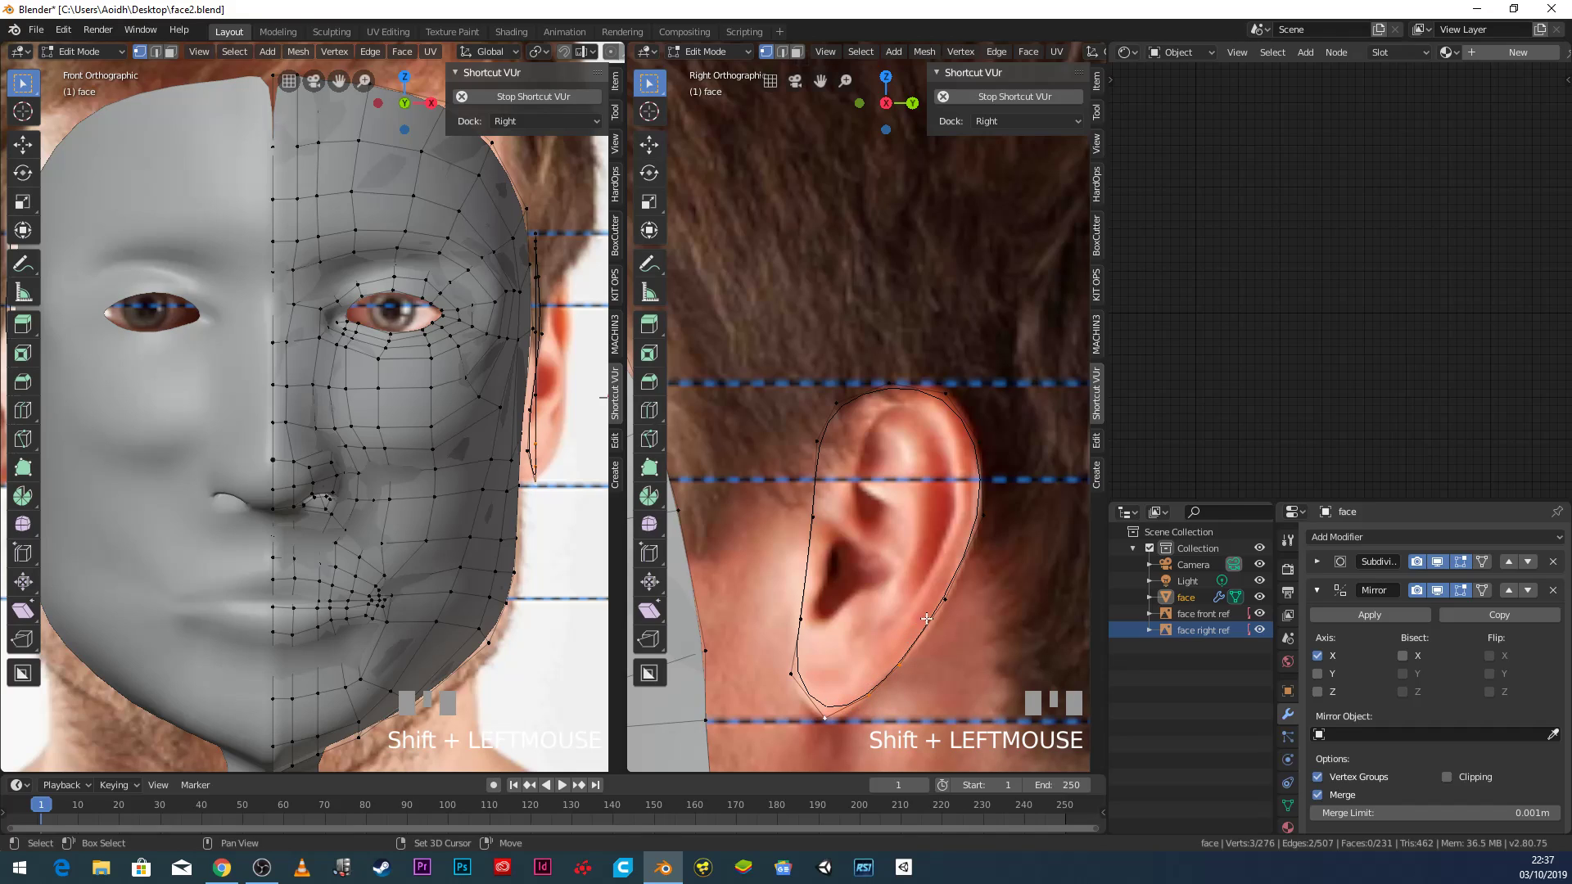
left_click(979, 441, "shift")
left_click(892, 383, "shift")
middle_click_drag(533, 320, 449, 345, "shift")
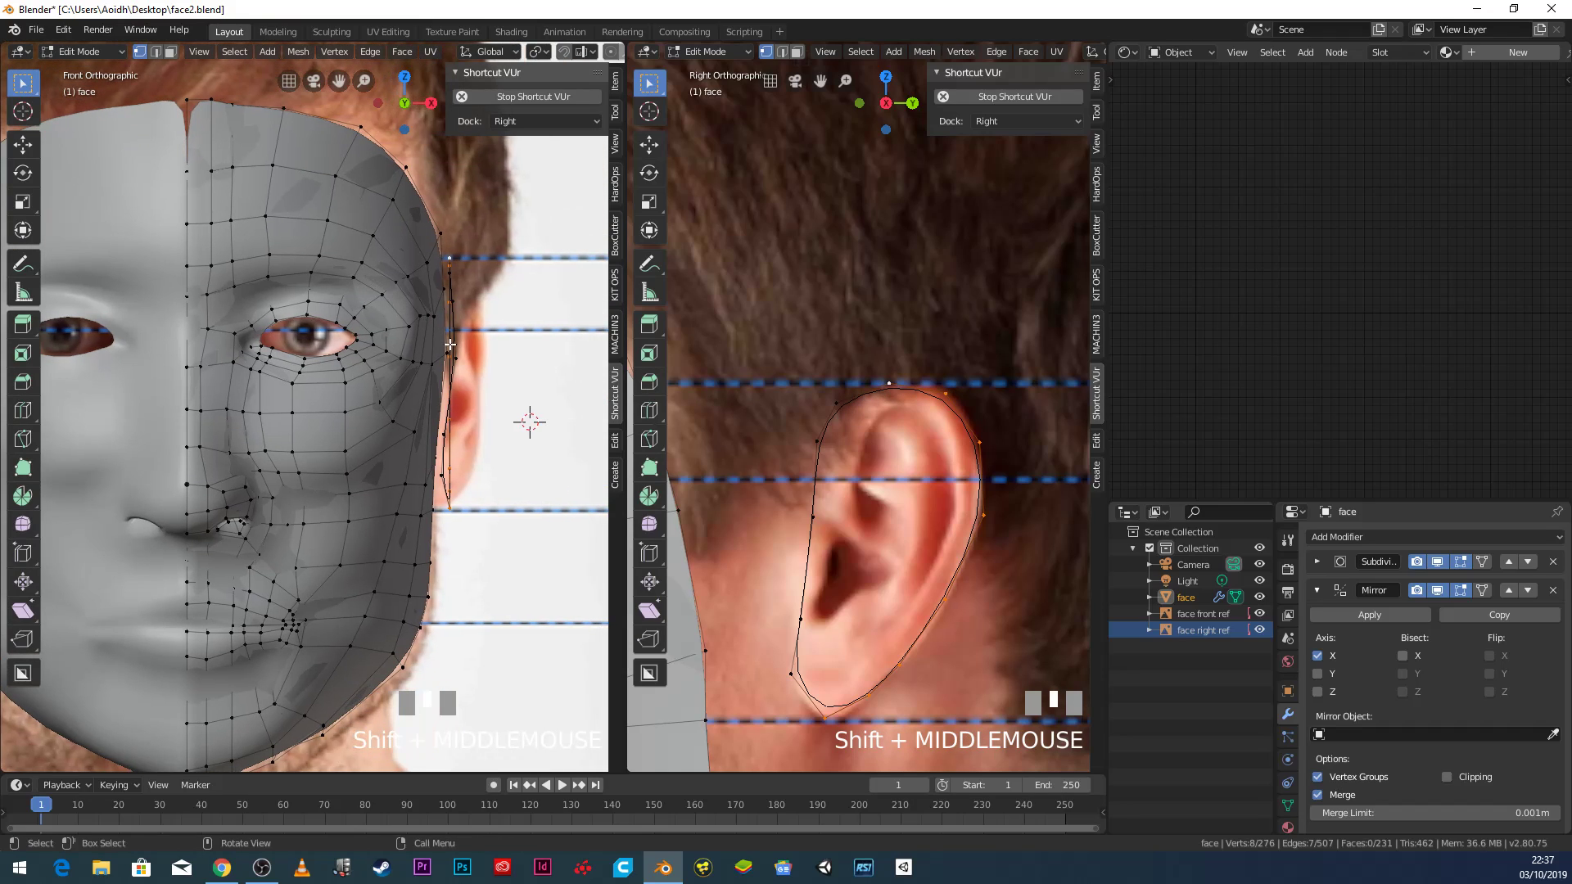
key("g")
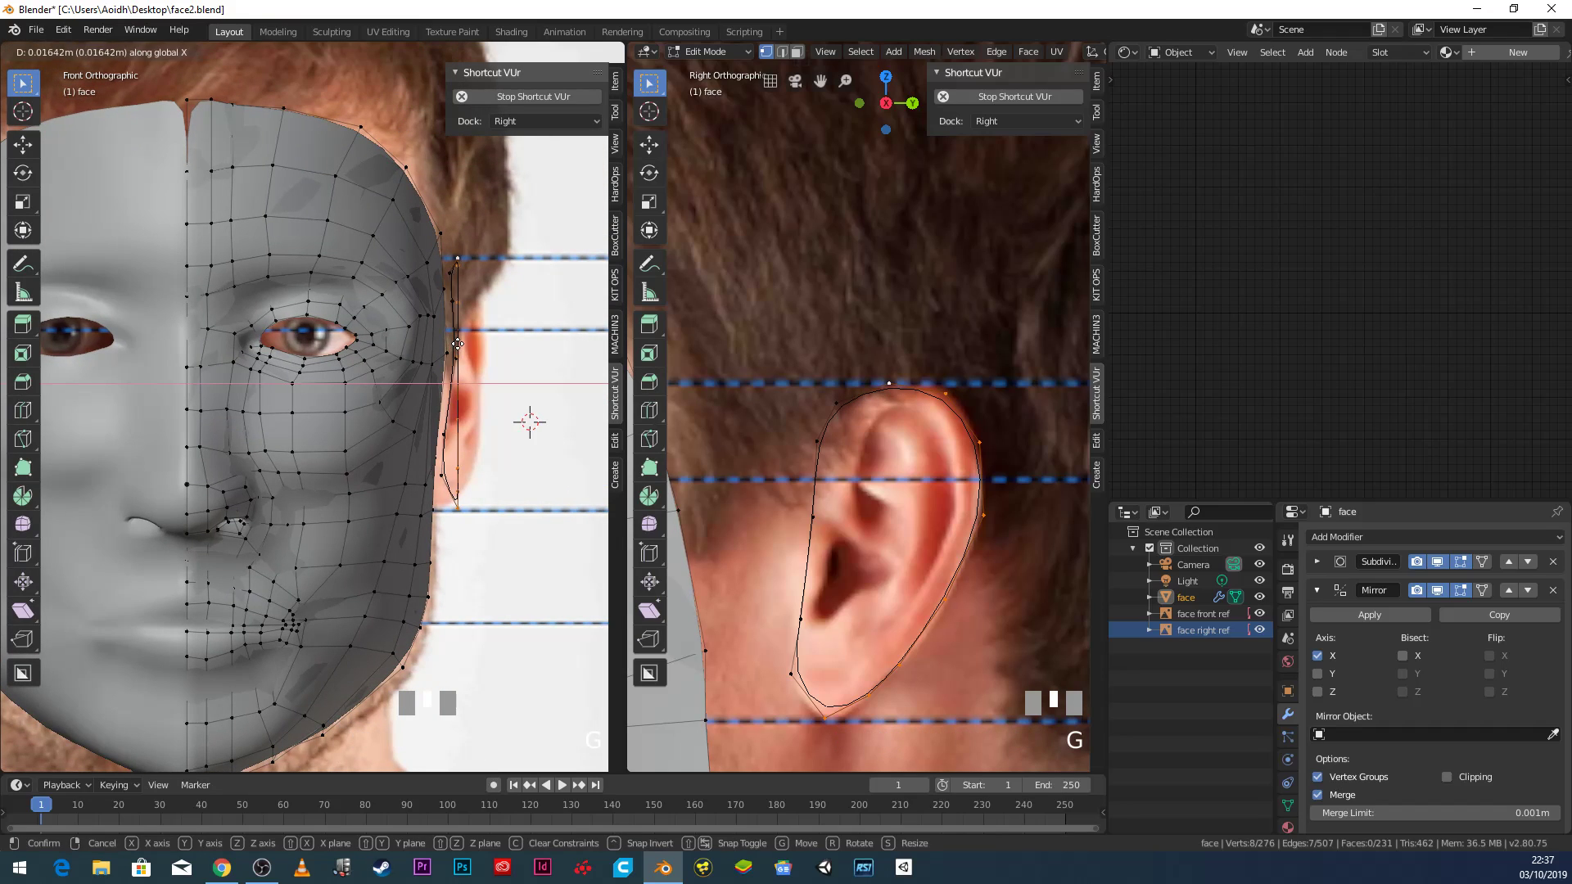
left_click(478, 348)
Move the ear outline's bottom vertex and the one behind it inward in the front view to follow the lobe's curve.
scroll(479, 348, "up", 3)
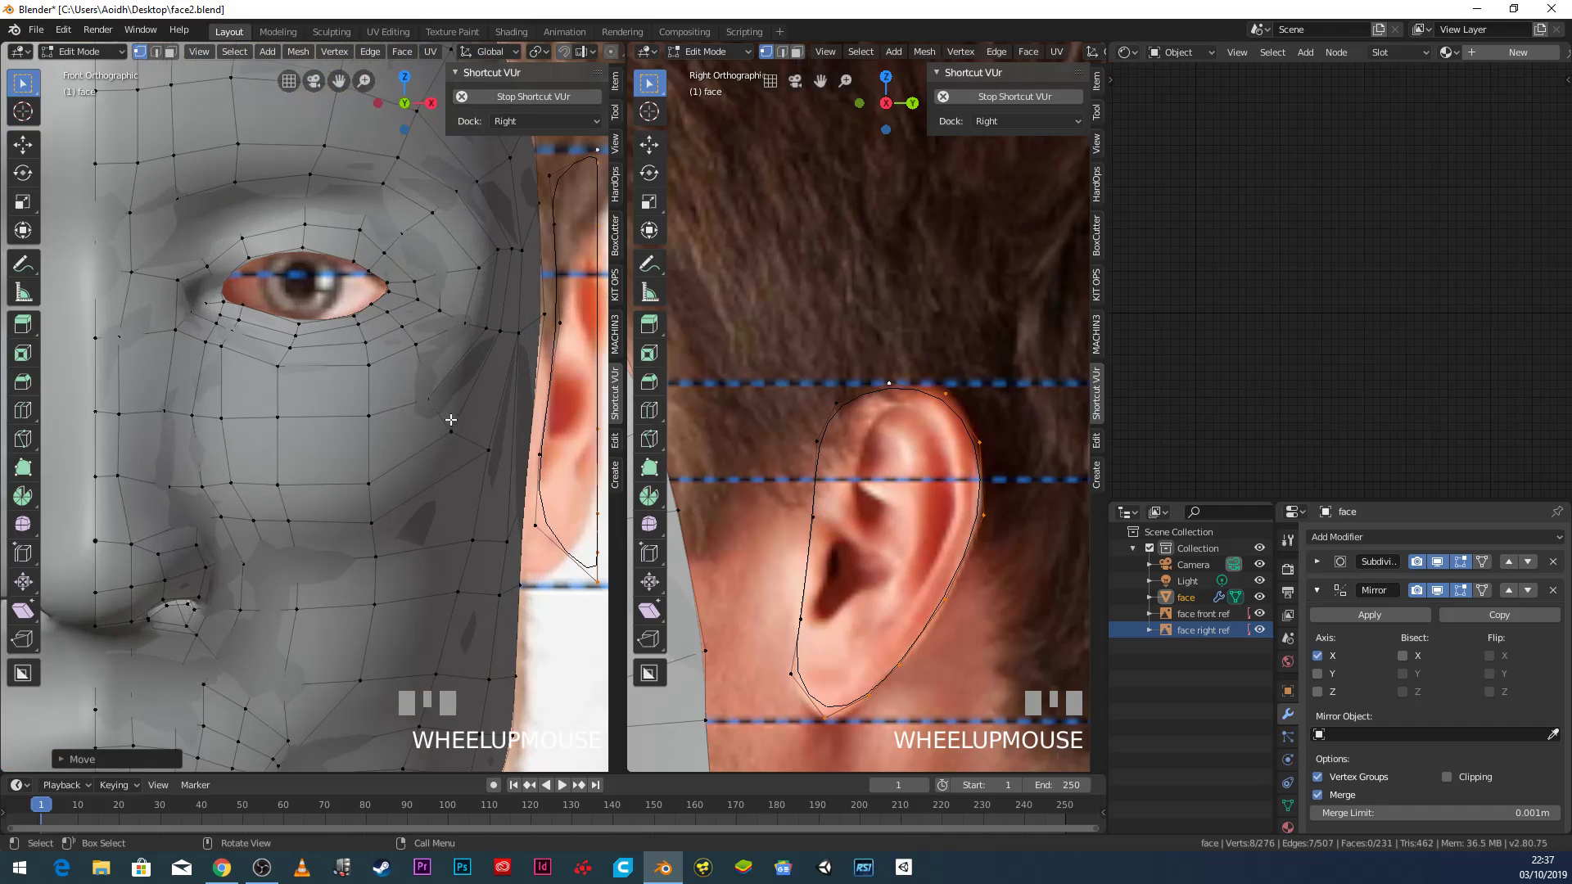
middle_click_drag(544, 573, 422, 442, "shift")
left_click(420, 440)
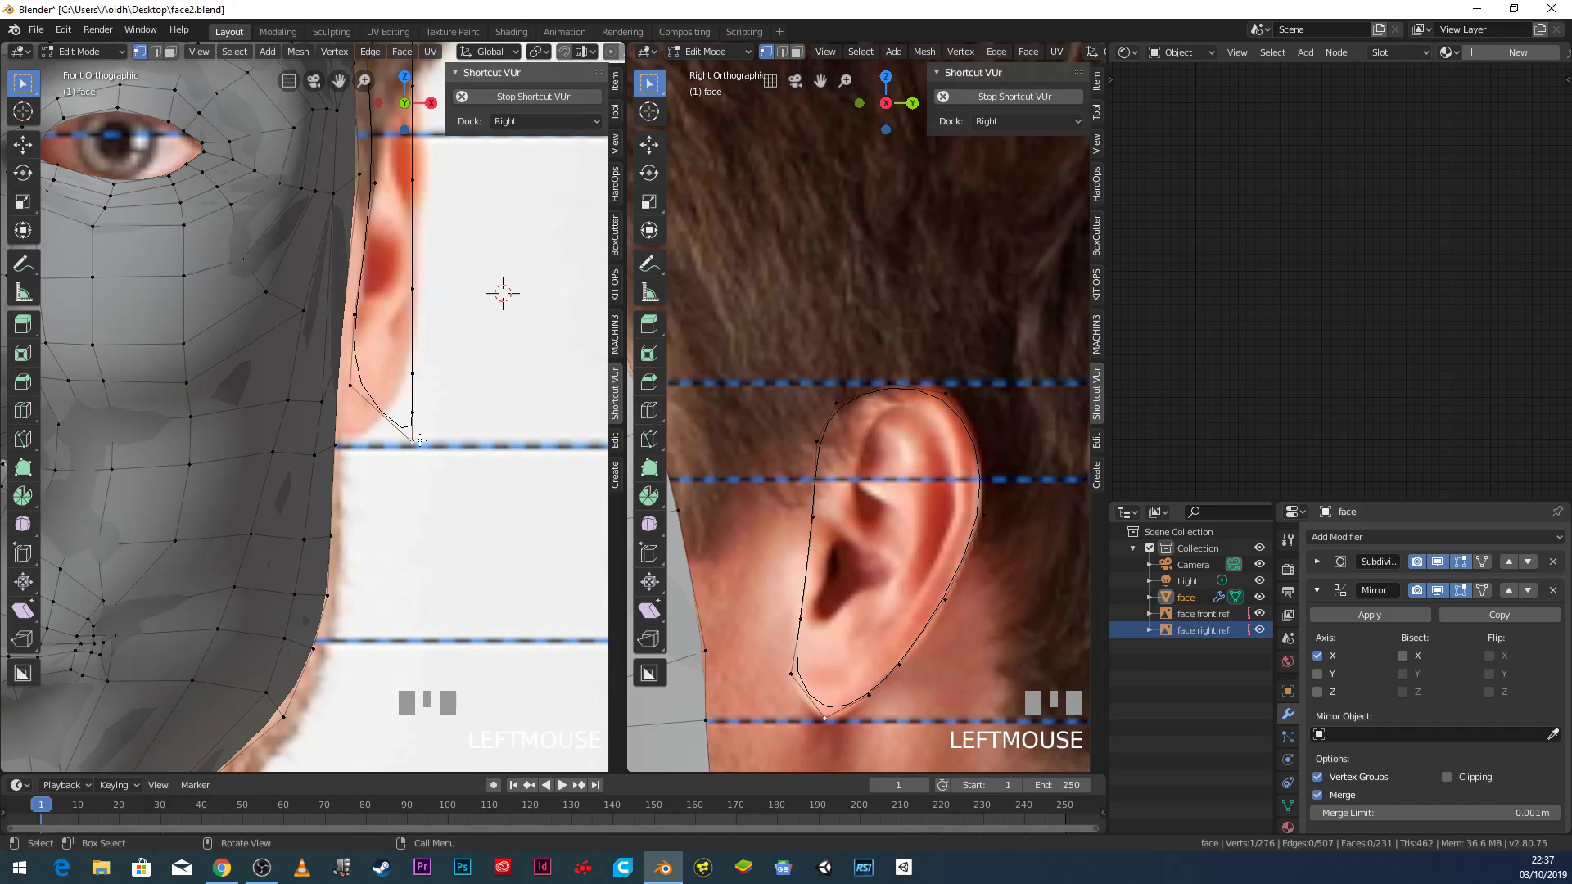
key("g")
left_click(414, 413)
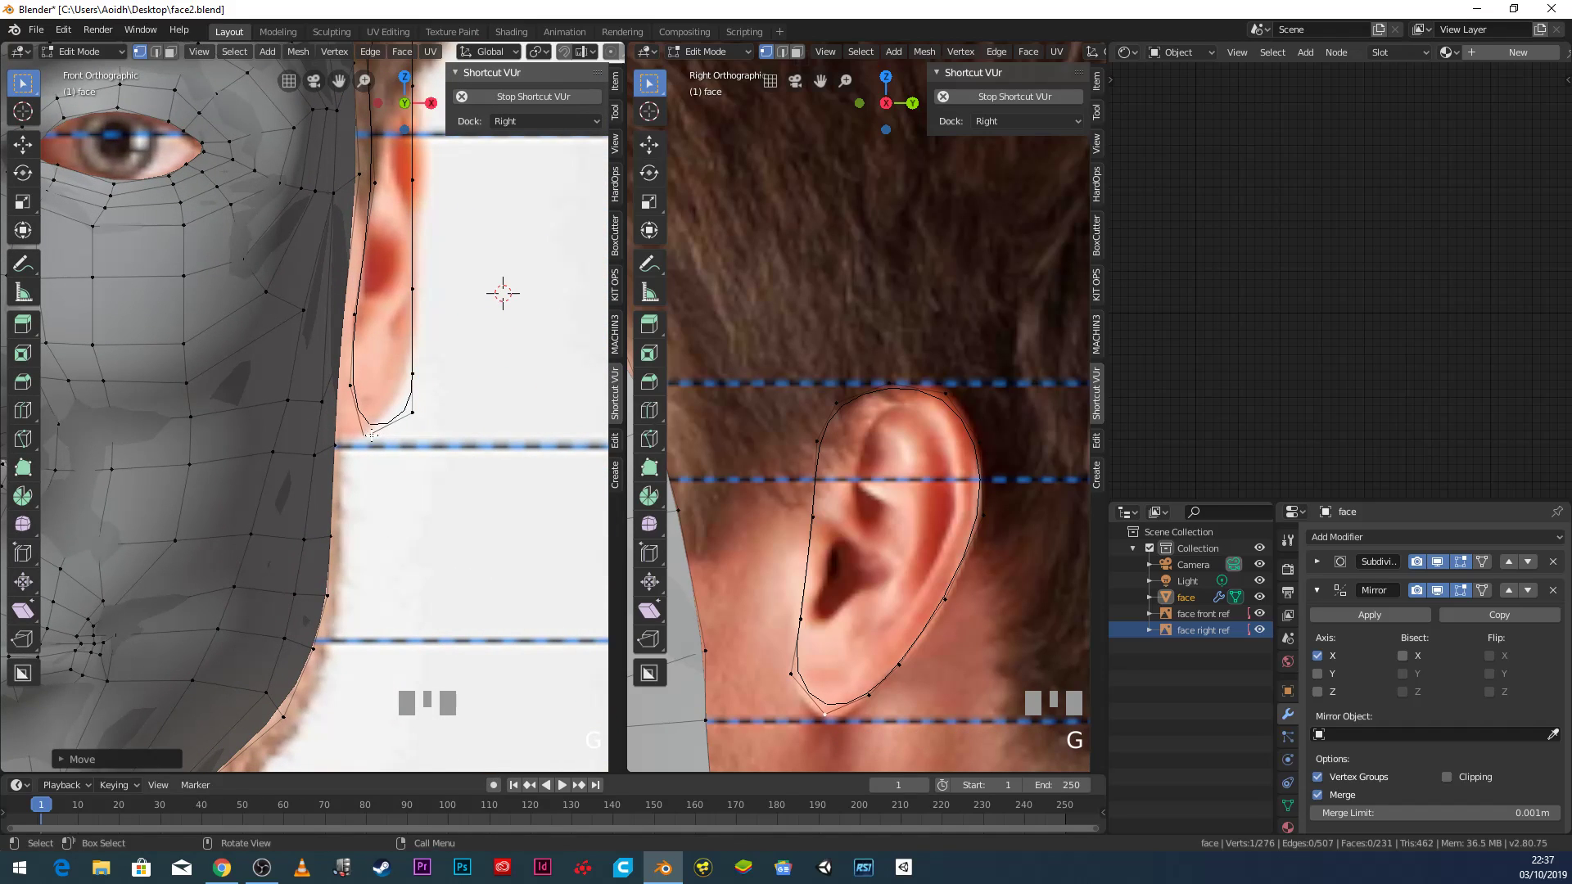
key("g")
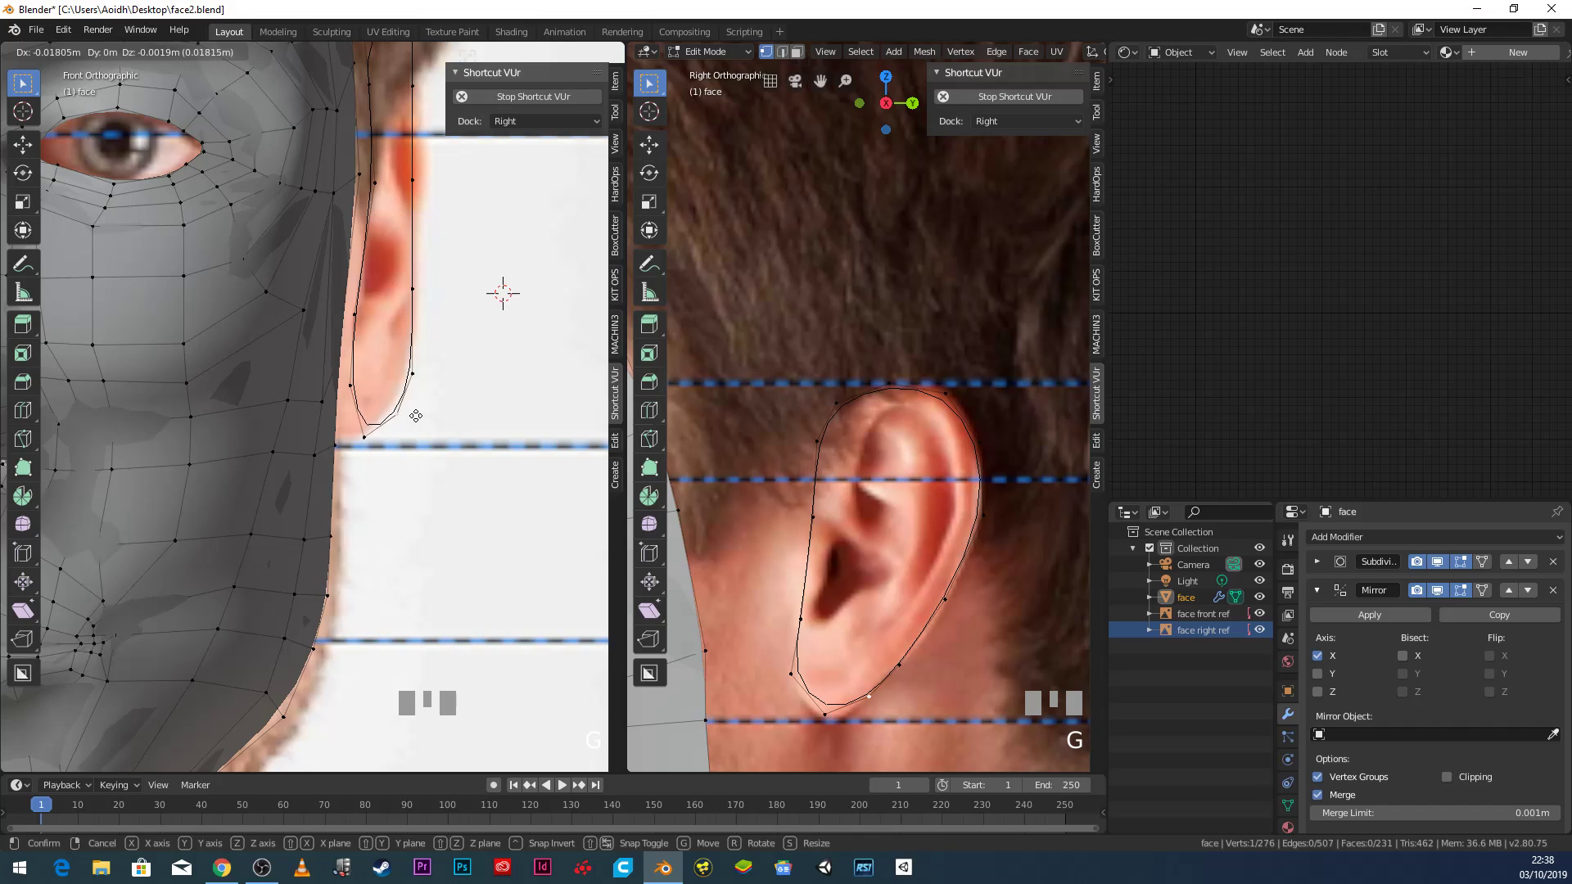
left_click(404, 414)
Move the two middle vertices of the ear's back edge slightly outward in the front view to match the reference.
left_click(412, 288)
key("g")
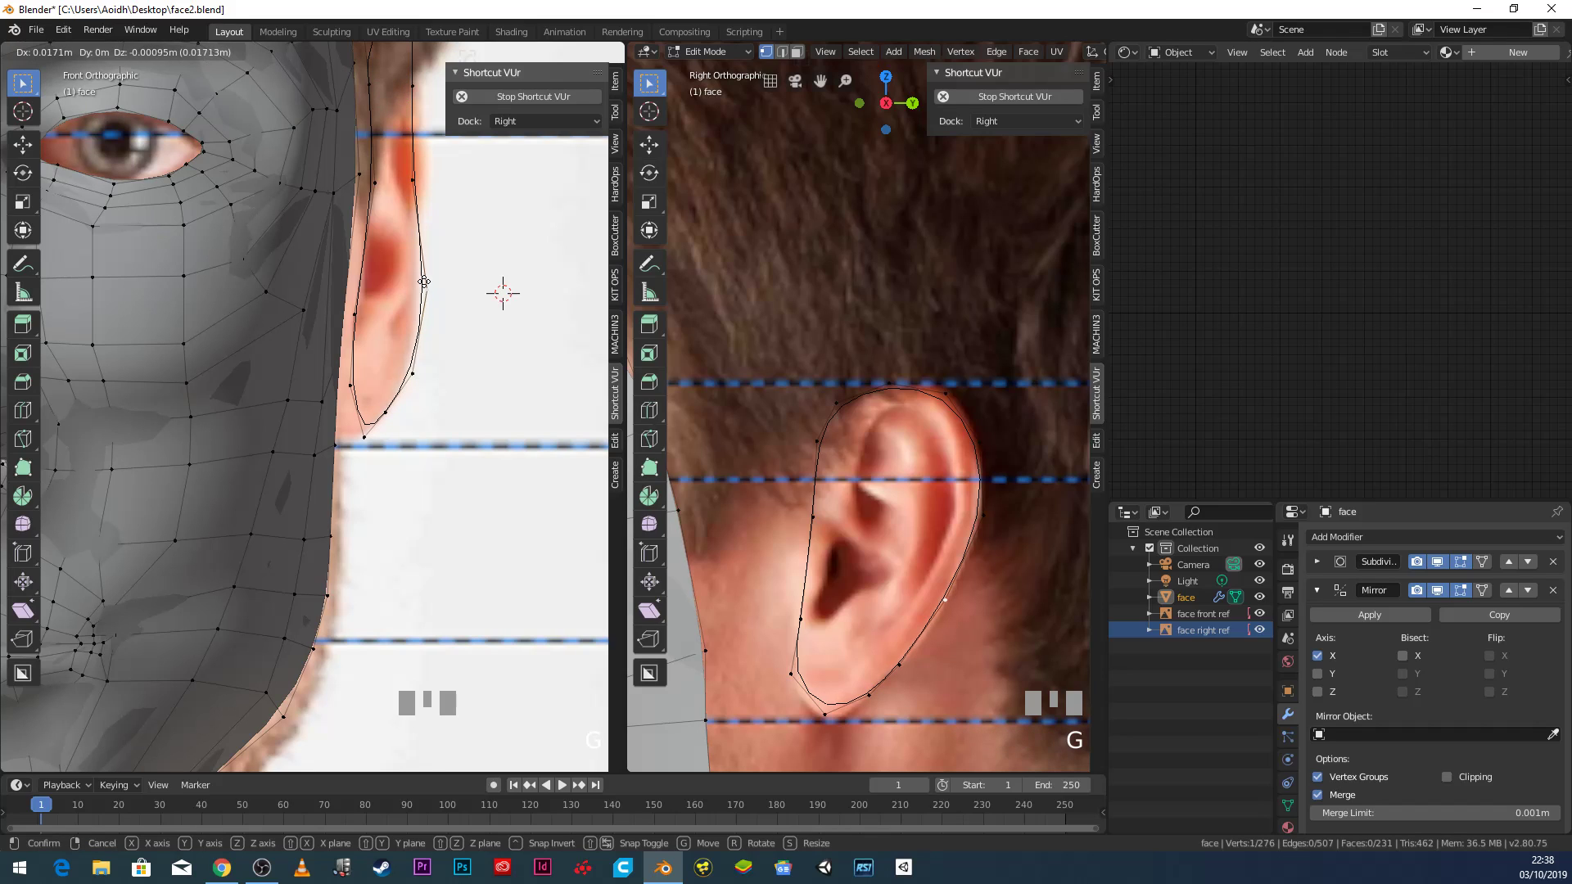
left_click(420, 282)
left_click(415, 184)
key("g")
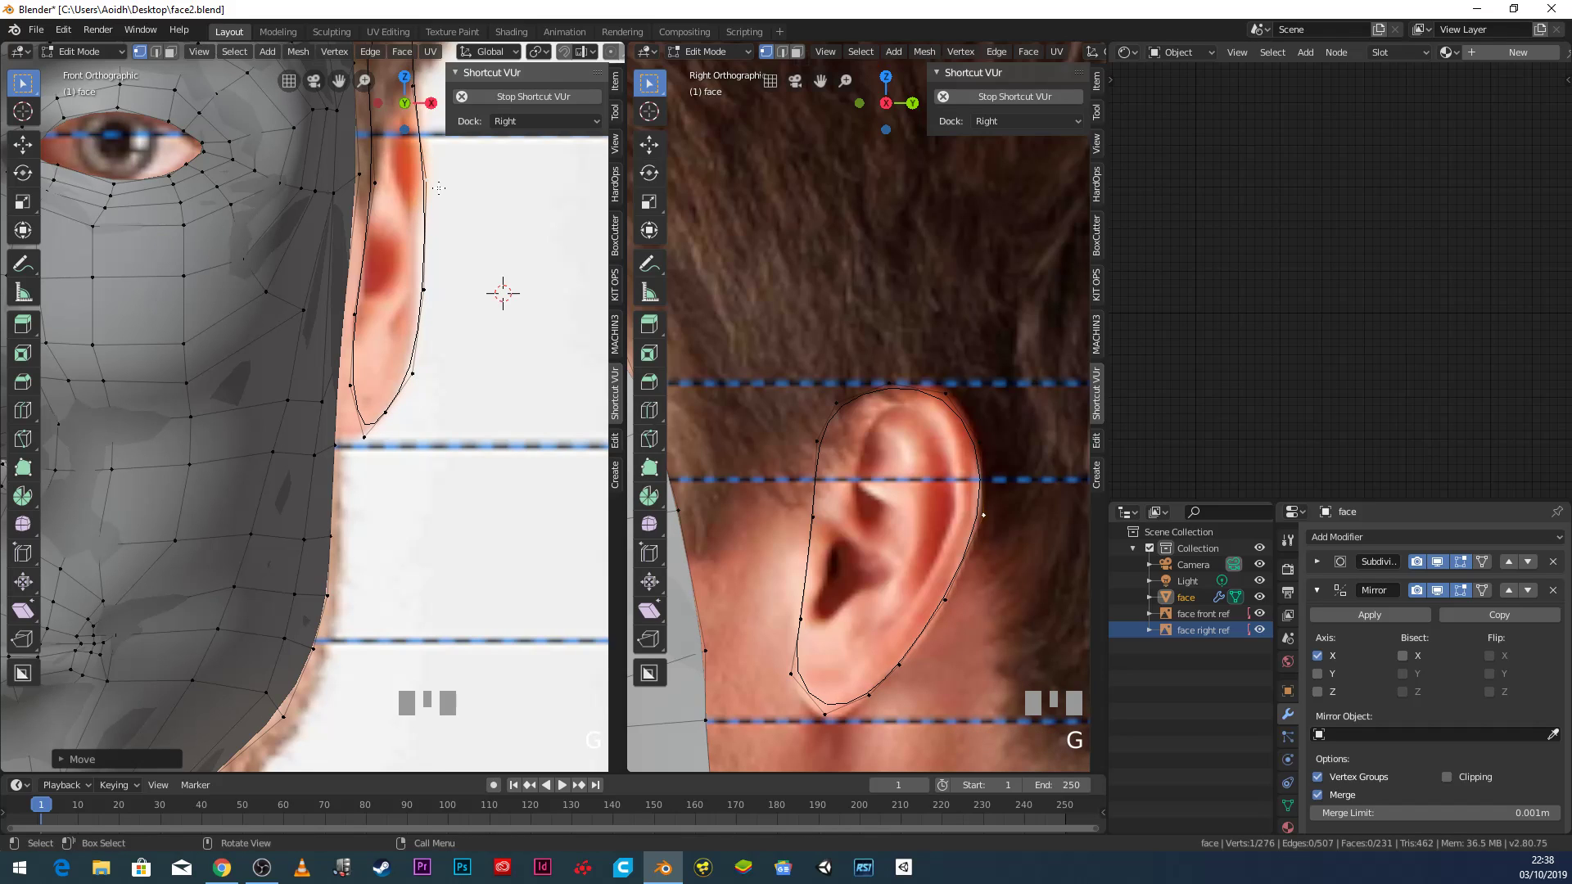
left_click(445, 194)
Move the two upper vertices of the ear's back edge outward along the X axis in the front view.
middle_click_drag(445, 194, 479, 406, "shift")
scroll(482, 407, "up", 2)
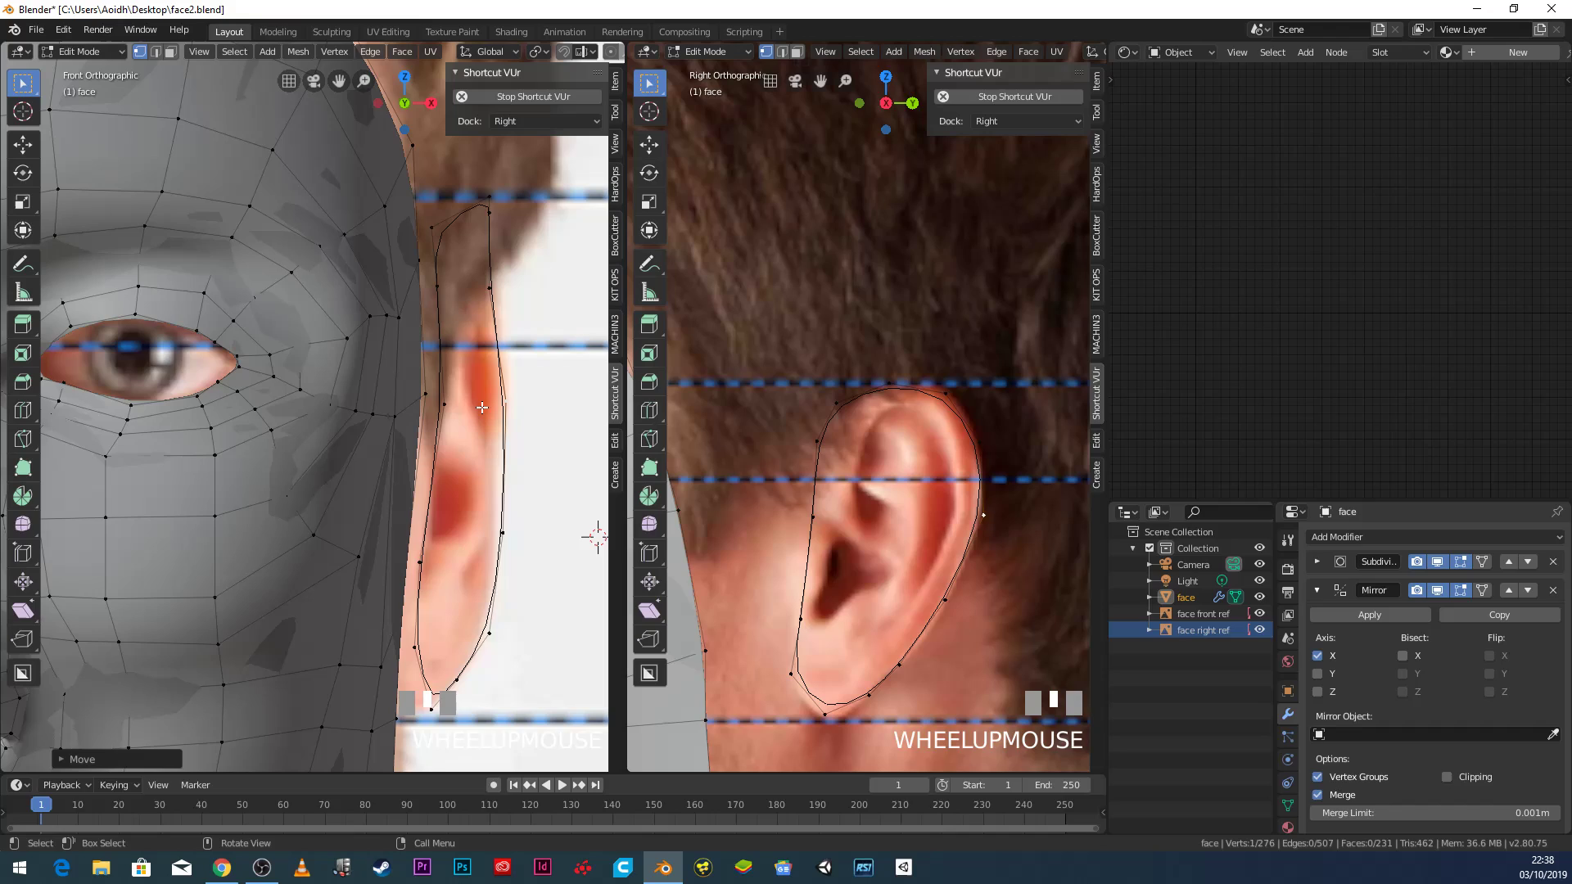
left_click(492, 293)
key("g")
key("x")
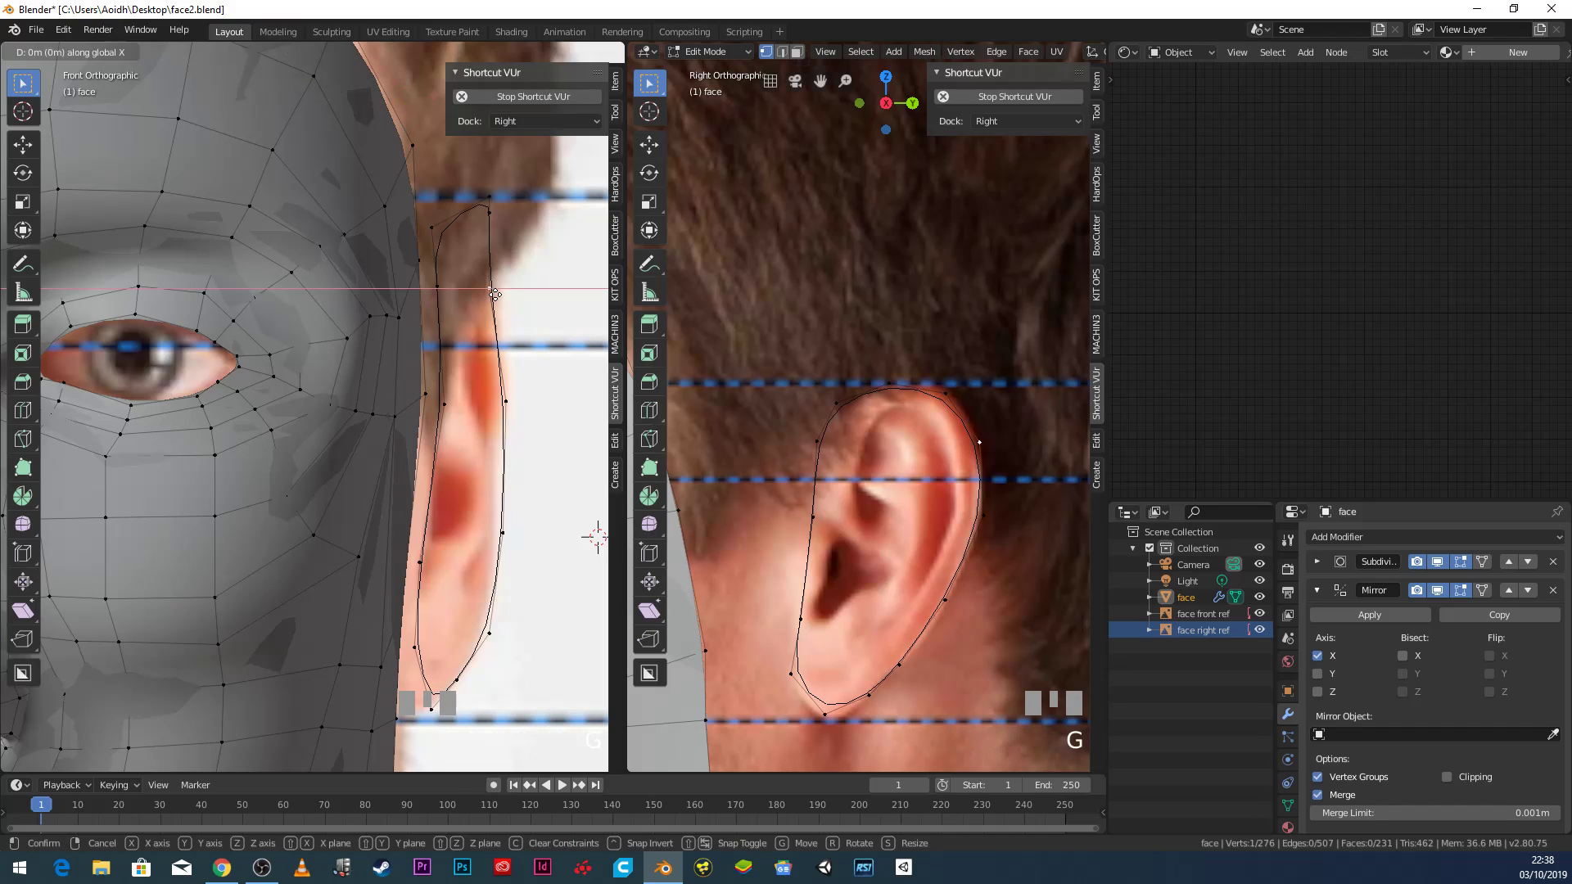
left_click(513, 293)
left_click(494, 225)
key("g")
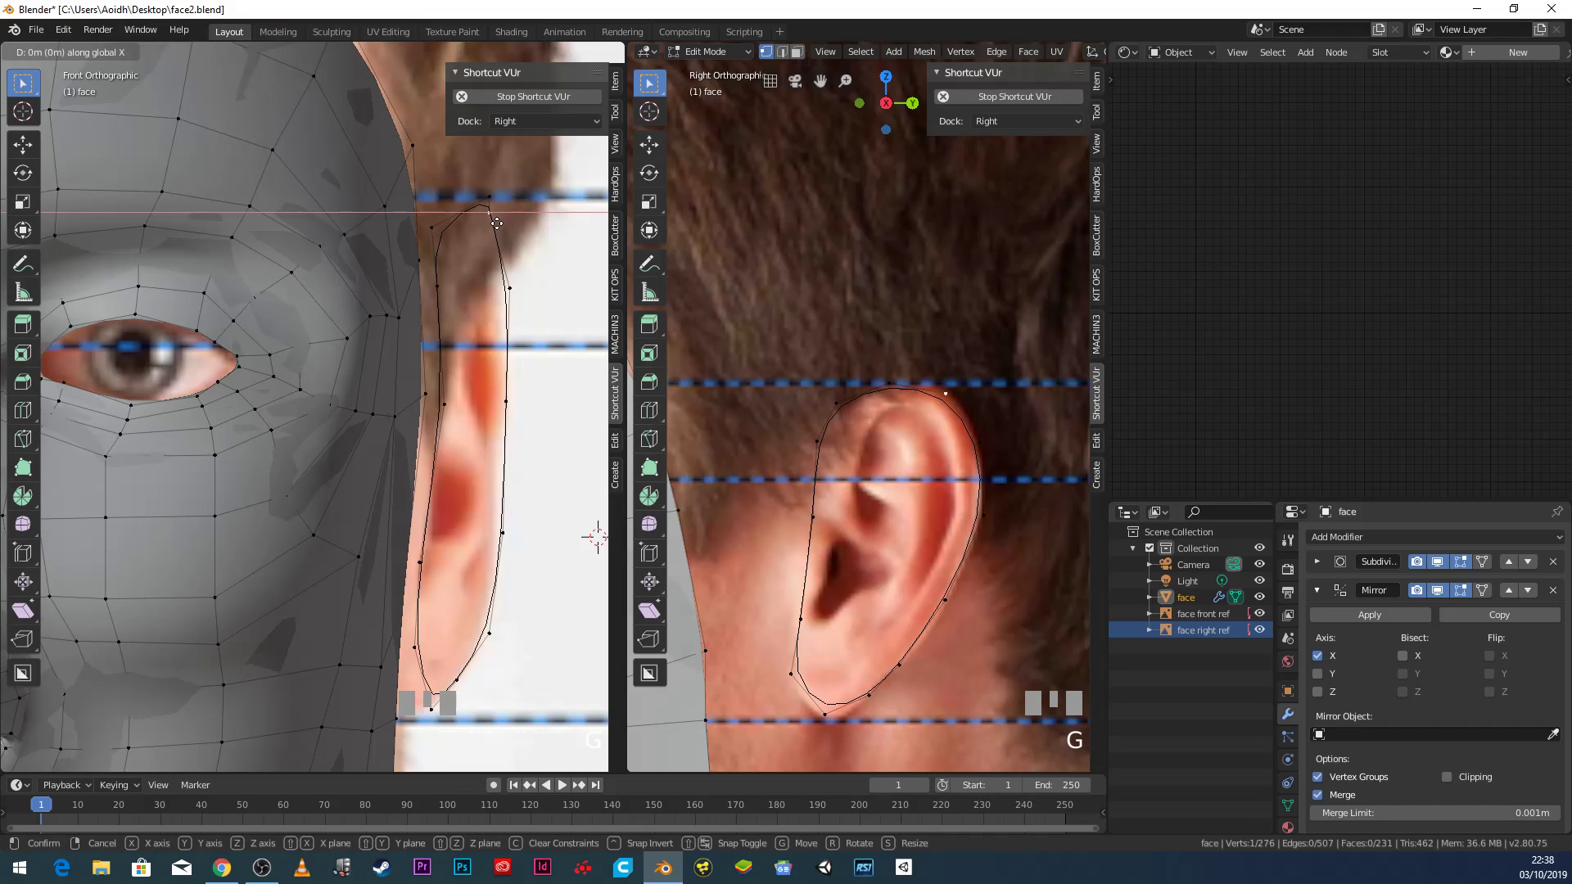
left_click(516, 225)
Select four vertices along the ear's upper back edge in the side view and extrude them inward to form the outer rim.
left_click(446, 230)
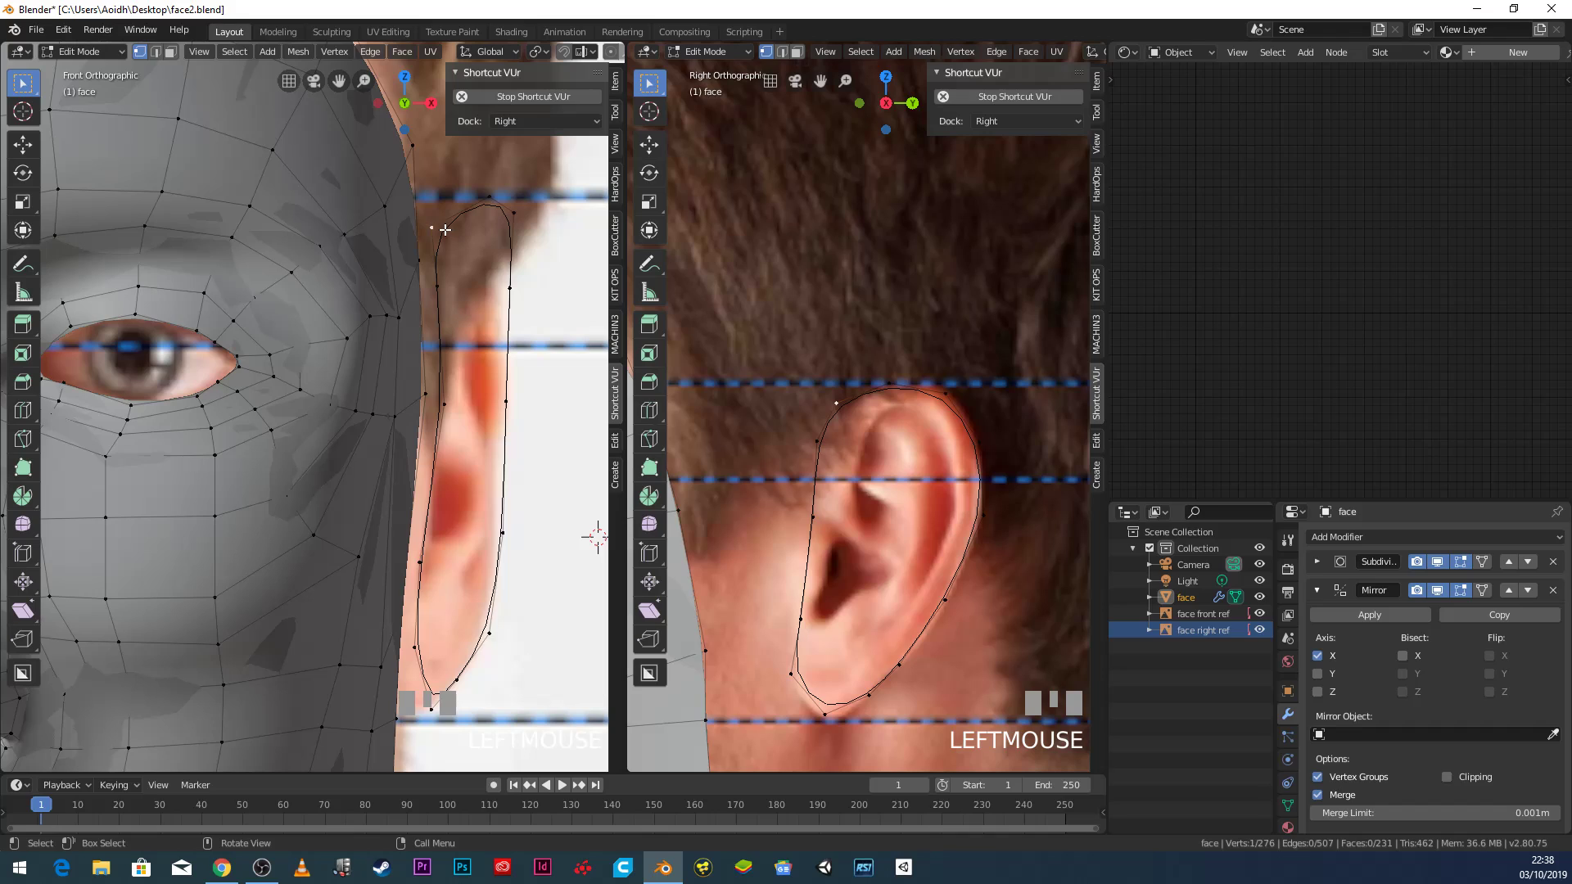
scroll(847, 344, "down", 2)
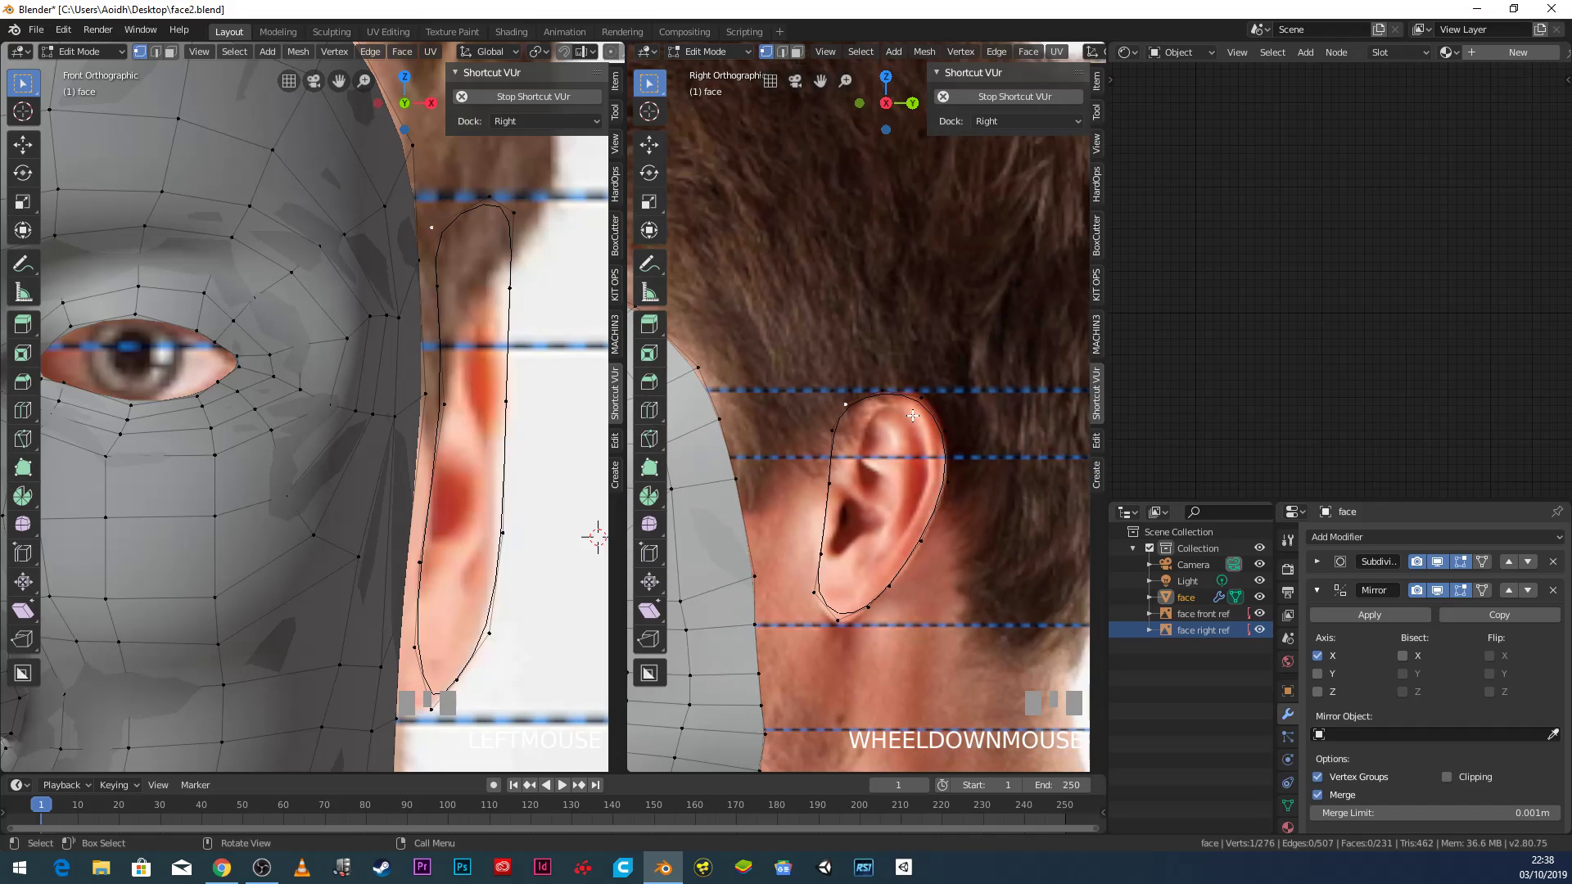
middle_click_drag(847, 345, 750, 176, "shift")
scroll(852, 396, "up", 2)
middle_click_drag(852, 396, 893, 470, "shift")
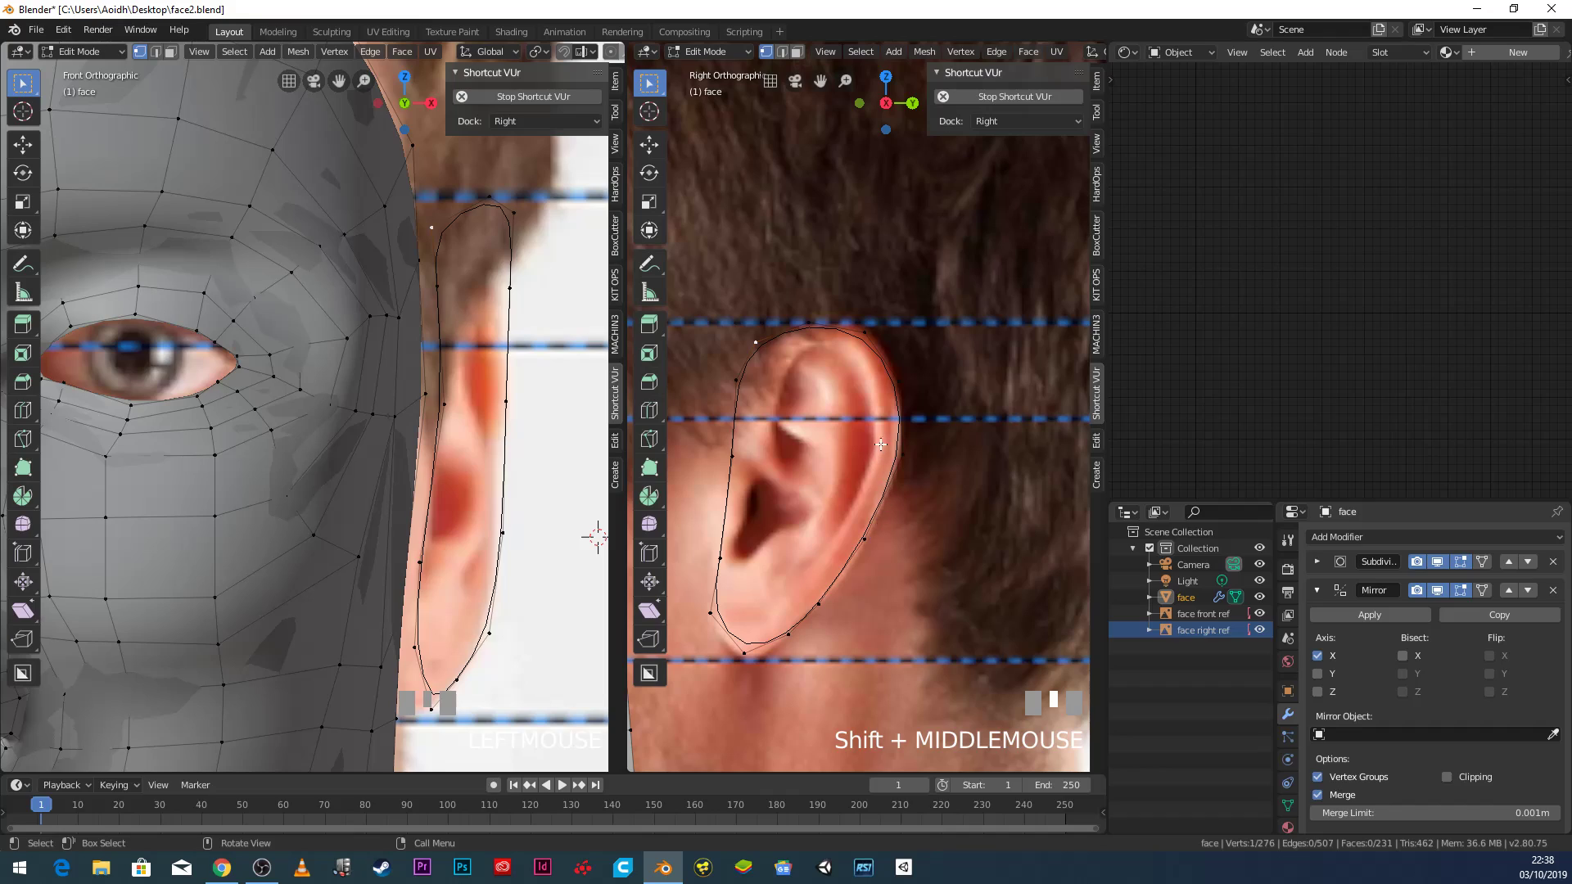
left_click(866, 536)
left_click(894, 455, "shift")
left_click(896, 383, "shift")
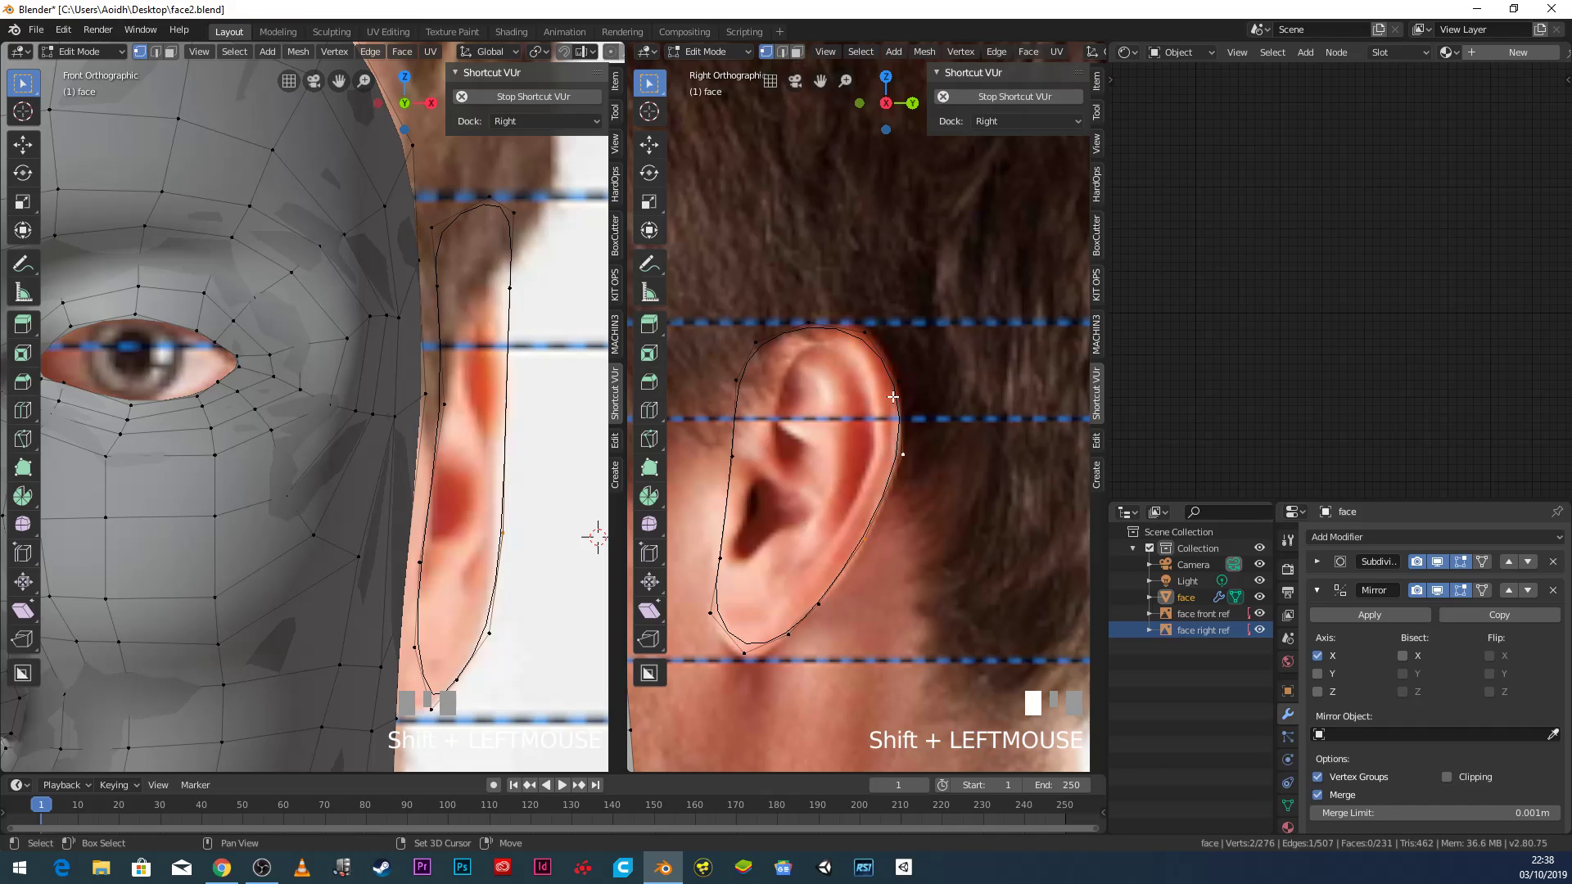
left_click(865, 335, "shift")
key("e")
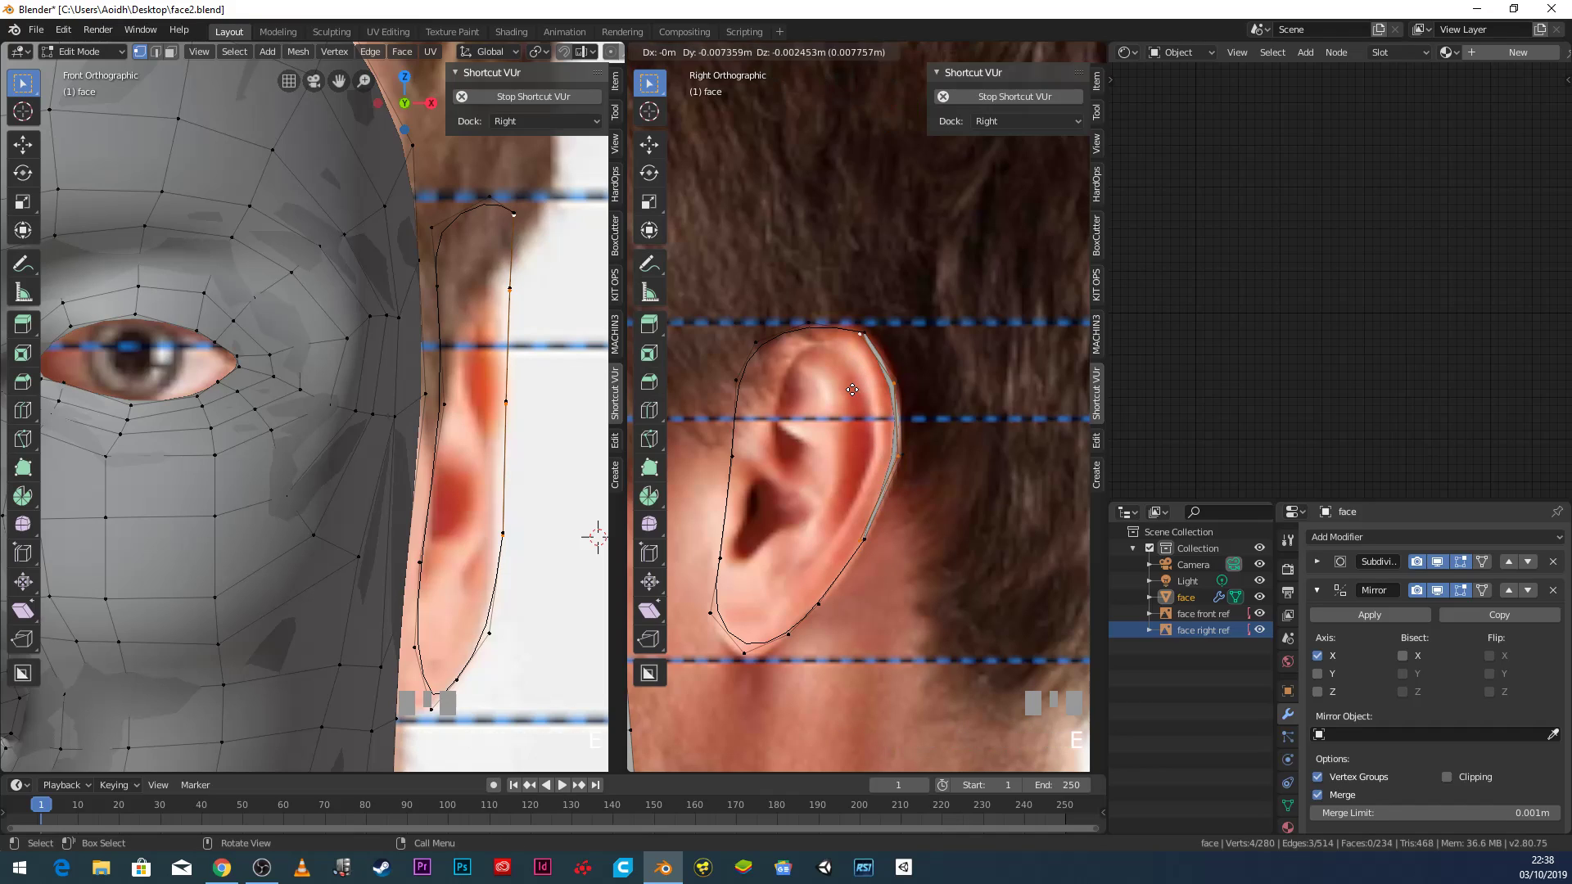
left_click(835, 486)
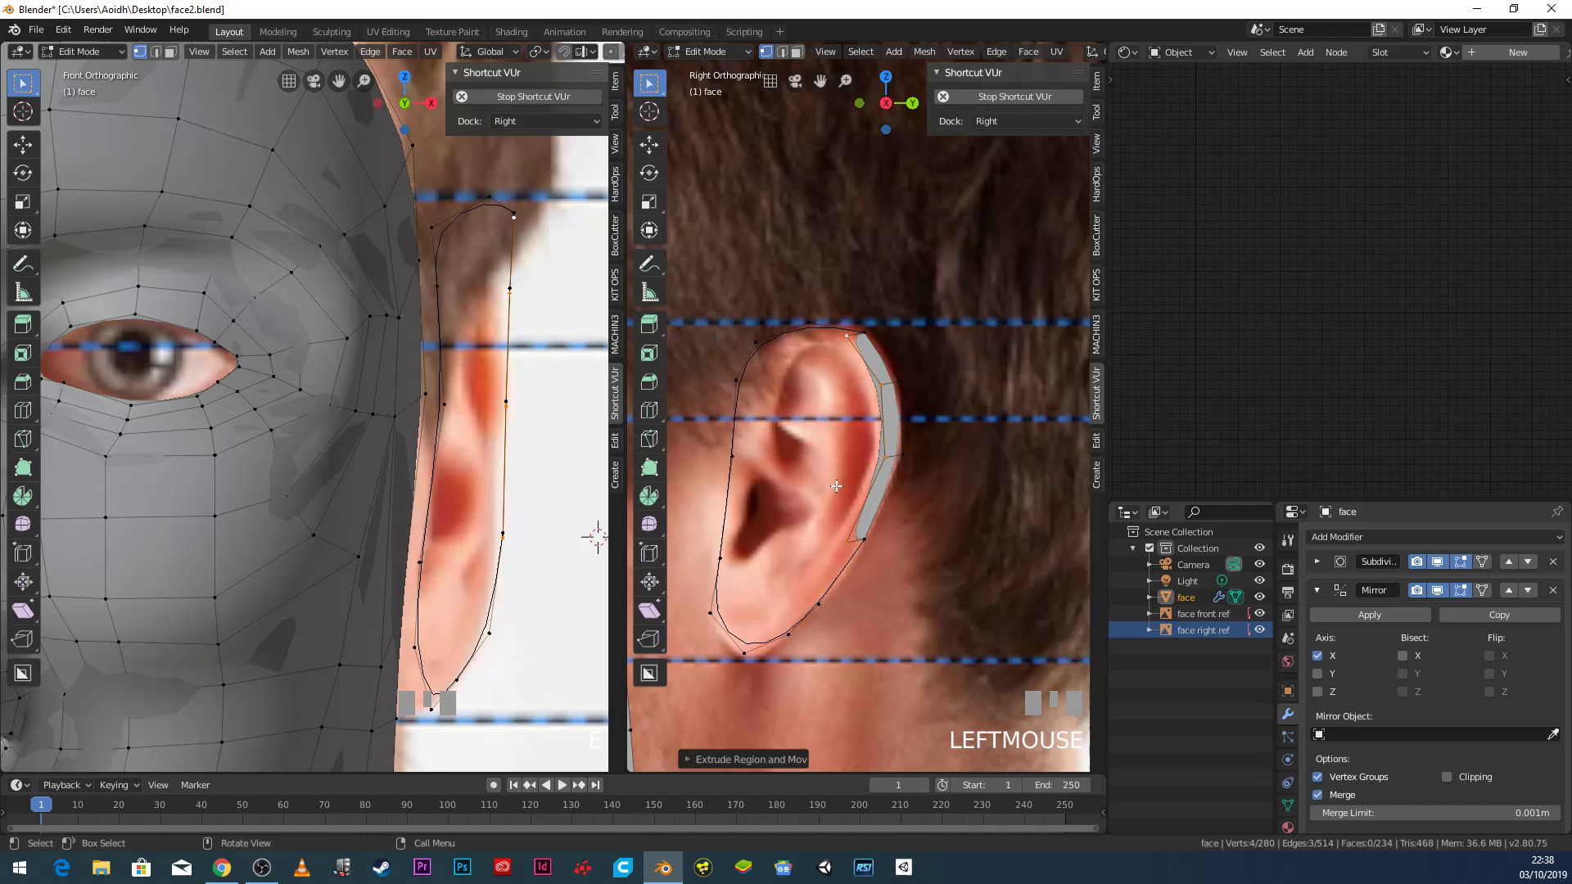
Scale down and reposition the rim's extruded inner edge, and lower its top vertex to follow the ear fold.
key("s")
left_click(807, 517)
key("g")
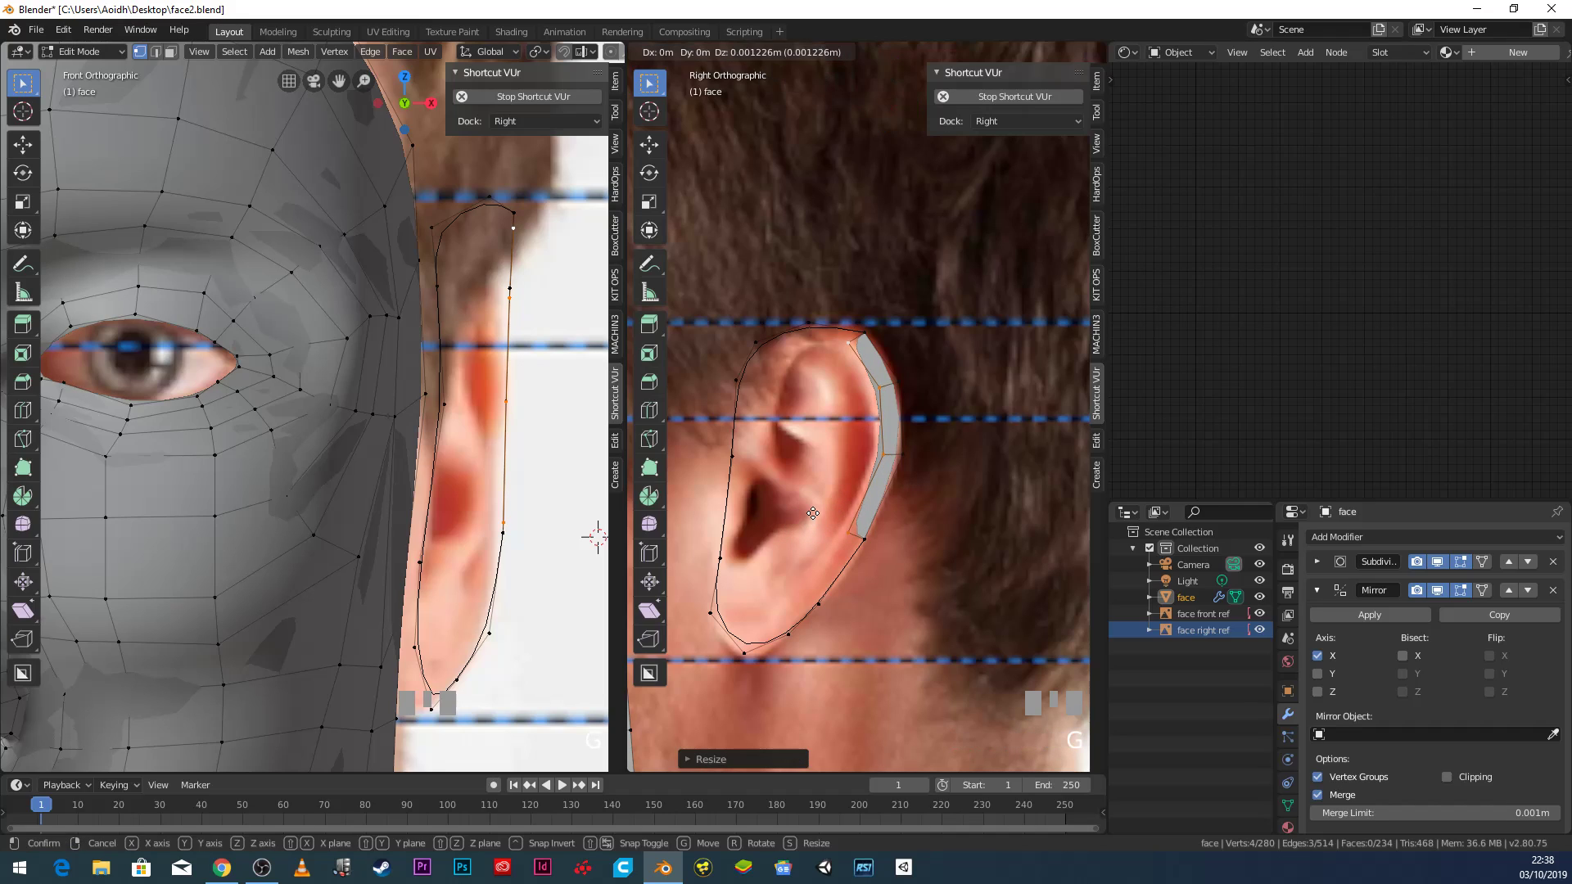
left_click(808, 509)
left_click(843, 342)
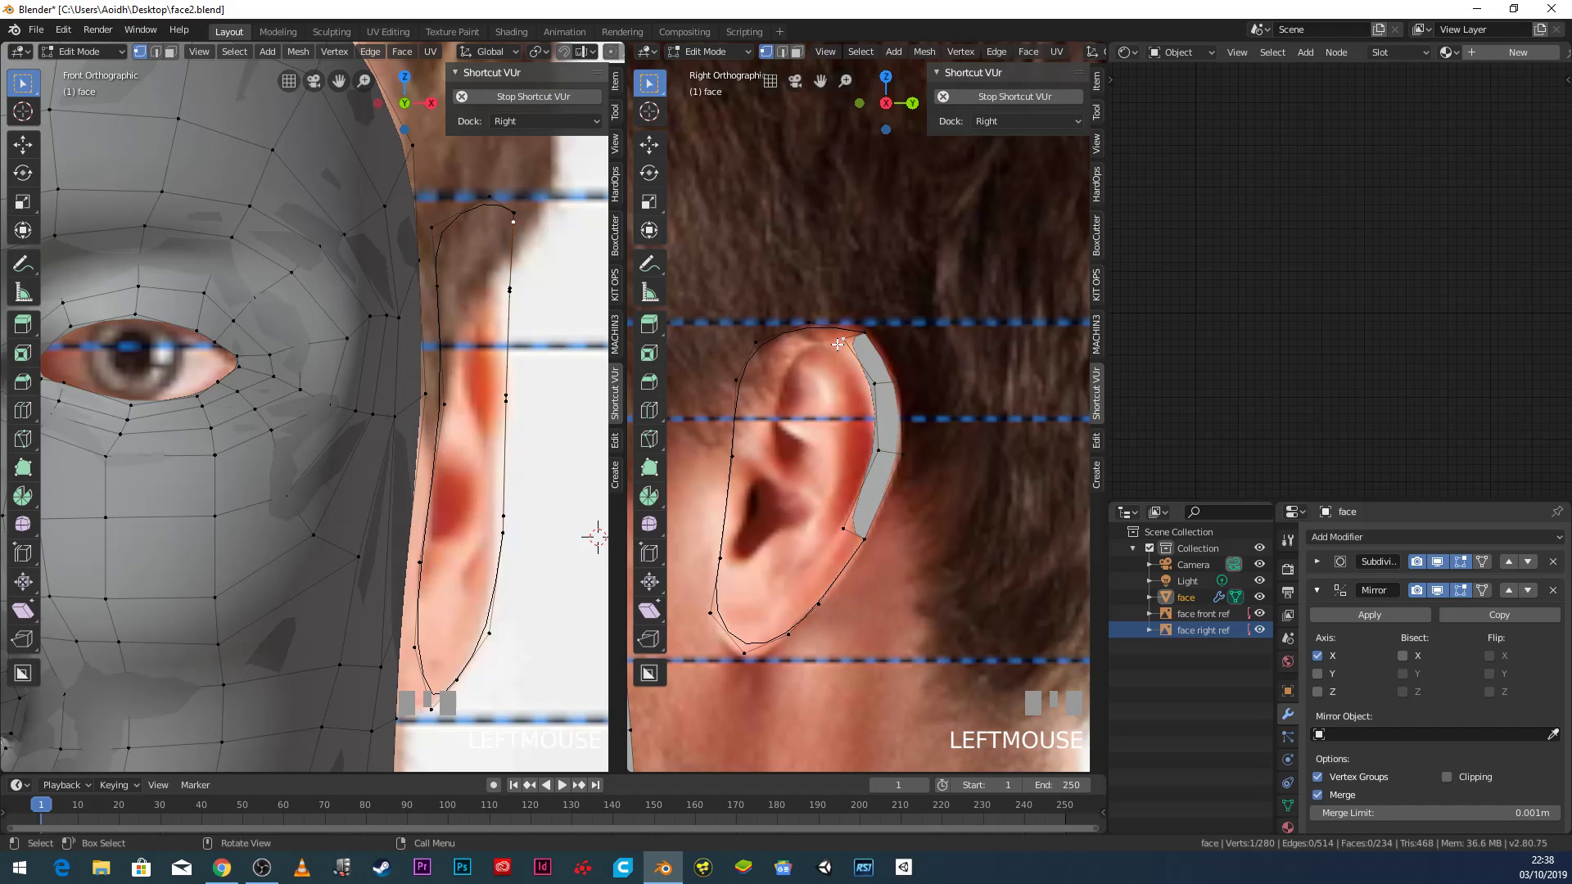
key("g")
left_click(841, 357)
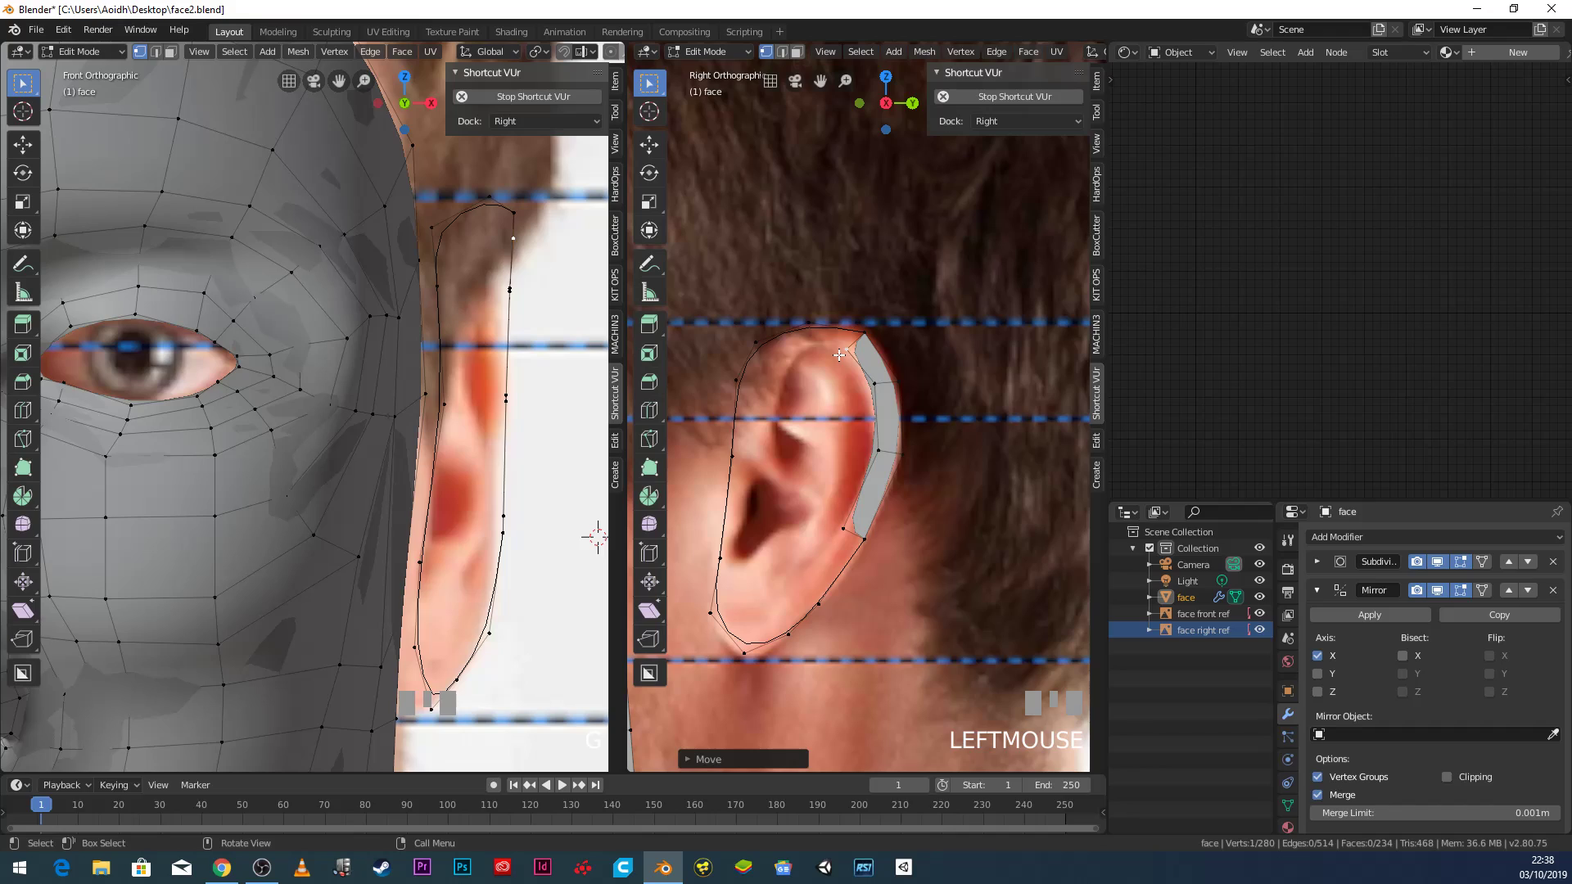
Extrude the rim's top inner vertex three times forward and down along the inside of the ear's upper fold.
key("e")
left_click(804, 354)
key("e")
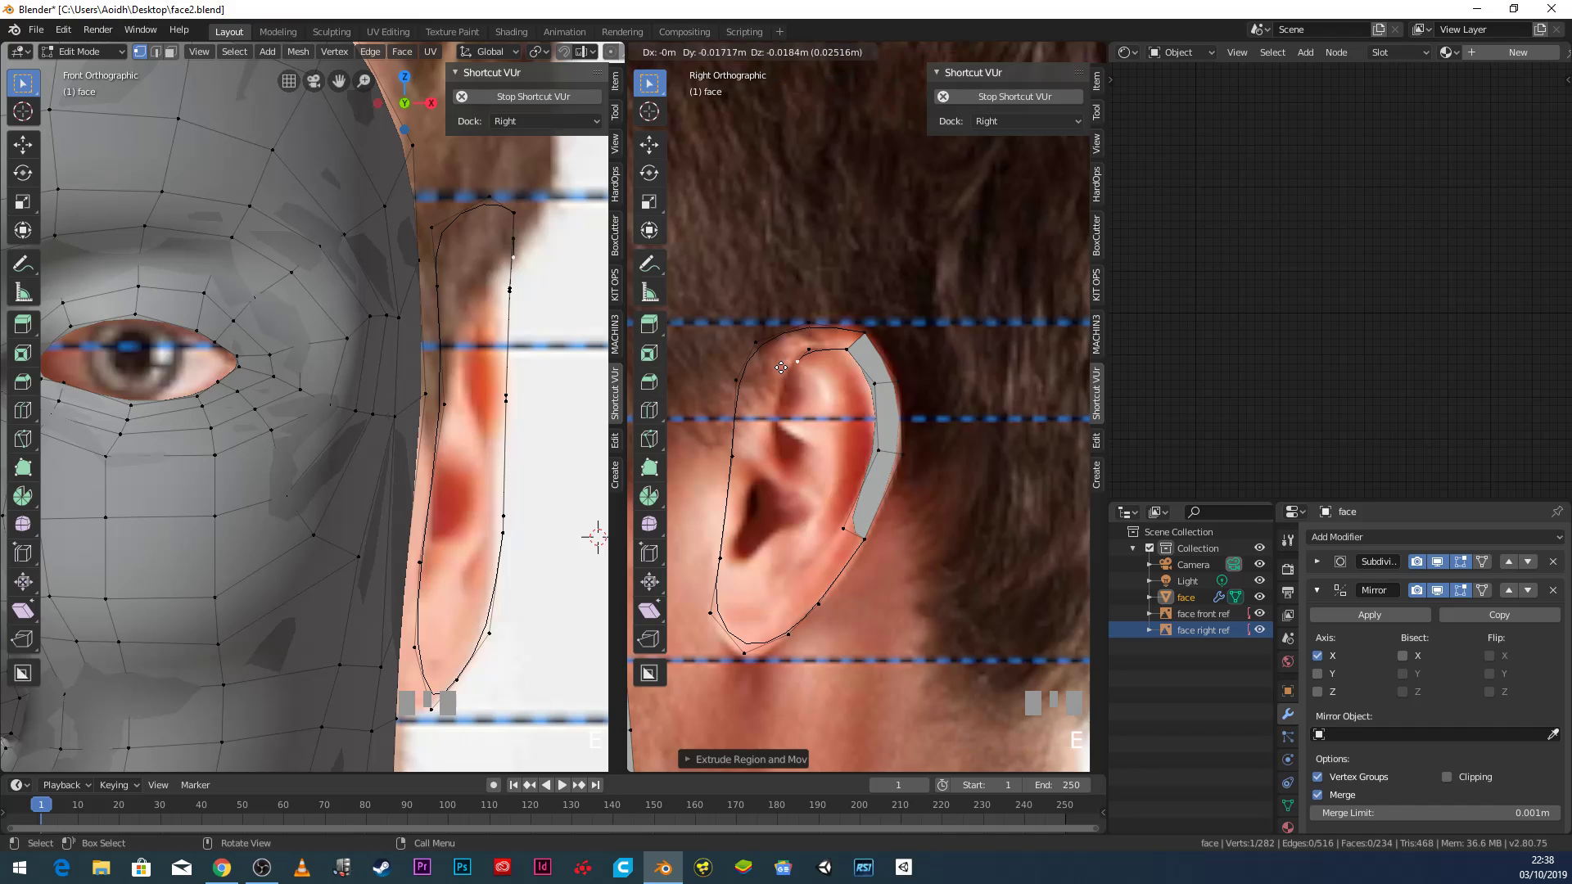
left_click(769, 375)
key("e")
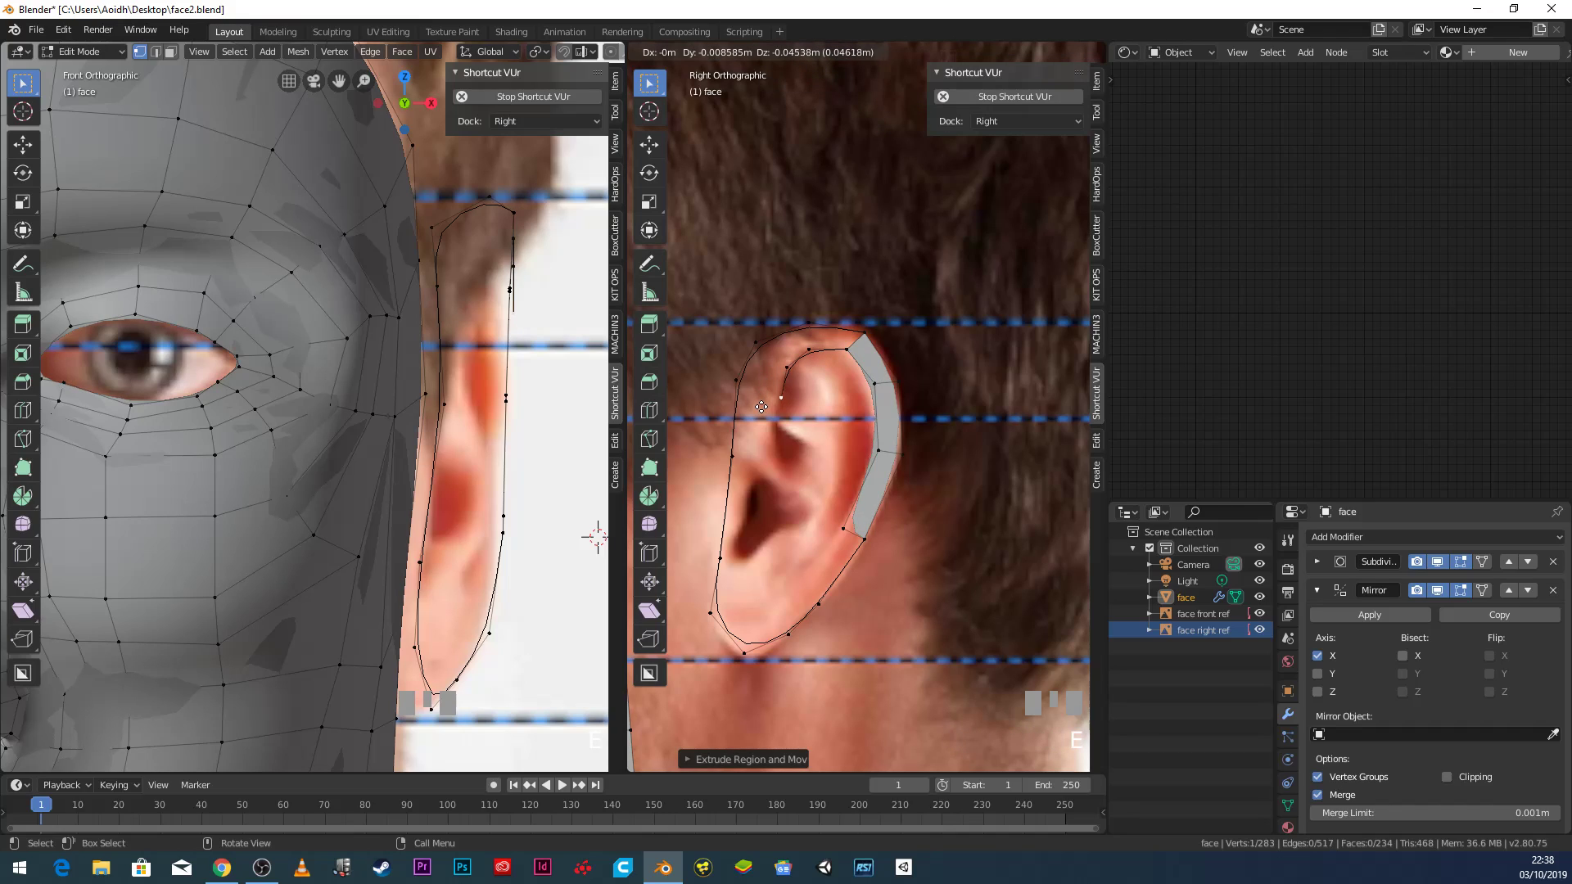
left_click(761, 407)
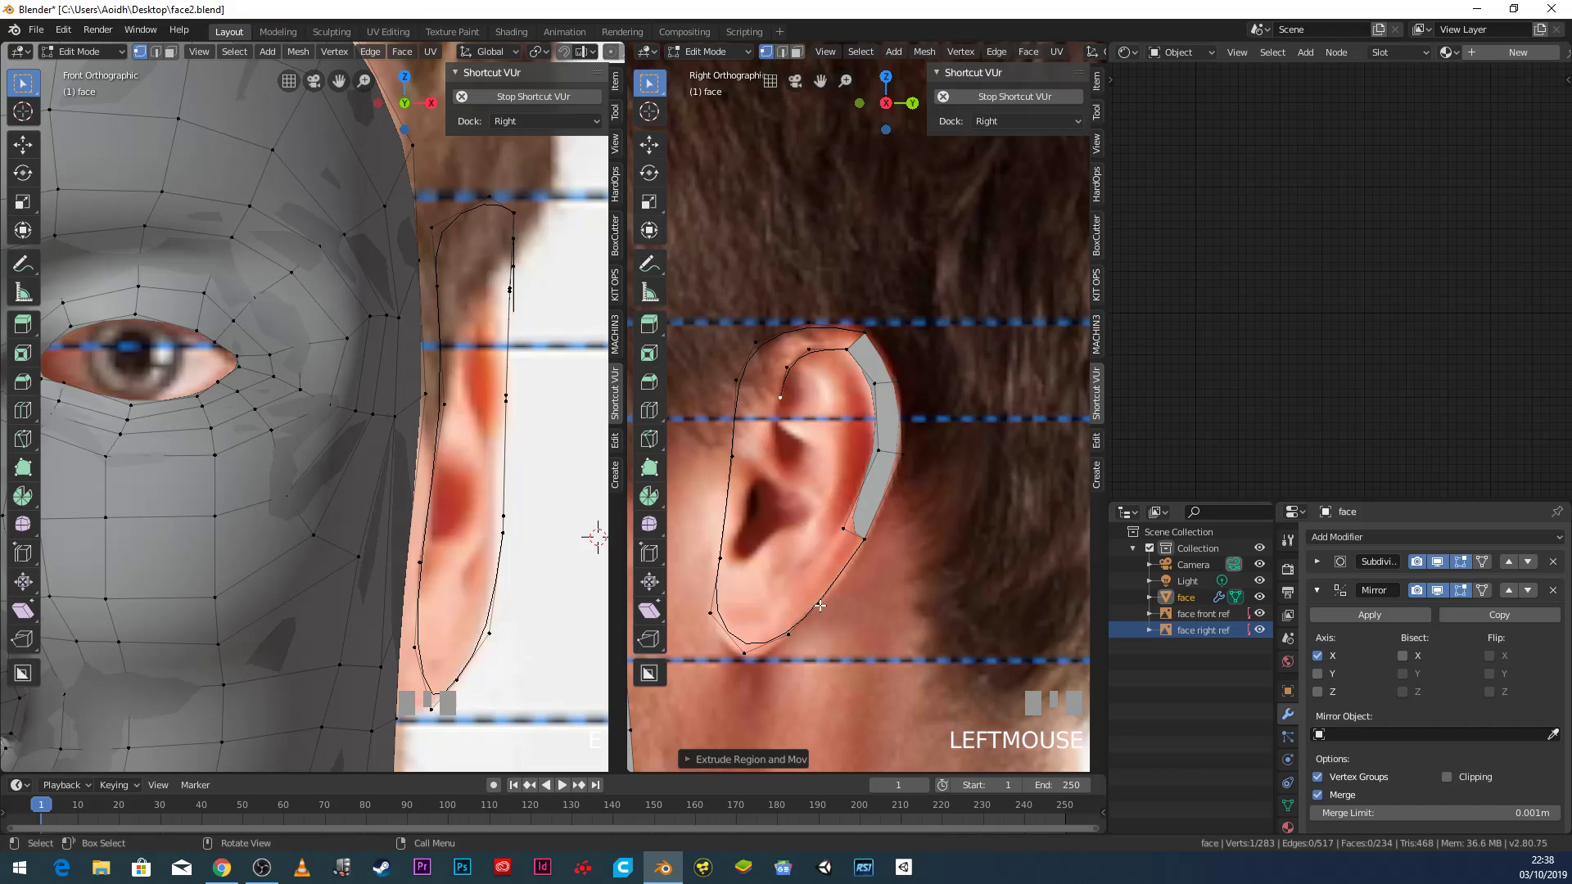
Extrude the back rim's lowest inner vertex about 0.08 m forward and down toward the earlobe in the side view.
left_click(843, 529)
key("e")
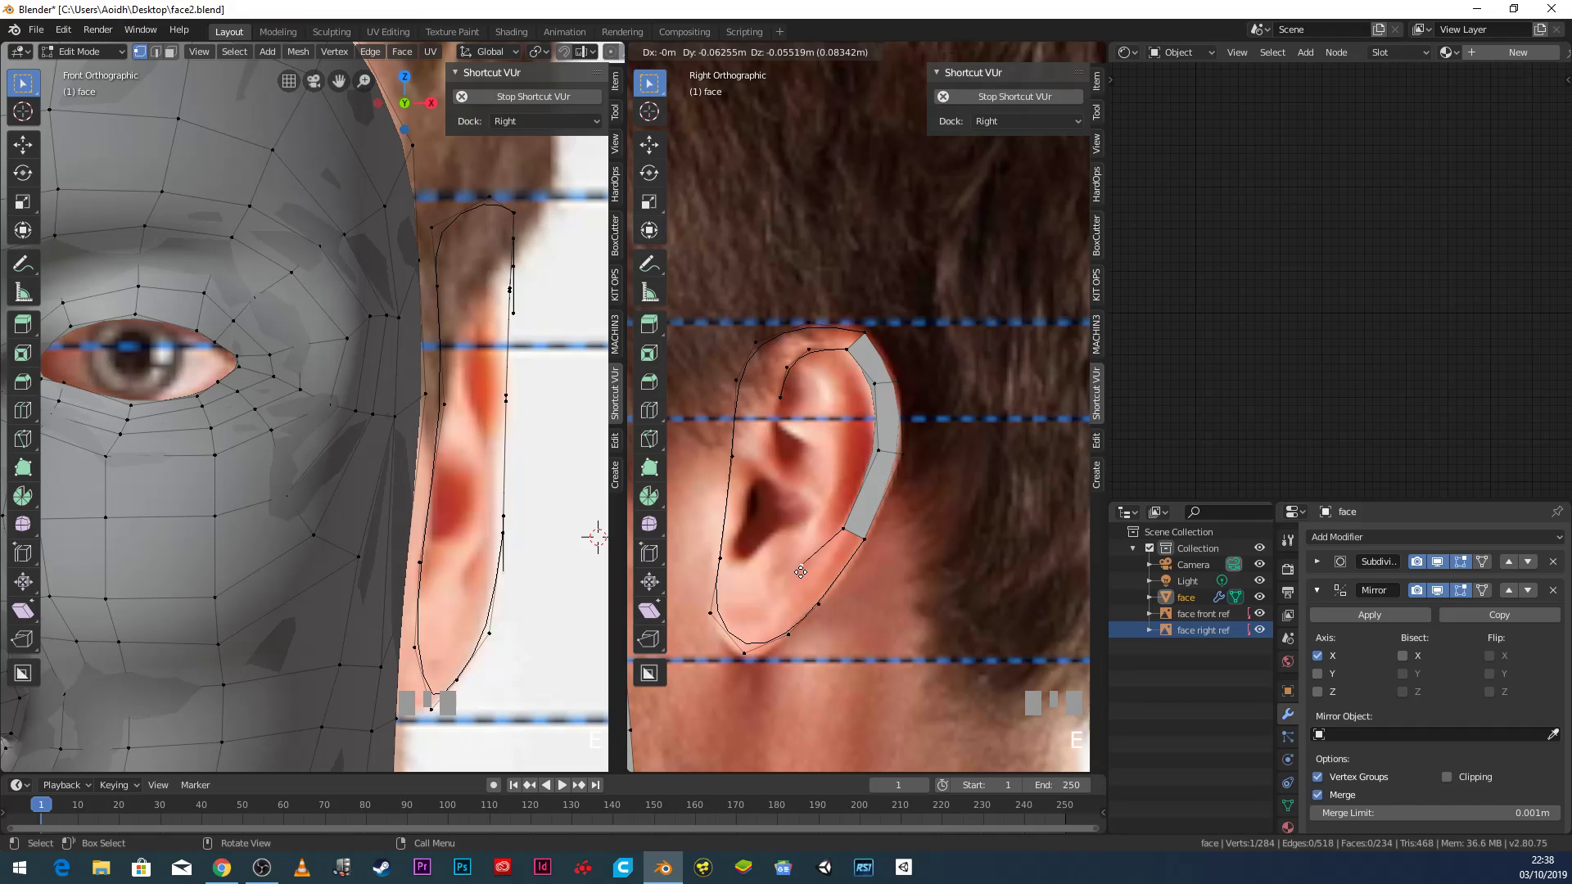
left_click(799, 566)
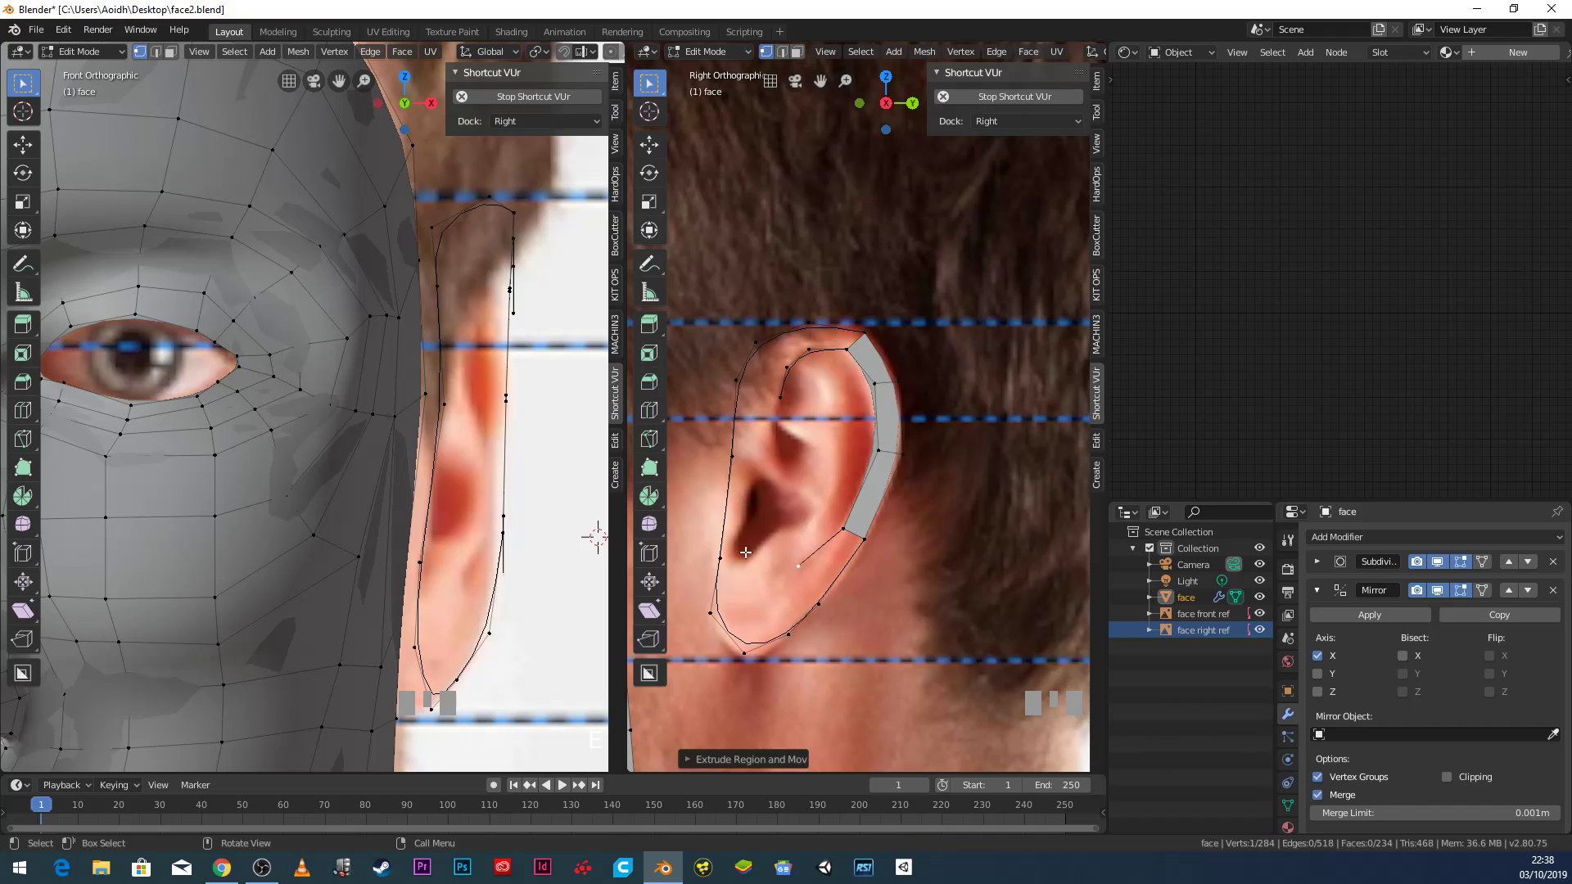
left_click(843, 528, "shift")
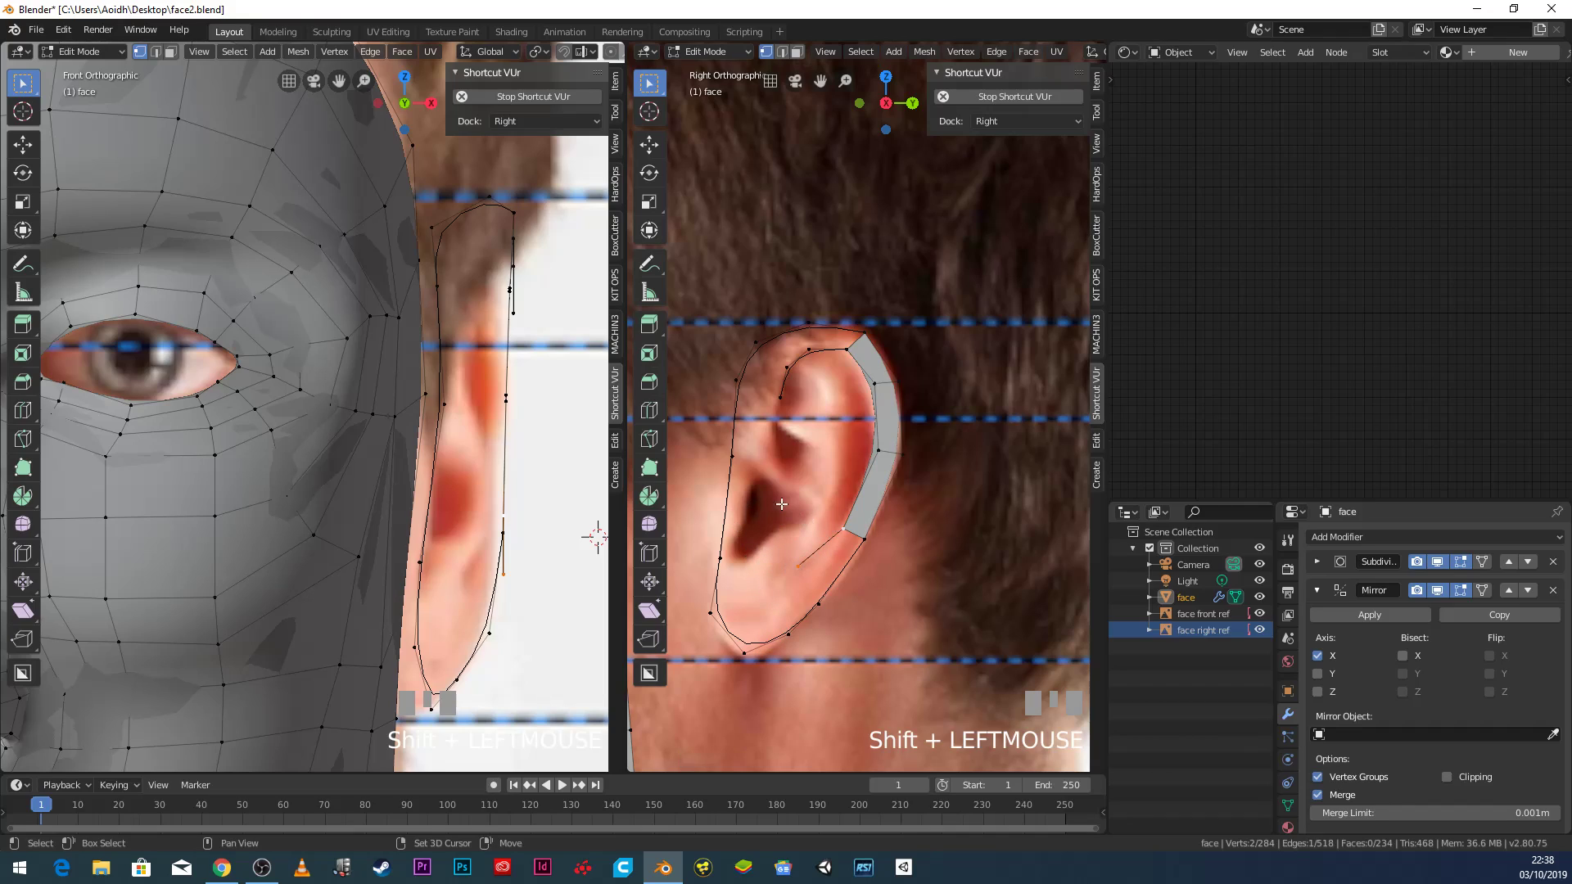
Extrude two vertices of the ear's front edge a short way inward, one beside the lobe and one above the ear canal.
left_click(723, 560)
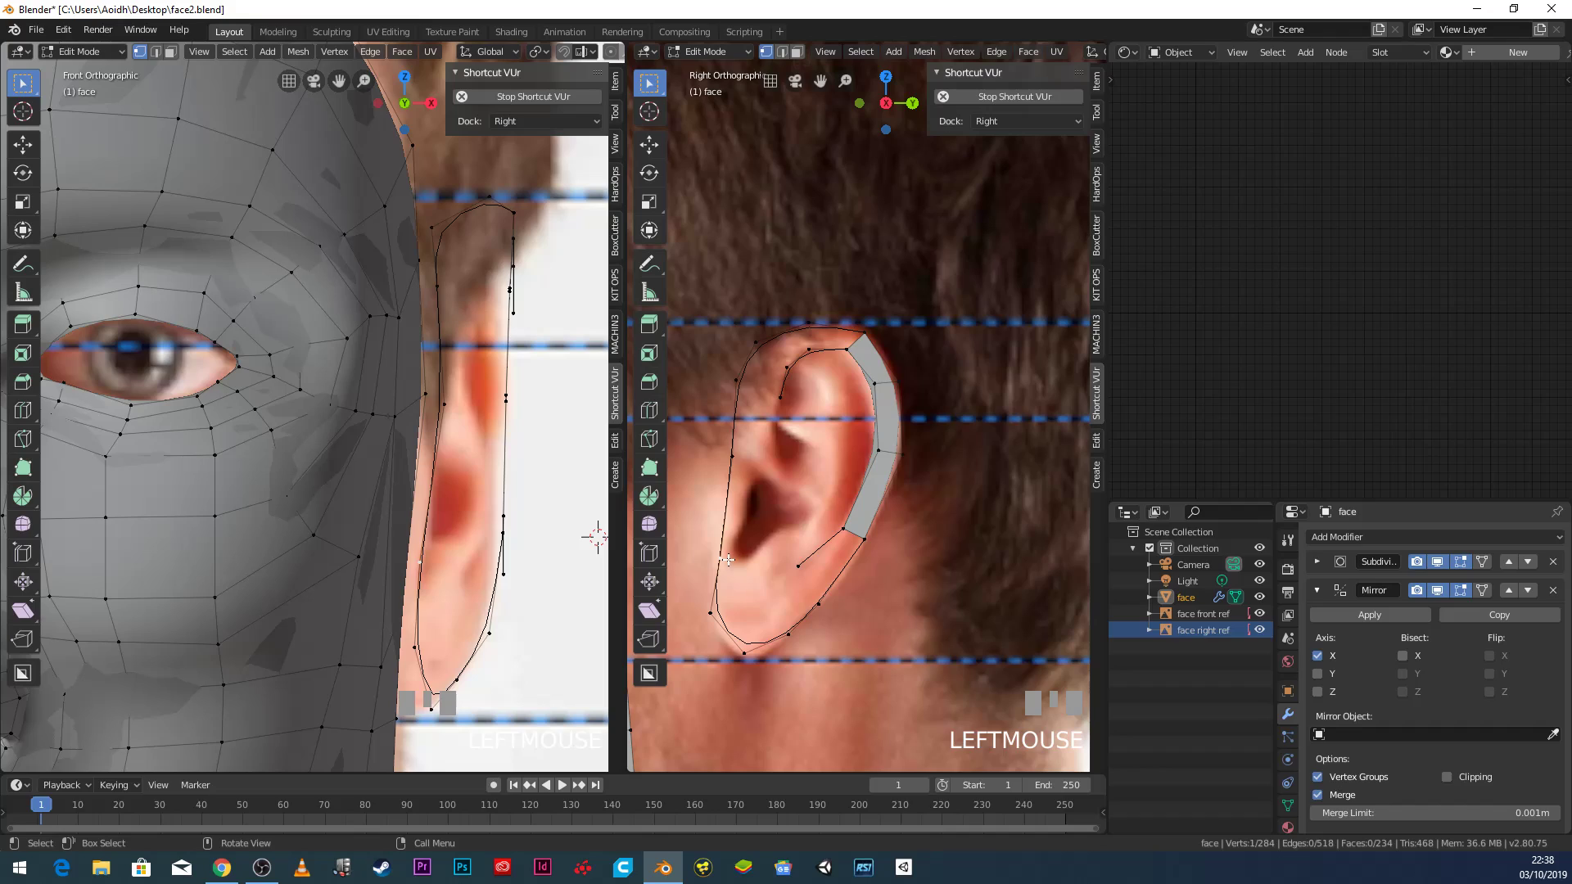
key("e")
left_click(735, 457)
key("e")
left_click(765, 479)
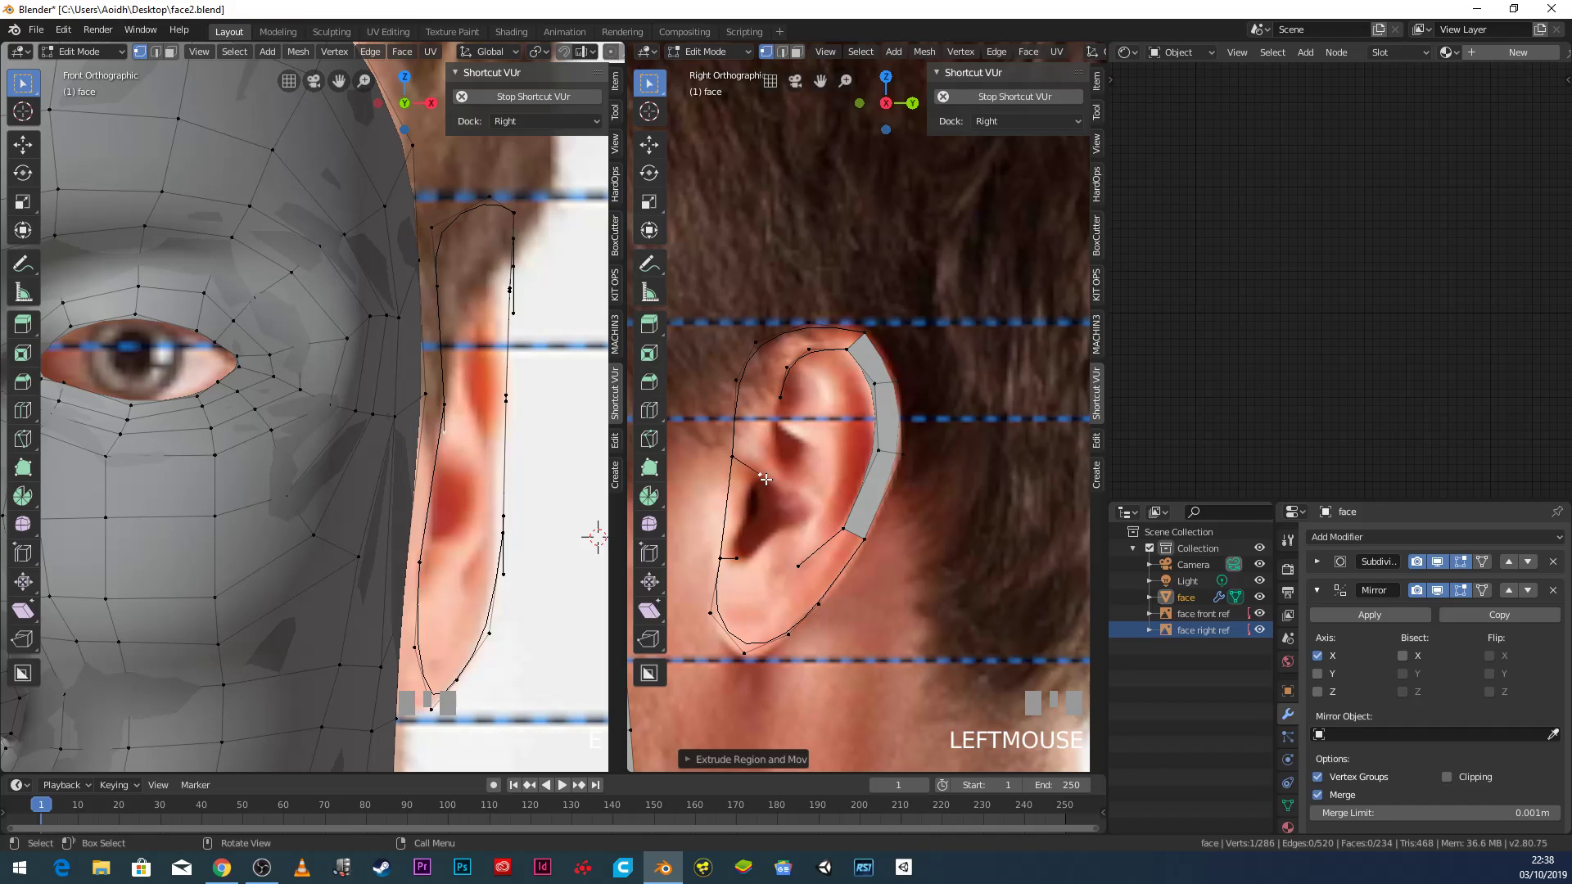
Fill a face between the two upper front outline vertices and the two end vertices of the inner fold.
left_click(780, 398)
left_click(736, 380, "shift")
left_click(755, 342, "shift")
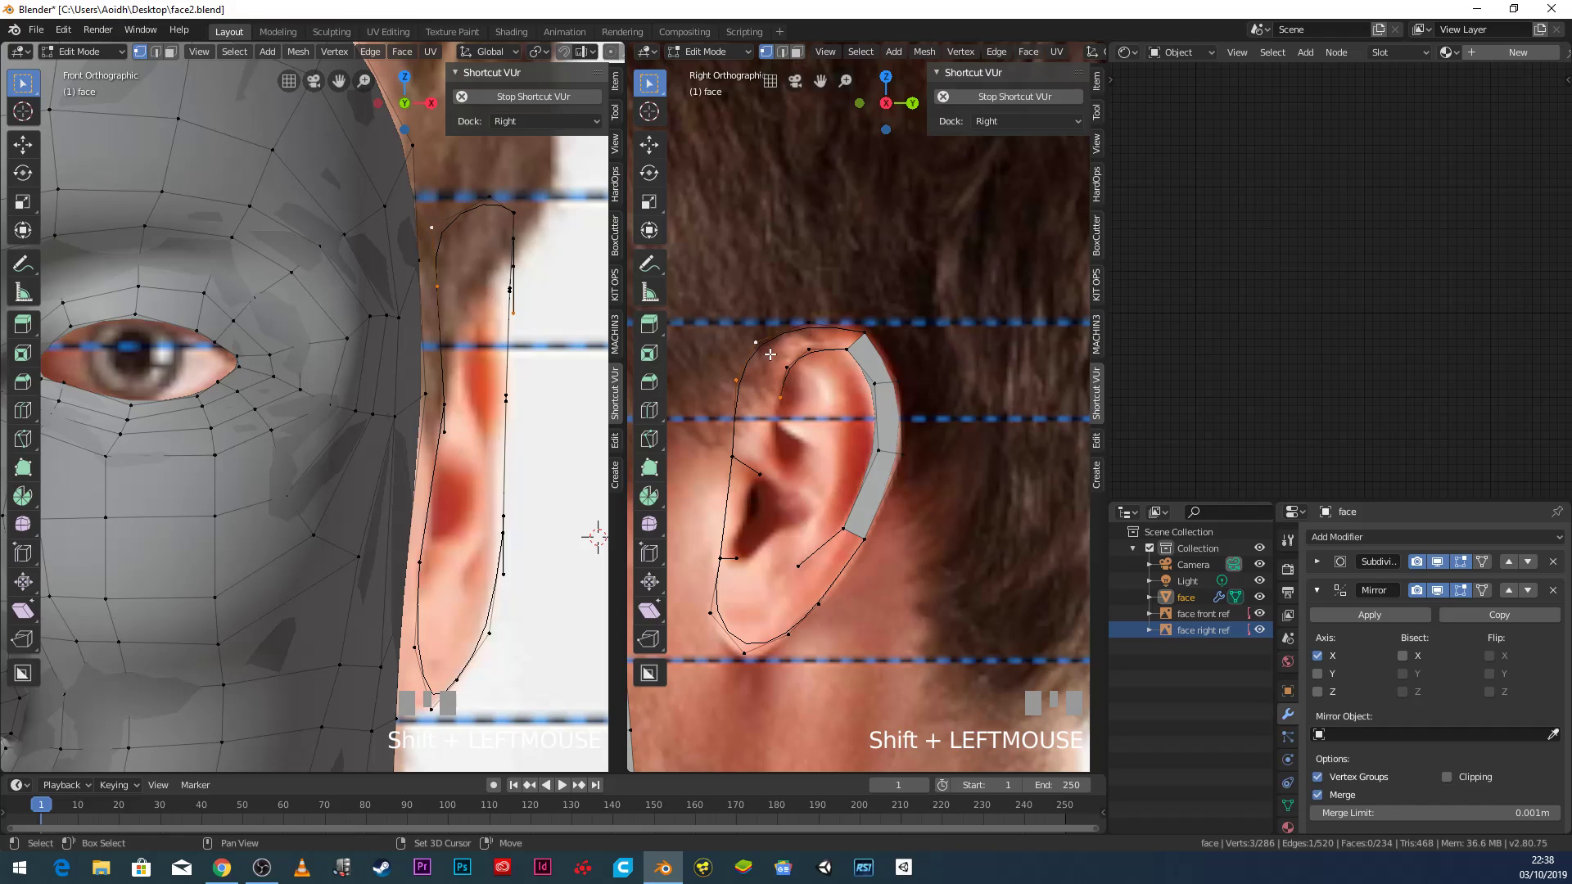
left_click(785, 367, "shift")
key("f")
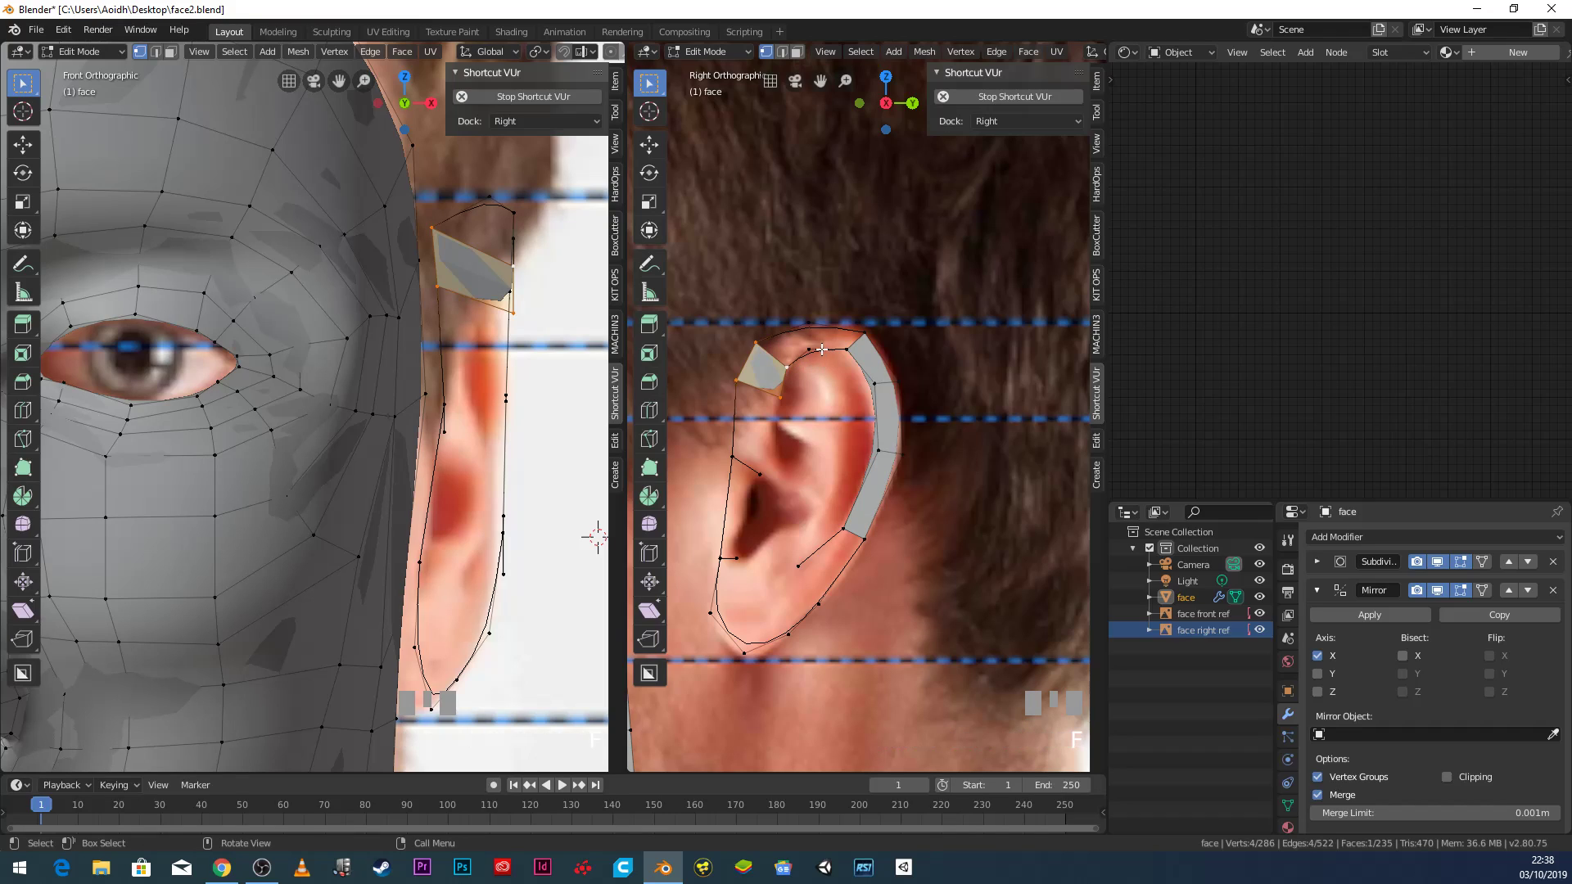
Fill two more faces along the top of the ear to join the front fold to the back rim.
left_click(809, 351)
left_click(810, 327, "shift")
left_click(758, 340, "shift")
left_click(787, 362, "shift")
key("f")
left_click(809, 350)
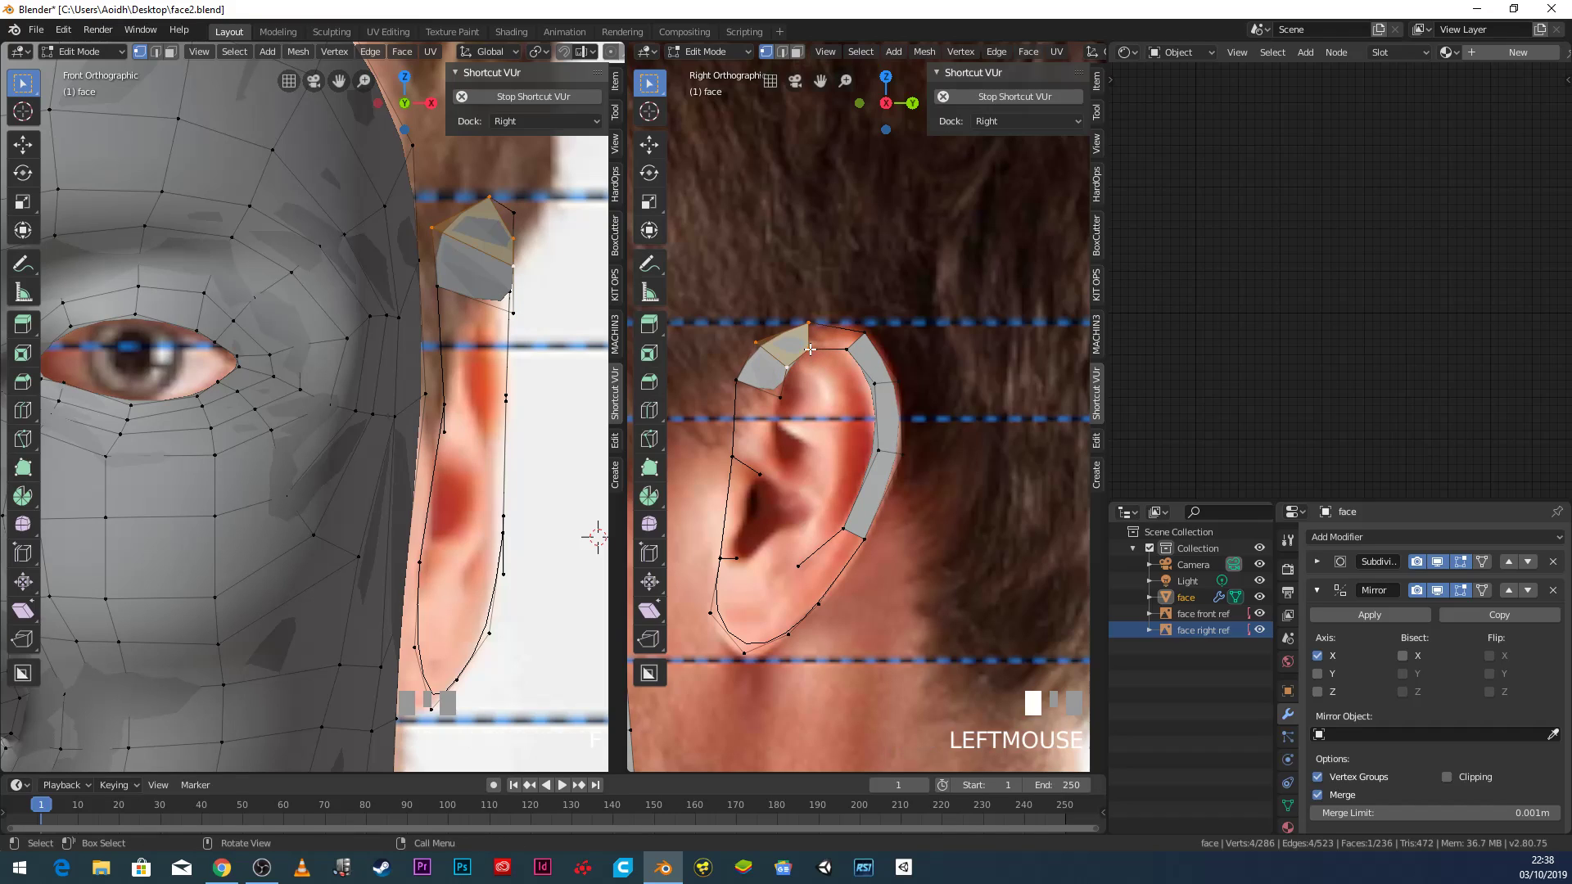
left_click(810, 326, "shift")
left_click(846, 348, "shift")
left_click(865, 330, "shift")
key("f")
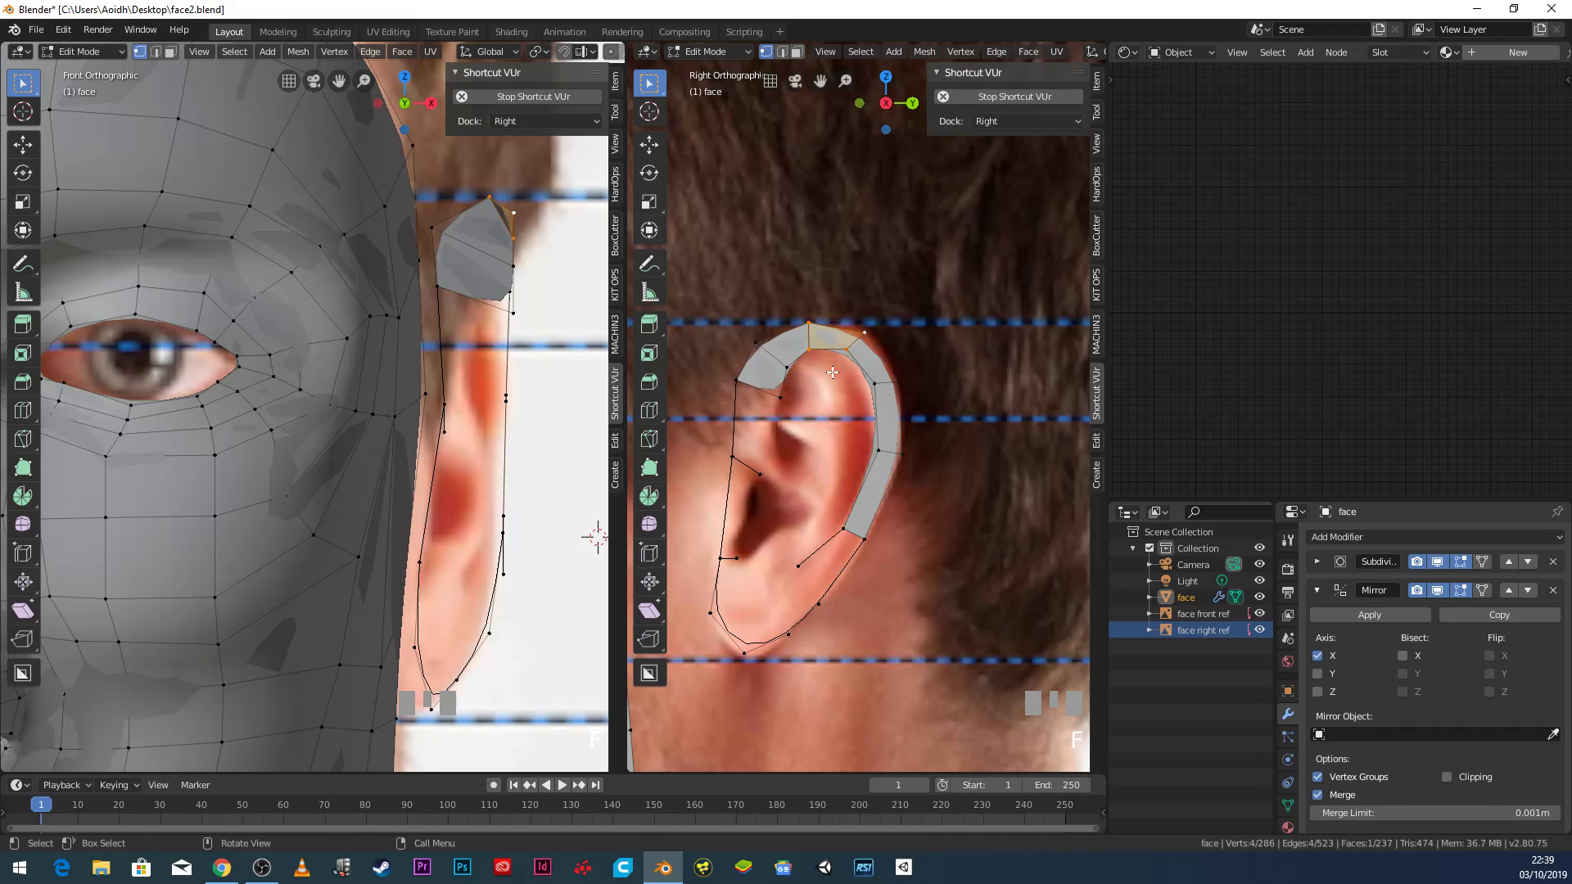
Extrude the inner edge at the front end of the upper fold back into the ear and scale it down slightly.
scroll(805, 386, "up", 1)
left_click(744, 399)
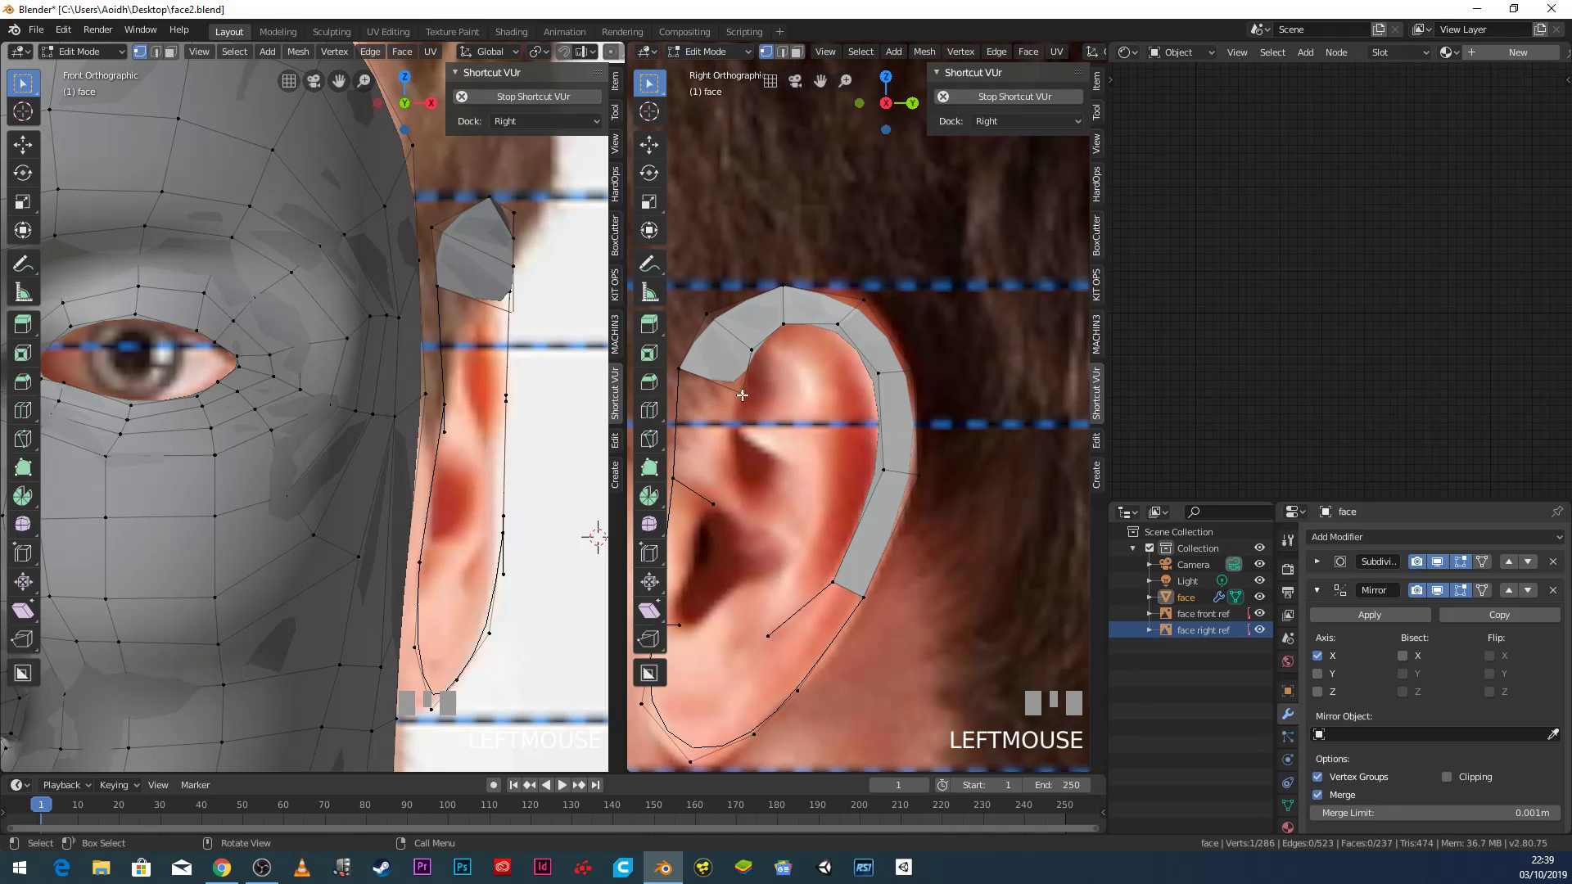
left_click(743, 396, "shift")
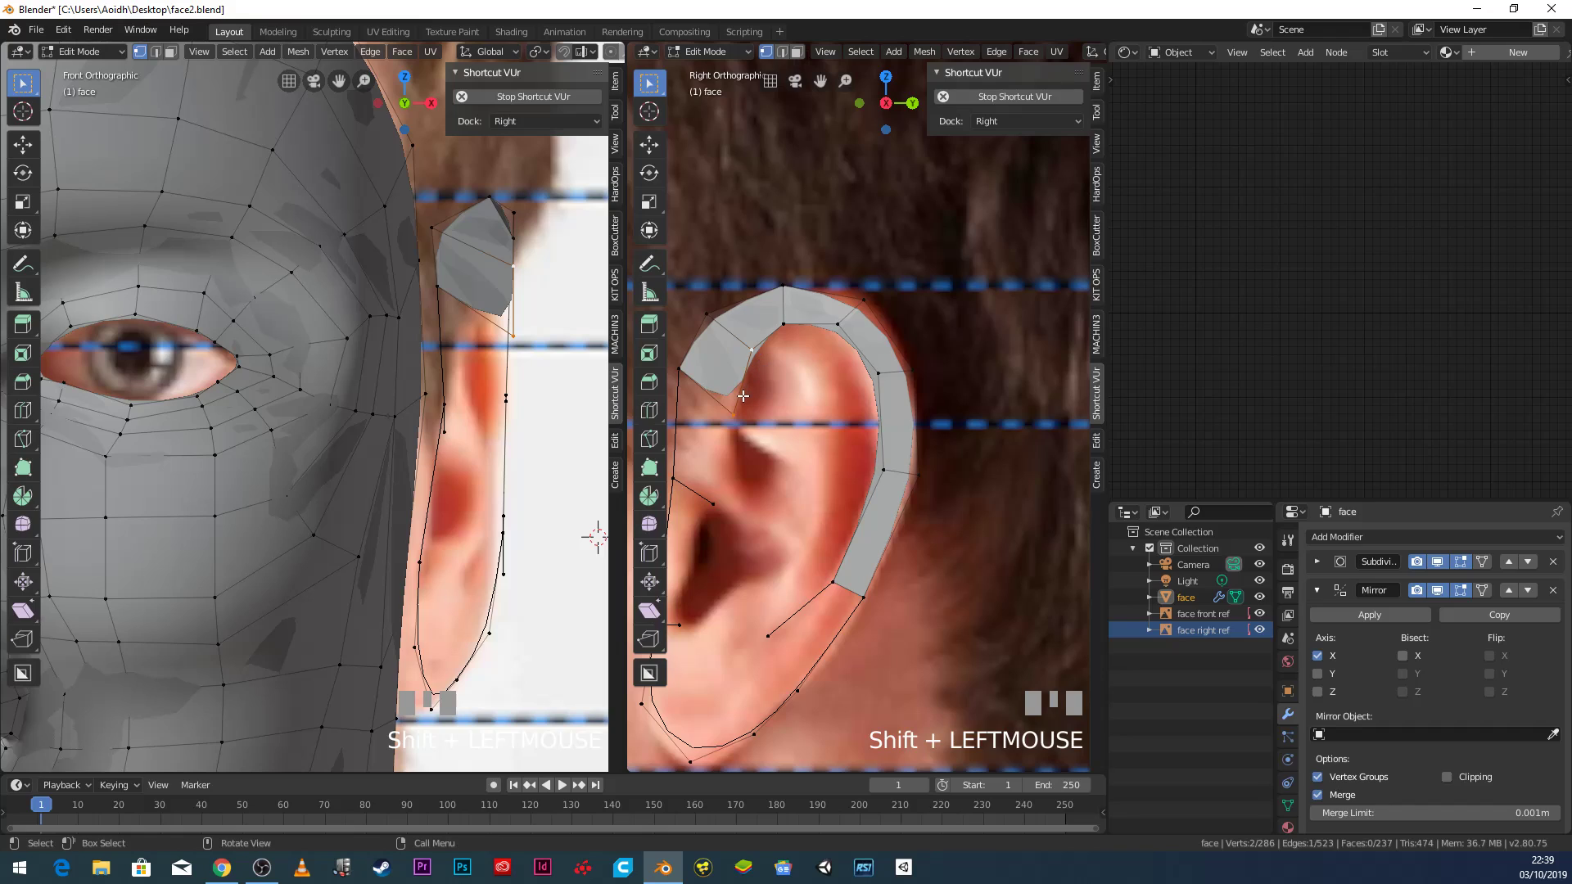
key("e")
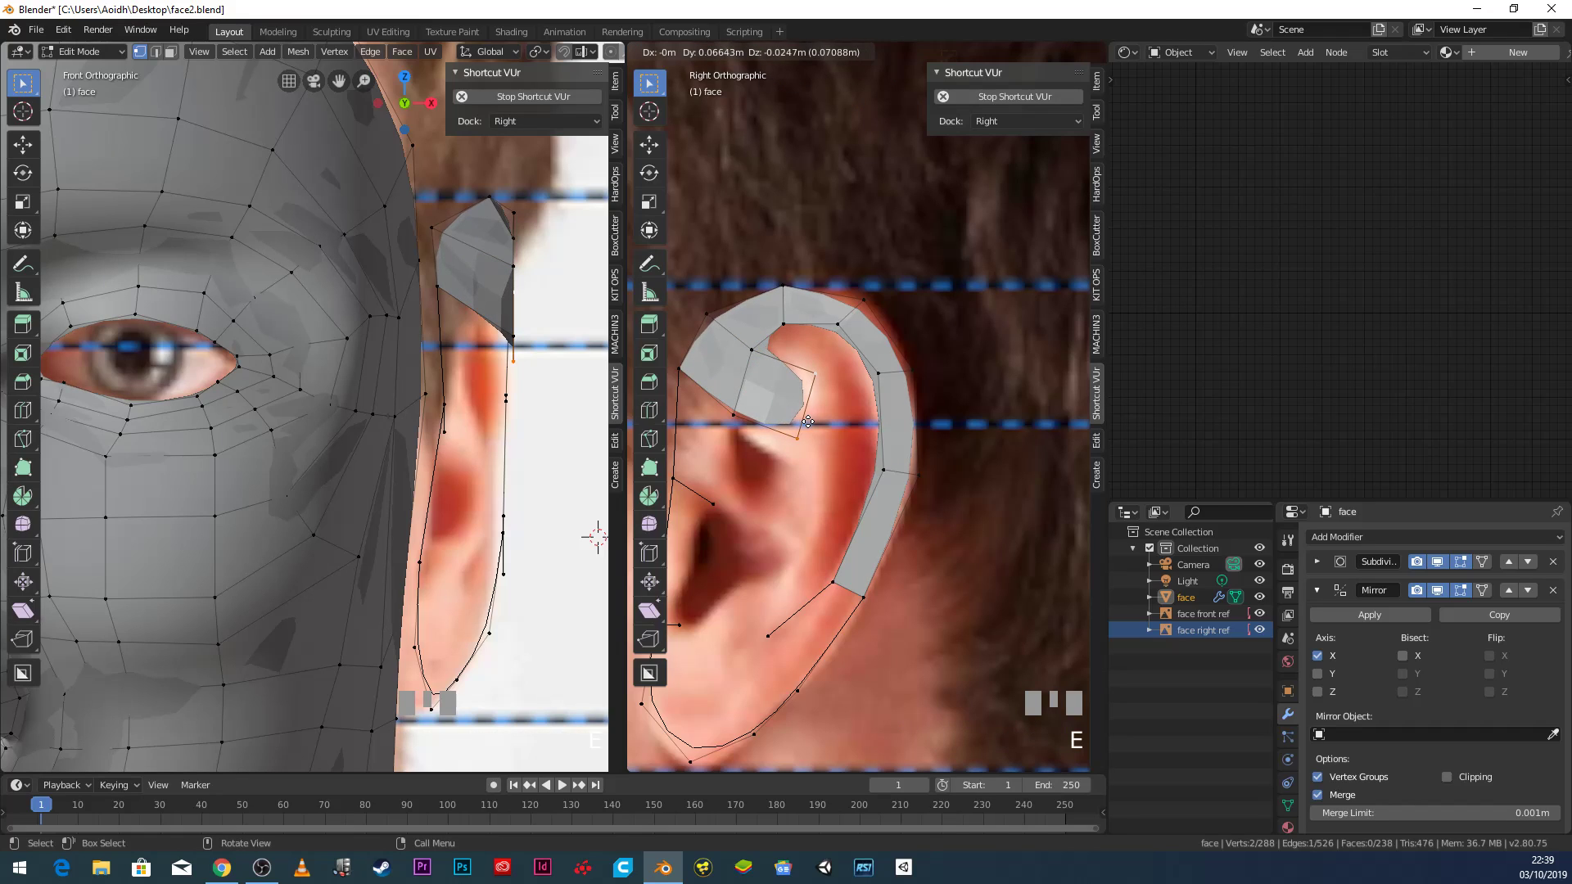
left_click(807, 430)
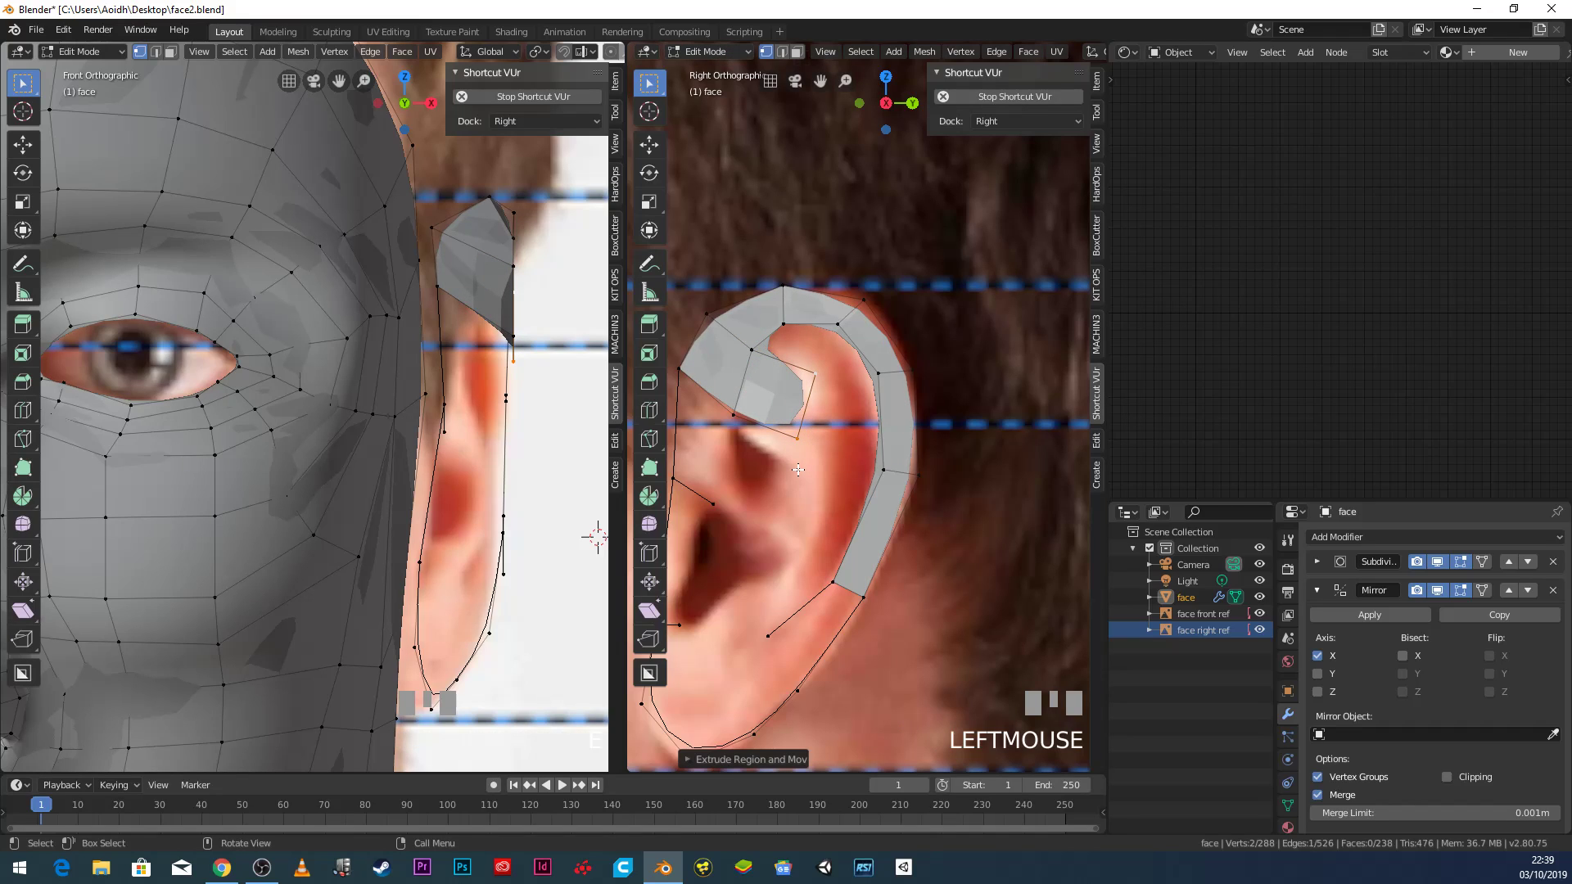
key("s")
left_click(806, 453)
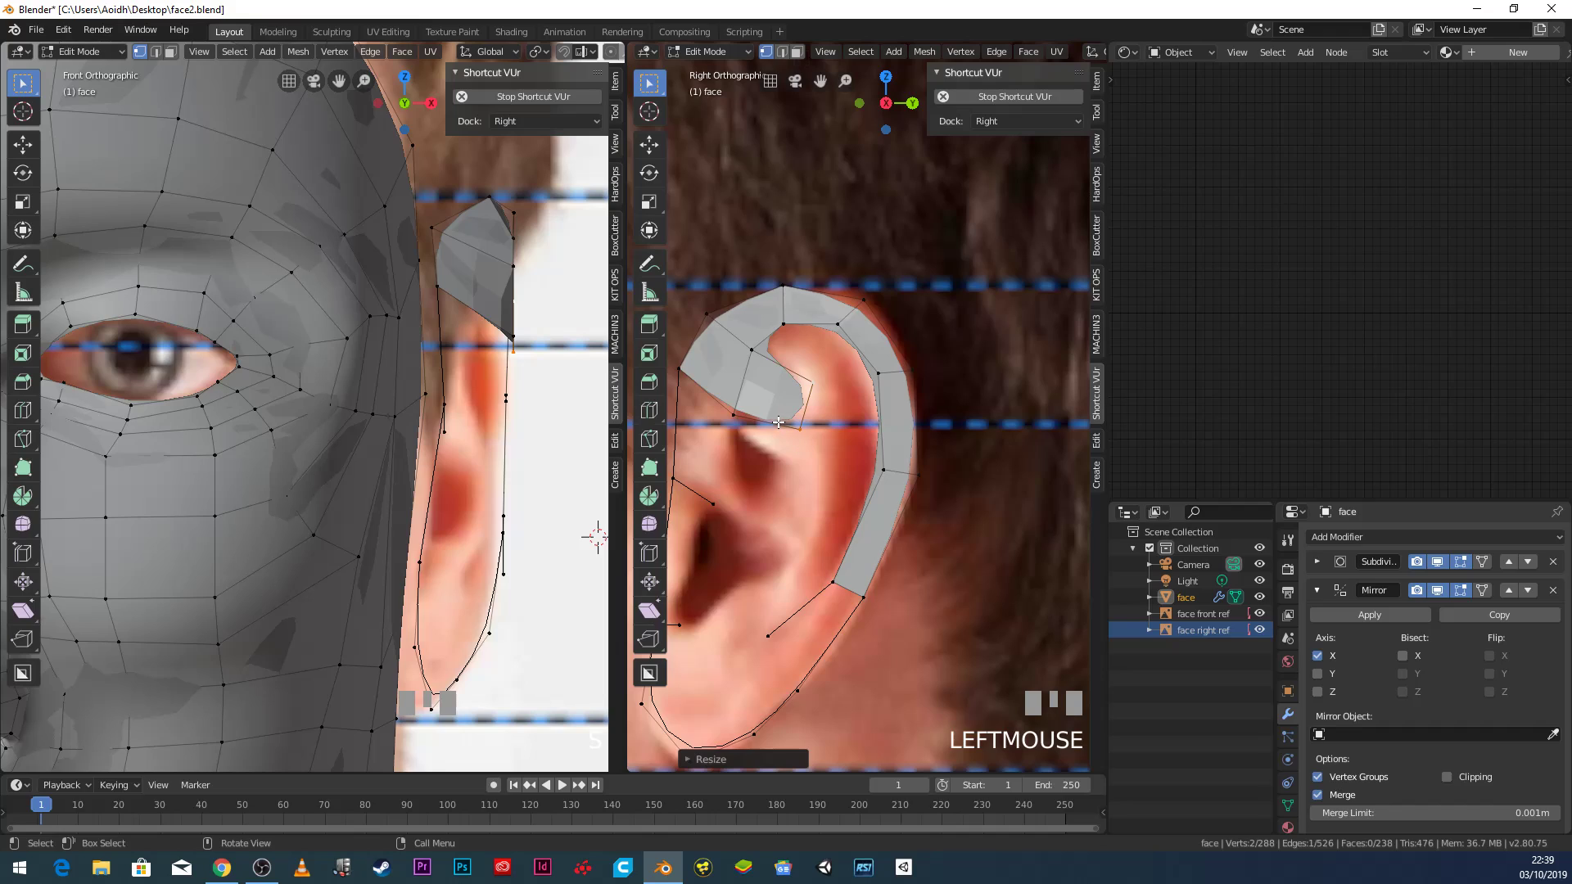
Add a loop cut across the extruded fold face, and adjust its upper vertex and the fold's lower end vertex to round the shape.
key("ctrl+r")
left_click(774, 392)
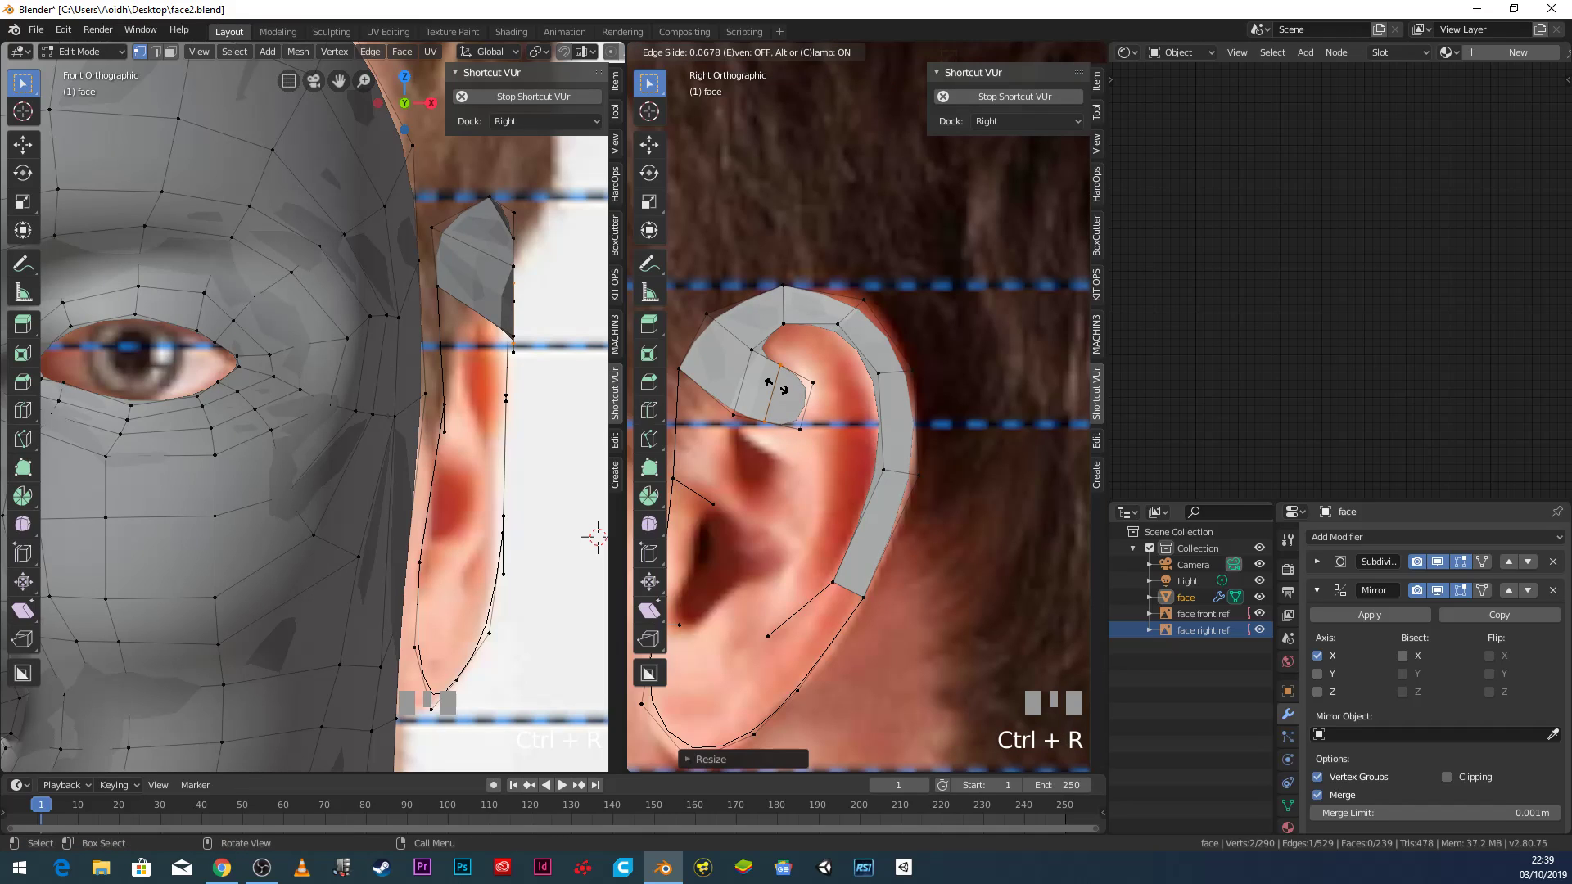
left_click(776, 385)
left_click(784, 367)
key("g")
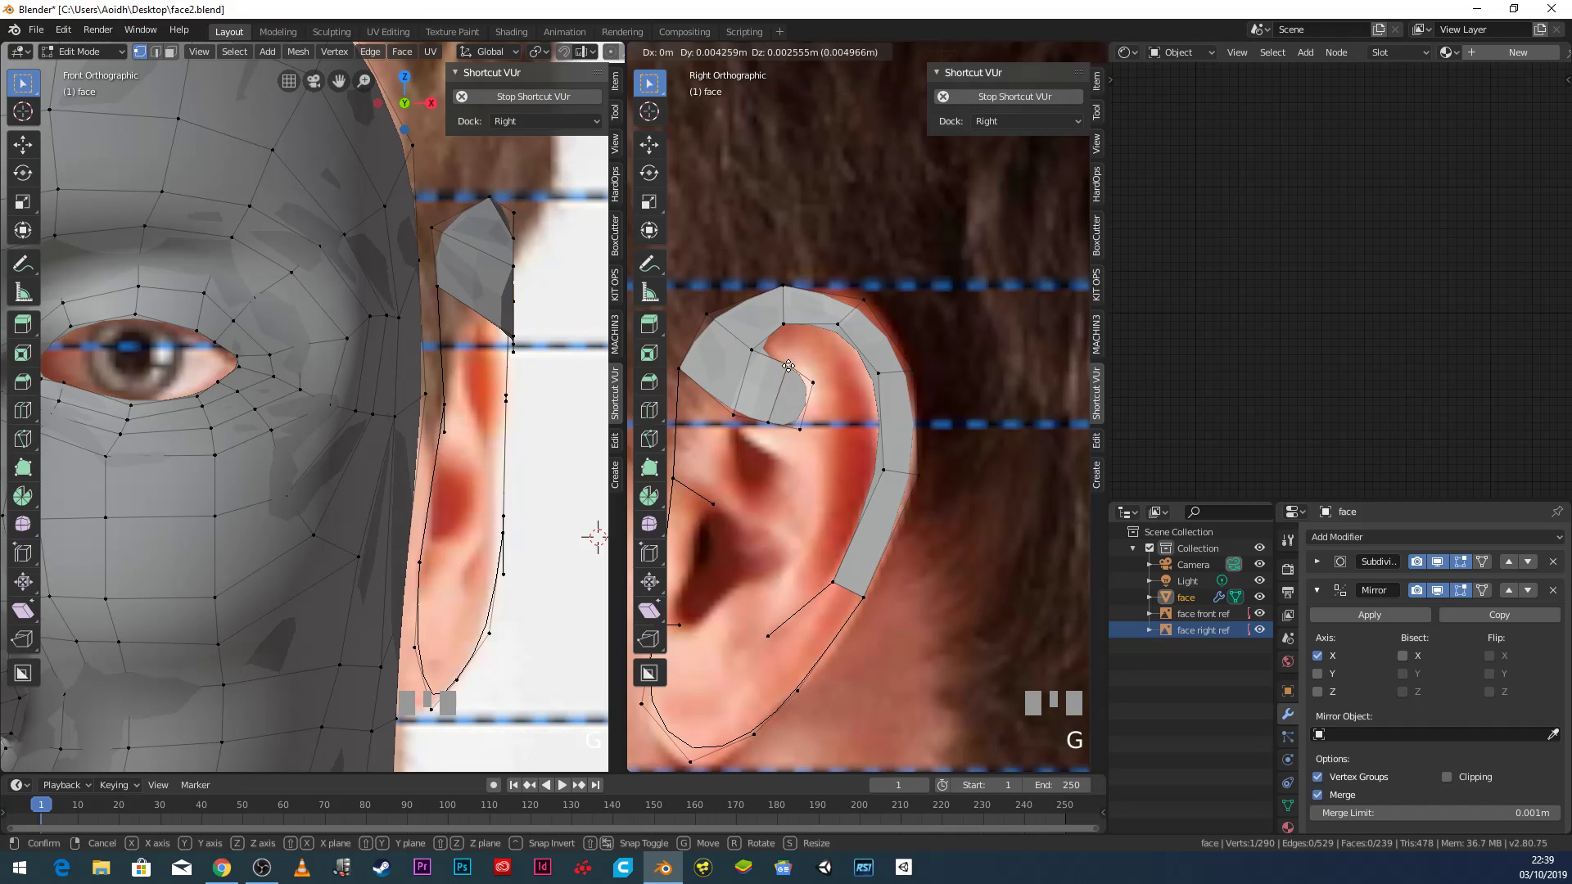
left_click(794, 375)
left_click(800, 424)
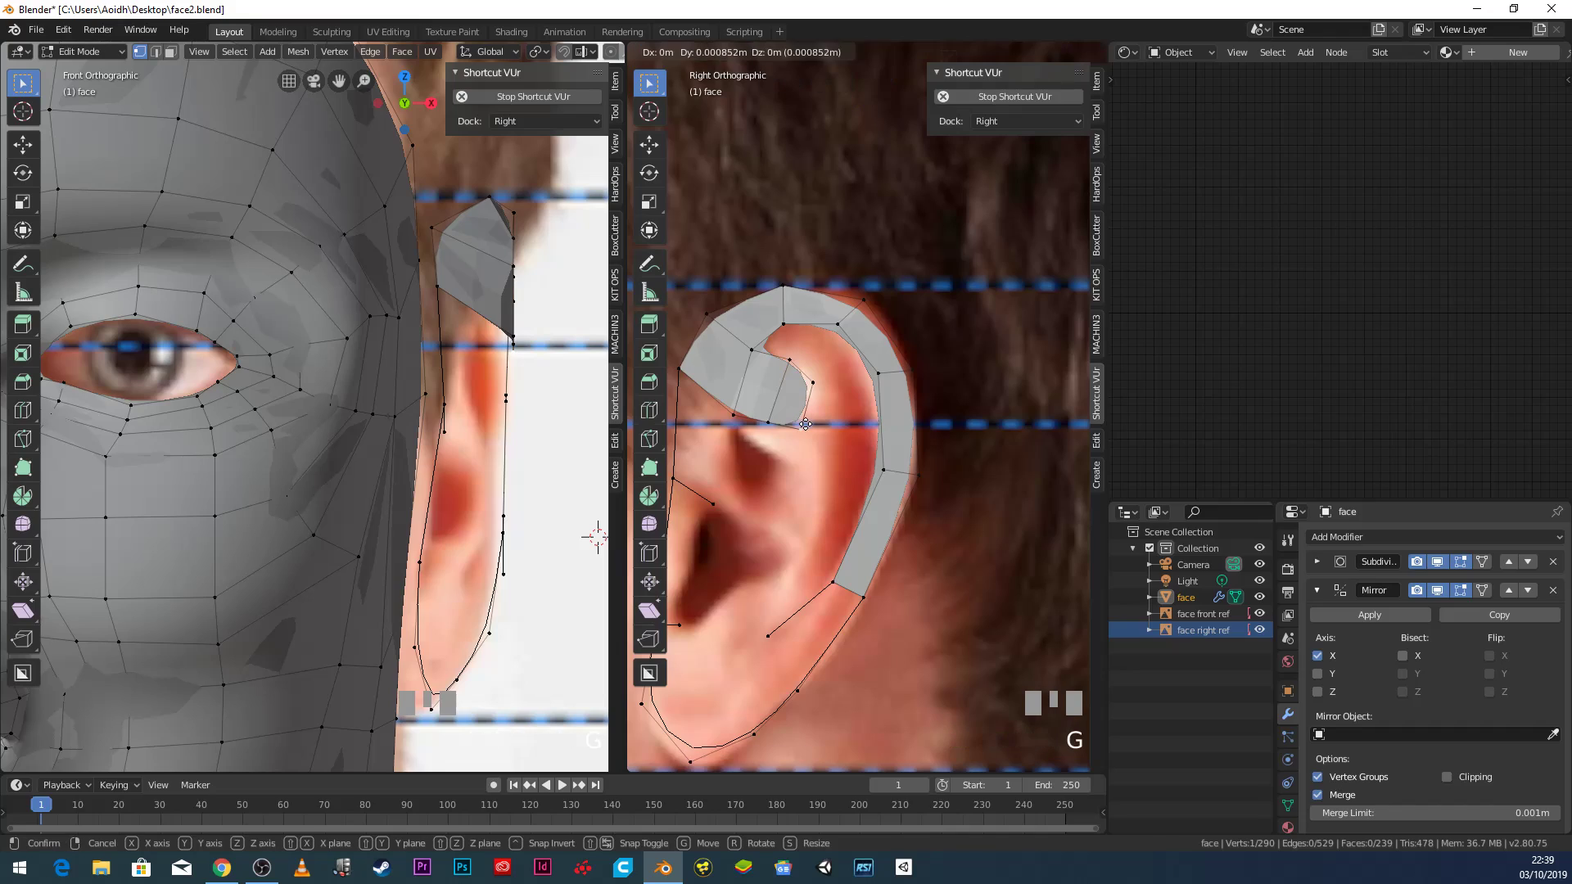
key("g")
left_click(826, 420)
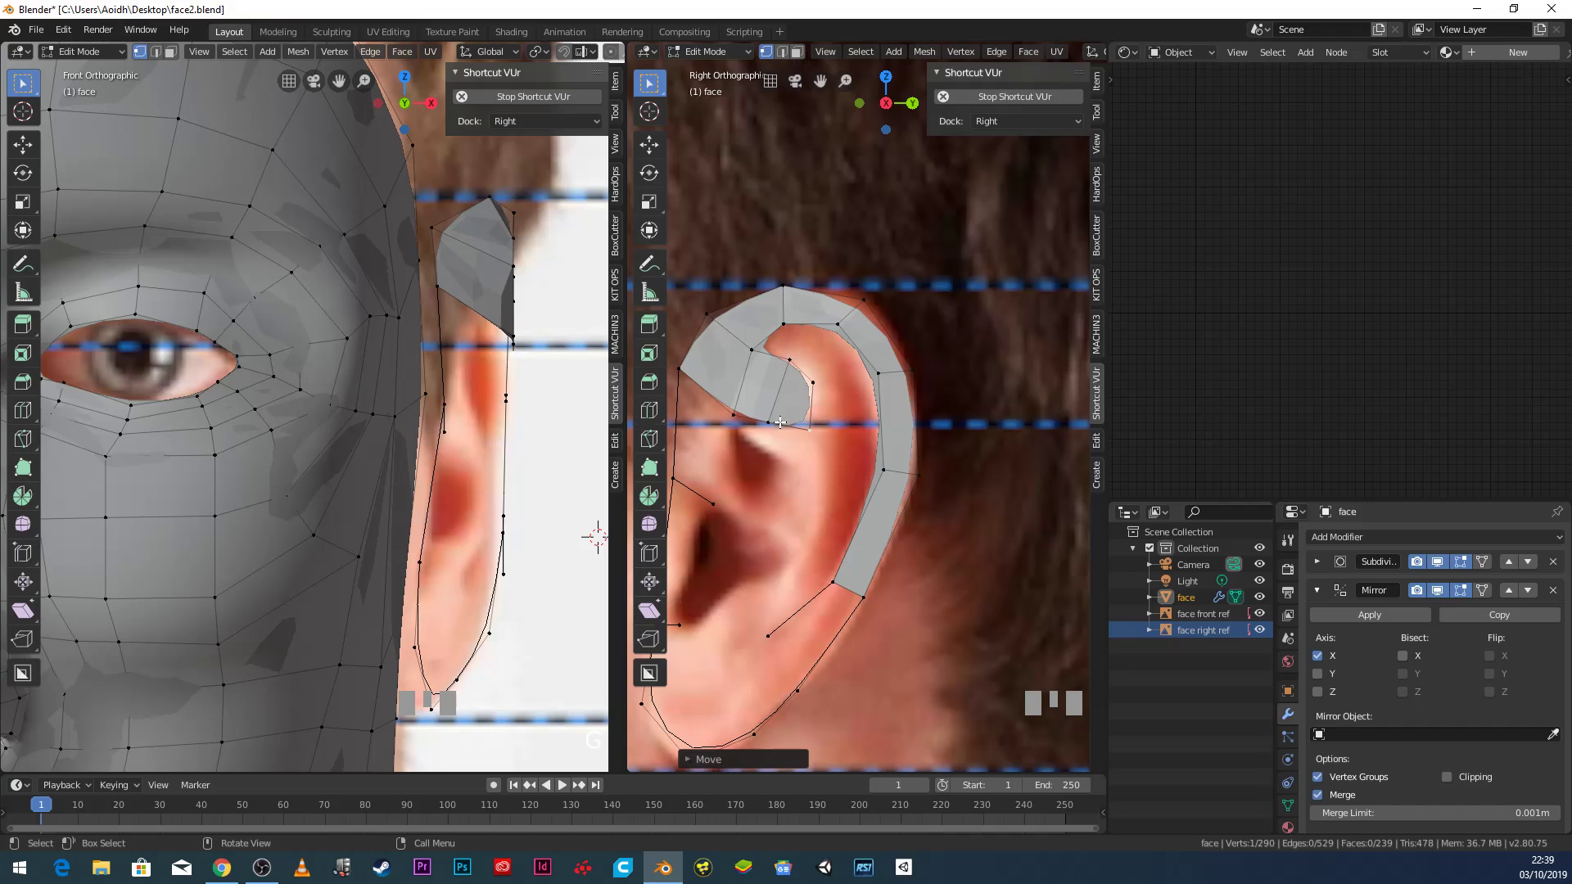
Fill two faces down the ear's front edge, one beside the ear canal and one joining it to the upper fold.
middle_click_drag(767, 554, 794, 557, "shift")
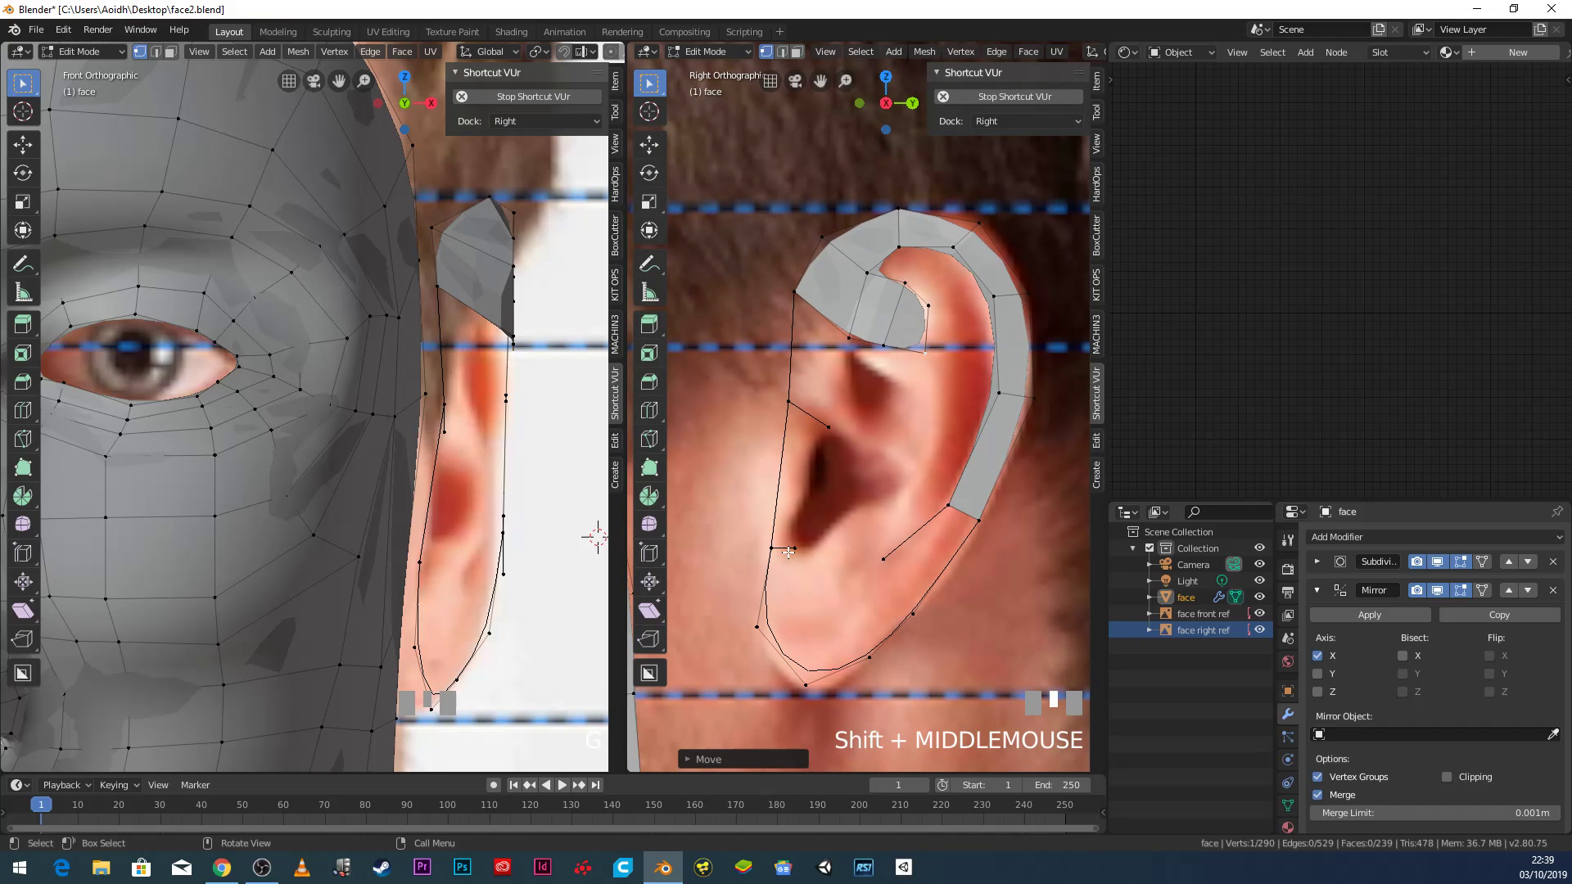
left_click(792, 548, "shift")
left_click(788, 402, "shift")
left_click(829, 428, "shift")
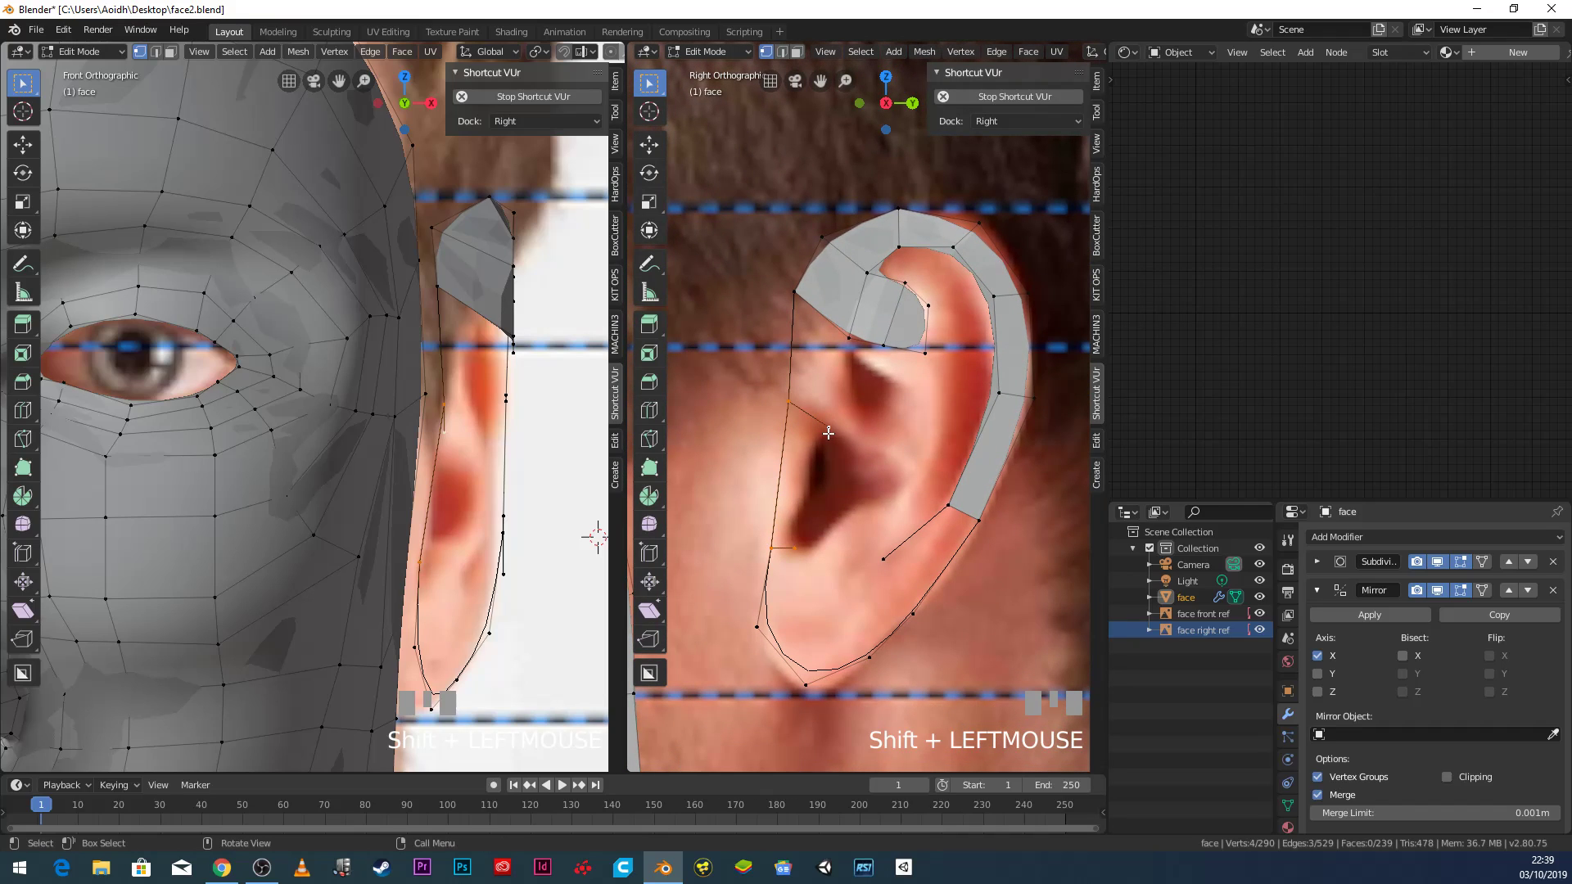
key("f")
left_click(829, 430)
left_click(790, 402, "shift")
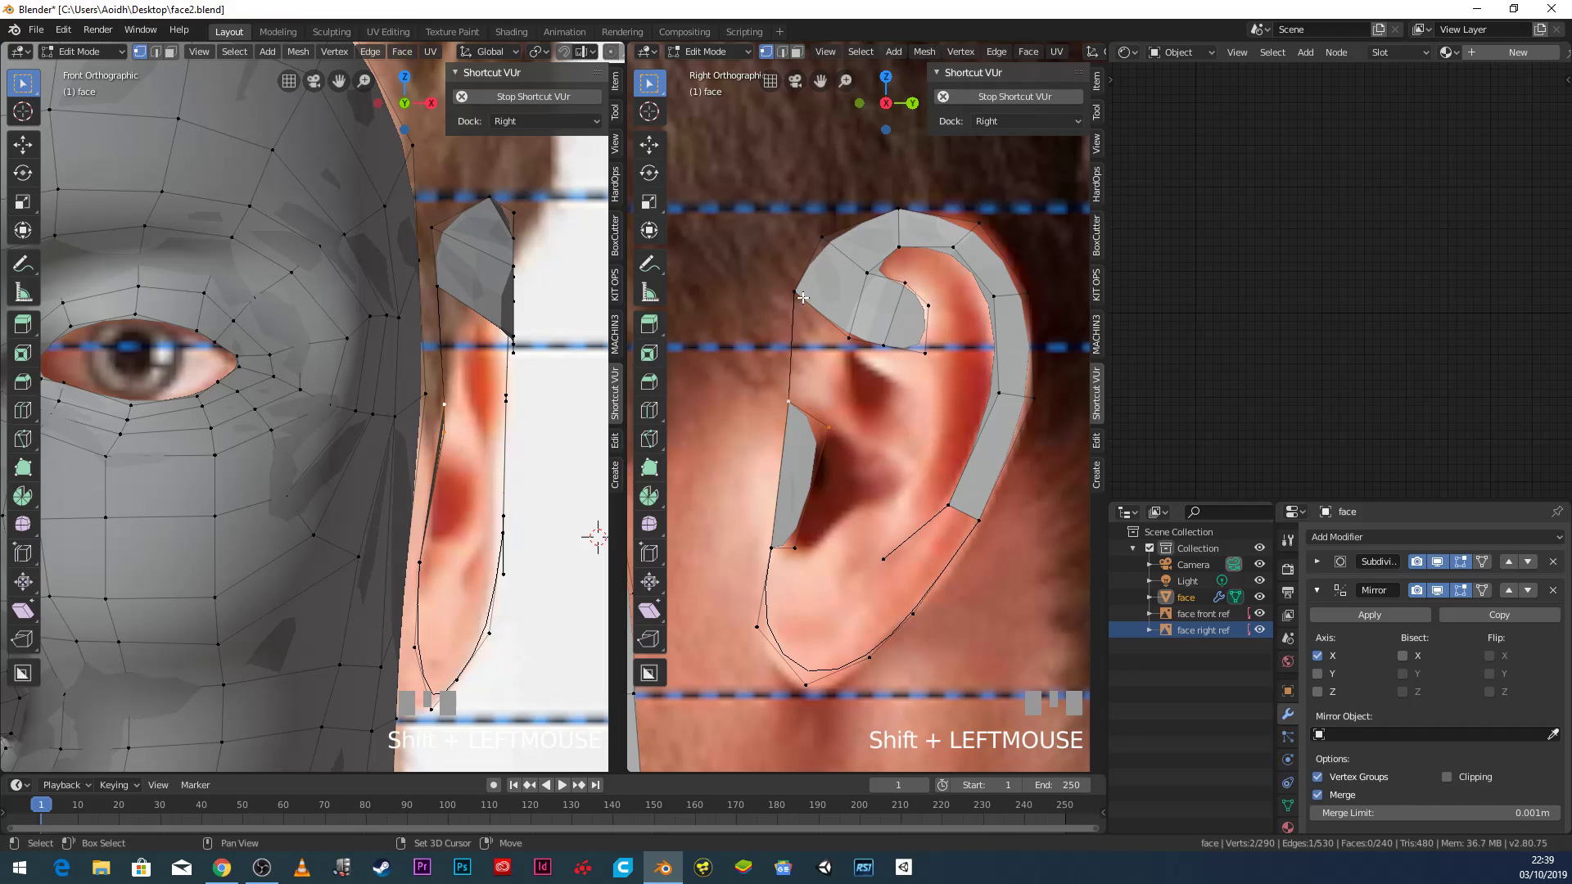
left_click(802, 296, "shift")
key("f")
Extrude the inner edge of the lower front face over the ear canal and move its upper vertex farther back and down.
left_click(828, 430)
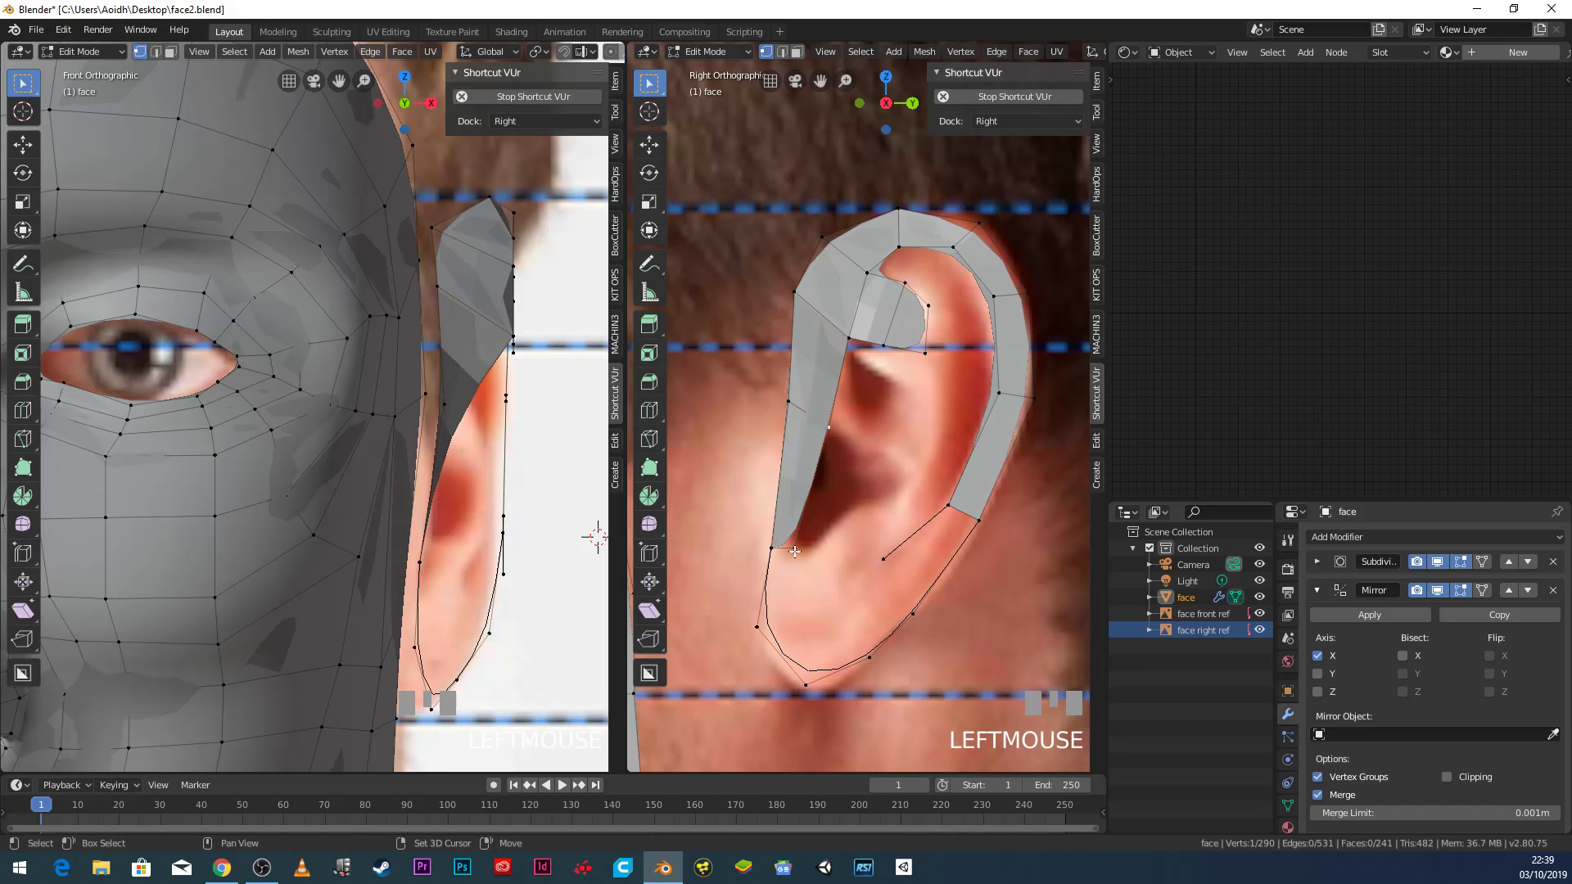
left_click(813, 546, "shift")
key("e")
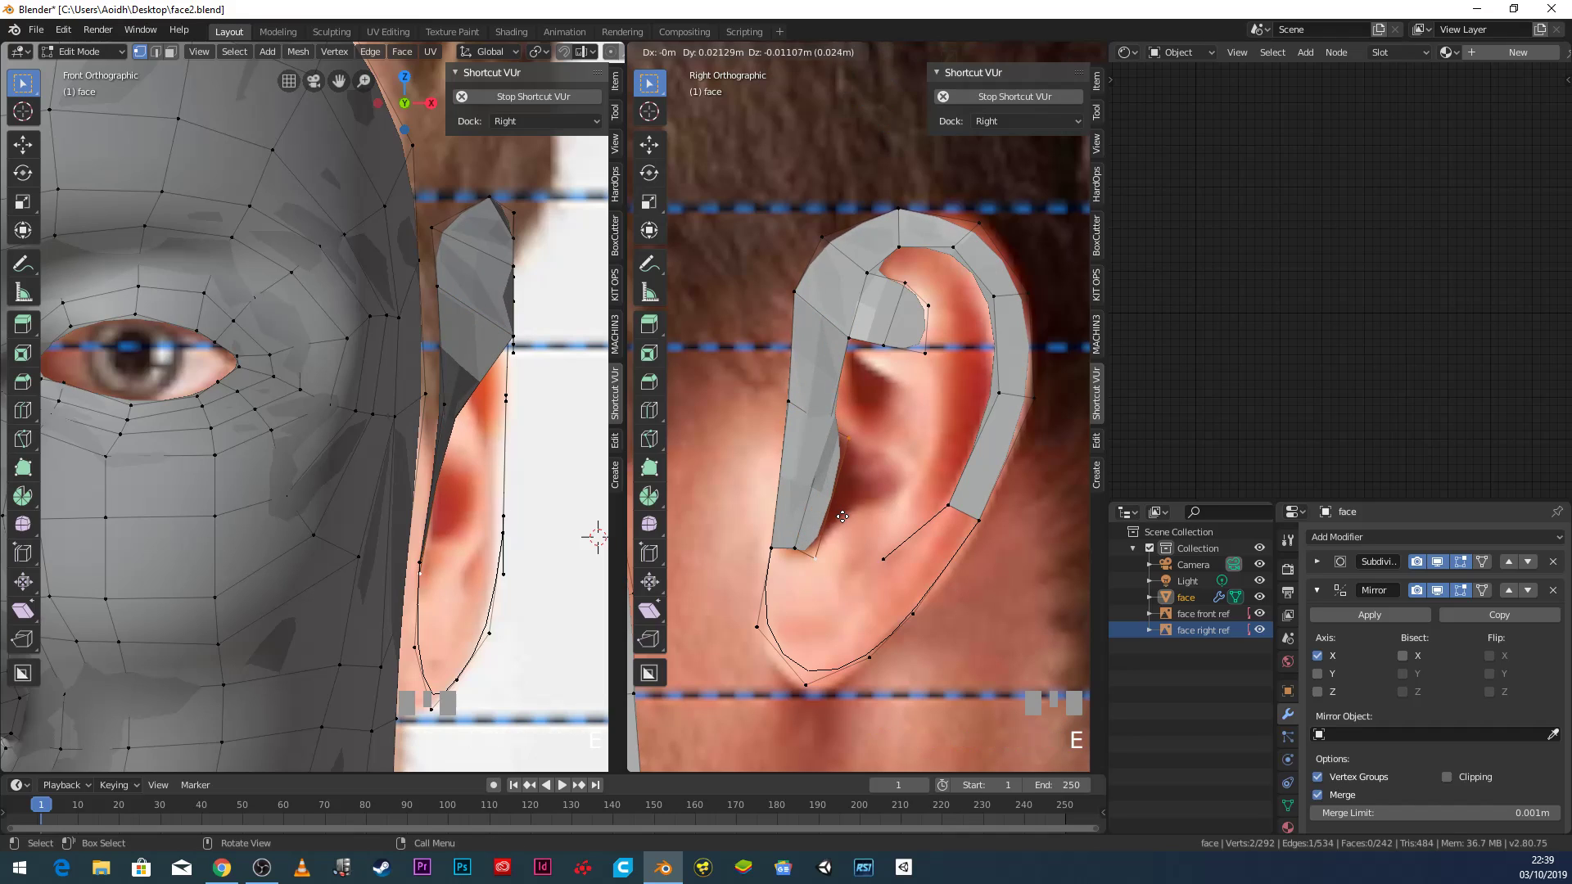
left_click(849, 460)
left_click(851, 445)
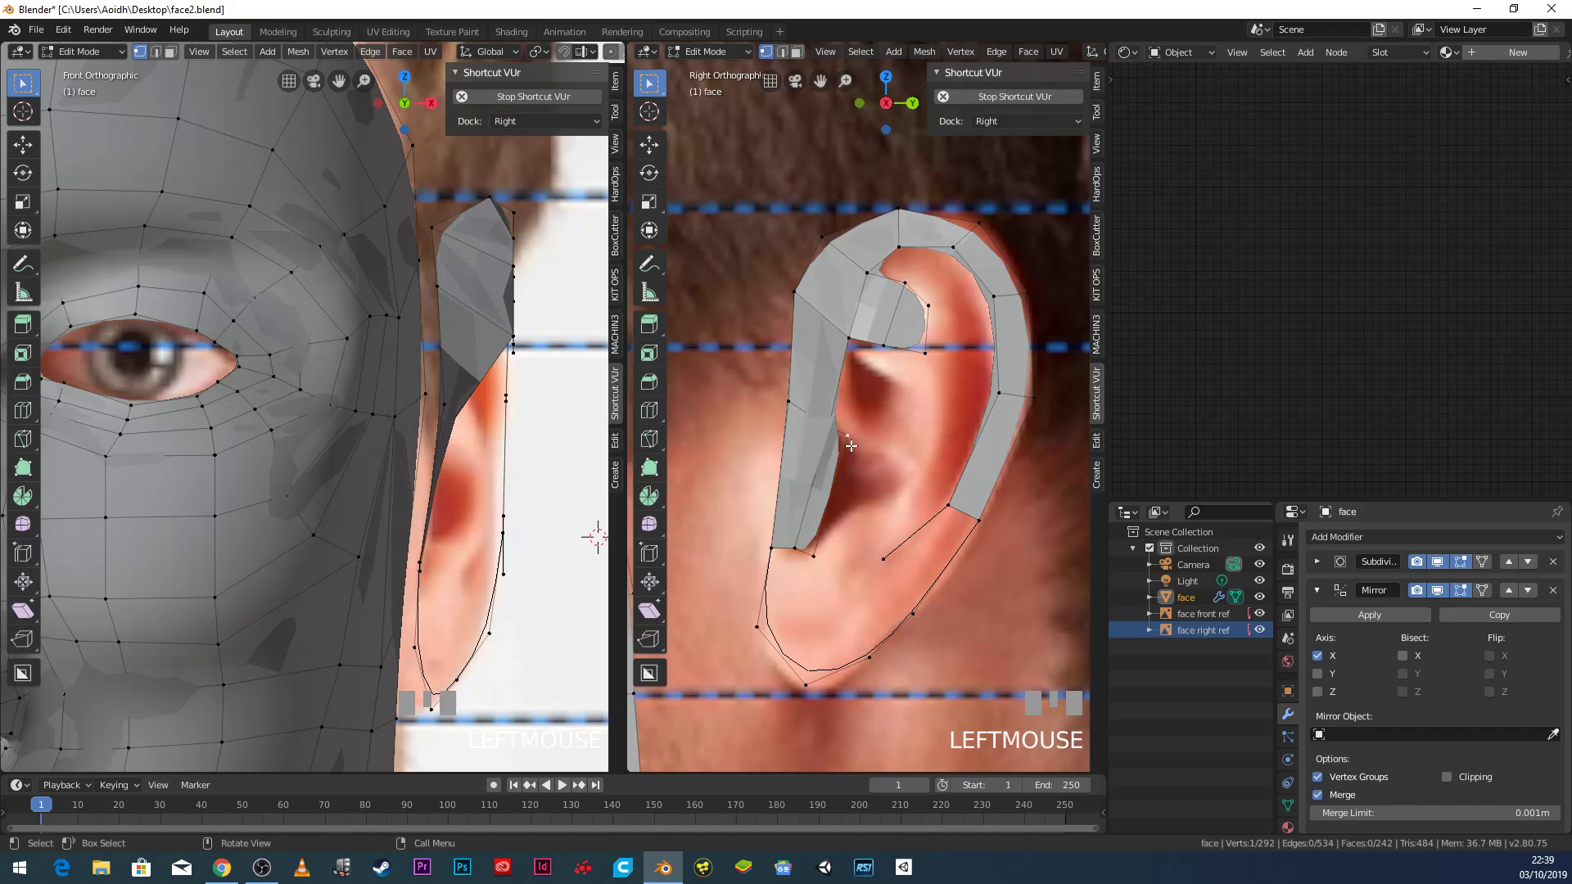
key("g")
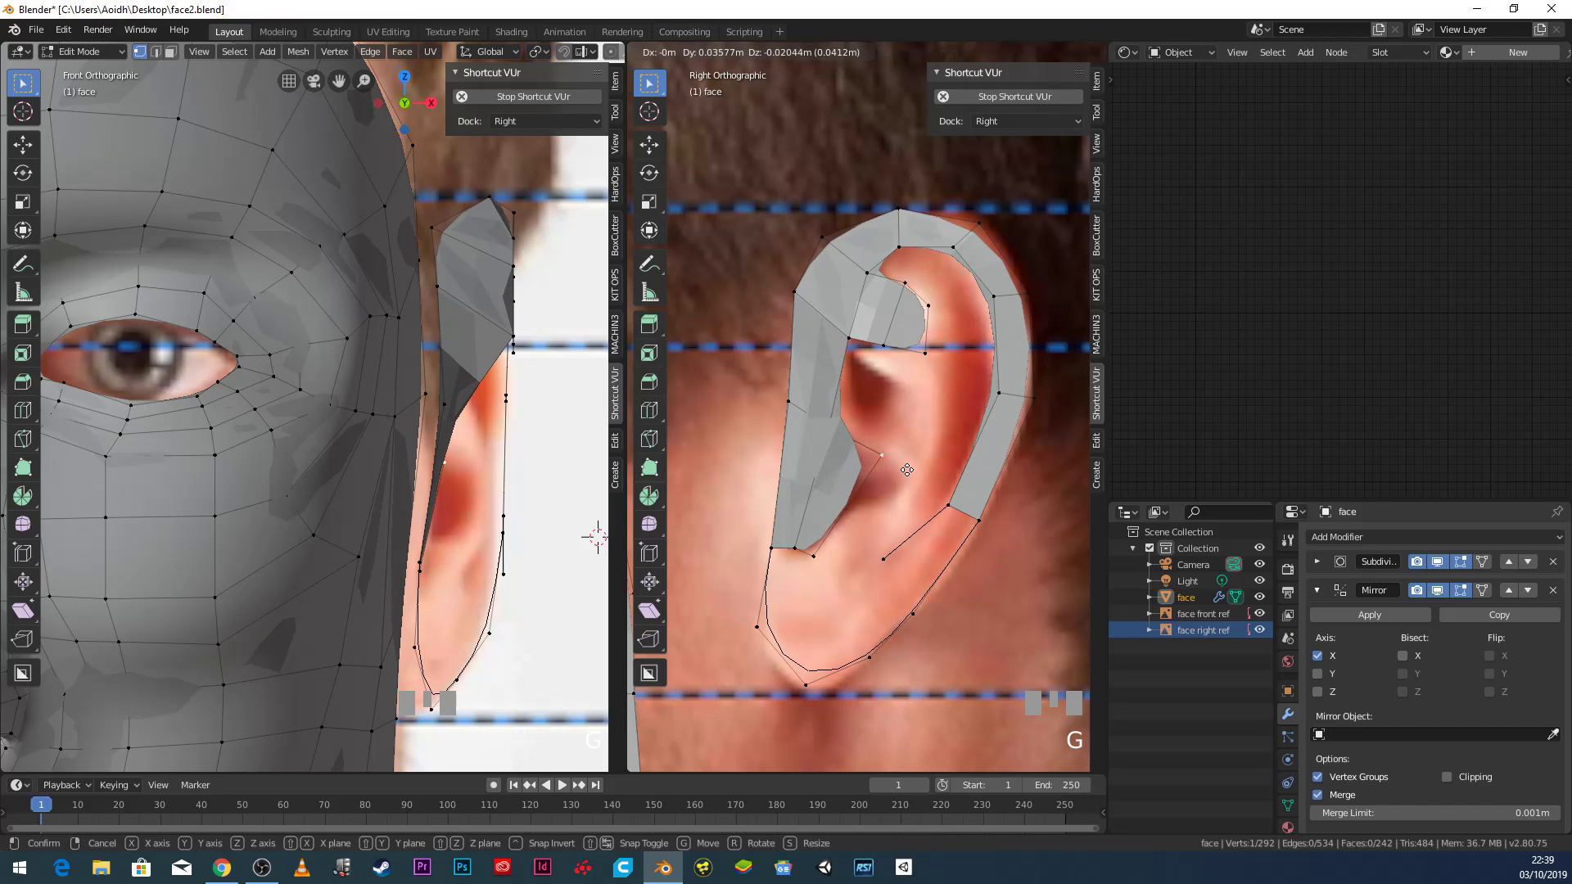
left_click(907, 470)
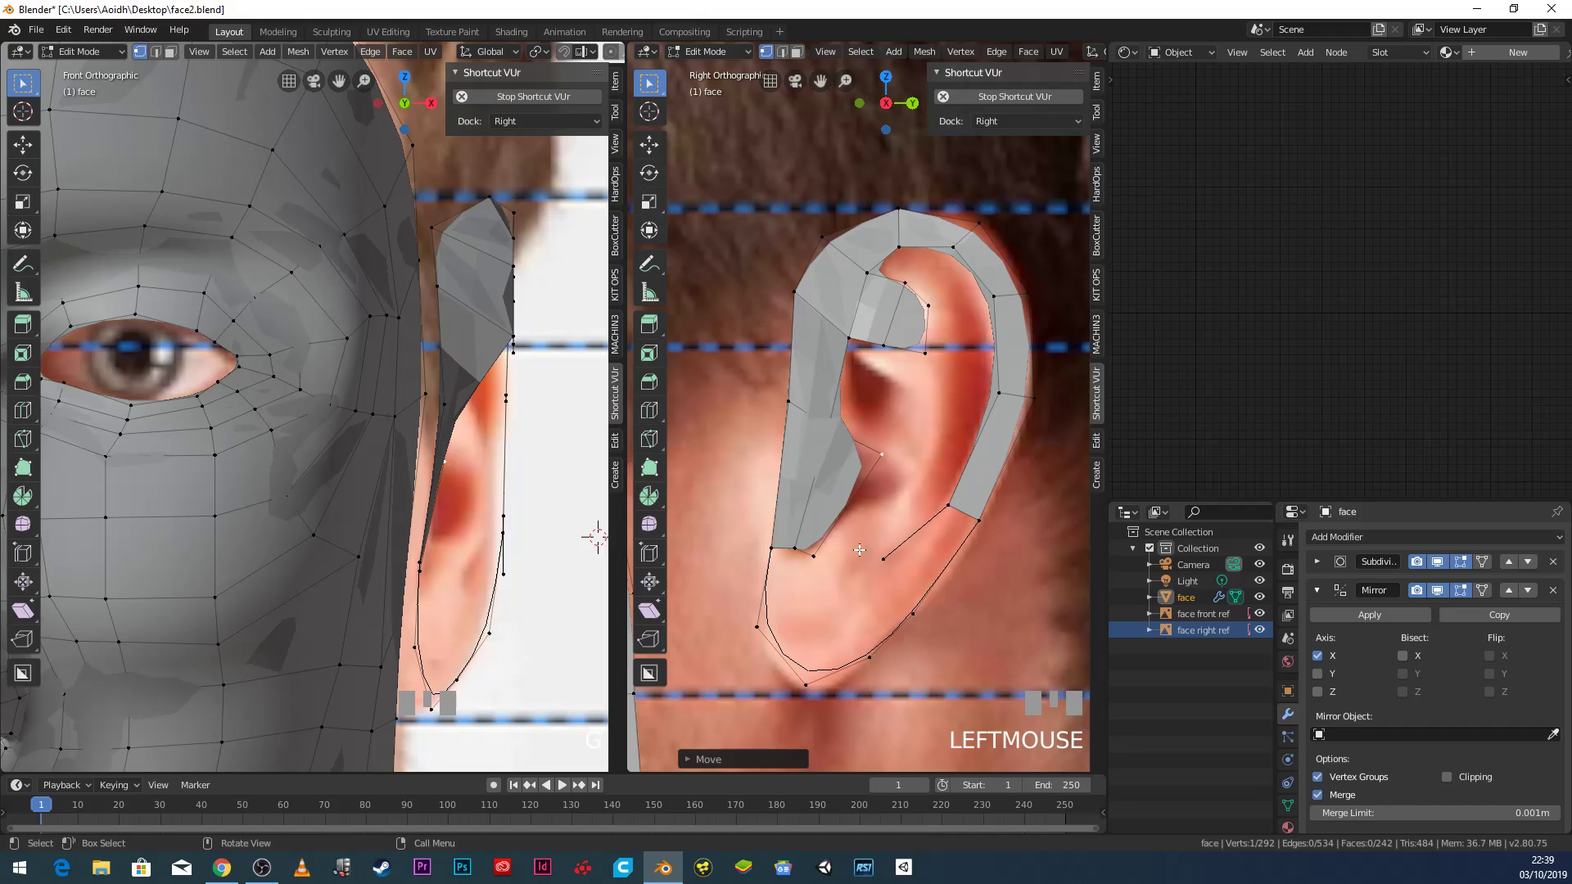
left_click(881, 455)
key("g")
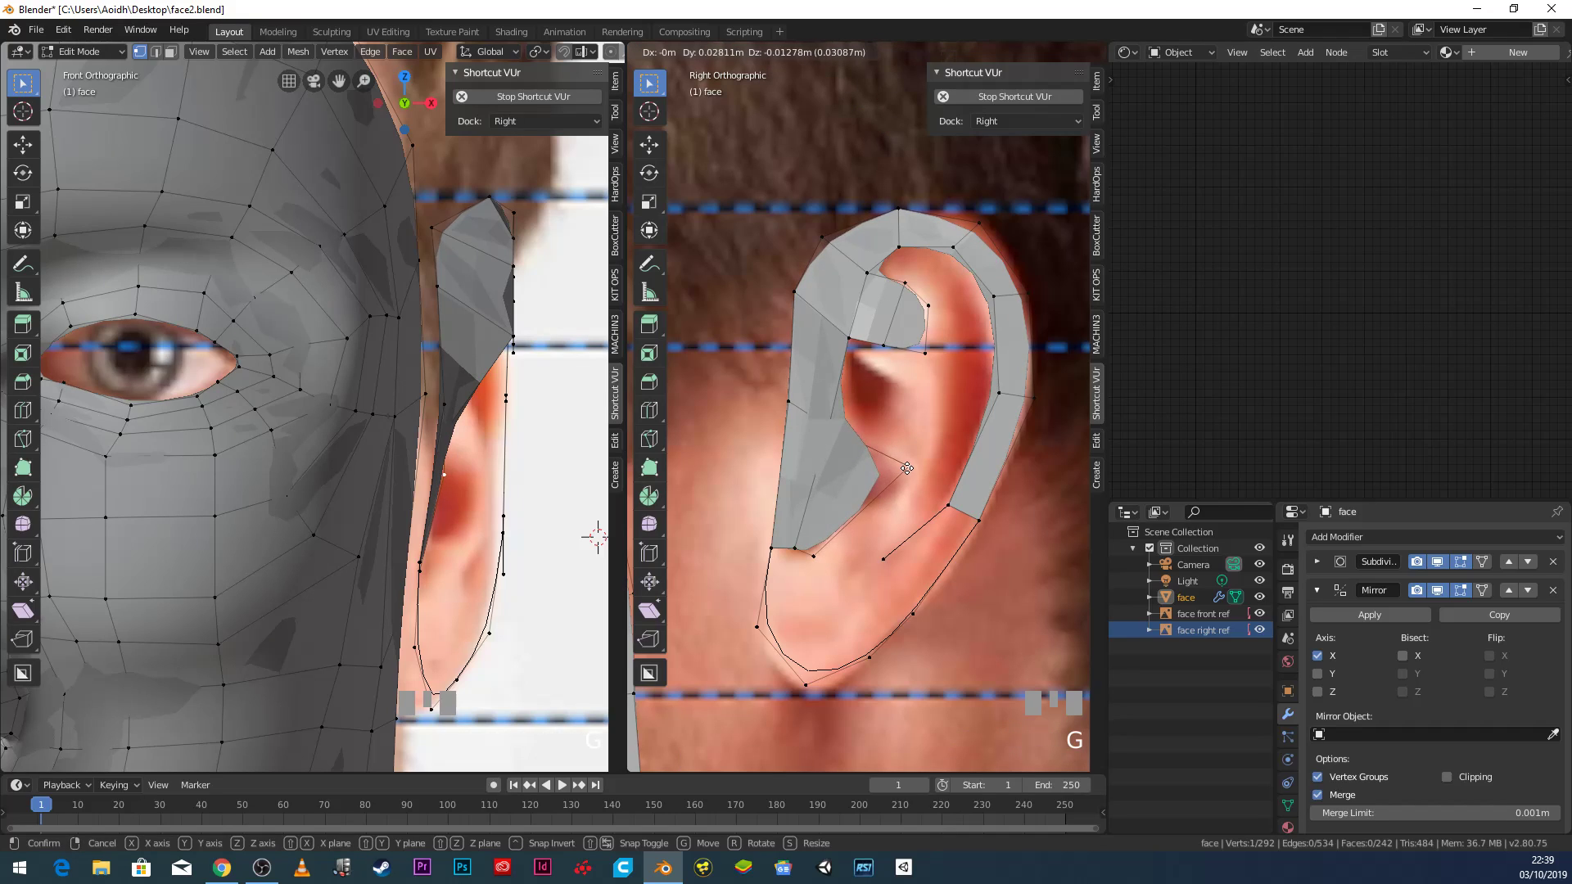
left_click(909, 469)
Inset the face over the ear canal by extruding it in place and scaling it down, and extrude it about 0.02 m inward as a hollow.
left_click(812, 565, "shift")
left_click(792, 550, "shift")
left_click(835, 438, "shift")
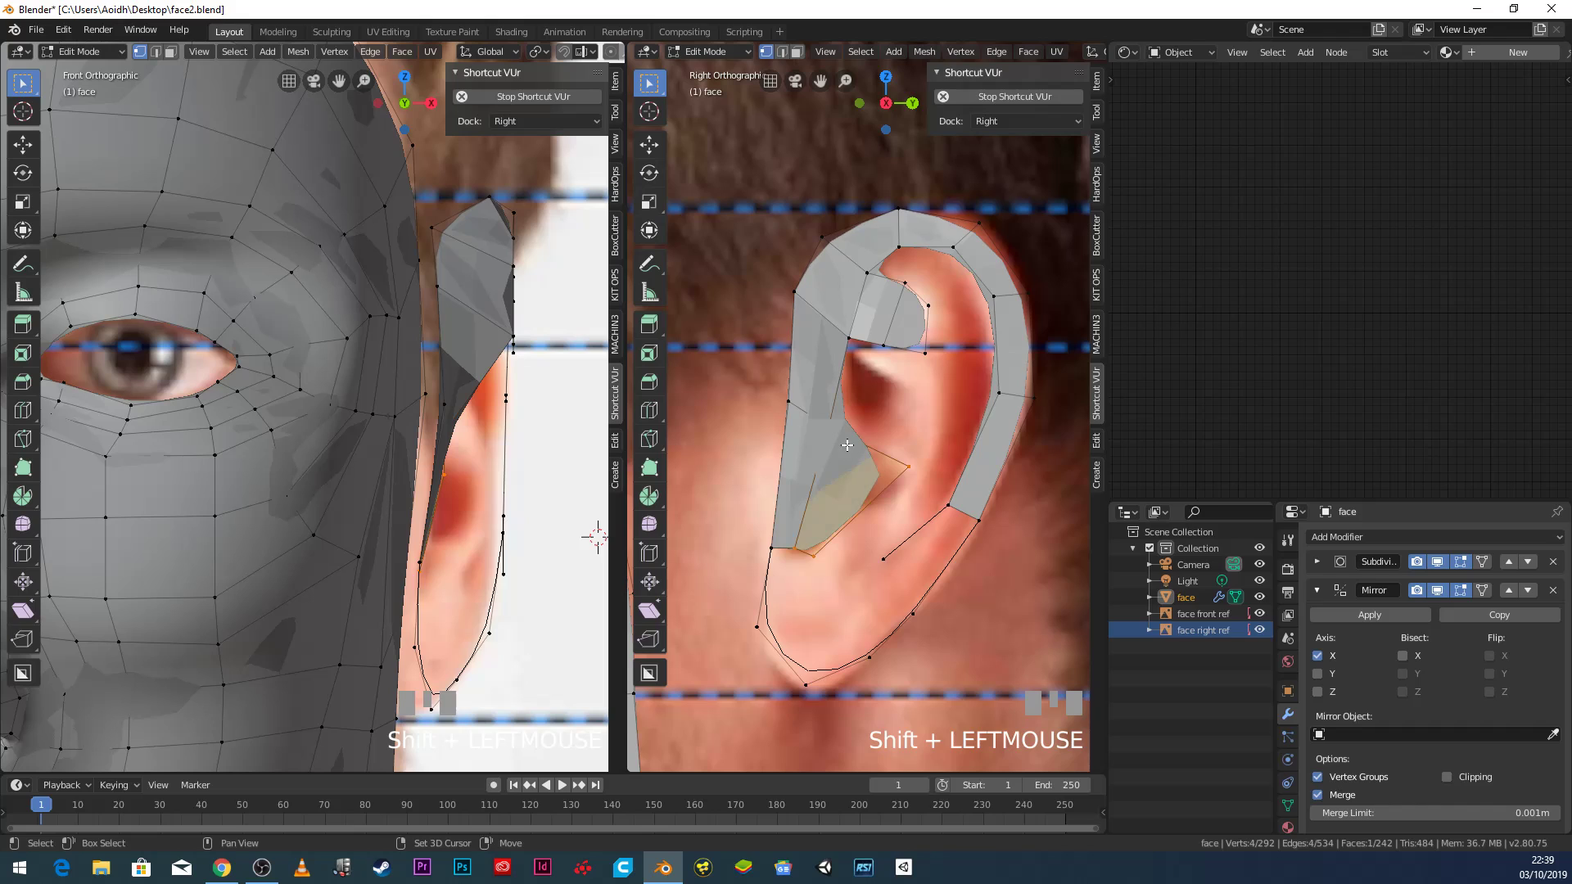
middle_click_drag(811, 497, 849, 522)
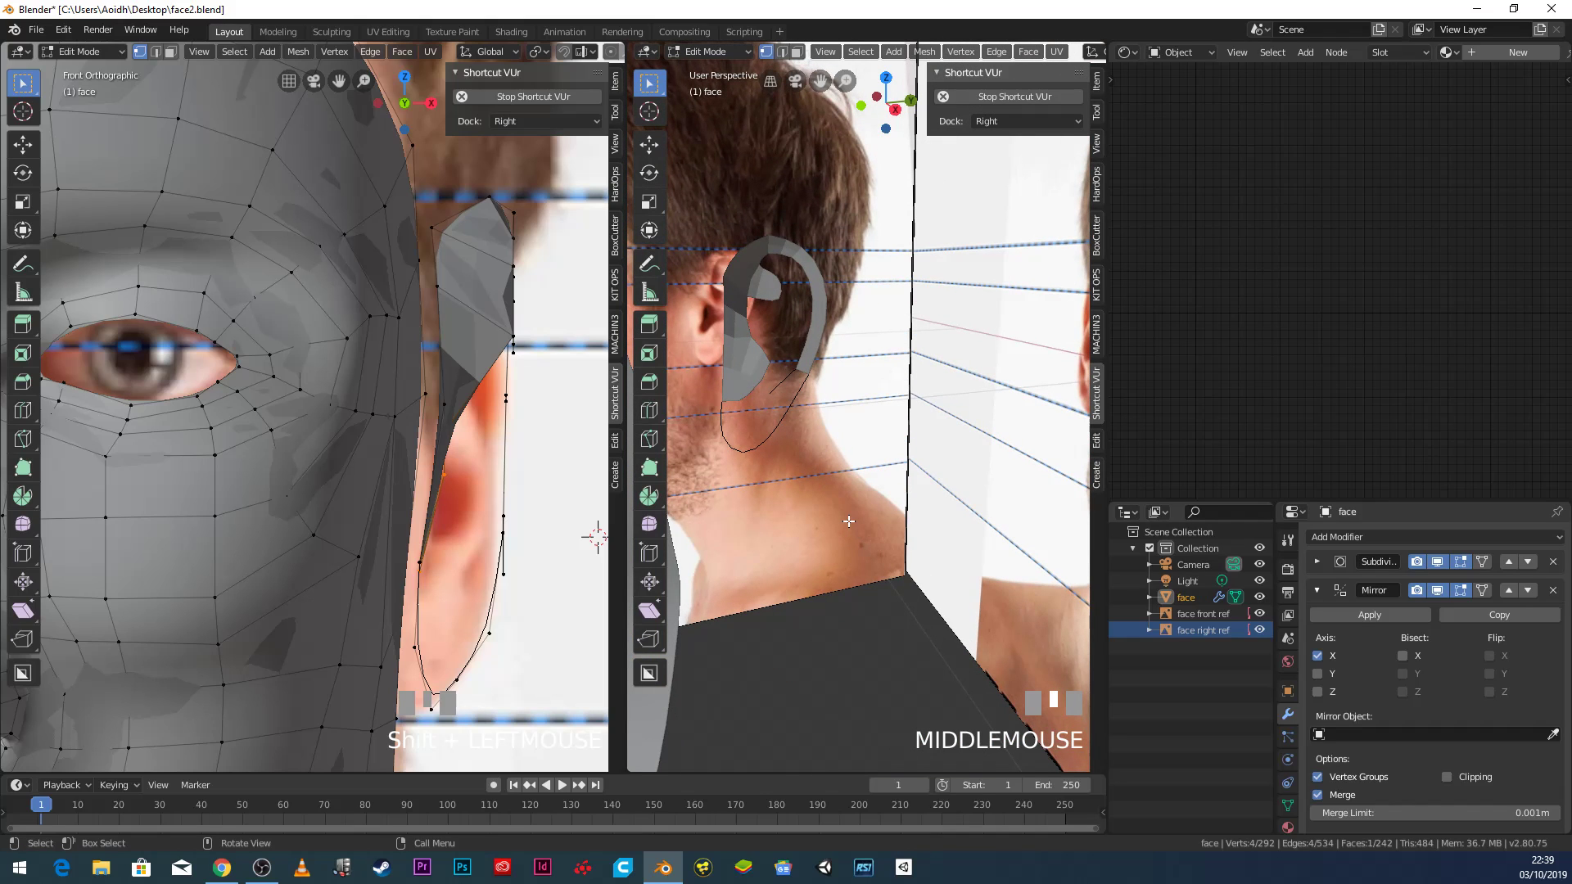
key("KP_Decimal")
scroll(880, 463, "down", 1)
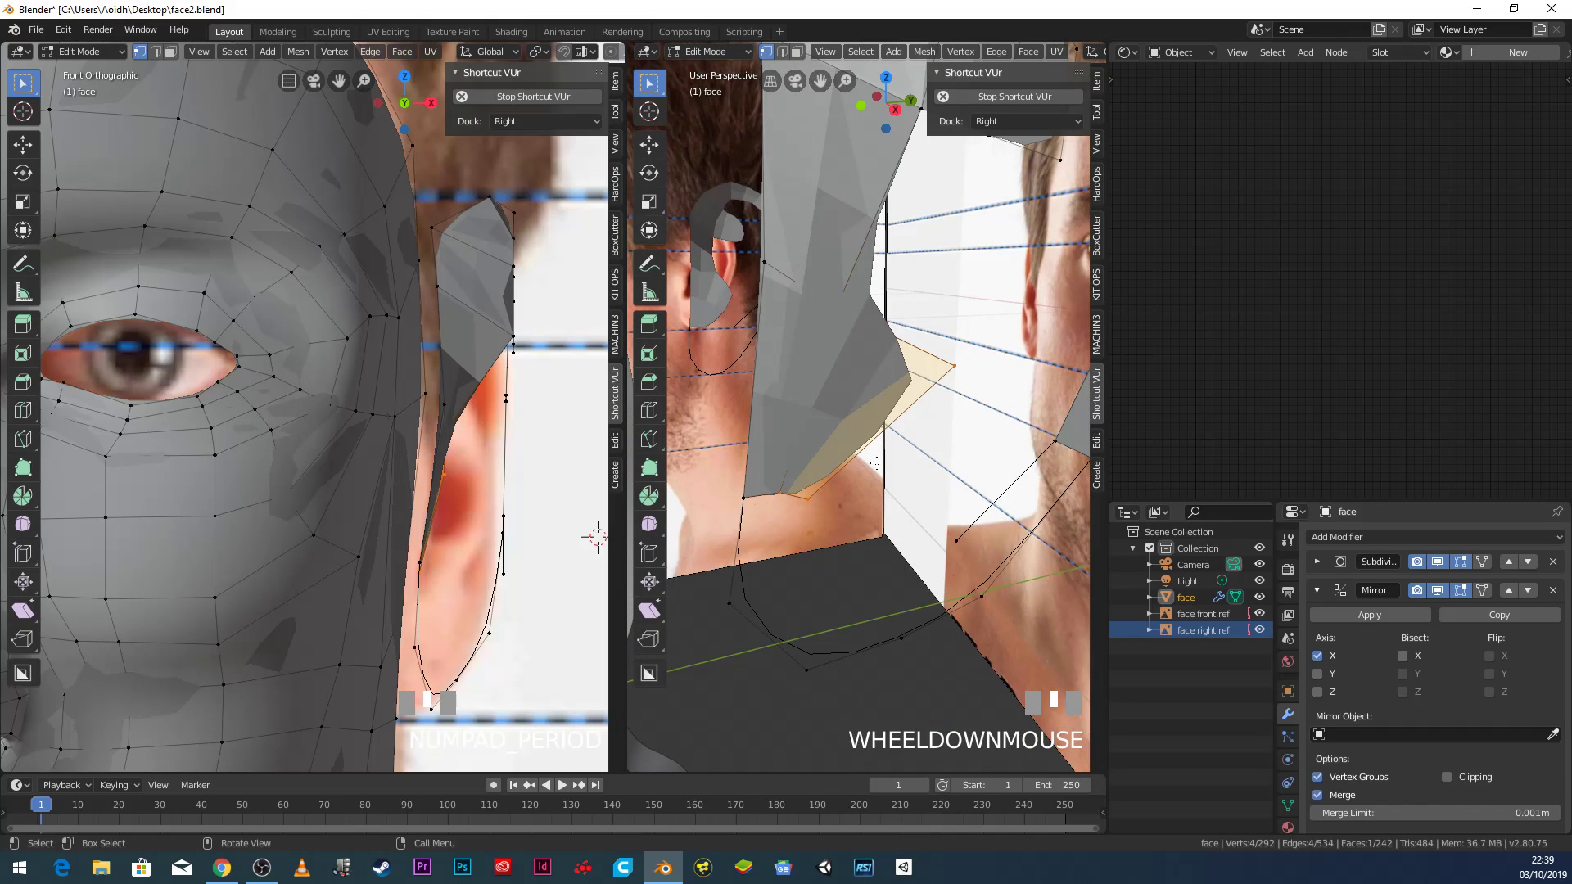
key("e")
right_click(874, 462)
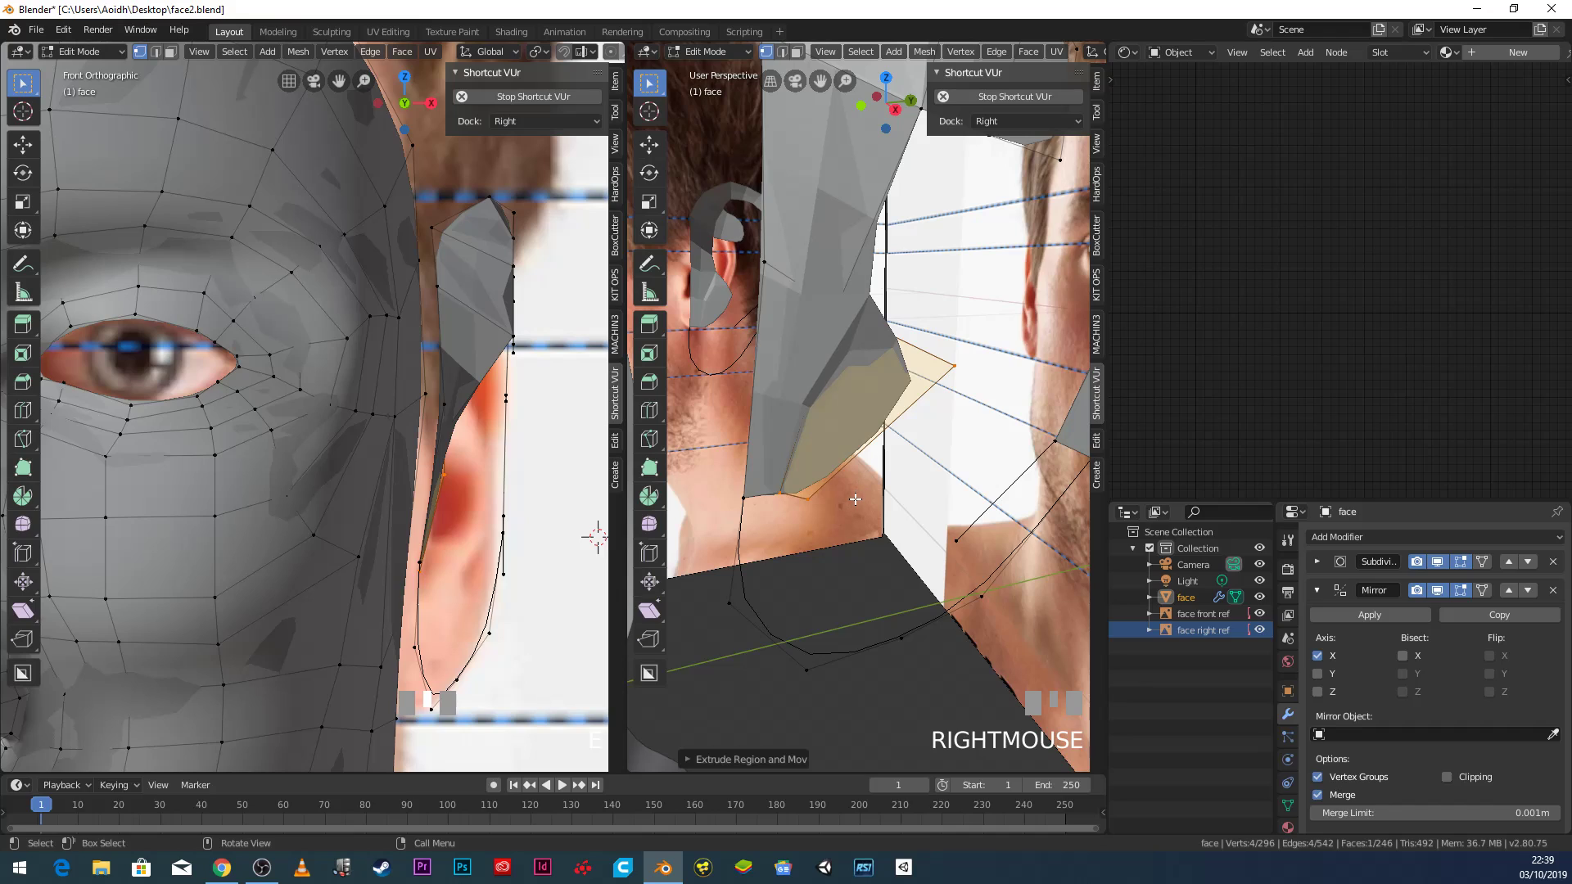
key("s")
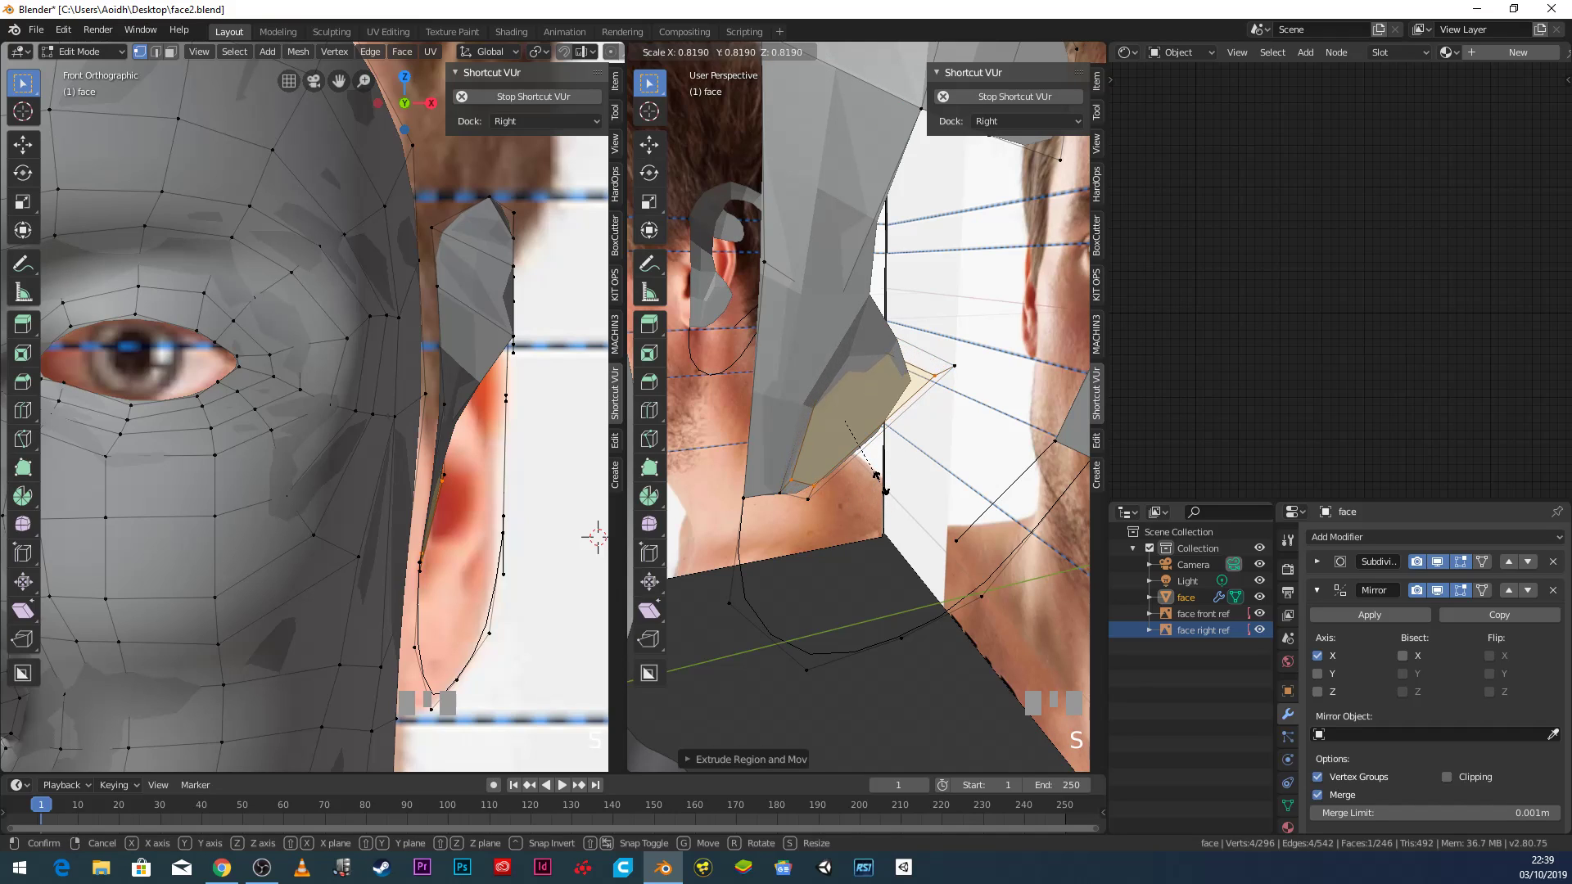
left_click(883, 471)
key("e")
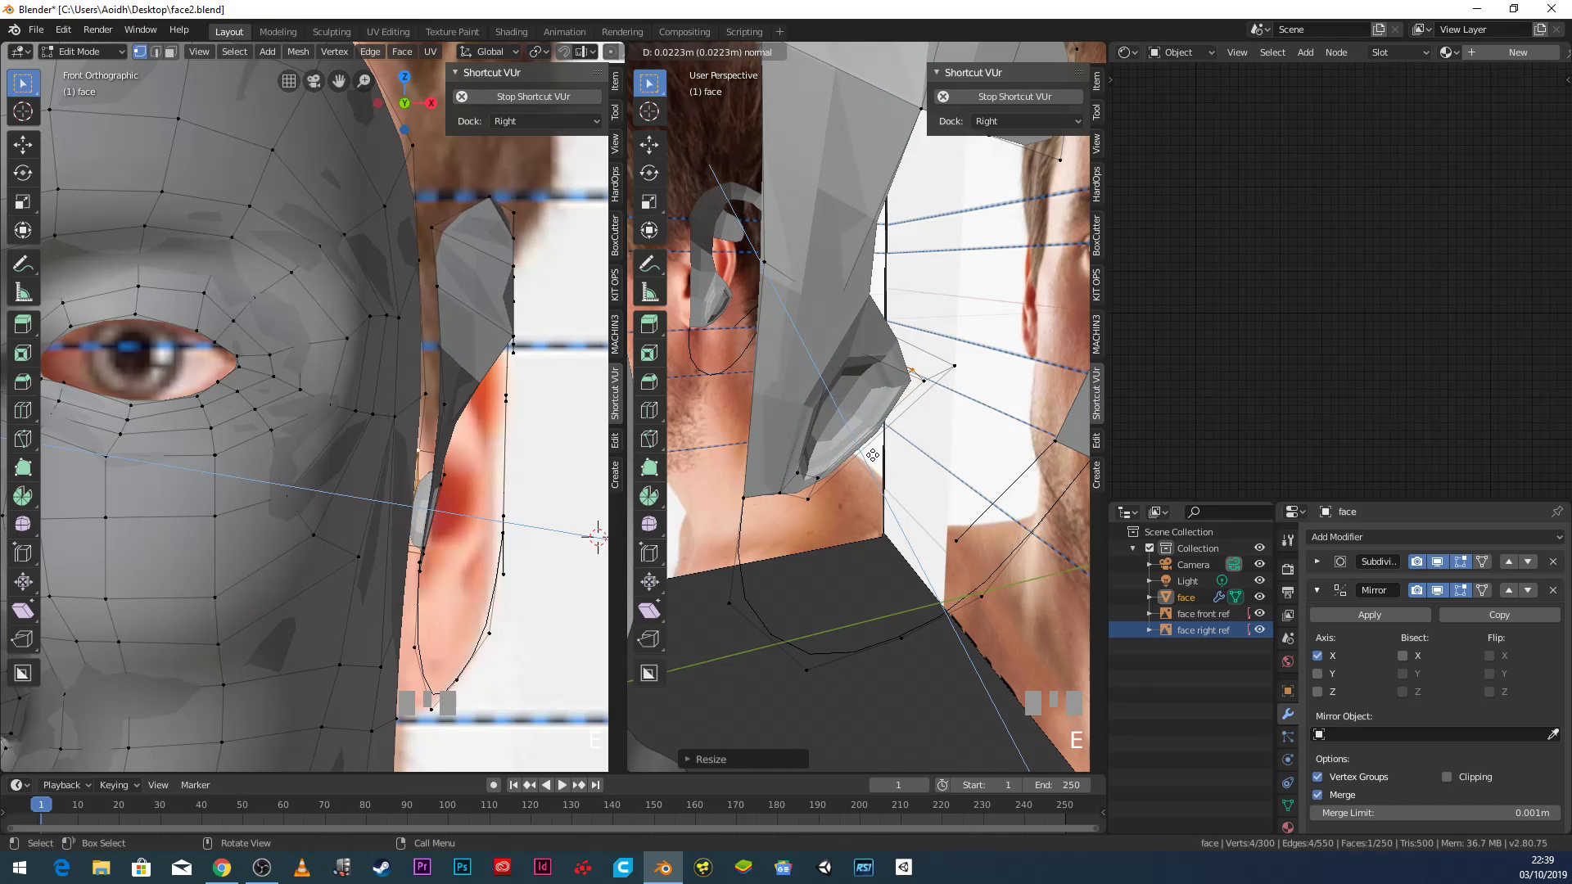
left_click(870, 451)
In right side view, subdivide the lower front edge of the earlobe outline.
key("KP_3")
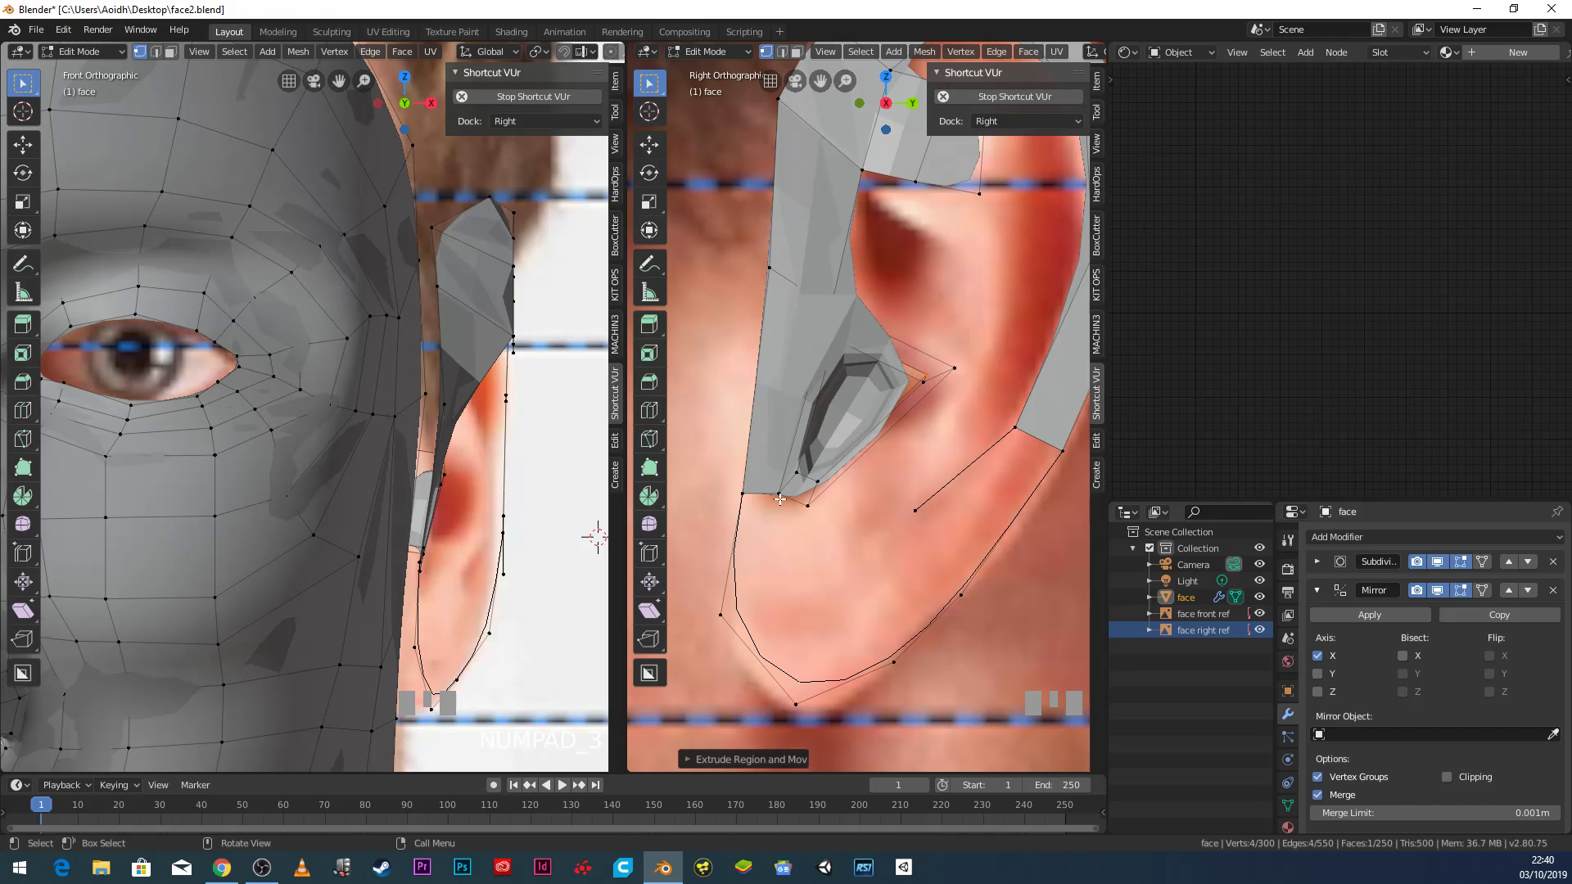
left_click(729, 607)
left_click(795, 704, "shift")
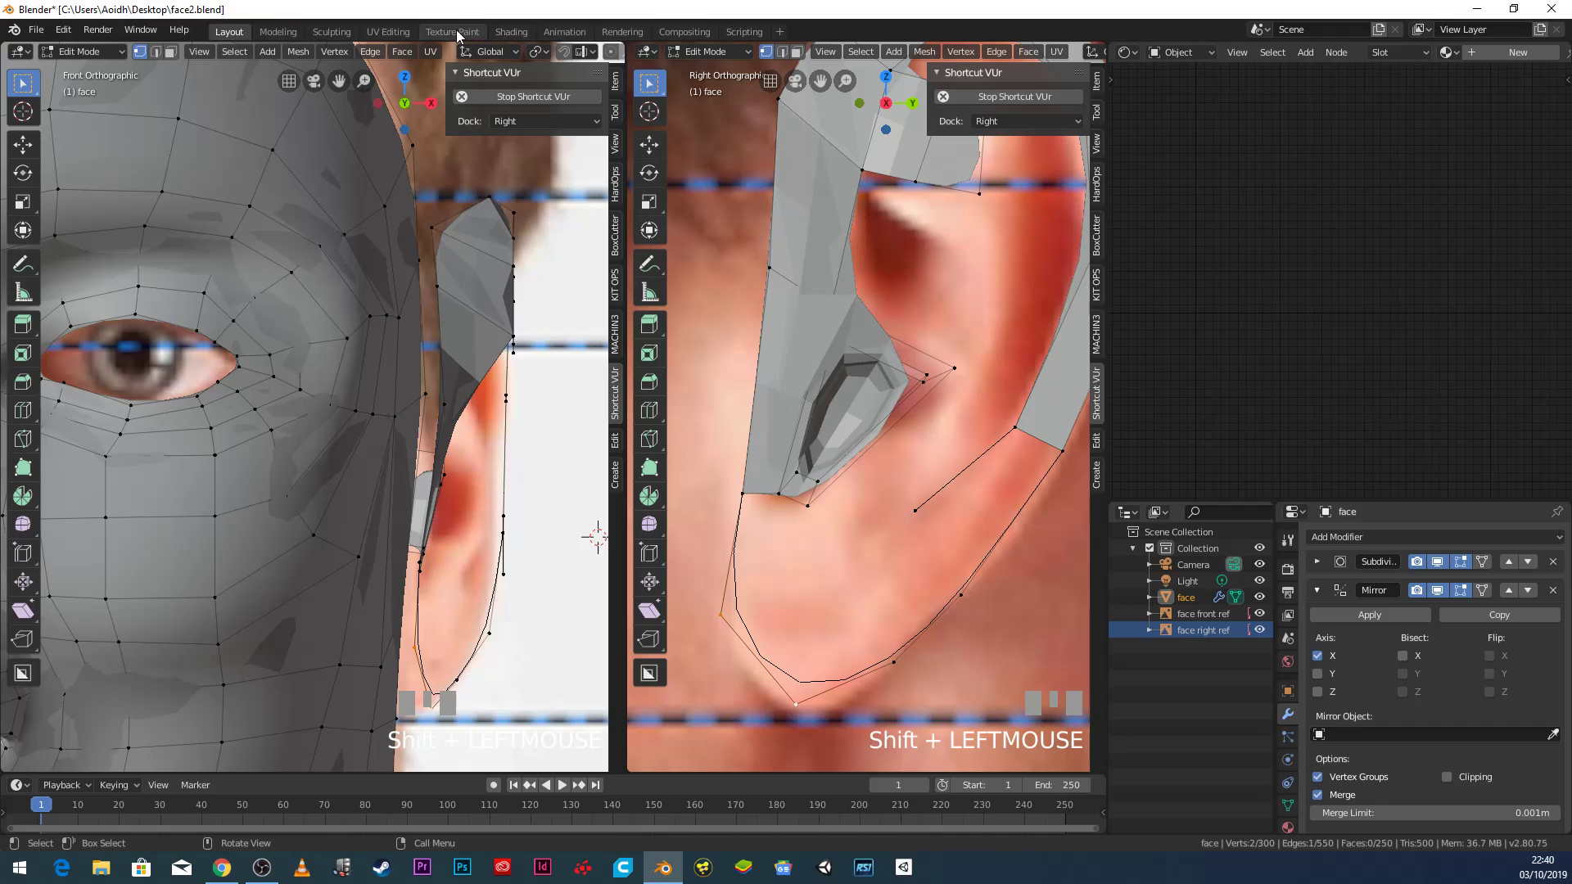
left_click(370, 50)
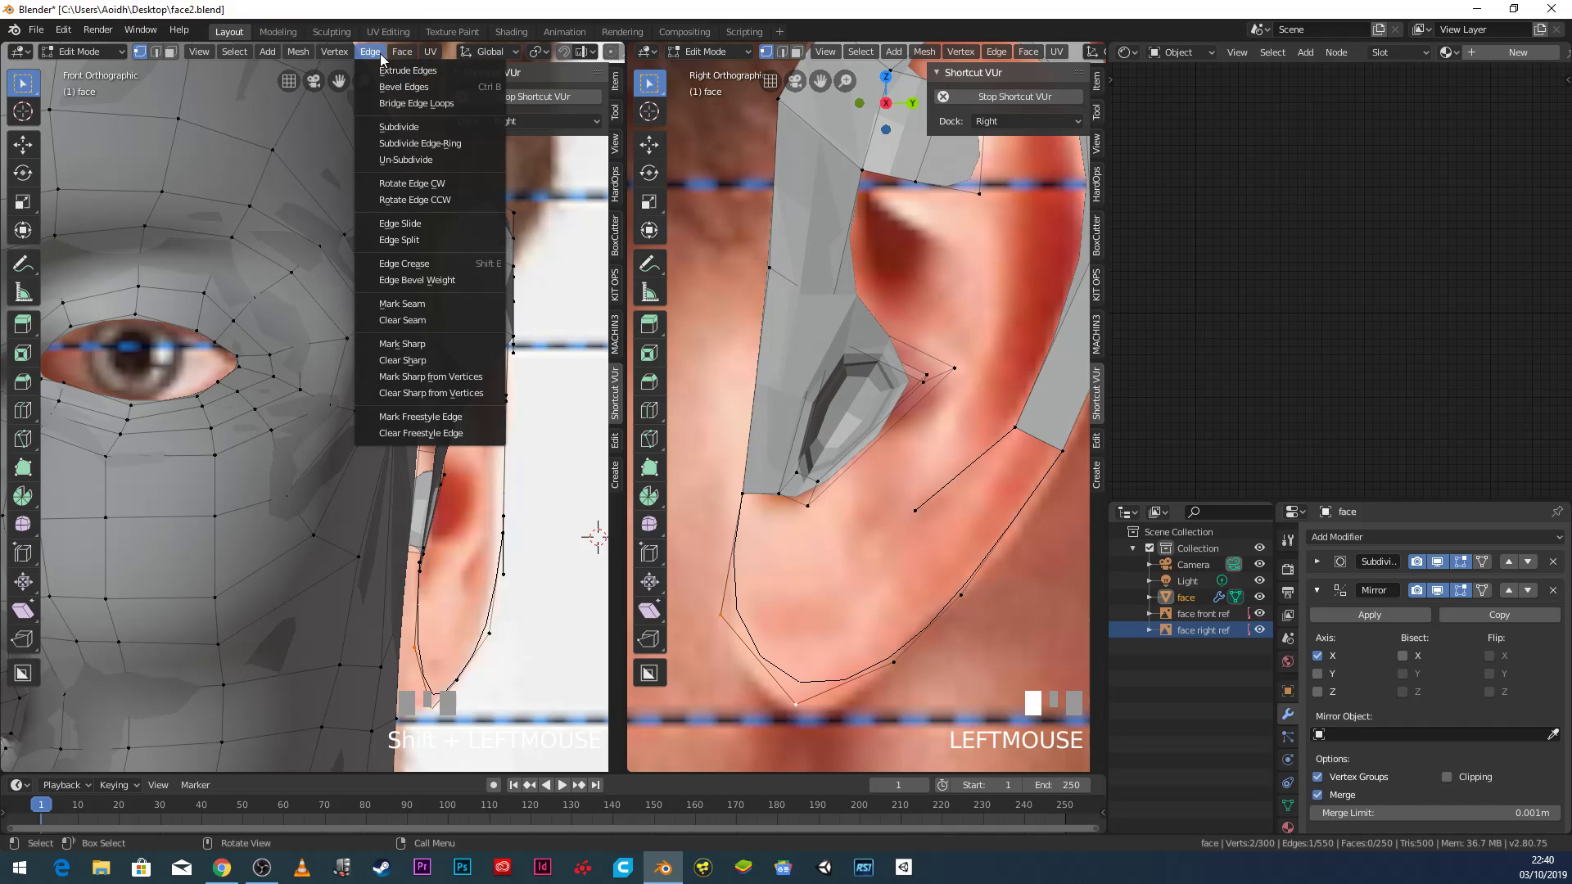
left_click(389, 127)
Fill two faces continuing the ear's front strip down to the tip of the earlobe.
left_click(749, 667)
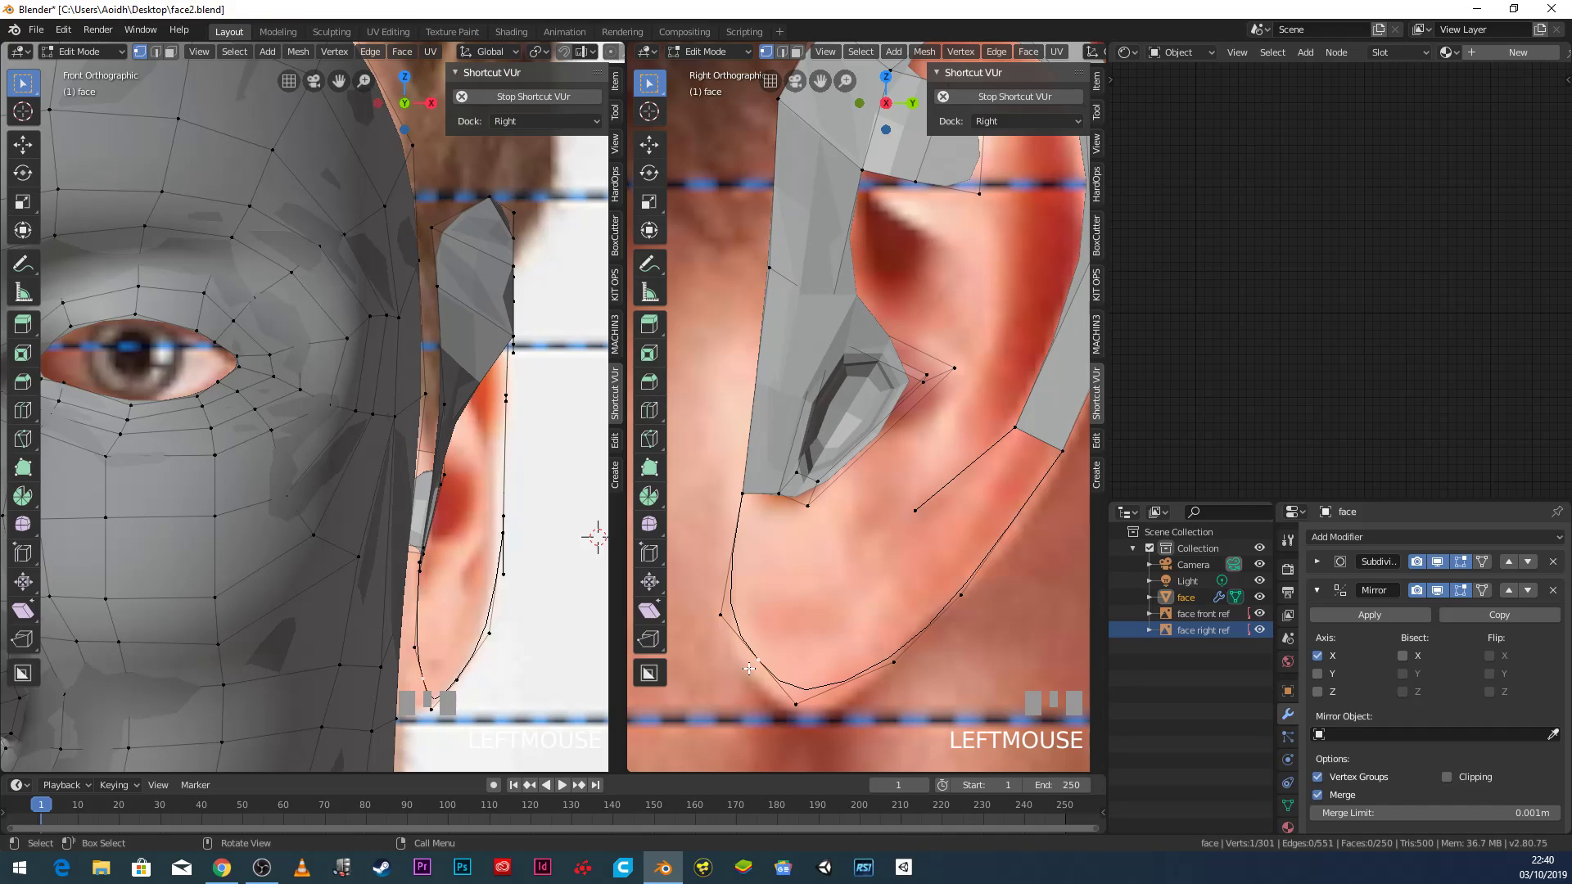
left_click(740, 485, "shift")
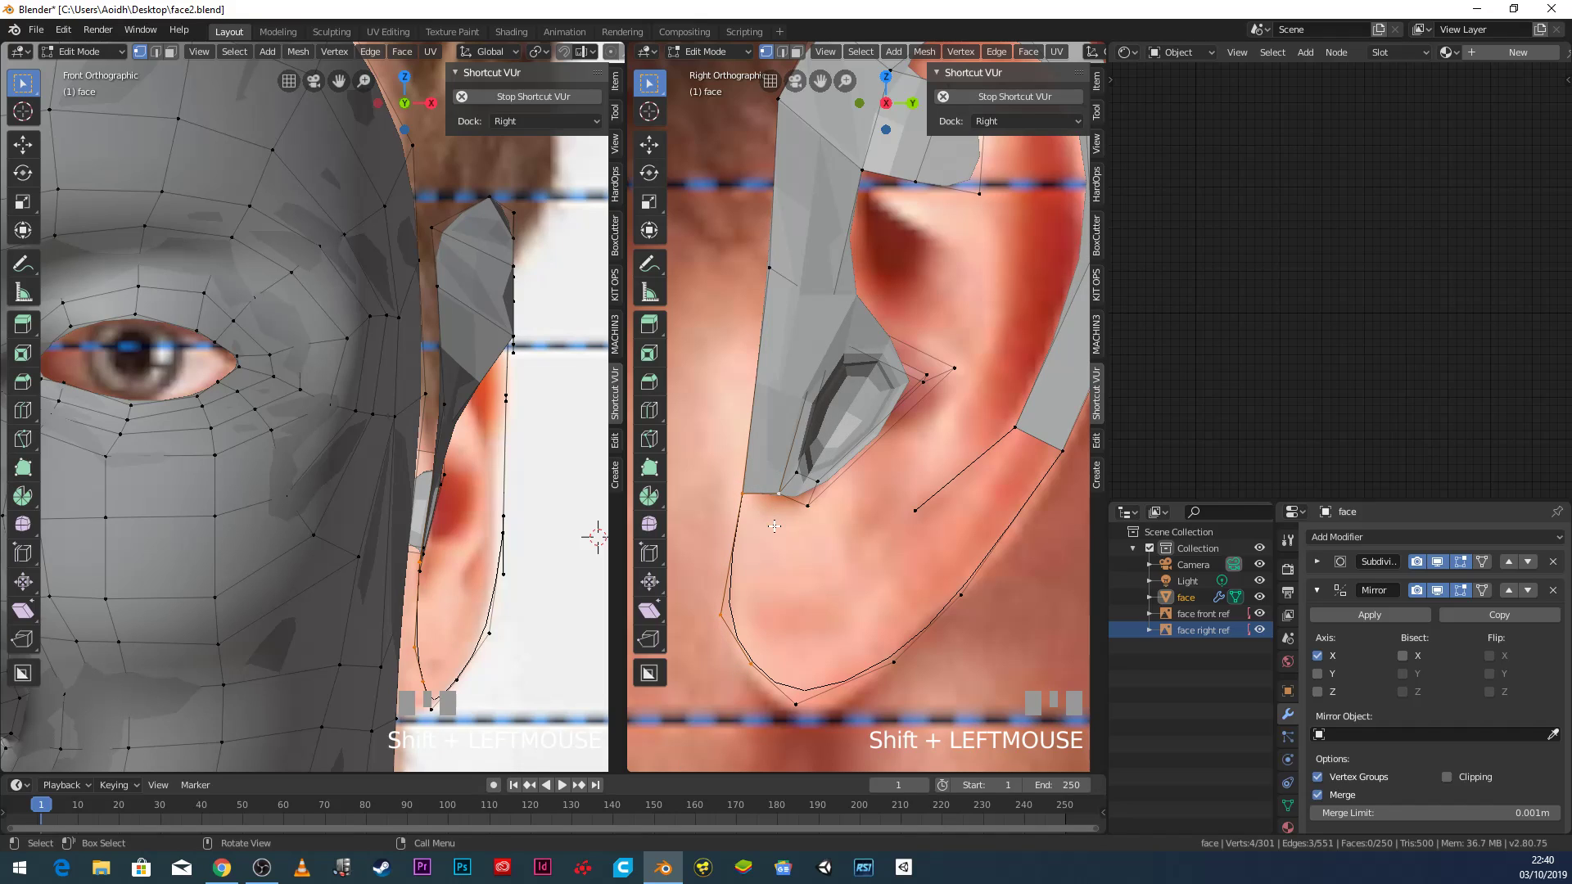
key("f")
left_click(806, 505, "shift")
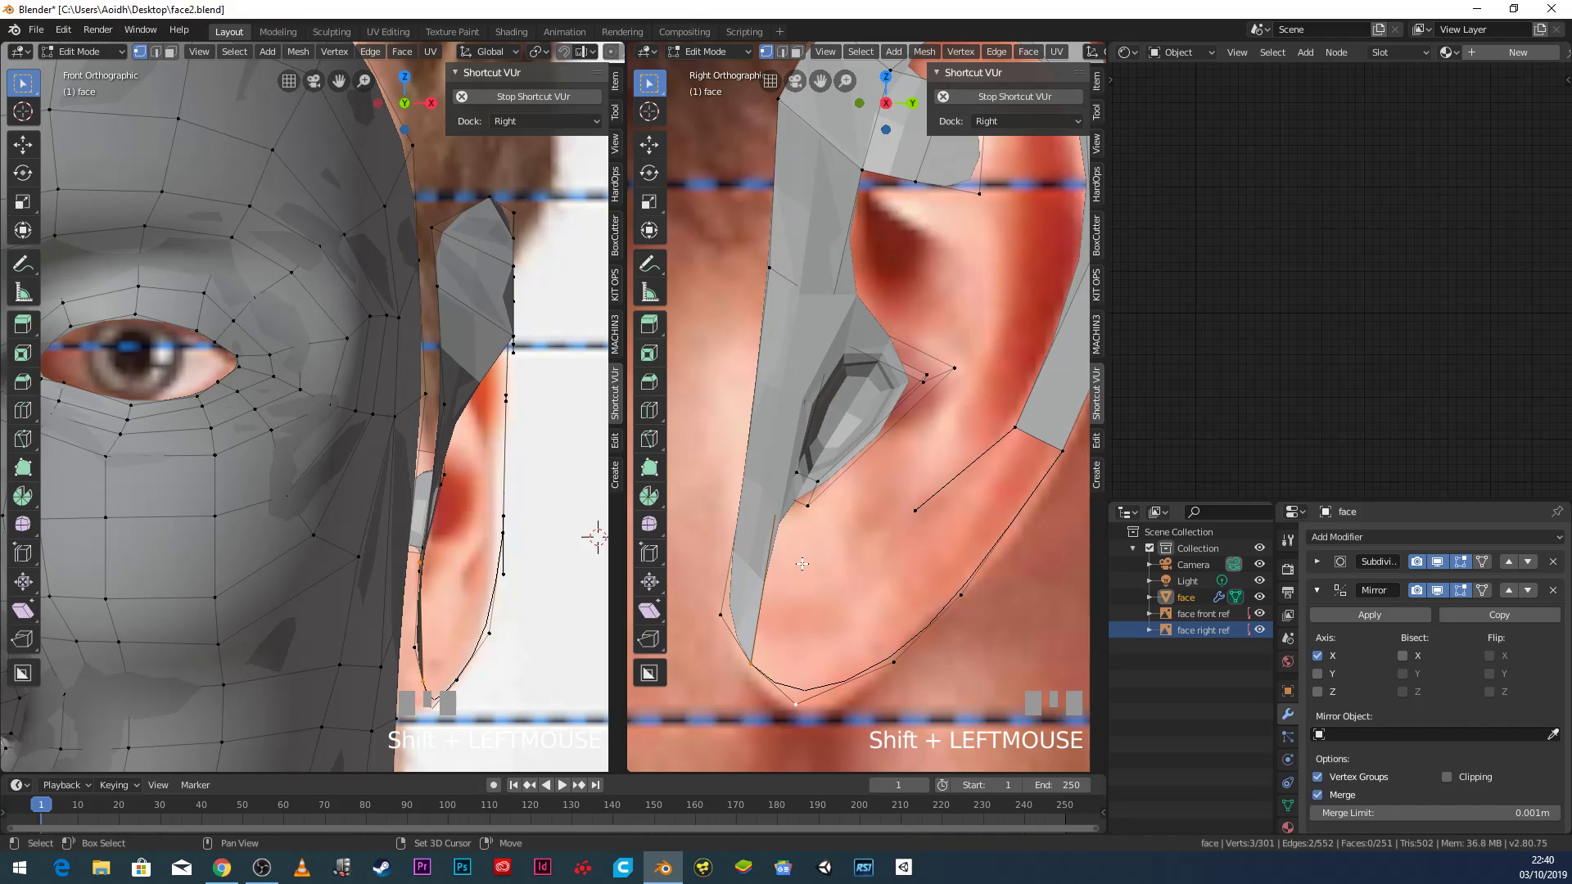
key("f")
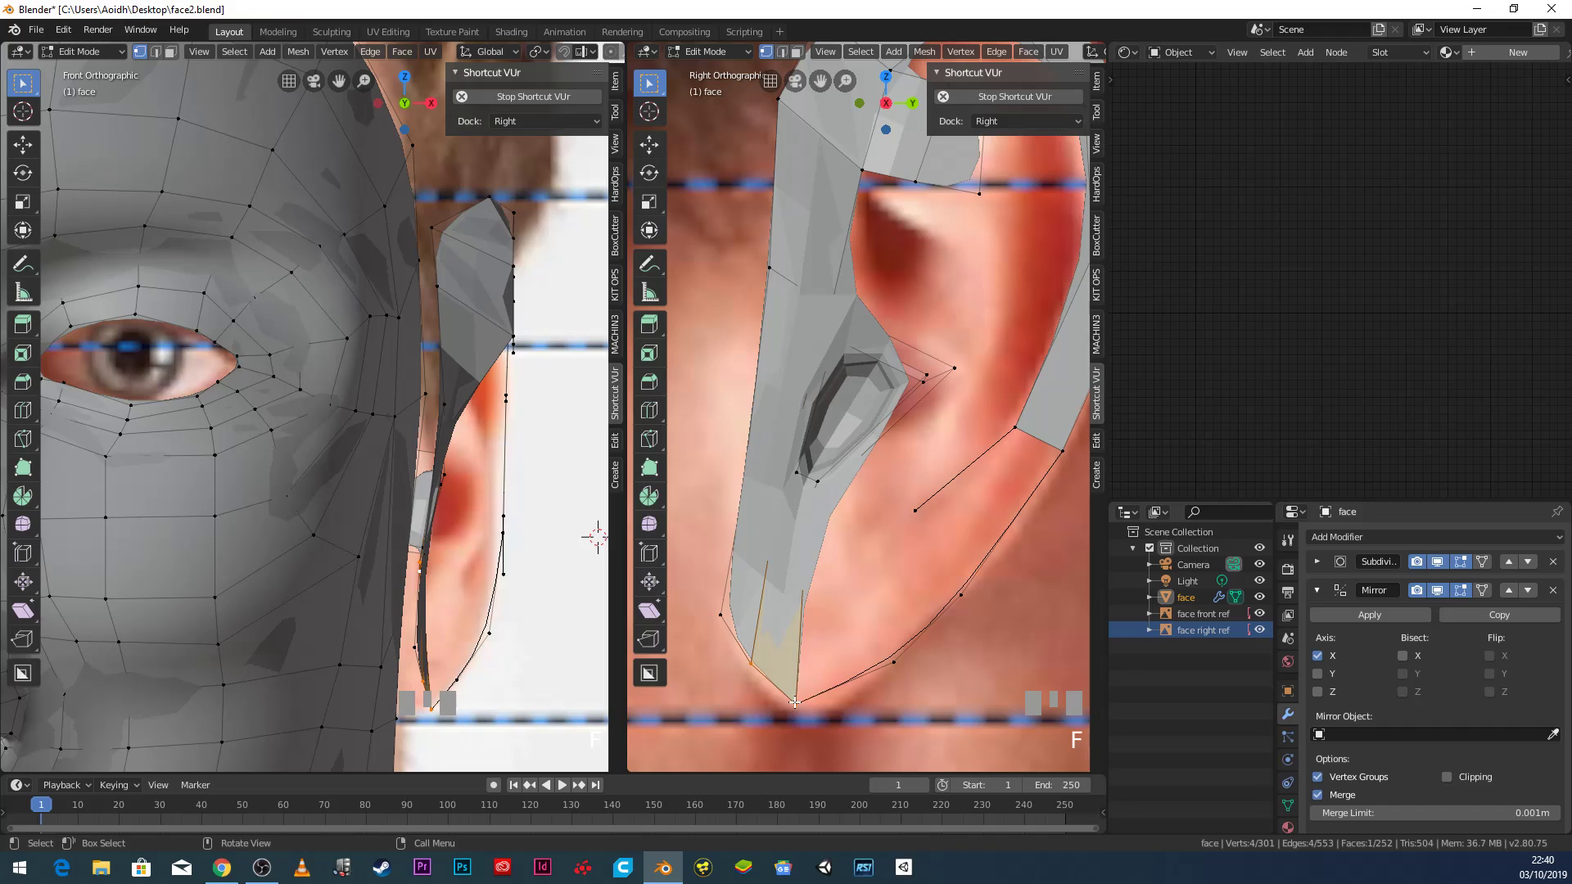
Fill a face extending the rear rim downward, between its lower end, the outer outline and the loose inner edge.
middle_click_drag(948, 507, 855, 525, "shift")
scroll(855, 524, "up", 1)
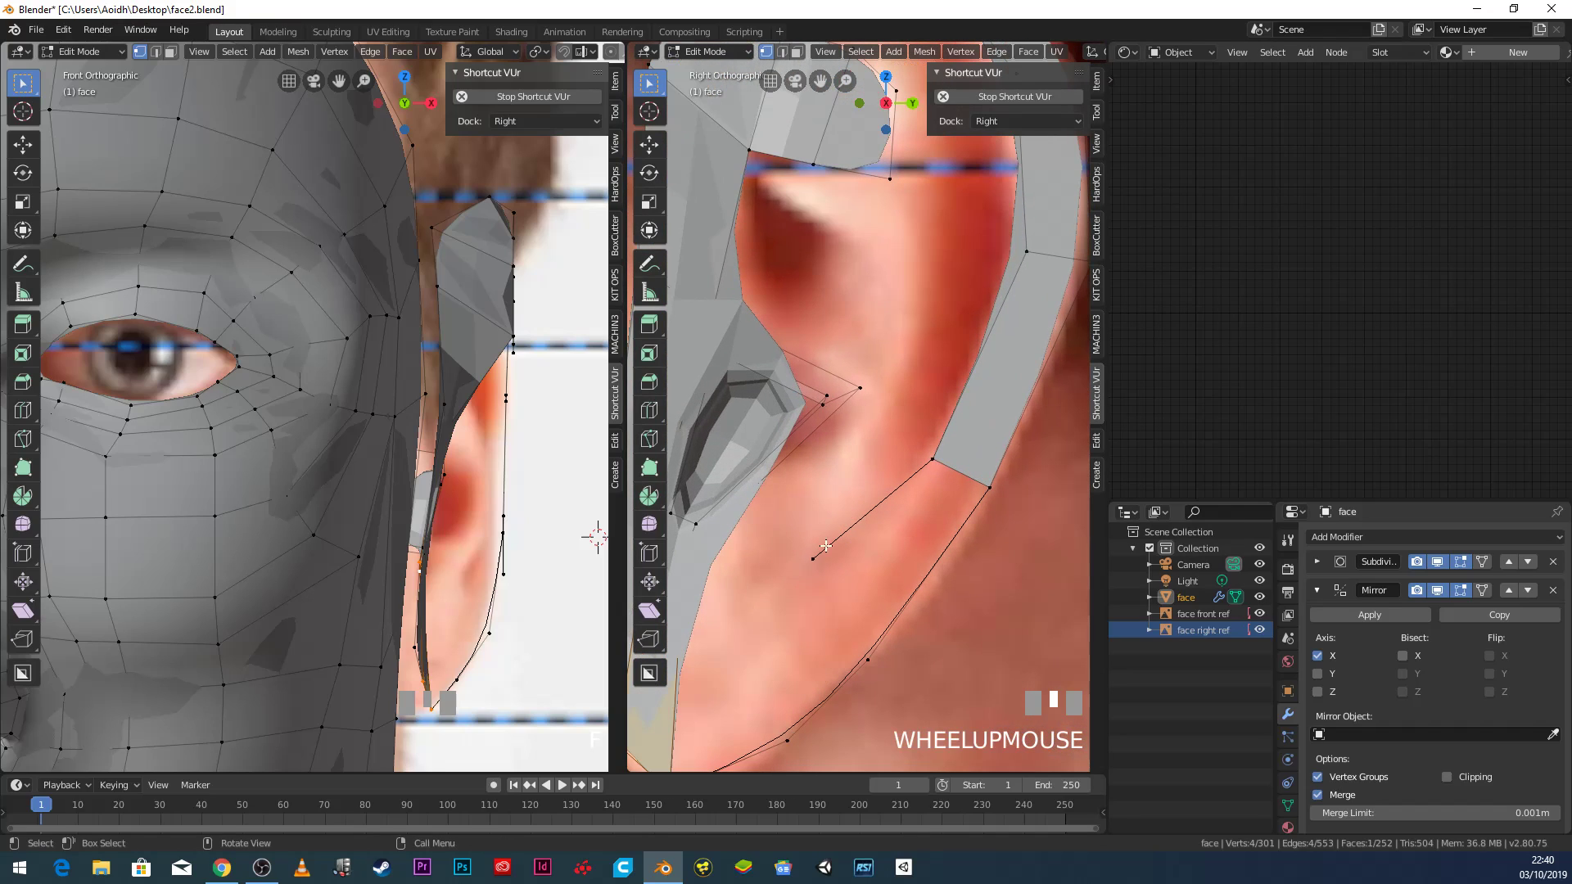
left_click(814, 560)
left_click(872, 655, "shift")
left_click(932, 460, "shift")
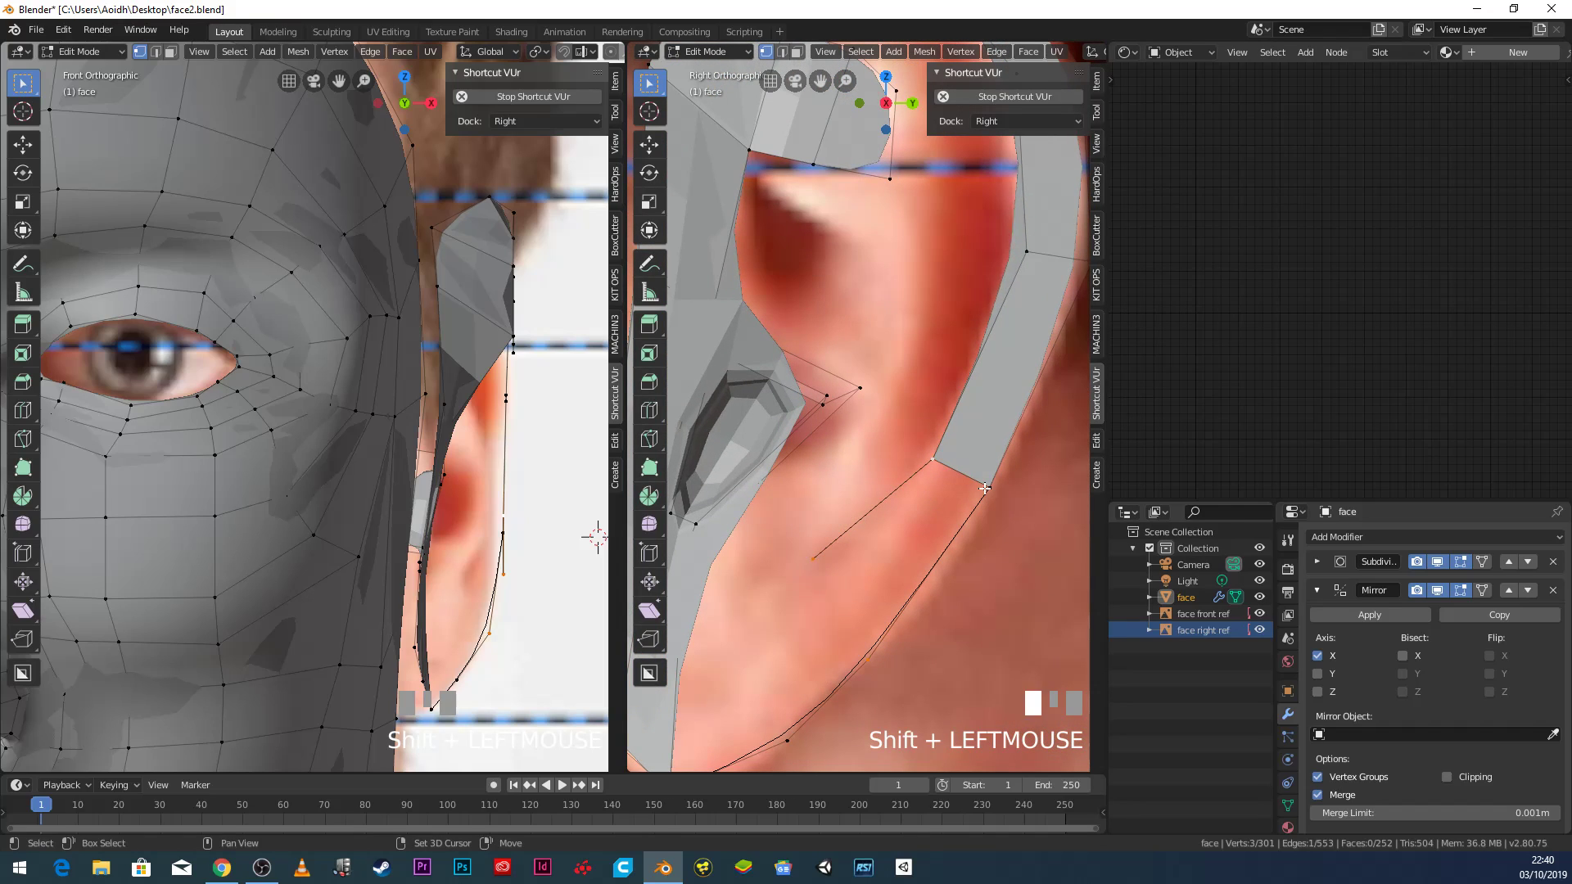
left_click(988, 489, "shift")
key("f")
scroll(966, 516, "down", 3)
middle_click_drag(950, 523, 940, 555, "shift")
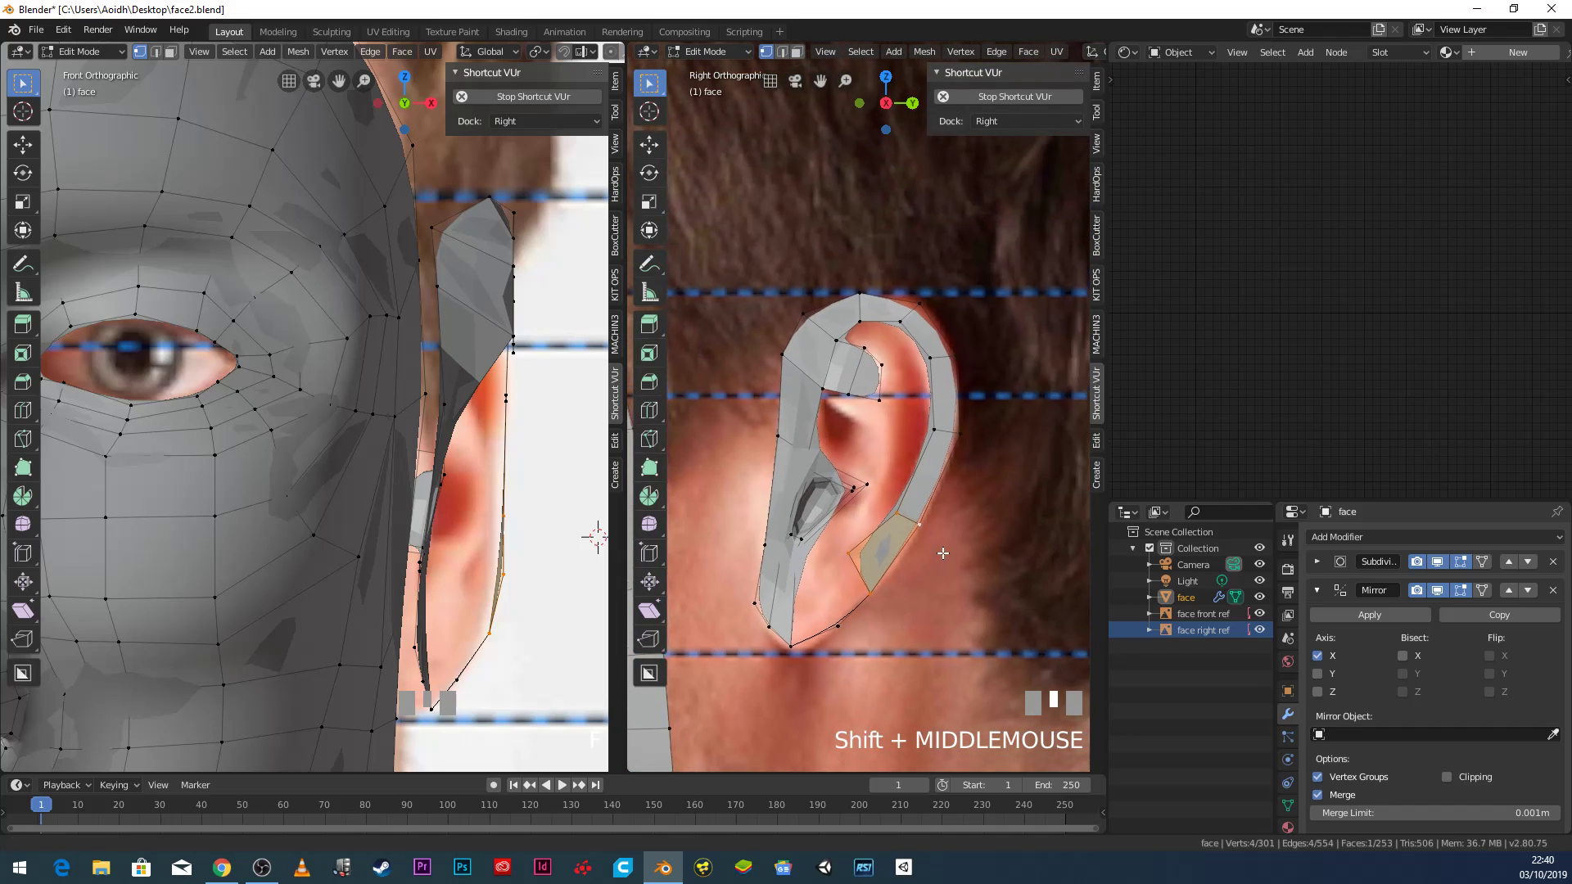
scroll(928, 544, "up", 1)
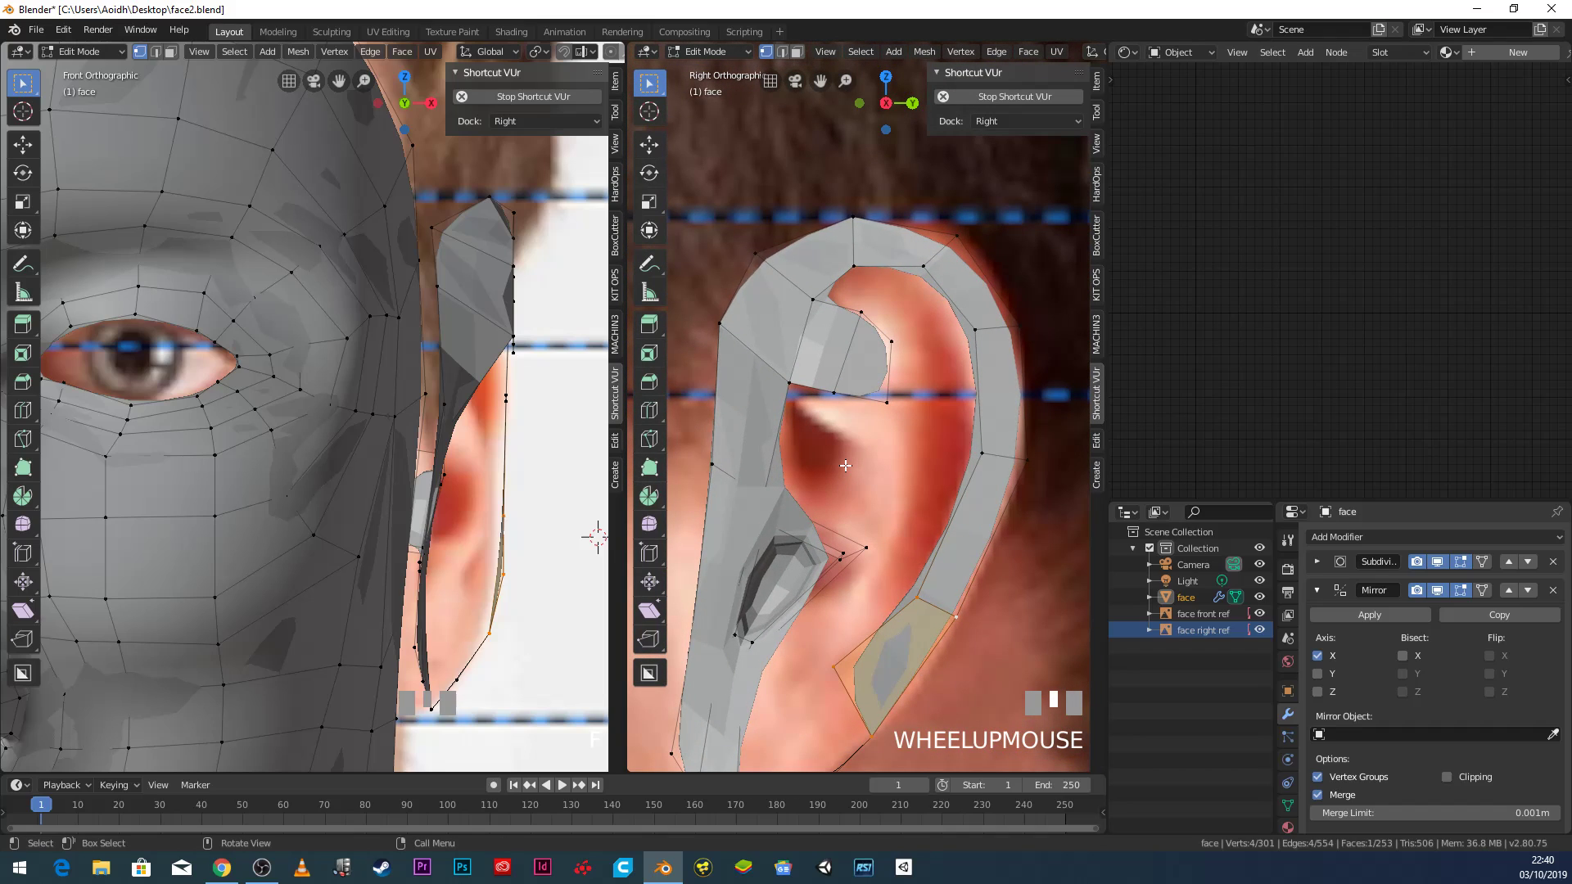
left_click(762, 493)
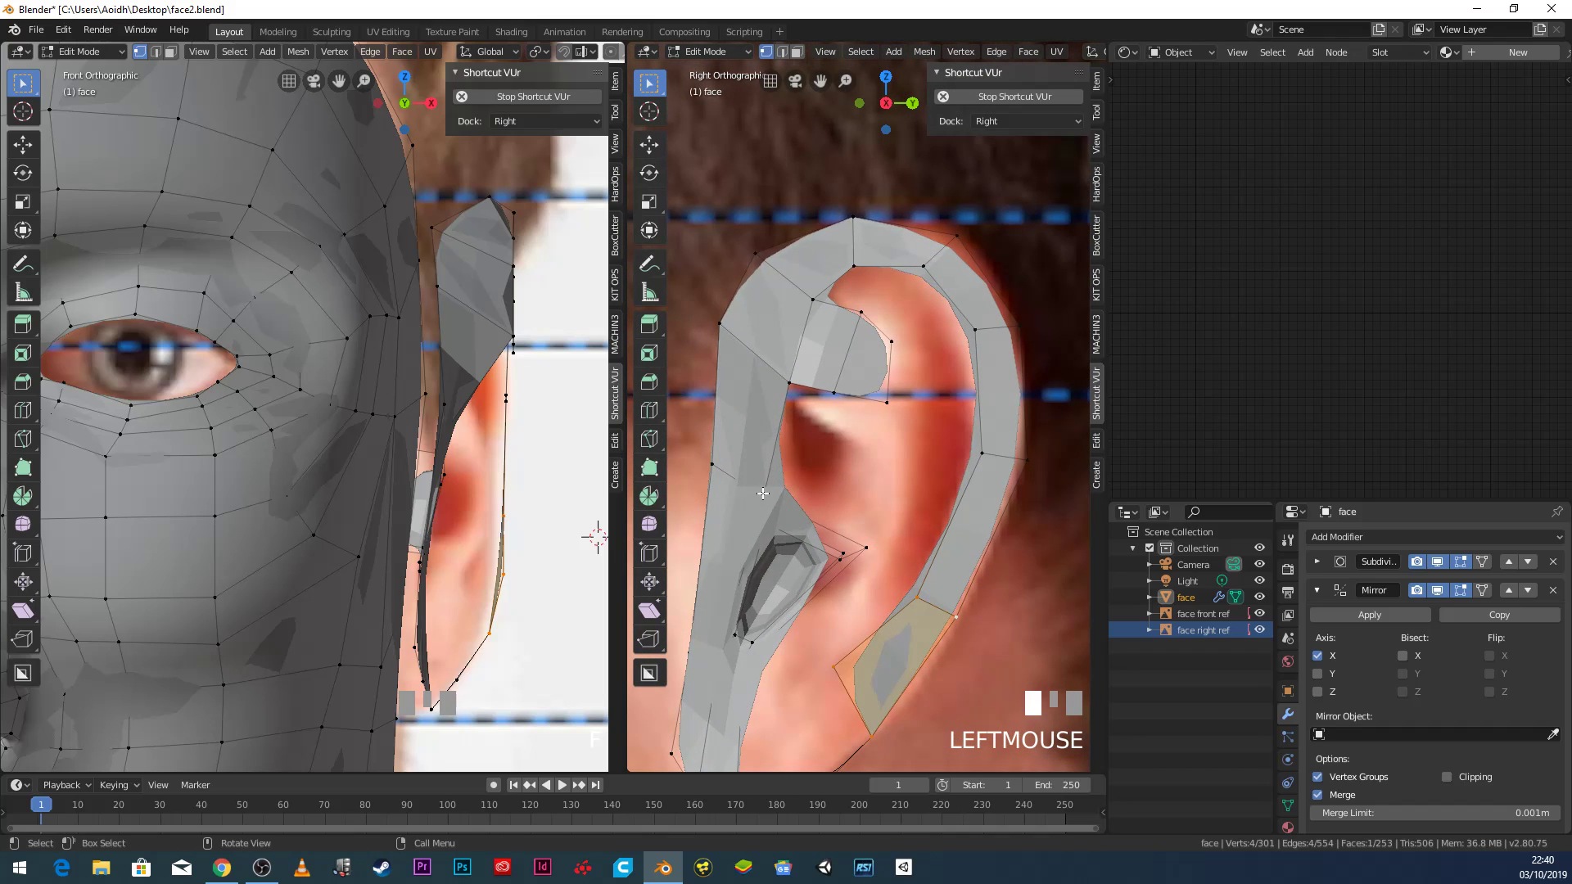
left_click(865, 547, "shift")
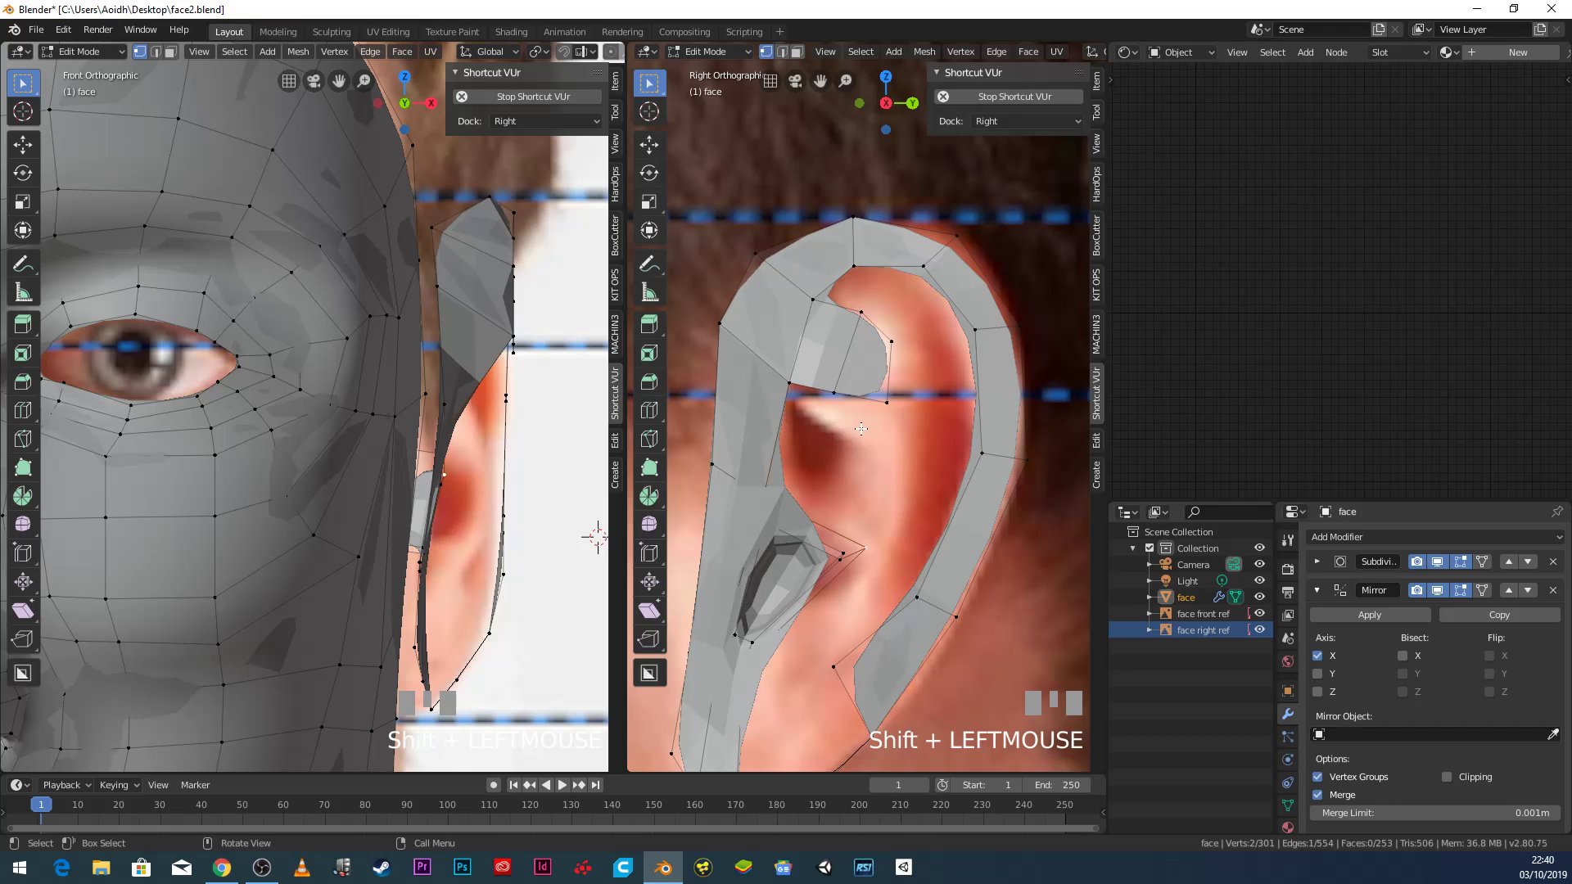
left_click(889, 403)
left_click(893, 341, "shift")
left_click(979, 331, "shift")
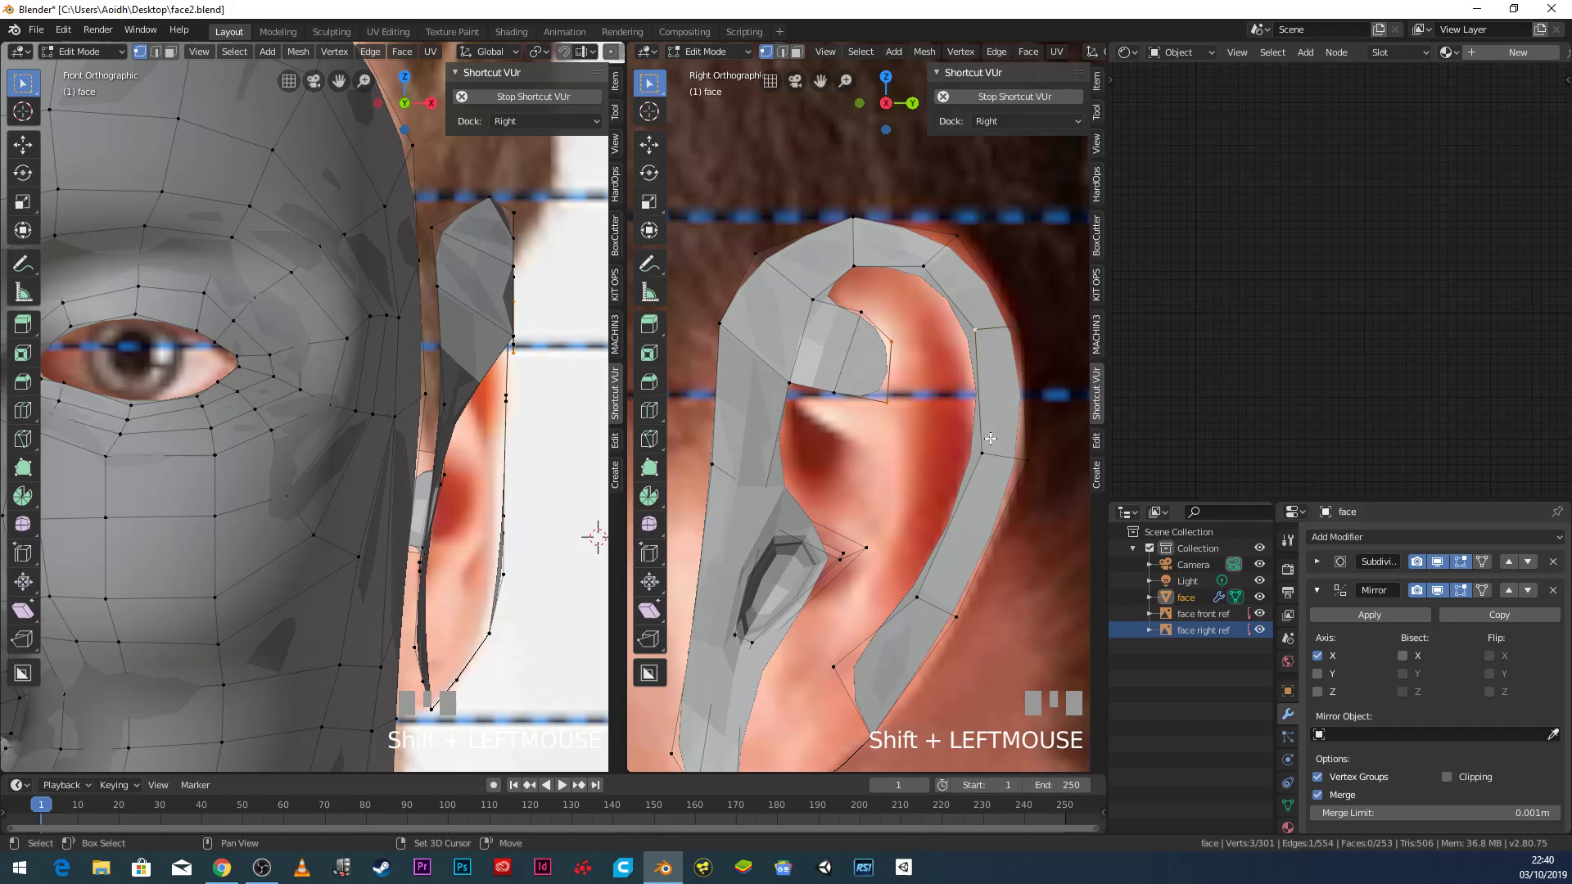
Extrude the inner edge of the rear rim forward as a narrow strip and scale it down slightly.
left_click(975, 332)
left_click(981, 452, "shift")
left_click(917, 598, "shift")
key("e")
left_click(921, 530)
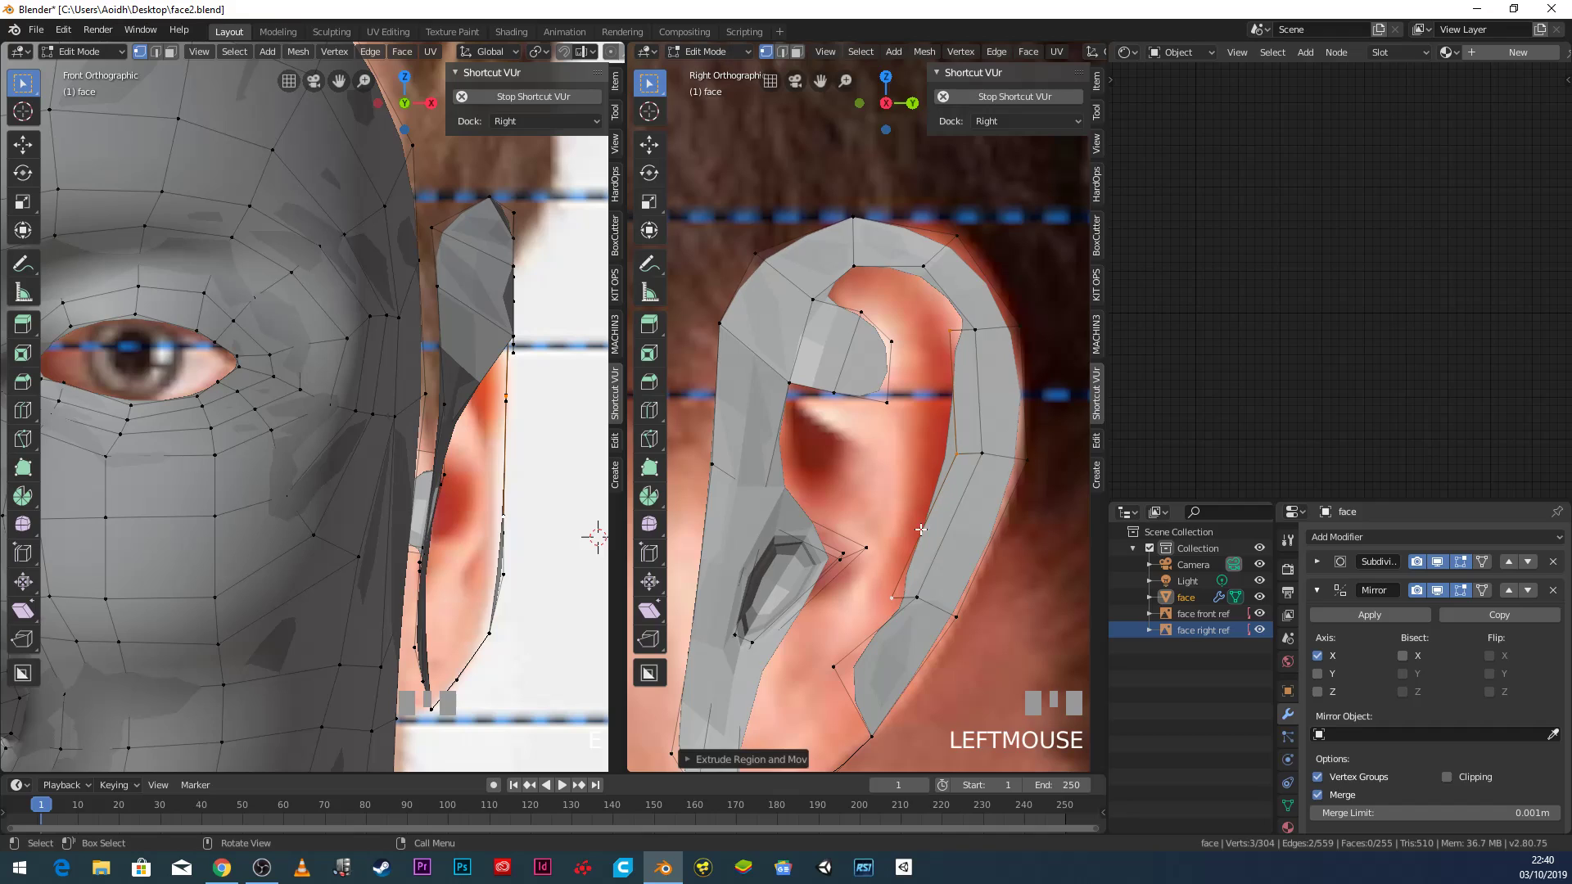
key("s")
left_click(928, 548)
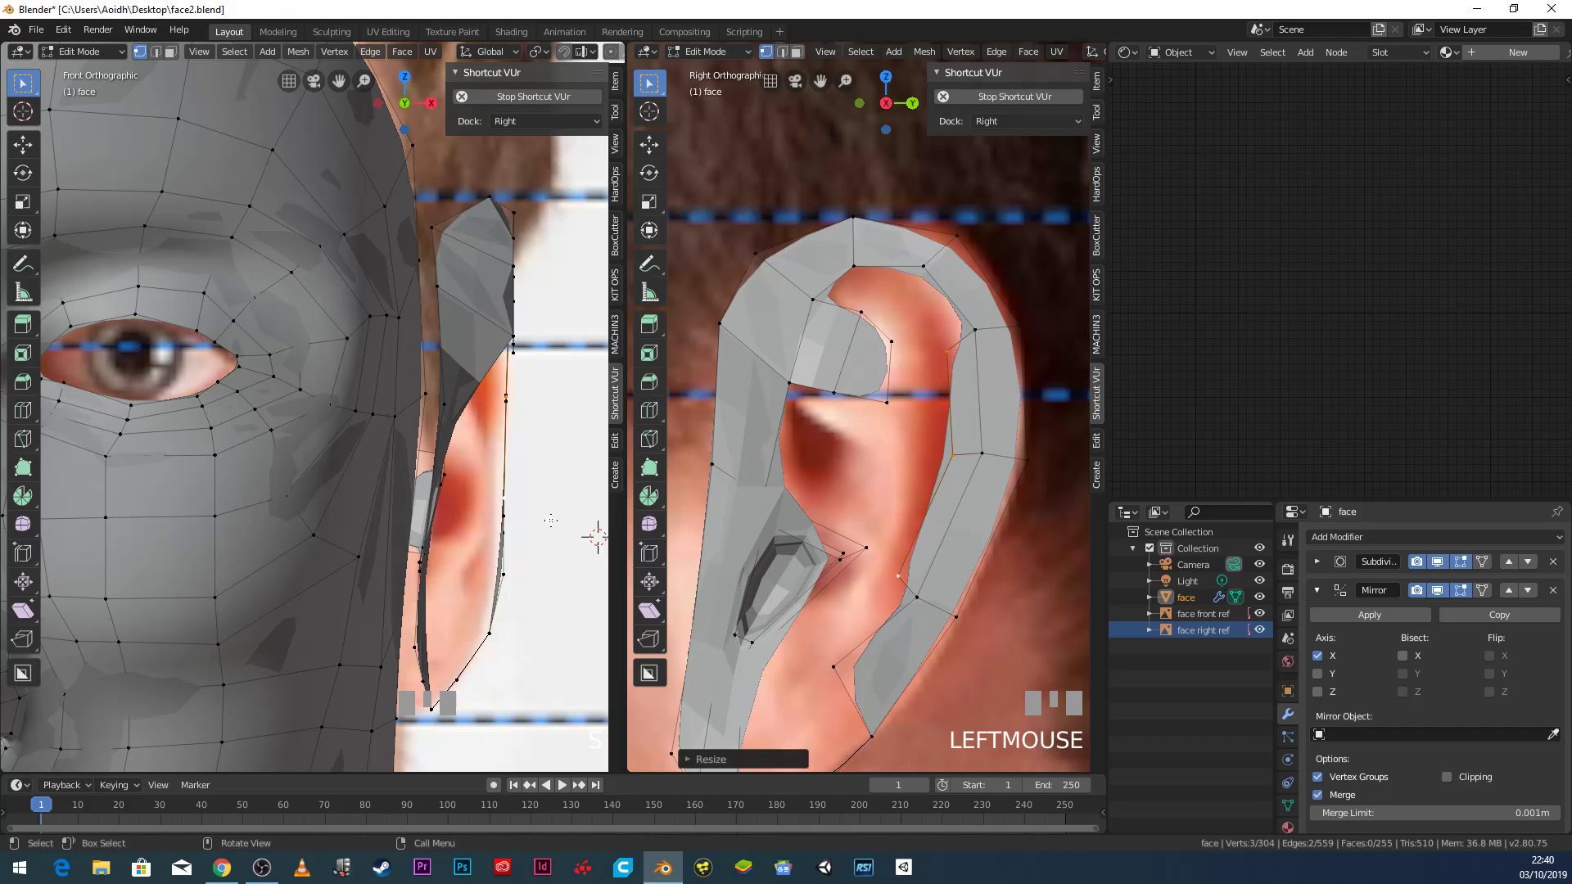
Move the extruded inner rim edge along the X axis toward the head.
key("g")
key("x")
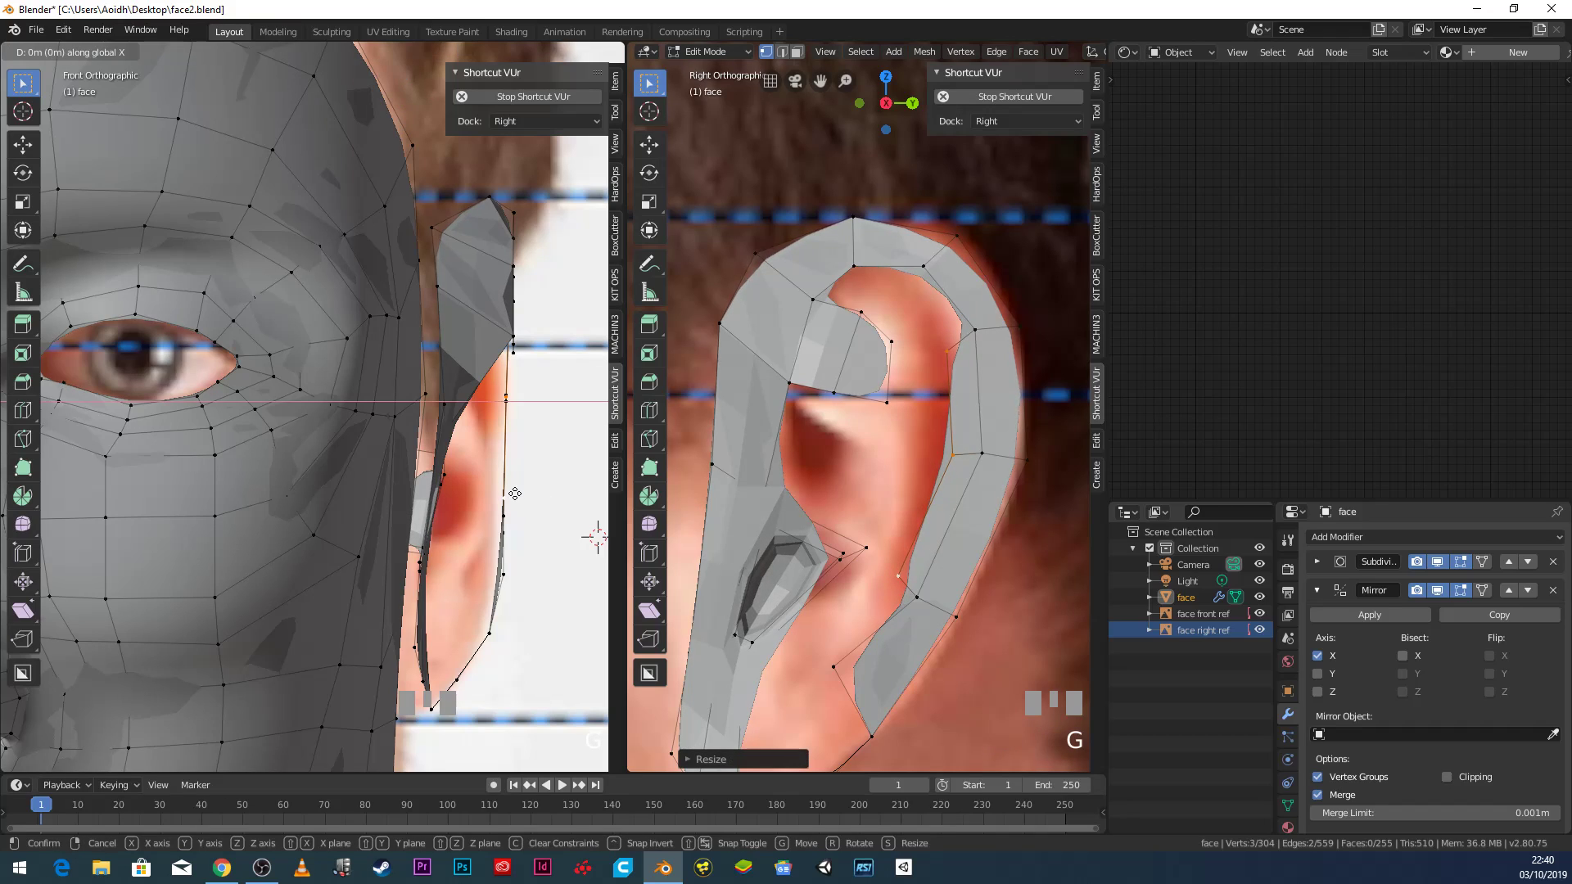
left_click(491, 496)
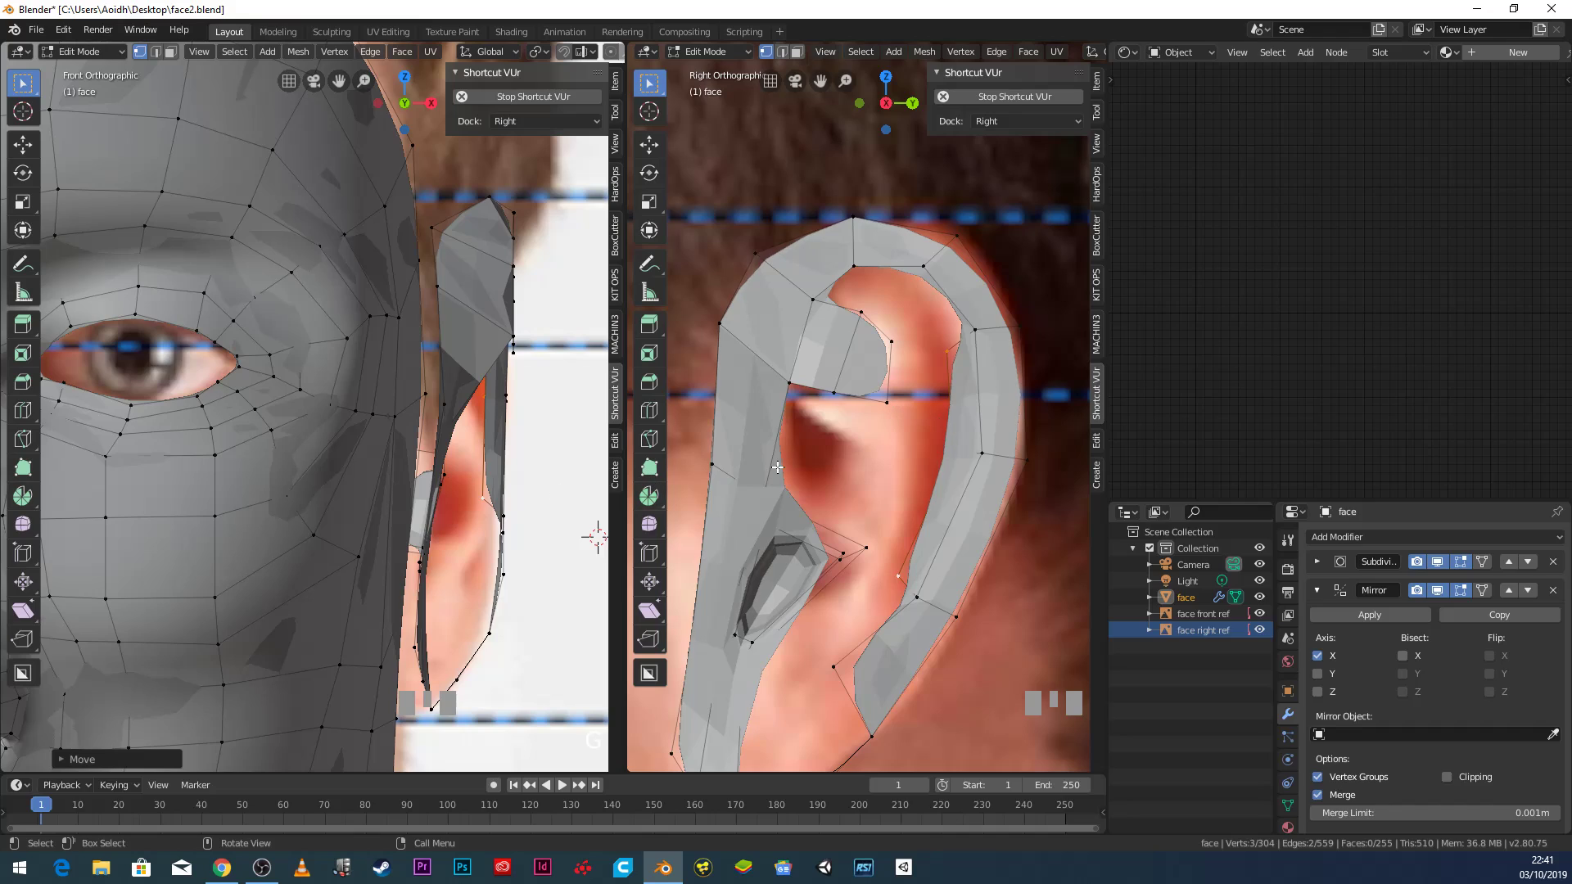
Extrude the inner rim edge forward again and move it about 0.0095 m outward along X.
key("e")
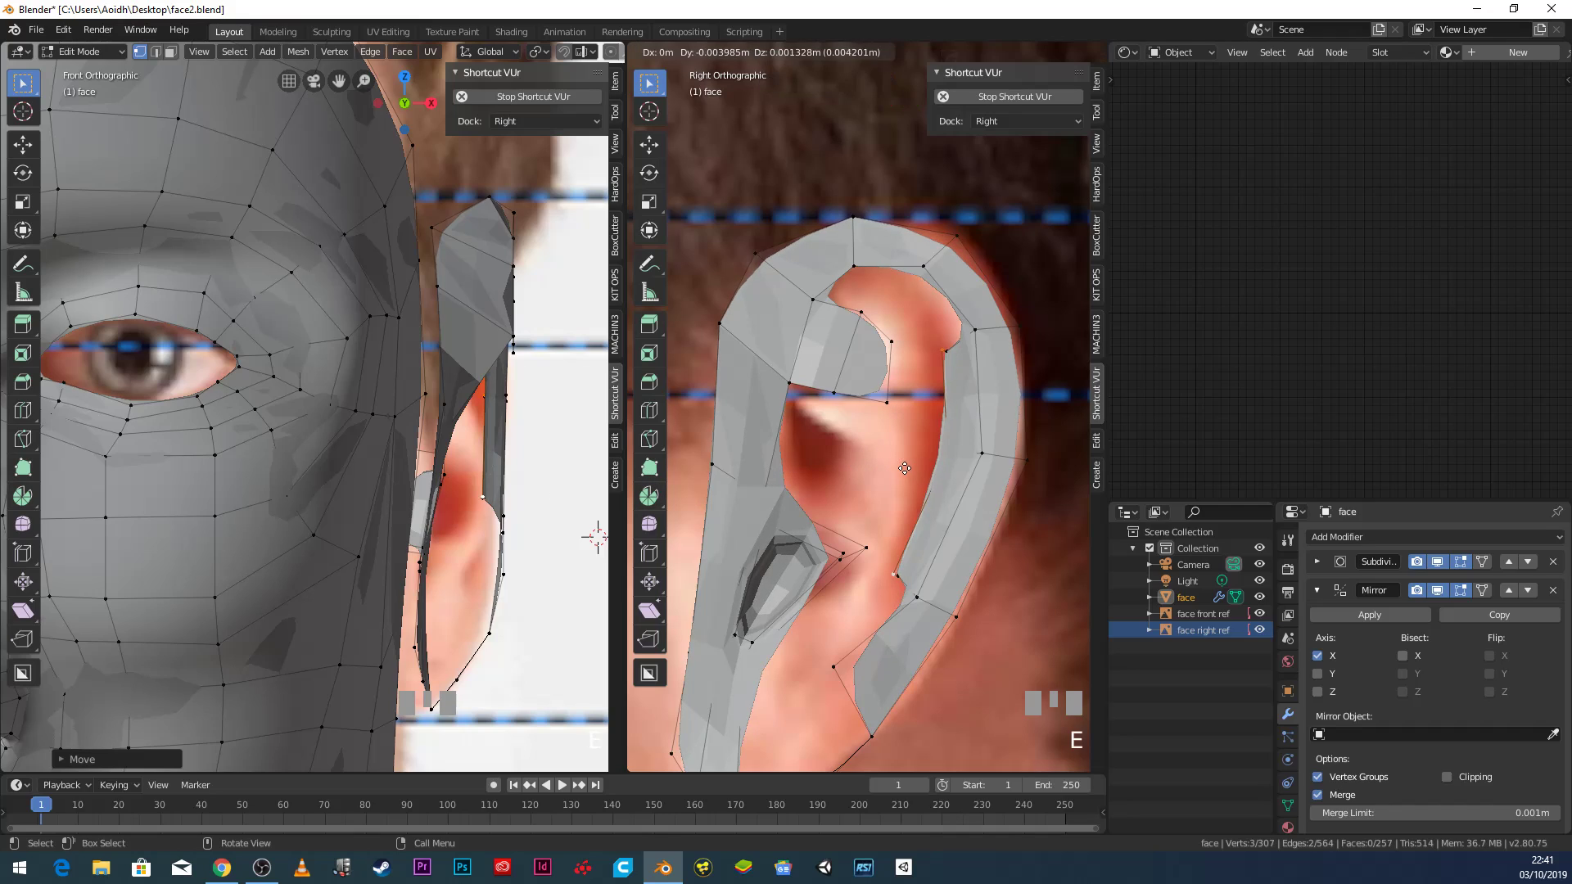
left_click(592, 448)
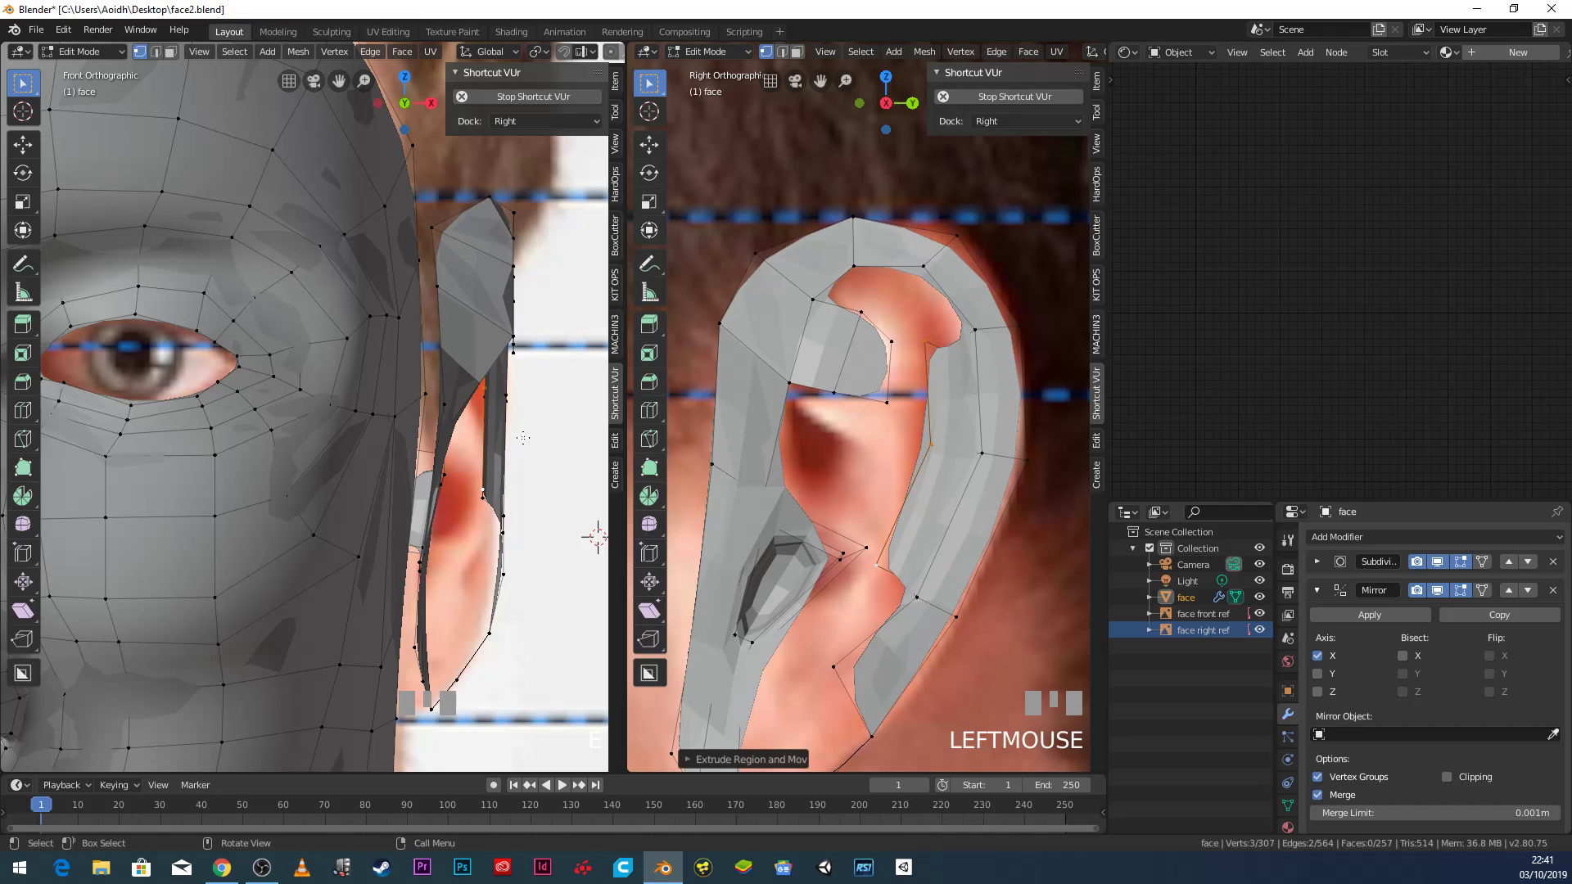
key("g")
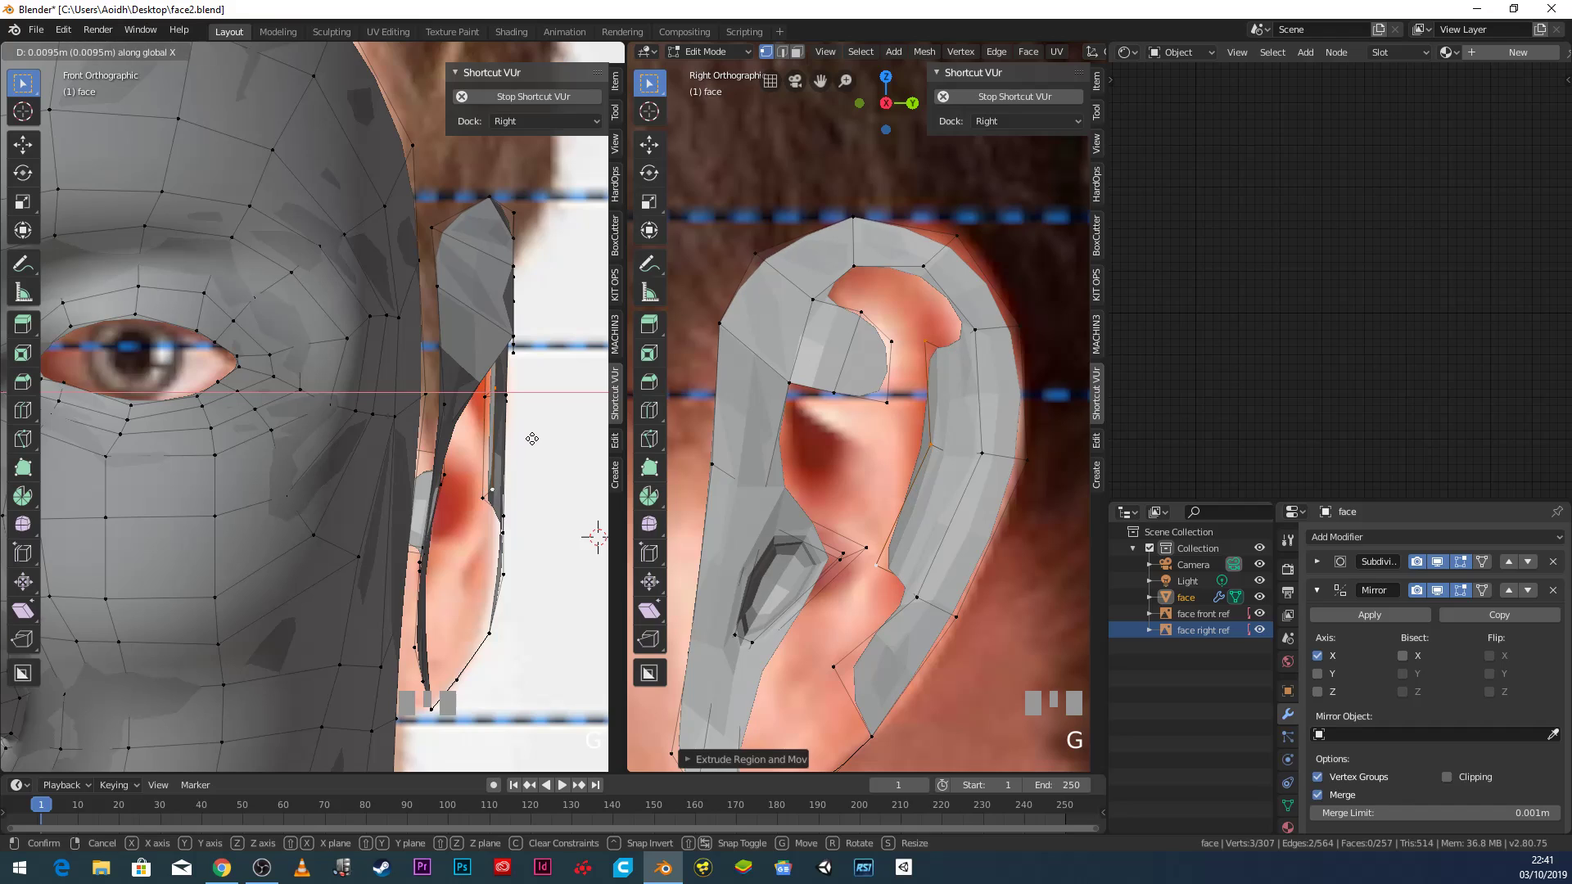
left_click(533, 440)
Merge the strip's lower front vertex with the rear corner vertex of the ear canal at their center.
left_click(880, 567, "shift")
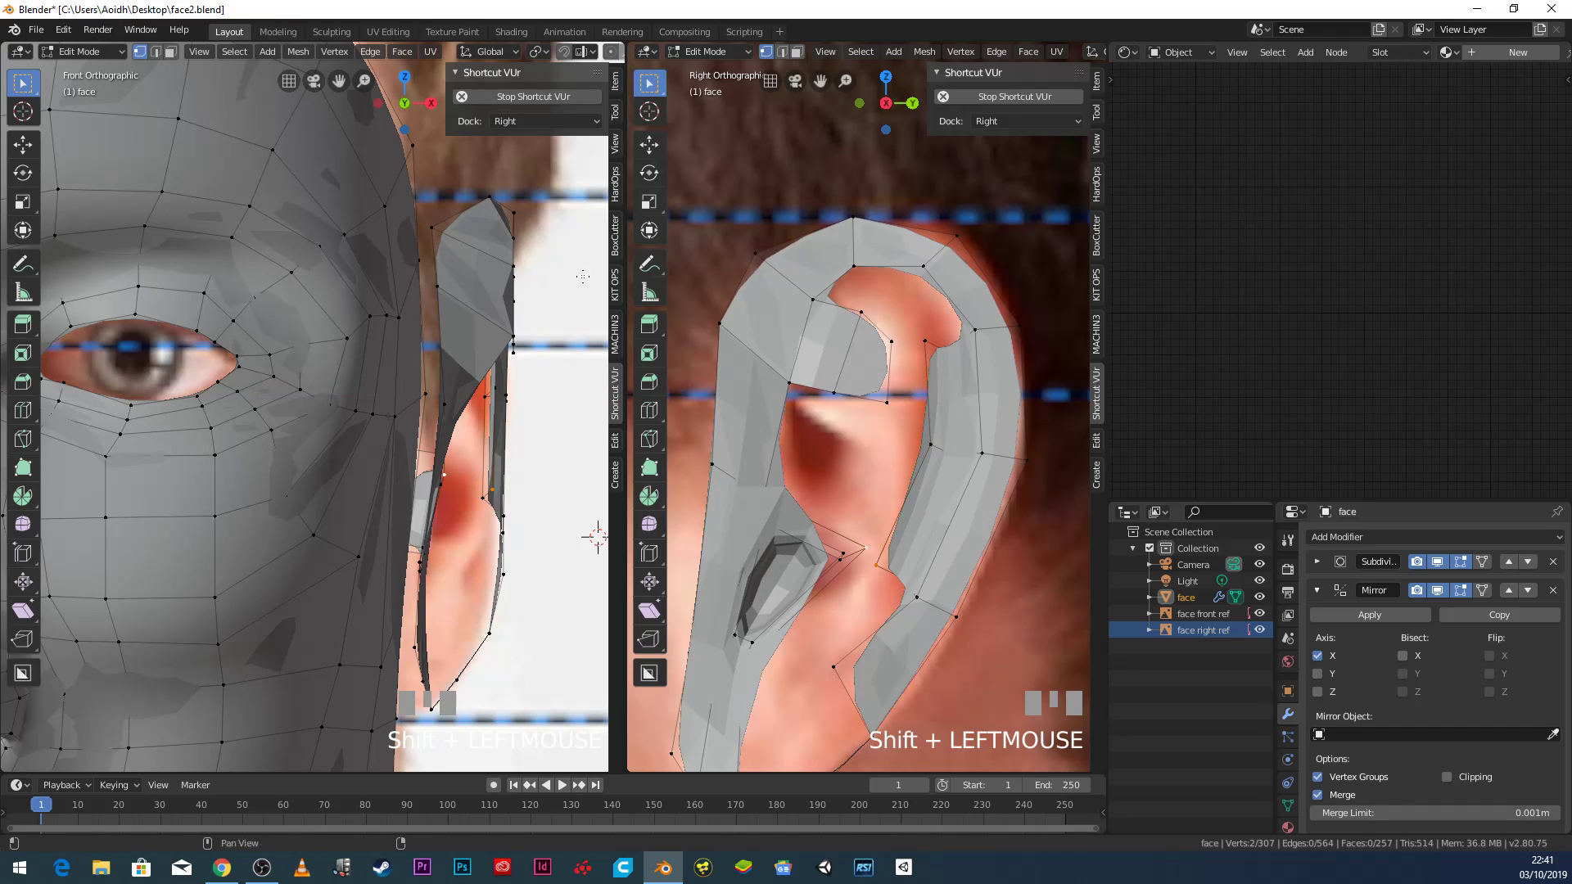
left_click(958, 51)
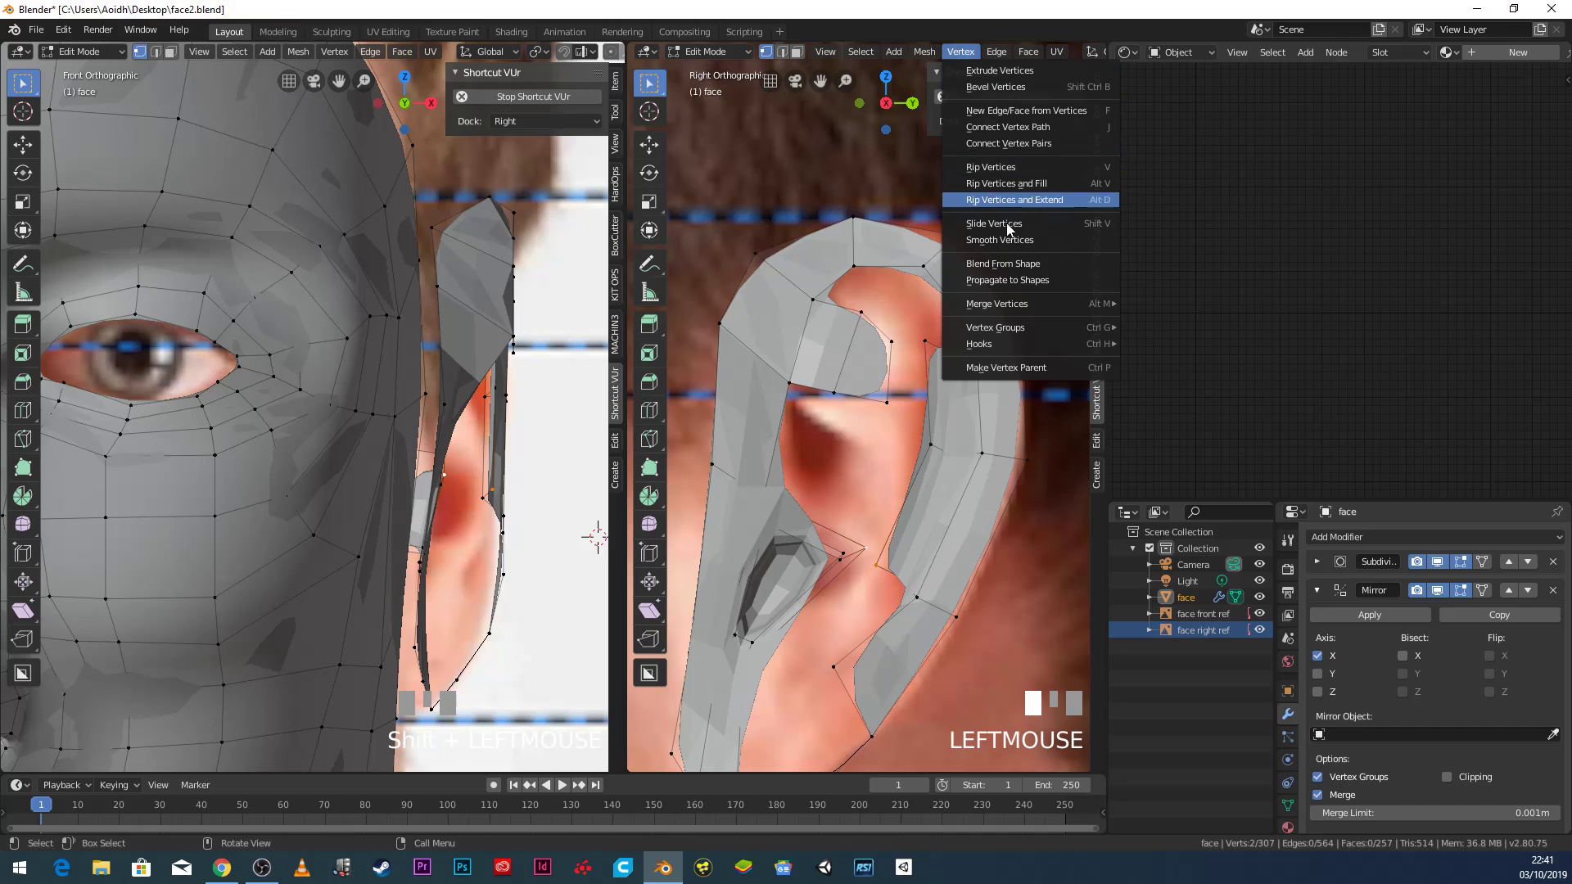
mouse_move(1029, 301)
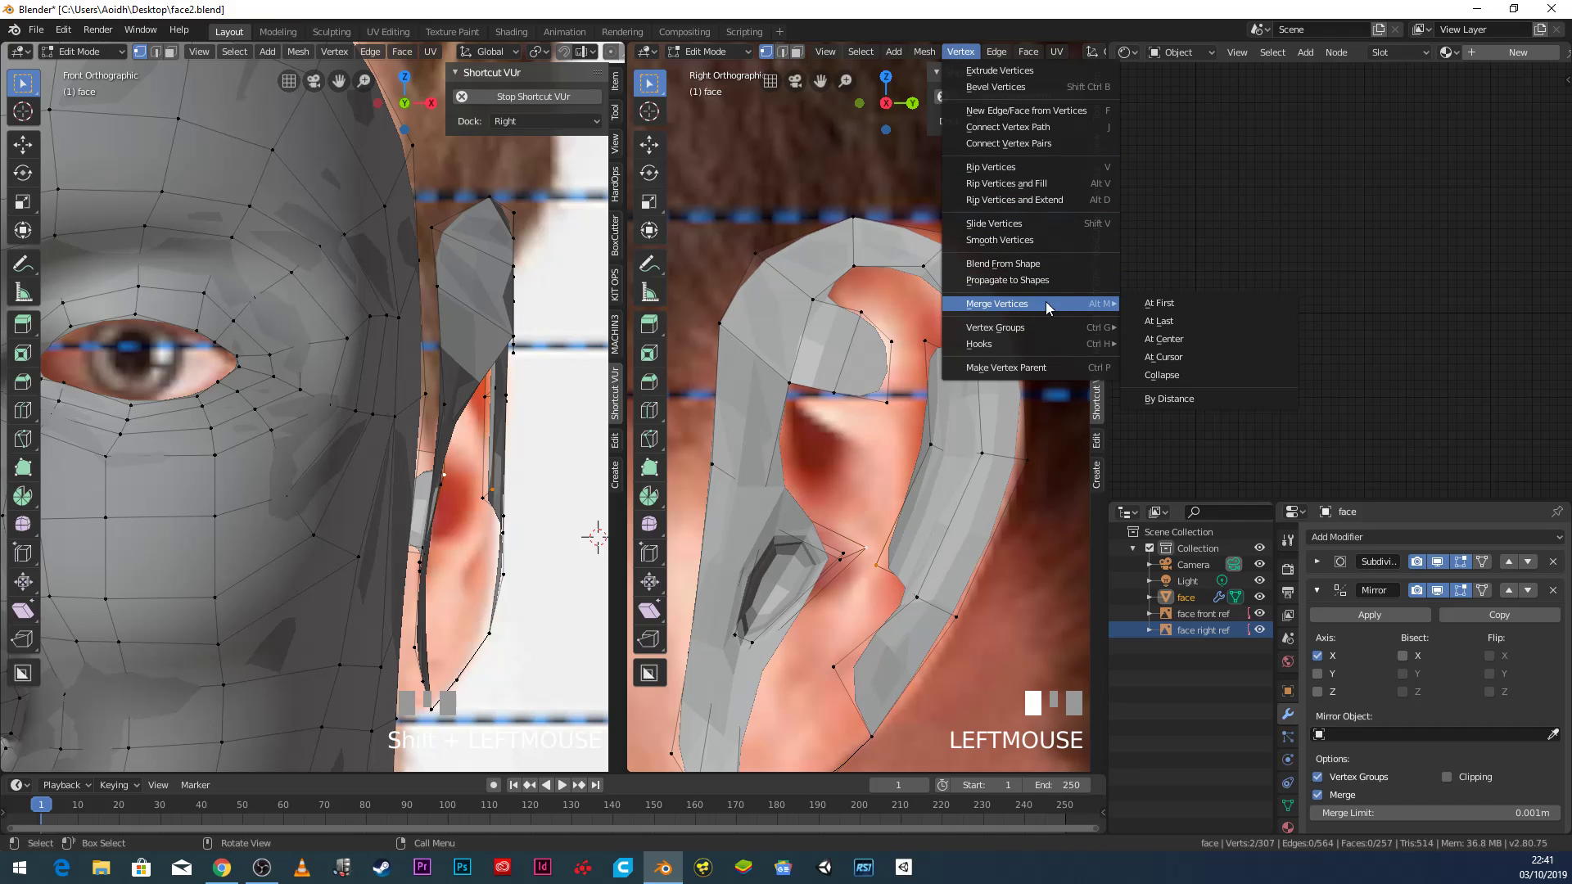
left_click(1167, 341)
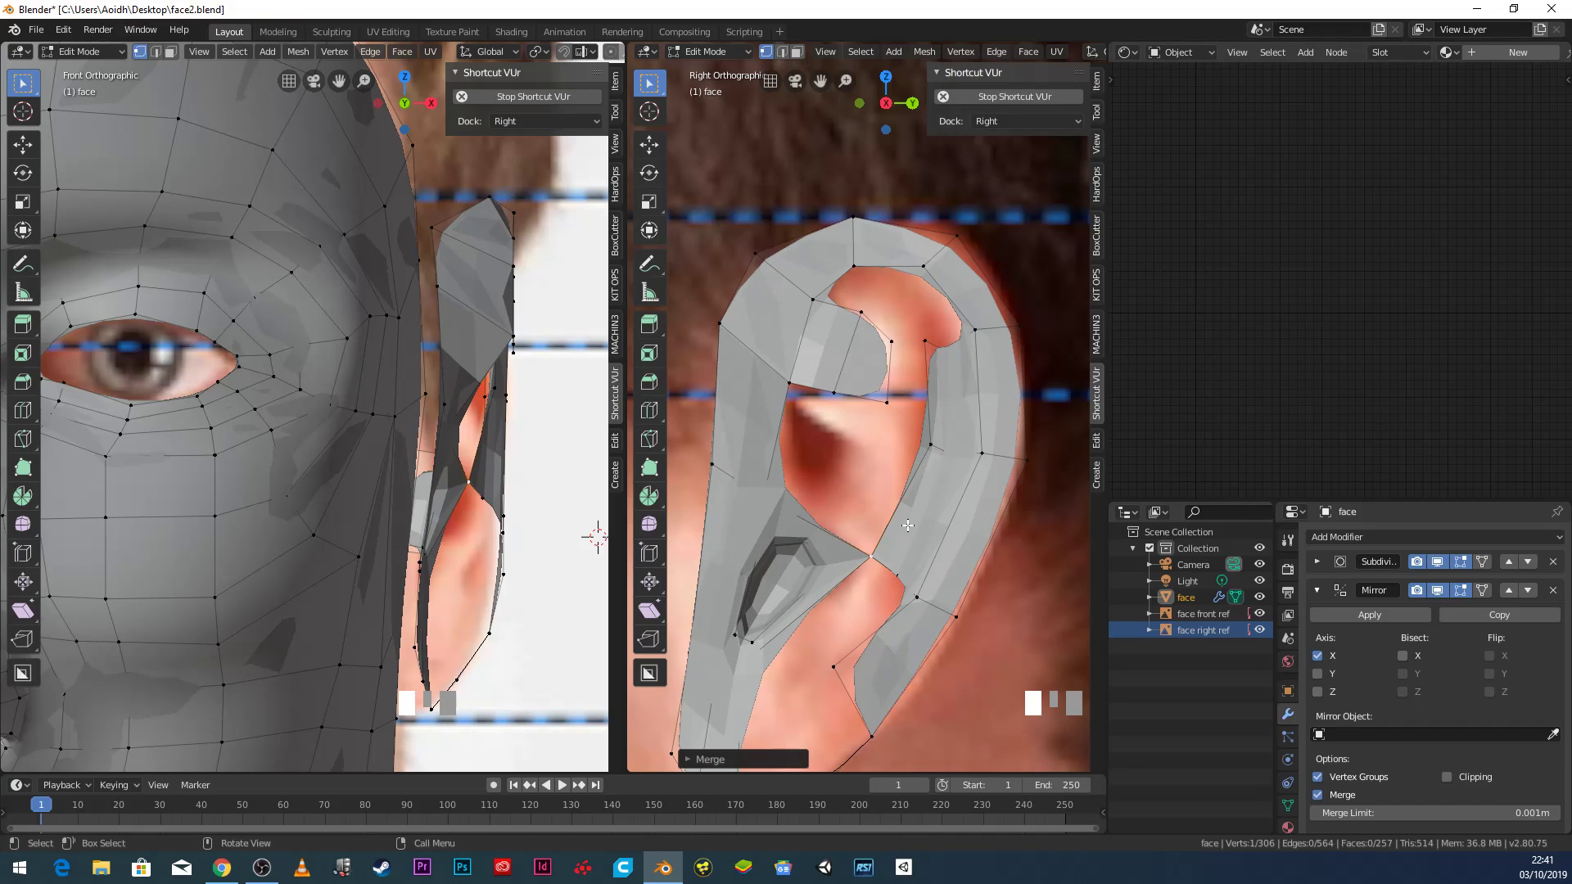
Show the mesh in wireframe and move the vertex behind the merged corner up and slightly back.
mouse_move(890, 598)
middle_mouse_down("shift")
mouse_move(843, 445)
mouse_move(785, 512)
middle_mouse_up("shift")
key("z")
left_click(725, 451)
left_click(876, 534)
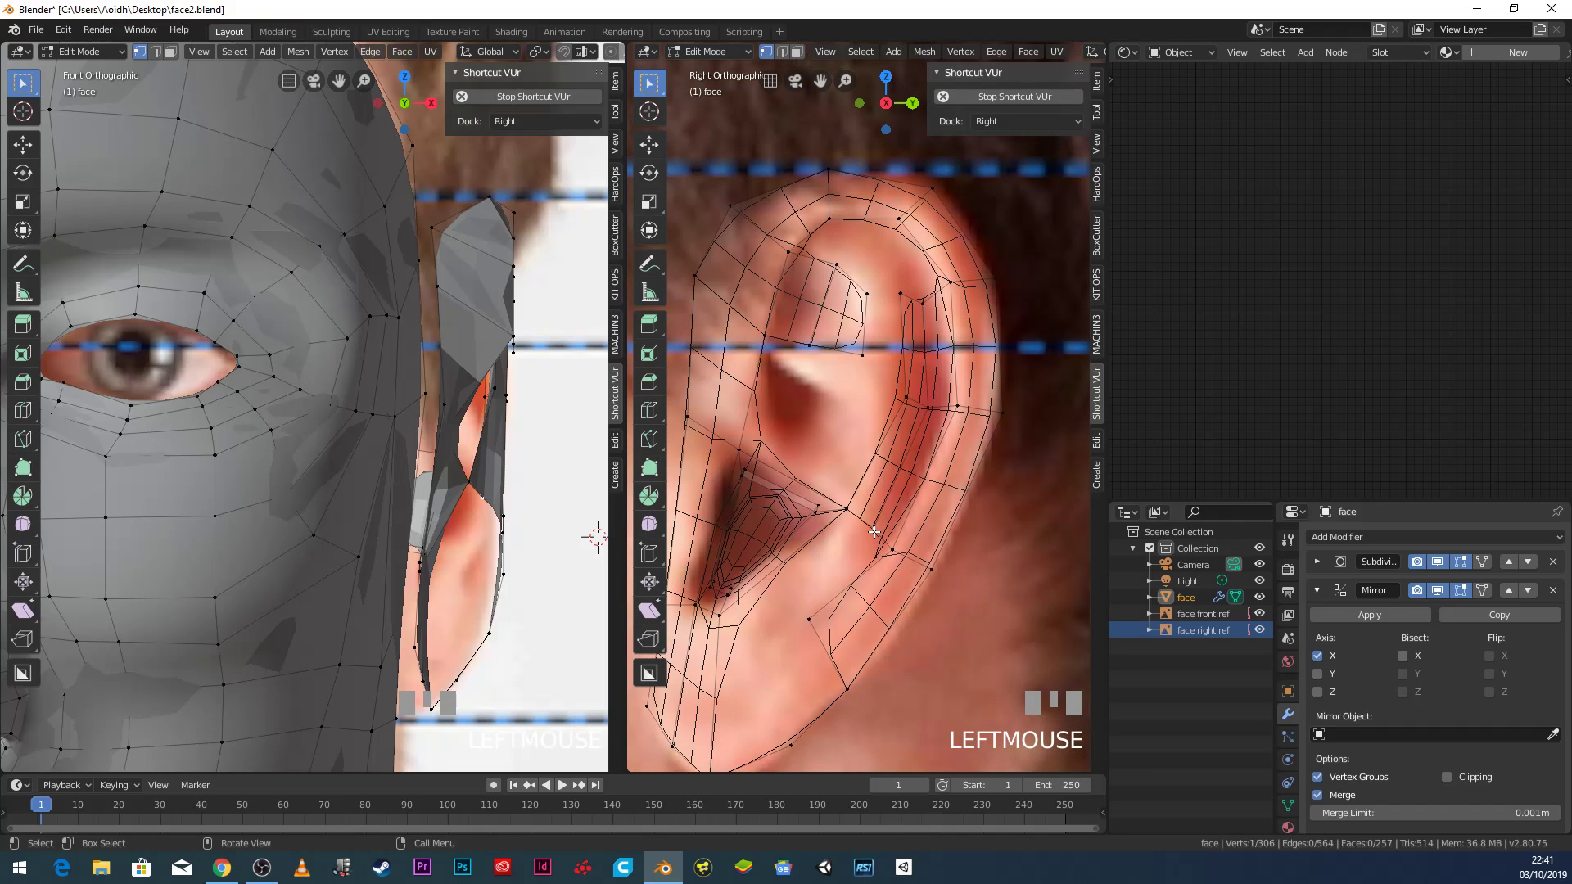
key("g")
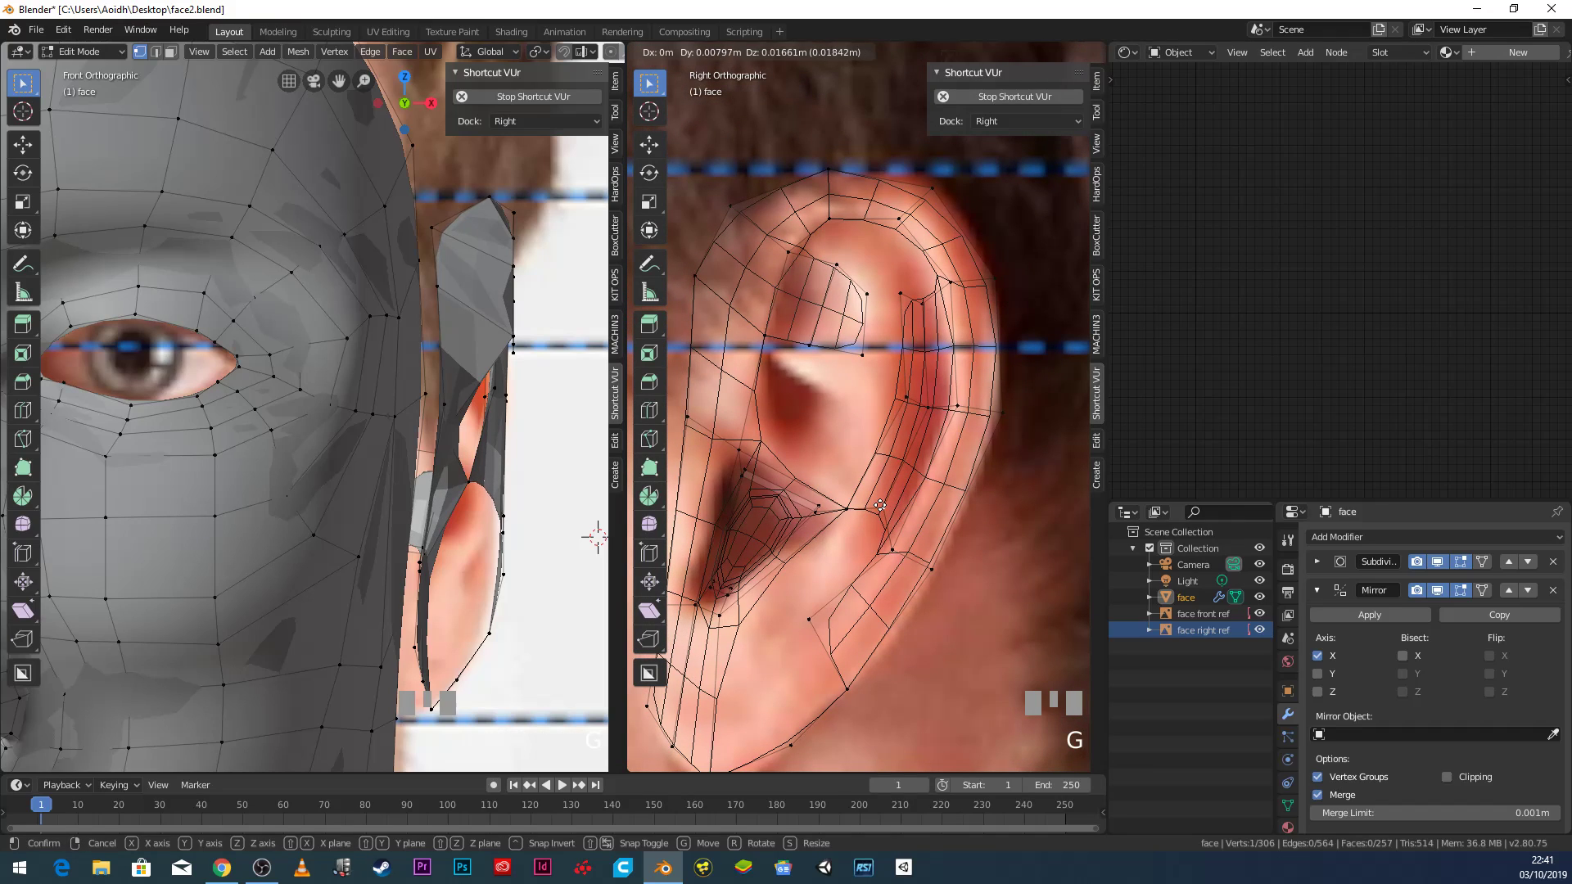
left_click(881, 514)
Fill a face between the rear end of the inner fold and the front edge of the rear strip.
middle_click_drag(894, 408, 860, 483, "shift")
left_click(870, 473)
left_click(828, 428, "shift")
left_click(832, 370, "shift")
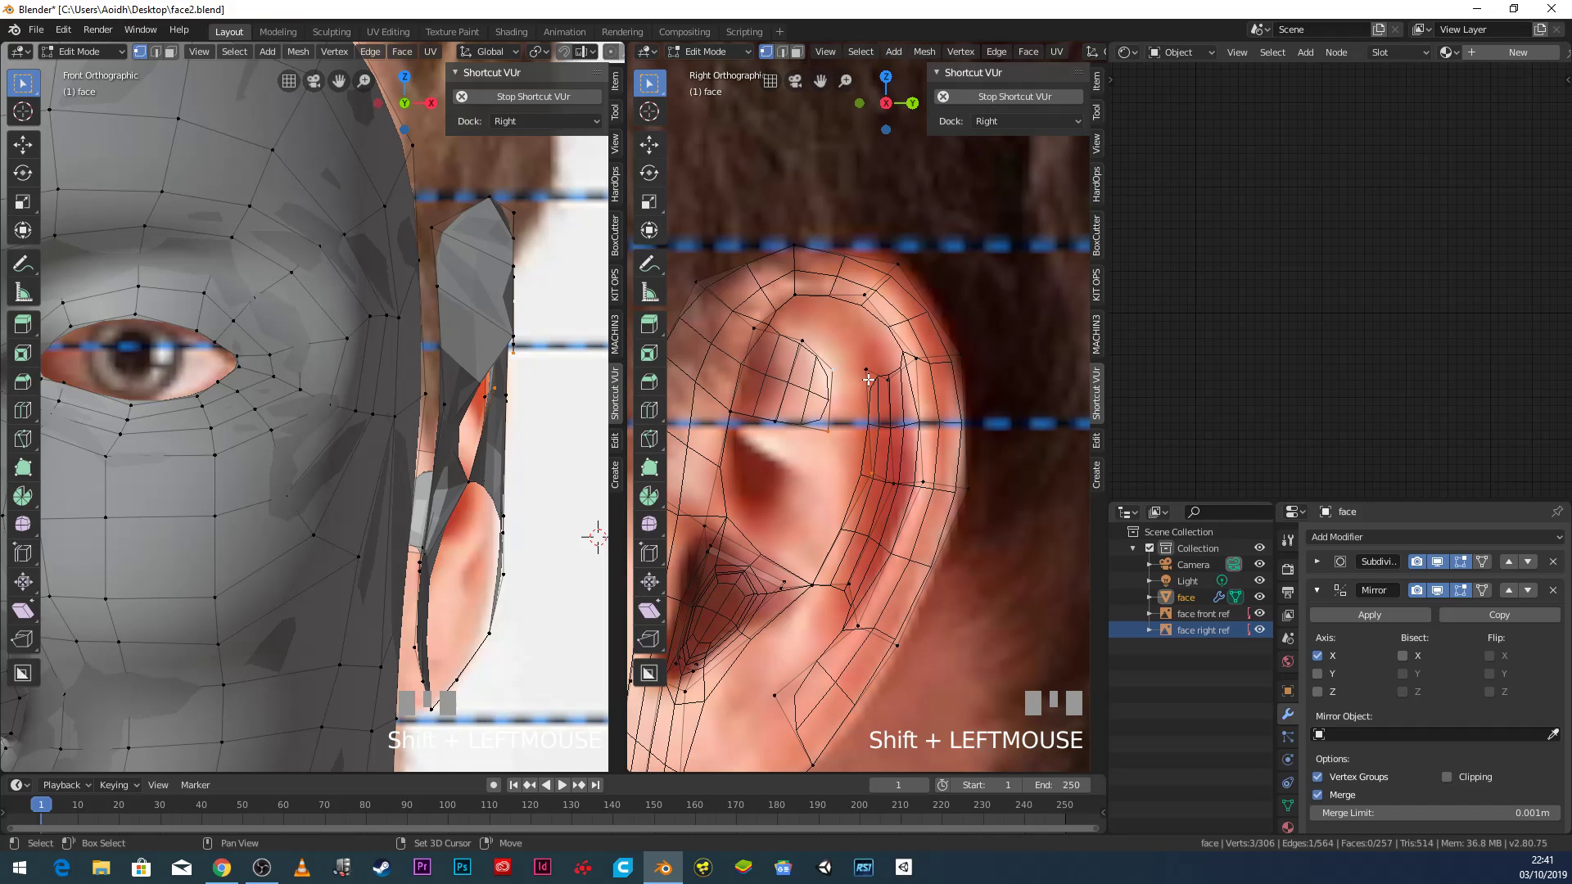
left_click(866, 370, "shift")
key("f")
Fill a face joining the upper end of the rear strip to the inner edge of the upper rim.
scroll(867, 420, "up", 3)
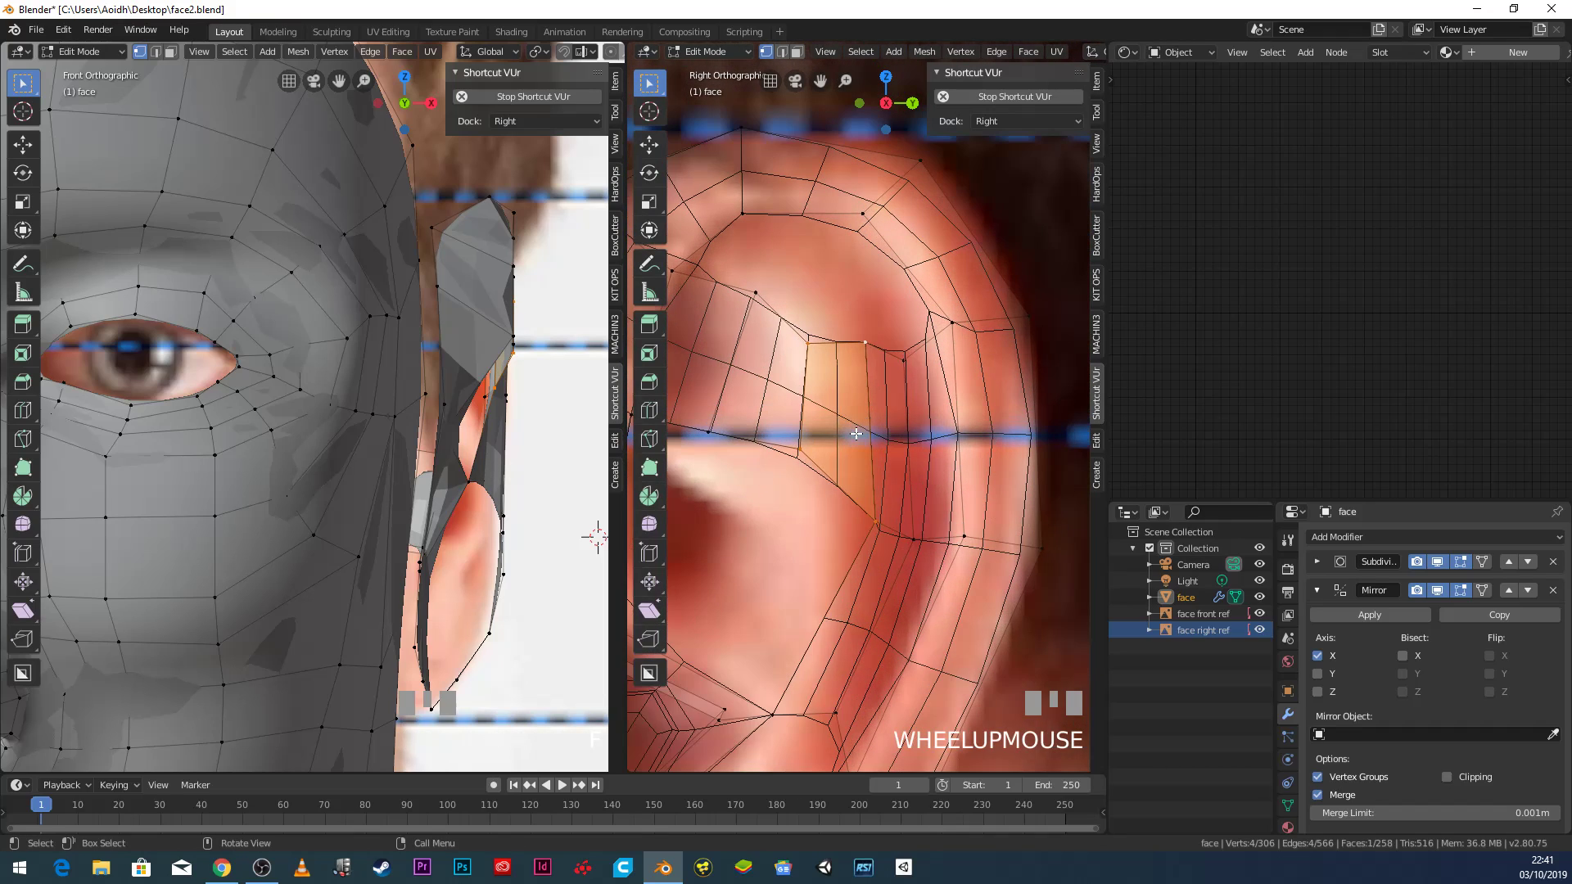
middle_click_drag(867, 420, 846, 518, "shift")
left_click(898, 470)
left_click(946, 433, "shift")
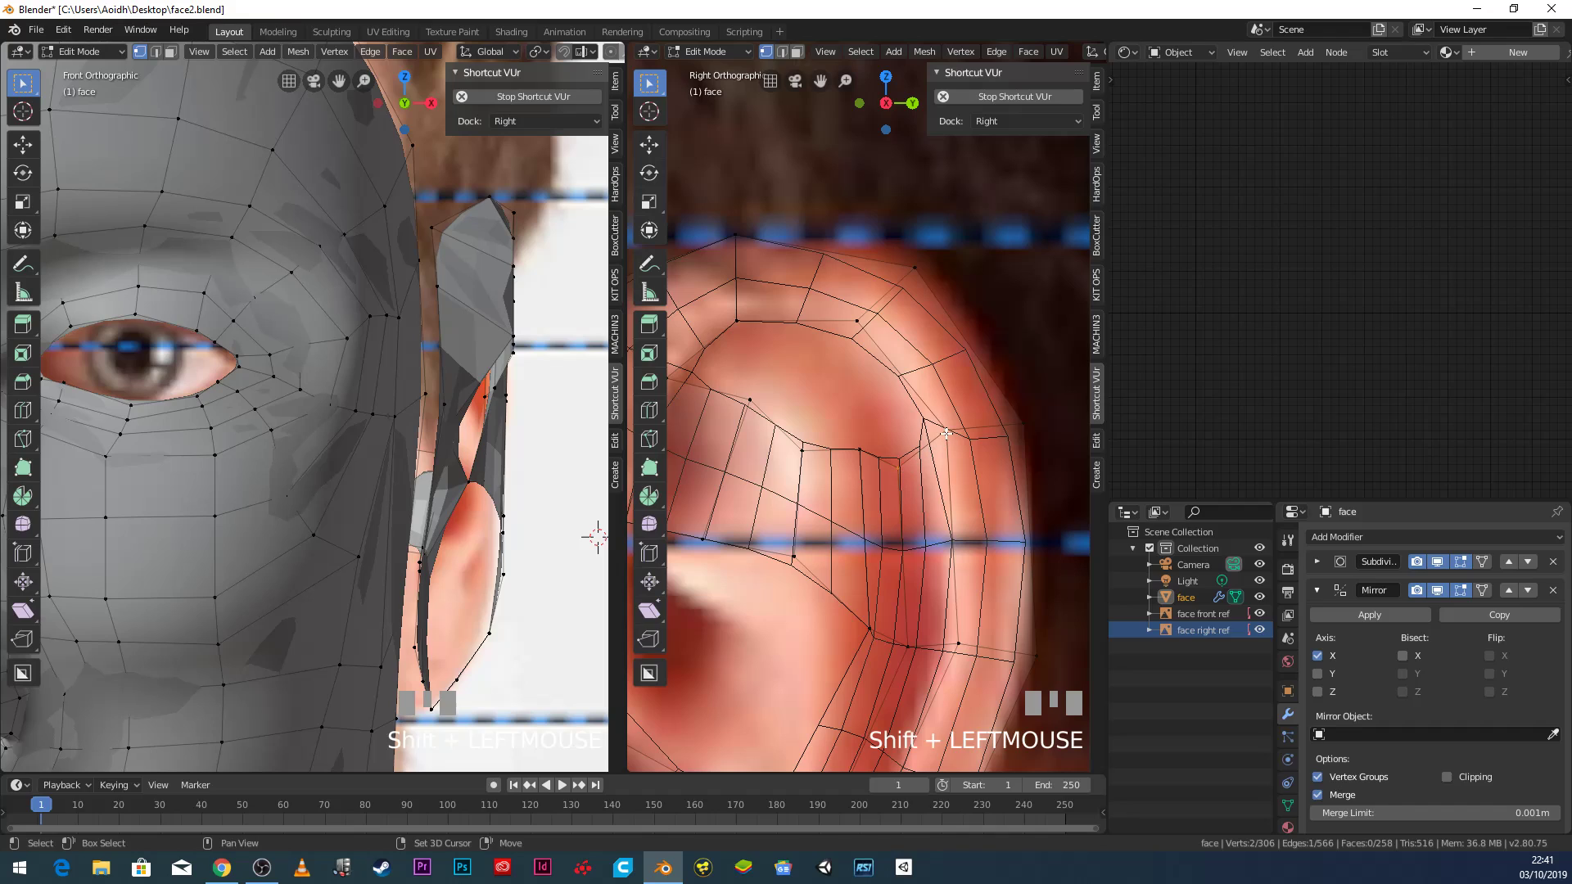
left_click(861, 453, "shift")
left_click(854, 339, "shift")
key("g")
right_click(878, 389)
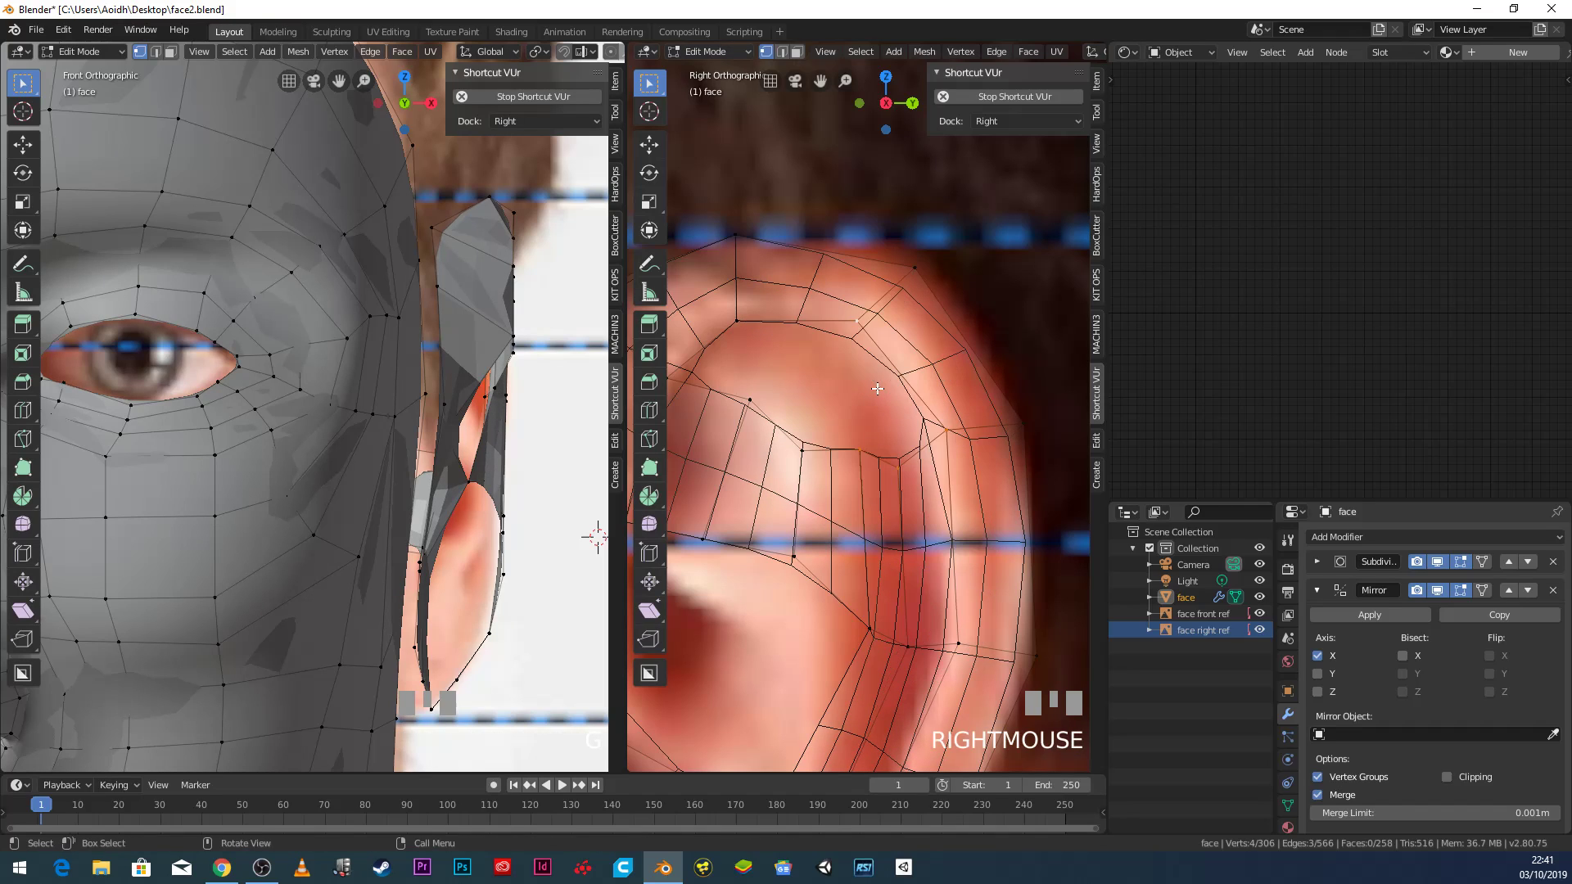
key("f")
Fill a face between the inner fold's upper rear edge and the upper rim.
middle_click_drag(801, 438, 835, 459, "shift")
left_click(784, 423)
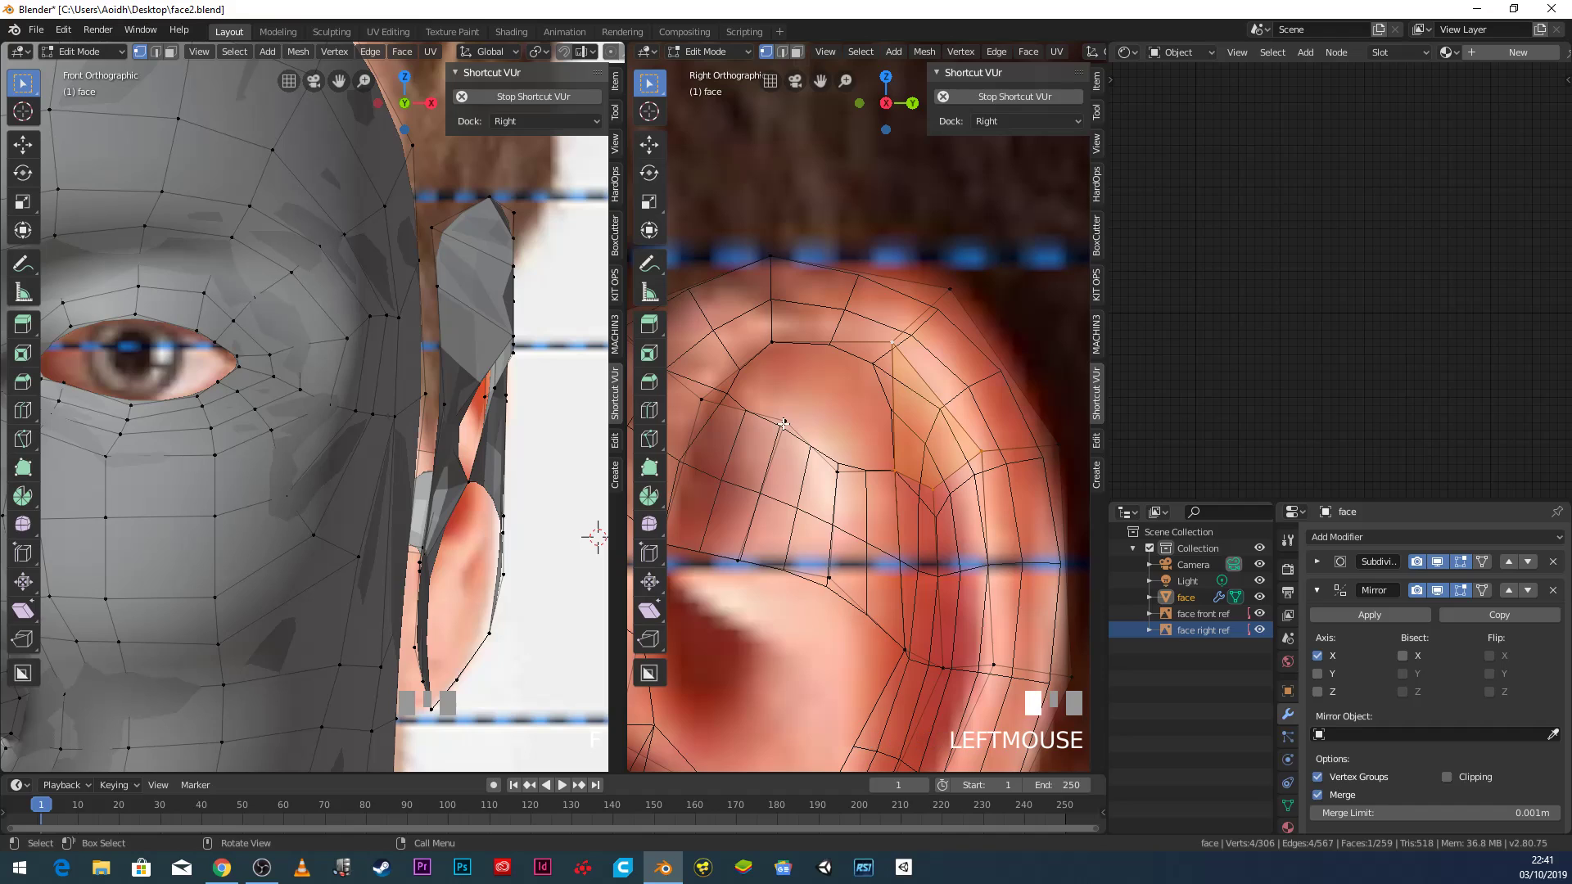
left_click(850, 476, "shift")
left_click(900, 344, "shift")
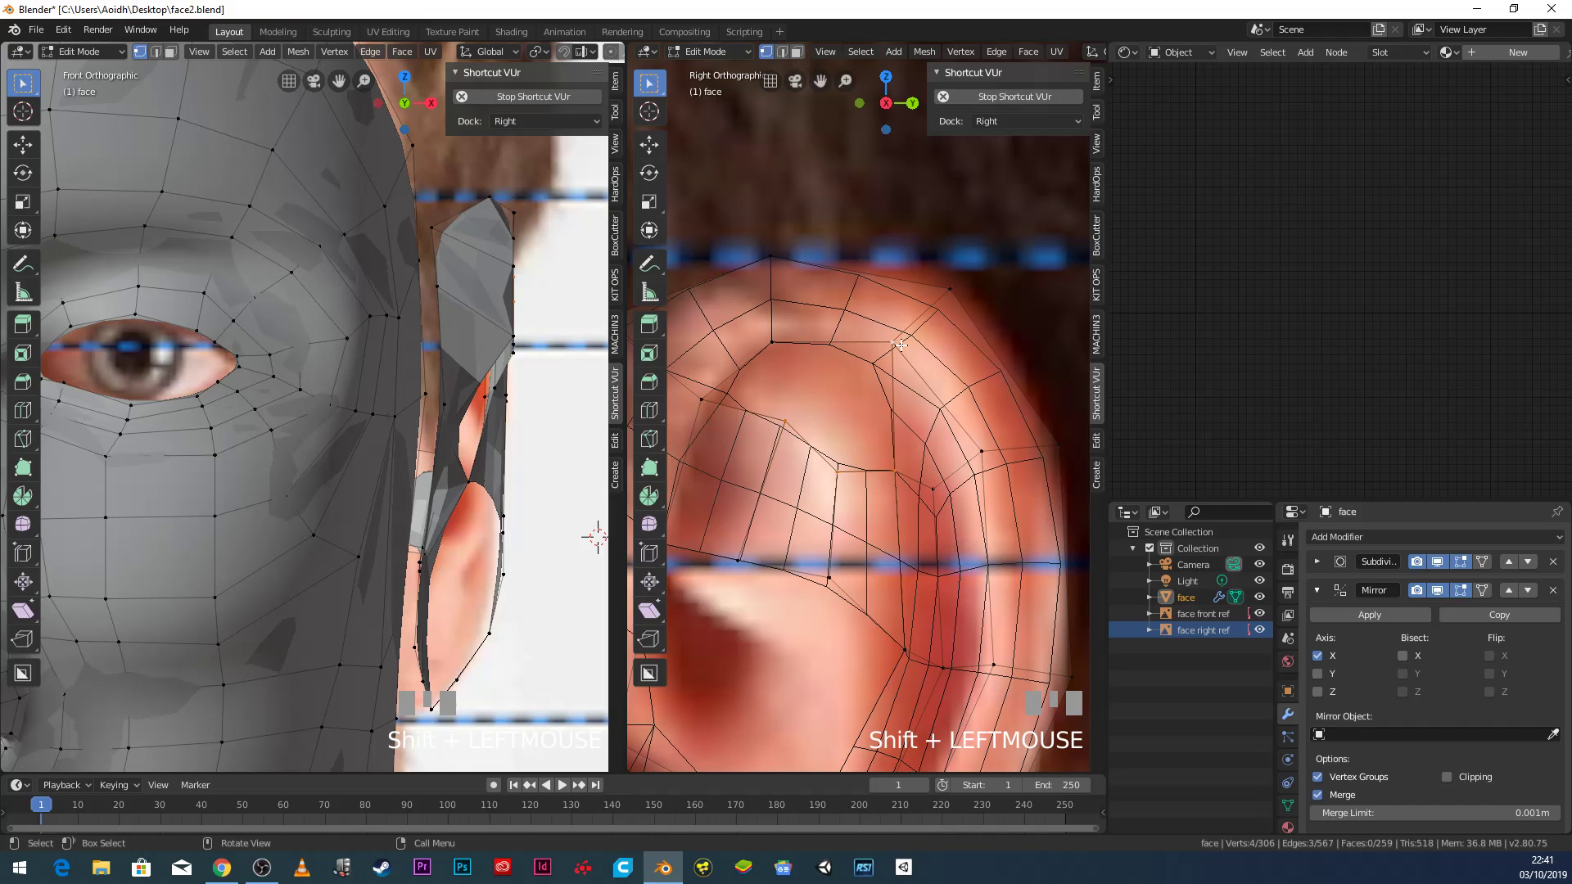
key("g")
right_click(863, 387)
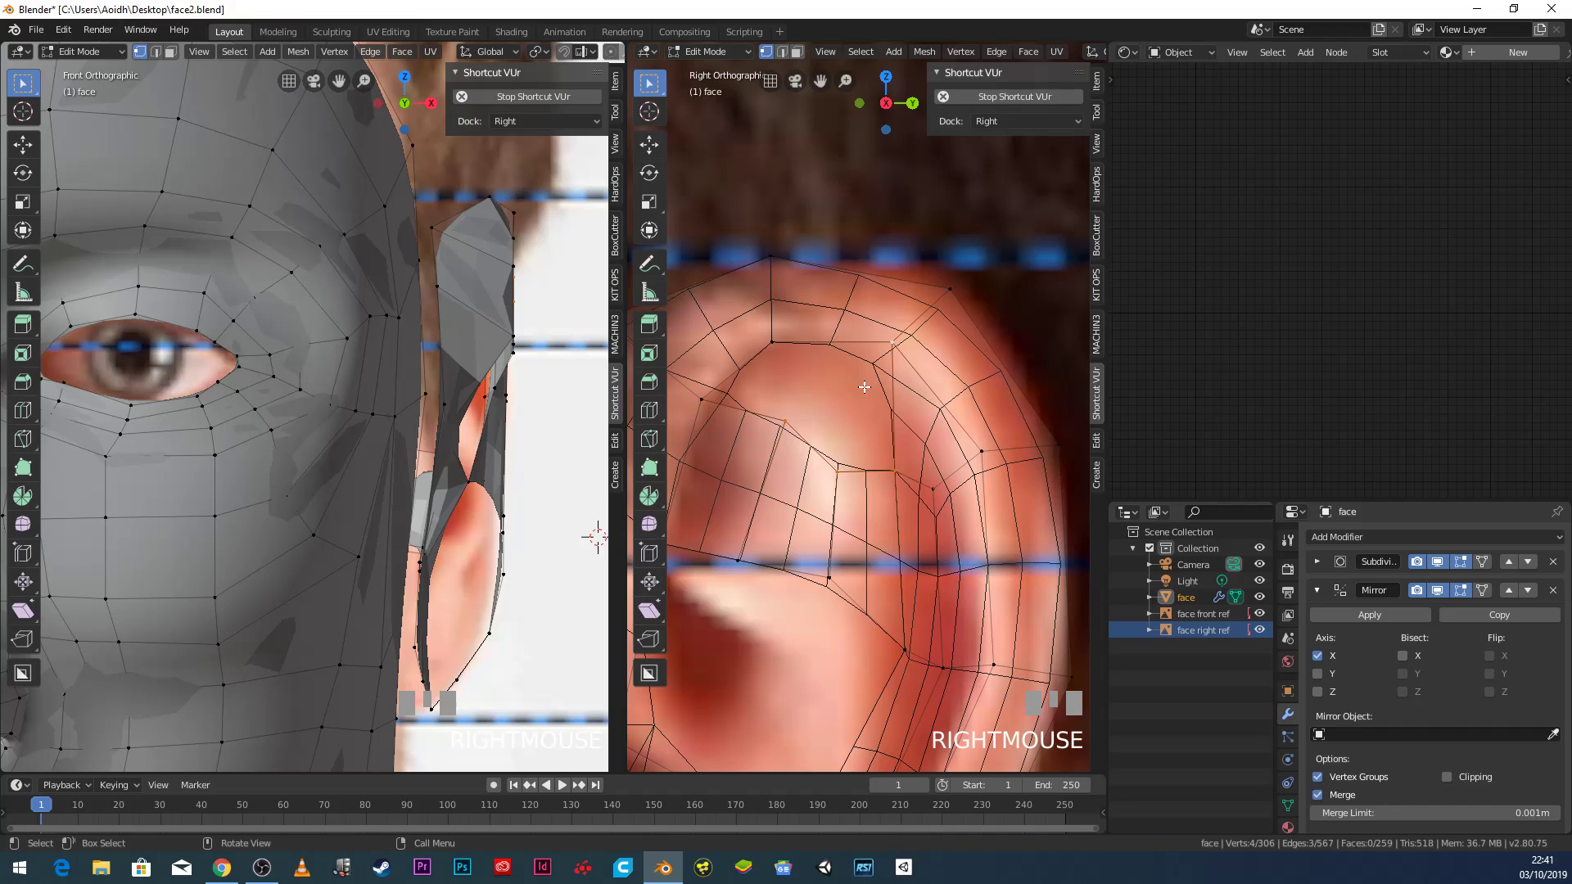
key("f")
Fill a face closing the remaining gap between the inner fold's upper front edge and the upper rim.
left_click(788, 418)
left_click(711, 400, "shift")
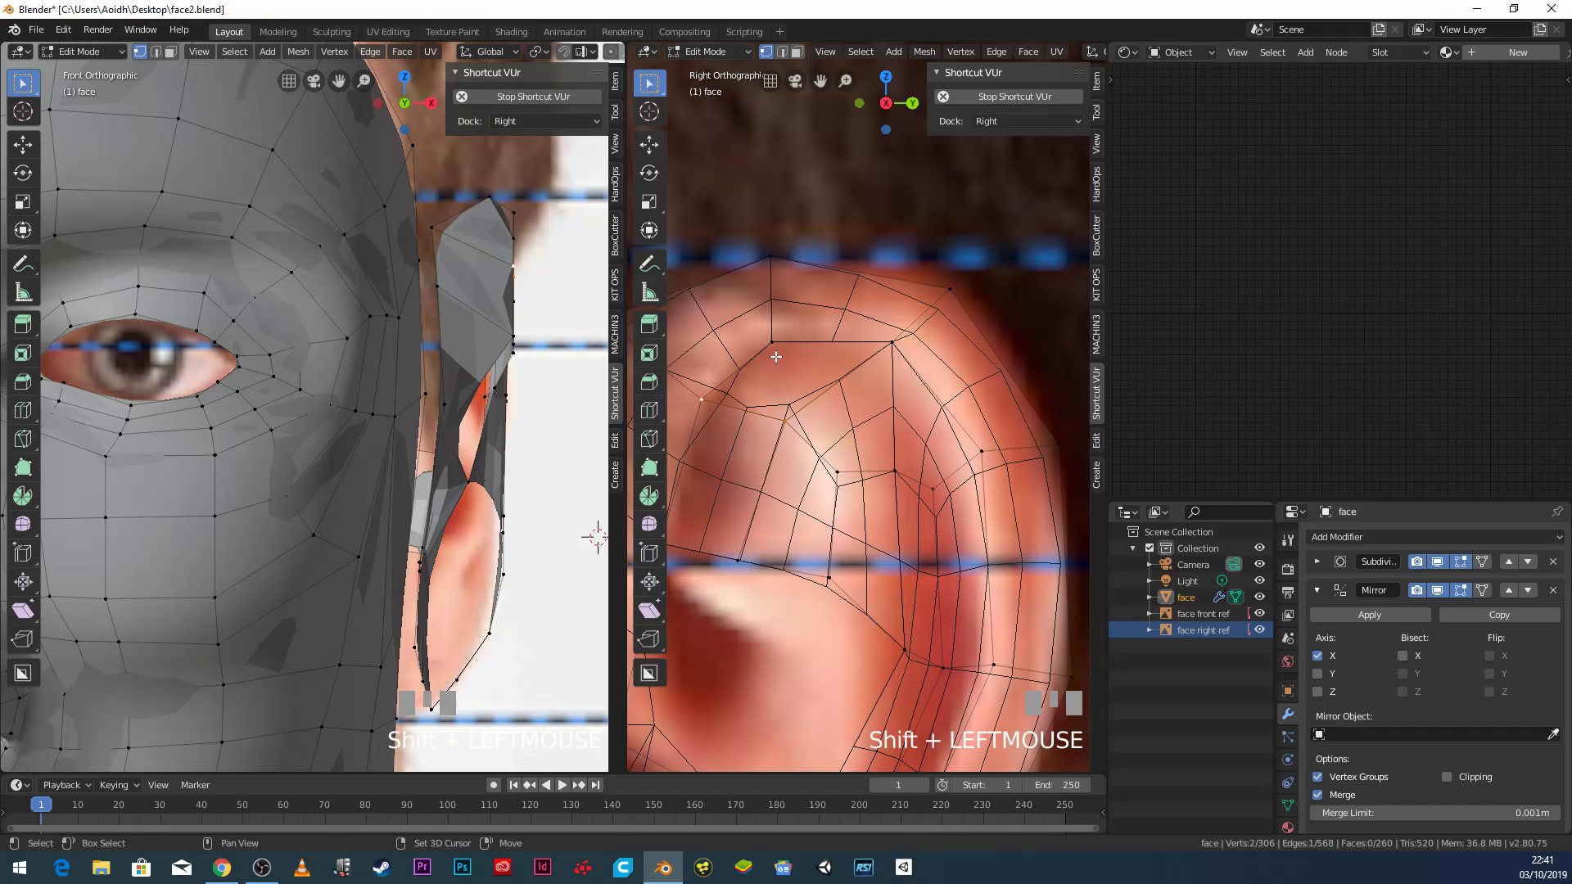
key("f")
scroll(857, 392, "down", 2)
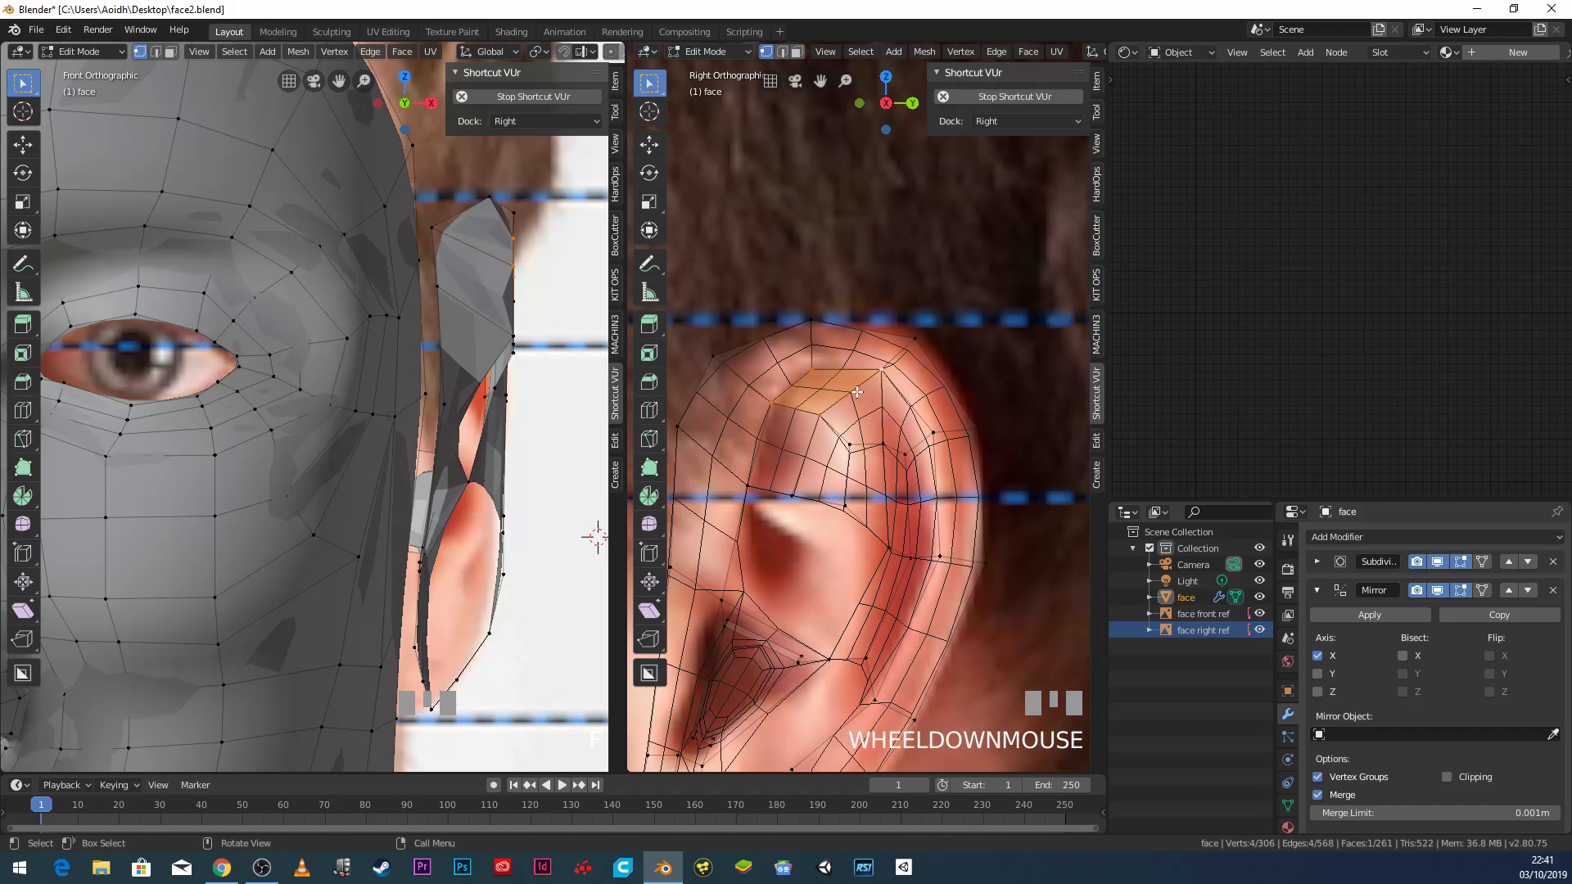
Show the mesh in solid shading and fill a four-sided face across the front part of the ear's central opening.
key("z")
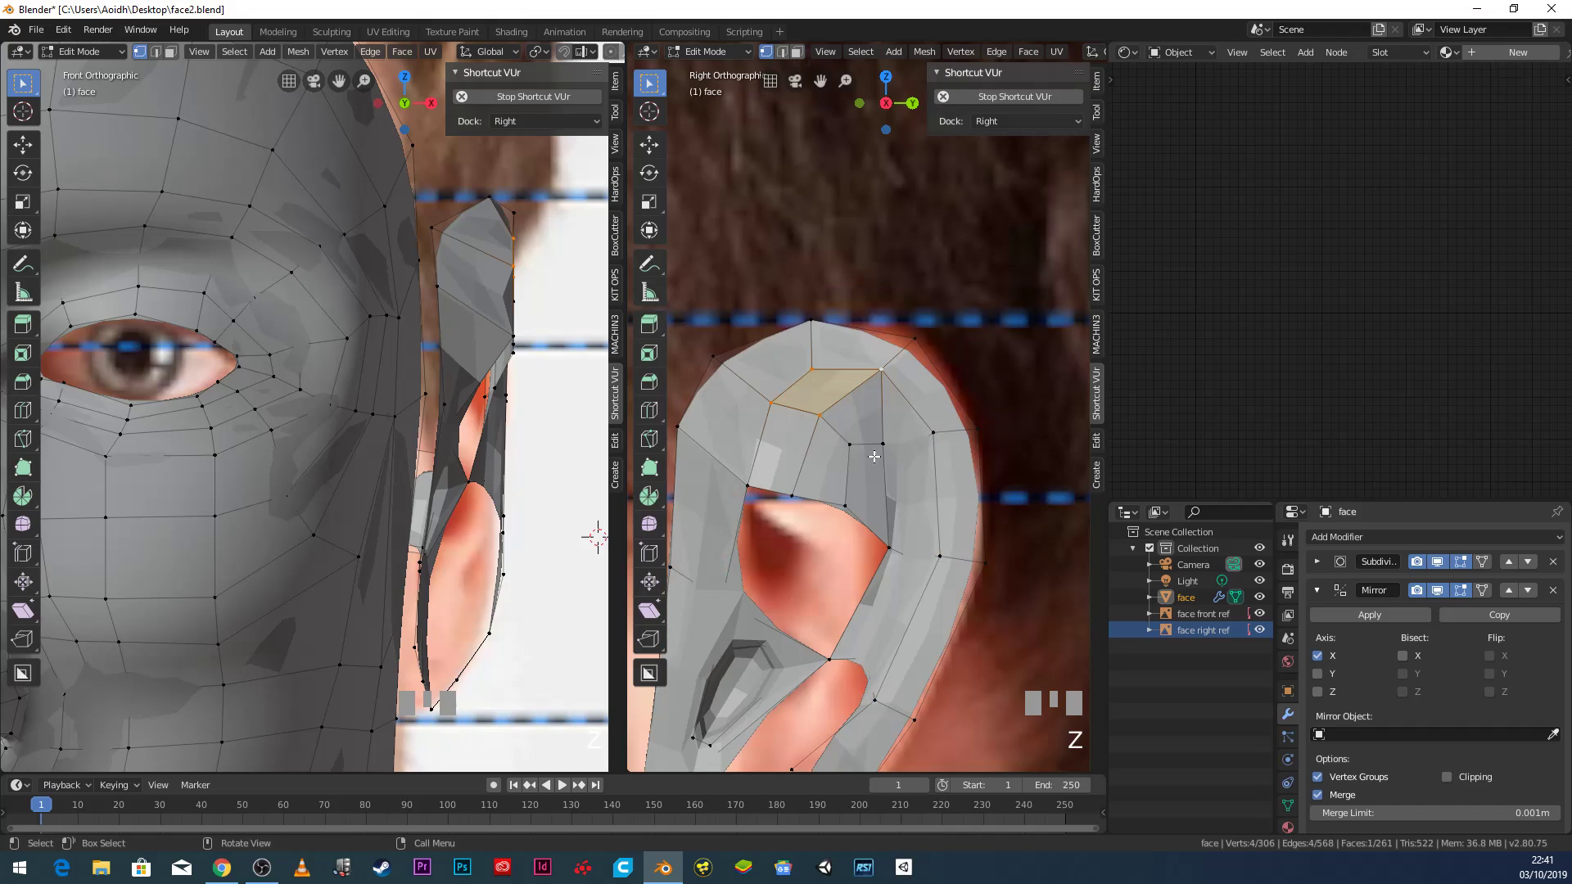
middle_click_drag(813, 483, 817, 389, "shift")
scroll(817, 388, "down", 3)
scroll(826, 461, "up", 3)
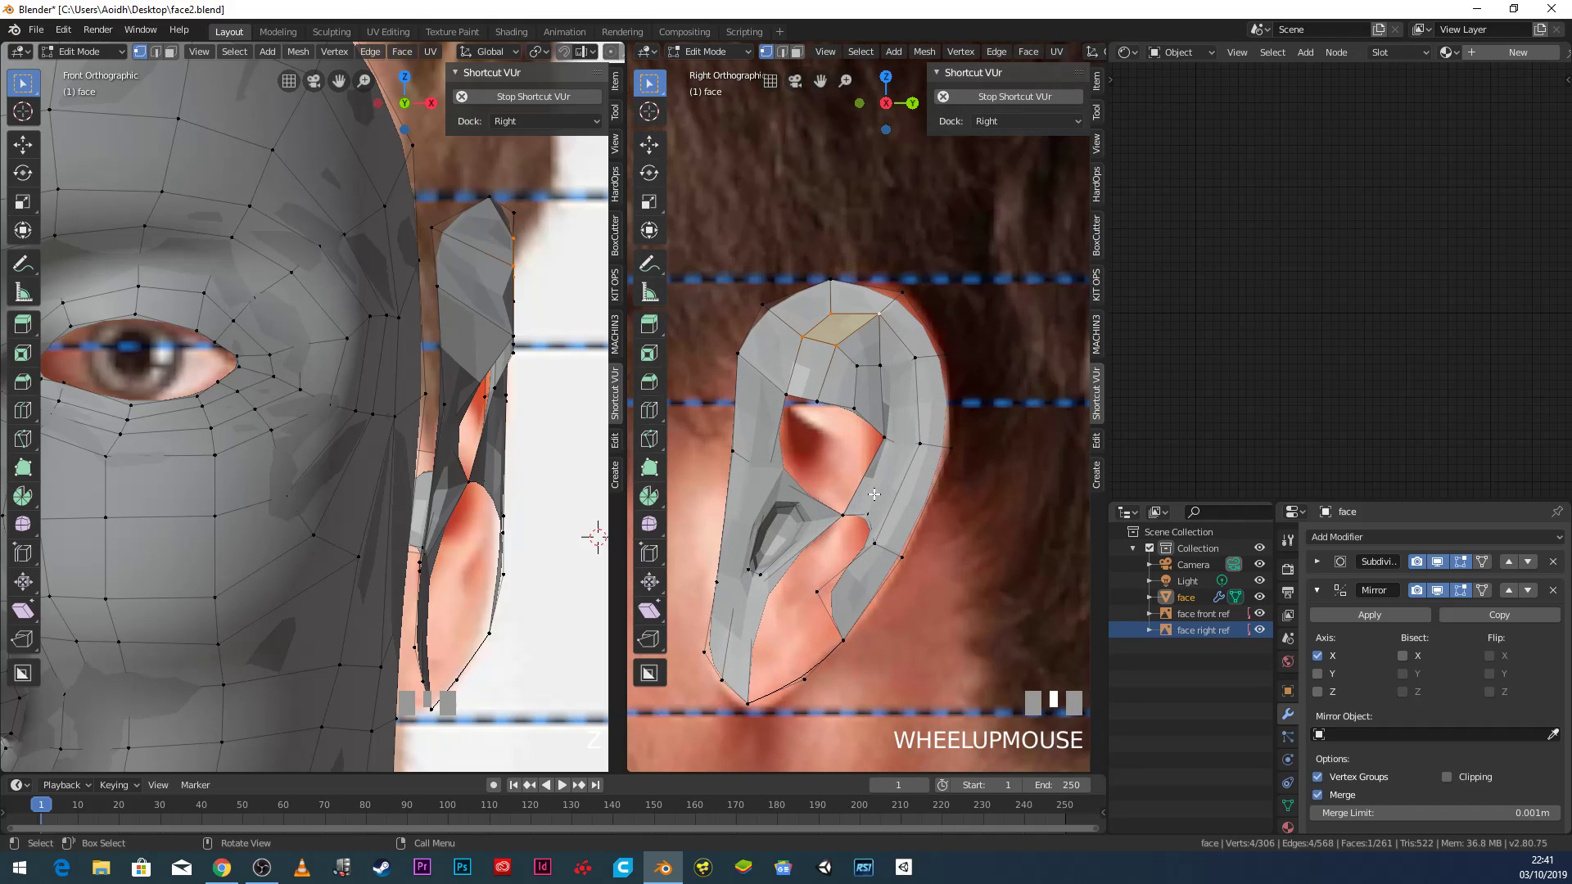
scroll(825, 460, "up", 2)
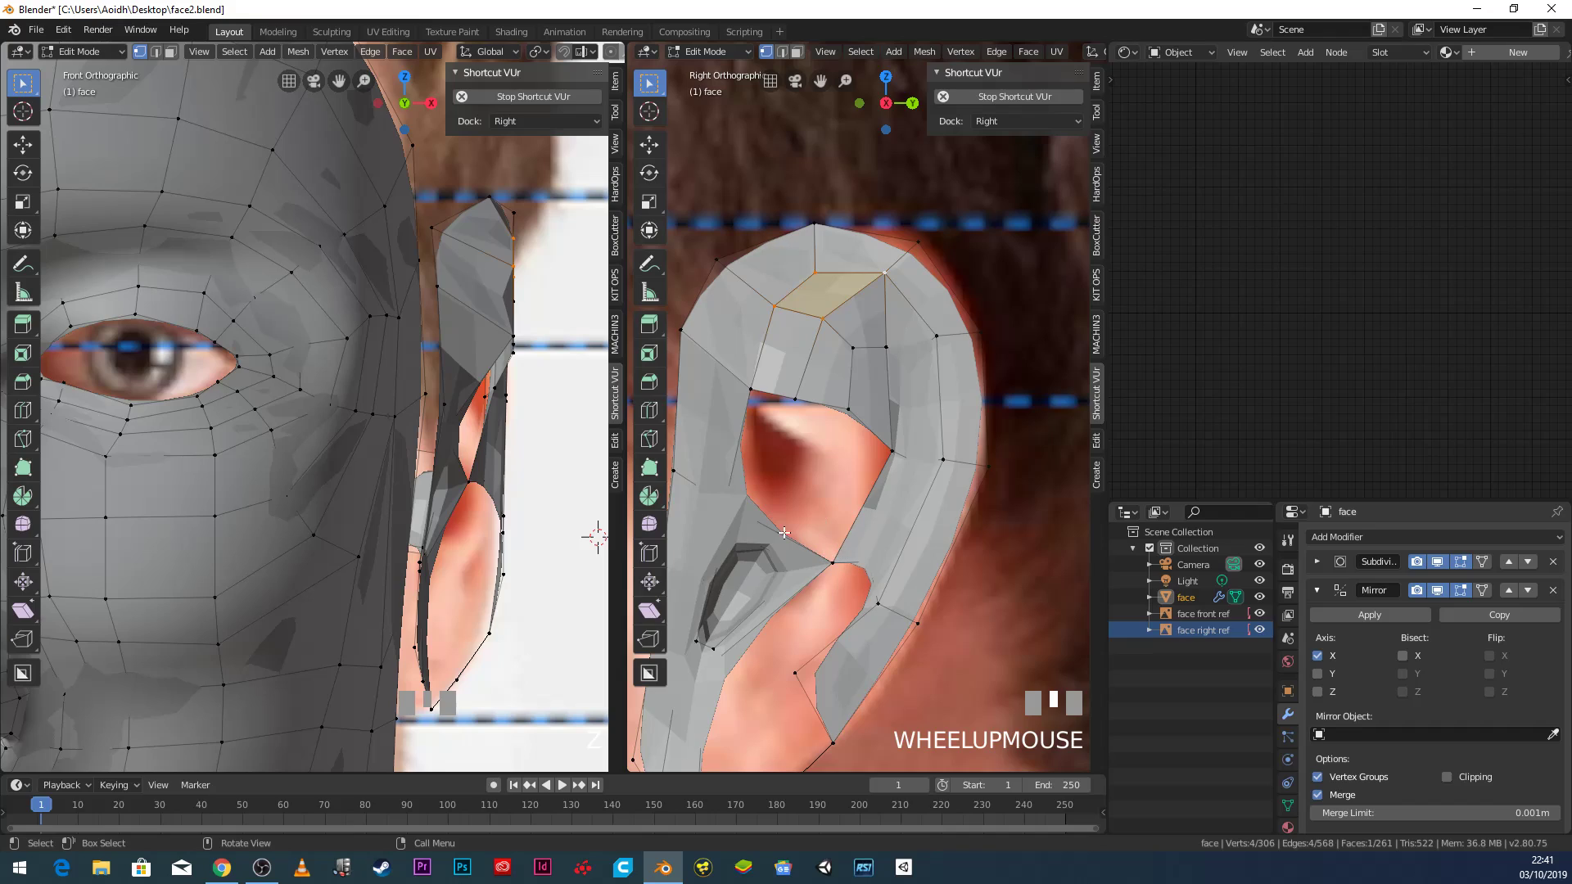
left_click(761, 401)
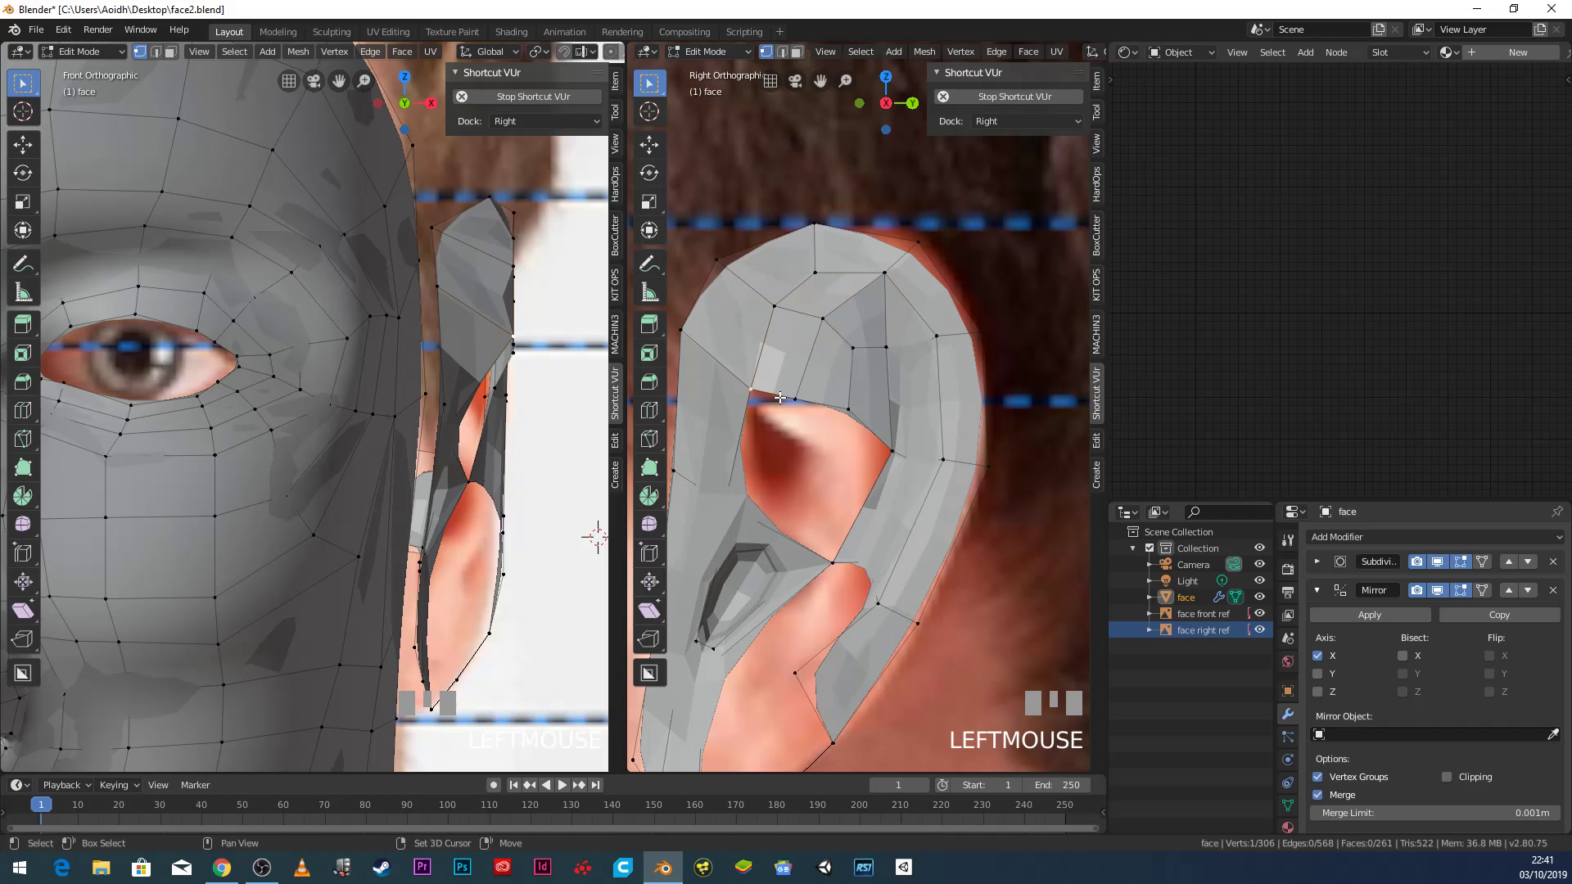
left_click(817, 514, "shift")
left_click(761, 509, "shift")
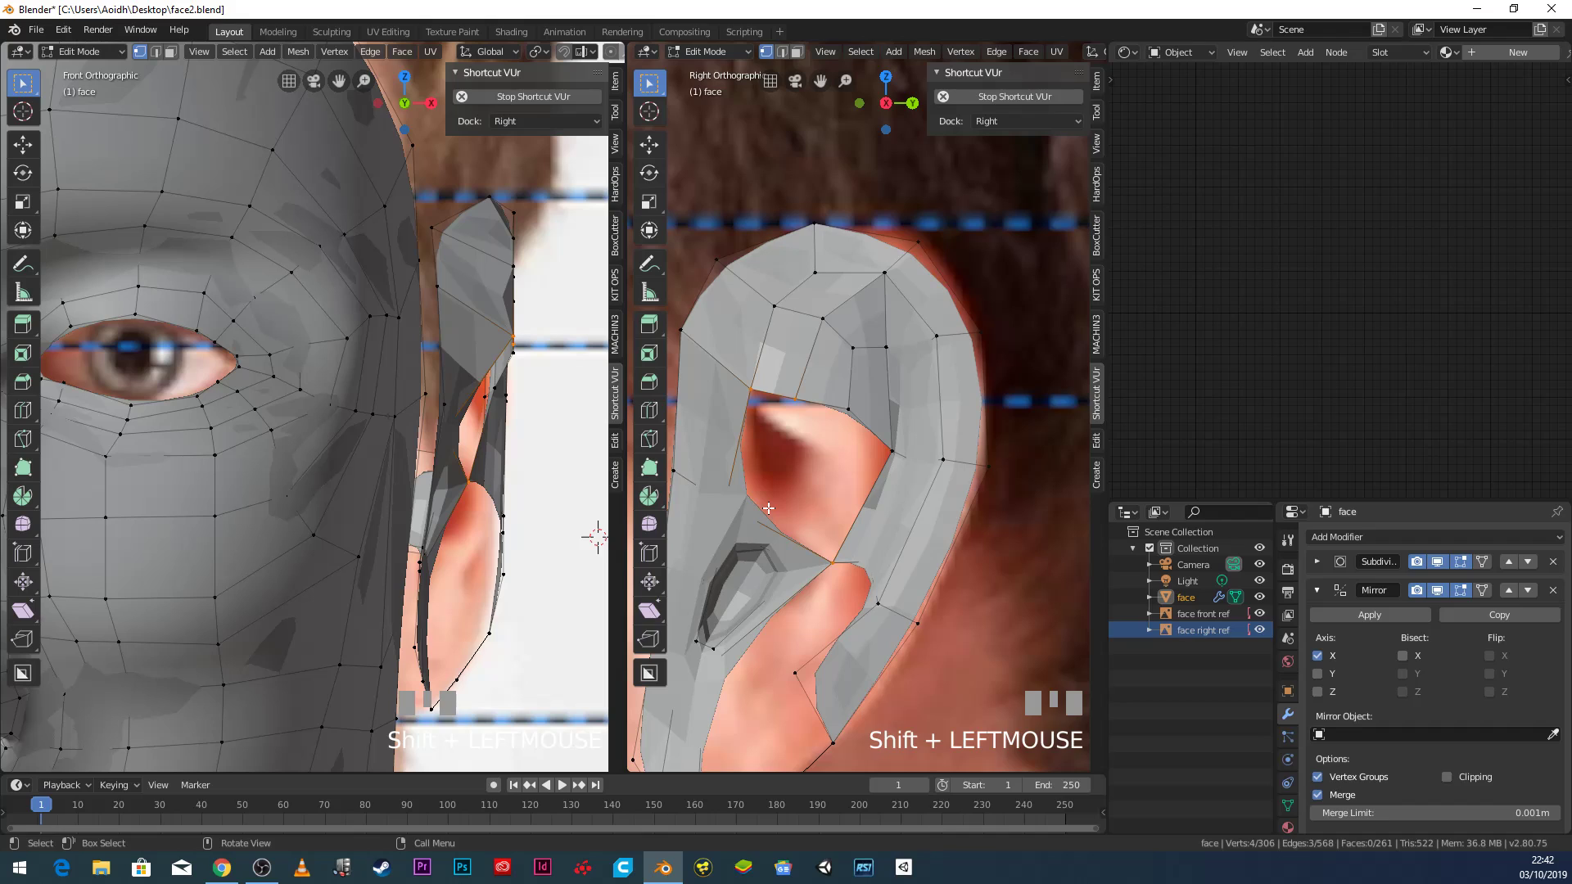
key("f")
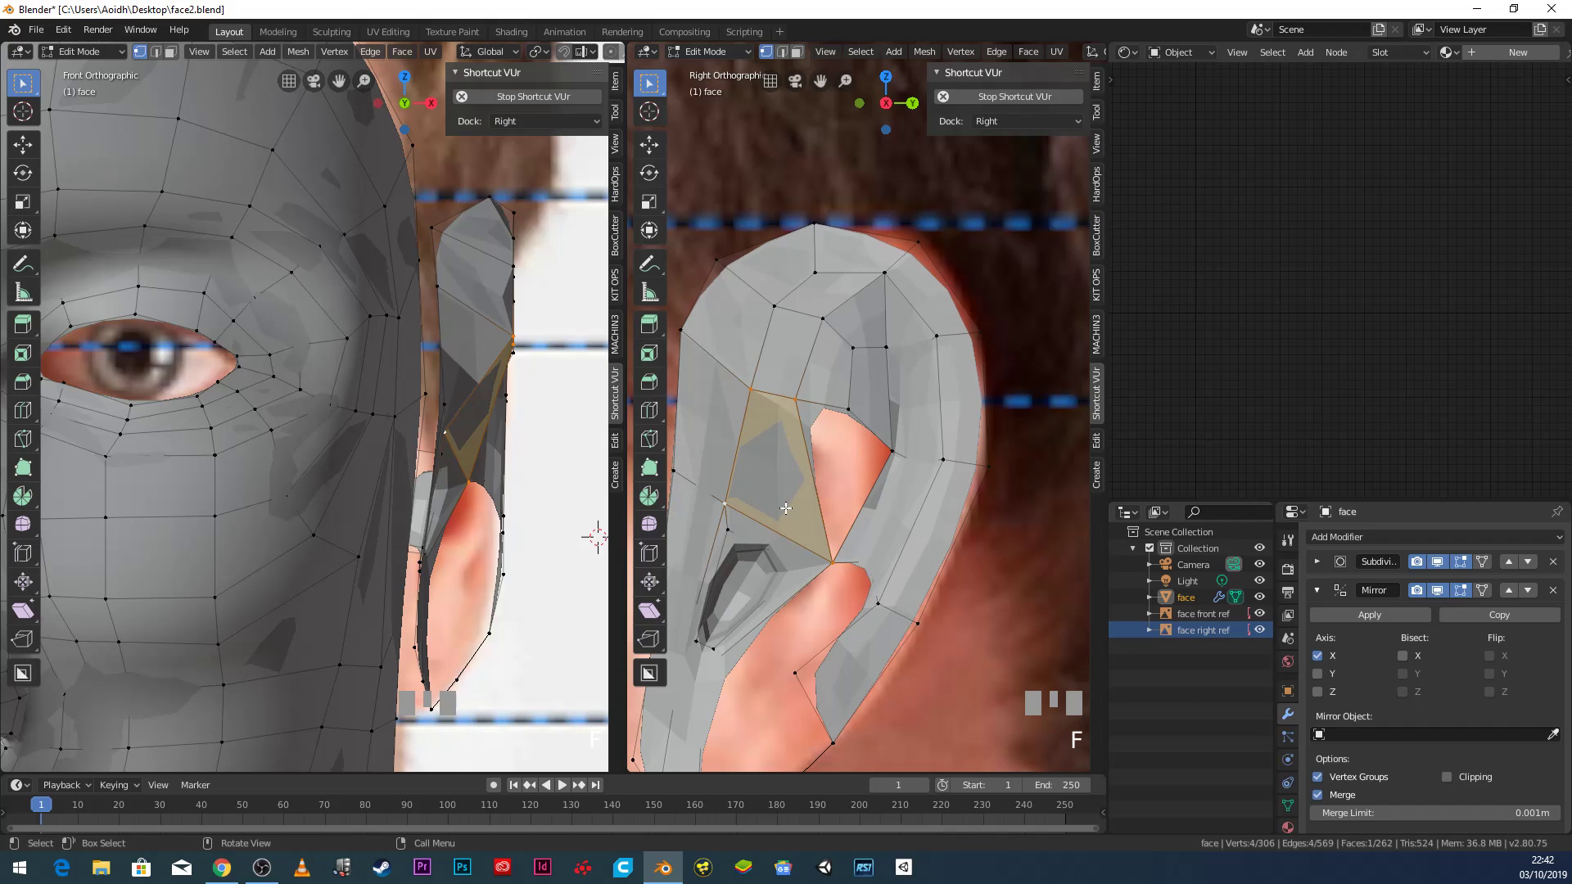
Extrude the new face in place, scale it down as an inset, and extrude it inward about 0.037 m.
key("e")
key("Escape")
key("s")
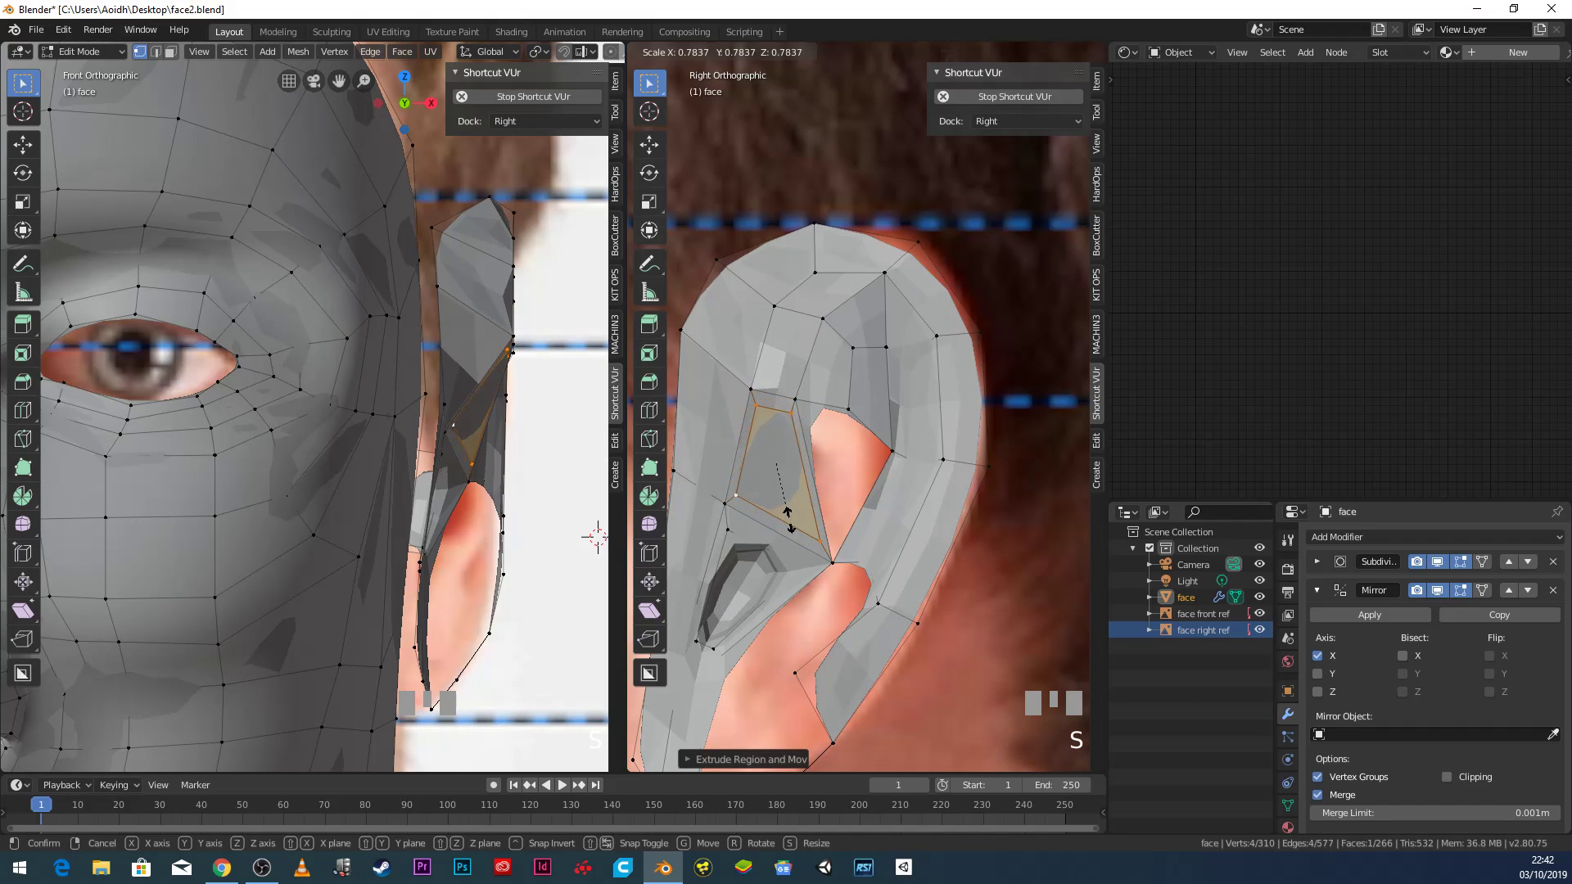
left_click(798, 524)
middle_click_drag(798, 524, 821, 533)
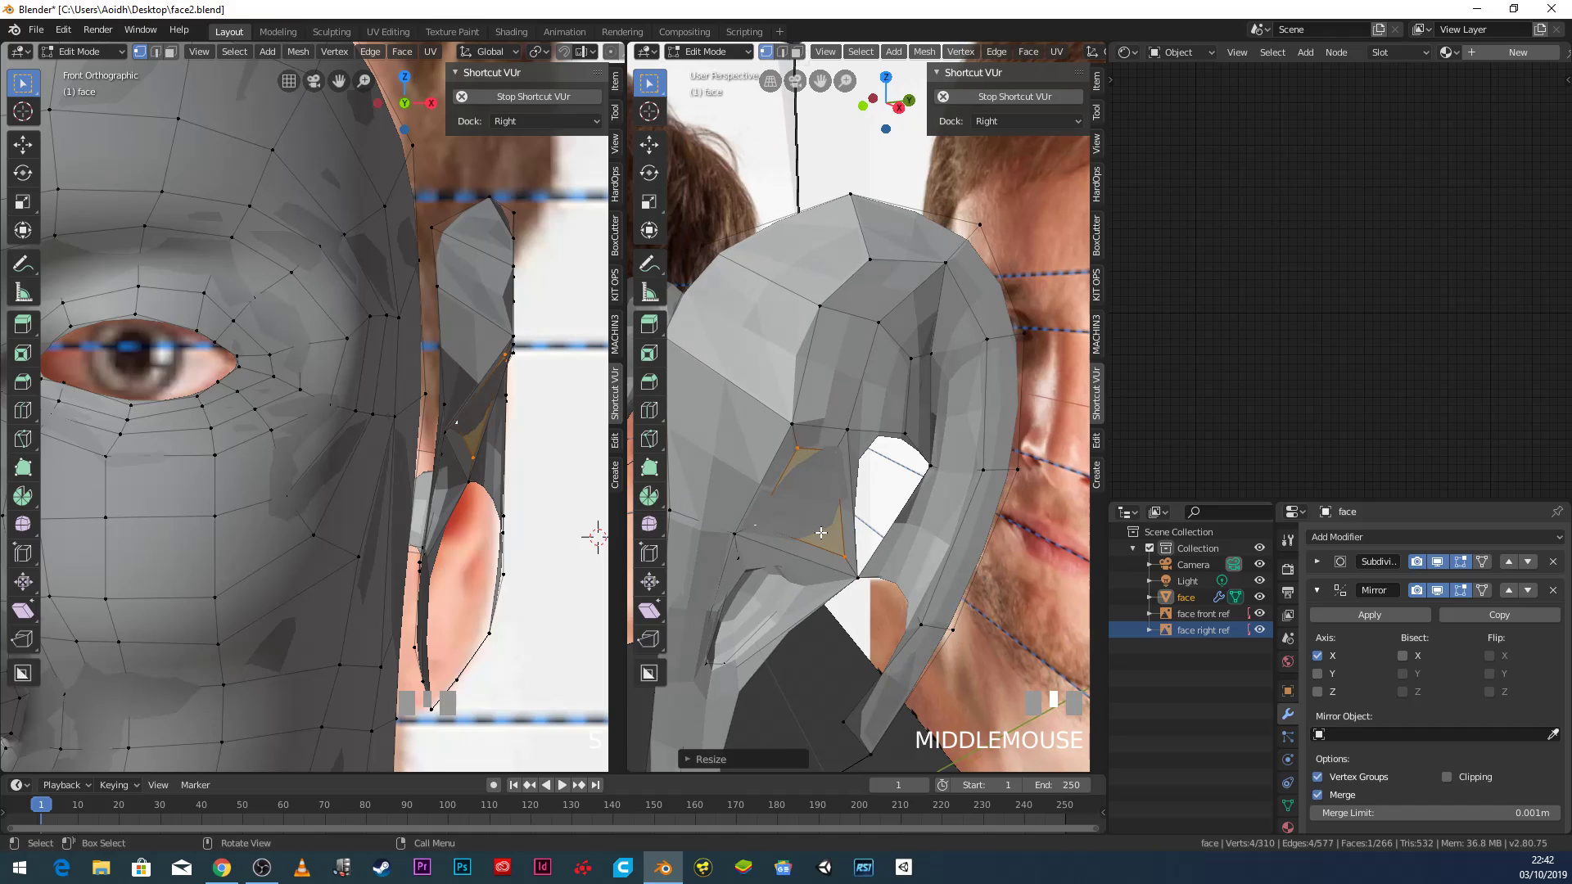
key("e")
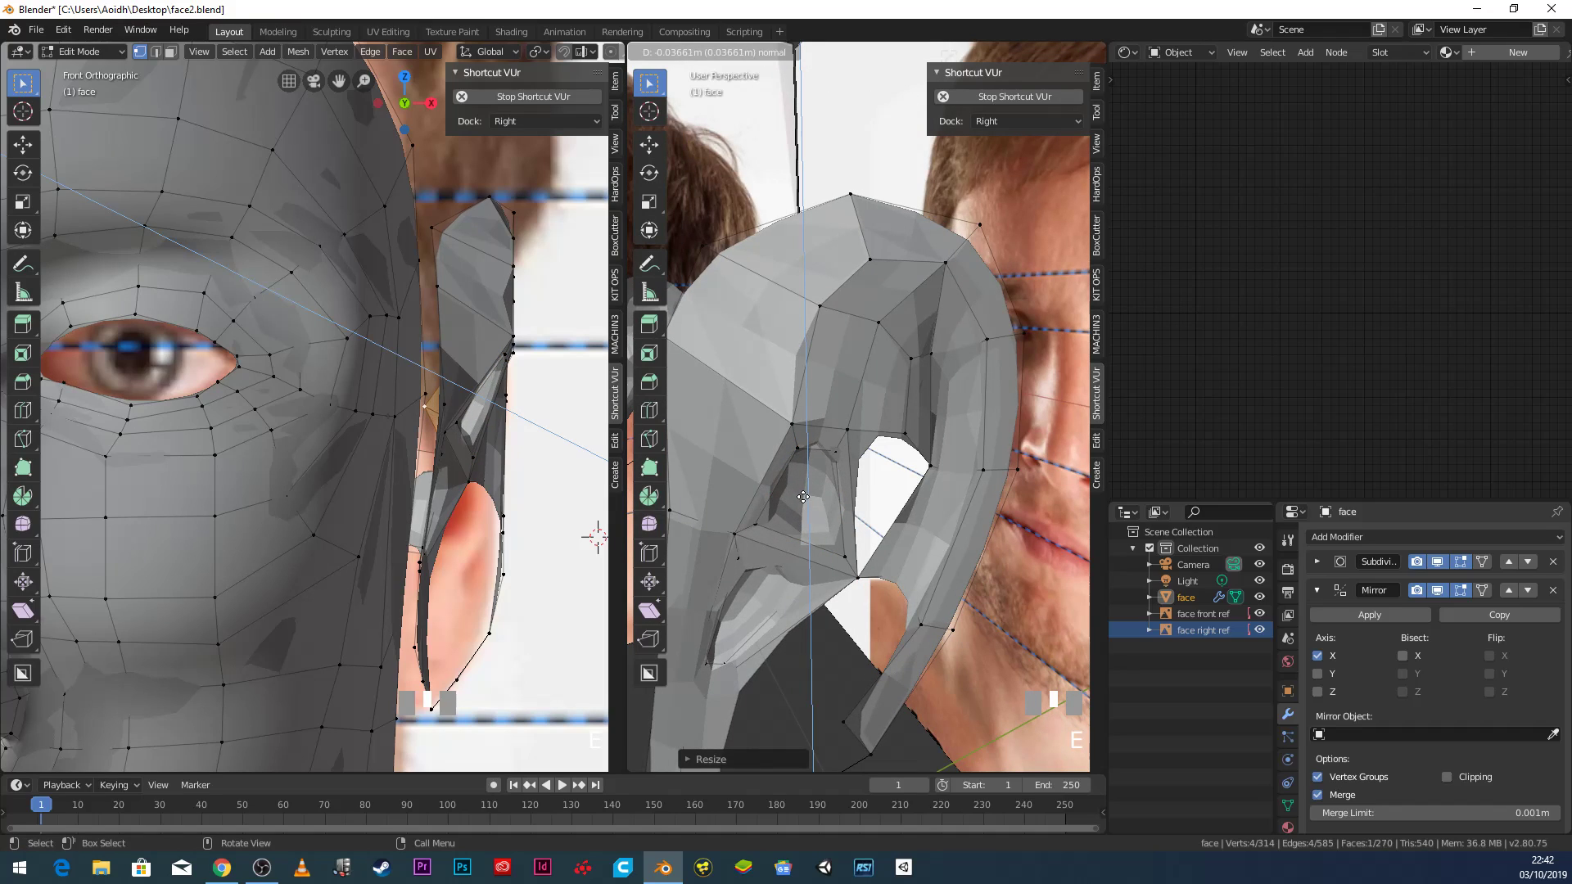
left_click(804, 496)
Fill a face across the rest of the central opening, between the recess and the rear strip.
left_click(857, 577)
left_click(847, 429, "shift")
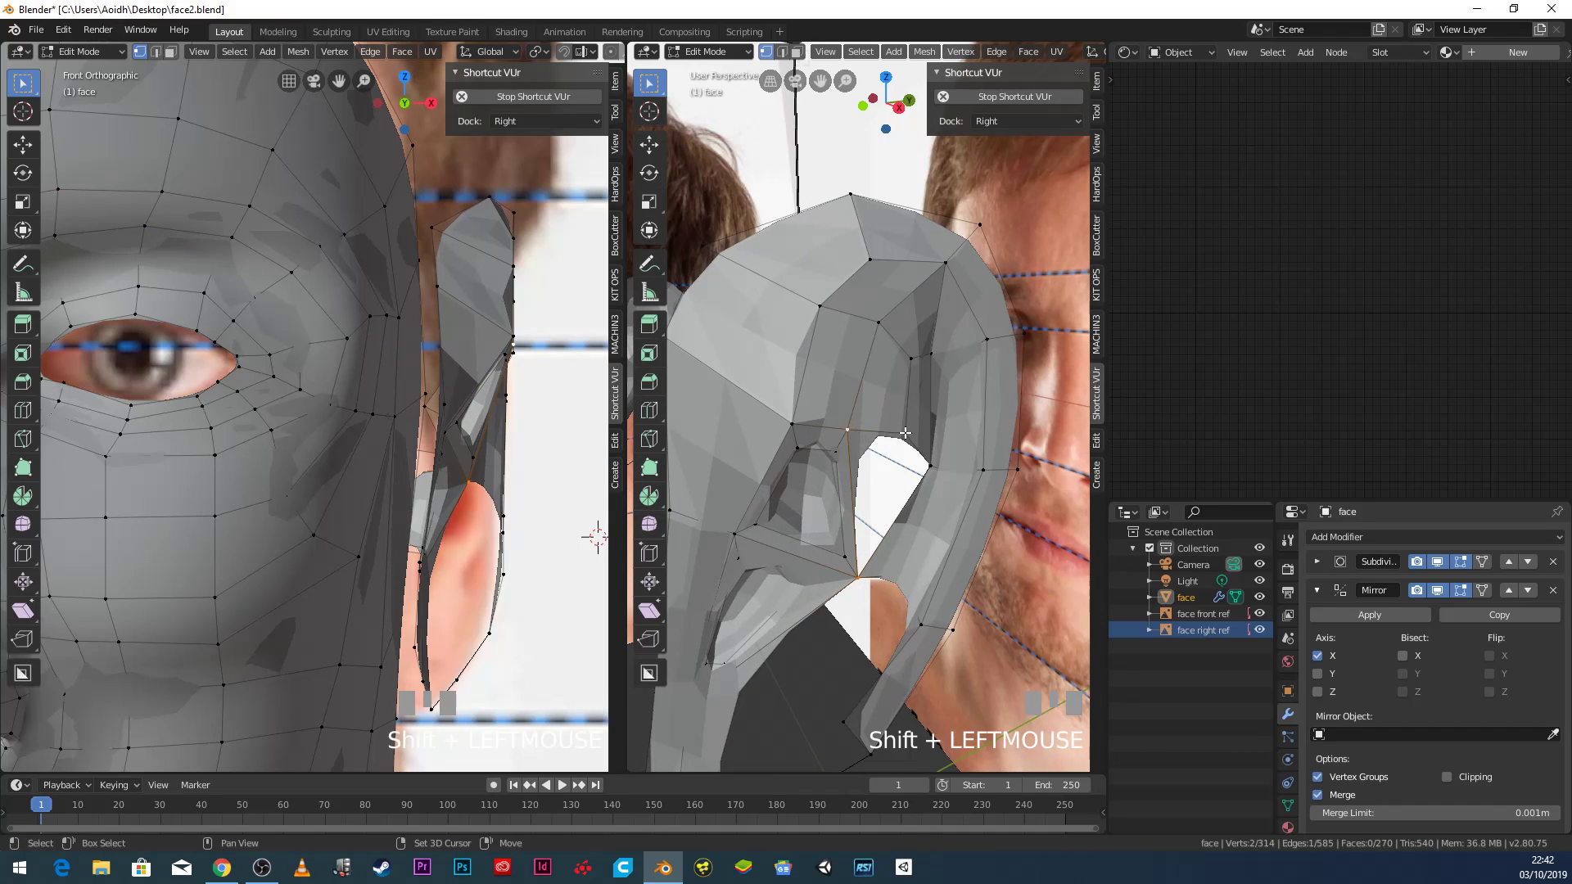
left_click(905, 433, "shift")
left_click(930, 466, "shift")
key("f")
scroll(913, 502, "down", 2)
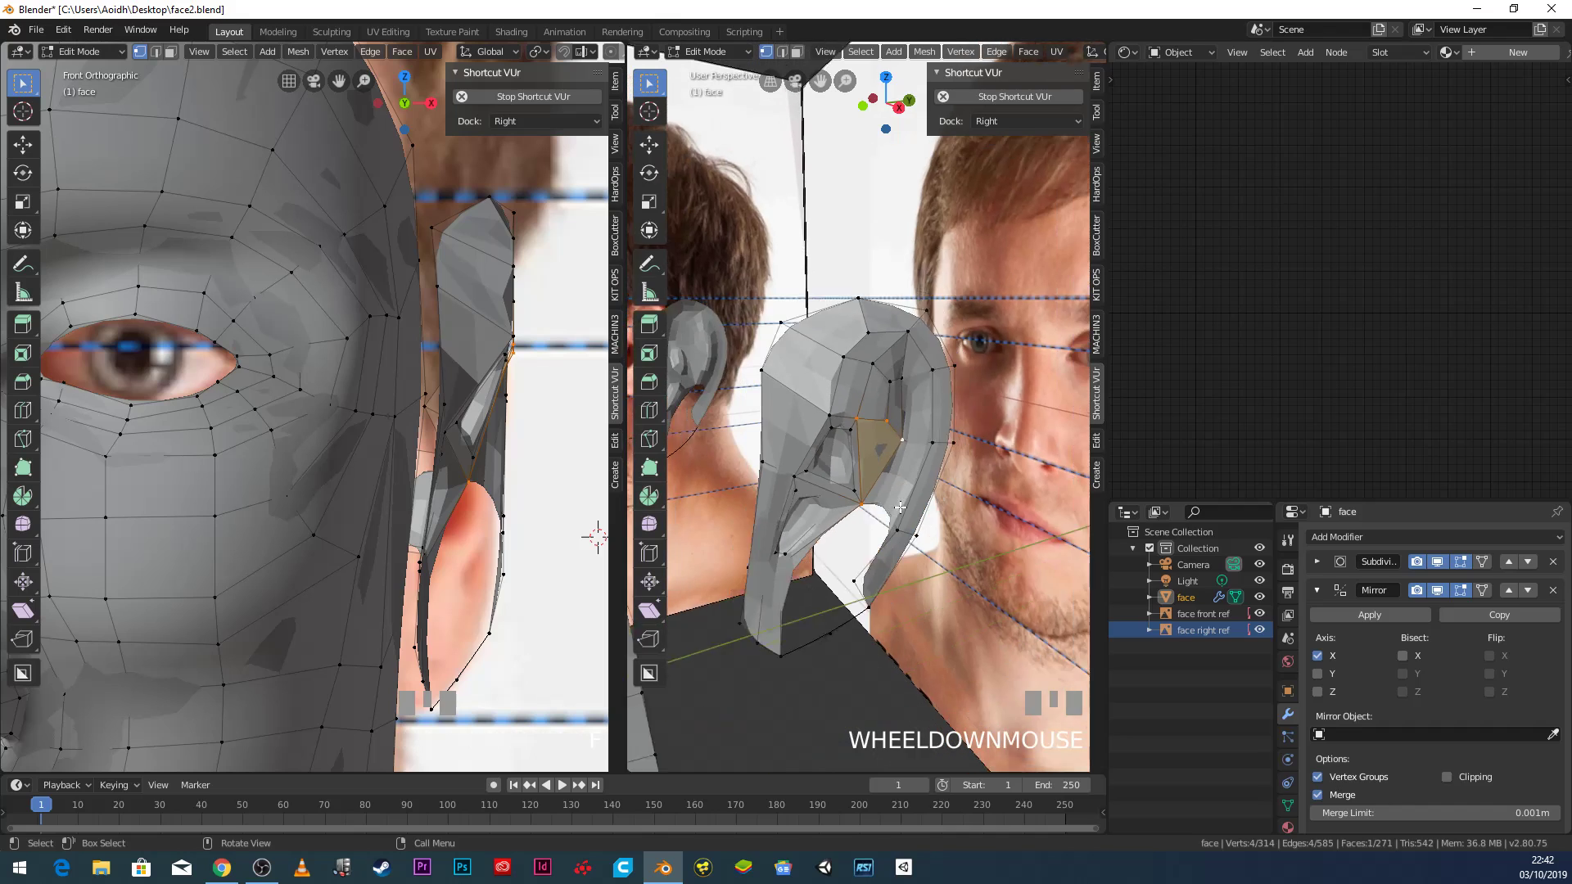
middle_click_drag(913, 503, 861, 615)
scroll(841, 541, "up", 2)
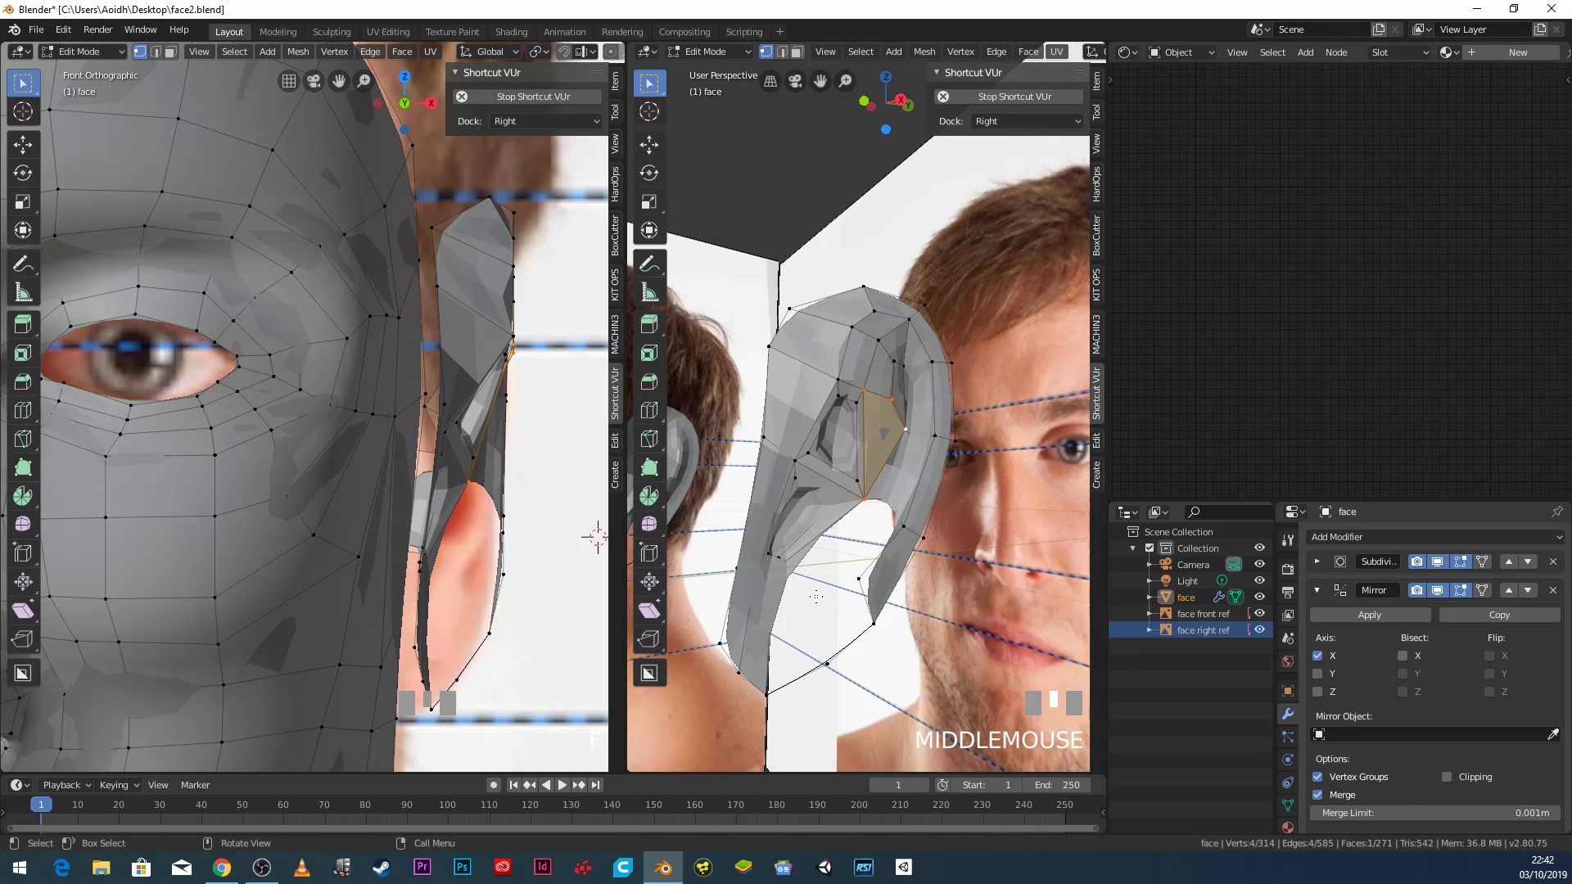
Show the ear in wireframe from the right side and delete the loose vertex on the lobe's lower rear outline.
key("KP_3")
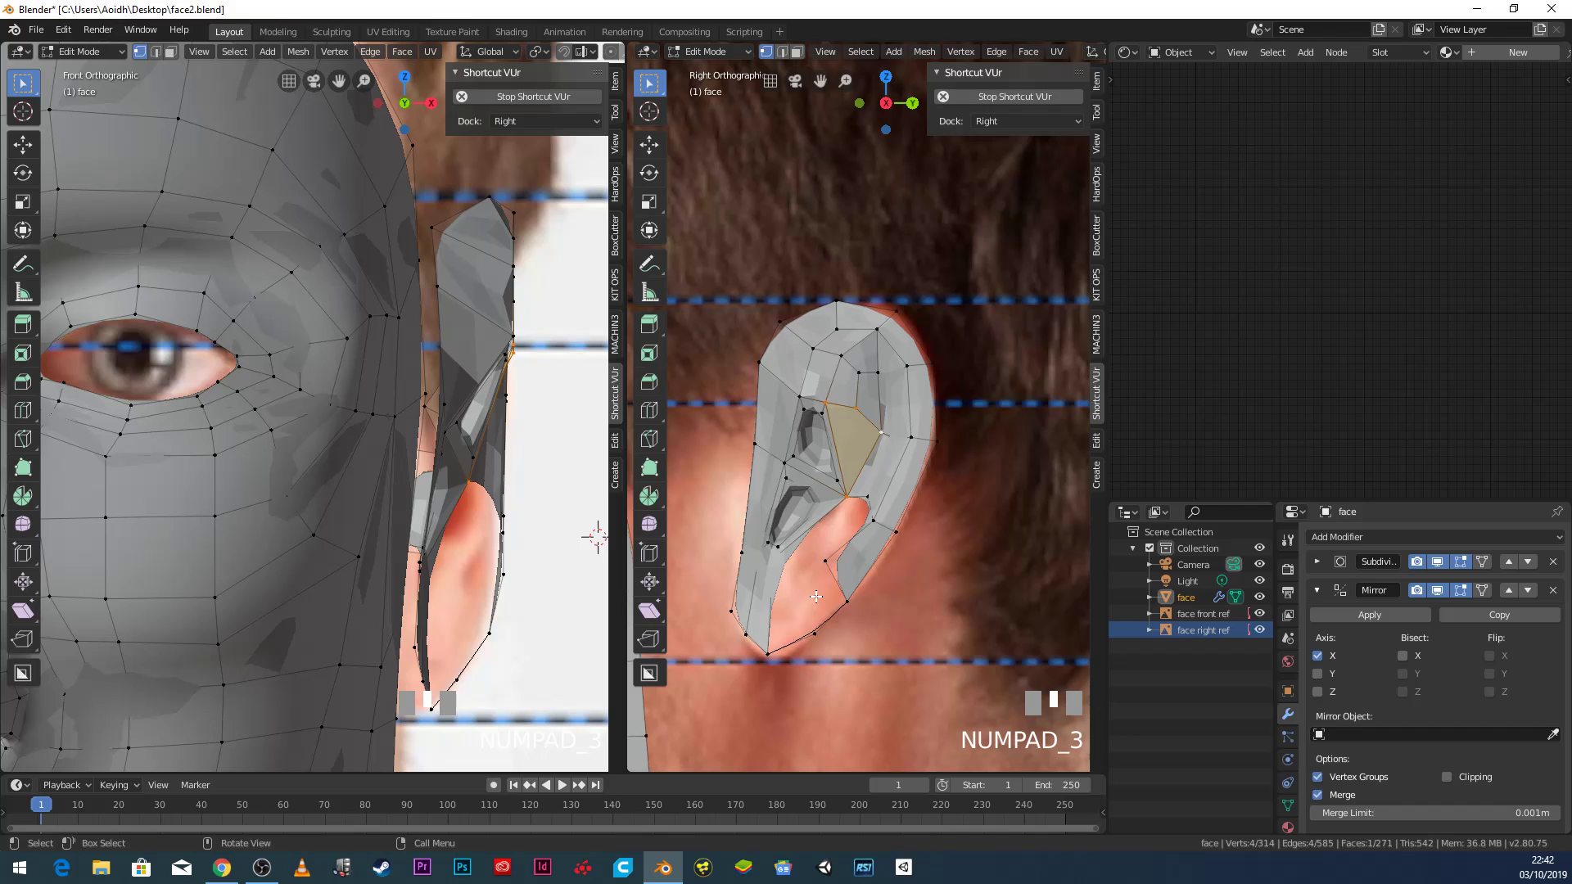
key("z")
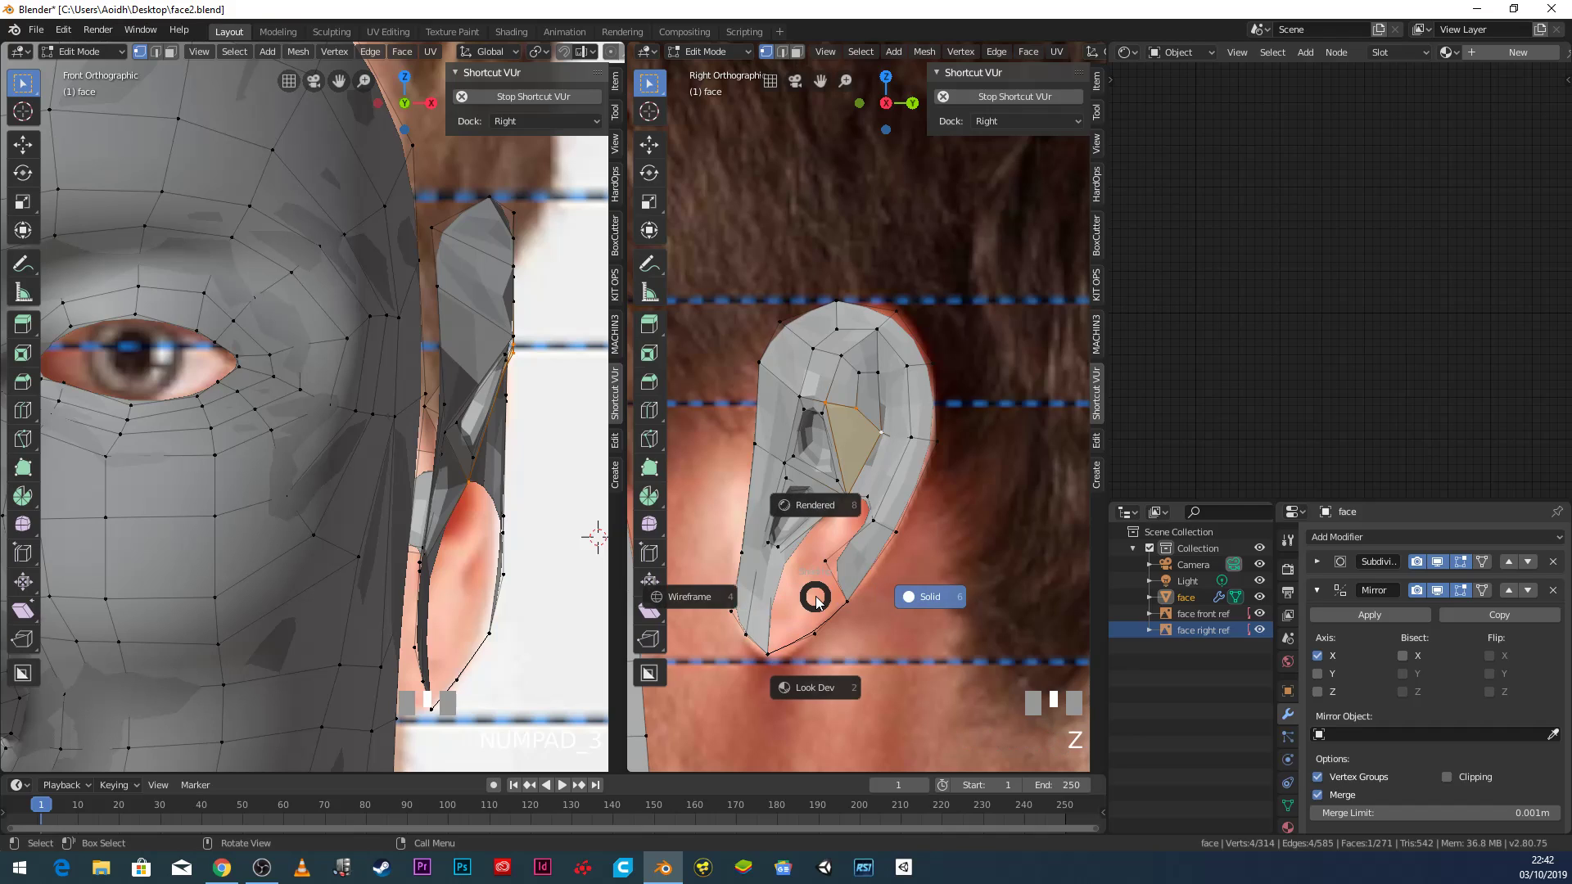
left_click(685, 596)
middle_click_drag(684, 597, 817, 460, "shift")
scroll(846, 484, "up", 4)
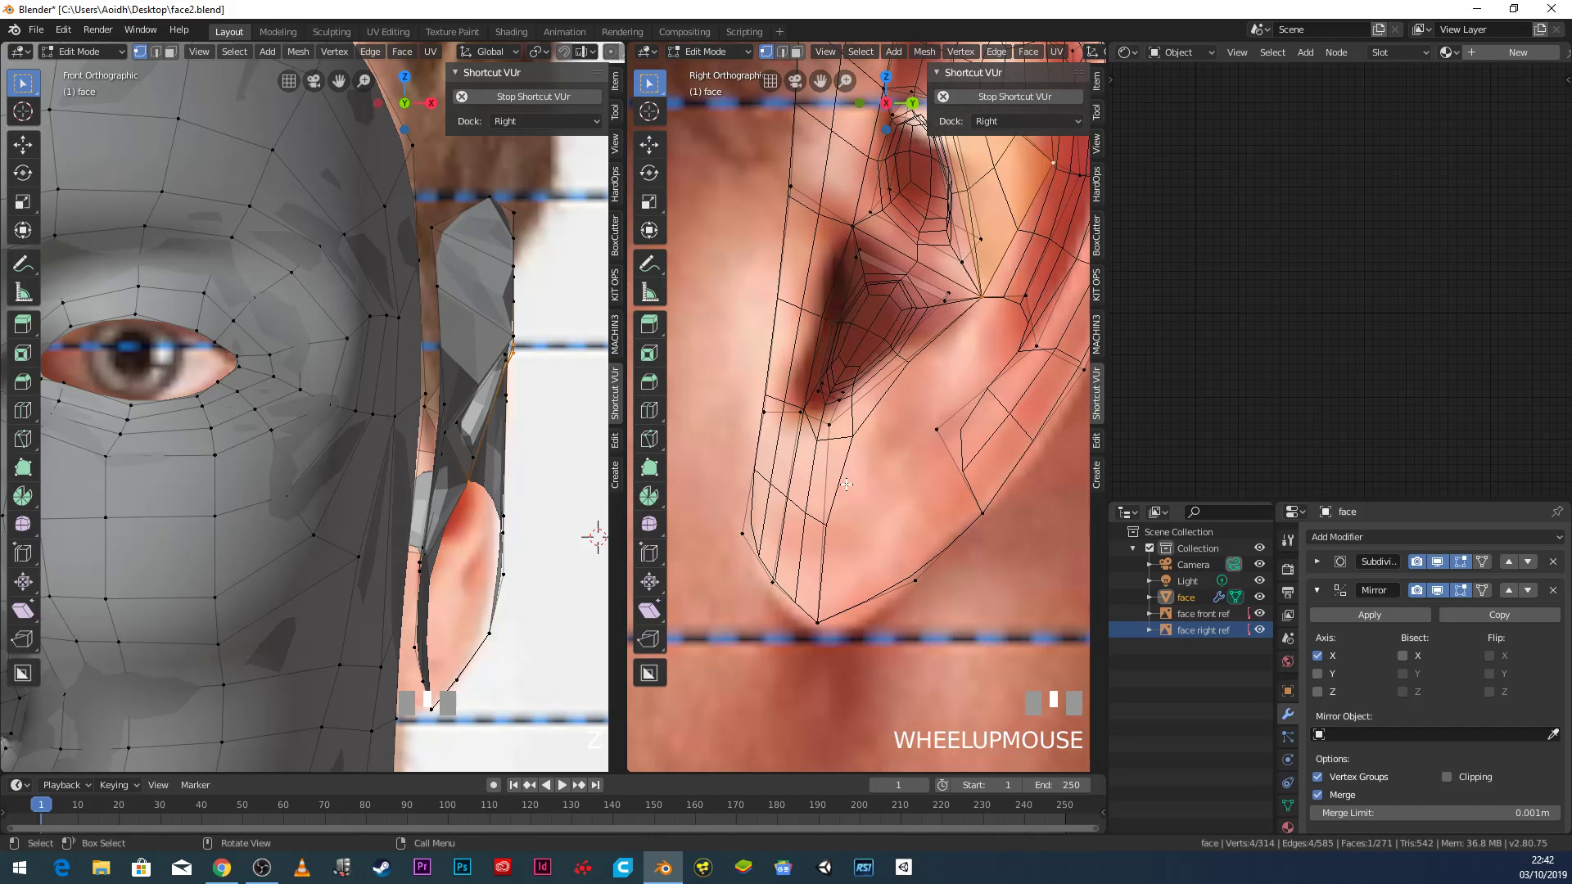
left_click(854, 426)
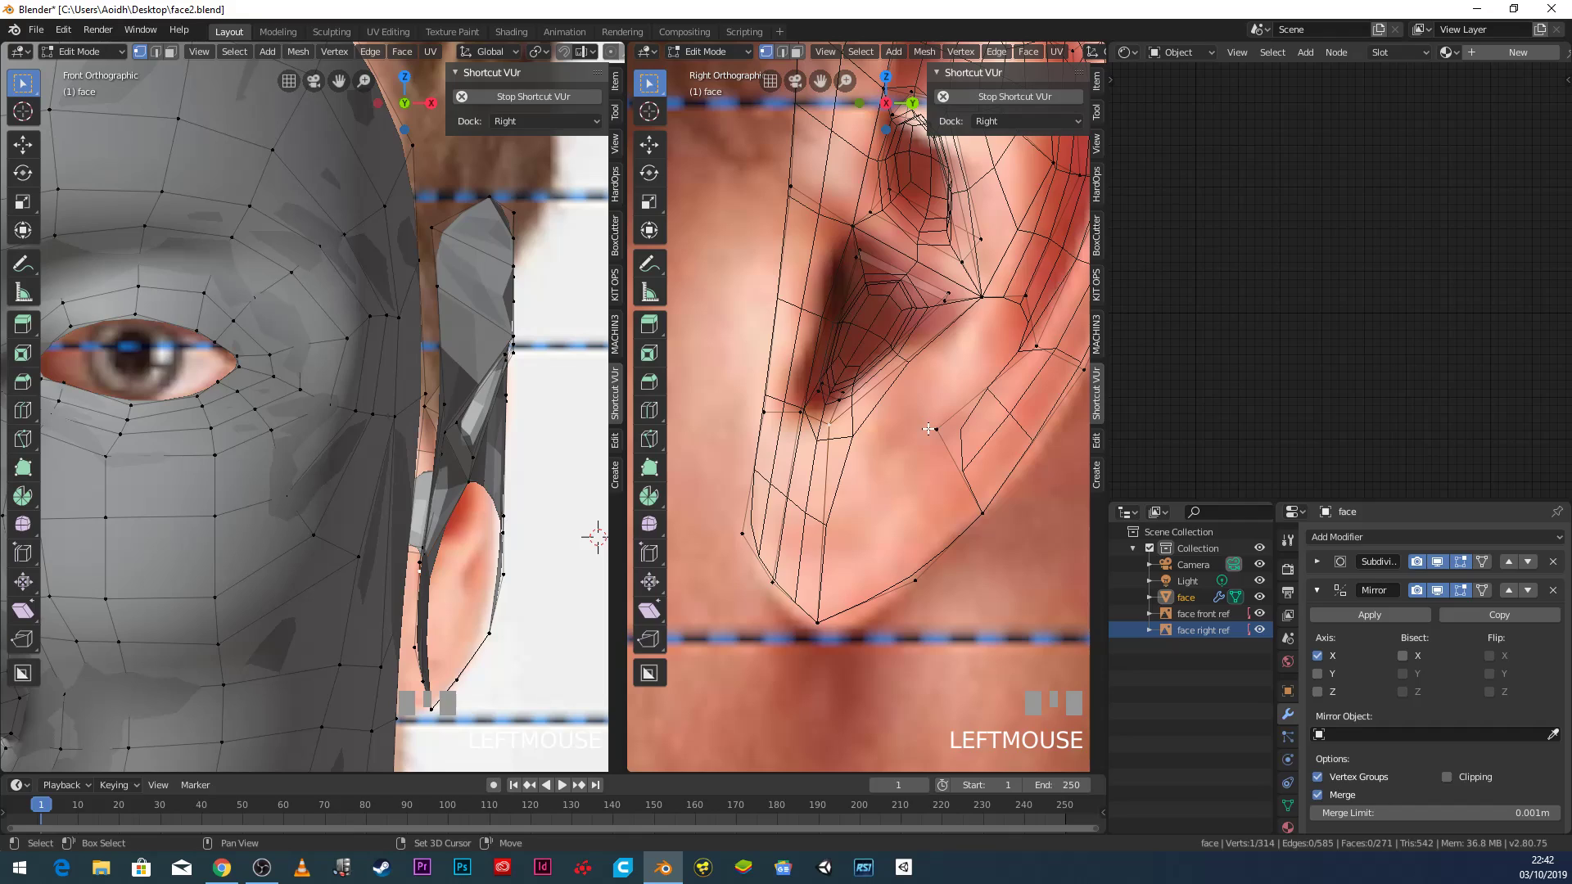
left_click(919, 581)
key("x")
left_click(920, 582)
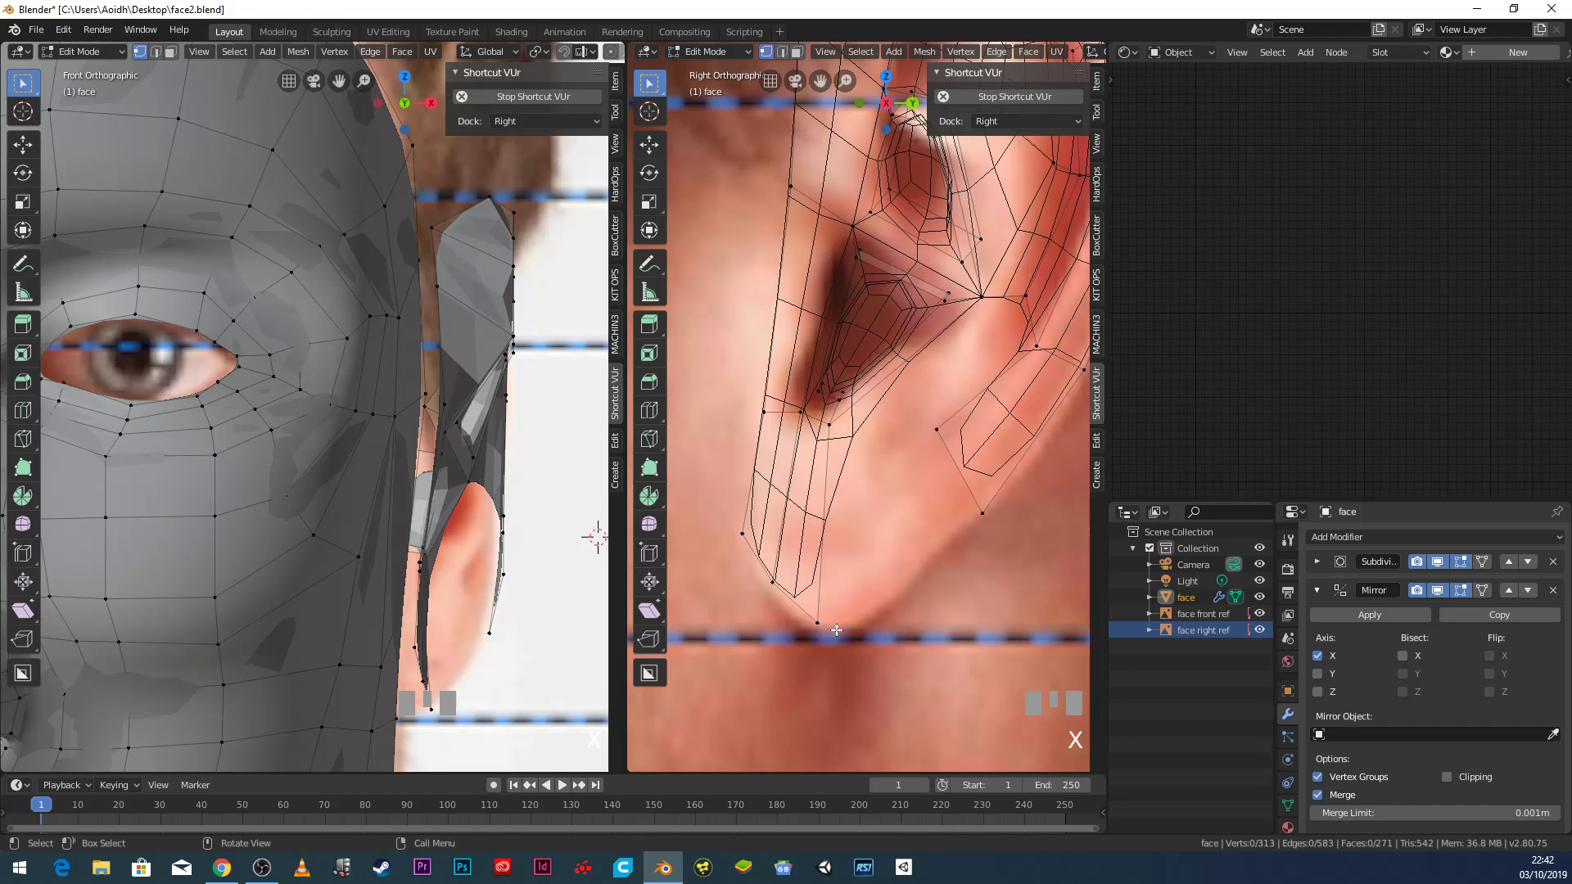
Move the lobe's lowest vertex back and up along the outline, and its front neighbour down to the lobe's tip.
left_click(817, 622)
key("g")
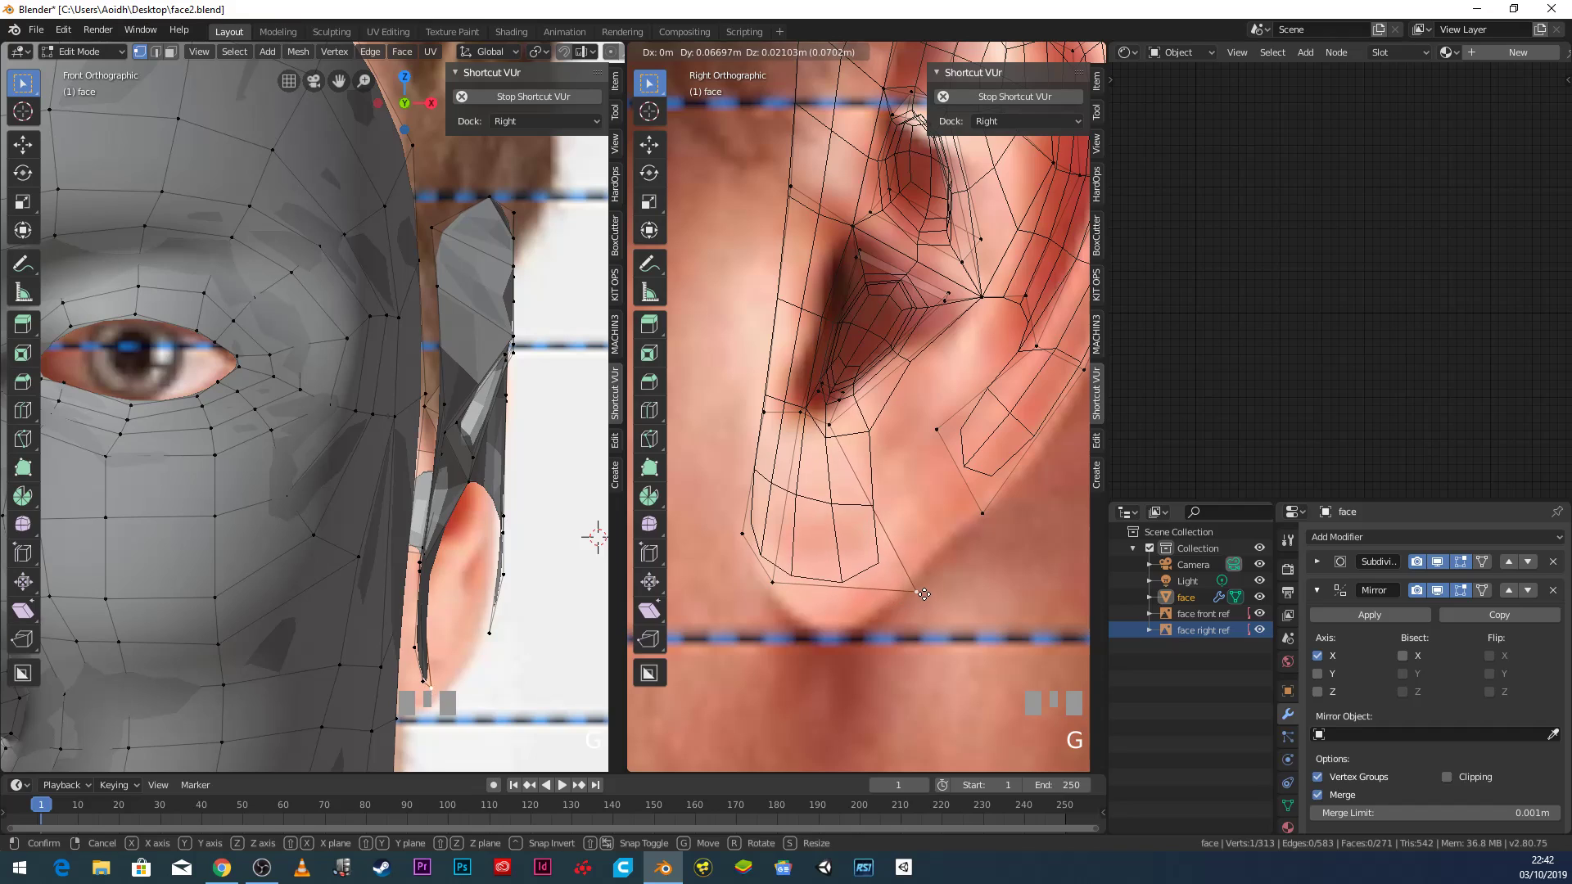
left_click(783, 586)
key("g")
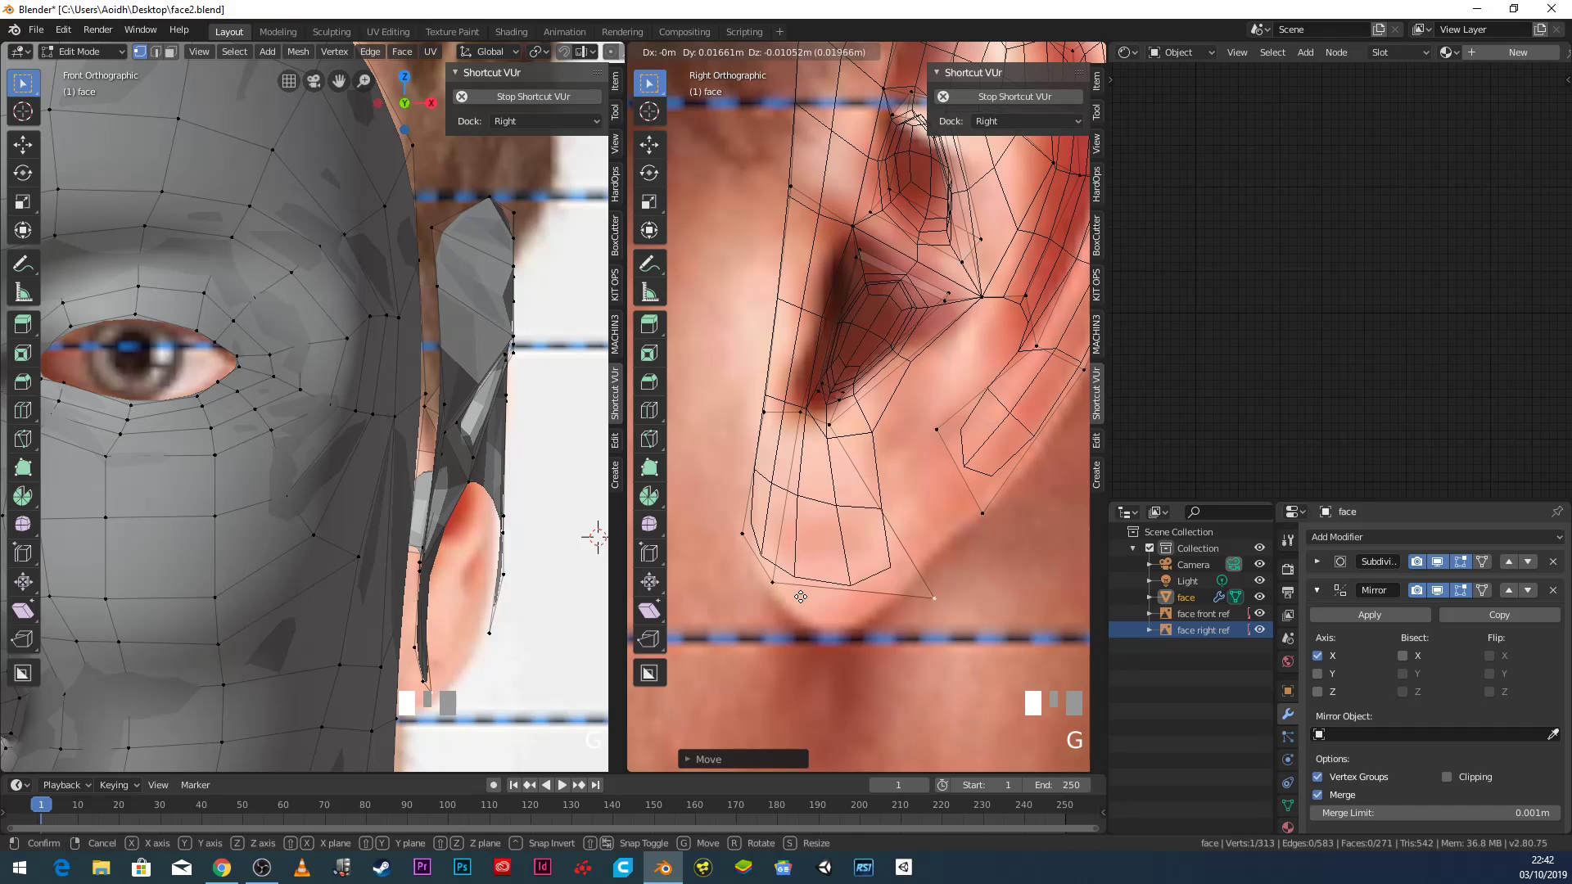
right_click(791, 606)
key("g")
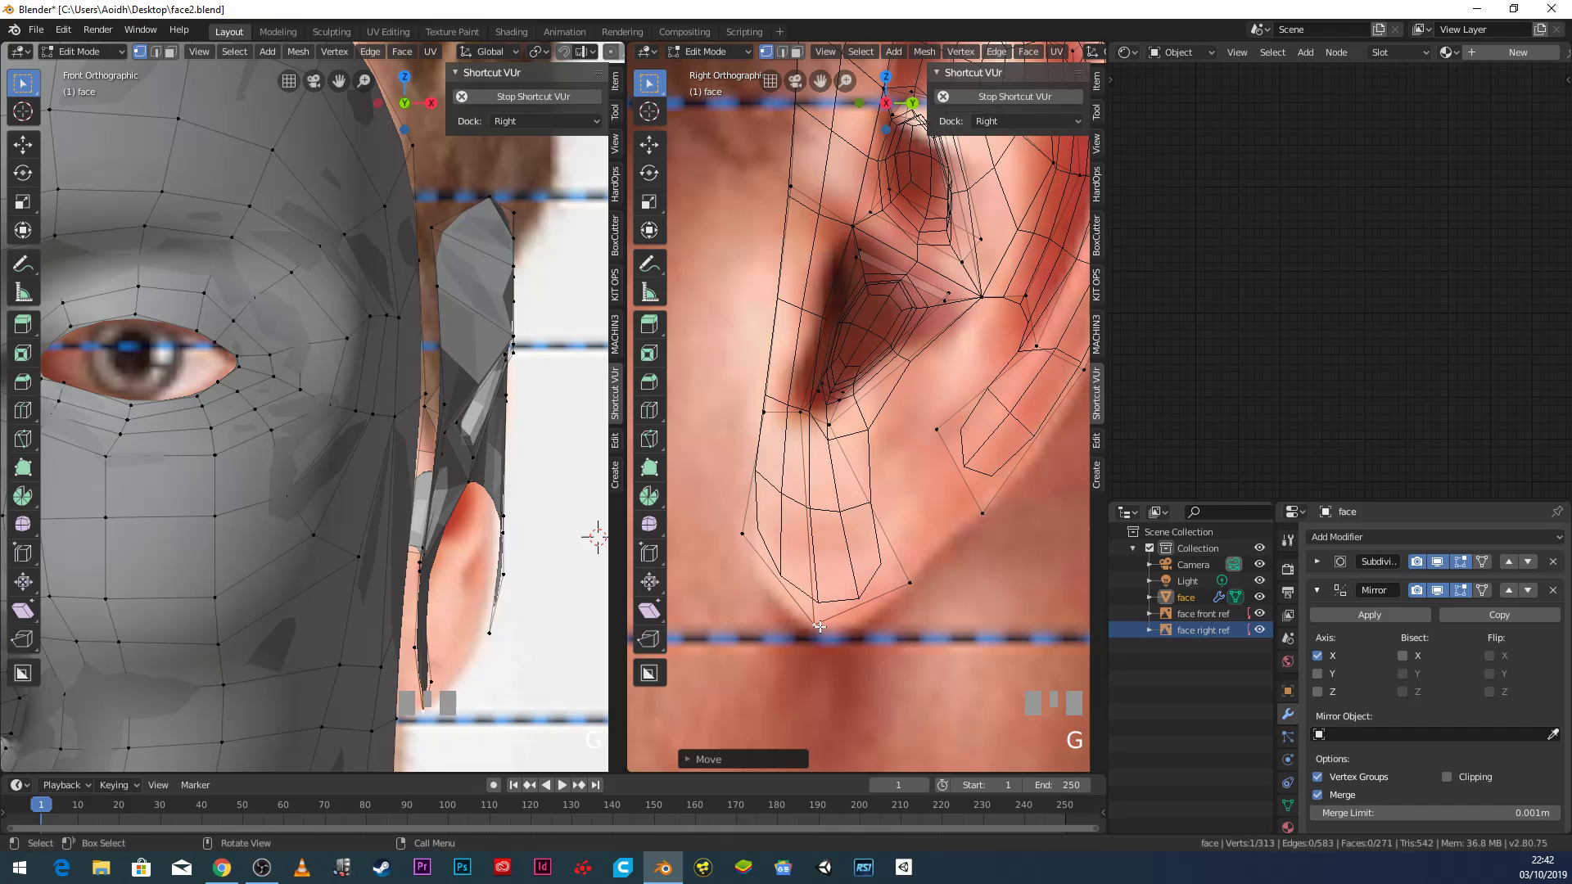
left_click(835, 647)
Fill a face joining the rear edge of the lobe to the lower end of the rear rim.
left_click(937, 429, "shift")
left_click(982, 512, "shift")
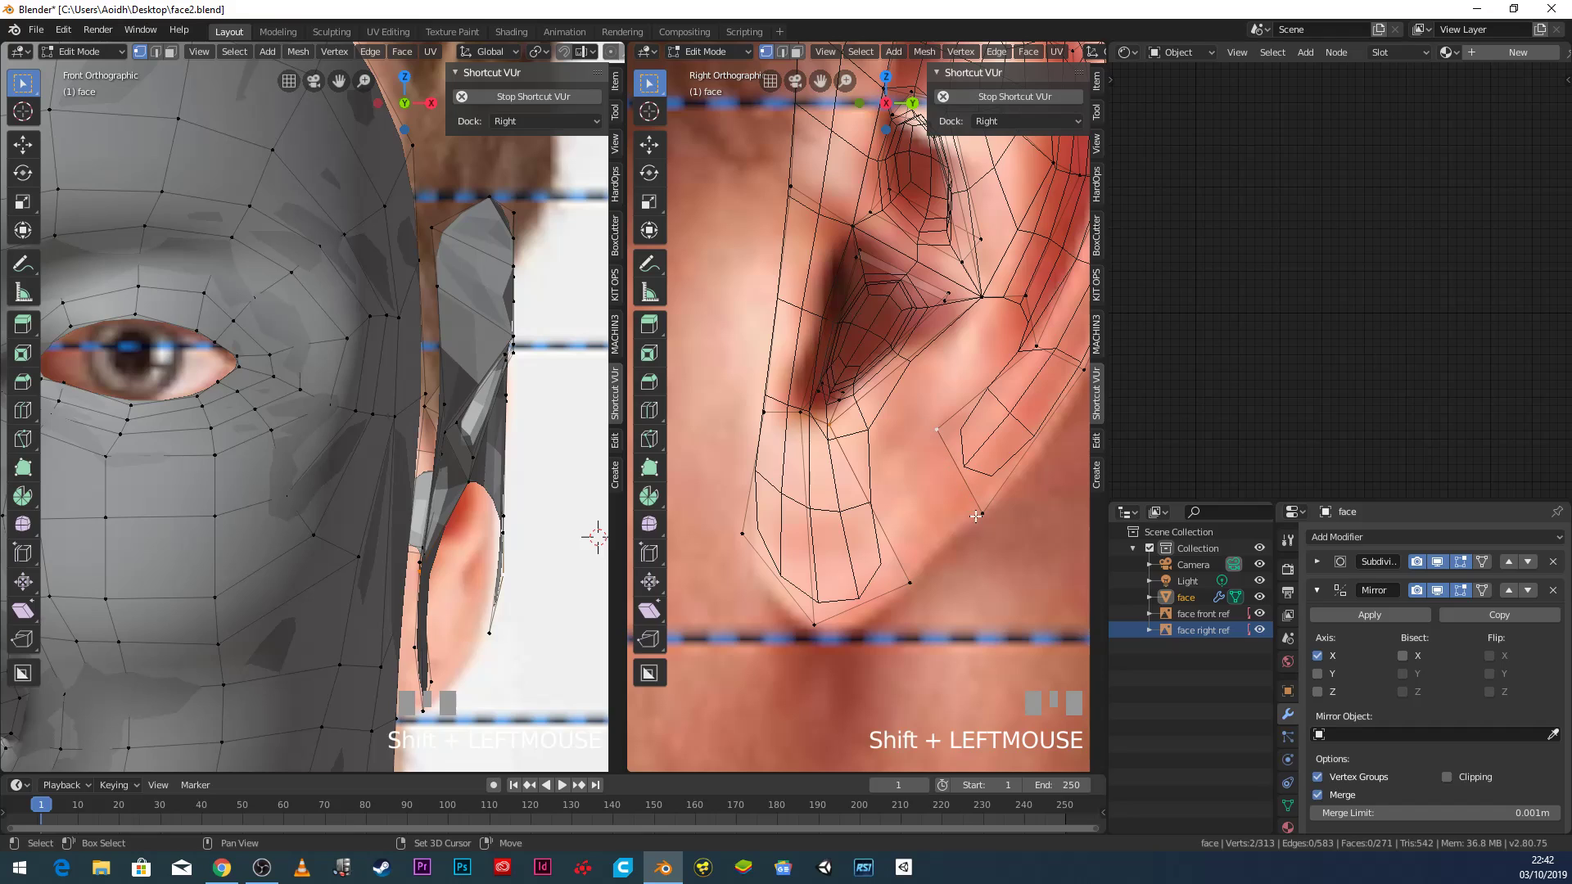
left_click(909, 583, "shift")
key("f")
middle_click_drag(941, 574, 914, 591, "shift")
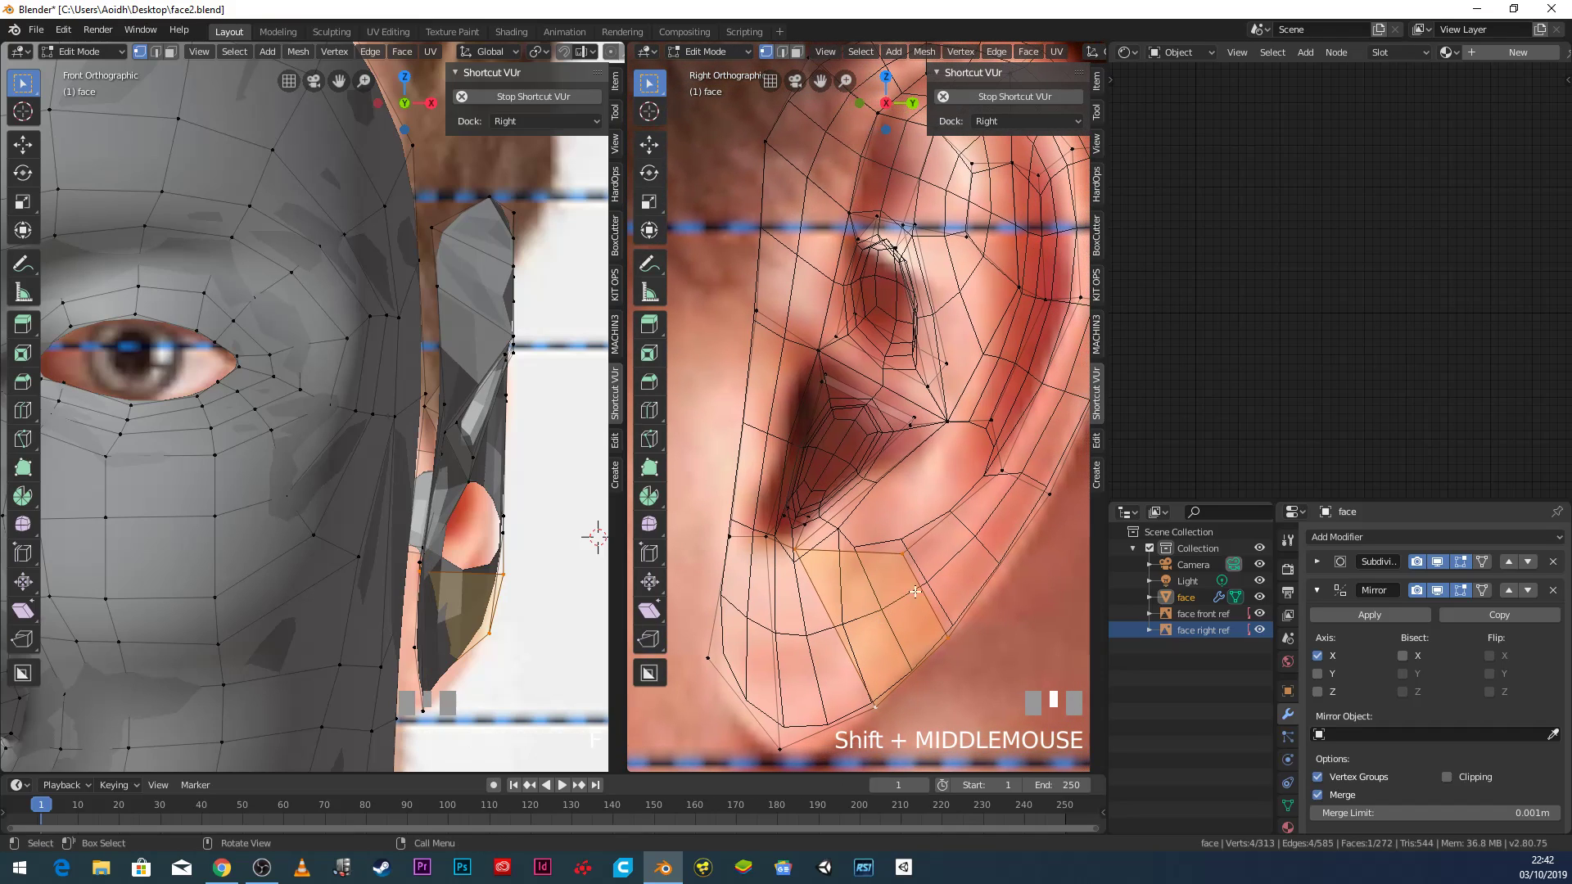
Fill a face between the lobe's upper edge, the corner behind the ear canal and the rear rim's inner edge.
left_click(800, 546)
left_click(909, 540, "shift")
left_click(950, 427, "shift")
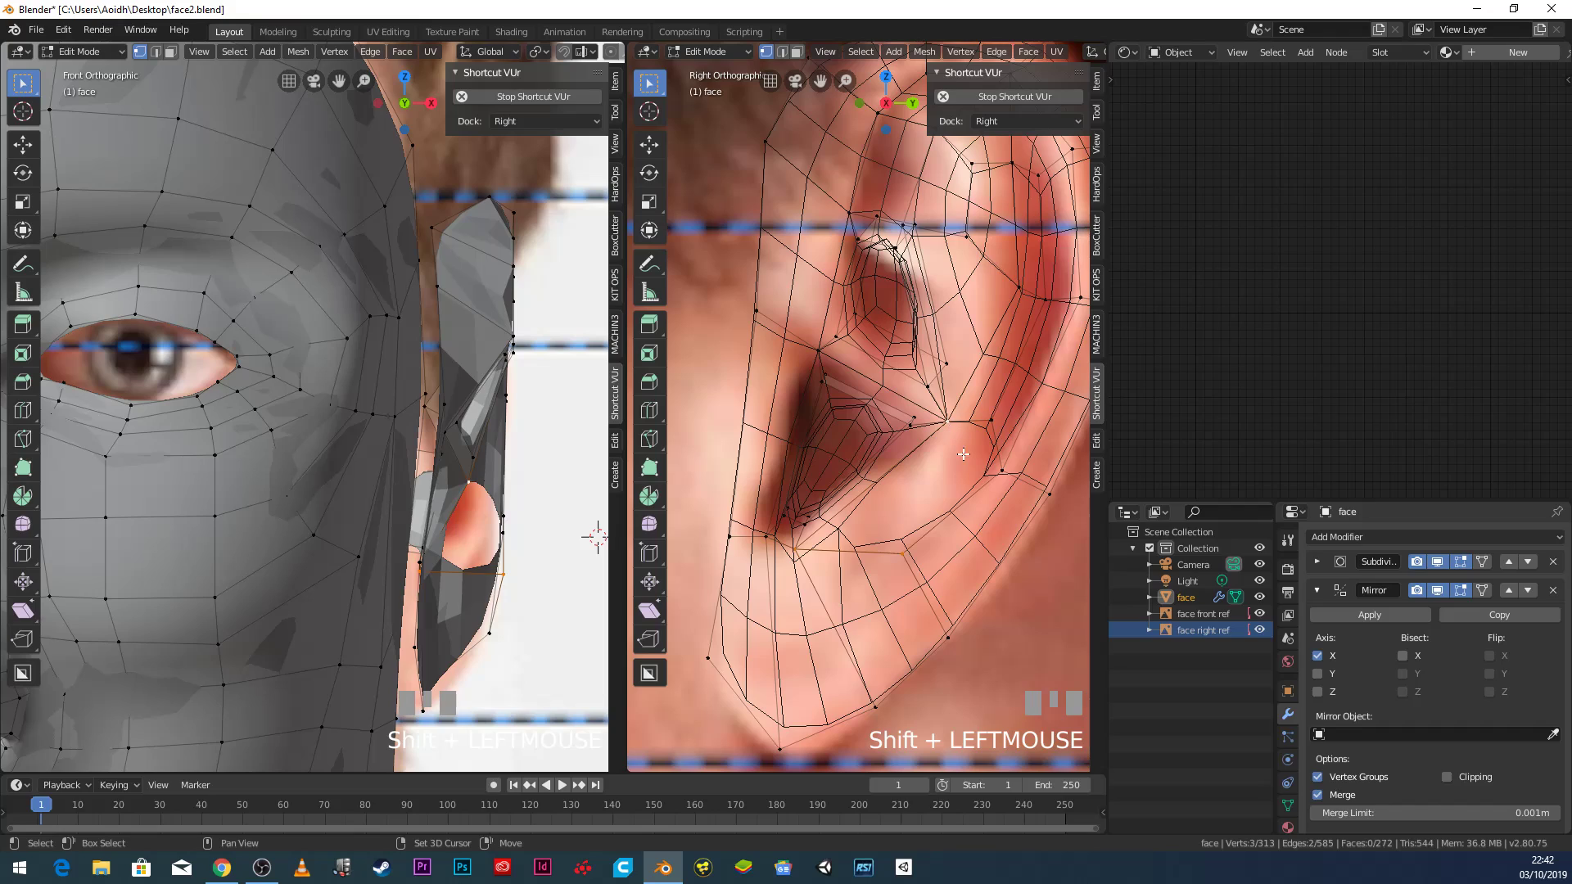
left_click(998, 473, "shift")
key("f")
middle_click_drag(991, 480, 883, 507, "shift")
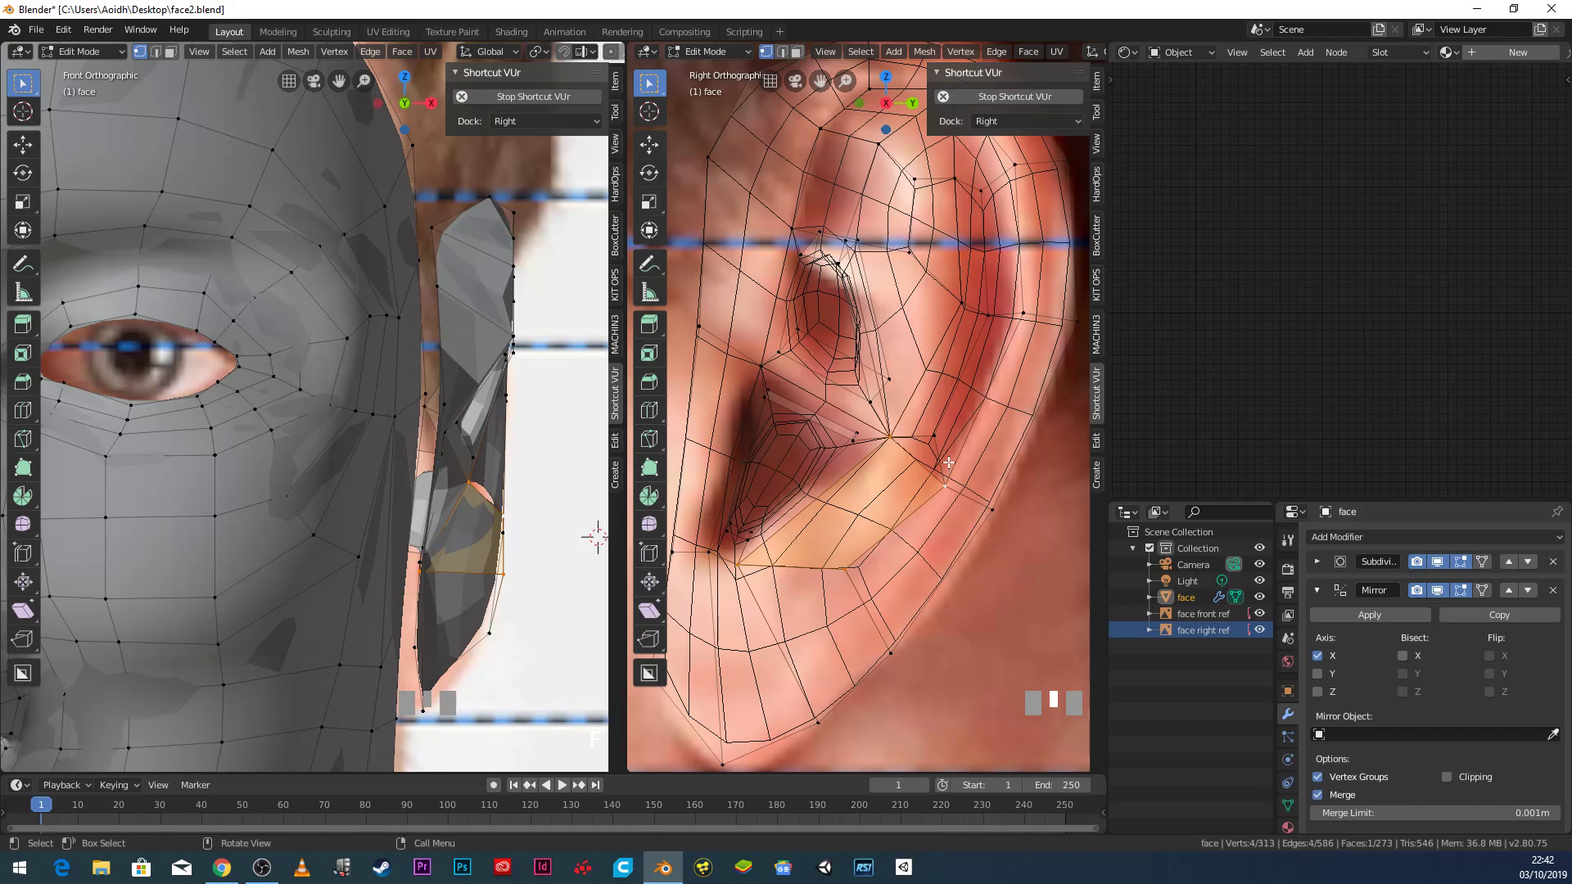
Fill the remaining small triangular gap between the corner behind the ear canal and the rear rim.
left_click(892, 438)
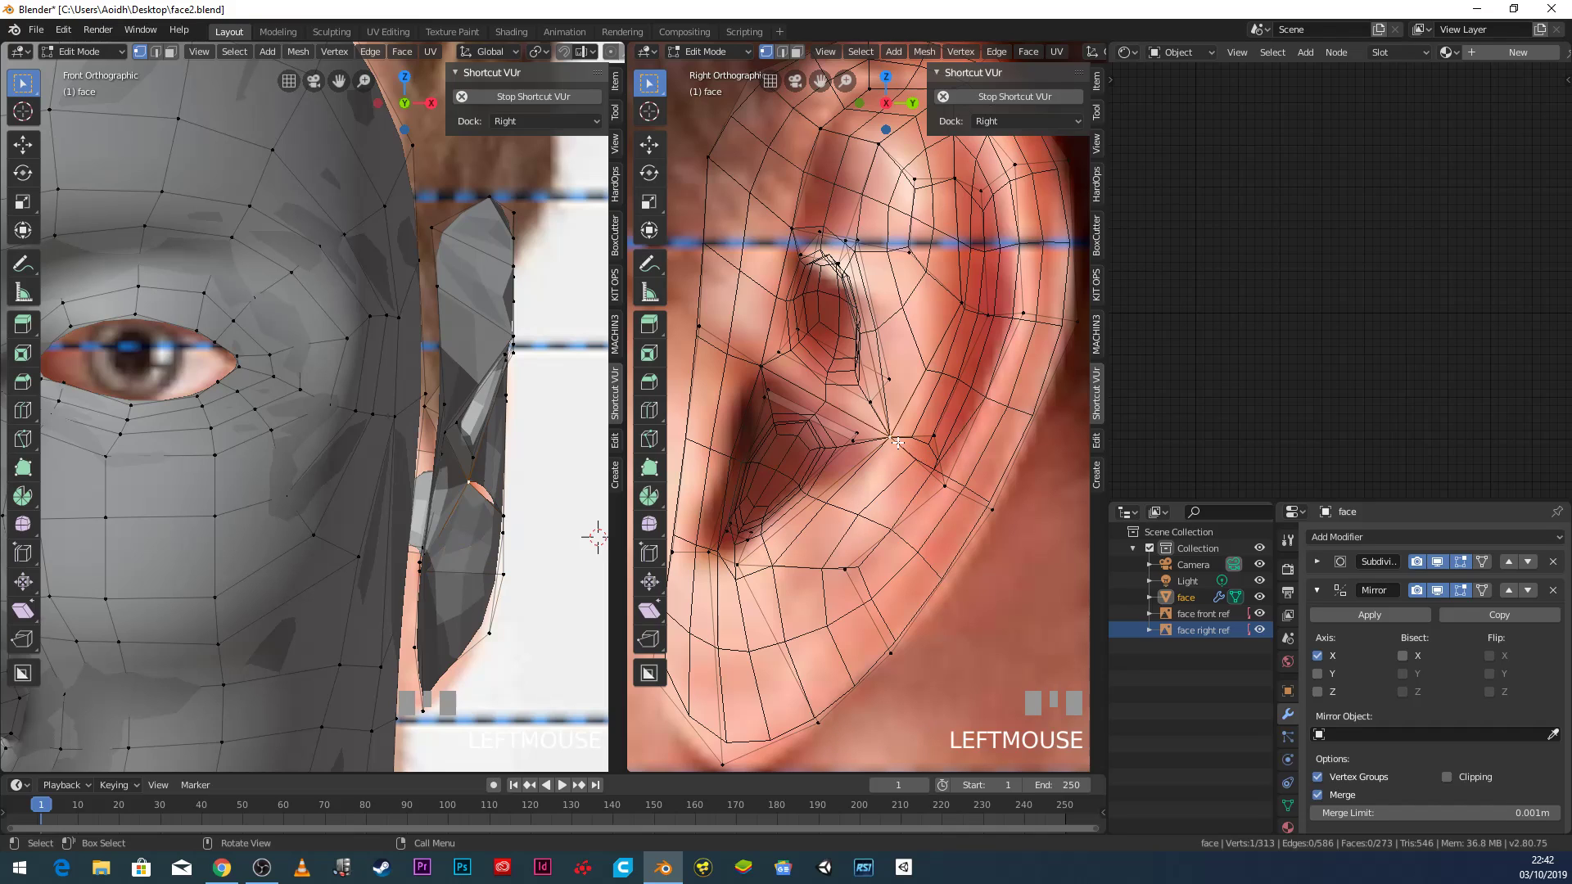
left_click(932, 441, "shift")
left_click(943, 482, "shift")
key("f")
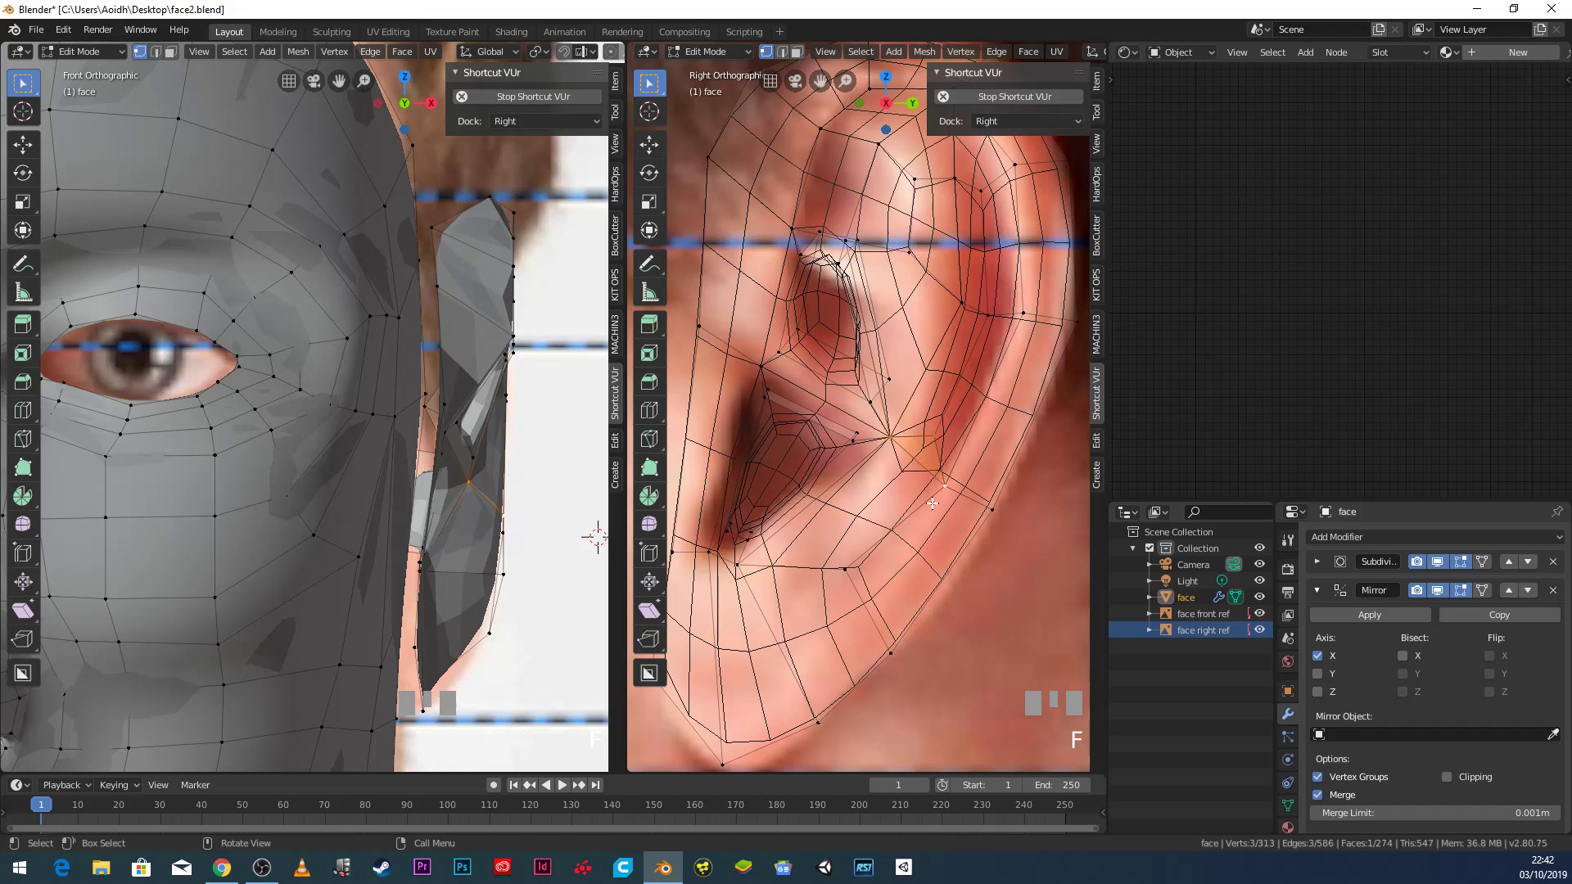
middle_click_drag(929, 454, 882, 579, "shift")
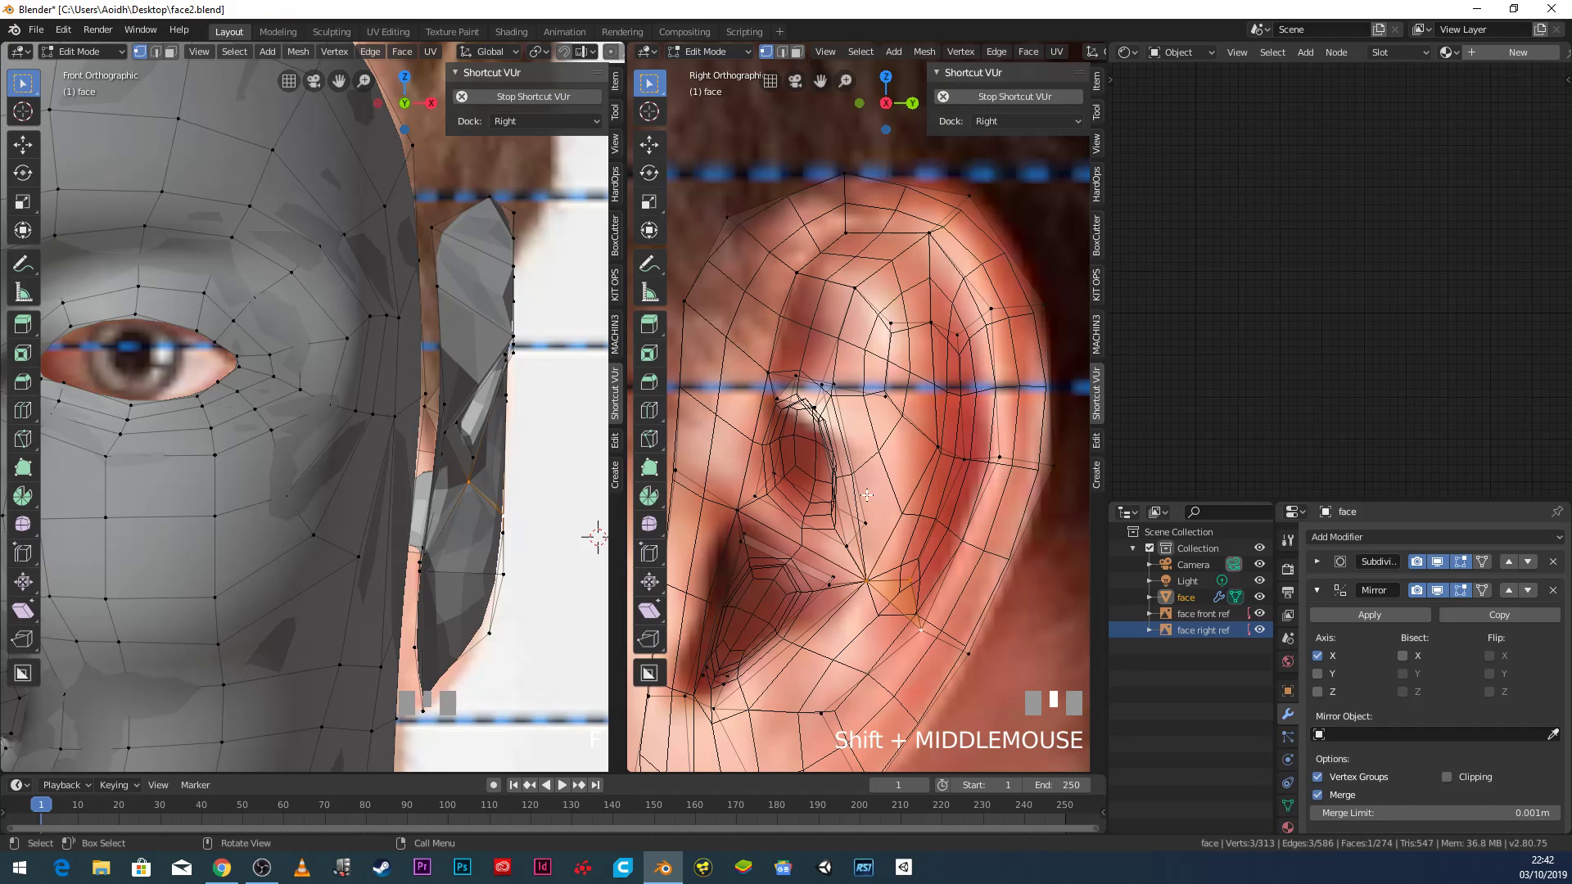
scroll(866, 494, "down", 3)
Return to solid shading and apply Shade Smooth to the face object in Object Mode.
key("z")
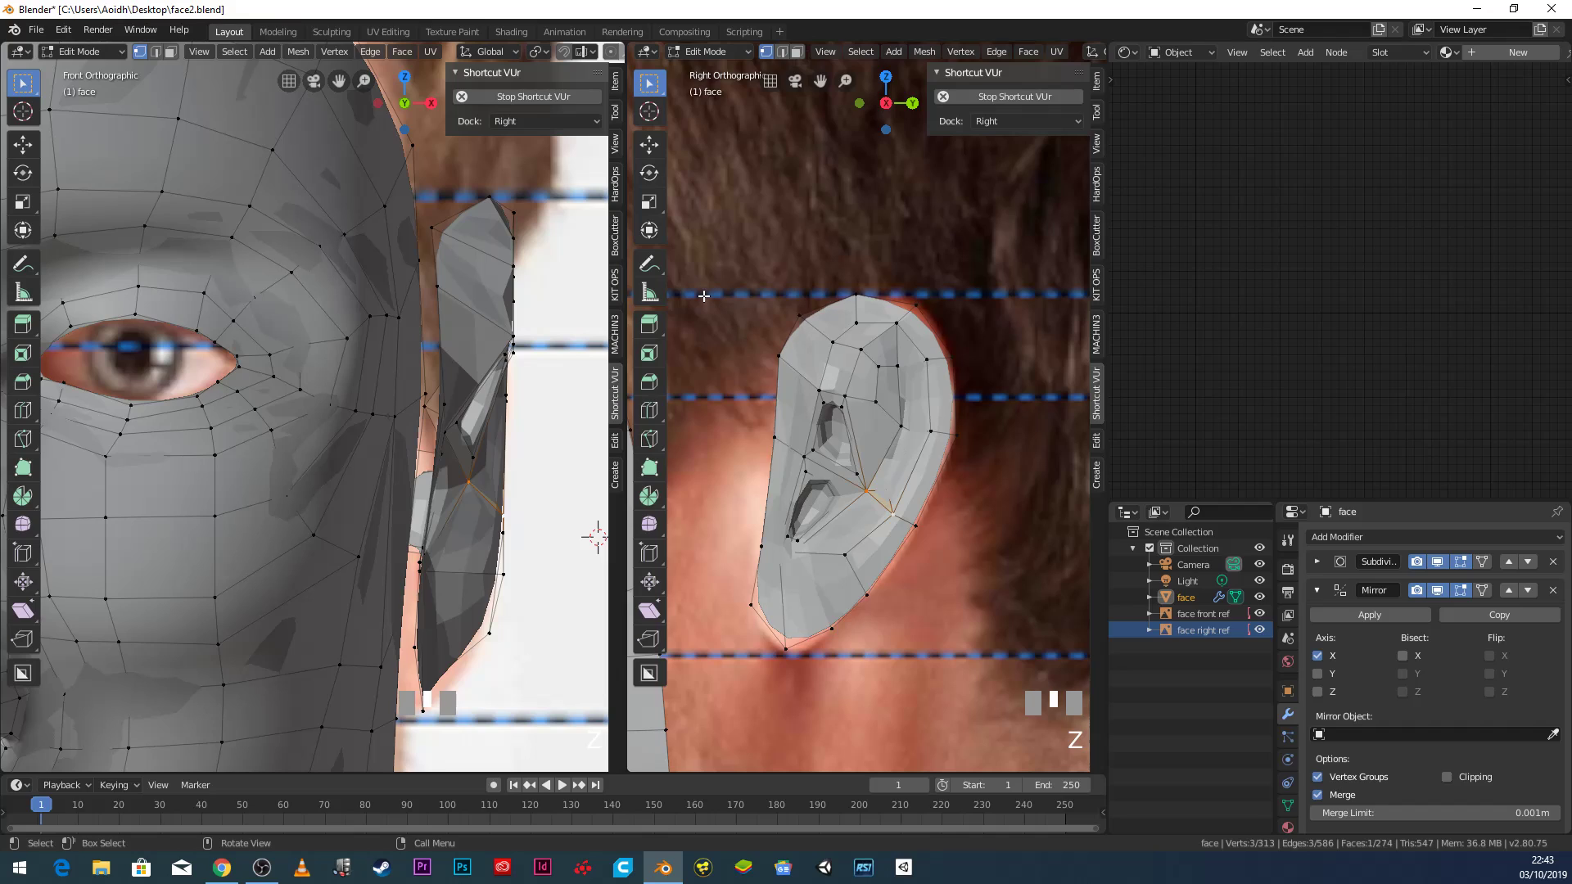
key("Tab")
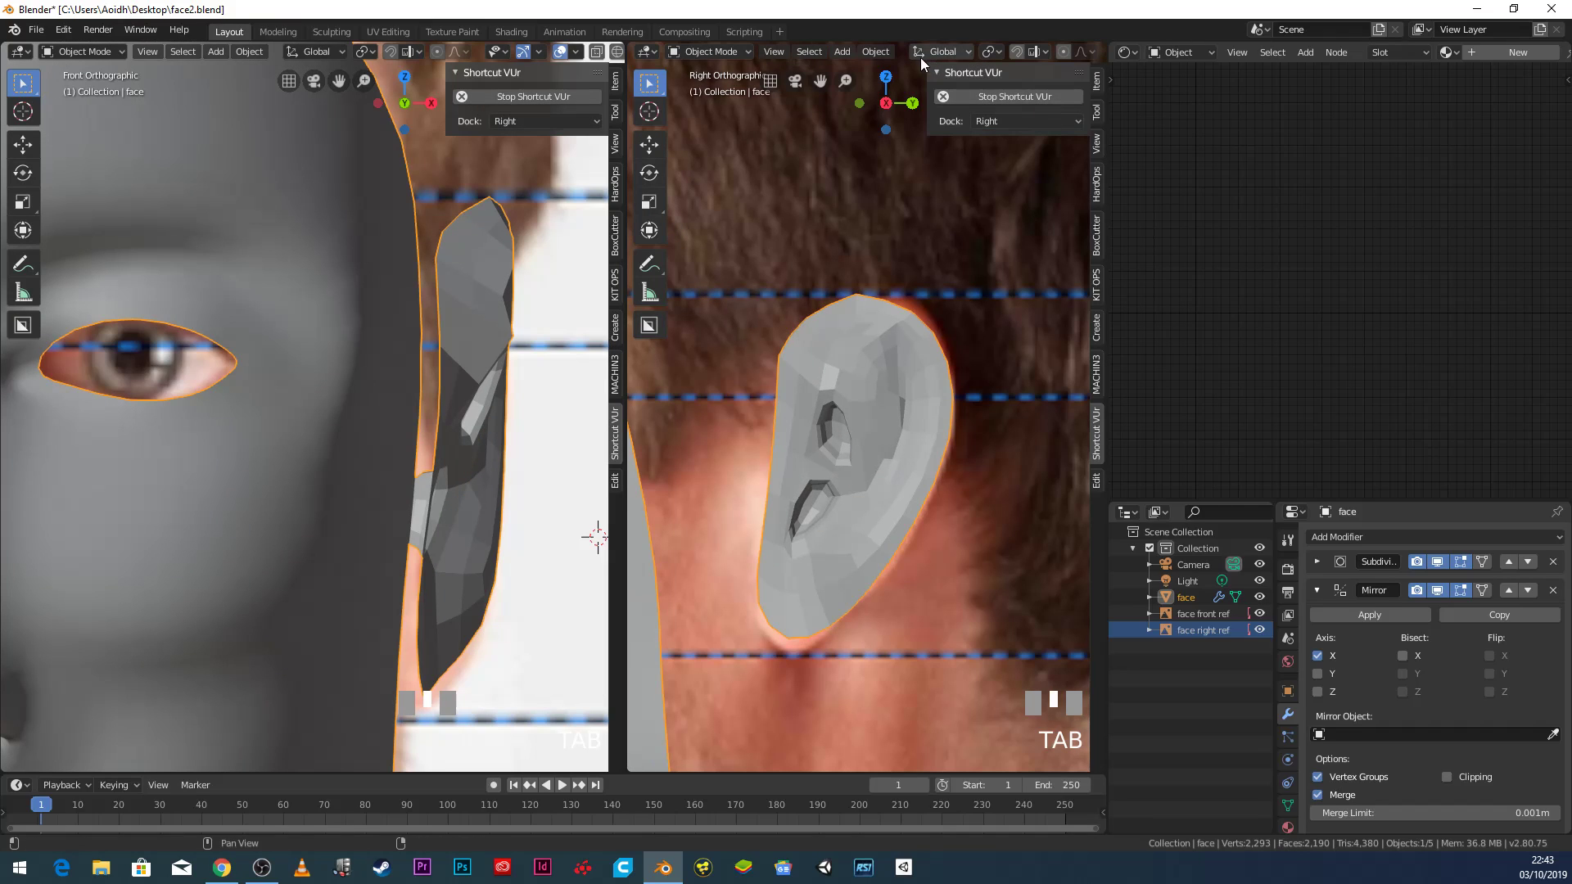
left_click(887, 52)
left_click(924, 378)
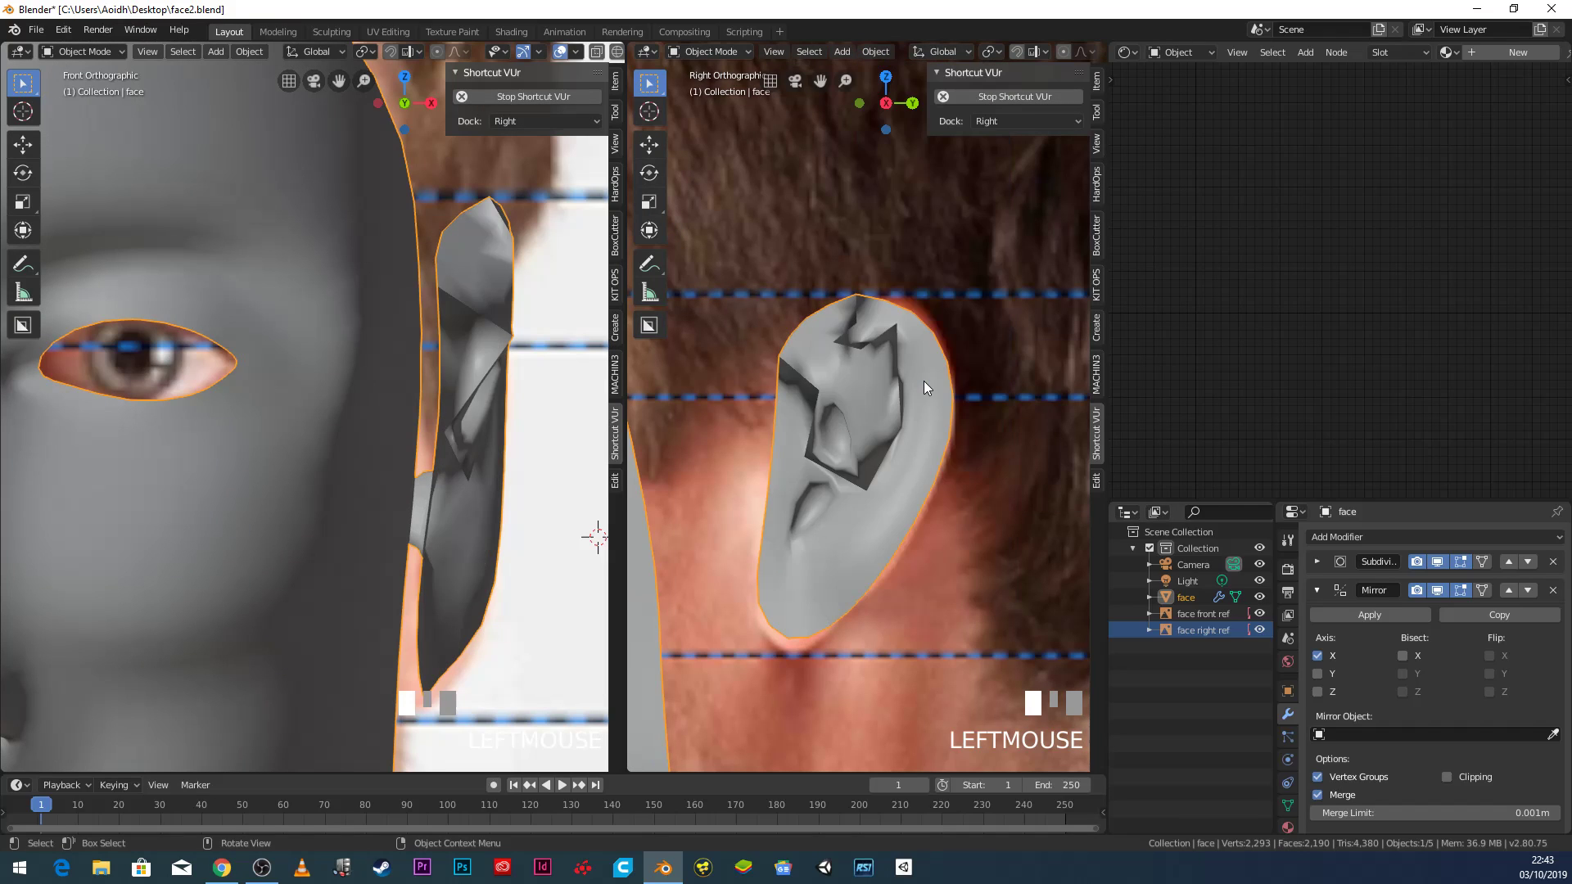
Select the whole face mesh in Edit Mode and turn on the face normals overlay in the side viewport.
key("Tab")
key("a")
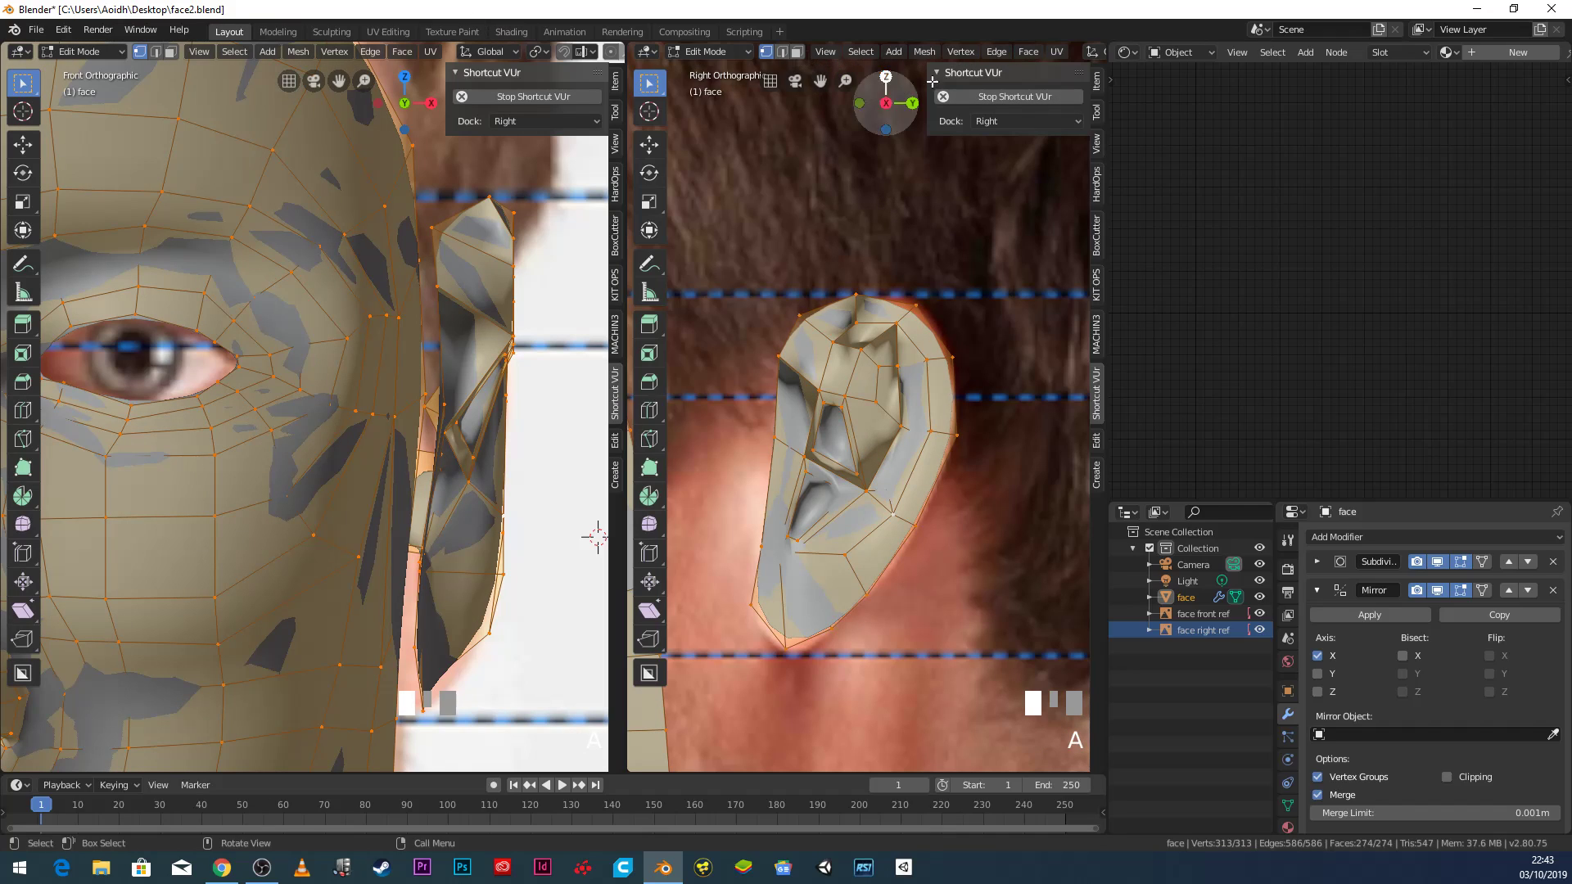
scroll(1007, 54, "down", 5)
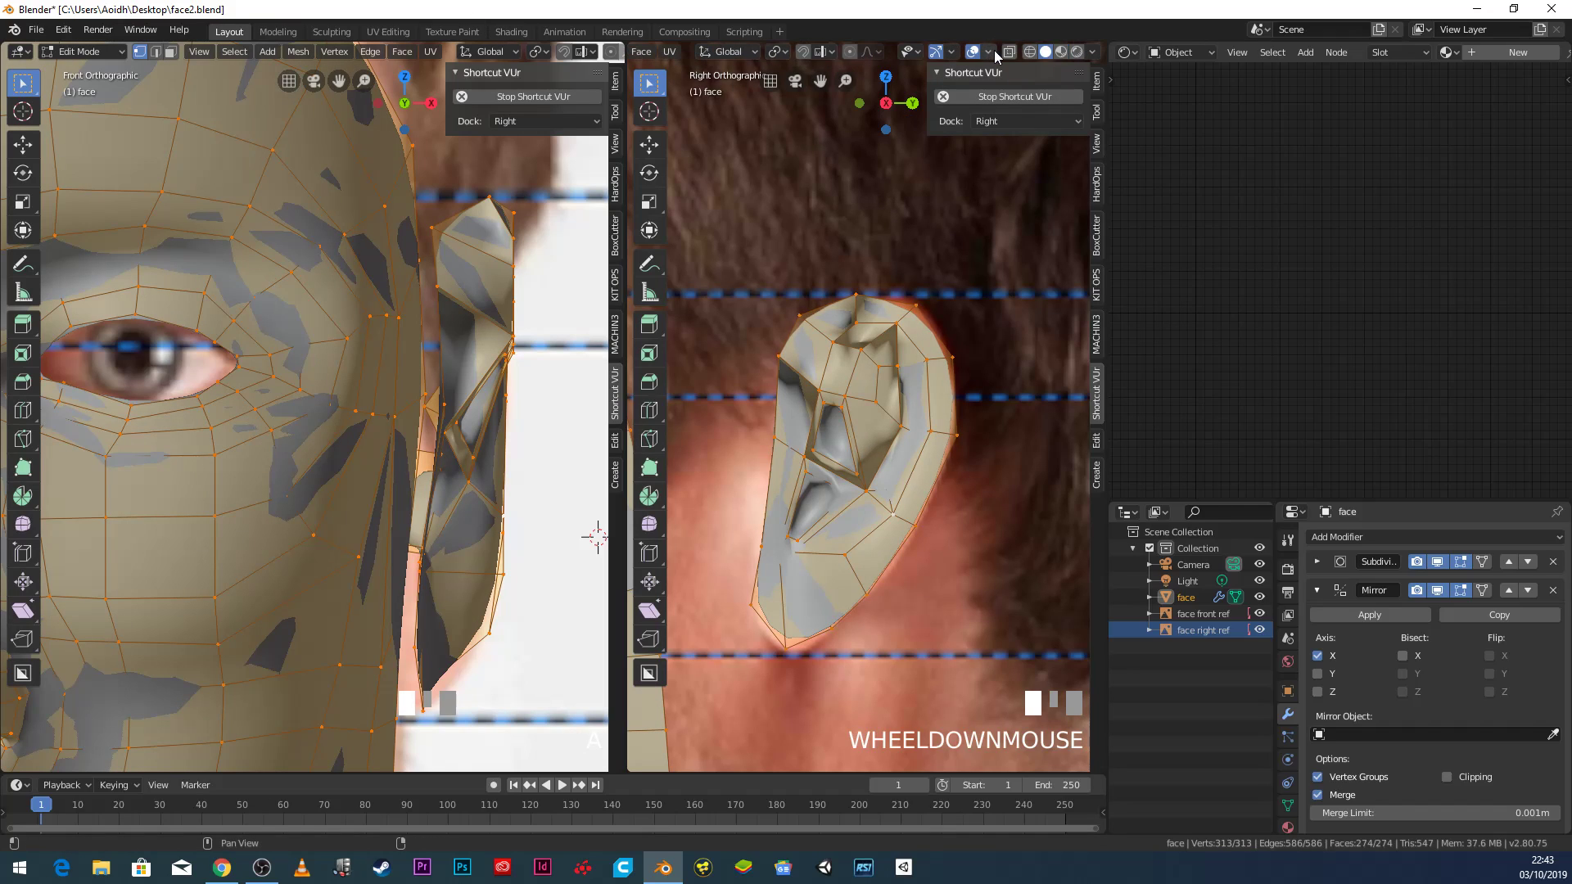
left_click(989, 52)
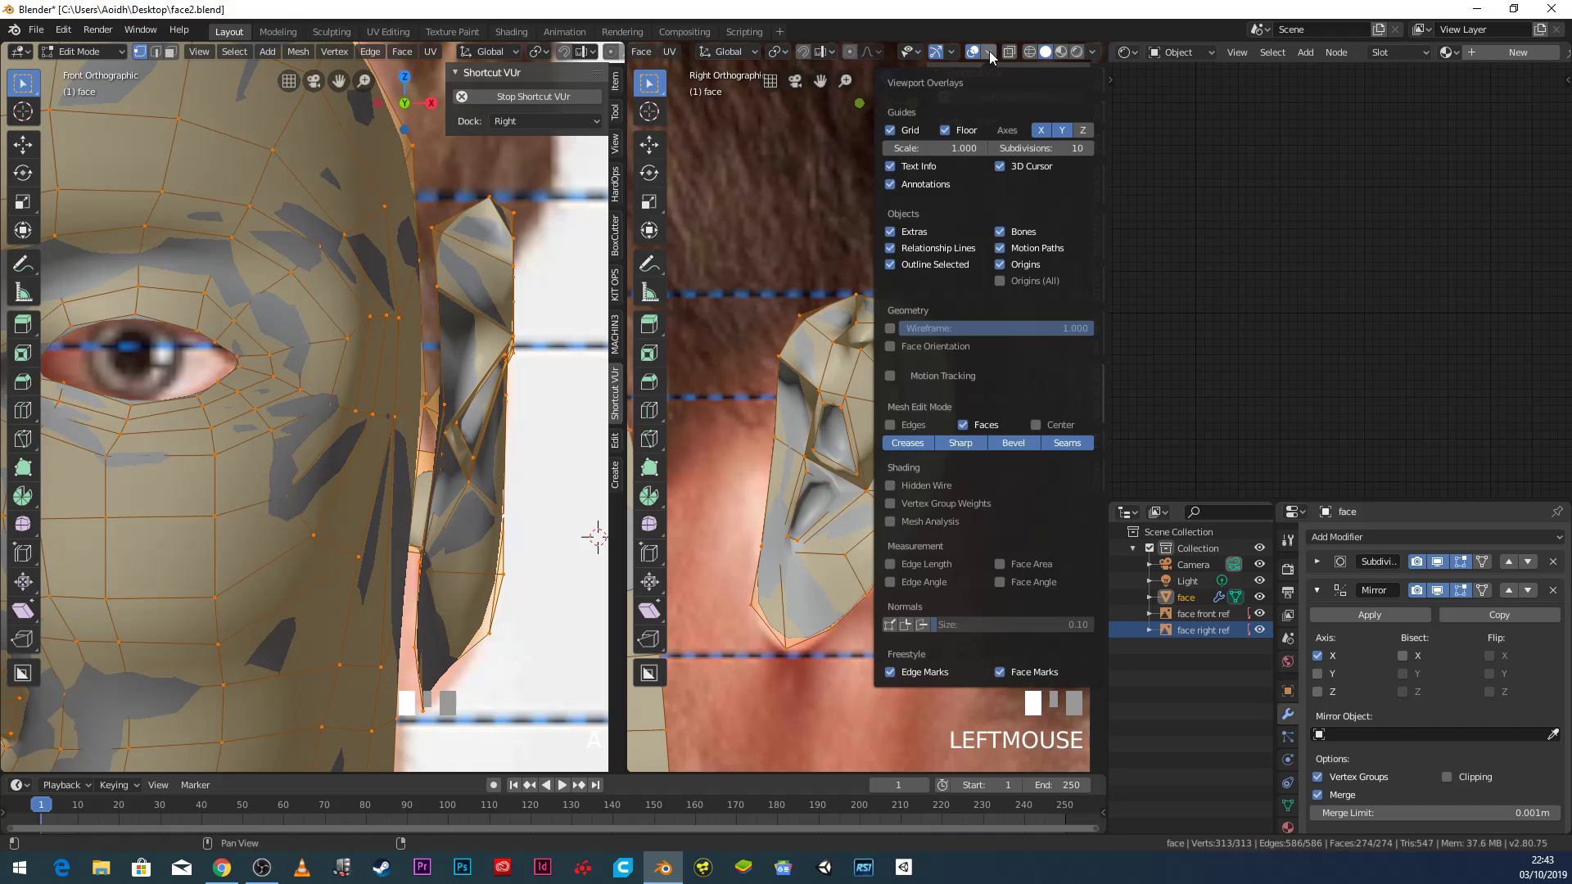
left_click(923, 626)
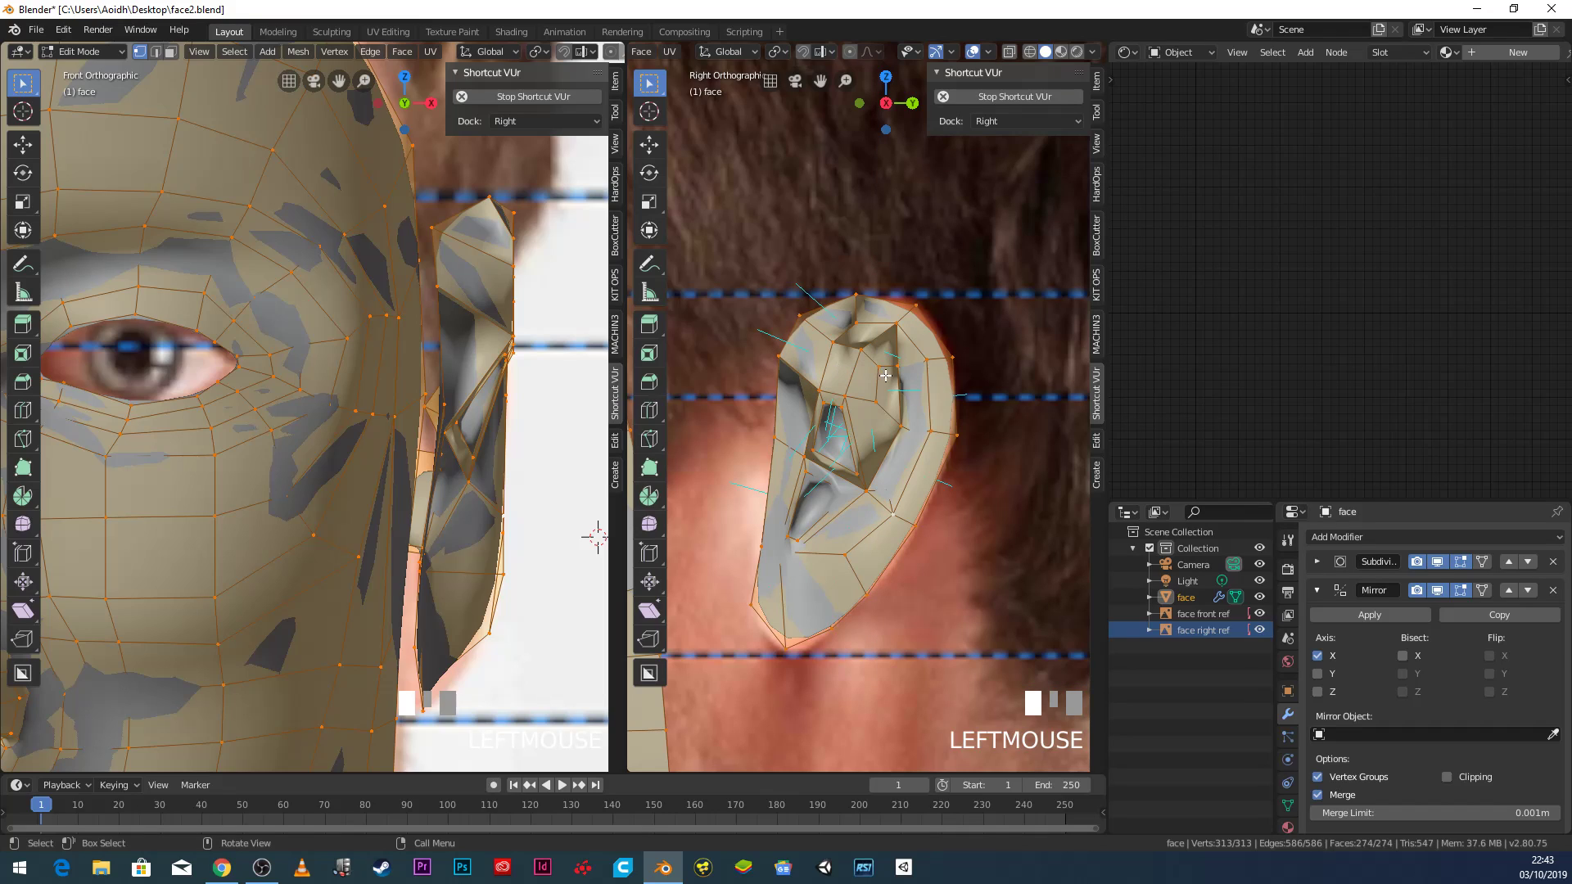
Recalculate the normals of the whole selected mesh to face outside.
scroll(858, 54, "up", 5)
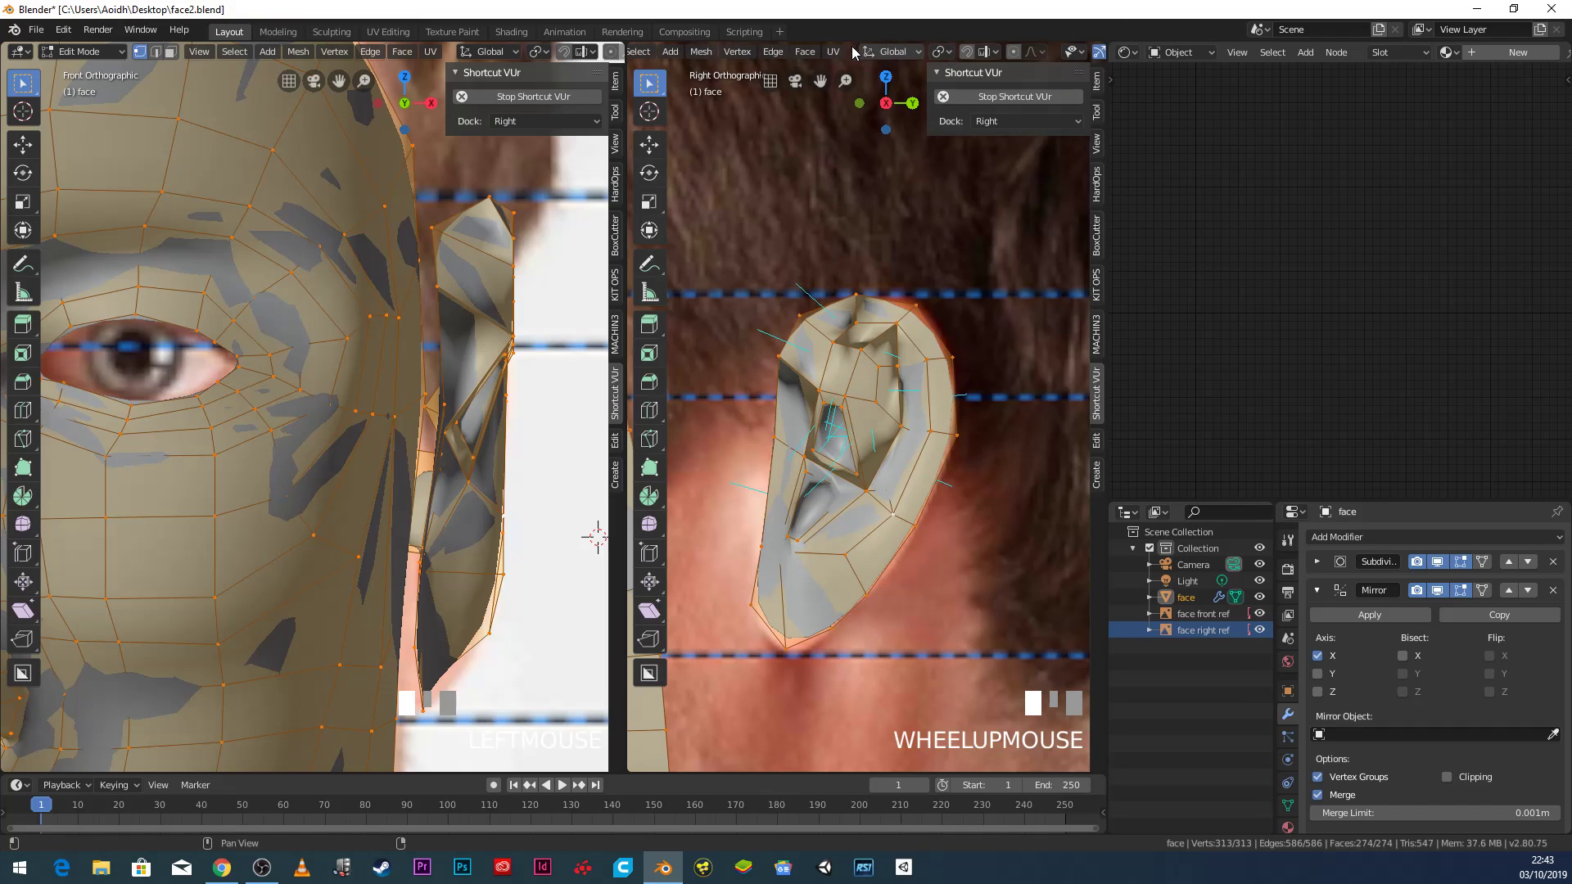
scroll(858, 54, "up", 2)
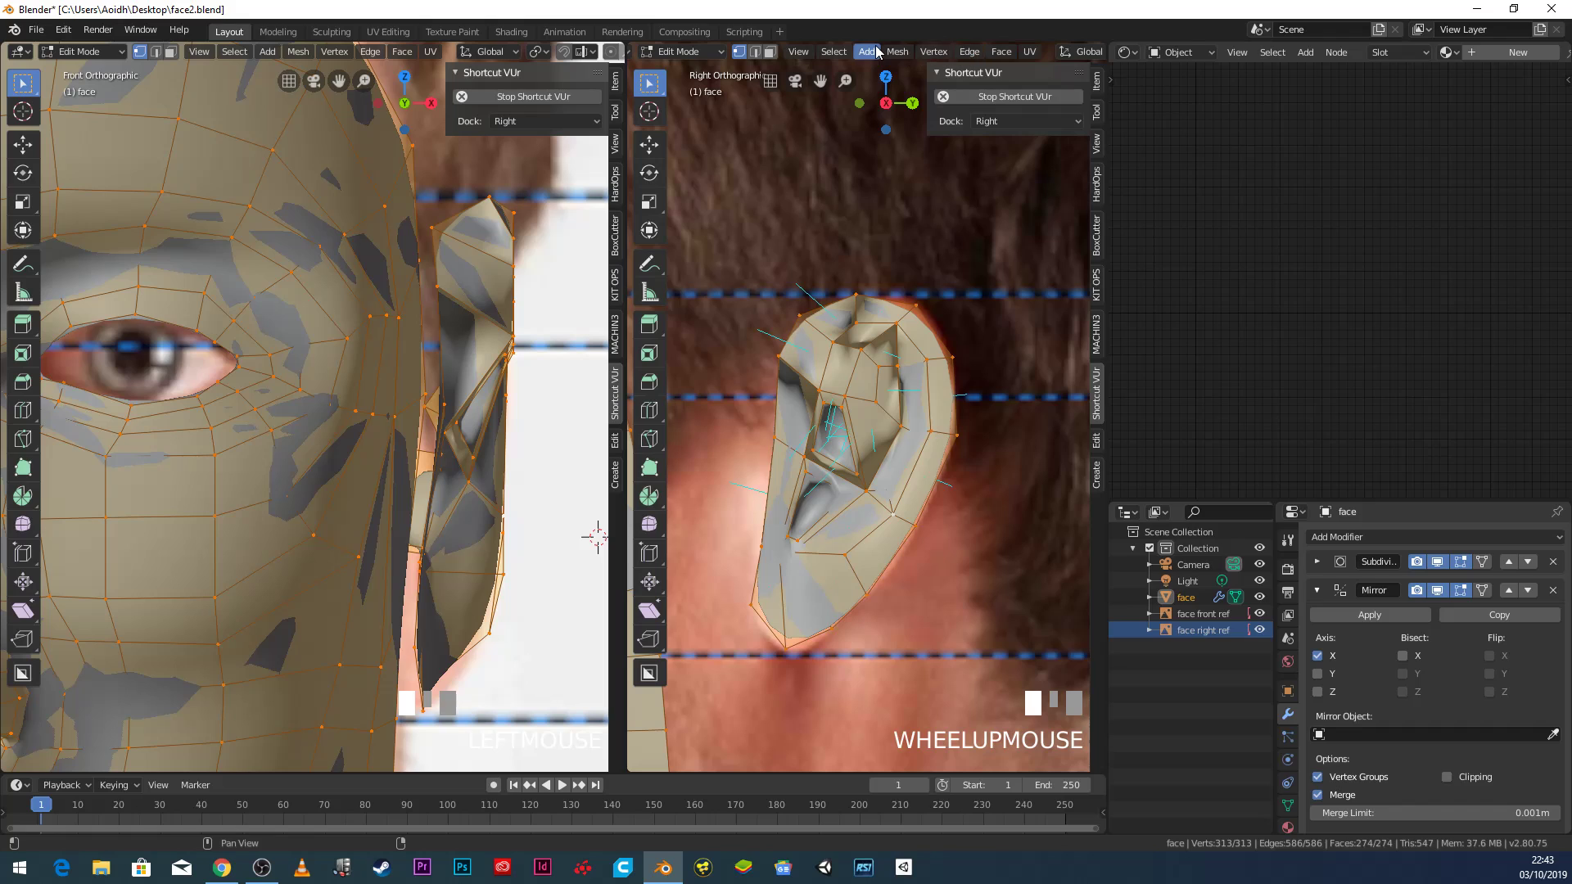
left_click(900, 53)
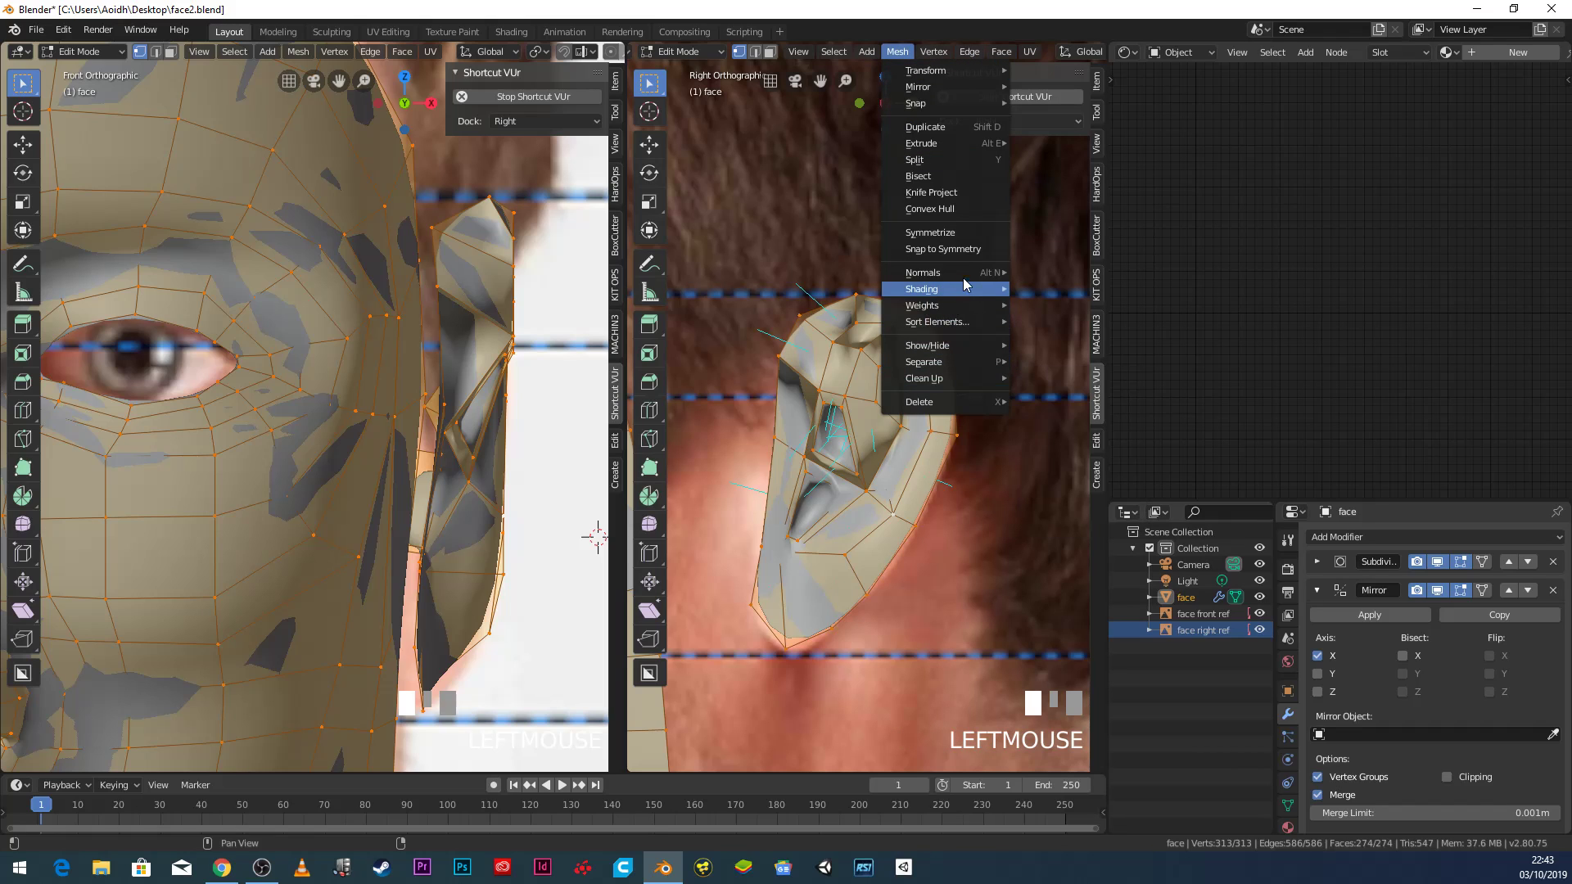
mouse_move(972, 281)
left_click(1056, 290)
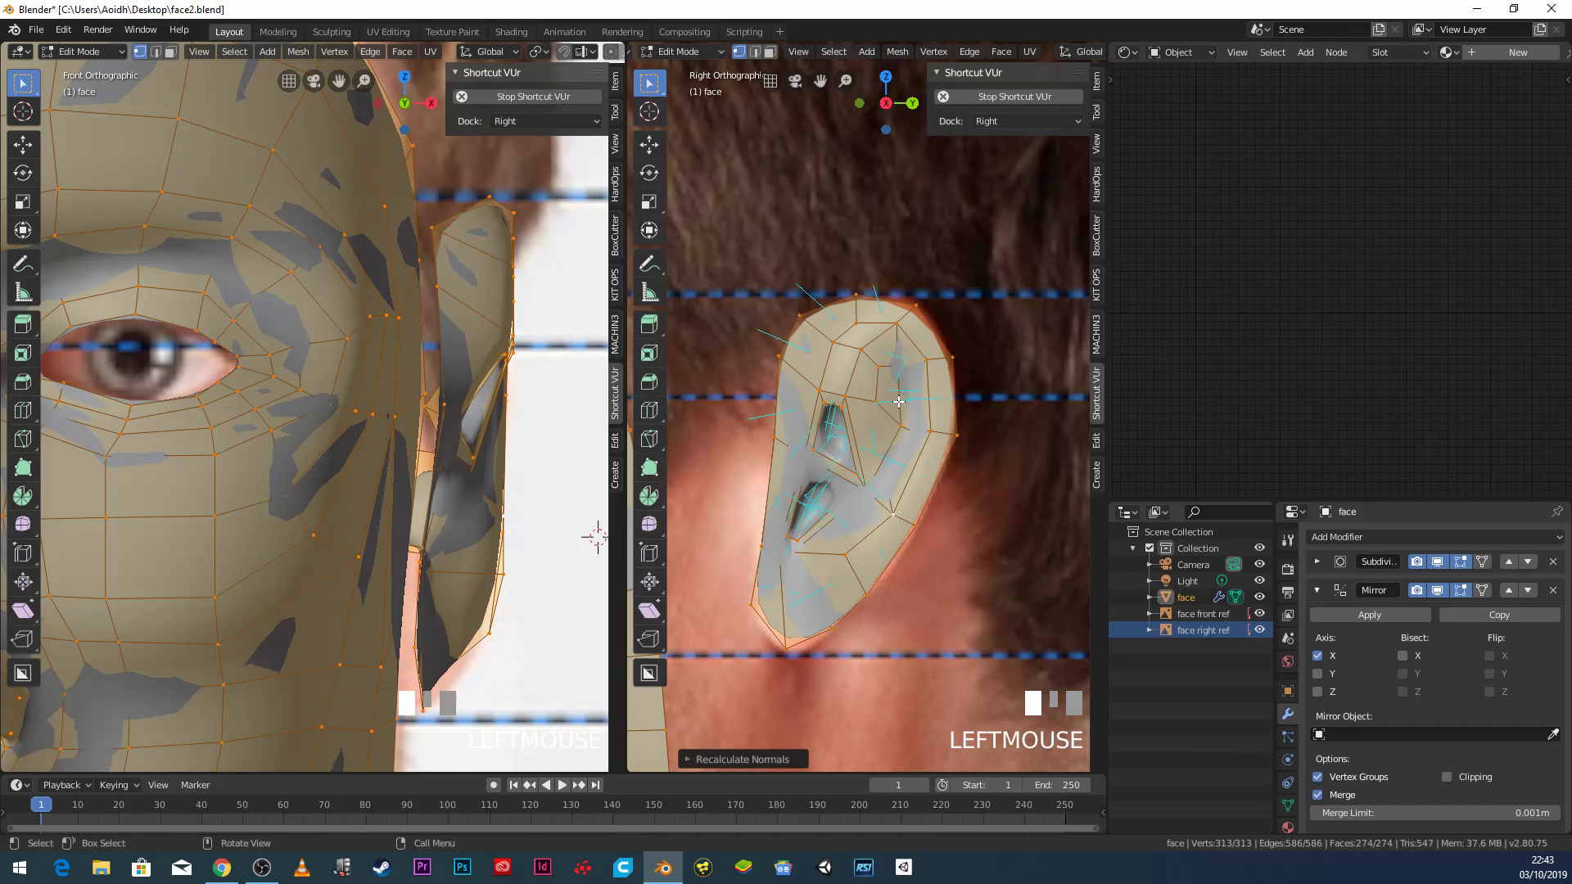
Add one loop cut, without sliding it, from the ear's upper rim down the inner fold and through the ear canal.
scroll(888, 415, "up", 2)
mouse_move(889, 415)
middle_mouse_down()
mouse_move(827, 413)
mouse_move(888, 412)
mouse_move(896, 436)
middle_mouse_up()
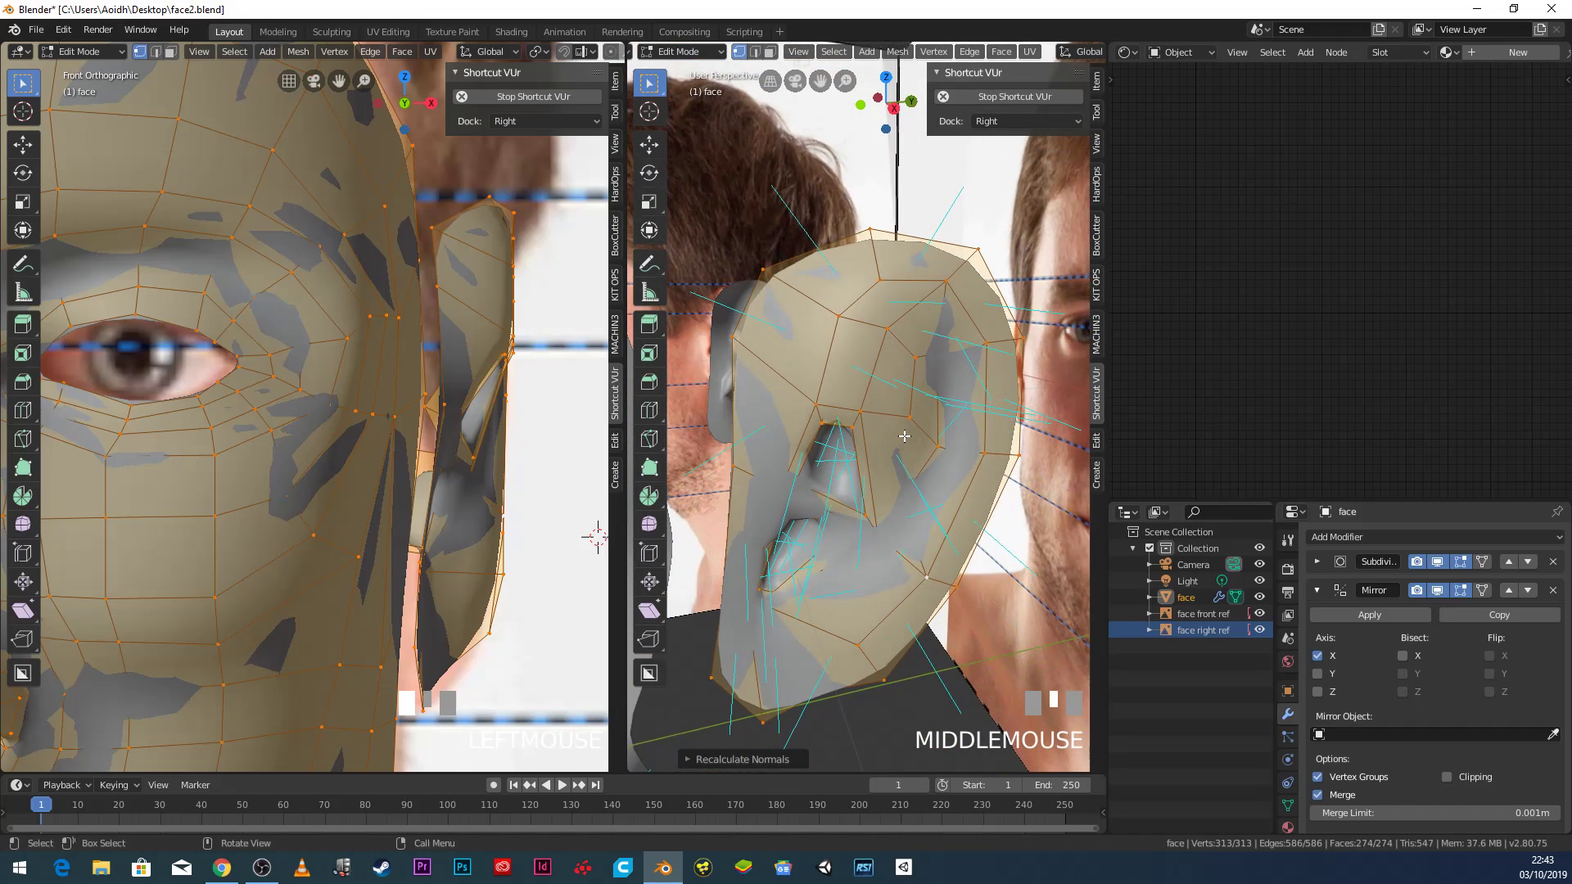
scroll(897, 437, "up", 2)
scroll(897, 436, "down", 3)
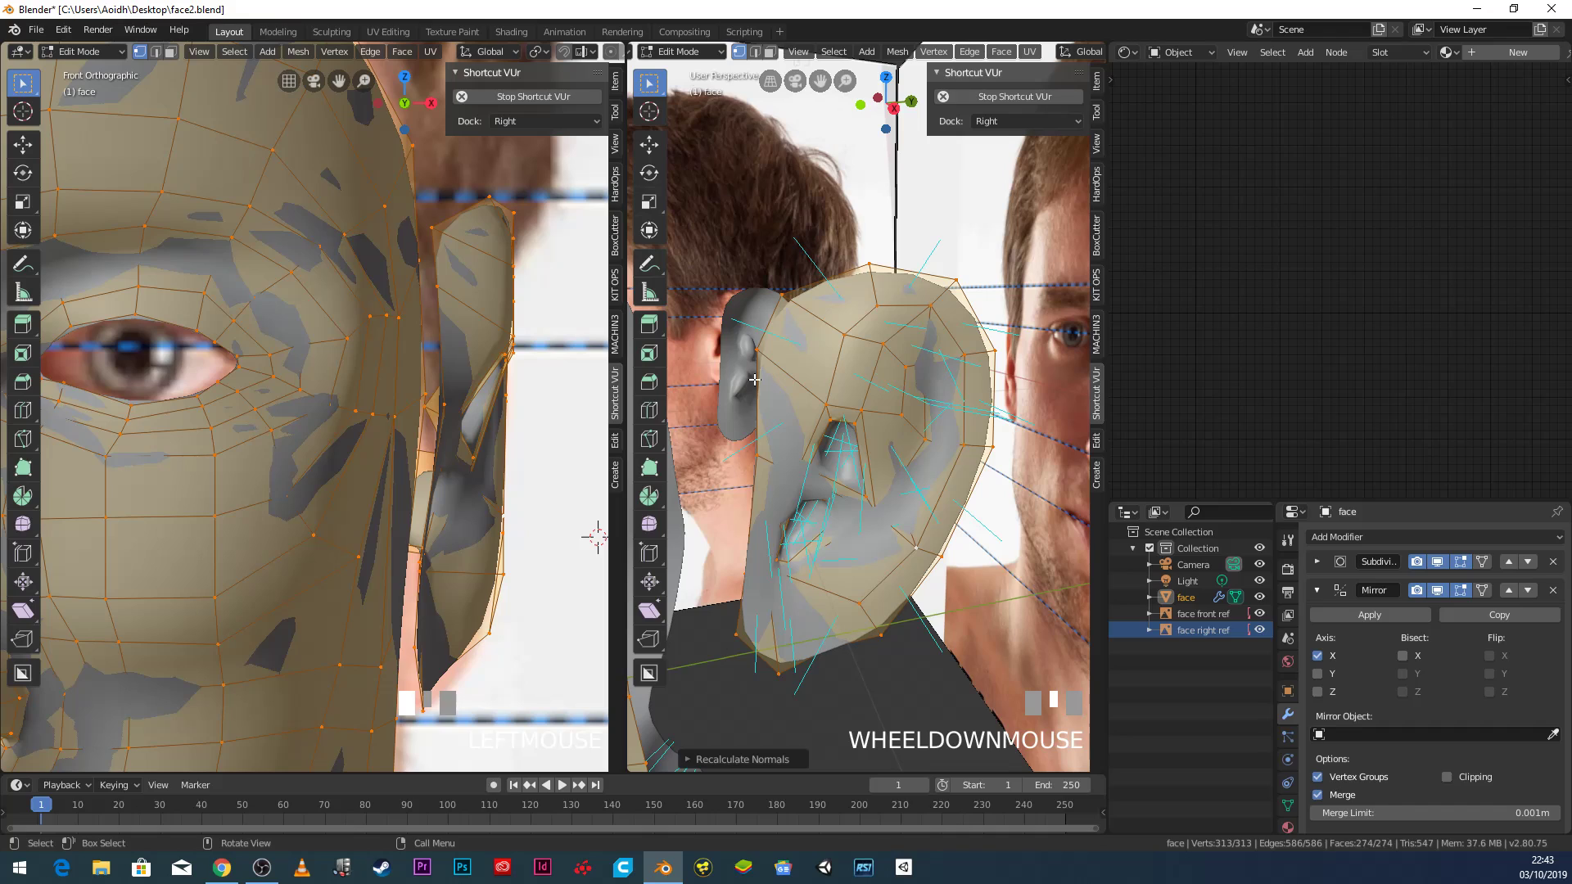
scroll(862, 396, "down", 3)
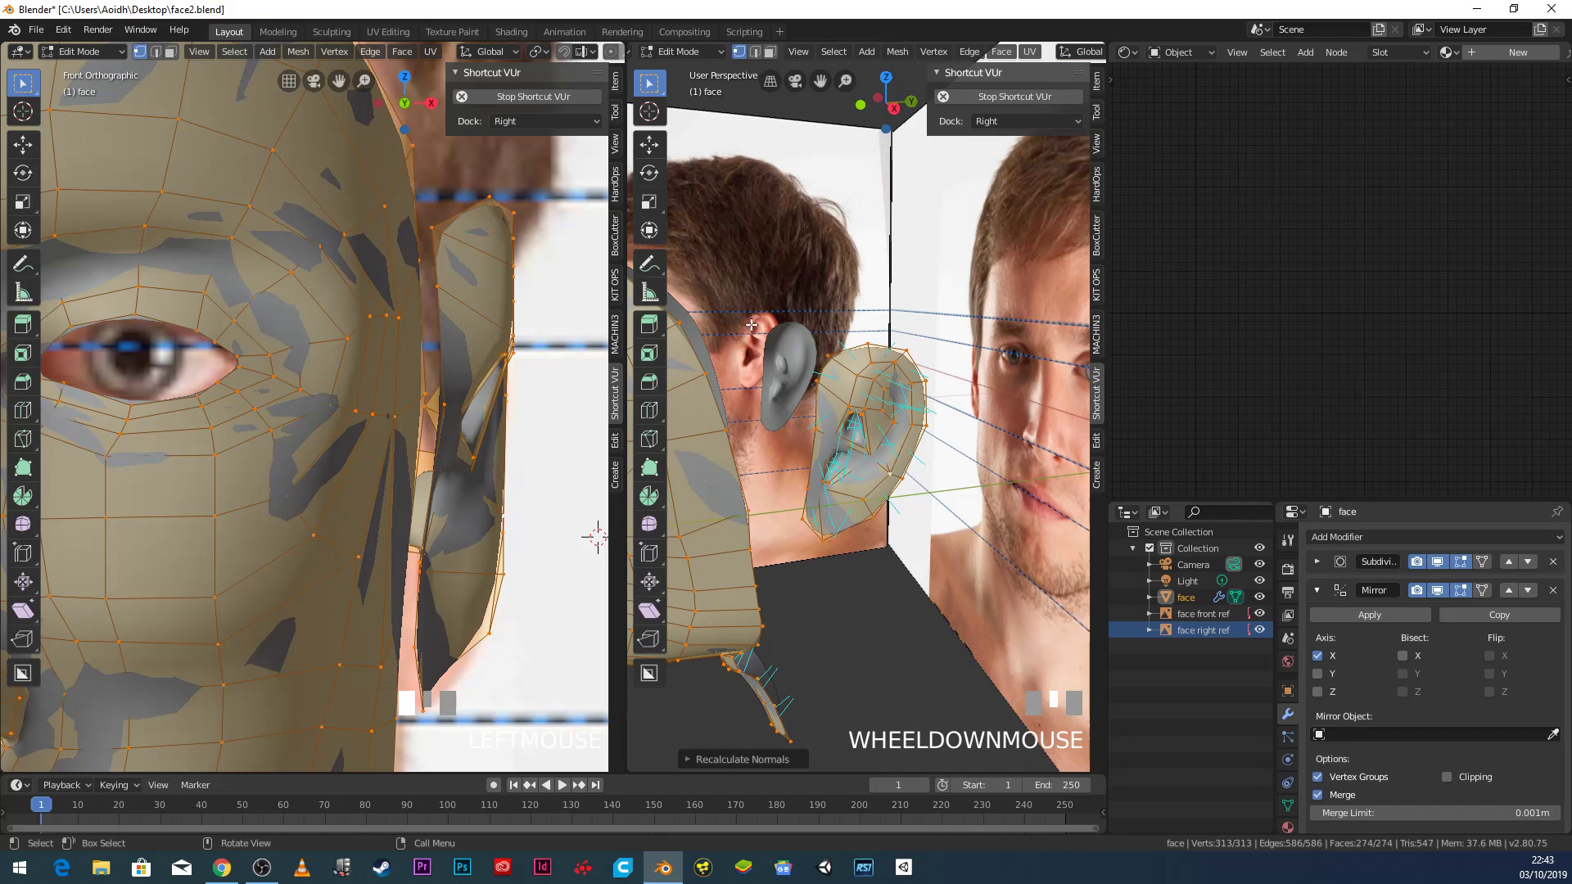
scroll(791, 358, "up", 3)
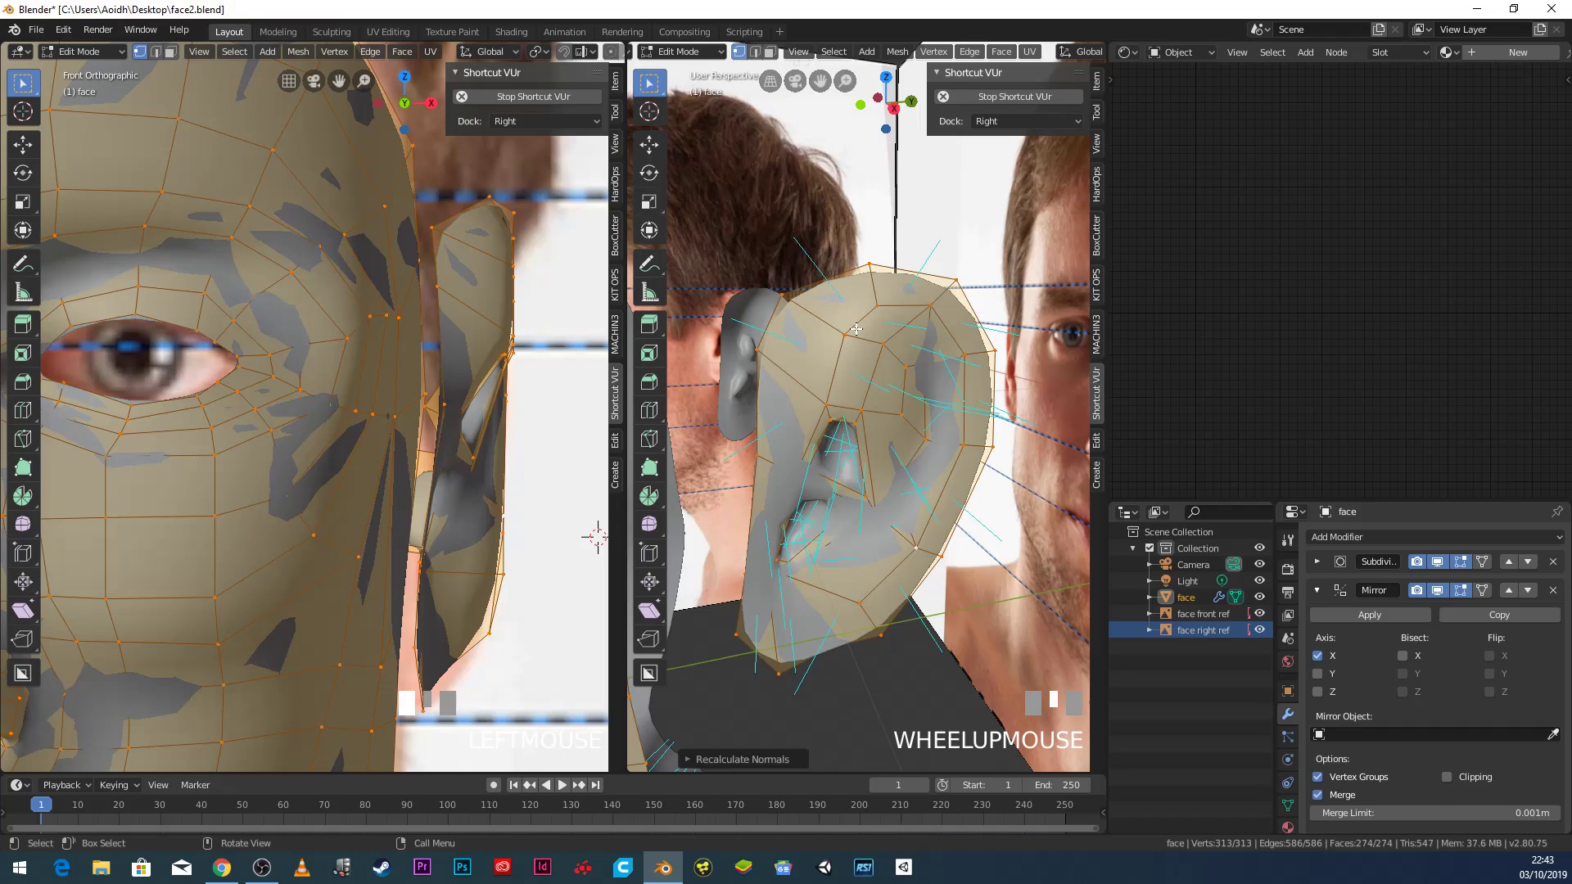
key("ctrl+r")
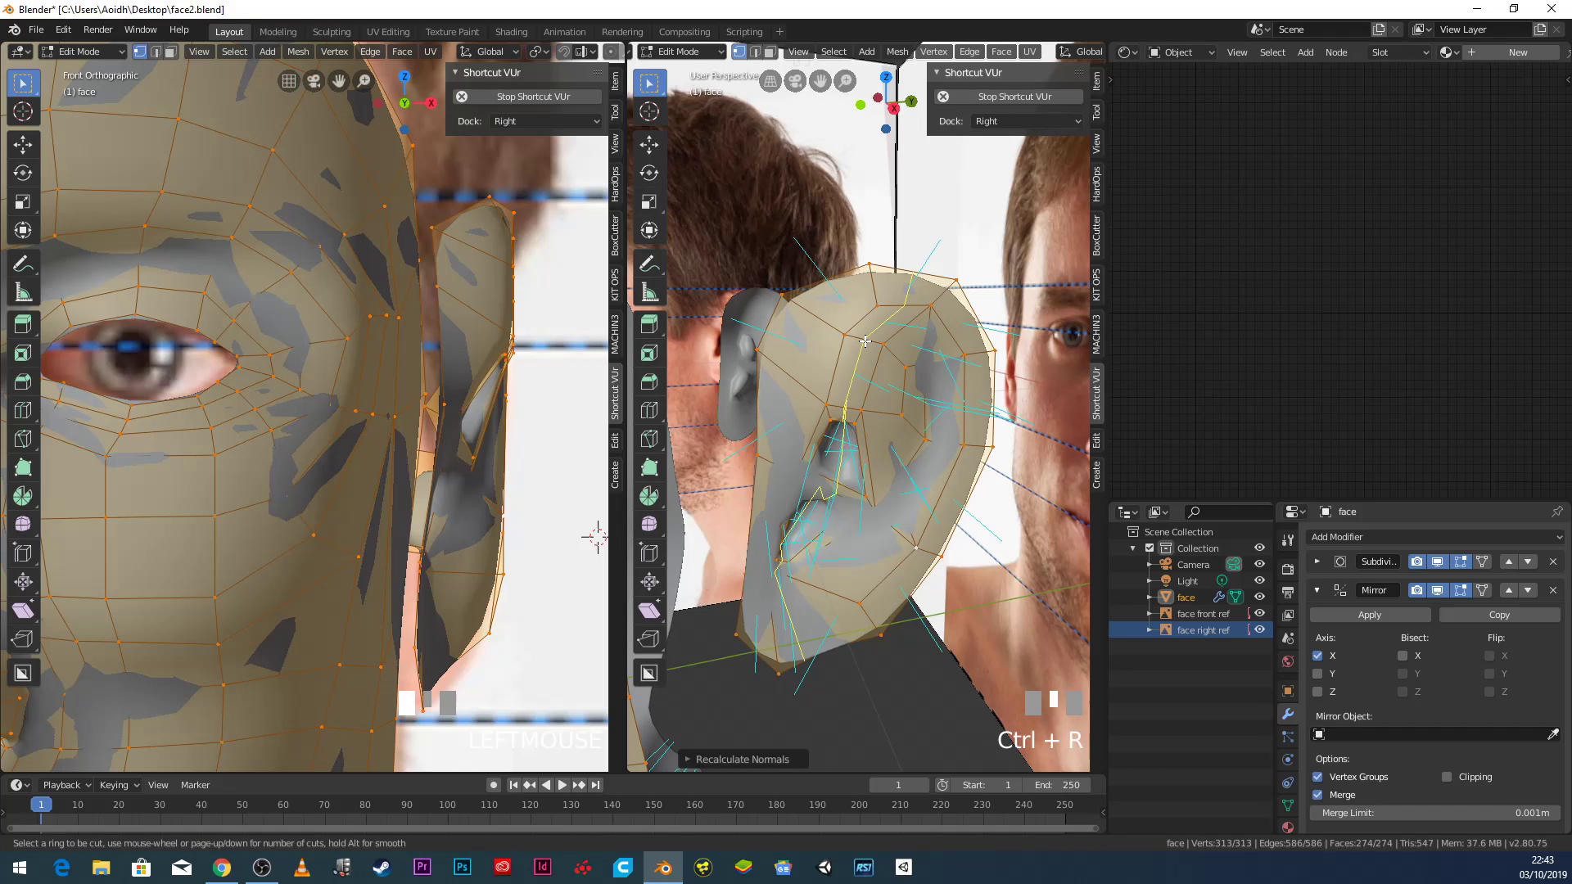
left_click(865, 342)
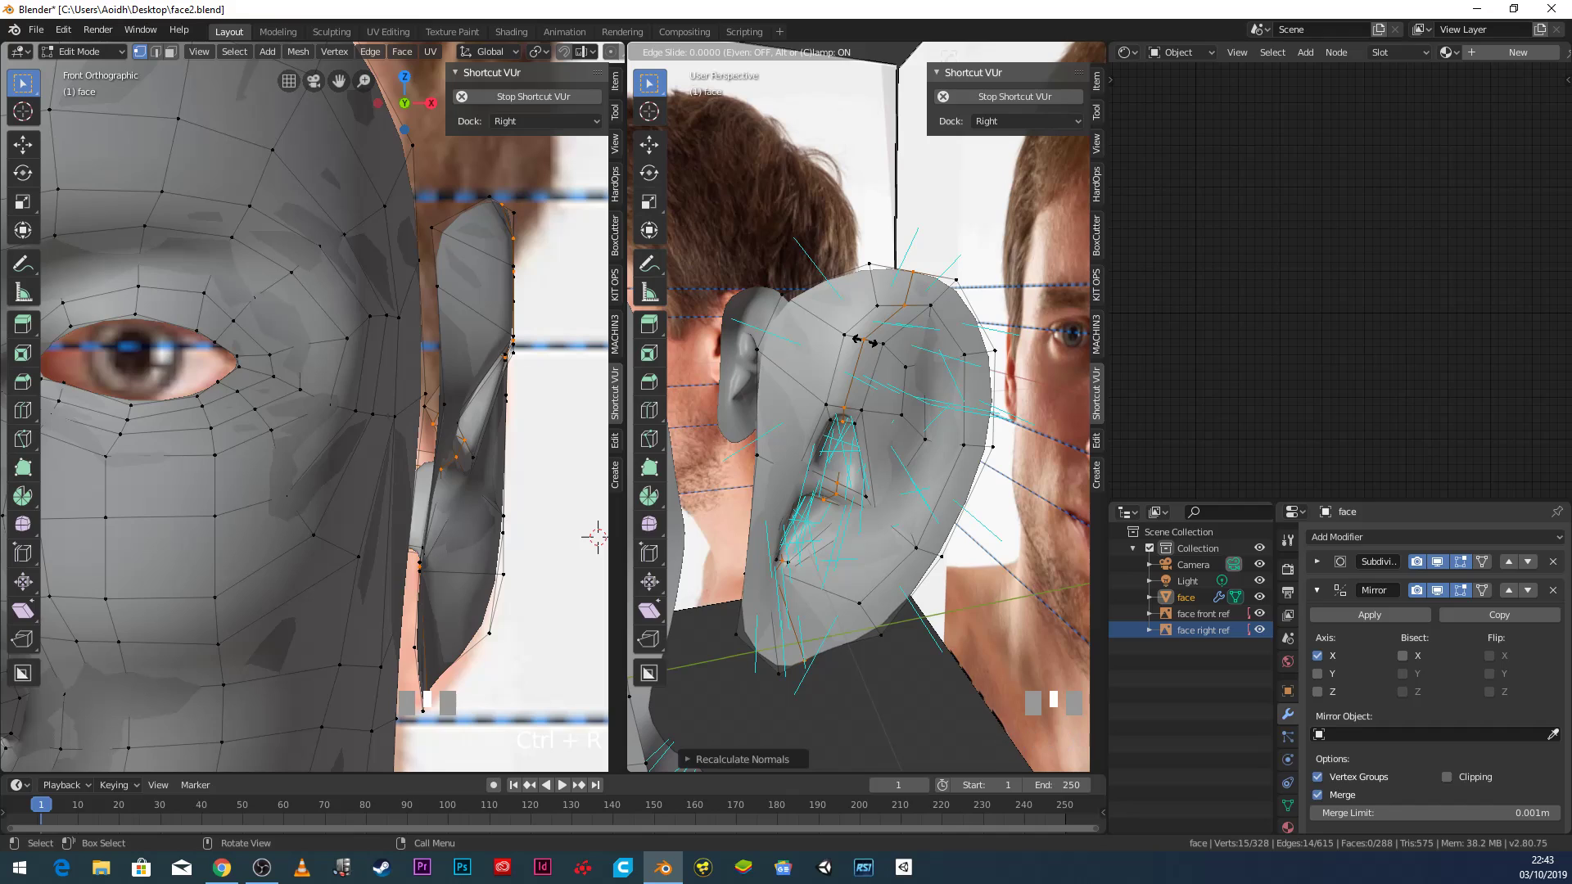
left_click(860, 339)
scroll(860, 339, "up", 2)
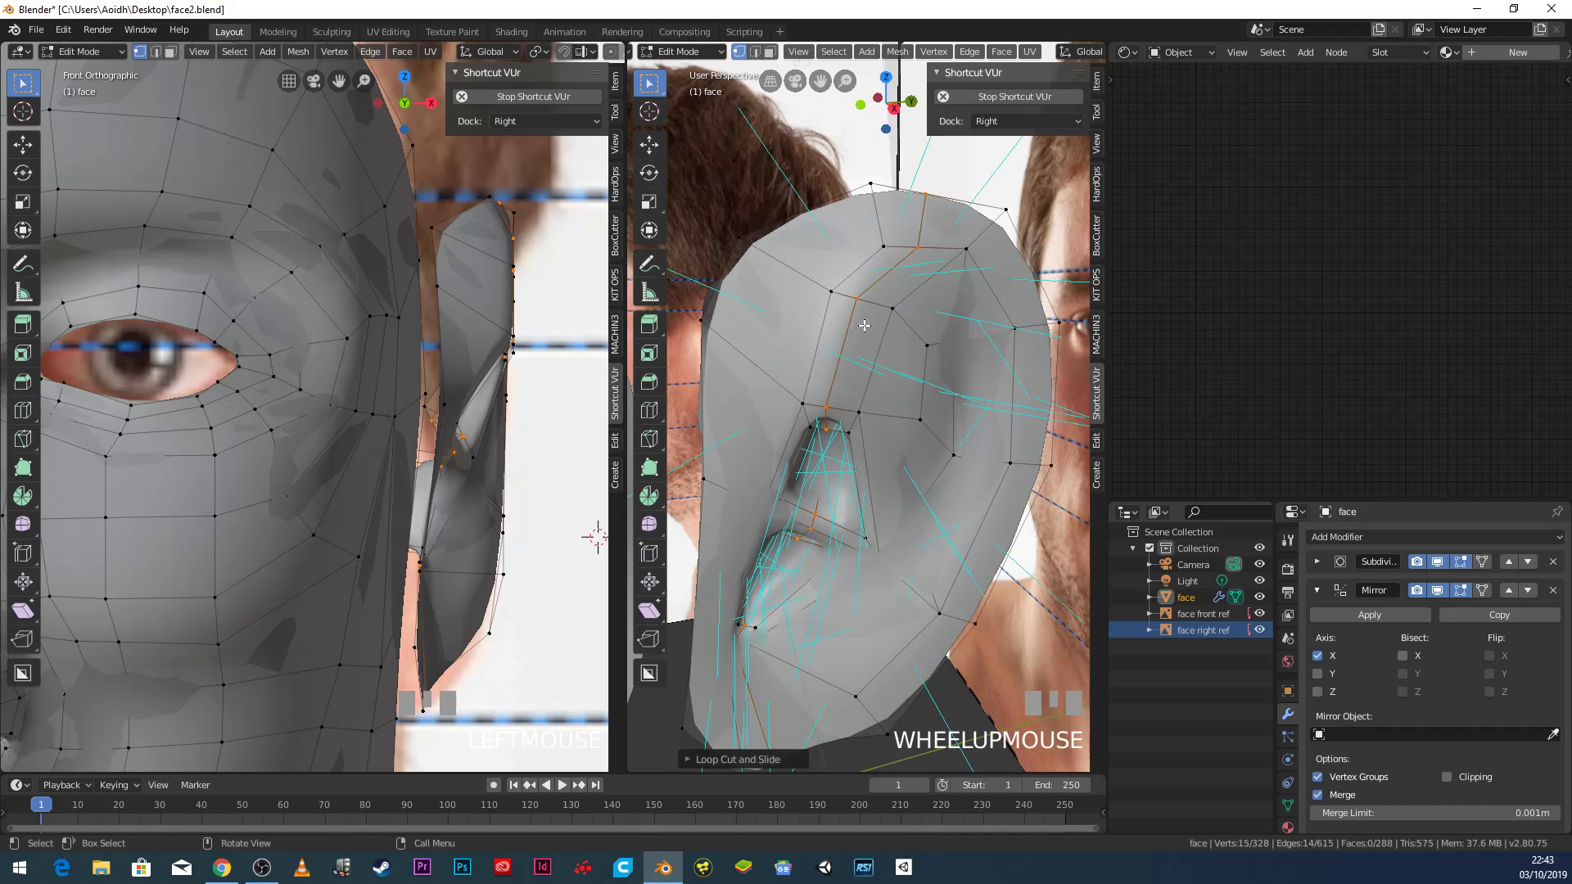
Push the new loop's three vertices between the upper inner fold and the canal opening inward along global X by about 0.04 m.
left_click(856, 299)
left_click(839, 401, "shift")
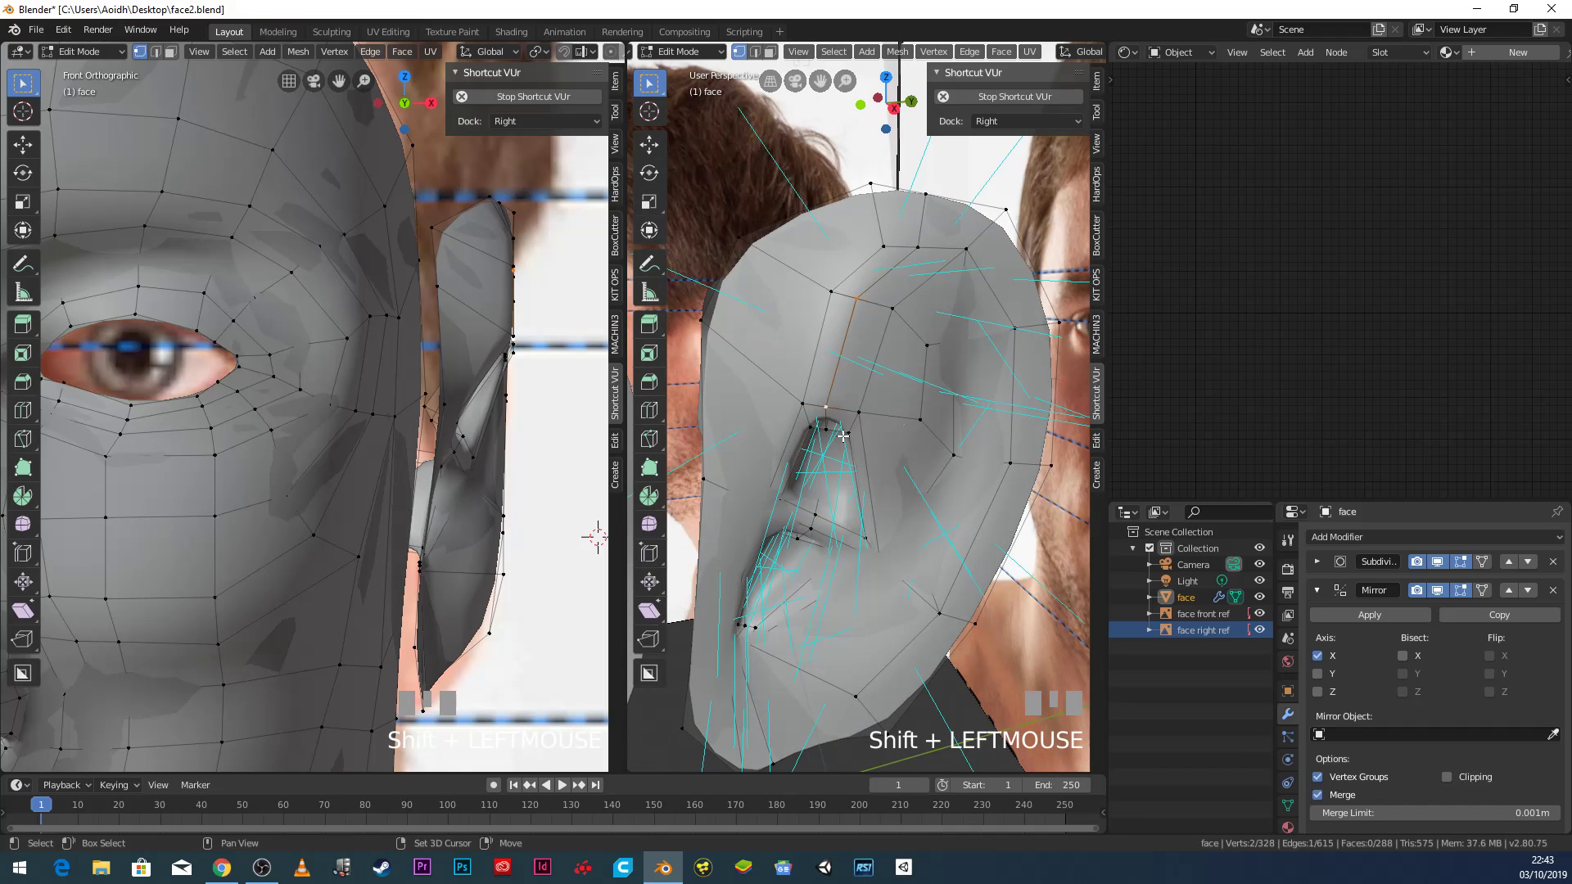
left_click(827, 429, "shift")
key("g")
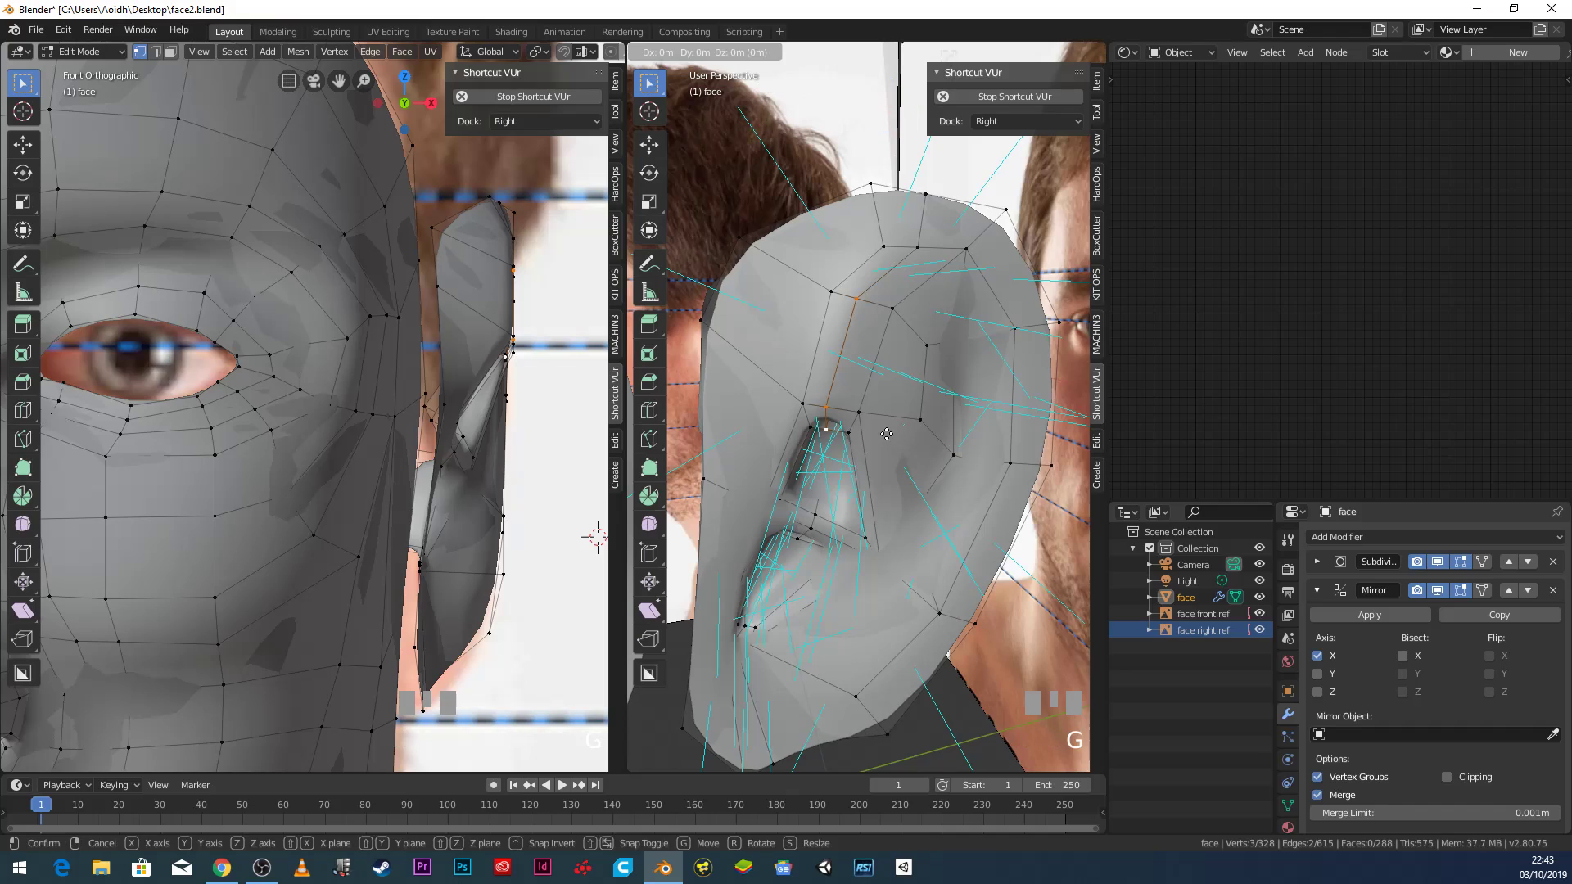
key("x")
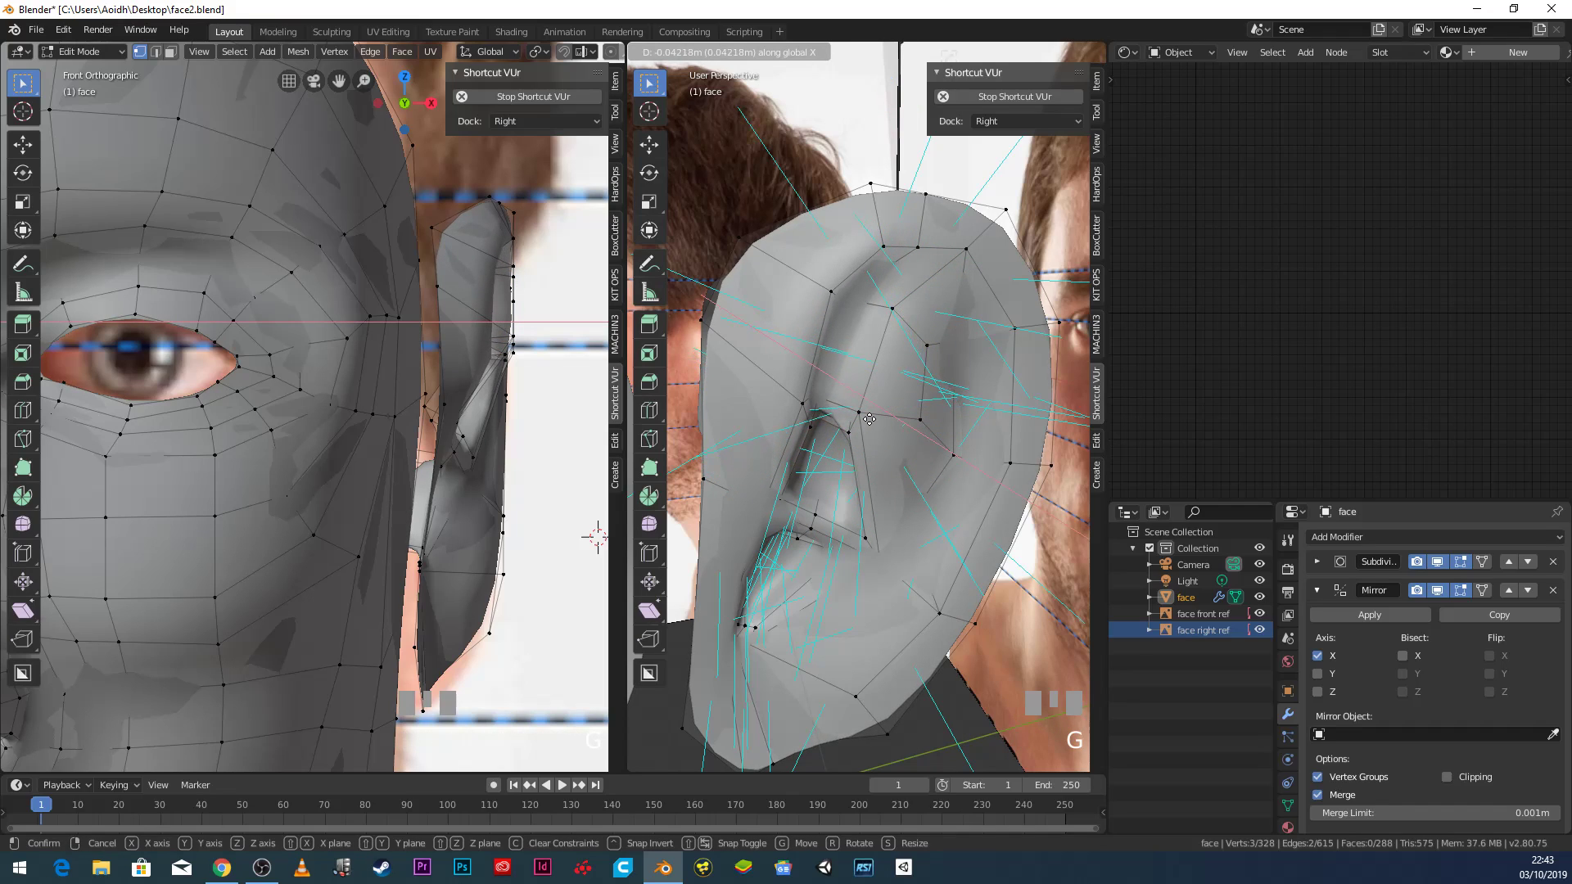
left_click(868, 419)
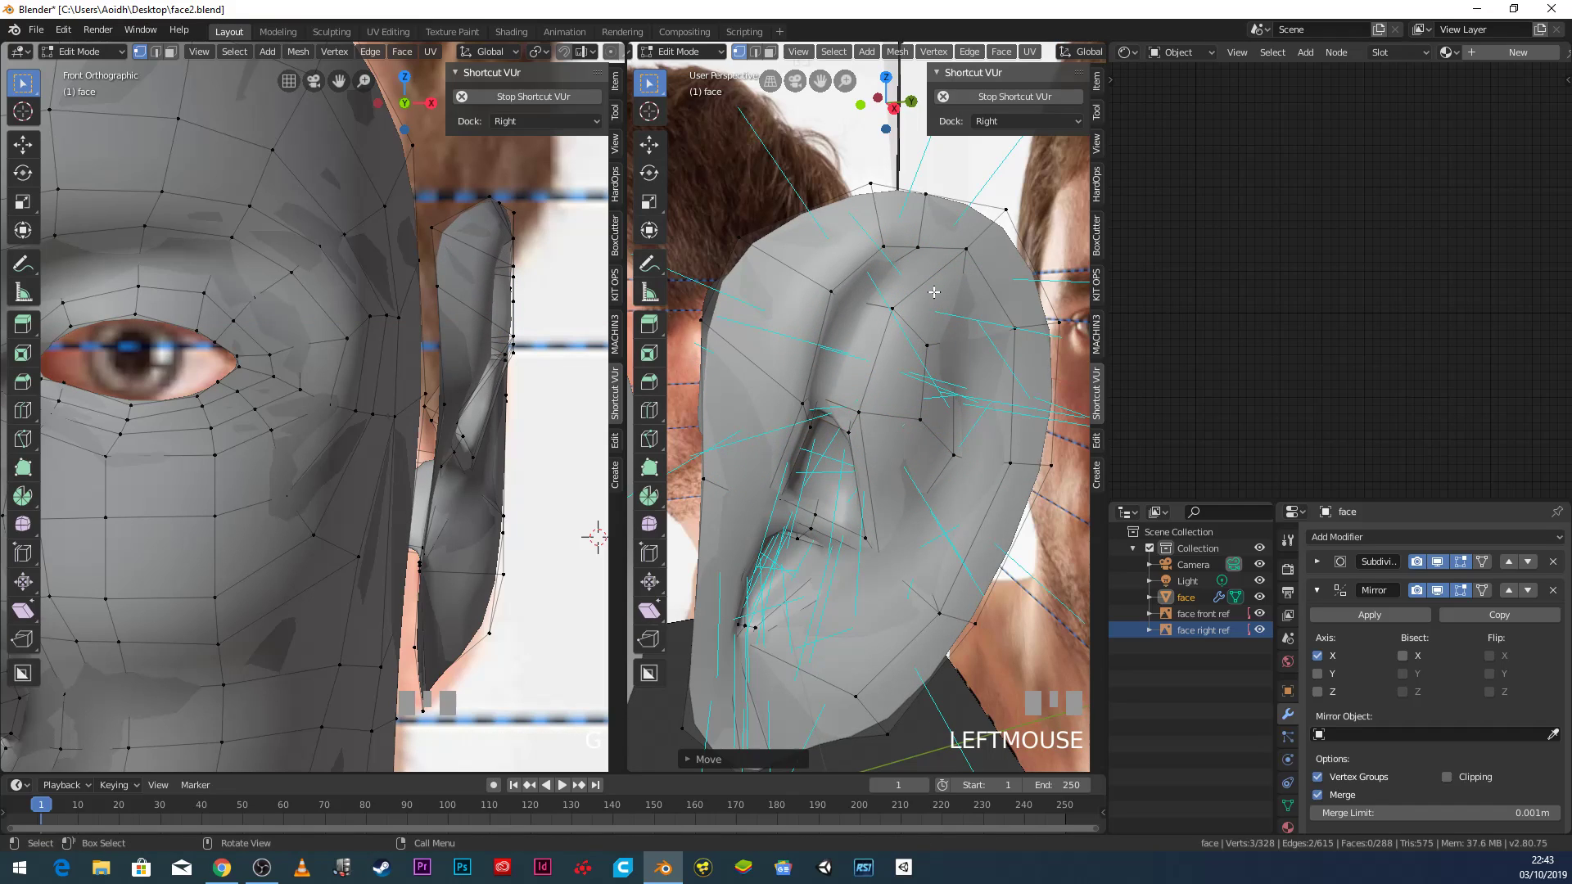
key("ctrl+r")
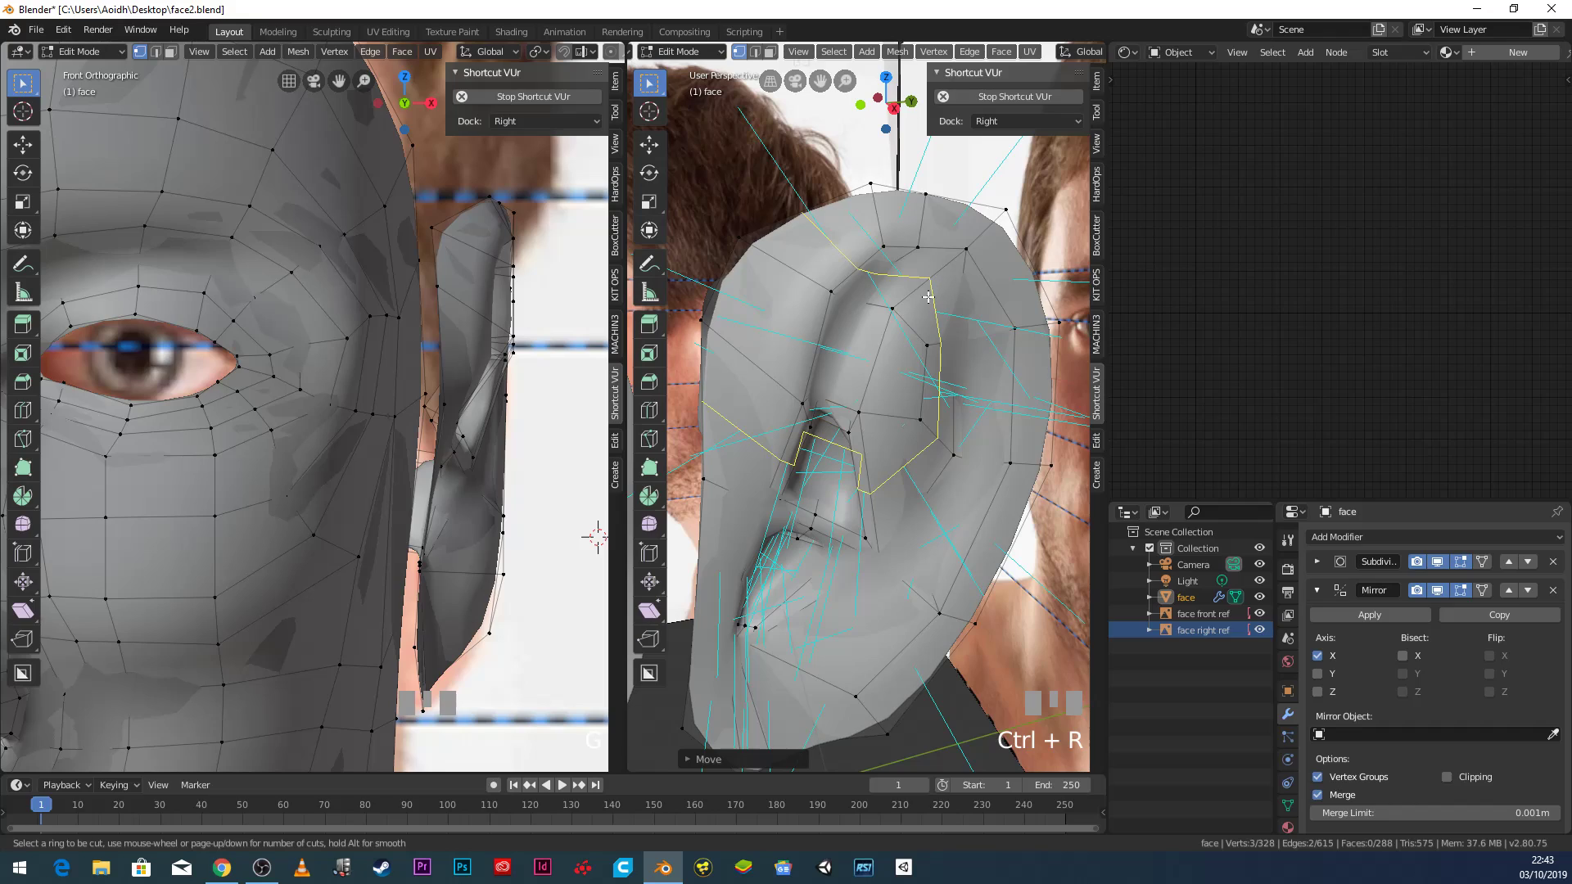
right_click(894, 291)
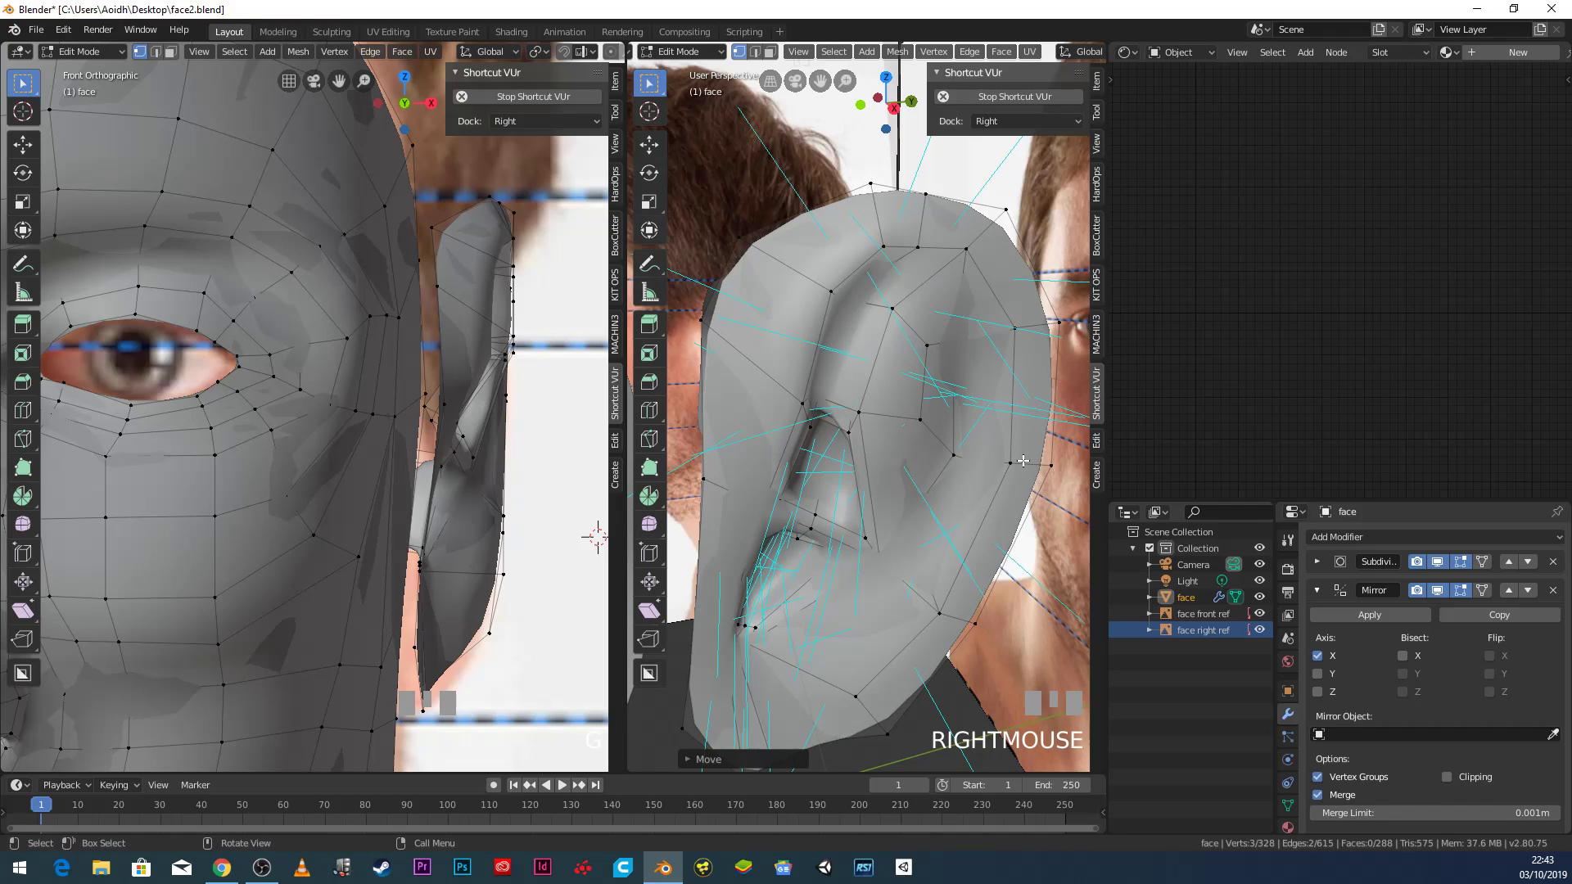
Turn off the face normals overlay in the side viewport.
scroll(1026, 57, "down", 5)
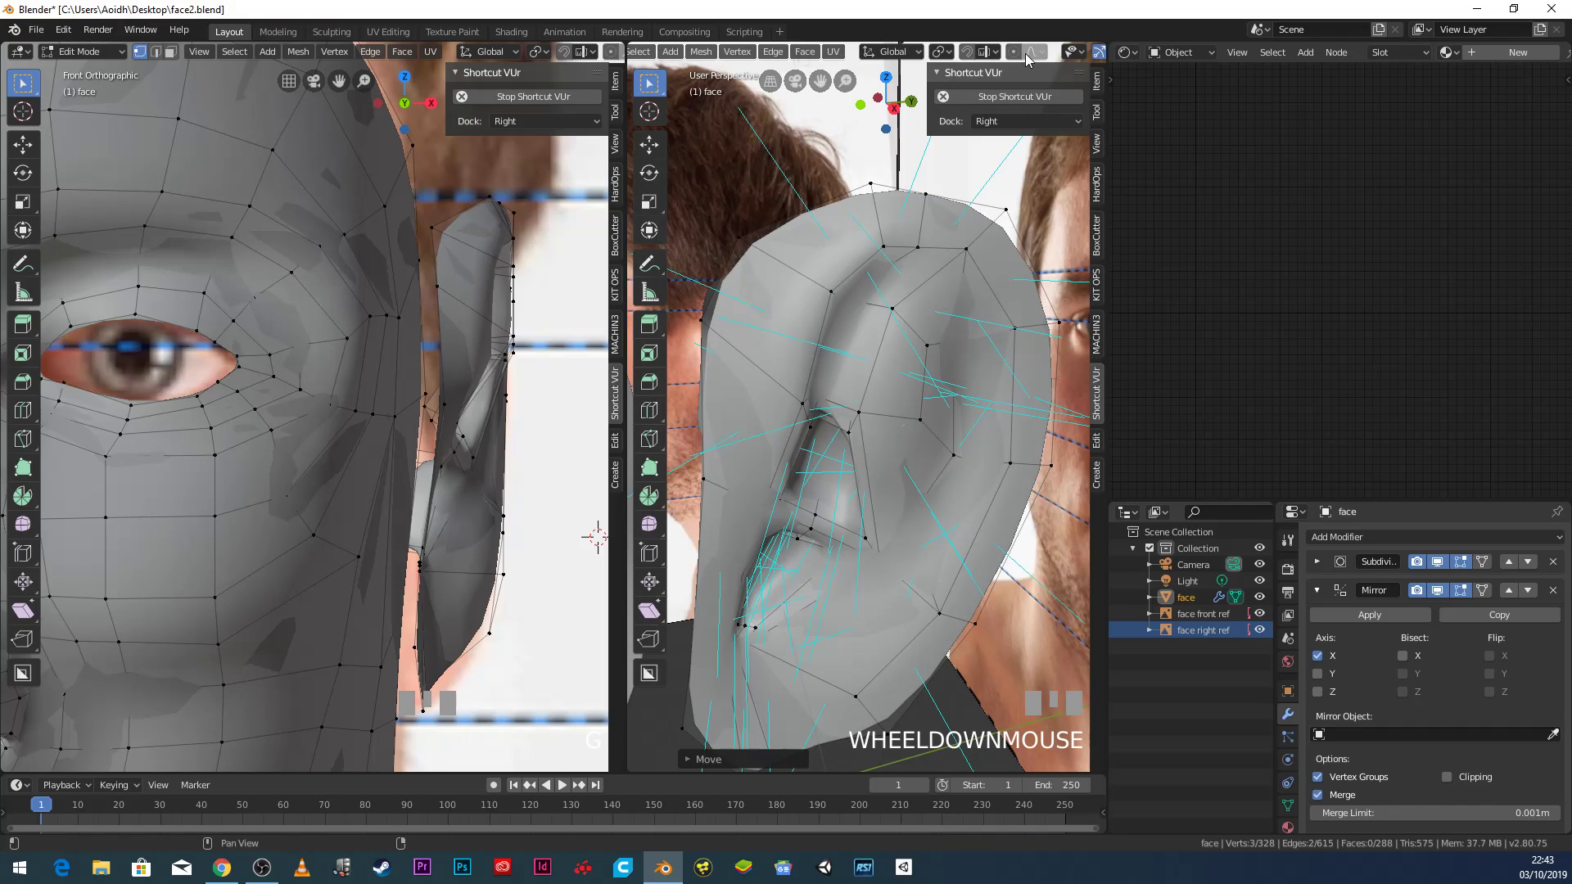
scroll(1064, 55, "down", 2)
left_click(1082, 54)
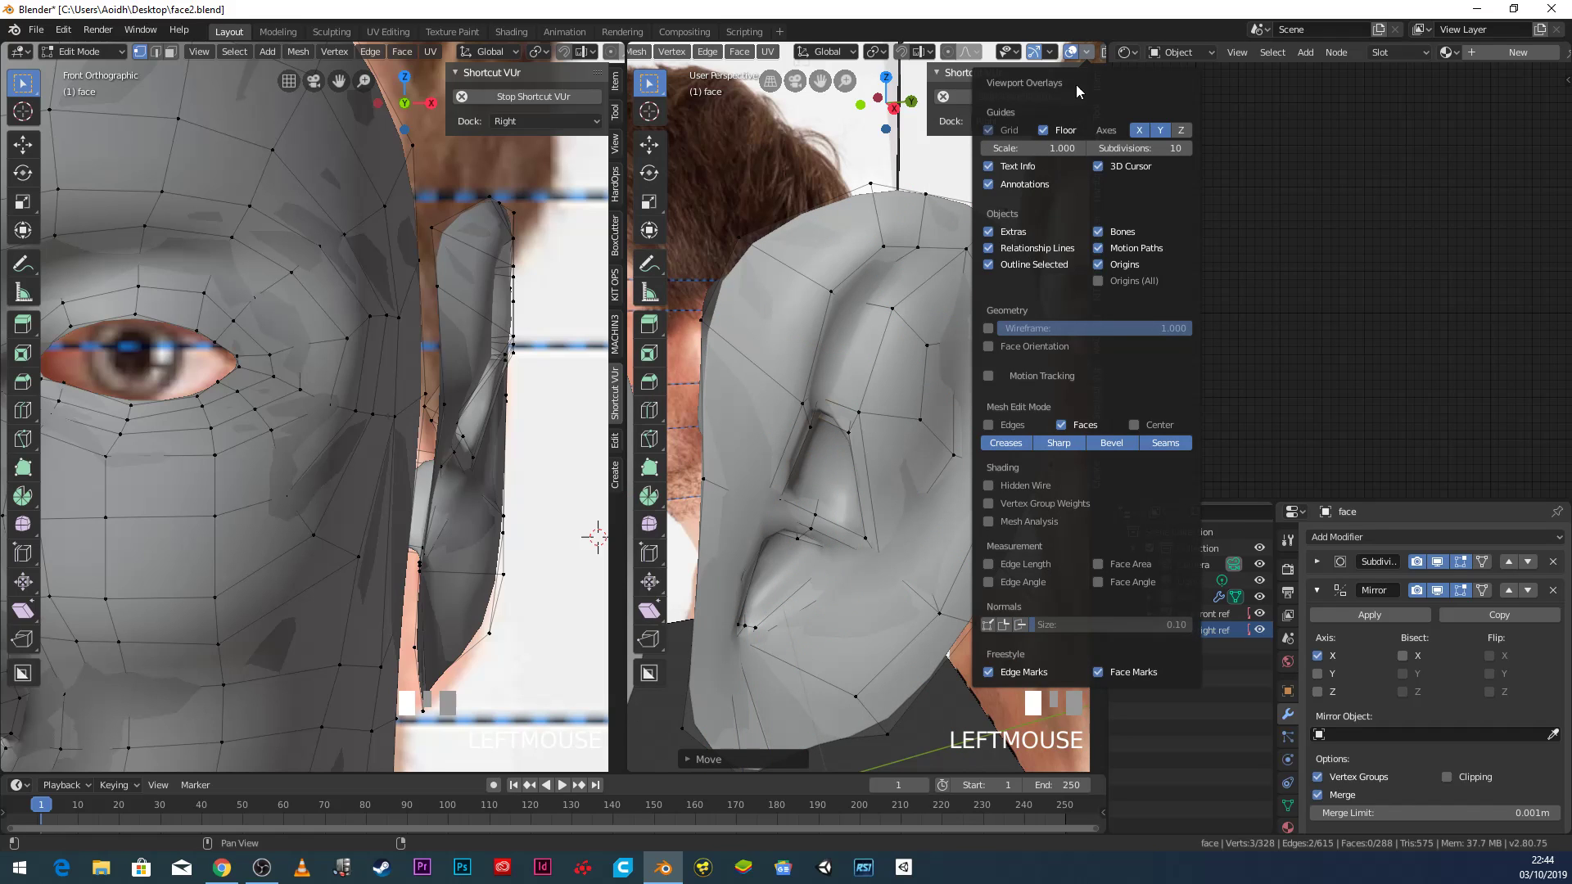
left_click(1052, 52)
Push the two upper vertices of the ear's inner ridge inward along global X to deepen the hollow under the rim.
middle_click_drag(840, 517, 847, 476)
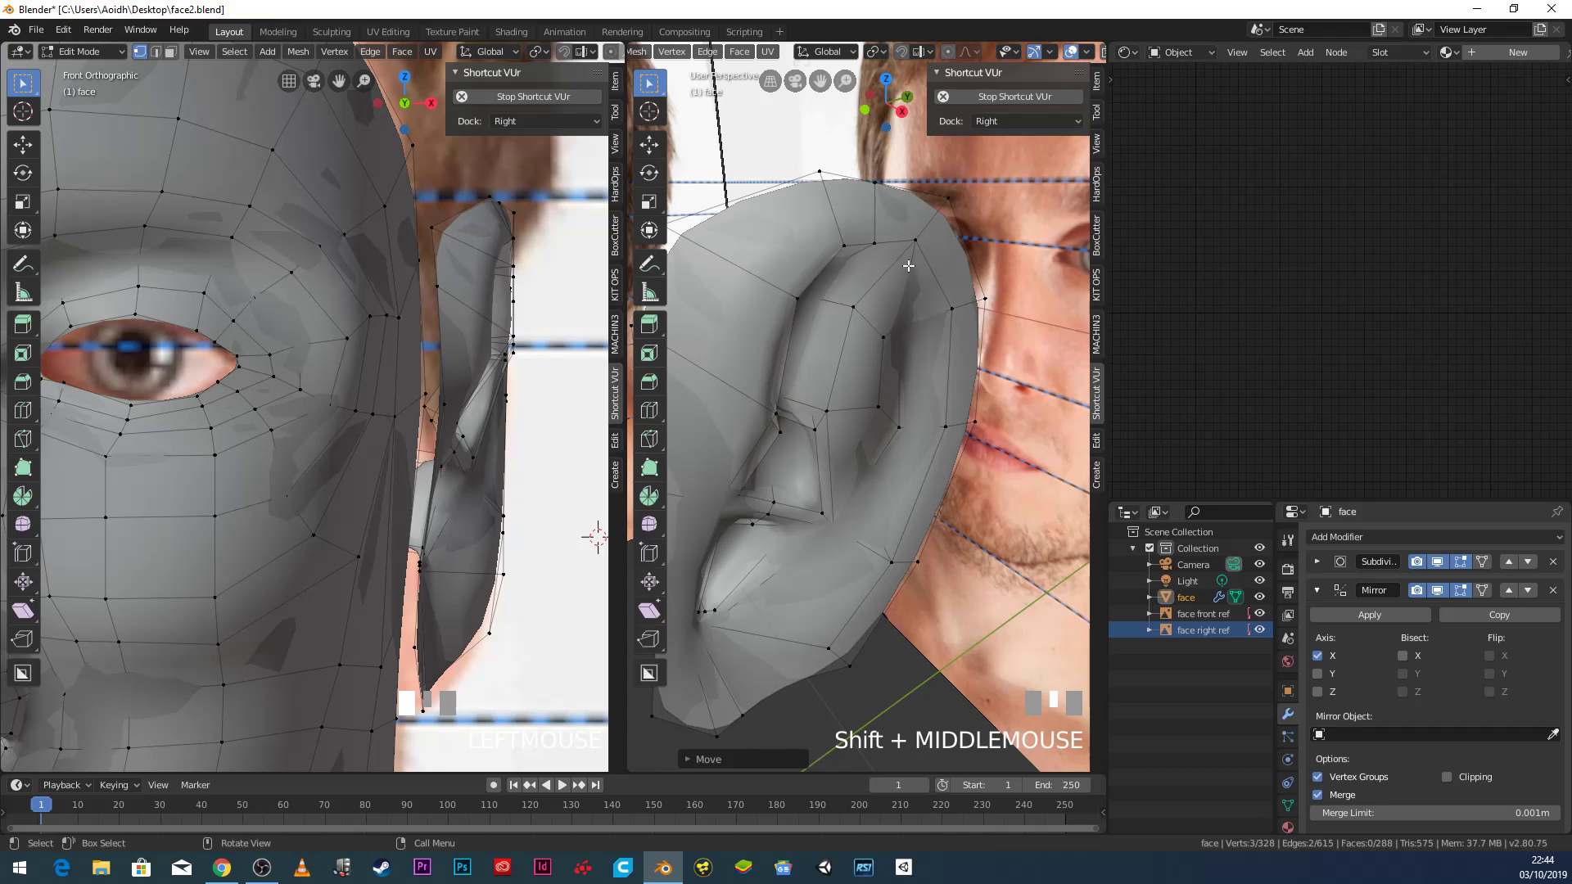
left_click(884, 335)
left_click(852, 307, "shift")
middle_click_drag(852, 307, 888, 370)
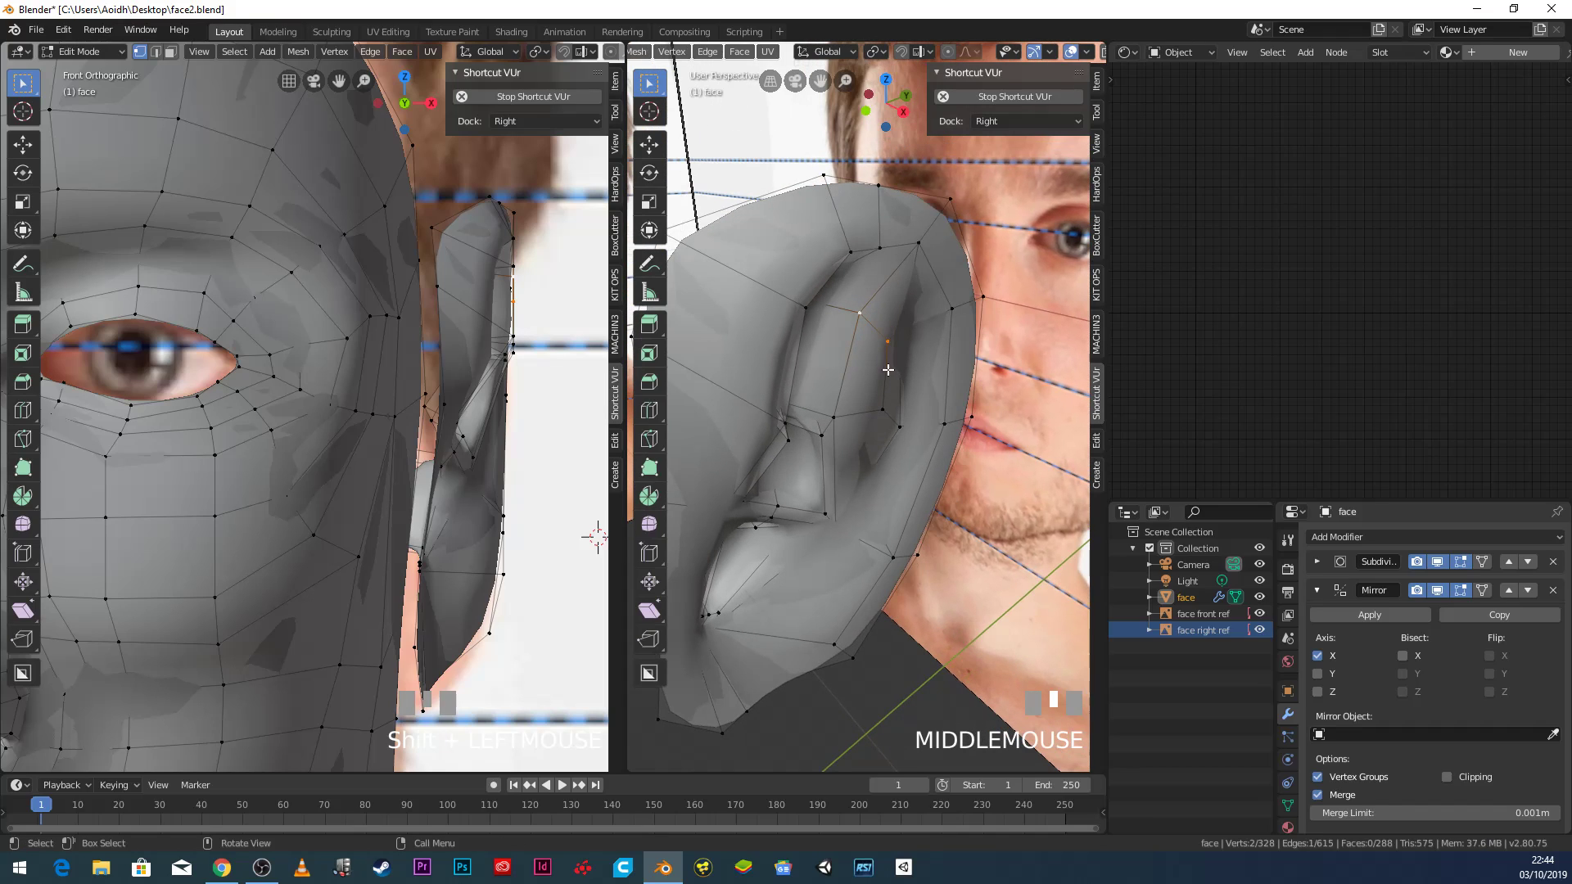
key("g")
key("x")
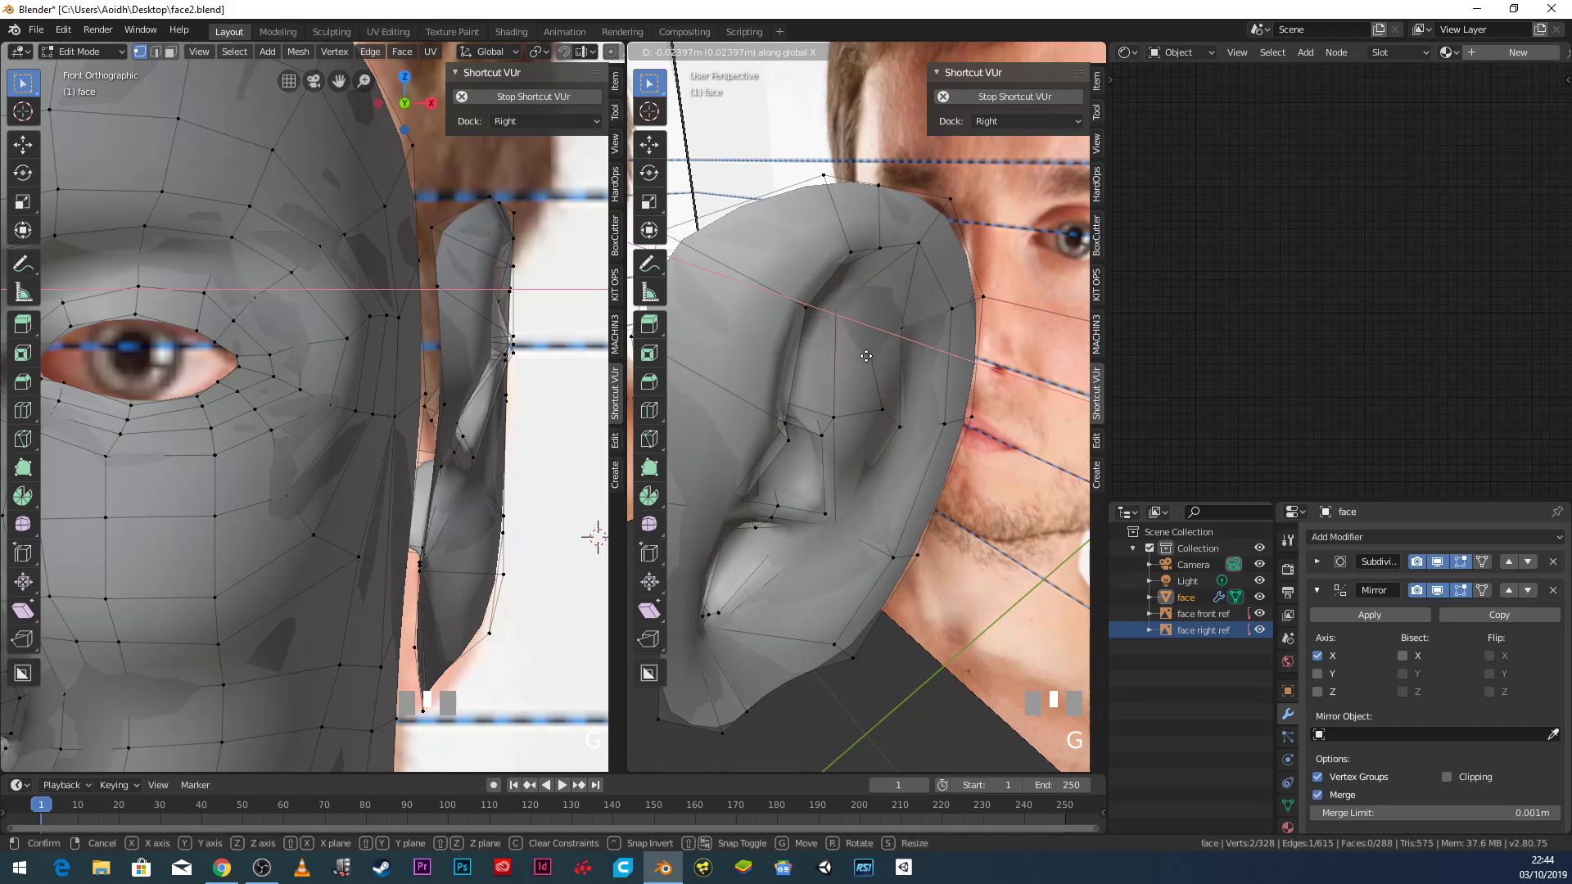
left_click(852, 350)
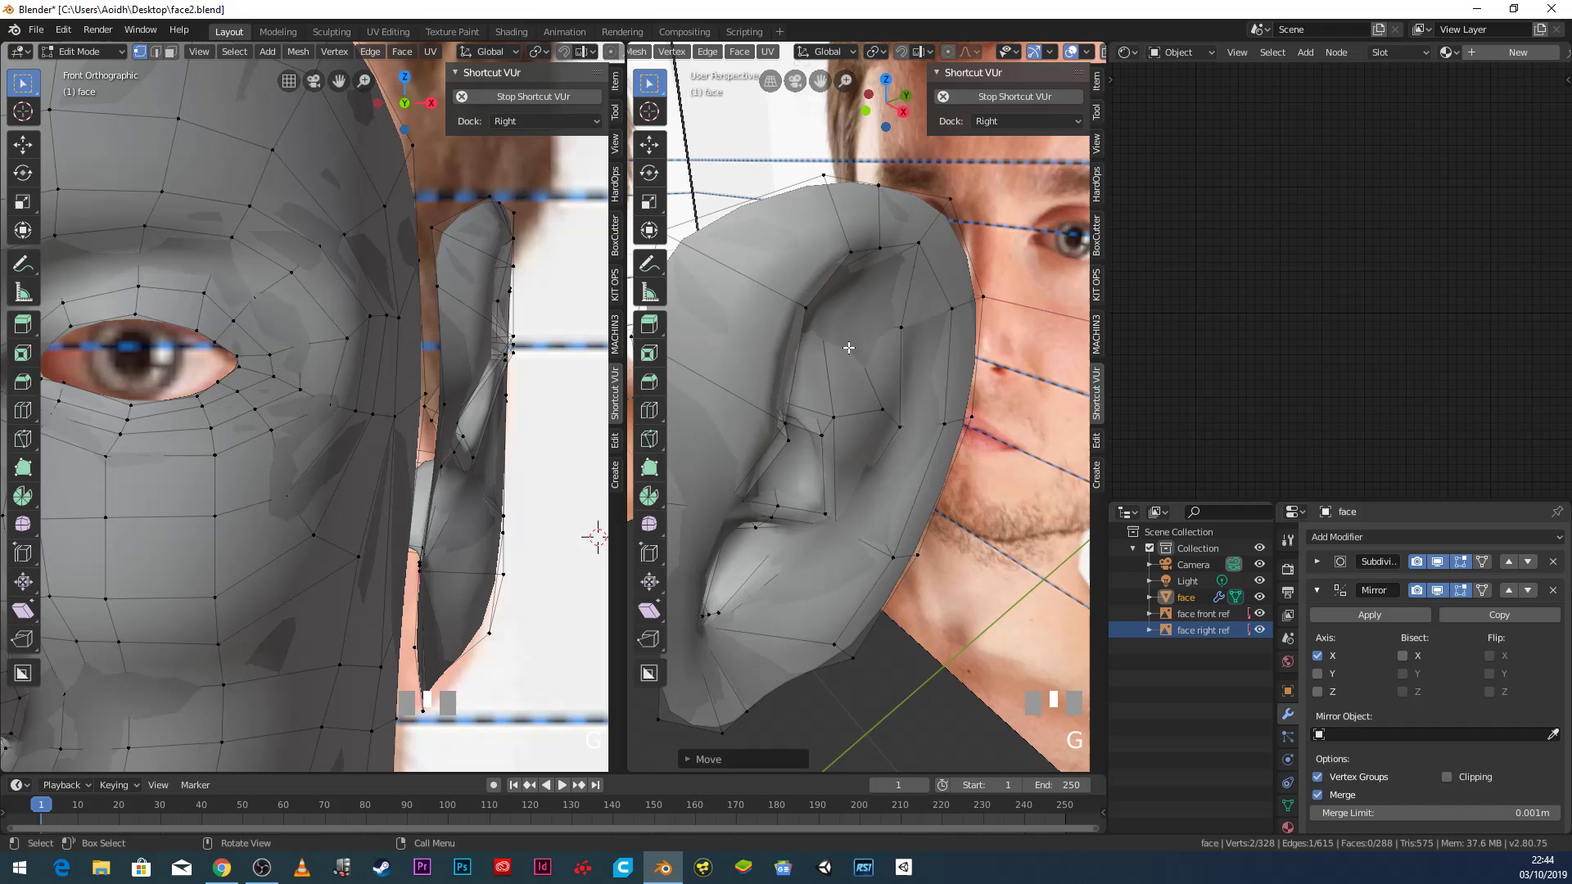
Push the rear one of those two ridge vertices further inward along global X by about 0.02 m.
left_click(901, 338)
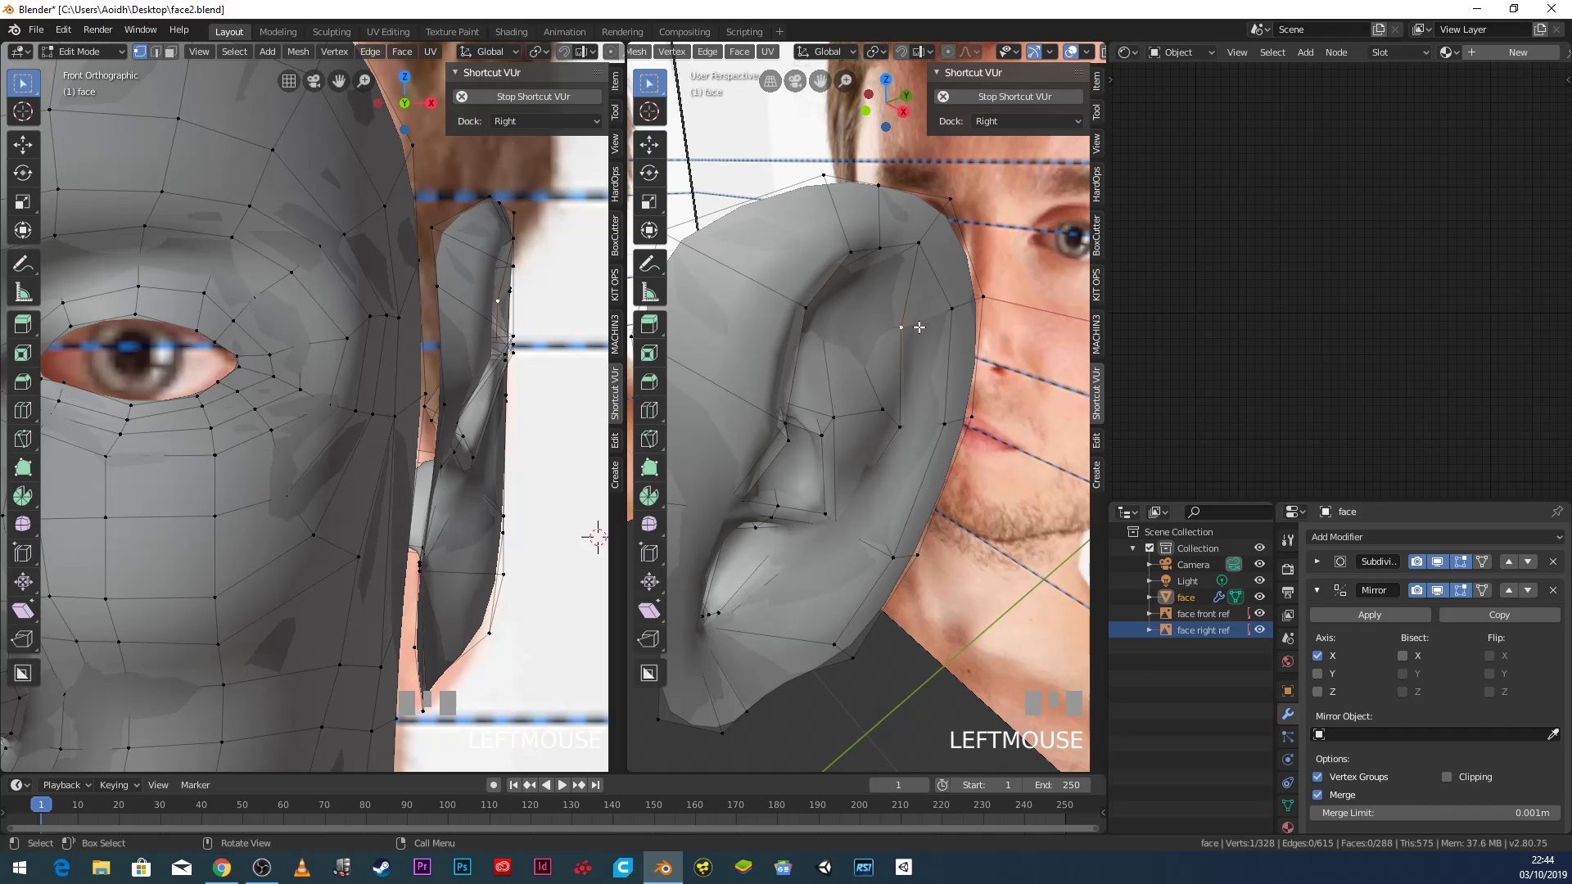
key("g")
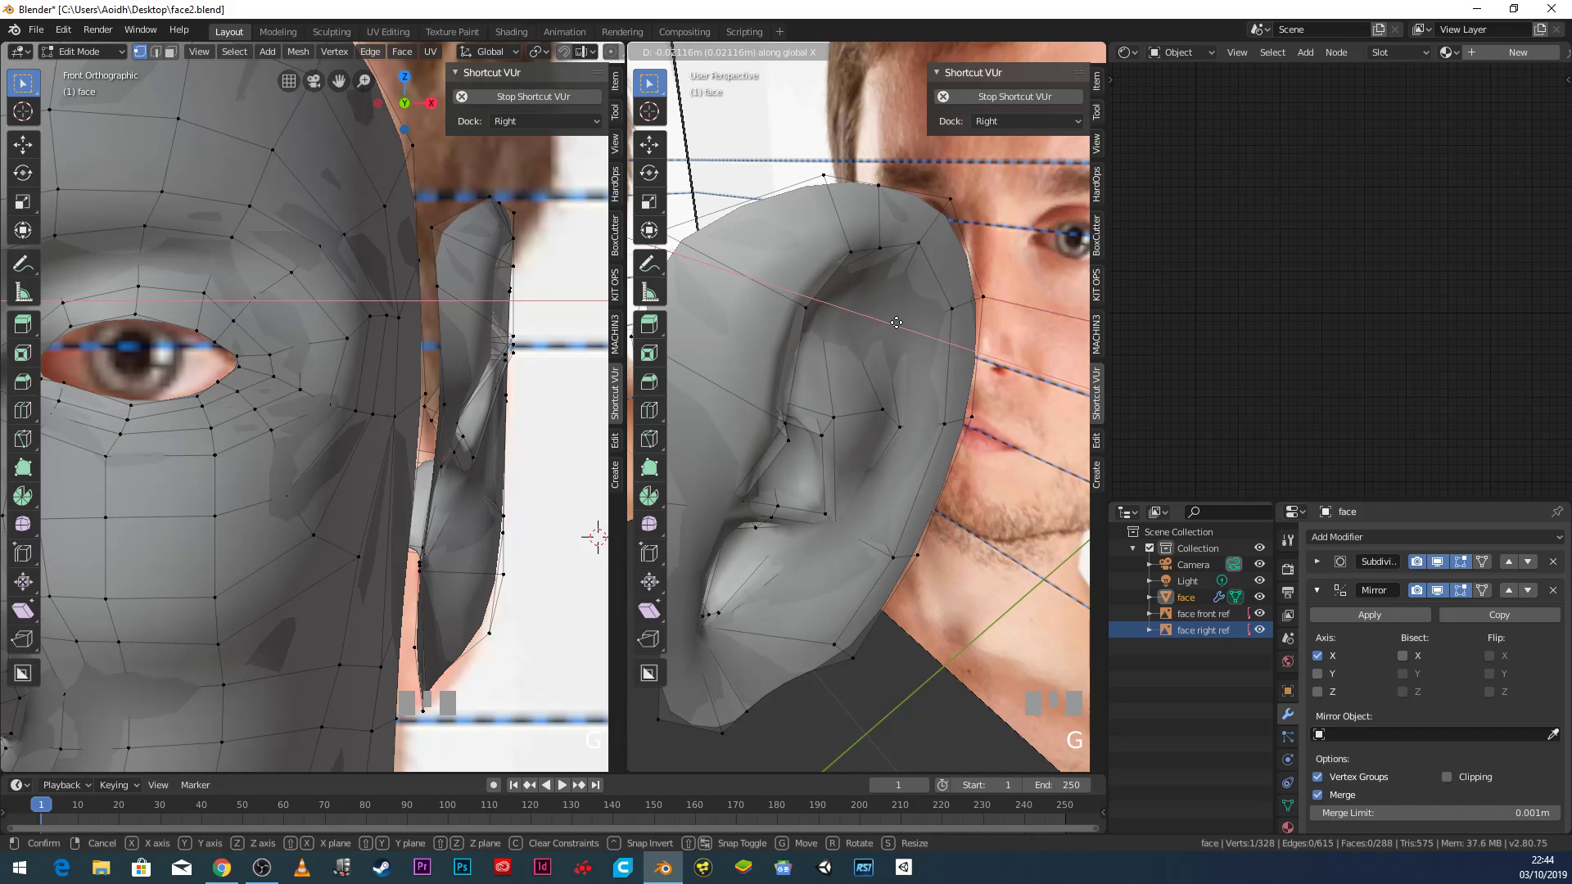
left_click(897, 324)
Select the vertices on the fold just below the ear canal opening and move them inward along global X.
scroll(897, 323, "down", 3)
middle_click_drag(896, 324, 848, 356)
scroll(856, 350, "up", 4)
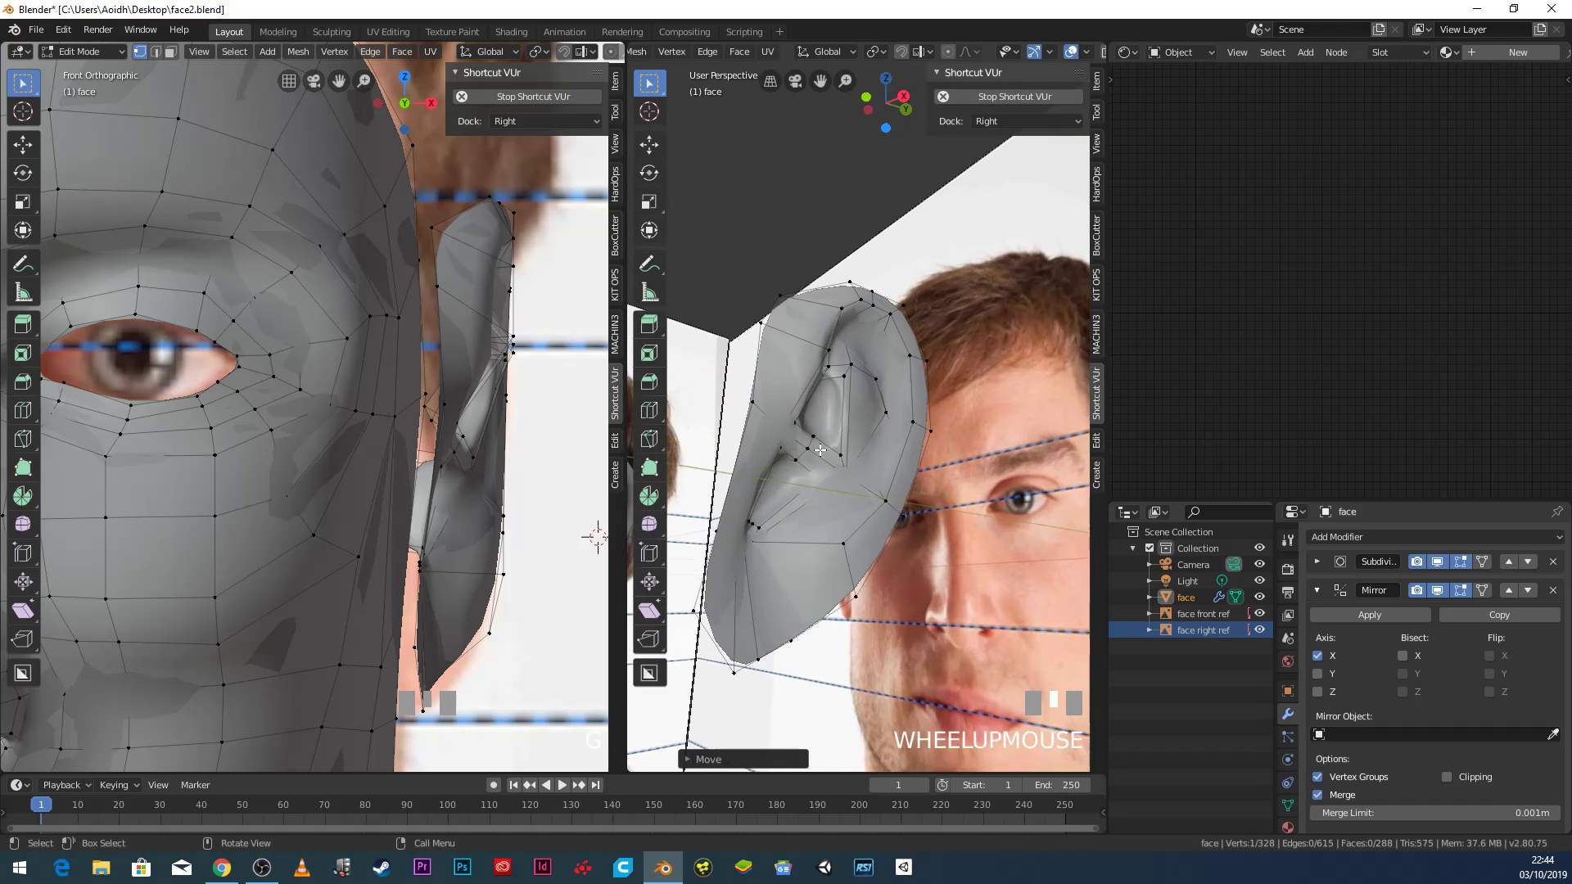
left_click(778, 470)
left_click(790, 451, "shift")
middle_click_drag(791, 451, 813, 498)
key("g")
key("x")
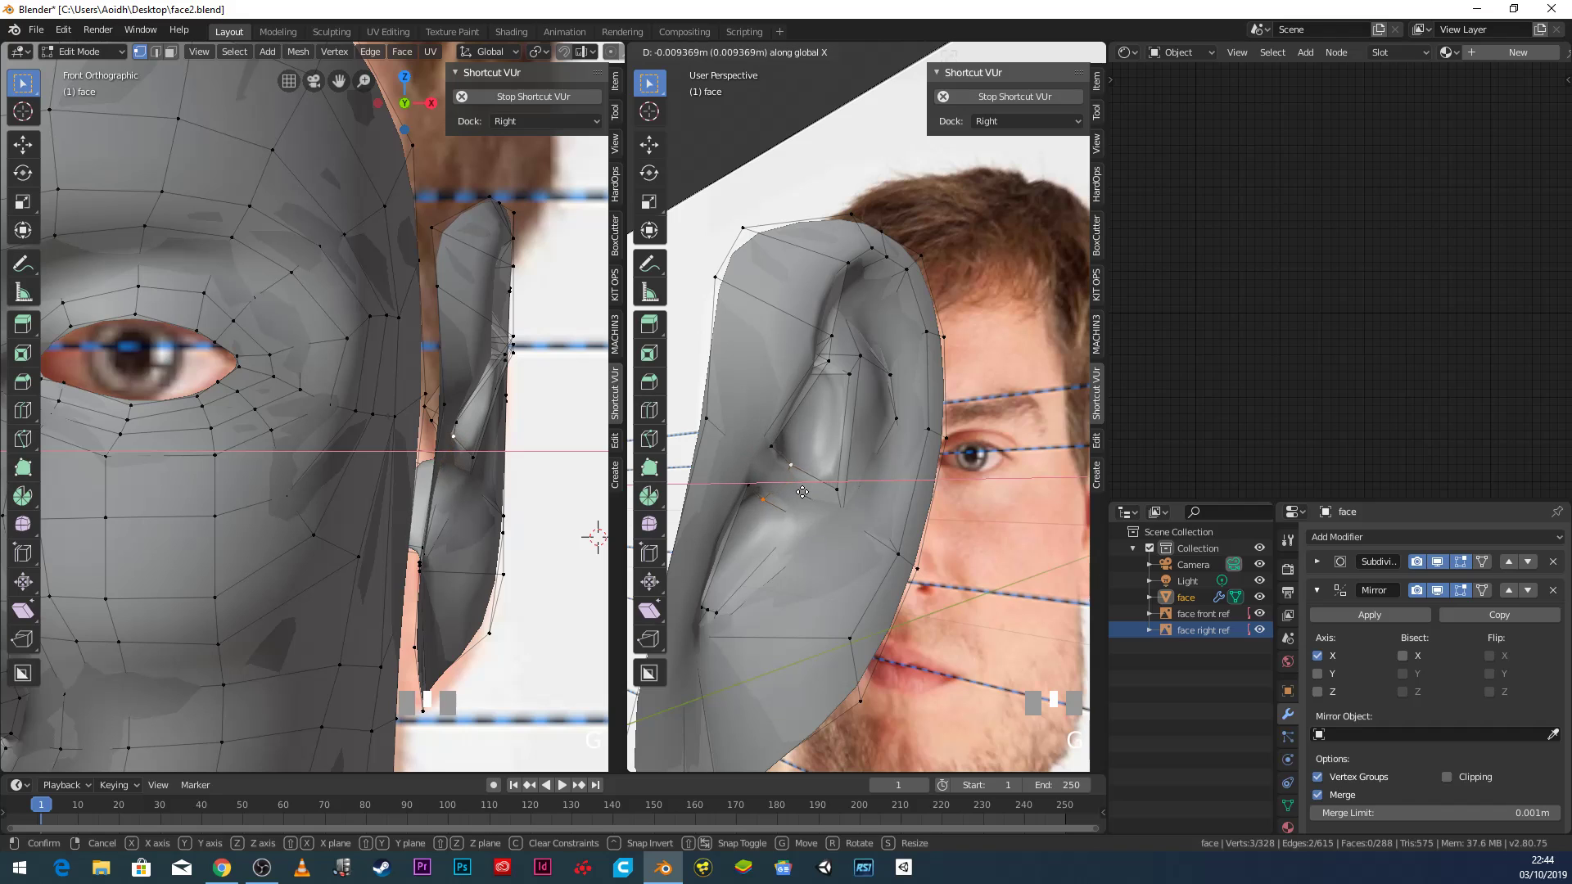
left_click(795, 489)
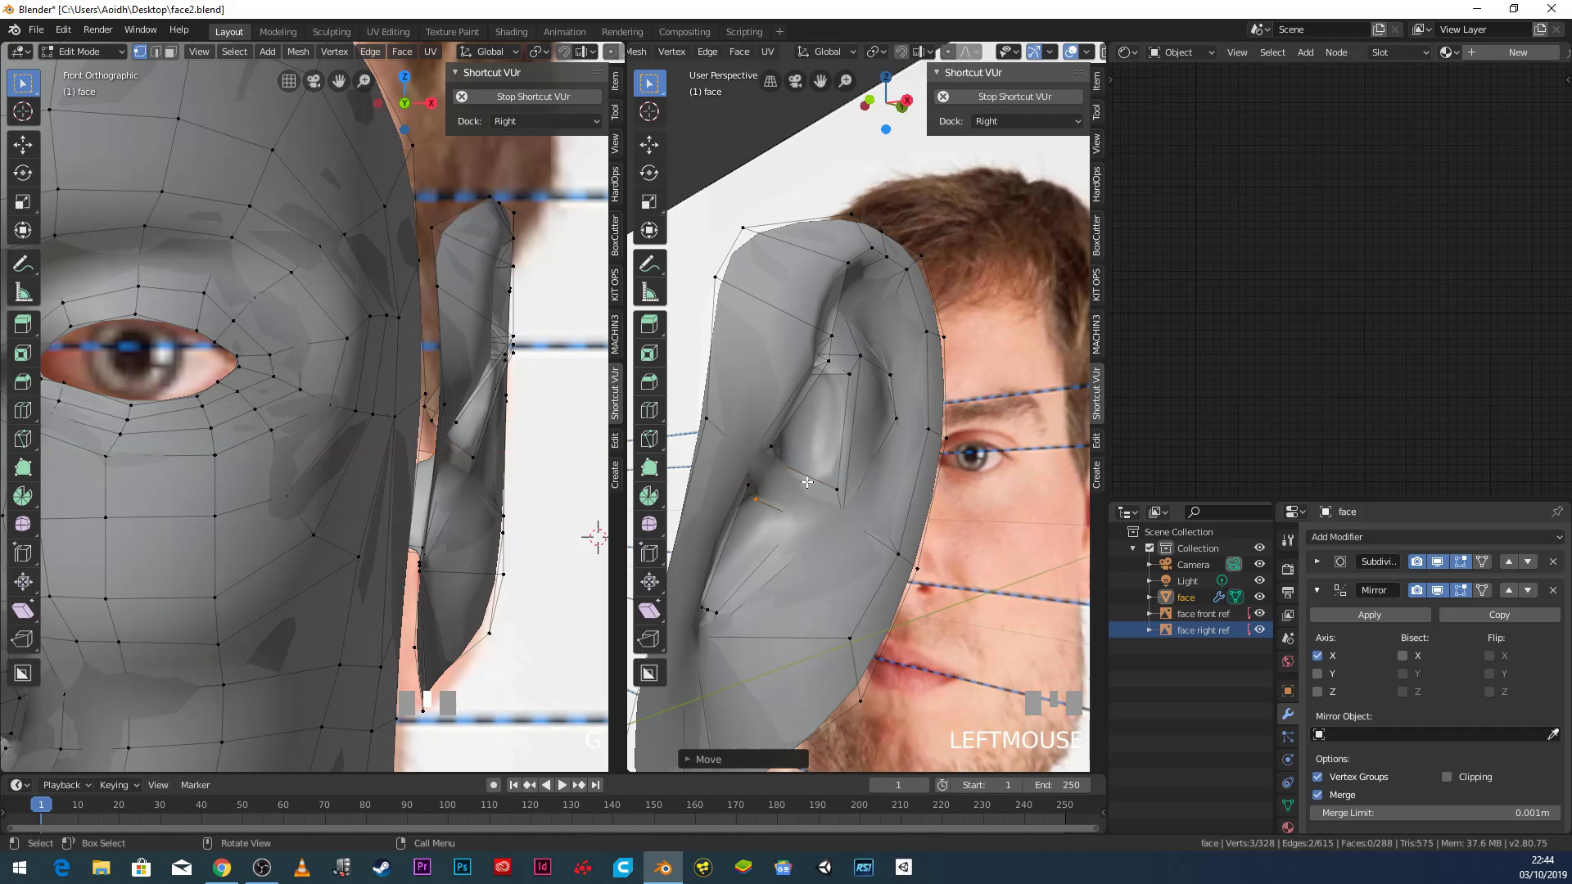
Examine the ear's smoothed shape in Object Mode and return to Edit Mode.
middle_click_drag(797, 488, 828, 504)
key("Tab")
scroll(867, 427, "down", 4)
scroll(844, 492, "up", 2)
key("Tab")
scroll(826, 510, "up", 2)
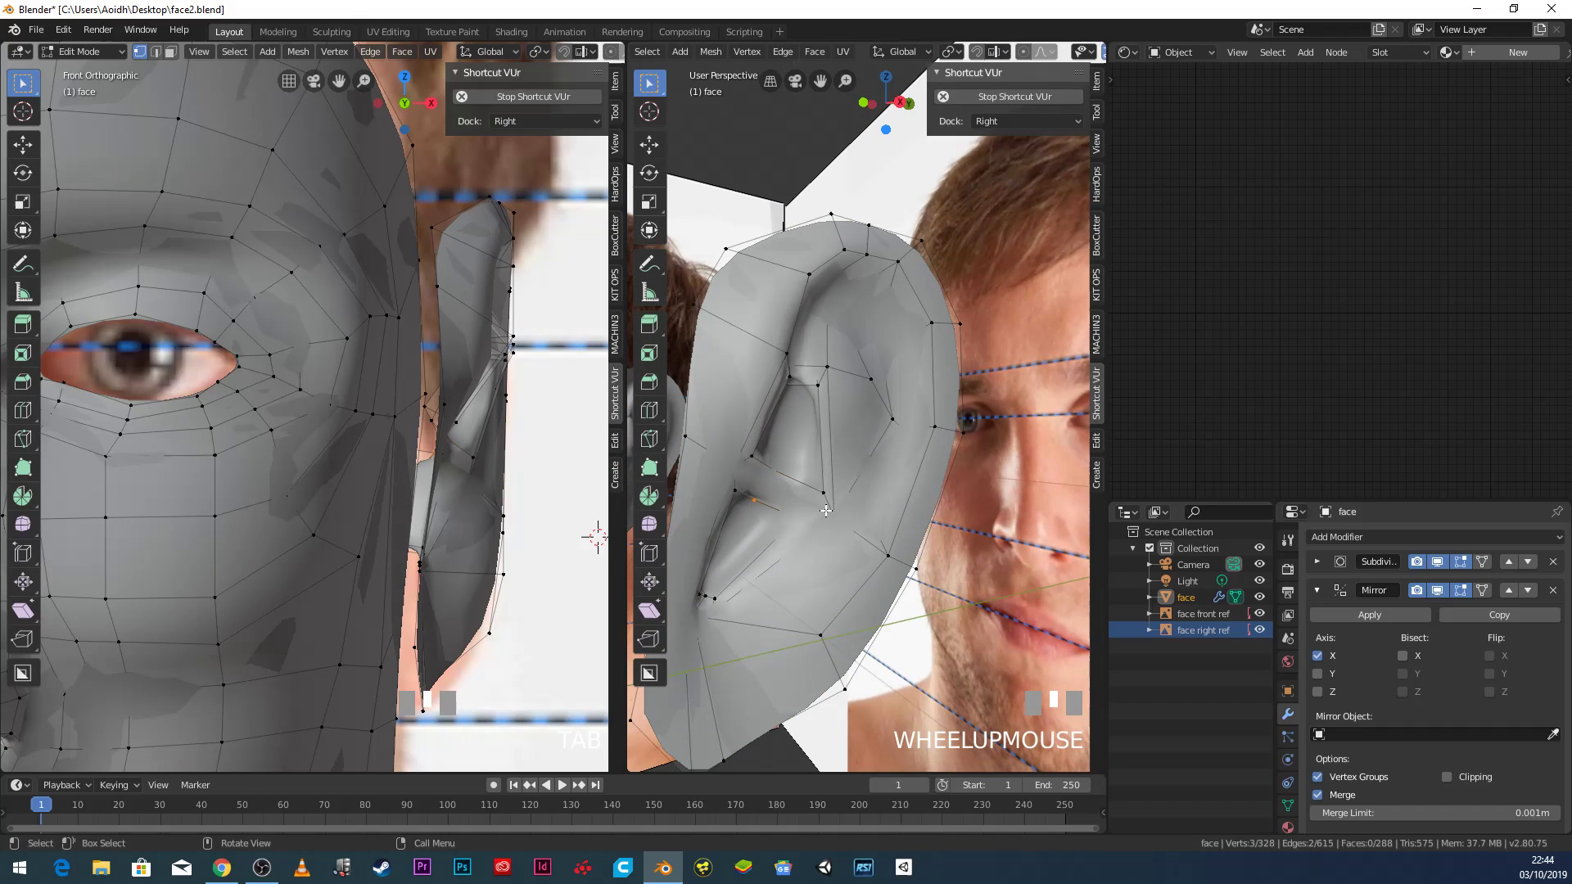
Select the vertices just below the ear's lower hollow and move them backward and down by about 0.034 m in the side view.
left_click(726, 601)
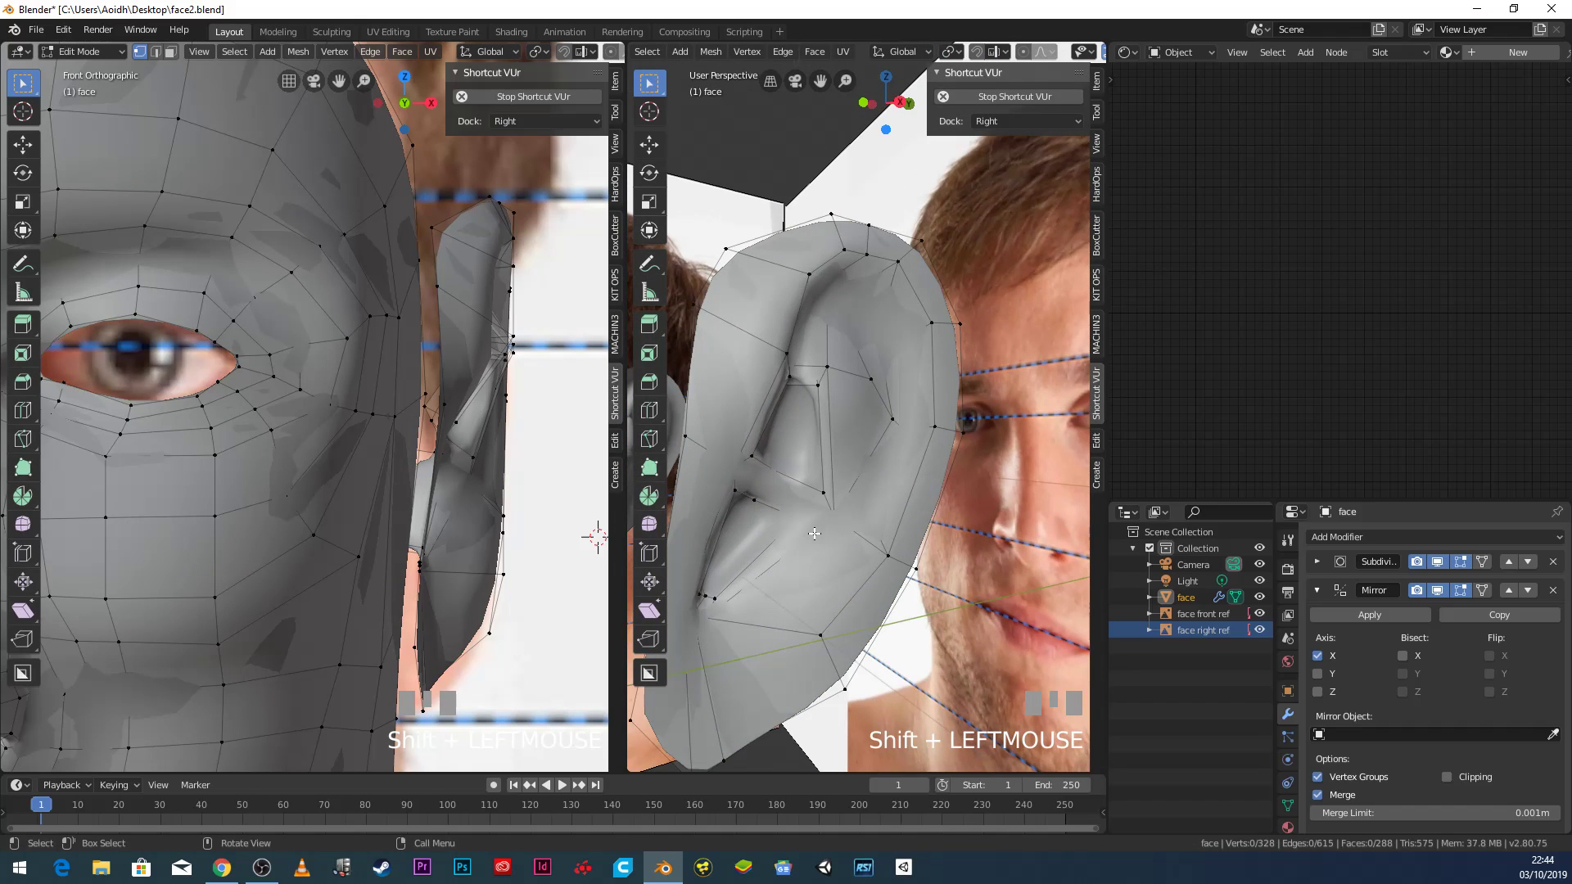
key("z")
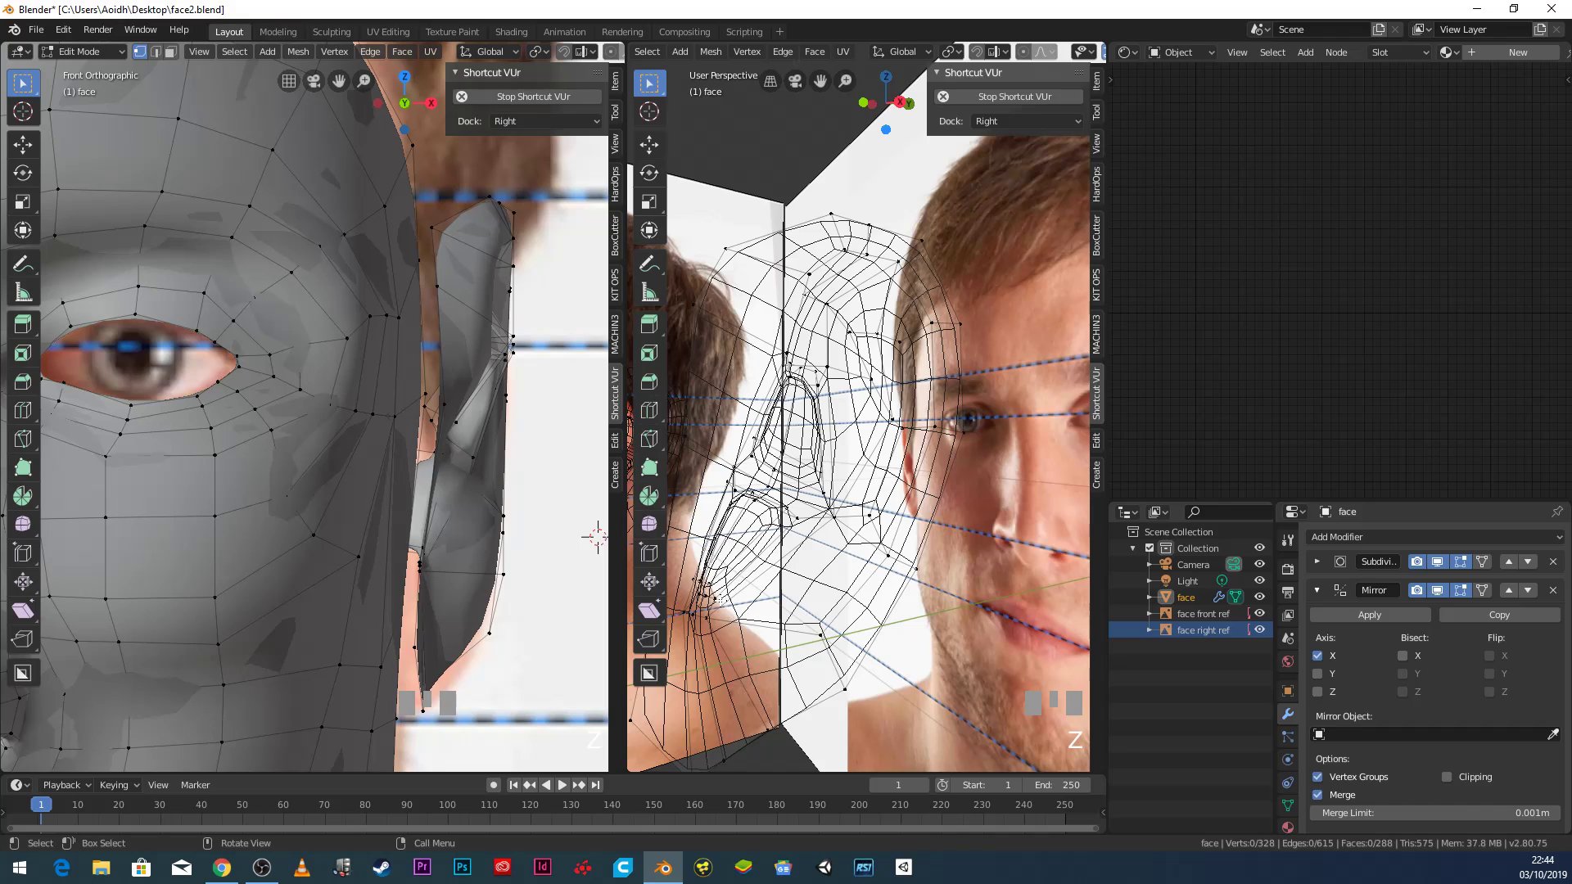
left_click(743, 593)
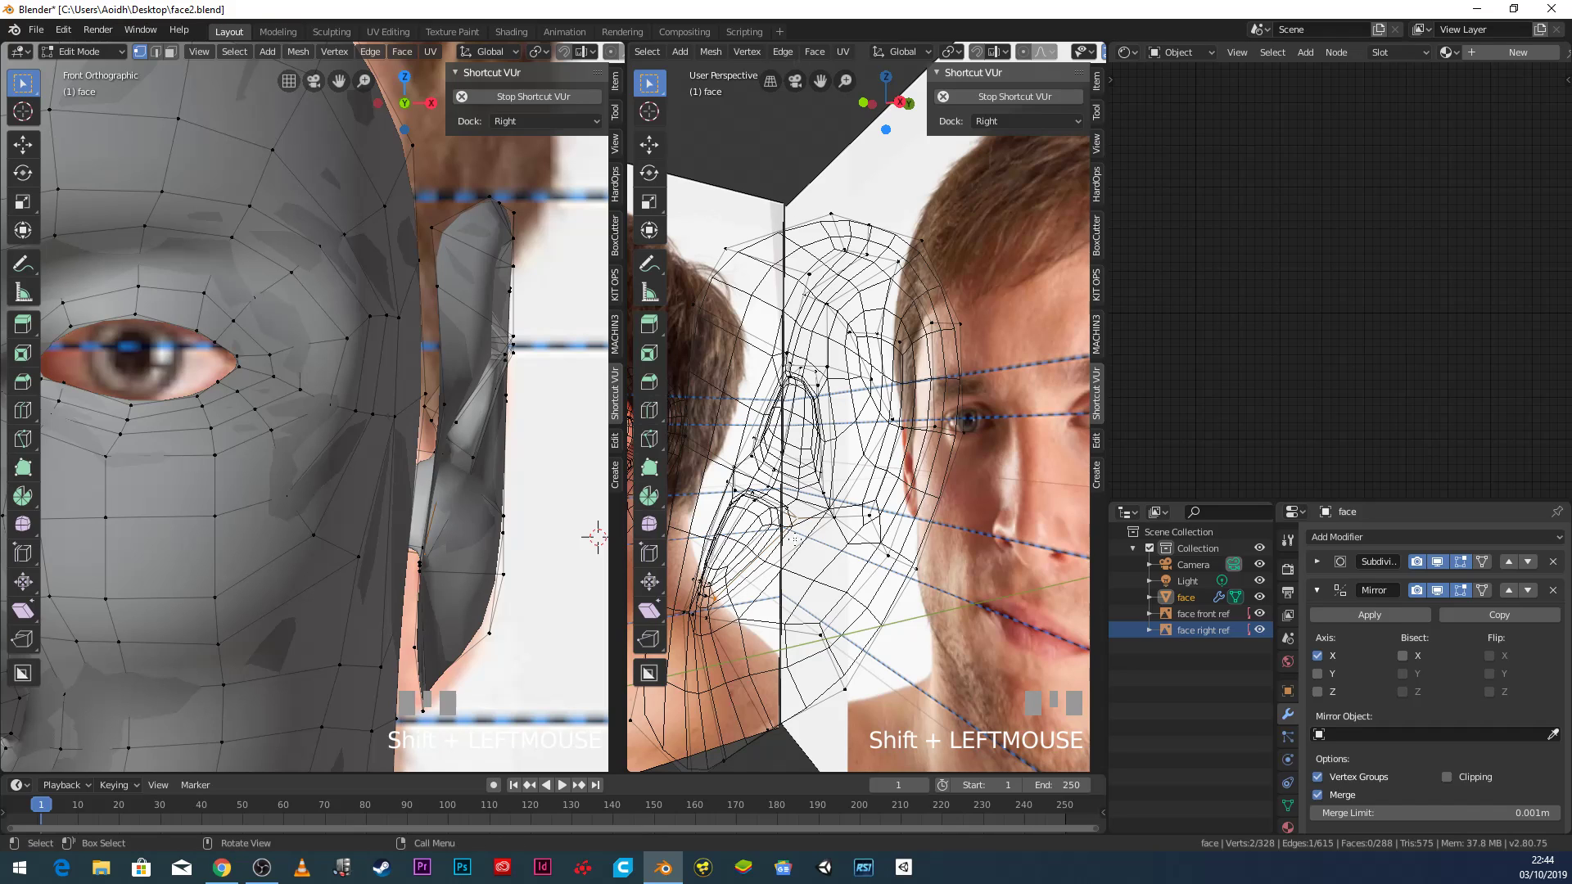
key("KP_3")
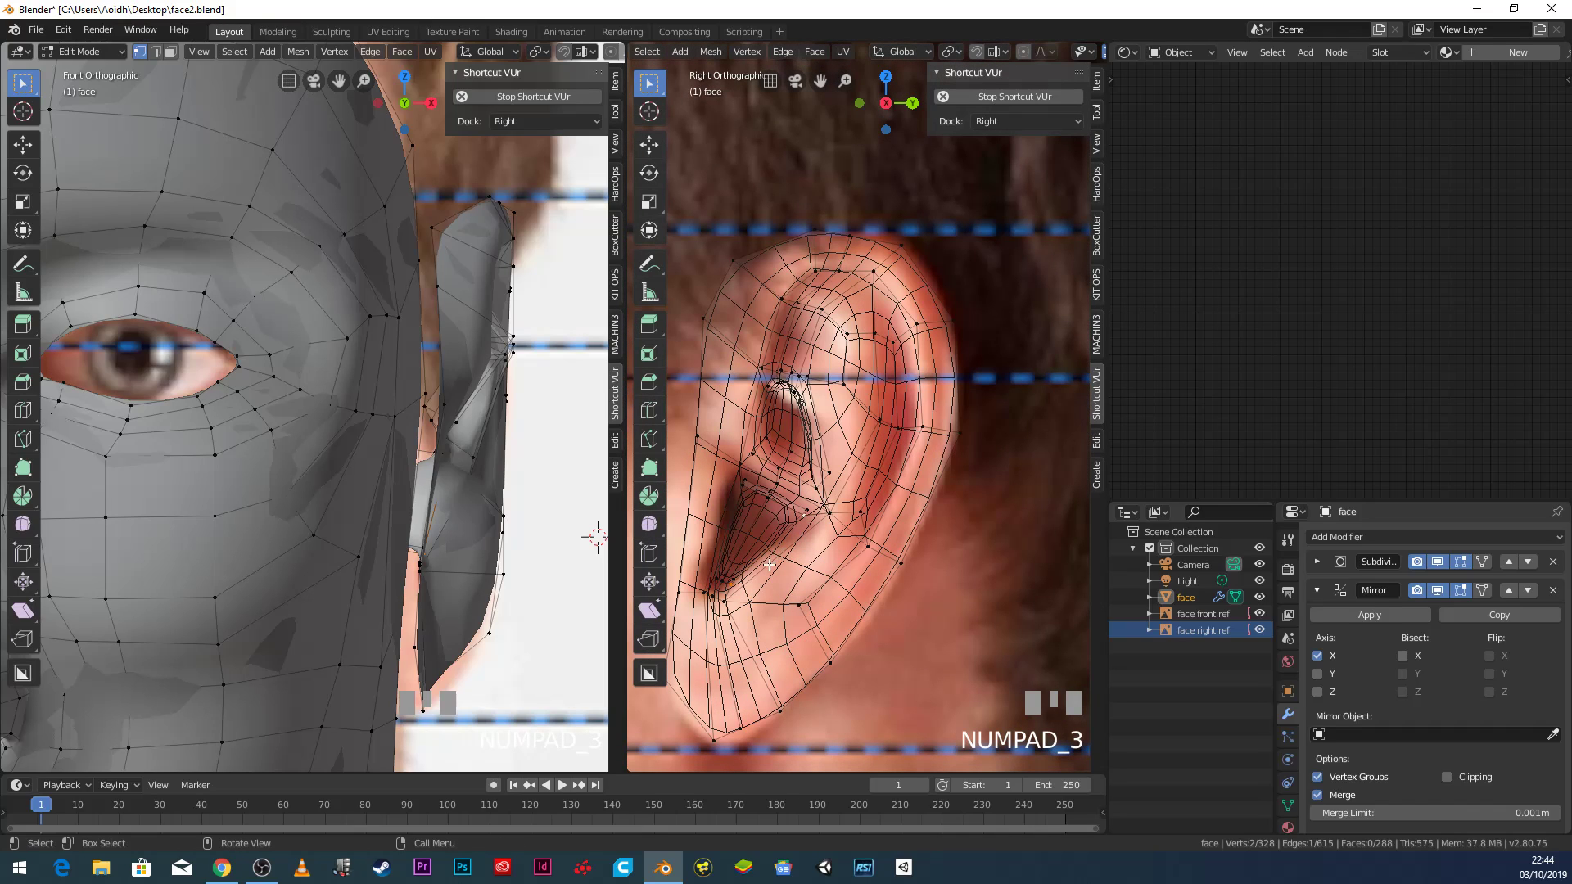
scroll(770, 565, "up", 1)
middle_click_drag(769, 565, 788, 524, "shift")
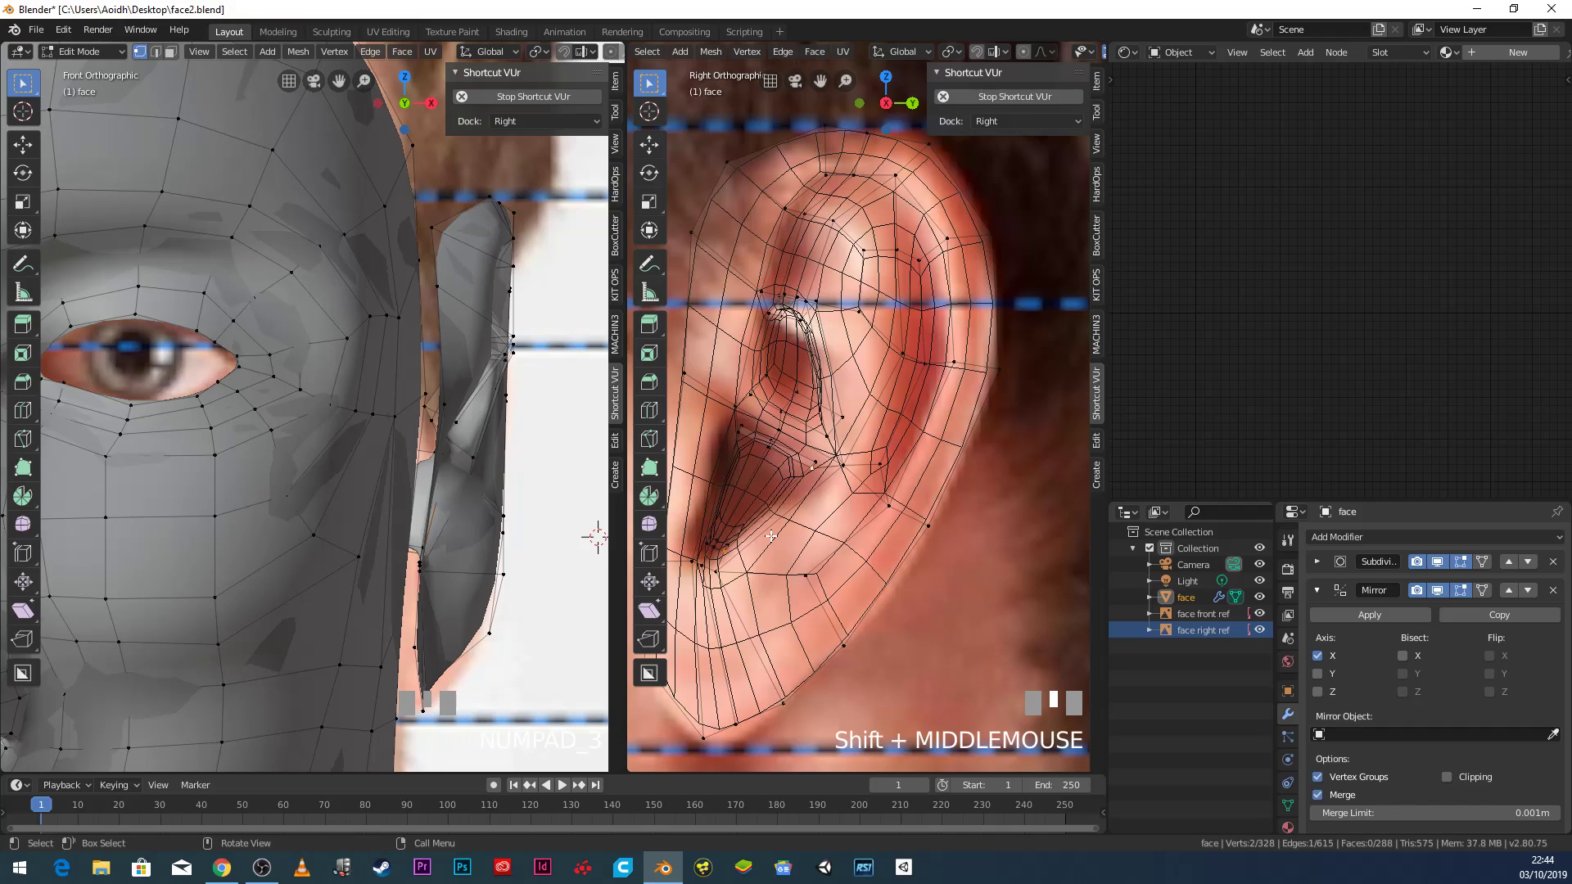
key("z")
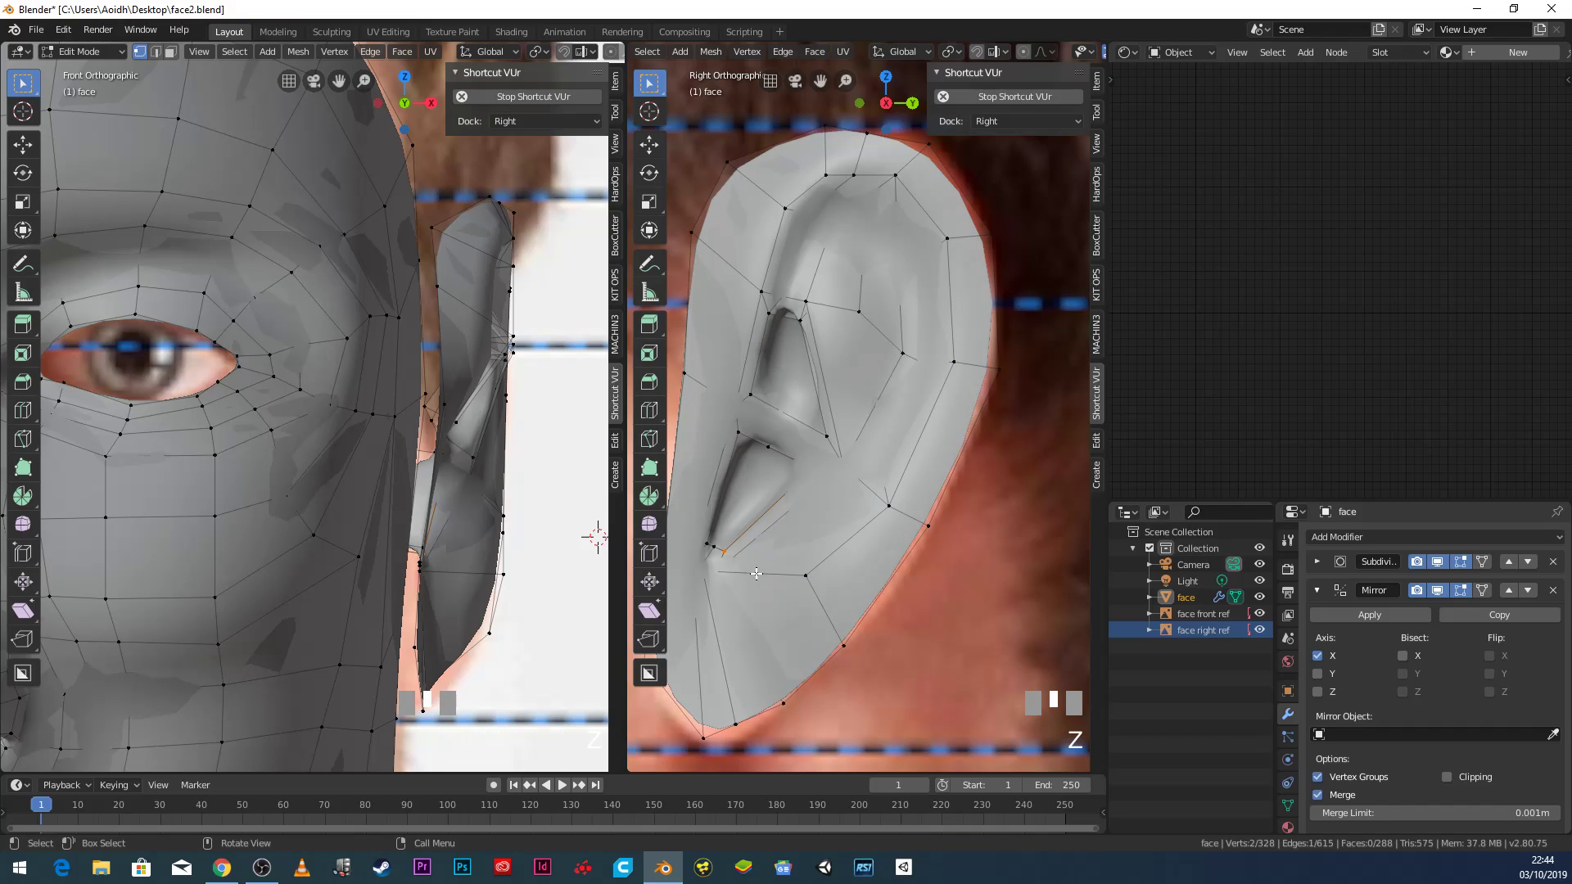
left_click(722, 573, "shift")
key("g")
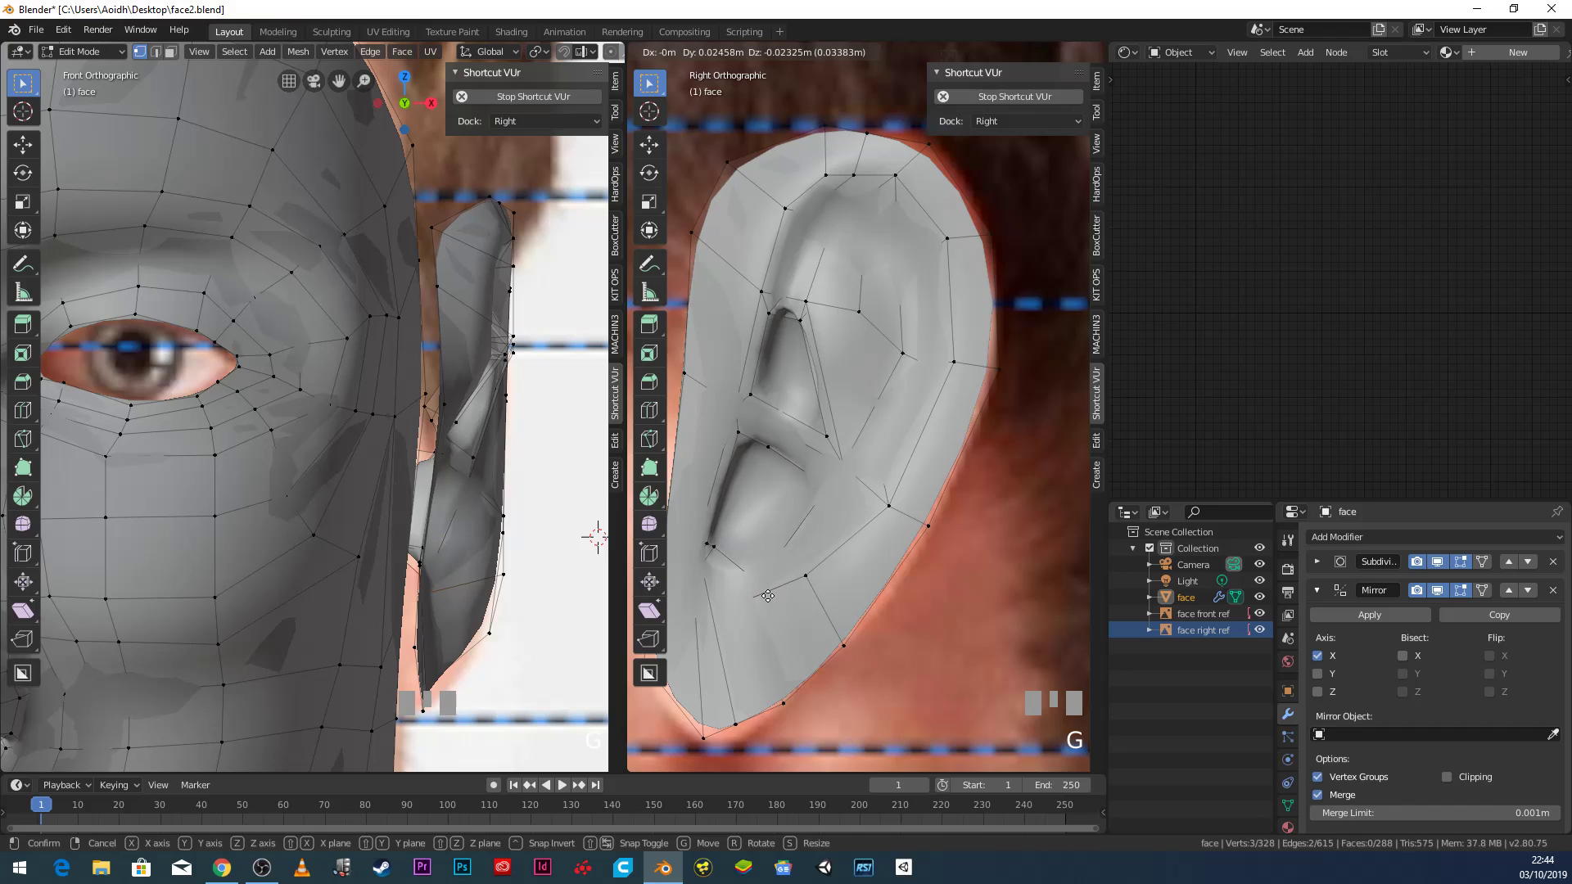
left_click(769, 598)
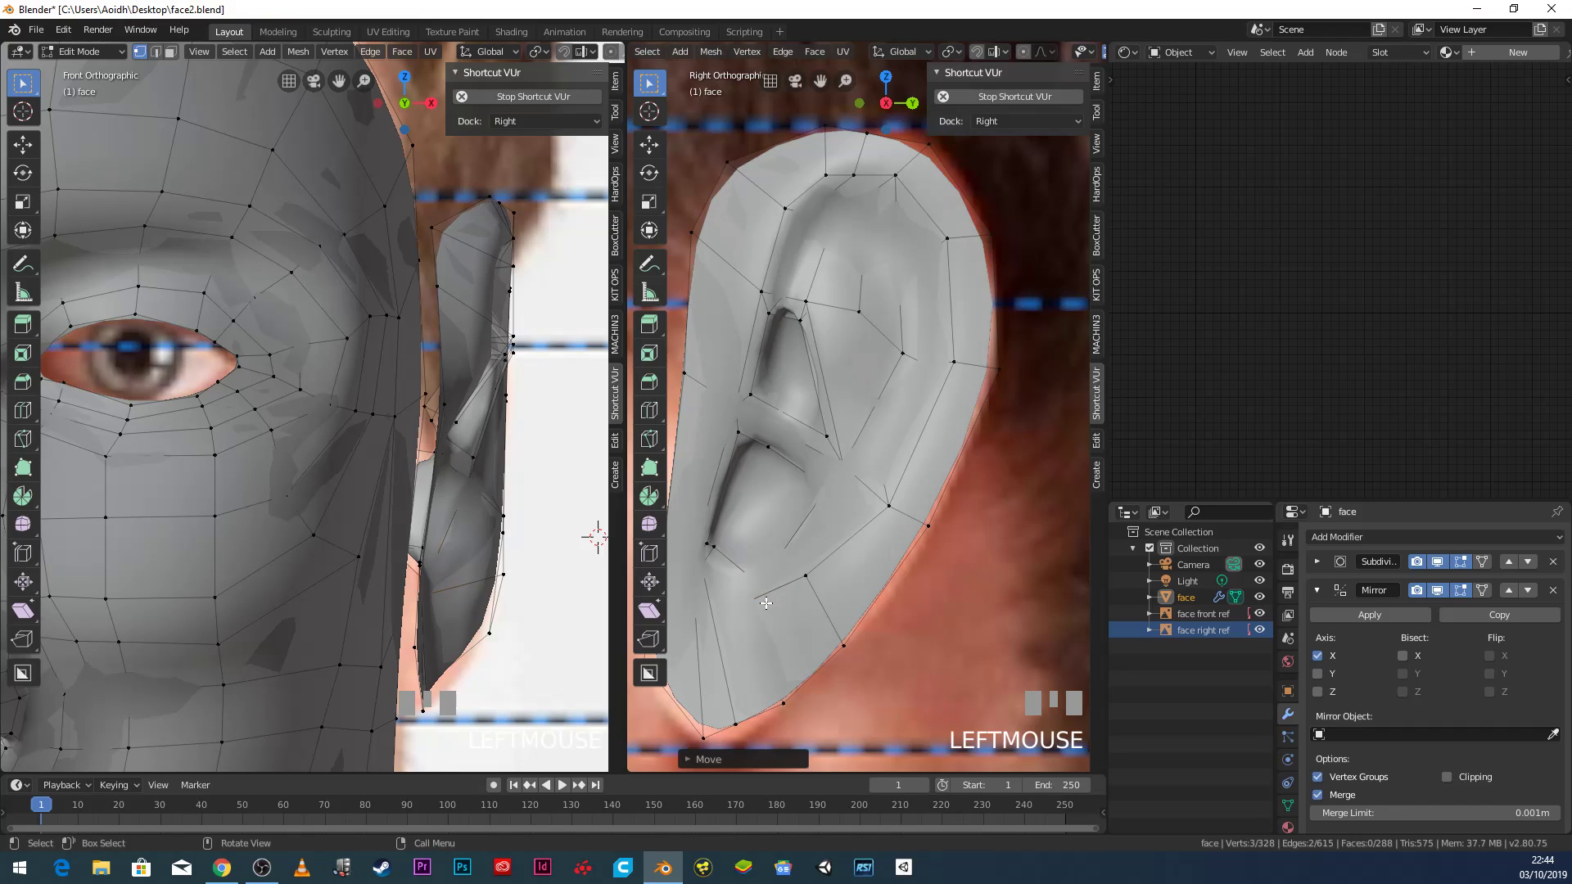
Nudge the vertex below the lower hollow slightly further back and down, and display the side view in wireframe.
left_click(753, 601)
key("g")
left_click(770, 609)
key("z")
left_click(649, 614)
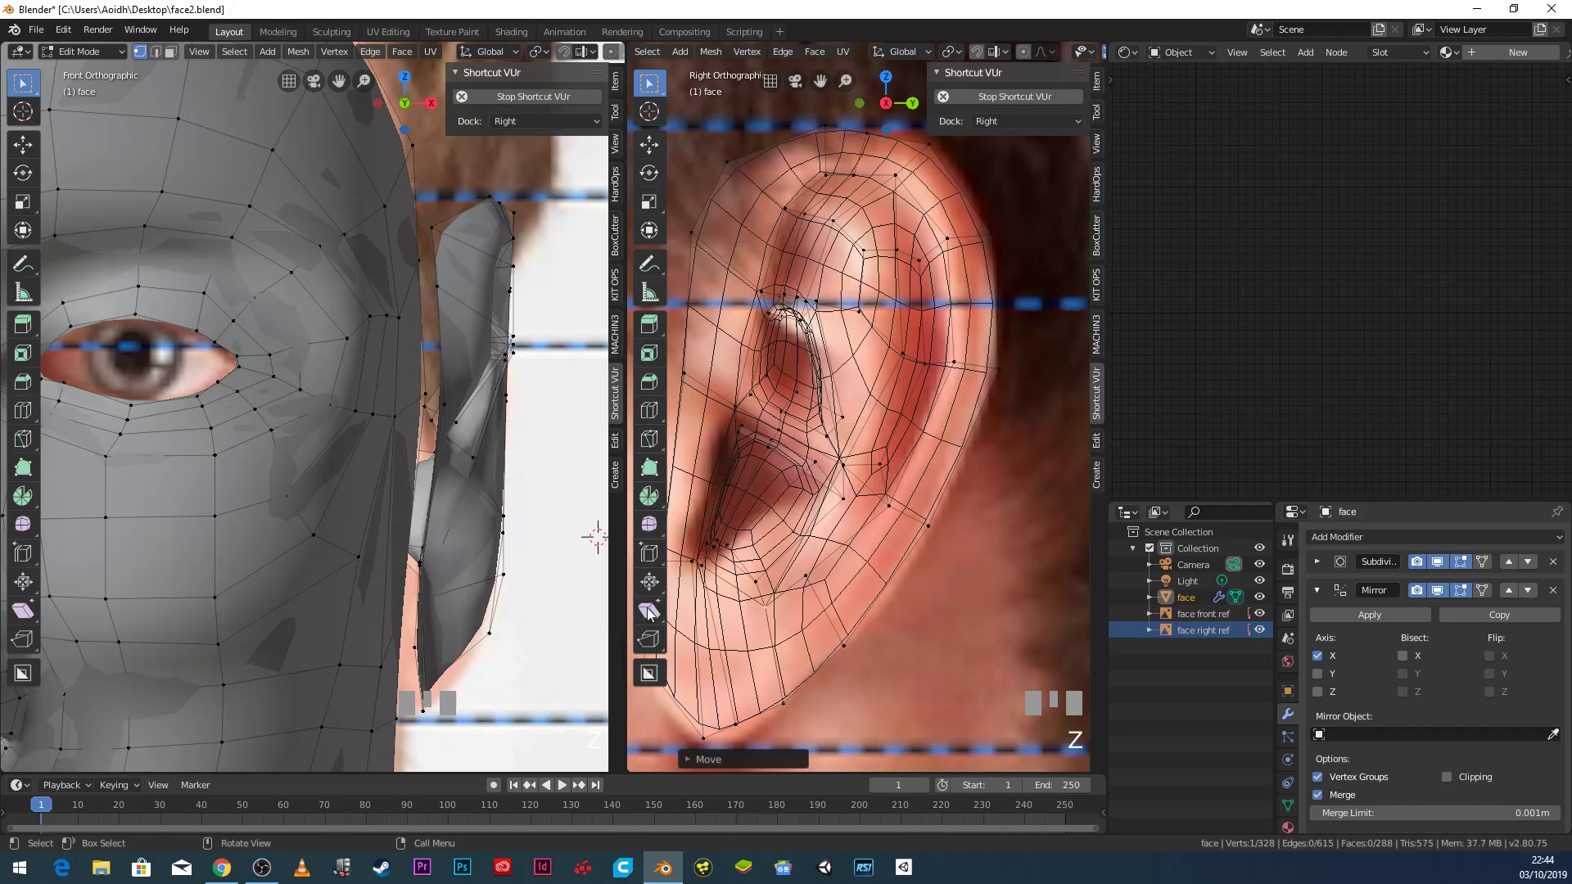
Reposition the vertices along the lower hollow's bottom edge individually to follow the fold in the side reference photo.
left_click(703, 578)
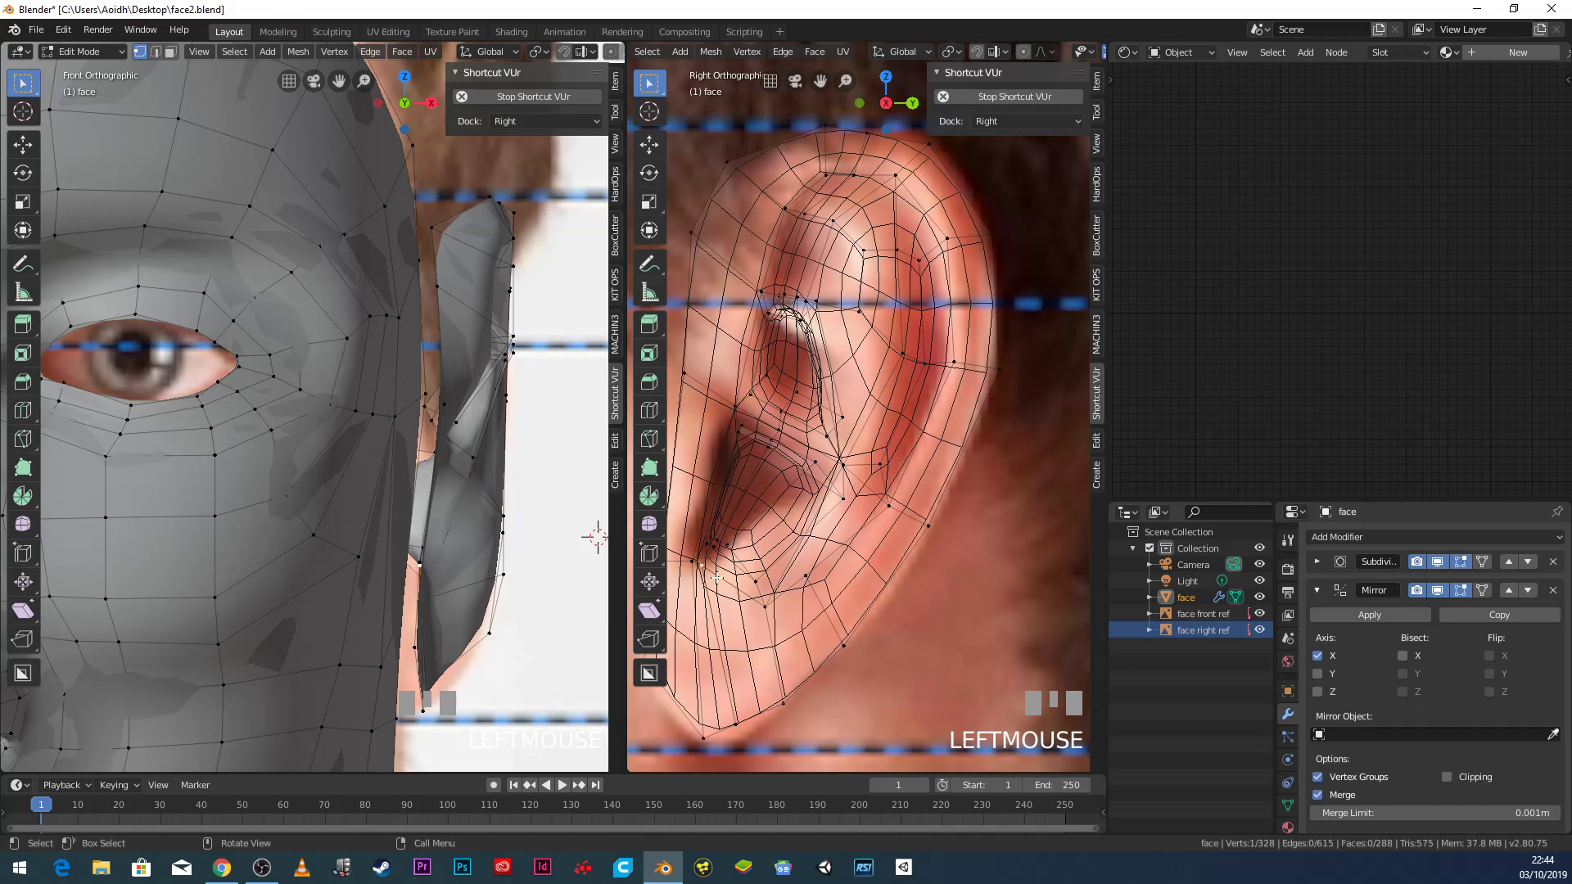
left_click_drag(716, 578, 728, 600)
left_click(736, 550)
key("g")
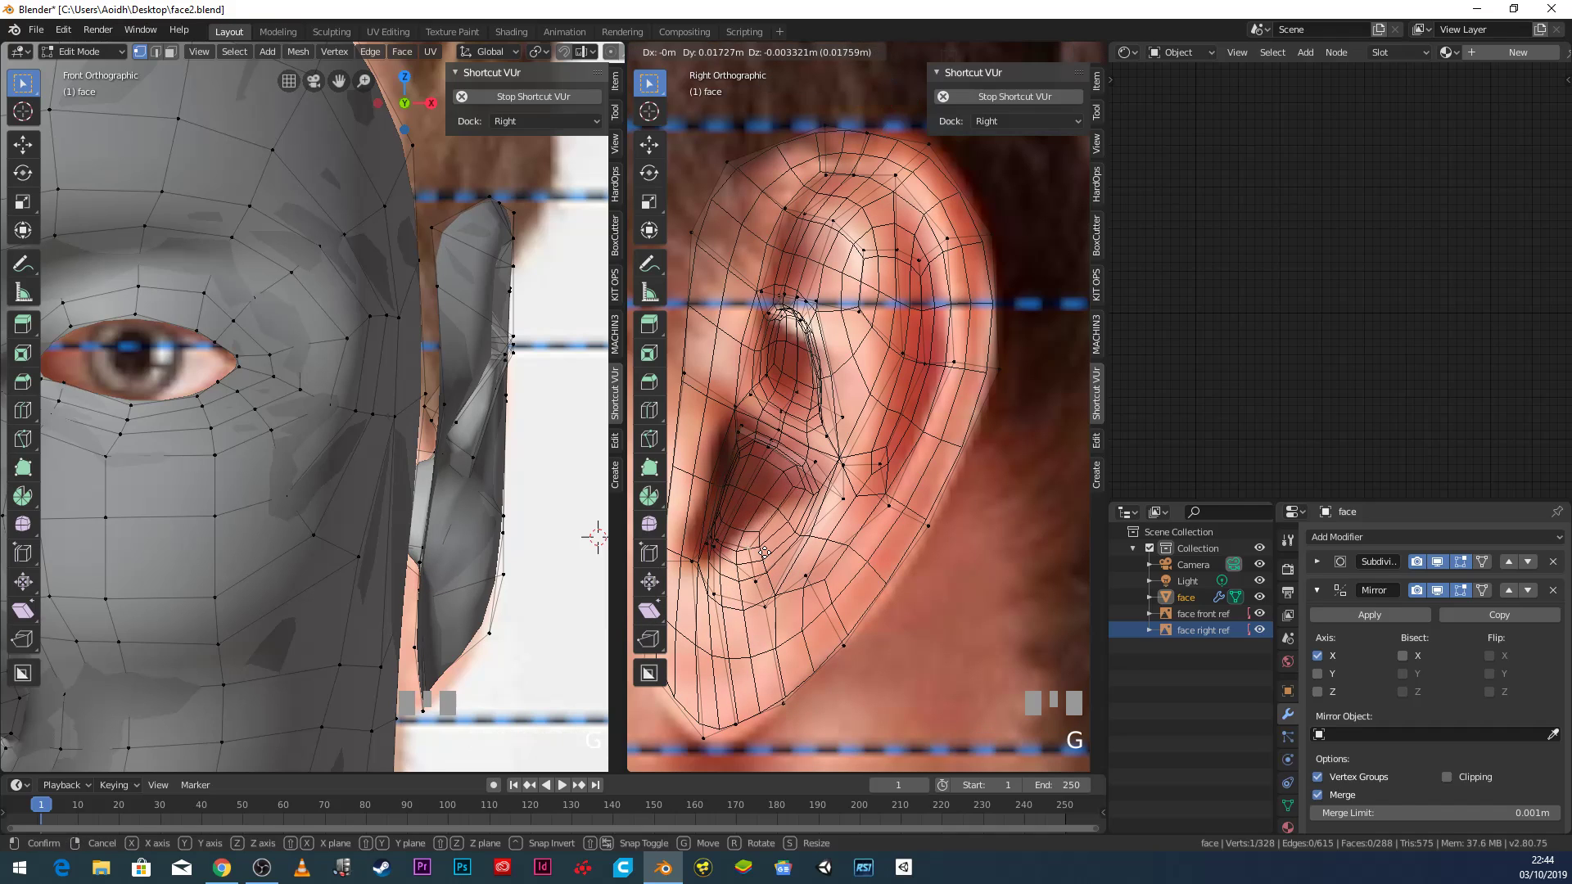
left_click(764, 554)
left_click(717, 561)
key("g")
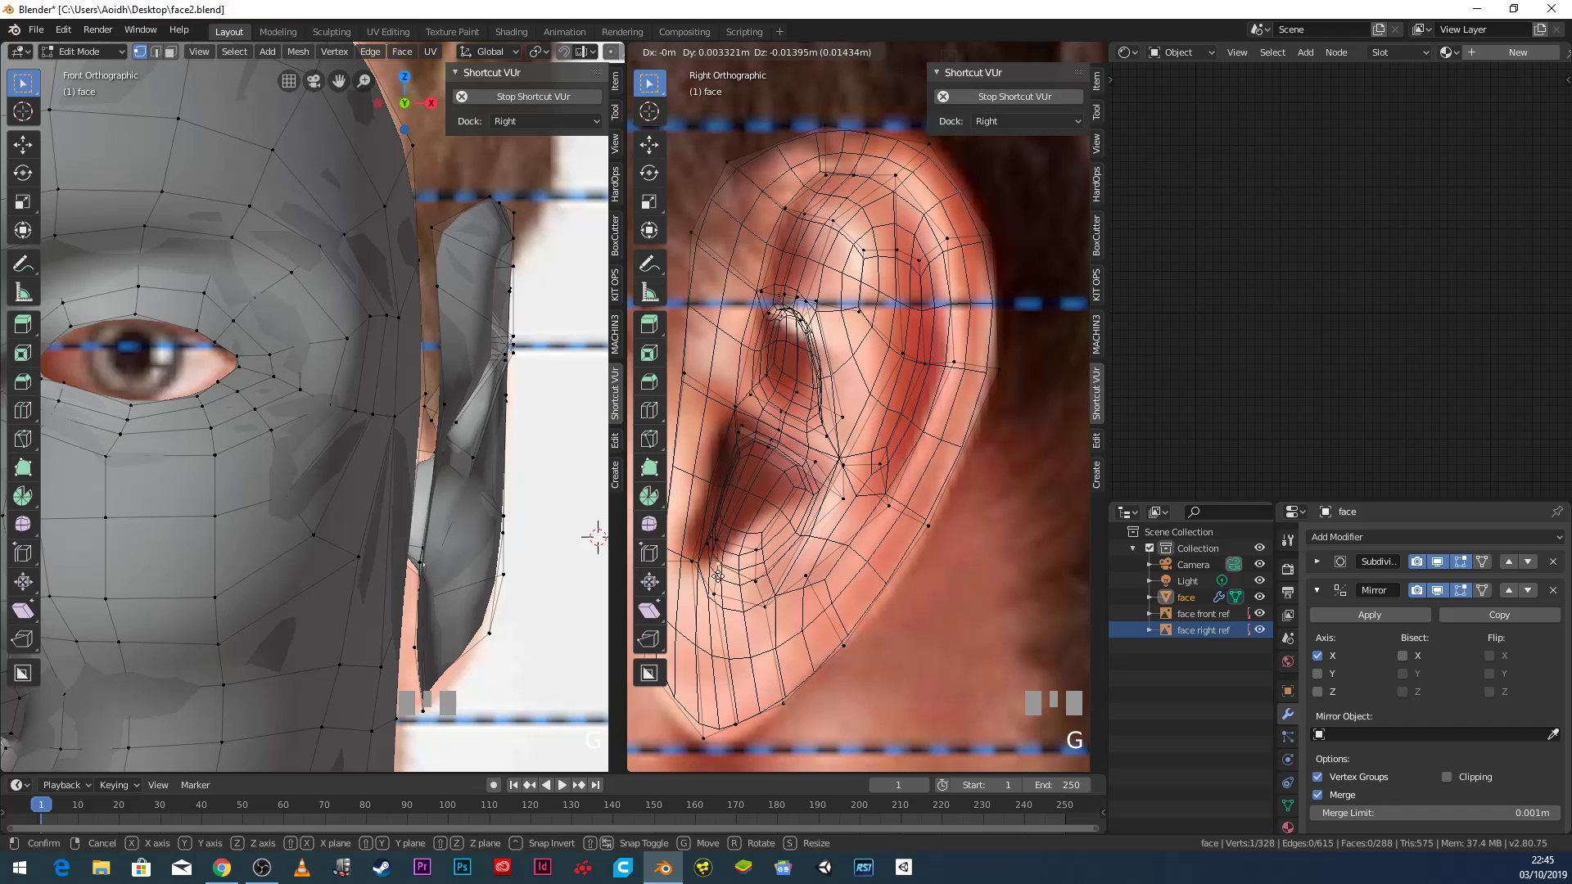
left_click(719, 579)
left_click(719, 548)
key("g")
left_click(741, 546)
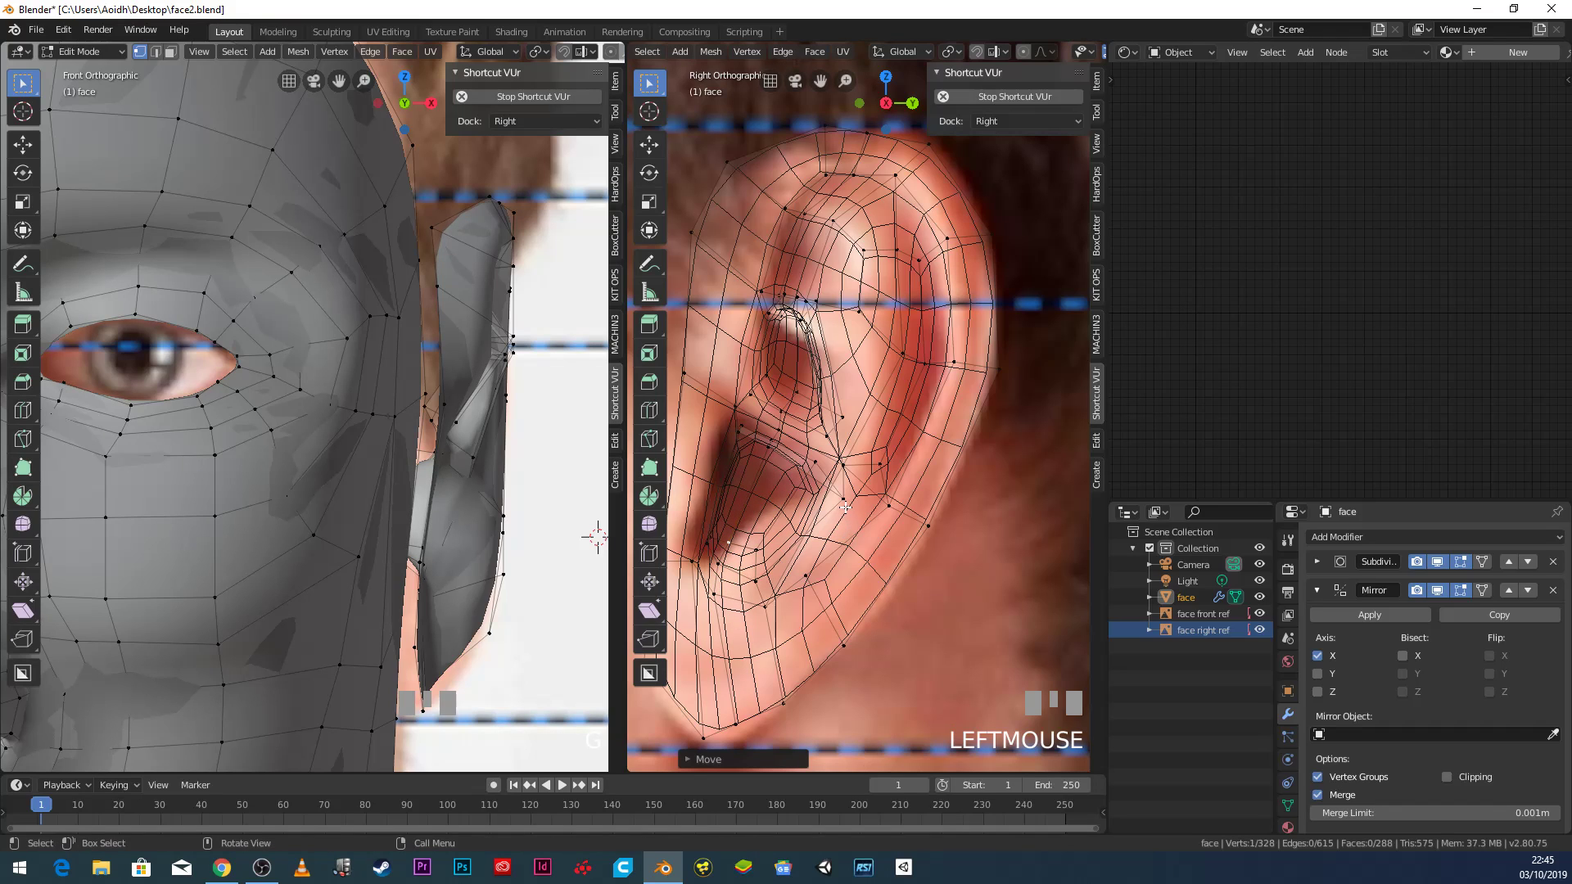
left_click(882, 481)
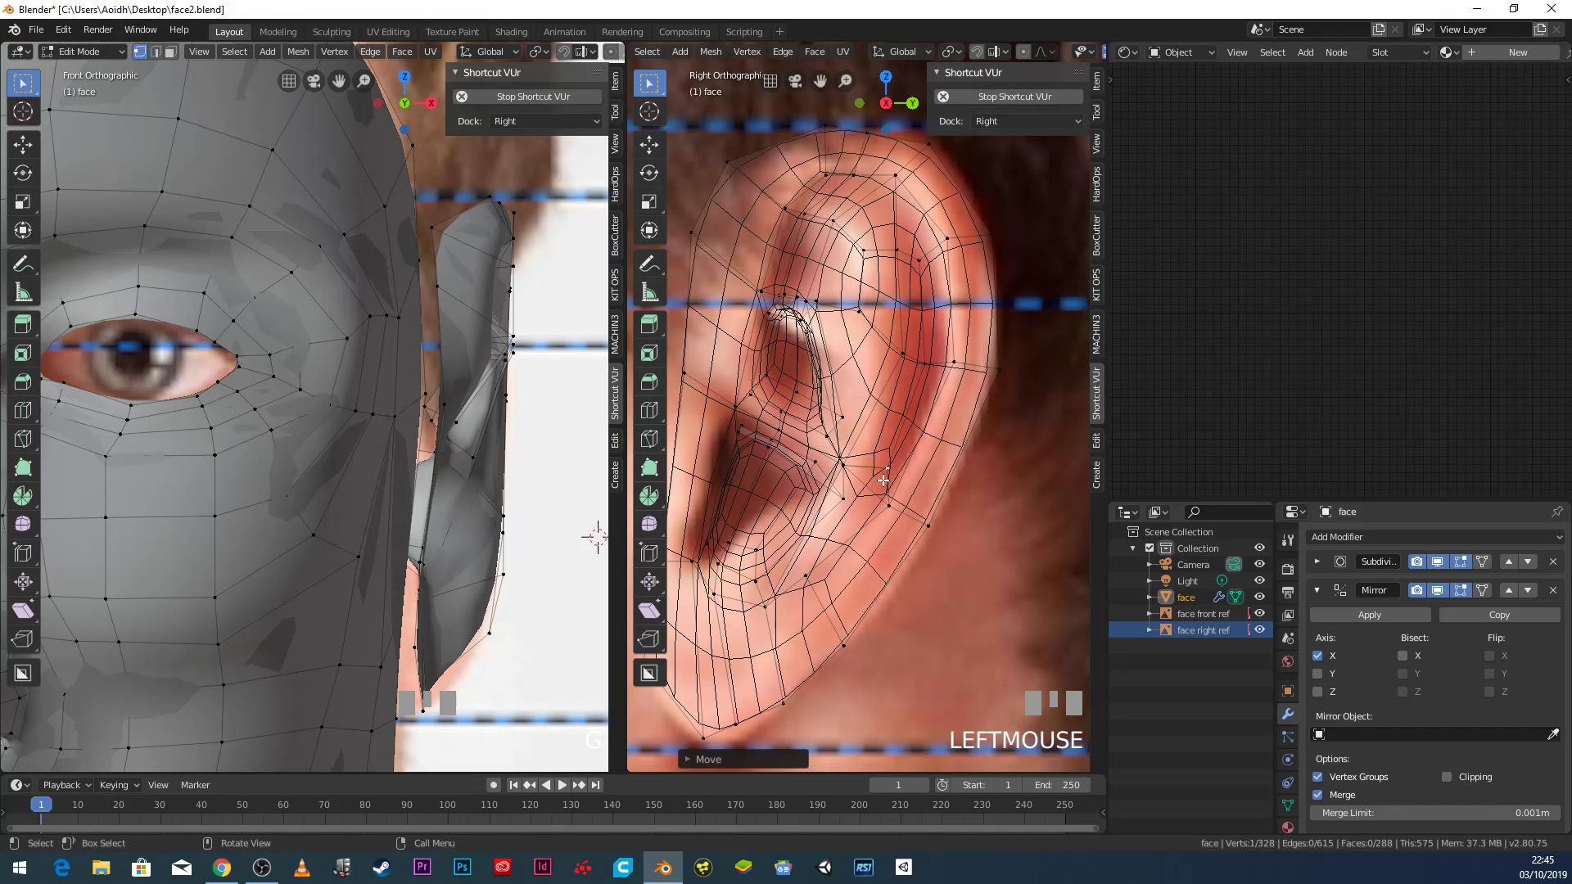
Examine the smoothed ear in Object Mode with solid shading, from the side and in perspective, and return to Edit Mode.
key("Tab")
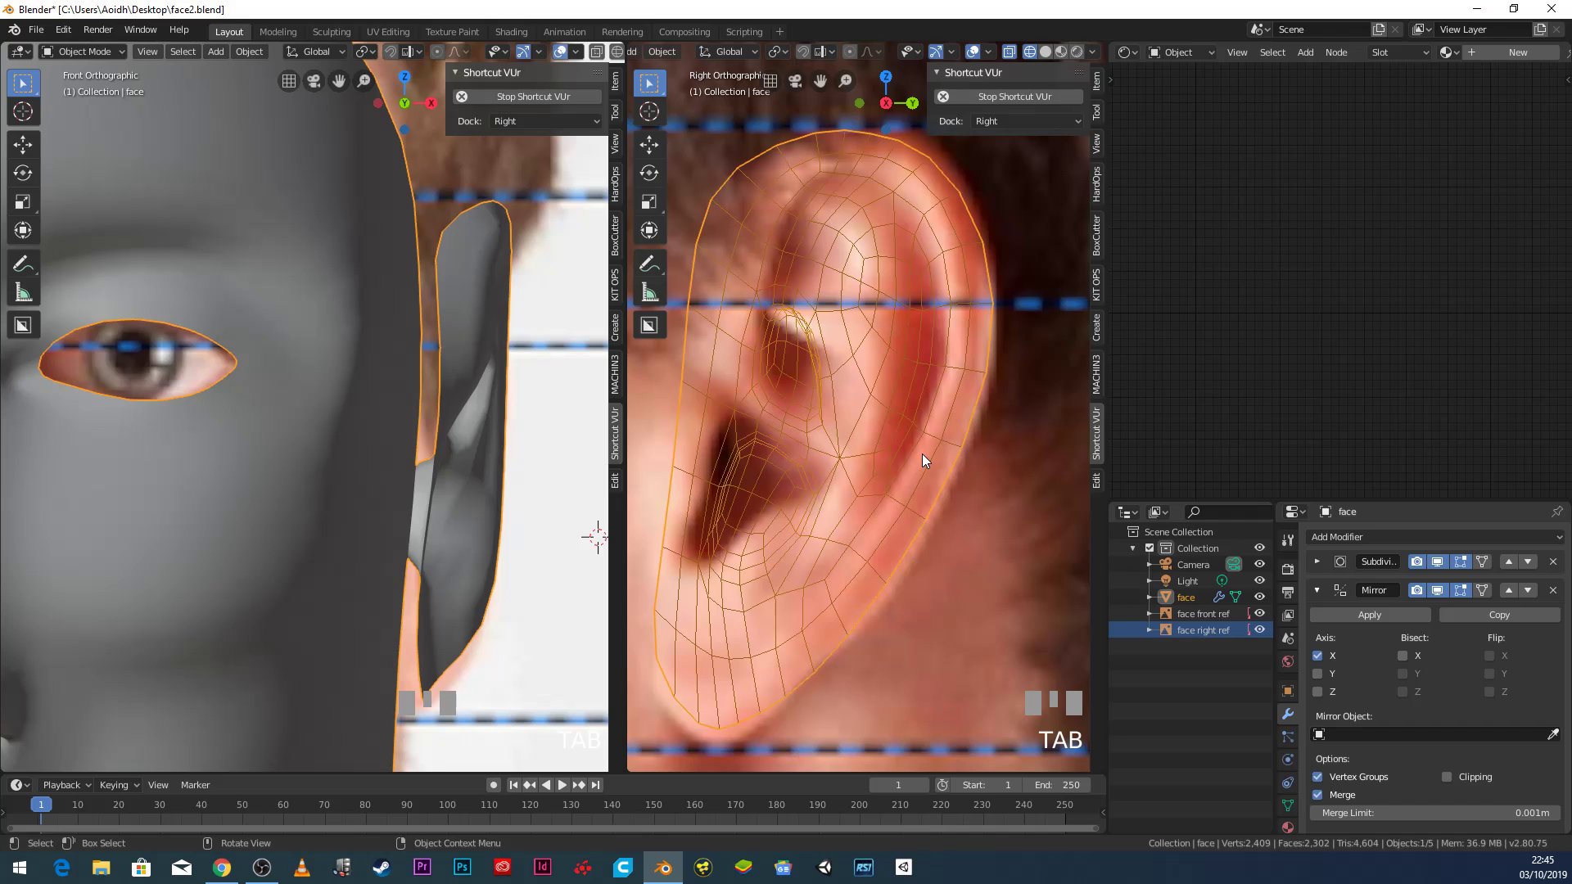
key("x")
key("z")
left_click(945, 465)
scroll(842, 453, "down", 3)
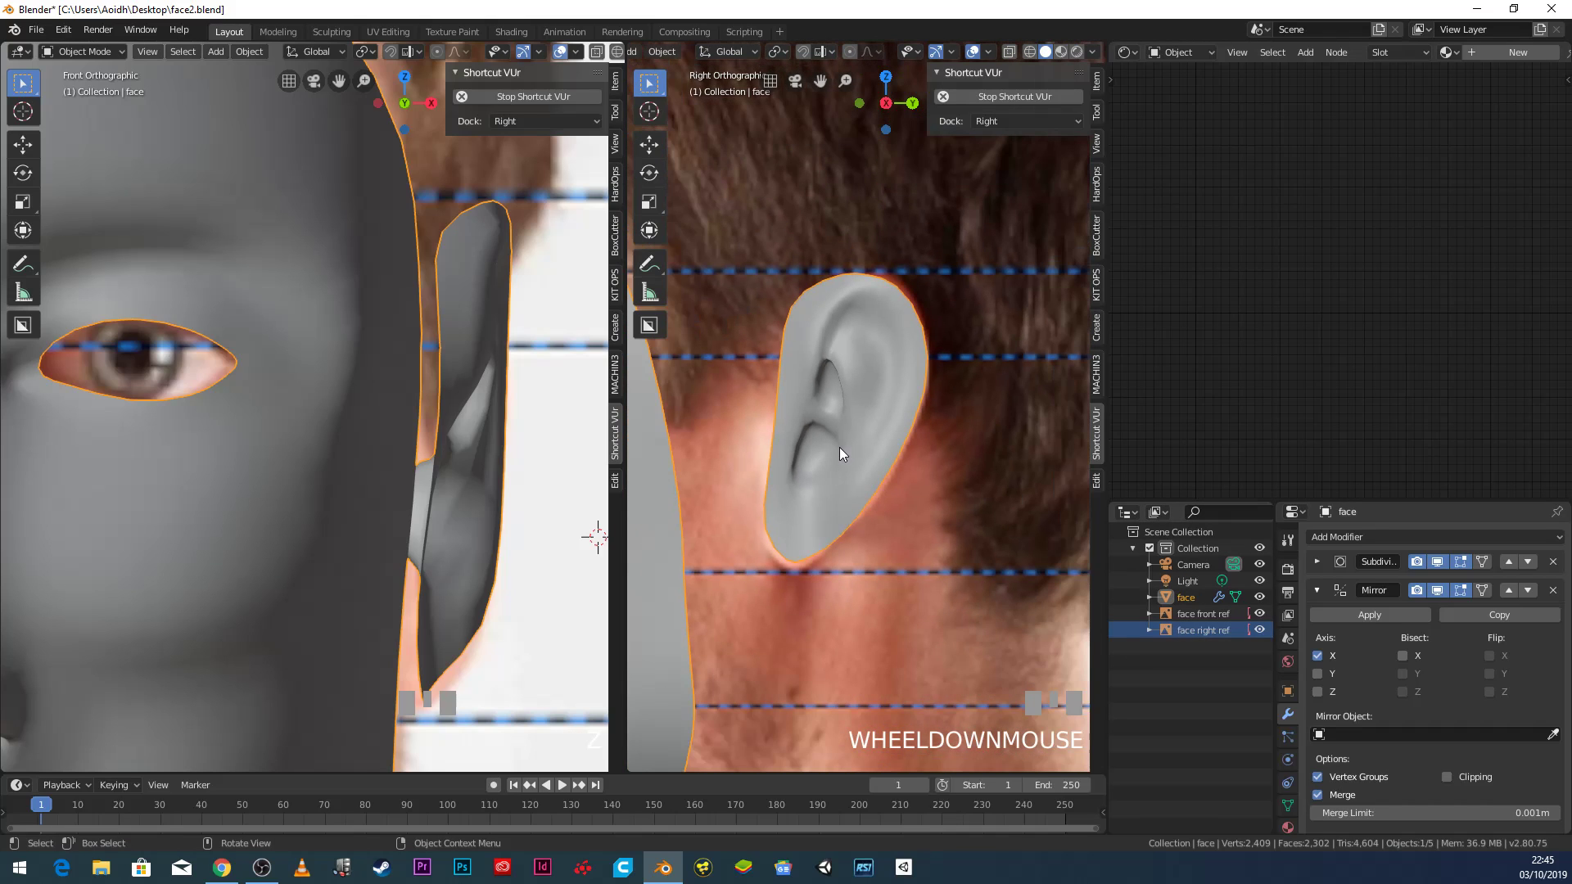
scroll(839, 449, "up", 1)
scroll(839, 450, "down", 1)
middle_click_drag(838, 450, 874, 514)
scroll(912, 459, "up", 2)
key("Tab")
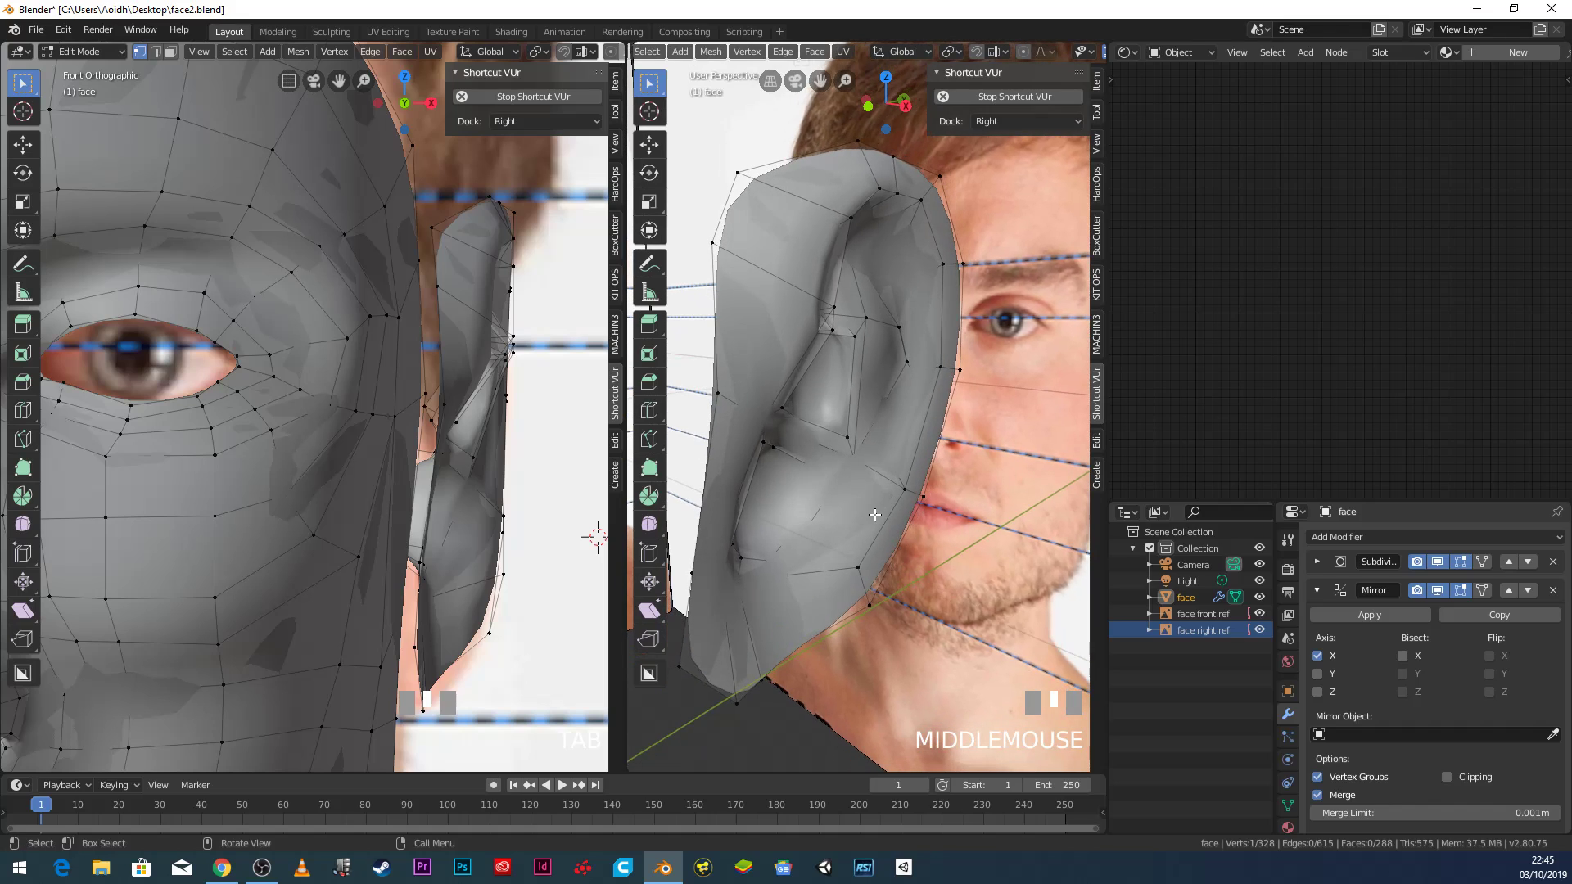
Move the three selected vertices of the ear's inner fold along global Y.
scroll(892, 509, "up", 1)
middle_click_drag(891, 444, 867, 422)
key("g")
key("y")
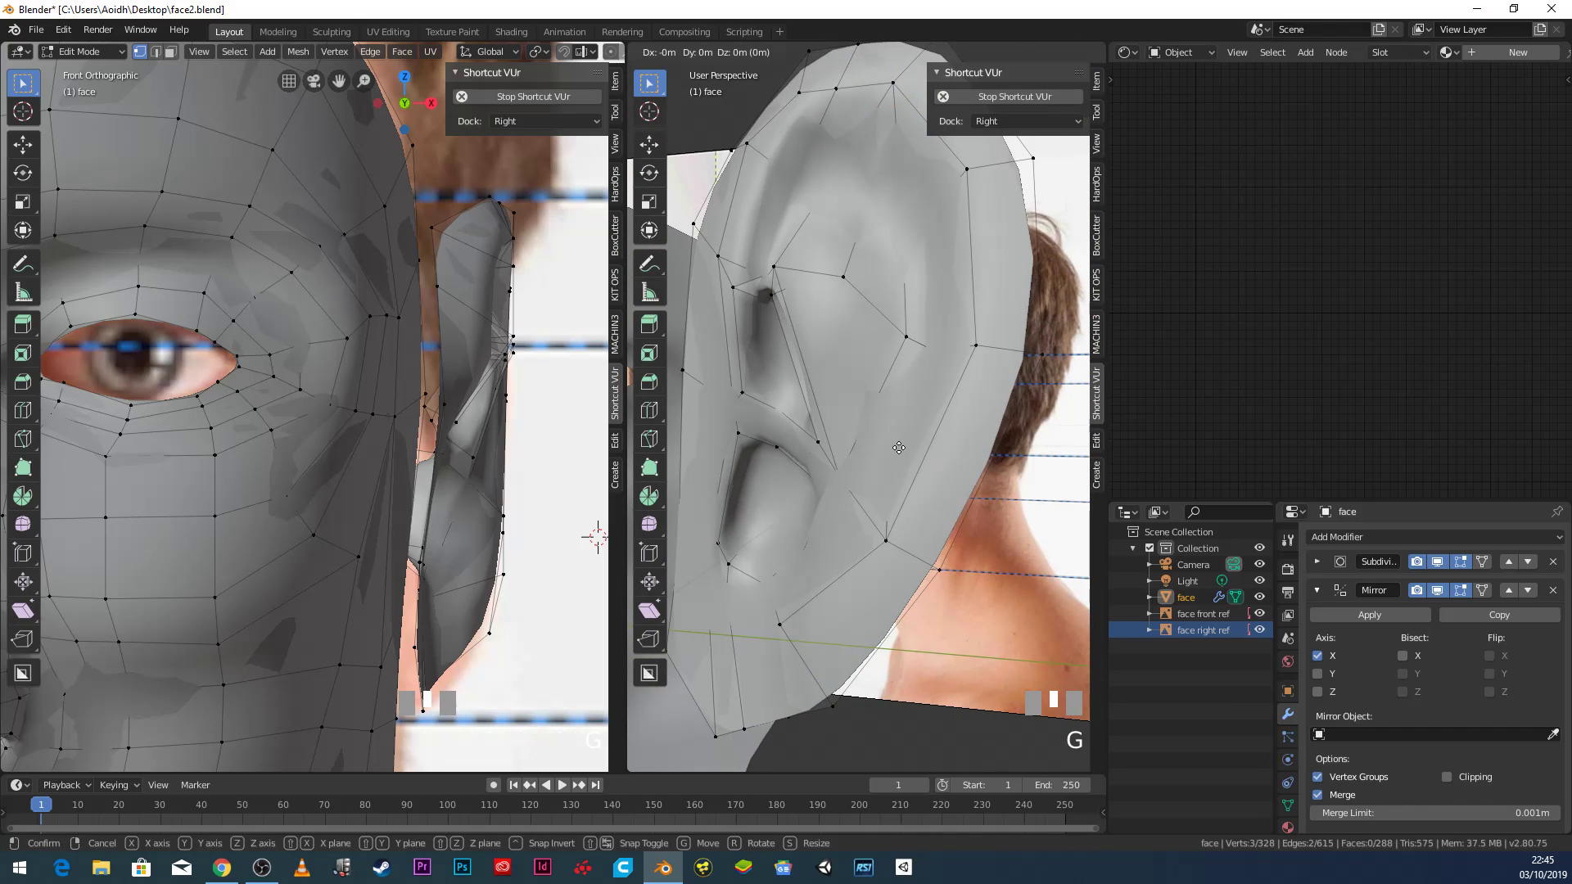
left_click(941, 461)
Inspect the ear's smoothed folds in Object Mode from near and far, and go back to Edit Mode.
scroll(941, 461, "down", 3)
middle_click_drag(941, 461, 858, 421)
key("Tab")
scroll(864, 446, "up", 4)
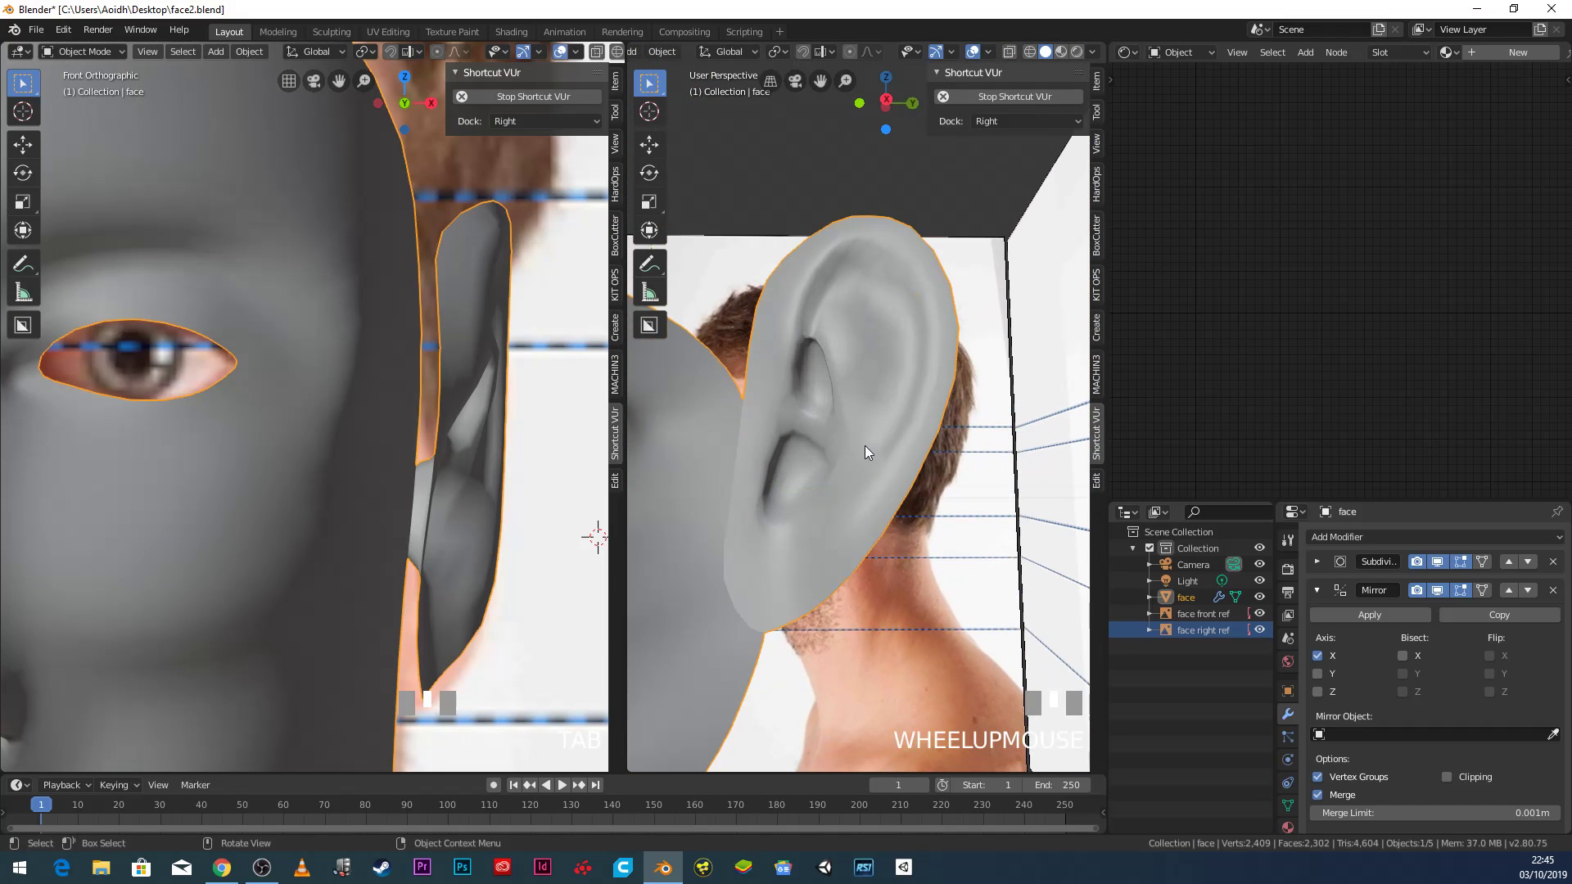
scroll(867, 384, "down", 5)
scroll(788, 405, "up", 5)
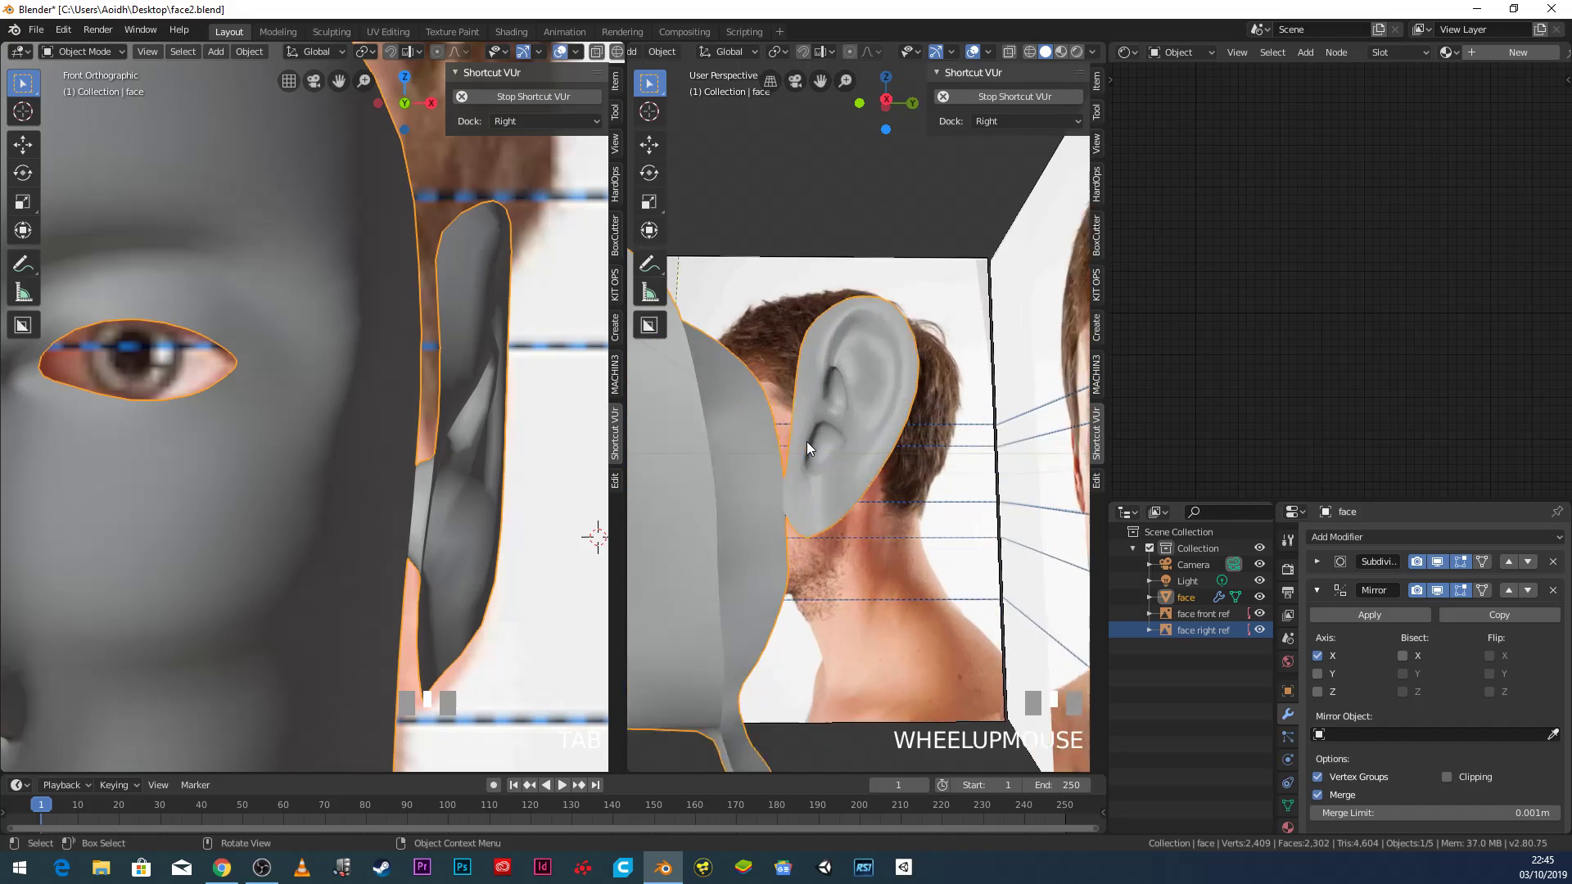
scroll(826, 440, "down", 3)
key("Tab")
Select the ear's outer rim loop without its front-edge vertices and extrude it toward the head about 0.038 m along global X.
middle_click_drag(825, 440, 872, 339)
left_click(948, 361, "alt")
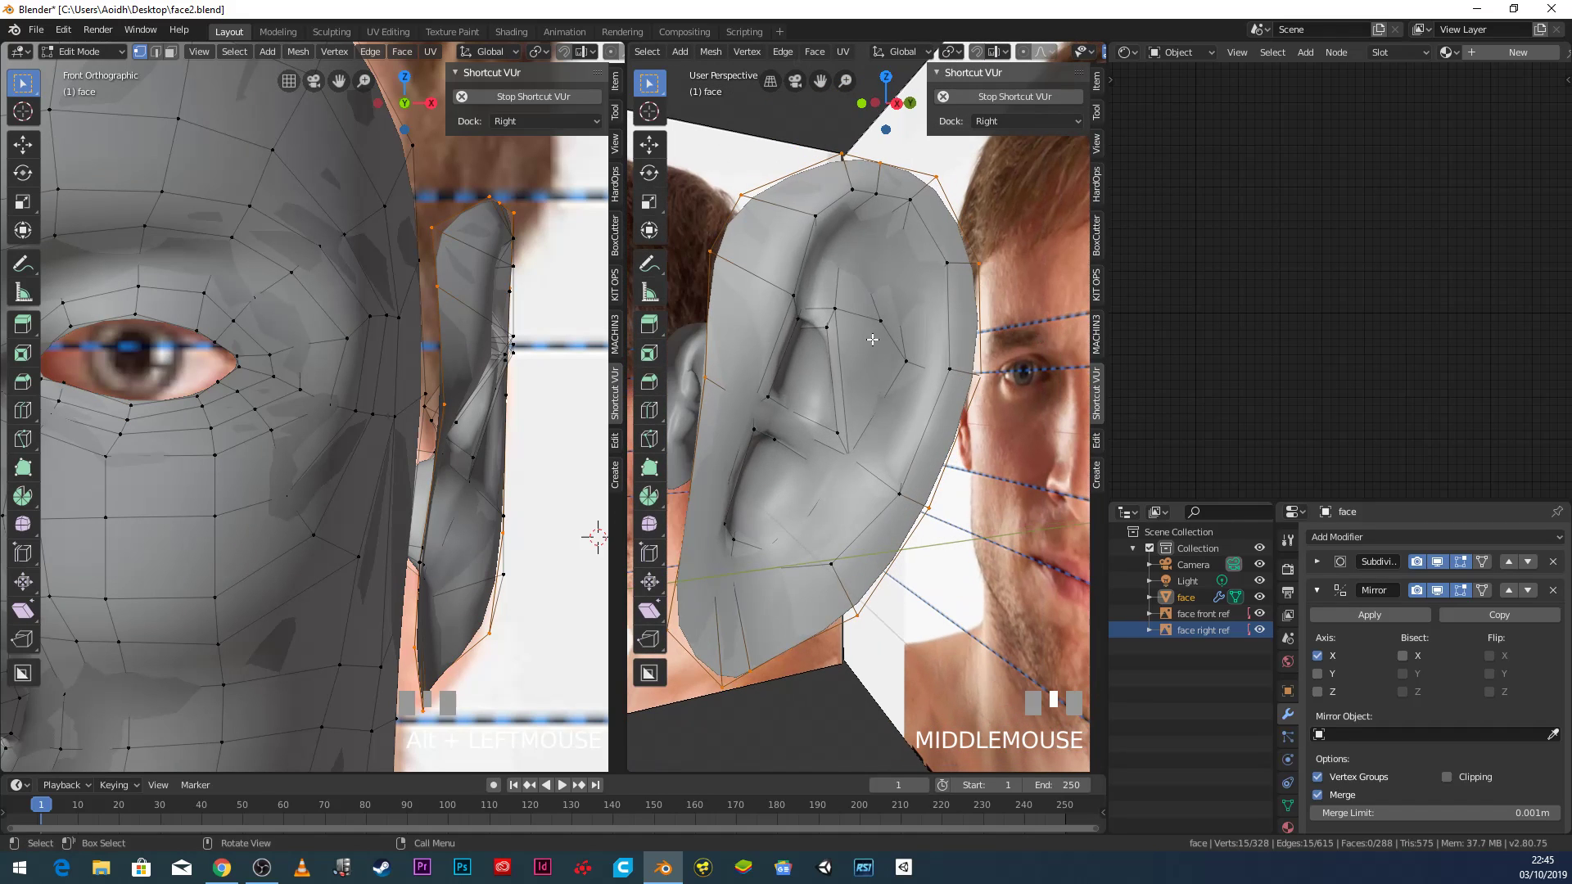
left_click(714, 253, "shift")
scroll(786, 409, "down", 4)
middle_click_drag(800, 423, 826, 423, "shift")
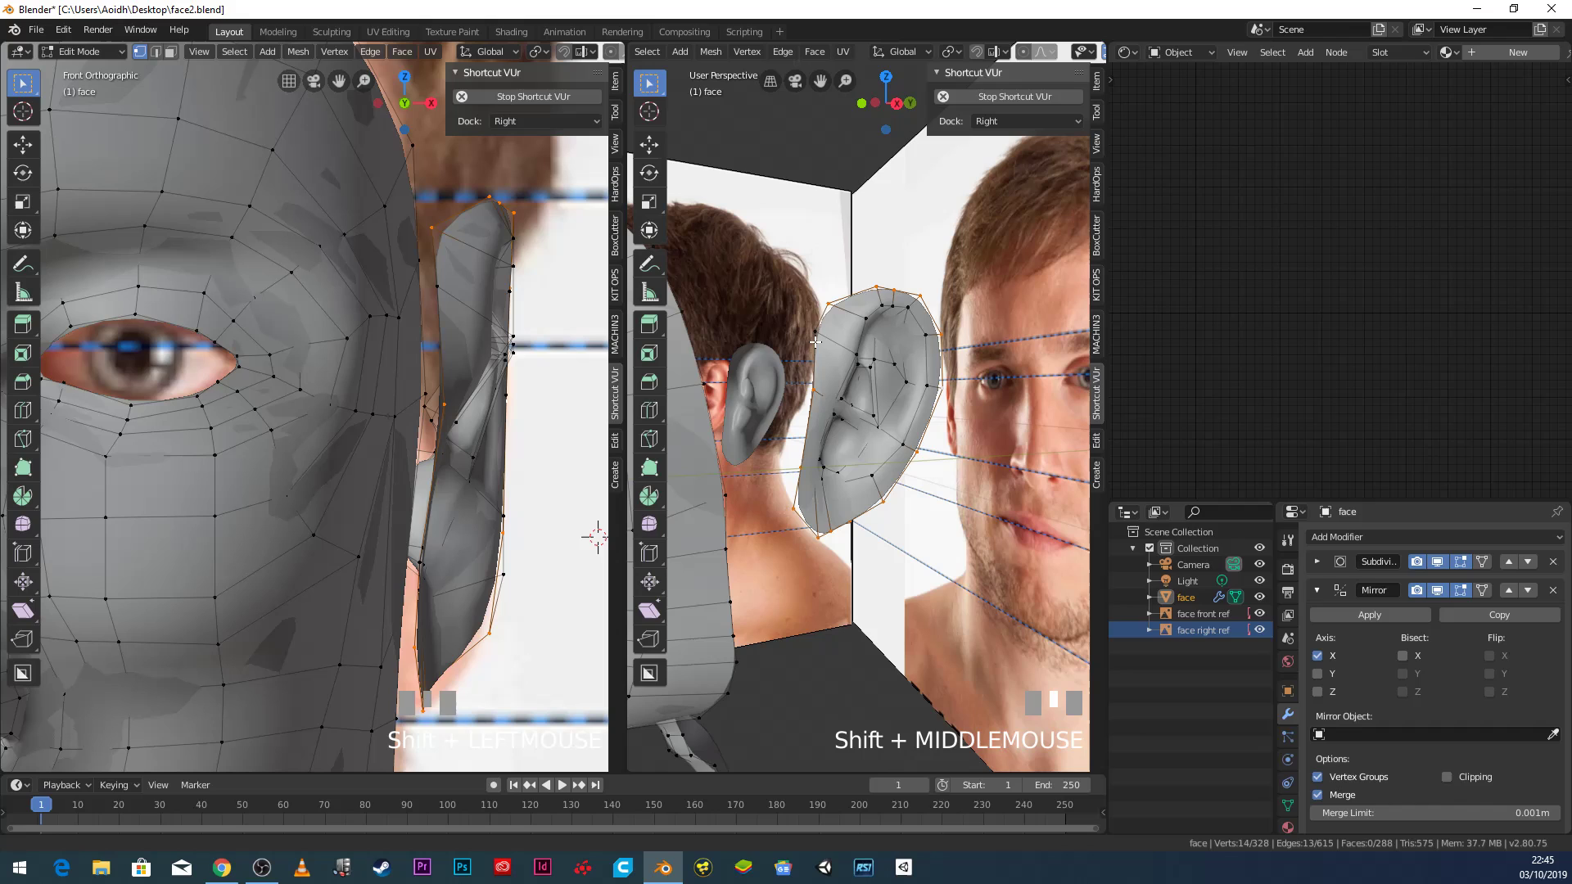
left_click(813, 393, "shift")
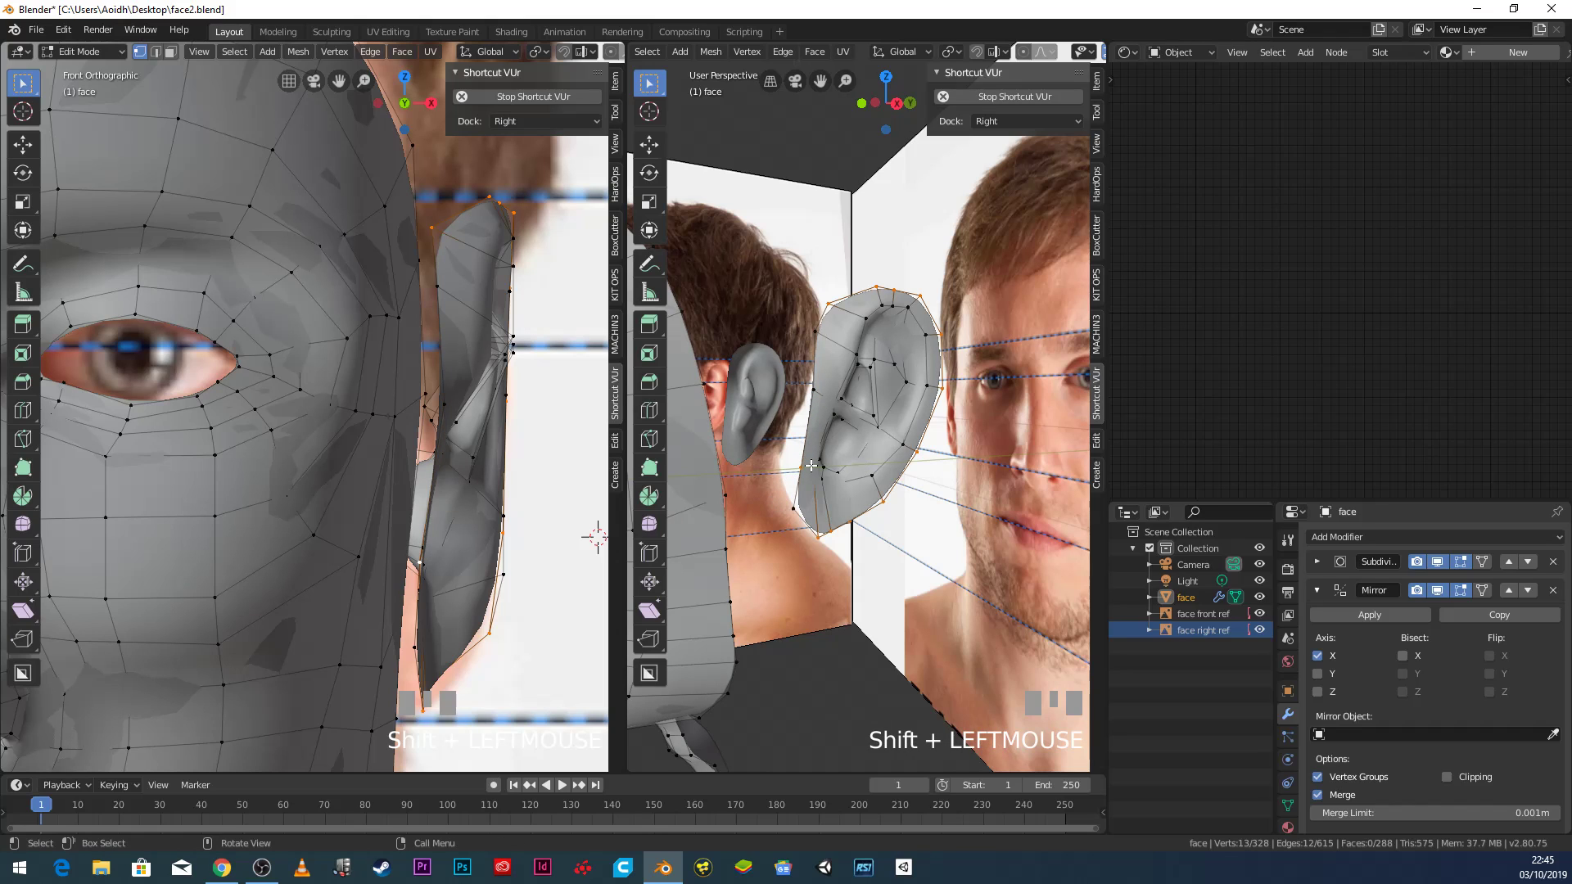
middle_click_drag(811, 466, 937, 529)
left_click(801, 467, "shift")
left_click(820, 302, "shift")
middle_click_drag(954, 380, 857, 464)
key("e")
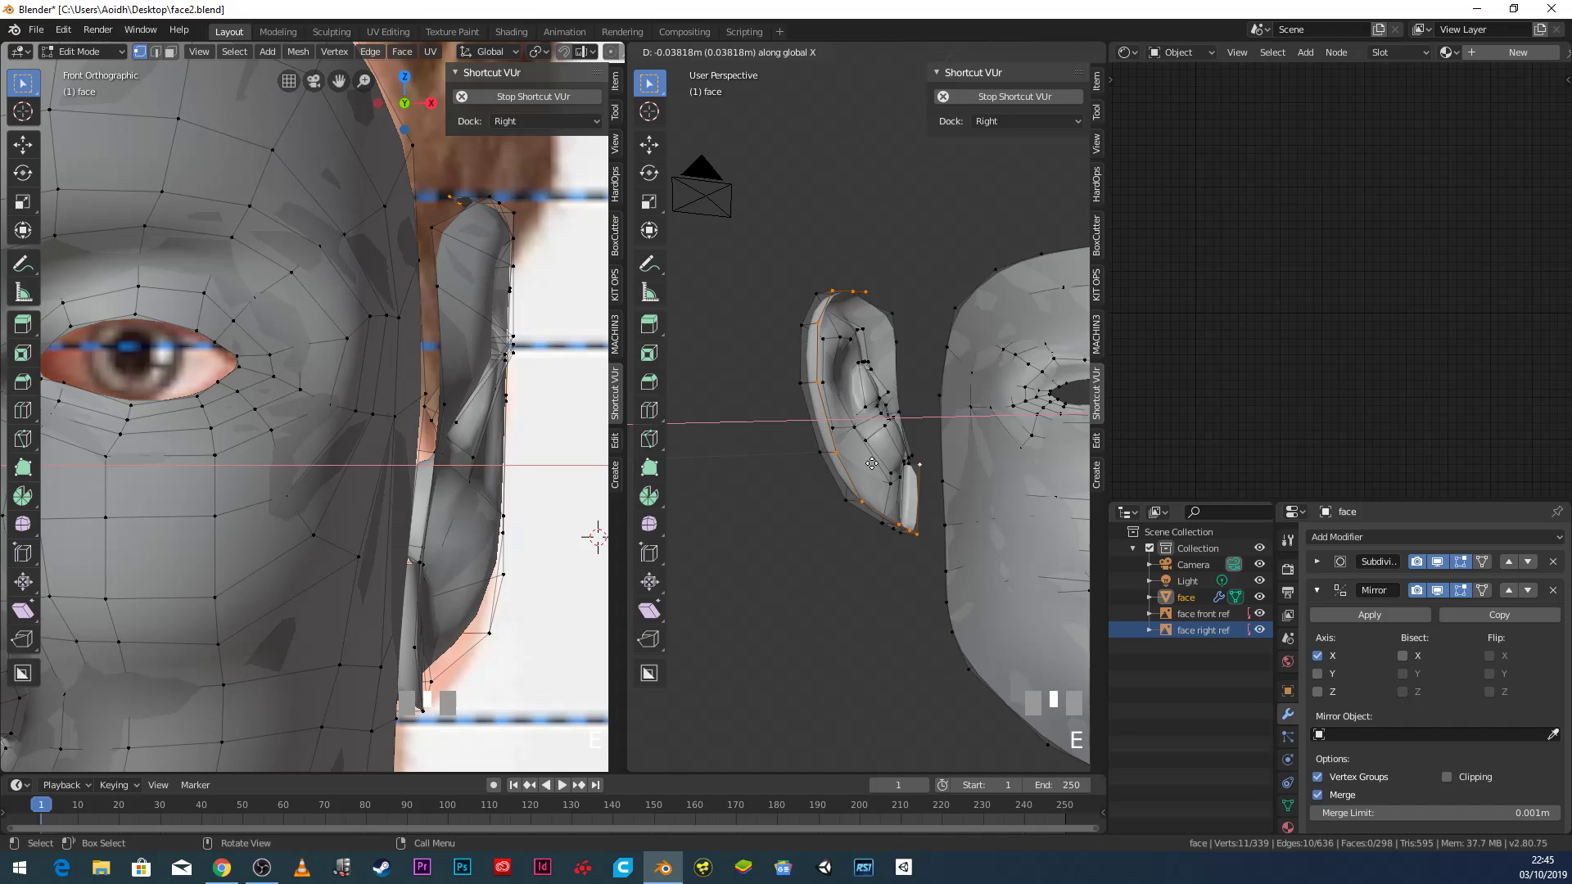
left_click(872, 463)
Extrude the new back edge of the ear in place and scale it inward to start closing the rear surface.
scroll(858, 501, "up", 2)
middle_click_drag(858, 501, 873, 544)
key("e")
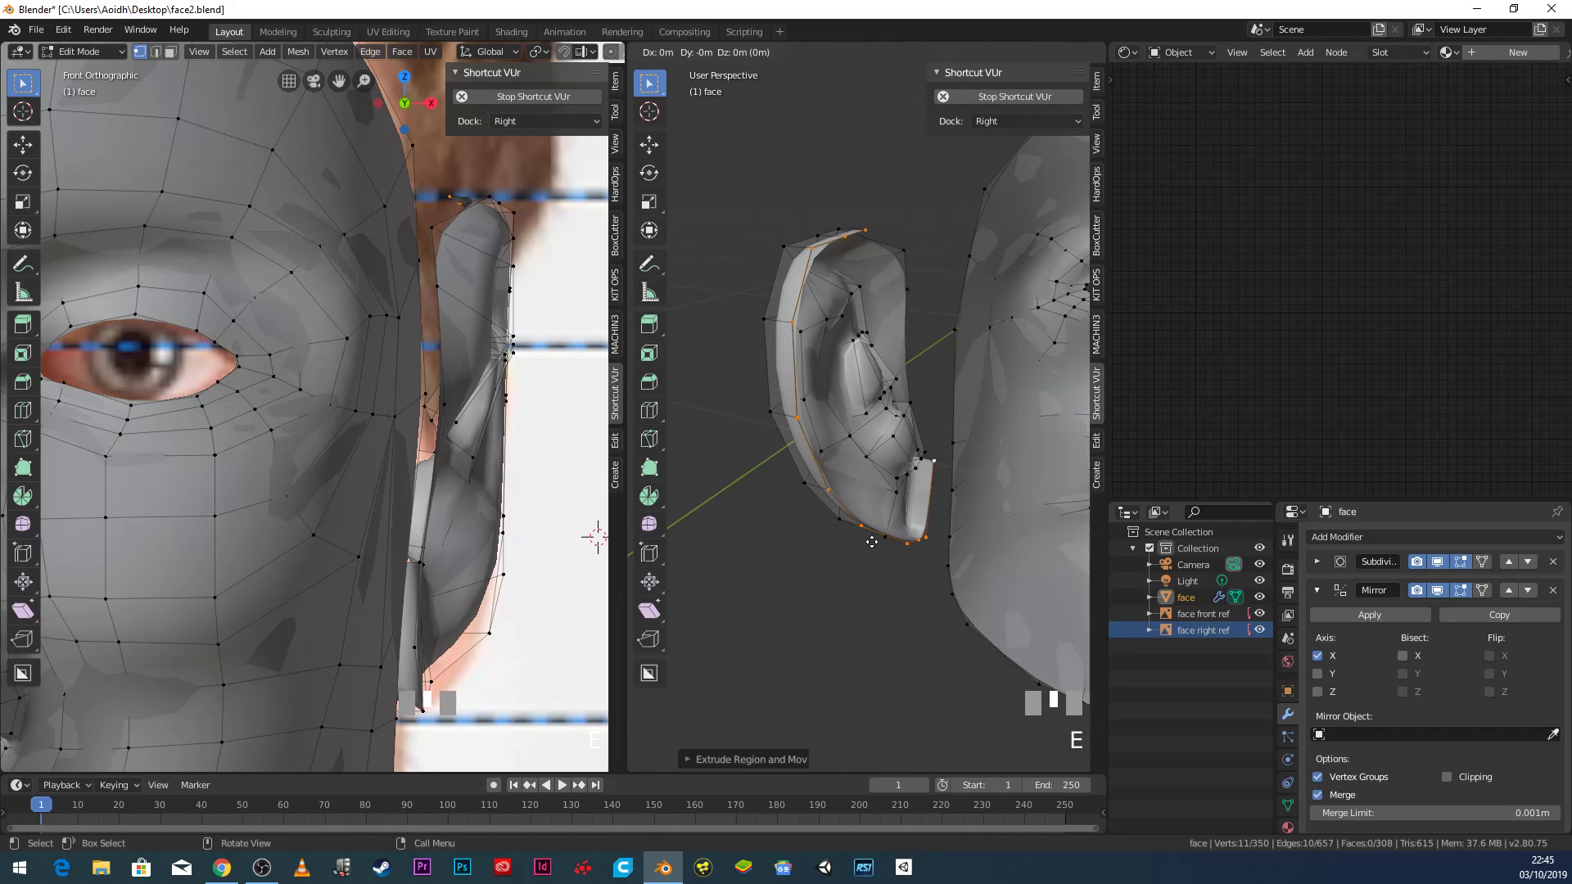
key("Escape")
key("s")
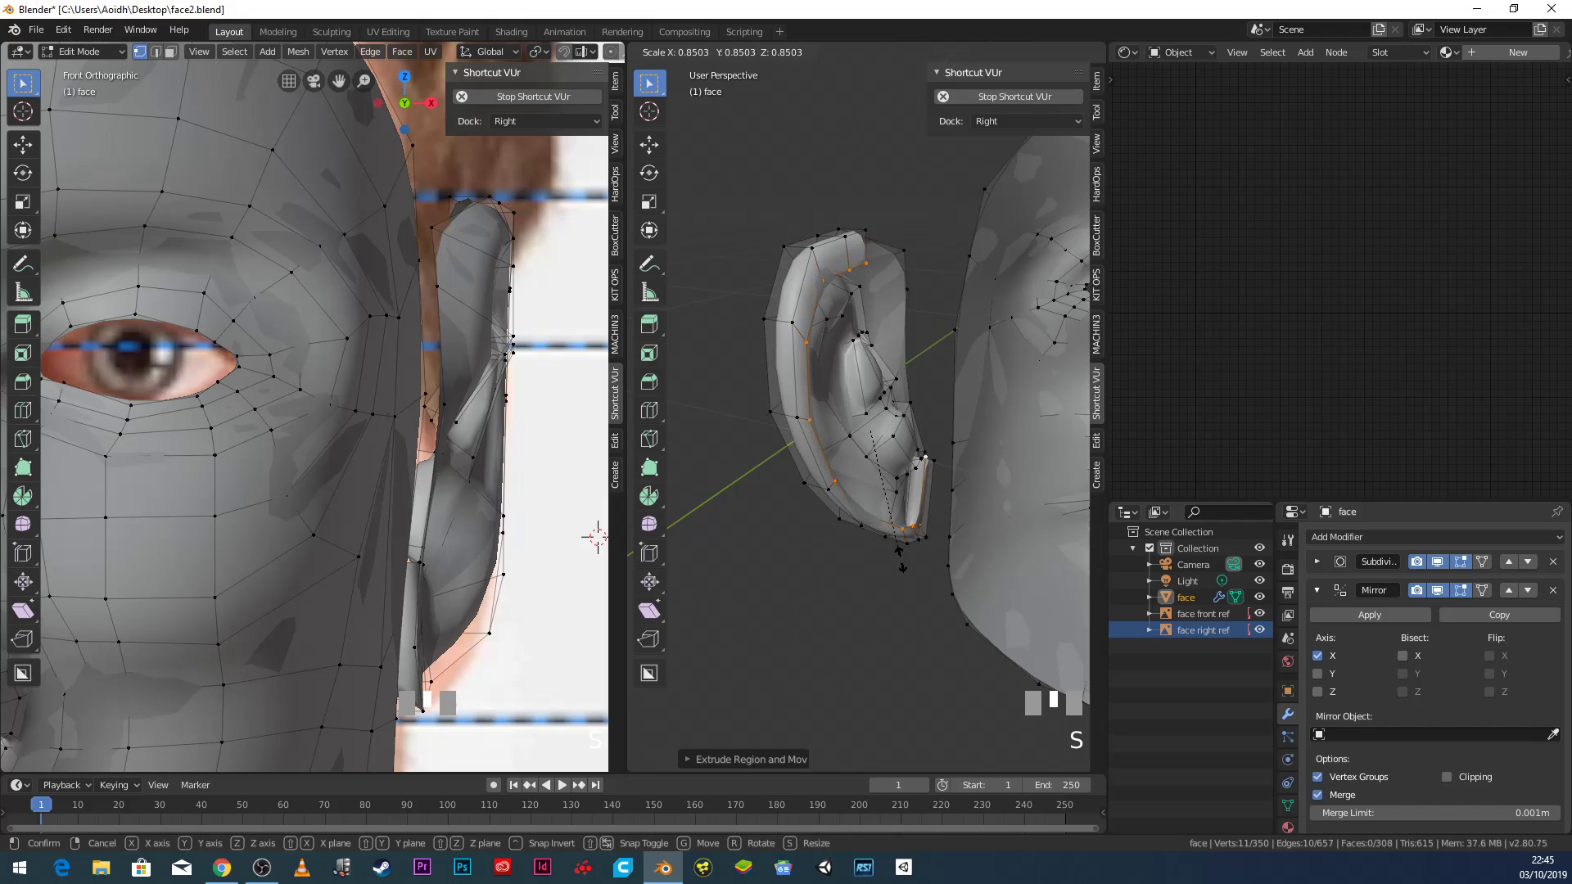
left_click(902, 559)
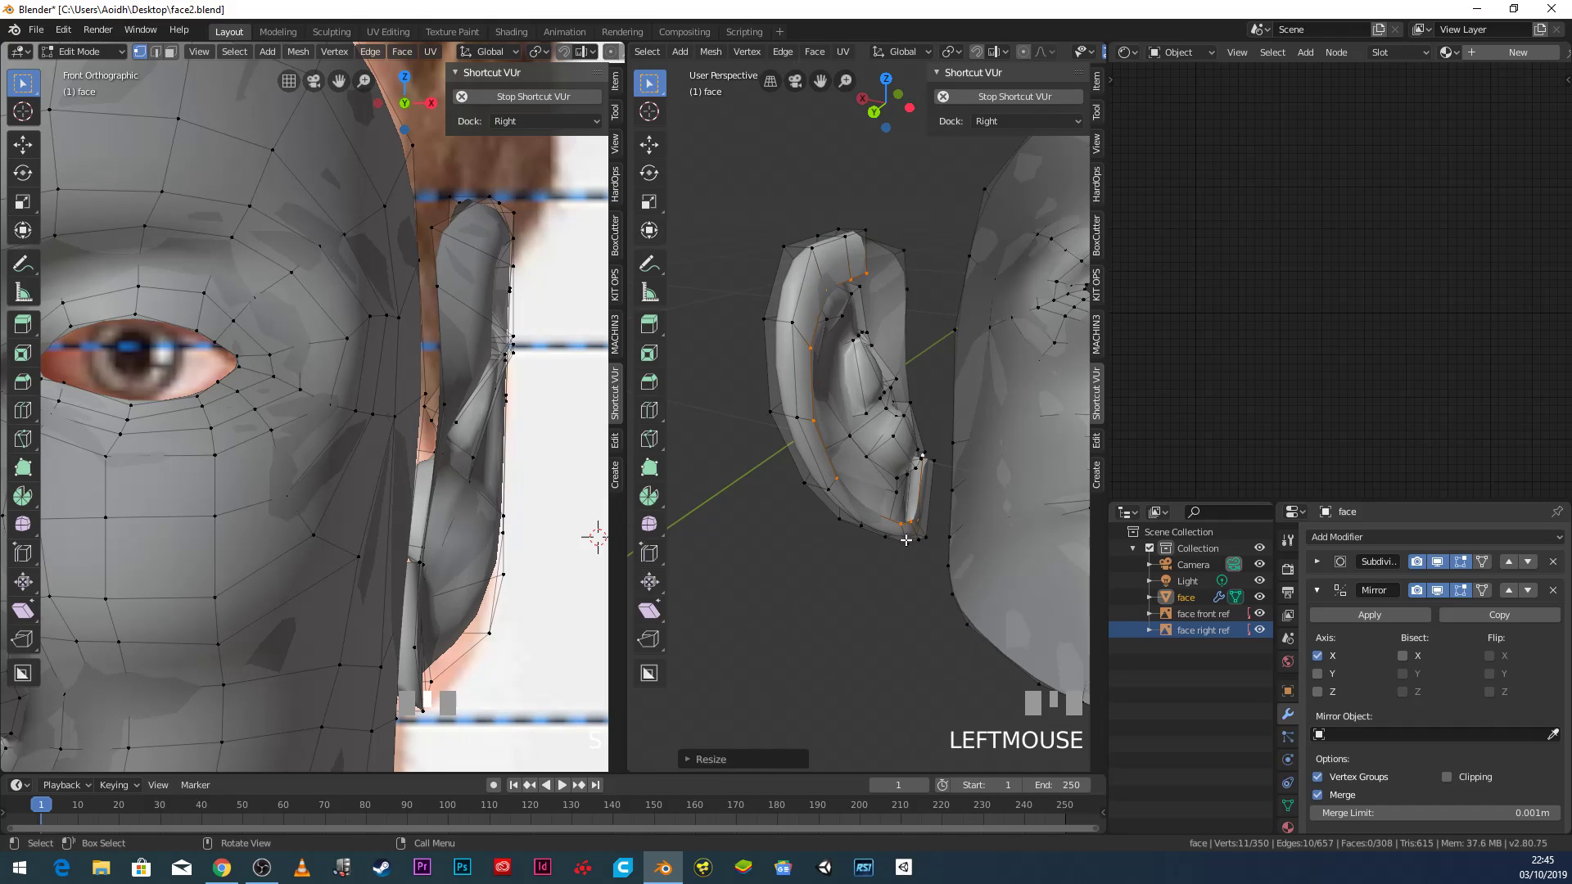
Select the three vertices above the earlobe, shift them upward, rotate them about 21 degrees and nudge them up about 0.02 m.
mouse_move(906, 541)
middle_mouse_down()
mouse_move(817, 464)
mouse_move(790, 502)
mouse_move(916, 555)
middle_mouse_up()
scroll(916, 555, "up", 2)
left_click(952, 605)
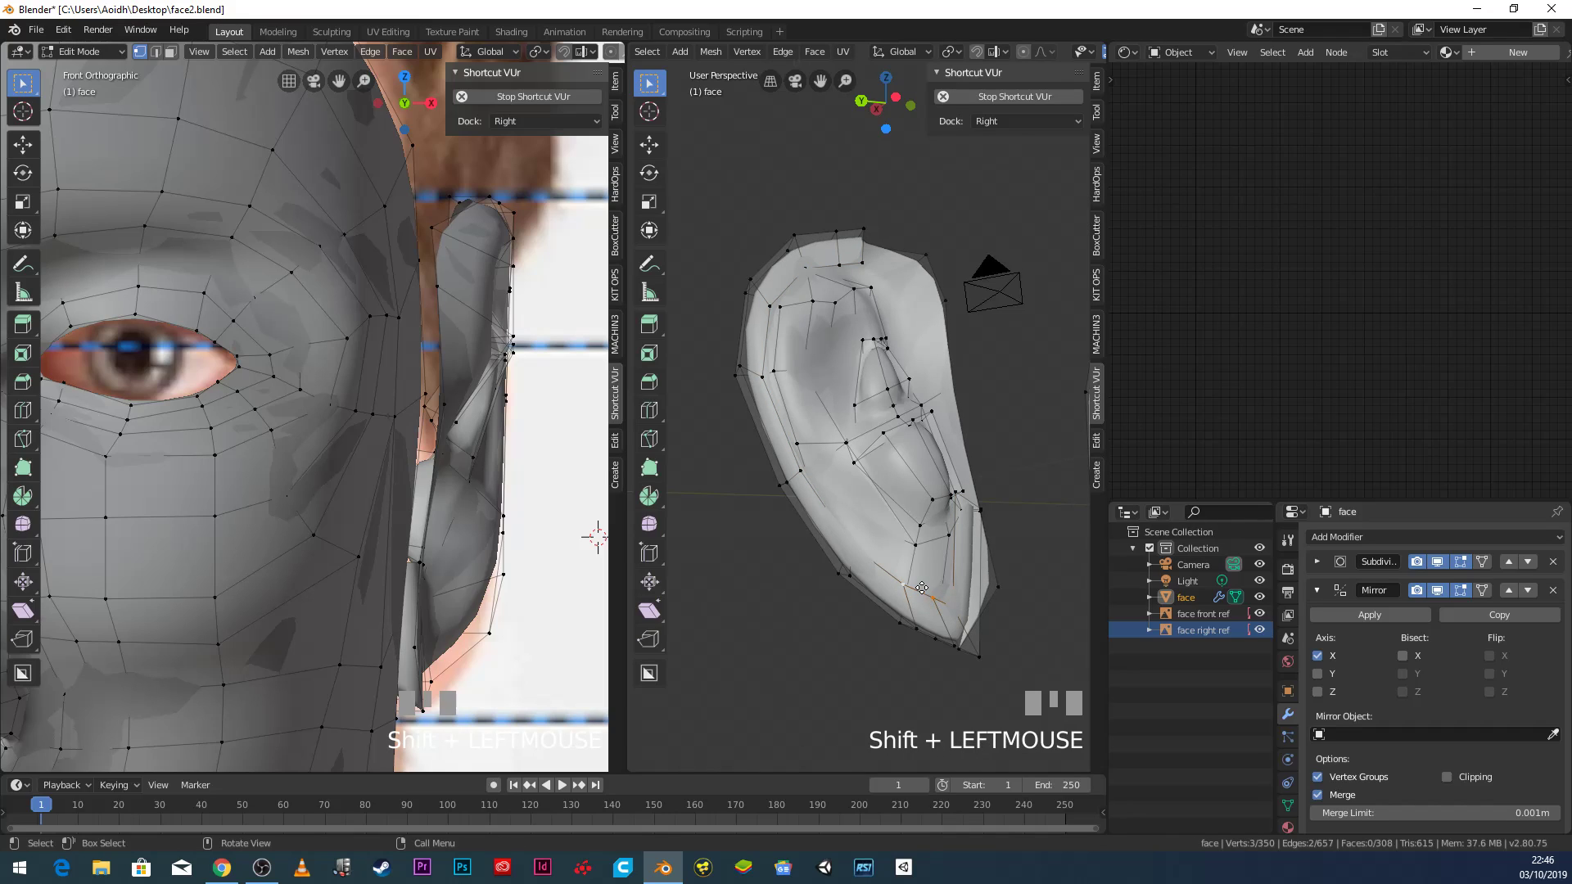
key("g")
left_click(908, 557)
key("r")
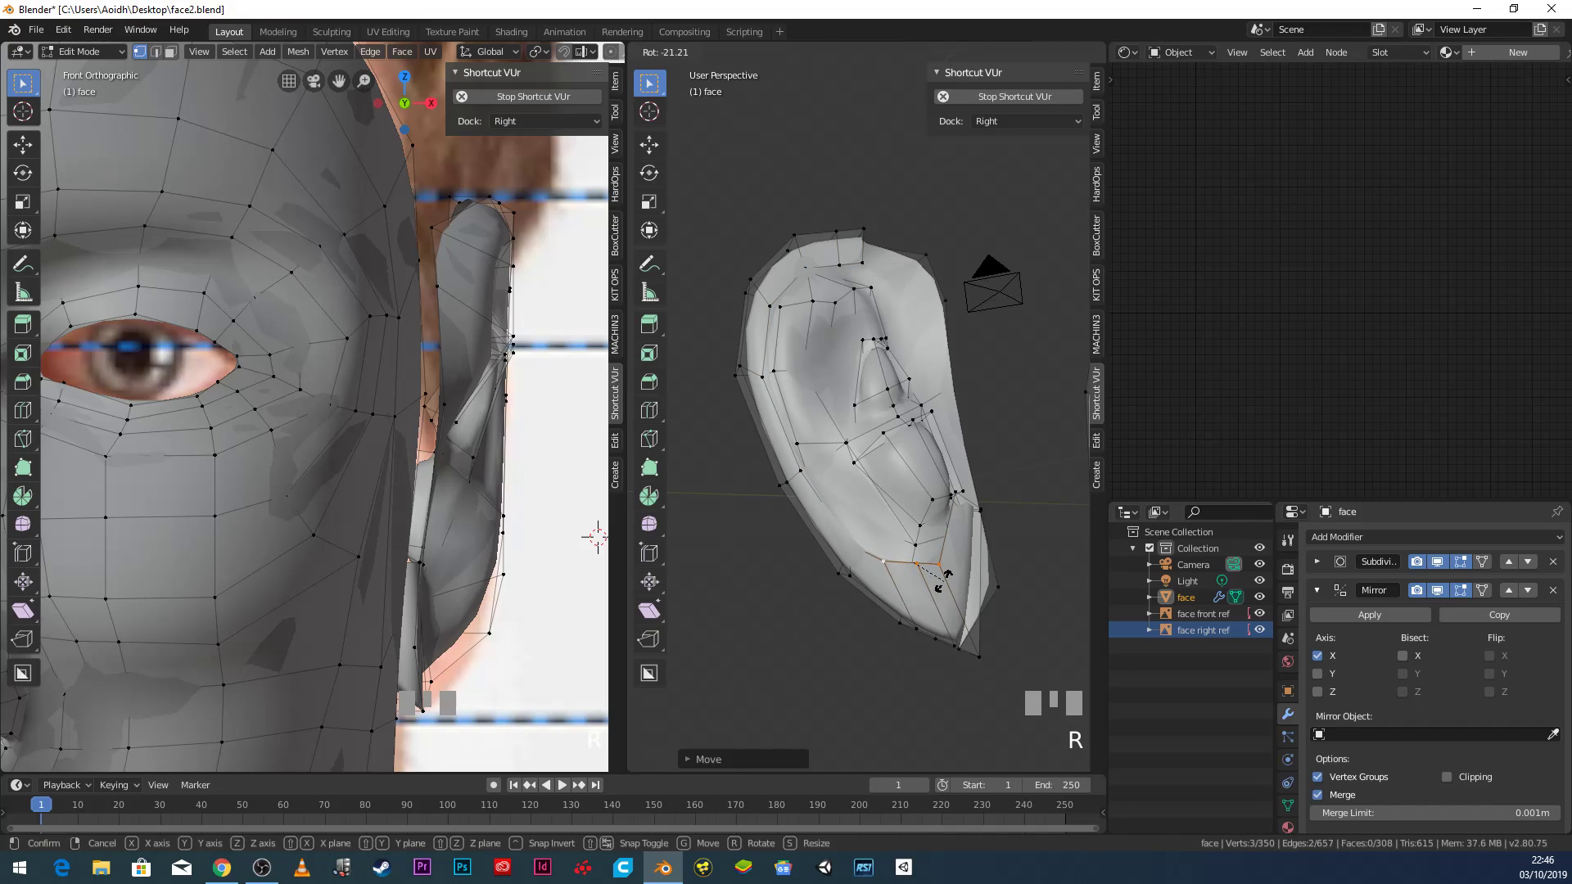
left_click(953, 570)
key("g")
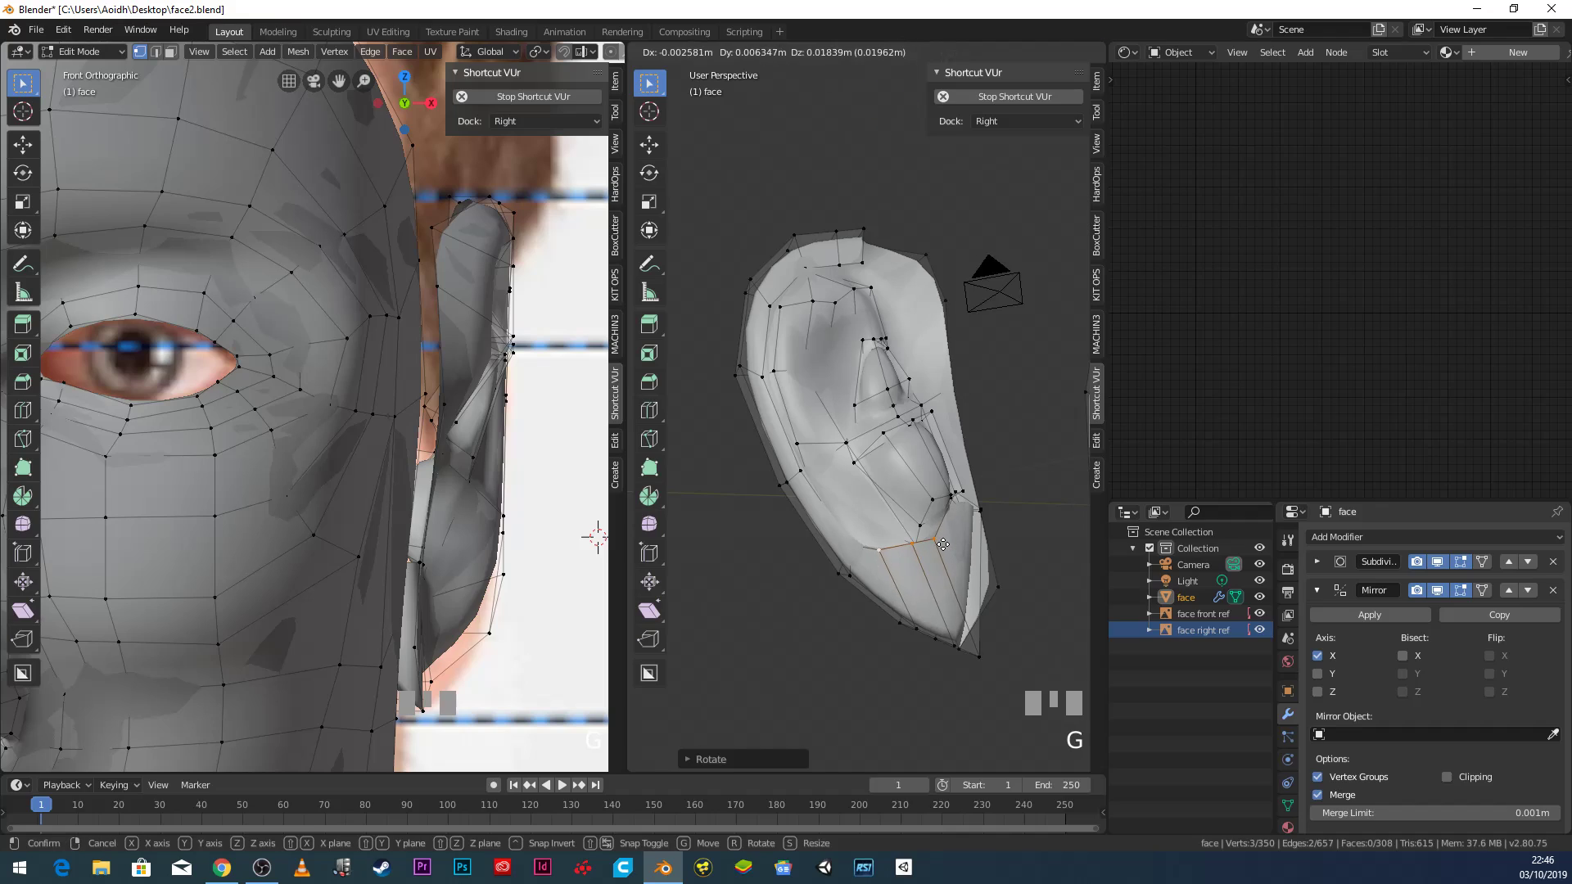
left_click(948, 547)
Even out the outer ear surface above the lobe by repositioning individual vertices near the rear rim, and return to the side view.
left_click(809, 469)
key("g")
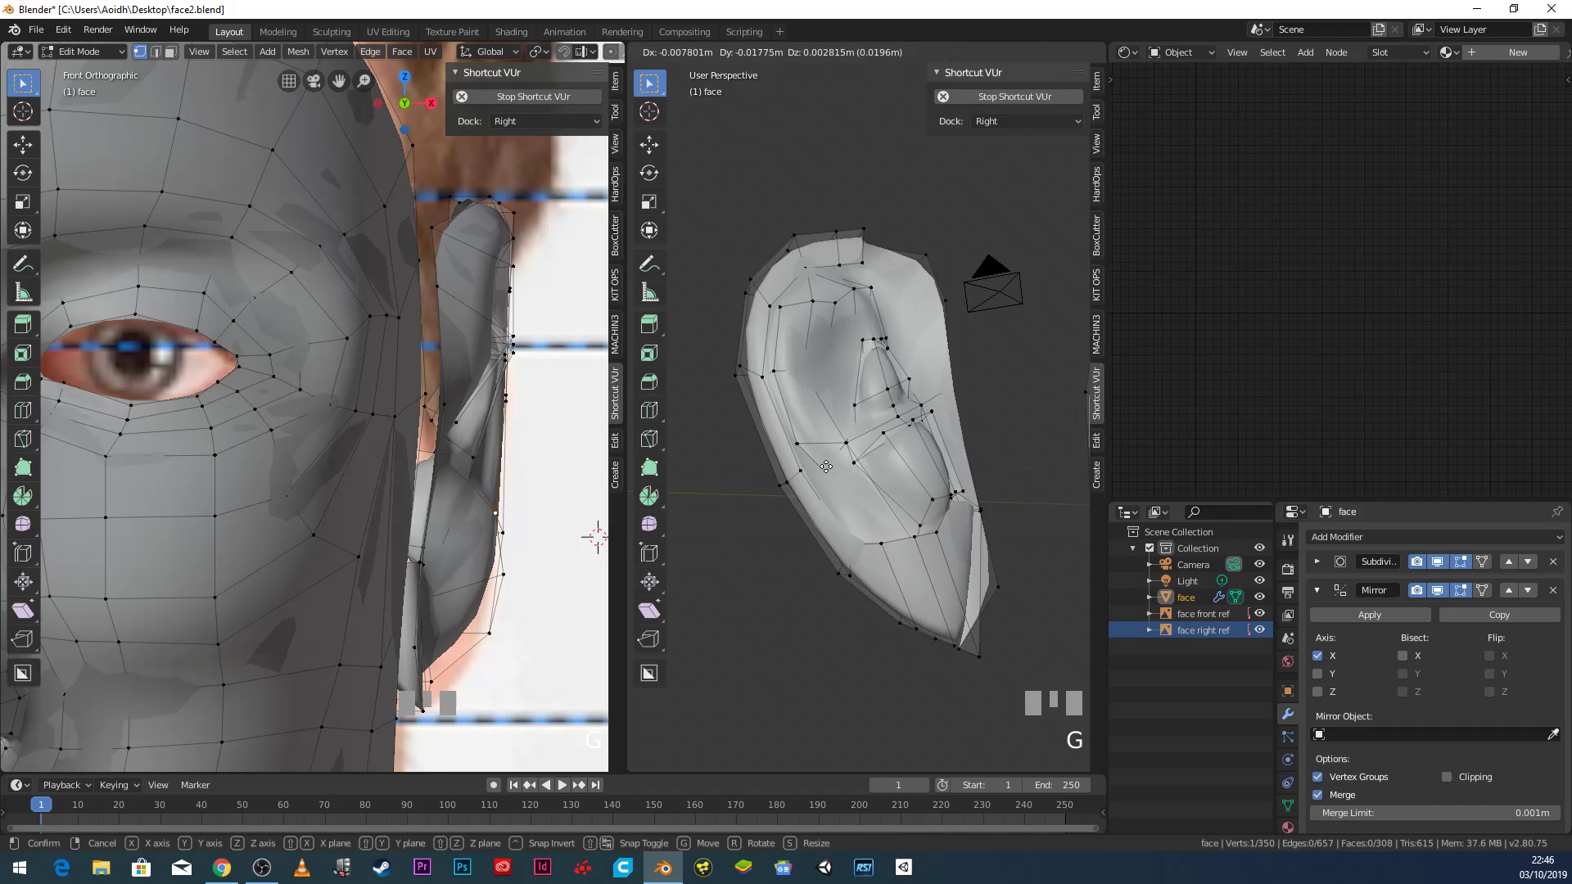
right_click(822, 472)
left_click(798, 471)
key("g")
left_click(817, 468)
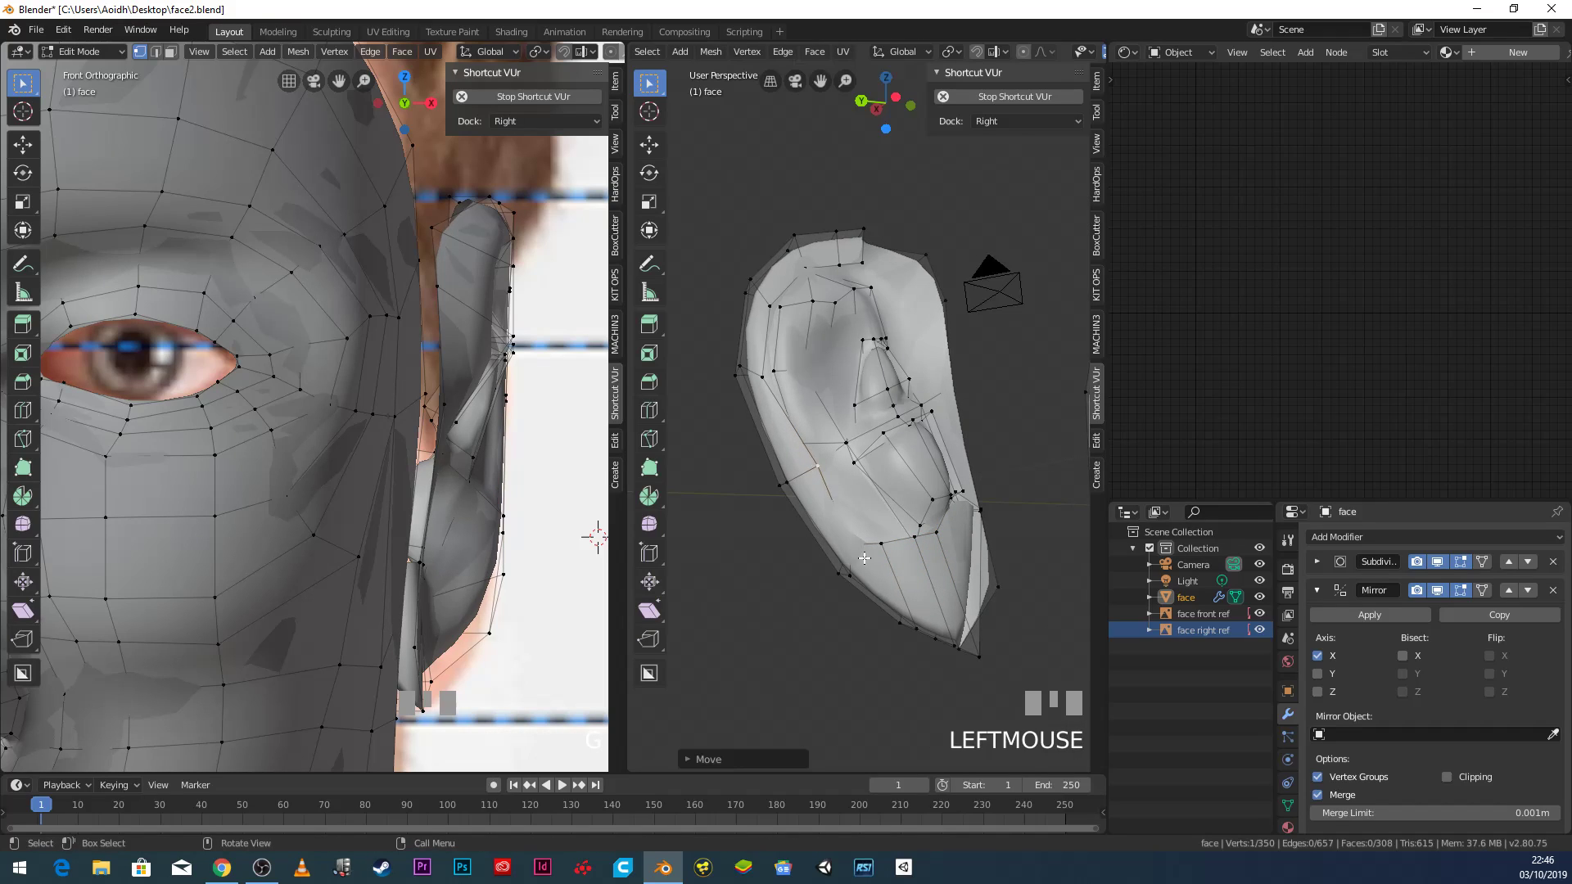
key("g")
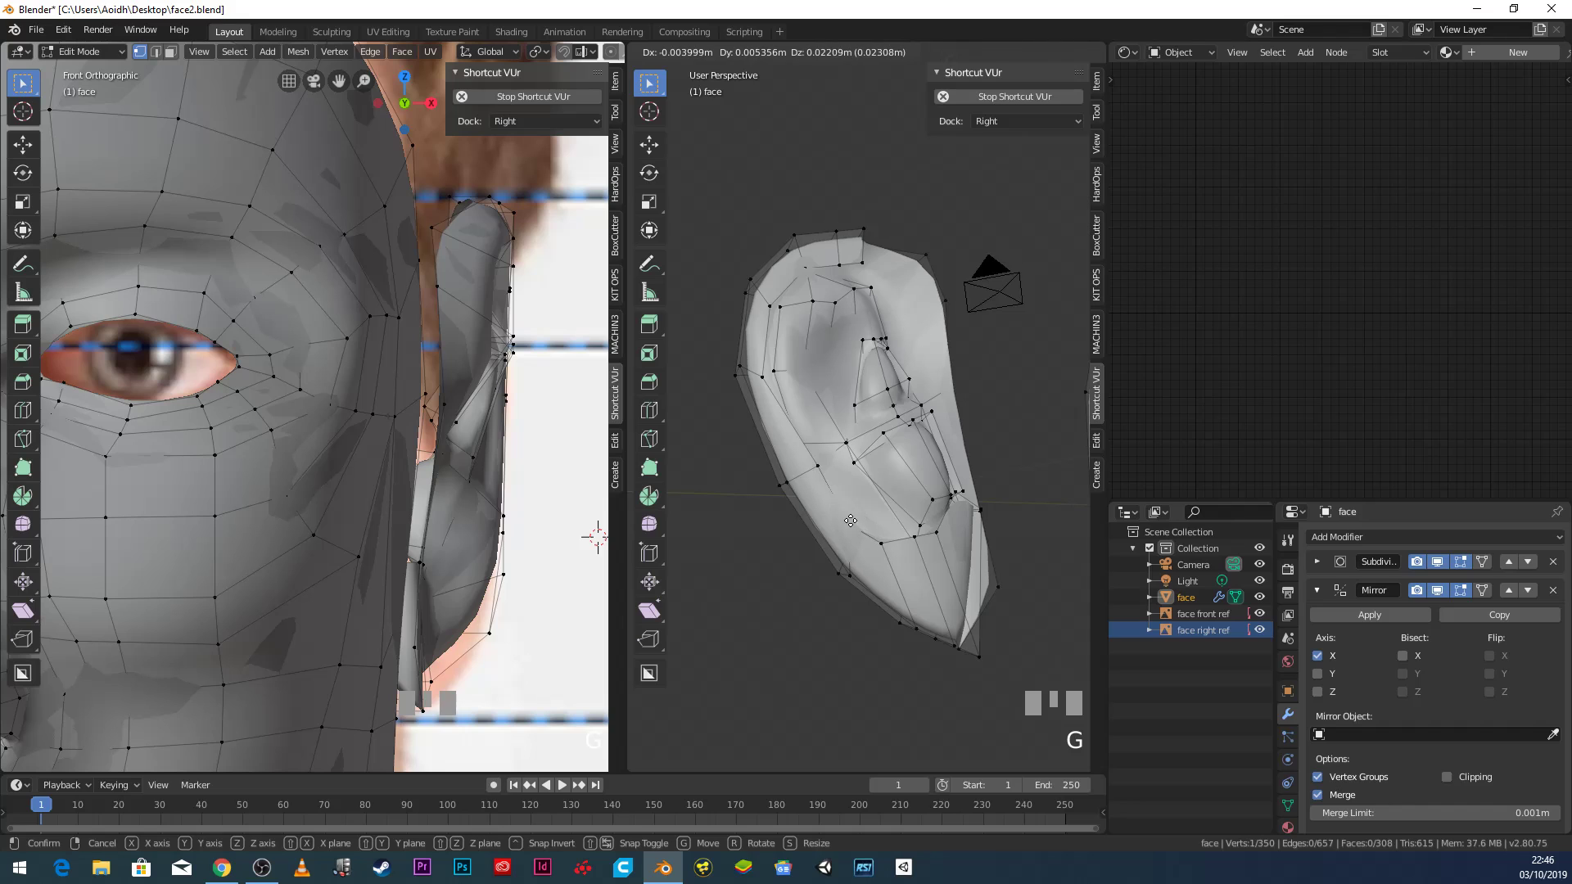
left_click(851, 521)
middle_click_drag(926, 504, 231, 455)
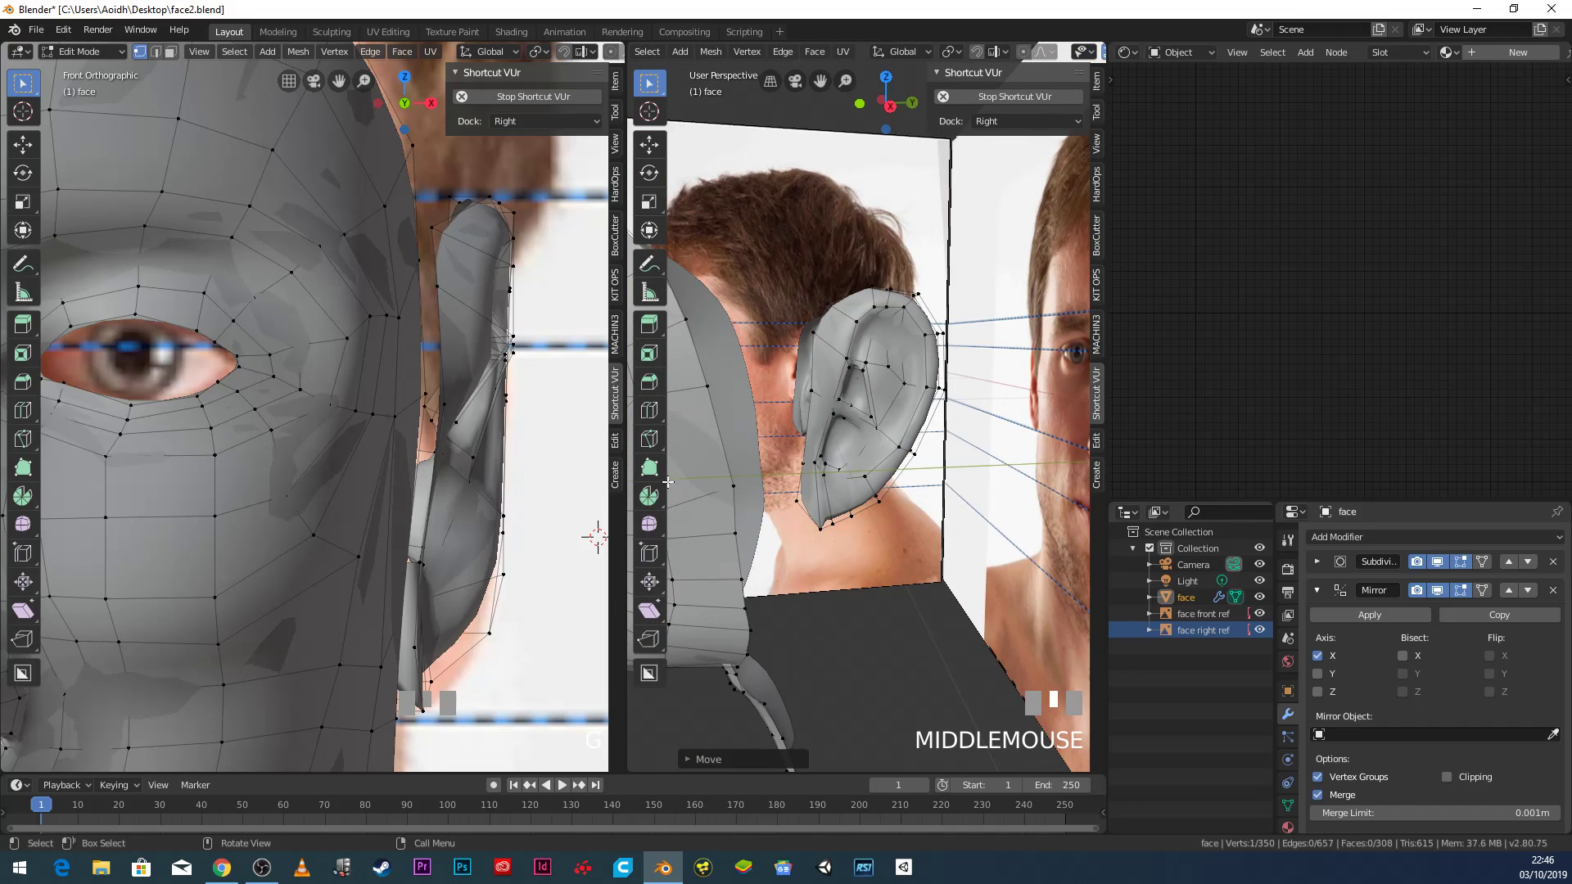
key("KP_3")
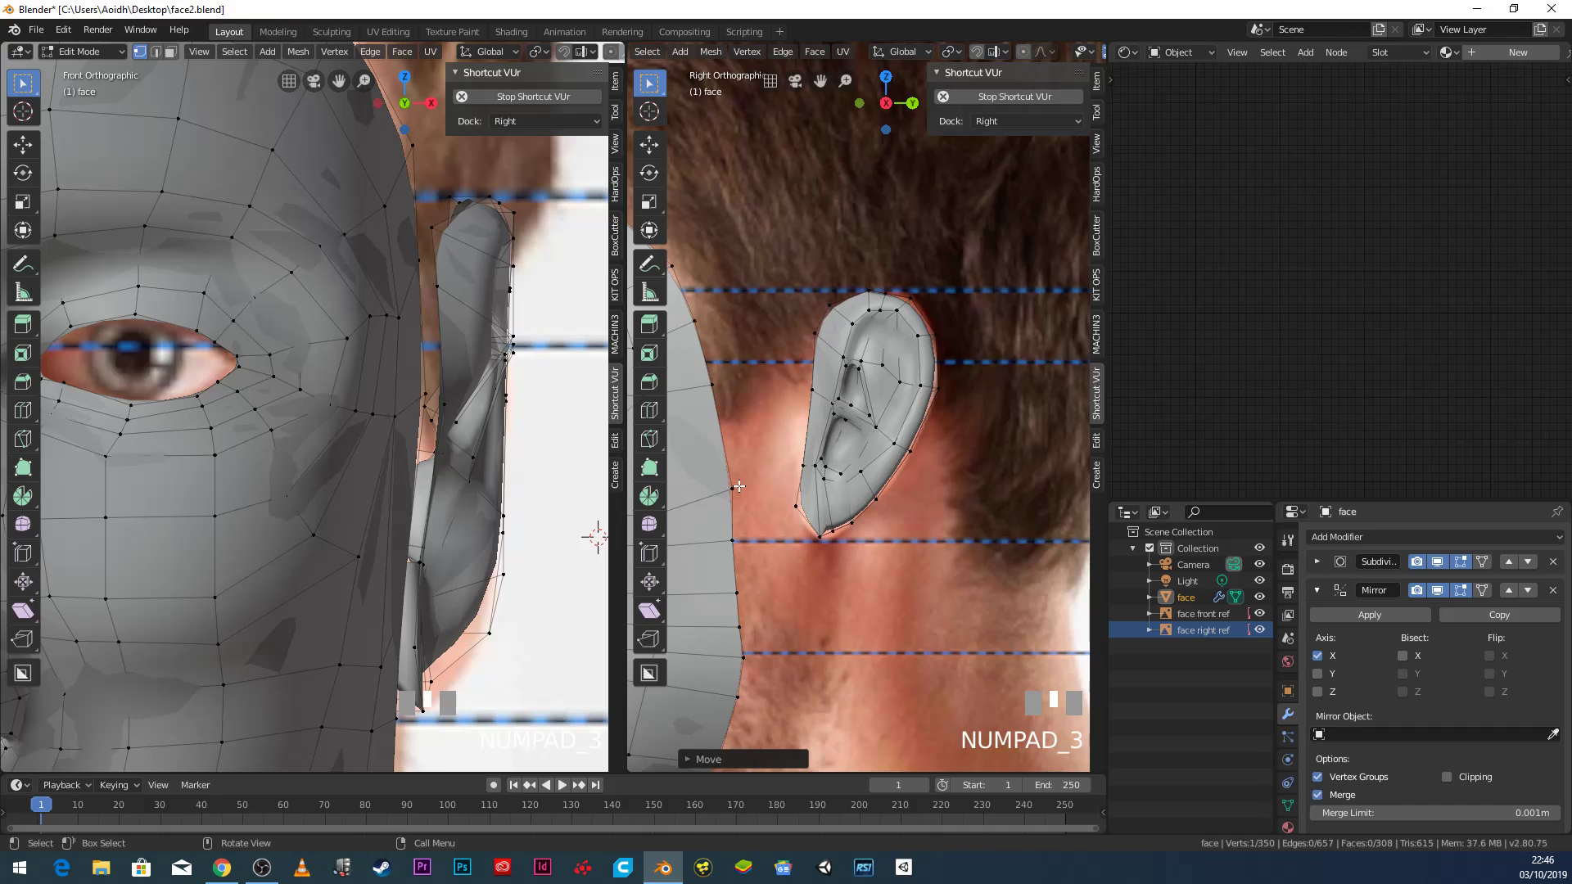
Fill the lower part of the gap between the cheek's rear edge and the ear's front edge with two faces.
scroll(727, 562, "up", 3)
middle_click_drag(726, 562, 928, 580, "shift")
left_click(913, 637)
left_click(910, 549, "shift")
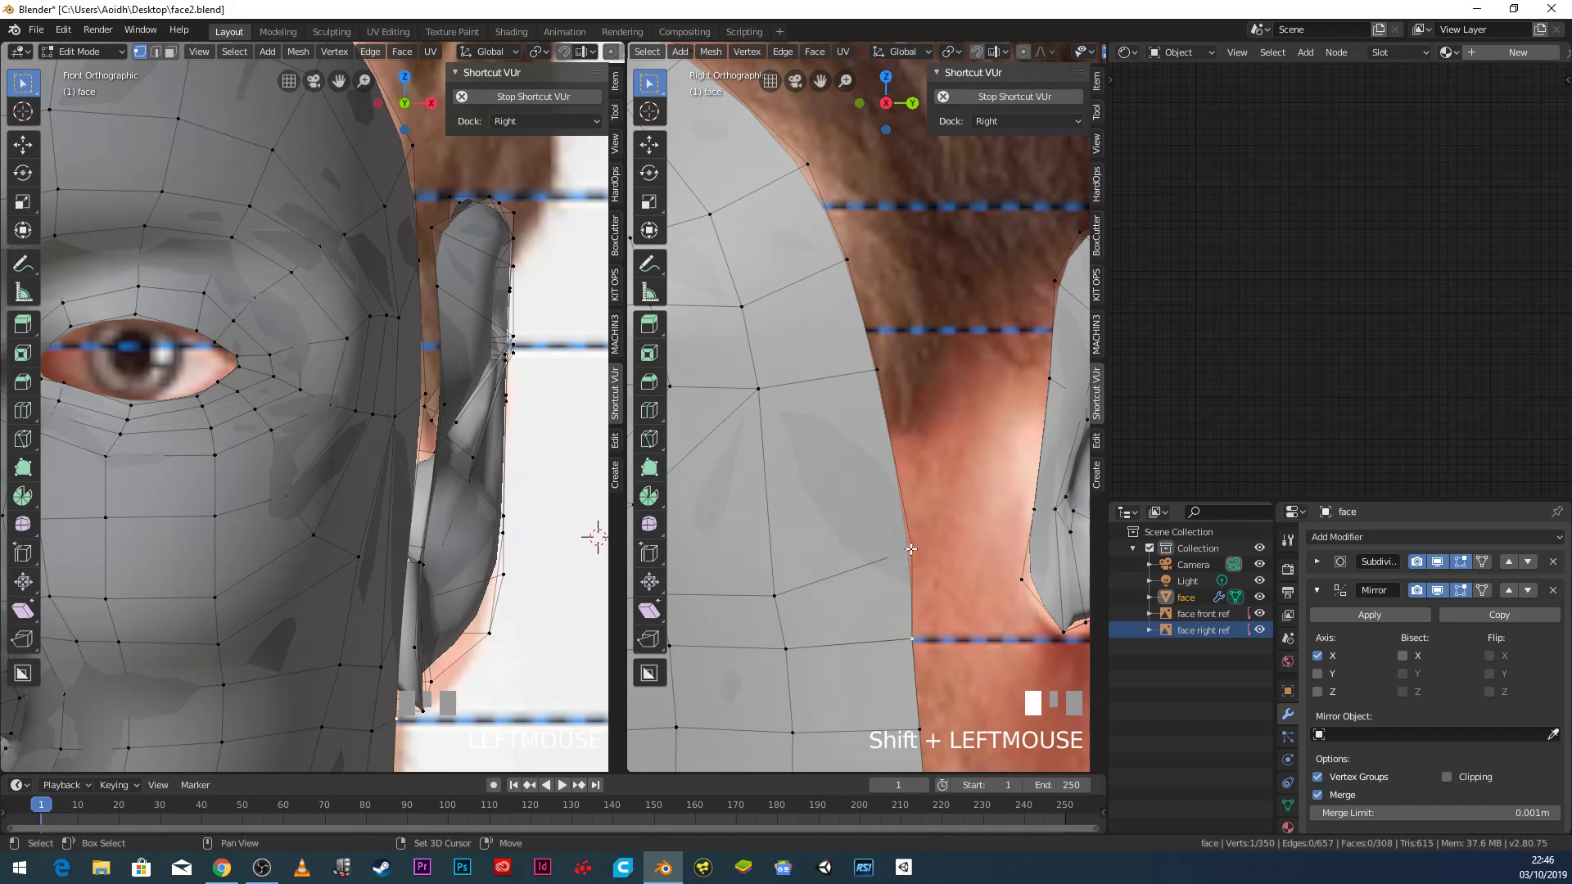
key("f")
left_click(1004, 512)
left_click(908, 526, "shift")
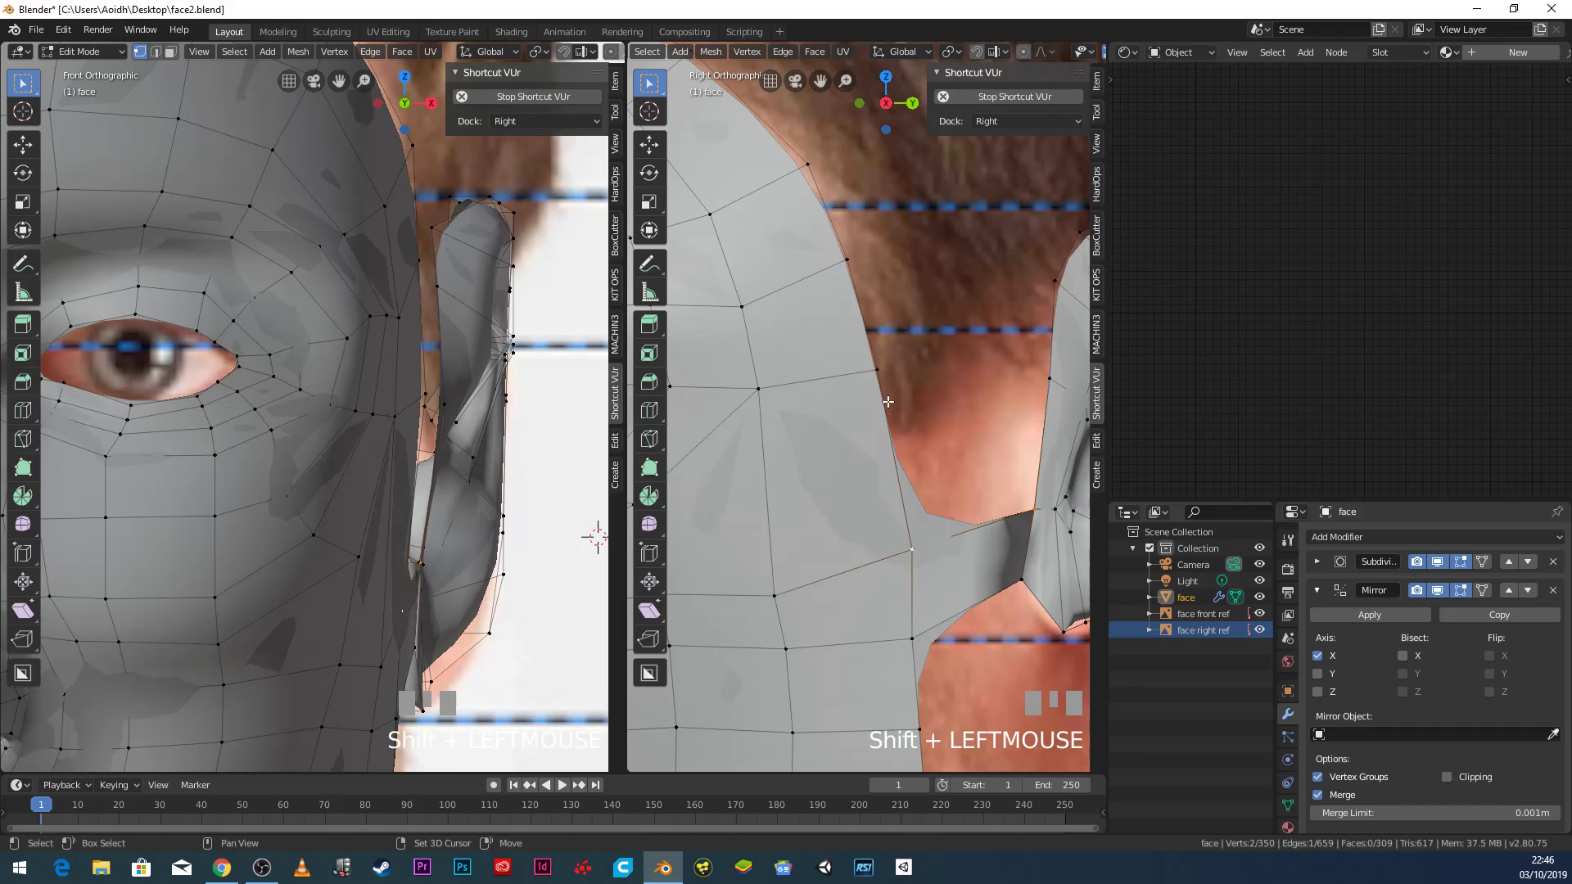
Fill the upper part of the gap between the temple's rear edge and the top of the ear with two more faces.
middle_click_drag(1045, 386, 935, 480, "shift")
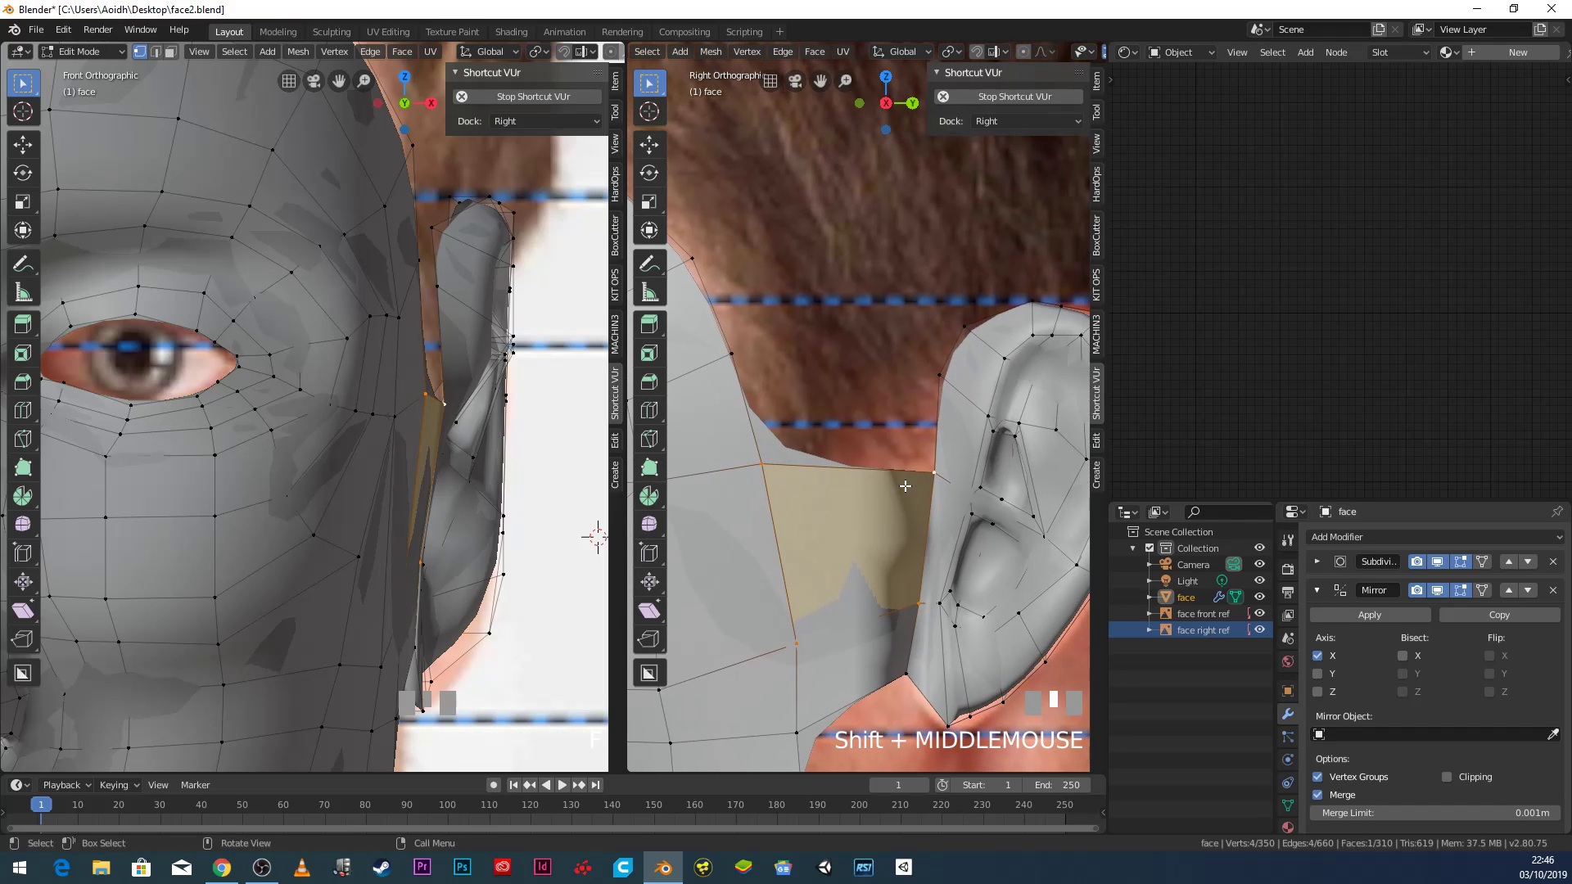
left_click(934, 473)
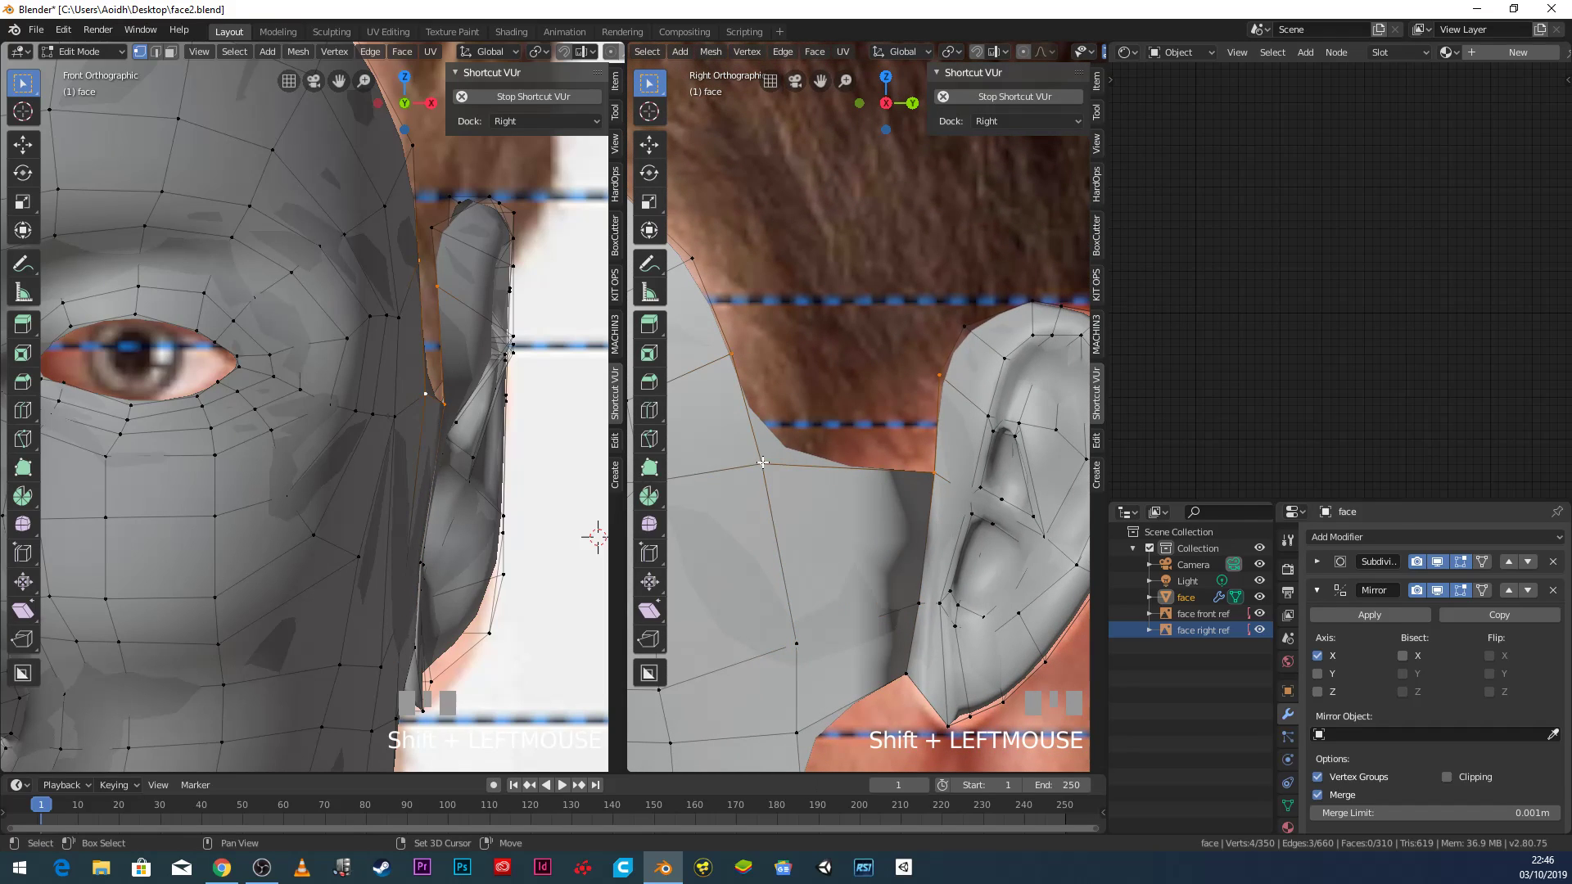
key("f")
left_click(734, 347)
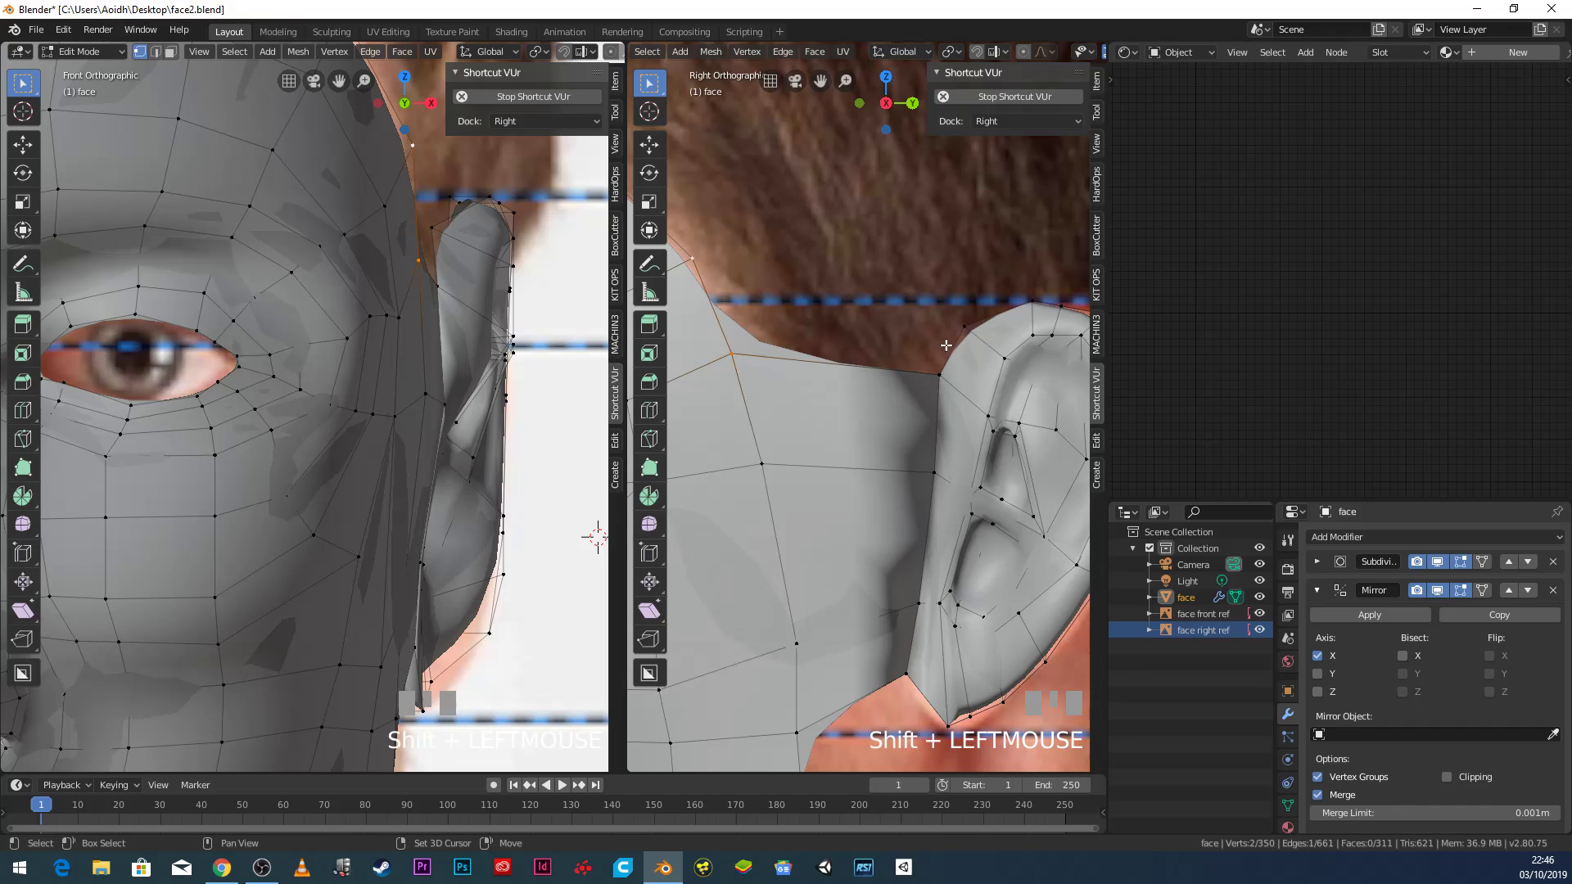
key("f")
scroll(919, 399, "down", 2)
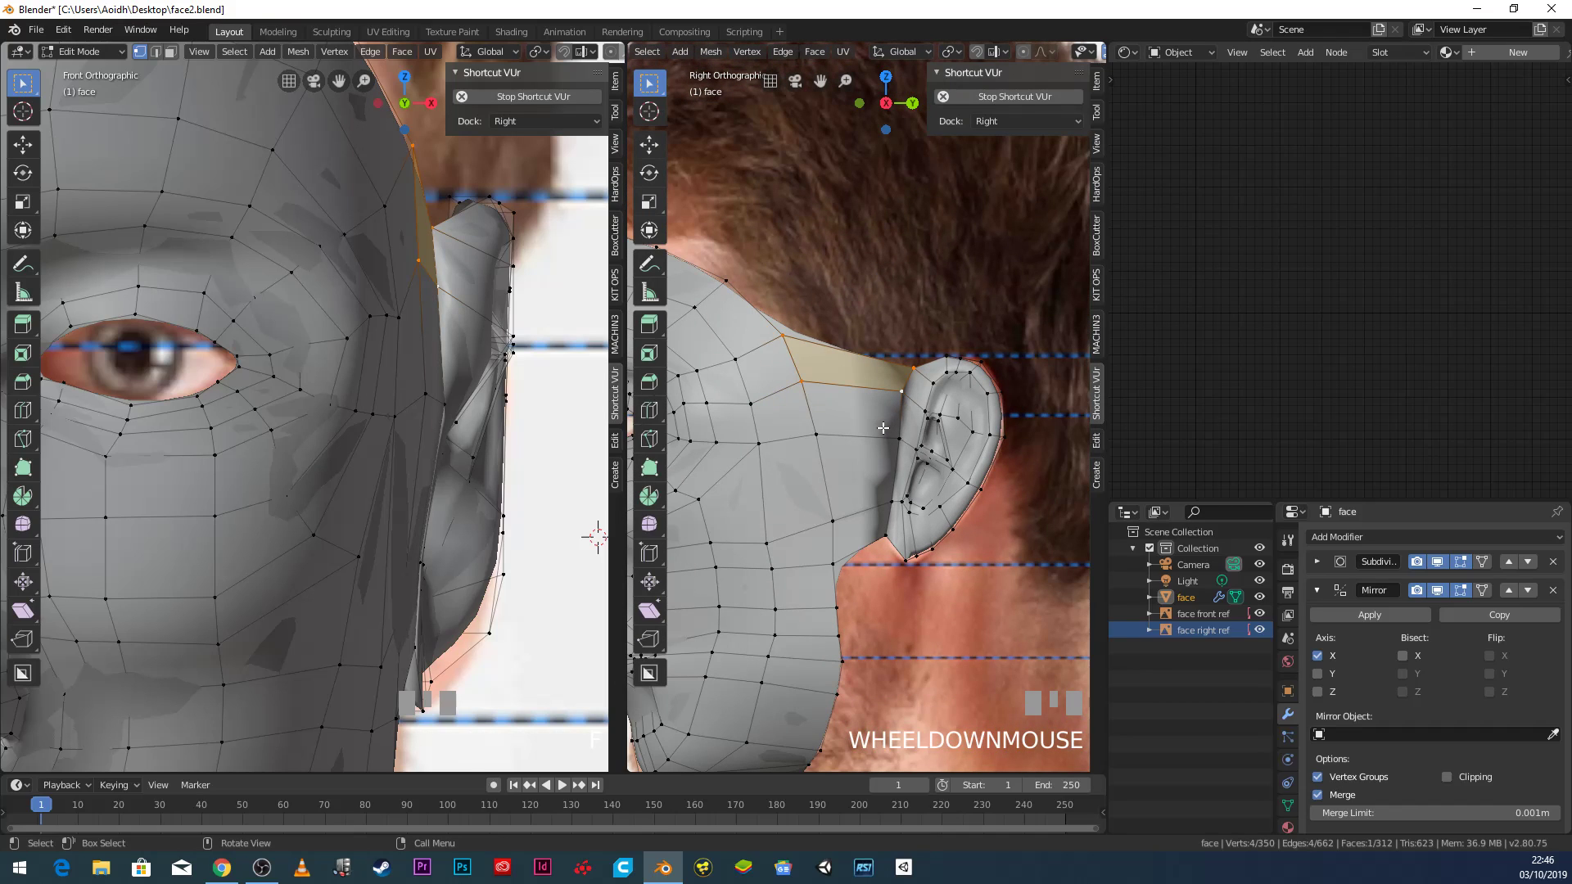
Select the entire face mesh and recalculate its normals.
key("a")
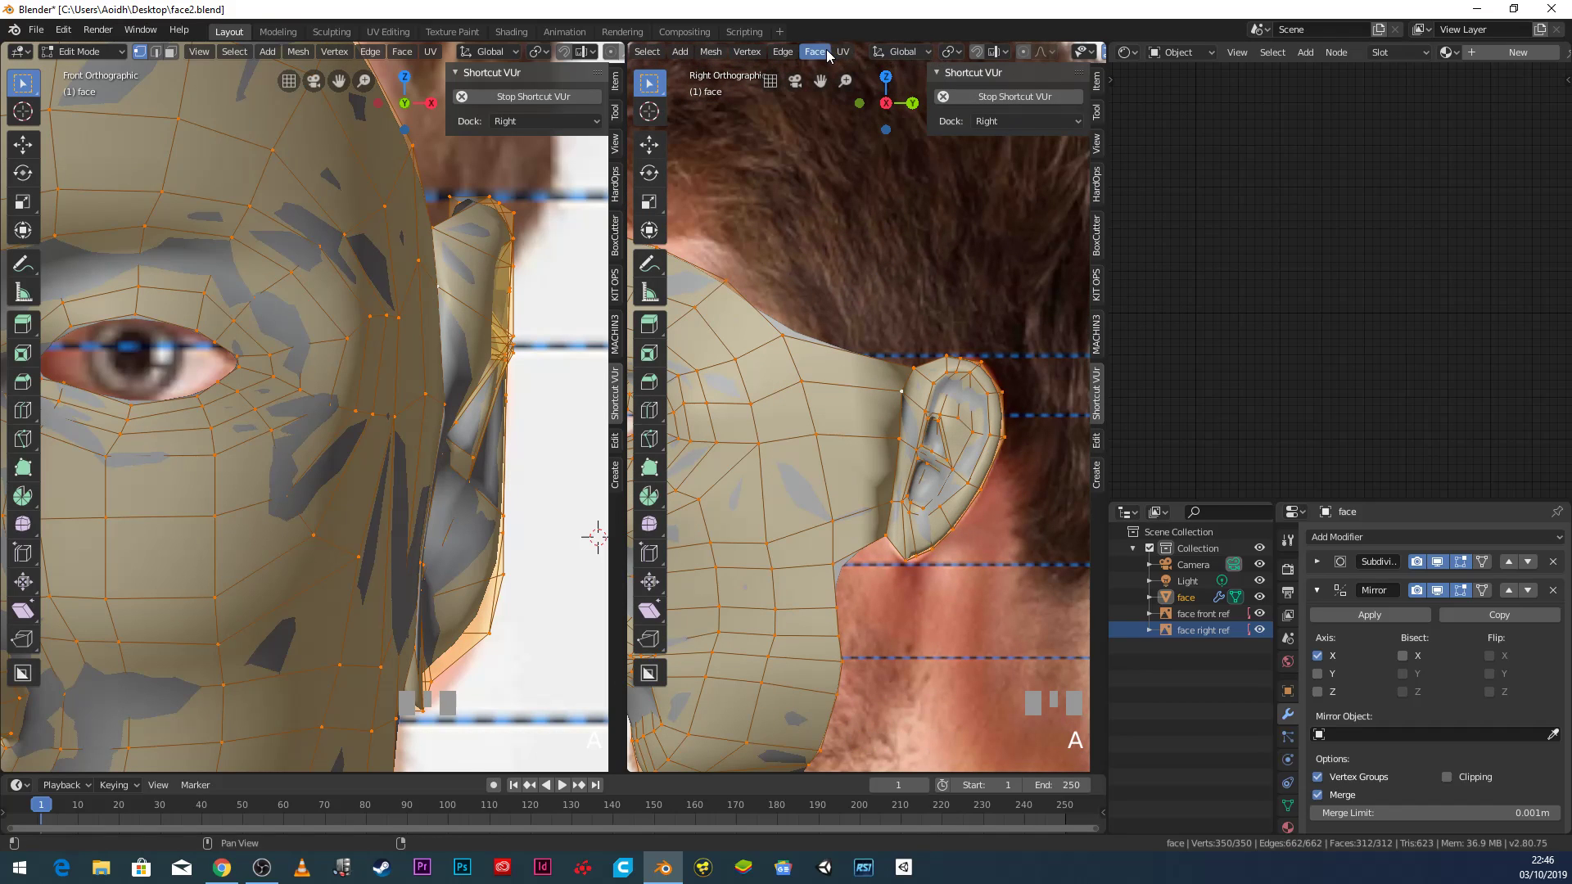
left_click(709, 52)
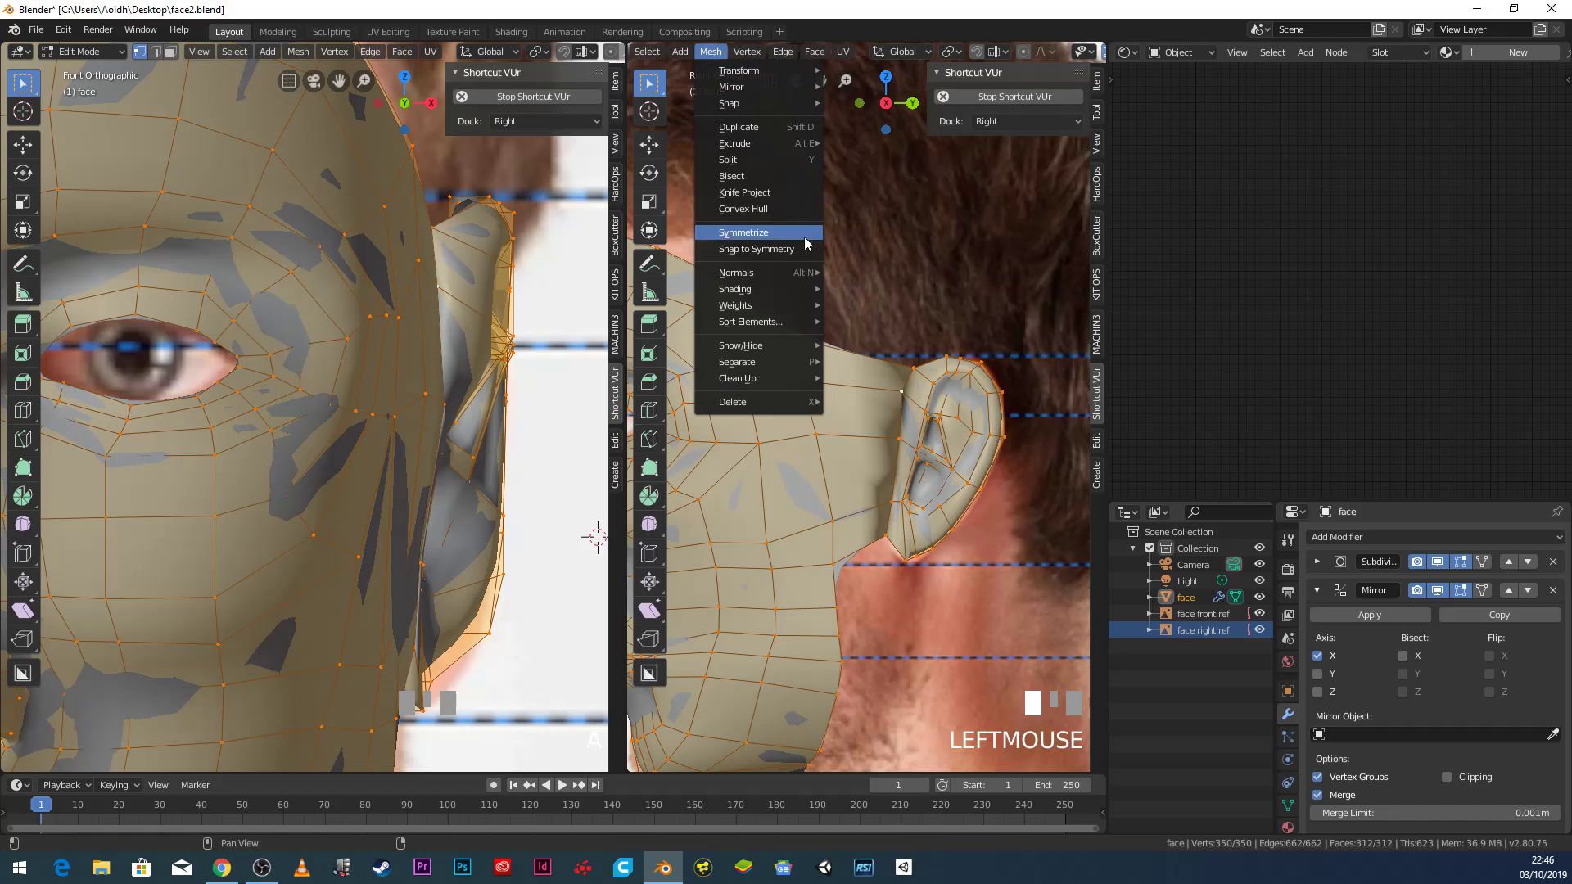
mouse_move(786, 272)
left_click(888, 289)
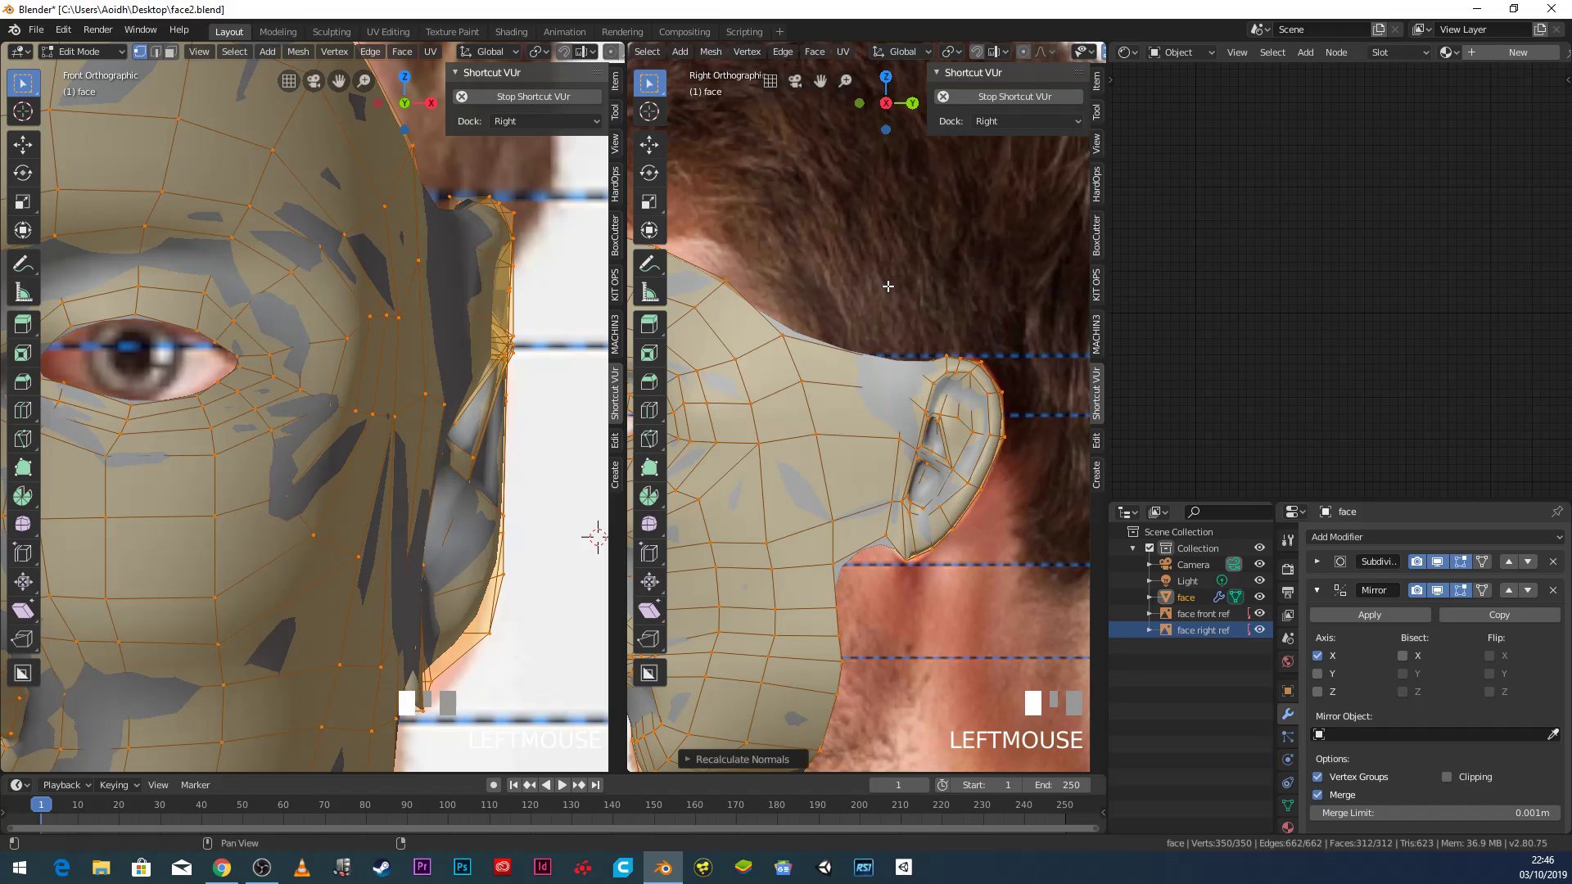
Select four vertices along the ear's rear edge, extrude them backward along global Y and scale the new edge along Y to about 0.47.
scroll(891, 489, "down", 3)
middle_click_drag(892, 489, 742, 449)
scroll(740, 448, "up", 3)
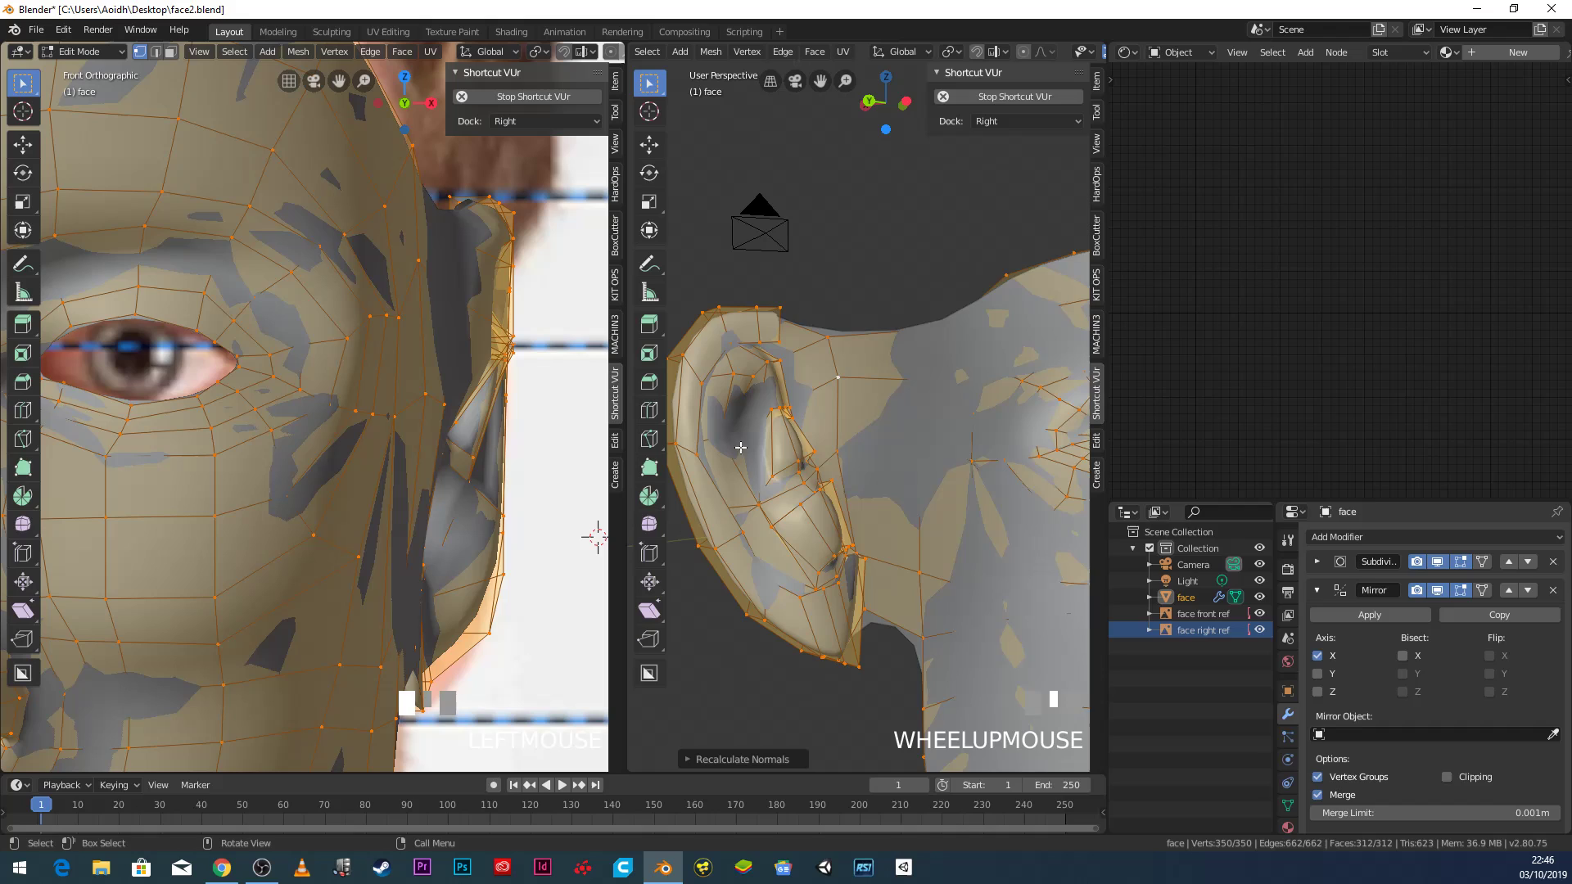
left_click(701, 382)
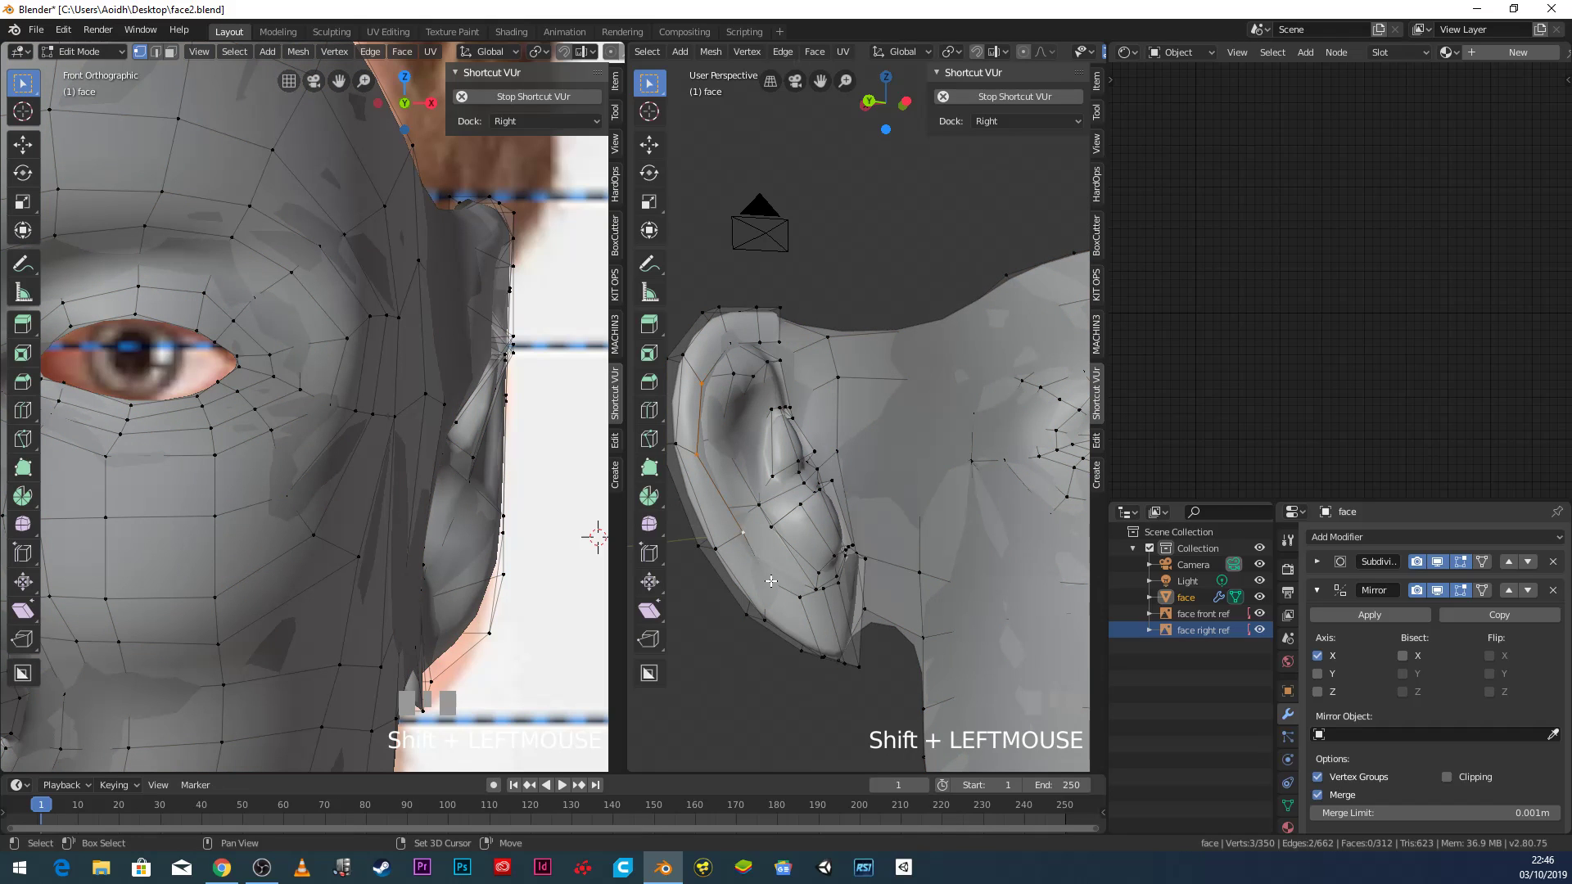
key("KP_3")
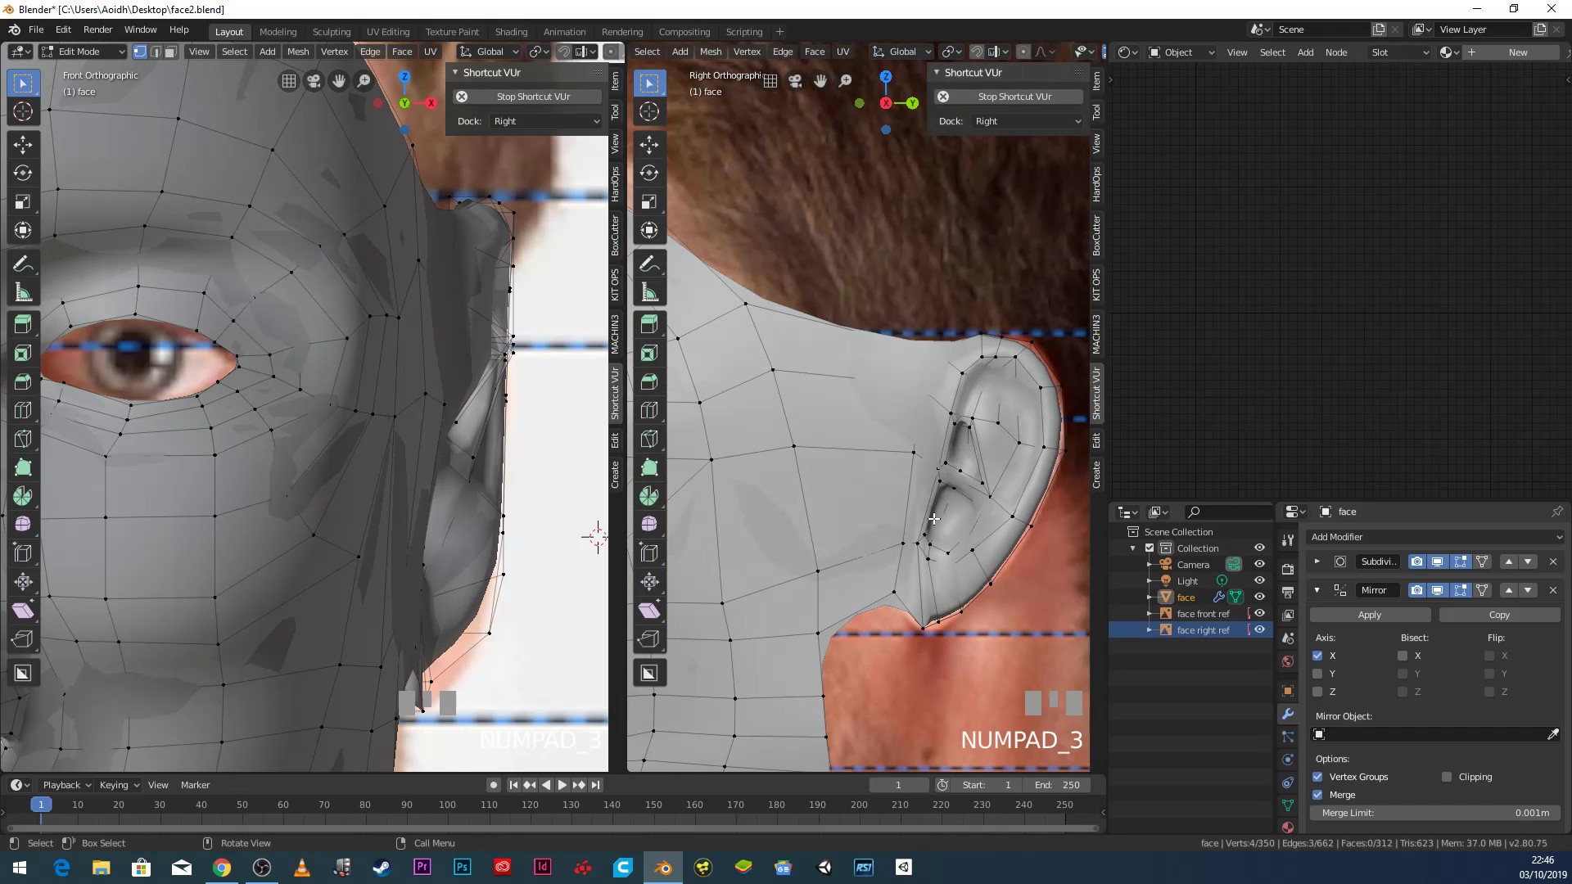
scroll(925, 522, "down", 2)
key("e")
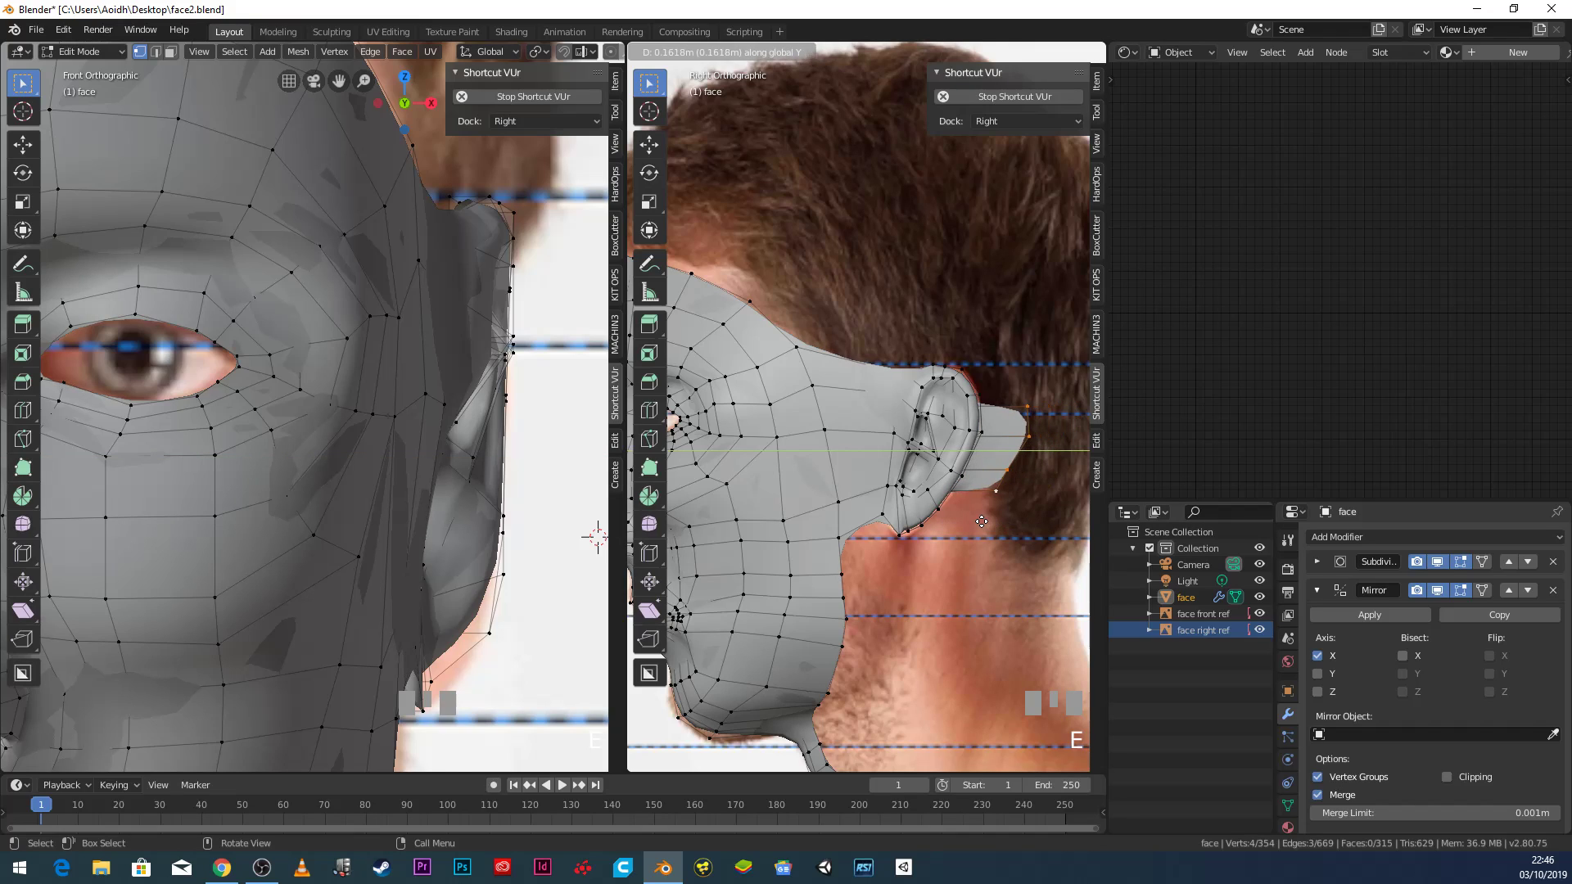
left_click(969, 518)
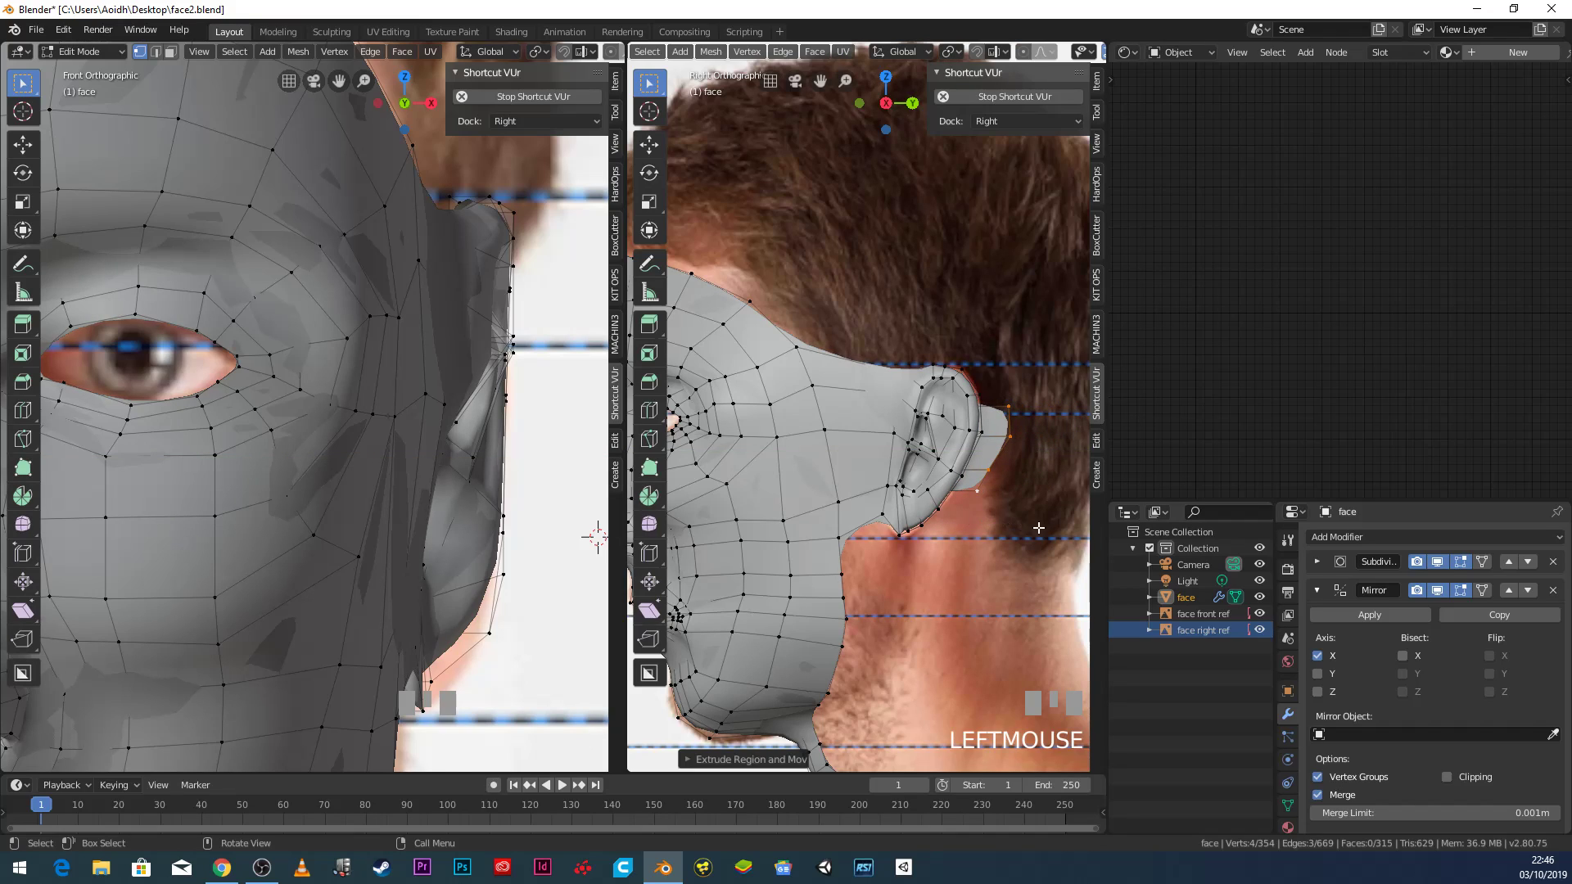
key("s")
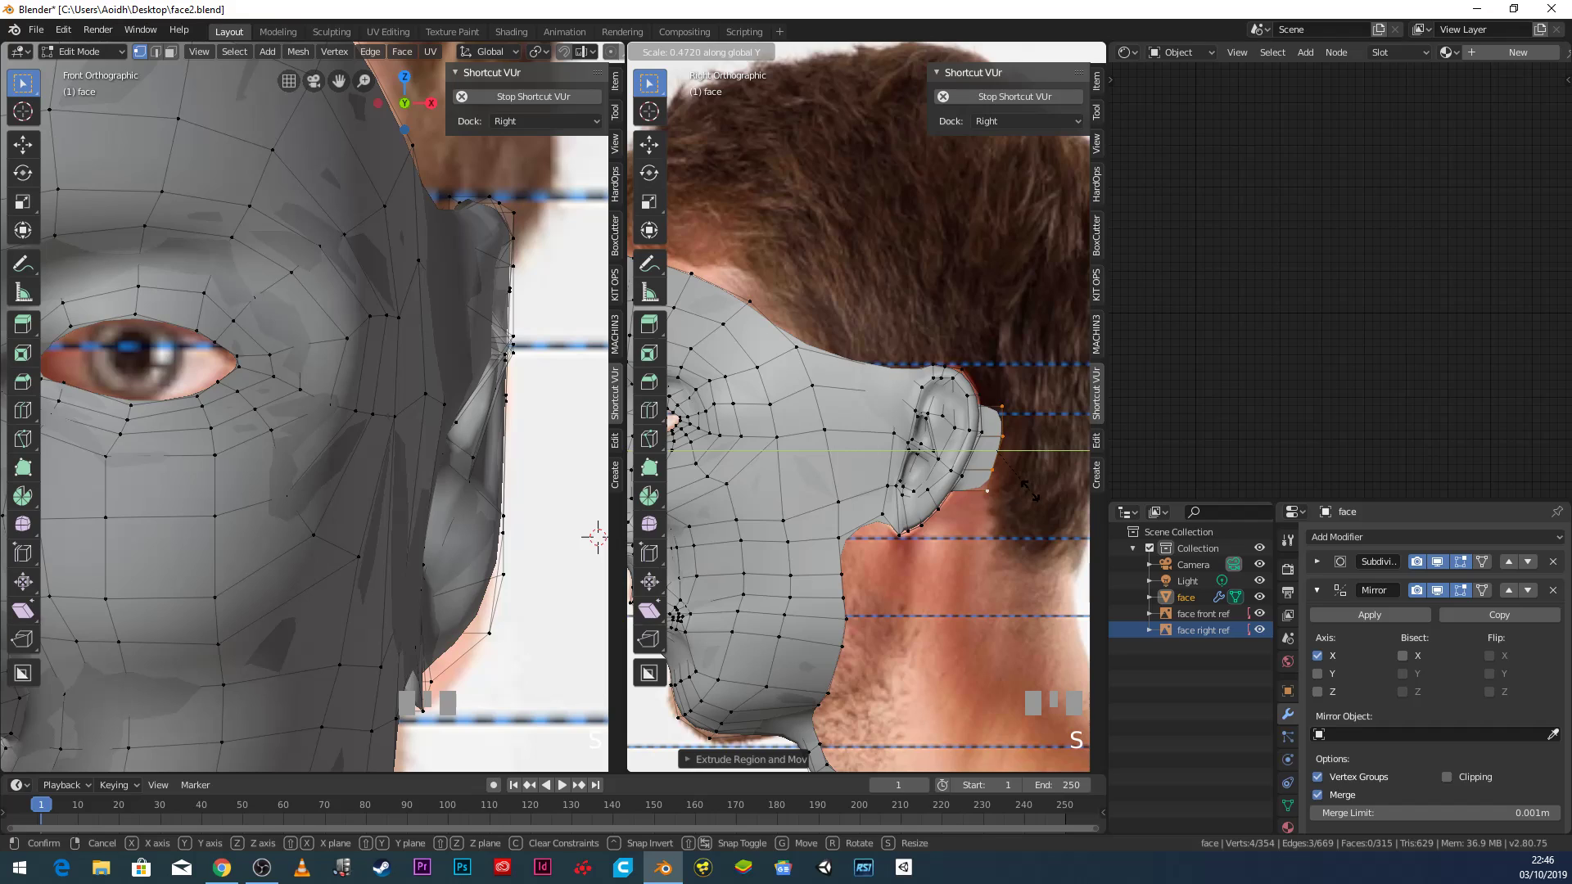
left_click(1024, 496)
Return to object mode, save the file, and hide the front and right face reference images.
scroll(1017, 502, "down", 5)
middle_click_drag(1018, 502, 980, 531, "shift")
key("Tab")
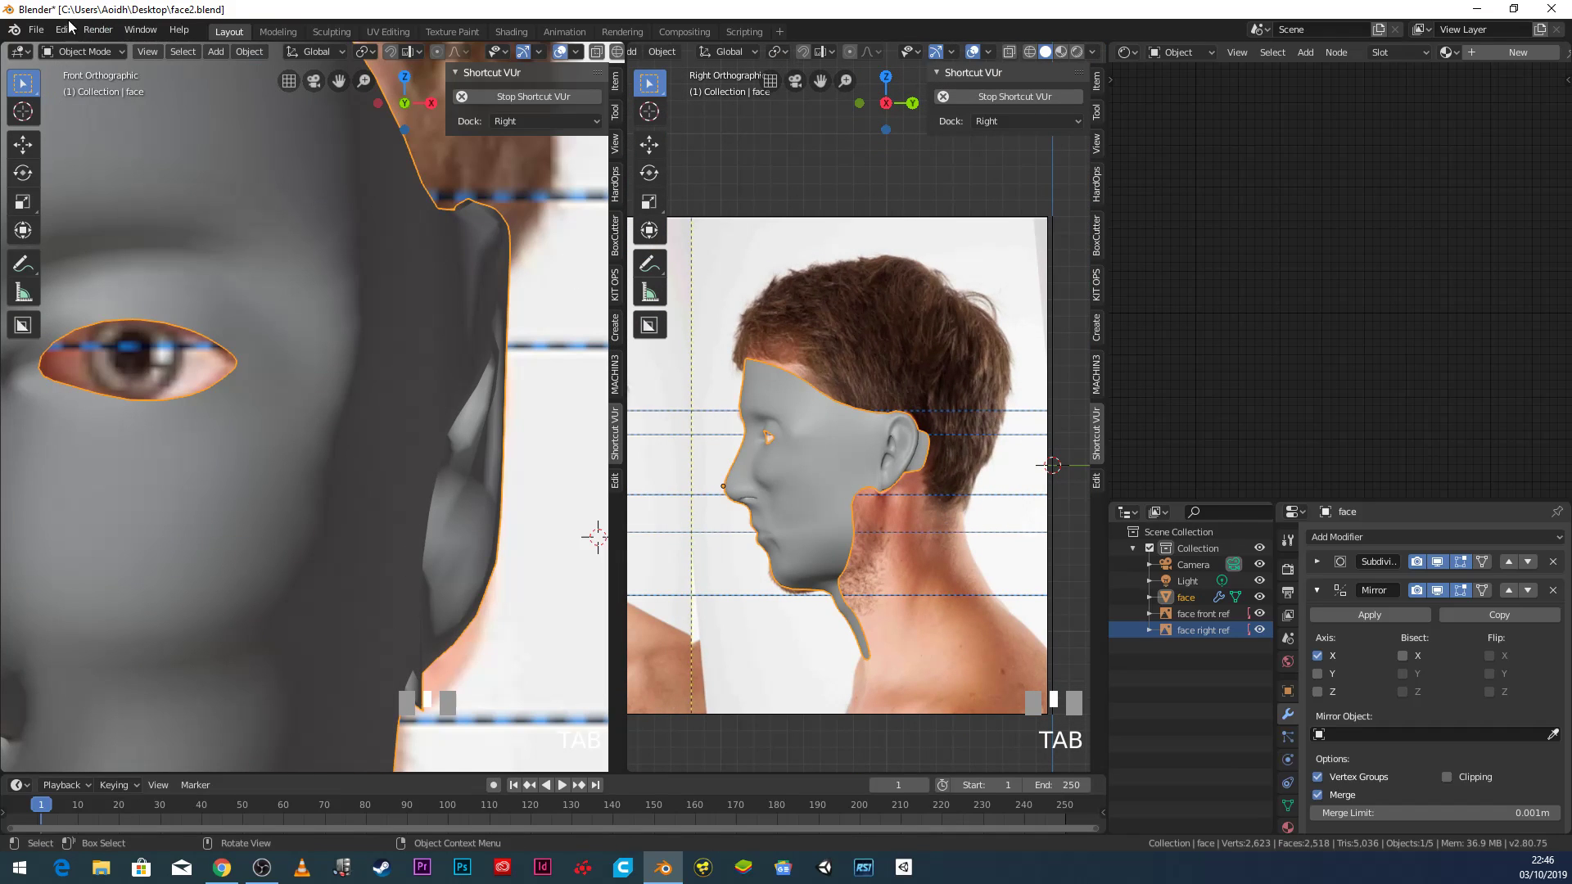
left_click(36, 29)
left_click(49, 141)
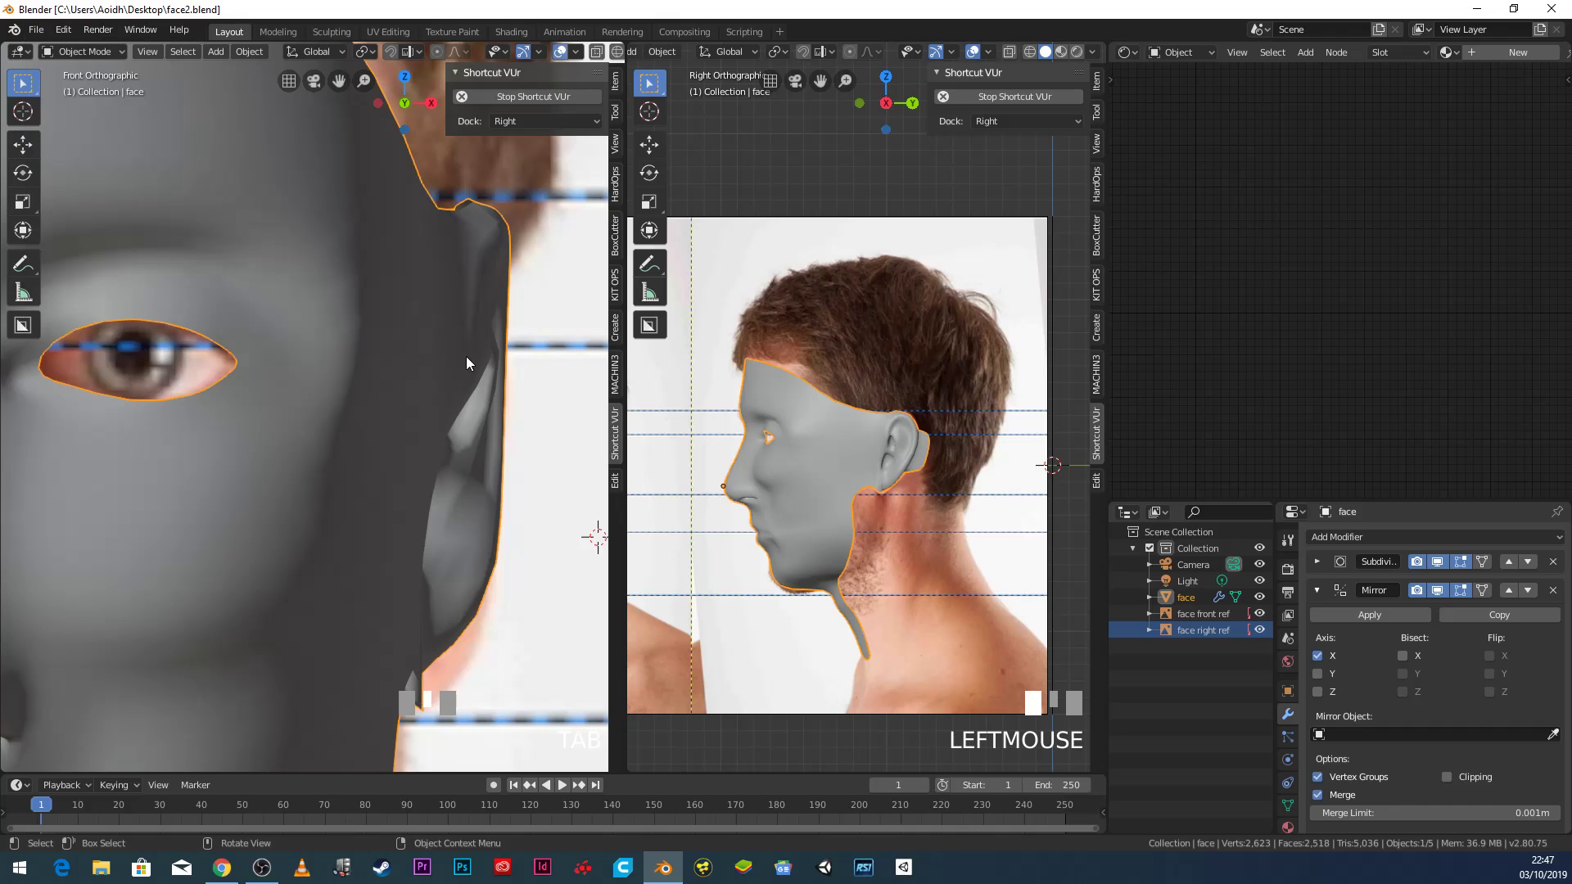
left_click(1259, 613)
left_click(1259, 630)
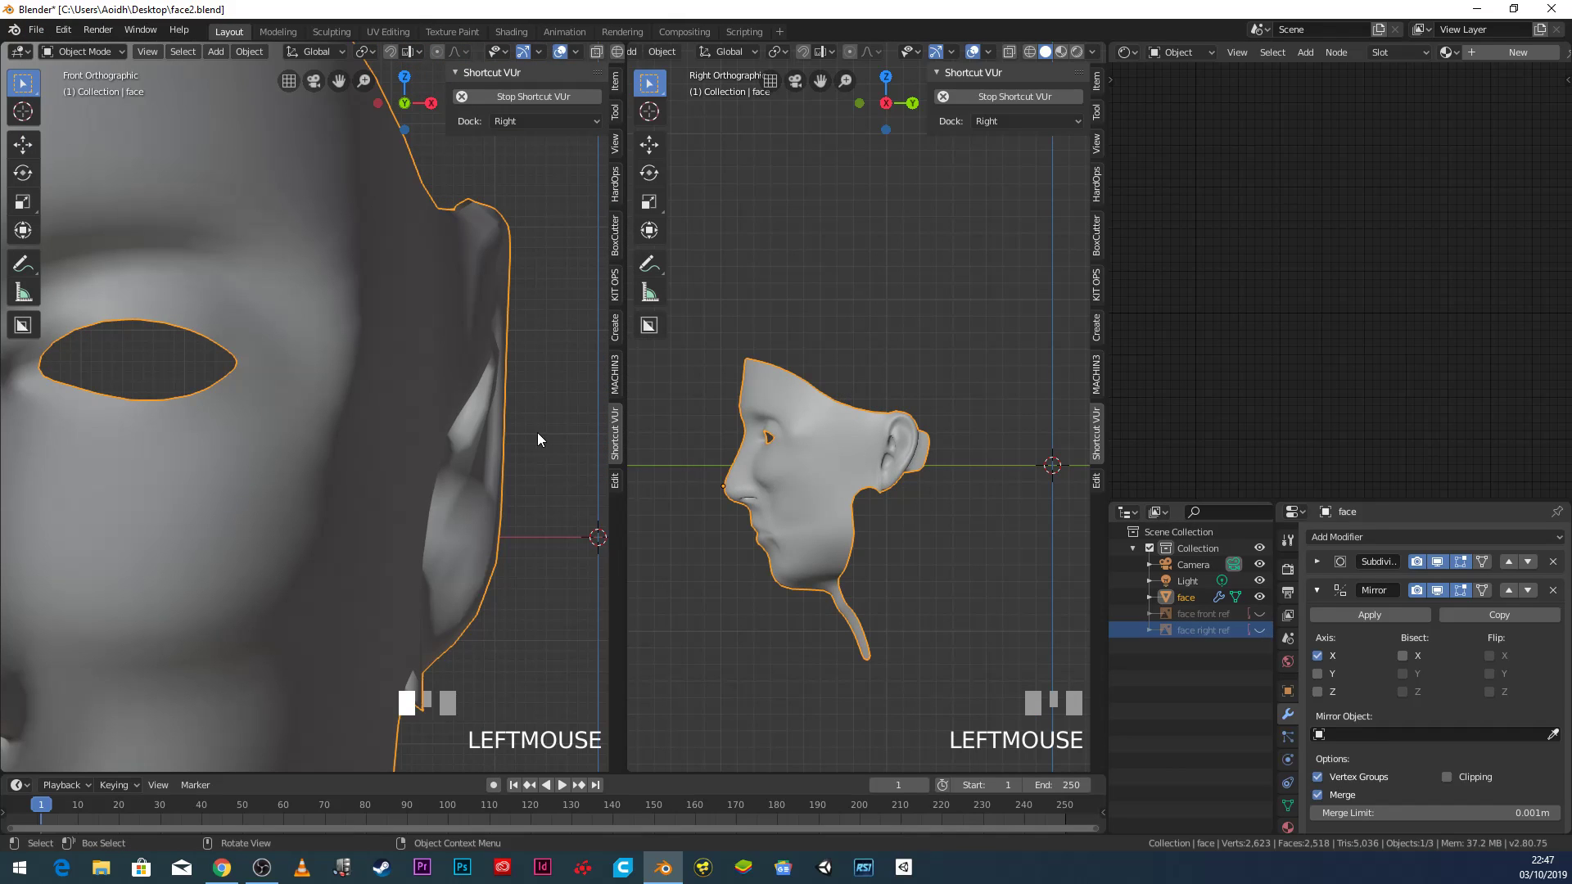
Frame the ear up close, enter edit mode on the face mesh and examine the vertices under the earlobe.
scroll(538, 434, "down", 4)
middle_click_drag(538, 434, 321, 406, "shift")
scroll(399, 375, "down", 3)
scroll(405, 419, "up", 3)
scroll(435, 457, "up", 3)
middle_click_drag(436, 456, 290, 464, "shift")
key("Tab")
scroll(291, 463, "up", 3)
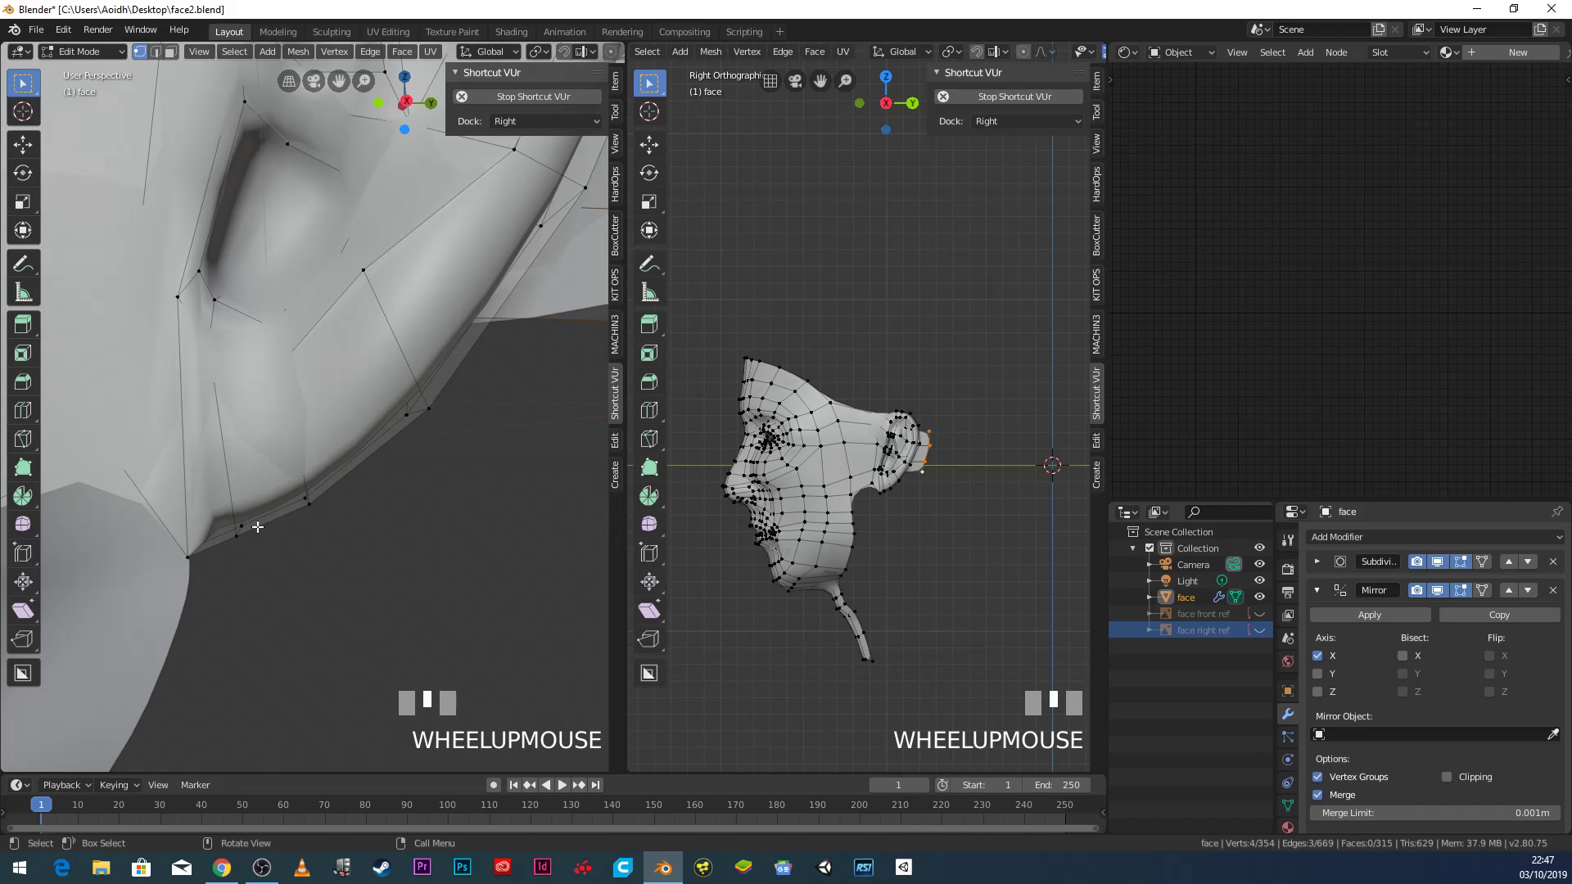
left_click(245, 526)
middle_click_drag(245, 526, 314, 556)
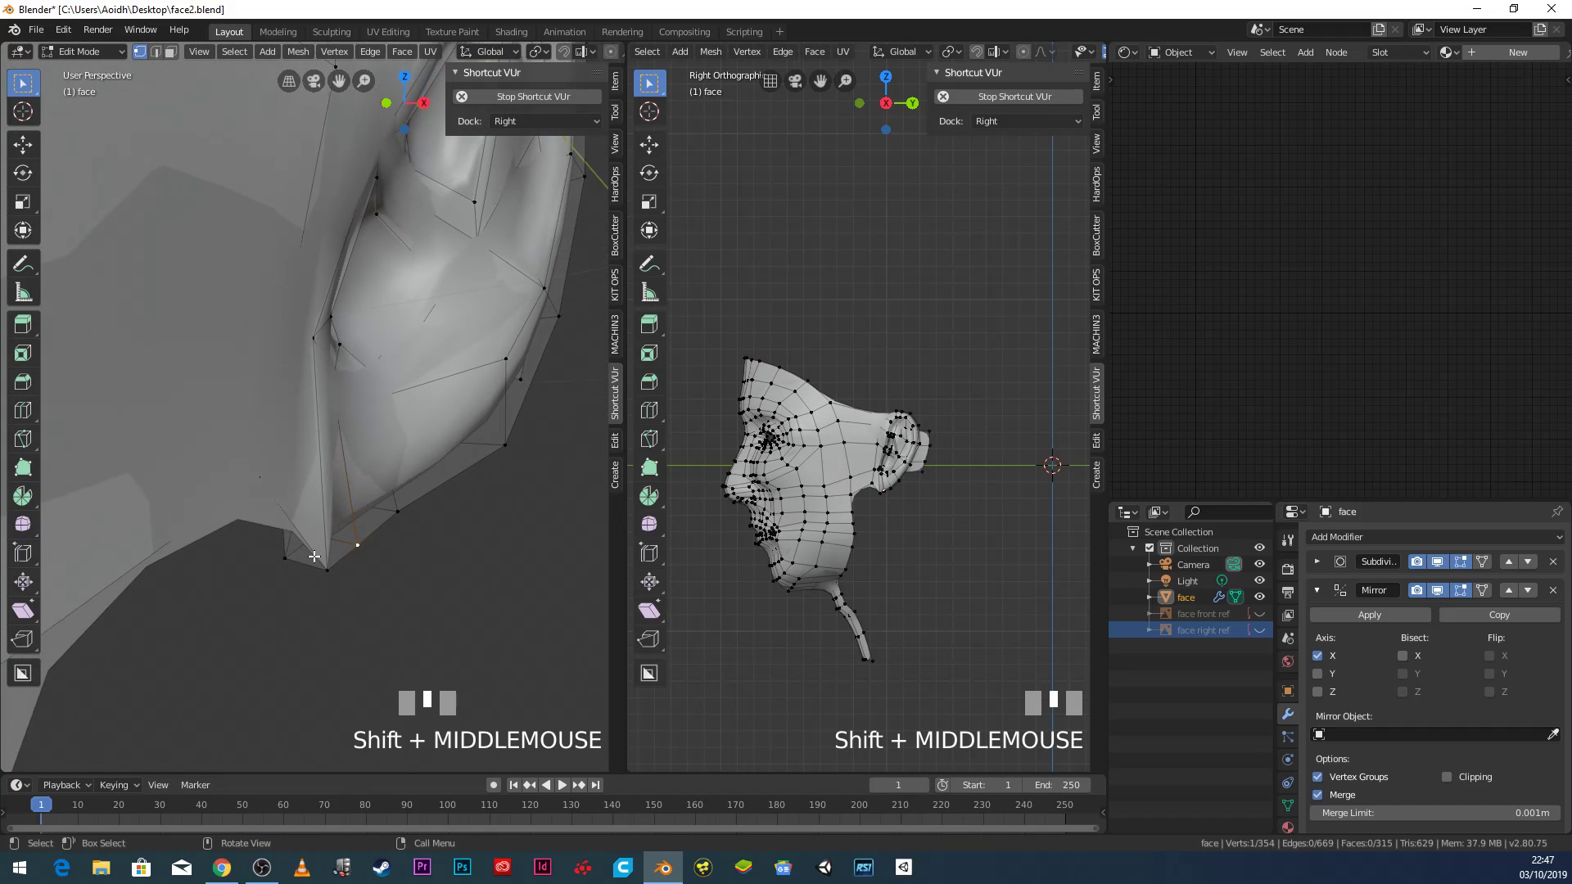
left_click(261, 489)
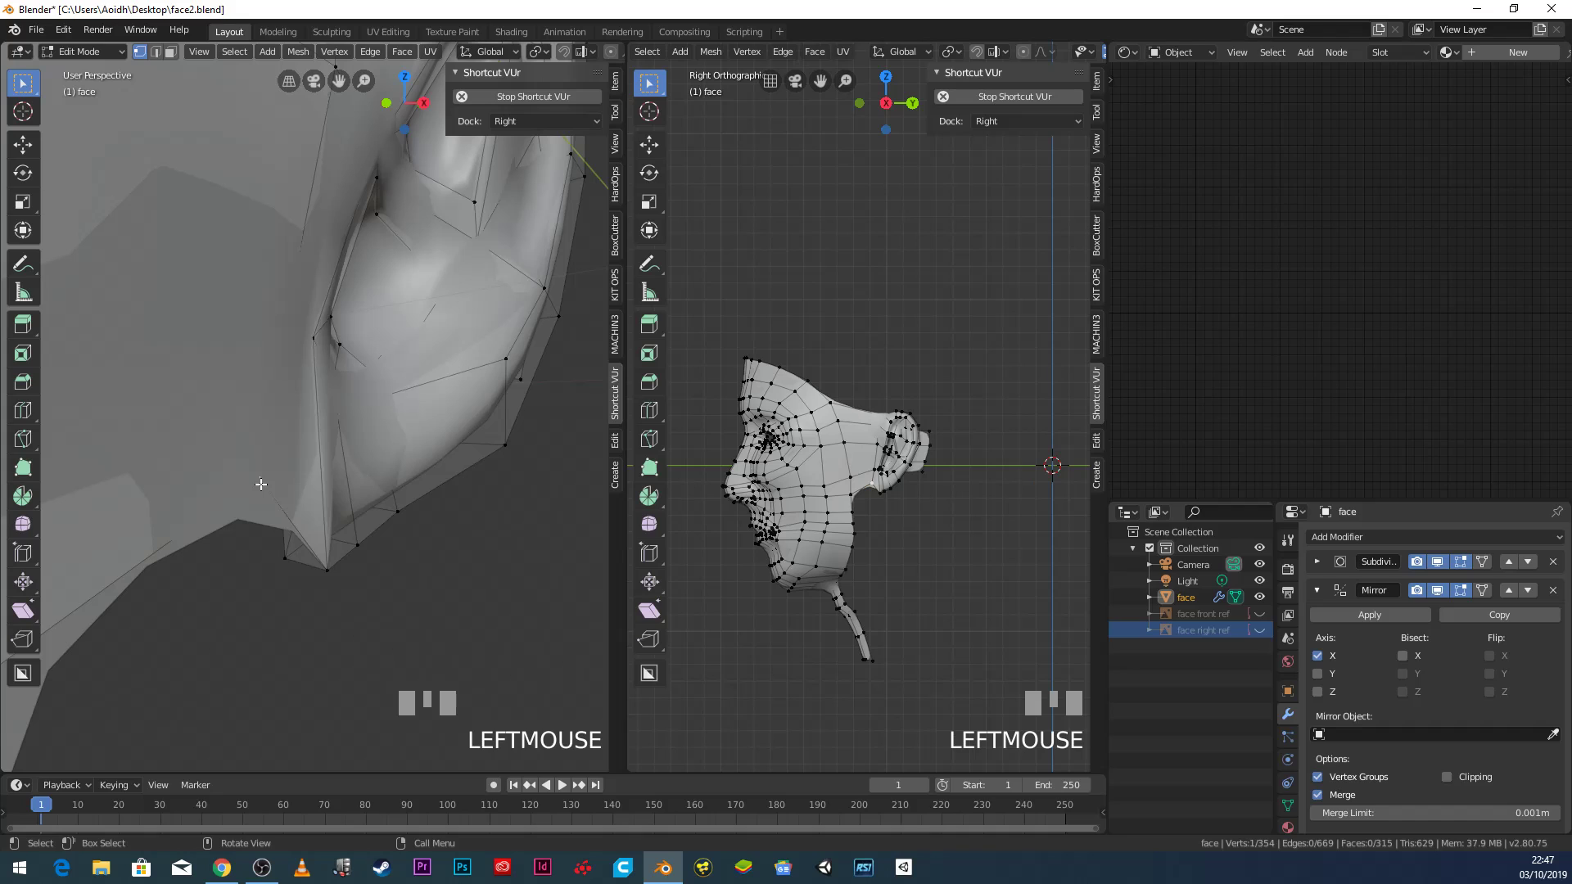
key("g")
key("x")
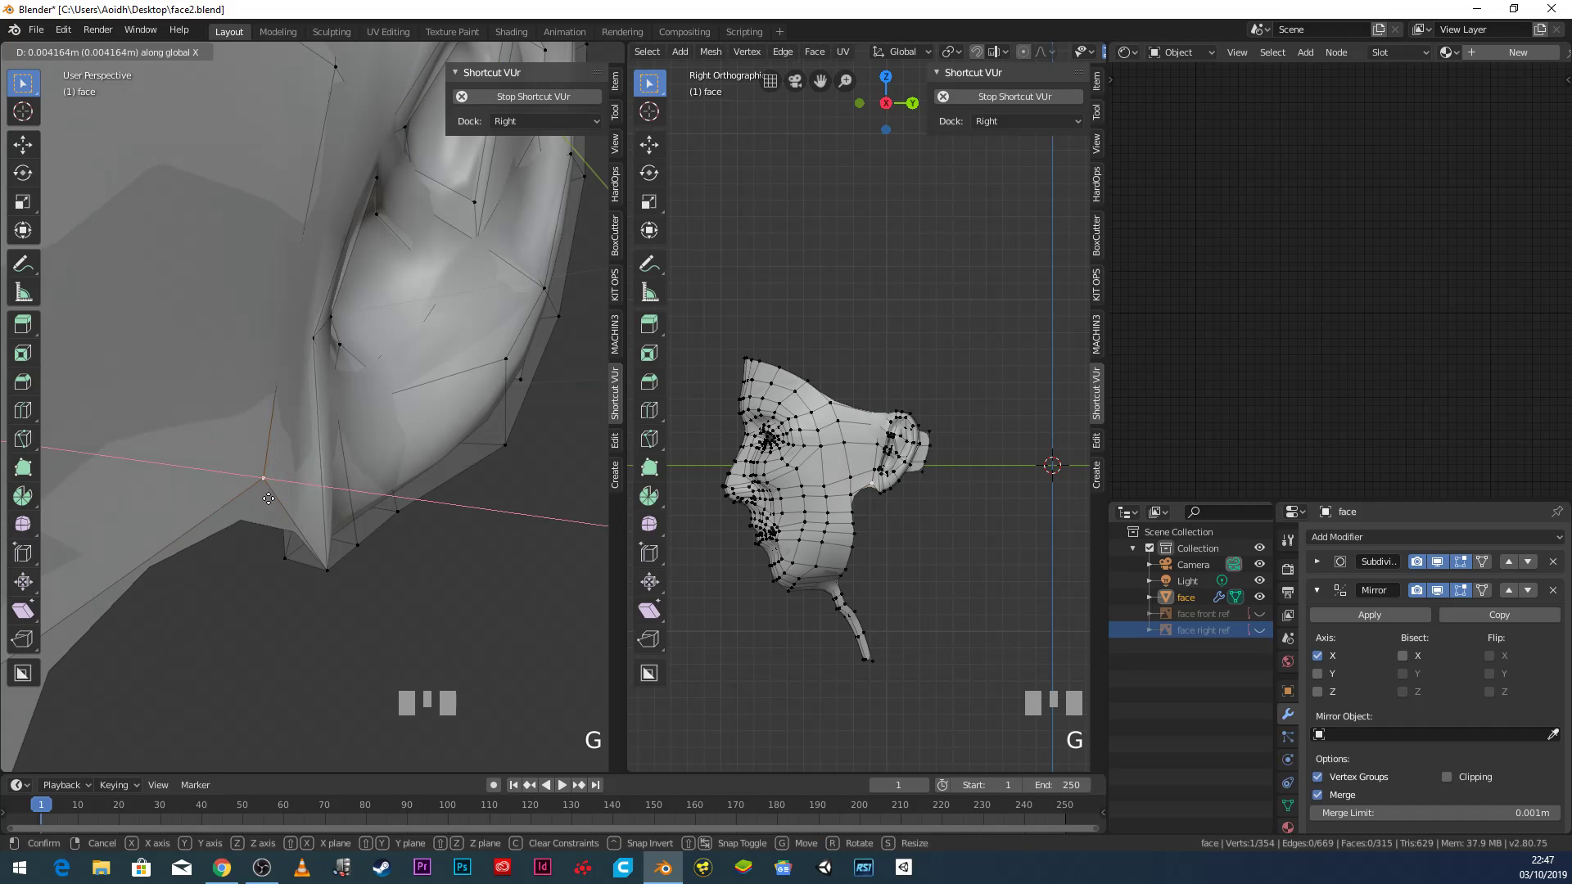
right_click(301, 553)
Delete two unneeded vertices from the ear's surface near the earlobe.
middle_click_drag(325, 563, 414, 551)
scroll(473, 555, "down", 3)
scroll(533, 479, "up", 2)
middle_click_drag(533, 480, 462, 448, "shift")
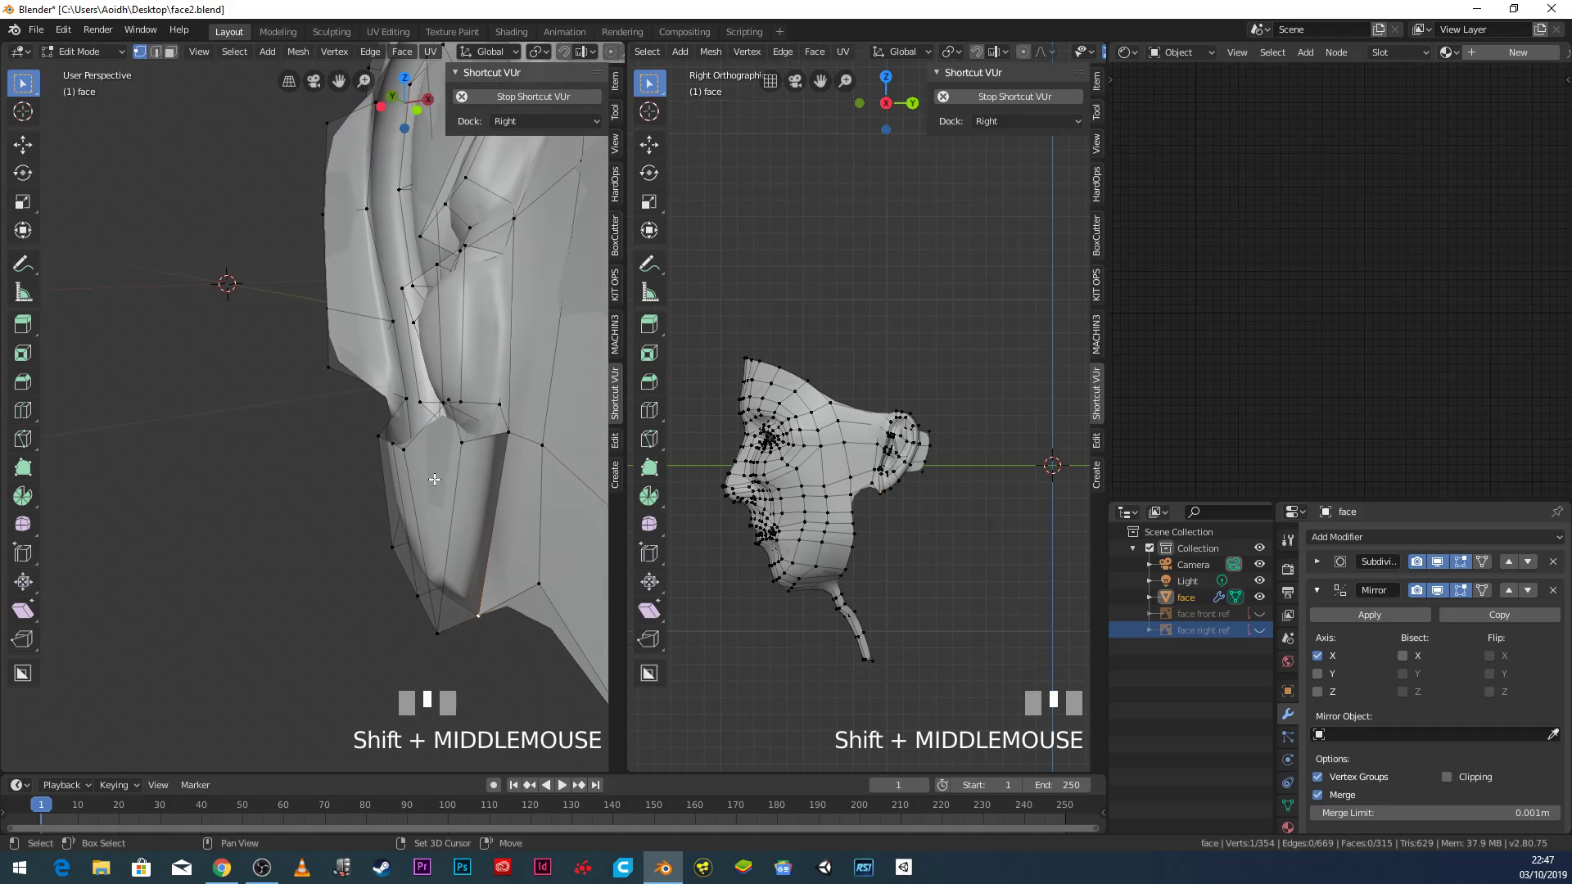
left_click(462, 448)
key("x")
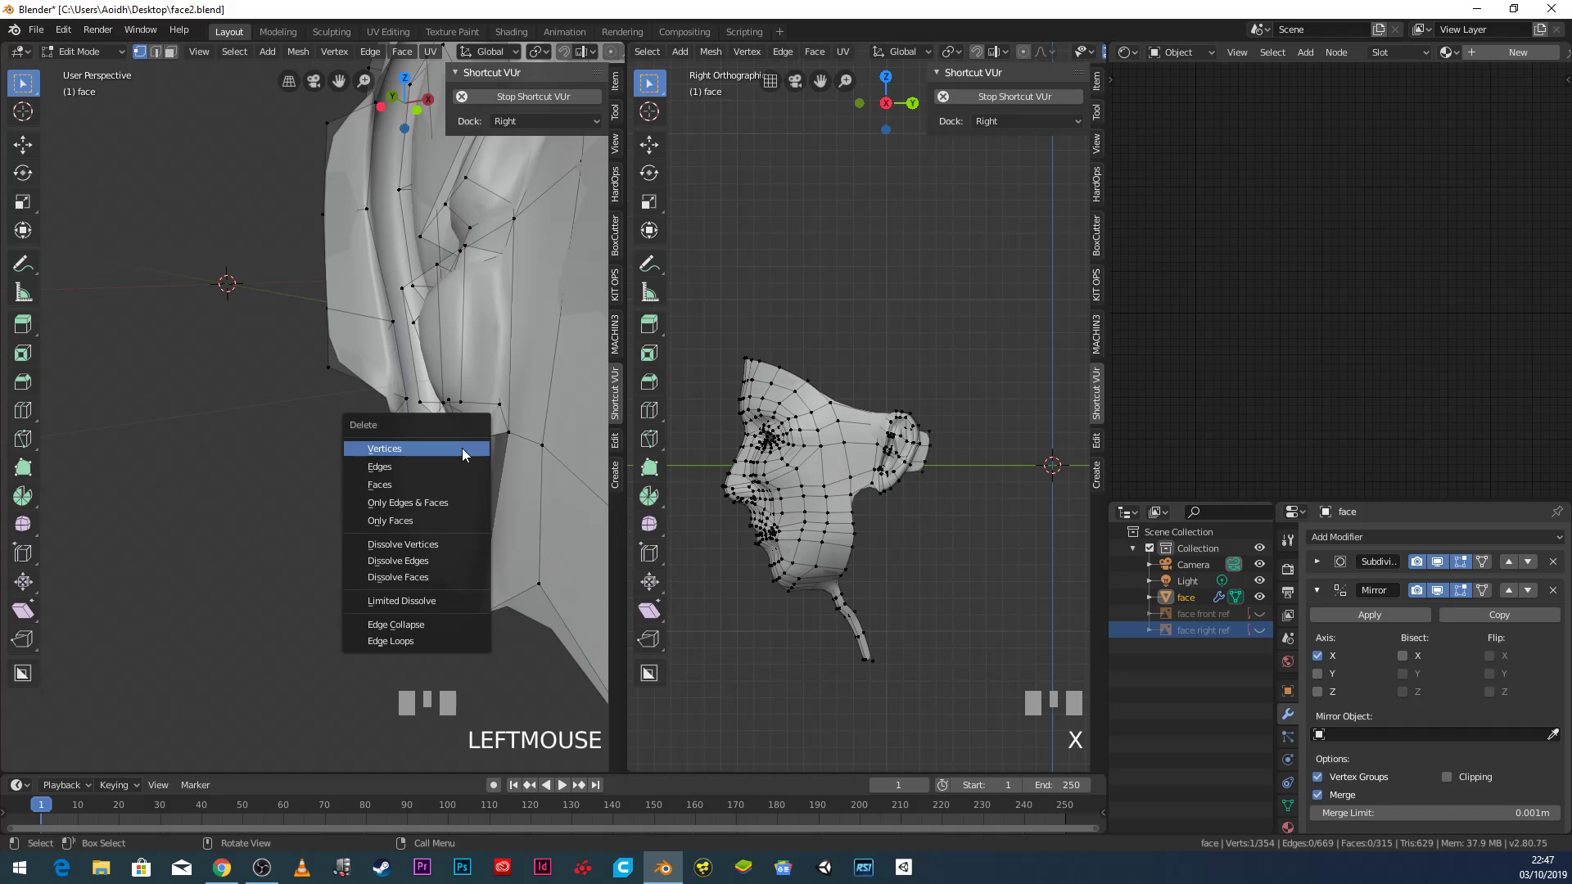
left_click(462, 449)
middle_click_drag(462, 449, 341, 364)
left_click(468, 430)
key("x")
left_click(462, 447)
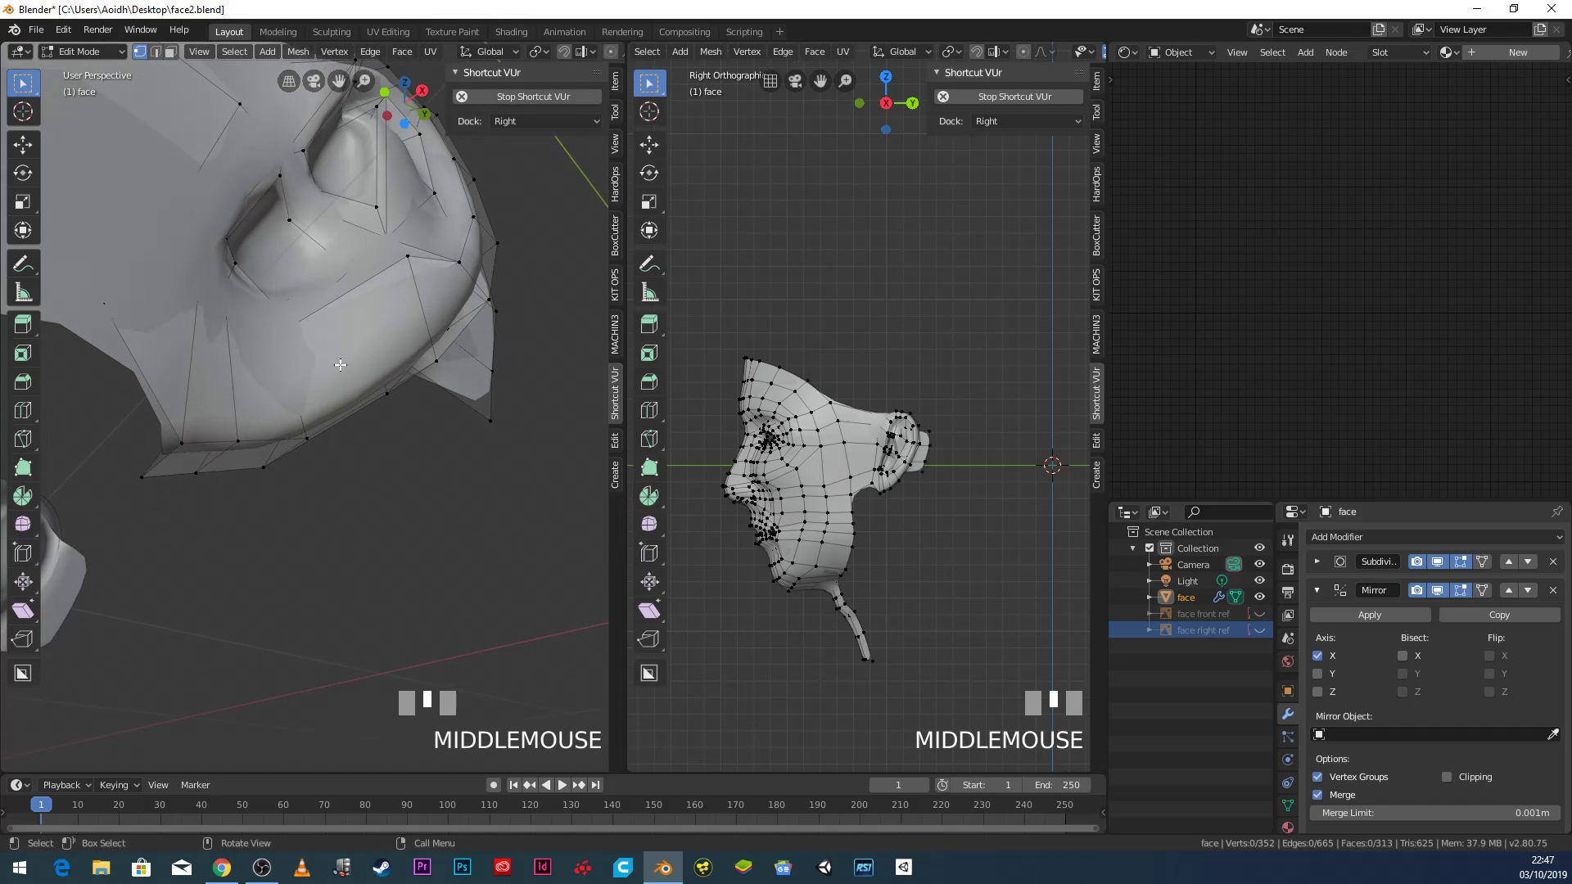
Select the two vertices at the bottom edge of the earlobe and move them outward along global X.
left_click(237, 444)
left_click(182, 443, "shift")
middle_click_drag(182, 443, 271, 482)
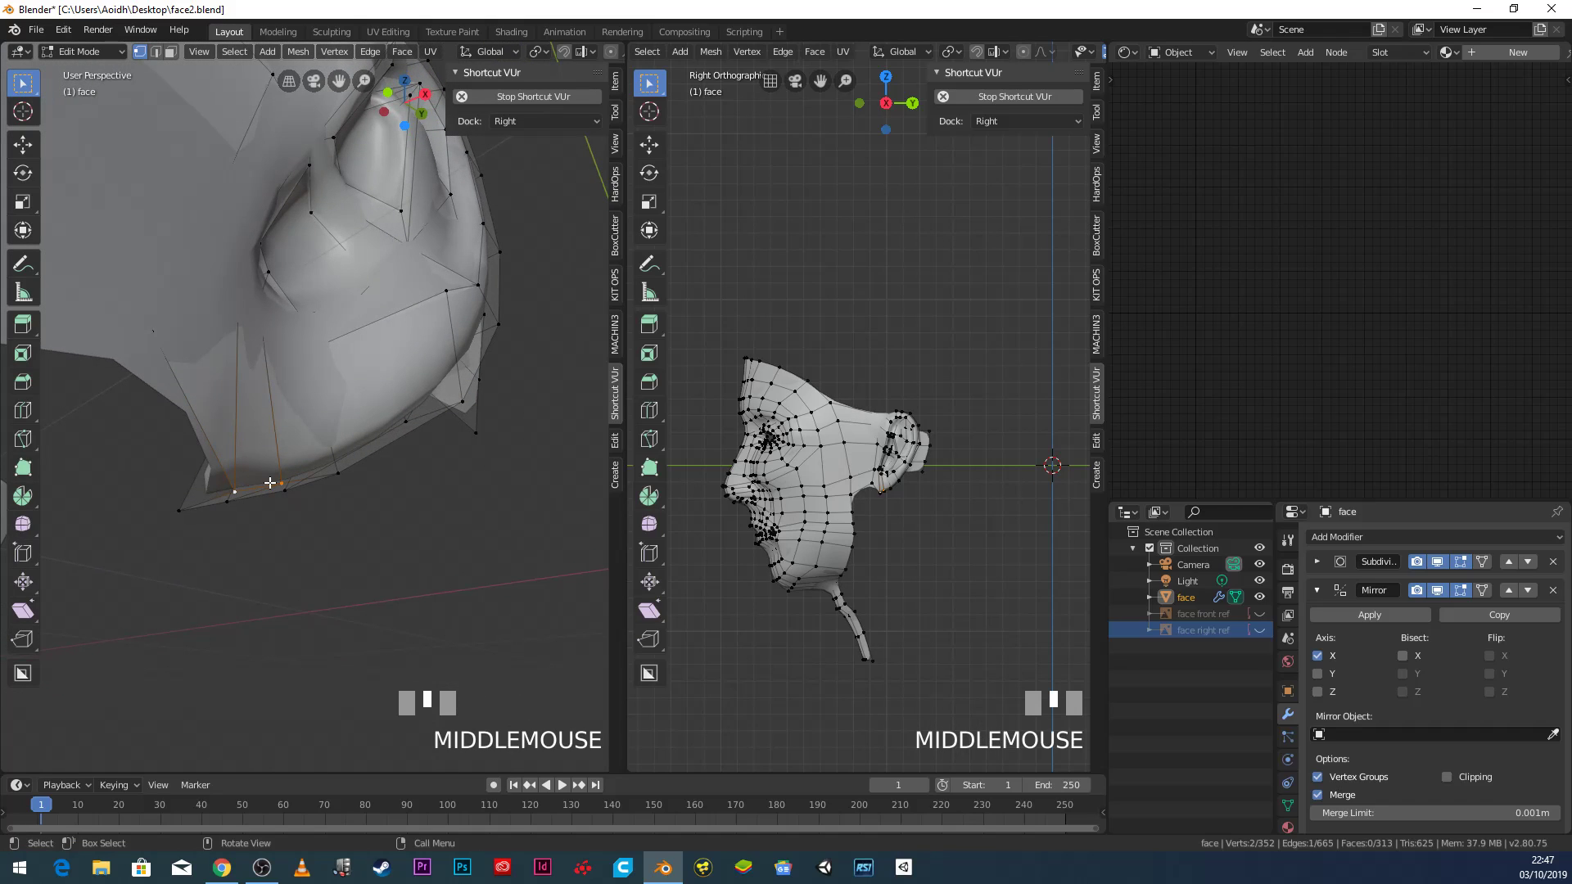
key("g")
key("x")
left_click(335, 477)
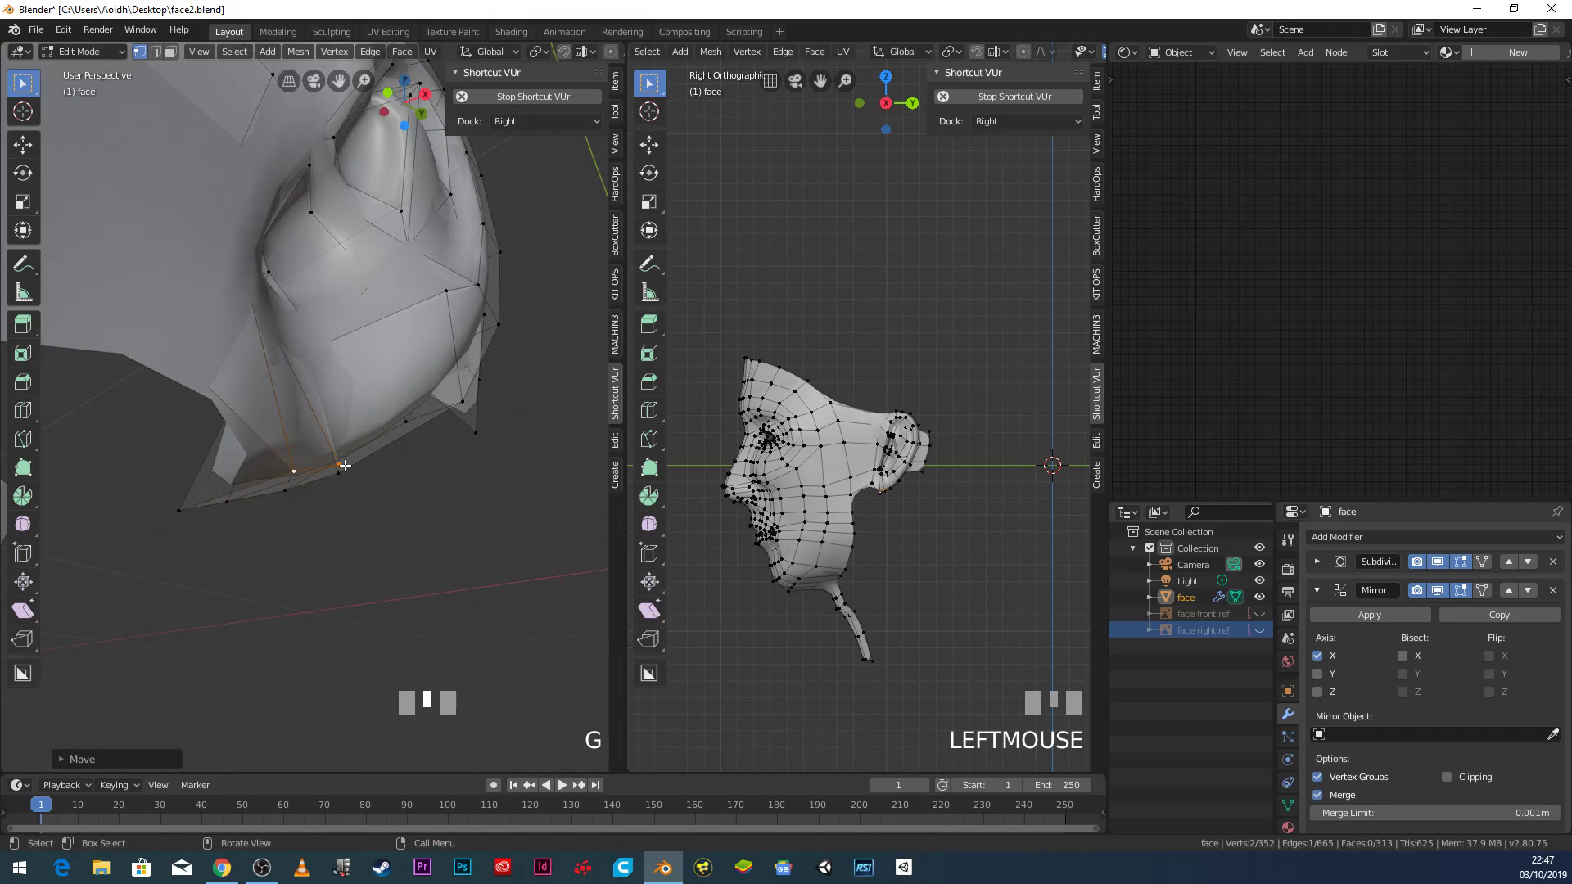
Move the neighbouring single vertex on the earlobe's lower rim outward along global X.
left_click(341, 473)
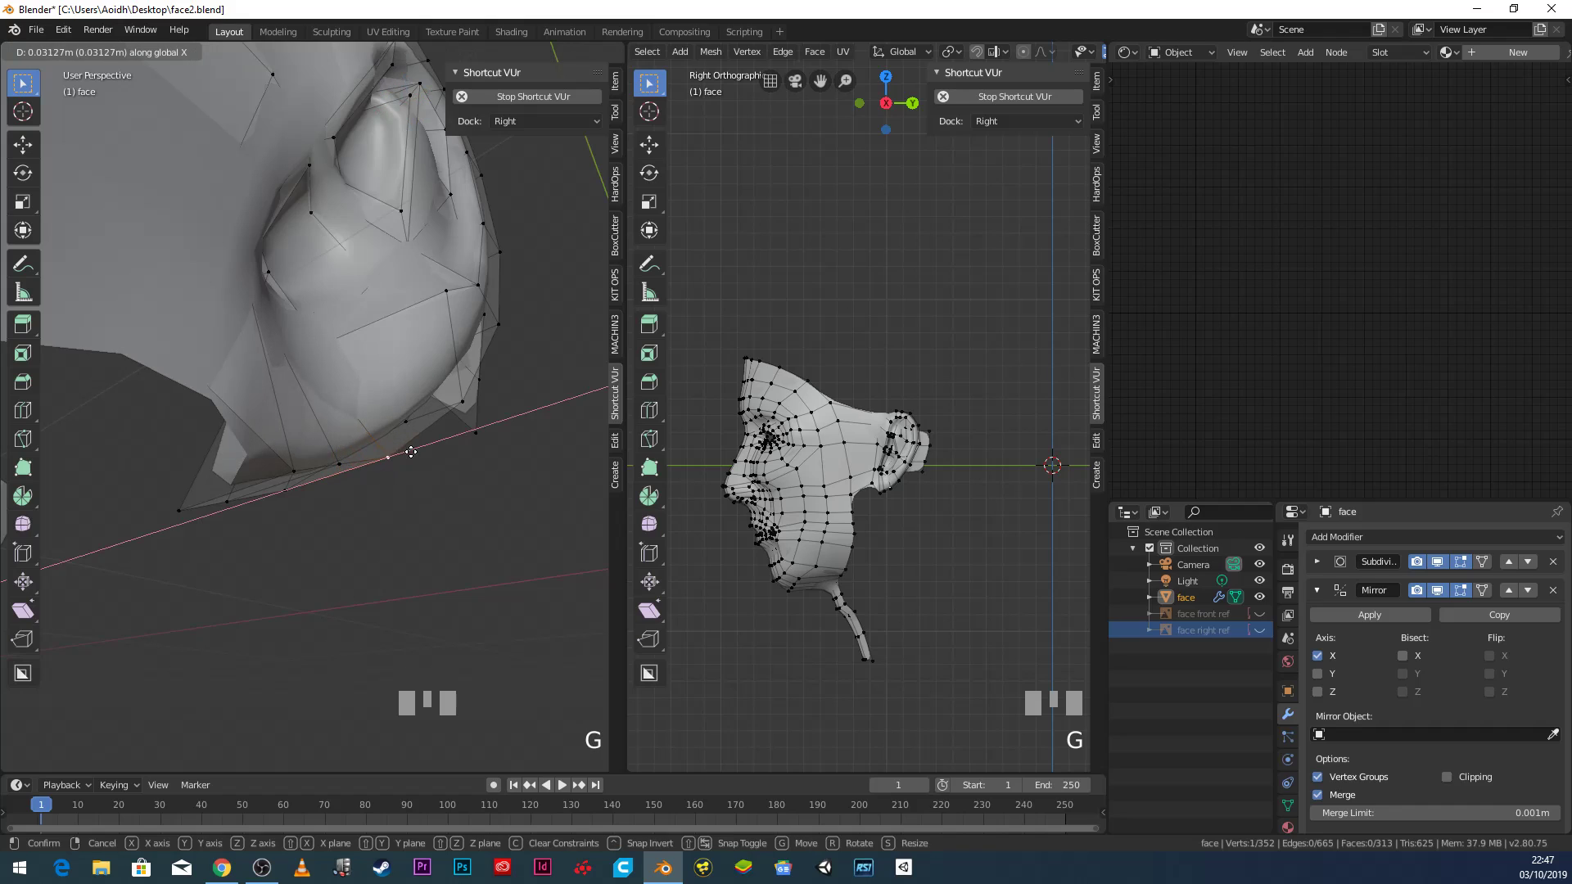
right_click(393, 457)
middle_click_drag(392, 457, 328, 361)
key("g")
key("x")
left_click(391, 306)
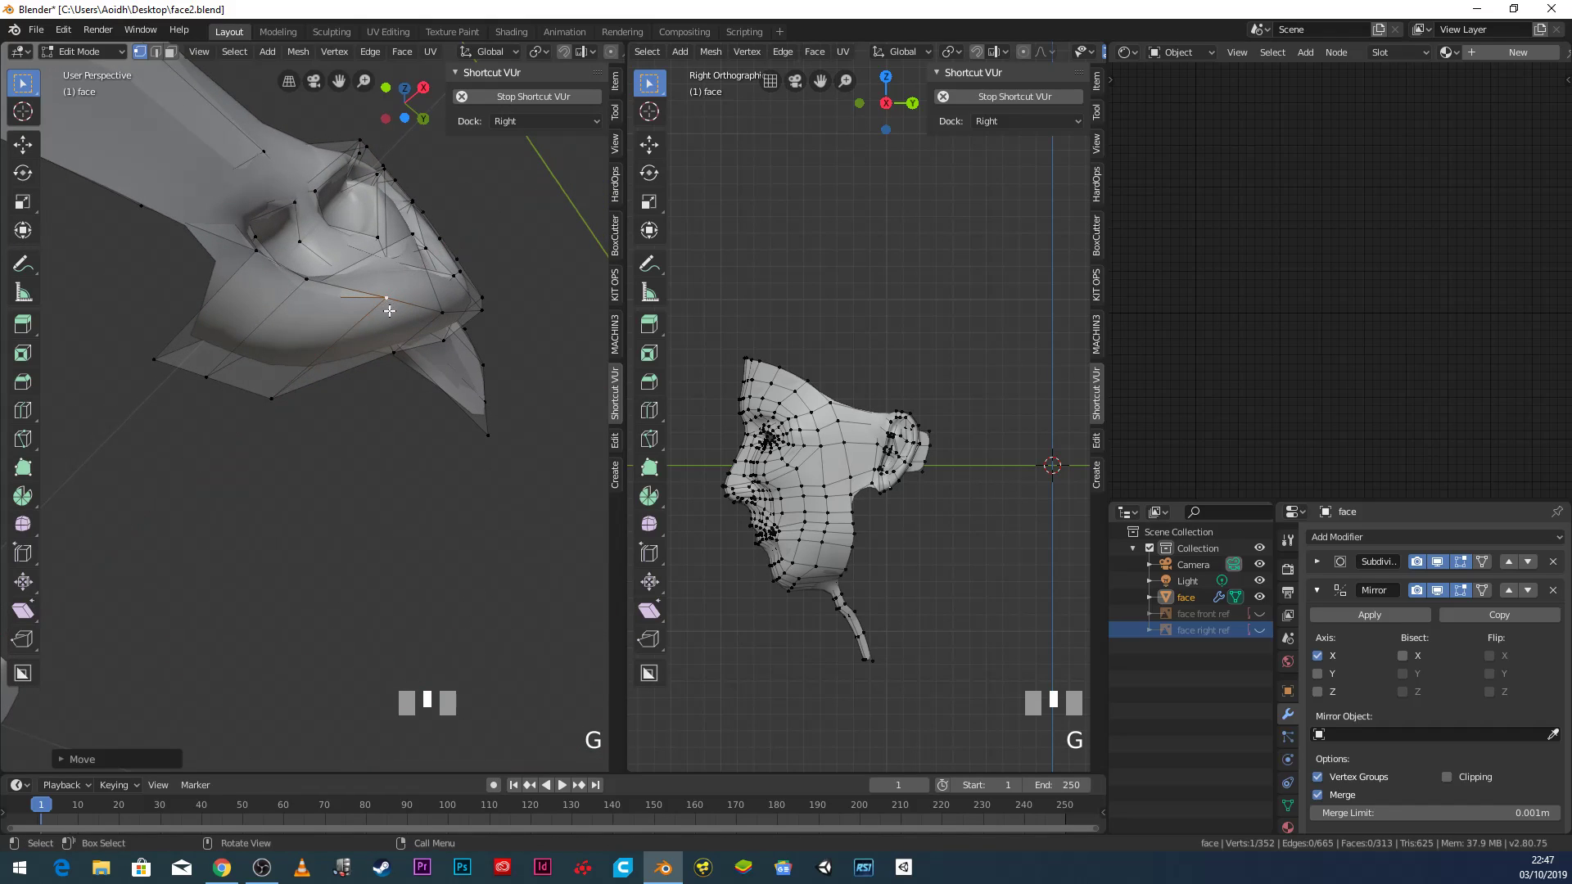
Select another vertex on the earlobe's lower rim and shift it outward along global X, finishing with a move of about 0.063 m.
middle_click_drag(391, 306, 327, 424)
left_click(290, 358)
middle_click_drag(293, 362, 354, 438)
key("g")
key("x")
left_click(501, 466)
middle_click_drag(501, 466, 344, 516)
key("g")
key("x")
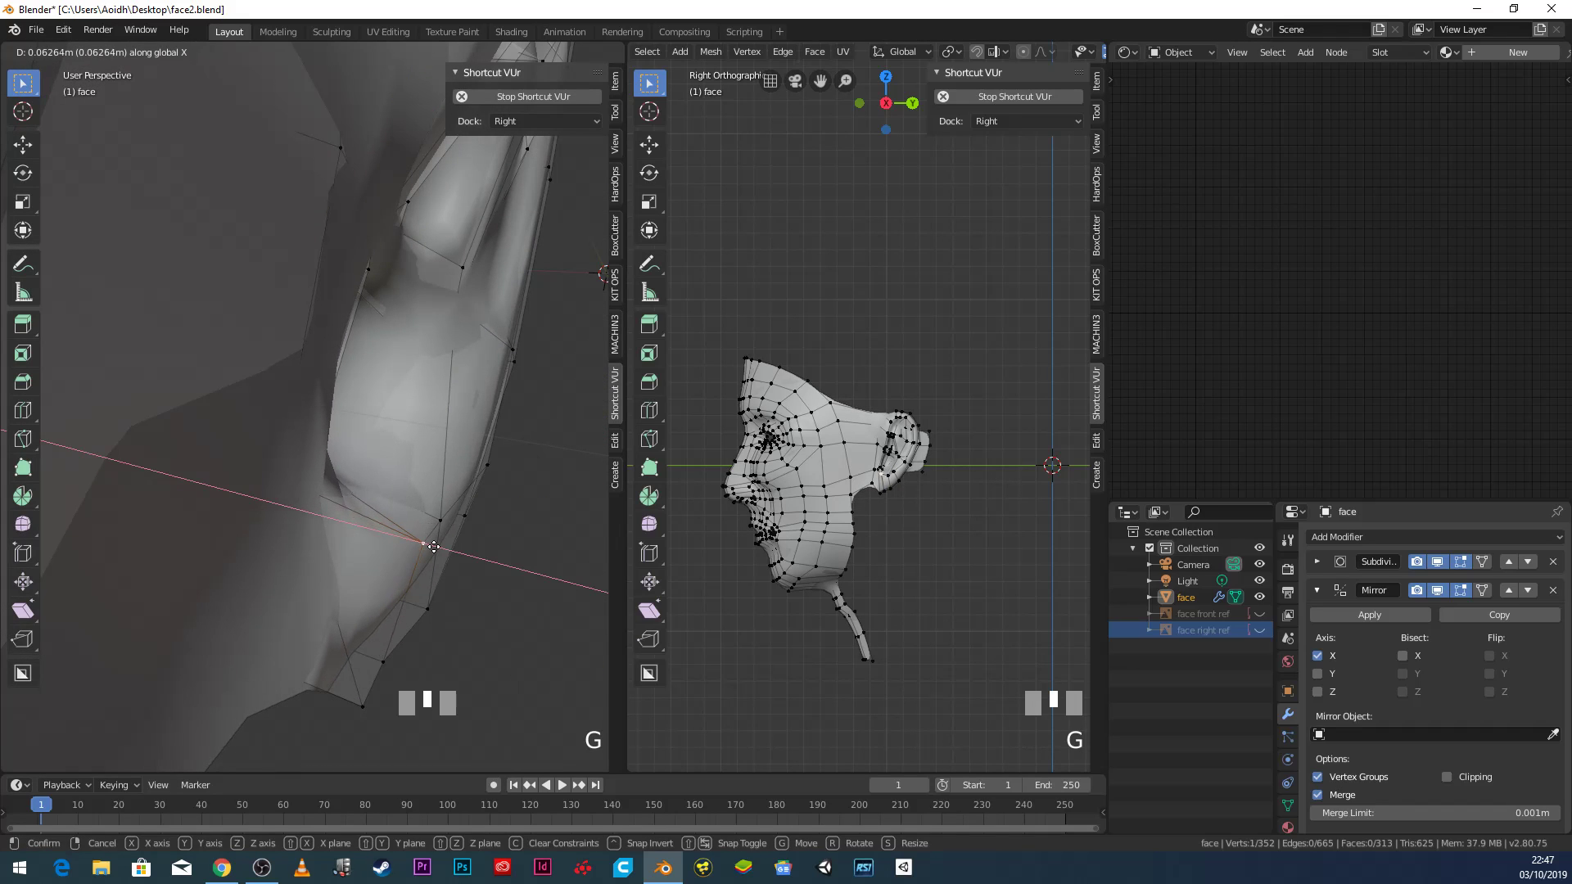
left_click(434, 546)
Return to object mode and examine the smoothed ear and its join to the cheek from several angles.
middle_click_drag(434, 547, 526, 572)
scroll(352, 444, "down", 3)
key("Tab")
scroll(492, 565, "up", 4)
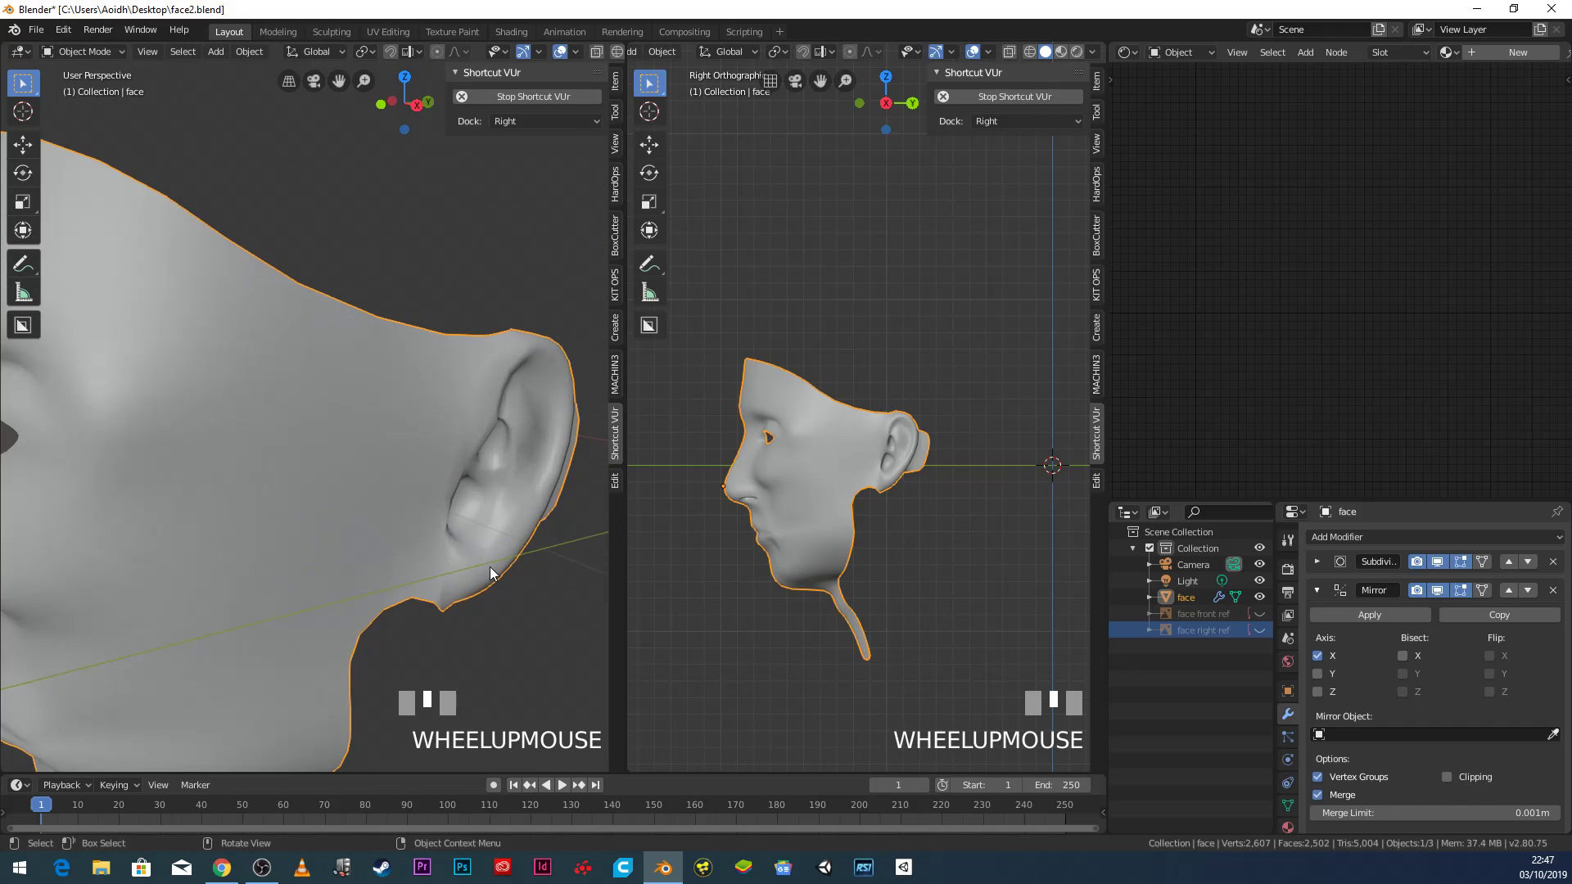
scroll(472, 554, "down", 5)
middle_click_drag(464, 519, 409, 469)
scroll(398, 485, "down", 2)
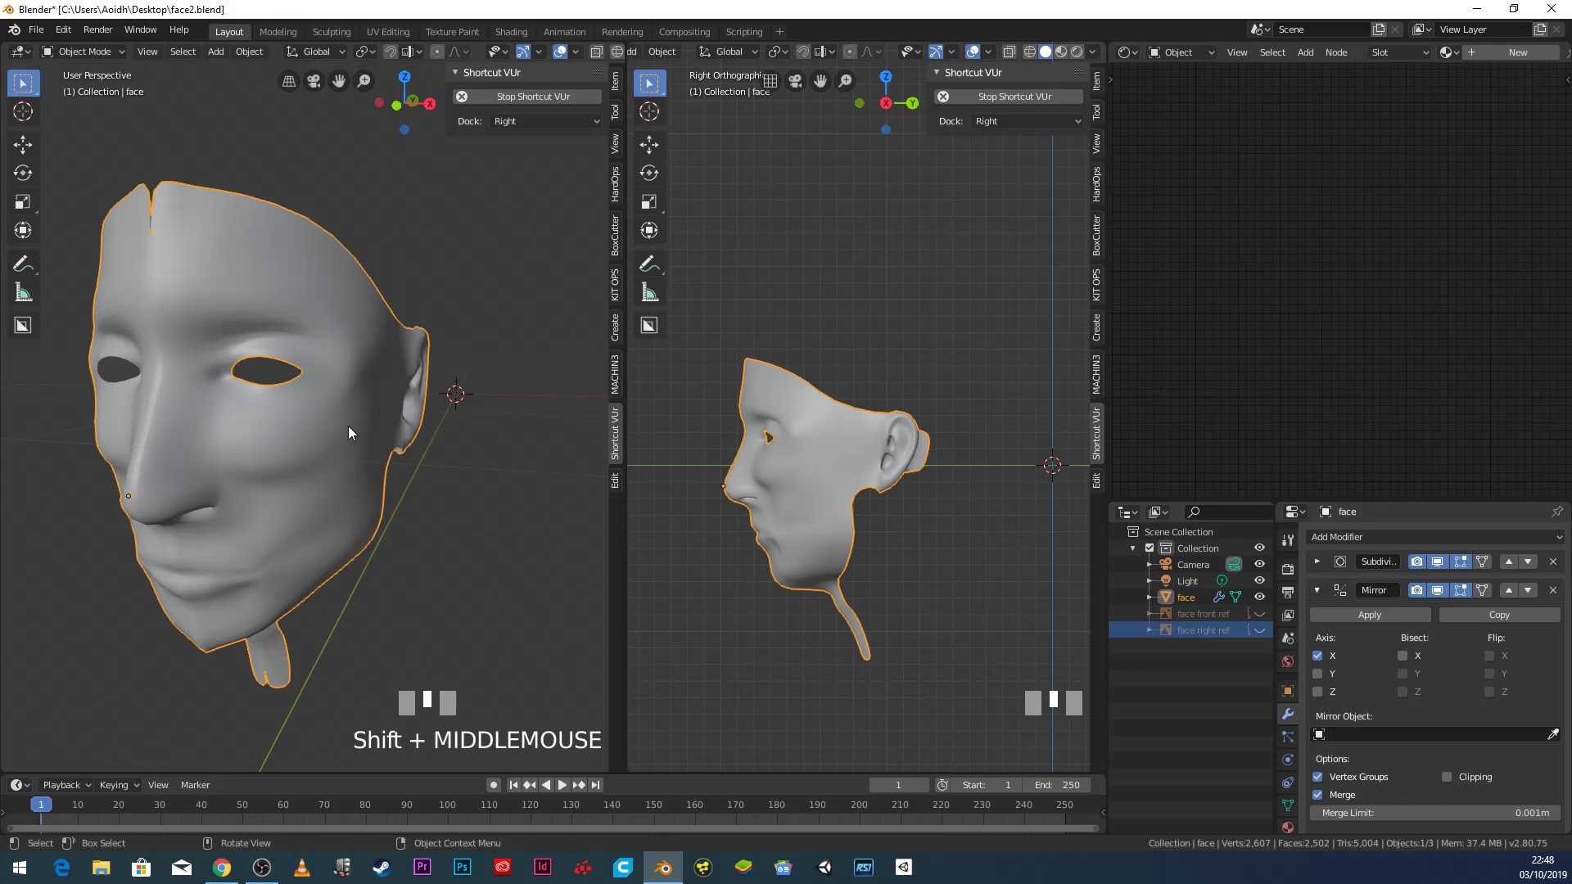
middle_click_drag(349, 426, 237, 397)
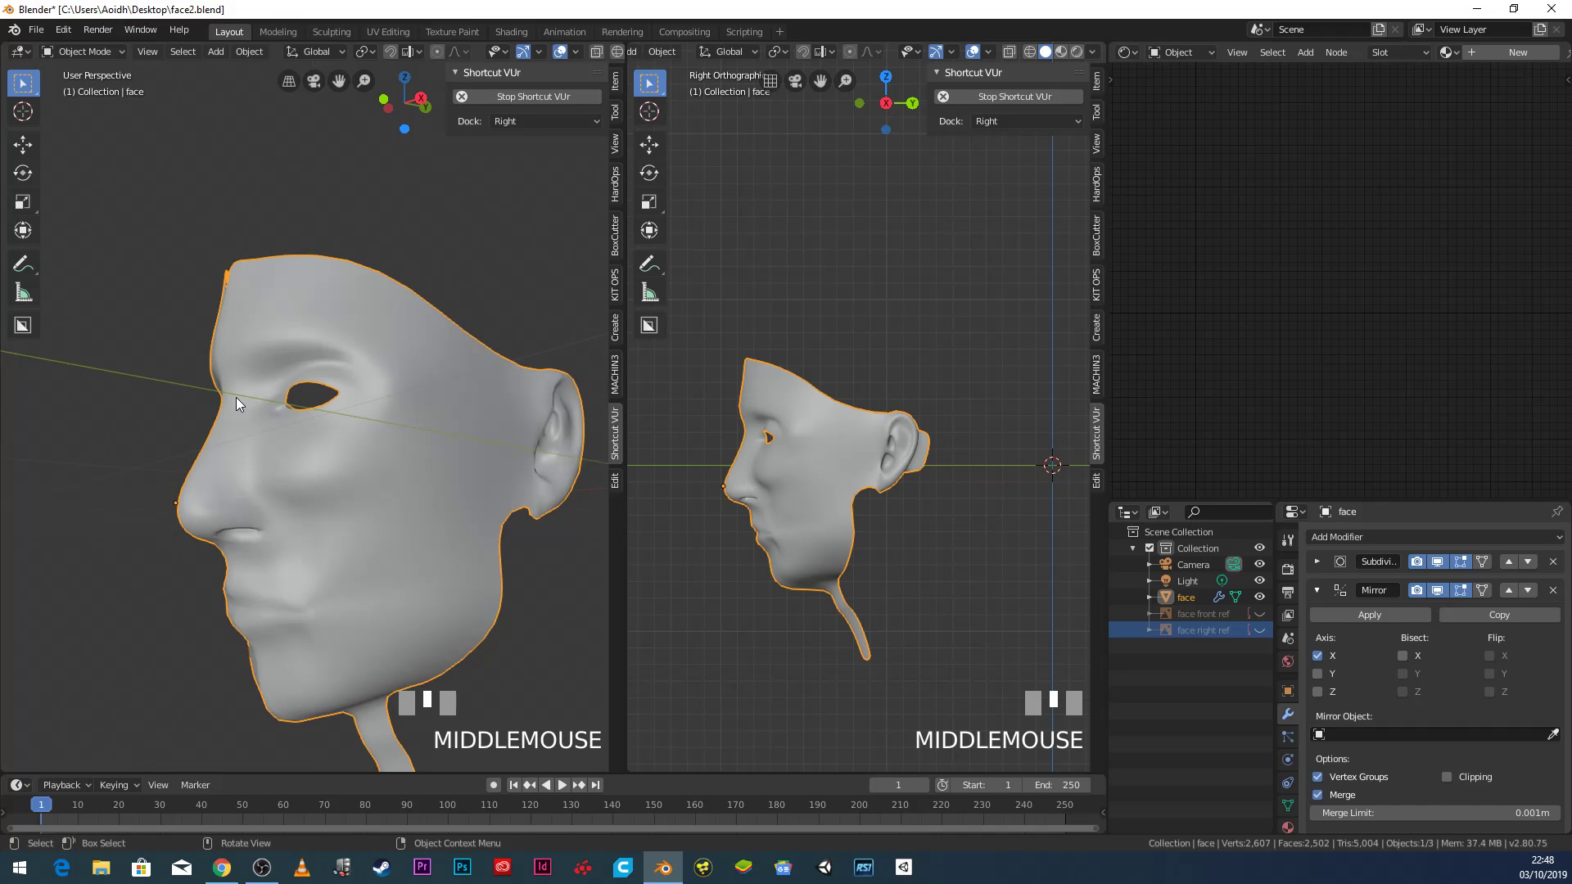
Show the whole face in front view and save the file.
key("KP_1")
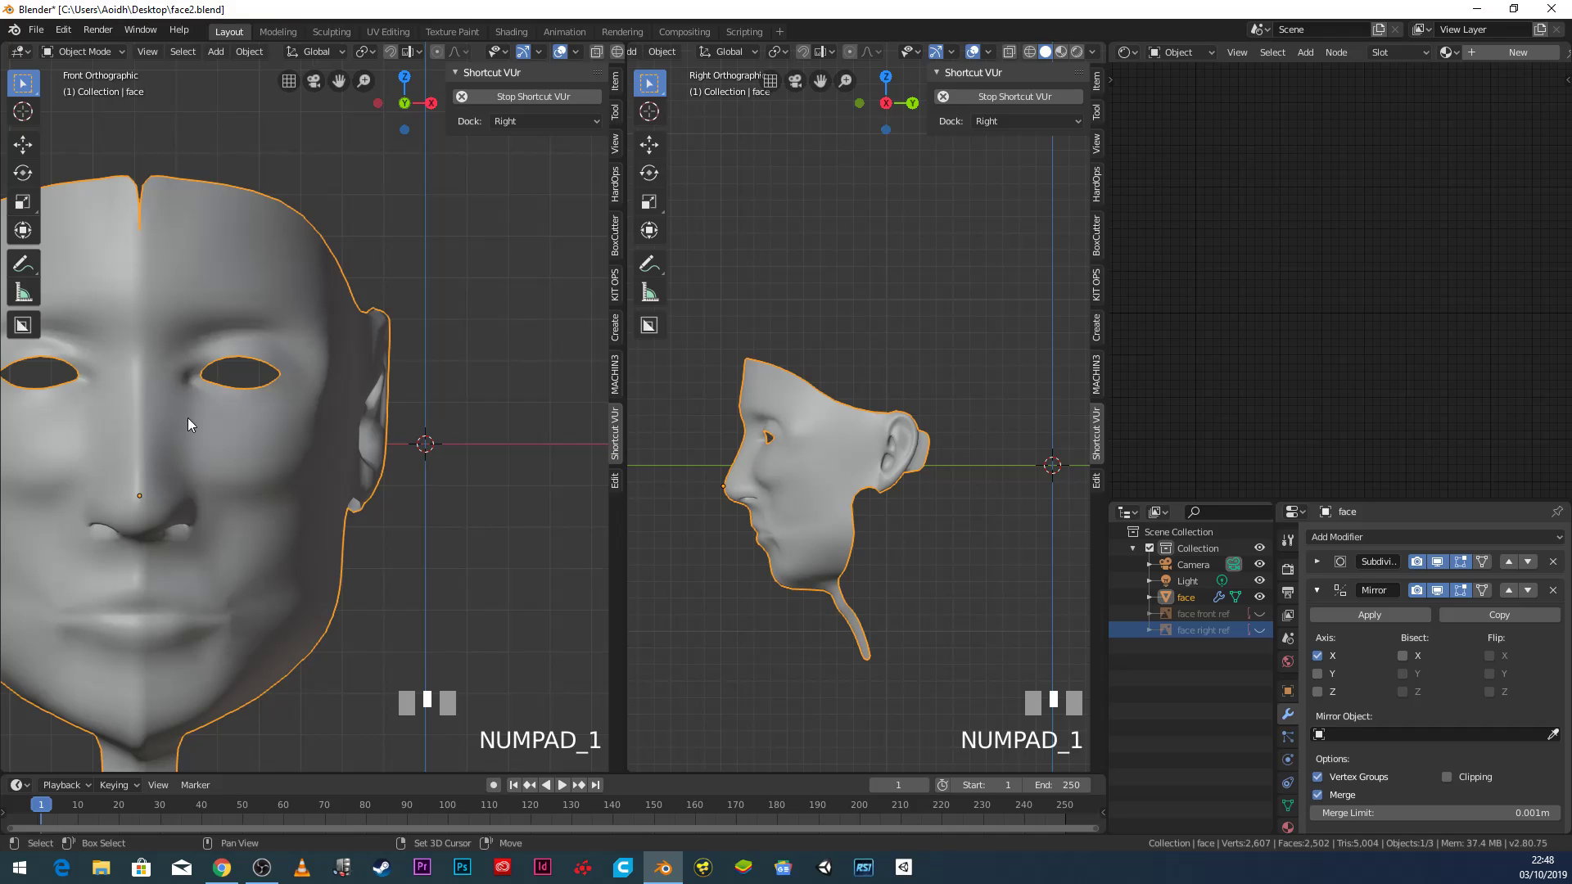
middle_click_drag(188, 418, 409, 370, "shift")
scroll(388, 388, "down", 1)
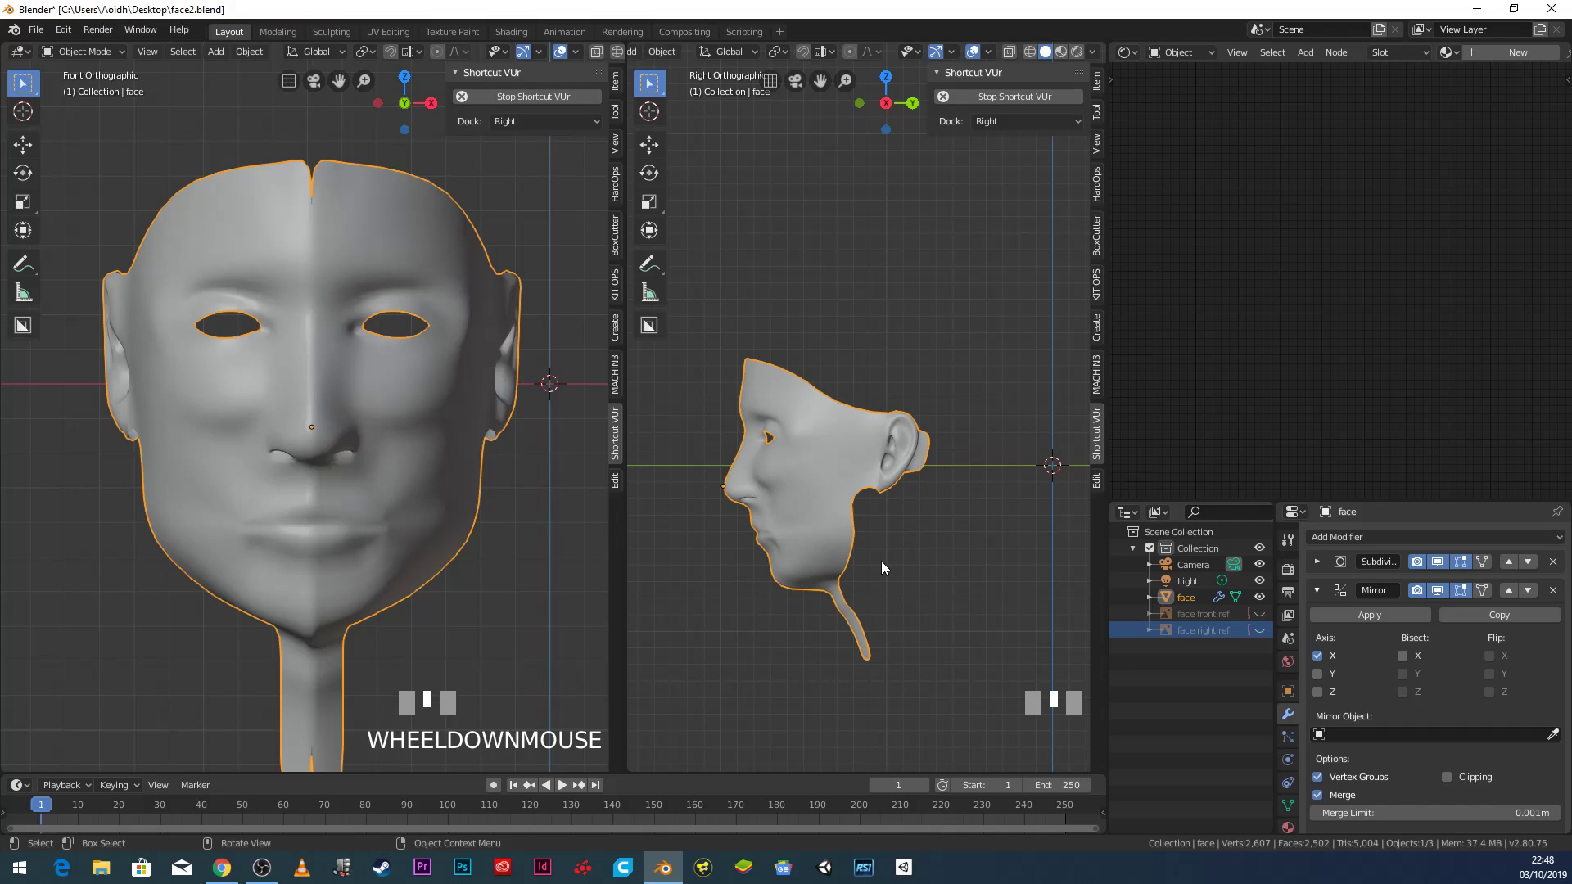
left_click(36, 30)
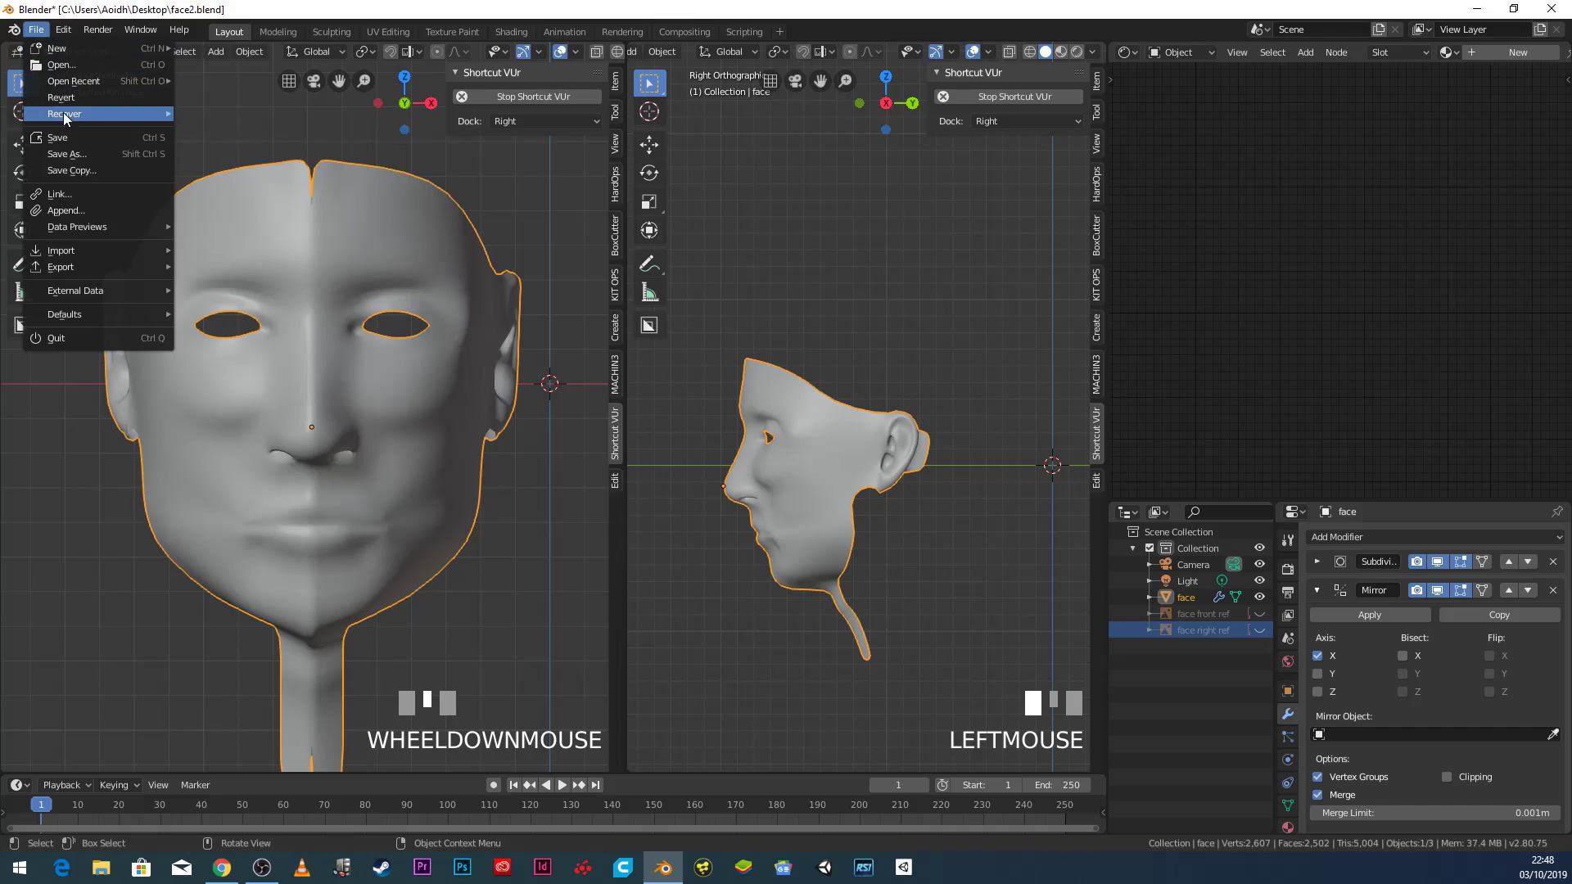
left_click(76, 134)
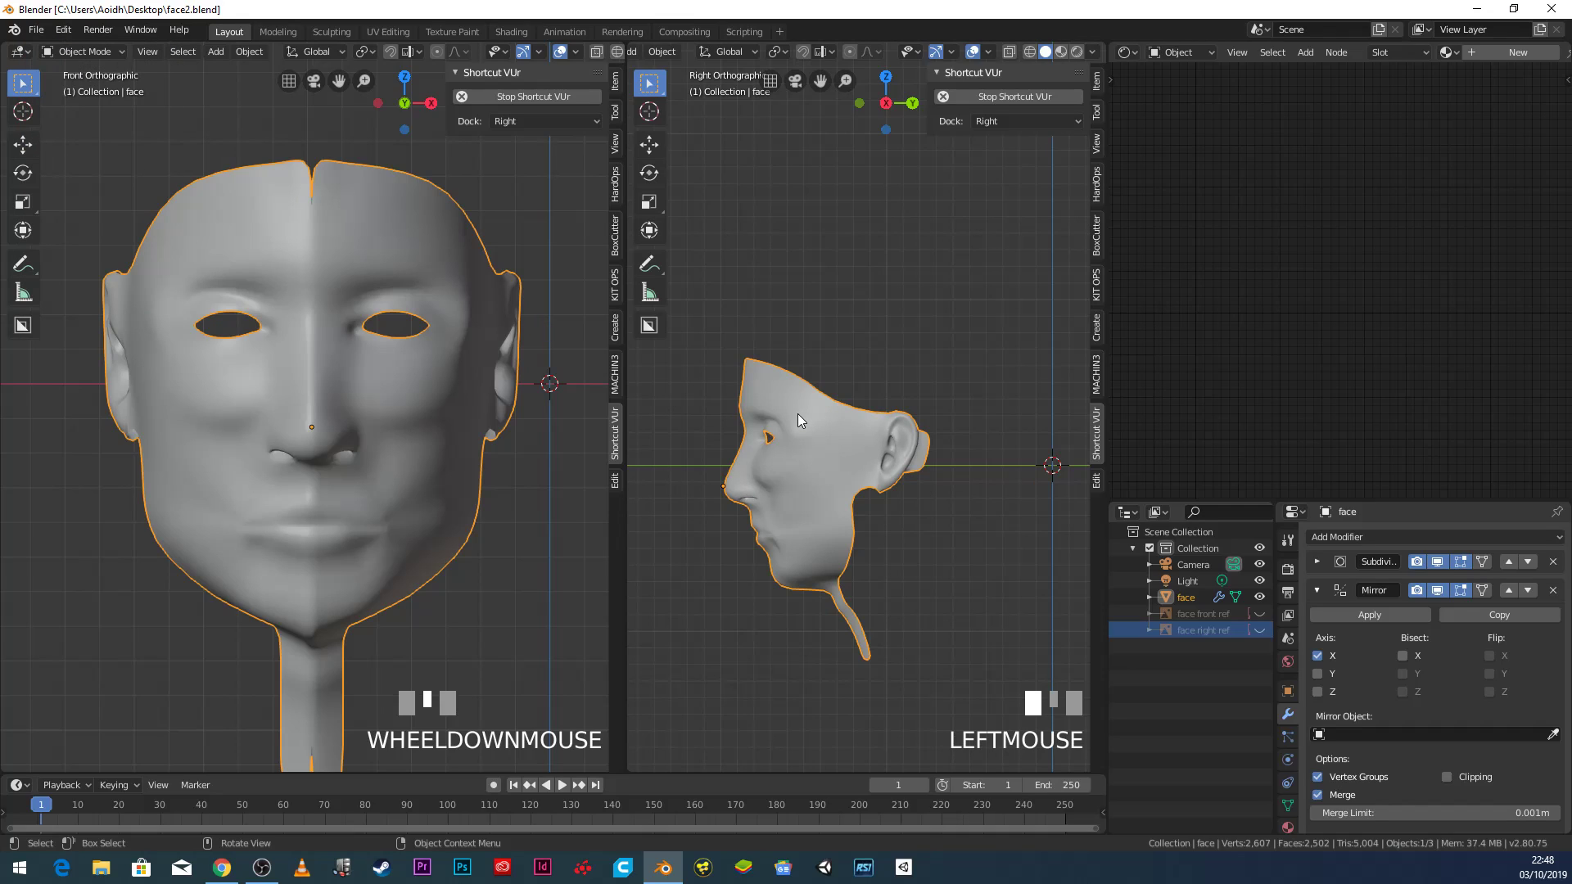